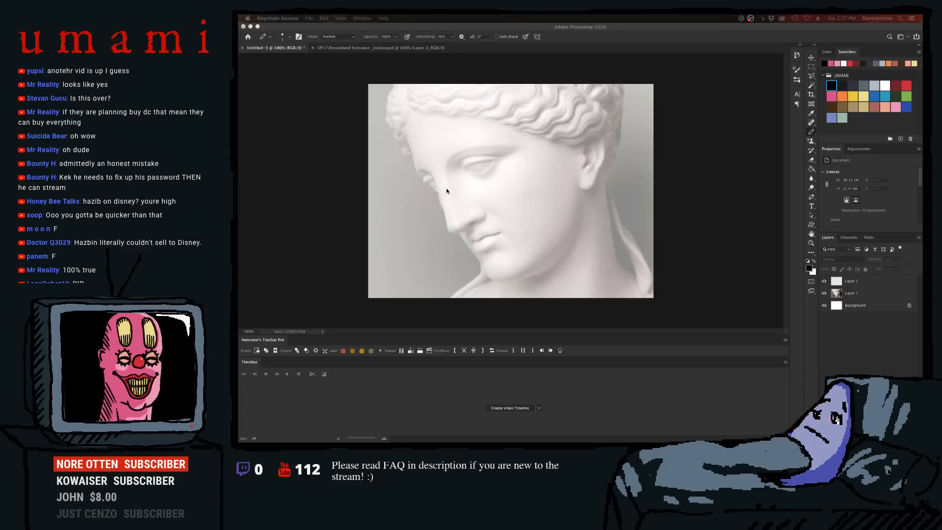
- Make Layer 2 active for drawing and try a black test scribble on the statue's cheek, undoing it
{"action": "left_click", "coordinate": [575, 234]}
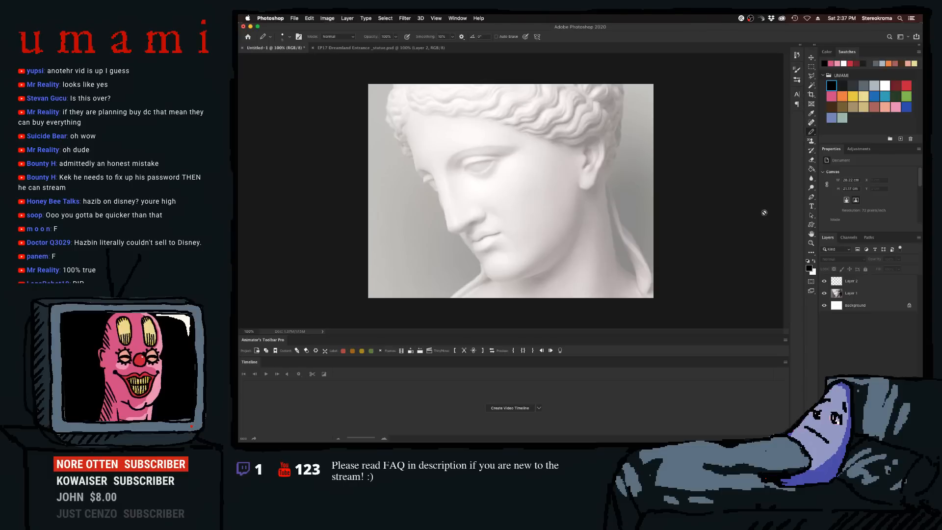
{"action": "left_click", "coordinate": [837, 283]}
{"action": "left_click_drag", "start_coordinate": [520, 175], "coordinate": [555, 202]}
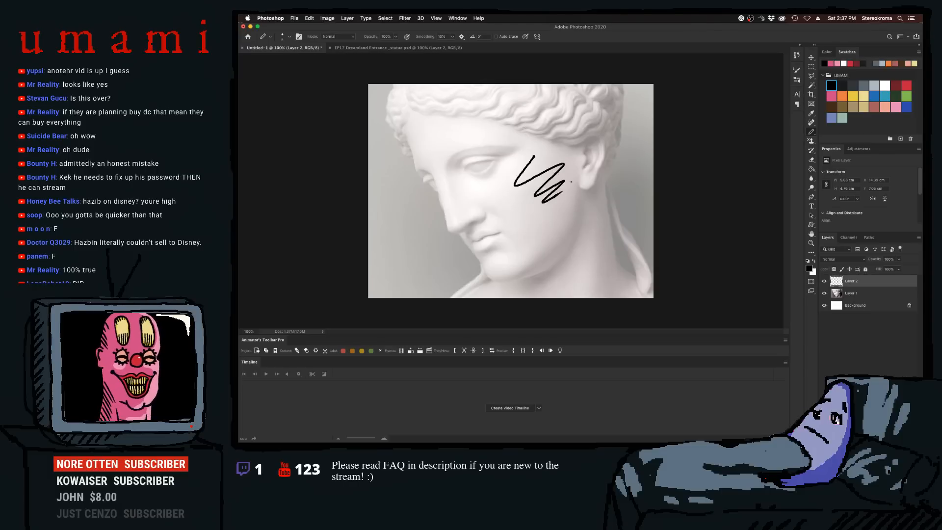
{"action": "key", "text": "super+z"}
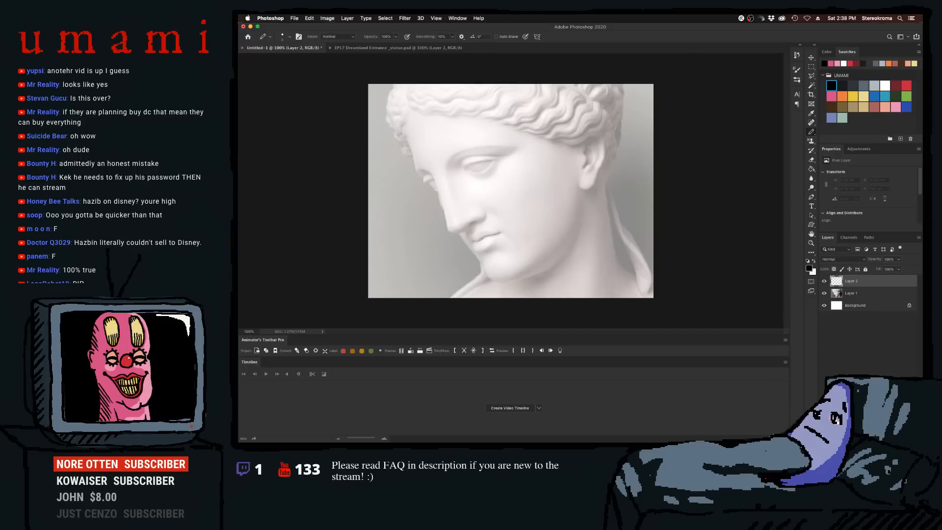
- Bring up the Restream Chat window, move it off the canvas and return to Photoshop
{"action": "key", "text": "super+Tab"}
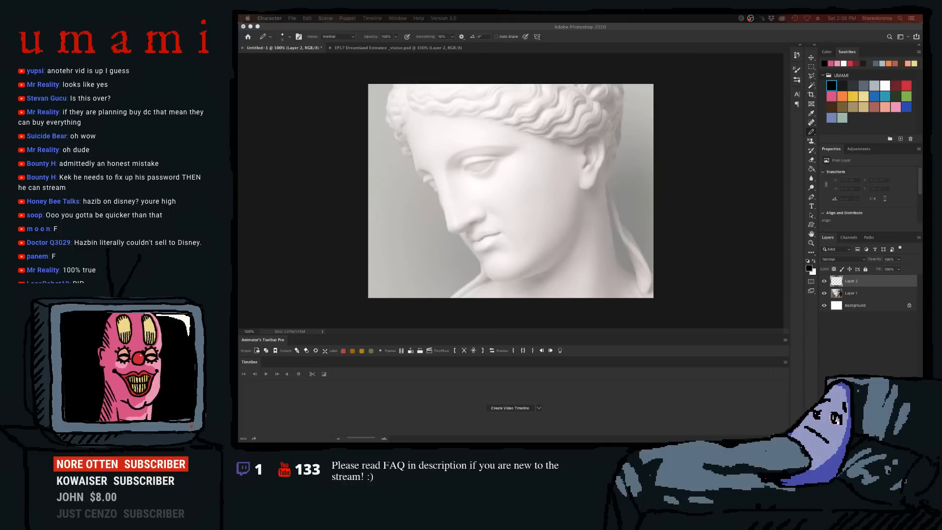
{"action": "left_click", "coordinate": [444, 139]}
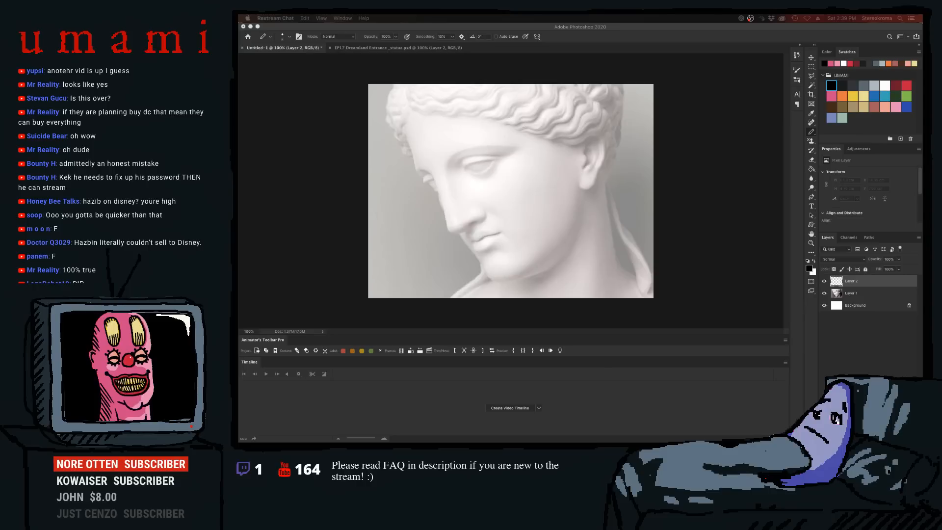
{"action": "left_click", "coordinate": [555, 209]}
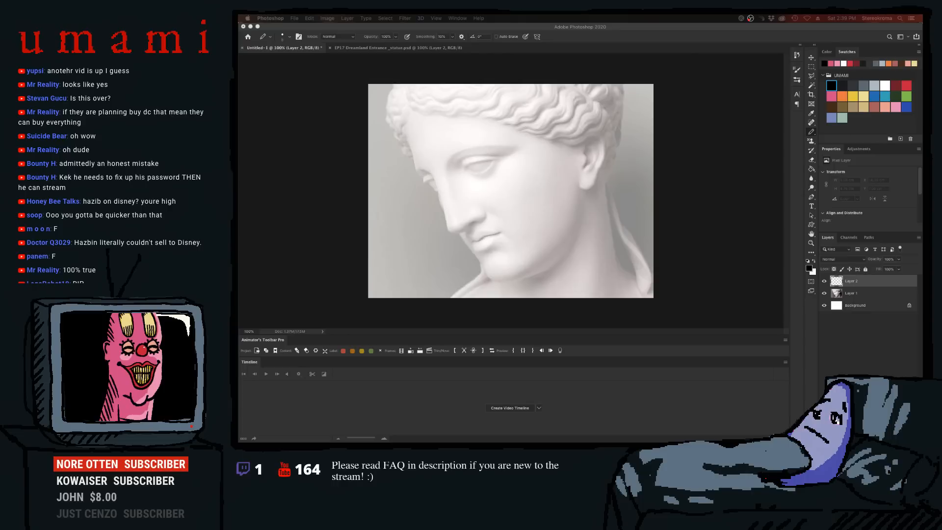
{"action": "left_click", "coordinate": [658, 162]}
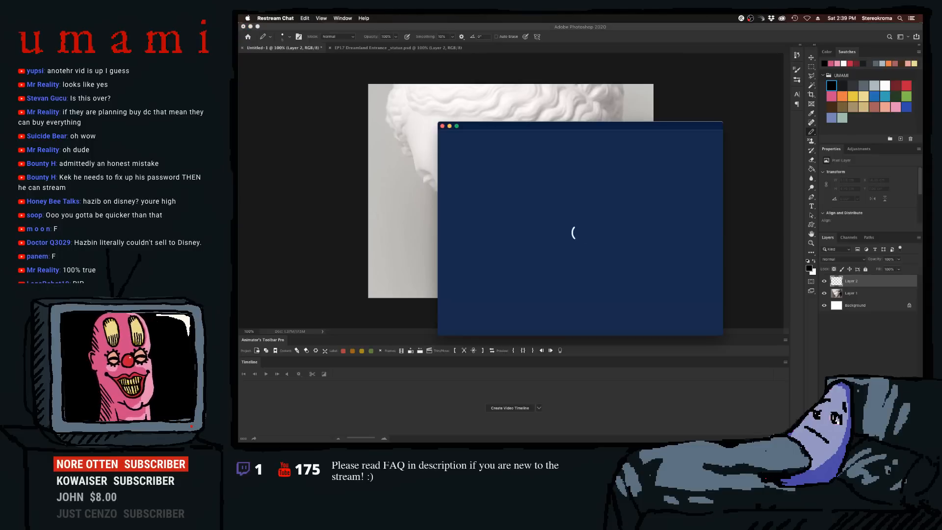
{"action": "left_click_drag", "start_coordinate": [477, 124], "coordinate": [239, 130]}
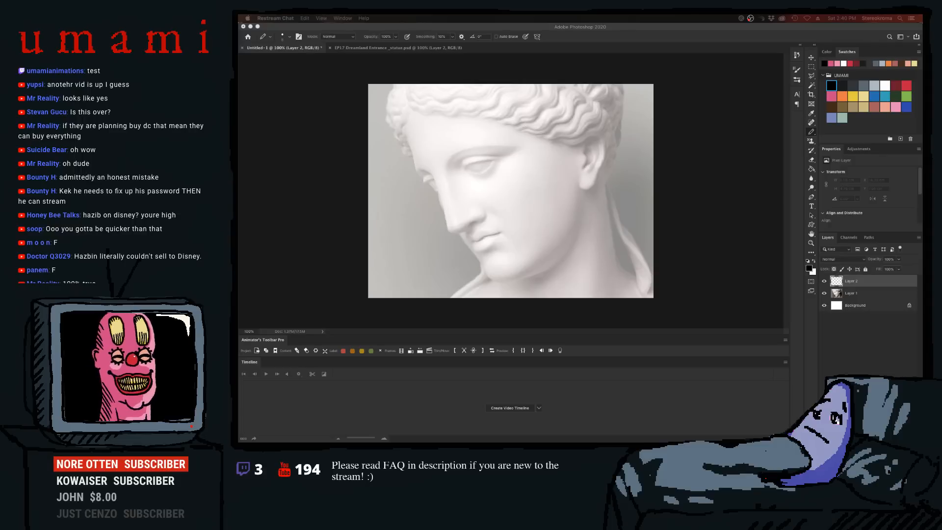
{"action": "left_click", "coordinate": [366, 206]}
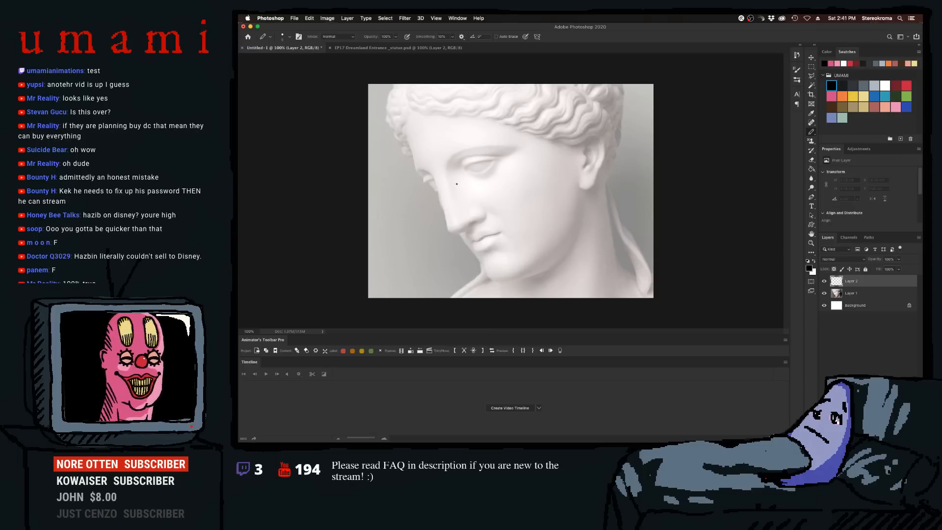
- Try to trace the bridge of the statue's nose with a single black stroke
{"action": "left_click_drag", "start_coordinate": [435, 175], "coordinate": [445, 223]}
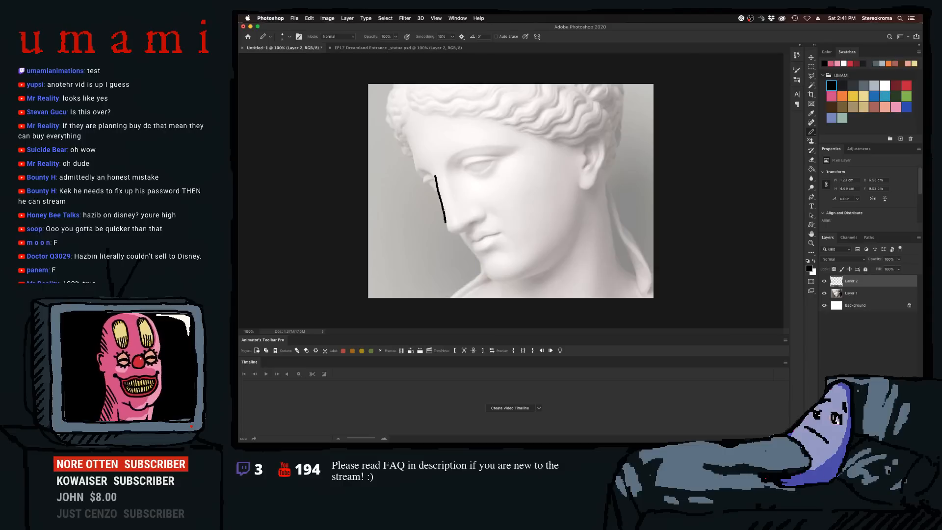
{"action": "key", "text": "super+z"}
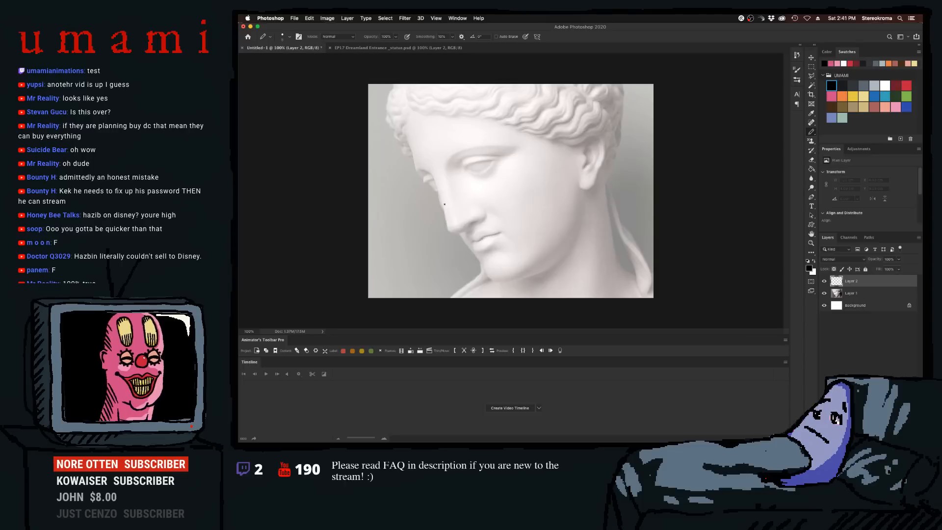
{"action": "left_click_drag", "start_coordinate": [433, 170], "coordinate": [436, 185]}
{"action": "key", "text": "super+z"}
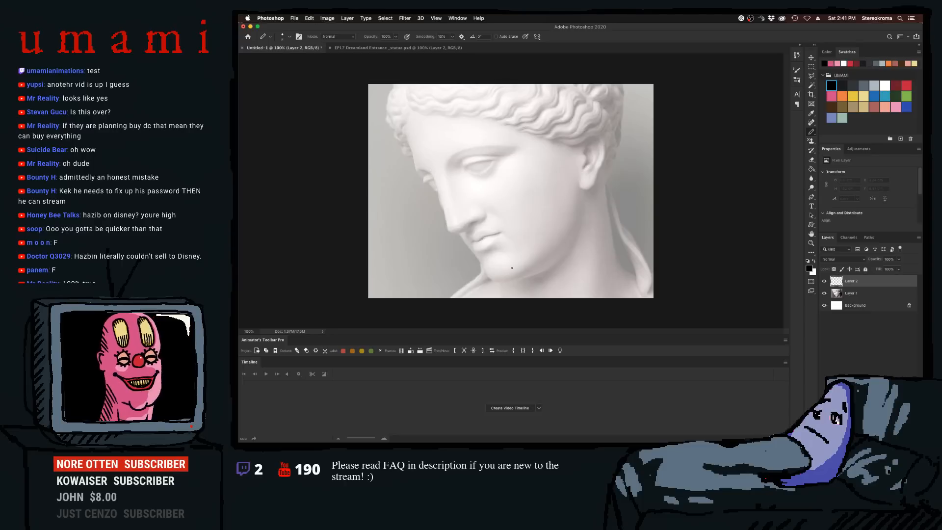
- Try to trace the underside of the chin and the start of the jawline in black
{"action": "mouse_move", "coordinate": [482, 266]}
{"action": "left_mouse_down"}
{"action": "mouse_move", "coordinate": [495, 281]}
{"action": "mouse_move", "coordinate": [552, 265]}
{"action": "left_mouse_up"}
{"action": "key", "text": "super+z"}
{"action": "key", "text": "super+z"}
{"action": "key", "text": "super+z"}
{"action": "key", "text": "super+z"}
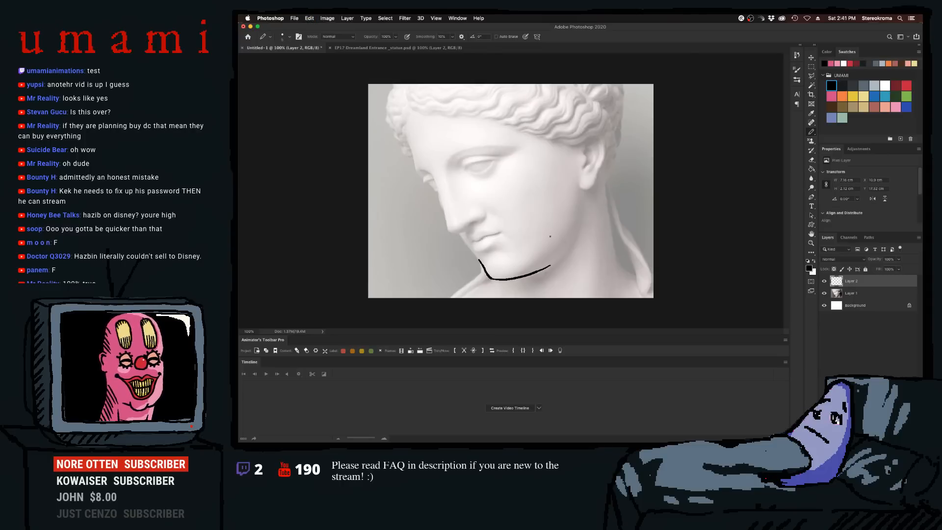
{"action": "key", "text": "super+z"}
{"action": "left_click_drag", "start_coordinate": [490, 280], "coordinate": [545, 266]}
{"action": "key", "text": "super+z"}
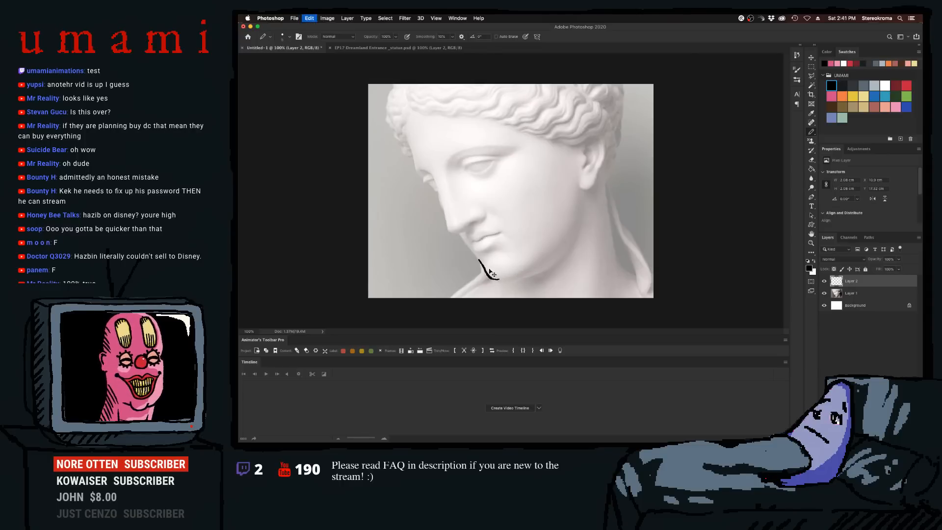
{"action": "key", "text": "super+z"}
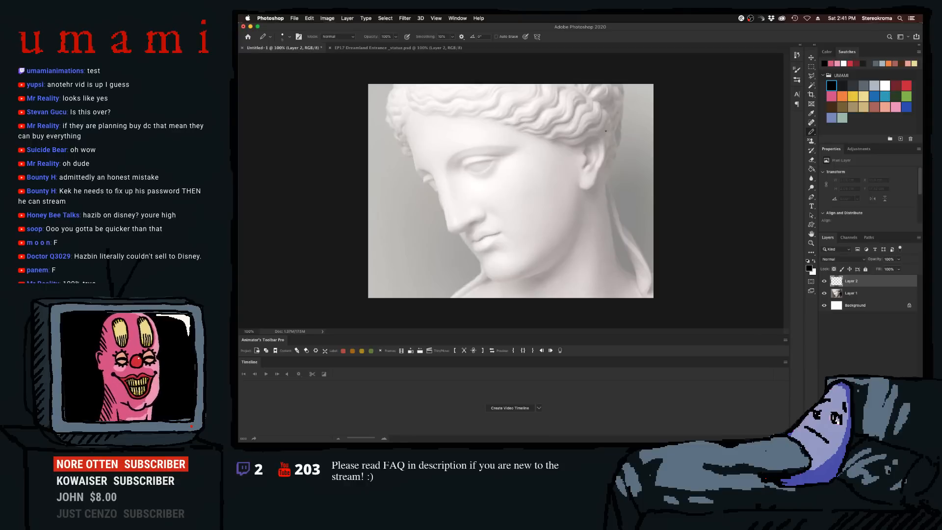
- Trace the upper outer rim of the statue's ear with a black line on Layer 2
{"action": "left_click_drag", "start_coordinate": [604, 135], "coordinate": [595, 177]}
{"action": "key", "text": "super+z"}
{"action": "key", "text": "super+z"}
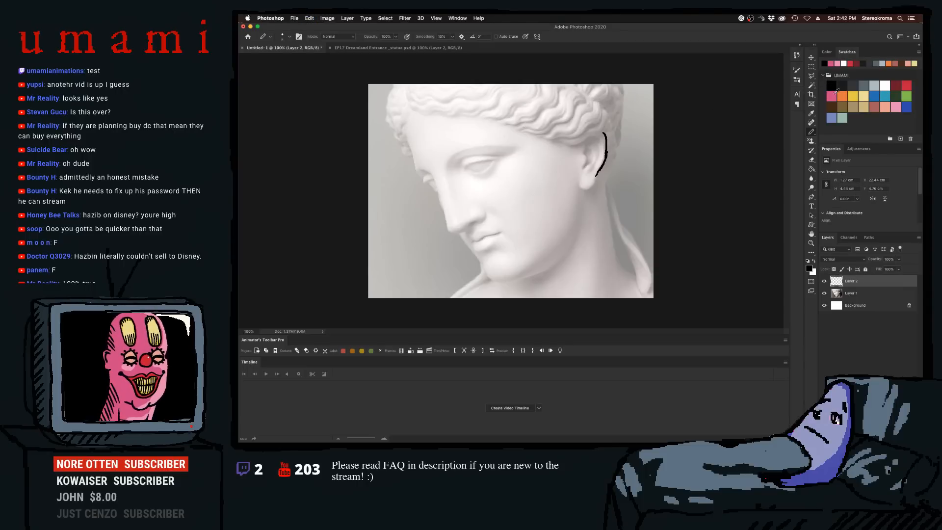
{"action": "left_click", "coordinate": [823, 76]}
{"action": "left_click", "coordinate": [824, 76]}
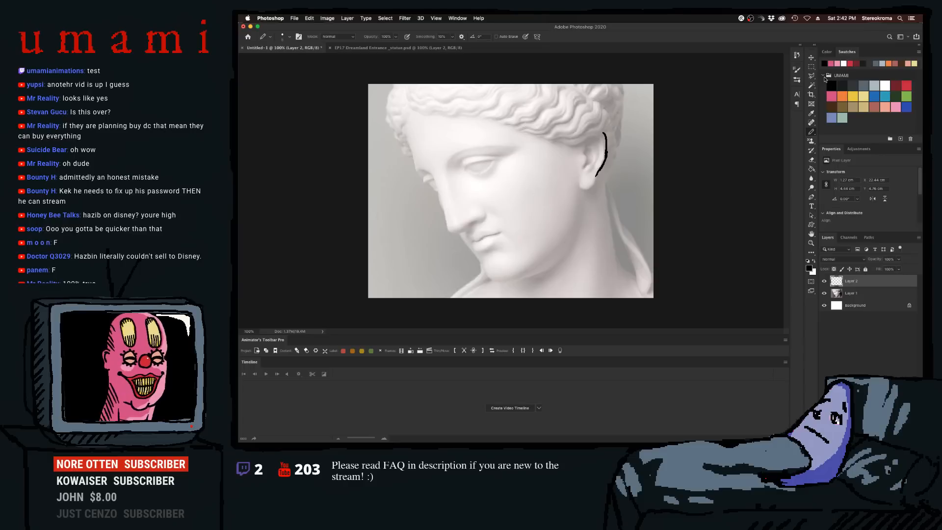
{"action": "left_click", "coordinate": [823, 75]}
{"action": "left_click", "coordinate": [824, 75]}
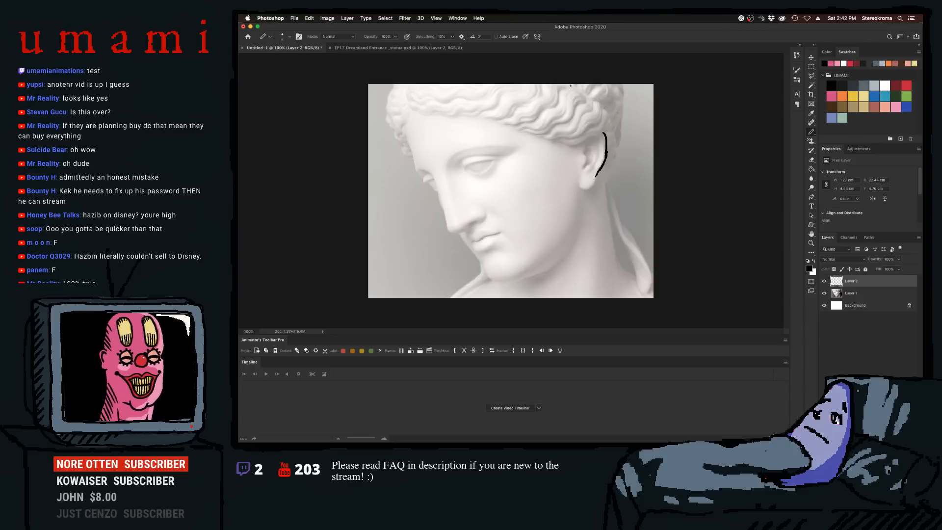
- Extend the ear's outer contour down and around the earlobe
{"action": "mouse_move", "coordinate": [606, 150]}
{"action": "left_mouse_down"}
{"action": "mouse_move", "coordinate": [604, 188]}
{"action": "mouse_move", "coordinate": [596, 180]}
{"action": "mouse_move", "coordinate": [579, 189]}
{"action": "left_mouse_up"}
{"action": "key", "text": "super+z"}
{"action": "key", "text": "super+z"}
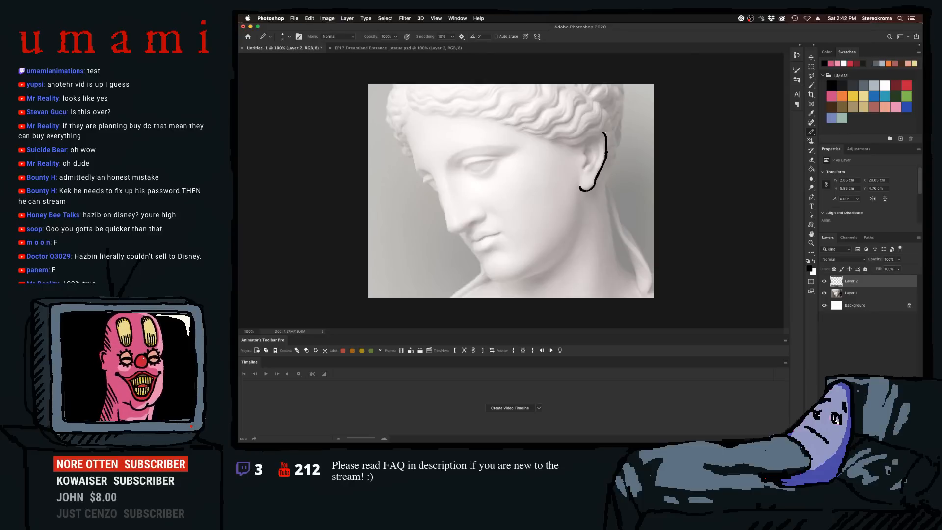
- Draw the top edge and inner fold lines of the ear inside its outer contour
{"action": "left_click_drag", "start_coordinate": [588, 137], "coordinate": [599, 135]}
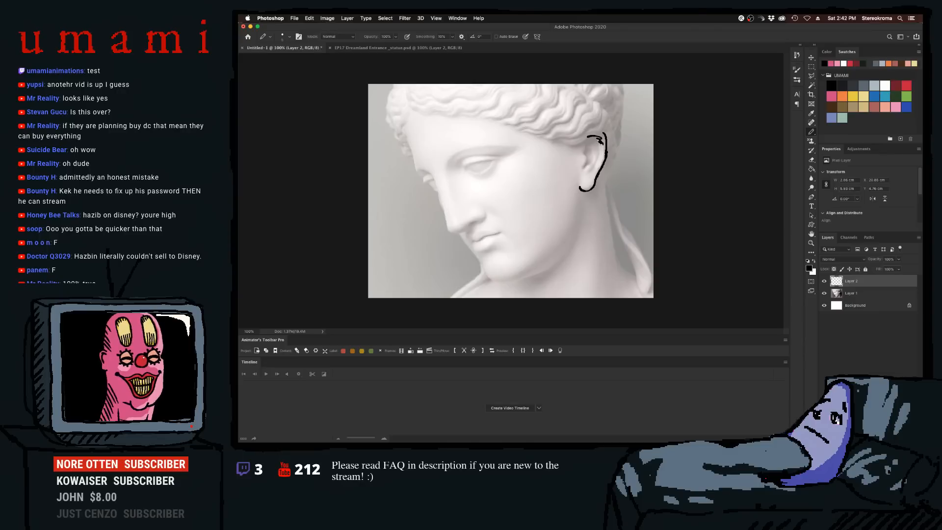
{"action": "mouse_move", "coordinate": [599, 139]}
{"action": "left_mouse_down"}
{"action": "mouse_move", "coordinate": [601, 155]}
{"action": "mouse_move", "coordinate": [584, 152]}
{"action": "mouse_move", "coordinate": [585, 166]}
{"action": "left_mouse_up"}
{"action": "key", "text": "super+z"}
{"action": "key", "text": "super+z"}
{"action": "key", "text": "super+z"}
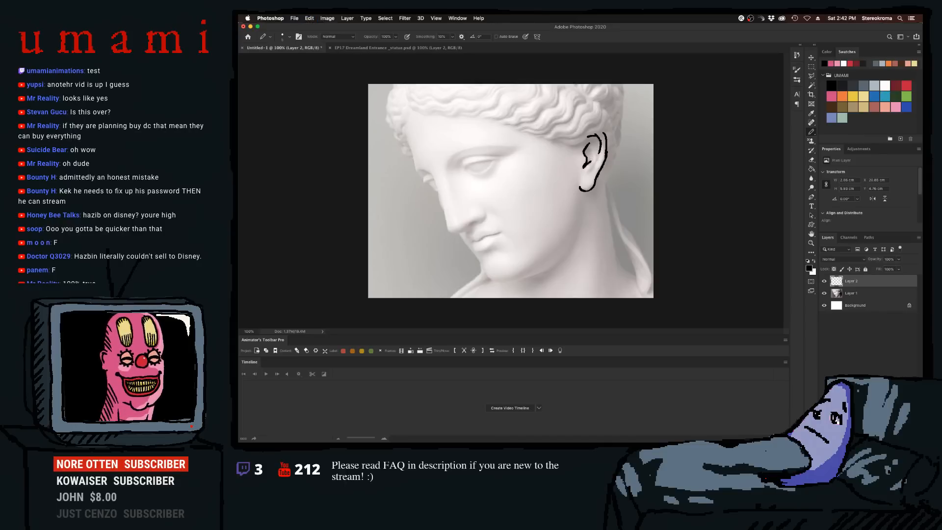
- Try adding short hatching strokes as shading in the ear opening, undoing them together with the opening's line
{"action": "left_click_drag", "start_coordinate": [594, 150], "coordinate": [588, 156]}
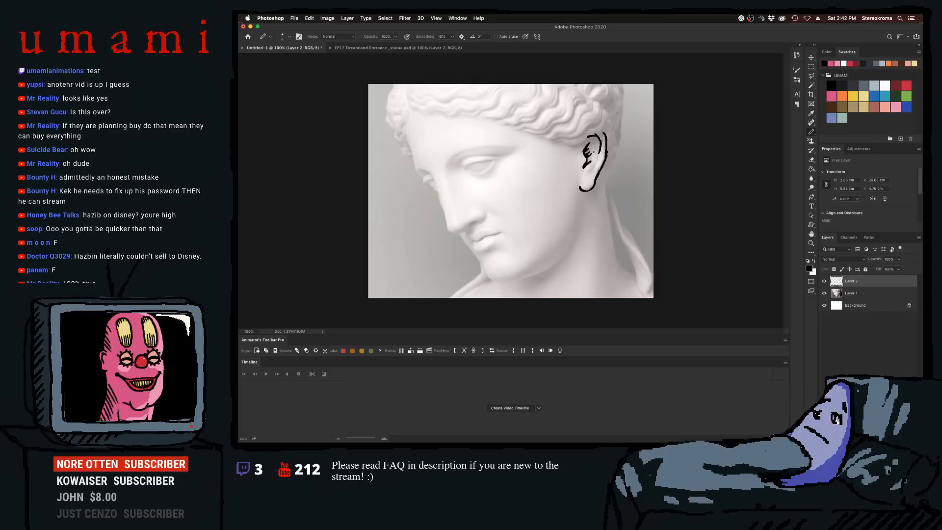
{"action": "key", "text": "super+z"}
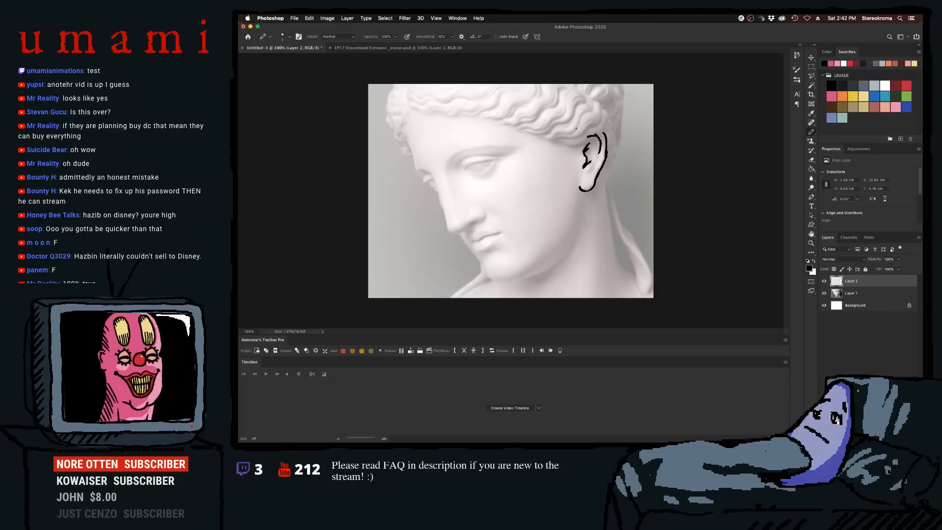
{"action": "key", "text": "super+z"}
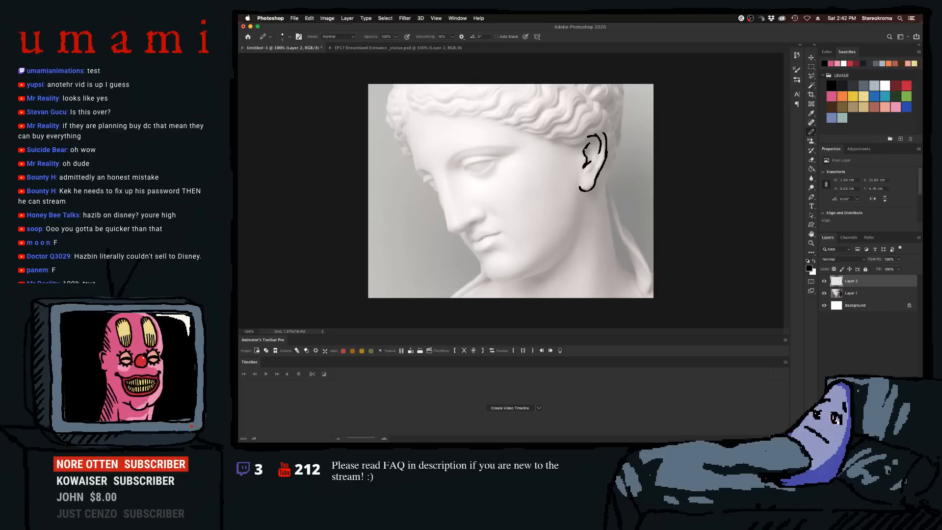
{"action": "left_click_drag", "start_coordinate": [591, 149], "coordinate": [584, 157]}
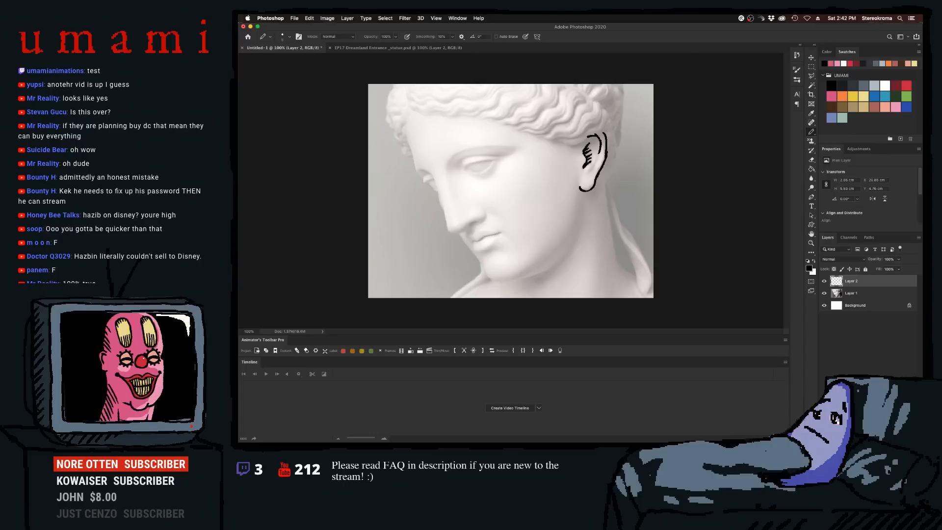
{"action": "key", "text": "super+z"}
{"action": "key", "text": "super+z"}
{"action": "key", "text": "super+z"}
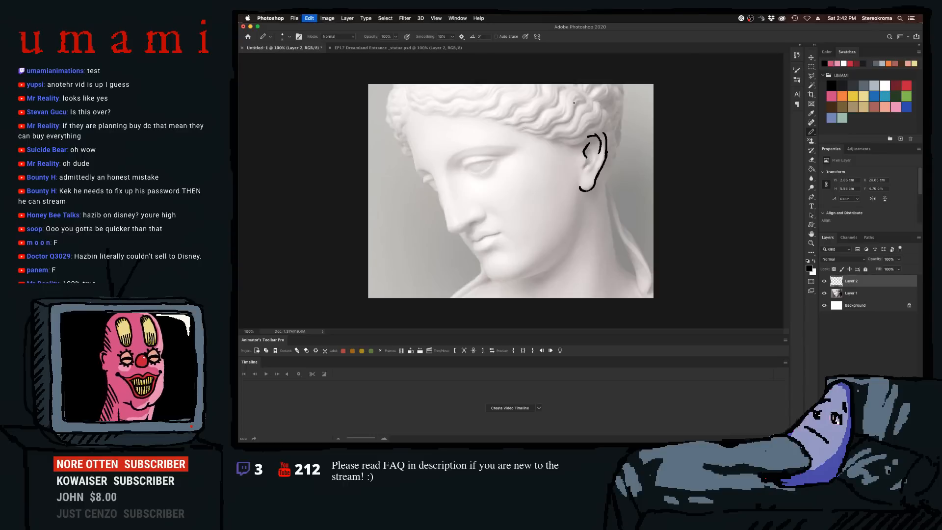
{"action": "key", "text": "super+z"}
- Trace the eyelid lines of both eyes in black, first the near eye and the far eye second
{"action": "mouse_move", "coordinate": [464, 169]}
{"action": "left_mouse_down"}
{"action": "mouse_move", "coordinate": [496, 159]}
{"action": "mouse_move", "coordinate": [475, 173]}
{"action": "mouse_move", "coordinate": [490, 169]}
{"action": "mouse_move", "coordinate": [486, 157]}
{"action": "mouse_move", "coordinate": [496, 155]}
{"action": "left_mouse_up"}
{"action": "key", "text": "super+z"}
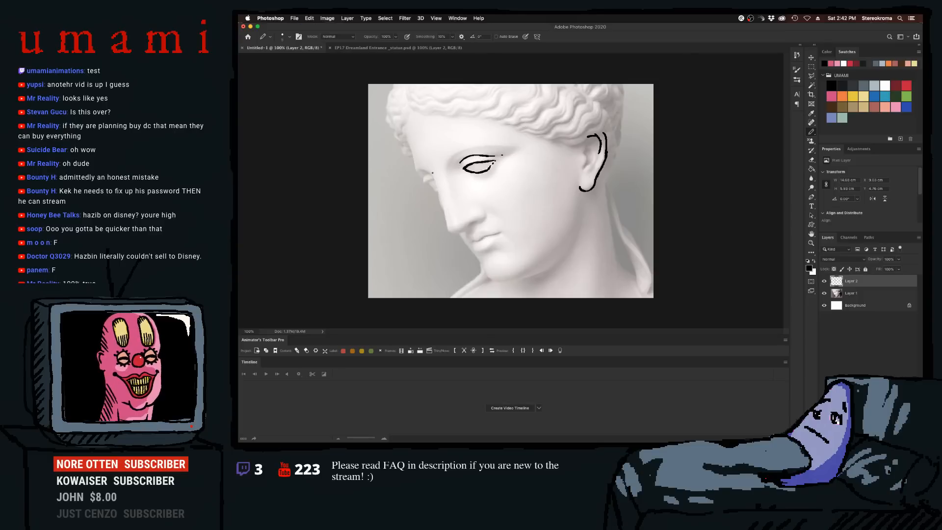
{"action": "left_click_drag", "start_coordinate": [416, 171], "coordinate": [433, 173]}
{"action": "key", "text": "super+z"}
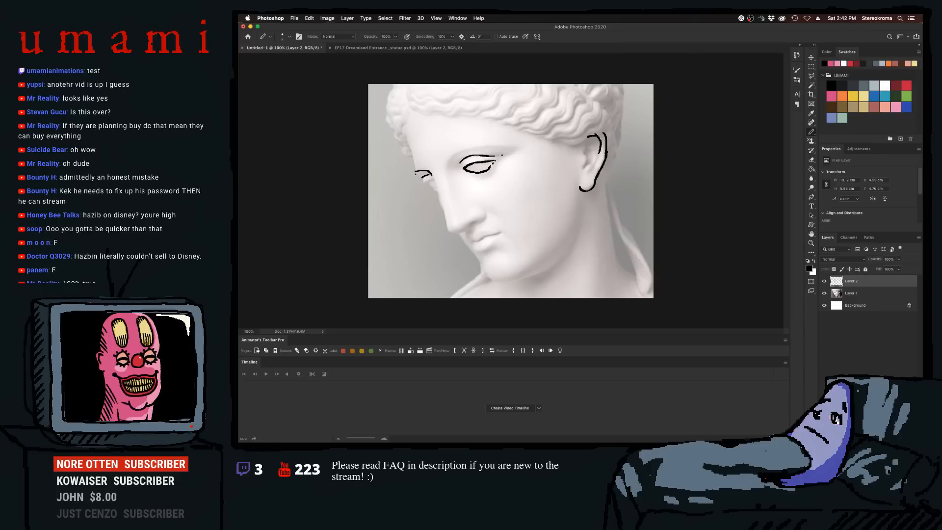
{"action": "left_click_drag", "start_coordinate": [425, 180], "coordinate": [437, 181]}
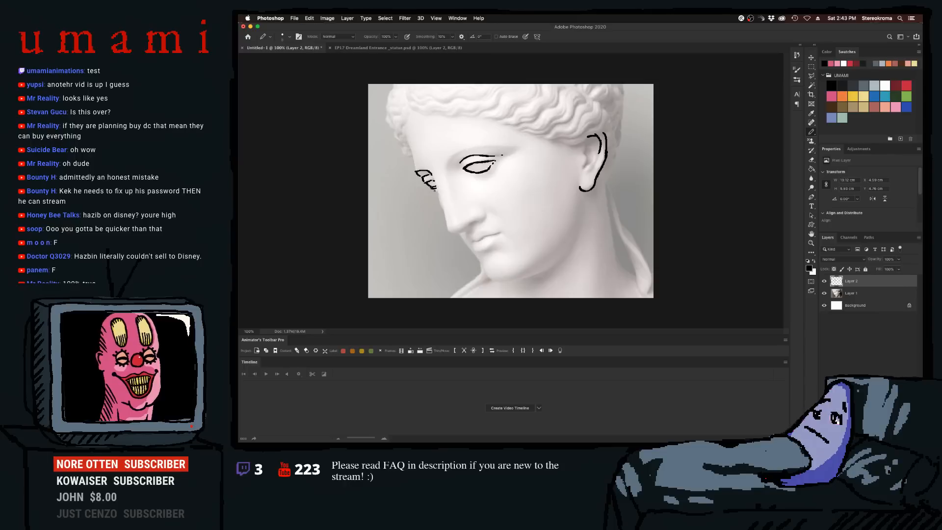
- Trace the bridge of the nose downward from the far eye, undoing and redrawing the stroke to refine it
{"action": "left_click_drag", "start_coordinate": [434, 189], "coordinate": [444, 218]}
{"action": "key", "text": "super+z"}
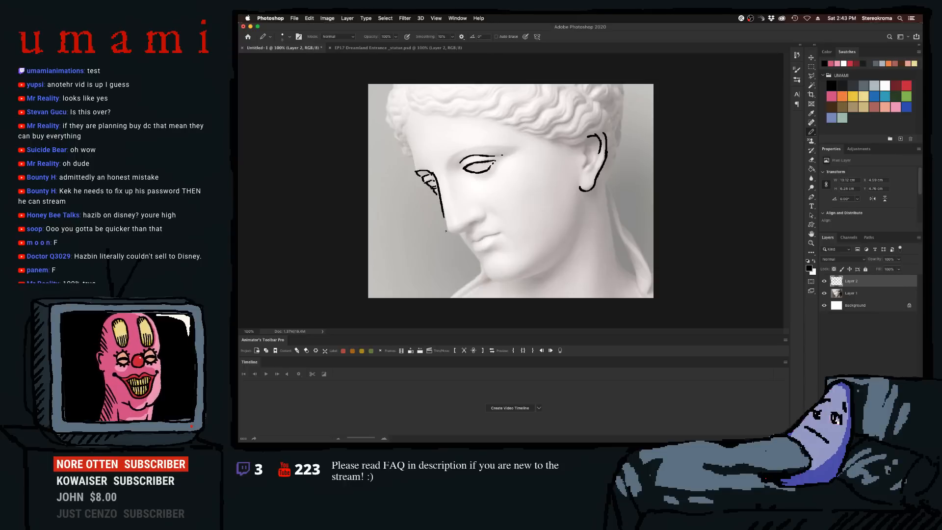
{"action": "key", "text": "super+z"}
{"action": "left_click_drag", "start_coordinate": [432, 172], "coordinate": [444, 218]}
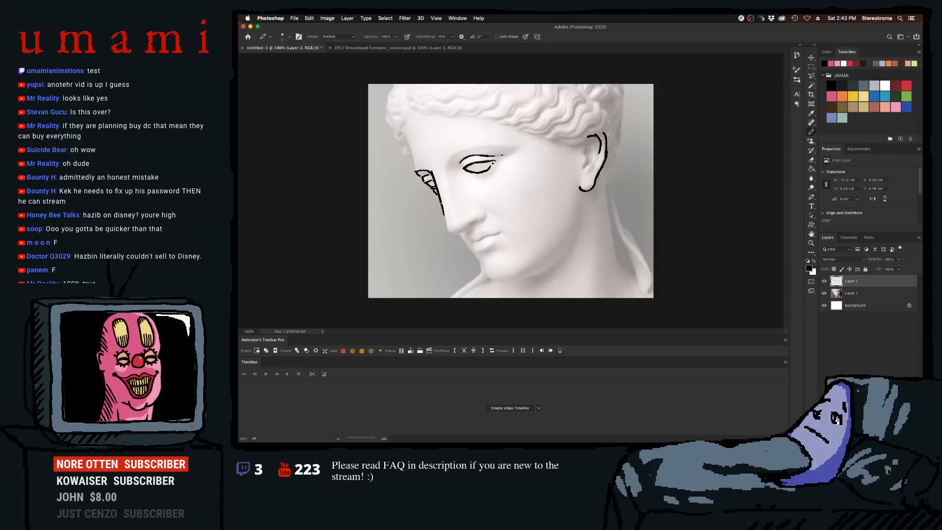
{"action": "key", "text": "super+z"}
{"action": "left_click_drag", "start_coordinate": [431, 172], "coordinate": [446, 225]}
{"action": "key", "text": "super+z"}
{"action": "key", "text": "super+z"}
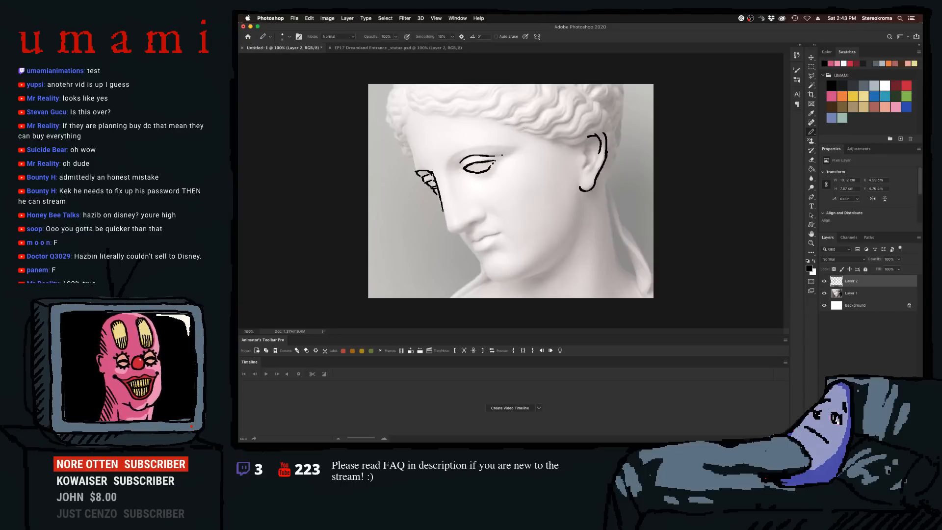
{"action": "key", "text": "super+z"}
- Continue the nose contour down around the tip and along its underside to the nostril
{"action": "mouse_move", "coordinate": [442, 210]}
{"action": "left_mouse_down"}
{"action": "mouse_move", "coordinate": [459, 234]}
{"action": "mouse_move", "coordinate": [450, 235]}
{"action": "mouse_move", "coordinate": [484, 220]}
{"action": "mouse_move", "coordinate": [477, 222]}
{"action": "left_mouse_up"}
{"action": "key", "text": "super+z"}
{"action": "key", "text": "super+z"}
{"action": "key", "text": "super+z"}
{"action": "key", "text": "super+z"}
{"action": "key", "text": "super+z"}
{"action": "key", "text": "super+z"}
{"action": "key", "text": "super+z"}
{"action": "key", "text": "super+z"}
{"action": "key", "text": "super+z"}
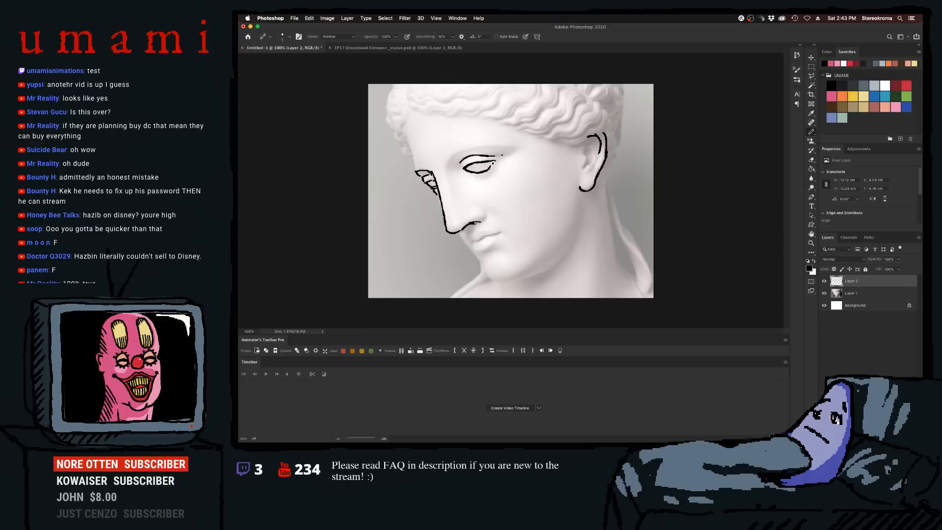
{"action": "key", "text": "super+z"}
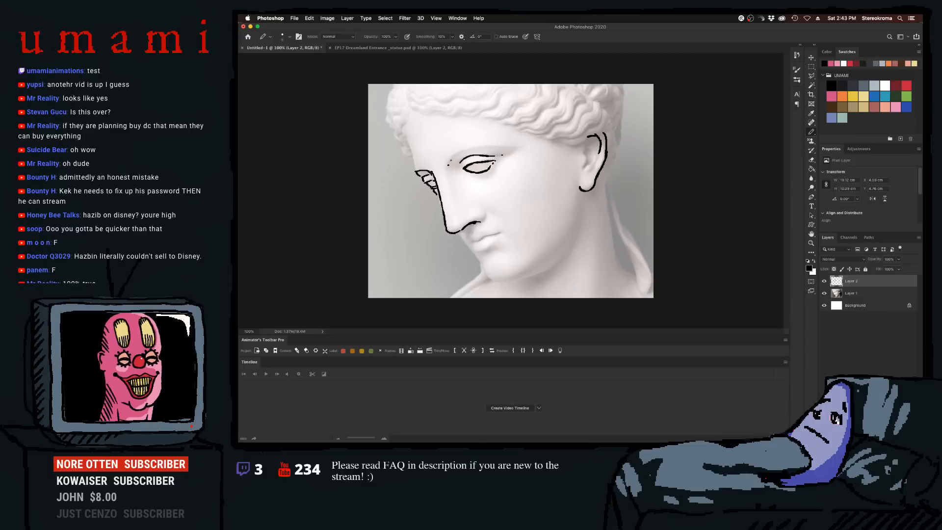
- Draw short slanted brow strokes above the near eye's inner corner and trace the forehead contour from the hairline to the far eye
{"action": "left_click_drag", "start_coordinate": [452, 158], "coordinate": [499, 146]}
{"action": "key", "text": "super+z"}
{"action": "key", "text": "super+z"}
{"action": "key", "text": "super+z"}
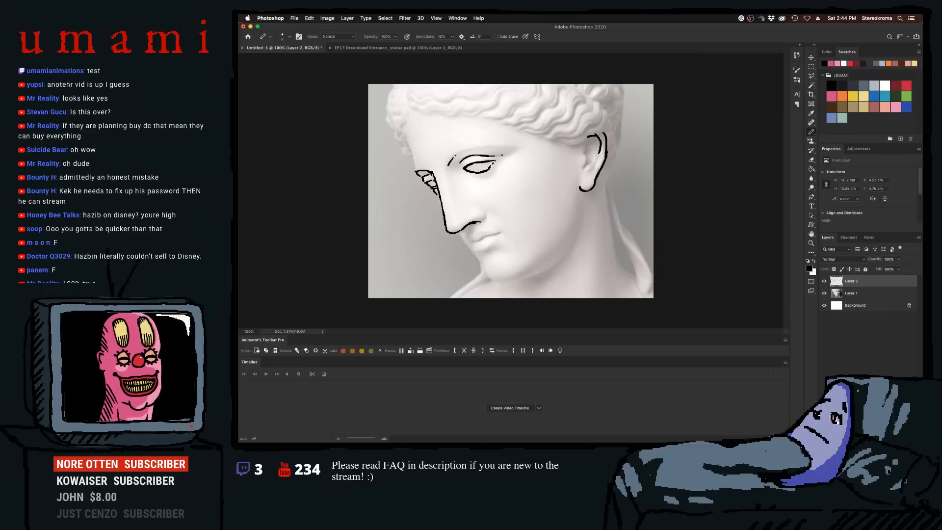
{"action": "mouse_move", "coordinate": [450, 166]}
{"action": "left_mouse_down"}
{"action": "mouse_move", "coordinate": [466, 149]}
{"action": "mouse_move", "coordinate": [456, 162]}
{"action": "left_mouse_up"}
{"action": "key", "text": "super+z"}
{"action": "key", "text": "super+z"}
{"action": "key", "text": "super+z"}
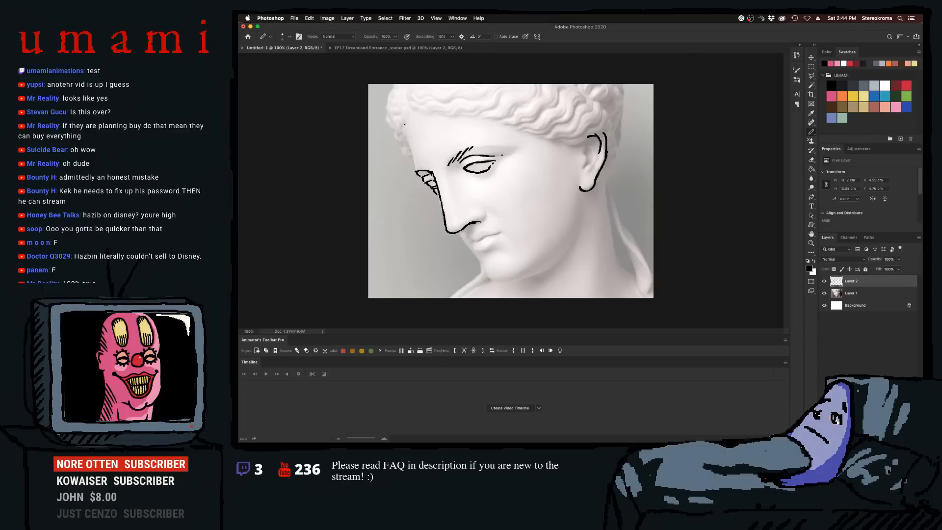
{"action": "left_click_drag", "start_coordinate": [405, 125], "coordinate": [416, 172]}
{"action": "key", "text": "super+z"}
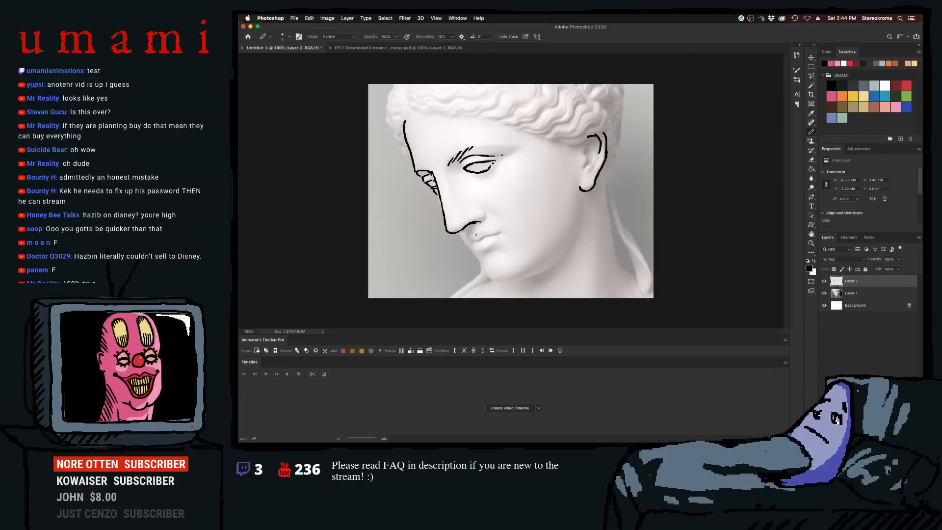
- Trace the upper lip's small curve beneath the nose and the parting line of the mouth, refining the strokes
{"action": "left_click_drag", "start_coordinate": [468, 234], "coordinate": [475, 235]}
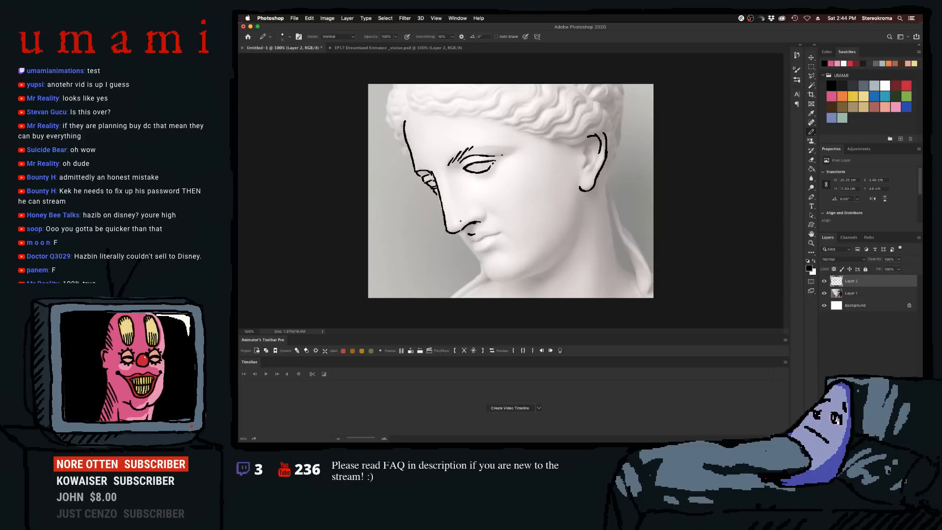
{"action": "mouse_move", "coordinate": [474, 231]}
{"action": "left_mouse_down"}
{"action": "mouse_move", "coordinate": [497, 231]}
{"action": "mouse_move", "coordinate": [482, 241]}
{"action": "mouse_move", "coordinate": [494, 234]}
{"action": "left_mouse_up"}
{"action": "key", "text": "super+z"}
{"action": "key", "text": "super+z"}
{"action": "key", "text": "super+z"}
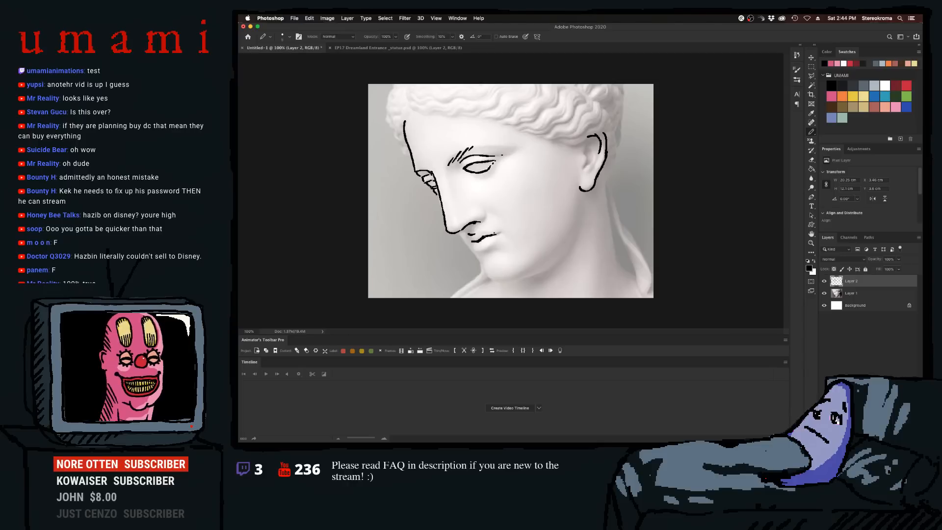
{"action": "key", "text": "super+z"}
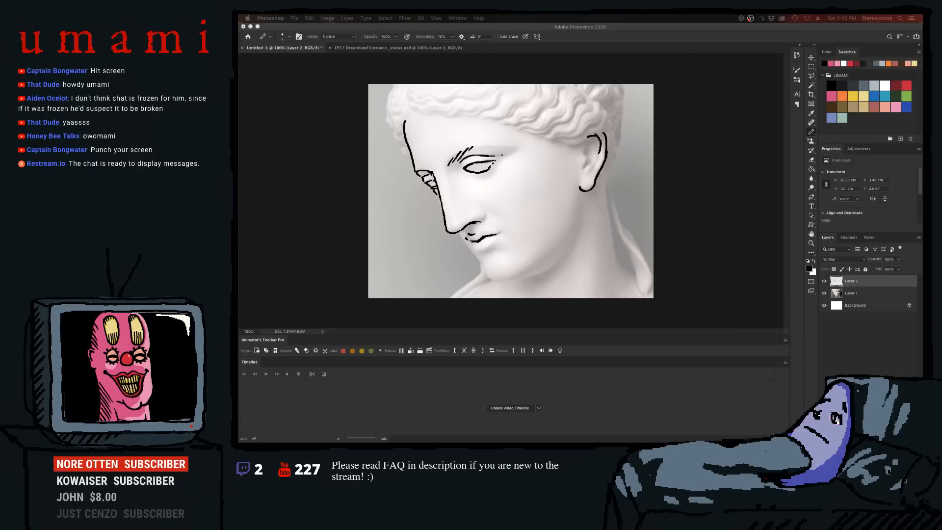
- Switch to Firefox and look through the text and archival photos on the Creation attraction page
{"action": "left_click", "coordinate": [443, 125]}
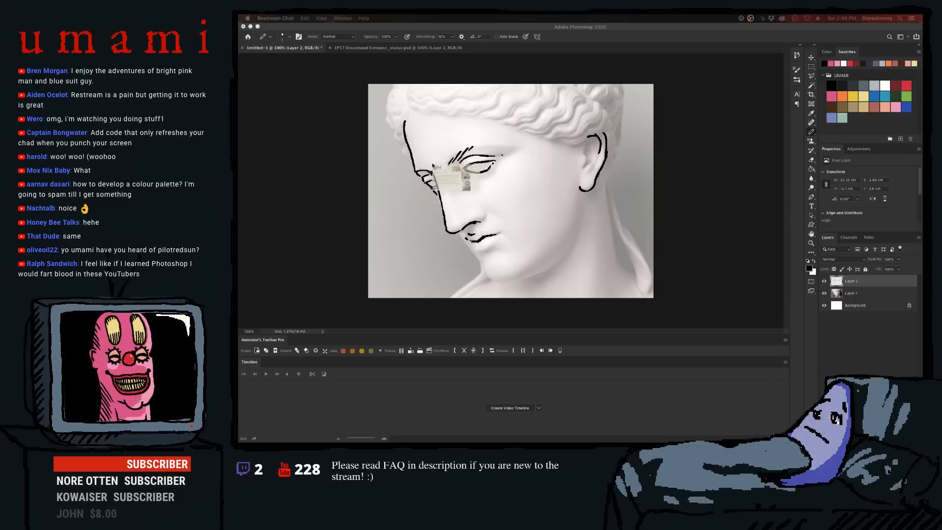
{"action": "key", "text": "super+Tab"}
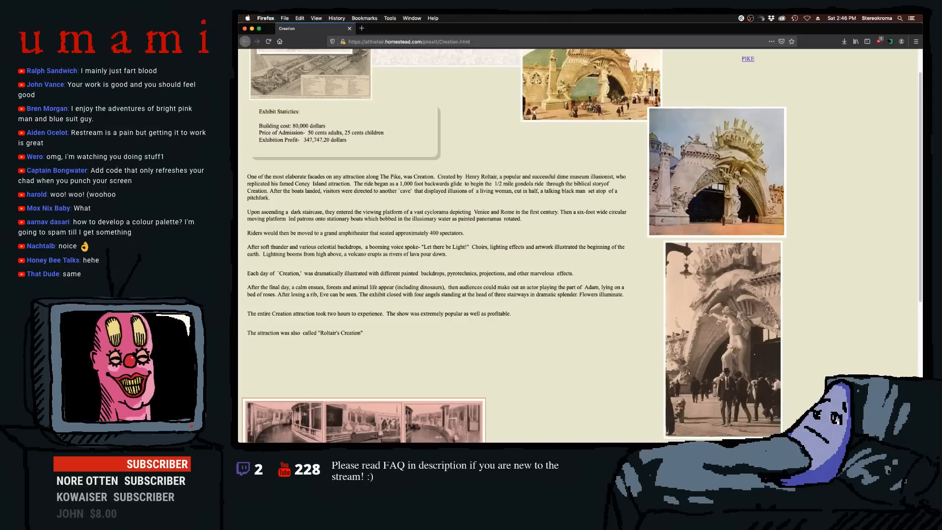
{"action": "key", "text": "super+Tab"}
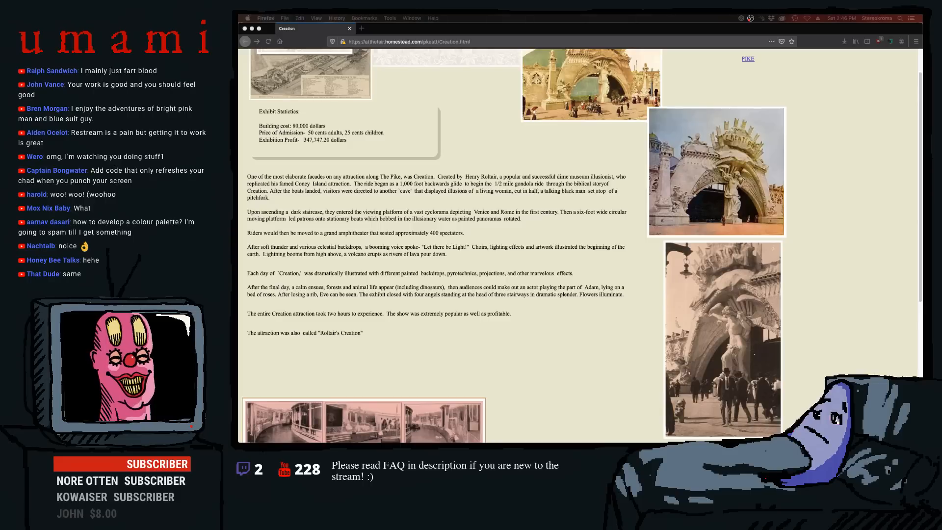
{"action": "scroll", "coordinate": [348, 186], "scroll_direction": "up", "scroll_amount": 2}
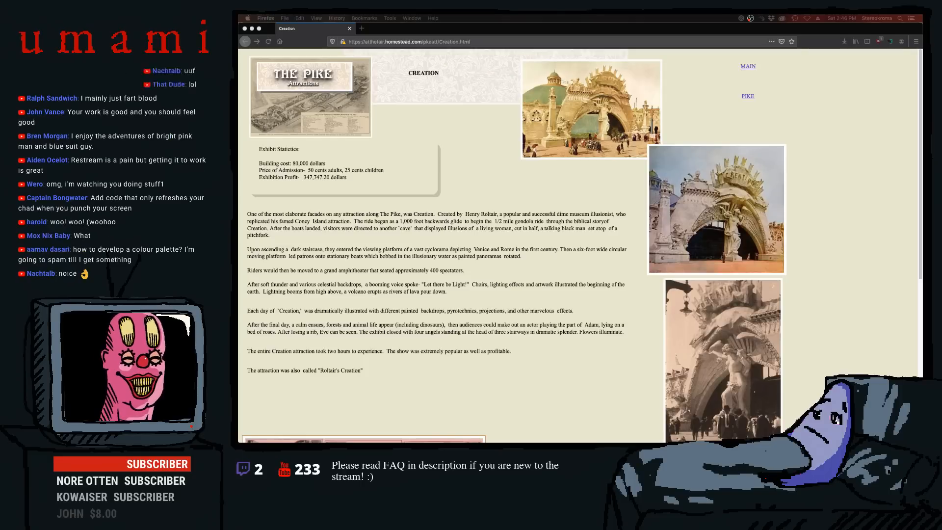
{"action": "scroll", "coordinate": [702, 307], "scroll_direction": "down", "scroll_amount": 3}
{"action": "scroll", "coordinate": [703, 307], "scroll_direction": "down", "scroll_amount": 5}
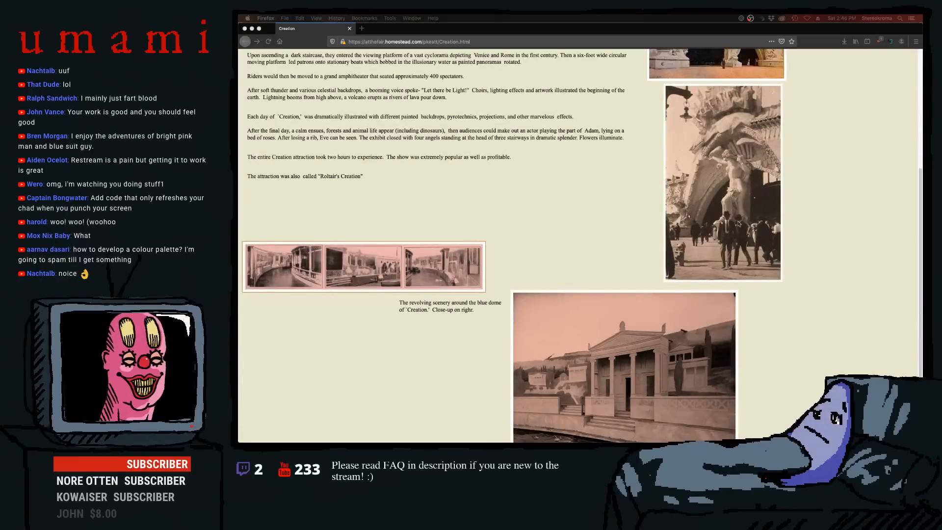
{"action": "scroll", "coordinate": [739, 220], "scroll_direction": "up", "scroll_amount": 5}
{"action": "scroll", "coordinate": [692, 180], "scroll_direction": "up", "scroll_amount": 2}
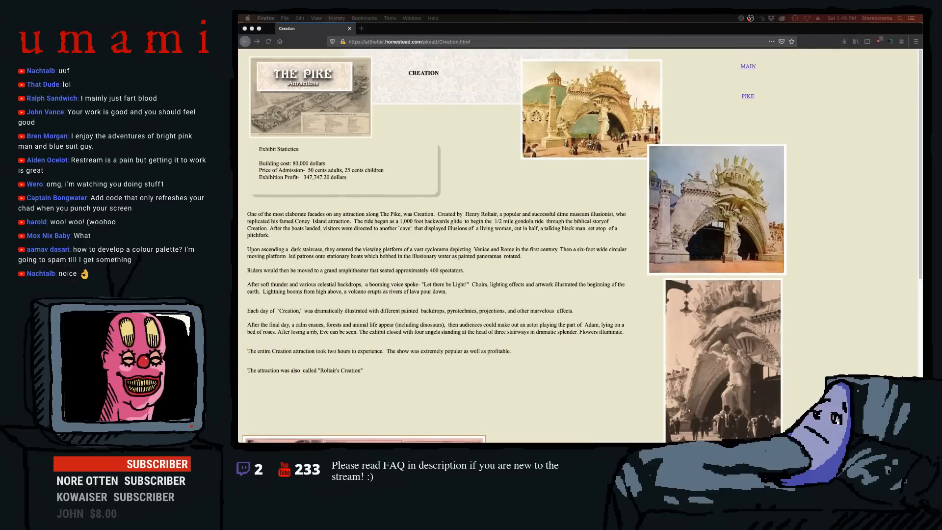
{"action": "scroll", "coordinate": [706, 249], "scroll_direction": "down", "scroll_amount": 8}
{"action": "scroll", "coordinate": [706, 249], "scroll_direction": "down", "scroll_amount": 1}
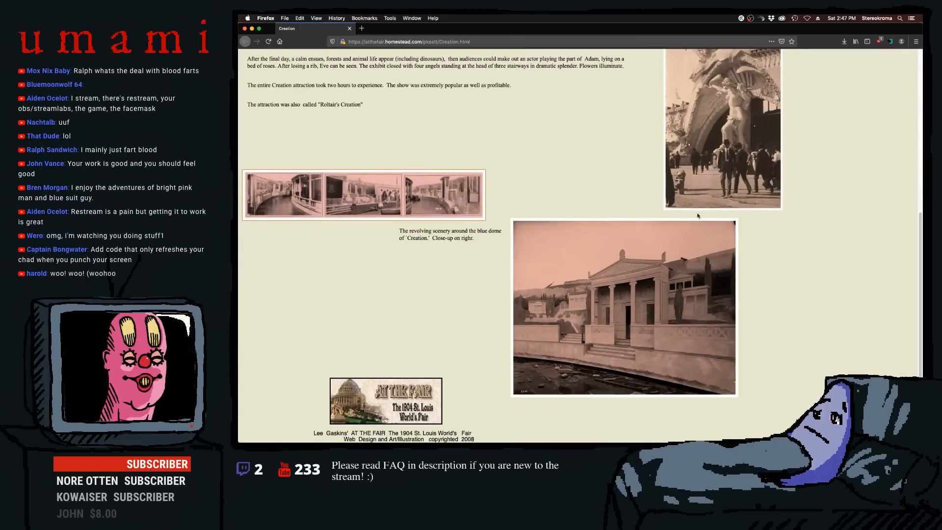
{"action": "scroll", "coordinate": [699, 216], "scroll_direction": "up", "scroll_amount": 7}
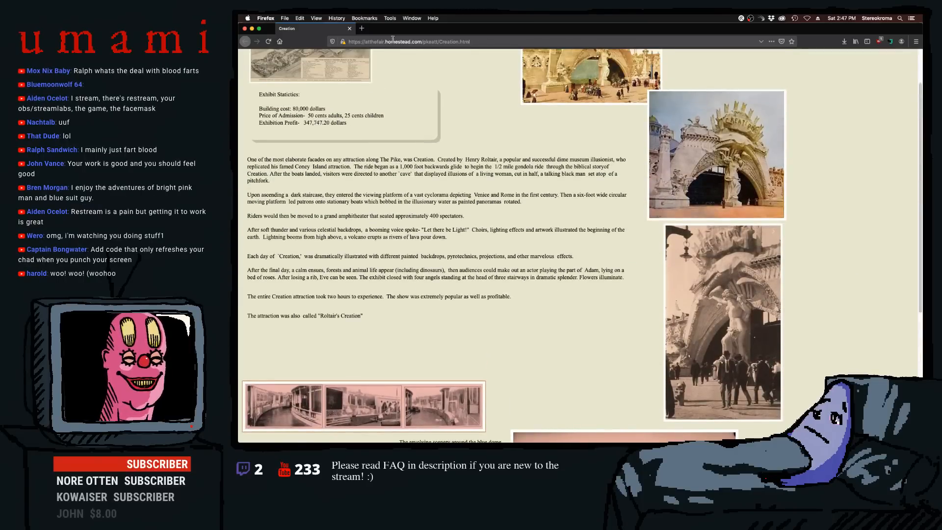
{"action": "scroll", "coordinate": [684, 163], "scroll_direction": "up", "scroll_amount": 2}
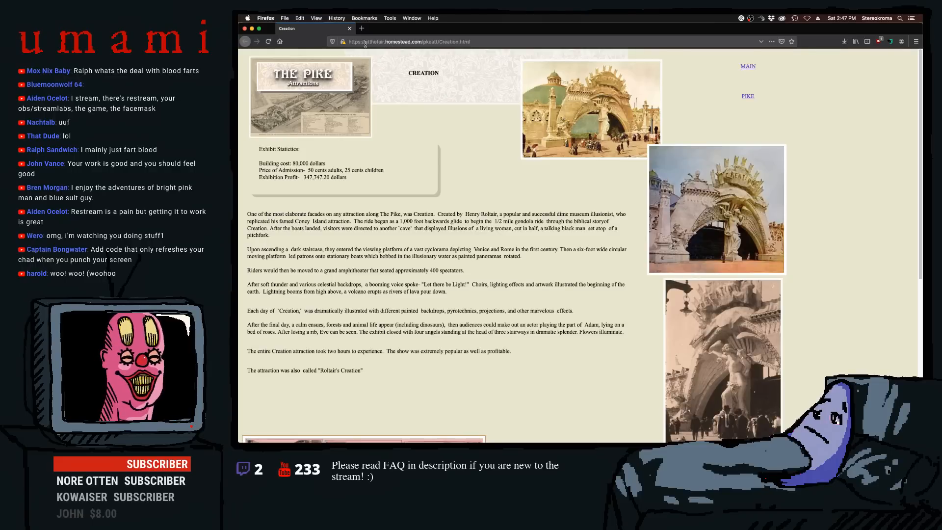
- Visit the 1904 World's Fair site's main page, then return to the Creation page and its lower photos
{"action": "left_click", "coordinate": [749, 67]}
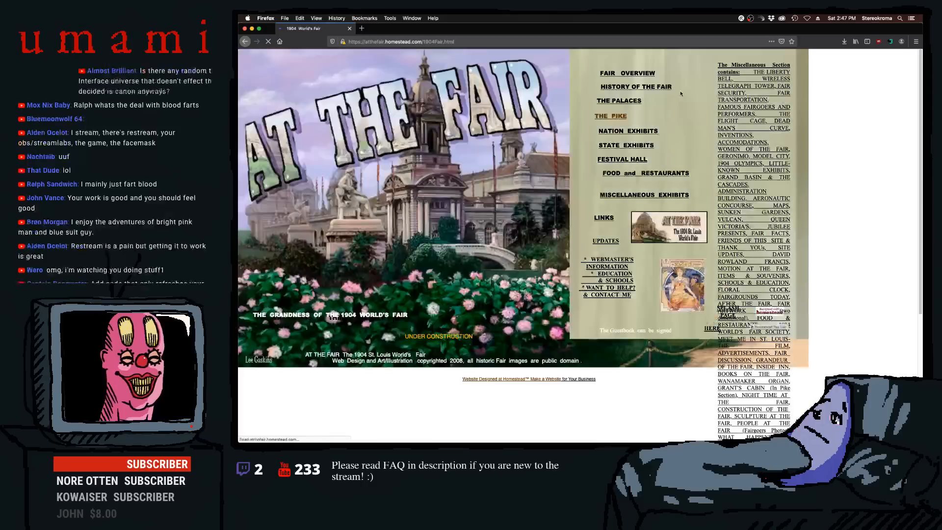
{"action": "scroll", "coordinate": [614, 133], "scroll_direction": "down", "scroll_amount": 5}
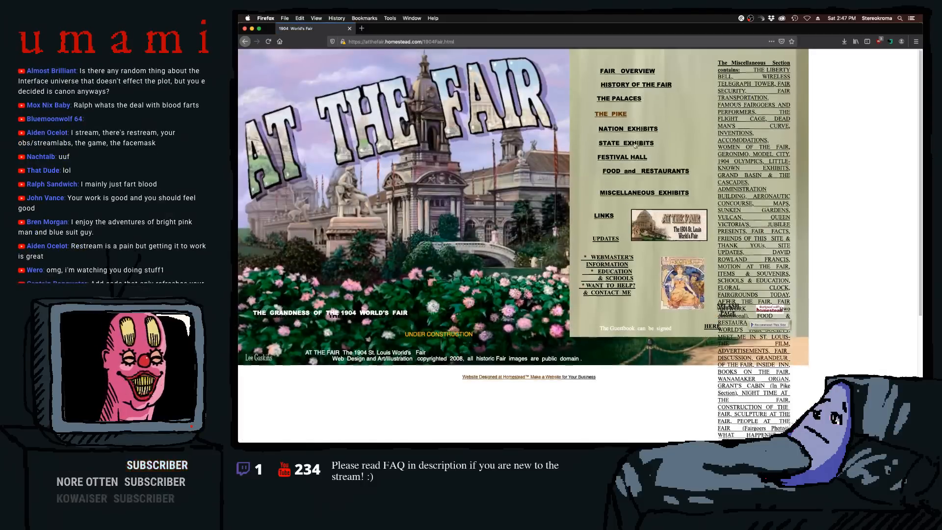
{"action": "left_click", "coordinate": [245, 42]}
{"action": "scroll", "coordinate": [488, 191], "scroll_direction": "down", "scroll_amount": 7}
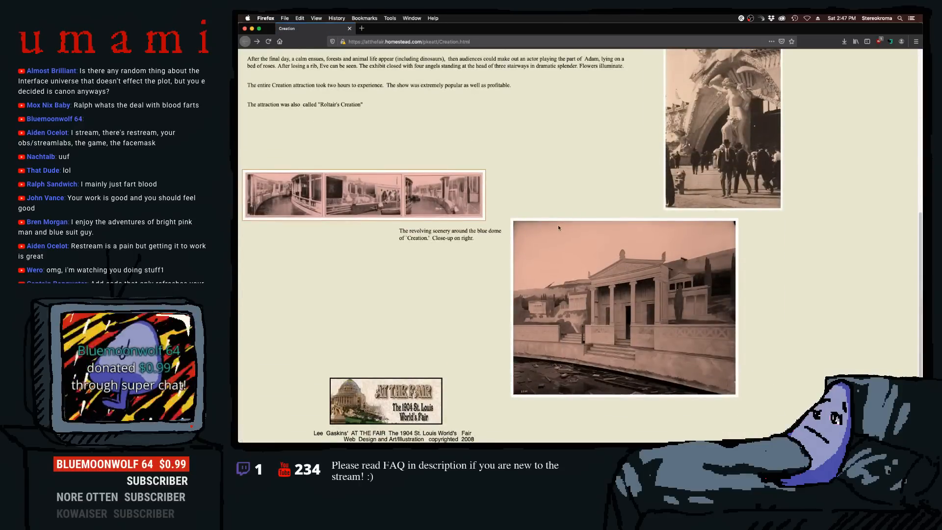
- Go to the Pike attractions hub, open the Temple of Mirth page and look through its text and photos
{"action": "scroll", "coordinate": [576, 214], "scroll_direction": "up", "scroll_amount": 7}
{"action": "left_click", "coordinate": [746, 97]}
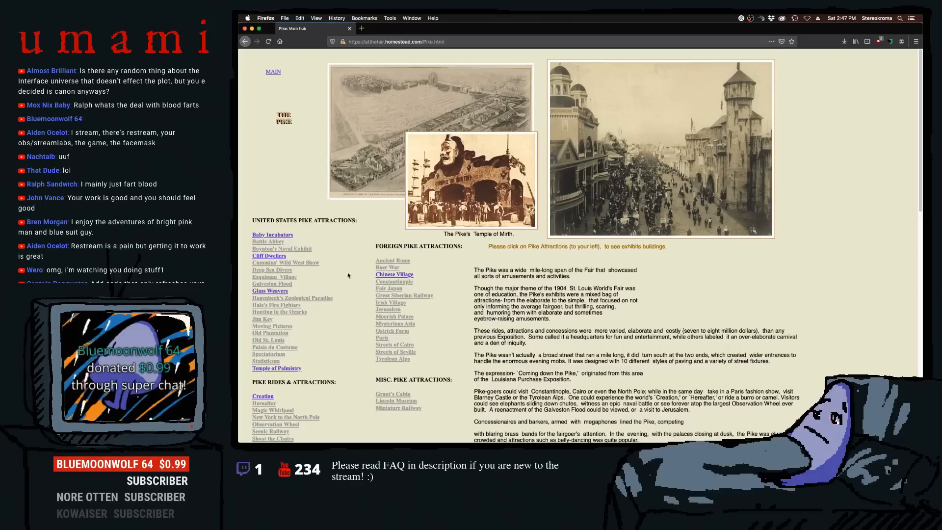
{"action": "scroll", "coordinate": [355, 272], "scroll_direction": "down", "scroll_amount": 3}
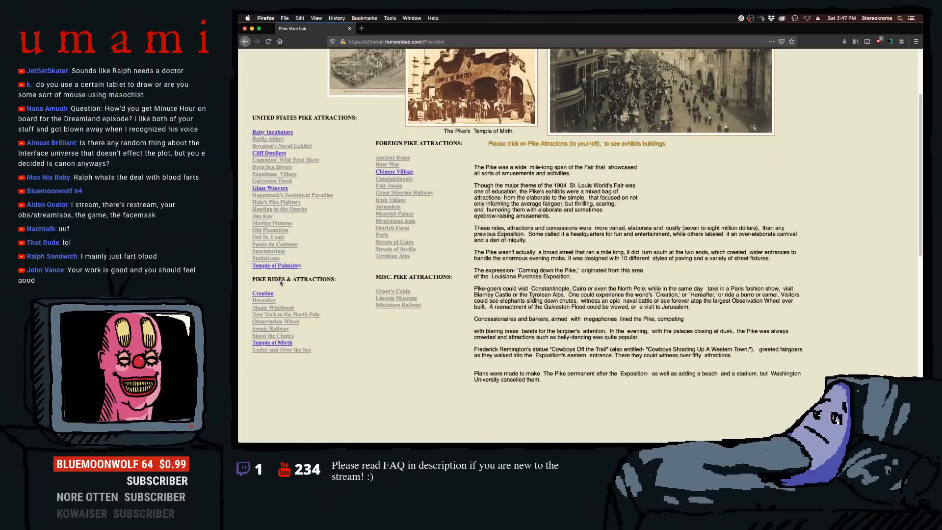
{"action": "left_click", "coordinate": [281, 344]}
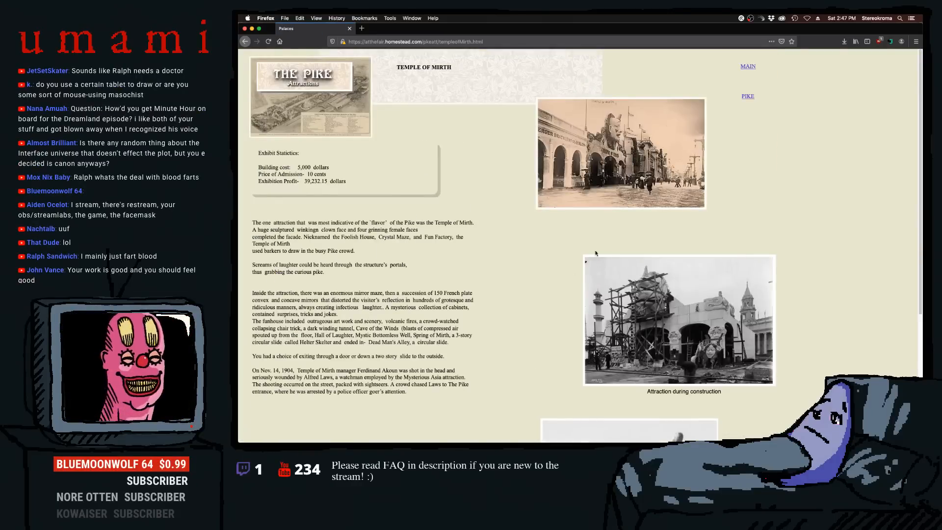
{"action": "scroll", "coordinate": [598, 260], "scroll_direction": "down", "scroll_amount": 5}
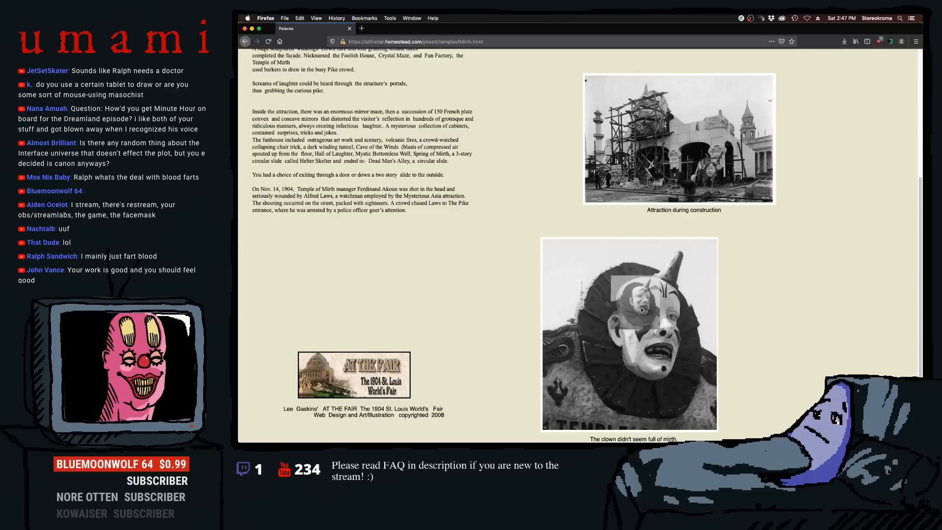
{"action": "scroll", "coordinate": [626, 299], "scroll_direction": "up", "scroll_amount": 5}
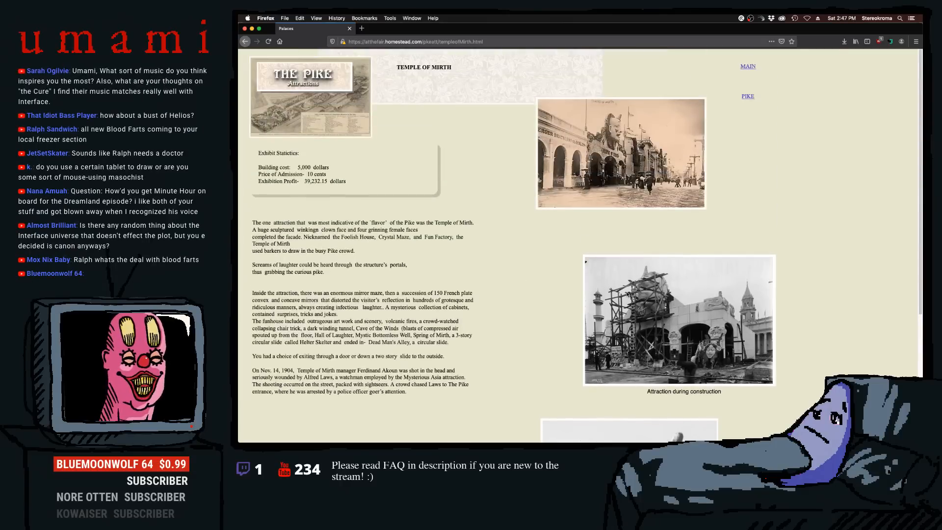
- Open the Temple of Mirth clown head photo on its own and enlarge it to 170%
{"action": "scroll", "coordinate": [626, 295], "scroll_direction": "down", "scroll_amount": 5}
{"action": "left_click_drag", "start_coordinate": [624, 288], "coordinate": [450, 42]}
{"action": "key", "text": "super+plus"}
{"action": "key", "text": "super+plus"}
{"action": "key", "text": "super+plus"}
{"action": "key", "text": "super+plus"}
{"action": "key", "text": "super+plus"}
{"action": "key", "text": "super+plus"}
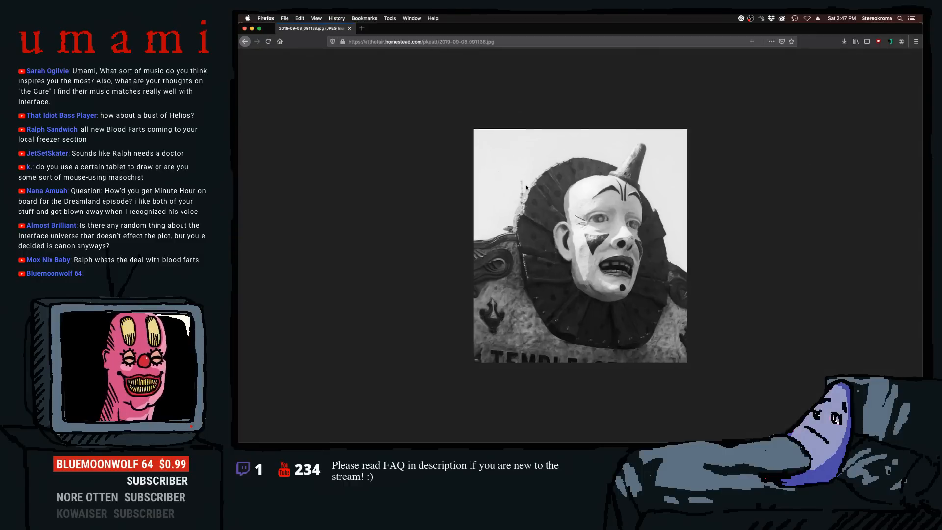
{"action": "key", "text": "super+minus"}
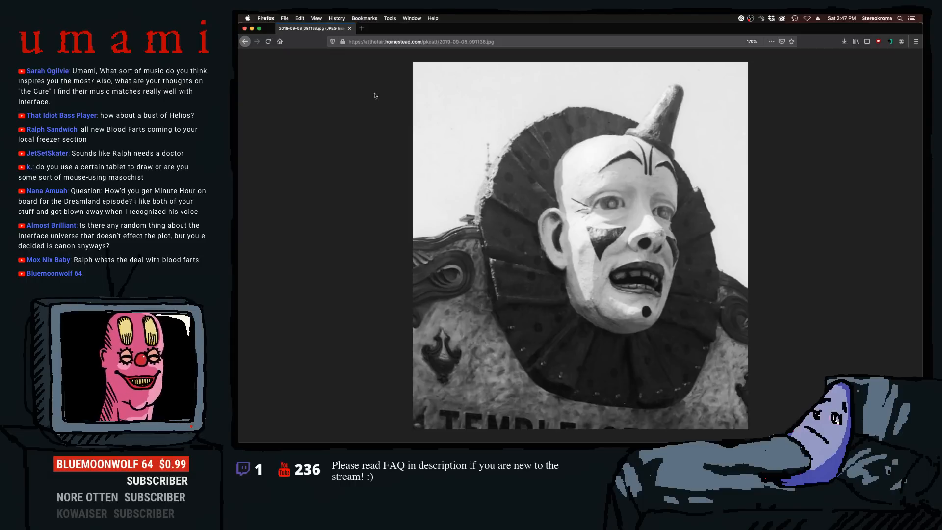
- Return from the clown photo to the top of the Temple of Mirth page and minimise that browser window
{"action": "left_click", "coordinate": [245, 42]}
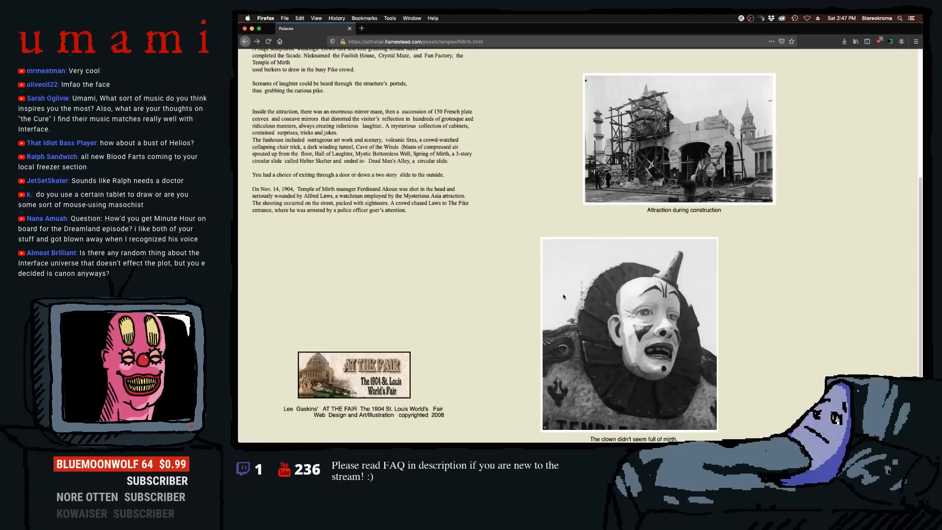
{"action": "scroll", "coordinate": [511, 274], "scroll_direction": "up", "scroll_amount": 2}
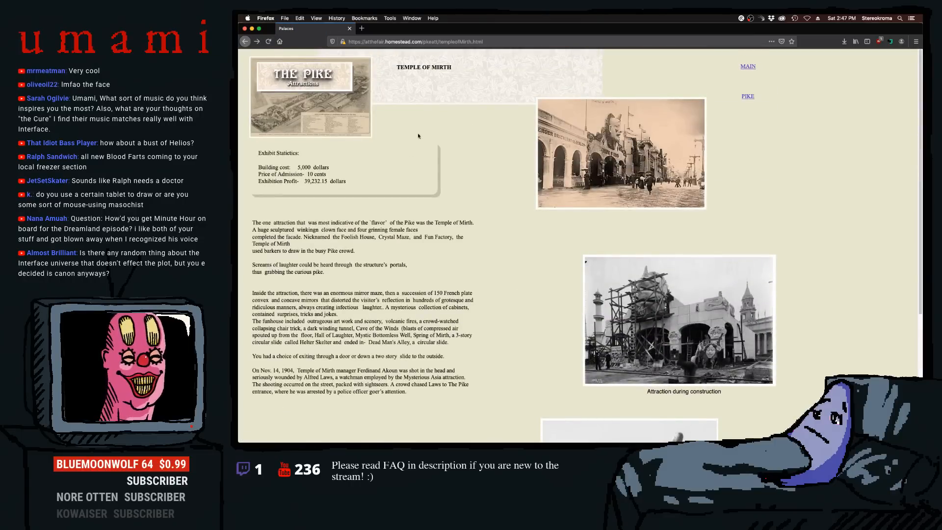
{"action": "left_click", "coordinate": [252, 29]}
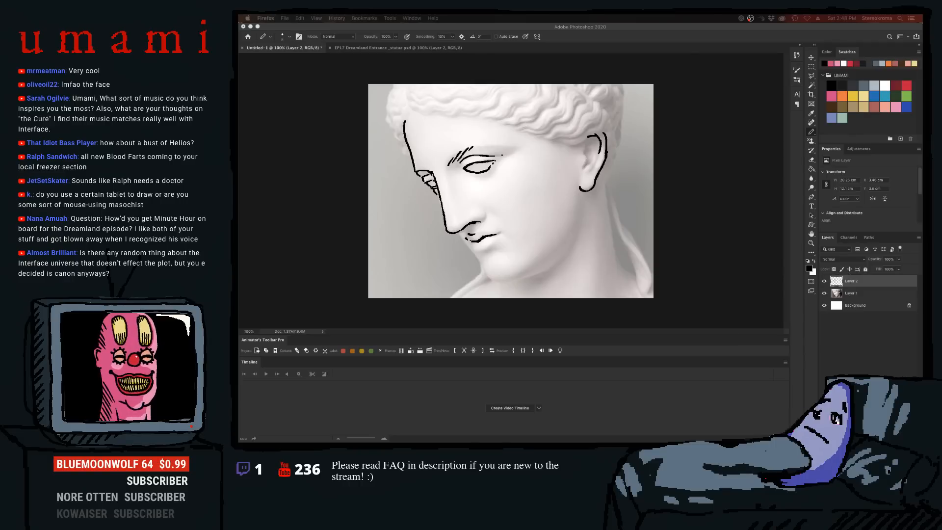
- Bring up the Roltair's Creation image search window to view the entrance statue photo, then minimise it and return to Photoshop
{"action": "left_click_drag", "start_coordinate": [239, 76], "coordinate": [399, 26]}
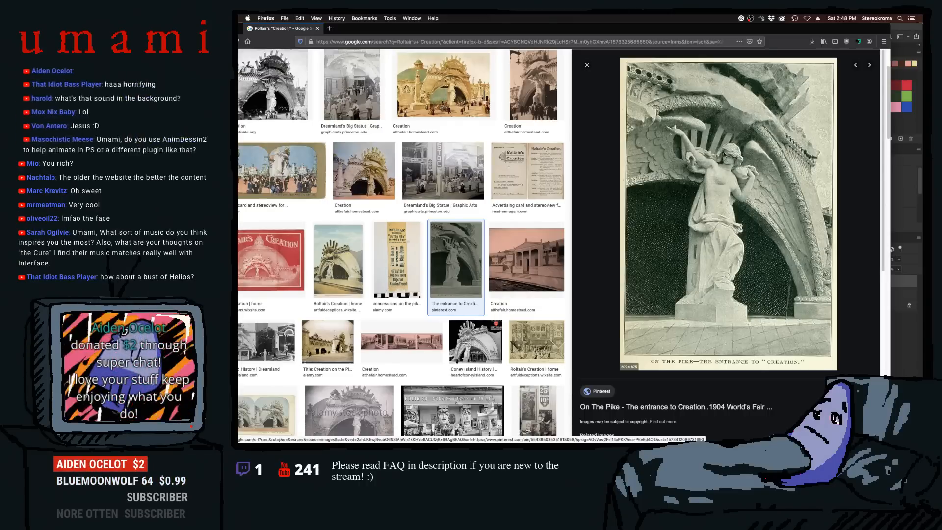
{"action": "key", "text": "super+m"}
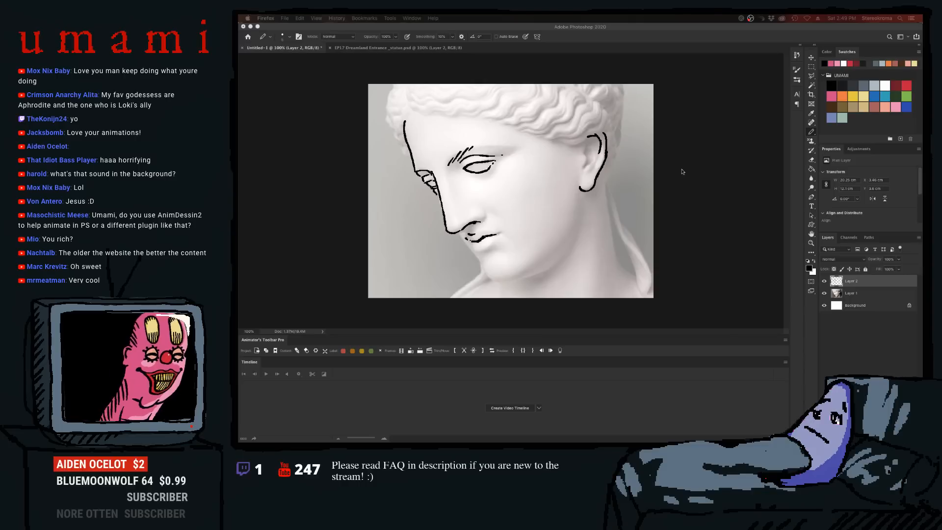
{"action": "left_click", "coordinate": [791, 162]}
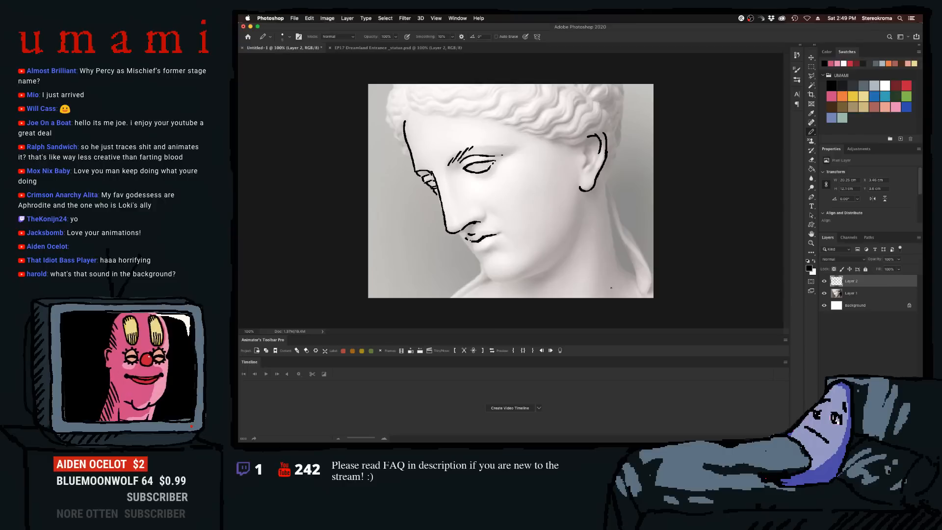
- Toggle the line-art layer's visibility repeatedly to compare the traced lines with the statue photo
{"action": "left_click", "coordinate": [825, 281]}
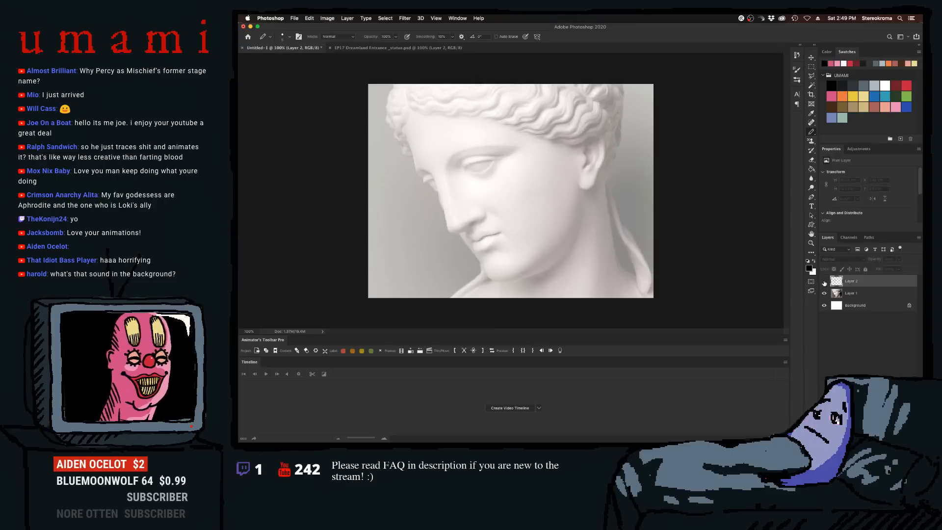
{"action": "left_click", "coordinate": [824, 281]}
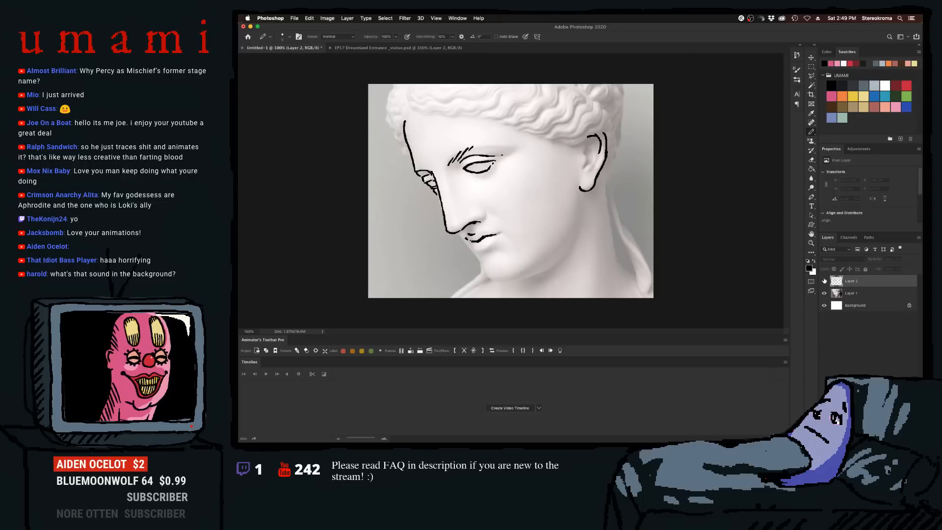
{"action": "left_click", "coordinate": [824, 281]}
{"action": "left_click", "coordinate": [825, 281]}
{"action": "left_click", "coordinate": [825, 281]}
{"action": "left_click", "coordinate": [824, 281]}
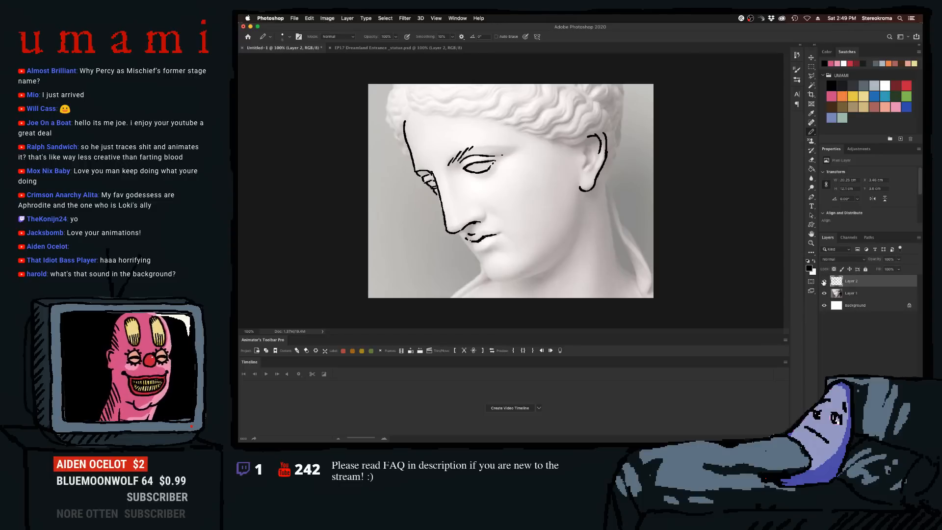
{"action": "left_click", "coordinate": [824, 281]}
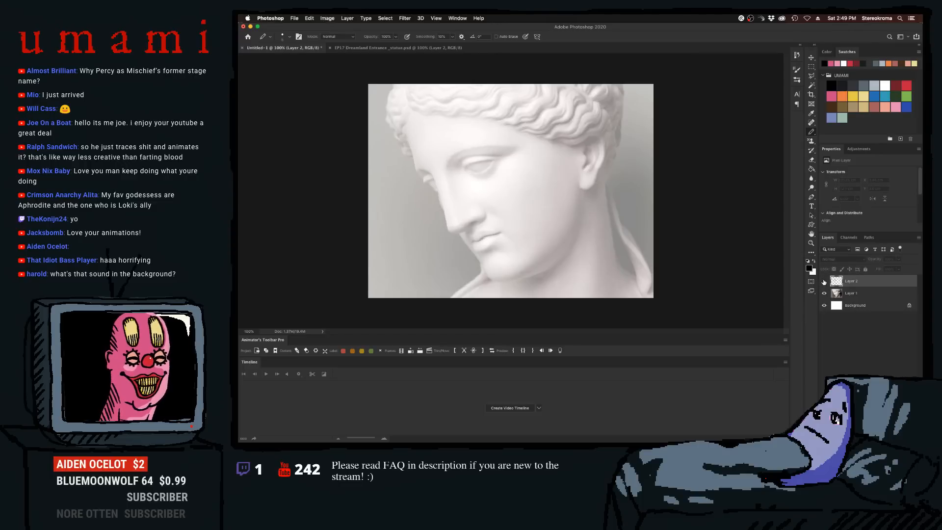
{"action": "left_click", "coordinate": [825, 281]}
{"action": "left_click", "coordinate": [825, 281]}
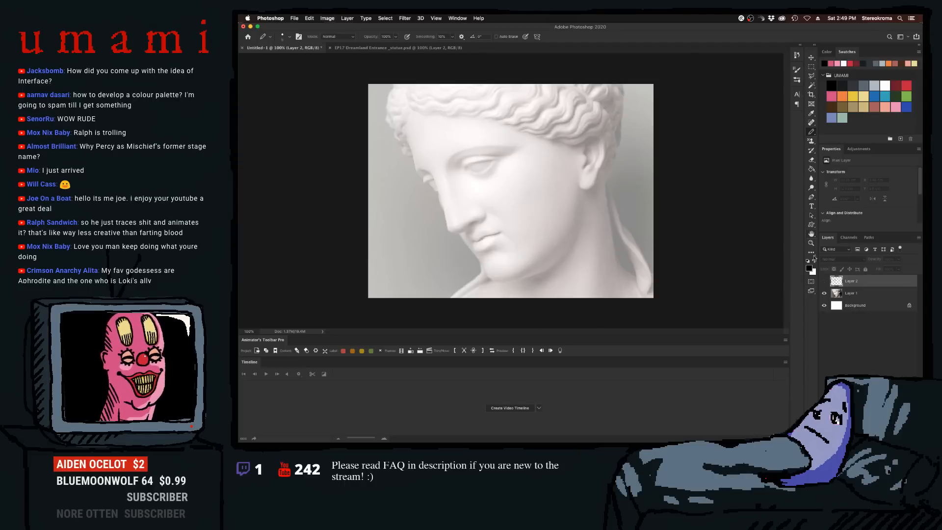
{"action": "left_click", "coordinate": [839, 294]}
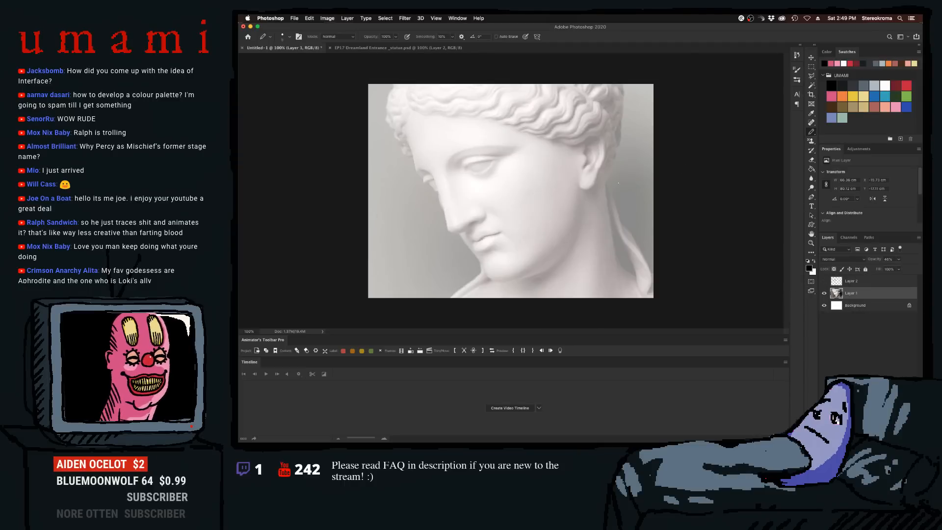
{"action": "left_click", "coordinate": [825, 281]}
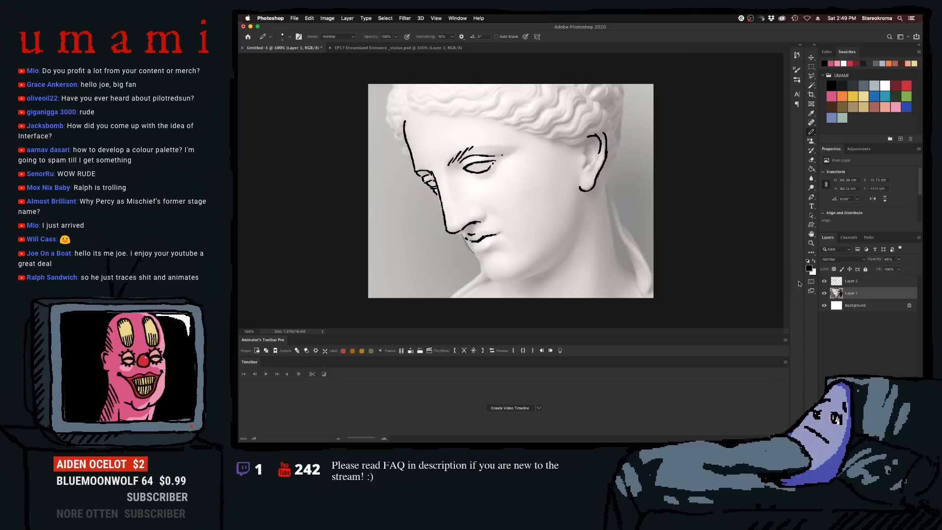
- On the line-art layer, trace the front of the chin from beneath the mouth around to the underside of the jaw
{"action": "left_click", "coordinate": [840, 281]}
{"action": "mouse_move", "coordinate": [463, 236]}
{"action": "left_mouse_down"}
{"action": "mouse_move", "coordinate": [493, 279]}
{"action": "mouse_move", "coordinate": [514, 278]}
{"action": "left_mouse_up"}
{"action": "key", "text": "super+z"}
{"action": "key", "text": "super+z"}
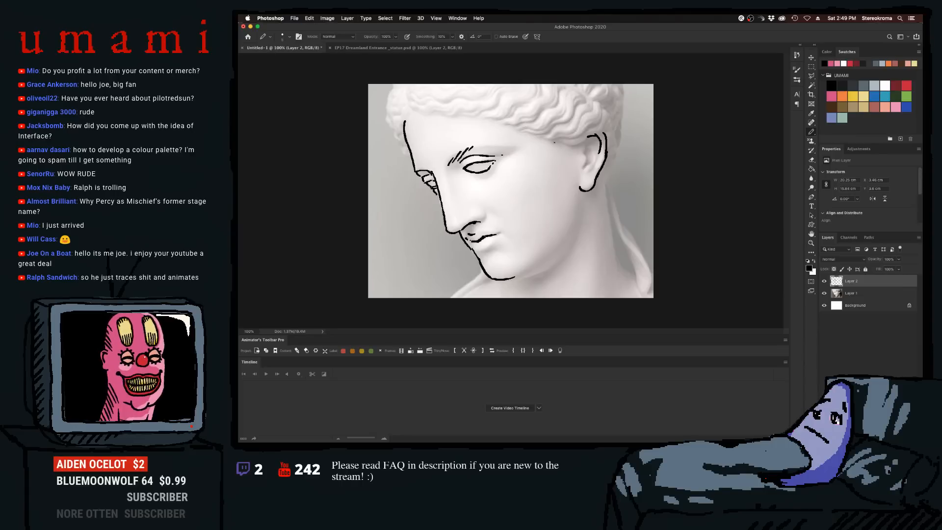
- Trace the forehead hairline with its upper curls, the hair's outer edge beside the face and short strands toward the temple
{"action": "mouse_move", "coordinate": [404, 122]}
{"action": "left_mouse_down"}
{"action": "mouse_move", "coordinate": [411, 109]}
{"action": "mouse_move", "coordinate": [425, 118]}
{"action": "mouse_move", "coordinate": [484, 115]}
{"action": "mouse_move", "coordinate": [521, 85]}
{"action": "left_mouse_up"}
{"action": "key", "text": "super+z"}
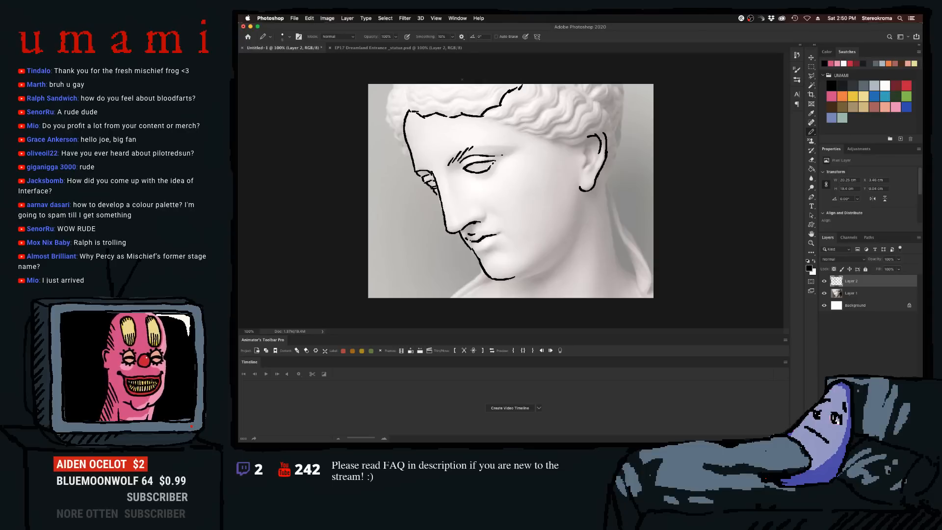
{"action": "mouse_move", "coordinate": [489, 114]}
{"action": "left_mouse_down"}
{"action": "mouse_move", "coordinate": [516, 109]}
{"action": "mouse_move", "coordinate": [535, 83]}
{"action": "left_mouse_up"}
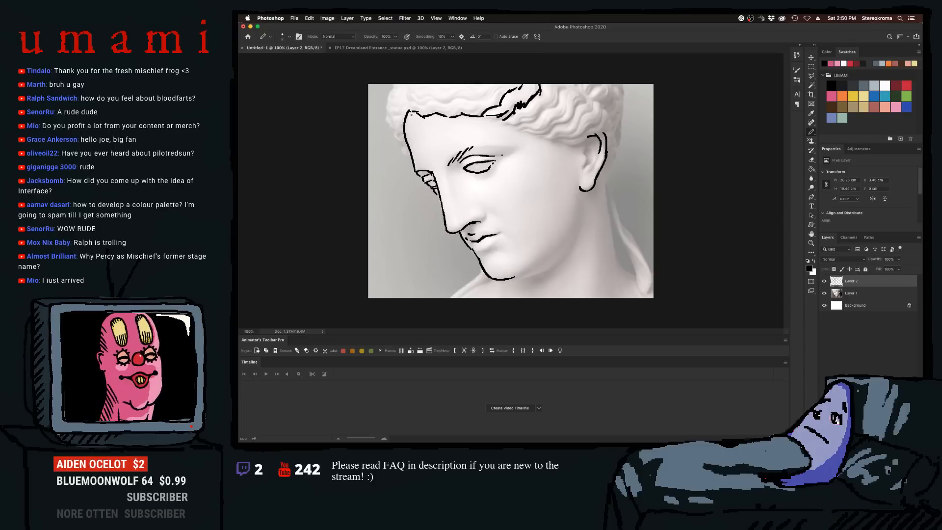
{"action": "left_click_drag", "start_coordinate": [397, 82], "coordinate": [391, 116]}
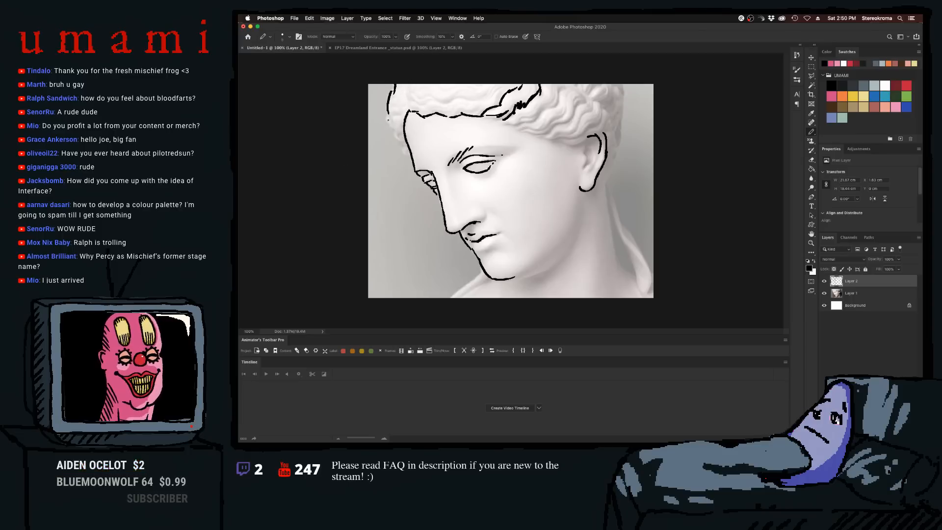
{"action": "left_click_drag", "start_coordinate": [393, 119], "coordinate": [404, 143]}
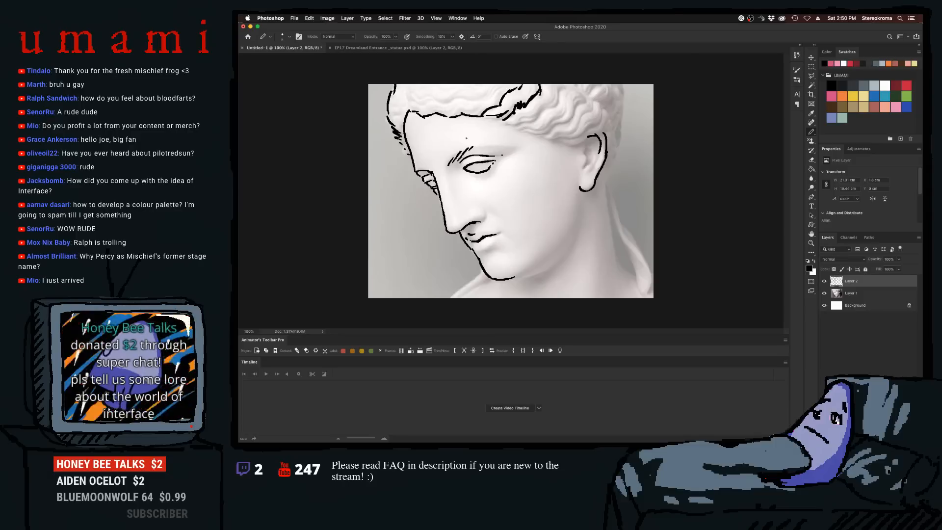
{"action": "left_click_drag", "start_coordinate": [509, 123], "coordinate": [535, 113]}
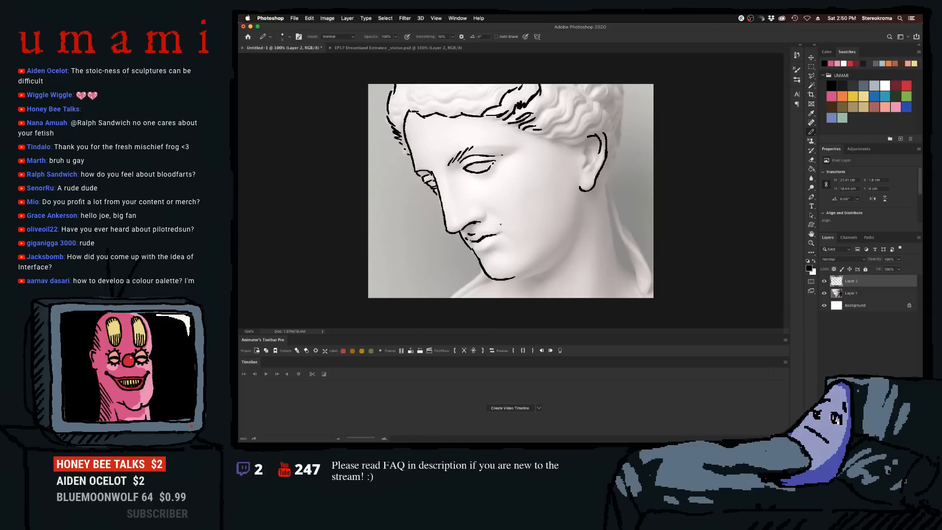
- Draw the ear's inner contour, the lower lip and small shading marks beneath it
{"action": "left_click_drag", "start_coordinate": [583, 144], "coordinate": [584, 169]}
{"action": "key", "text": "super+z"}
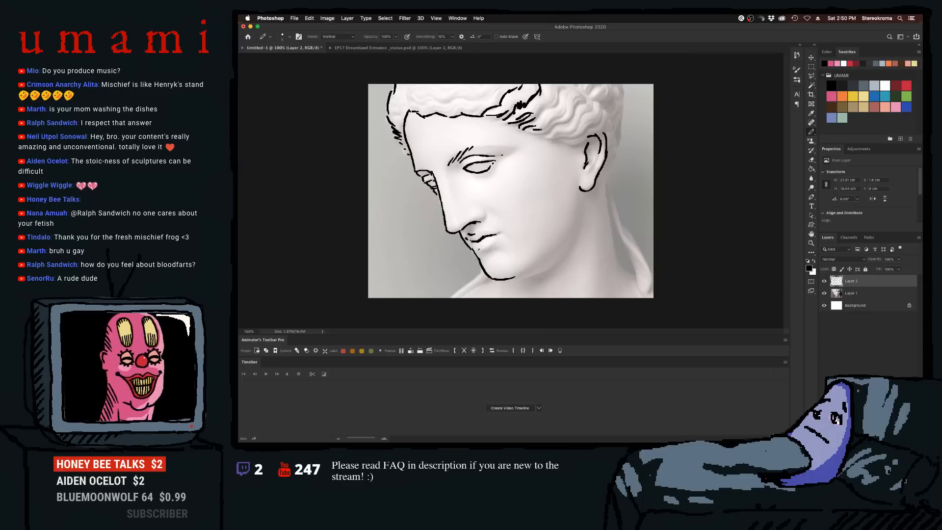
{"action": "key", "text": "super+z"}
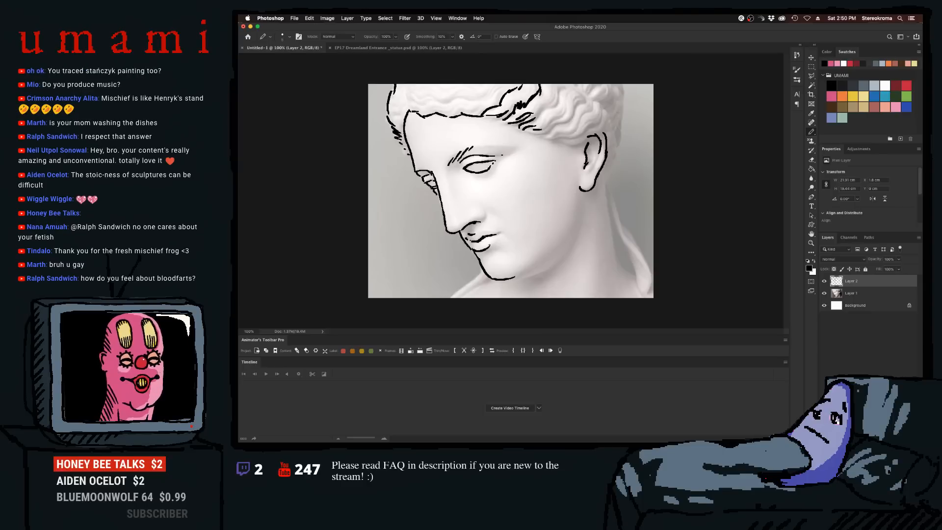
{"action": "left_click_drag", "start_coordinate": [489, 245], "coordinate": [495, 245]}
{"action": "key", "text": "super+z"}
{"action": "left_click", "coordinate": [498, 249]}
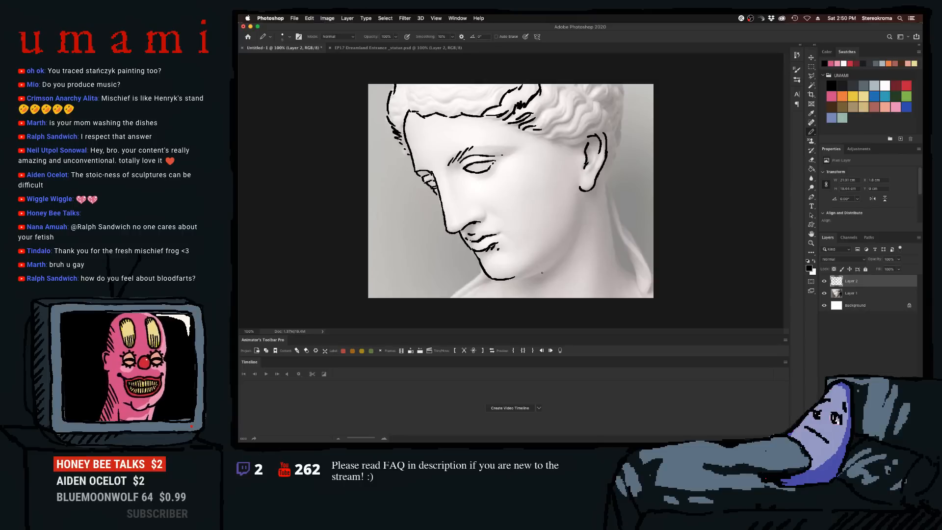
- Trace the jawline, the brow's end, the hairline above the ear, the back of the head and the neck and shoulder contours
{"action": "left_click_drag", "start_coordinate": [542, 273], "coordinate": [577, 240]}
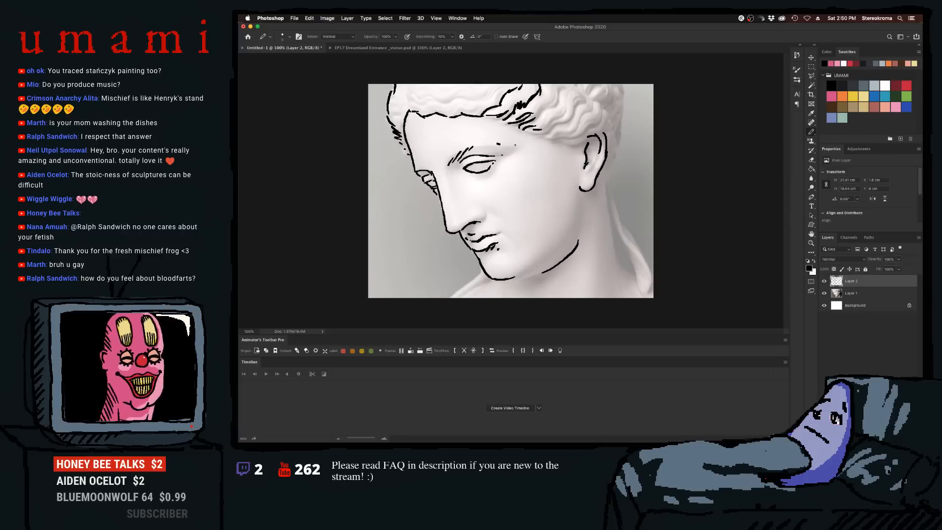
{"action": "mouse_move", "coordinate": [498, 143]}
{"action": "left_mouse_down"}
{"action": "mouse_move", "coordinate": [573, 131]}
{"action": "mouse_move", "coordinate": [553, 137]}
{"action": "mouse_move", "coordinate": [579, 145]}
{"action": "left_mouse_up"}
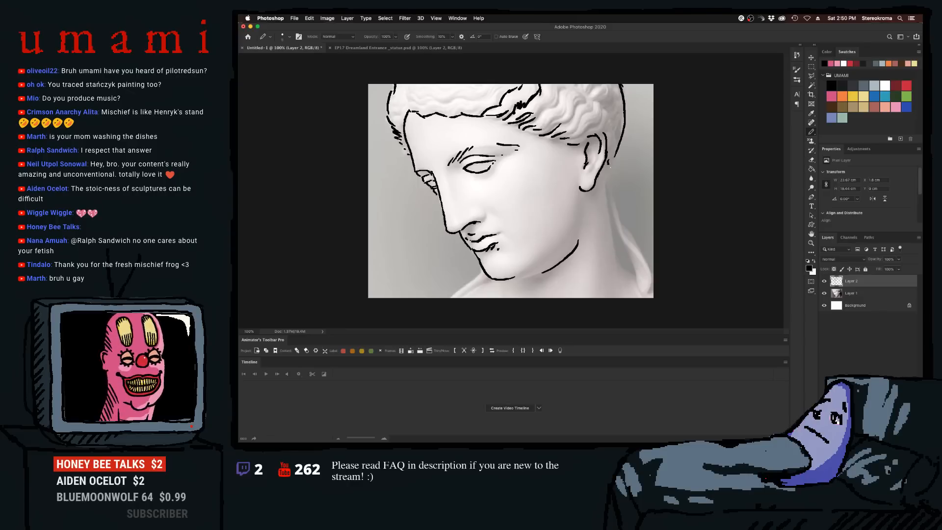
{"action": "mouse_move", "coordinate": [623, 86]}
{"action": "left_mouse_down"}
{"action": "mouse_move", "coordinate": [614, 206]}
{"action": "mouse_move", "coordinate": [614, 175]}
{"action": "mouse_move", "coordinate": [606, 187]}
{"action": "mouse_move", "coordinate": [616, 239]}
{"action": "left_mouse_up"}
{"action": "key", "text": "super+z"}
{"action": "mouse_move", "coordinate": [604, 184]}
{"action": "left_mouse_down"}
{"action": "mouse_move", "coordinate": [622, 272]}
{"action": "mouse_move", "coordinate": [655, 291]}
{"action": "left_mouse_up"}
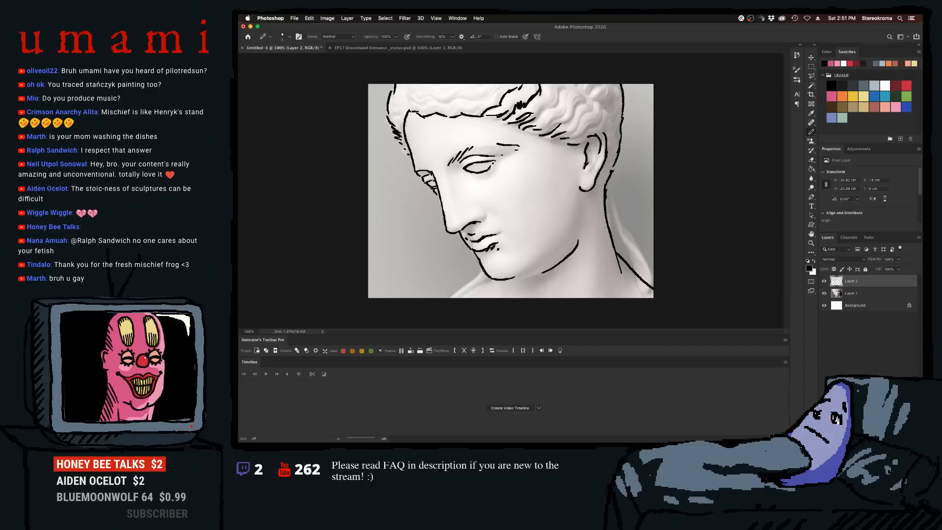
{"action": "mouse_move", "coordinate": [485, 271]}
{"action": "left_mouse_down"}
{"action": "mouse_move", "coordinate": [467, 298]}
{"action": "mouse_move", "coordinate": [446, 298]}
{"action": "left_mouse_up"}
{"action": "key", "text": "super+z"}
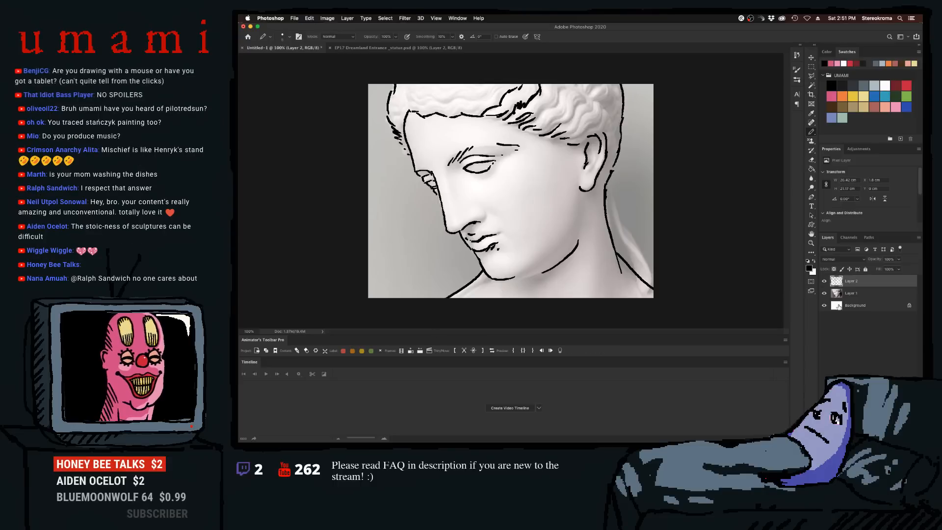
- Delete the statue photo layer and make the line-art layer active again
{"action": "left_click", "coordinate": [838, 293]}
{"action": "left_click", "coordinate": [911, 438]}
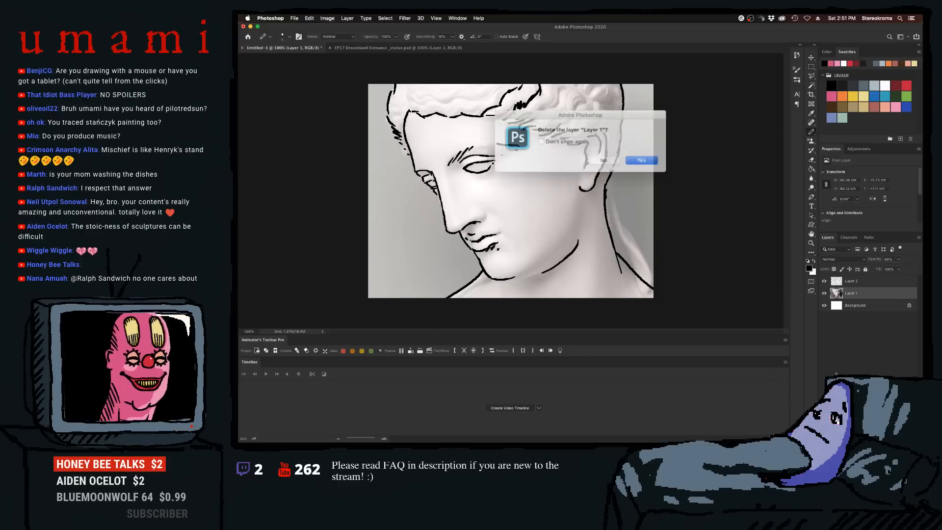
{"action": "left_click", "coordinate": [634, 158]}
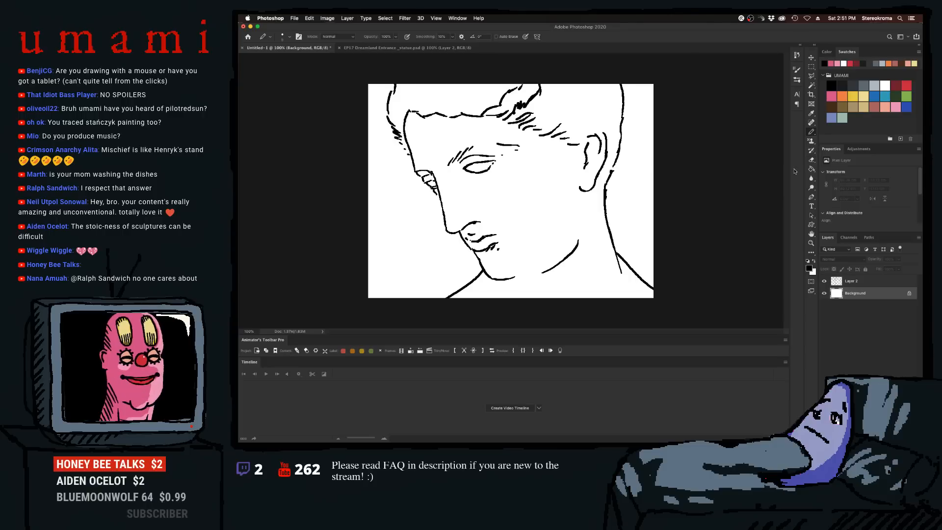
{"action": "left_click", "coordinate": [857, 280]}
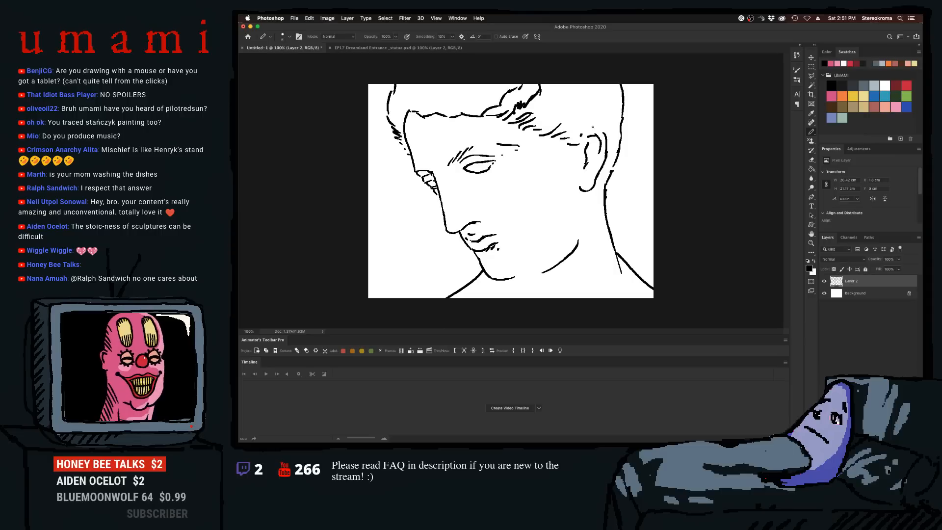
- Close the ear's upper rim and refine its outer and inner contours
{"action": "mouse_move", "coordinate": [581, 140]}
{"action": "left_mouse_down"}
{"action": "mouse_move", "coordinate": [598, 129]}
{"action": "mouse_move", "coordinate": [607, 139]}
{"action": "left_mouse_up"}
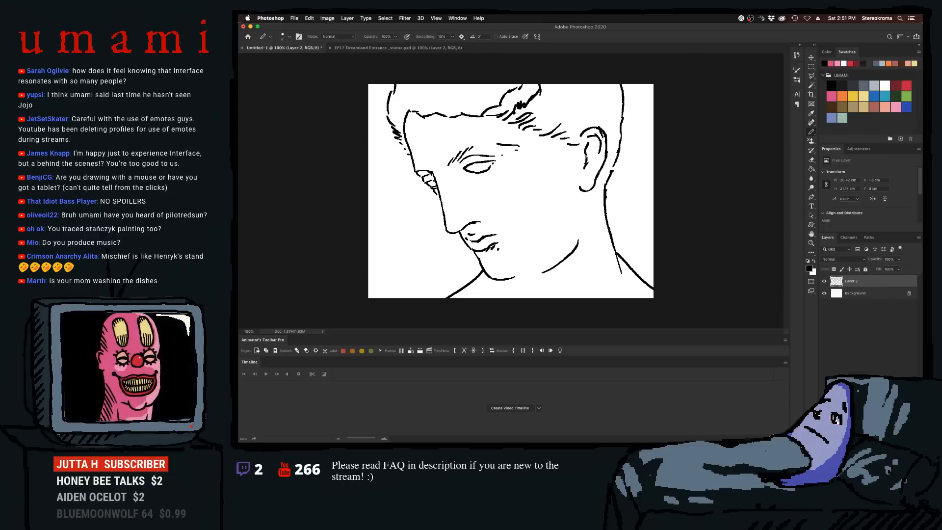
{"action": "left_click_drag", "start_coordinate": [609, 131], "coordinate": [607, 149]}
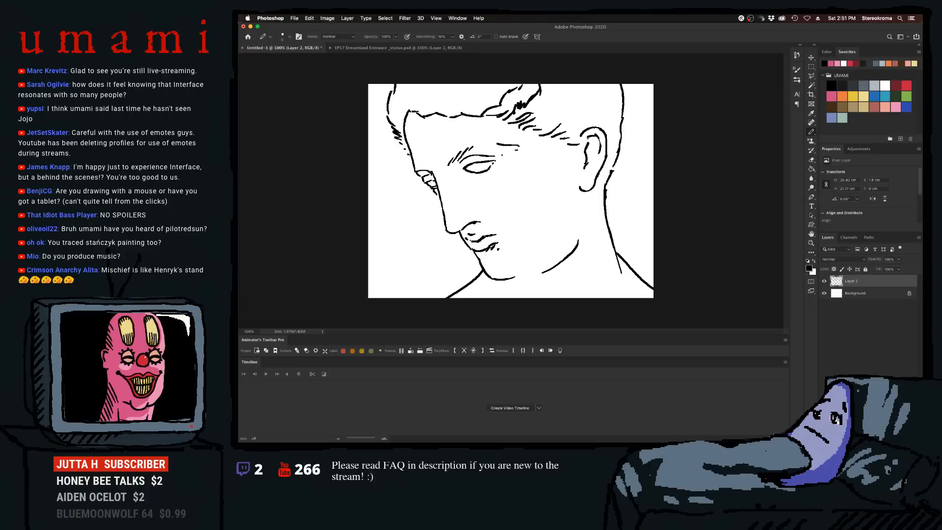
{"action": "left_click_drag", "start_coordinate": [588, 165], "coordinate": [586, 174]}
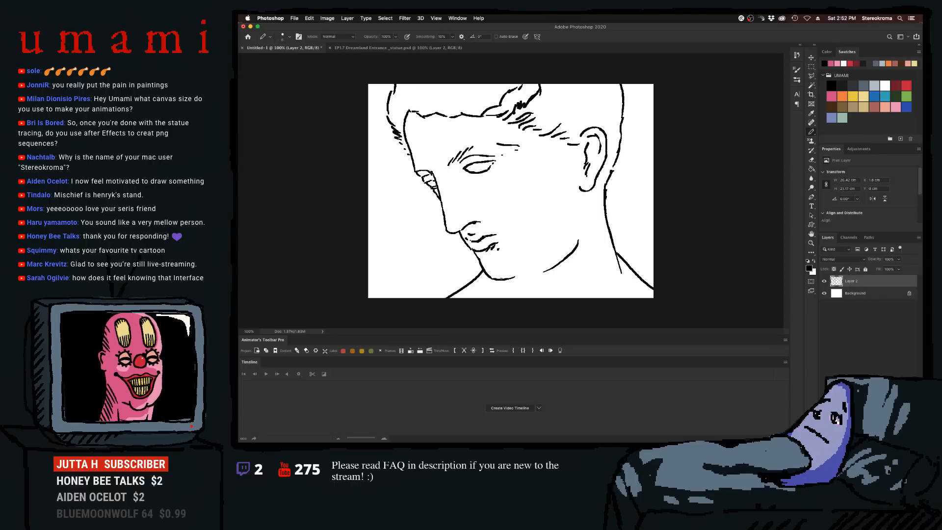
{"action": "mouse_move", "coordinate": [502, 279]}
{"action": "left_mouse_down"}
{"action": "mouse_move", "coordinate": [551, 262]}
{"action": "mouse_move", "coordinate": [497, 276]}
{"action": "mouse_move", "coordinate": [520, 276]}
{"action": "left_mouse_up"}
{"action": "key", "text": "super+z"}
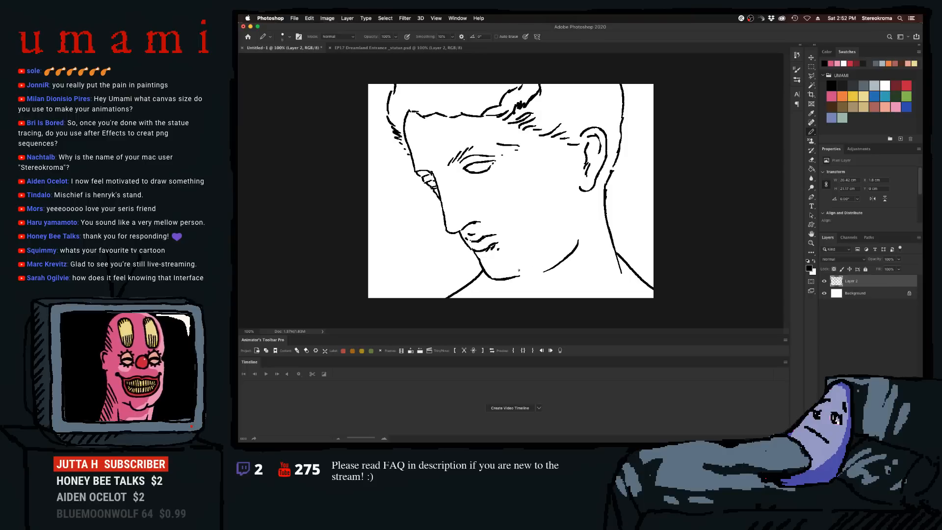
{"action": "key", "text": "super+z"}
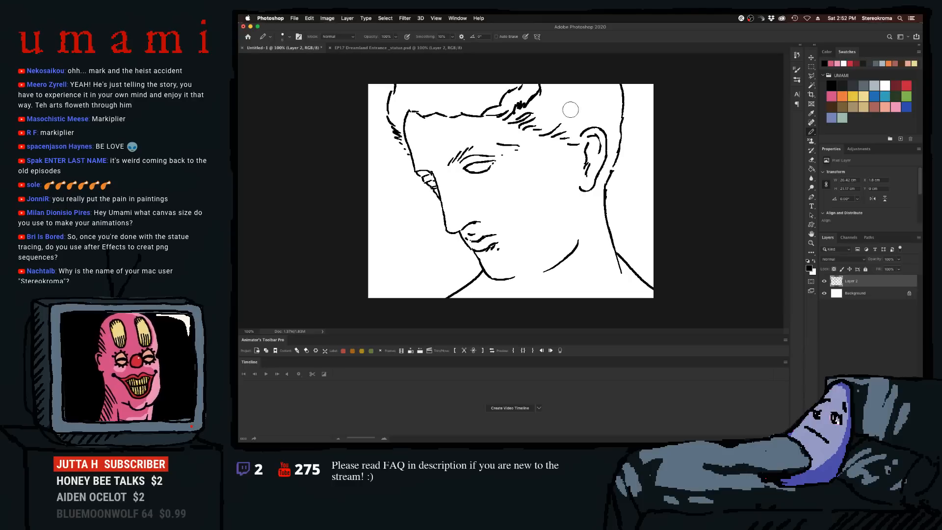
- Erase the curls above the forehead and draw a smooth curved hair line sweeping across the head toward the ear
{"action": "mouse_move", "coordinate": [546, 85]}
{"action": "left_mouse_down"}
{"action": "mouse_move", "coordinate": [540, 100]}
{"action": "mouse_move", "coordinate": [523, 105]}
{"action": "mouse_move", "coordinate": [505, 98]}
{"action": "mouse_move", "coordinate": [518, 87]}
{"action": "mouse_move", "coordinate": [498, 101]}
{"action": "mouse_move", "coordinate": [508, 89]}
{"action": "left_mouse_up"}
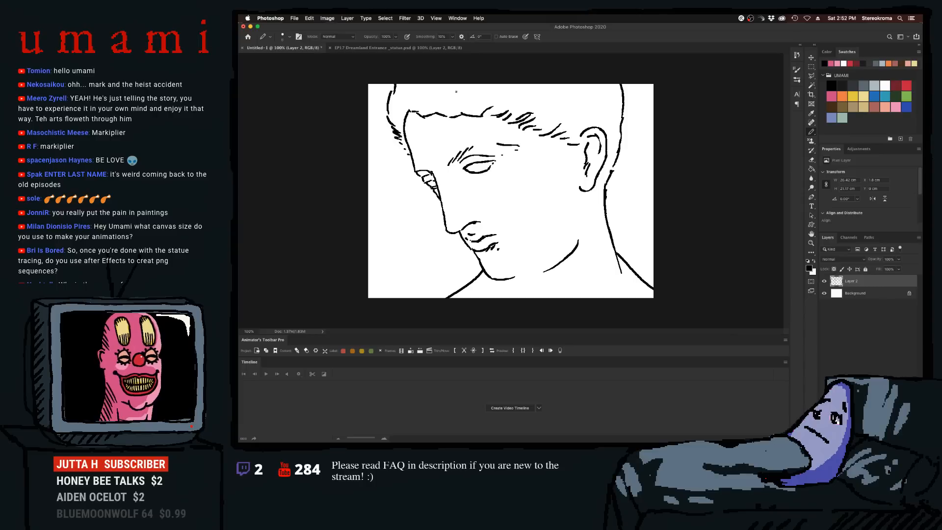
{"action": "mouse_move", "coordinate": [454, 88]}
{"action": "left_mouse_down"}
{"action": "mouse_move", "coordinate": [546, 104]}
{"action": "mouse_move", "coordinate": [525, 102]}
{"action": "mouse_move", "coordinate": [576, 119]}
{"action": "left_mouse_up"}
{"action": "key", "text": "super+z"}
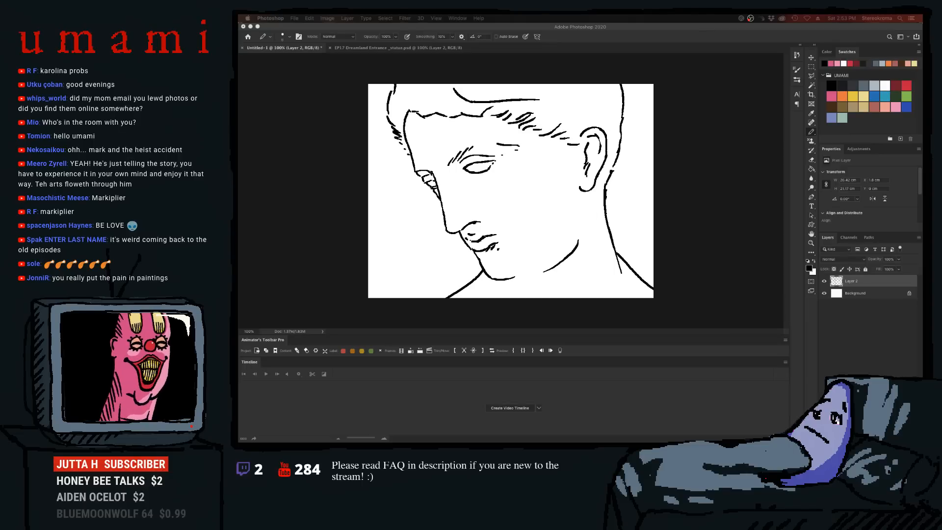
{"action": "left_click", "coordinate": [550, 185]}
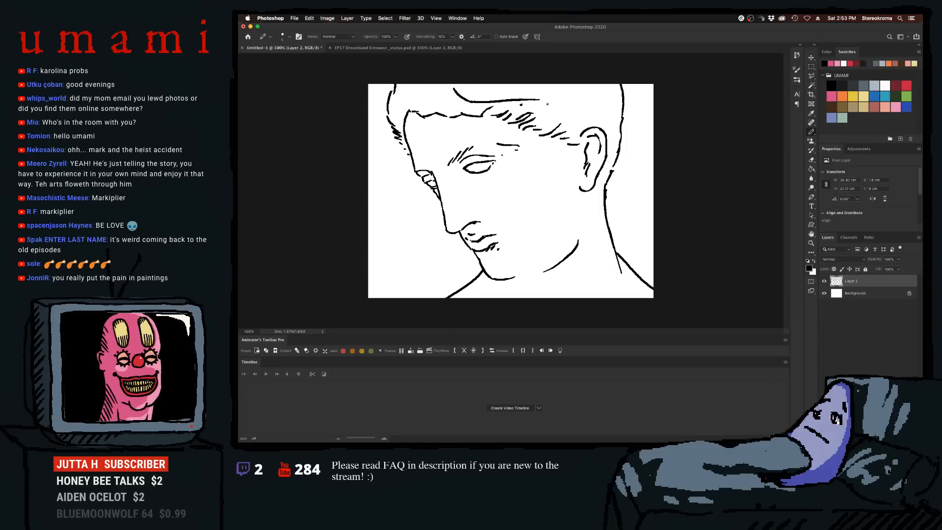
{"action": "left_click_drag", "start_coordinate": [520, 106], "coordinate": [558, 100]}
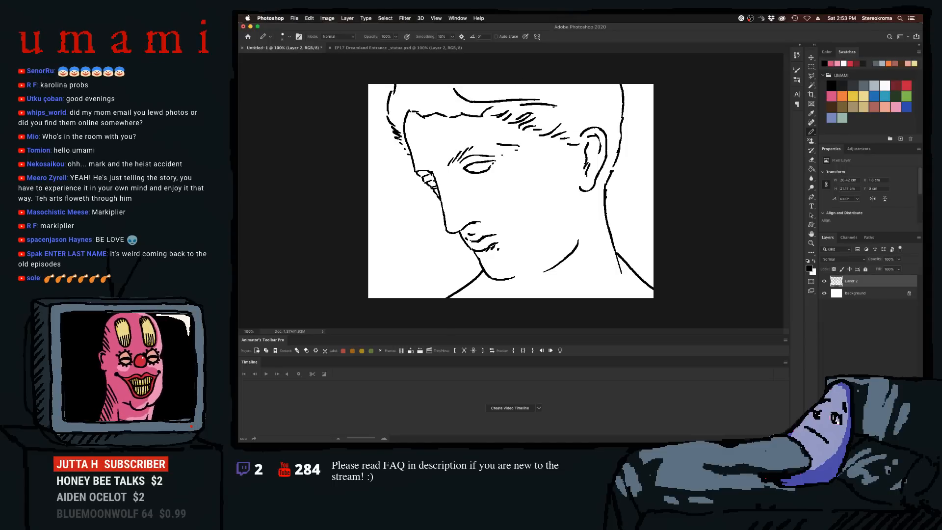
{"action": "mouse_move", "coordinate": [539, 107]}
{"action": "left_mouse_down"}
{"action": "mouse_move", "coordinate": [585, 111]}
{"action": "mouse_move", "coordinate": [571, 113]}
{"action": "left_mouse_up"}
{"action": "key", "text": "super+z"}
{"action": "key", "text": "super+z"}
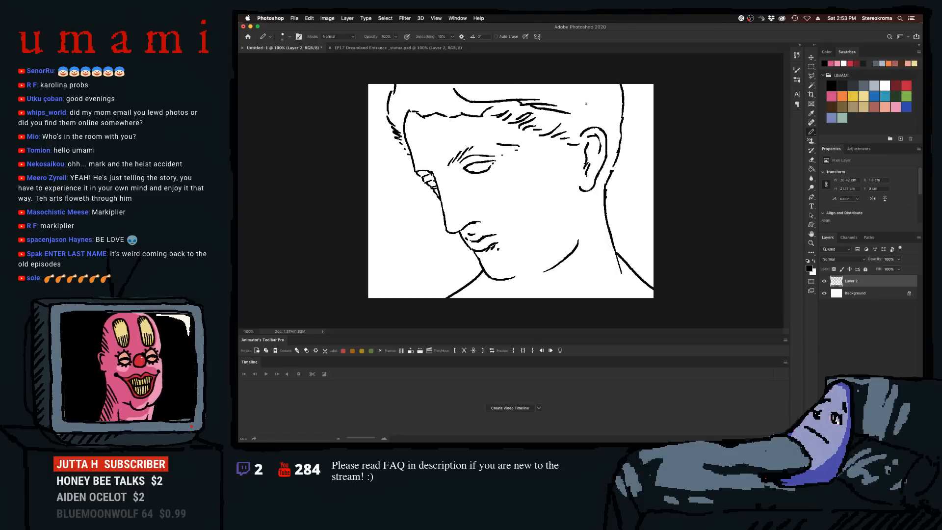
{"action": "left_click_drag", "start_coordinate": [571, 112], "coordinate": [617, 150]}
{"action": "key", "text": "super+z"}
{"action": "mouse_move", "coordinate": [571, 113]}
{"action": "left_mouse_down"}
{"action": "mouse_move", "coordinate": [625, 127]}
{"action": "mouse_move", "coordinate": [627, 142]}
{"action": "left_mouse_up"}
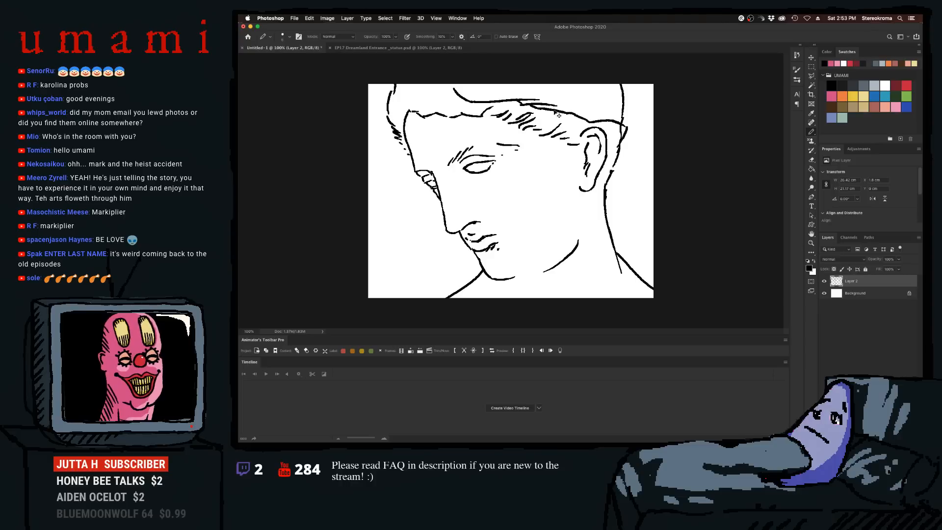
{"action": "key", "text": "super+z"}
{"action": "key", "text": "super+z"}
{"action": "left_click_drag", "start_coordinate": [540, 112], "coordinate": [582, 120]}
{"action": "key", "text": "super+z"}
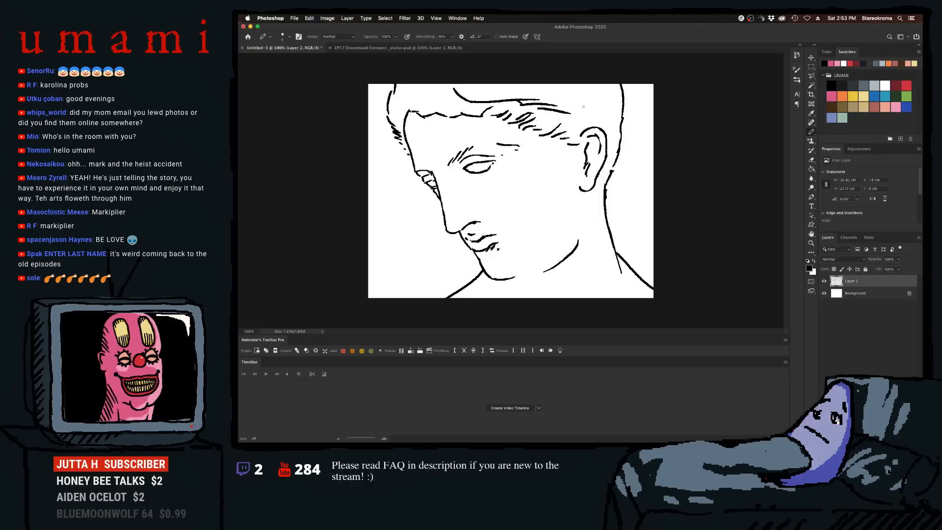
- Draw long curved hair strands sweeping from the canvas's upper edge down behind the ear
{"action": "mouse_move", "coordinate": [564, 84]}
{"action": "left_mouse_down"}
{"action": "mouse_move", "coordinate": [590, 124]}
{"action": "mouse_move", "coordinate": [628, 139]}
{"action": "left_mouse_up"}
{"action": "key", "text": "super+z"}
{"action": "mouse_move", "coordinate": [564, 84]}
{"action": "left_mouse_down"}
{"action": "mouse_move", "coordinate": [598, 112]}
{"action": "mouse_move", "coordinate": [638, 124]}
{"action": "mouse_move", "coordinate": [616, 163]}
{"action": "left_mouse_up"}
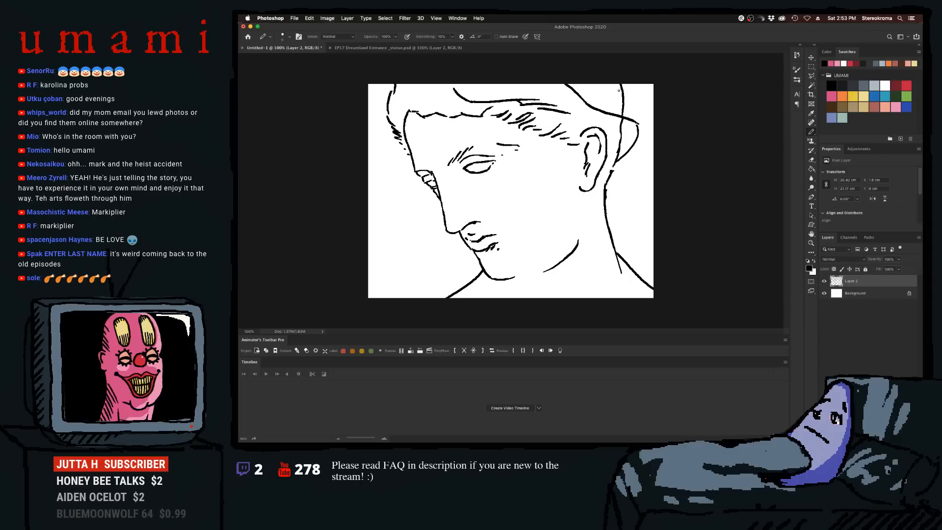
{"action": "mouse_move", "coordinate": [596, 84]}
{"action": "left_mouse_down"}
{"action": "mouse_move", "coordinate": [633, 114]}
{"action": "mouse_move", "coordinate": [620, 154]}
{"action": "left_mouse_up"}
- Draw curved hair locks in front of the forehead, at the upper edge of the canvas
{"action": "left_click_drag", "start_coordinate": [394, 84], "coordinate": [378, 118]}
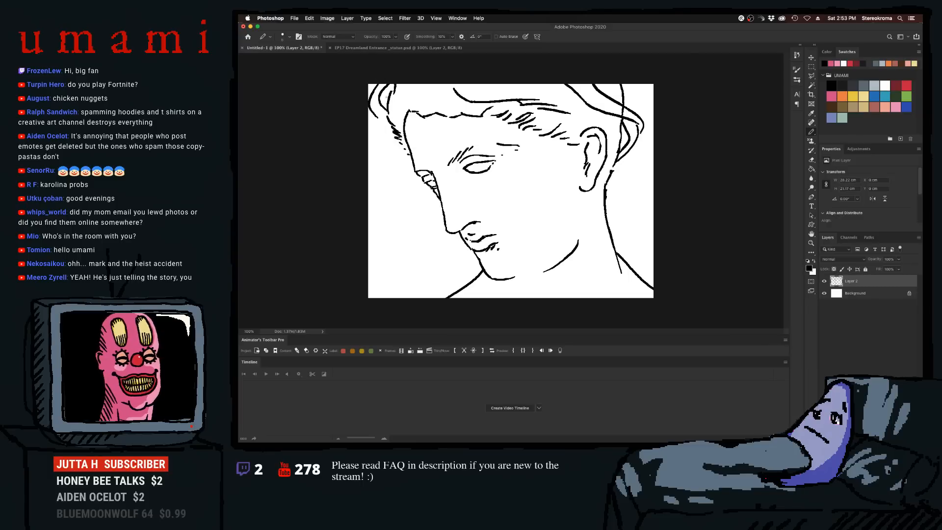
{"action": "key", "text": "super+z"}
{"action": "left_click_drag", "start_coordinate": [407, 85], "coordinate": [473, 108]}
{"action": "key", "text": "super+z"}
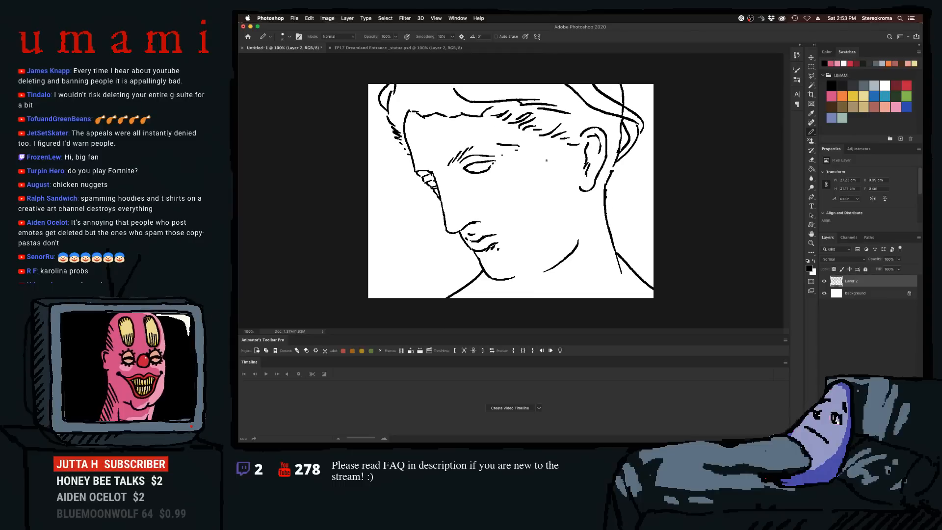
- Close the other open document and draw wavy hair locks hanging behind the ear and neck
{"action": "left_click", "coordinate": [330, 47]}
{"action": "left_click_drag", "start_coordinate": [607, 213], "coordinate": [671, 128]}
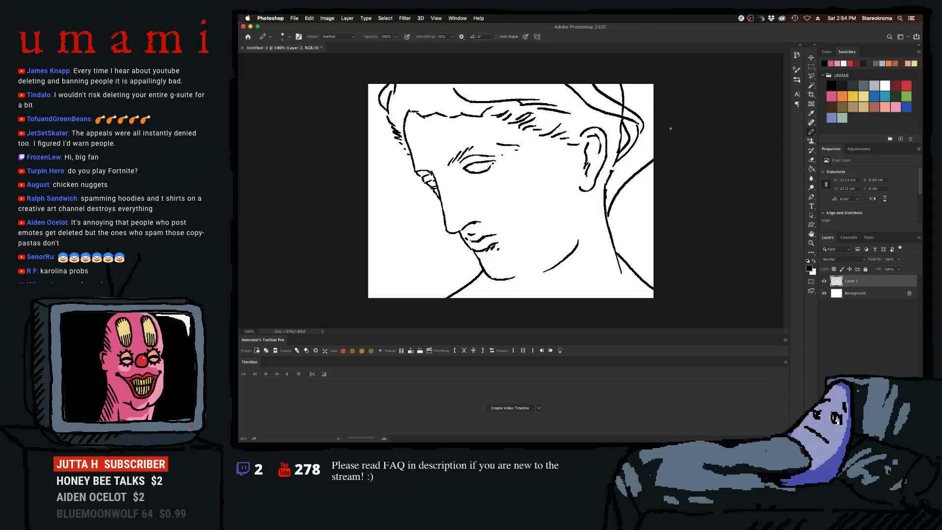
{"action": "key", "text": "super+z"}
{"action": "mouse_move", "coordinate": [614, 229]}
{"action": "left_mouse_down"}
{"action": "mouse_move", "coordinate": [623, 228]}
{"action": "mouse_move", "coordinate": [641, 138]}
{"action": "mouse_move", "coordinate": [611, 195]}
{"action": "left_mouse_up"}
{"action": "key", "text": "super+z"}
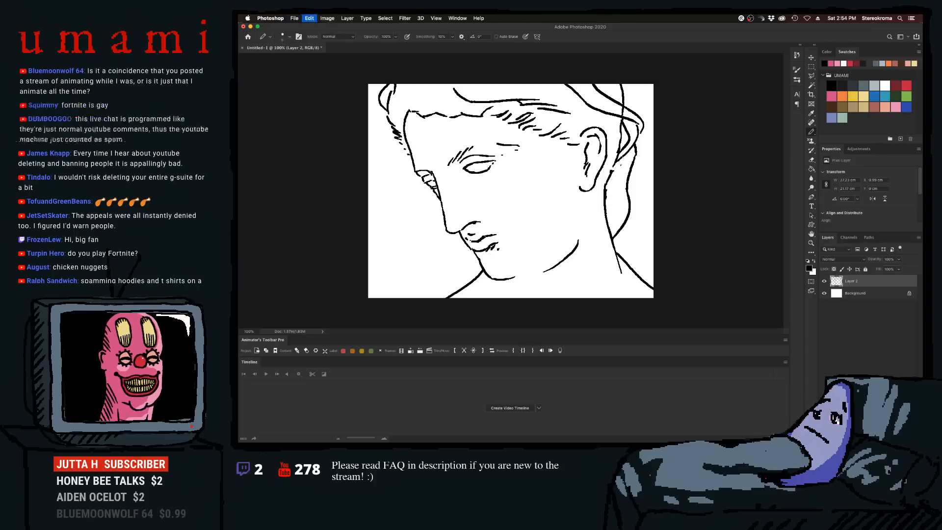
{"action": "left_click_drag", "start_coordinate": [622, 158], "coordinate": [609, 227]}
{"action": "key", "text": "super+z"}
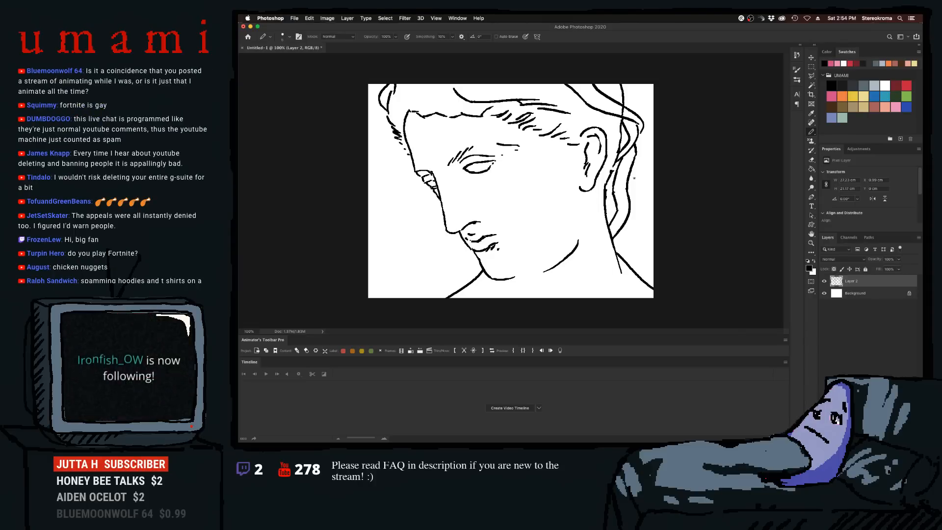
{"action": "left_click_drag", "start_coordinate": [634, 173], "coordinate": [627, 259]}
{"action": "key", "text": "super+z"}
{"action": "key", "text": "super+z"}
- Draw the outer contour of the hair at the back of the head, up to the canvas's upper edge
{"action": "mouse_move", "coordinate": [622, 83]}
{"action": "left_mouse_down"}
{"action": "mouse_move", "coordinate": [673, 107]}
{"action": "mouse_move", "coordinate": [645, 118]}
{"action": "left_mouse_up"}
{"action": "key", "text": "super+z"}
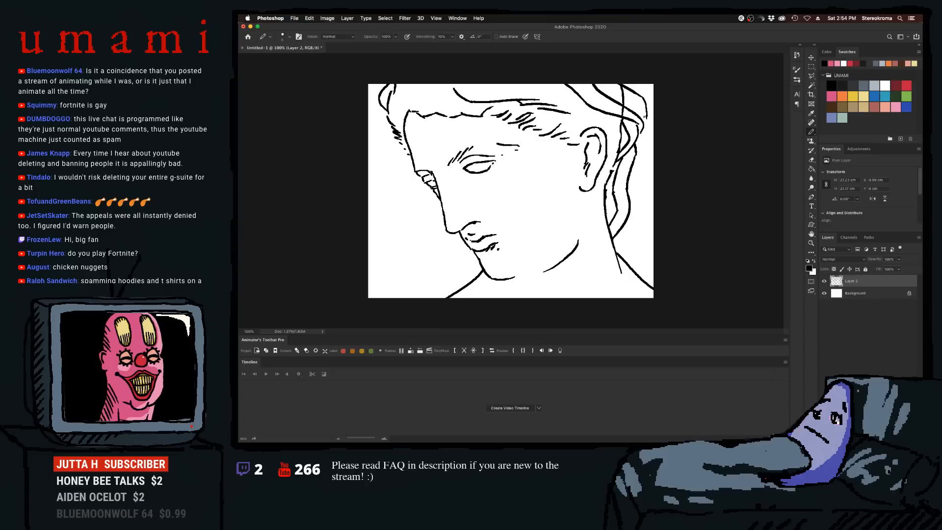
{"action": "left_click_drag", "start_coordinate": [636, 84], "coordinate": [641, 98]}
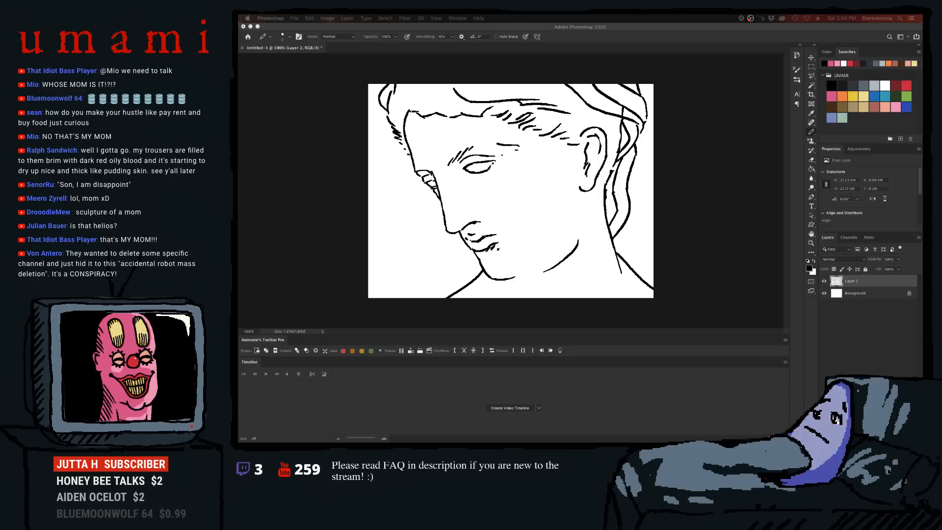
{"action": "left_click", "coordinate": [500, 77]}
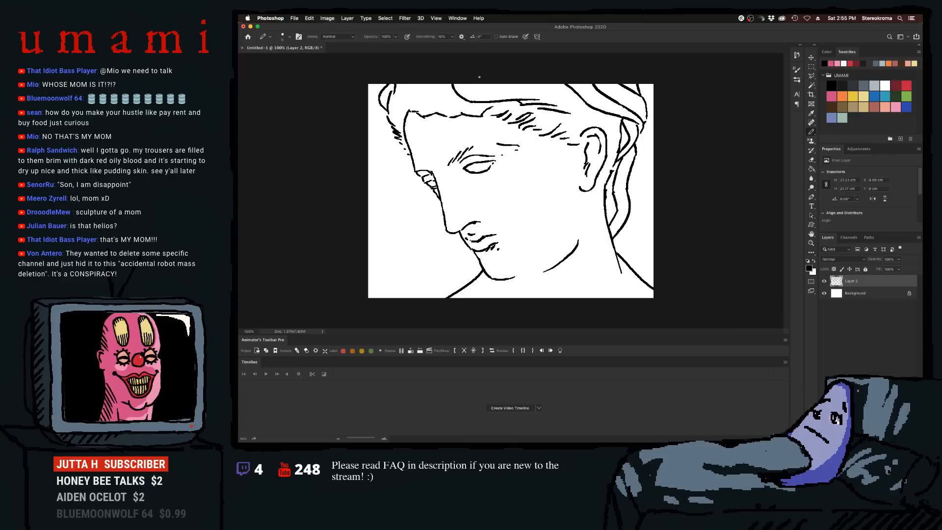
- Draw flowing hair strands across the top of the head toward the gathered hair behind the ear
{"action": "mouse_move", "coordinate": [474, 84]}
{"action": "left_mouse_down"}
{"action": "mouse_move", "coordinate": [553, 98]}
{"action": "mouse_move", "coordinate": [532, 91]}
{"action": "mouse_move", "coordinate": [567, 106]}
{"action": "mouse_move", "coordinate": [556, 95]}
{"action": "mouse_move", "coordinate": [580, 118]}
{"action": "mouse_move", "coordinate": [571, 104]}
{"action": "mouse_move", "coordinate": [613, 117]}
{"action": "mouse_move", "coordinate": [585, 107]}
{"action": "mouse_move", "coordinate": [609, 119]}
{"action": "mouse_move", "coordinate": [598, 118]}
{"action": "mouse_move", "coordinate": [602, 126]}
{"action": "mouse_move", "coordinate": [626, 128]}
{"action": "left_mouse_up"}
{"action": "key", "text": "super+z"}
{"action": "key", "text": "super+z"}
{"action": "key", "text": "super+z"}
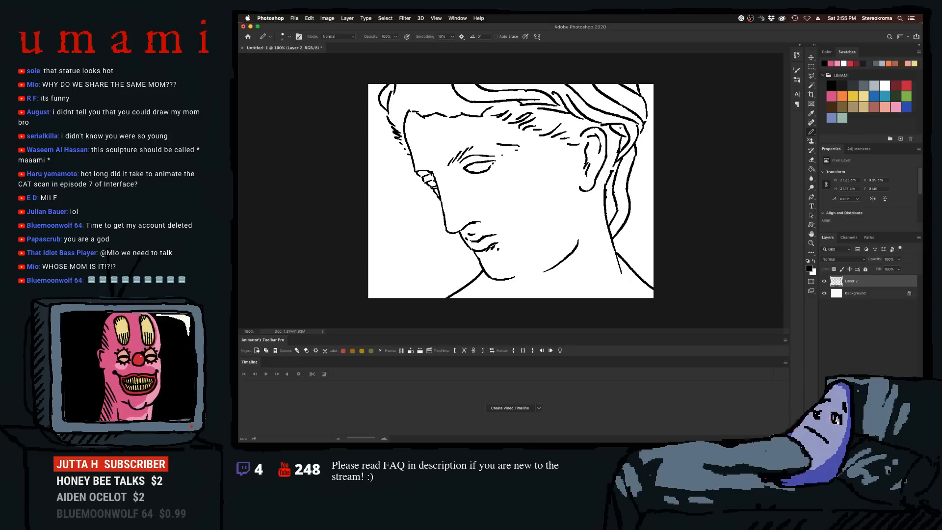
- Add a curved hair strand sweeping down the front of the head beside the forehead
{"action": "mouse_move", "coordinate": [424, 85]}
{"action": "left_mouse_down"}
{"action": "mouse_move", "coordinate": [396, 107]}
{"action": "mouse_move", "coordinate": [403, 132]}
{"action": "mouse_move", "coordinate": [389, 131]}
{"action": "left_mouse_up"}
{"action": "key", "text": "super+z"}
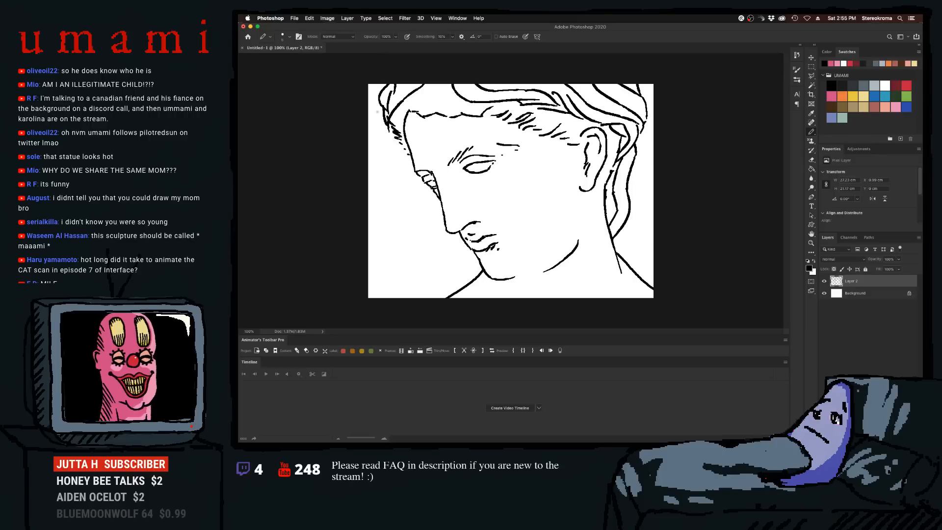
{"action": "key", "text": "super+z"}
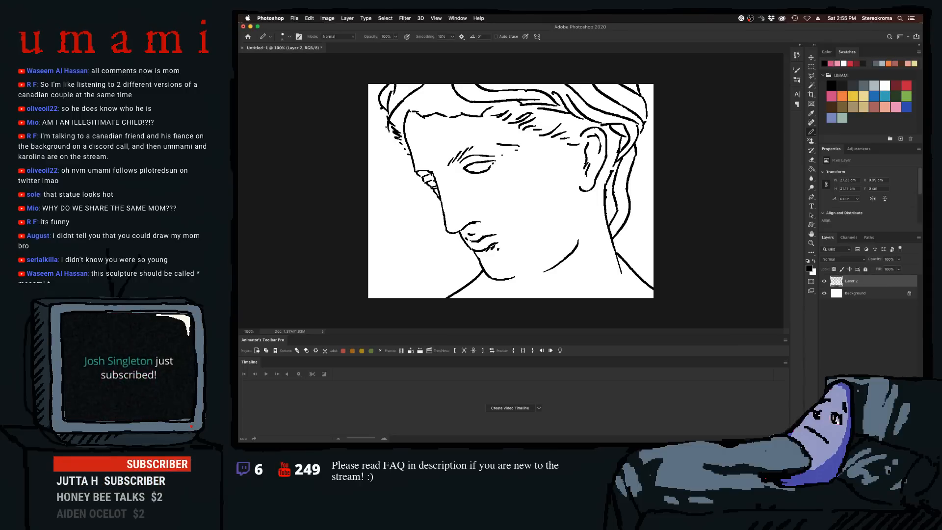
- Replace the rough strokes in front of the forehead with a smooth rounded hair contour and a strand curving up toward the crown
{"action": "left_click_drag", "start_coordinate": [382, 109], "coordinate": [389, 131]}
{"action": "right_click", "coordinate": [391, 131]}
{"action": "left_click", "coordinate": [387, 114]}
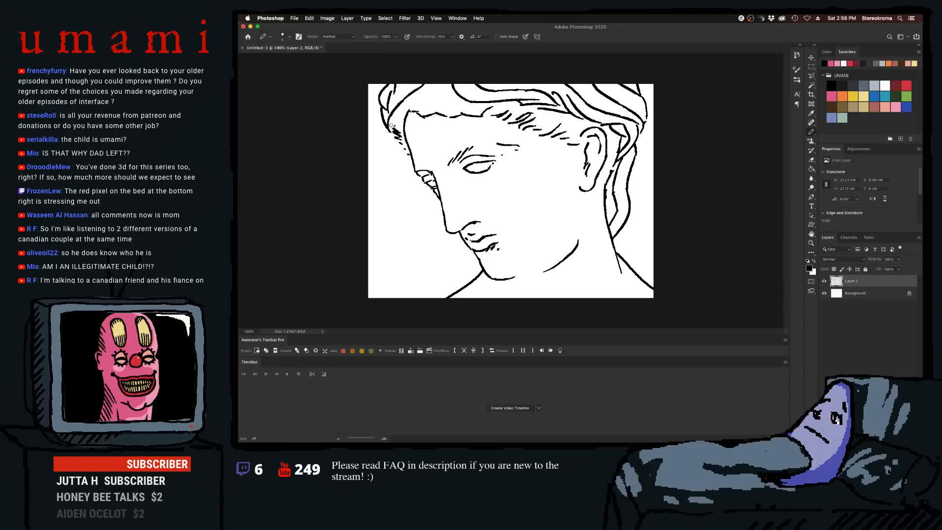
{"action": "left_click_drag", "start_coordinate": [399, 122], "coordinate": [402, 157]}
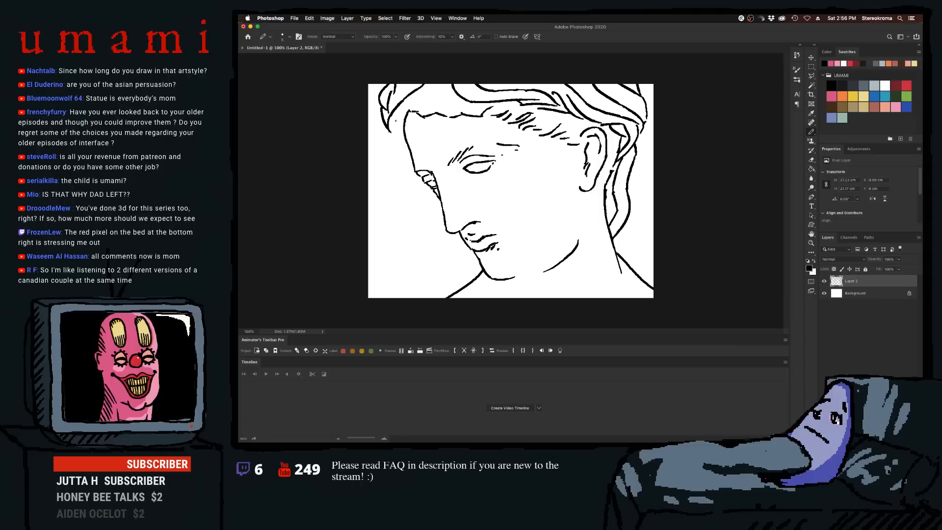
{"action": "left_click_drag", "start_coordinate": [400, 112], "coordinate": [389, 143]}
{"action": "left_click_drag", "start_coordinate": [392, 139], "coordinate": [411, 155]}
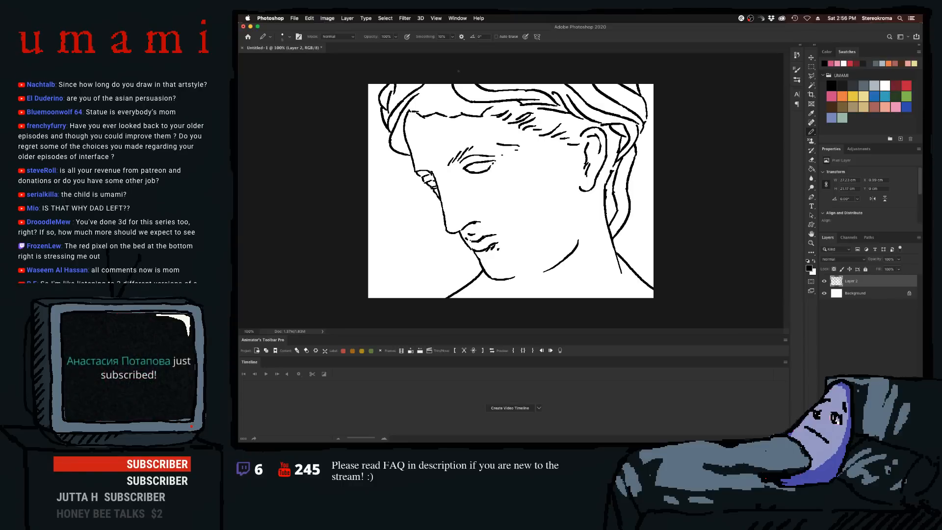
{"action": "key", "text": "super+z"}
{"action": "left_click_drag", "start_coordinate": [401, 111], "coordinate": [436, 91]}
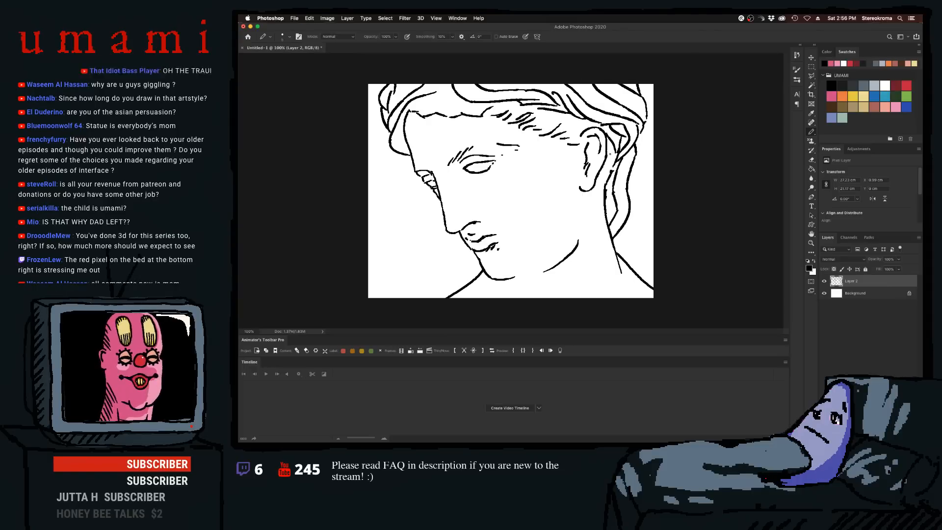
- Clean up and rework the short hair lines between the ear and the gathered hair behind it
{"action": "key", "text": "super+z"}
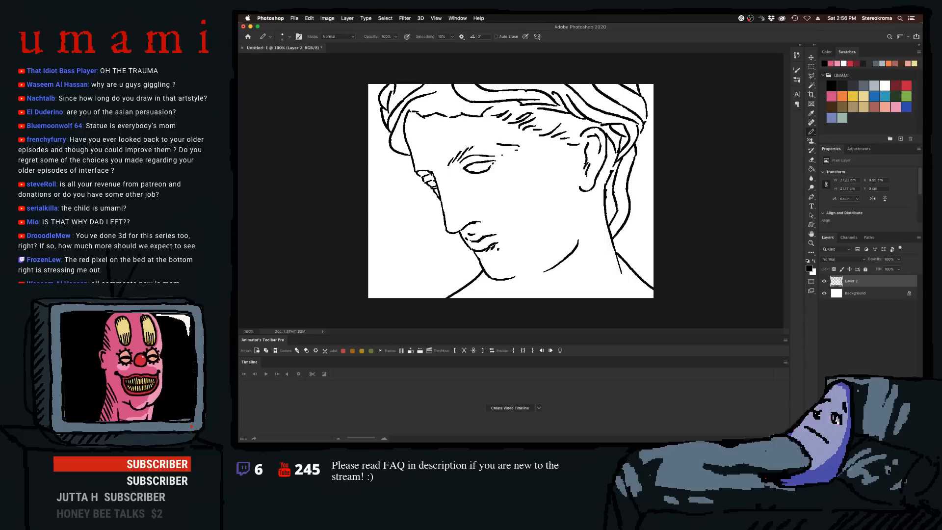
{"action": "key", "text": "super+z"}
{"action": "key", "text": "super+z"}
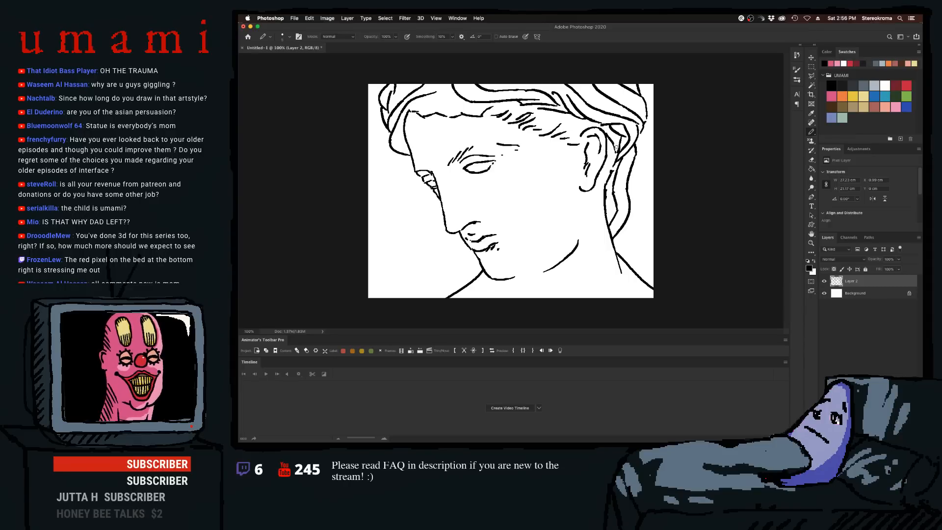
{"action": "key", "text": "super+z"}
{"action": "key", "text": "super+z"}
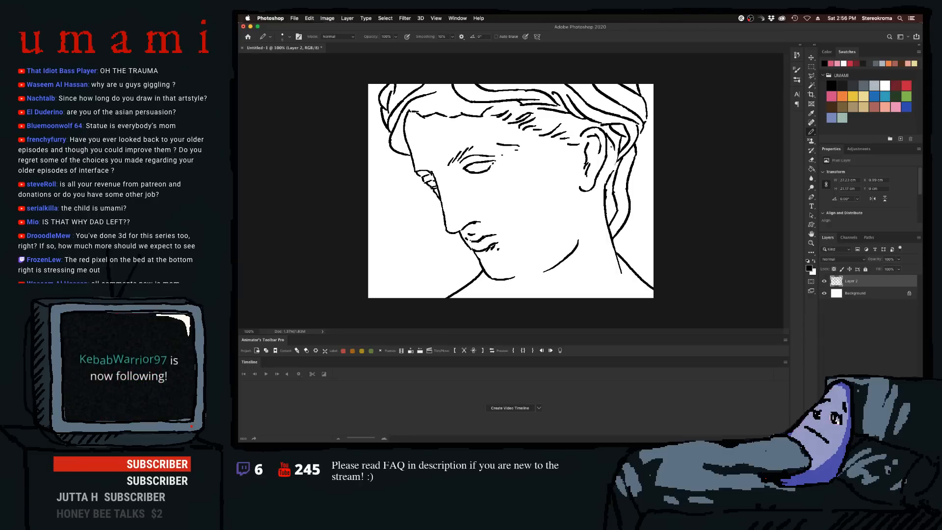
{"action": "left_click_drag", "start_coordinate": [614, 158], "coordinate": [617, 145]}
{"action": "key", "text": "super+z"}
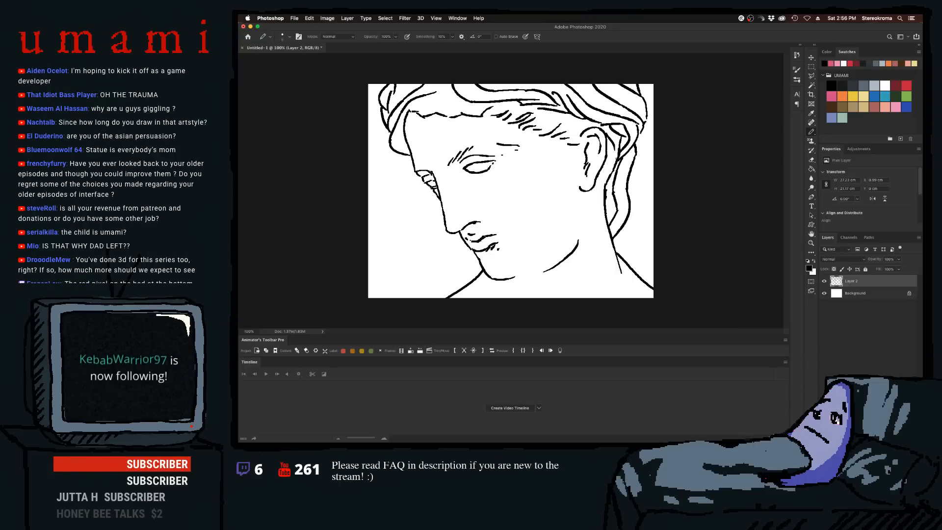
{"action": "left_click_drag", "start_coordinate": [610, 147], "coordinate": [609, 164]}
{"action": "key", "text": "super+z"}
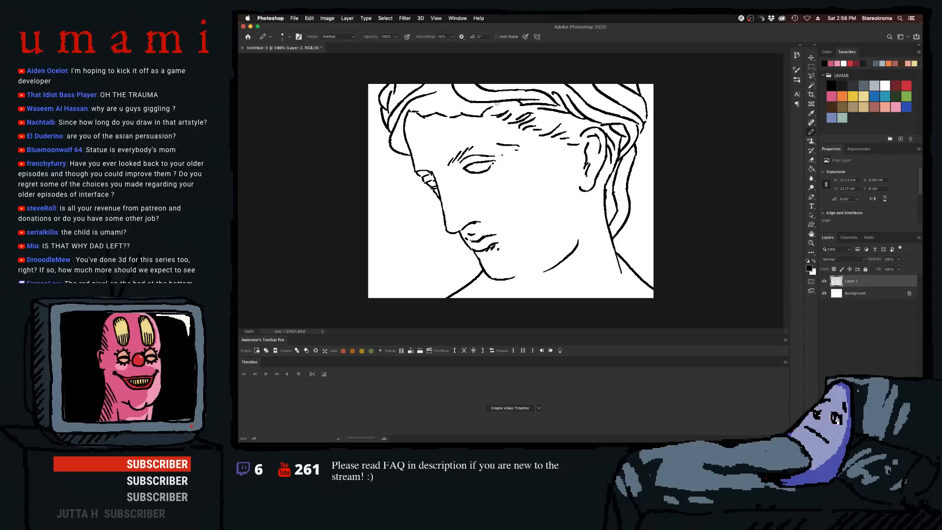
- Erase the hairline strokes above the forehead's middle and redraw short strands toward the temple
{"action": "left_click_drag", "start_coordinate": [504, 107], "coordinate": [494, 115]}
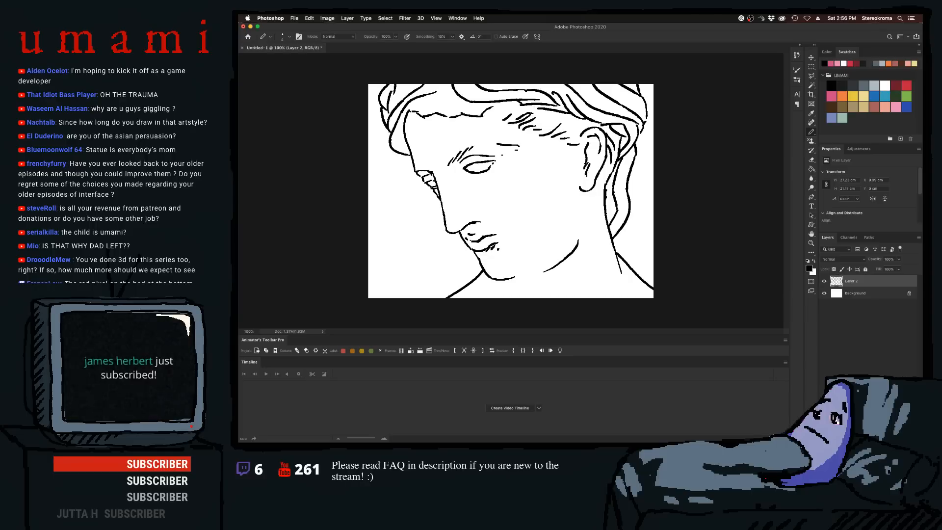
{"action": "mouse_move", "coordinate": [531, 116]}
{"action": "left_mouse_down"}
{"action": "mouse_move", "coordinate": [549, 112]}
{"action": "mouse_move", "coordinate": [562, 122]}
{"action": "left_mouse_up"}
{"action": "key", "text": "super+z"}
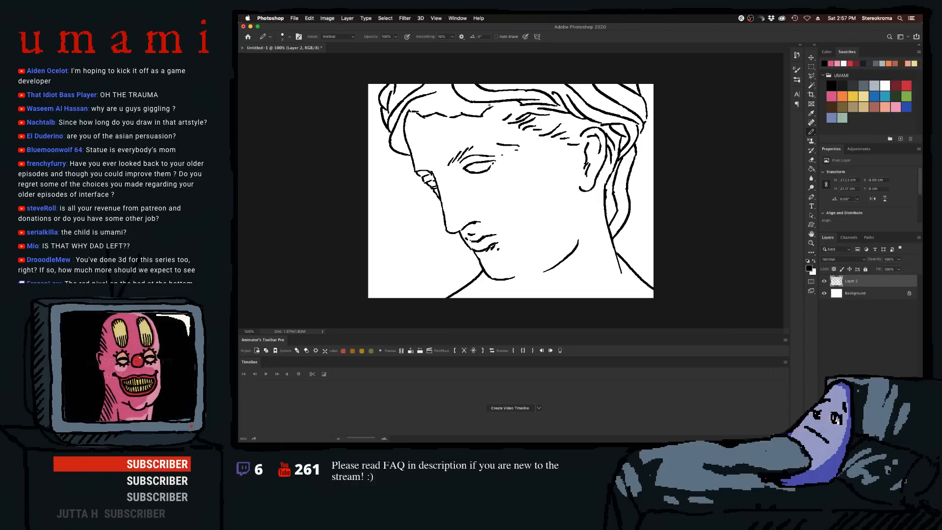
{"action": "mouse_move", "coordinate": [502, 102]}
{"action": "left_mouse_down"}
{"action": "mouse_move", "coordinate": [554, 97]}
{"action": "mouse_move", "coordinate": [521, 109]}
{"action": "left_mouse_up"}
{"action": "key", "text": "super+z"}
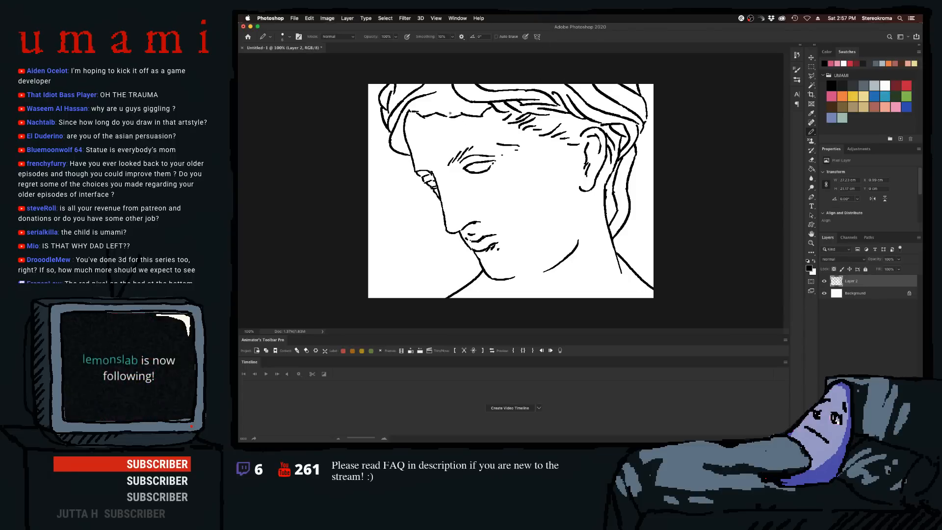
- Enlarge the brush and erase the jagged hairline across the forehead
{"action": "key", "text": "]"}
{"action": "key", "text": "]"}
{"action": "key", "text": "]"}
{"action": "key", "text": "]"}
{"action": "key", "text": "]"}
{"action": "key", "text": "]"}
{"action": "key", "text": "]"}
{"action": "key", "text": "]"}
{"action": "key", "text": "]"}
{"action": "key", "text": "]"}
{"action": "key", "text": "]"}
{"action": "key", "text": "]"}
{"action": "left_click_drag", "start_coordinate": [421, 111], "coordinate": [485, 111]}
- Reduce the brush size and draw a smooth curved hairline across the upper forehead
{"action": "key", "text": "["}
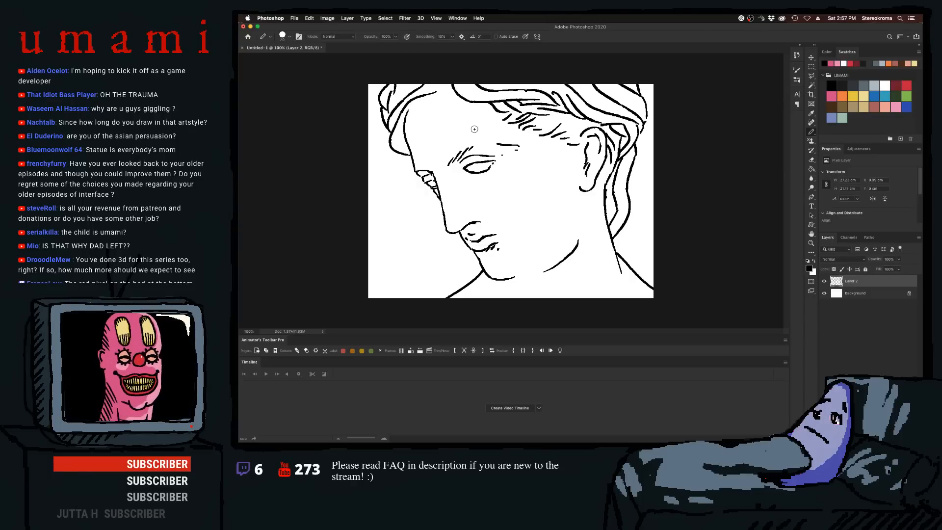
{"action": "key", "text": "["}
{"action": "key", "text": "["}
{"action": "key", "text": "["}
{"action": "mouse_move", "coordinate": [423, 97]}
{"action": "left_mouse_down"}
{"action": "mouse_move", "coordinate": [457, 117]}
{"action": "mouse_move", "coordinate": [467, 107]}
{"action": "left_mouse_up"}
{"action": "key", "text": "super+z"}
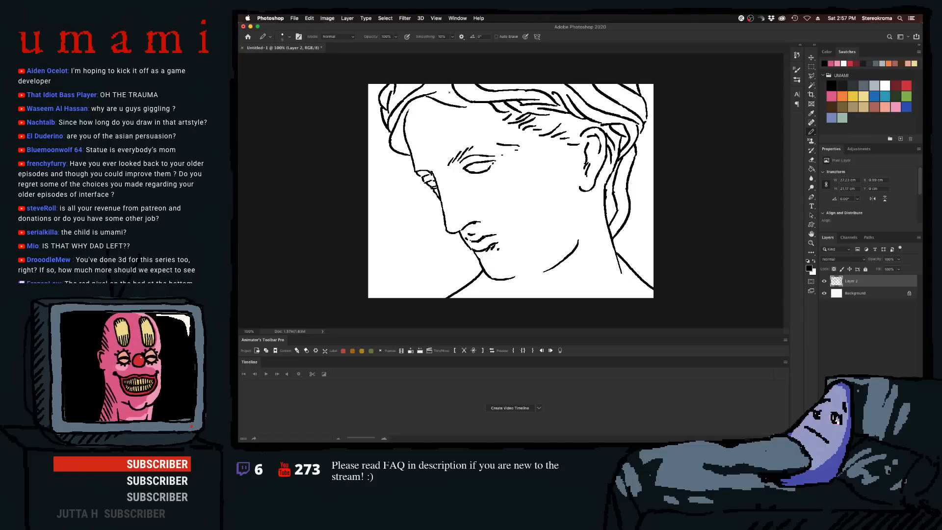
{"action": "left_click_drag", "start_coordinate": [442, 89], "coordinate": [479, 99]}
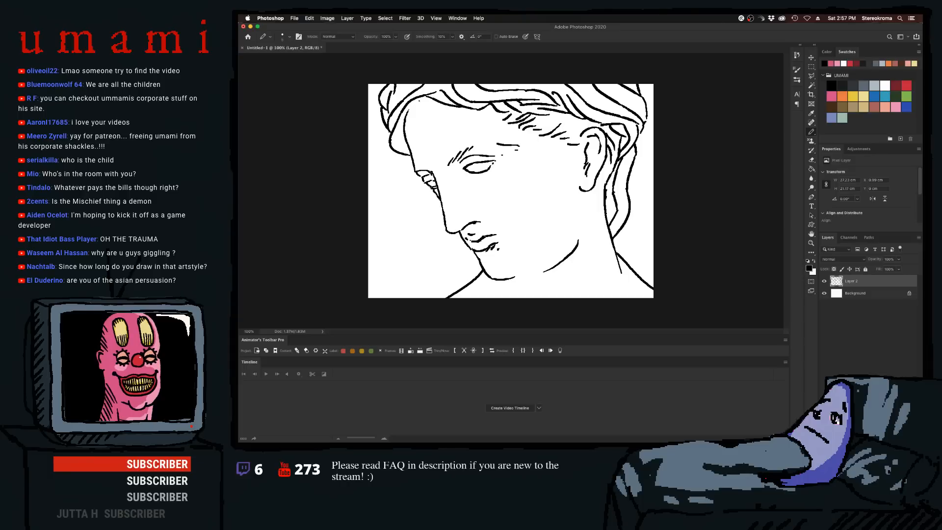
{"action": "left_click_drag", "start_coordinate": [421, 97], "coordinate": [401, 115]}
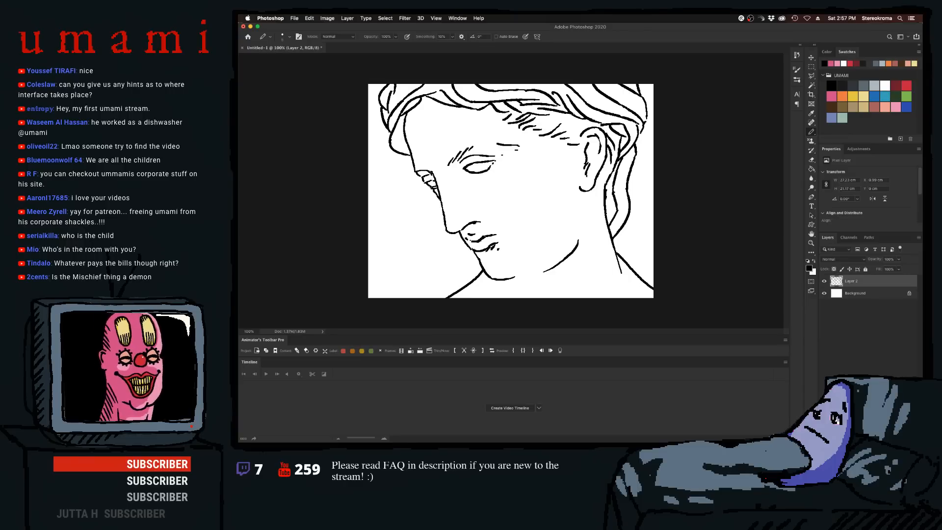
- Replace the ear's upper rim with hair strands sweeping over it into the gathered hair behind
{"action": "mouse_move", "coordinate": [579, 142]}
{"action": "left_mouse_down"}
{"action": "mouse_move", "coordinate": [596, 120]}
{"action": "mouse_move", "coordinate": [616, 160]}
{"action": "left_mouse_up"}
{"action": "key", "text": "super+z"}
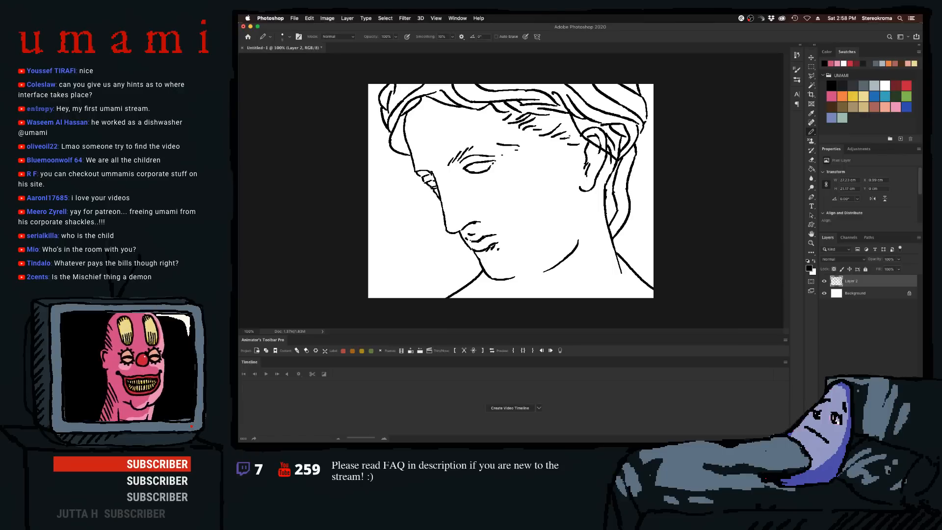
{"action": "key", "text": "super+z"}
{"action": "left_click_drag", "start_coordinate": [613, 131], "coordinate": [602, 115]}
{"action": "key", "text": "super+z"}
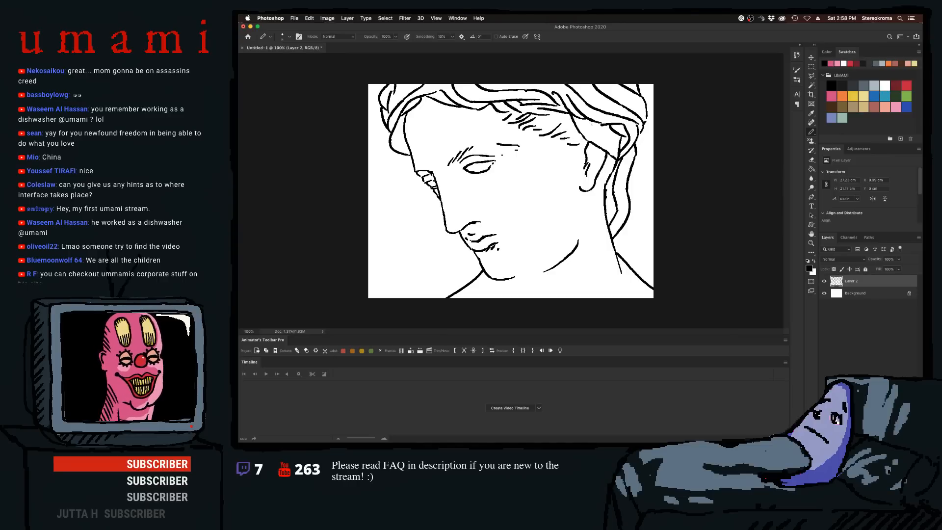
{"action": "left_click_drag", "start_coordinate": [588, 128], "coordinate": [616, 150]}
{"action": "key", "text": "super+z"}
{"action": "key", "text": "super+z"}
{"action": "key", "text": "super+z"}
{"action": "key", "text": "super+z"}
{"action": "left_click_drag", "start_coordinate": [588, 120], "coordinate": [617, 150]}
{"action": "key", "text": "super+z"}
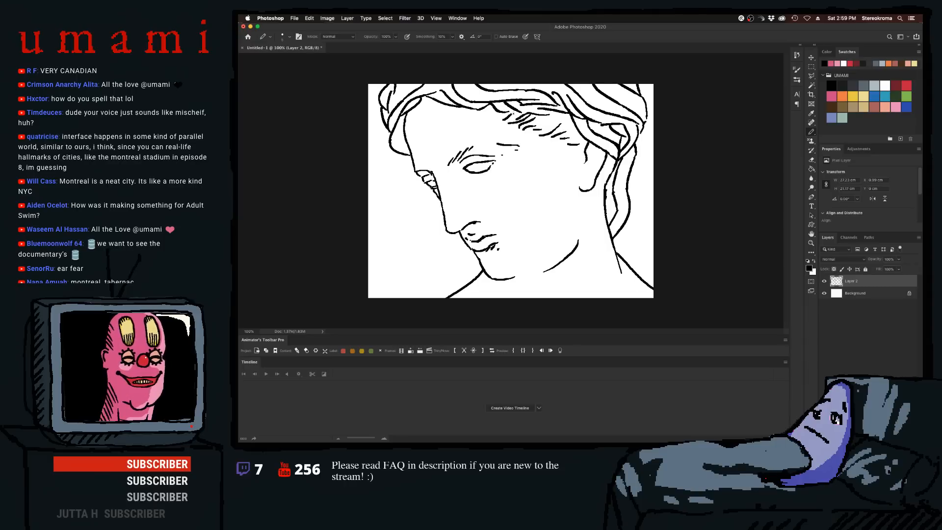
{"action": "left_click_drag", "start_coordinate": [510, 114], "coordinate": [533, 107]}
{"action": "key", "text": "super+z"}
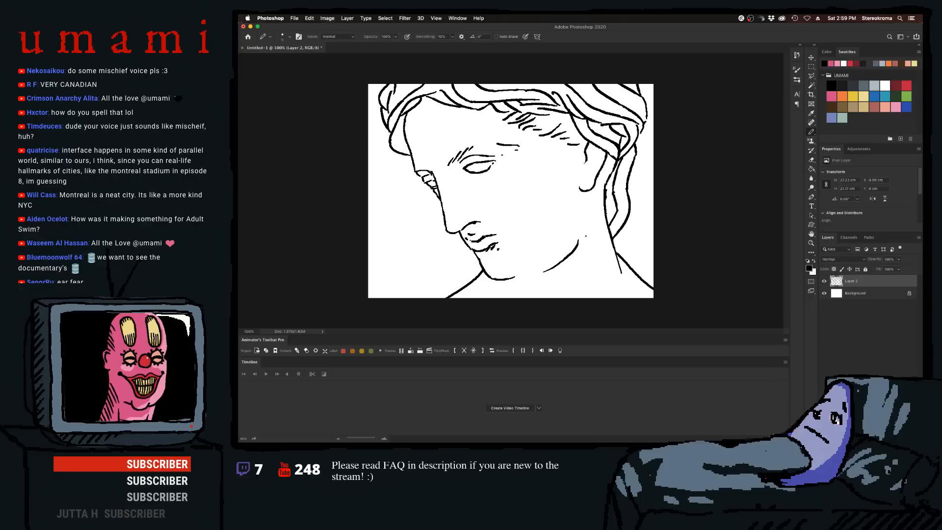
- Select the jaw curve with a rectangular marquee, move it slightly up toward the chin, and clear the selection
{"action": "left_click", "coordinate": [812, 74]}
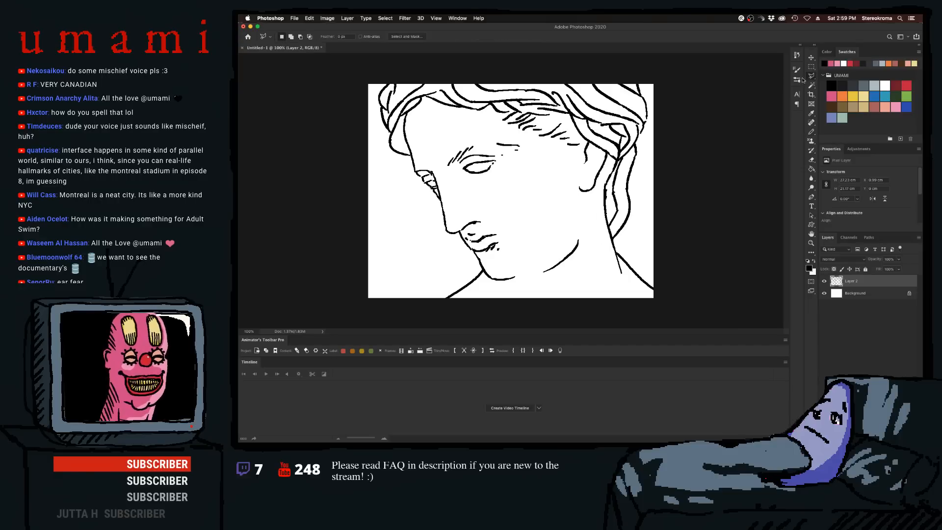
{"action": "left_click", "coordinate": [812, 66]}
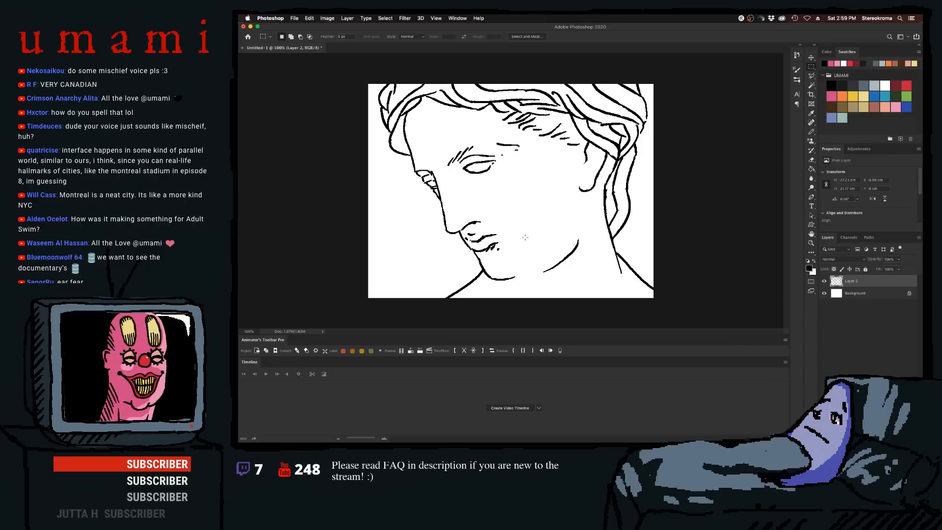
{"action": "mouse_move", "coordinate": [525, 238]}
{"action": "left_mouse_down"}
{"action": "mouse_move", "coordinate": [613, 280]}
{"action": "mouse_move", "coordinate": [594, 277]}
{"action": "mouse_move", "coordinate": [573, 250]}
{"action": "left_mouse_up"}
{"action": "key", "text": "v"}
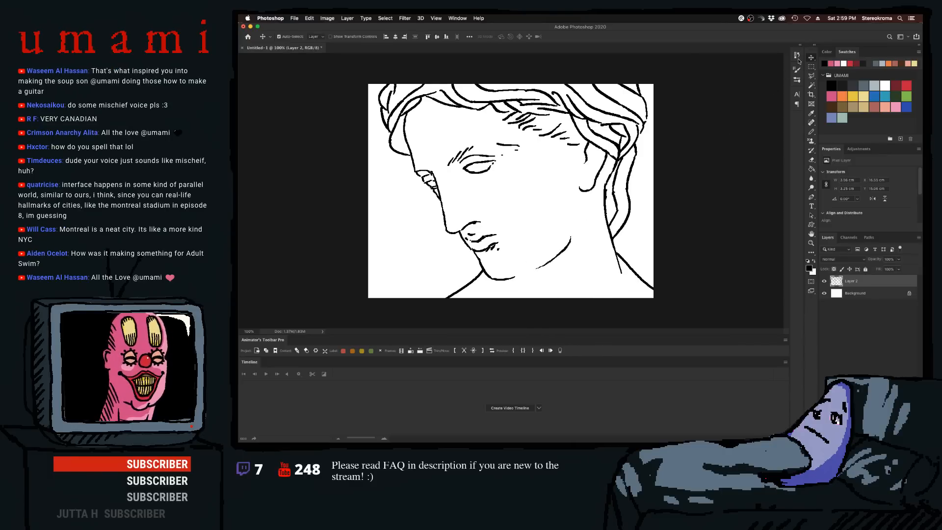
{"action": "left_click", "coordinate": [811, 67]}
{"action": "left_click", "coordinate": [663, 168]}
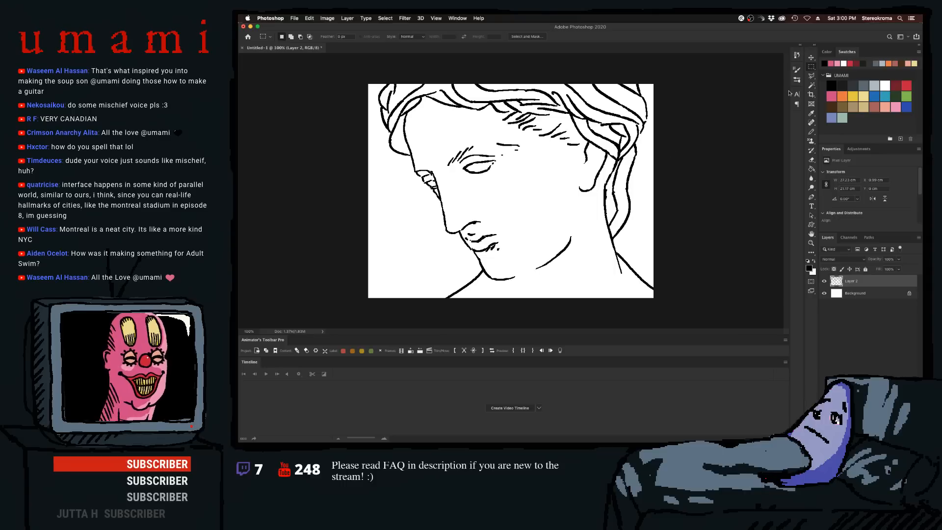
- Add short hatching strokes beneath the lower lip and along the inner edge of the hair lock behind the neck
{"action": "left_click", "coordinate": [812, 133]}
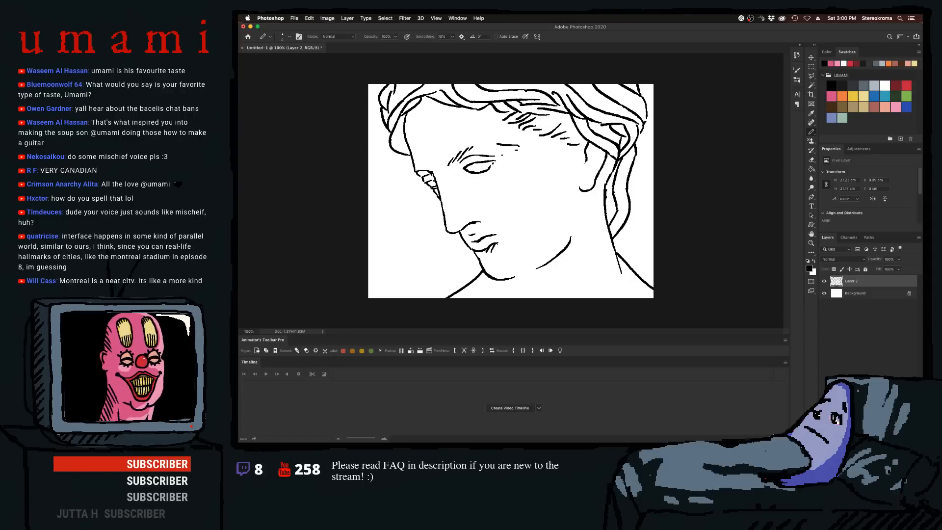
{"action": "left_click_drag", "start_coordinate": [498, 245], "coordinate": [495, 253]}
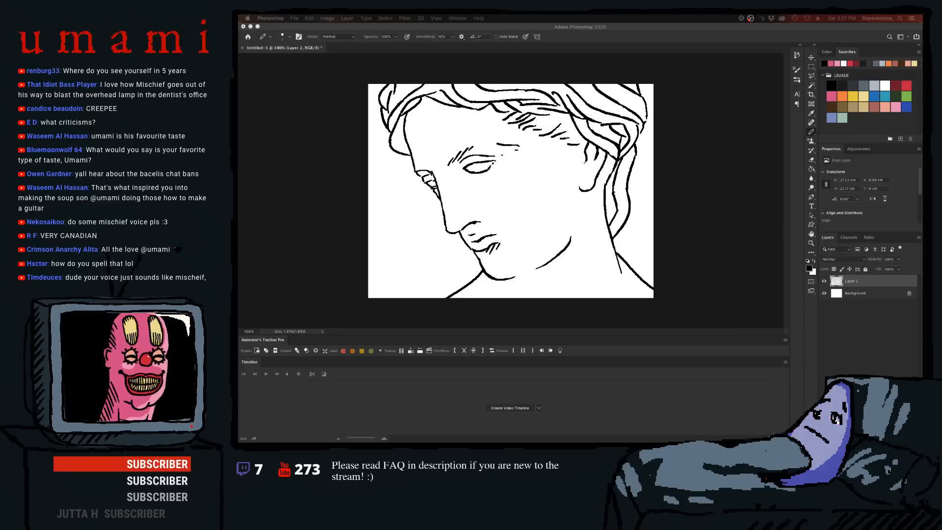
{"action": "left_click", "coordinate": [521, 188]}
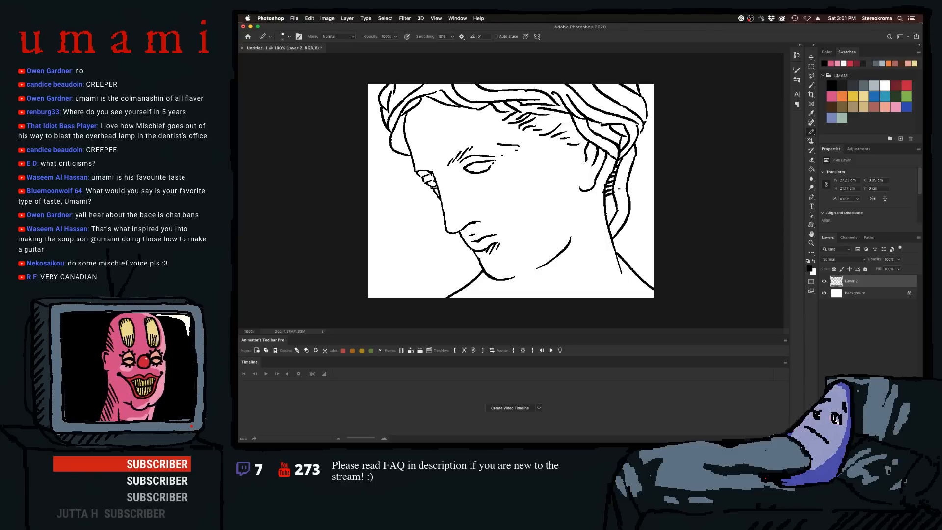
{"action": "key", "text": "super+z"}
{"action": "left_click_drag", "start_coordinate": [611, 187], "coordinate": [606, 204]}
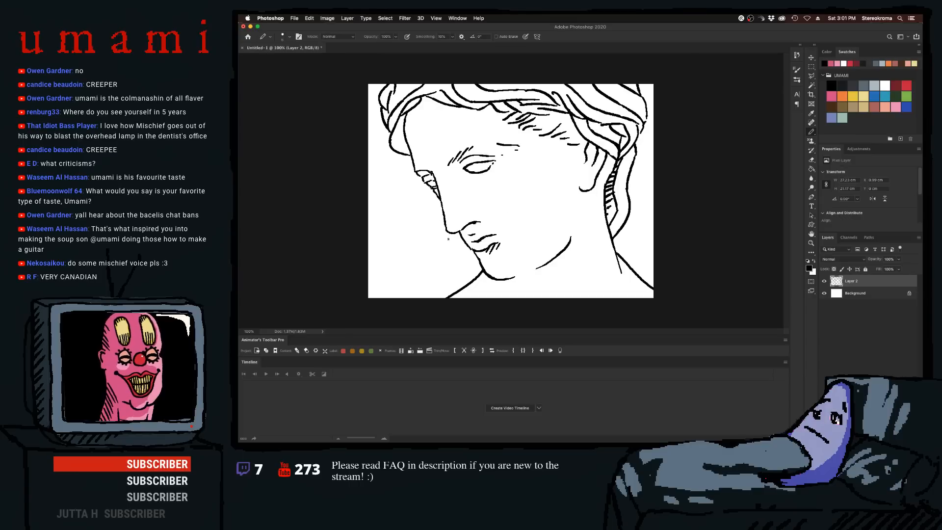
- Try a long, nearly horizontal shoulder line from the canvas edge toward the neck, reducing the brush size between attempts
{"action": "left_click_drag", "start_coordinate": [346, 286], "coordinate": [450, 283]}
{"action": "key", "text": "super+z"}
{"action": "key", "text": "super+z"}
{"action": "key", "text": "bracketleft"}
{"action": "key", "text": "bracketleft"}
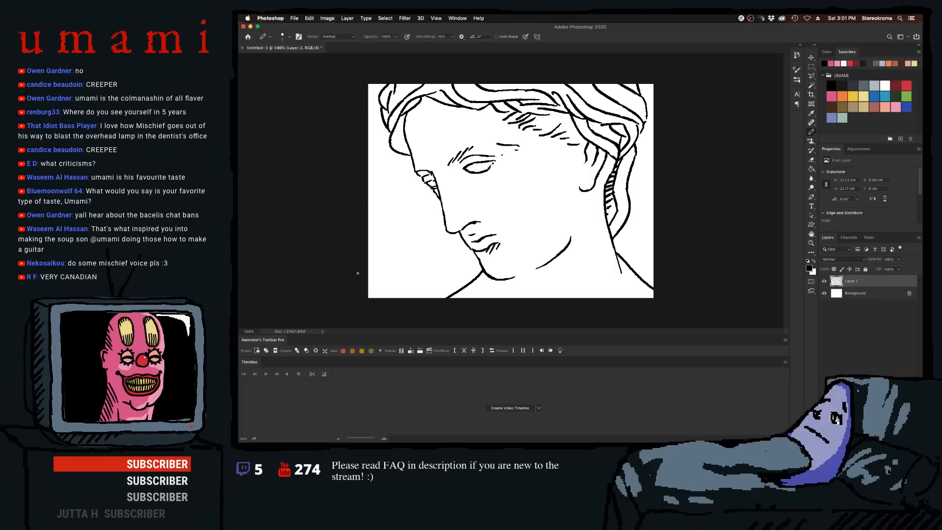
{"action": "left_click_drag", "start_coordinate": [358, 273], "coordinate": [435, 282]}
{"action": "key", "text": "super+z"}
{"action": "left_click_drag", "start_coordinate": [347, 281], "coordinate": [454, 284]}
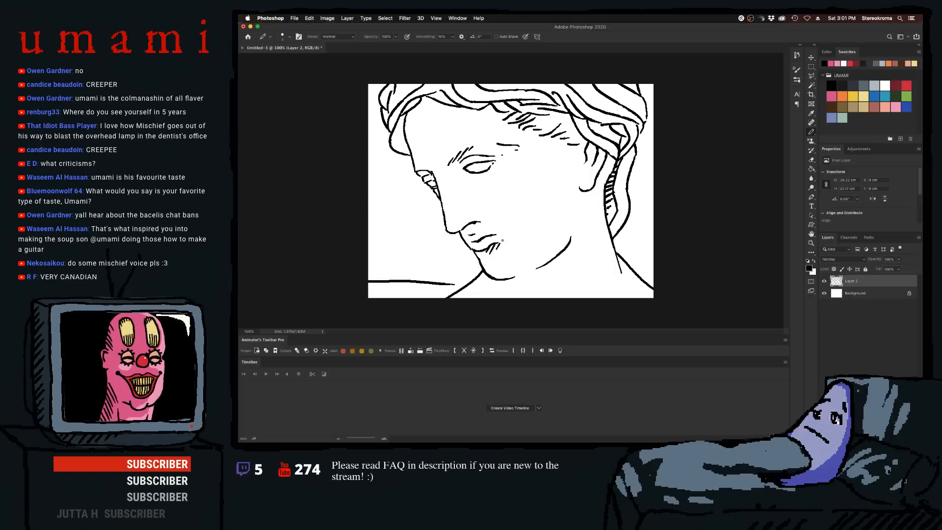
{"action": "key", "text": "super+z"}
{"action": "left_click_drag", "start_coordinate": [363, 277], "coordinate": [463, 284]}
{"action": "key", "text": "super+z"}
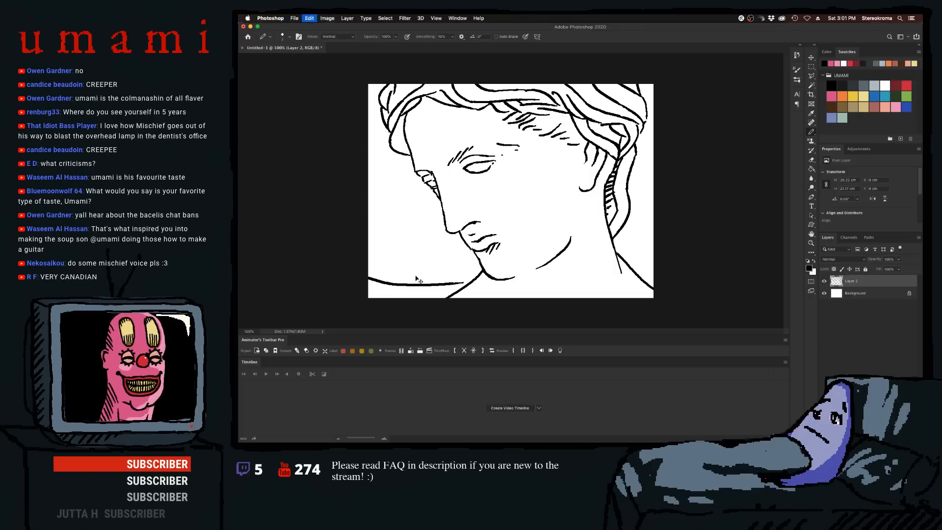
{"action": "left_click_drag", "start_coordinate": [360, 289], "coordinate": [446, 289]}
{"action": "key", "text": "super+z"}
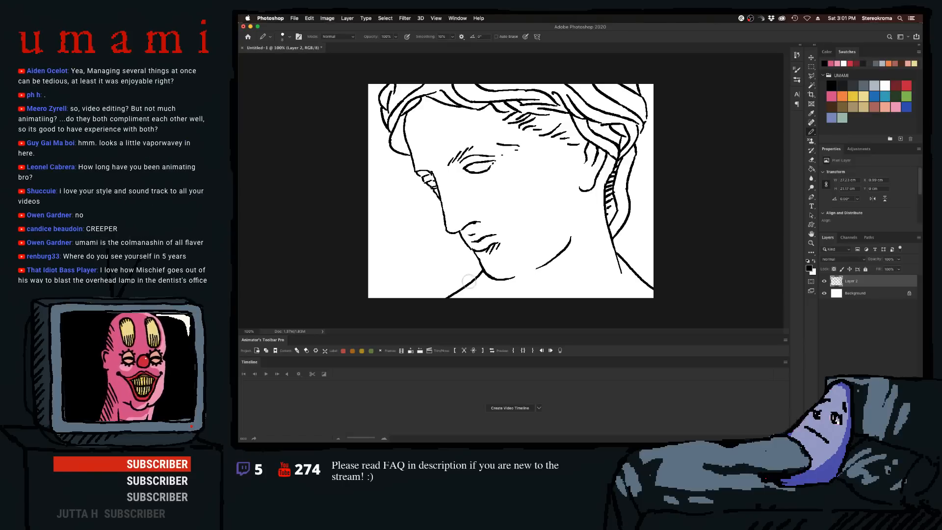
- Try erasing the shoulder line below the chin and redrawing it as a longer, flatter curve
{"action": "left_click_drag", "start_coordinate": [474, 275], "coordinate": [449, 293]}
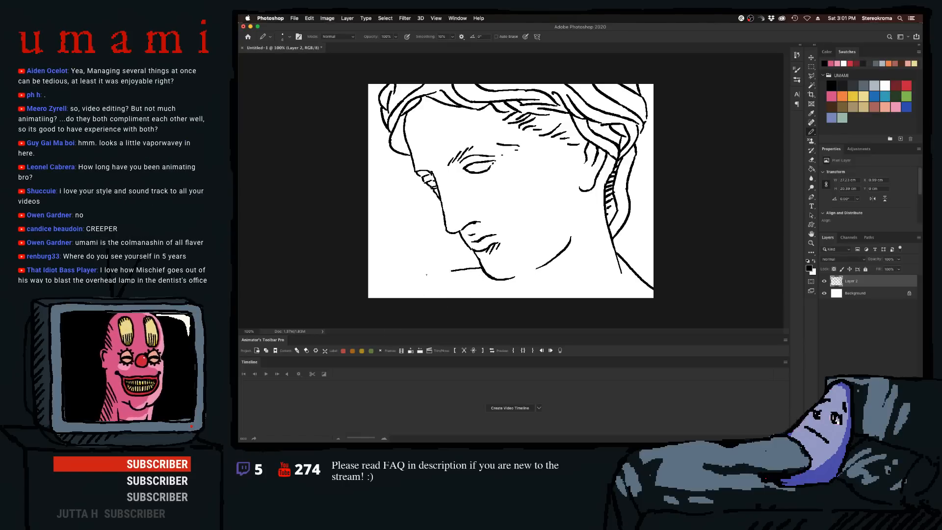
{"action": "left_click_drag", "start_coordinate": [481, 269], "coordinate": [401, 290]}
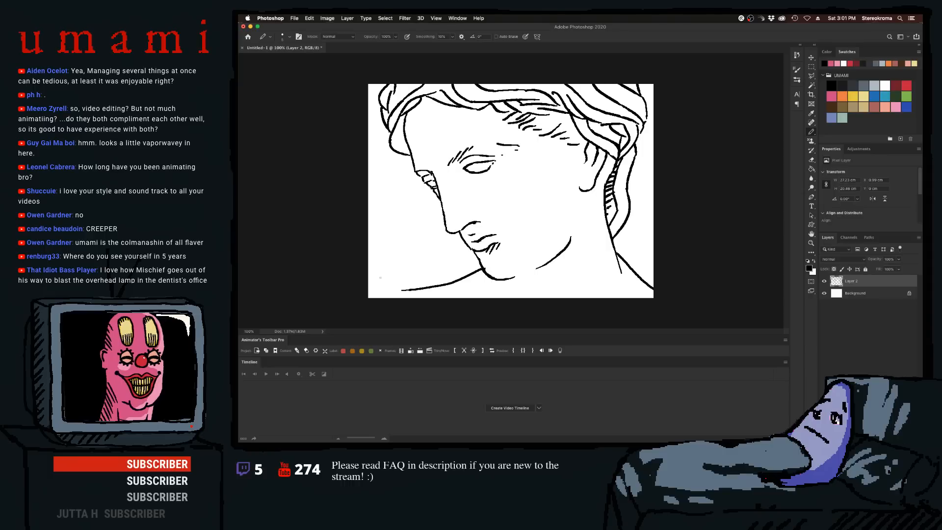
{"action": "key", "text": "super+z"}
{"action": "left_click_drag", "start_coordinate": [482, 268], "coordinate": [419, 297]}
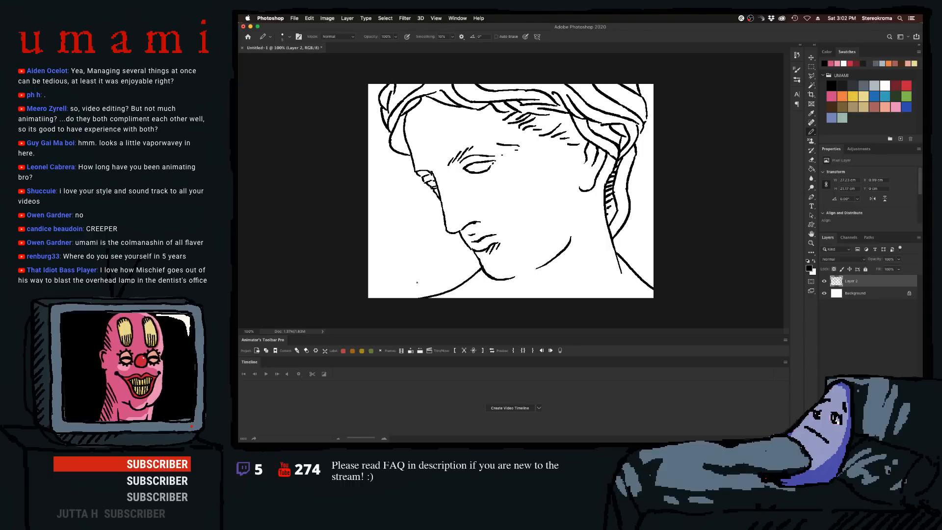
{"action": "key", "text": "super+z"}
{"action": "mouse_move", "coordinate": [482, 268]}
{"action": "left_mouse_down"}
{"action": "mouse_move", "coordinate": [395, 292]}
{"action": "mouse_move", "coordinate": [455, 274]}
{"action": "left_mouse_up"}
{"action": "key", "text": "super+z"}
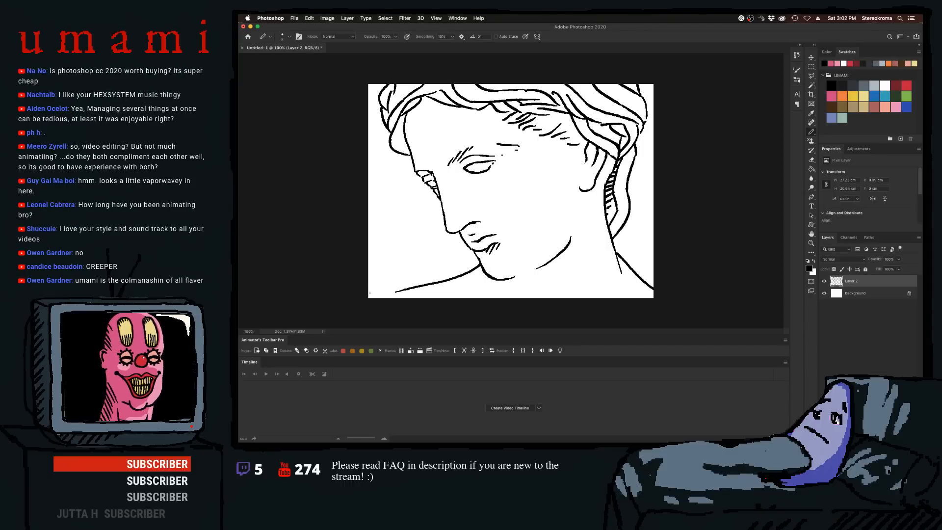
{"action": "left_click_drag", "start_coordinate": [366, 293], "coordinate": [400, 289]}
{"action": "key", "text": "super+z"}
{"action": "key", "text": "super+z"}
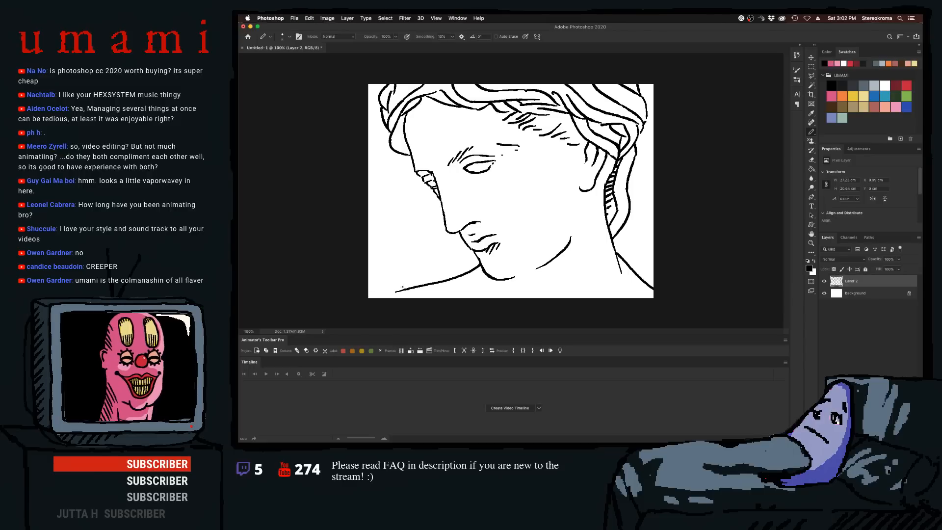
{"action": "key", "text": "super+z"}
- Enlarge the brush and try redrawing the shoulder line as a heavier stroke from the chin to the canvas's lower edge
{"action": "key", "text": "bracketright"}
{"action": "key", "text": "bracketright"}
{"action": "key", "text": "bracketright"}
{"action": "left_click_drag", "start_coordinate": [482, 268], "coordinate": [447, 297]}
{"action": "key", "text": "super+z"}
{"action": "left_click_drag", "start_coordinate": [483, 270], "coordinate": [427, 297]}
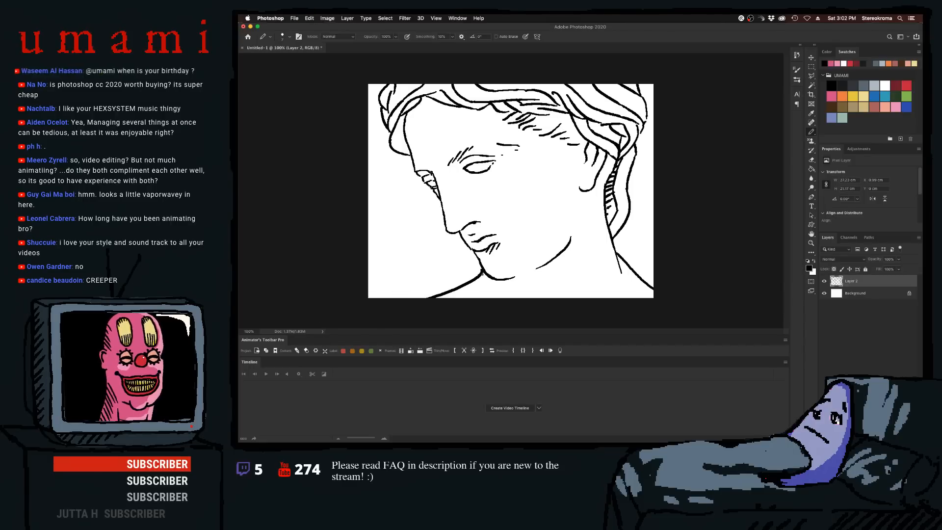
{"action": "key", "text": "super+z"}
{"action": "left_click_drag", "start_coordinate": [482, 269], "coordinate": [374, 299]}
{"action": "key", "text": "super+z"}
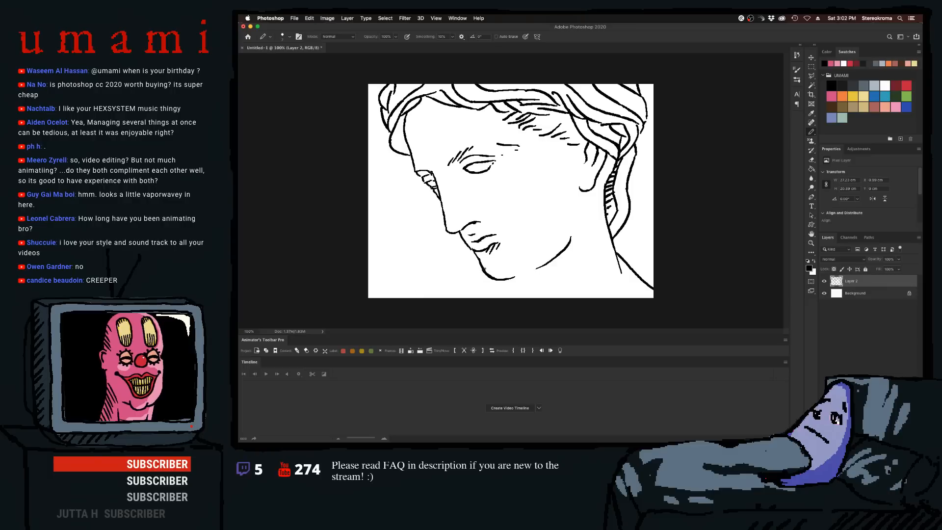
{"action": "mouse_move", "coordinate": [483, 269]}
{"action": "left_mouse_down"}
{"action": "mouse_move", "coordinate": [464, 285]}
{"action": "mouse_move", "coordinate": [326, 314]}
{"action": "mouse_move", "coordinate": [356, 290]}
{"action": "mouse_move", "coordinate": [483, 269]}
{"action": "left_mouse_up"}
{"action": "key", "text": "super+z"}
{"action": "key", "text": "super+z"}
{"action": "mouse_move", "coordinate": [374, 298]}
{"action": "left_mouse_down"}
{"action": "mouse_move", "coordinate": [468, 286]}
{"action": "mouse_move", "coordinate": [483, 269]}
{"action": "left_mouse_up"}
{"action": "key", "text": "super+z"}
{"action": "key", "text": "super+z"}
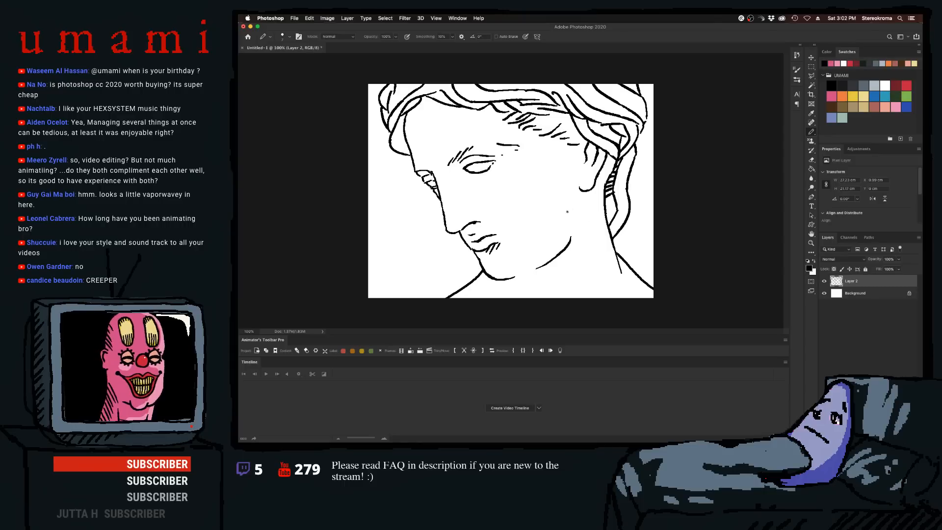
- Try sweeping a gently curved shoulder stroke from the canvas's lower corner up into the existing neck line
{"action": "left_click_drag", "start_coordinate": [395, 299], "coordinate": [472, 280]}
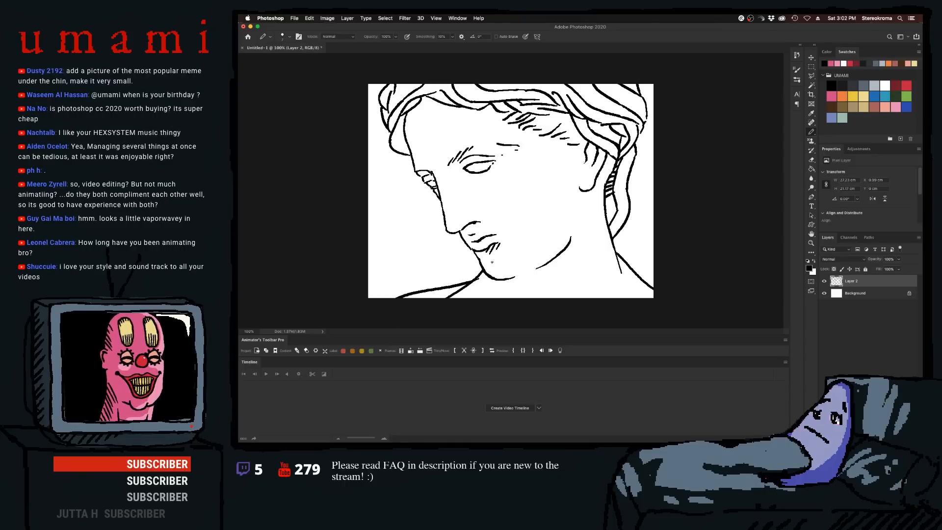
{"action": "key", "text": "super+z"}
{"action": "left_click_drag", "start_coordinate": [364, 290], "coordinate": [466, 282]}
{"action": "key", "text": "super+z"}
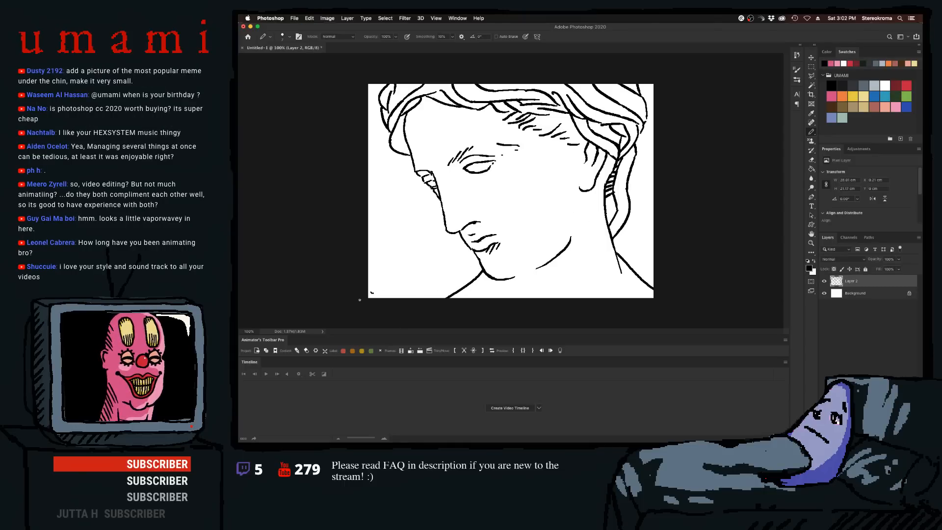
{"action": "left_click_drag", "start_coordinate": [367, 296], "coordinate": [472, 269]}
{"action": "key", "text": "super+z"}
{"action": "left_click_drag", "start_coordinate": [362, 298], "coordinate": [468, 277]}
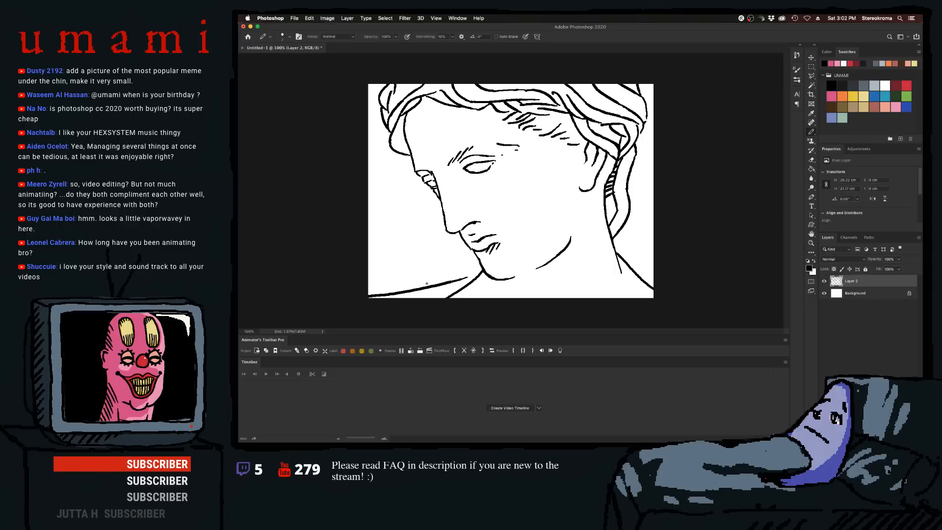
{"action": "key", "text": "super+z"}
{"action": "left_click_drag", "start_coordinate": [365, 297], "coordinate": [461, 280]}
{"action": "key", "text": "super+z"}
{"action": "mouse_move", "coordinate": [367, 297]}
{"action": "left_mouse_down"}
{"action": "mouse_move", "coordinate": [430, 292]}
{"action": "mouse_move", "coordinate": [482, 268]}
{"action": "mouse_move", "coordinate": [475, 280]}
{"action": "left_mouse_up"}
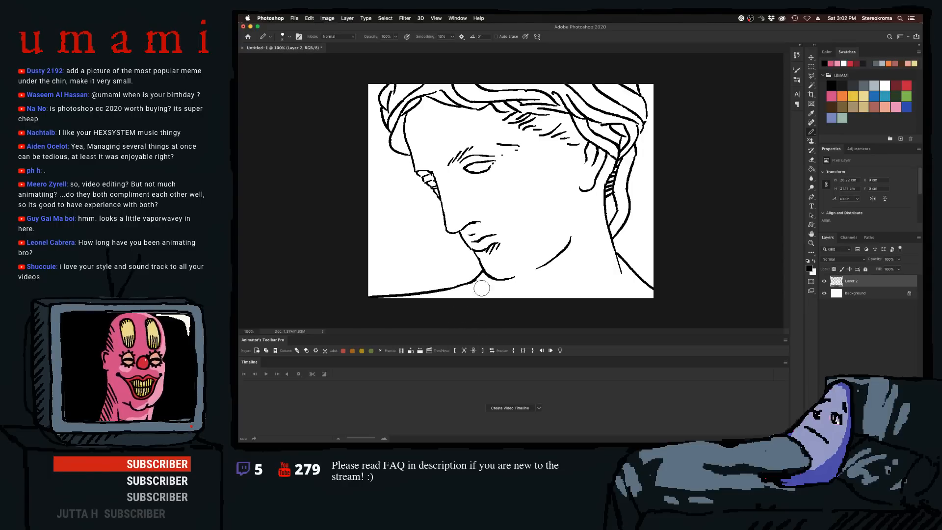
{"action": "key", "text": "super+z"}
{"action": "key", "text": "super+z"}
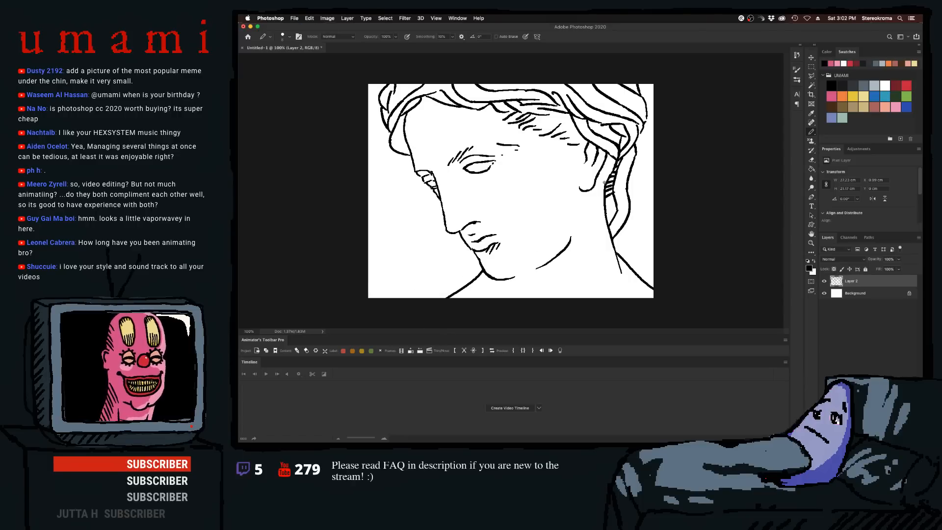
- Refine the hatching on the lower part of the hair lock beside the neck
{"action": "left_click_drag", "start_coordinate": [605, 203], "coordinate": [615, 205]}
{"action": "key", "text": "super+z"}
{"action": "key", "text": "super+z"}
- Adjust the brush size and retouch the short brow stroke above the outer corner of the near eye
{"action": "key", "text": "["}
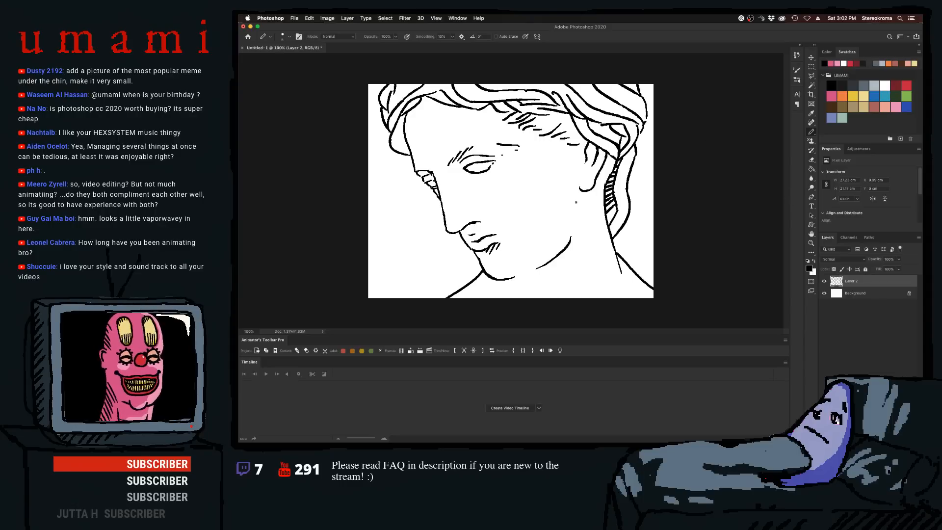
{"action": "key", "text": "["}
{"action": "key", "text": "["}
{"action": "key", "text": "["}
{"action": "key", "text": "["}
{"action": "key", "text": "["}
{"action": "key", "text": "["}
{"action": "key", "text": "["}
{"action": "key", "text": "["}
{"action": "key", "text": "["}
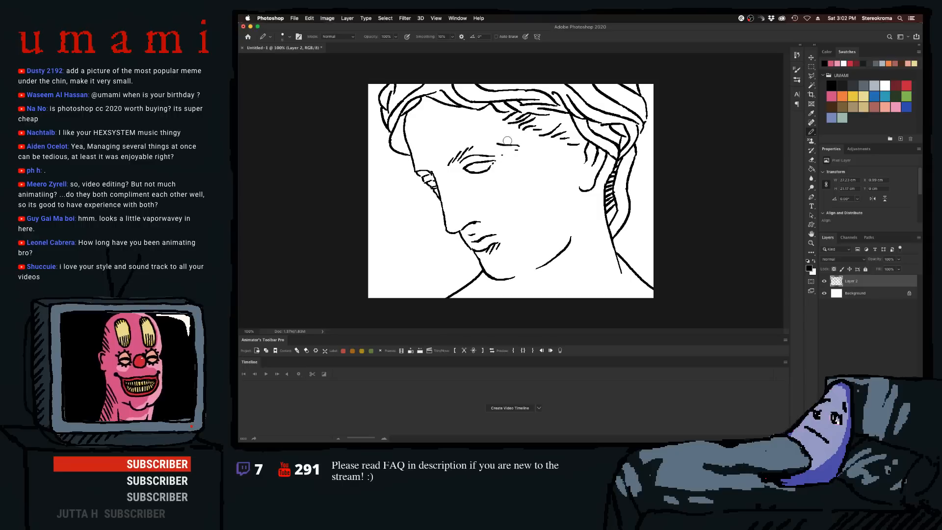
{"action": "left_click_drag", "start_coordinate": [507, 141], "coordinate": [519, 146]}
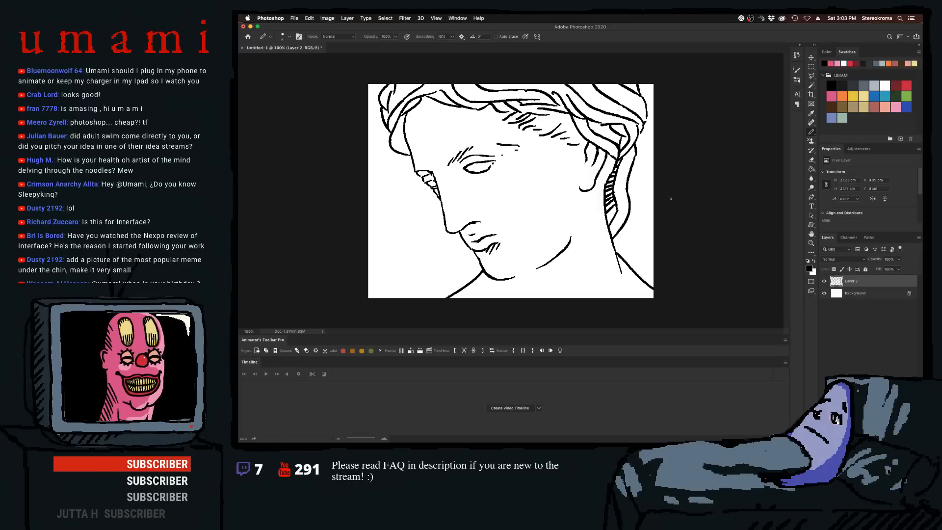
- Create a layer directly above the background and cover the whole canvas with the near-black swatch using a very large brush
{"action": "left_click", "coordinate": [869, 292]}
{"action": "key", "text": "super+shift+alt+n"}
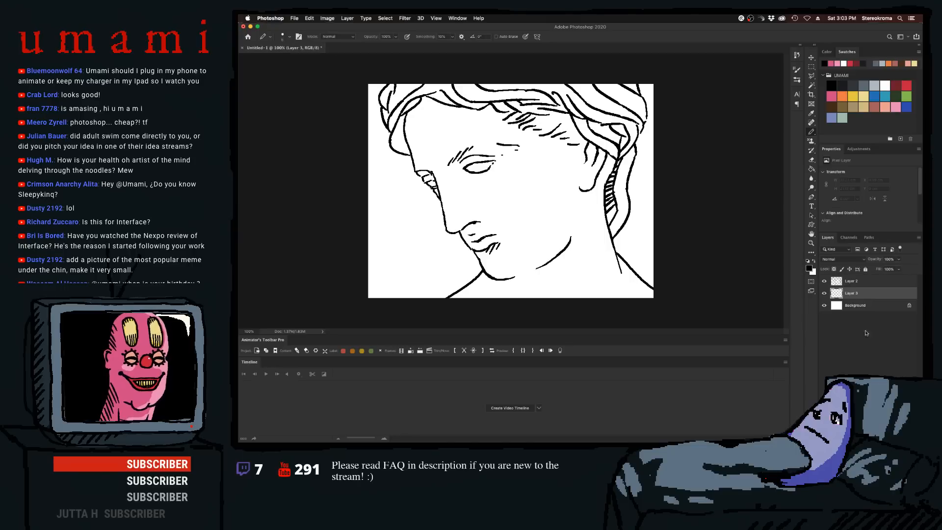
{"action": "left_click", "coordinate": [842, 85]}
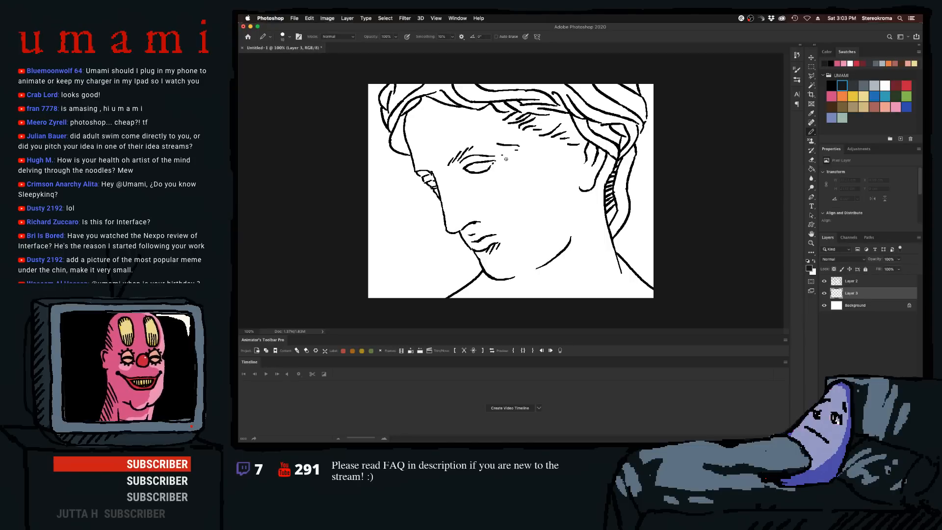
{"action": "key", "text": "]"}
{"action": "key", "text": "]"}
{"action": "key", "text": "]"}
{"action": "key", "text": "]"}
{"action": "key", "text": "]"}
{"action": "key", "text": "]"}
{"action": "key", "text": "]"}
{"action": "key", "text": "]"}
{"action": "mouse_move", "coordinate": [425, 105]}
{"action": "left_mouse_down"}
{"action": "mouse_move", "coordinate": [423, 146]}
{"action": "mouse_move", "coordinate": [421, 127]}
{"action": "left_mouse_up"}
{"action": "key", "text": "]"}
{"action": "key", "text": "]"}
{"action": "key", "text": "]"}
{"action": "key", "text": "]"}
{"action": "key", "text": "]"}
{"action": "key", "text": "]"}
{"action": "key", "text": "]"}
{"action": "key", "text": "]"}
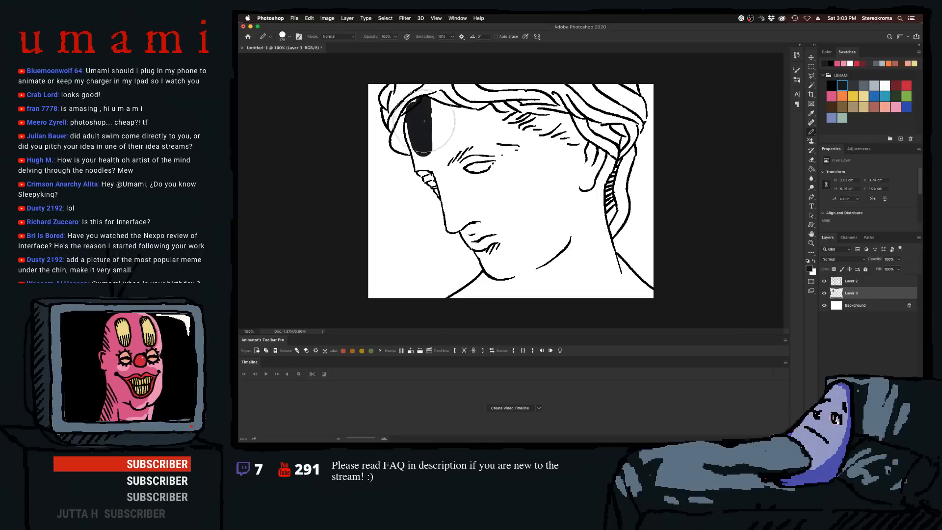
{"action": "key", "text": "]"}
{"action": "key", "text": "]"}
{"action": "key", "text": "]"}
{"action": "key", "text": "]"}
{"action": "key", "text": "]"}
{"action": "key", "text": "]"}
{"action": "key", "text": "]"}
{"action": "key", "text": "]"}
{"action": "key", "text": "]"}
{"action": "key", "text": "]"}
{"action": "key", "text": "]"}
{"action": "key", "text": "]"}
{"action": "left_click_drag", "start_coordinate": [431, 252], "coordinate": [664, 227]}
- Add another new layer between the line art and the dark fill
{"action": "left_click", "coordinate": [856, 283]}
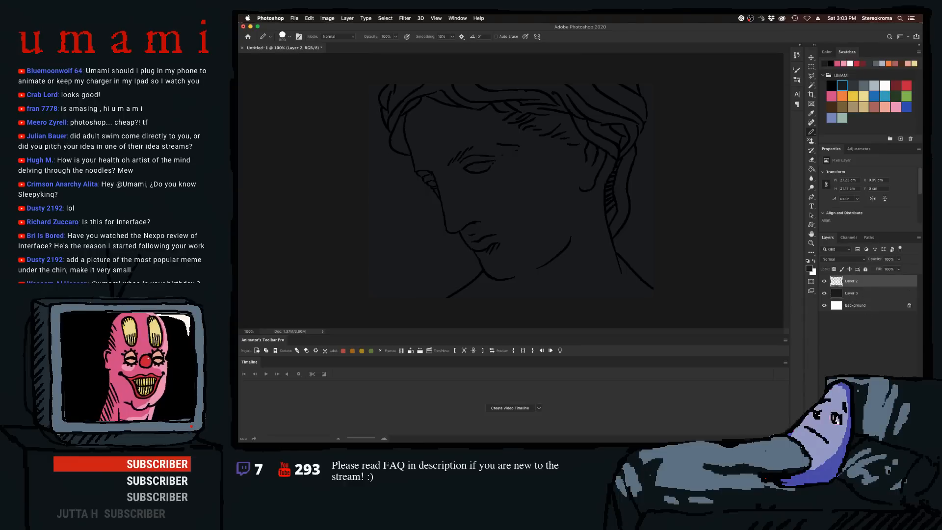
{"action": "left_click", "coordinate": [872, 295]}
{"action": "key", "text": "alt+shift+super+n"}
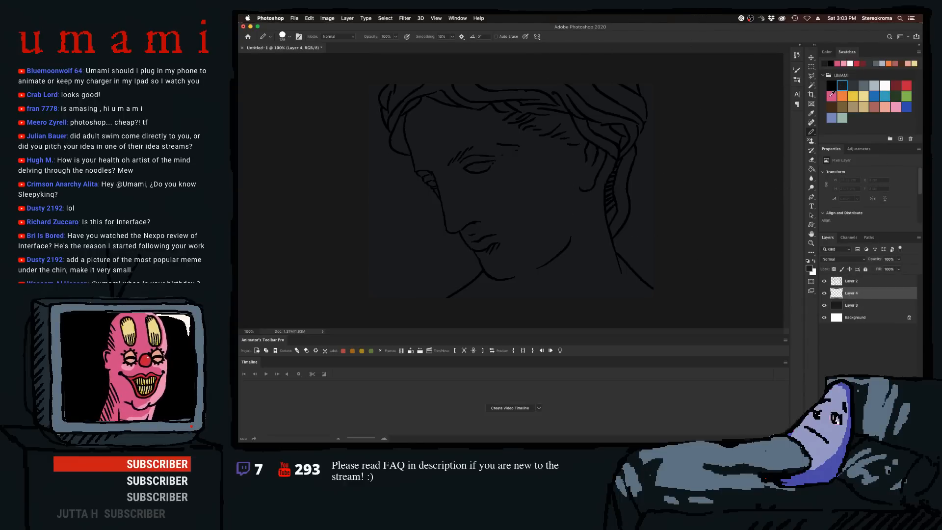
- Pick the pink swatch, reduce the brush size and paint a test stroke down the front of the forehead
{"action": "left_click", "coordinate": [831, 96]}
{"action": "key", "text": "bracketleft"}
{"action": "key", "text": "bracketleft"}
{"action": "key", "text": "bracketleft"}
{"action": "key", "text": "bracketleft"}
{"action": "left_click_drag", "start_coordinate": [415, 115], "coordinate": [422, 159]}
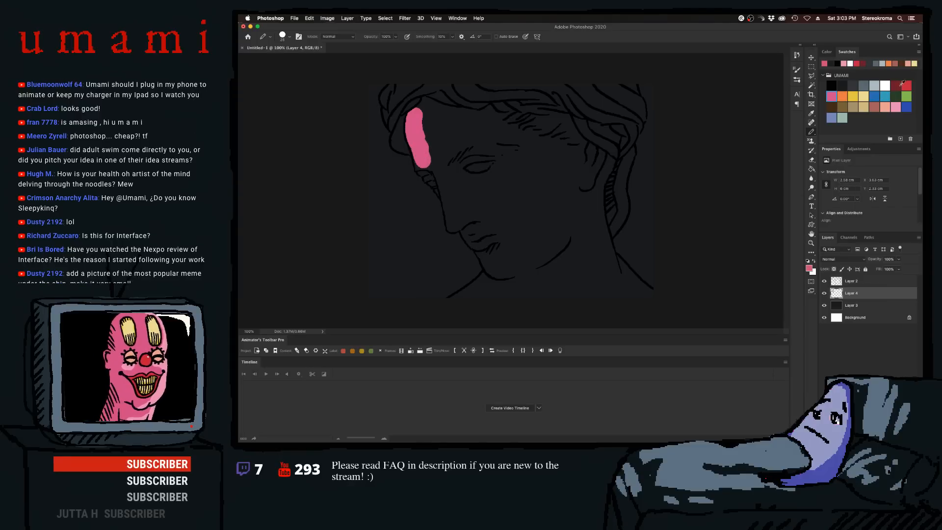
- Switch to the dark red swatch and paint broad strokes across the temple, cheek and front of the forehead
{"action": "left_click", "coordinate": [896, 85]}
{"action": "mouse_move", "coordinate": [515, 116]}
{"action": "left_mouse_down"}
{"action": "mouse_move", "coordinate": [492, 167]}
{"action": "mouse_move", "coordinate": [507, 202]}
{"action": "left_mouse_up"}
{"action": "key", "text": "bracketright"}
{"action": "key", "text": "bracketright"}
{"action": "key", "text": "bracketright"}
{"action": "key", "text": "bracketright"}
{"action": "key", "text": "bracketright"}
{"action": "key", "text": "bracketright"}
{"action": "key", "text": "bracketright"}
{"action": "key", "text": "bracketright"}
{"action": "key", "text": "bracketright"}
{"action": "mouse_move", "coordinate": [559, 162]}
{"action": "left_mouse_down"}
{"action": "mouse_move", "coordinate": [531, 210]}
{"action": "mouse_move", "coordinate": [583, 204]}
{"action": "mouse_move", "coordinate": [521, 206]}
{"action": "left_mouse_up"}
{"action": "key", "text": "super+z"}
{"action": "mouse_move", "coordinate": [416, 139]}
{"action": "left_mouse_down"}
{"action": "mouse_move", "coordinate": [423, 113]}
{"action": "mouse_move", "coordinate": [412, 118]}
{"action": "mouse_move", "coordinate": [438, 166]}
{"action": "left_mouse_up"}
- Try blocking in the ear, forehead, nose and jaw in dark red with a much larger brush
{"action": "key", "text": "bracketleft"}
{"action": "key", "text": "bracketleft"}
{"action": "key", "text": "bracketleft"}
{"action": "key", "text": "bracketleft"}
{"action": "key", "text": "bracketleft"}
{"action": "key", "text": "bracketleft"}
{"action": "key", "text": "bracketleft"}
{"action": "key", "text": "bracketleft"}
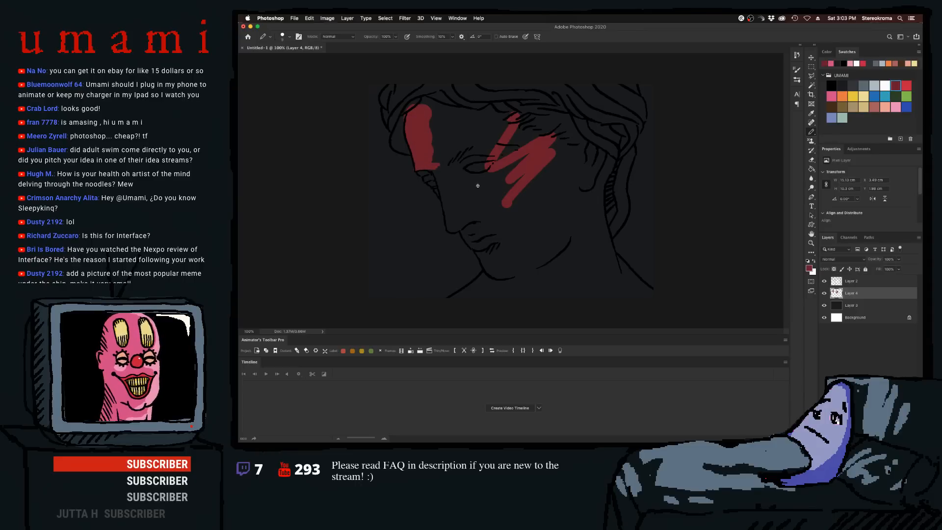
{"action": "key", "text": "super+r"}
{"action": "key", "text": "bracketright"}
{"action": "key", "text": "bracketright"}
{"action": "key", "text": "bracketright"}
{"action": "key", "text": "bracketright"}
{"action": "key", "text": "bracketright"}
{"action": "key", "text": "bracketright"}
{"action": "key", "text": "bracketright"}
{"action": "key", "text": "bracketright"}
{"action": "key", "text": "bracketright"}
{"action": "key", "text": "bracketright"}
{"action": "key", "text": "bracketright"}
{"action": "key", "text": "bracketright"}
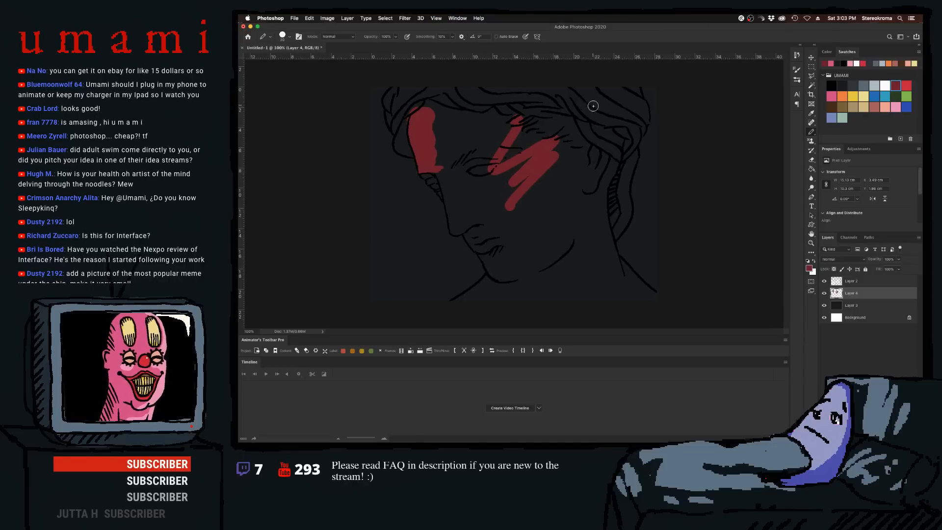
{"action": "left_click_drag", "start_coordinate": [585, 138], "coordinate": [573, 181]}
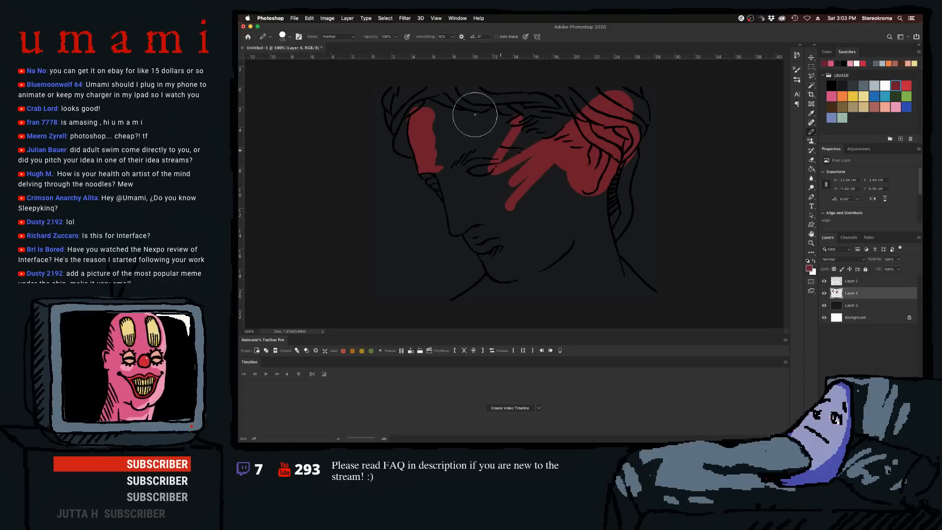
{"action": "left_click_drag", "start_coordinate": [475, 115], "coordinate": [460, 229]}
{"action": "mouse_move", "coordinate": [555, 200]}
{"action": "left_mouse_down"}
{"action": "mouse_move", "coordinate": [559, 248]}
{"action": "mouse_move", "coordinate": [613, 204]}
{"action": "left_mouse_up"}
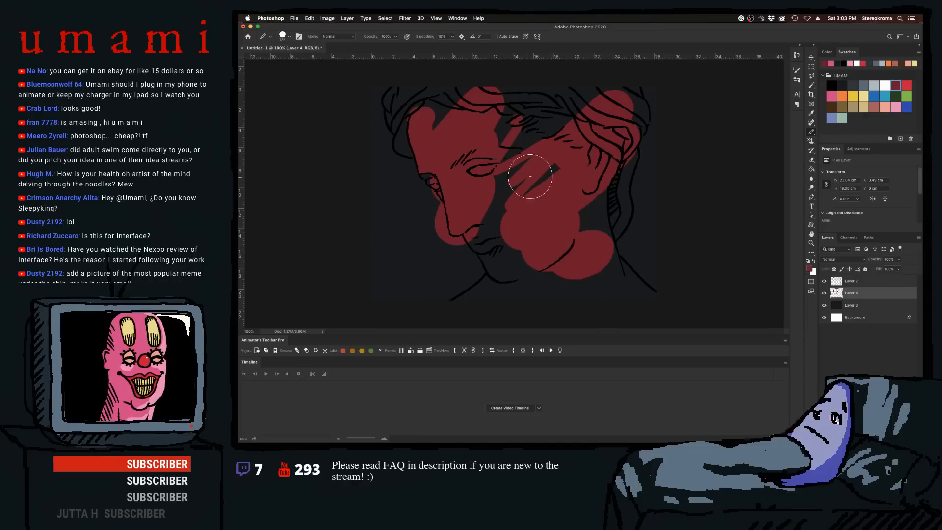
{"action": "key", "text": "super+z"}
{"action": "key", "text": "super+z"}
{"action": "key", "text": "super+r"}
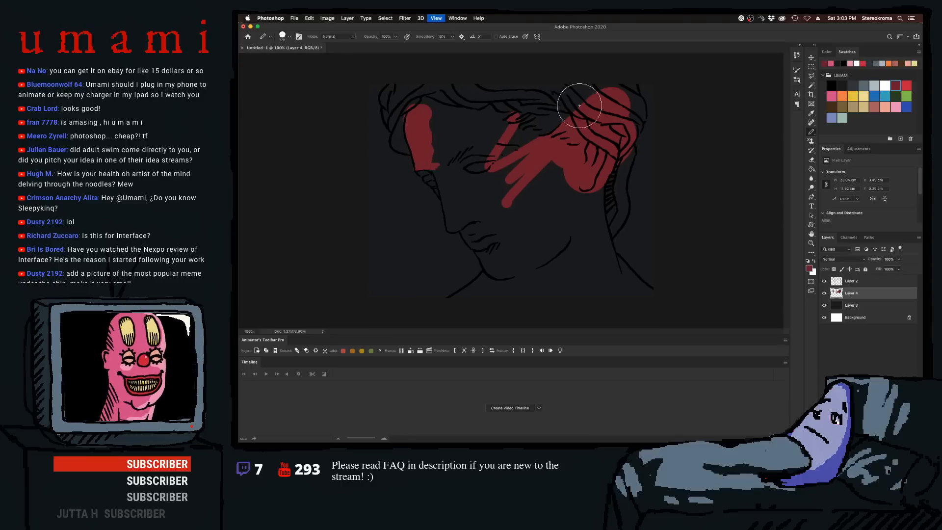
{"action": "mouse_move", "coordinate": [468, 152]}
{"action": "left_mouse_down"}
{"action": "mouse_move", "coordinate": [482, 186]}
{"action": "mouse_move", "coordinate": [610, 199]}
{"action": "left_mouse_up"}
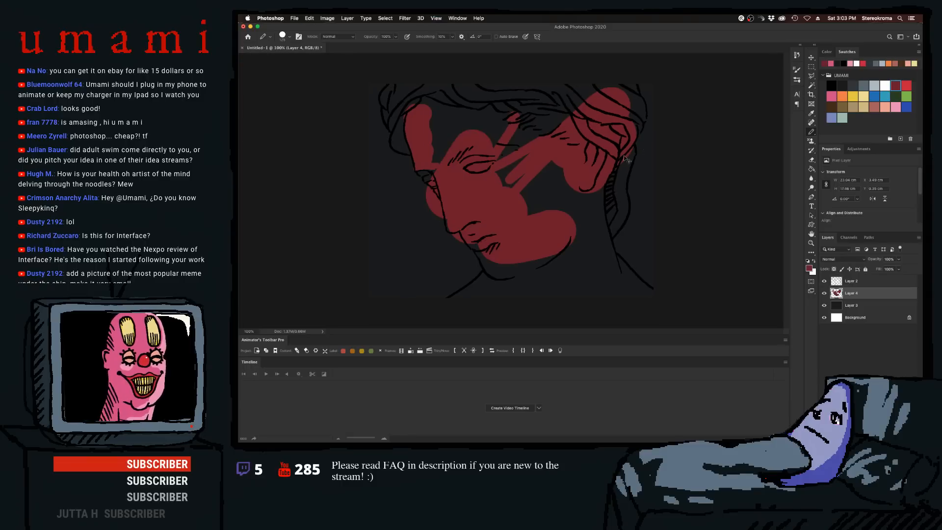
{"action": "key", "text": "super+z"}
{"action": "key", "text": "super+z"}
{"action": "key", "text": "super+z"}
- Reduce the brush size and paint dark red along the front of the forehead and across the brow
{"action": "key", "text": "bracketleft"}
{"action": "key", "text": "bracketleft"}
{"action": "key", "text": "bracketleft"}
{"action": "key", "text": "bracketleft"}
{"action": "key", "text": "bracketleft"}
{"action": "key", "text": "bracketleft"}
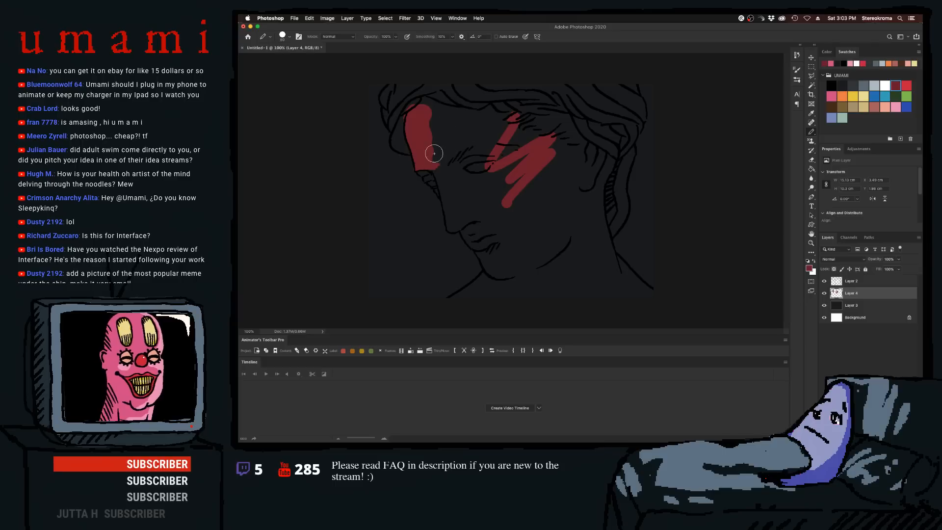
{"action": "mouse_move", "coordinate": [423, 161]}
{"action": "left_mouse_down"}
{"action": "mouse_move", "coordinate": [457, 209]}
{"action": "mouse_move", "coordinate": [451, 170]}
{"action": "mouse_move", "coordinate": [489, 163]}
{"action": "mouse_move", "coordinate": [483, 188]}
{"action": "mouse_move", "coordinate": [519, 199]}
{"action": "mouse_move", "coordinate": [517, 151]}
{"action": "left_mouse_up"}
- Enlarge the brush and cover the upper face, temple and hair above it in dark red
{"action": "key", "text": "bracketright"}
{"action": "key", "text": "bracketright"}
{"action": "key", "text": "bracketright"}
{"action": "key", "text": "bracketright"}
{"action": "key", "text": "bracketright"}
{"action": "key", "text": "bracketright"}
{"action": "key", "text": "bracketright"}
{"action": "key", "text": "bracketright"}
{"action": "key", "text": "bracketright"}
{"action": "key", "text": "bracketright"}
{"action": "key", "text": "bracketright"}
{"action": "key", "text": "bracketright"}
{"action": "mouse_move", "coordinate": [455, 122]}
{"action": "left_mouse_down"}
{"action": "mouse_move", "coordinate": [472, 105]}
{"action": "mouse_move", "coordinate": [456, 120]}
{"action": "mouse_move", "coordinate": [462, 135]}
{"action": "mouse_move", "coordinate": [434, 80]}
{"action": "mouse_move", "coordinate": [494, 104]}
{"action": "mouse_move", "coordinate": [519, 97]}
{"action": "mouse_move", "coordinate": [531, 126]}
{"action": "mouse_move", "coordinate": [565, 105]}
{"action": "mouse_move", "coordinate": [570, 118]}
{"action": "mouse_move", "coordinate": [580, 108]}
{"action": "mouse_move", "coordinate": [628, 105]}
{"action": "mouse_move", "coordinate": [610, 182]}
{"action": "left_mouse_up"}
- Undo the stray strokes and paint dark red up to the hair's back outline on the layer beneath the line art
{"action": "key", "text": "super+z"}
{"action": "key", "text": "bracketleft"}
{"action": "key", "text": "bracketleft"}
{"action": "key", "text": "bracketleft"}
{"action": "key", "text": "bracketleft"}
{"action": "key", "text": "bracketleft"}
{"action": "key", "text": "bracketleft"}
{"action": "key", "text": "bracketright"}
{"action": "key", "text": "bracketright"}
{"action": "key", "text": "bracketright"}
{"action": "key", "text": "bracketright"}
{"action": "key", "text": "bracketleft"}
{"action": "key", "text": "bracketleft"}
{"action": "key", "text": "bracketleft"}
{"action": "key", "text": "bracketleft"}
{"action": "key", "text": "bracketleft"}
{"action": "key", "text": "bracketleft"}
{"action": "key", "text": "super+z"}
{"action": "left_click", "coordinate": [620, 149], "text": "super"}
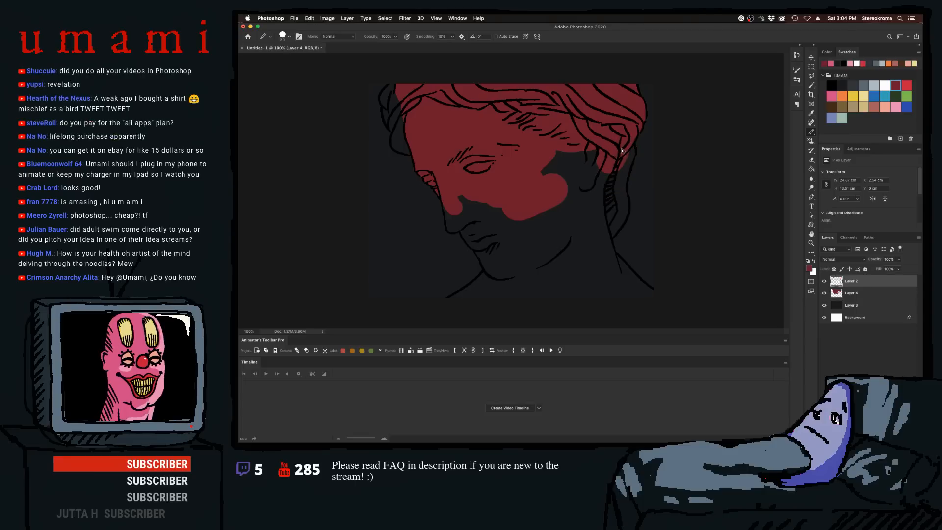
{"action": "key", "text": "super+z"}
{"action": "mouse_move", "coordinate": [624, 139]}
{"action": "left_mouse_down"}
{"action": "mouse_move", "coordinate": [610, 118]}
{"action": "mouse_move", "coordinate": [622, 108]}
{"action": "mouse_move", "coordinate": [614, 109]}
{"action": "mouse_move", "coordinate": [642, 115]}
{"action": "left_mouse_up"}
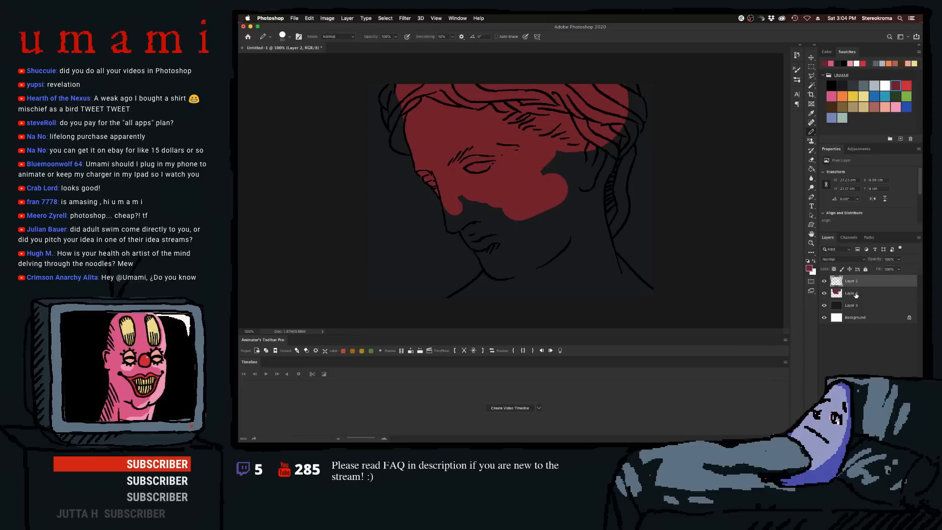
{"action": "left_click", "coordinate": [625, 122], "text": "super"}
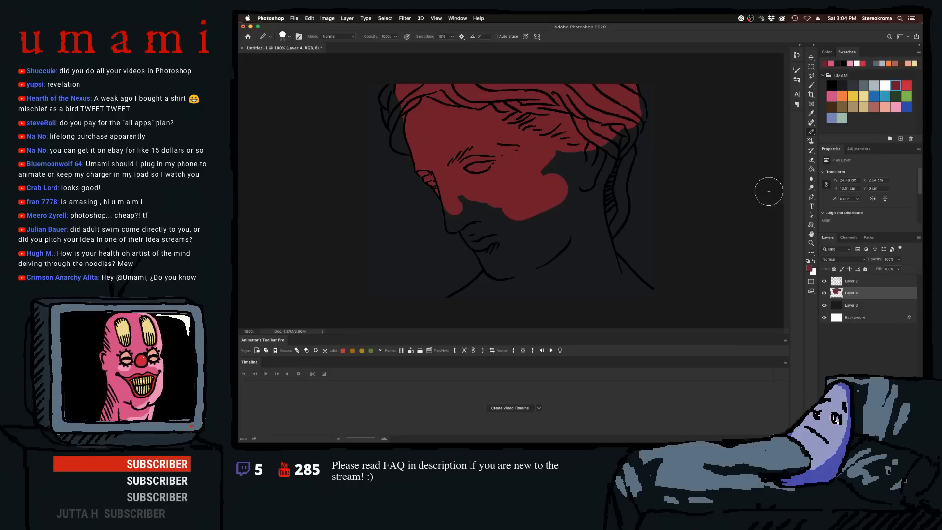
- Lock the line art layer and paint the area around the ear dark red on the layer below it
{"action": "left_click", "coordinate": [869, 280]}
{"action": "left_click", "coordinate": [866, 269]}
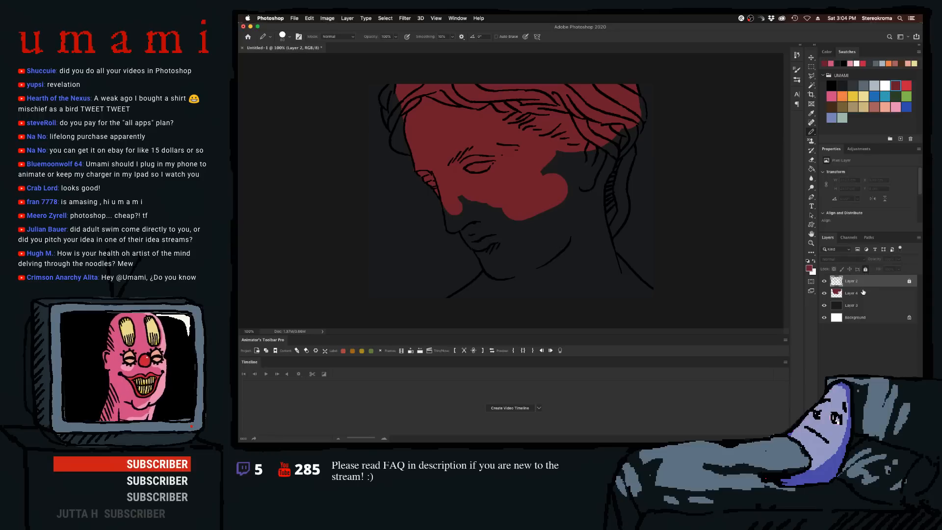
{"action": "left_click", "coordinate": [864, 292]}
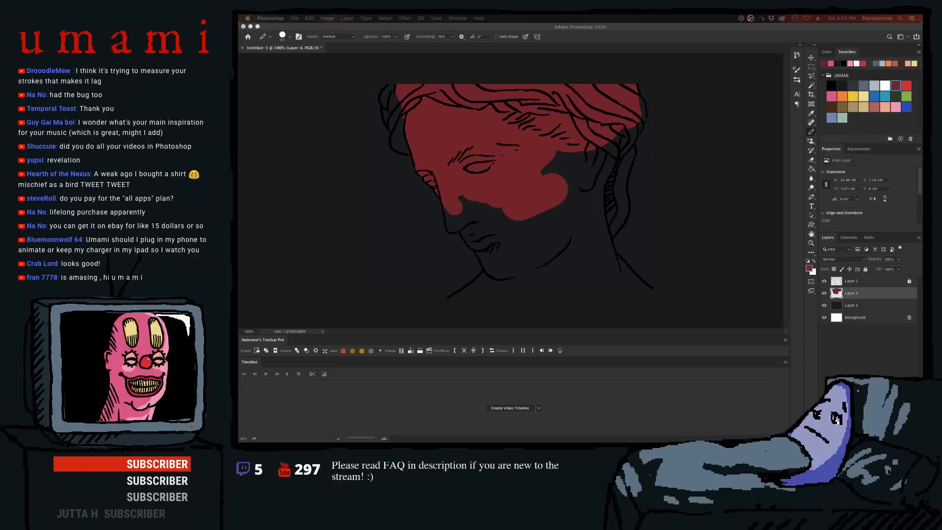
{"action": "mouse_move", "coordinate": [546, 198]}
{"action": "left_mouse_down"}
{"action": "mouse_move", "coordinate": [569, 153]}
{"action": "mouse_move", "coordinate": [565, 169]}
{"action": "mouse_move", "coordinate": [588, 143]}
{"action": "mouse_move", "coordinate": [586, 168]}
{"action": "mouse_move", "coordinate": [604, 152]}
{"action": "mouse_move", "coordinate": [621, 106]}
{"action": "mouse_move", "coordinate": [627, 97]}
{"action": "mouse_move", "coordinate": [632, 104]}
{"action": "mouse_move", "coordinate": [617, 91]}
{"action": "mouse_move", "coordinate": [614, 69]}
{"action": "mouse_move", "coordinate": [614, 87]}
{"action": "mouse_move", "coordinate": [634, 98]}
{"action": "mouse_move", "coordinate": [633, 121]}
{"action": "mouse_move", "coordinate": [593, 104]}
{"action": "left_mouse_up"}
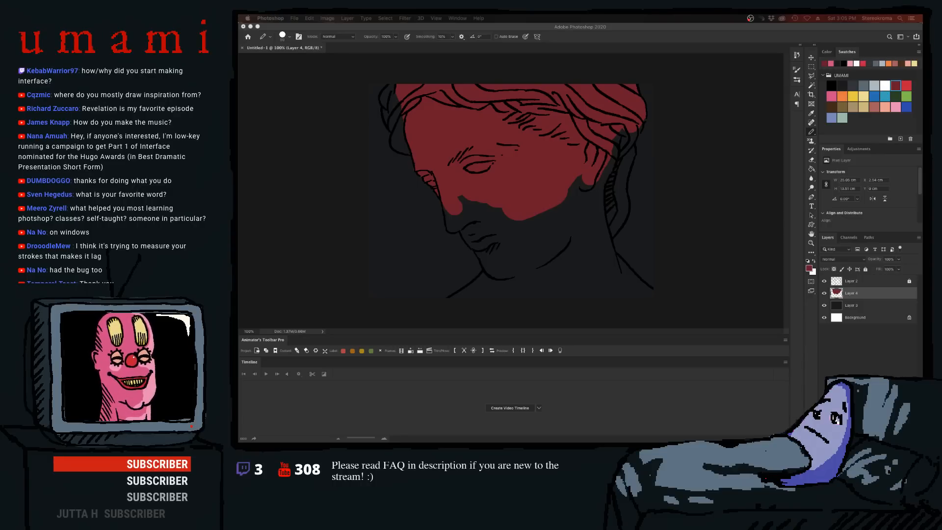
{"action": "left_click_drag", "start_coordinate": [503, 128], "coordinate": [239, 125]}
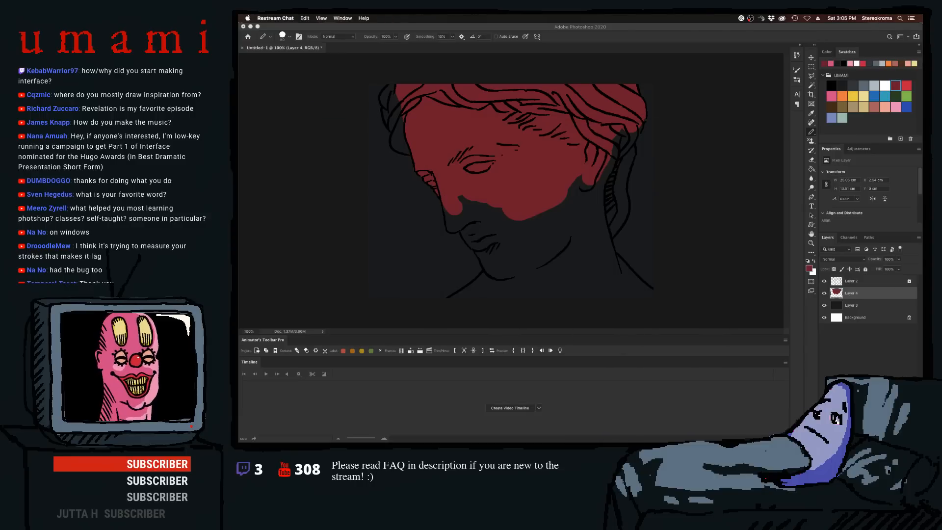
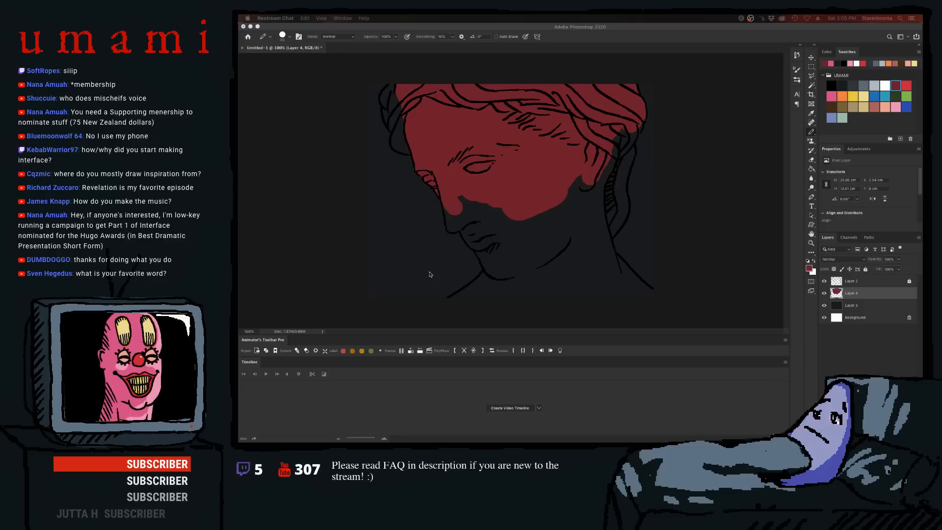
{"action": "left_click", "coordinate": [456, 241]}
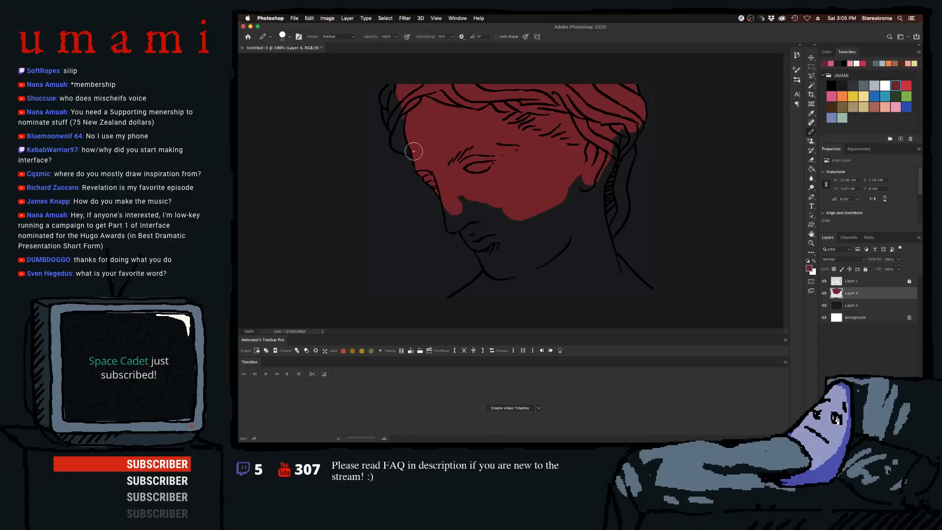
- Fill the nose, mouth, cheek, jaw and the lock of hair behind the neck with dark red, varying the brush size
{"action": "key", "text": "["}
{"action": "mouse_move", "coordinate": [462, 193]}
{"action": "left_mouse_down"}
{"action": "mouse_move", "coordinate": [505, 188]}
{"action": "mouse_move", "coordinate": [479, 204]}
{"action": "mouse_move", "coordinate": [455, 199]}
{"action": "mouse_move", "coordinate": [434, 152]}
{"action": "mouse_move", "coordinate": [469, 189]}
{"action": "mouse_move", "coordinate": [446, 200]}
{"action": "mouse_move", "coordinate": [451, 228]}
{"action": "mouse_move", "coordinate": [468, 212]}
{"action": "mouse_move", "coordinate": [497, 214]}
{"action": "left_mouse_up"}
{"action": "key", "text": "["}
{"action": "key", "text": "["}
{"action": "key", "text": "["}
{"action": "key", "text": "]"}
{"action": "key", "text": "]"}
{"action": "key", "text": "]"}
{"action": "key", "text": "]"}
{"action": "key", "text": "]"}
{"action": "mouse_move", "coordinate": [562, 188]}
{"action": "left_mouse_down"}
{"action": "mouse_move", "coordinate": [578, 183]}
{"action": "mouse_move", "coordinate": [582, 196]}
{"action": "left_mouse_up"}
{"action": "key", "text": "]"}
{"action": "mouse_move", "coordinate": [594, 144]}
{"action": "left_mouse_down"}
{"action": "mouse_move", "coordinate": [624, 143]}
{"action": "mouse_move", "coordinate": [622, 120]}
{"action": "mouse_move", "coordinate": [631, 126]}
{"action": "mouse_move", "coordinate": [617, 145]}
{"action": "mouse_move", "coordinate": [625, 155]}
{"action": "mouse_move", "coordinate": [617, 192]}
{"action": "mouse_move", "coordinate": [599, 192]}
{"action": "mouse_move", "coordinate": [613, 211]}
{"action": "mouse_move", "coordinate": [617, 199]}
{"action": "mouse_move", "coordinate": [615, 216]}
{"action": "mouse_move", "coordinate": [620, 202]}
{"action": "mouse_move", "coordinate": [602, 234]}
{"action": "mouse_move", "coordinate": [579, 231]}
{"action": "mouse_move", "coordinate": [544, 260]}
{"action": "mouse_move", "coordinate": [531, 256]}
{"action": "mouse_move", "coordinate": [507, 193]}
{"action": "left_mouse_up"}
{"action": "mouse_move", "coordinate": [488, 205]}
{"action": "left_mouse_down"}
{"action": "mouse_move", "coordinate": [469, 230]}
{"action": "mouse_move", "coordinate": [499, 272]}
{"action": "mouse_move", "coordinate": [497, 261]}
{"action": "mouse_move", "coordinate": [505, 302]}
{"action": "left_mouse_up"}
- Enlarge the brush and paint the front of the neck dark red down to the canvas's lower edge
{"action": "key", "text": "bracketright"}
{"action": "key", "text": "bracketright"}
{"action": "key", "text": "bracketright"}
{"action": "key", "text": "bracketright"}
{"action": "key", "text": "bracketright"}
{"action": "key", "text": "bracketright"}
{"action": "key", "text": "bracketright"}
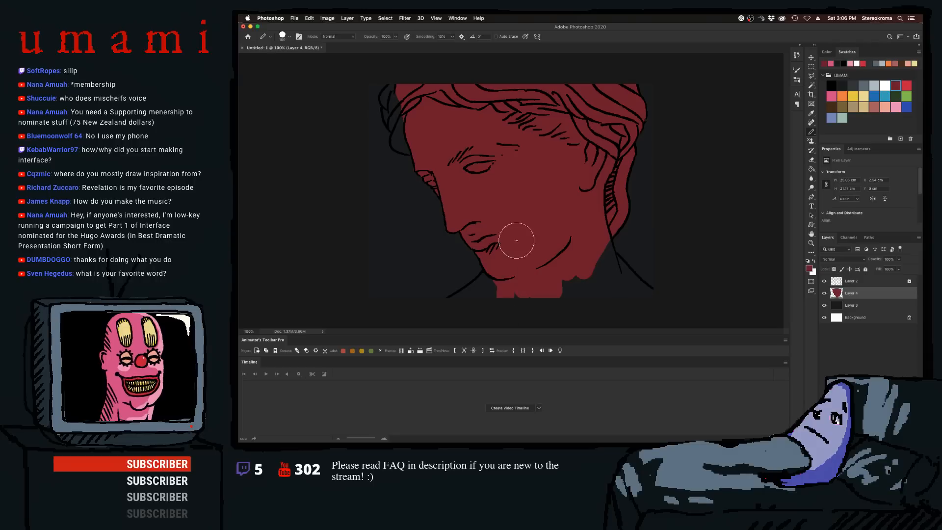
{"action": "mouse_move", "coordinate": [548, 274]}
{"action": "left_mouse_down"}
{"action": "mouse_move", "coordinate": [525, 301]}
{"action": "mouse_move", "coordinate": [524, 288]}
{"action": "mouse_move", "coordinate": [508, 286]}
{"action": "mouse_move", "coordinate": [463, 319]}
{"action": "left_mouse_up"}
- Adjust the brush size and fill the back of the neck and the shoulder with dark red
{"action": "key", "text": "bracketleft"}
{"action": "key", "text": "bracketleft"}
{"action": "key", "text": "bracketleft"}
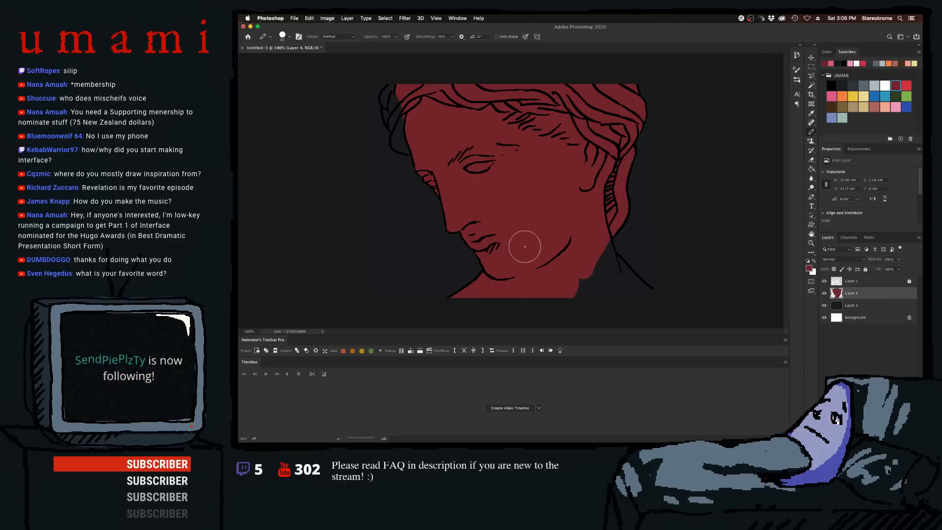
{"action": "key", "text": "bracketright"}
{"action": "key", "text": "bracketright"}
{"action": "key", "text": "bracketright"}
{"action": "key", "text": "bracketright"}
{"action": "mouse_move", "coordinate": [542, 260]}
{"action": "left_mouse_down"}
{"action": "mouse_move", "coordinate": [568, 289]}
{"action": "mouse_move", "coordinate": [578, 288]}
{"action": "mouse_move", "coordinate": [579, 248]}
{"action": "mouse_move", "coordinate": [589, 284]}
{"action": "mouse_move", "coordinate": [587, 270]}
{"action": "mouse_move", "coordinate": [592, 286]}
{"action": "mouse_move", "coordinate": [591, 272]}
{"action": "mouse_move", "coordinate": [602, 294]}
{"action": "mouse_move", "coordinate": [596, 278]}
{"action": "mouse_move", "coordinate": [641, 322]}
{"action": "mouse_move", "coordinate": [638, 265]}
{"action": "left_mouse_up"}
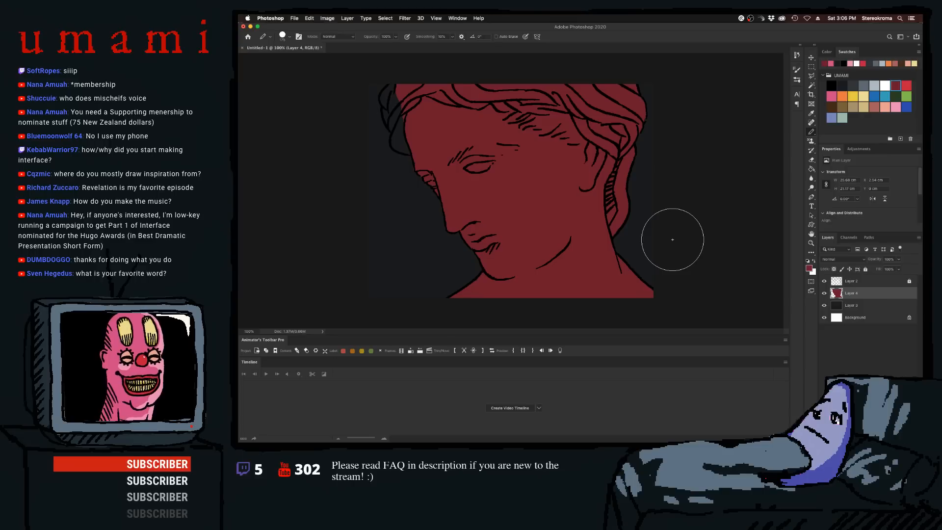
- Reduce the brush size and fill the hair in front of the forehead with dark red
{"action": "key", "text": "["}
{"action": "key", "text": "["}
{"action": "key", "text": "["}
{"action": "key", "text": "["}
{"action": "key", "text": "["}
{"action": "key", "text": "["}
{"action": "key", "text": "["}
{"action": "key", "text": "["}
{"action": "key", "text": "["}
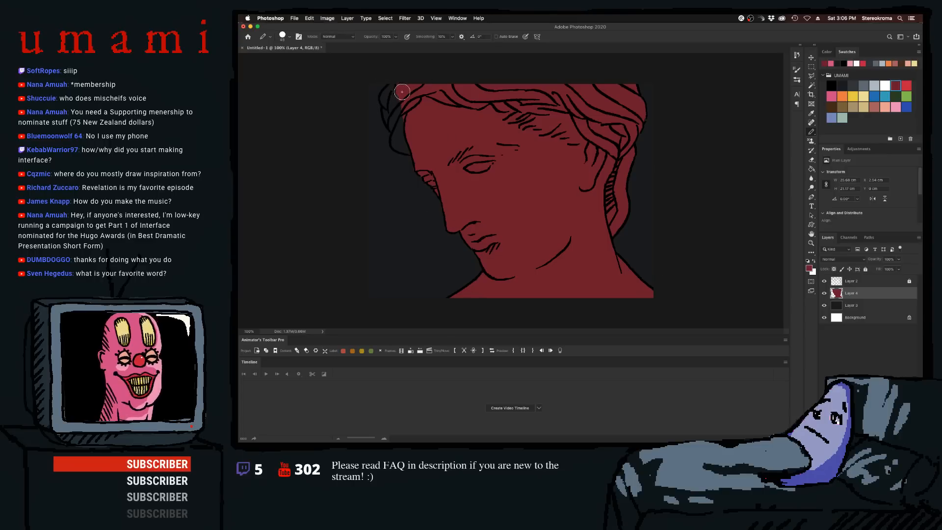
{"action": "mouse_move", "coordinate": [402, 92]}
{"action": "left_mouse_down"}
{"action": "mouse_move", "coordinate": [399, 128]}
{"action": "mouse_move", "coordinate": [400, 108]}
{"action": "mouse_move", "coordinate": [402, 117]}
{"action": "mouse_move", "coordinate": [411, 145]}
{"action": "left_mouse_up"}
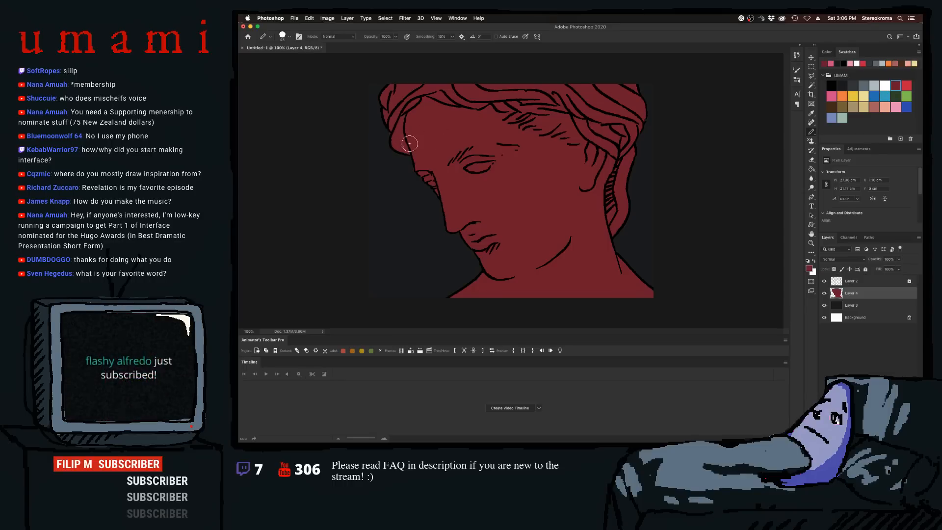
- Pick the light pink swatch, shrink the brush and paint a rim highlight along the upper back edge of the hair
{"action": "left_click", "coordinate": [896, 106]}
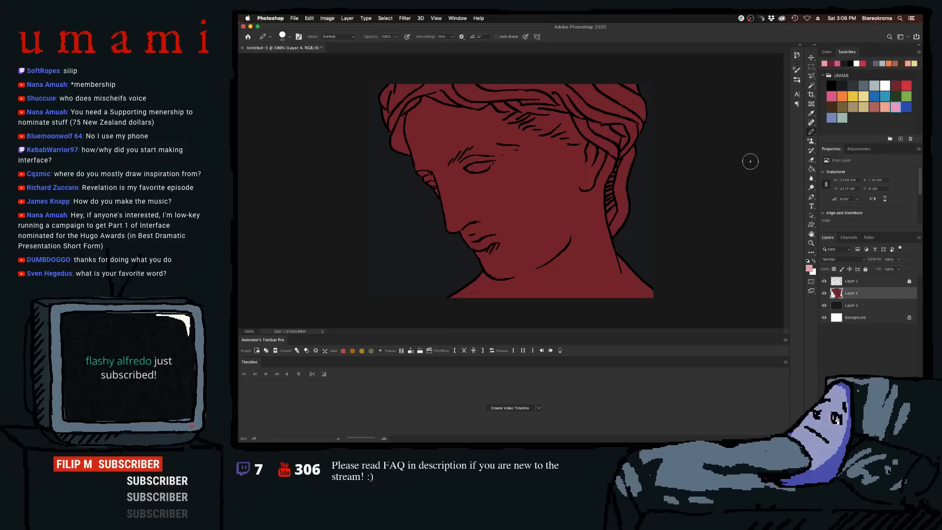
{"action": "key", "text": "bracketleft"}
{"action": "key", "text": "bracketleft"}
{"action": "key", "text": "bracketleft"}
{"action": "key", "text": "bracketleft"}
{"action": "key", "text": "bracketleft"}
{"action": "key", "text": "bracketleft"}
{"action": "key", "text": "bracketleft"}
{"action": "mouse_move", "coordinate": [636, 94]}
{"action": "left_mouse_down"}
{"action": "mouse_move", "coordinate": [634, 87]}
{"action": "mouse_move", "coordinate": [644, 118]}
{"action": "mouse_move", "coordinate": [632, 143]}
{"action": "left_mouse_up"}
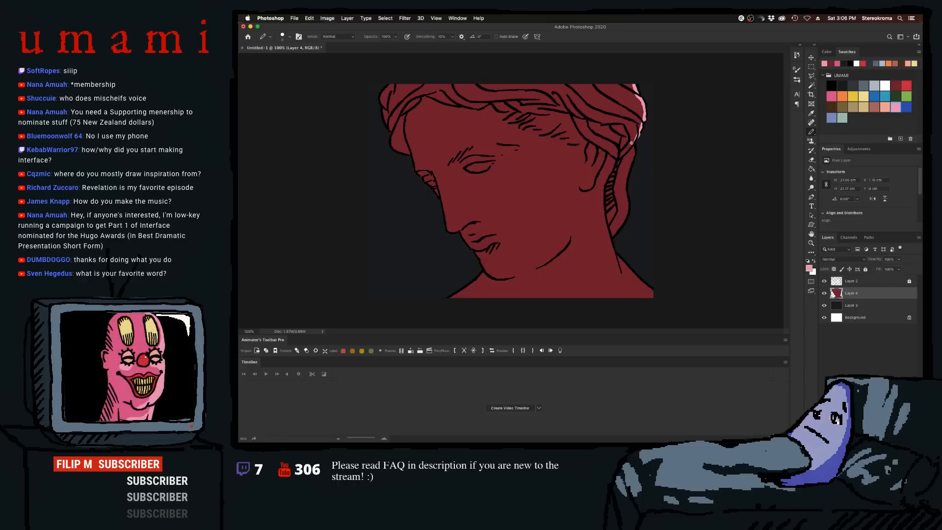
{"action": "key", "text": "super+z"}
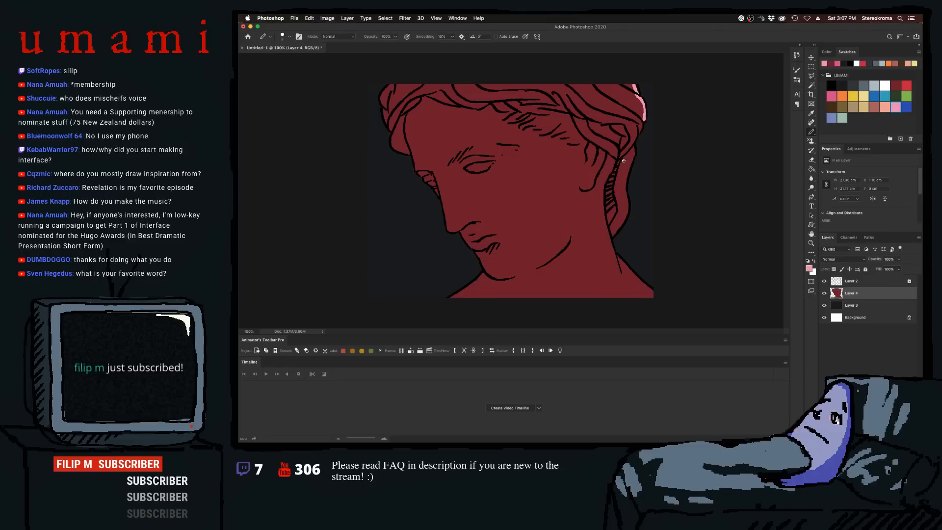
- Retry the lower part of the pink rim highlight and extend it down the hanging lock, back of the neck and shoulder
{"action": "mouse_move", "coordinate": [644, 116]}
{"action": "left_mouse_down"}
{"action": "mouse_move", "coordinate": [633, 142]}
{"action": "mouse_move", "coordinate": [632, 119]}
{"action": "mouse_move", "coordinate": [644, 115]}
{"action": "mouse_move", "coordinate": [622, 144]}
{"action": "mouse_move", "coordinate": [641, 121]}
{"action": "mouse_move", "coordinate": [626, 177]}
{"action": "left_mouse_up"}
{"action": "key", "text": "super+z"}
{"action": "key", "text": "super+z"}
{"action": "key", "text": "super+z"}
{"action": "key", "text": "super+z"}
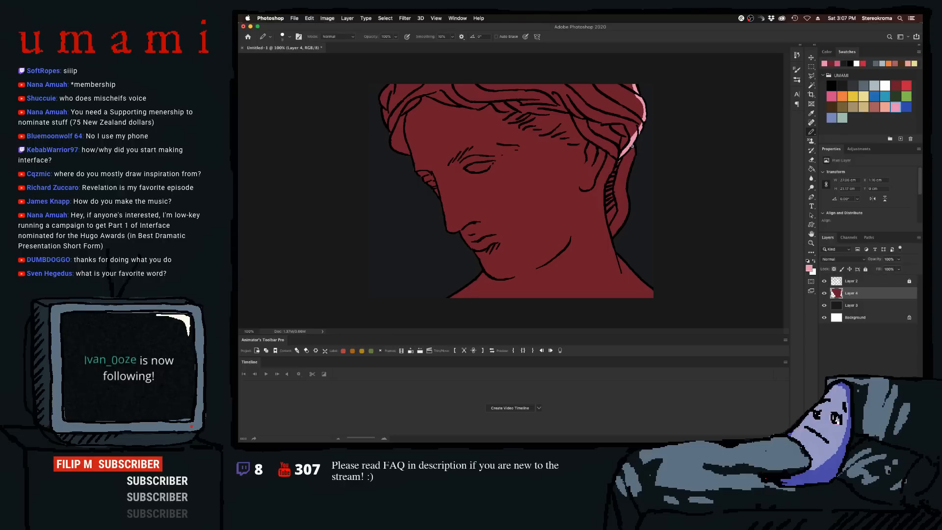
{"action": "mouse_move", "coordinate": [634, 144]}
{"action": "left_mouse_down"}
{"action": "mouse_move", "coordinate": [627, 217]}
{"action": "mouse_move", "coordinate": [625, 208]}
{"action": "mouse_move", "coordinate": [613, 235]}
{"action": "left_mouse_up"}
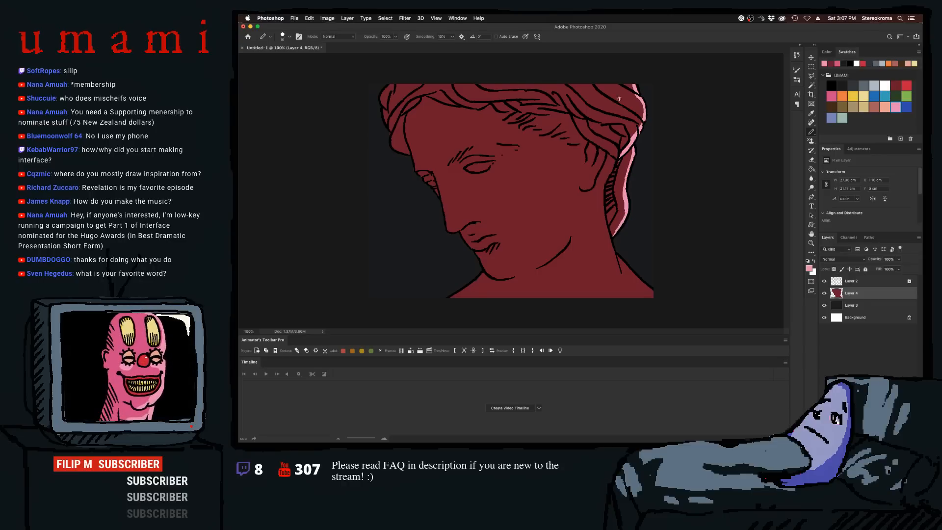
{"action": "left_click_drag", "start_coordinate": [610, 239], "coordinate": [653, 295]}
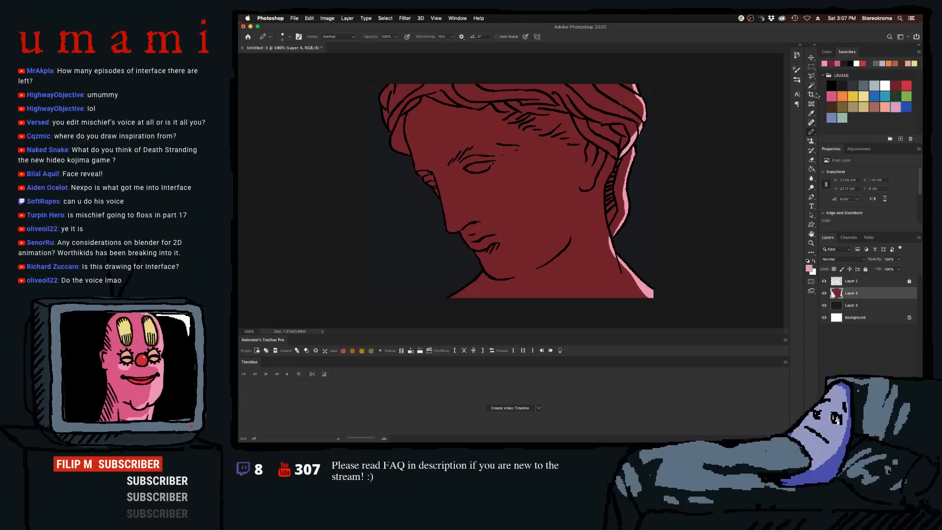
- Enlarge the brush and paint a tall light pink highlight patch on the cheek in front of the ear
{"action": "key", "text": "]"}
{"action": "key", "text": "]"}
{"action": "key", "text": "]"}
{"action": "key", "text": "]"}
{"action": "key", "text": "]"}
{"action": "key", "text": "]"}
{"action": "key", "text": "]"}
{"action": "key", "text": "]"}
{"action": "key", "text": "]"}
{"action": "key", "text": "]"}
{"action": "key", "text": "]"}
{"action": "key", "text": "]"}
{"action": "key", "text": "]"}
{"action": "key", "text": "]"}
{"action": "mouse_move", "coordinate": [536, 216]}
{"action": "left_mouse_down"}
{"action": "mouse_move", "coordinate": [567, 162]}
{"action": "mouse_move", "coordinate": [555, 204]}
{"action": "mouse_move", "coordinate": [551, 162]}
{"action": "mouse_move", "coordinate": [559, 191]}
{"action": "mouse_move", "coordinate": [545, 216]}
{"action": "left_mouse_up"}
{"action": "key", "text": "["}
{"action": "key", "text": "["}
{"action": "key", "text": "]"}
{"action": "key", "text": "]"}
{"action": "key", "text": "]"}
{"action": "key", "text": "]"}
{"action": "key", "text": "]"}
{"action": "key", "text": "]"}
{"action": "key", "text": "]"}
{"action": "key", "text": "]"}
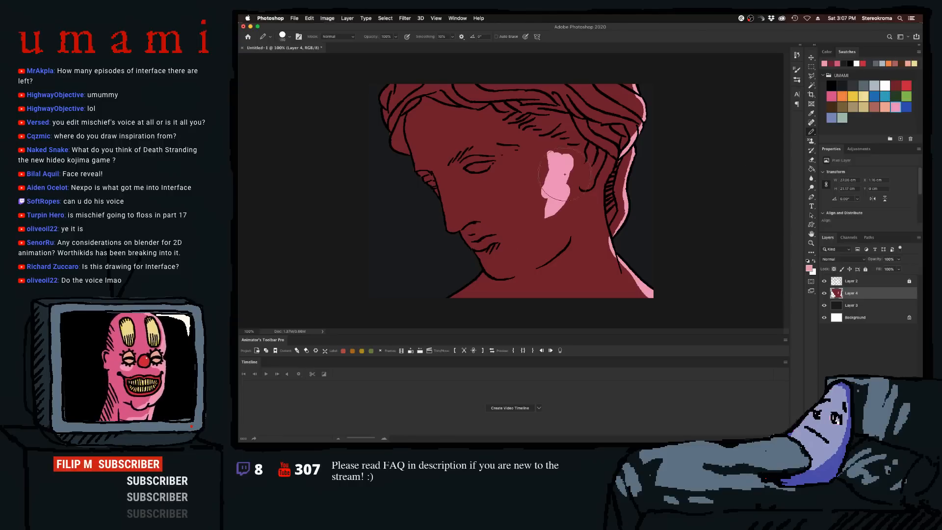
{"action": "left_click_drag", "start_coordinate": [564, 170], "coordinate": [552, 207]}
{"action": "key", "text": "super+z"}
- Pick the hot pink swatch, shrink the brush and paint over the front part of the light pink cheek highlight
{"action": "key", "text": "["}
{"action": "key", "text": "["}
{"action": "key", "text": "["}
{"action": "key", "text": "["}
{"action": "key", "text": "["}
{"action": "left_click", "coordinate": [830, 97]}
{"action": "key", "text": "["}
{"action": "key", "text": "["}
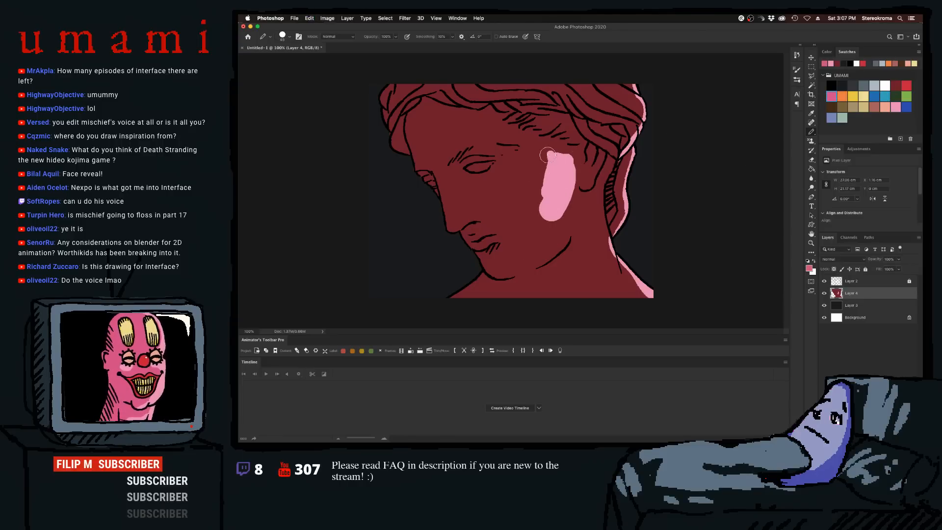
{"action": "mouse_move", "coordinate": [548, 152]}
{"action": "left_mouse_down"}
{"action": "mouse_move", "coordinate": [542, 211]}
{"action": "mouse_move", "coordinate": [554, 164]}
{"action": "mouse_move", "coordinate": [547, 208]}
{"action": "mouse_move", "coordinate": [561, 177]}
{"action": "mouse_move", "coordinate": [558, 154]}
{"action": "mouse_move", "coordinate": [545, 217]}
{"action": "mouse_move", "coordinate": [569, 211]}
{"action": "left_mouse_up"}
- Shrink the brush further and paint hot pink on the curls by the ear and down the hanging lock
{"action": "key", "text": "["}
{"action": "key", "text": "["}
{"action": "key", "text": "["}
{"action": "key", "text": "["}
{"action": "mouse_move", "coordinate": [602, 150]}
{"action": "left_mouse_down"}
{"action": "mouse_move", "coordinate": [584, 191]}
{"action": "mouse_move", "coordinate": [602, 179]}
{"action": "left_mouse_up"}
{"action": "mouse_move", "coordinate": [632, 148]}
{"action": "left_mouse_down"}
{"action": "mouse_move", "coordinate": [613, 216]}
{"action": "mouse_move", "coordinate": [612, 183]}
{"action": "left_mouse_up"}
- Adjust the brush size and paint hot pink along the hair strands at the upper back of the head
{"action": "key", "text": "]"}
{"action": "key", "text": "]"}
{"action": "key", "text": "]"}
{"action": "key", "text": "]"}
{"action": "key", "text": "]"}
{"action": "key", "text": "]"}
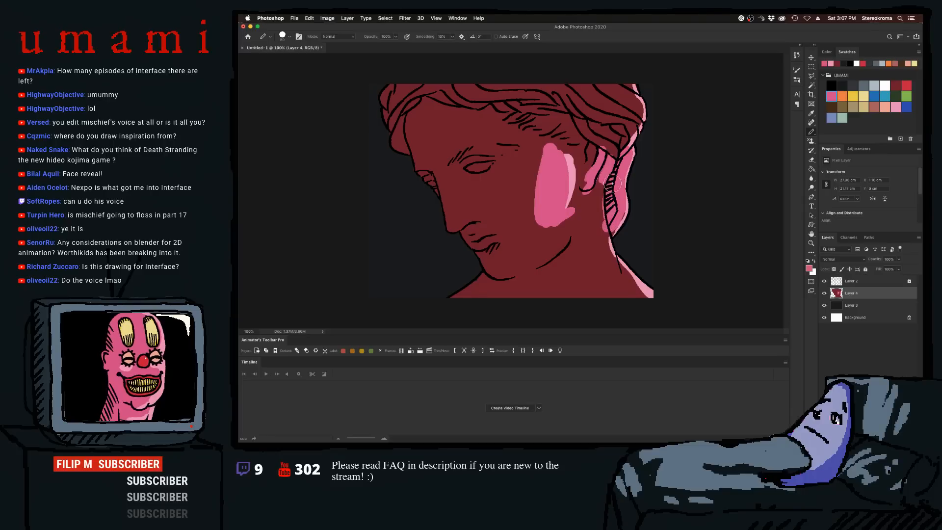
{"action": "key", "text": "super+z"}
{"action": "left_click_drag", "start_coordinate": [619, 85], "coordinate": [641, 112]}
{"action": "key", "text": "["}
{"action": "key", "text": "["}
{"action": "left_click_drag", "start_coordinate": [595, 90], "coordinate": [636, 117]}
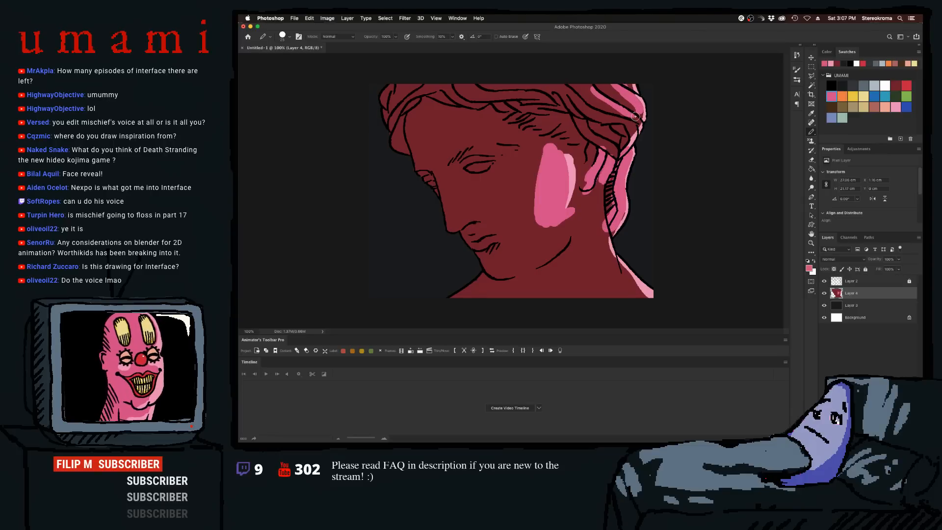
{"action": "mouse_move", "coordinate": [588, 84]}
{"action": "left_mouse_down"}
{"action": "mouse_move", "coordinate": [607, 96]}
{"action": "mouse_move", "coordinate": [627, 135]}
{"action": "mouse_move", "coordinate": [594, 105]}
{"action": "mouse_move", "coordinate": [633, 133]}
{"action": "mouse_move", "coordinate": [619, 153]}
{"action": "mouse_move", "coordinate": [624, 134]}
{"action": "mouse_move", "coordinate": [613, 143]}
{"action": "mouse_move", "coordinate": [617, 155]}
{"action": "mouse_move", "coordinate": [587, 120]}
{"action": "left_mouse_up"}
- Enlarge the brush and paint a hot pink band down the back of the neck onto the shoulder
{"action": "key", "text": "]"}
{"action": "key", "text": "]"}
{"action": "key", "text": "]"}
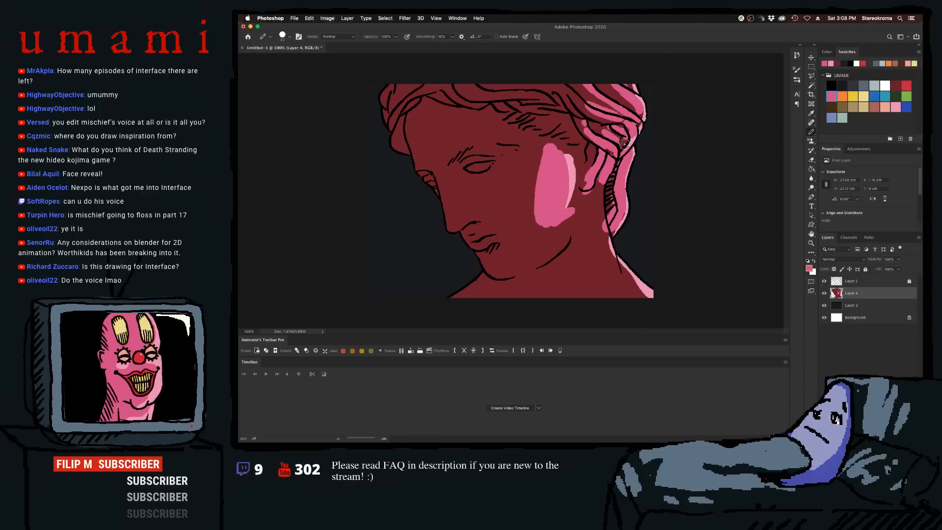
{"action": "mouse_move", "coordinate": [611, 182]}
{"action": "left_mouse_down"}
{"action": "mouse_move", "coordinate": [596, 234]}
{"action": "mouse_move", "coordinate": [600, 203]}
{"action": "mouse_move", "coordinate": [609, 260]}
{"action": "mouse_move", "coordinate": [644, 294]}
{"action": "mouse_move", "coordinate": [627, 278]}
{"action": "left_mouse_up"}
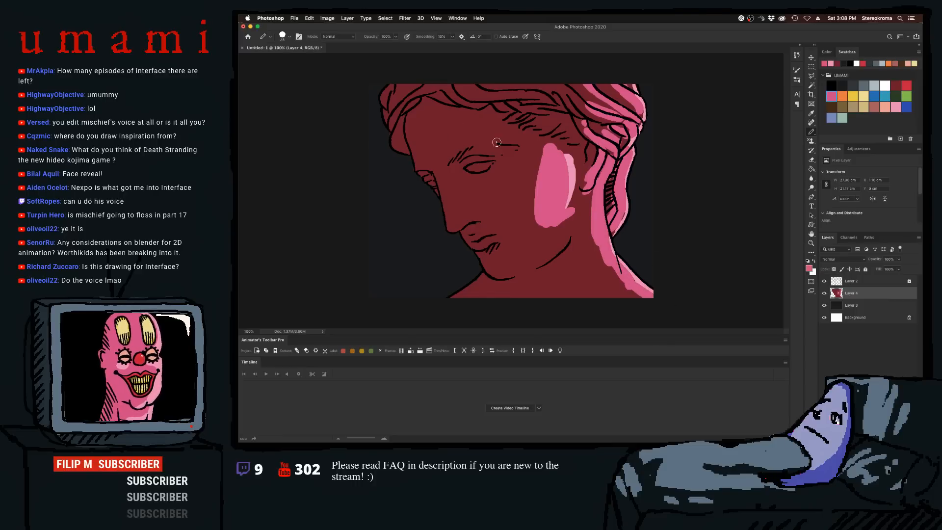
- Paint a small hot pink highlight at the temple beside the near eye, then shrink the brush and colour the far eye area
{"action": "mouse_move", "coordinate": [513, 153]}
{"action": "left_mouse_down"}
{"action": "mouse_move", "coordinate": [533, 145]}
{"action": "mouse_move", "coordinate": [526, 148]}
{"action": "left_mouse_up"}
{"action": "key", "text": "bracketleft"}
{"action": "key", "text": "bracketleft"}
{"action": "key", "text": "bracketleft"}
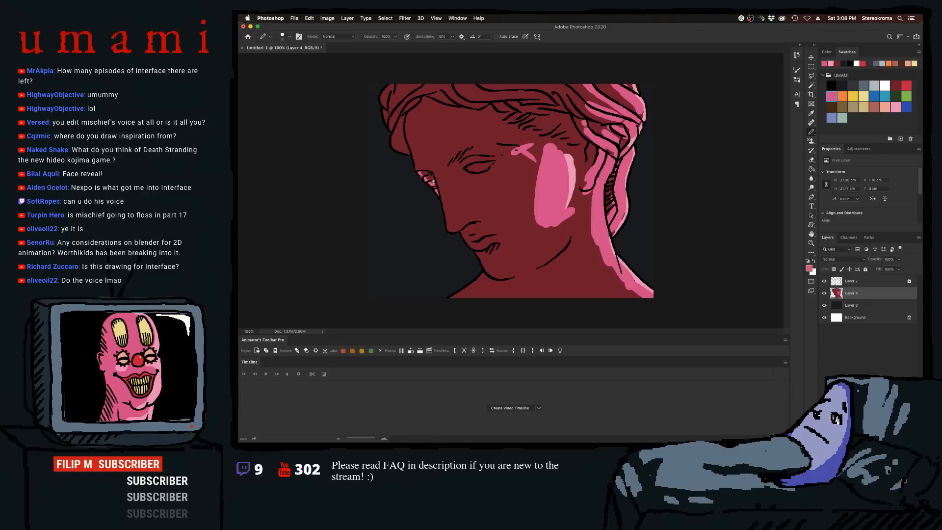
- Enlarge the brush and paint a hot pink rim from the far brow up the edge of the forehead
{"action": "key", "text": "bracketright"}
{"action": "key", "text": "bracketright"}
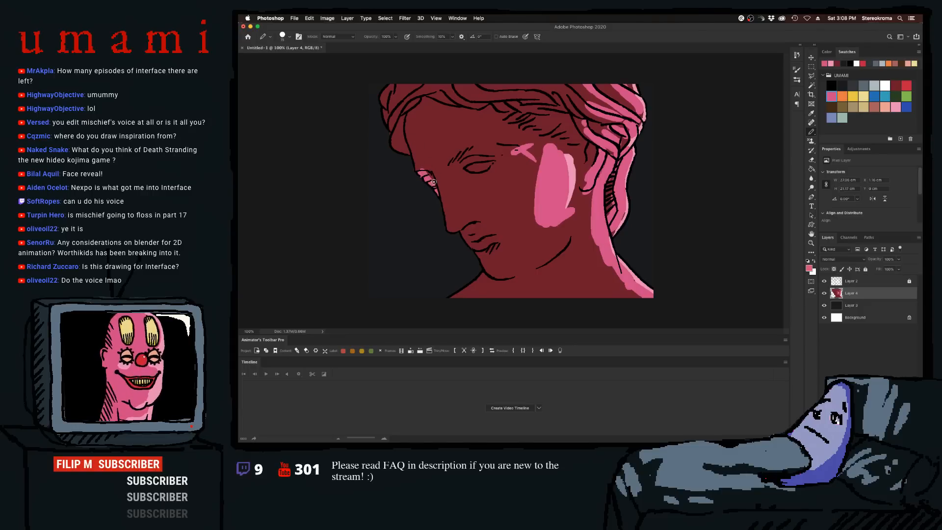
{"action": "key", "text": "bracketright"}
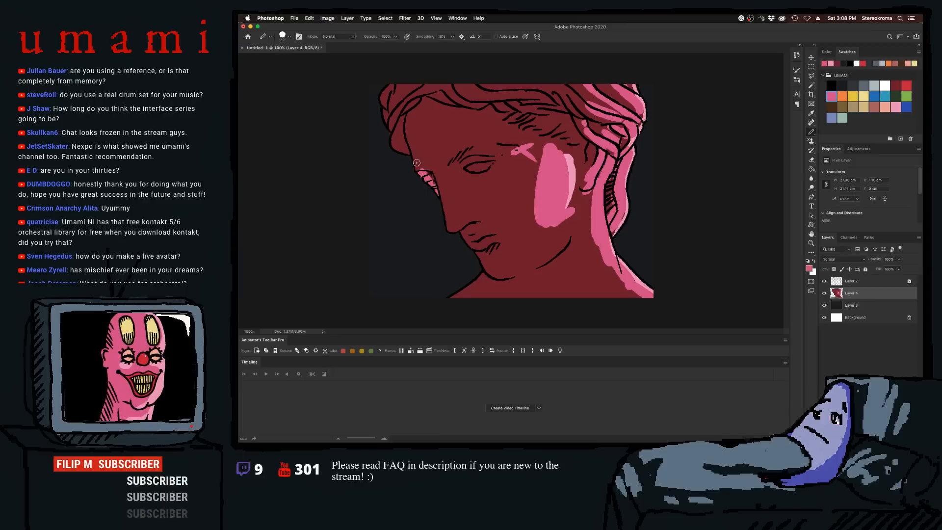
{"action": "mouse_move", "coordinate": [419, 169]}
{"action": "left_mouse_down"}
{"action": "mouse_move", "coordinate": [407, 124]}
{"action": "mouse_move", "coordinate": [419, 161]}
{"action": "left_mouse_up"}
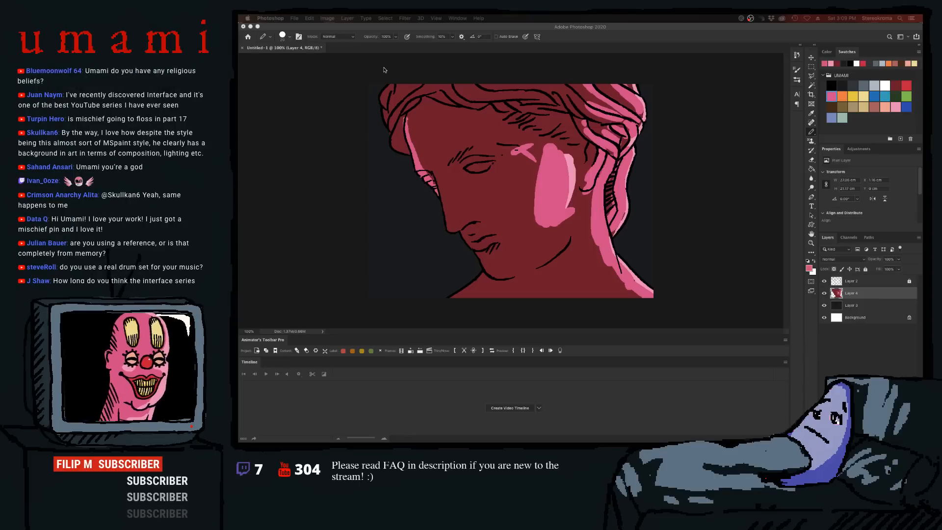
- Shrink the brush and paint a hot pink rim down the profile edge of the nose
{"action": "left_click", "coordinate": [435, 206]}
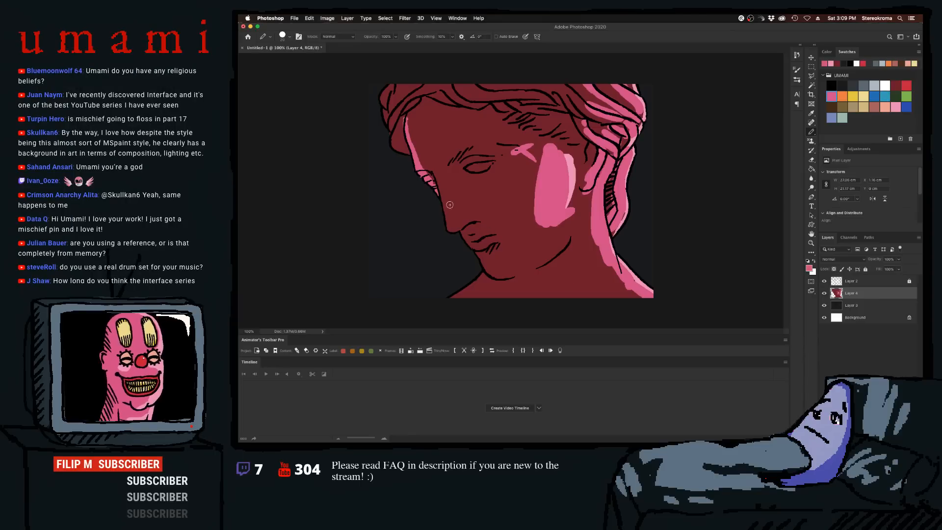
{"action": "key", "text": "bracketleft"}
{"action": "key", "text": "bracketleft"}
{"action": "key", "text": "bracketleft"}
{"action": "left_click_drag", "start_coordinate": [440, 196], "coordinate": [448, 227]}
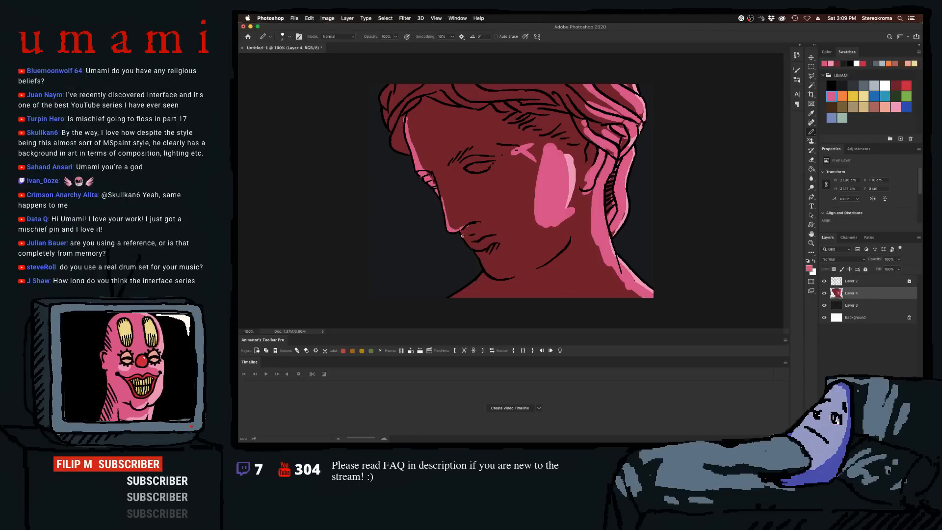
{"action": "left_click_drag", "start_coordinate": [462, 235], "coordinate": [471, 238]}
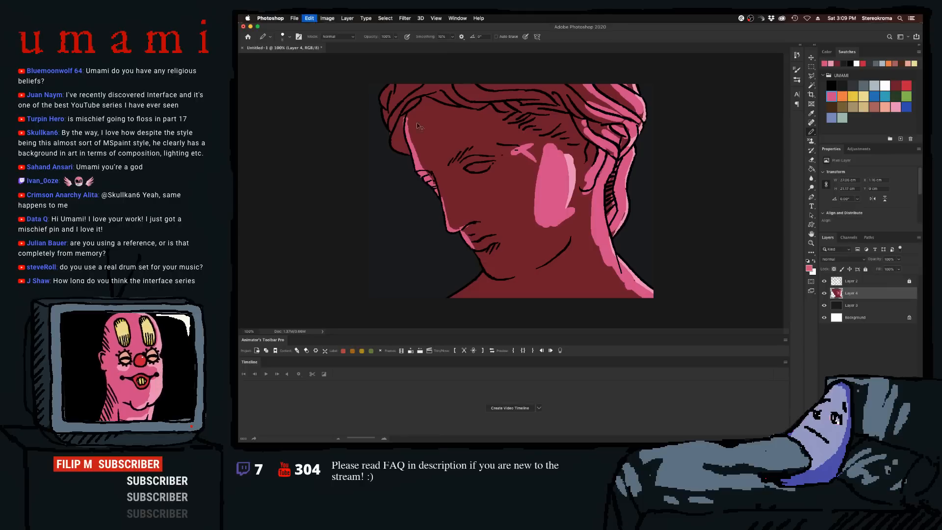
- Enlarge the brush and paint a small hot pink highlight on the side of the nostril
{"action": "key", "text": "bracketright"}
{"action": "key", "text": "bracketright"}
{"action": "key", "text": "bracketright"}
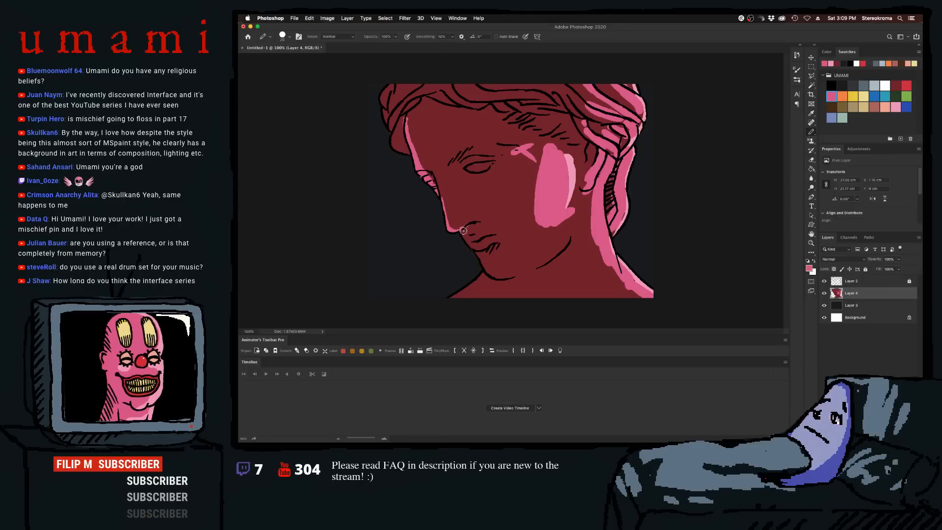
{"action": "left_click_drag", "start_coordinate": [463, 230], "coordinate": [470, 233]}
- Shrink the brush and paint a hot pink rim along the front edge of the lips and chin
{"action": "key", "text": "bracketleft"}
{"action": "key", "text": "bracketleft"}
{"action": "key", "text": "bracketleft"}
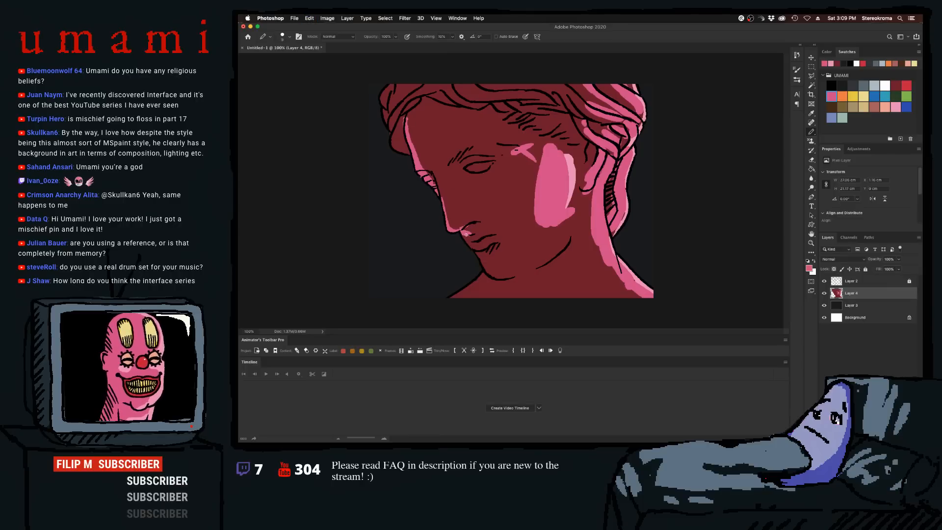
{"action": "mouse_move", "coordinate": [468, 227]}
{"action": "left_mouse_down"}
{"action": "mouse_move", "coordinate": [473, 252]}
{"action": "mouse_move", "coordinate": [496, 274]}
{"action": "left_mouse_up"}
{"action": "key", "text": "super+z"}
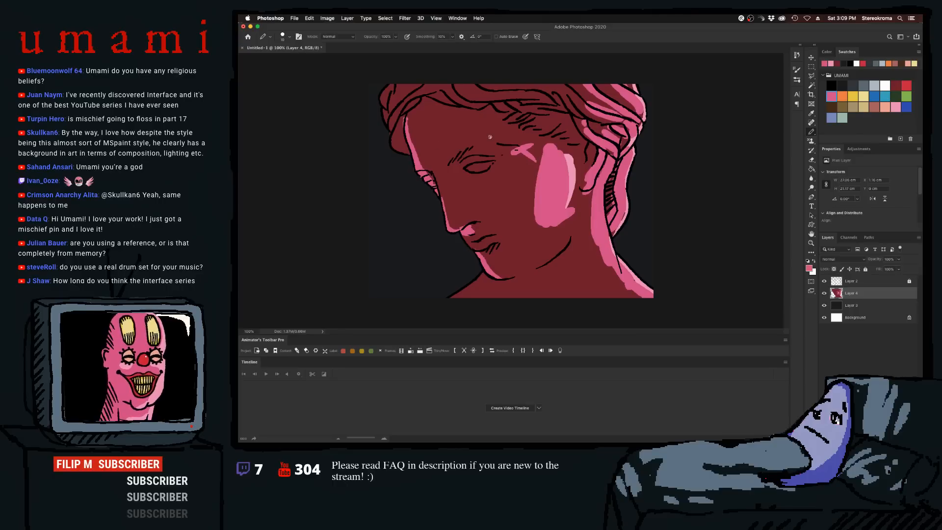
- Adjust the brush size and paint hot pink along the outer edge of the hair in front of the forehead
{"action": "key", "text": "bracketright"}
{"action": "mouse_move", "coordinate": [409, 114]}
{"action": "left_mouse_down"}
{"action": "mouse_move", "coordinate": [407, 127]}
{"action": "mouse_move", "coordinate": [390, 129]}
{"action": "mouse_move", "coordinate": [403, 150]}
{"action": "left_mouse_up"}
{"action": "key", "text": "bracketleft"}
{"action": "key", "text": "bracketleft"}
{"action": "key", "text": "bracketleft"}
{"action": "key", "text": "bracketleft"}
{"action": "mouse_move", "coordinate": [384, 109]}
{"action": "left_mouse_down"}
{"action": "mouse_move", "coordinate": [387, 123]}
{"action": "mouse_move", "coordinate": [381, 97]}
{"action": "mouse_move", "coordinate": [382, 106]}
{"action": "left_mouse_up"}
{"action": "key", "text": "super+z"}
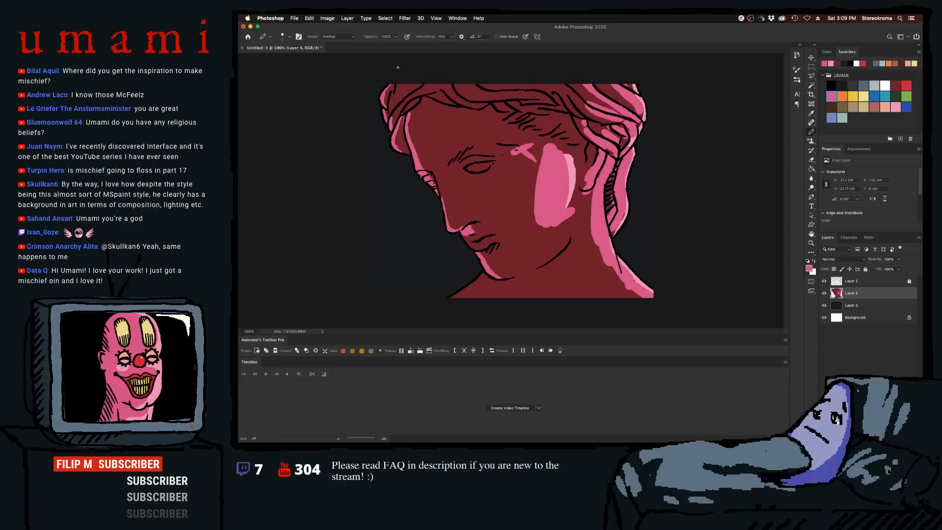
- Enlarge the brush and paint a small hot pink patch on the cheek beneath the near eye
{"action": "key", "text": "bracketright"}
{"action": "key", "text": "bracketright"}
{"action": "key", "text": "bracketright"}
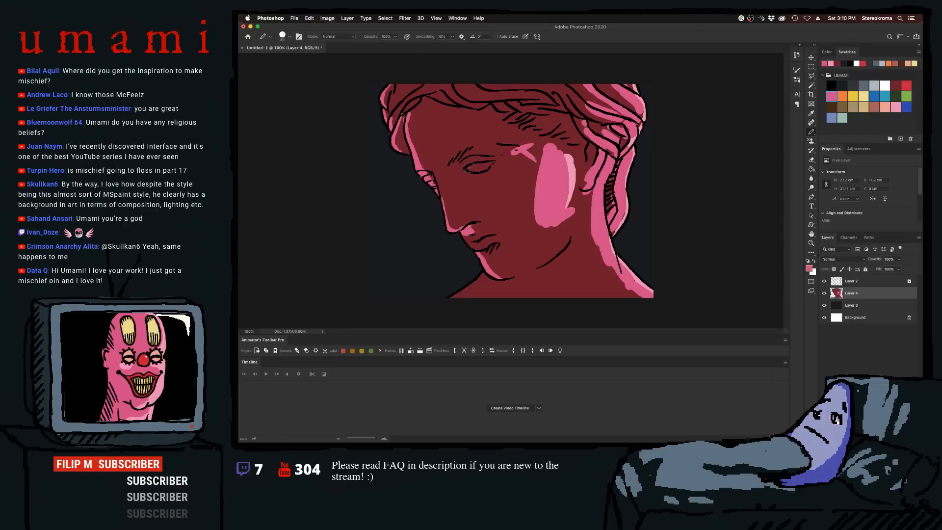
{"action": "key", "text": "bracketleft"}
{"action": "key", "text": "bracketright"}
{"action": "key", "text": "bracketright"}
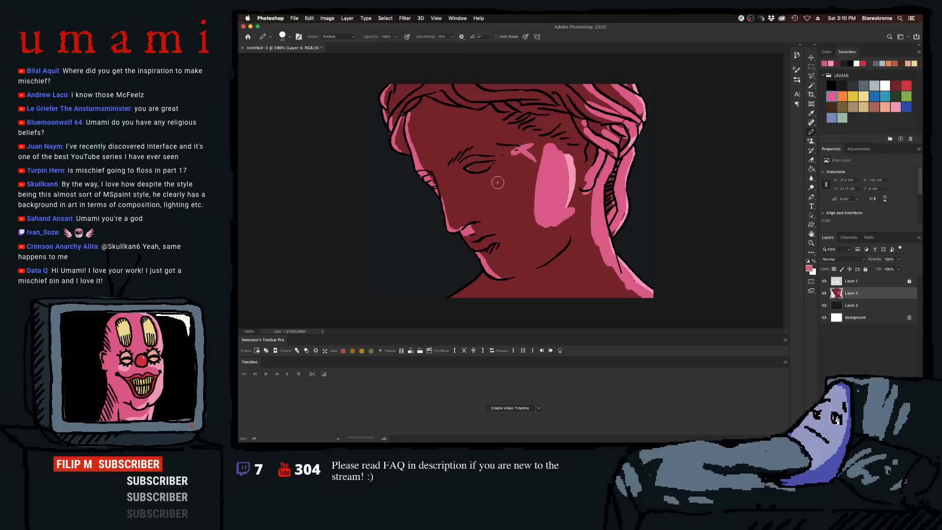
{"action": "left_click_drag", "start_coordinate": [493, 184], "coordinate": [505, 194]}
- Adjust the brush to a larger size and widen the hot pink cheek patch forward towards the nose
{"action": "key", "text": "bracketleft"}
{"action": "key", "text": "bracketleft"}
{"action": "key", "text": "bracketleft"}
{"action": "key", "text": "bracketright"}
{"action": "key", "text": "bracketright"}
{"action": "key", "text": "bracketright"}
{"action": "key", "text": "bracketright"}
{"action": "key", "text": "bracketleft"}
{"action": "key", "text": "bracketleft"}
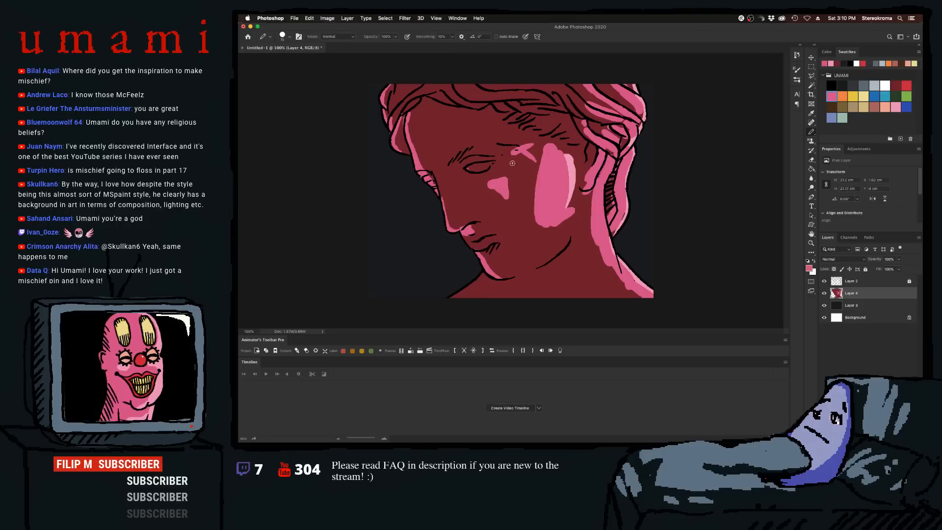
{"action": "key", "text": "bracketright"}
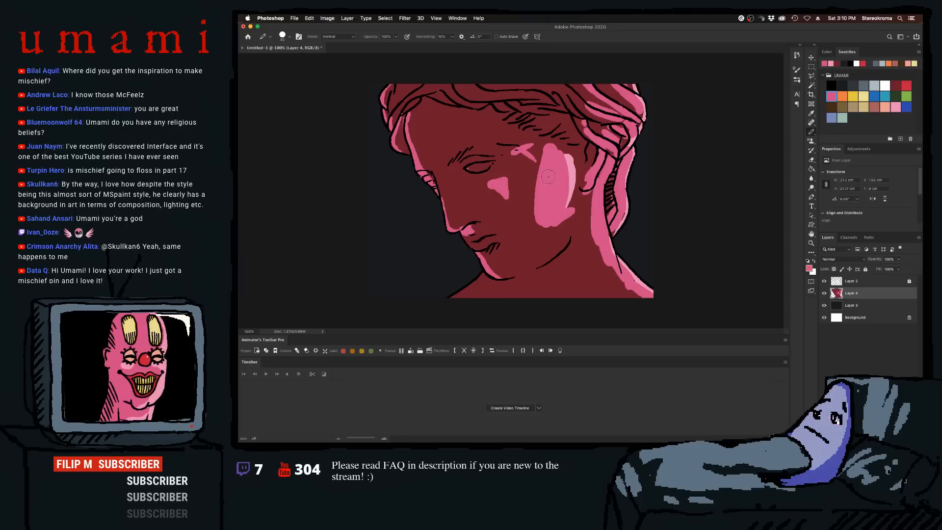
{"action": "key", "text": "bracketright"}
{"action": "key", "text": "bracketright"}
{"action": "key", "text": "bracketright"}
{"action": "key", "text": "bracketright"}
{"action": "key", "text": "bracketright"}
{"action": "key", "text": "bracketright"}
{"action": "left_click_drag", "start_coordinate": [532, 184], "coordinate": [527, 196]}
- Shrink the brush and widen the hot pink band down the side of the neck to the shoulder
{"action": "key", "text": "bracketleft"}
{"action": "key", "text": "bracketleft"}
{"action": "key", "text": "bracketleft"}
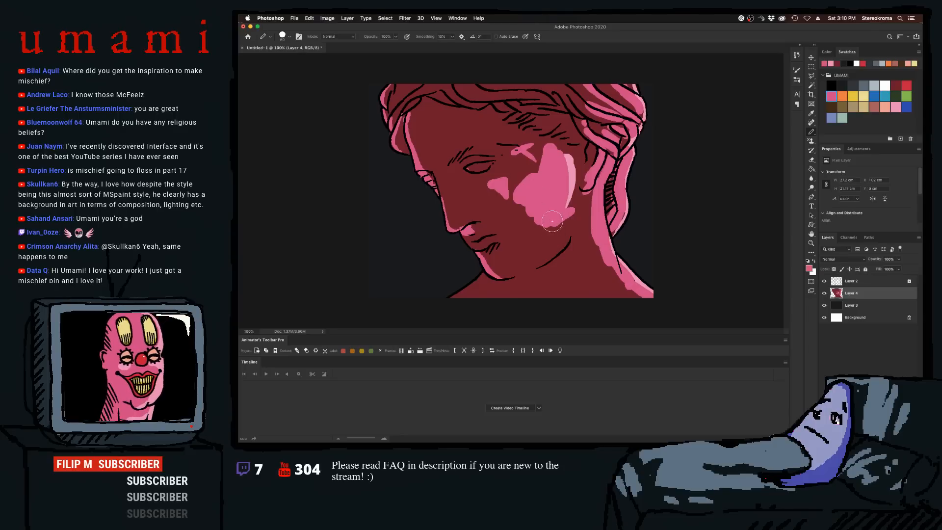
{"action": "mouse_move", "coordinate": [587, 191]}
{"action": "left_mouse_down"}
{"action": "mouse_move", "coordinate": [606, 278]}
{"action": "mouse_move", "coordinate": [593, 249]}
{"action": "mouse_move", "coordinate": [636, 299]}
{"action": "left_mouse_up"}
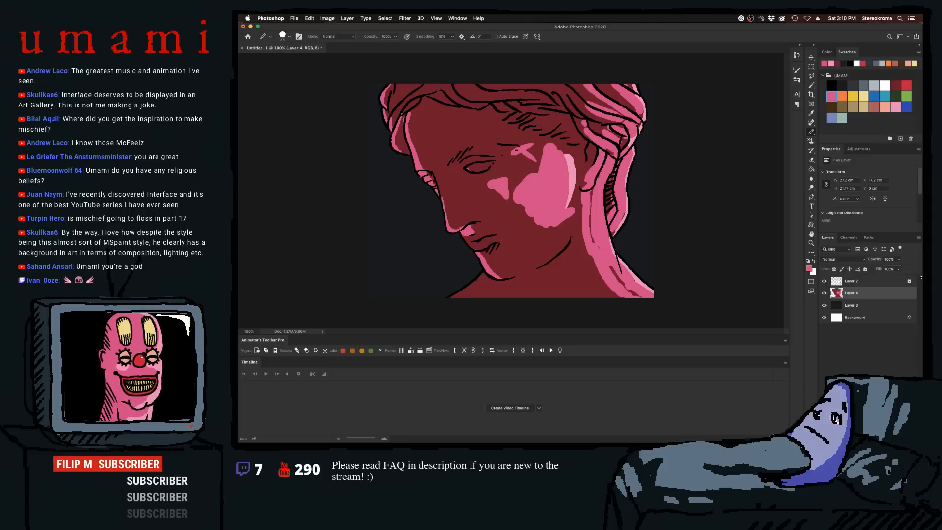
- Pick the dark red swatch and reduce the brush to a fine size
{"action": "key", "text": "bracketleft"}
{"action": "key", "text": "bracketleft"}
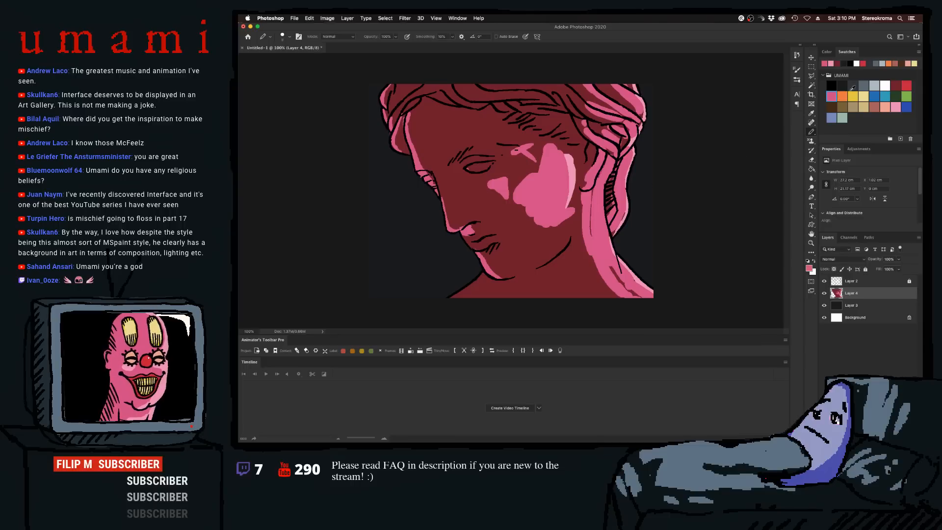
{"action": "left_click", "coordinate": [897, 85]}
{"action": "key", "text": "bracketleft"}
{"action": "key", "text": "bracketleft"}
{"action": "key", "text": "bracketleft"}
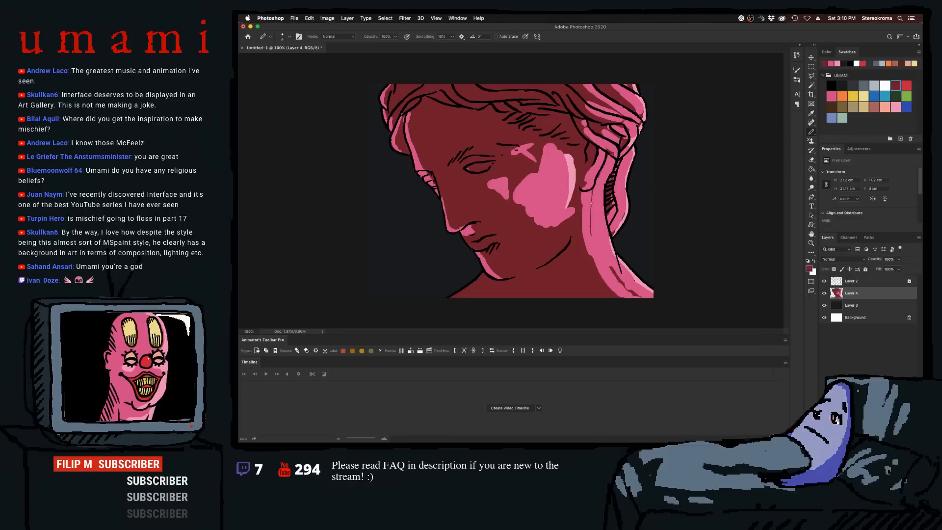
- Try several times to paint a thin dark red line down the pink side of the neck
{"action": "left_click_drag", "start_coordinate": [594, 193], "coordinate": [591, 227]}
{"action": "key", "text": "super+z"}
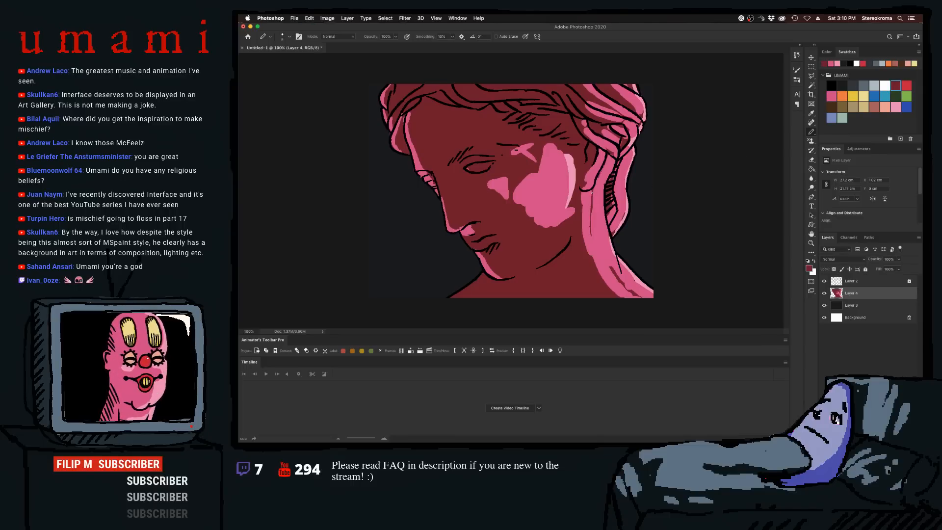
{"action": "left_click_drag", "start_coordinate": [593, 193], "coordinate": [592, 228]}
{"action": "key", "text": "super+z"}
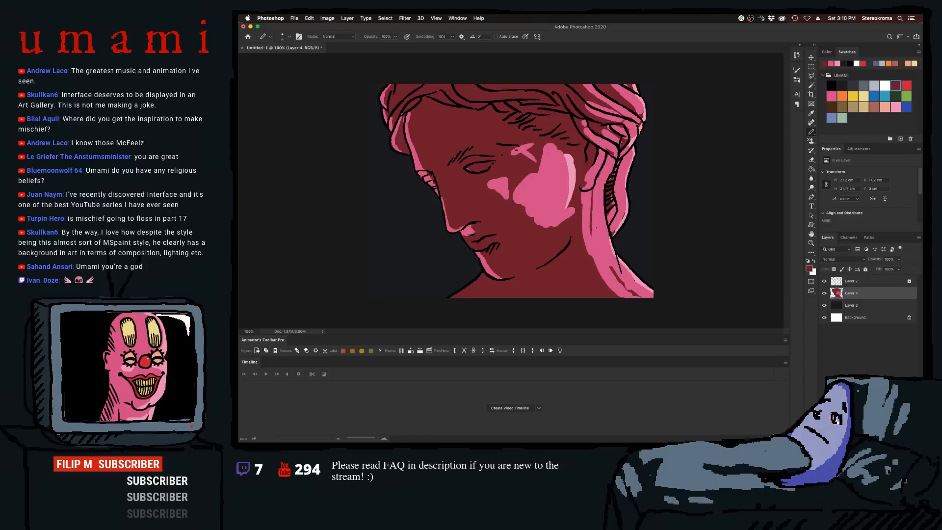
{"action": "left_click_drag", "start_coordinate": [606, 165], "coordinate": [600, 222]}
{"action": "key", "text": "super+z"}
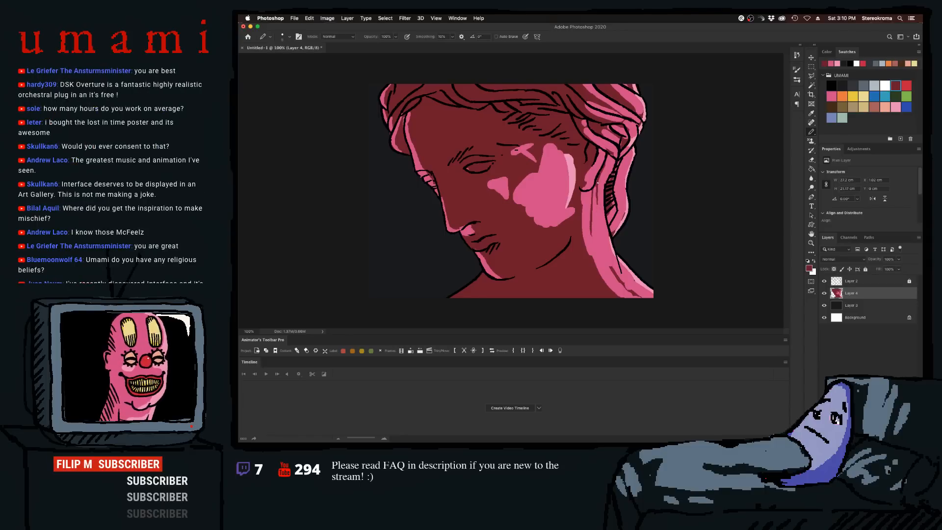
{"action": "left_click_drag", "start_coordinate": [598, 188], "coordinate": [595, 231]}
{"action": "key", "text": "super+z"}
{"action": "left_click_drag", "start_coordinate": [598, 187], "coordinate": [594, 227]}
{"action": "key", "text": "super+z"}
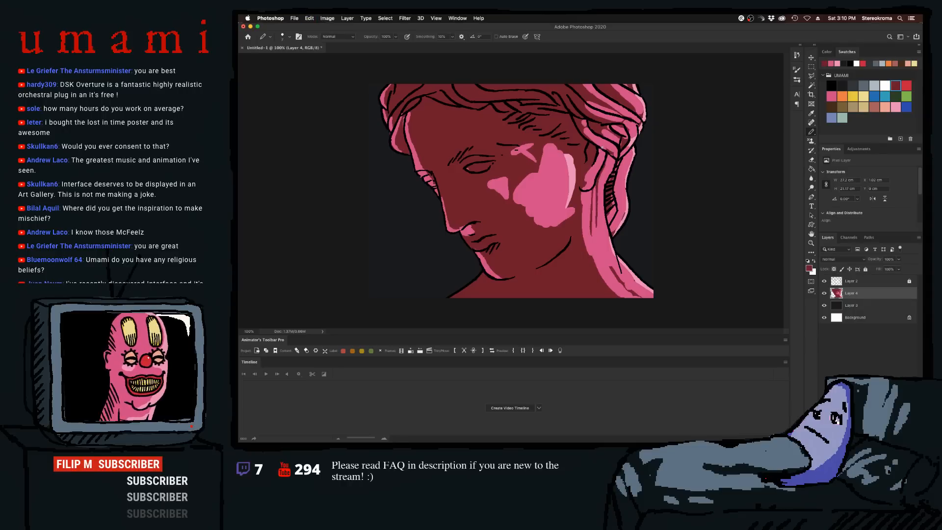
- Adjust the brush size, try dark red on the curl by the ear and trim the pink temple highlight with dark red
{"action": "key", "text": "]"}
{"action": "mouse_move", "coordinate": [591, 137]}
{"action": "left_mouse_down"}
{"action": "mouse_move", "coordinate": [611, 150]}
{"action": "mouse_move", "coordinate": [586, 173]}
{"action": "left_mouse_up"}
{"action": "key", "text": "["}
{"action": "key", "text": "["}
{"action": "key", "text": "super+z"}
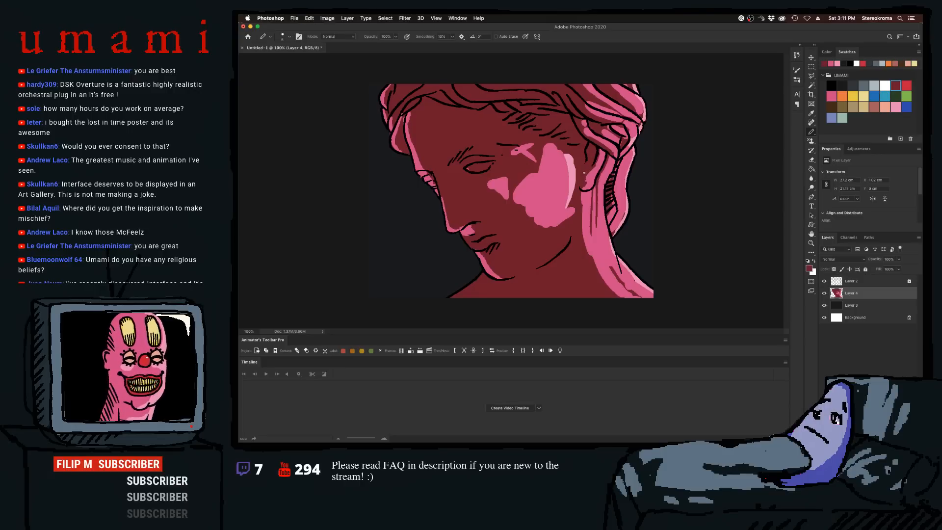
{"action": "key", "text": "bracketright"}
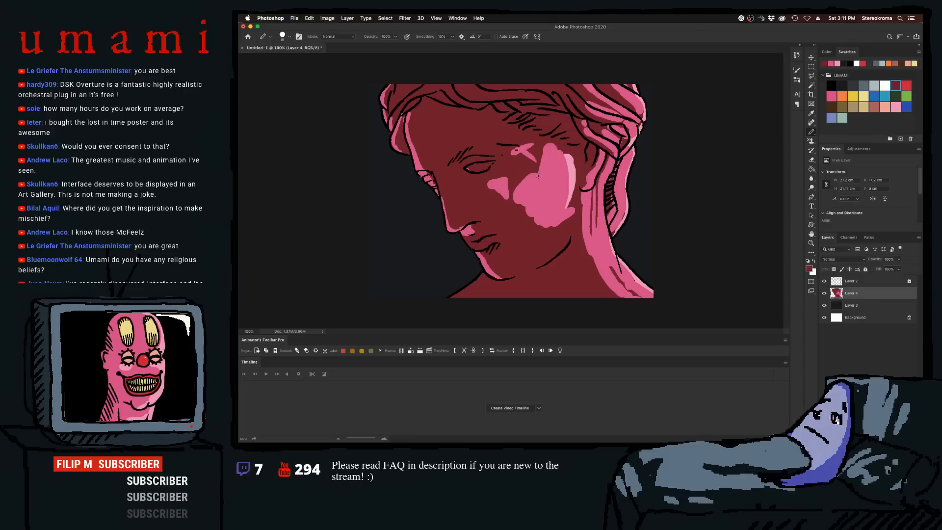
{"action": "left_click_drag", "start_coordinate": [536, 141], "coordinate": [525, 151]}
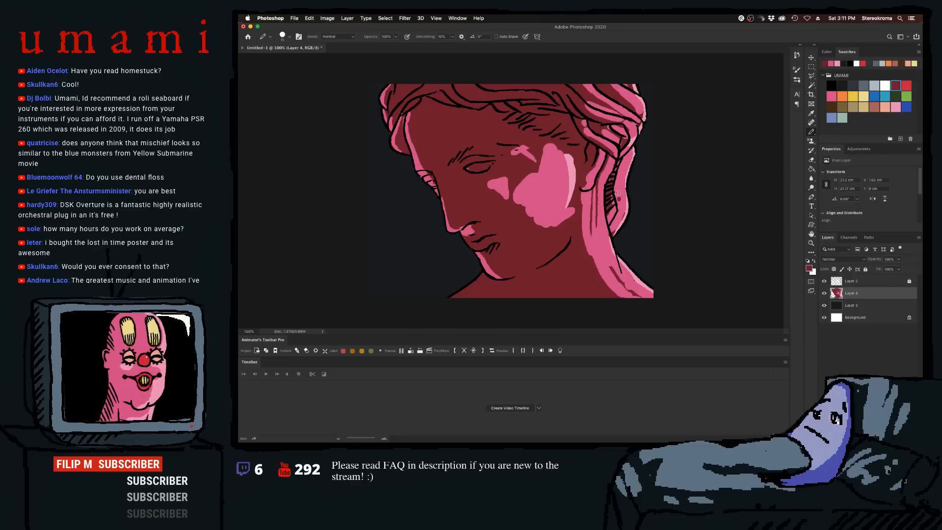
- Try to paint a thin dark red shadow down the hanging hair lock
{"action": "key", "text": "super+z"}
{"action": "key", "text": "bracketleft"}
{"action": "key", "text": "bracketleft"}
{"action": "mouse_move", "coordinate": [621, 160]}
{"action": "left_mouse_down"}
{"action": "mouse_move", "coordinate": [618, 210]}
{"action": "mouse_move", "coordinate": [602, 240]}
{"action": "mouse_move", "coordinate": [611, 230]}
{"action": "left_mouse_up"}
{"action": "key", "text": "super+z"}
{"action": "key", "text": "super+z"}
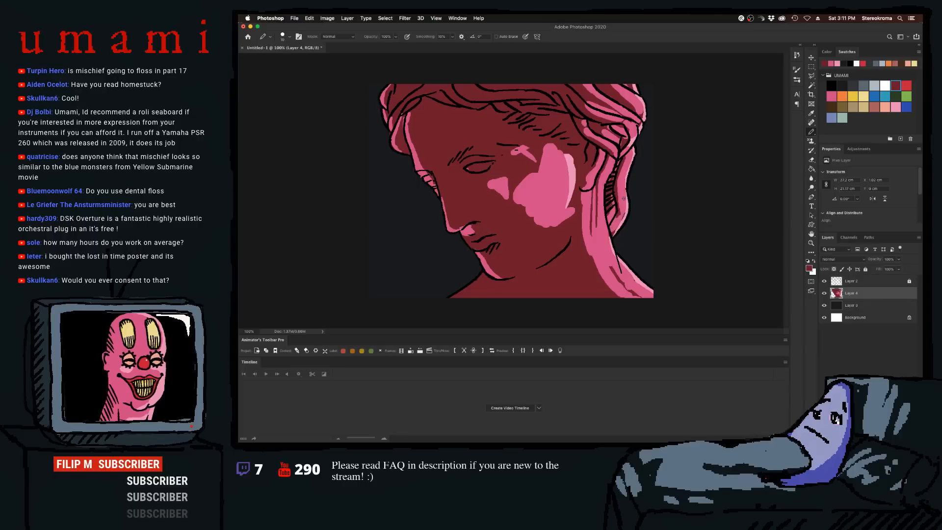
- Alternate between the hot pink and light pink swatches, resizing the brush for small touch-ups on the hair lock and neck
{"action": "left_click", "coordinate": [831, 96]}
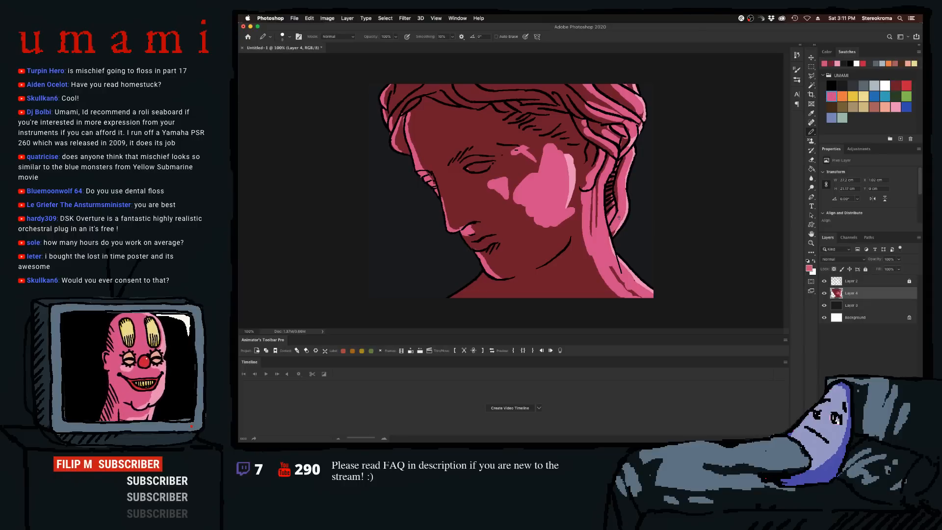
{"action": "key", "text": "bracketright"}
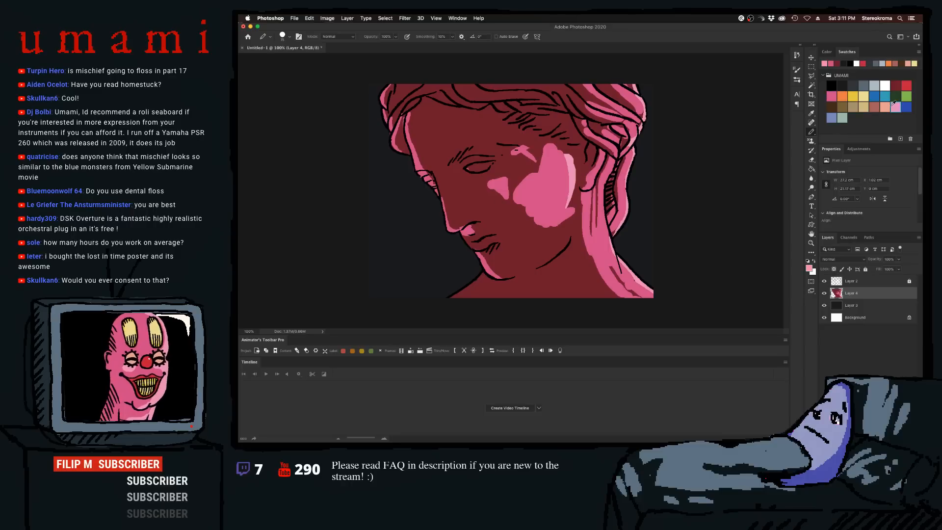
{"action": "left_click", "coordinate": [895, 107]}
{"action": "key", "text": "bracketright"}
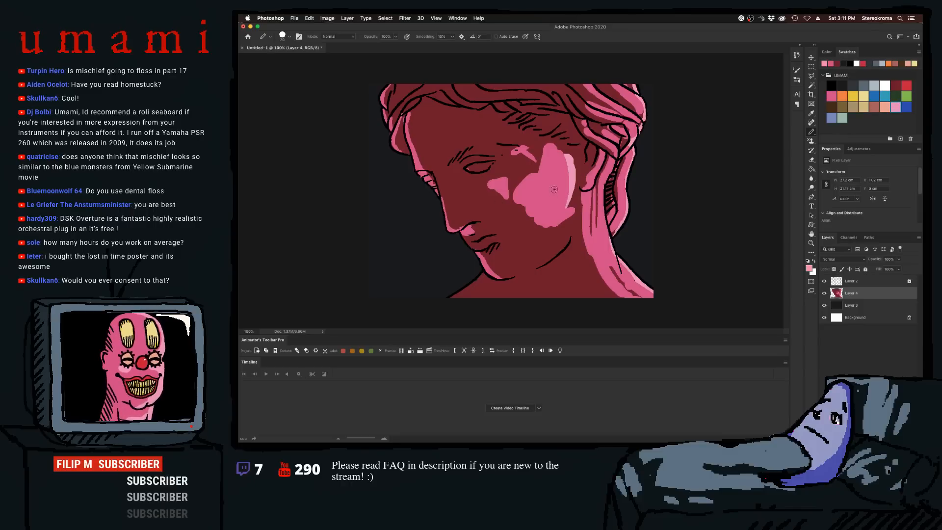
{"action": "key", "text": "bracketleft"}
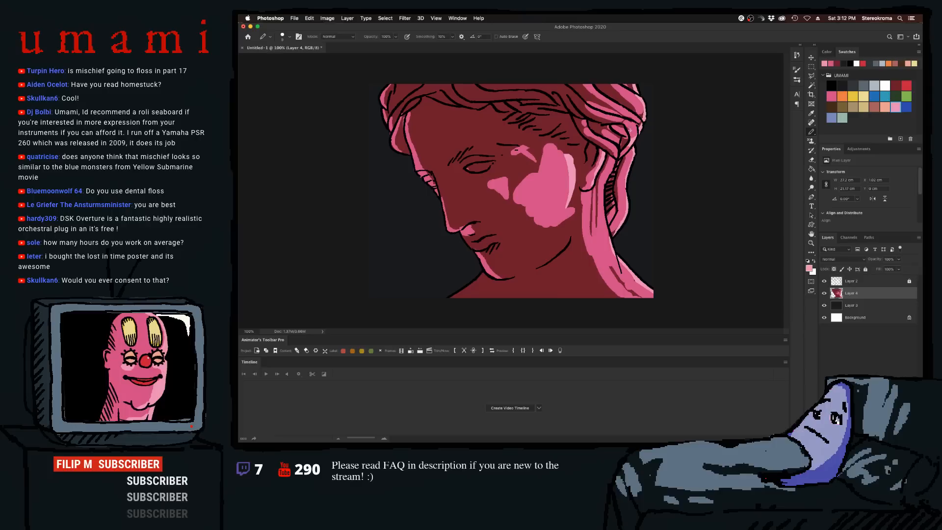
{"action": "left_click", "coordinate": [831, 96]}
{"action": "key", "text": "bracketright"}
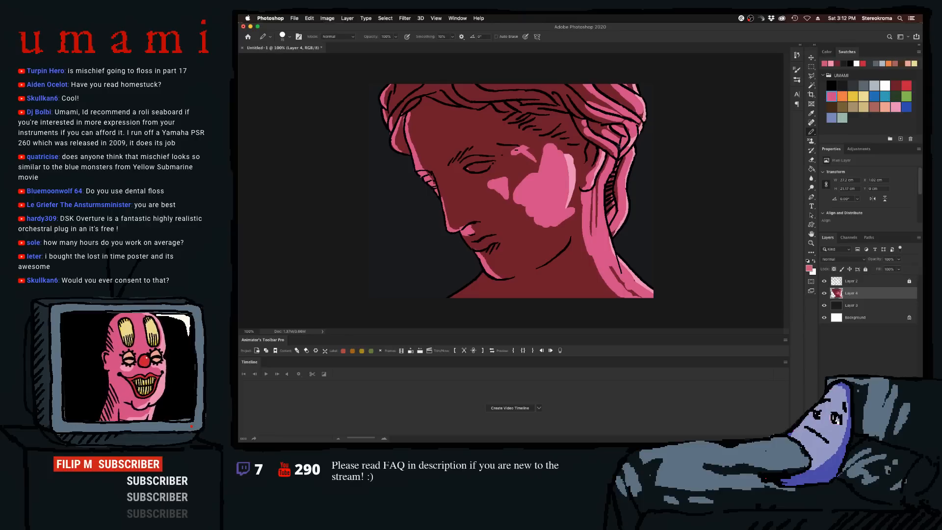
{"action": "key", "text": "bracketleft"}
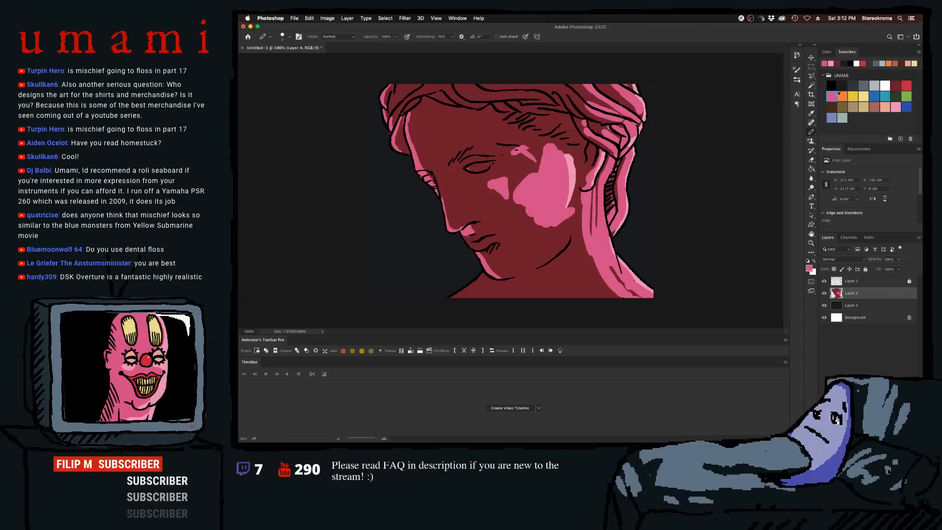
- Pick dark red, enlarge the brush and trim the outer and lower edges of the pink cheek patch
{"action": "left_click", "coordinate": [897, 86]}
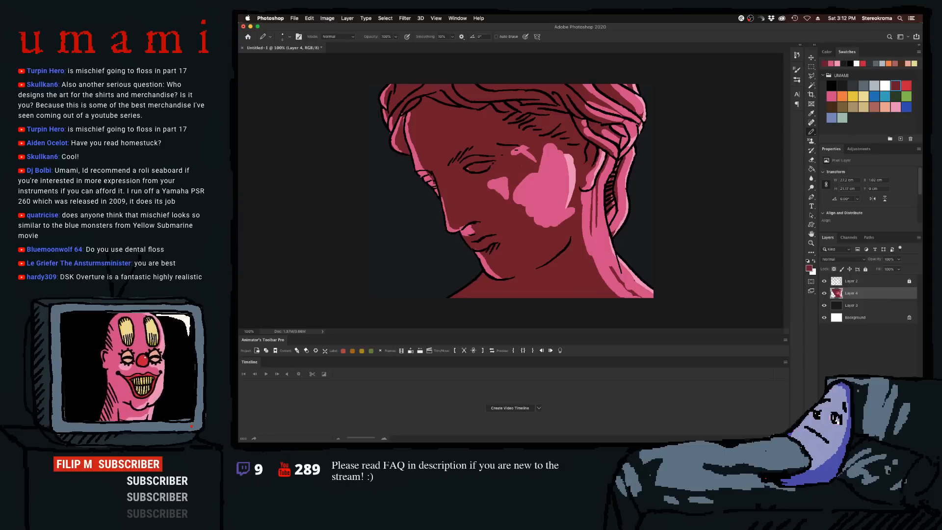
{"action": "key", "text": "]"}
{"action": "key", "text": "]"}
{"action": "key", "text": "]"}
{"action": "key", "text": "]"}
{"action": "mouse_move", "coordinate": [572, 155]}
{"action": "left_mouse_down"}
{"action": "mouse_move", "coordinate": [571, 217]}
{"action": "mouse_move", "coordinate": [544, 230]}
{"action": "left_mouse_up"}
{"action": "key", "text": "bracketright"}
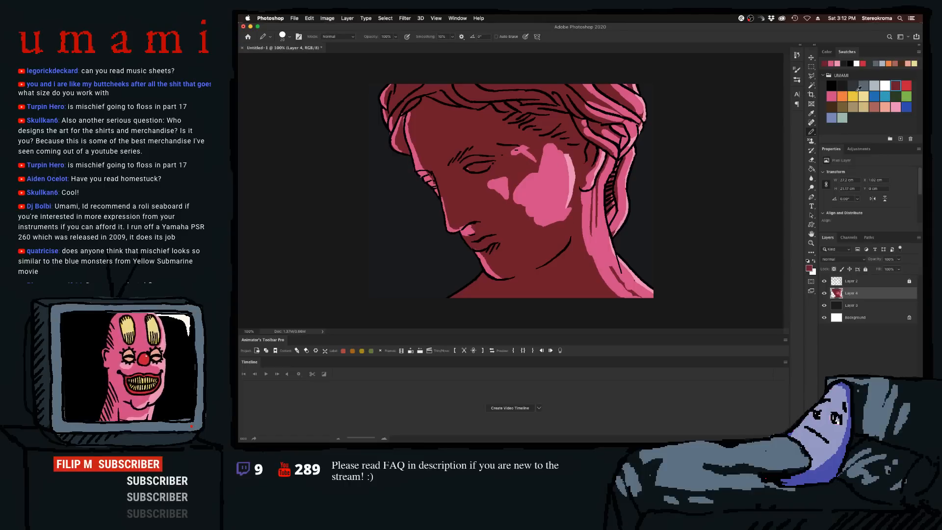
- Pick hot pink, enlarge the brush and paint over the lower neck and shoulder
{"action": "left_click", "coordinate": [832, 96]}
{"action": "key", "text": "bracketright"}
{"action": "key", "text": "bracketright"}
{"action": "key", "text": "bracketright"}
{"action": "key", "text": "bracketright"}
{"action": "key", "text": "bracketright"}
{"action": "key", "text": "bracketright"}
{"action": "mouse_move", "coordinate": [602, 268]}
{"action": "left_mouse_down"}
{"action": "mouse_move", "coordinate": [589, 272]}
{"action": "mouse_move", "coordinate": [656, 317]}
{"action": "left_mouse_up"}
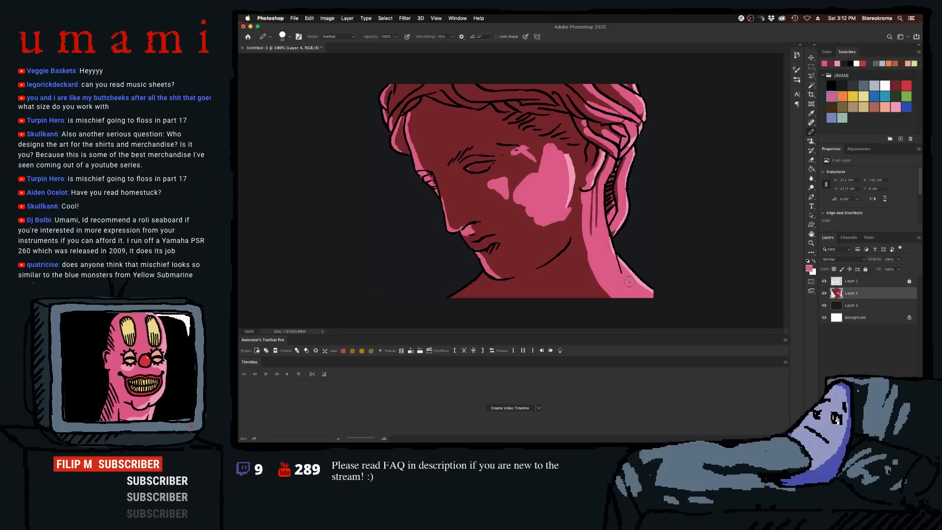
- Pick the near-black swatch and try a shadow stroke above the near eye, undoing it
{"action": "left_click", "coordinate": [833, 85]}
{"action": "left_click", "coordinate": [845, 88]}
{"action": "key", "text": "bracketleft"}
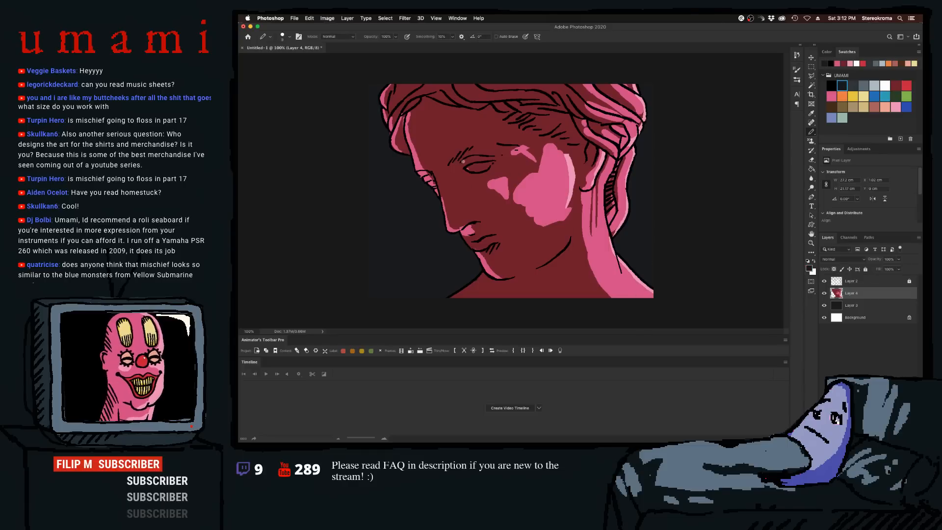
{"action": "key", "text": "bracketright"}
{"action": "key", "text": "bracketright"}
{"action": "key", "text": "bracketright"}
{"action": "key", "text": "bracketright"}
{"action": "mouse_move", "coordinate": [456, 167]}
{"action": "left_mouse_down"}
{"action": "mouse_move", "coordinate": [488, 151]}
{"action": "mouse_move", "coordinate": [494, 158]}
{"action": "mouse_move", "coordinate": [459, 167]}
{"action": "mouse_move", "coordinate": [490, 161]}
{"action": "left_mouse_up"}
{"action": "key", "text": "super+z"}
- Rework the brush size and paint a near-black shadow between the near eye and its brow
{"action": "key", "text": "bracketleft"}
{"action": "key", "text": "bracketleft"}
{"action": "key", "text": "bracketleft"}
{"action": "key", "text": "bracketleft"}
{"action": "key", "text": "bracketleft"}
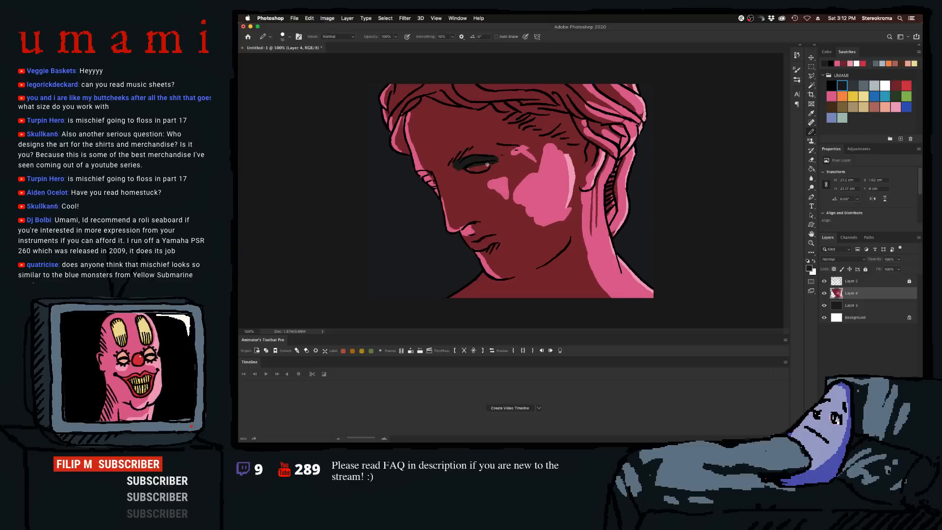
{"action": "key", "text": "super+z"}
{"action": "key", "text": "bracketright"}
{"action": "key", "text": "bracketright"}
{"action": "left_click_drag", "start_coordinate": [461, 165], "coordinate": [504, 152]}
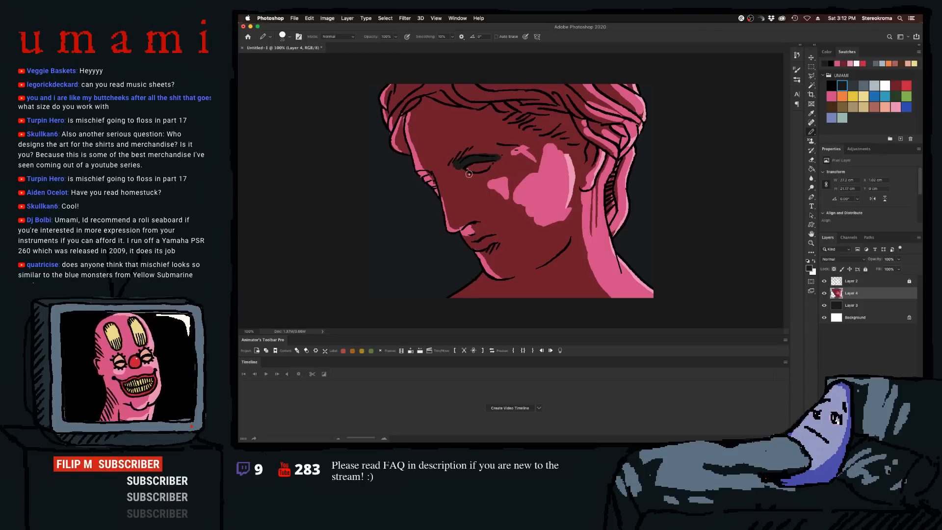
- Use a smaller brush to add near-black shading at the far eye
{"action": "key", "text": "bracketleft"}
{"action": "key", "text": "bracketleft"}
{"action": "left_click_drag", "start_coordinate": [431, 173], "coordinate": [432, 176]}
{"action": "key", "text": "super+z"}
{"action": "key", "text": "bracketright"}
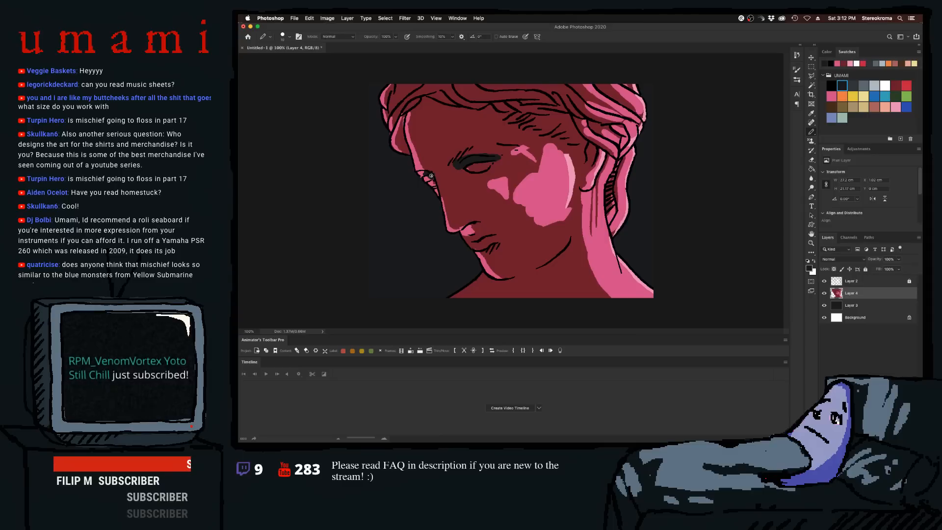
- Paint a near-black shadow under the hairline, from the forehead across the temple to the ear
{"action": "key", "text": "bracketright"}
{"action": "mouse_move", "coordinate": [415, 111]}
{"action": "left_mouse_down"}
{"action": "mouse_move", "coordinate": [432, 97]}
{"action": "mouse_move", "coordinate": [461, 113]}
{"action": "mouse_move", "coordinate": [496, 111]}
{"action": "left_mouse_up"}
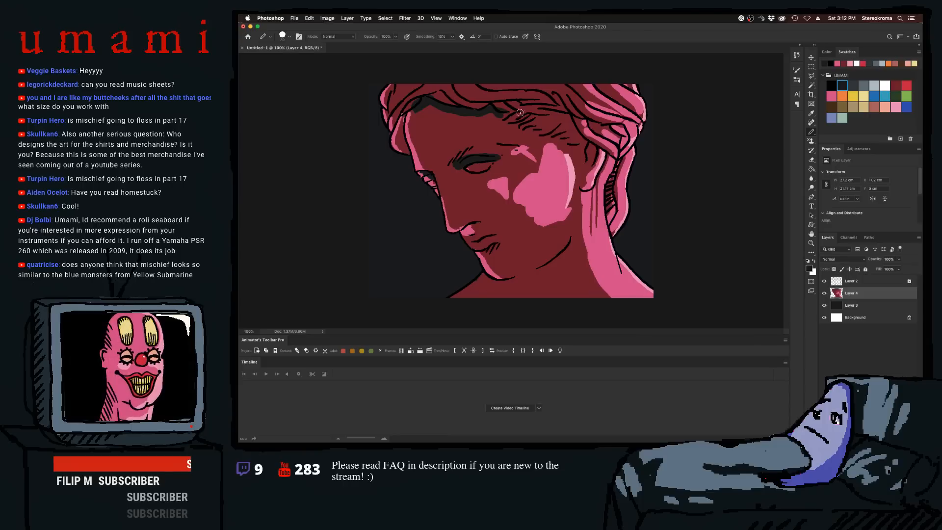
{"action": "key", "text": "bracketleft"}
{"action": "mouse_move", "coordinate": [514, 122]}
{"action": "left_mouse_down"}
{"action": "mouse_move", "coordinate": [559, 121]}
{"action": "mouse_move", "coordinate": [539, 128]}
{"action": "mouse_move", "coordinate": [593, 153]}
{"action": "left_mouse_up"}
{"action": "key", "text": "bracketright"}
{"action": "key", "text": "bracketright"}
{"action": "key", "text": "bracketright"}
{"action": "key", "text": "bracketleft"}
{"action": "key", "text": "bracketleft"}
{"action": "key", "text": "bracketleft"}
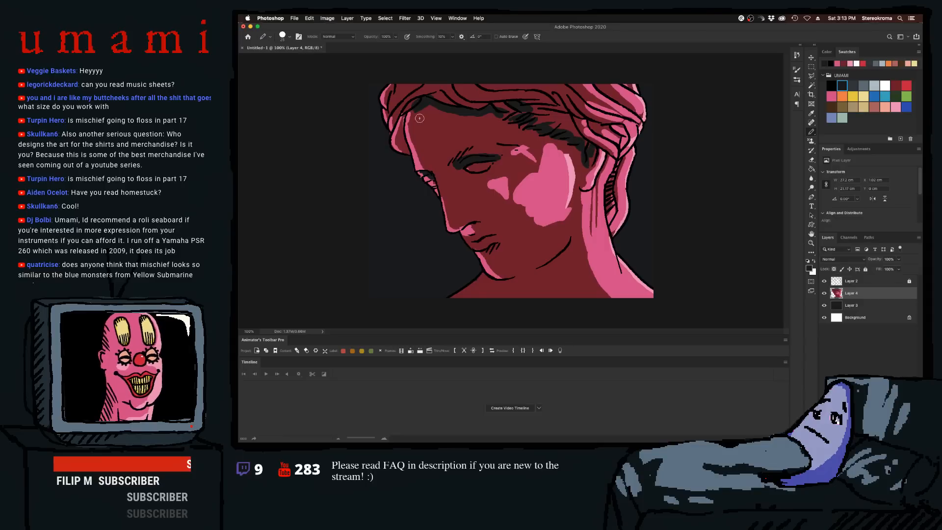
- Paint a near-black shadow below the near eye, beside the nose, varying the brush size
{"action": "key", "text": "bracketright"}
{"action": "key", "text": "bracketright"}
{"action": "key", "text": "bracketright"}
{"action": "mouse_move", "coordinate": [478, 196]}
{"action": "left_mouse_down"}
{"action": "mouse_move", "coordinate": [459, 184]}
{"action": "mouse_move", "coordinate": [465, 195]}
{"action": "mouse_move", "coordinate": [477, 178]}
{"action": "mouse_move", "coordinate": [512, 174]}
{"action": "mouse_move", "coordinate": [476, 193]}
{"action": "mouse_move", "coordinate": [493, 200]}
{"action": "left_mouse_up"}
{"action": "key", "text": "bracketleft"}
{"action": "key", "text": "bracketleft"}
{"action": "key", "text": "bracketleft"}
{"action": "key", "text": "bracketleft"}
{"action": "key", "text": "bracketleft"}
{"action": "key", "text": "bracketright"}
{"action": "key", "text": "bracketright"}
{"action": "key", "text": "bracketright"}
{"action": "key", "text": "bracketright"}
{"action": "key", "text": "bracketleft"}
{"action": "key", "text": "bracketleft"}
{"action": "key", "text": "bracketleft"}
{"action": "key", "text": "bracketleft"}
{"action": "key", "text": "bracketleft"}
{"action": "key", "text": "bracketright"}
{"action": "key", "text": "bracketright"}
{"action": "key", "text": "bracketright"}
{"action": "key", "text": "bracketright"}
{"action": "key", "text": "bracketright"}
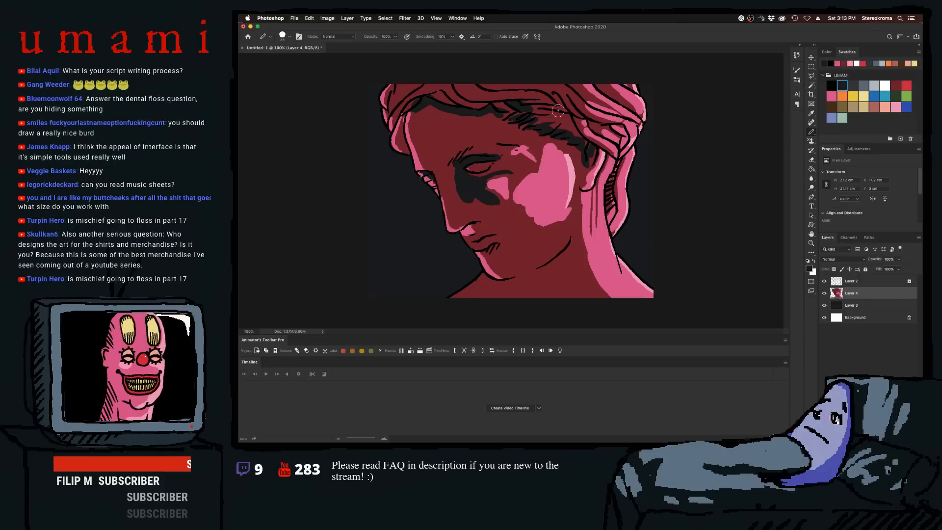
- Extend the near-black under-eye shadow with a smaller brush, covering the small pink patch on the cheek
{"action": "key", "text": "bracketleft"}
{"action": "key", "text": "bracketleft"}
{"action": "key", "text": "bracketleft"}
{"action": "key", "text": "bracketleft"}
{"action": "key", "text": "bracketleft"}
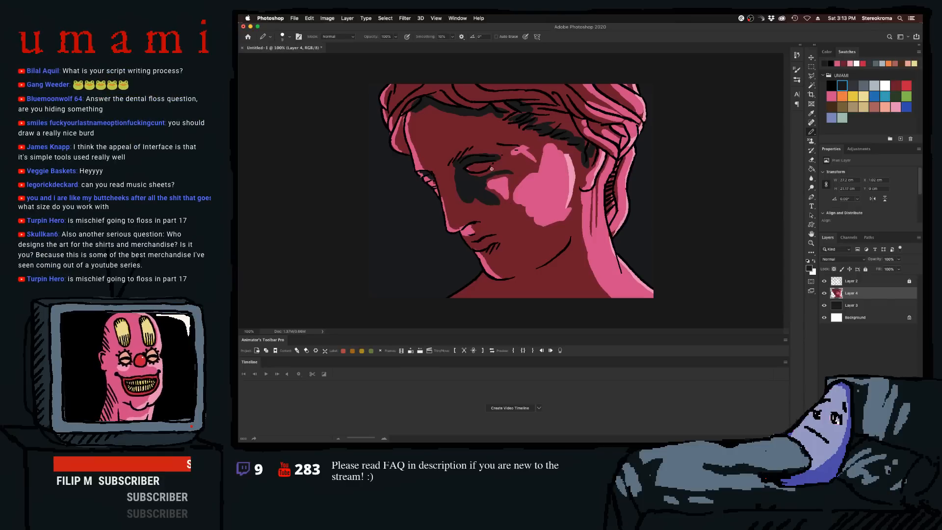
{"action": "left_click_drag", "start_coordinate": [519, 161], "coordinate": [503, 164]}
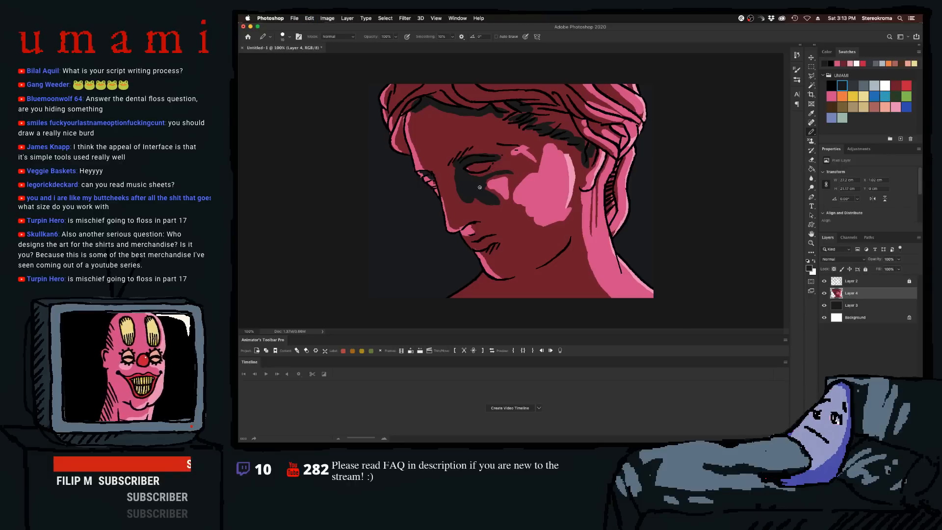
{"action": "mouse_move", "coordinate": [480, 187]}
{"action": "left_mouse_down"}
{"action": "mouse_move", "coordinate": [491, 179]}
{"action": "mouse_move", "coordinate": [489, 186]}
{"action": "left_mouse_up"}
{"action": "left_click_drag", "start_coordinate": [517, 168], "coordinate": [495, 196]}
- Try several times to paint a near-black curved shadow over the large pink cheek patch
{"action": "mouse_move", "coordinate": [509, 191]}
{"action": "left_mouse_down"}
{"action": "mouse_move", "coordinate": [506, 214]}
{"action": "mouse_move", "coordinate": [497, 184]}
{"action": "mouse_move", "coordinate": [500, 211]}
{"action": "mouse_move", "coordinate": [510, 186]}
{"action": "mouse_move", "coordinate": [538, 192]}
{"action": "left_mouse_up"}
{"action": "key", "text": "super+z"}
{"action": "key", "text": "super+z"}
{"action": "key", "text": "]"}
{"action": "key", "text": "]"}
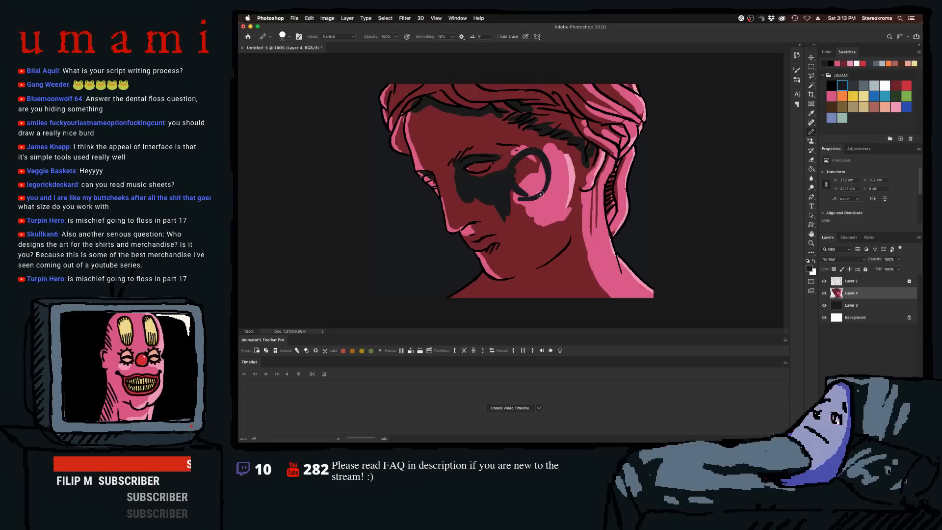
{"action": "key", "text": "super+z"}
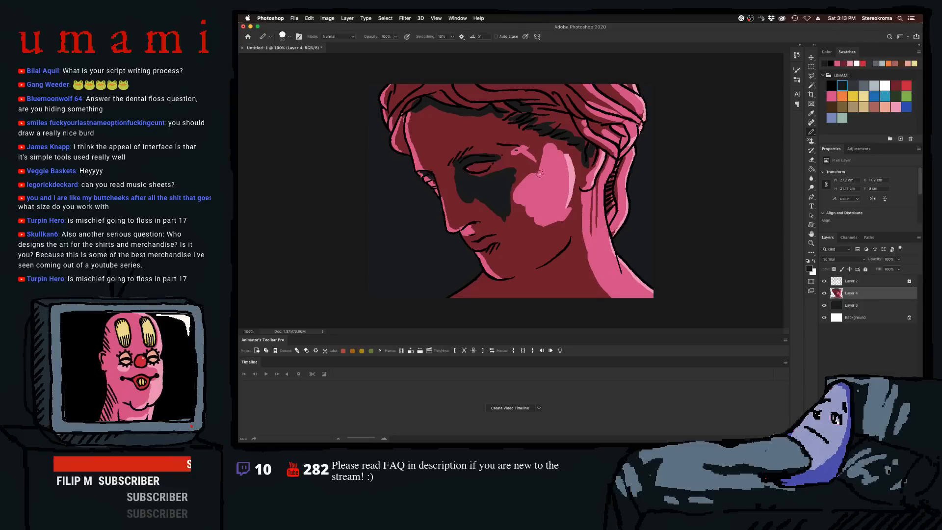
{"action": "left_click_drag", "start_coordinate": [519, 162], "coordinate": [534, 196]}
{"action": "key", "text": "super+z"}
{"action": "left_click_drag", "start_coordinate": [529, 158], "coordinate": [517, 163]}
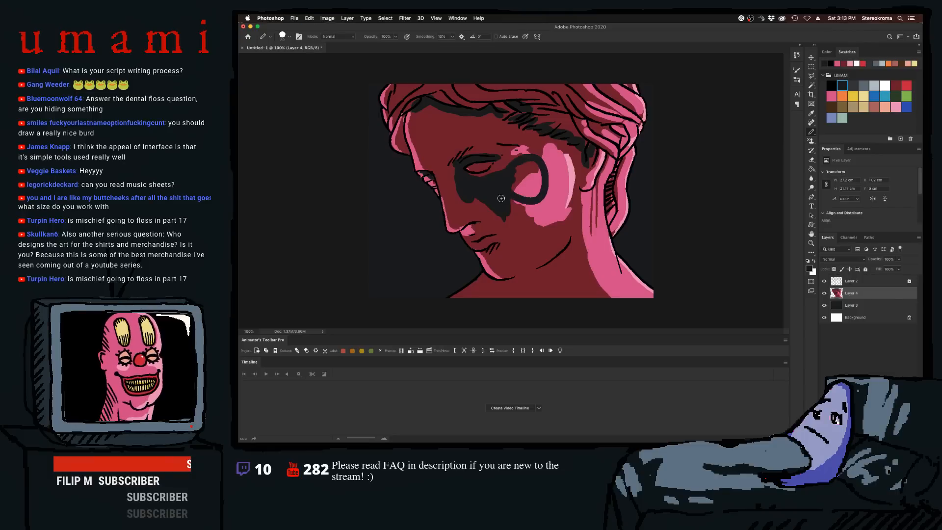
{"action": "key", "text": "super+z"}
- Extend the near-black cheek shadow down towards the jaw and shade beneath the nose
{"action": "key", "text": "bracketleft"}
{"action": "key", "text": "bracketleft"}
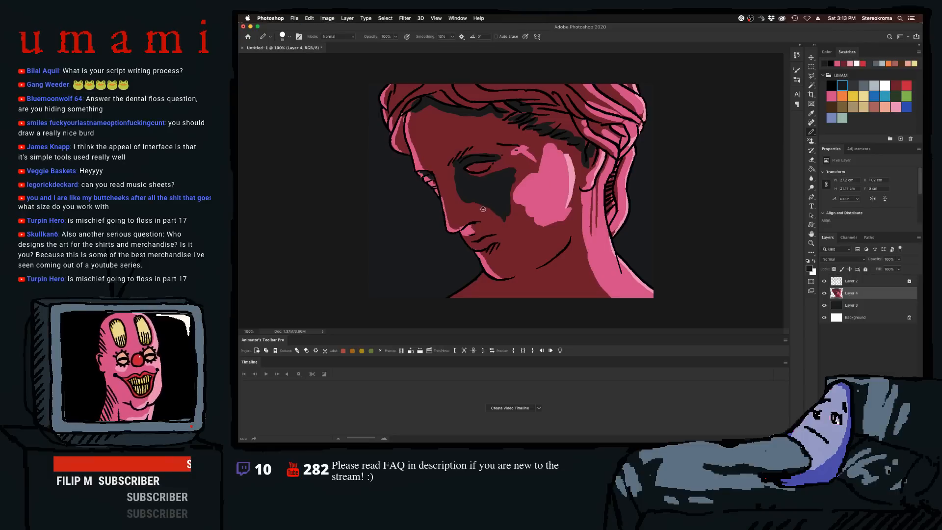
{"action": "mouse_move", "coordinate": [504, 225]}
{"action": "left_mouse_down"}
{"action": "mouse_move", "coordinate": [521, 235]}
{"action": "mouse_move", "coordinate": [500, 218]}
{"action": "mouse_move", "coordinate": [518, 232]}
{"action": "mouse_move", "coordinate": [534, 221]}
{"action": "mouse_move", "coordinate": [508, 214]}
{"action": "left_mouse_up"}
{"action": "key", "text": "bracketright"}
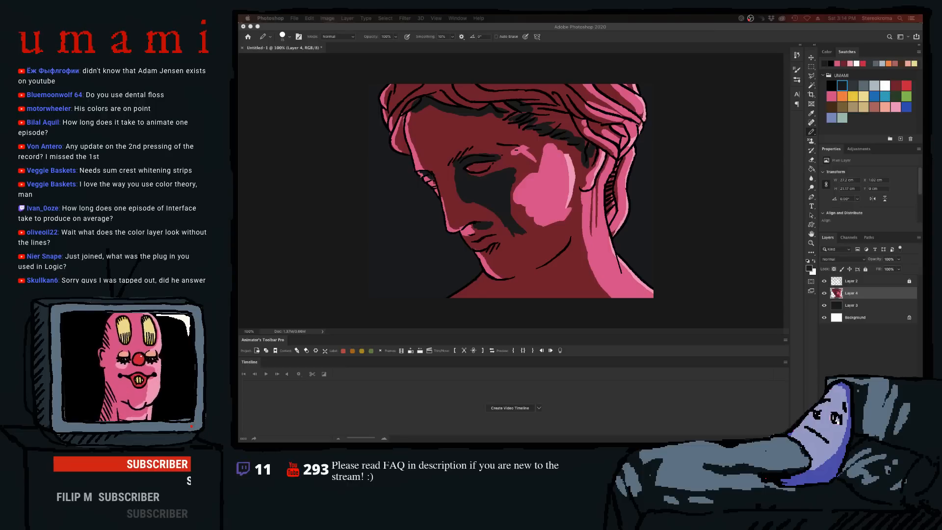
{"action": "left_click", "coordinate": [495, 240]}
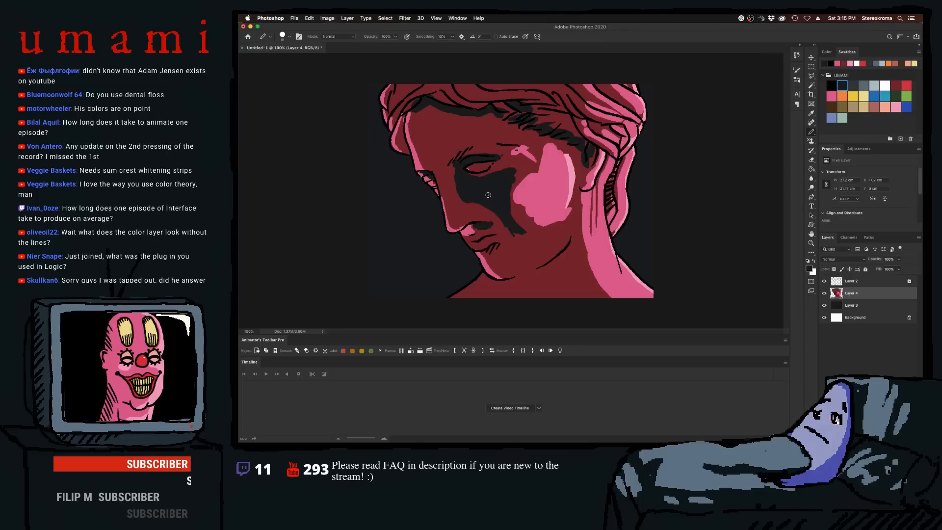
{"action": "key", "text": "bracketright"}
{"action": "key", "text": "bracketright"}
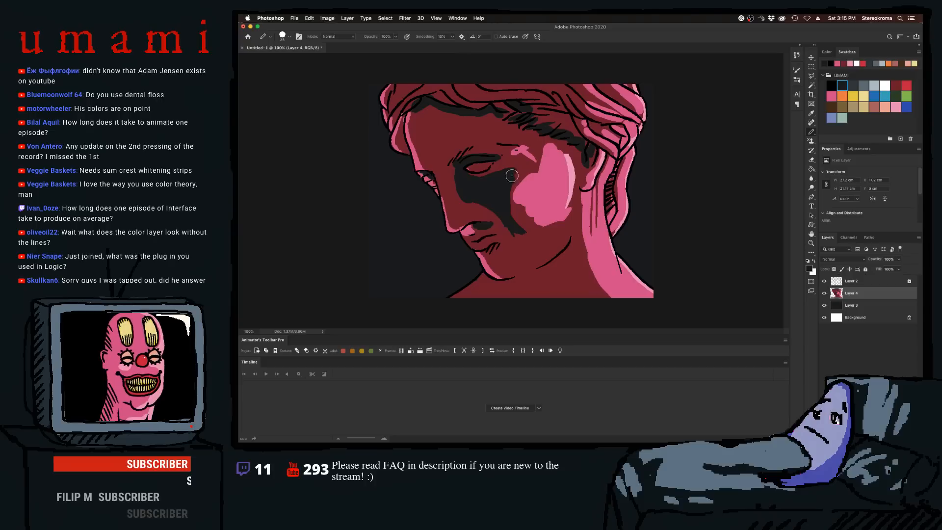
- Adjust the brush size and paint a near-black shadow below the lower lip
{"action": "key", "text": "bracketleft"}
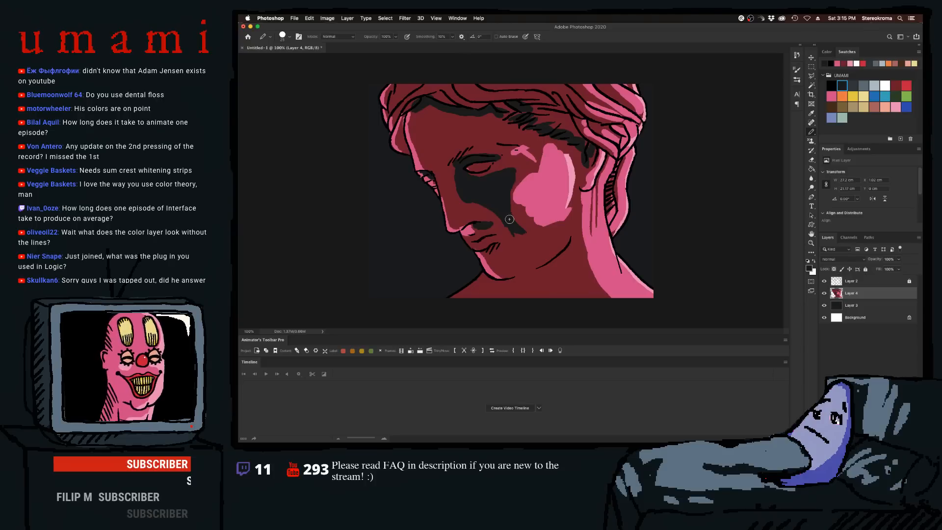
{"action": "key", "text": "bracketleft"}
{"action": "key", "text": "bracketleft"}
{"action": "key", "text": "bracketleft"}
{"action": "key", "text": "bracketright"}
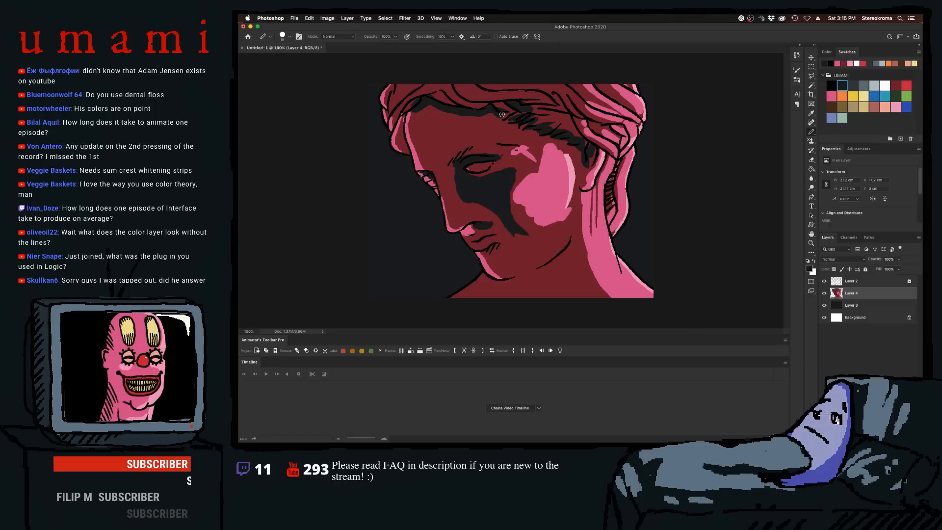
{"action": "key", "text": "bracketright"}
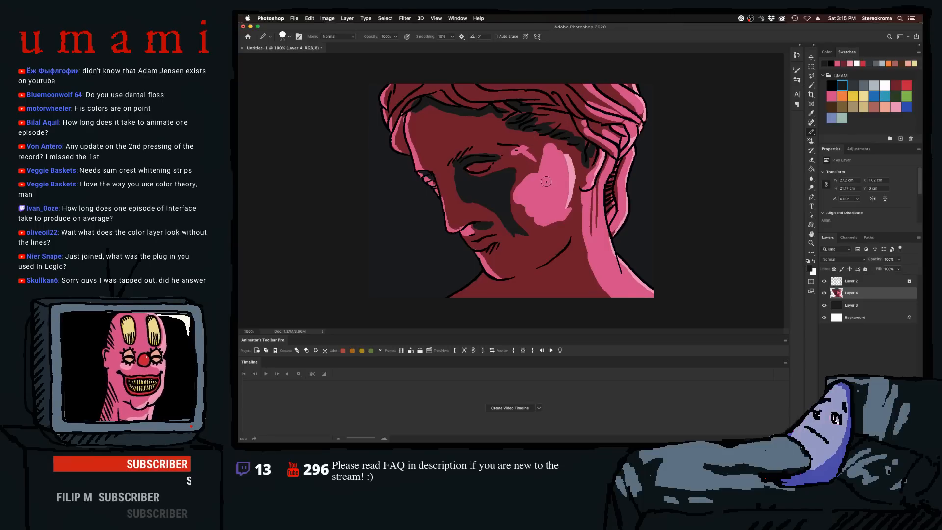
{"action": "key", "text": "bracketleft"}
{"action": "key", "text": "bracketright"}
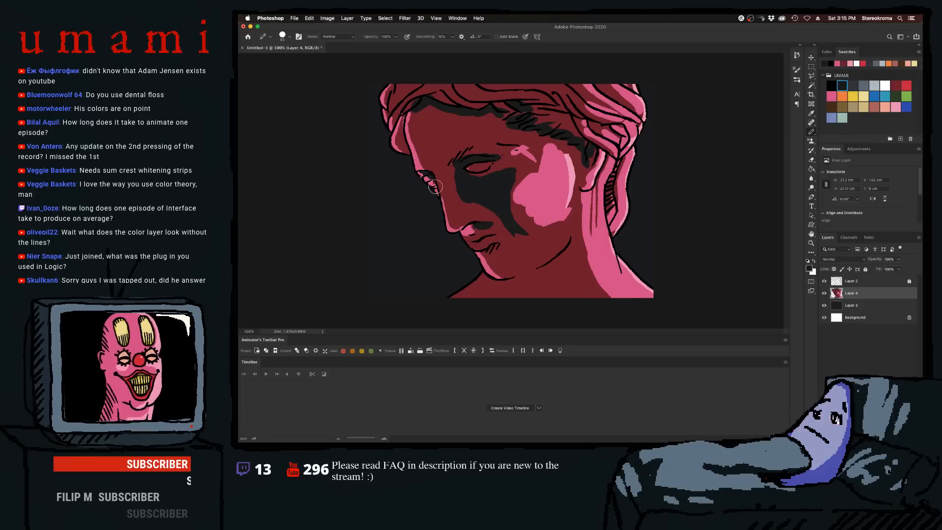
{"action": "key", "text": "bracketleft"}
{"action": "key", "text": "bracketright"}
{"action": "key", "text": "bracketleft"}
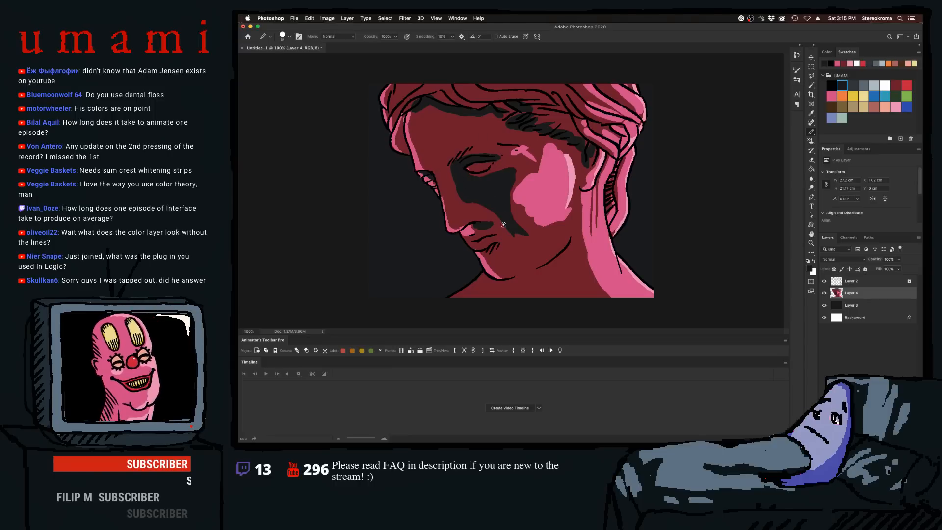
{"action": "key", "text": "bracketright"}
{"action": "key", "text": "bracketright"}
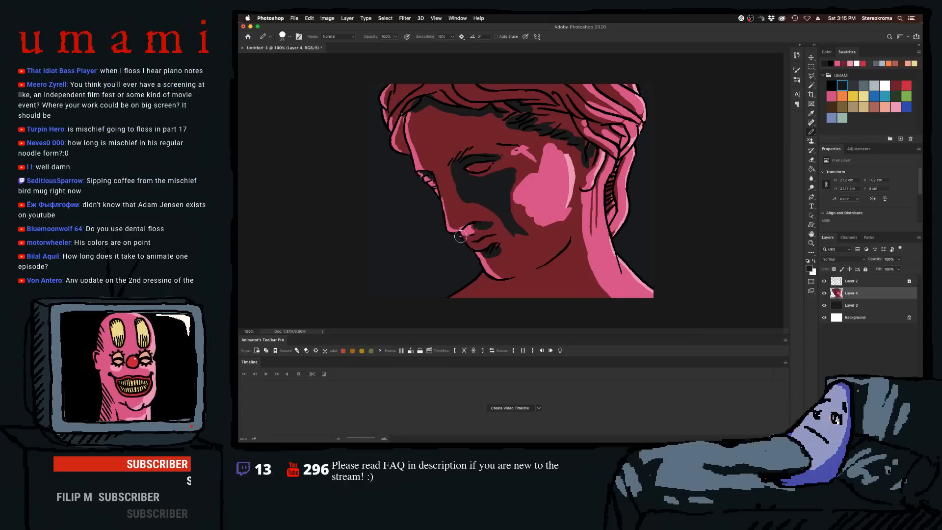
- Redo the neck shadow, filling the area beneath the jaw with near-black down to the canvas edge
{"action": "mouse_move", "coordinate": [526, 287]}
{"action": "left_mouse_down"}
{"action": "mouse_move", "coordinate": [573, 247]}
{"action": "mouse_move", "coordinate": [557, 275]}
{"action": "mouse_move", "coordinate": [521, 292]}
{"action": "mouse_move", "coordinate": [565, 263]}
{"action": "mouse_move", "coordinate": [562, 276]}
{"action": "mouse_move", "coordinate": [571, 258]}
{"action": "mouse_move", "coordinate": [572, 278]}
{"action": "mouse_move", "coordinate": [571, 247]}
{"action": "mouse_move", "coordinate": [536, 274]}
{"action": "mouse_move", "coordinate": [524, 317]}
{"action": "mouse_move", "coordinate": [510, 298]}
{"action": "left_mouse_up"}
{"action": "key", "text": "super+z"}
{"action": "key", "text": "["}
{"action": "key", "text": "["}
{"action": "key", "text": "["}
{"action": "key", "text": "["}
{"action": "key", "text": "["}
{"action": "key", "text": "["}
{"action": "key", "text": "["}
{"action": "key", "text": "["}
{"action": "key", "text": "["}
{"action": "key", "text": "["}
{"action": "key", "text": "bracketright"}
{"action": "key", "text": "bracketright"}
{"action": "key", "text": "bracketright"}
{"action": "key", "text": "bracketright"}
{"action": "key", "text": "bracketright"}
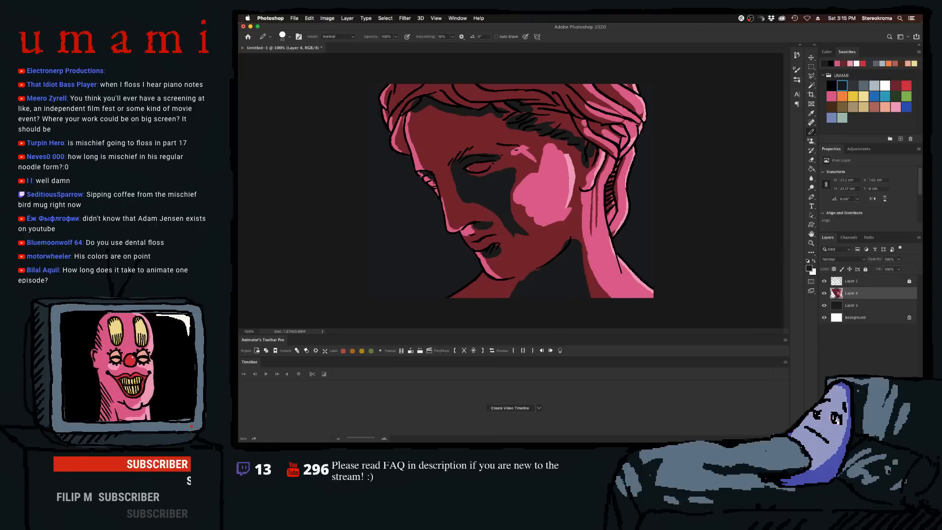
- Return to the painting, touch up the near-black neck shadow and trim its front edge with dark red
{"action": "key", "text": "super+Tab"}
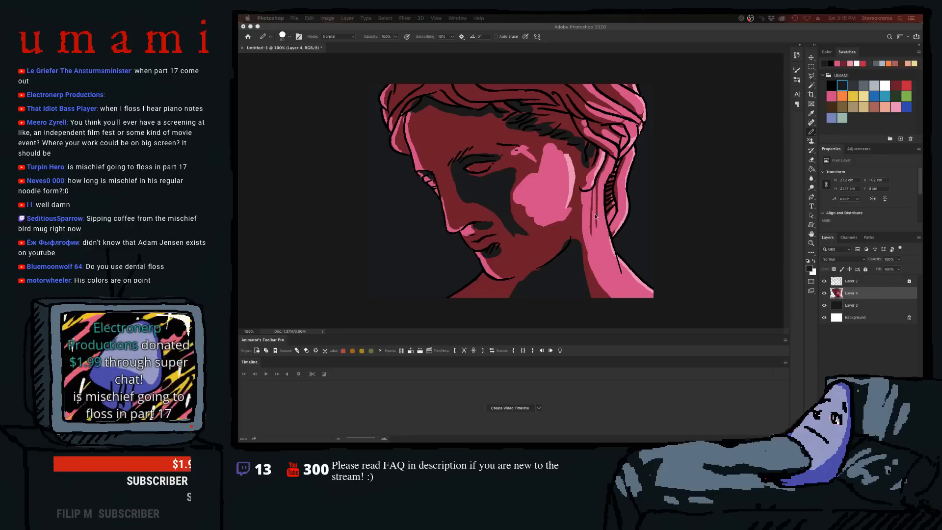
{"action": "left_click", "coordinate": [544, 293]}
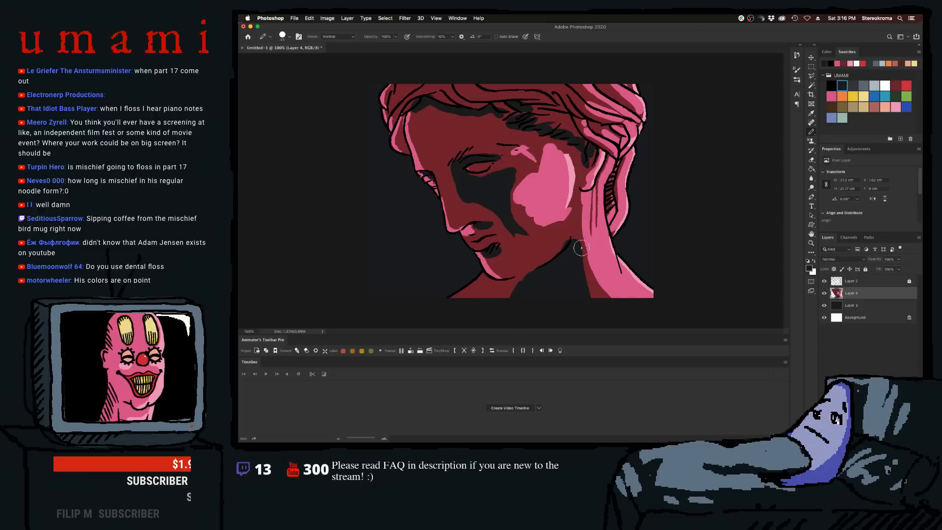
{"action": "left_click", "coordinate": [896, 85]}
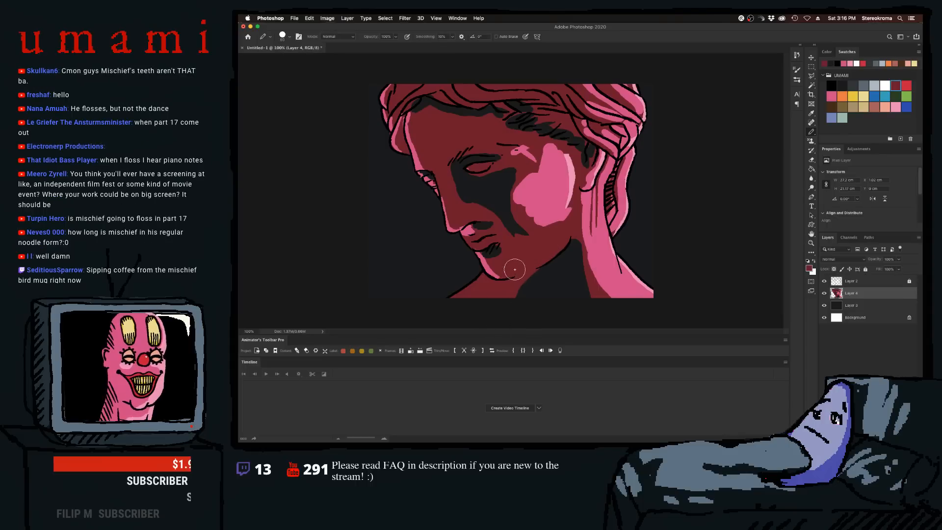
- Reduce the brush size and paint thin dark red streaks down the neck shadow behind the jaw
{"action": "key", "text": "bracketleft"}
{"action": "key", "text": "bracketleft"}
{"action": "key", "text": "bracketleft"}
{"action": "key", "text": "bracketleft"}
{"action": "key", "text": "bracketleft"}
{"action": "key", "text": "bracketleft"}
{"action": "key", "text": "bracketleft"}
{"action": "key", "text": "bracketleft"}
{"action": "key", "text": "bracketleft"}
{"action": "key", "text": "bracketleft"}
{"action": "key", "text": "bracketleft"}
{"action": "key", "text": "bracketright"}
{"action": "key", "text": "bracketright"}
{"action": "key", "text": "bracketright"}
{"action": "key", "text": "bracketright"}
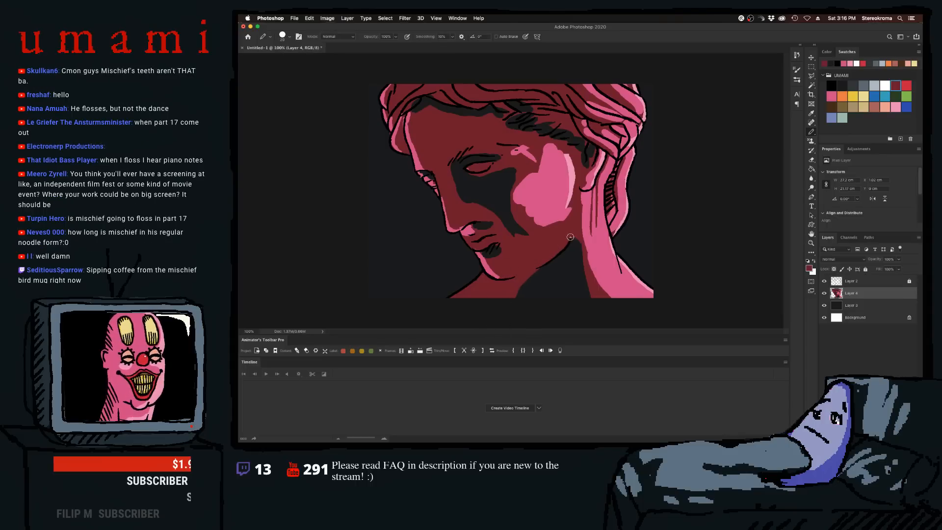
{"action": "left_click_drag", "start_coordinate": [573, 239], "coordinate": [579, 289]}
{"action": "key", "text": "ctrl+z"}
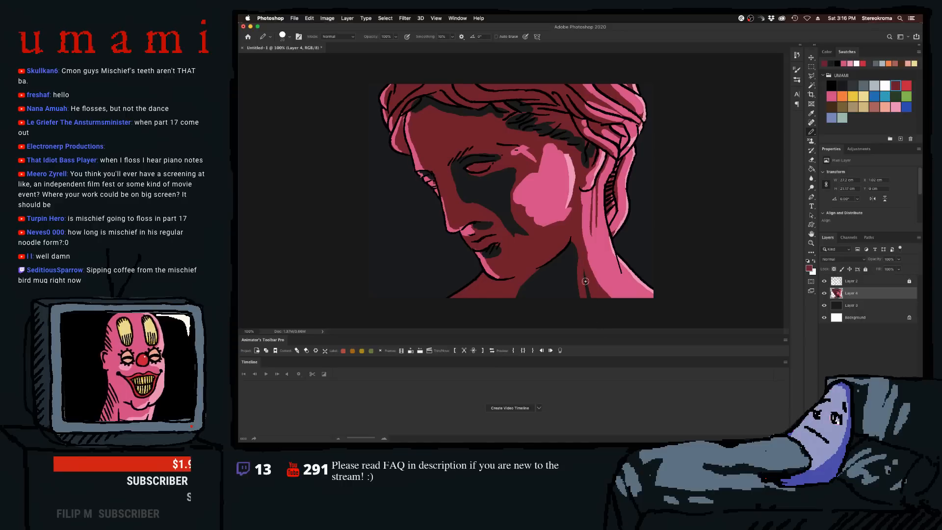
{"action": "key", "text": "bracketleft"}
{"action": "key", "text": "bracketleft"}
{"action": "key", "text": "bracketleft"}
{"action": "left_click_drag", "start_coordinate": [575, 252], "coordinate": [576, 304]}
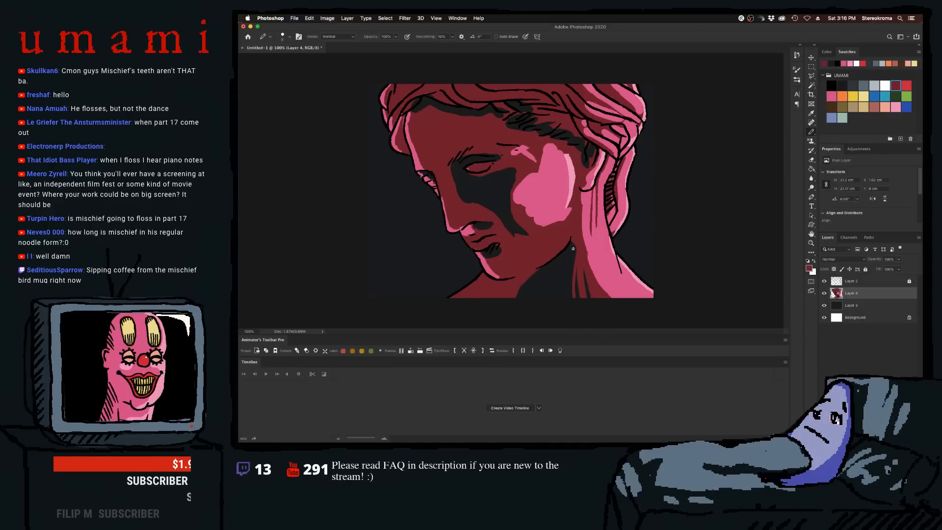
- Switch to near-black, adjust the brush size and deepen the shadow in the eye socket above the eyelid
{"action": "left_click", "coordinate": [842, 86]}
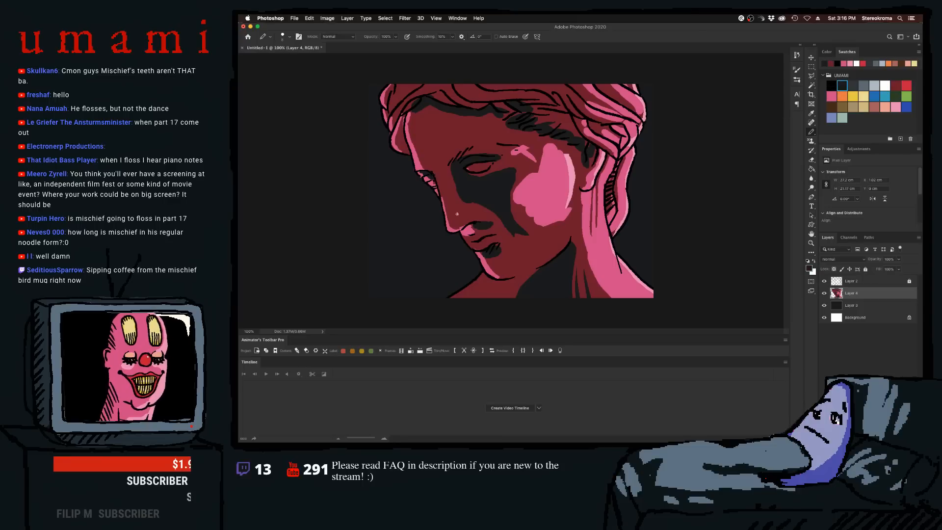
{"action": "key", "text": "bracketright"}
{"action": "key", "text": "bracketright"}
{"action": "key", "text": "bracketright"}
{"action": "key", "text": "bracketright"}
{"action": "key", "text": "bracketleft"}
{"action": "key", "text": "bracketleft"}
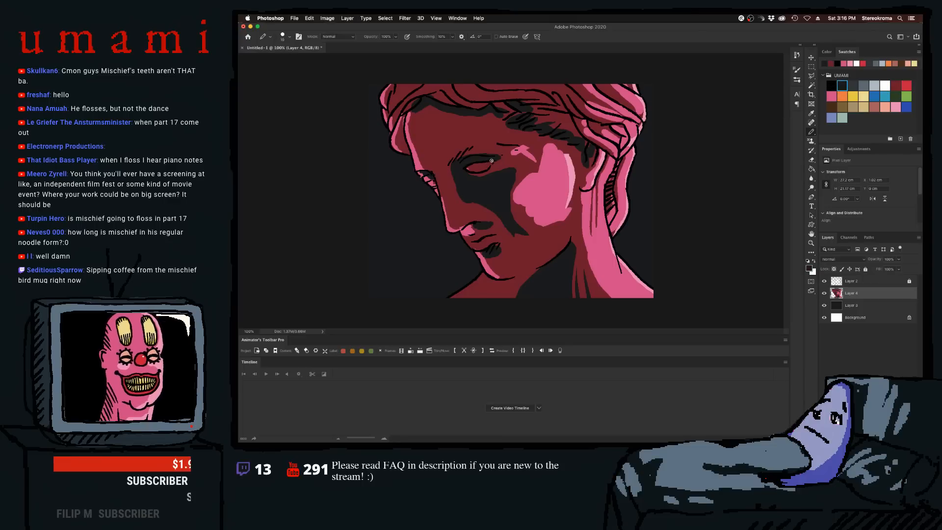
{"action": "key", "text": "bracketright"}
{"action": "key", "text": "bracketright"}
{"action": "key", "text": "bracketright"}
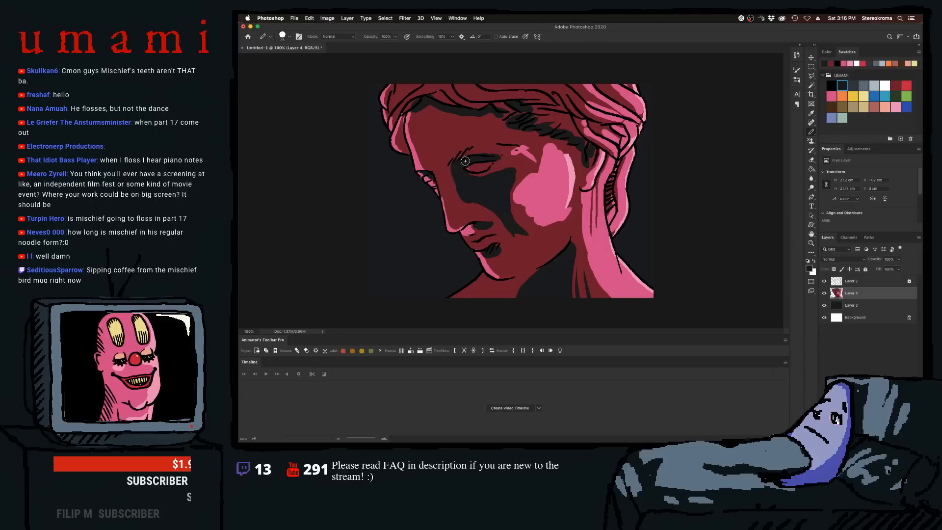
{"action": "key", "text": "bracketleft"}
{"action": "key", "text": "bracketleft"}
{"action": "key", "text": "bracketleft"}
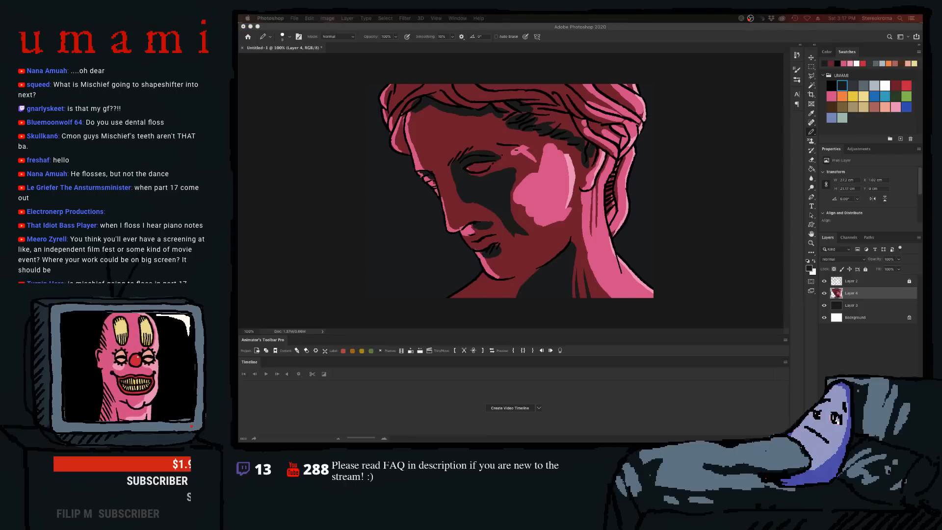
- Paint near-black shadow strands into the hair along the temple
{"action": "left_click", "coordinate": [555, 123]}
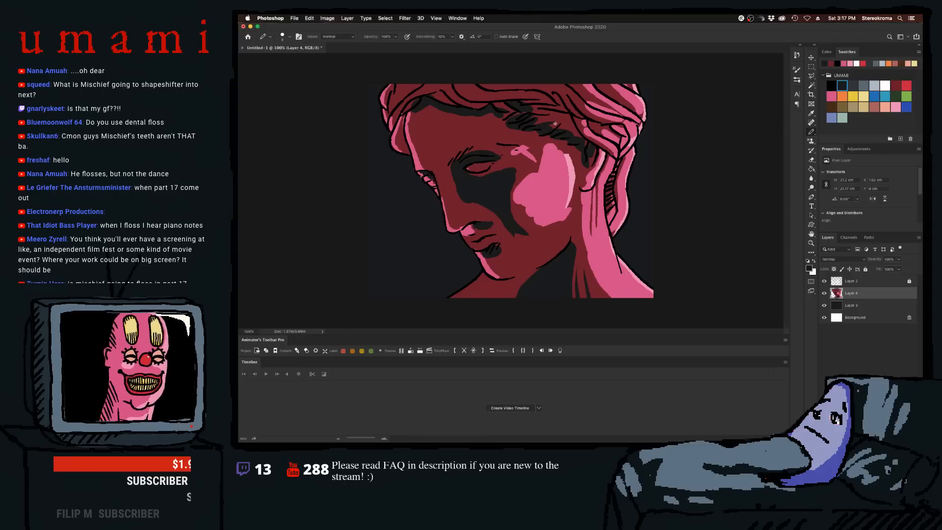
{"action": "key", "text": "bracketright"}
{"action": "key", "text": "bracketright"}
{"action": "key", "text": "bracketright"}
{"action": "key", "text": "bracketright"}
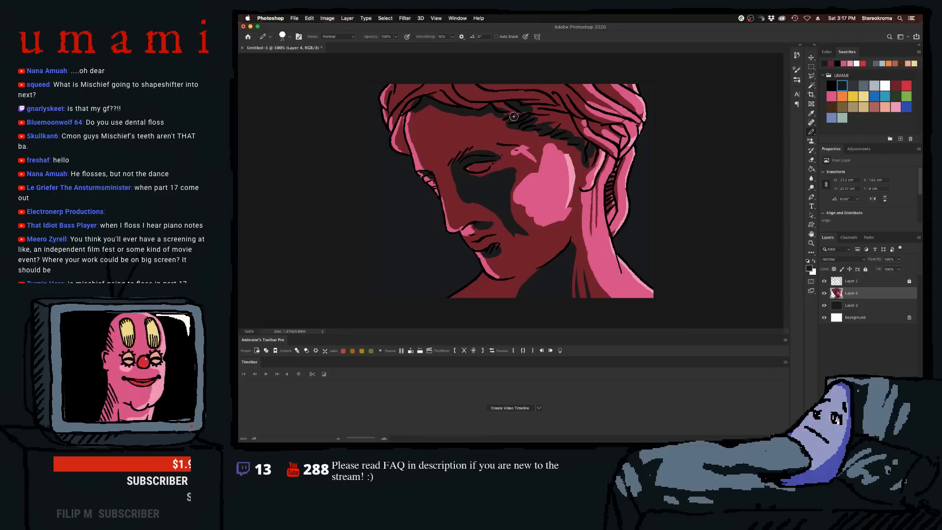
{"action": "key", "text": "bracketleft"}
{"action": "key", "text": "bracketleft"}
{"action": "key", "text": "bracketleft"}
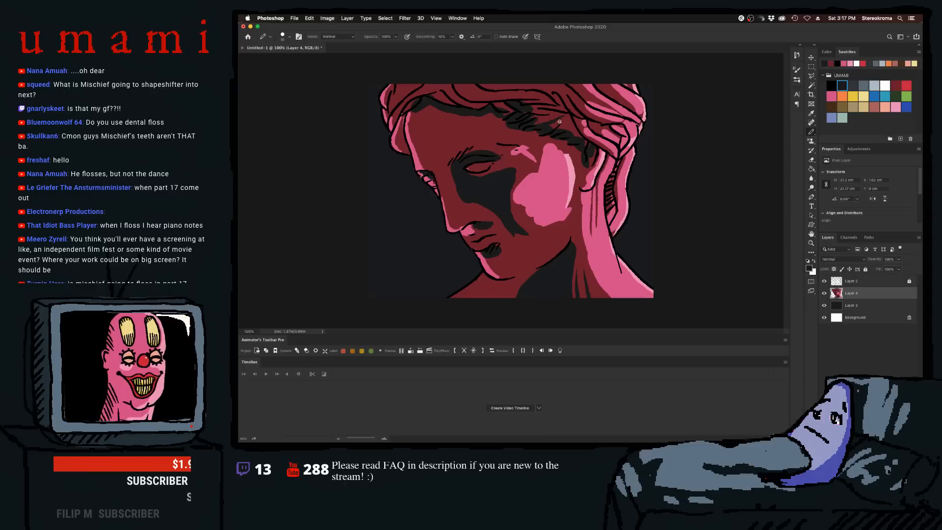
{"action": "mouse_move", "coordinate": [563, 119]}
{"action": "left_mouse_down"}
{"action": "mouse_move", "coordinate": [552, 125]}
{"action": "mouse_move", "coordinate": [566, 134]}
{"action": "left_mouse_up"}
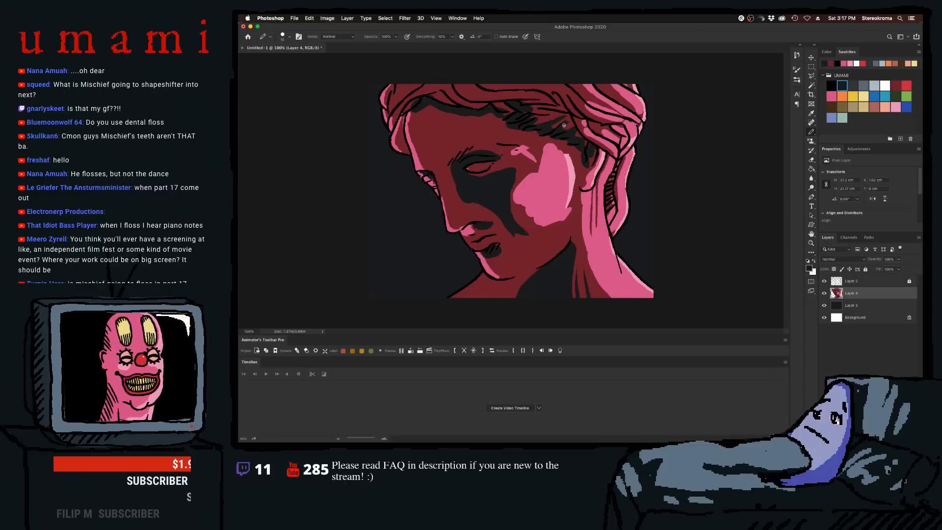
- Redo the shadow below the chin, painting near-black streaks down the front of the neck
{"action": "key", "text": "]"}
{"action": "key", "text": "]"}
{"action": "key", "text": "]"}
{"action": "key", "text": "]"}
{"action": "key", "text": "]"}
{"action": "key", "text": "]"}
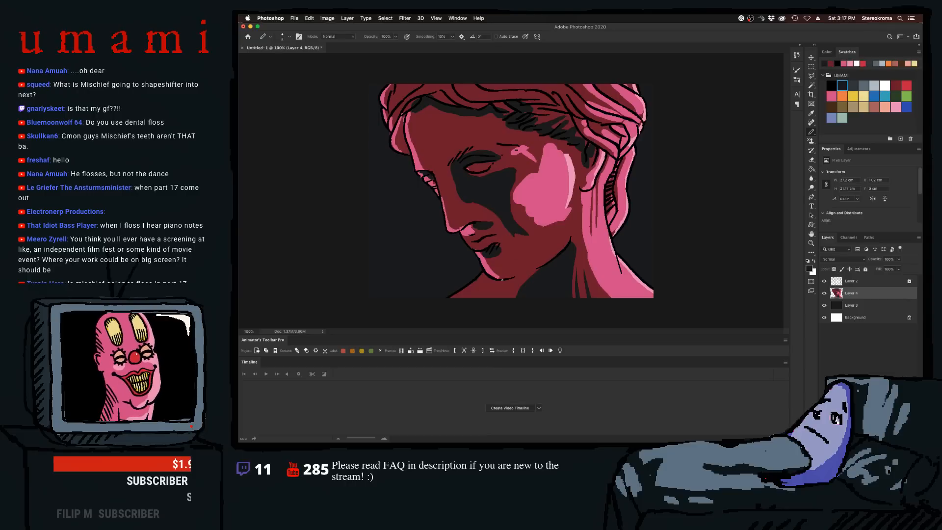
{"action": "left_click_drag", "start_coordinate": [494, 284], "coordinate": [512, 288]}
{"action": "key", "text": "bracketleft"}
{"action": "key", "text": "bracketleft"}
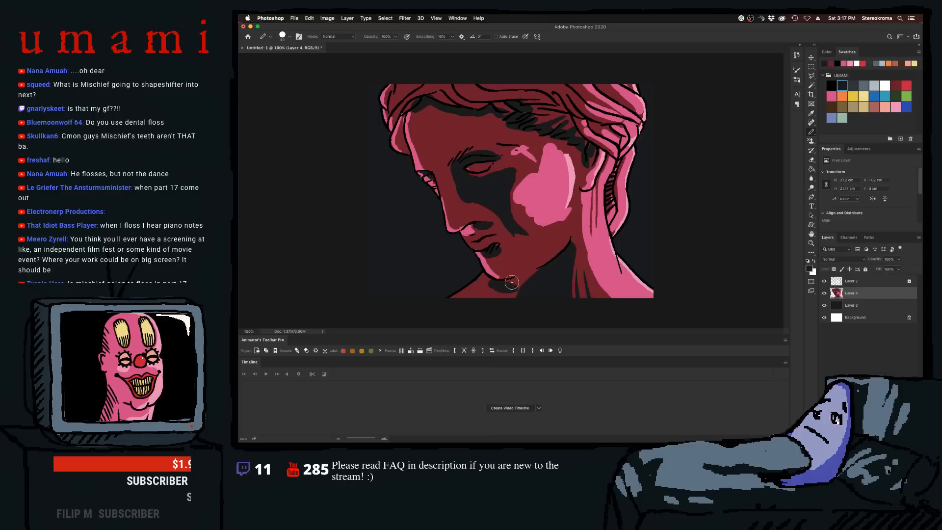
{"action": "key", "text": "super+z"}
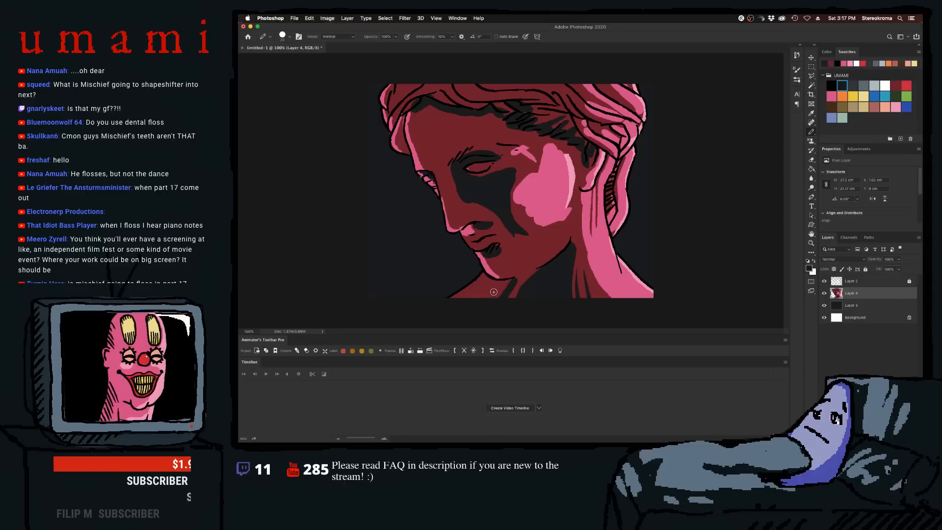
{"action": "key", "text": "bracketleft"}
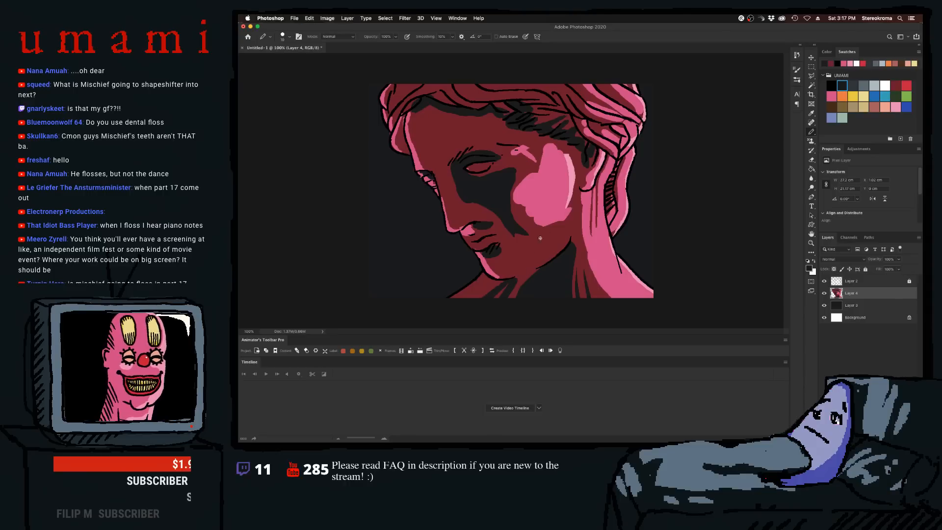
- Paint near-black along the underside of the jaw, from the chin back to the neck
{"action": "left_click_drag", "start_coordinate": [509, 277], "coordinate": [569, 240]}
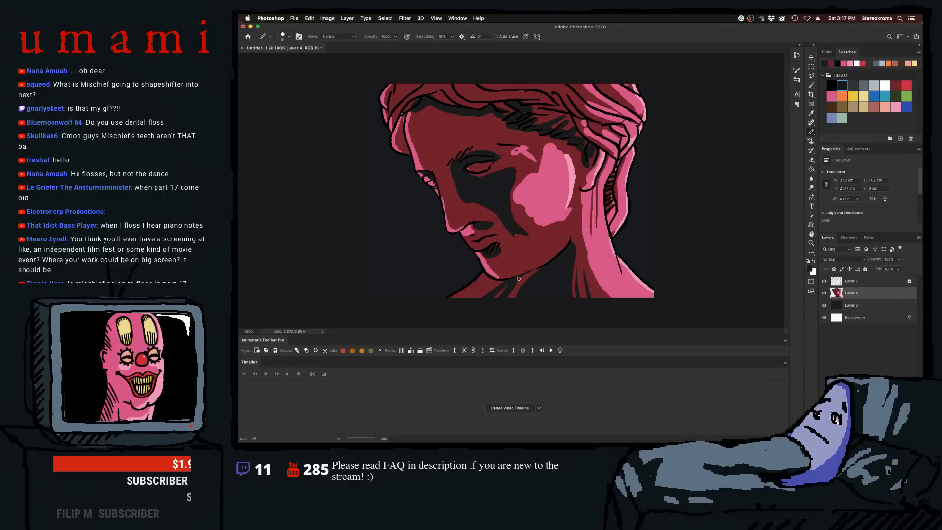
{"action": "key", "text": "bracketright"}
{"action": "left_click_drag", "start_coordinate": [518, 279], "coordinate": [566, 262]}
{"action": "key", "text": "bracketleft"}
{"action": "key", "text": "bracketleft"}
{"action": "key", "text": "bracketleft"}
{"action": "key", "text": "bracketleft"}
{"action": "key", "text": "bracketleft"}
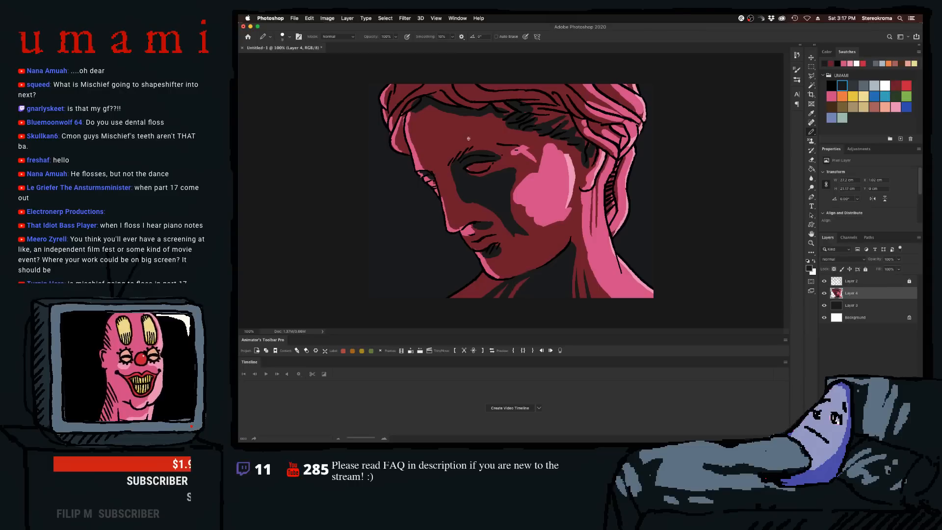
- Paint a near-black shadow across the forehead below the hairline, undoing the overly broad stroke
{"action": "key", "text": "bracketright"}
{"action": "key", "text": "bracketright"}
{"action": "key", "text": "bracketright"}
{"action": "key", "text": "bracketright"}
{"action": "key", "text": "bracketright"}
{"action": "key", "text": "bracketright"}
{"action": "key", "text": "bracketright"}
{"action": "key", "text": "bracketright"}
{"action": "left_click_drag", "start_coordinate": [427, 111], "coordinate": [515, 112]}
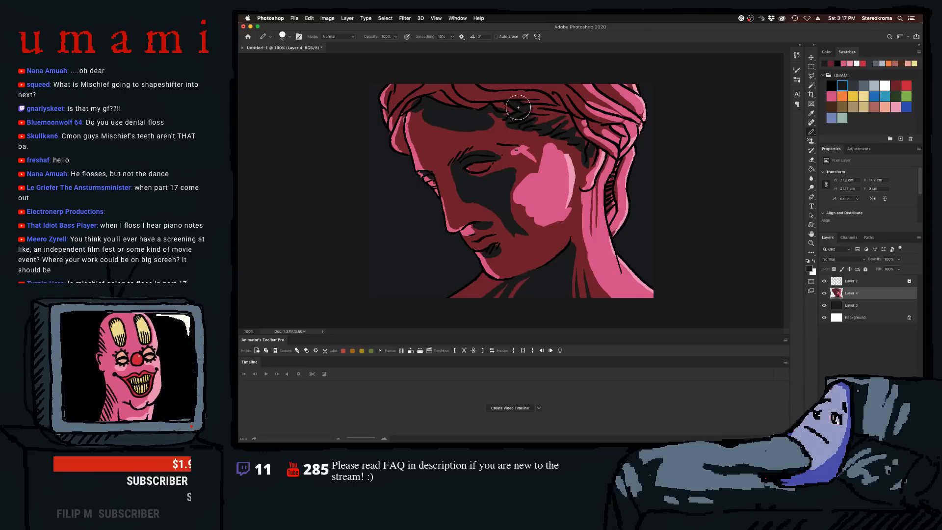
{"action": "key", "text": "super+z"}
{"action": "key", "text": "bracketleft"}
{"action": "key", "text": "bracketleft"}
{"action": "key", "text": "bracketleft"}
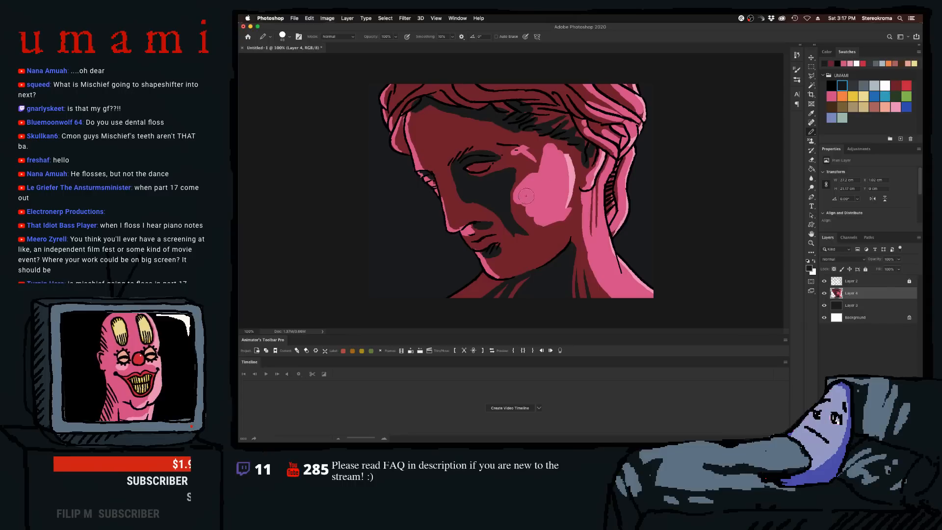
- Cover the lower cheek with near-black and round off the remaining cheek patch with hot pink
{"action": "mouse_move", "coordinate": [526, 196]}
{"action": "left_mouse_down"}
{"action": "mouse_move", "coordinate": [544, 239]}
{"action": "mouse_move", "coordinate": [565, 203]}
{"action": "mouse_move", "coordinate": [507, 249]}
{"action": "mouse_move", "coordinate": [531, 219]}
{"action": "mouse_move", "coordinate": [527, 236]}
{"action": "mouse_move", "coordinate": [530, 221]}
{"action": "mouse_move", "coordinate": [516, 237]}
{"action": "mouse_move", "coordinate": [528, 250]}
{"action": "mouse_move", "coordinate": [570, 208]}
{"action": "mouse_move", "coordinate": [543, 194]}
{"action": "mouse_move", "coordinate": [527, 211]}
{"action": "mouse_move", "coordinate": [547, 178]}
{"action": "mouse_move", "coordinate": [541, 187]}
{"action": "mouse_move", "coordinate": [531, 159]}
{"action": "left_mouse_up"}
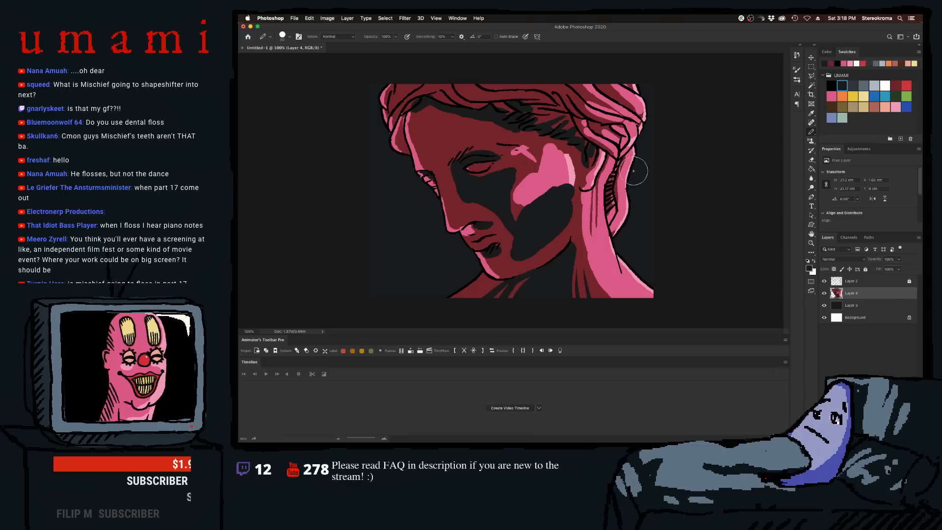
{"action": "left_click", "coordinate": [831, 96]}
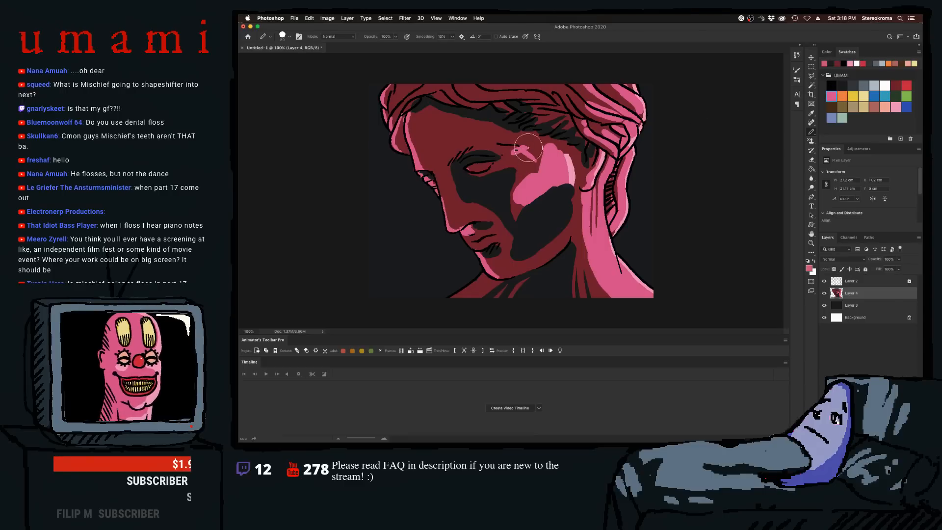
{"action": "mouse_move", "coordinate": [547, 192]}
{"action": "left_mouse_down"}
{"action": "mouse_move", "coordinate": [527, 206]}
{"action": "mouse_move", "coordinate": [519, 196]}
{"action": "mouse_move", "coordinate": [543, 205]}
{"action": "left_mouse_up"}
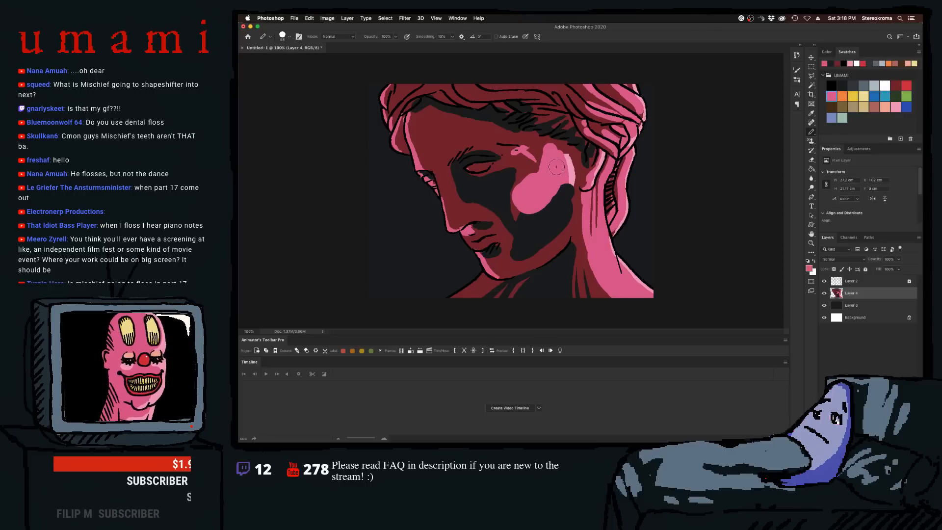
- Trim the front edge of the pink cheek patch and the pink mark beside the eye with dark red
{"action": "left_click", "coordinate": [896, 87]}
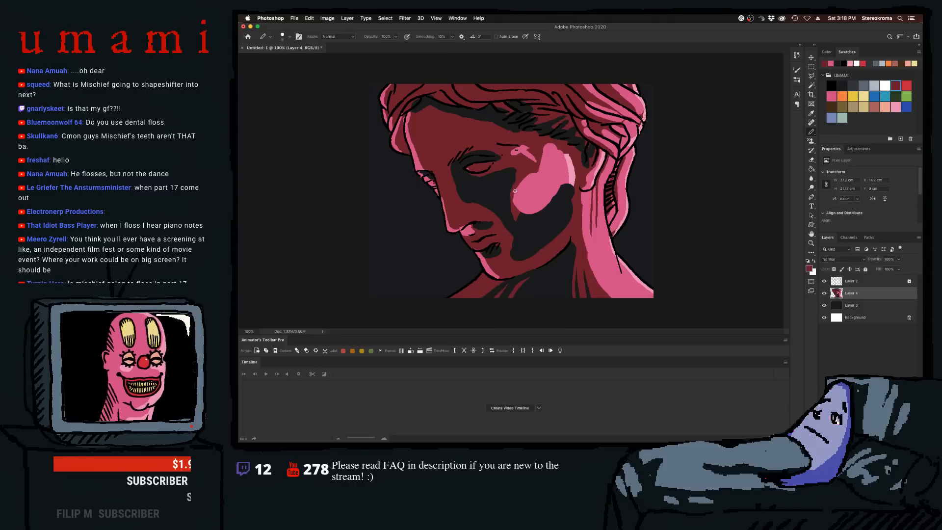
{"action": "left_click_drag", "start_coordinate": [515, 191], "coordinate": [520, 208]}
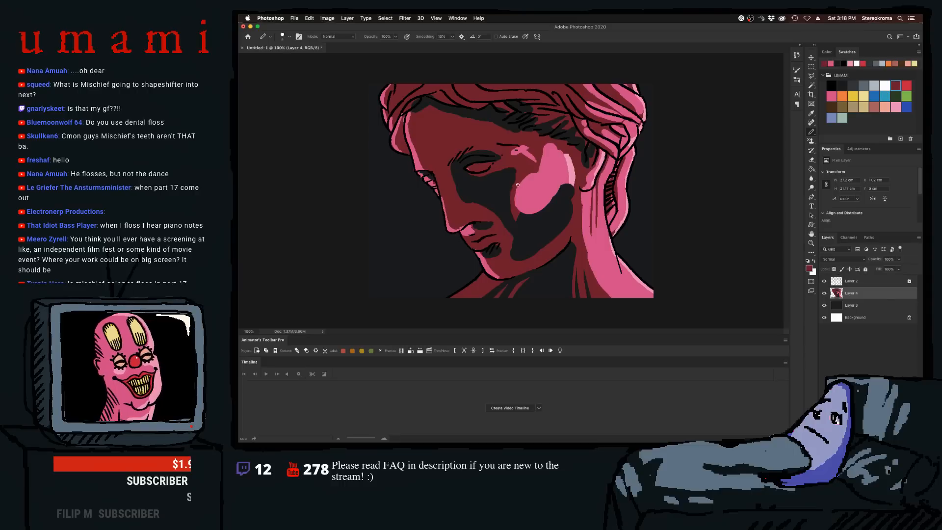
{"action": "key", "text": "bracketright"}
{"action": "key", "text": "bracketright"}
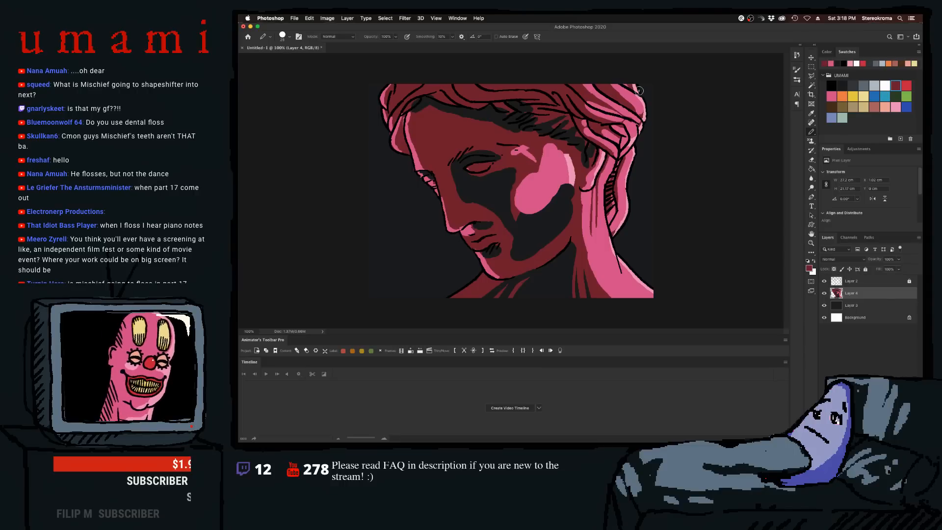
{"action": "key", "text": "bracketleft"}
{"action": "key", "text": "bracketleft"}
{"action": "key", "text": "bracketleft"}
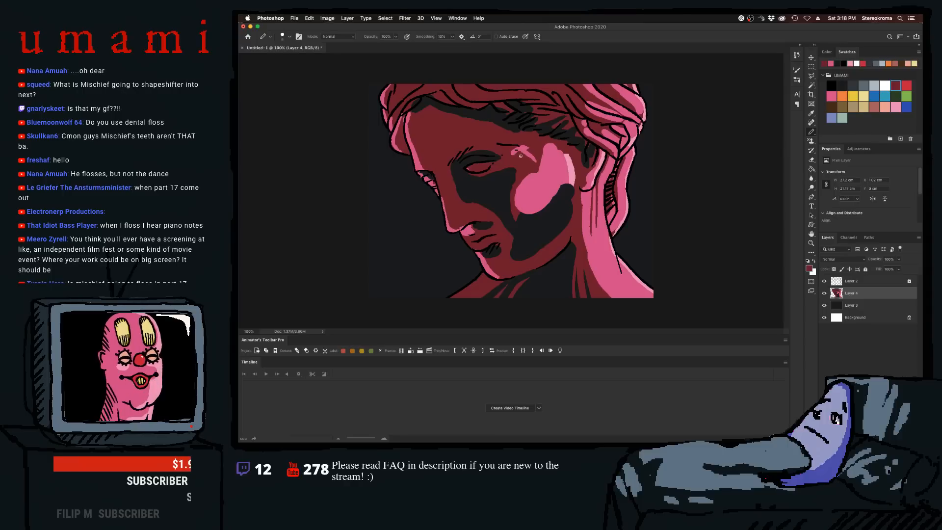
{"action": "left_click_drag", "start_coordinate": [521, 153], "coordinate": [533, 150]}
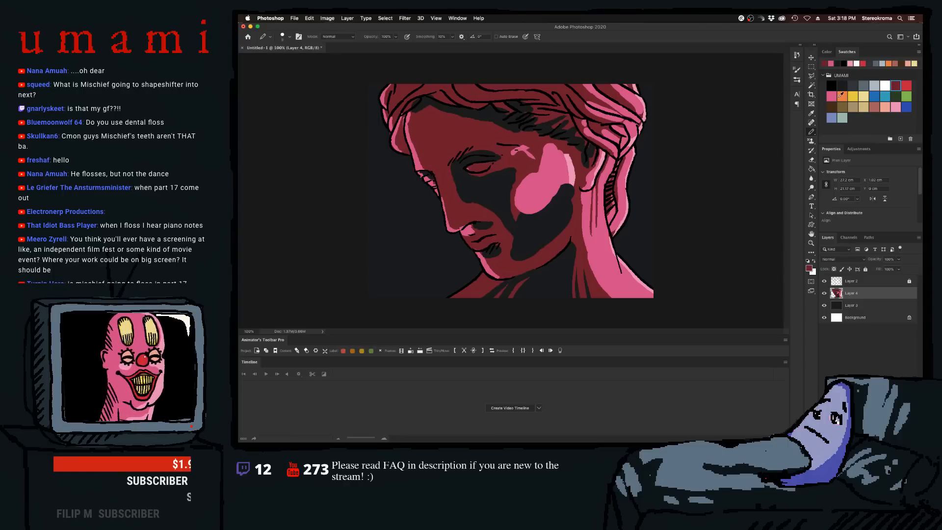
- Paint a light pink highlight on the upper part of the hot pink cheek patch
{"action": "left_click", "coordinate": [895, 105]}
{"action": "key", "text": "bracketright"}
{"action": "left_click_drag", "start_coordinate": [556, 167], "coordinate": [560, 161]}
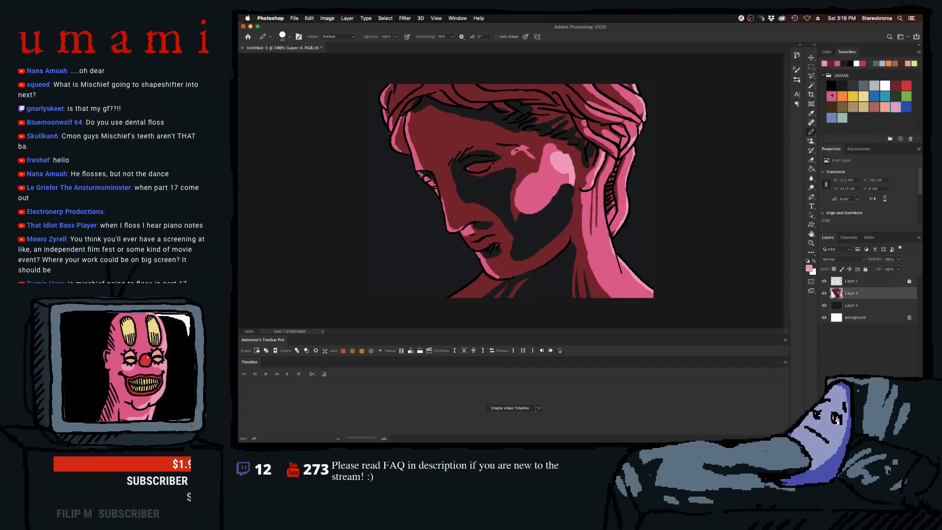
{"action": "key", "text": "bracketleft"}
{"action": "key", "text": "bracketleft"}
{"action": "key", "text": "bracketleft"}
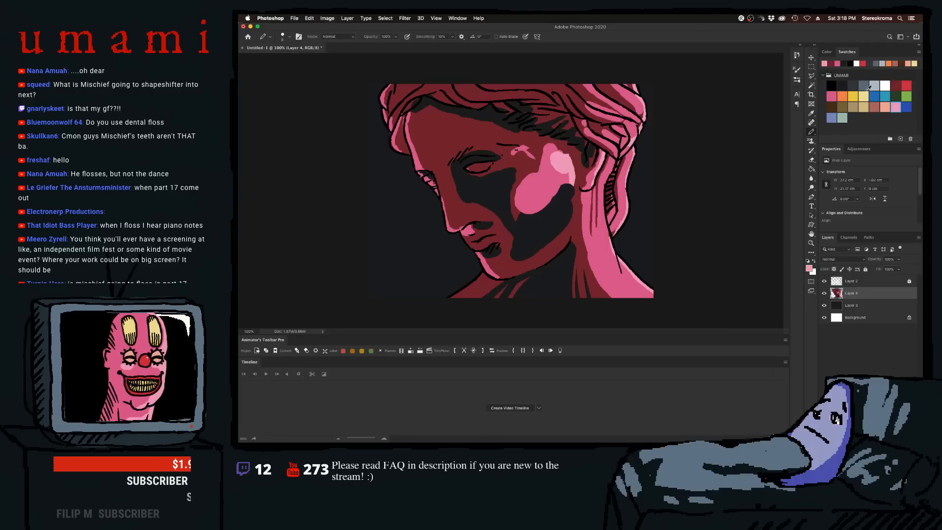
- Trim the upper edge of the pink cheek patch with dark red
{"action": "left_click", "coordinate": [896, 85]}
{"action": "key", "text": "bracketright"}
{"action": "key", "text": "bracketright"}
{"action": "key", "text": "bracketright"}
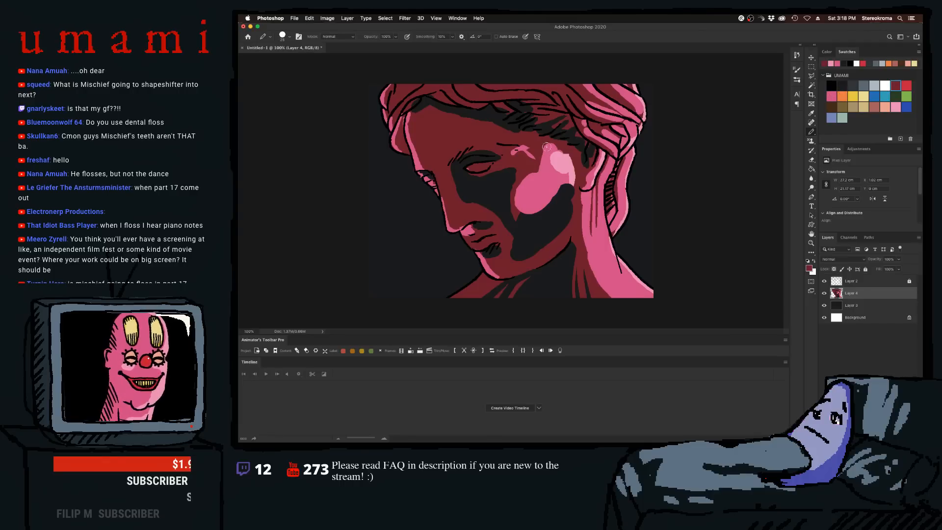
{"action": "key", "text": "bracketleft"}
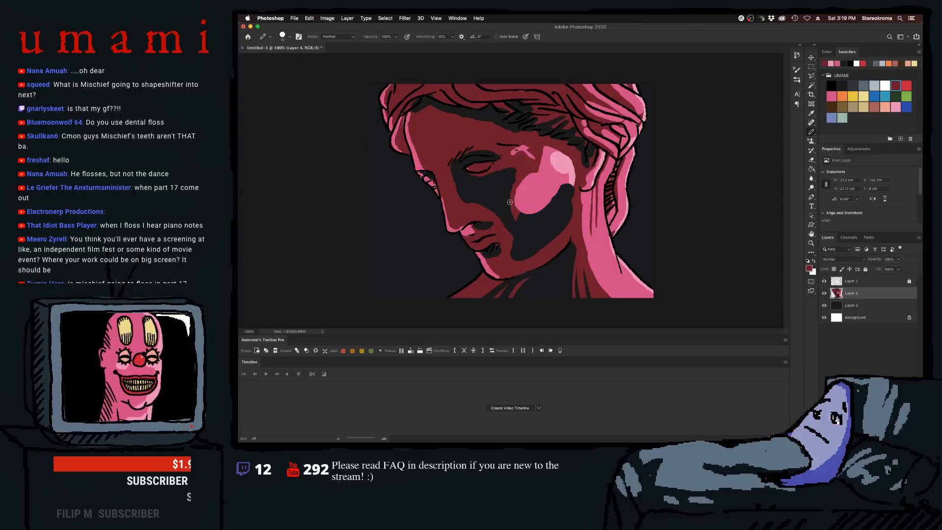
- Enlarge the hot pink mark between the outer eye and temple, adjusting the brush size
{"action": "left_click", "coordinate": [831, 96]}
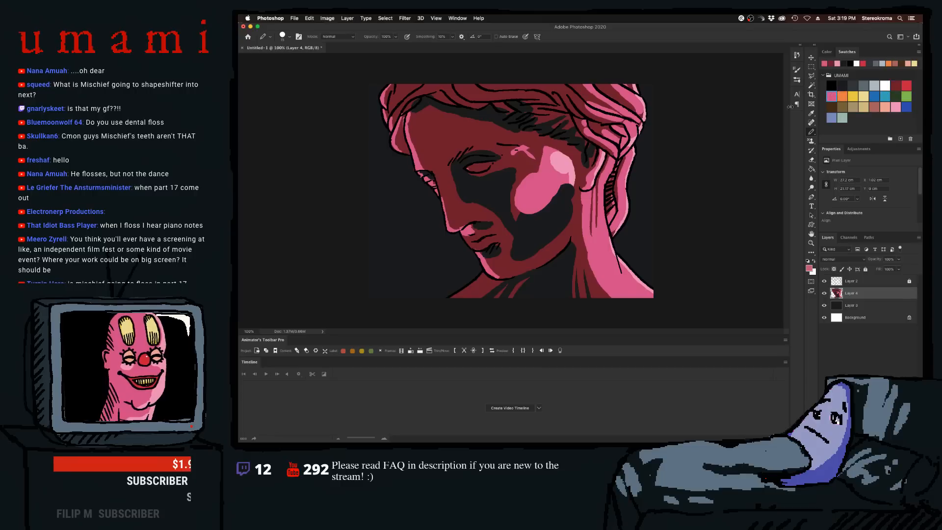
{"action": "left_click_drag", "start_coordinate": [508, 151], "coordinate": [531, 151]}
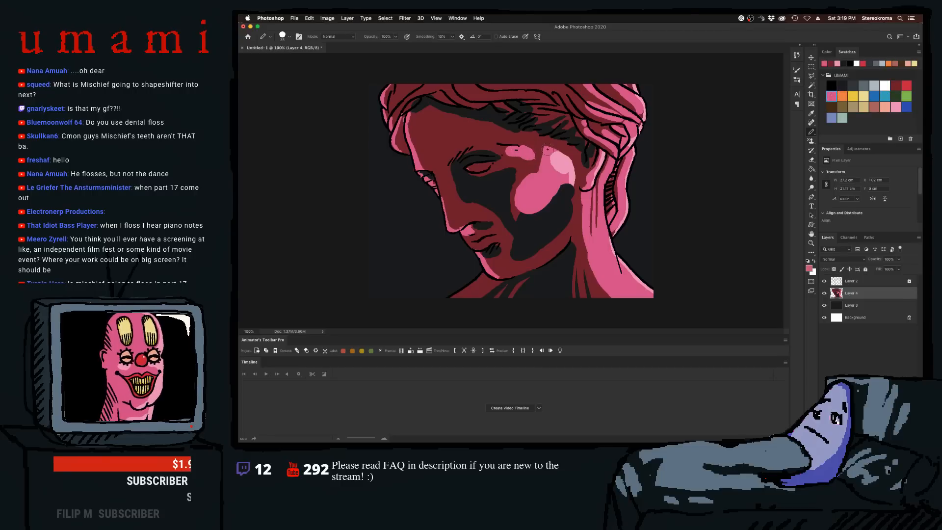
{"action": "key", "text": "bracketleft"}
{"action": "key", "text": "bracketleft"}
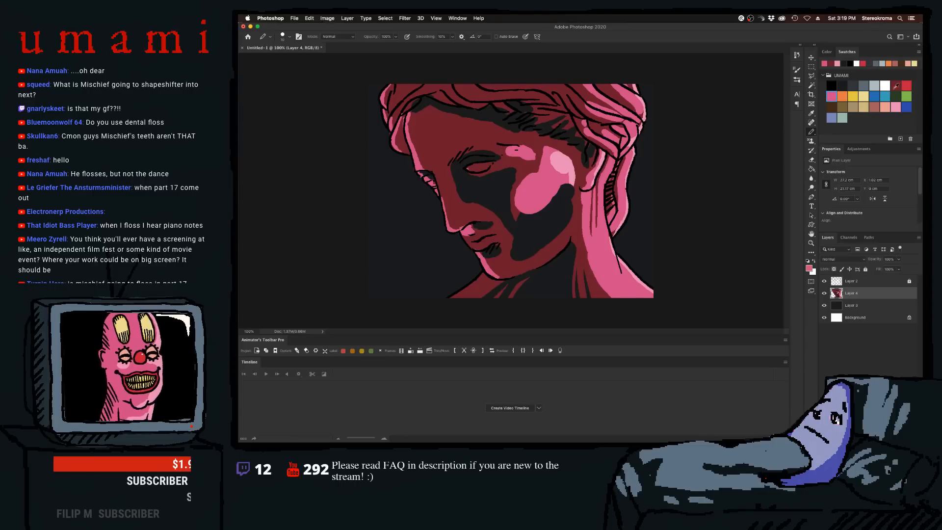
{"action": "key", "text": "bracketright"}
{"action": "key", "text": "bracketright"}
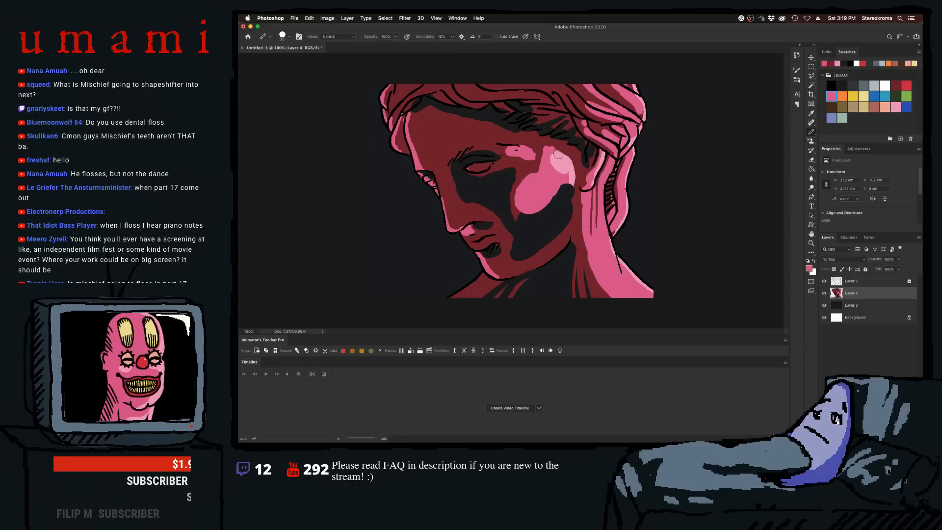
- Trim the upper and ear-side edges of the light pink cheek highlight with dark red, reducing the brush size
{"action": "left_click", "coordinate": [896, 86]}
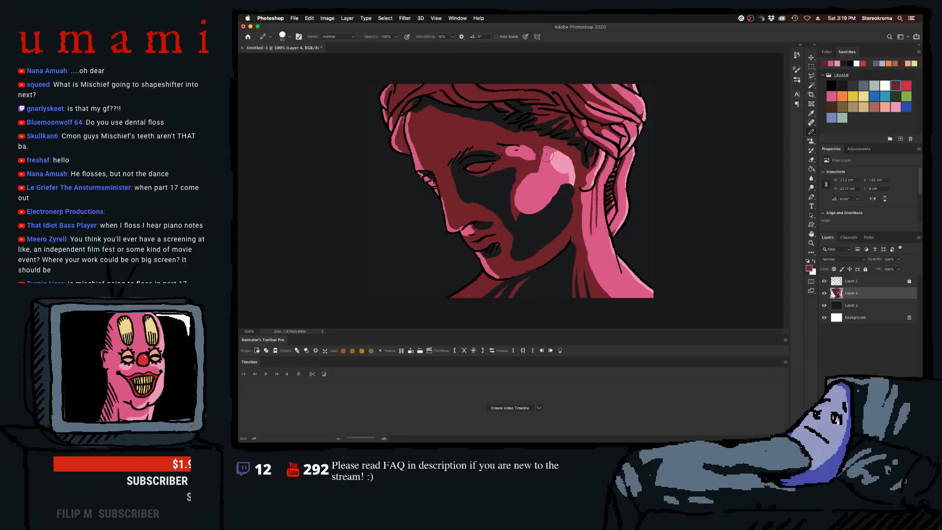
{"action": "left_click_drag", "start_coordinate": [545, 146], "coordinate": [574, 165]}
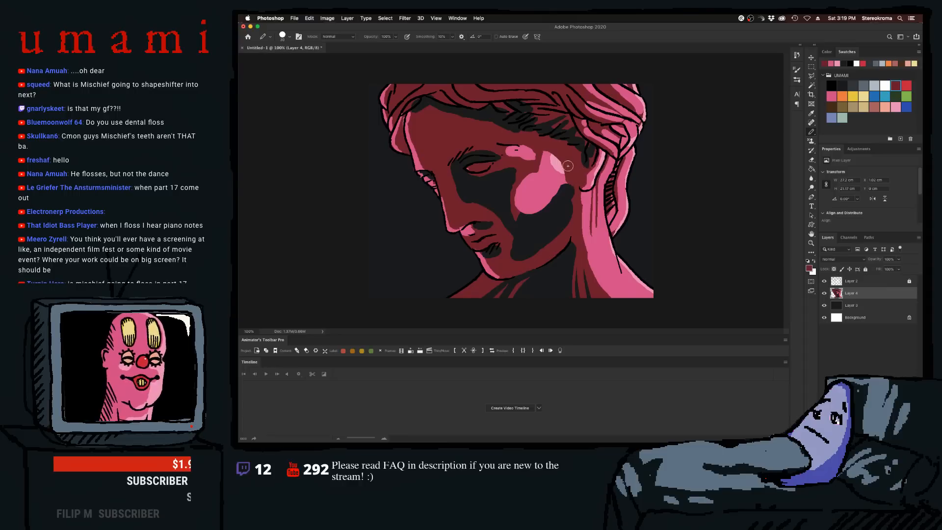
{"action": "key", "text": "bracketleft"}
{"action": "key", "text": "bracketleft"}
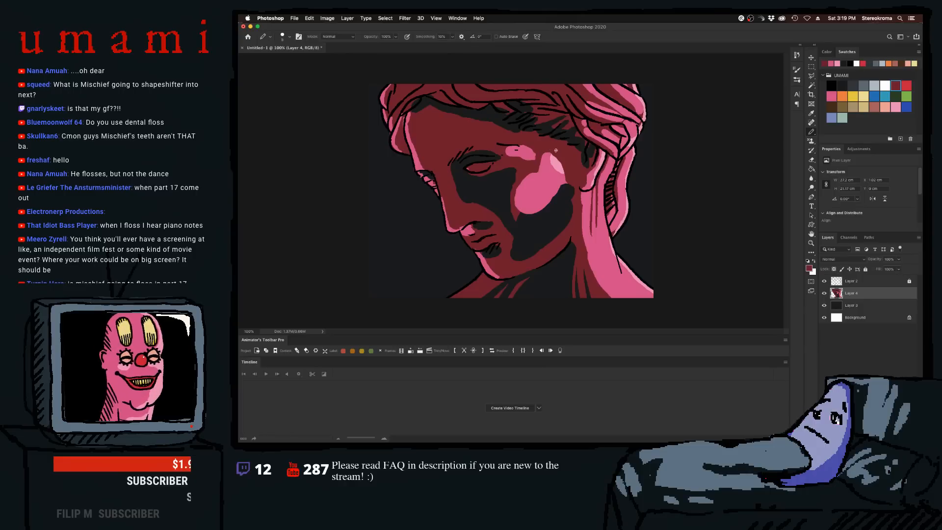
- Widen the light pink highlight across the upper part of the hot pink cheek patch with a larger brush
{"action": "left_click", "coordinate": [895, 106]}
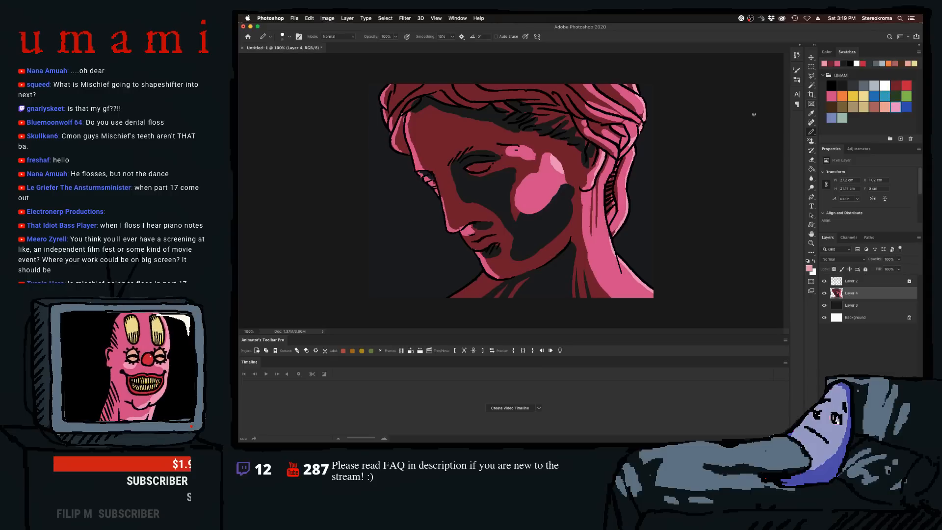
{"action": "key", "text": "bracketright"}
{"action": "key", "text": "bracketright"}
{"action": "key", "text": "bracketright"}
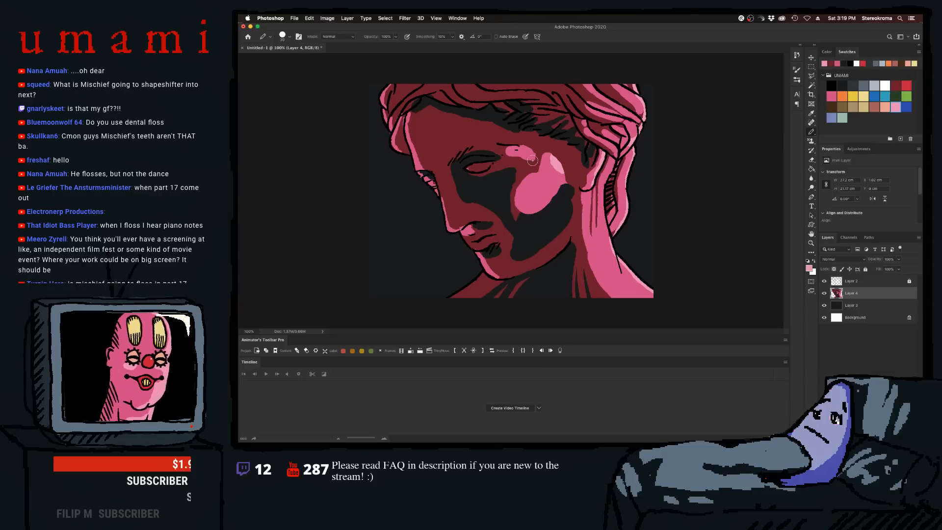
{"action": "left_click_drag", "start_coordinate": [536, 177], "coordinate": [556, 157]}
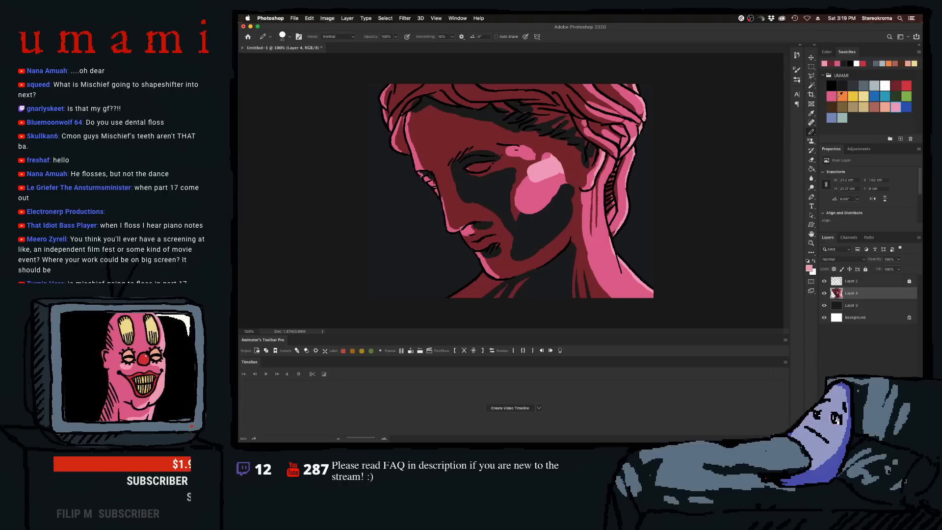
- Round off the upper edge of the light pink cheek highlight with dark red, adjusting the brush size
{"action": "left_click", "coordinate": [896, 85]}
{"action": "key", "text": "bracketleft"}
{"action": "key", "text": "bracketleft"}
{"action": "key", "text": "bracketleft"}
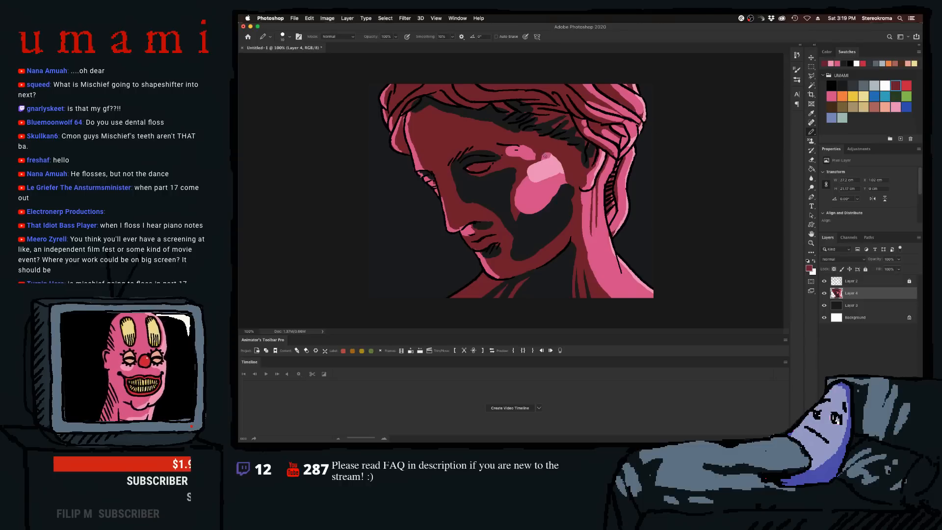
{"action": "key", "text": "bracketright"}
{"action": "key", "text": "bracketright"}
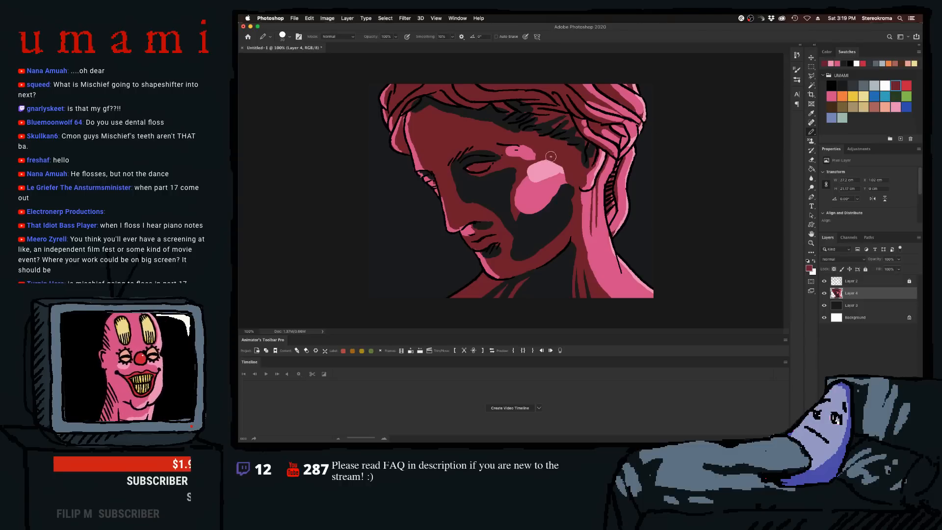
{"action": "left_click_drag", "start_coordinate": [543, 156], "coordinate": [564, 162]}
{"action": "key", "text": "super+z"}
{"action": "key", "text": "bracketleft"}
{"action": "key", "text": "bracketleft"}
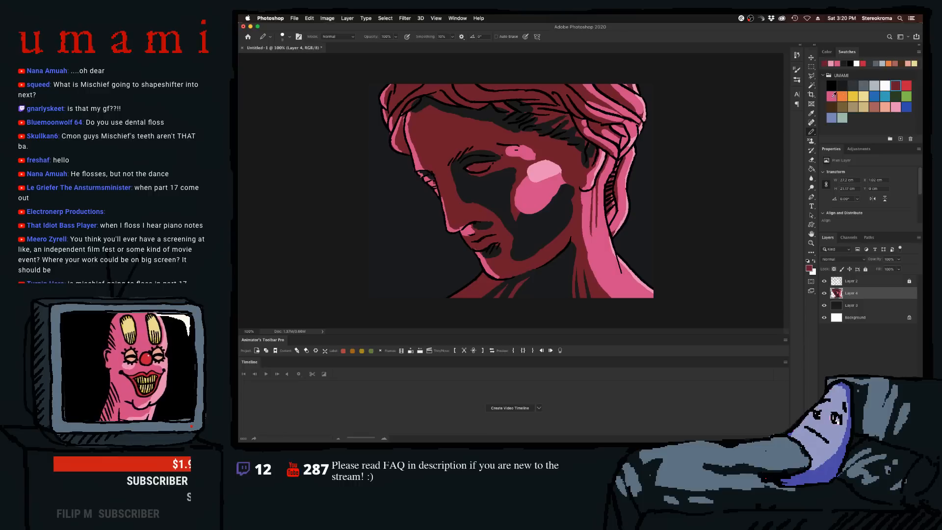
- Hatch thin hot pink strokes into the lower edge of the light pink cheek highlight, undoing unwanted strokes
{"action": "left_click", "coordinate": [832, 95]}
{"action": "key", "text": "super+z"}
{"action": "key", "text": "super+z"}
{"action": "key", "text": "super+z"}
{"action": "key", "text": "super+z"}
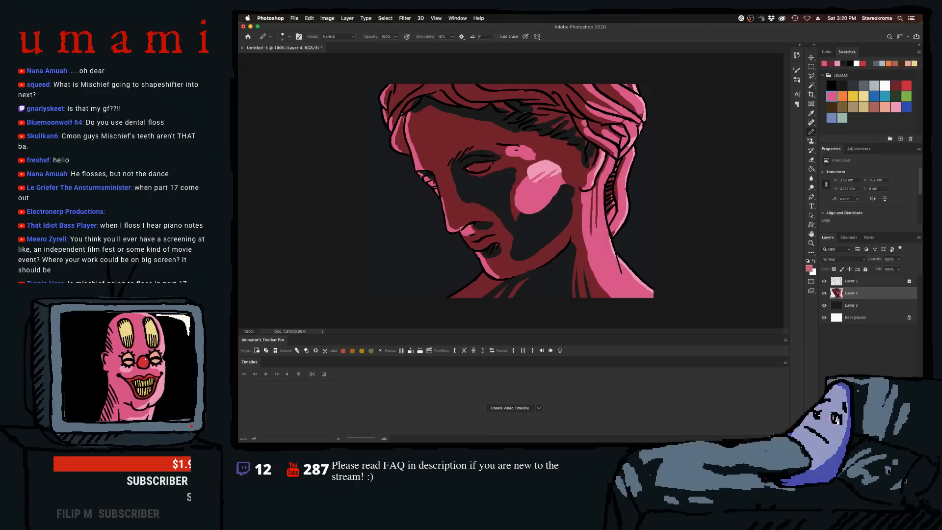
{"action": "key", "text": "super+z"}
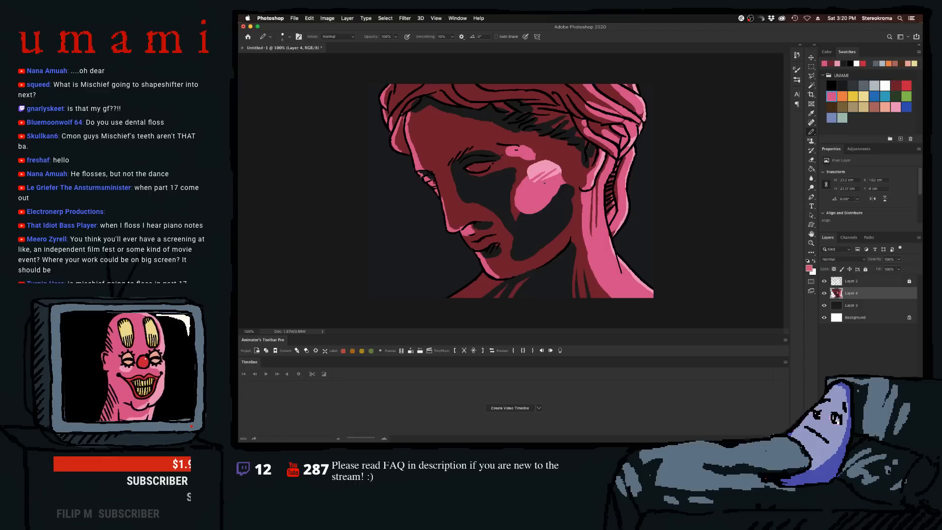
- Hatch near-black strokes into the lower edge of the hot pink cheek patch and add hot pink strokes beside them
{"action": "left_click", "coordinate": [842, 85]}
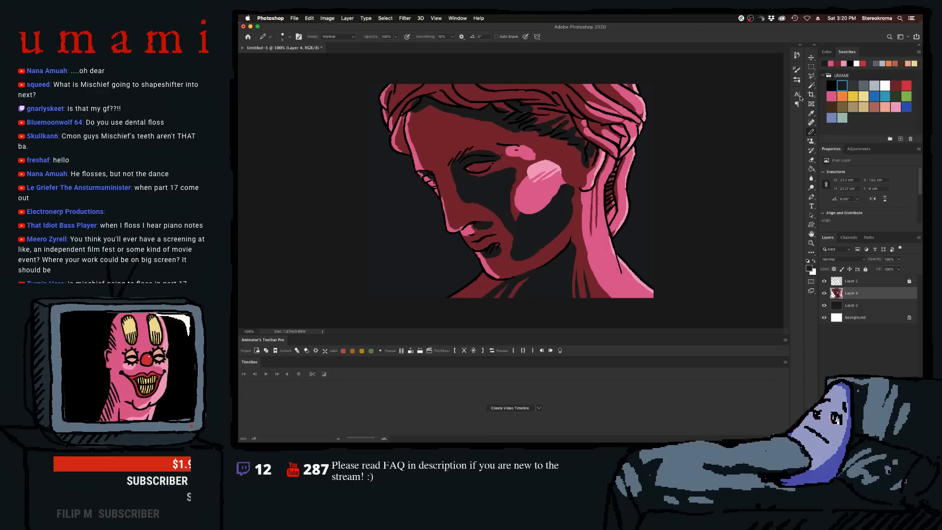
{"action": "key", "text": "bracketright"}
{"action": "key", "text": "bracketright"}
{"action": "key", "text": "bracketright"}
{"action": "left_click_drag", "start_coordinate": [522, 213], "coordinate": [545, 199]}
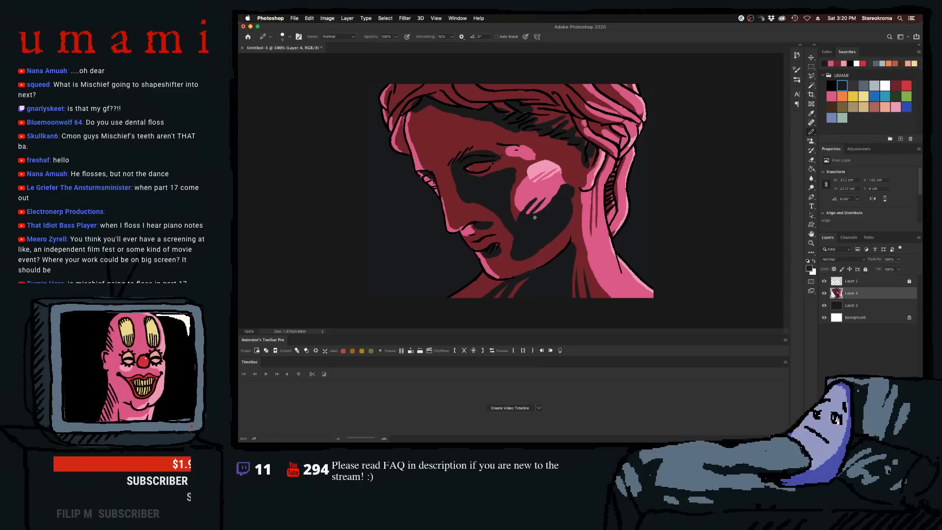
{"action": "key", "text": "super+z"}
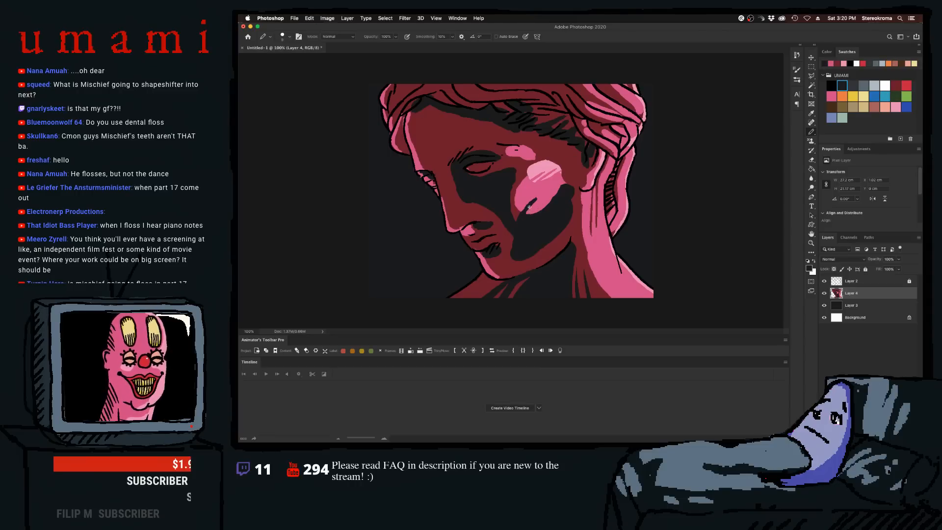
{"action": "mouse_move", "coordinate": [537, 200]}
{"action": "left_mouse_down"}
{"action": "mouse_move", "coordinate": [550, 185]}
{"action": "mouse_move", "coordinate": [550, 199]}
{"action": "left_mouse_up"}
{"action": "key", "text": "super+z"}
{"action": "key", "text": "super+z"}
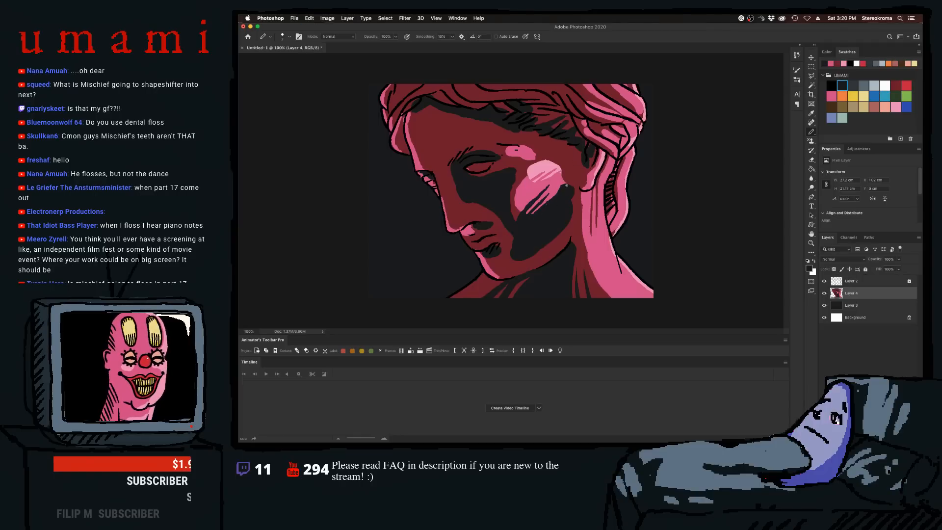
{"action": "left_click", "coordinate": [832, 96]}
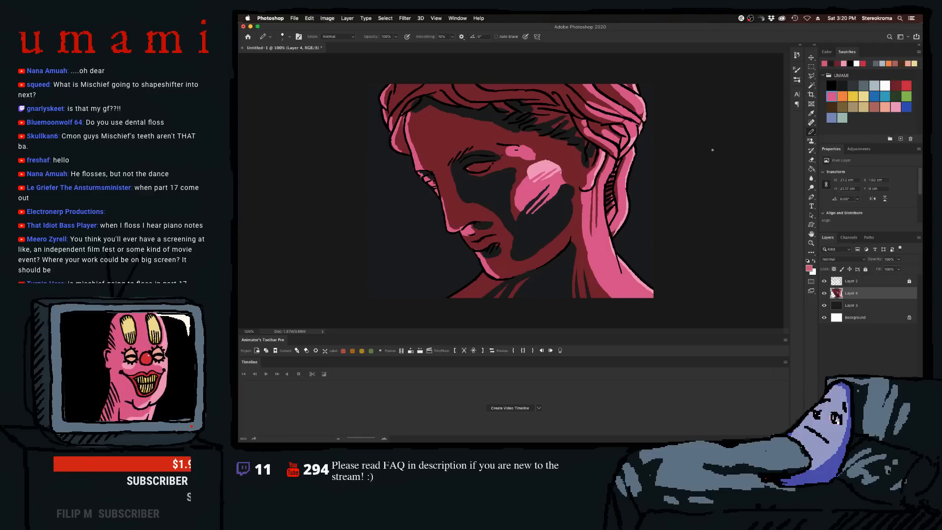
{"action": "mouse_move", "coordinate": [545, 209]}
{"action": "left_mouse_down"}
{"action": "mouse_move", "coordinate": [536, 214]}
{"action": "mouse_move", "coordinate": [554, 200]}
{"action": "left_mouse_up"}
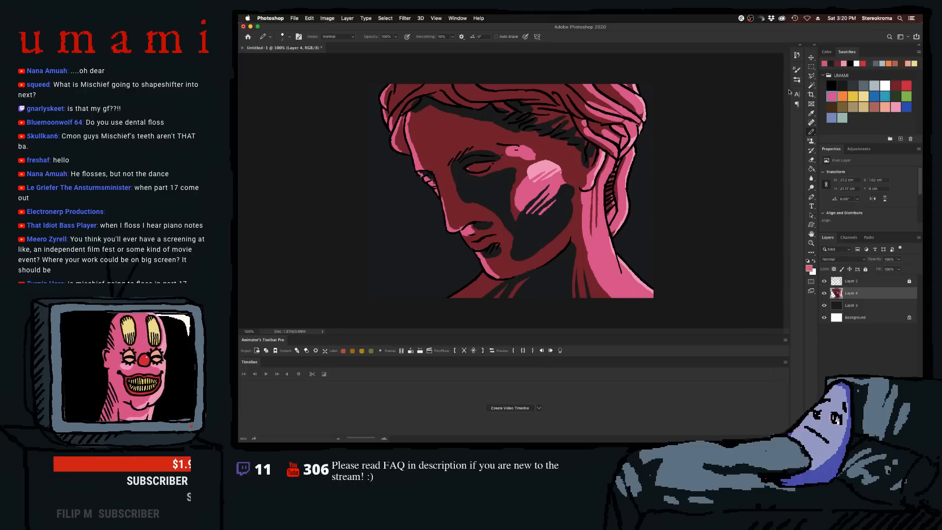
- Shrink the hot pink mark beside the outer eye with dark red and add fine hot pink strokes at its end
{"action": "left_click", "coordinate": [896, 85]}
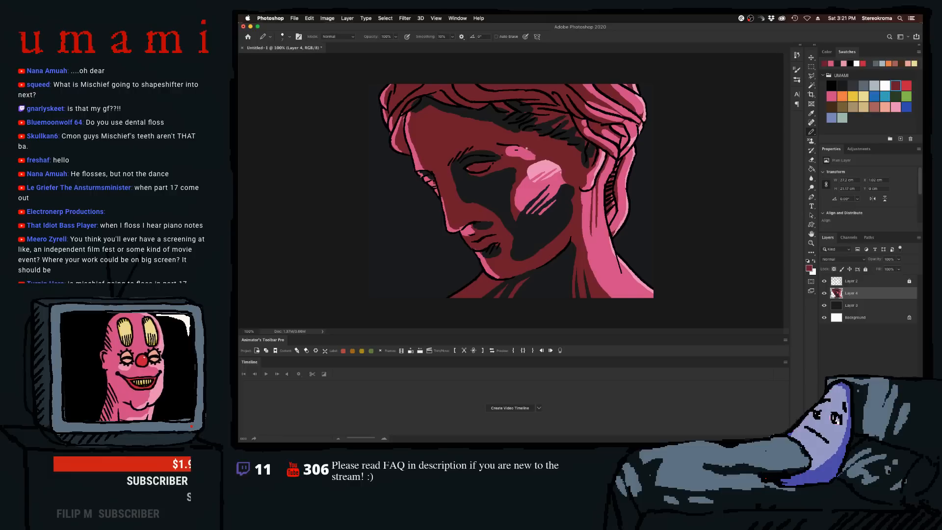
{"action": "key", "text": "bracketright"}
{"action": "key", "text": "bracketright"}
{"action": "key", "text": "bracketright"}
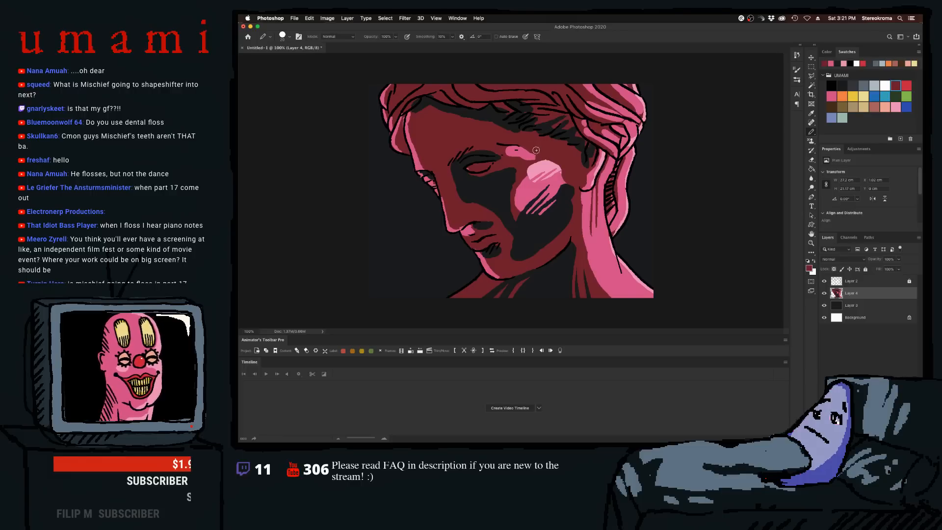
{"action": "key", "text": "bracketleft"}
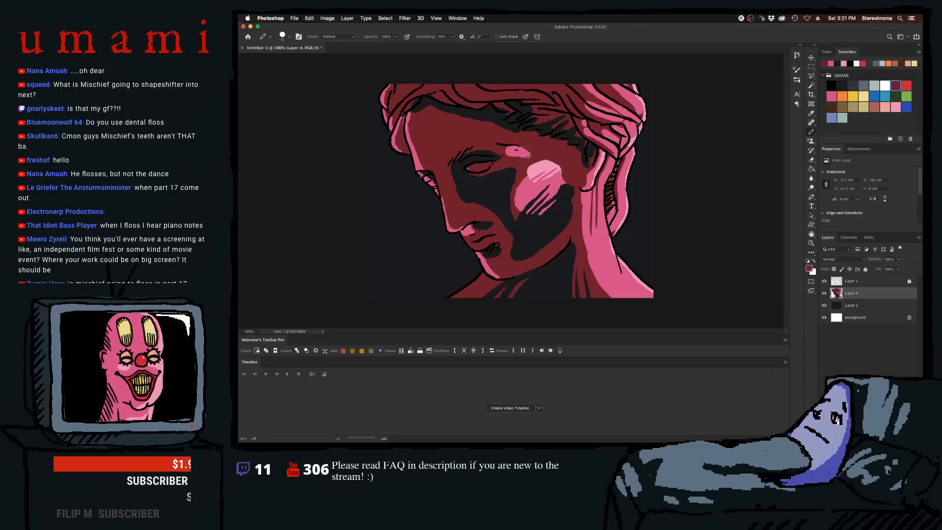
{"action": "key", "text": "bracketleft"}
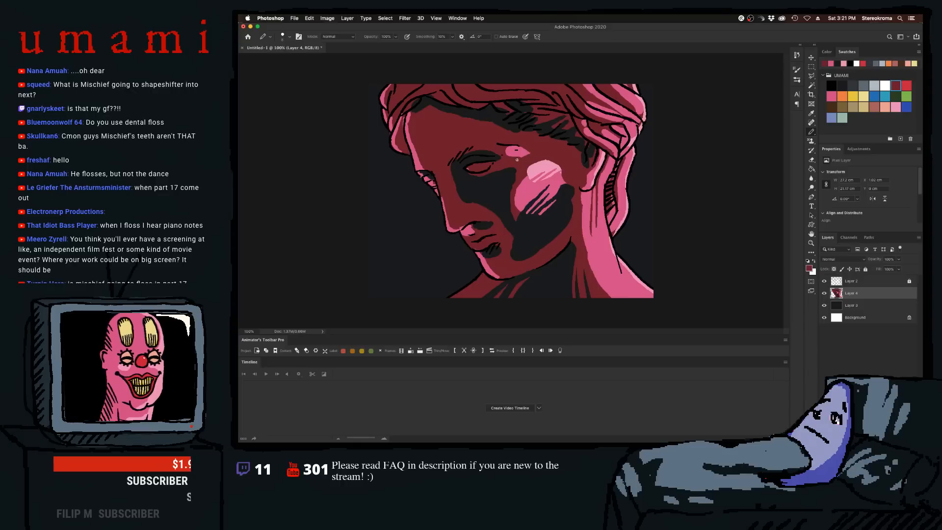
{"action": "key", "text": "bracketright"}
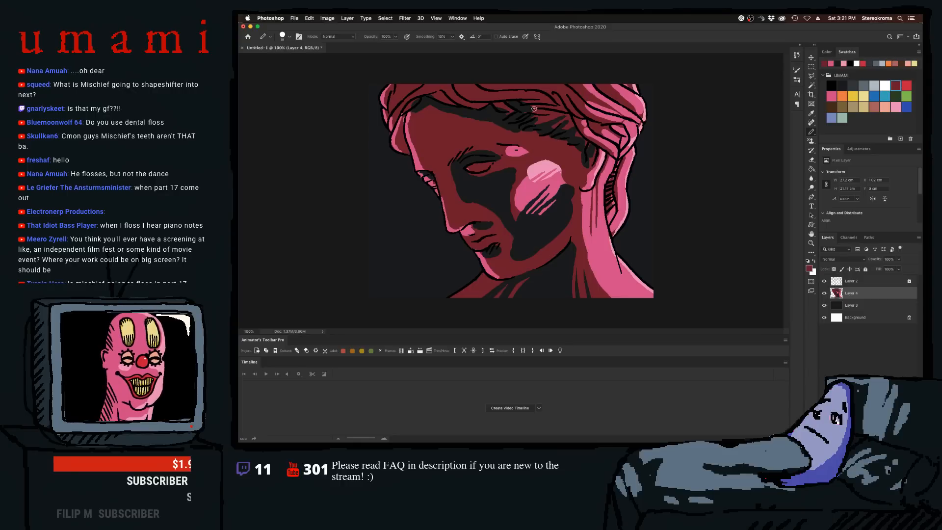
{"action": "left_click", "coordinate": [831, 96]}
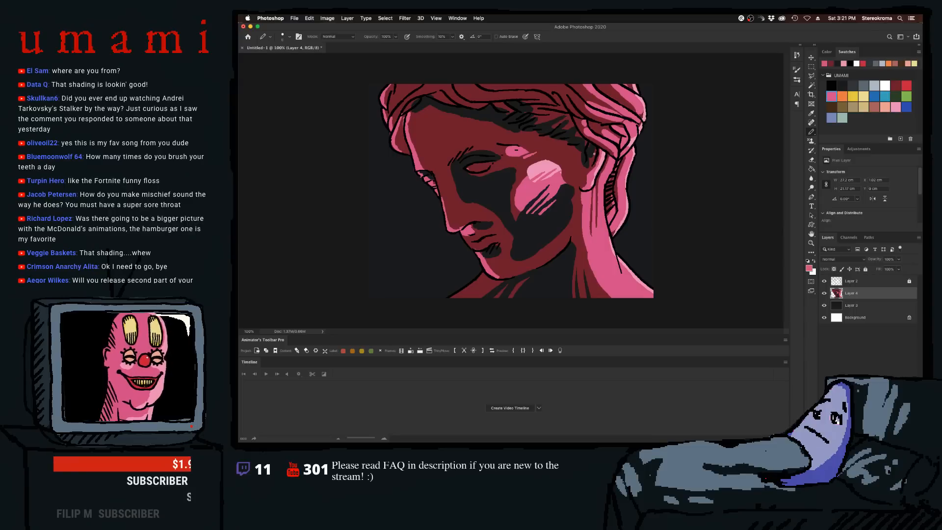
- Cover the remaining hot pink mark beside the outer eye with dark red using a larger brush
{"action": "left_click", "coordinate": [896, 85]}
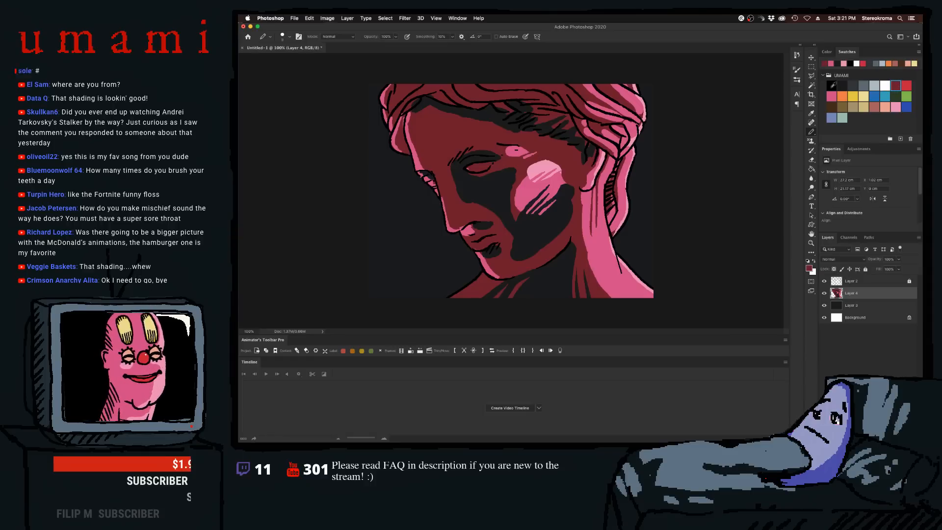
{"action": "key", "text": "bracketright"}
{"action": "key", "text": "bracketright"}
{"action": "key", "text": "bracketright"}
{"action": "key", "text": "bracketright"}
{"action": "mouse_move", "coordinate": [500, 149]}
{"action": "left_mouse_down"}
{"action": "mouse_move", "coordinate": [523, 146]}
{"action": "mouse_move", "coordinate": [510, 152]}
{"action": "left_mouse_up"}
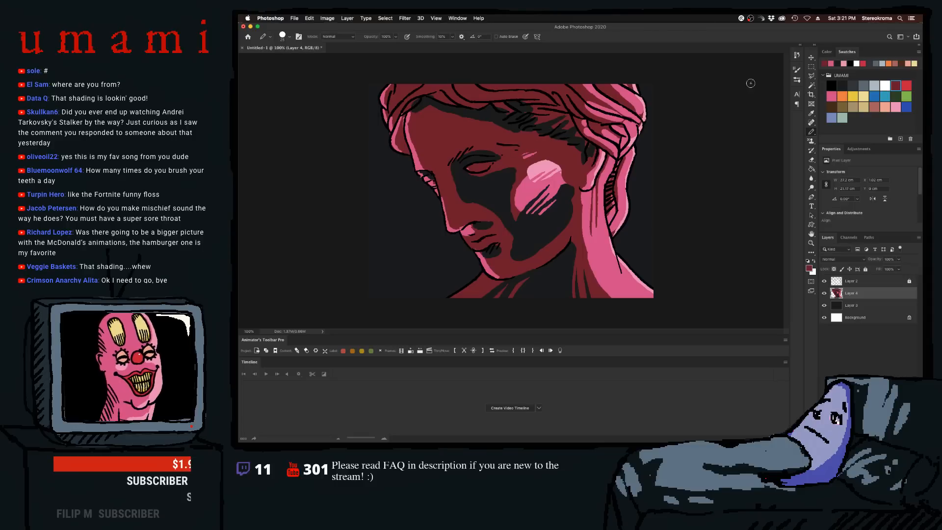
- Hatch thin hot pink strokes between the outer eye and temple, and touch up the hair above the ear
{"action": "left_click", "coordinate": [830, 95]}
{"action": "key", "text": "bracketleft"}
{"action": "key", "text": "bracketleft"}
{"action": "key", "text": "bracketleft"}
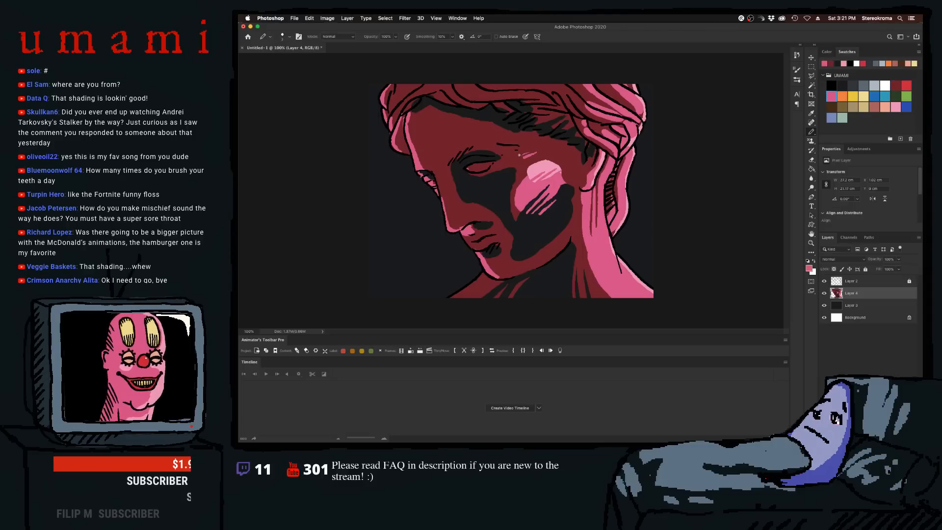
{"action": "left_click_drag", "start_coordinate": [520, 156], "coordinate": [538, 149]}
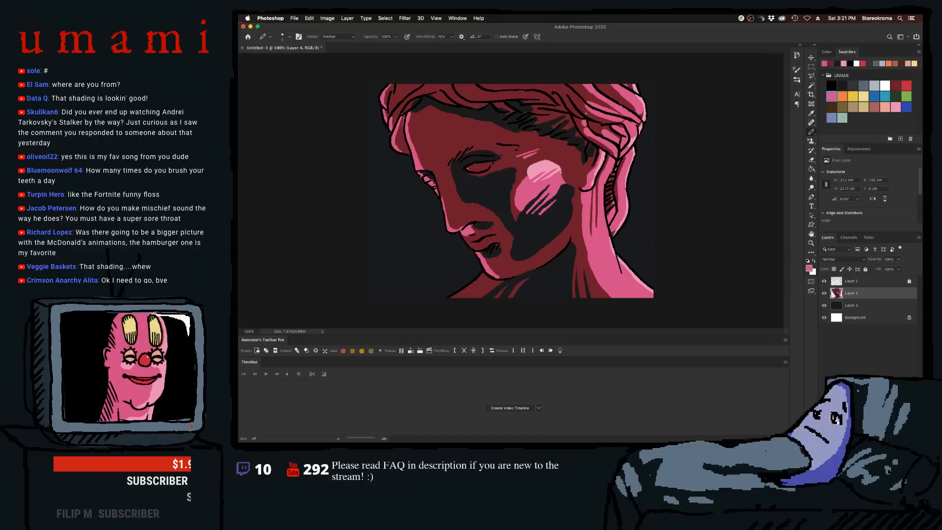
{"action": "left_click_drag", "start_coordinate": [576, 81], "coordinate": [604, 104]}
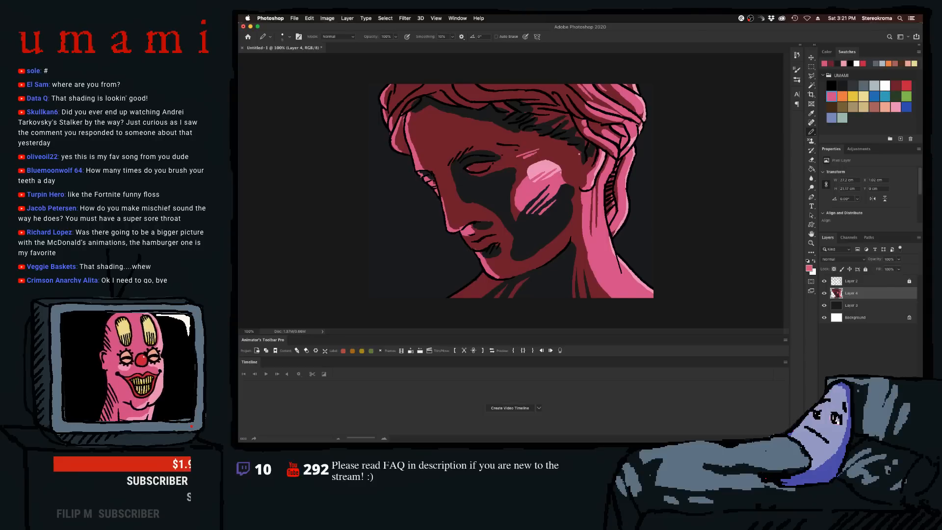
{"action": "left_click_drag", "start_coordinate": [577, 195], "coordinate": [562, 226]}
{"action": "key", "text": "super+z"}
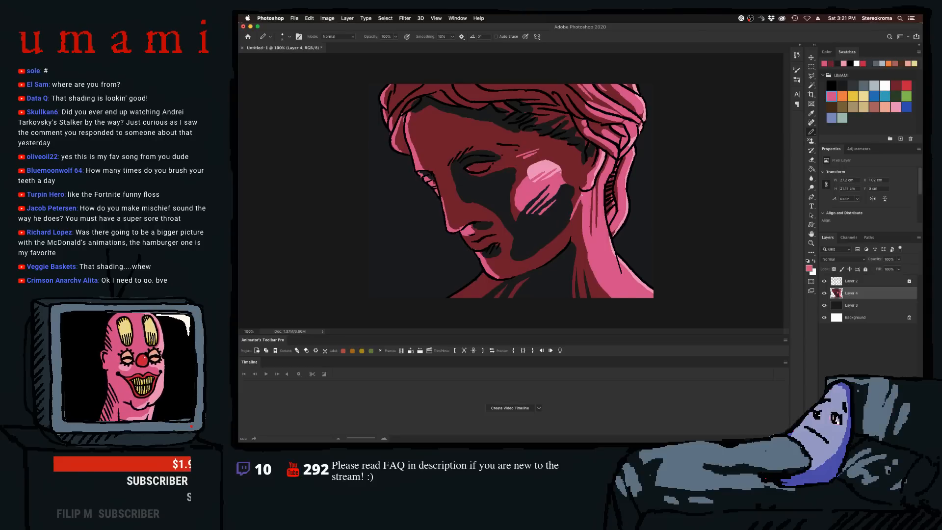
{"action": "left_click_drag", "start_coordinate": [581, 196], "coordinate": [562, 230]}
{"action": "key", "text": "super+z"}
{"action": "key", "text": "bracketright"}
{"action": "key", "text": "bracketright"}
{"action": "left_click_drag", "start_coordinate": [582, 196], "coordinate": [564, 230]}
{"action": "key", "text": "super+z"}
- Hatch thin hot pink strokes along the jaw edge below the ear with a smaller brush, undoing unwanted strokes
{"action": "key", "text": "bracketleft"}
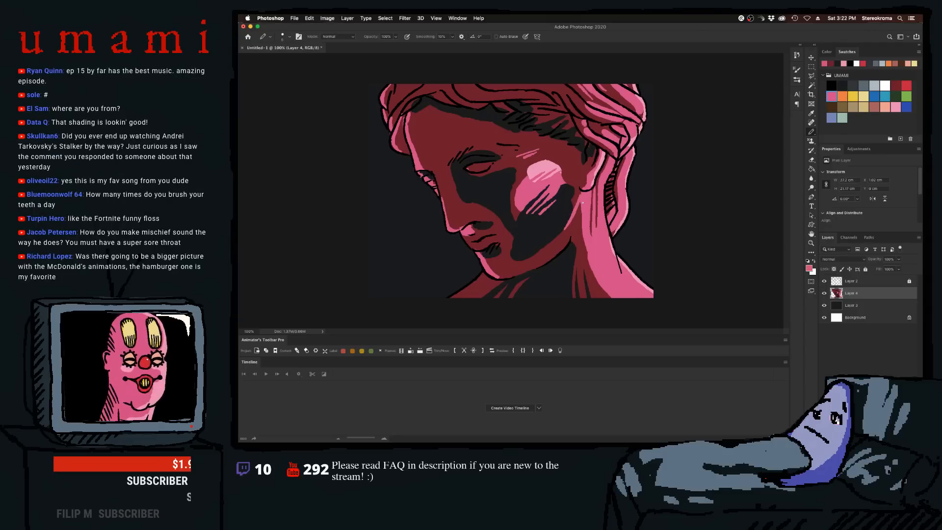
{"action": "left_click_drag", "start_coordinate": [581, 206], "coordinate": [567, 232]}
{"action": "key", "text": "super+z"}
{"action": "key", "text": "super+z"}
{"action": "key", "text": "super+z"}
{"action": "key", "text": "super+z"}
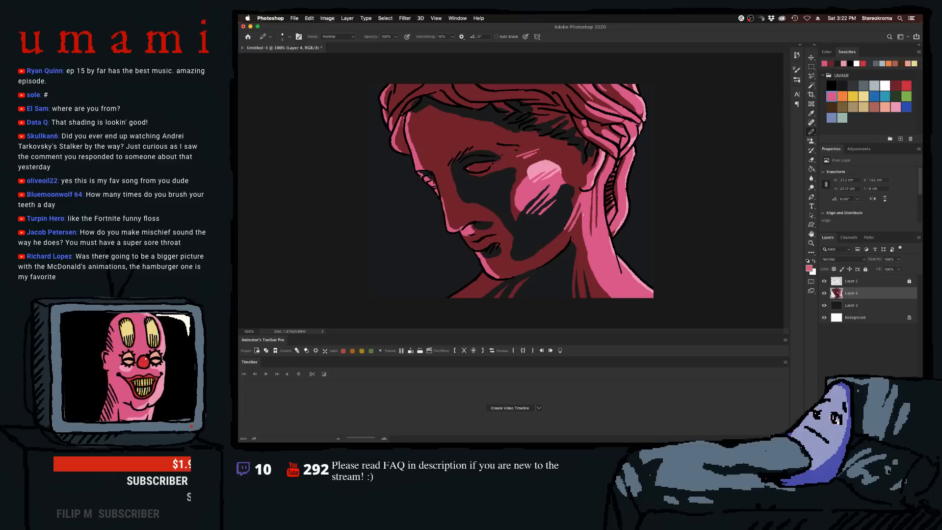
{"action": "left_click_drag", "start_coordinate": [583, 217], "coordinate": [578, 228]}
{"action": "key", "text": "super+z"}
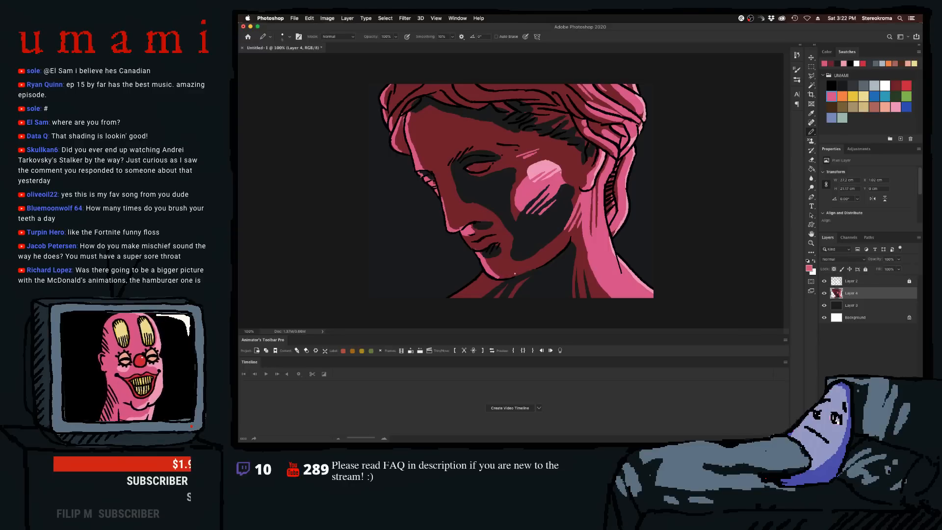
- Try thin hot pink strokes along the lower jaw edge beside the chin, undoing the unwanted ones
{"action": "key", "text": "super+z"}
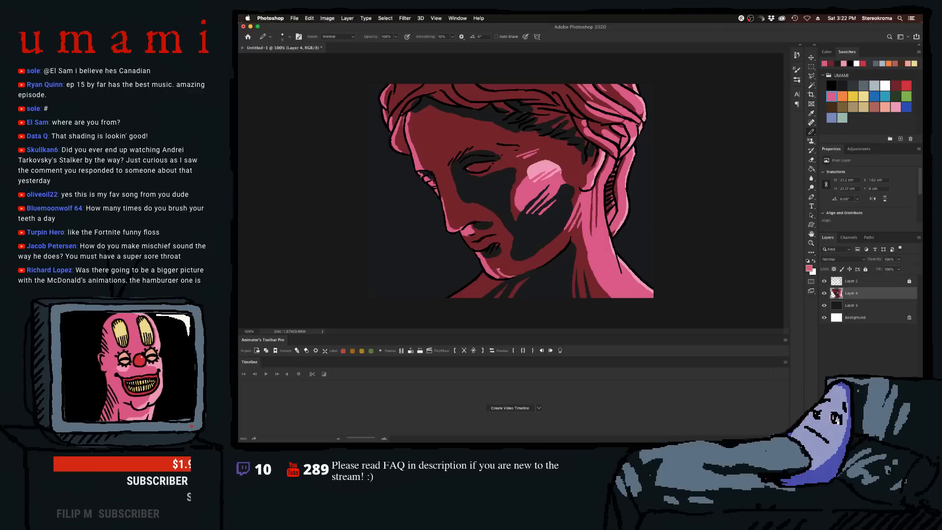
{"action": "key", "text": "super+z"}
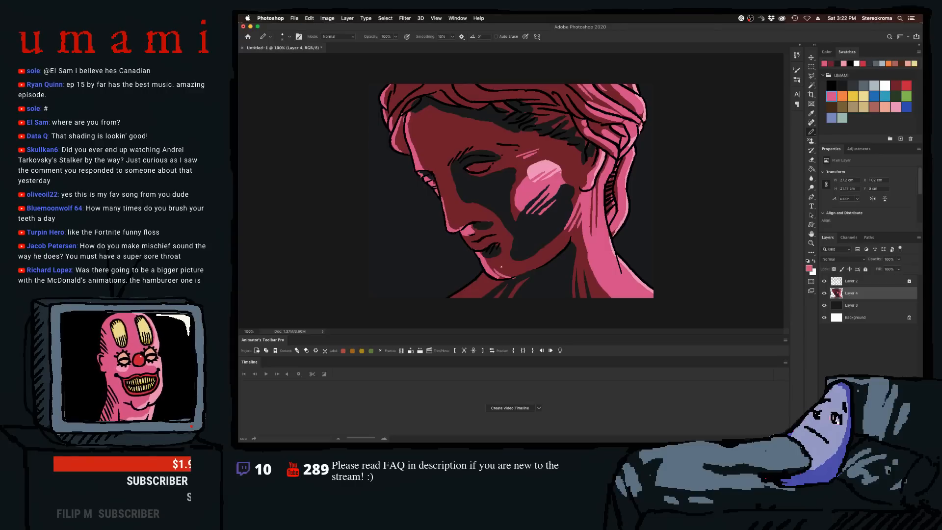
{"action": "key", "text": "super+z"}
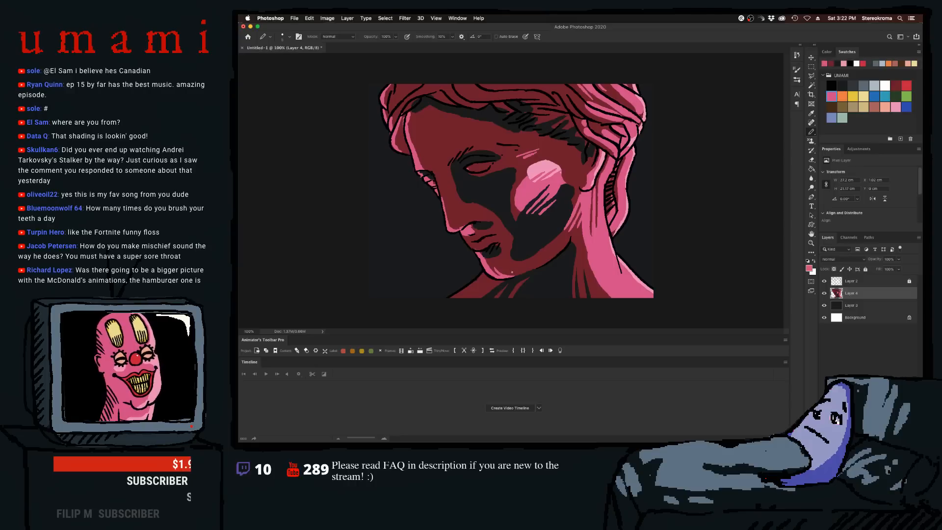
{"action": "left_click_drag", "start_coordinate": [504, 271], "coordinate": [532, 267]}
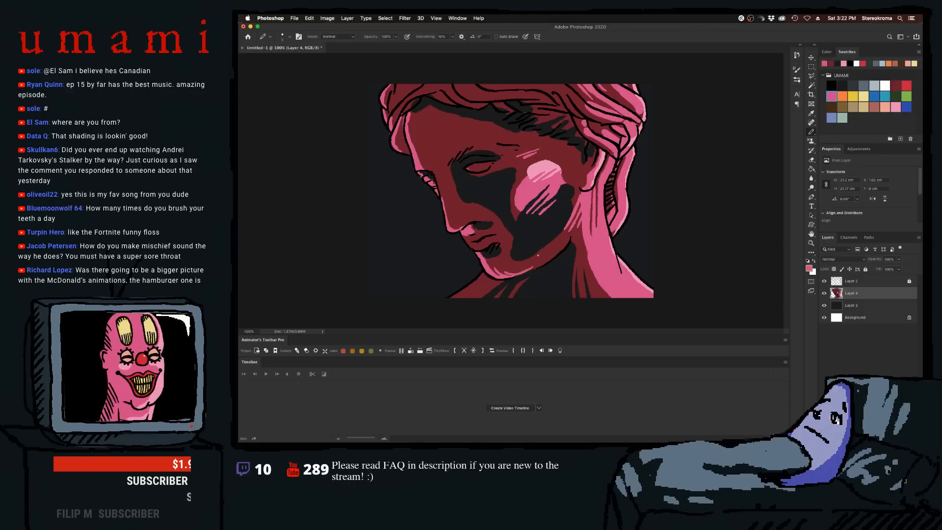
{"action": "key", "text": "super+z"}
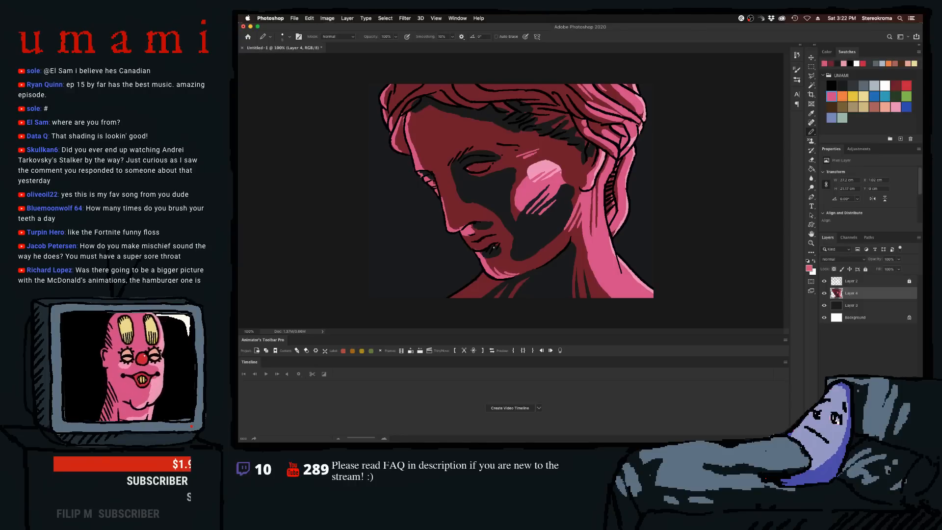
{"action": "key", "text": "super+z"}
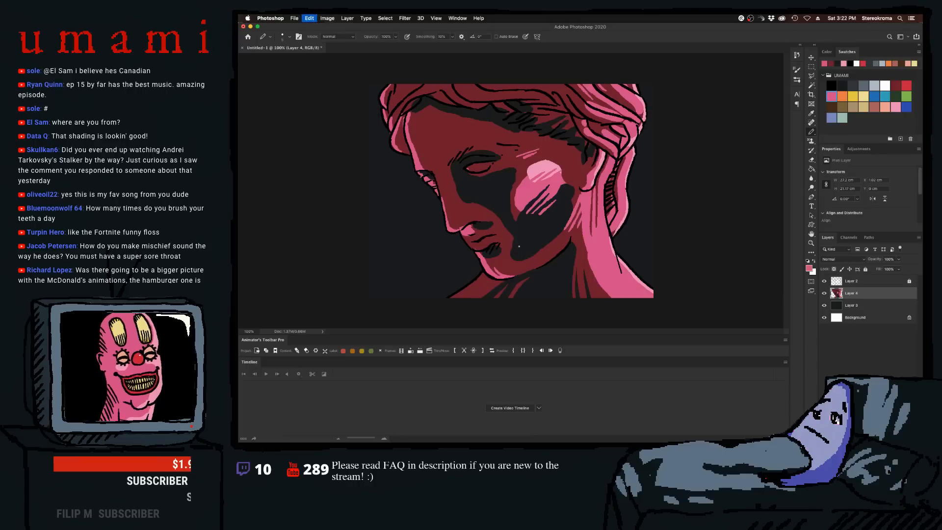
{"action": "key", "text": "super+z"}
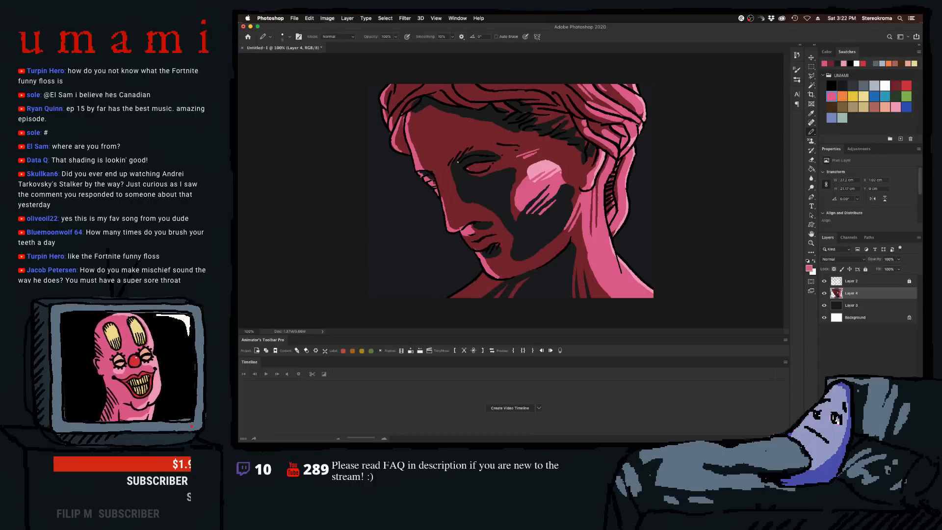
- Try filling the eye between its lids with hot pink, and paint over it with dark red
{"action": "left_click_drag", "start_coordinate": [467, 168], "coordinate": [477, 168]}
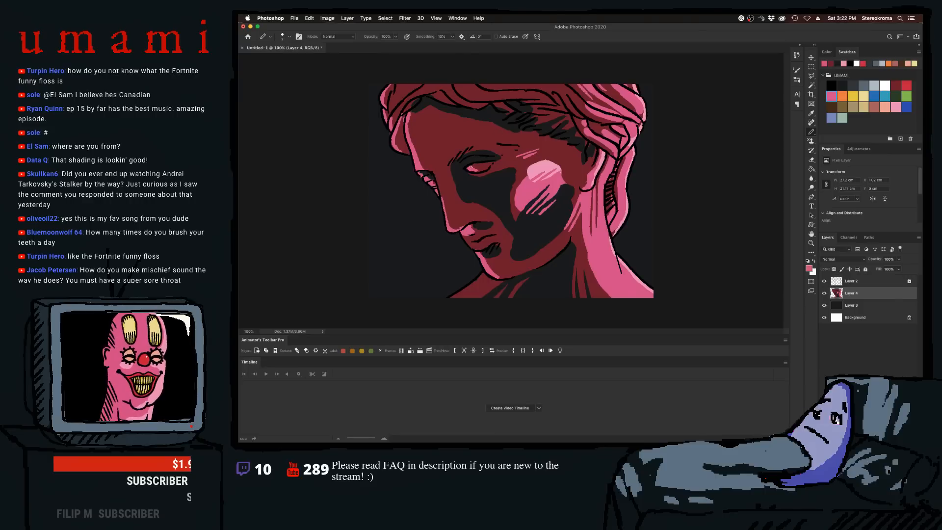
{"action": "left_click_drag", "start_coordinate": [473, 171], "coordinate": [486, 170]}
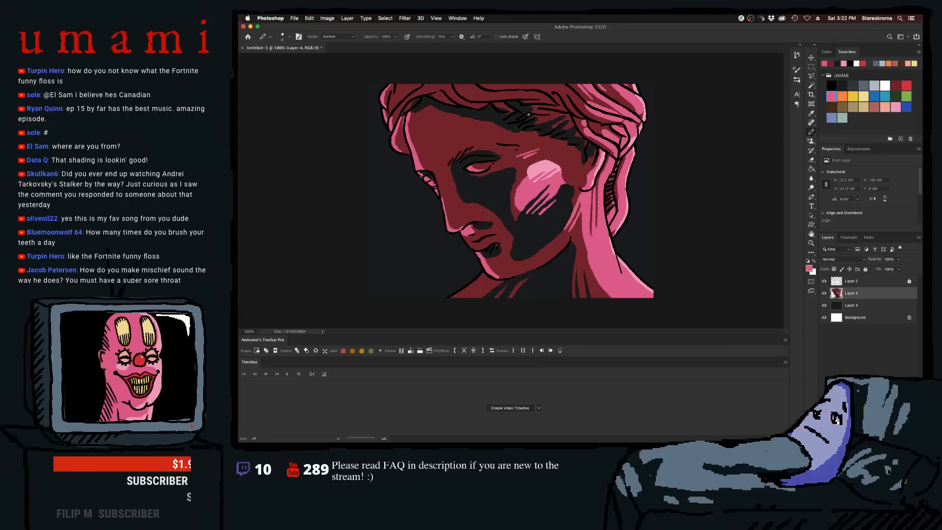
{"action": "left_click", "coordinate": [896, 86]}
{"action": "left_click_drag", "start_coordinate": [477, 165], "coordinate": [483, 167]}
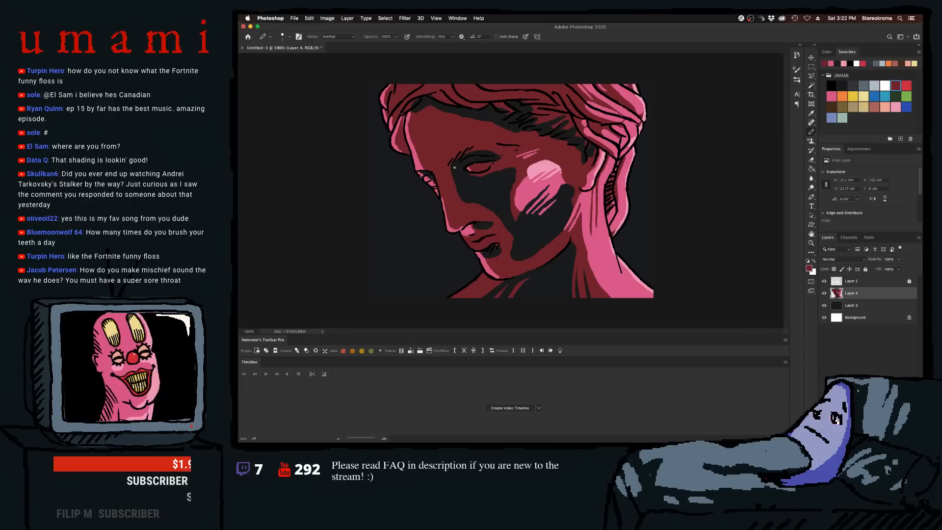
{"action": "left_click_drag", "start_coordinate": [471, 166], "coordinate": [475, 168]}
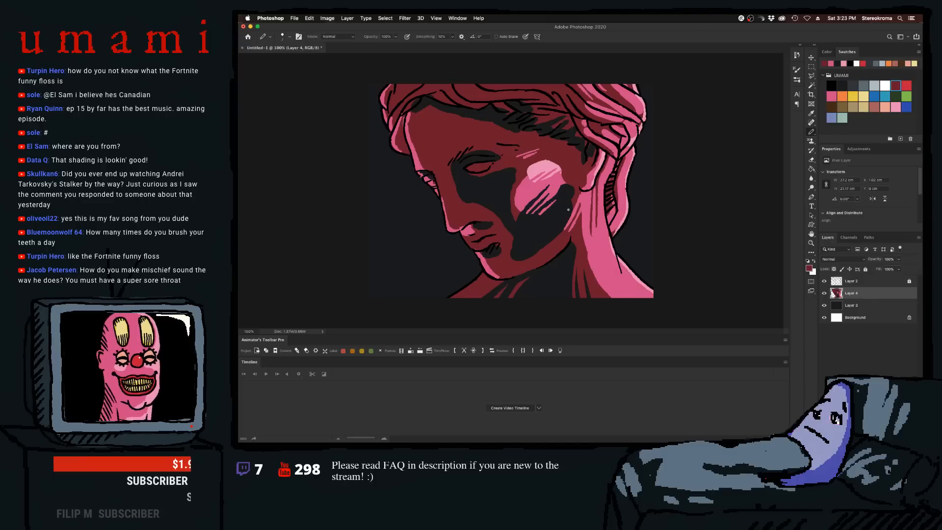
- Fill the eye between its lids with near-black using a larger brush, undoing the unwanted stroke
{"action": "left_click", "coordinate": [487, 176], "text": "alt"}
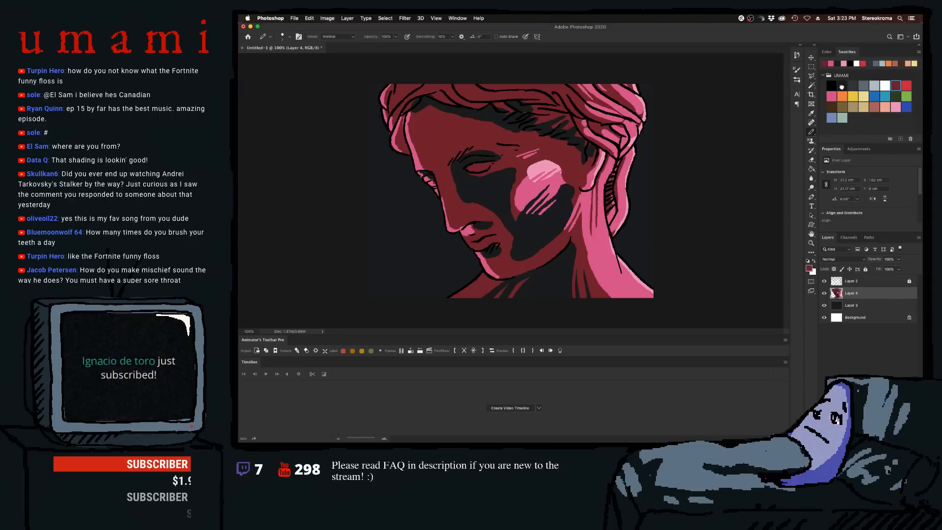
{"action": "key", "text": "]"}
{"action": "left_click_drag", "start_coordinate": [470, 168], "coordinate": [489, 166]}
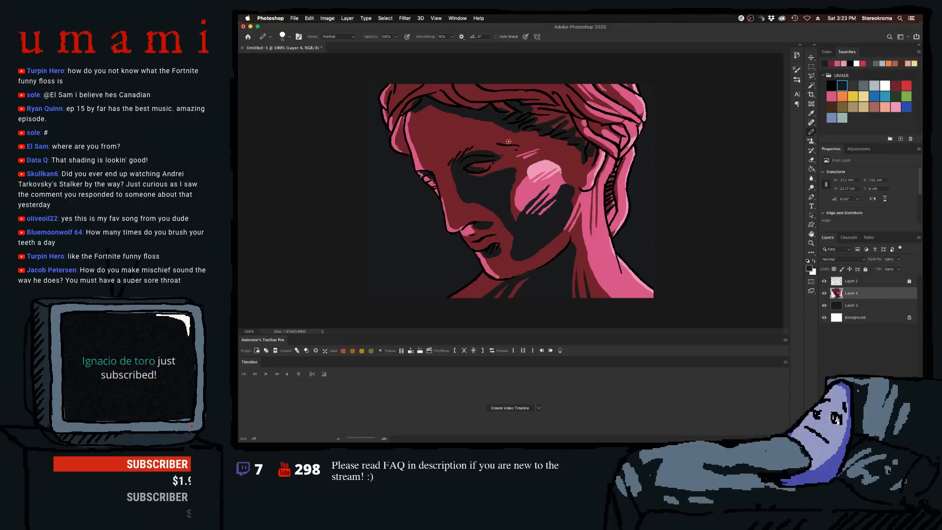
{"action": "key", "text": "bracketleft"}
{"action": "key", "text": "bracketright"}
{"action": "key", "text": "super+z"}
- Paint near-black shadows between the hair strands above the forehead and beside the brow with a smaller brush
{"action": "key", "text": "bracketleft"}
{"action": "key", "text": "bracketleft"}
{"action": "key", "text": "bracketleft"}
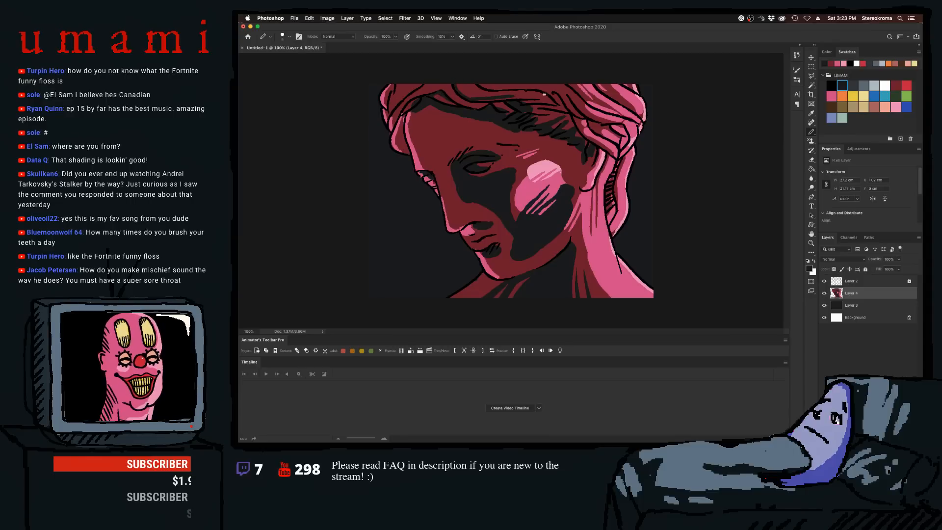
{"action": "left_click_drag", "start_coordinate": [462, 99], "coordinate": [523, 92]}
{"action": "key", "text": "super+z"}
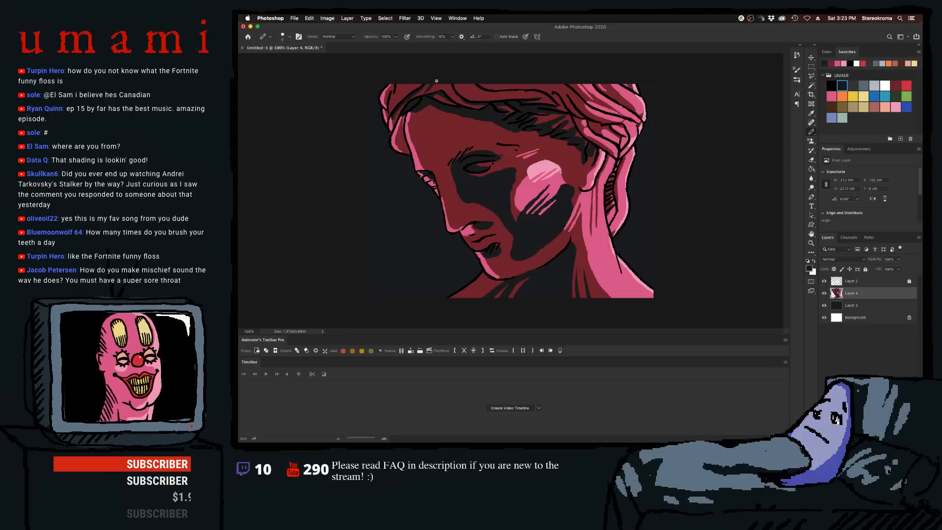
{"action": "left_click_drag", "start_coordinate": [432, 93], "coordinate": [440, 84]}
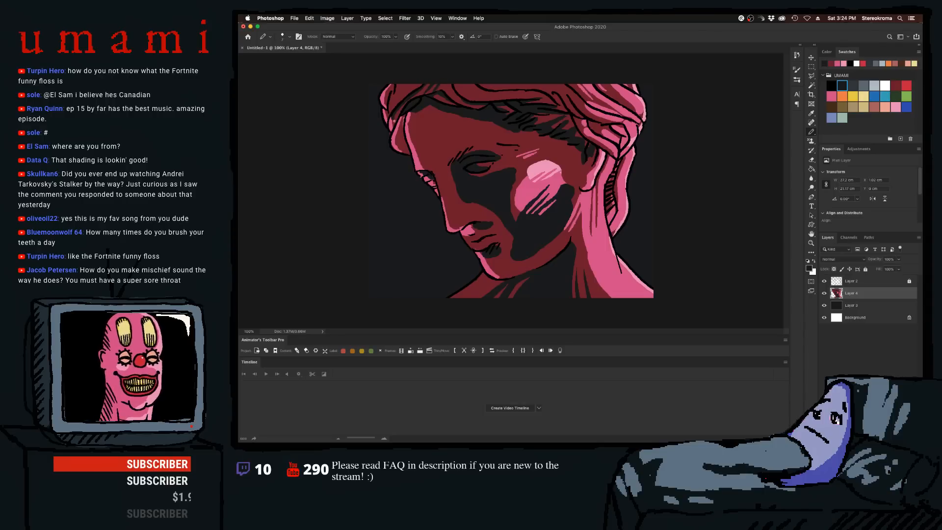
{"action": "left_click_drag", "start_coordinate": [393, 117], "coordinate": [406, 134]}
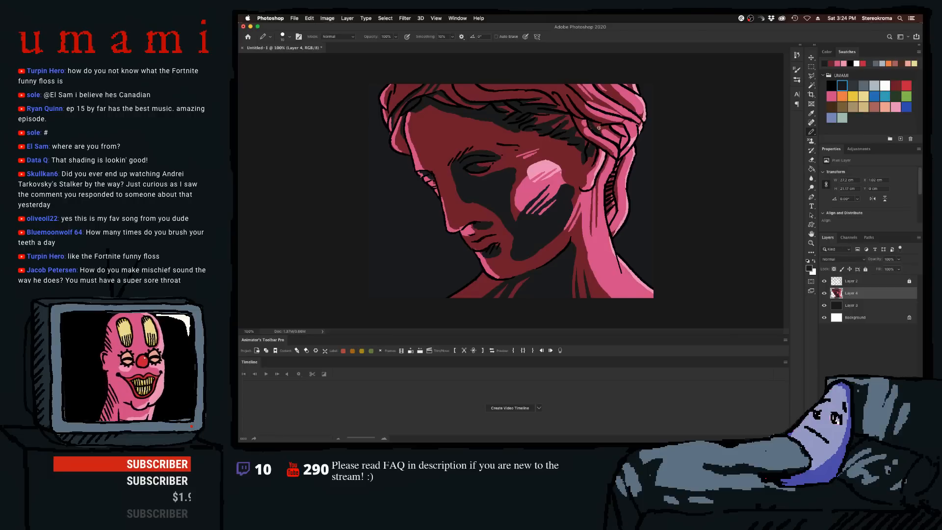
- Add near-black shadow strokes to the hair above the ear, adjusting the brush size and undoing an unwanted stroke
{"action": "left_click_drag", "start_coordinate": [590, 120], "coordinate": [622, 128]}
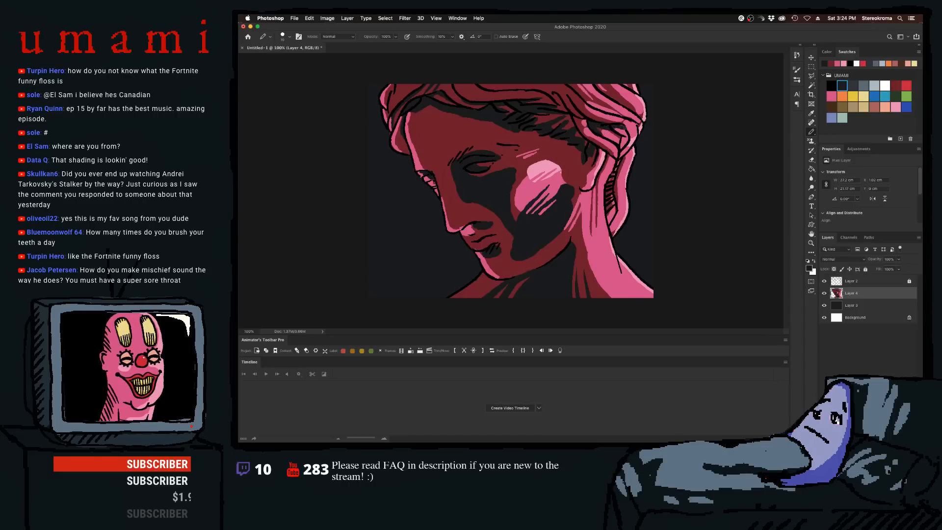
{"action": "key", "text": "["}
{"action": "mouse_move", "coordinate": [586, 102]}
{"action": "left_mouse_down"}
{"action": "mouse_move", "coordinate": [628, 119]}
{"action": "mouse_move", "coordinate": [579, 96]}
{"action": "mouse_move", "coordinate": [599, 111]}
{"action": "left_mouse_up"}
{"action": "key", "text": "super+z"}
{"action": "key", "text": "["}
{"action": "key", "text": "]"}
{"action": "key", "text": "]"}
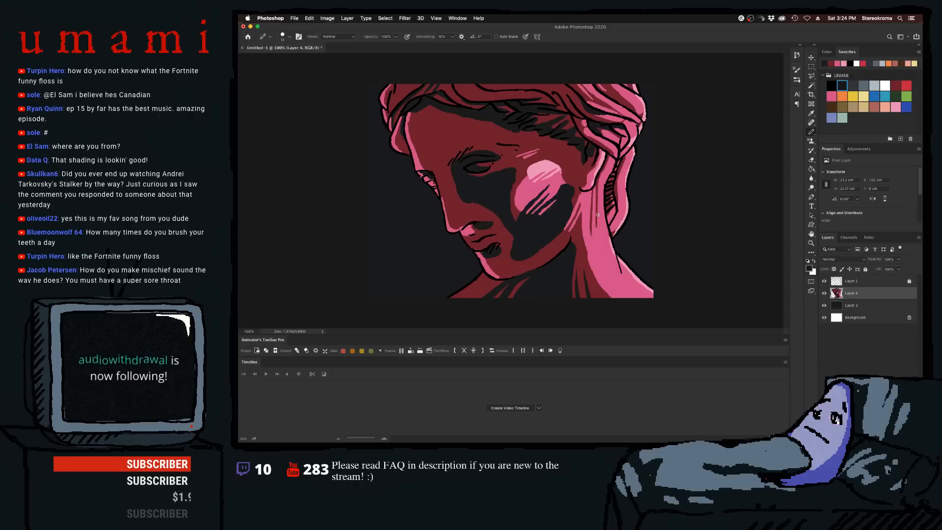
- Paint a small hot pink highlight on the upper lip below the nose with a smaller brush, undoing unwanted strokes
{"action": "left_click", "coordinate": [831, 97]}
{"action": "left_click_drag", "start_coordinate": [470, 239], "coordinate": [472, 247]}
{"action": "key", "text": "super+z"}
{"action": "key", "text": "["}
{"action": "key", "text": "super+z"}
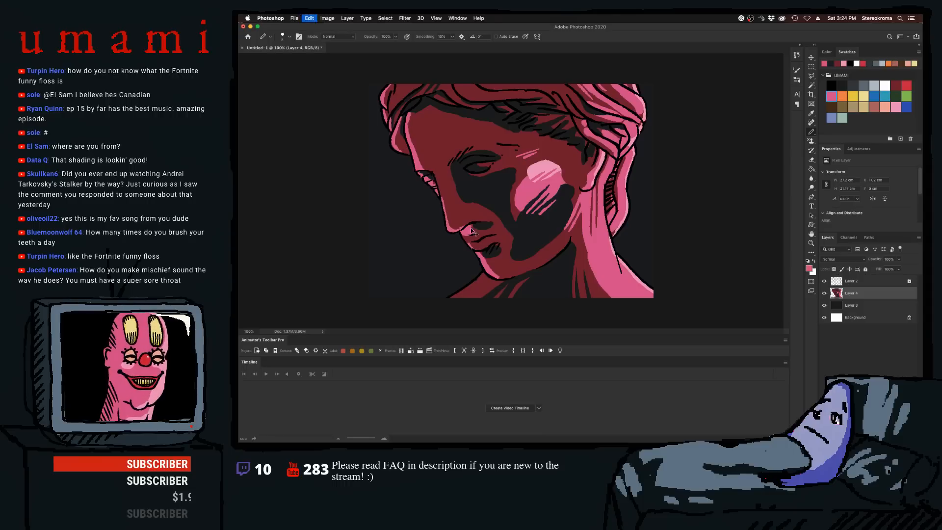
{"action": "left_click_drag", "start_coordinate": [464, 234], "coordinate": [469, 245]}
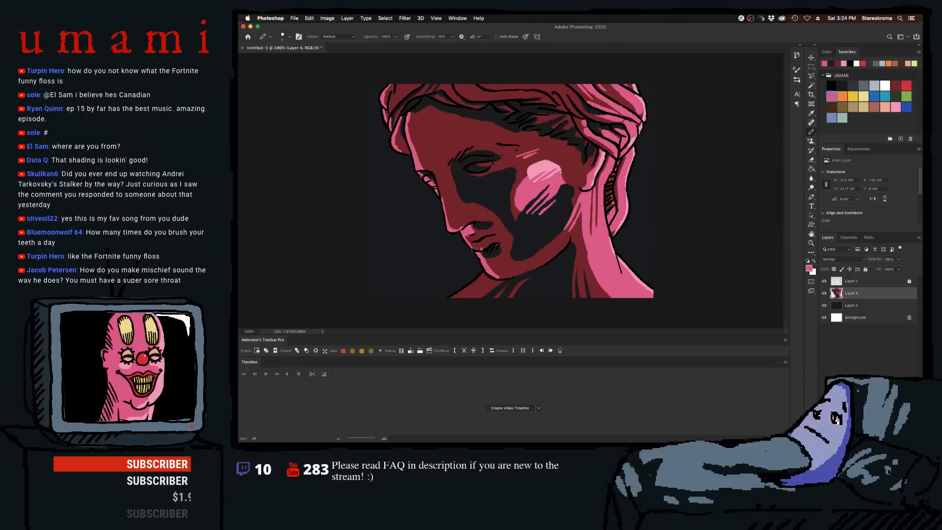
- Try erasing line art near the mouth on Layer 2, unlock that layer, and reselect Layer 4
{"action": "left_click", "coordinate": [851, 278]}
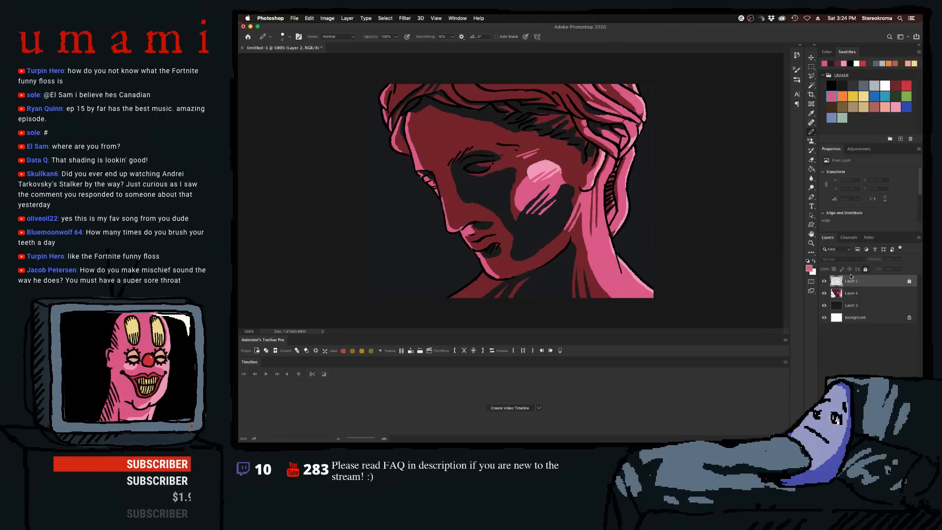
{"action": "left_click", "coordinate": [474, 249]}
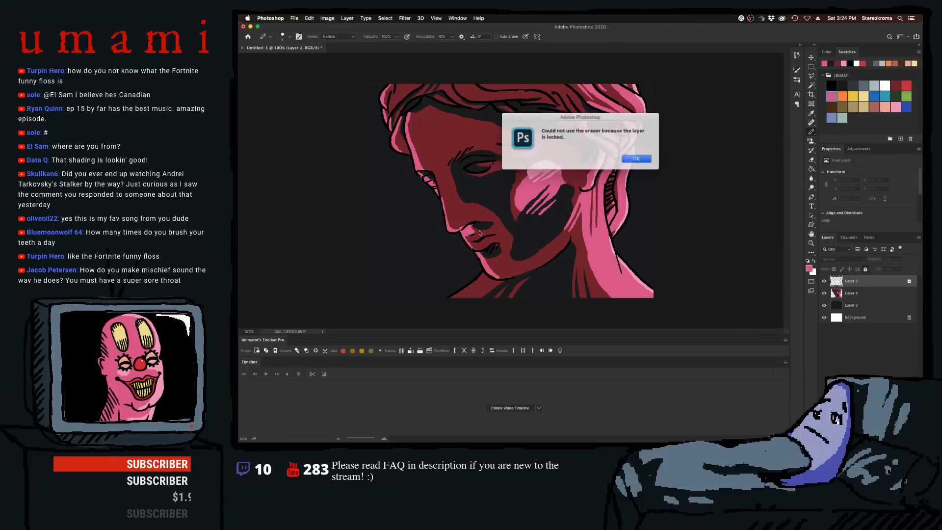
{"action": "left_click", "coordinate": [632, 157]}
{"action": "left_click", "coordinate": [909, 281]}
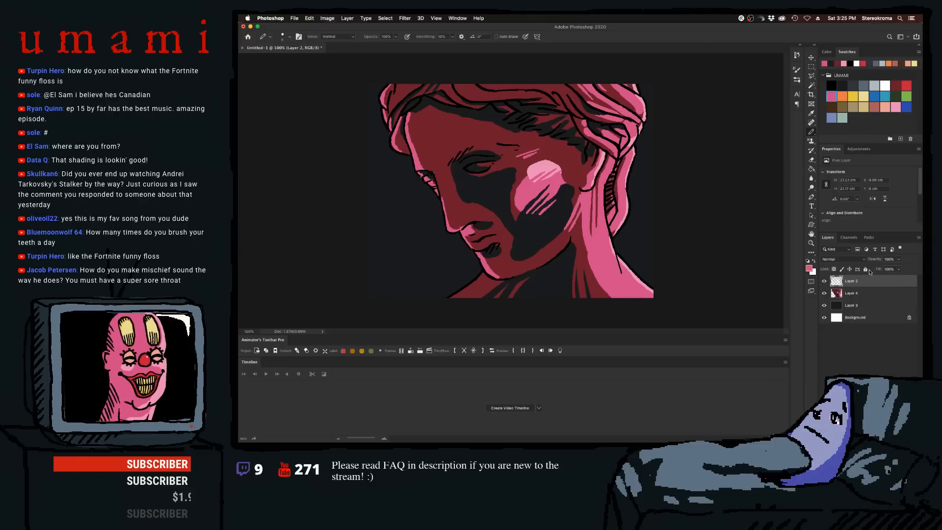
{"action": "left_click", "coordinate": [852, 294]}
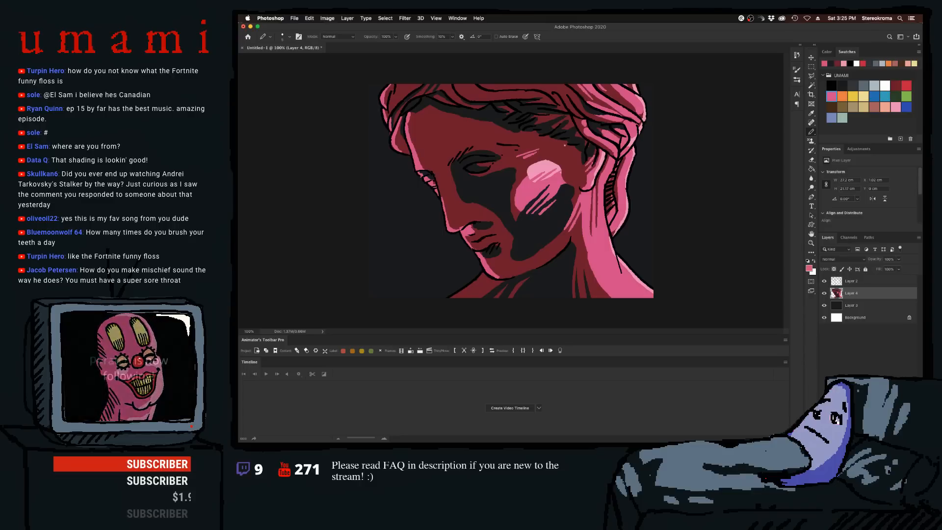
- Paint pink highlight strokes on the temple beside the ear and try one on the neck, on Layer 4
{"action": "mouse_move", "coordinate": [558, 139]}
{"action": "left_mouse_down"}
{"action": "mouse_move", "coordinate": [577, 142]}
{"action": "mouse_move", "coordinate": [567, 129]}
{"action": "mouse_move", "coordinate": [557, 141]}
{"action": "mouse_move", "coordinate": [578, 139]}
{"action": "mouse_move", "coordinate": [566, 147]}
{"action": "mouse_move", "coordinate": [595, 125]}
{"action": "mouse_move", "coordinate": [581, 126]}
{"action": "mouse_move", "coordinate": [567, 147]}
{"action": "mouse_move", "coordinate": [585, 144]}
{"action": "left_mouse_up"}
{"action": "key", "text": "super+z"}
{"action": "key", "text": "super+z"}
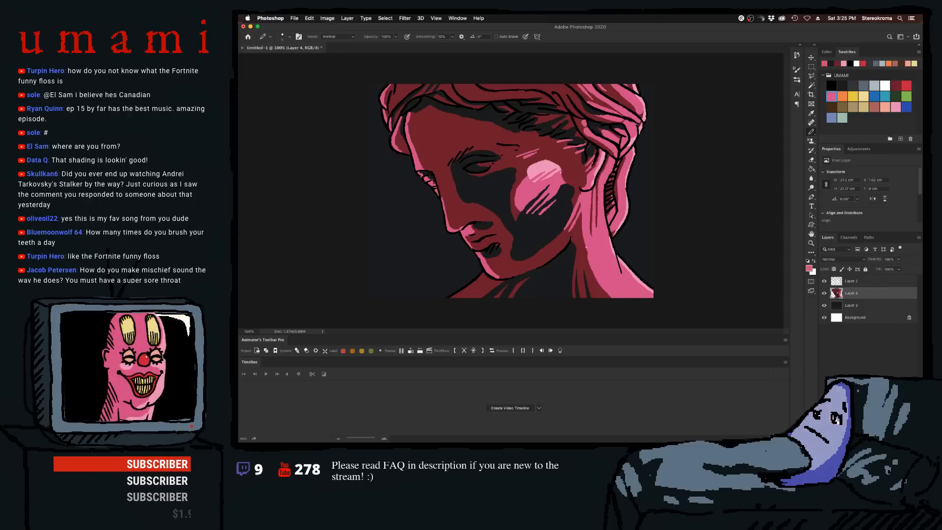
{"action": "left_click_drag", "start_coordinate": [583, 241], "coordinate": [591, 257]}
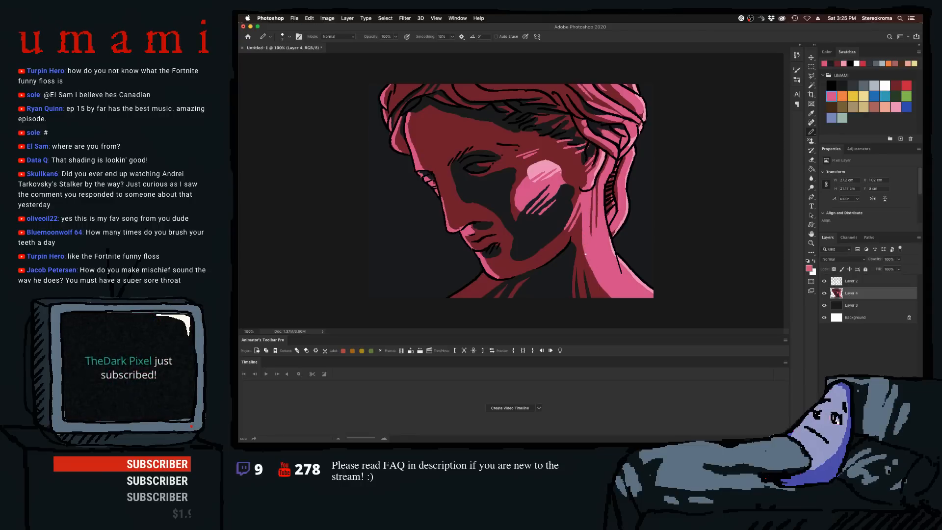
{"action": "key", "text": "super+z"}
- Try dark red shading strokes on the pink area of the lower neck and shoulder
{"action": "left_click", "coordinate": [897, 84]}
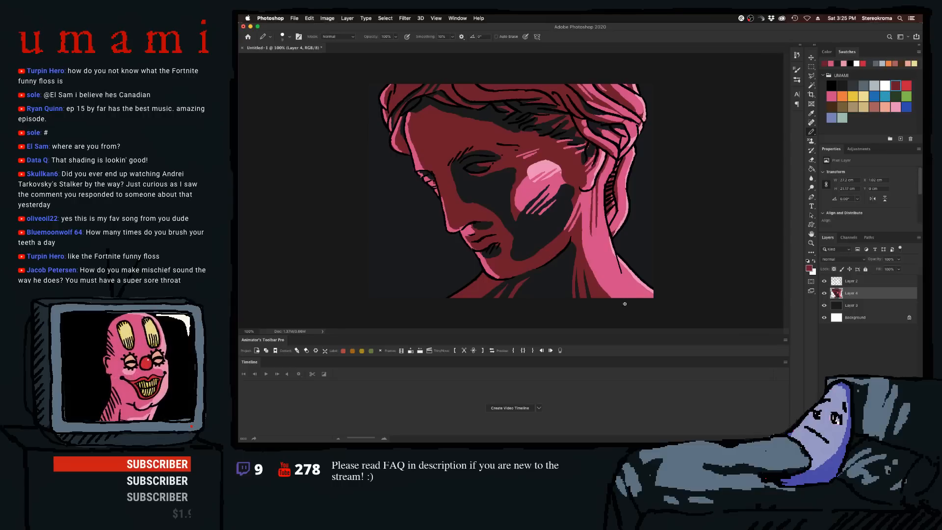
{"action": "key", "text": "super+z"}
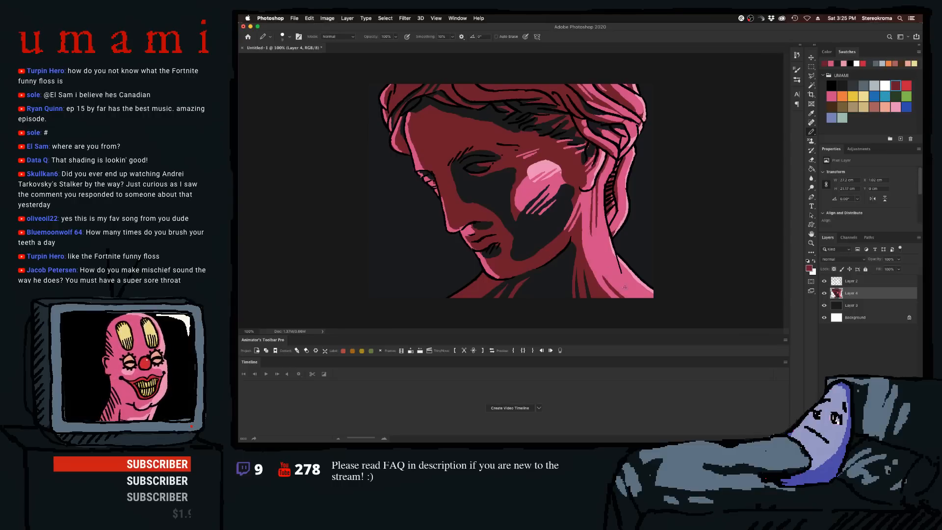
{"action": "key", "text": "super+z"}
{"action": "mouse_move", "coordinate": [623, 297]}
{"action": "left_mouse_down"}
{"action": "mouse_move", "coordinate": [605, 279]}
{"action": "mouse_move", "coordinate": [631, 297]}
{"action": "mouse_move", "coordinate": [614, 282]}
{"action": "left_mouse_up"}
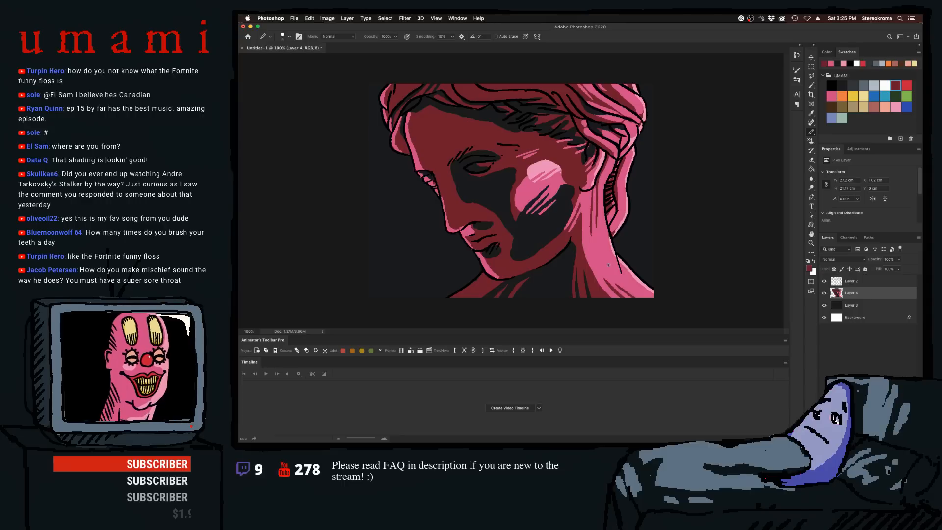
{"action": "key", "text": "super+z"}
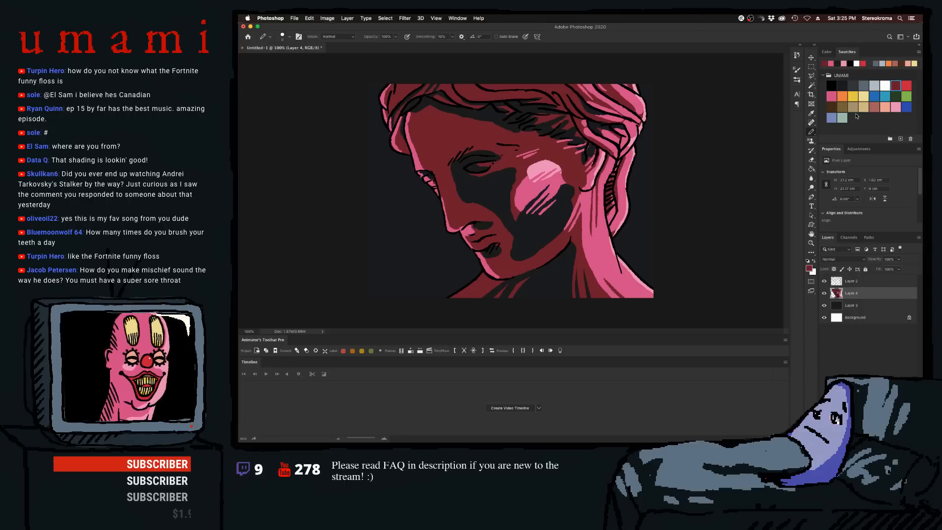
- Ink thin black hatching lines on Layer 2 in the hair behind the neck, undoing unwanted strokes
{"action": "left_click", "coordinate": [835, 279]}
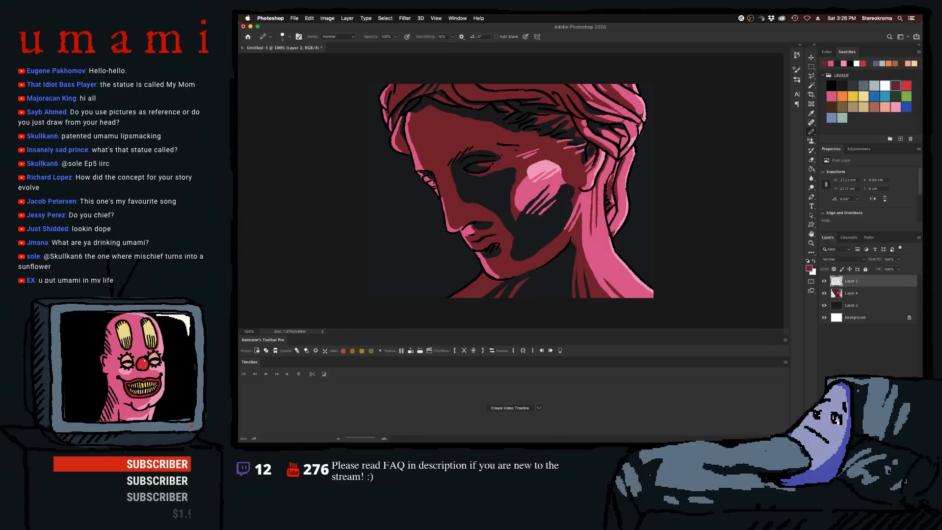
{"action": "mouse_move", "coordinate": [611, 210]}
{"action": "left_mouse_down"}
{"action": "mouse_move", "coordinate": [609, 200]}
{"action": "mouse_move", "coordinate": [608, 213]}
{"action": "left_mouse_up"}
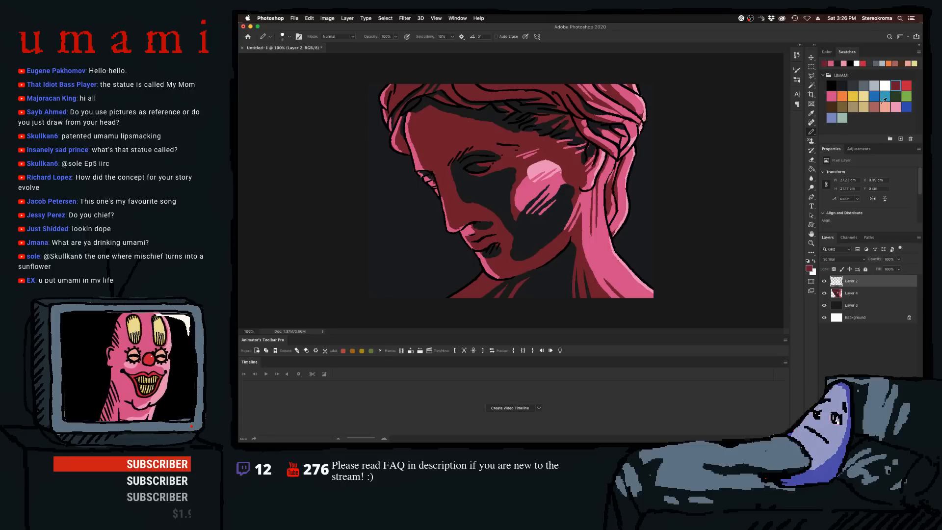
{"action": "left_click", "coordinate": [832, 85]}
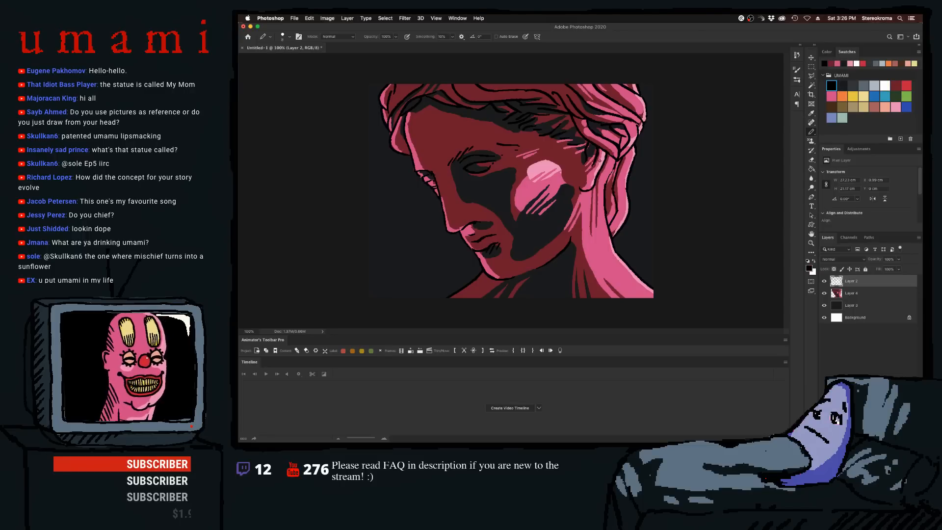
{"action": "mouse_move", "coordinate": [616, 163]}
{"action": "left_mouse_down"}
{"action": "mouse_move", "coordinate": [603, 186]}
{"action": "mouse_move", "coordinate": [606, 224]}
{"action": "mouse_move", "coordinate": [614, 183]}
{"action": "left_mouse_up"}
{"action": "key", "text": "super+z"}
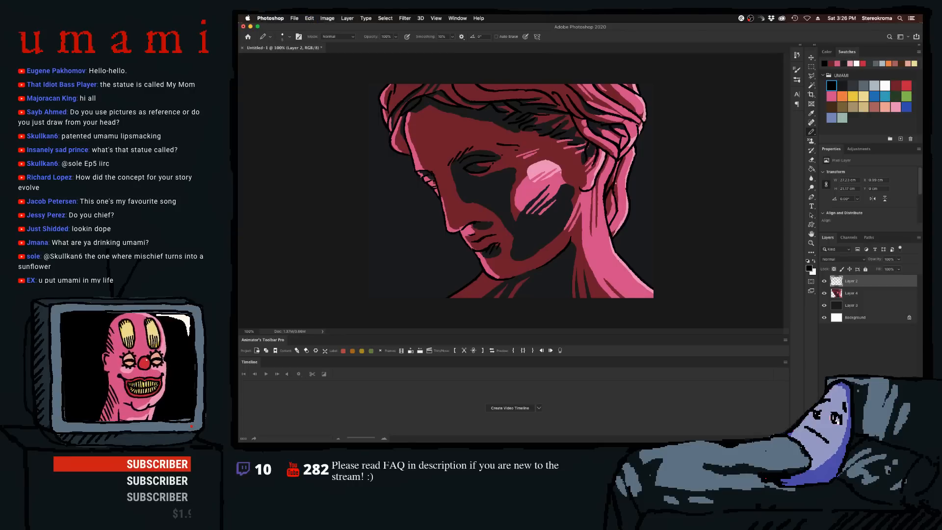
{"action": "key", "text": "super+z"}
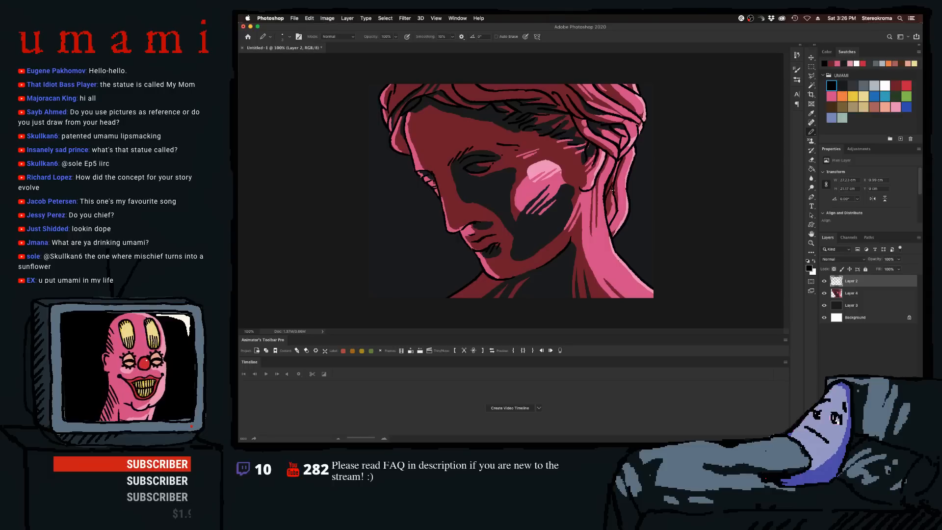
{"action": "left_click_drag", "start_coordinate": [607, 198], "coordinate": [613, 185]}
{"action": "key", "text": "super+z"}
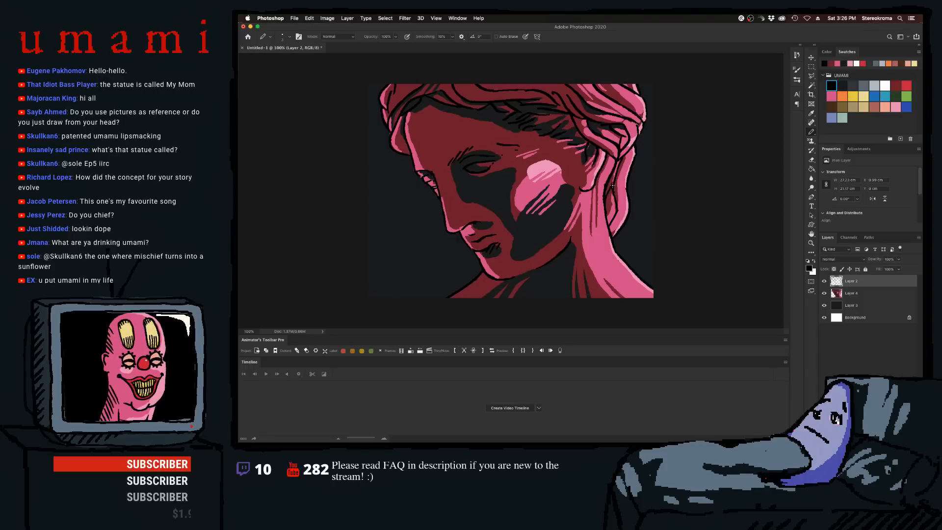
{"action": "left_click_drag", "start_coordinate": [612, 182], "coordinate": [614, 190]}
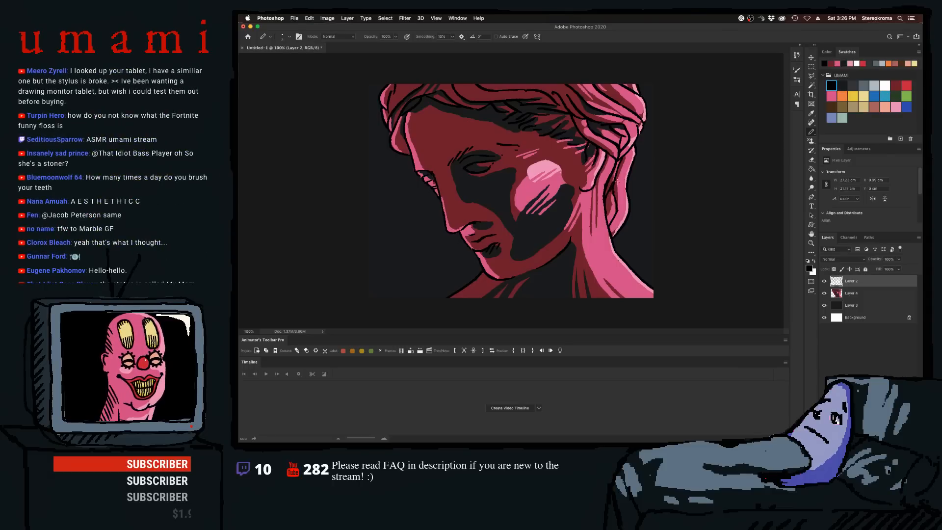
{"action": "key", "text": "super+z"}
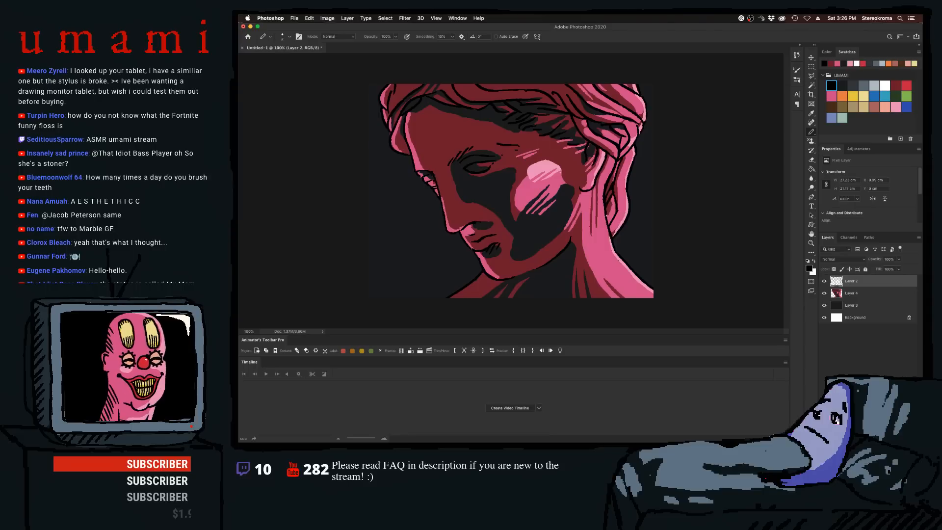
{"action": "key", "text": "super+z"}
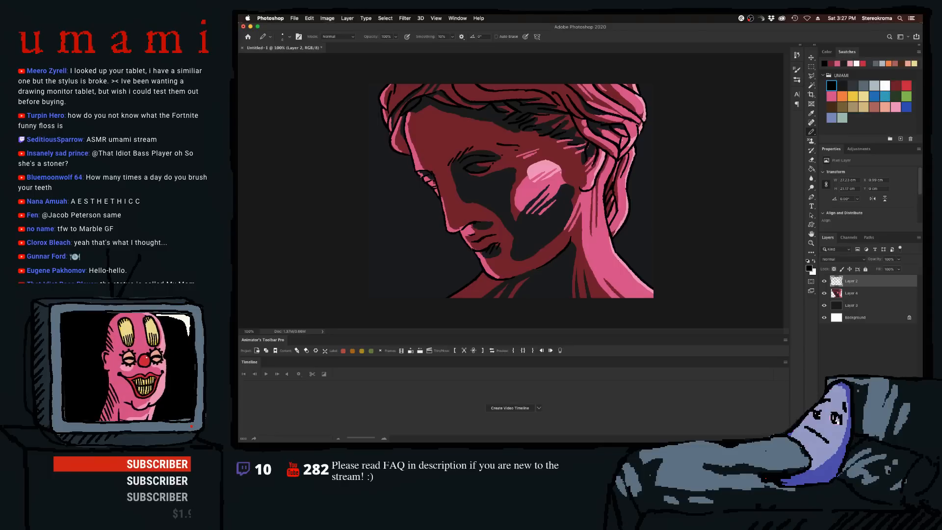
{"action": "key", "text": "super+z"}
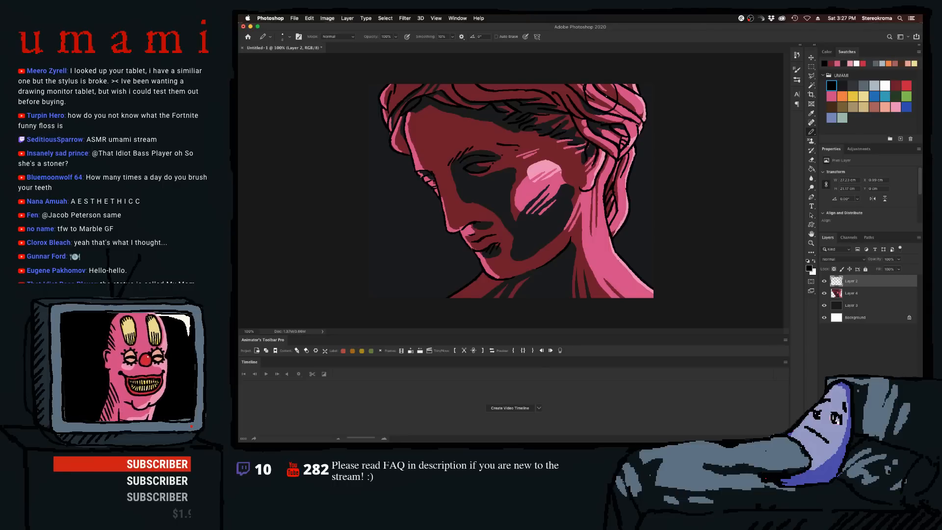
{"action": "key", "text": "super+z"}
- Shade the pink hair strands above the ear with dark red strokes on Layer 4
{"action": "left_click", "coordinate": [862, 295]}
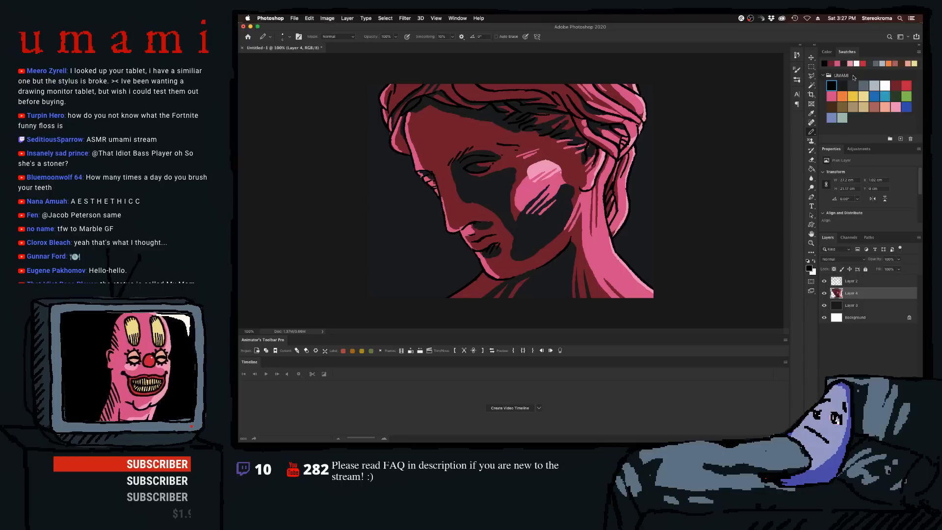
{"action": "left_click", "coordinate": [896, 86]}
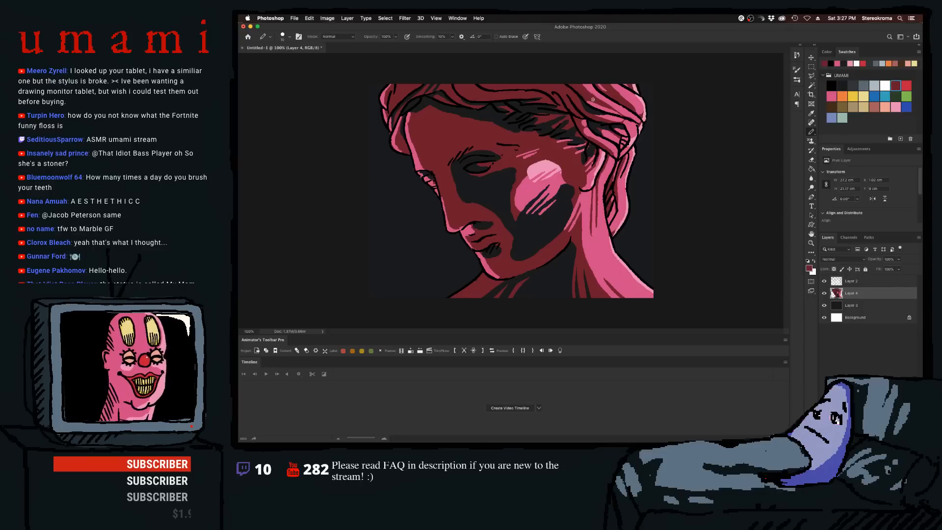
{"action": "left_click_drag", "start_coordinate": [590, 98], "coordinate": [637, 119]}
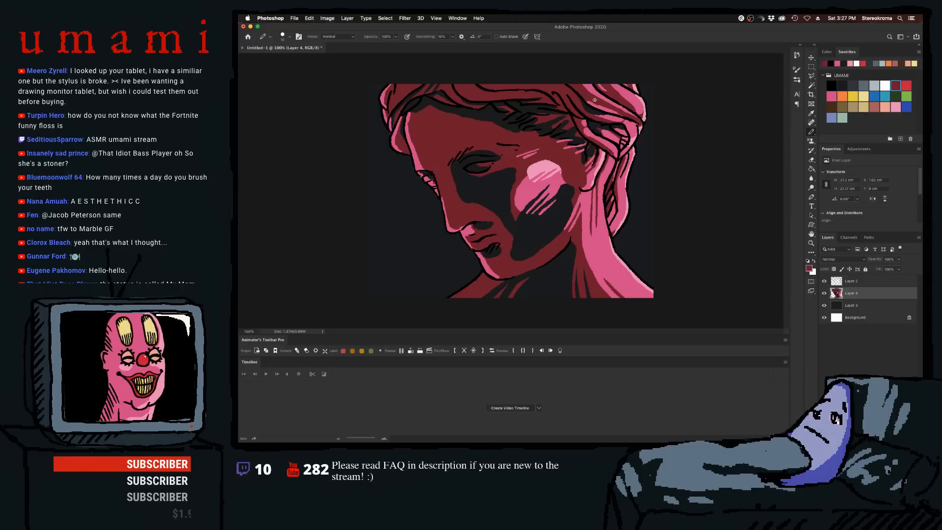
{"action": "key", "text": "]"}
{"action": "left_click_drag", "start_coordinate": [584, 91], "coordinate": [630, 108]}
{"action": "left_click_drag", "start_coordinate": [597, 81], "coordinate": [615, 96]}
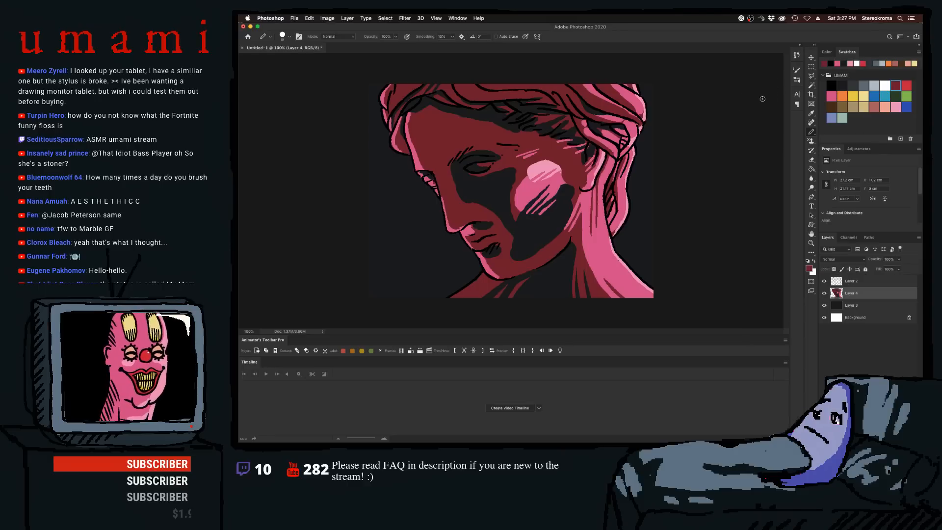
{"action": "key", "text": "bracketleft"}
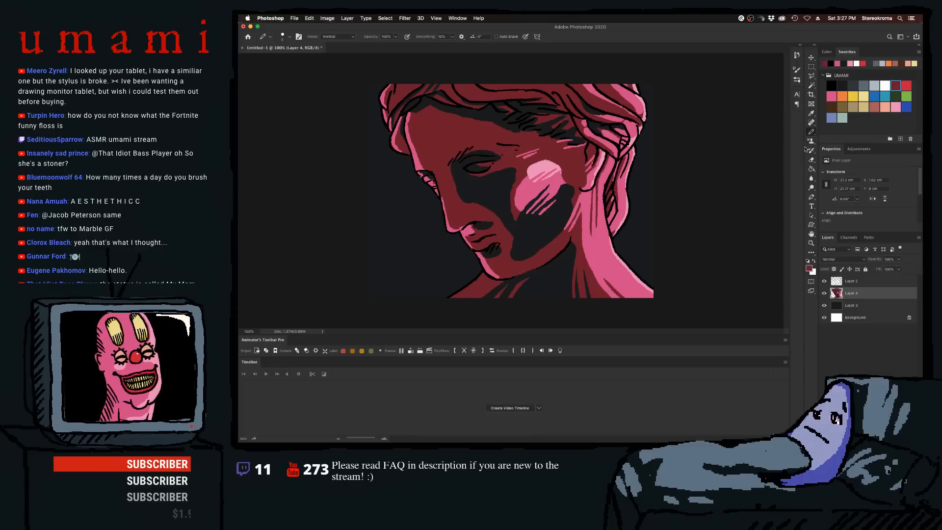
- Paint a pink rim highlight along the underside of the chin and jaw with an adjusted brush size
{"action": "left_click", "coordinate": [831, 96]}
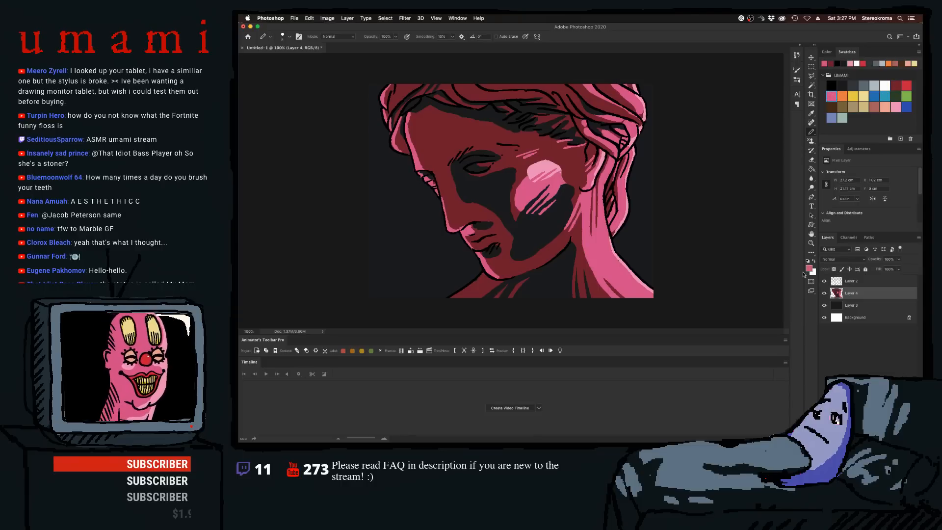
{"action": "key", "text": "bracketright"}
{"action": "key", "text": "bracketright"}
{"action": "key", "text": "bracketright"}
{"action": "mouse_move", "coordinate": [565, 246]}
{"action": "left_mouse_down"}
{"action": "mouse_move", "coordinate": [509, 277]}
{"action": "mouse_move", "coordinate": [546, 259]}
{"action": "left_mouse_up"}
{"action": "key", "text": "super+z"}
{"action": "key", "text": "bracketleft"}
{"action": "key", "text": "super+z"}
{"action": "key", "text": "bracketleft"}
{"action": "left_click_drag", "start_coordinate": [498, 278], "coordinate": [552, 252]}
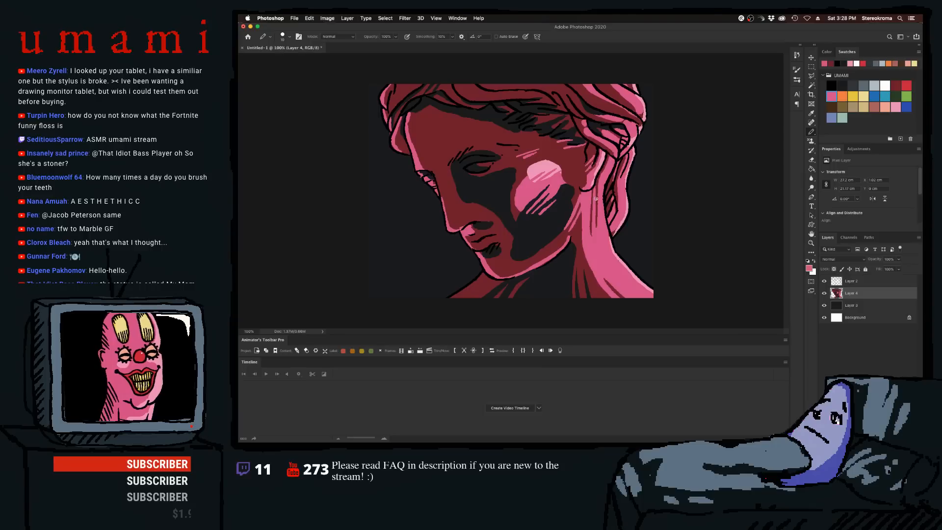
- Paint light pink highlights down the back of the neck and along the shoulder edge
{"action": "left_click", "coordinate": [895, 107]}
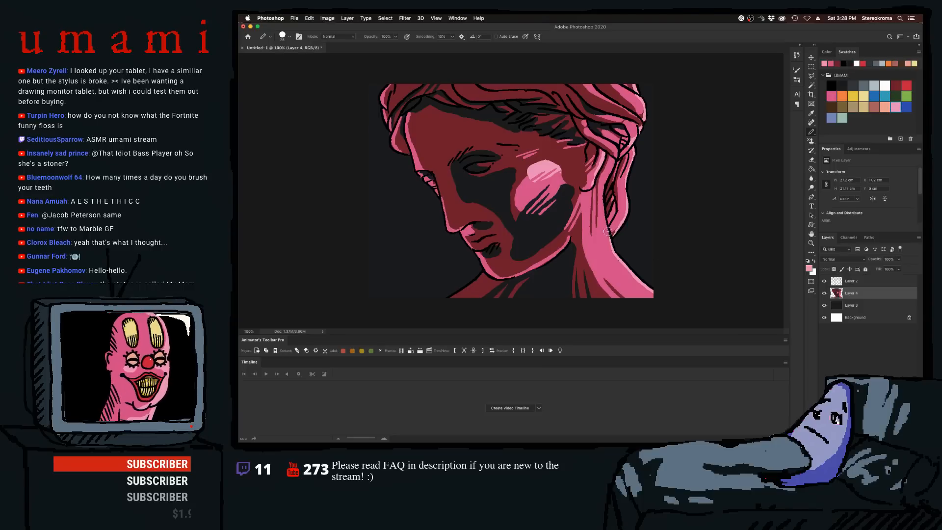
{"action": "left_click_drag", "start_coordinate": [607, 225], "coordinate": [608, 242]}
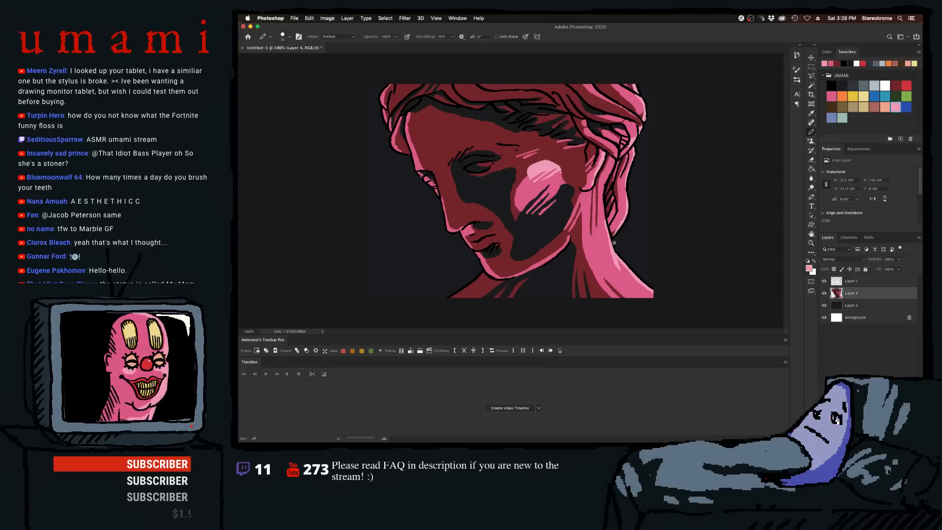
{"action": "key", "text": "bracketright"}
{"action": "key", "text": "bracketright"}
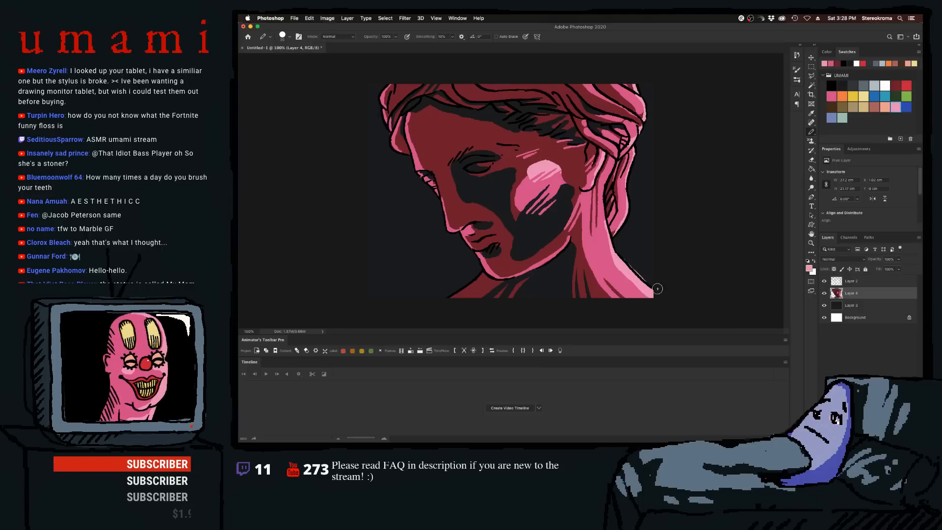
{"action": "left_click_drag", "start_coordinate": [620, 267], "coordinate": [669, 305]}
{"action": "key", "text": "super+z"}
{"action": "key", "text": "bracketleft"}
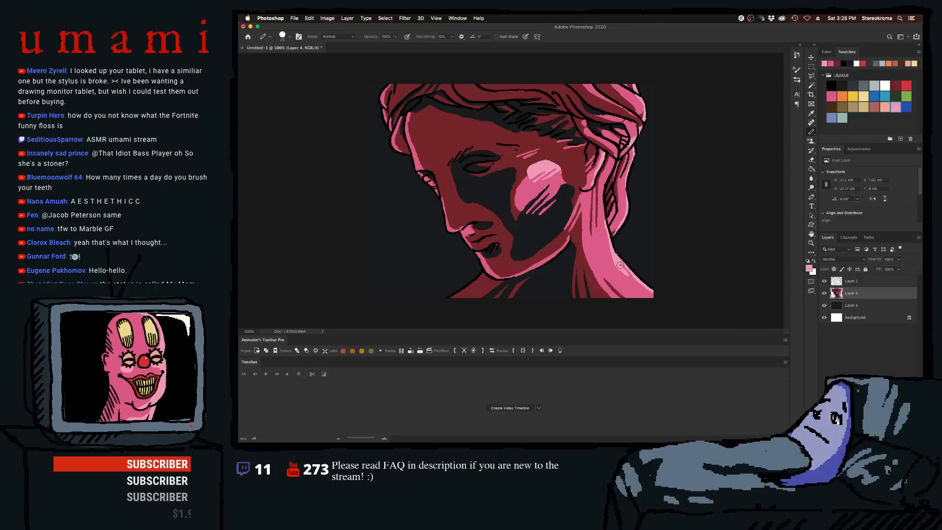
{"action": "left_click_drag", "start_coordinate": [621, 265], "coordinate": [664, 305]}
{"action": "key", "text": "bracketleft"}
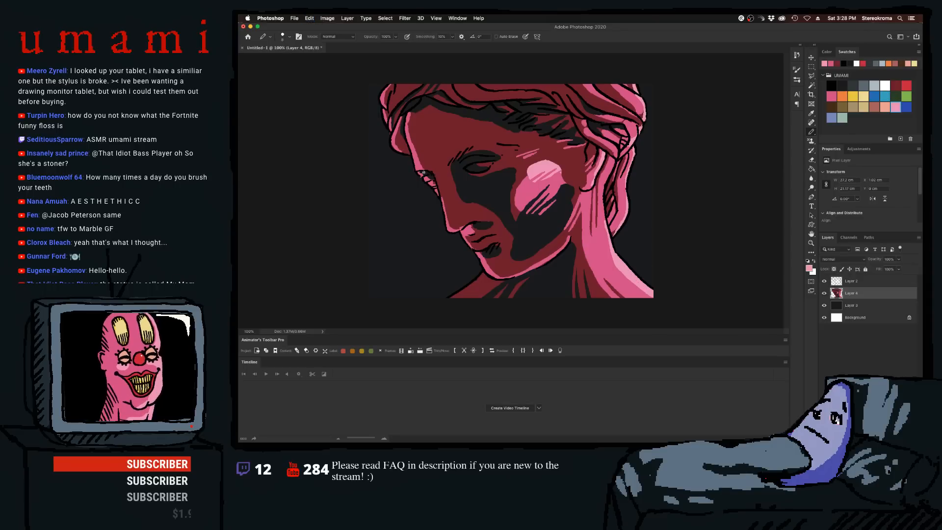
- Add light pink highlights around the far eye and try more along the forehead edge and front hair
{"action": "left_click_drag", "start_coordinate": [420, 174], "coordinate": [434, 191]}
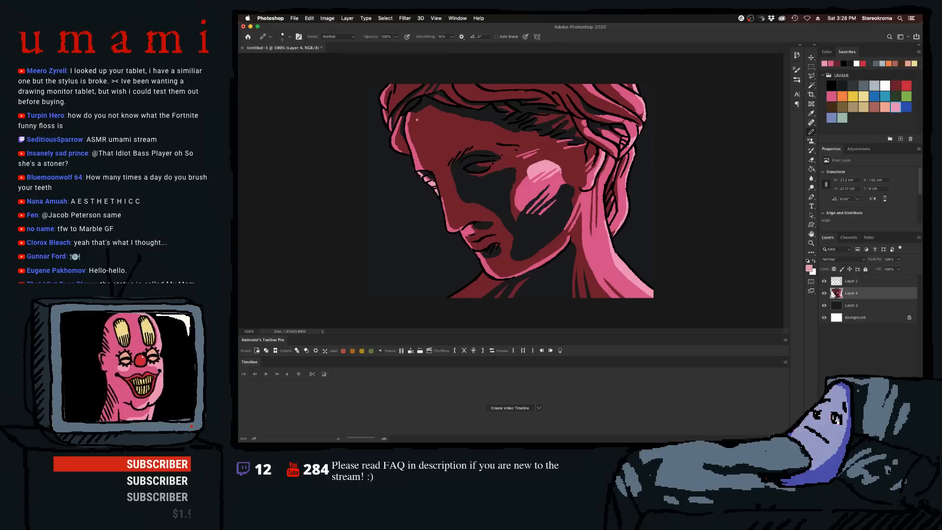
{"action": "left_click_drag", "start_coordinate": [409, 146], "coordinate": [421, 173]}
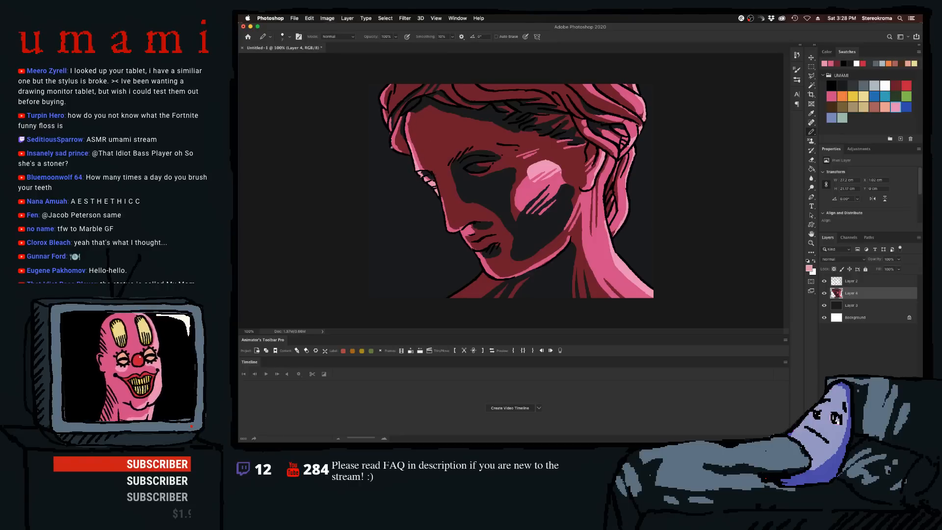
{"action": "key", "text": "super+z"}
{"action": "mouse_move", "coordinate": [393, 141]}
{"action": "left_mouse_down"}
{"action": "mouse_move", "coordinate": [400, 151]}
{"action": "mouse_move", "coordinate": [391, 142]}
{"action": "left_mouse_up"}
{"action": "key", "text": "super+z"}
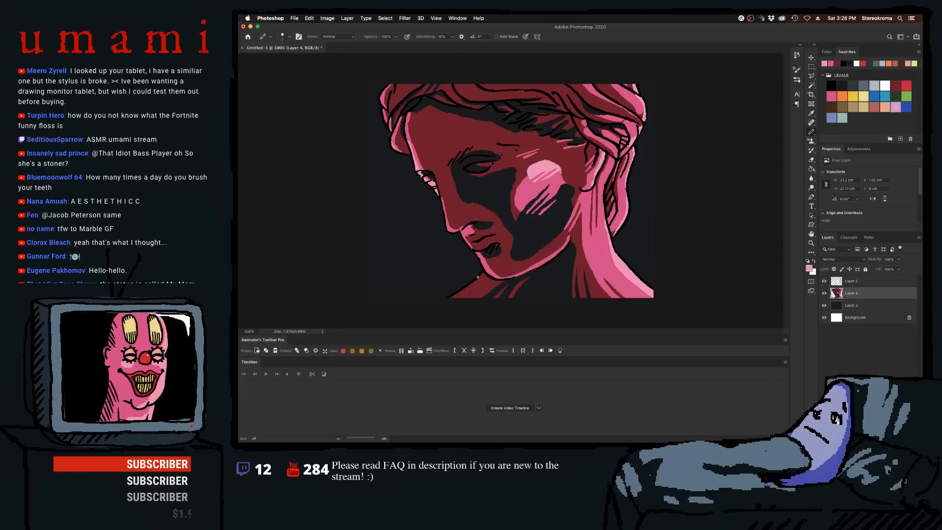
- Refine the face's colour edges on Layer 4, alternating between the dark red, pink and near-black swatches
{"action": "left_click", "coordinate": [896, 85]}
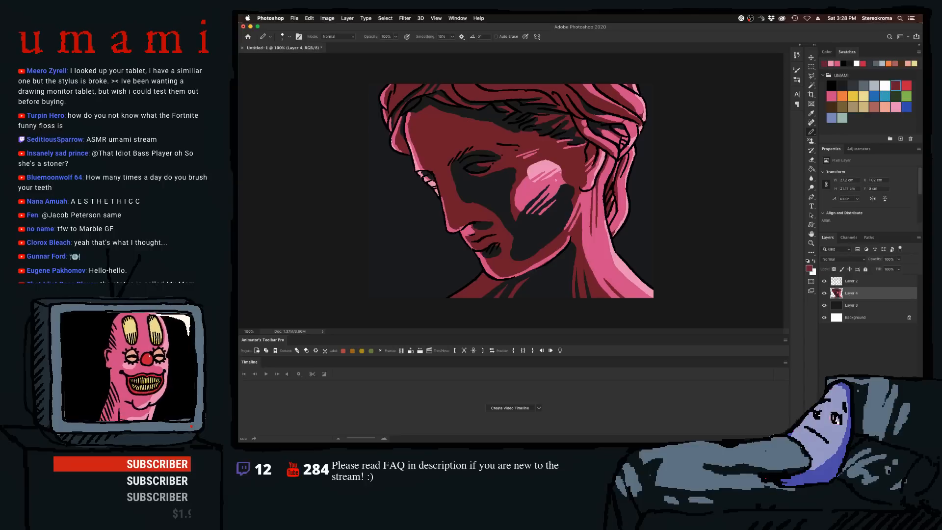
{"action": "left_click", "coordinate": [834, 95]}
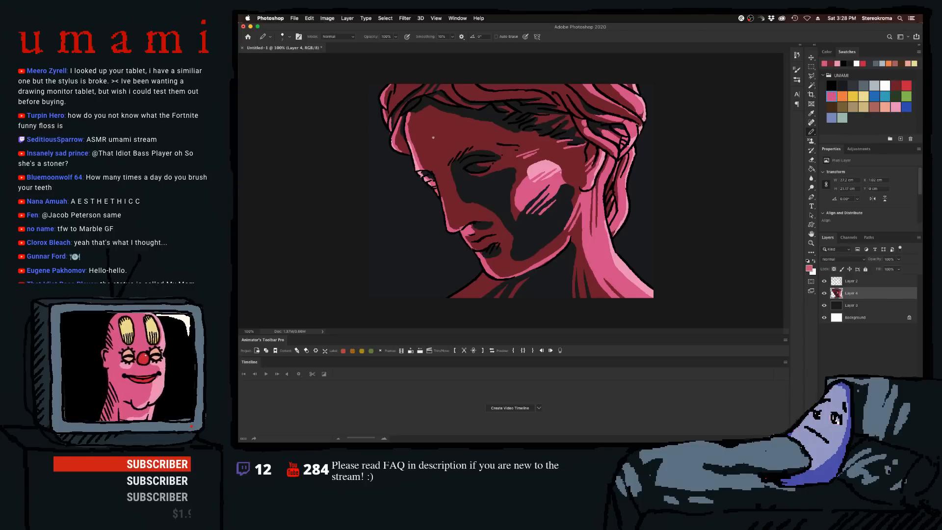
{"action": "left_click", "coordinate": [842, 86]}
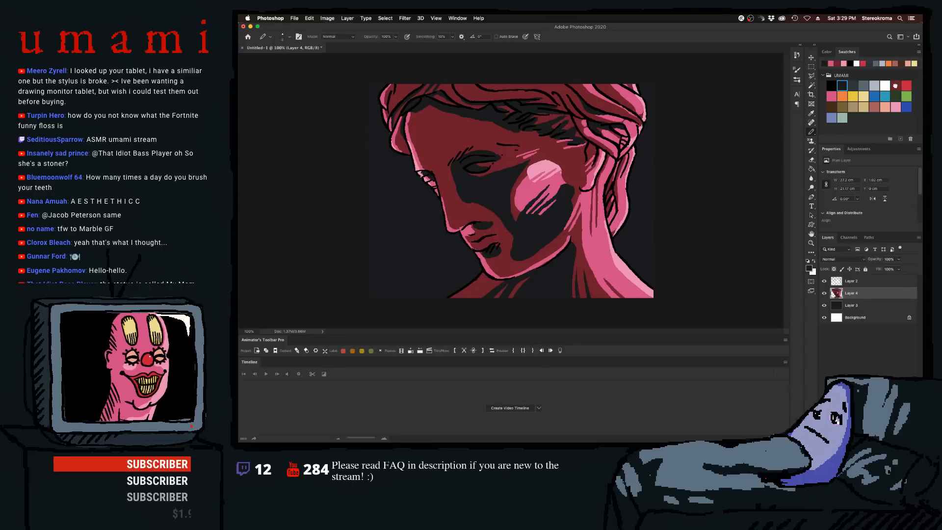
{"action": "left_click", "coordinate": [896, 85]}
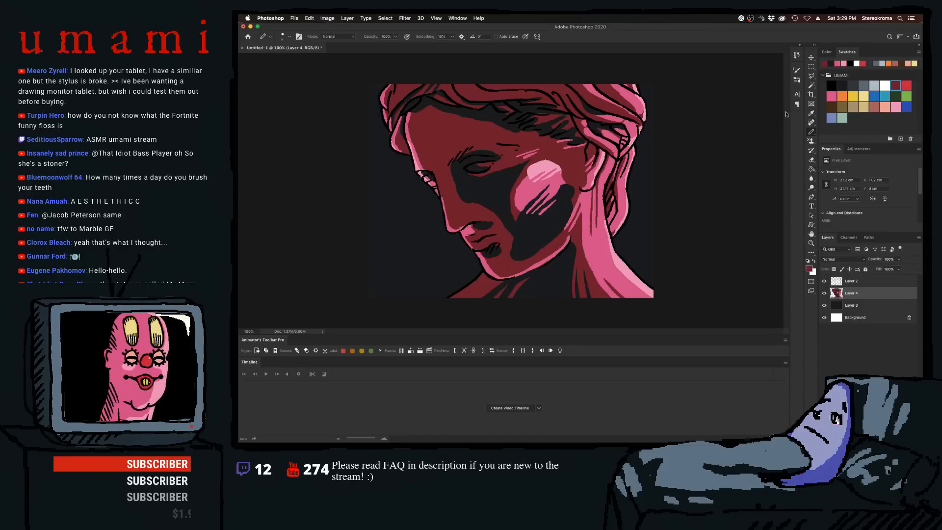
- Try black hatching strokes on the shadowed neck beneath the jaw, redoing strokes and enlarging the brush
{"action": "left_click", "coordinate": [831, 86]}
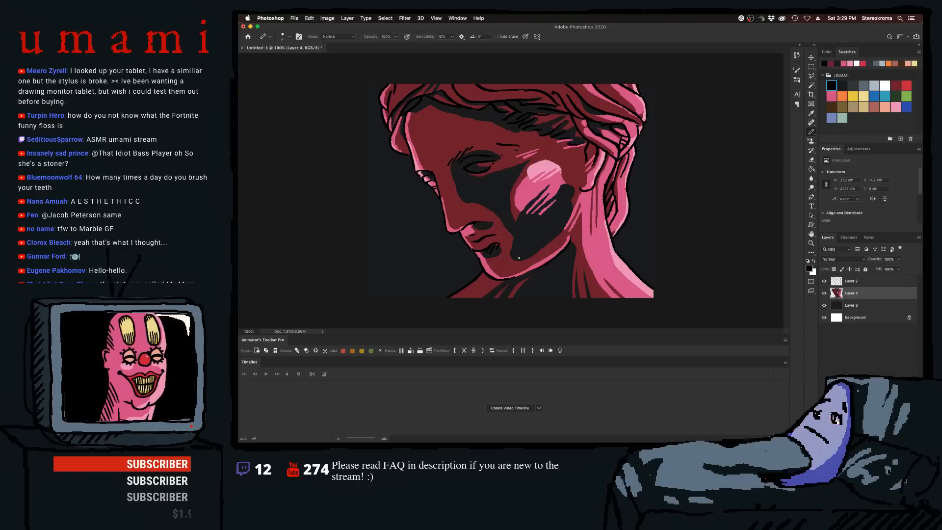
{"action": "left_click_drag", "start_coordinate": [540, 275], "coordinate": [561, 255]}
{"action": "key", "text": "super+z"}
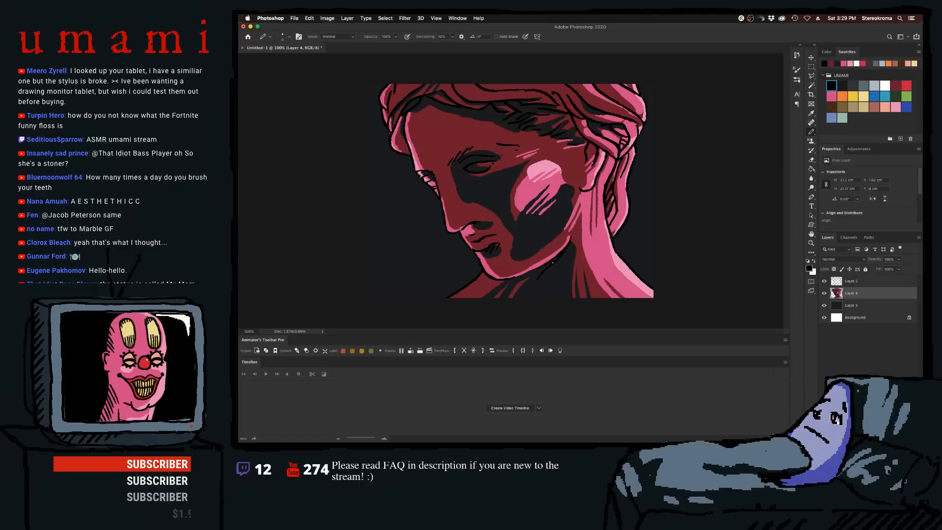
{"action": "key", "text": "super+z"}
{"action": "mouse_move", "coordinate": [558, 255]}
{"action": "left_mouse_down"}
{"action": "mouse_move", "coordinate": [525, 310]}
{"action": "mouse_move", "coordinate": [565, 254]}
{"action": "mouse_move", "coordinate": [528, 308]}
{"action": "mouse_move", "coordinate": [546, 286]}
{"action": "mouse_move", "coordinate": [539, 307]}
{"action": "mouse_move", "coordinate": [569, 265]}
{"action": "left_mouse_up"}
{"action": "key", "text": "super+z"}
{"action": "key", "text": "super+z"}
{"action": "key", "text": "super+z"}
{"action": "key", "text": "super+z"}
{"action": "key", "text": "]"}
{"action": "key", "text": "]"}
{"action": "key", "text": "]"}
{"action": "key", "text": "]"}
{"action": "key", "text": "]"}
{"action": "key", "text": "super+z"}
{"action": "key", "text": "super+z"}
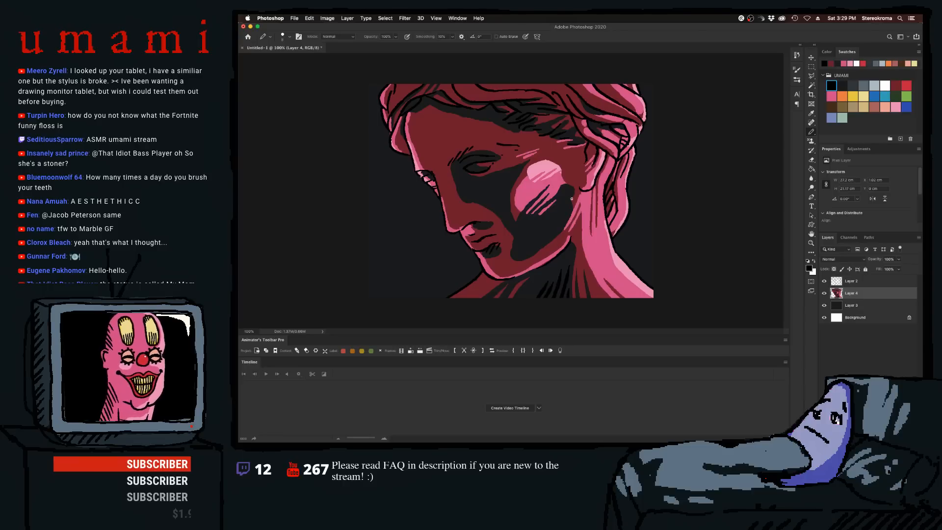
- Try a black stroke across the cheek shadow, and undo it together with the neck hatching
{"action": "left_click_drag", "start_coordinate": [564, 201], "coordinate": [534, 241]}
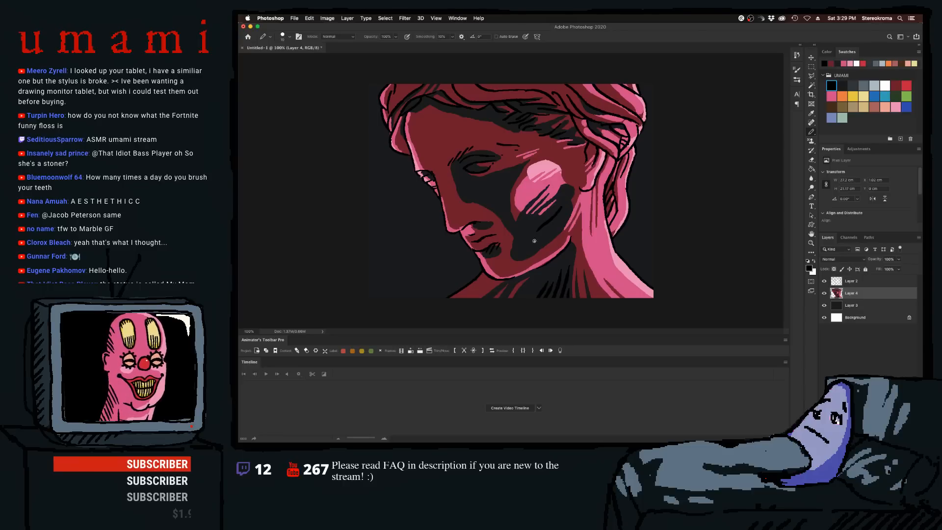
{"action": "key", "text": "super+z"}
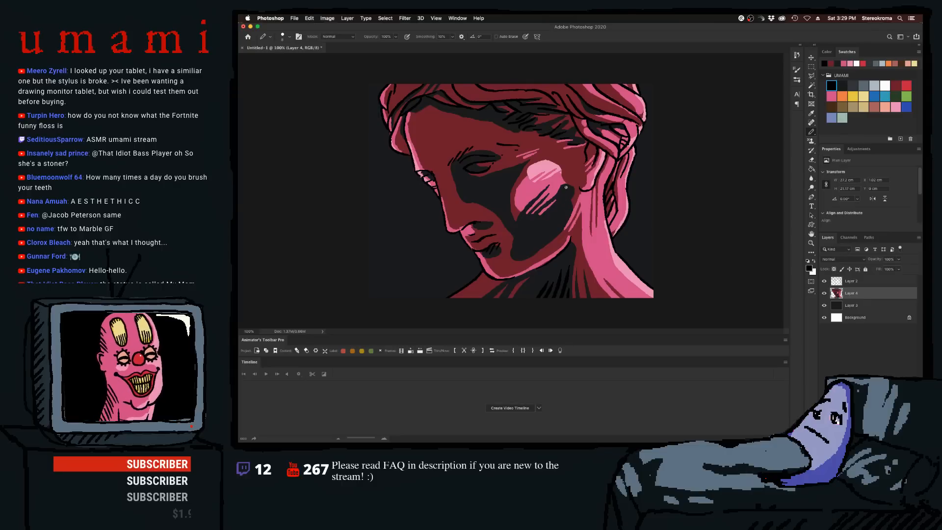
{"action": "key", "text": "super+z"}
{"action": "key", "text": "super+z"}
{"action": "key", "text": "super+z"}
{"action": "key", "text": "super+z"}
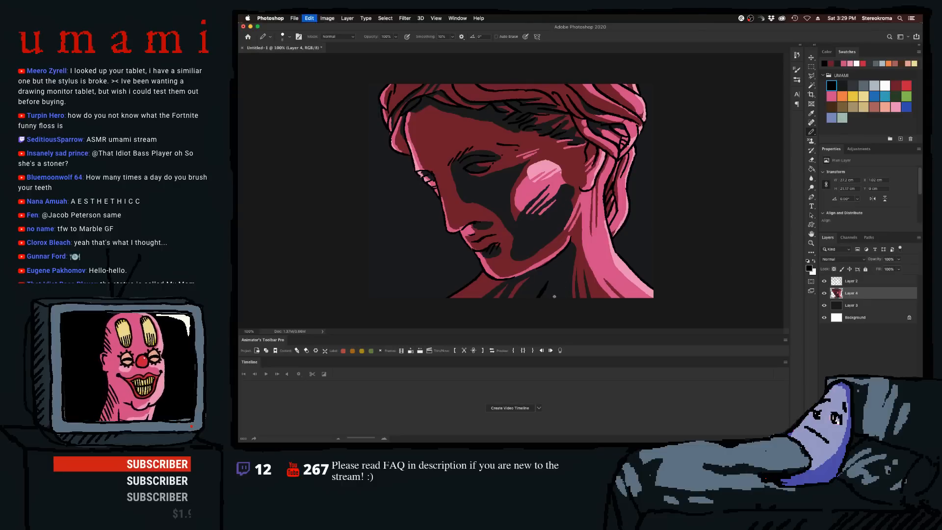
- Try short black strokes at the base of the neck on Layer 4 and undo them
{"action": "left_click_drag", "start_coordinate": [563, 283], "coordinate": [559, 298]}
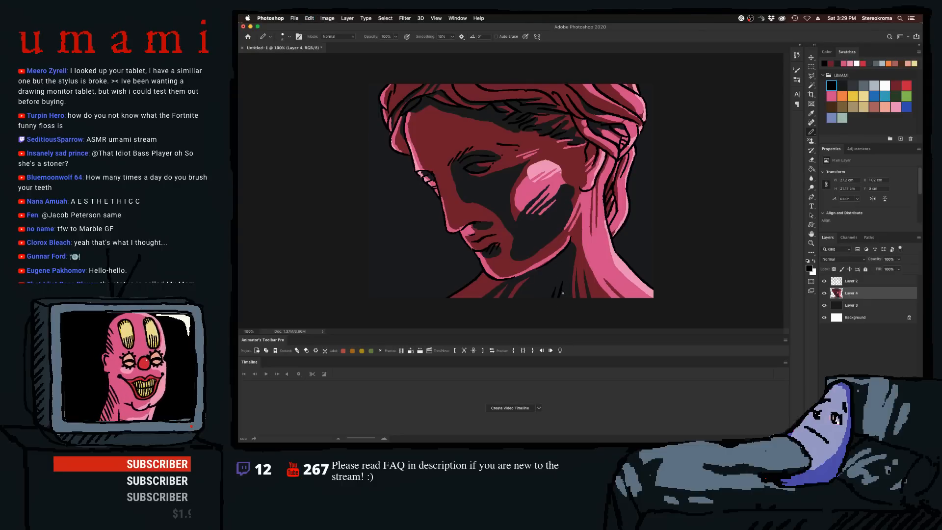
{"action": "key", "text": "super+z"}
{"action": "left_click", "coordinate": [567, 309], "text": "super"}
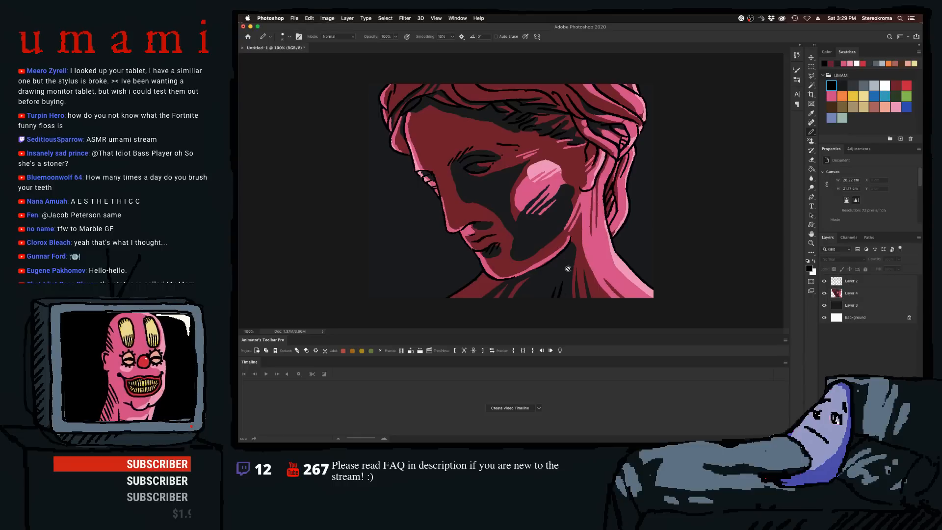
{"action": "left_click", "coordinate": [837, 294]}
{"action": "key", "text": "super+z"}
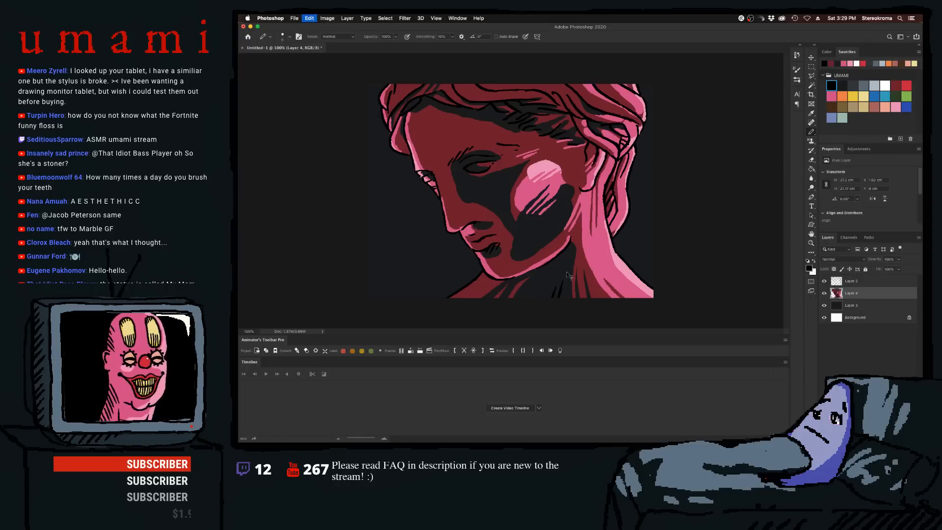
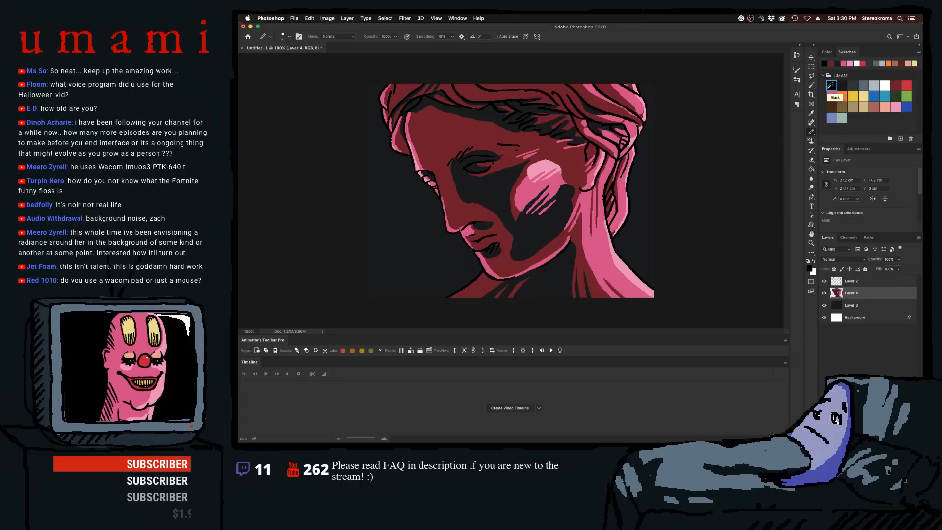
- Add light pink strokes to the cheek highlight's edge facing the ear, undoing the unwanted ones
{"action": "left_click", "coordinate": [831, 86]}
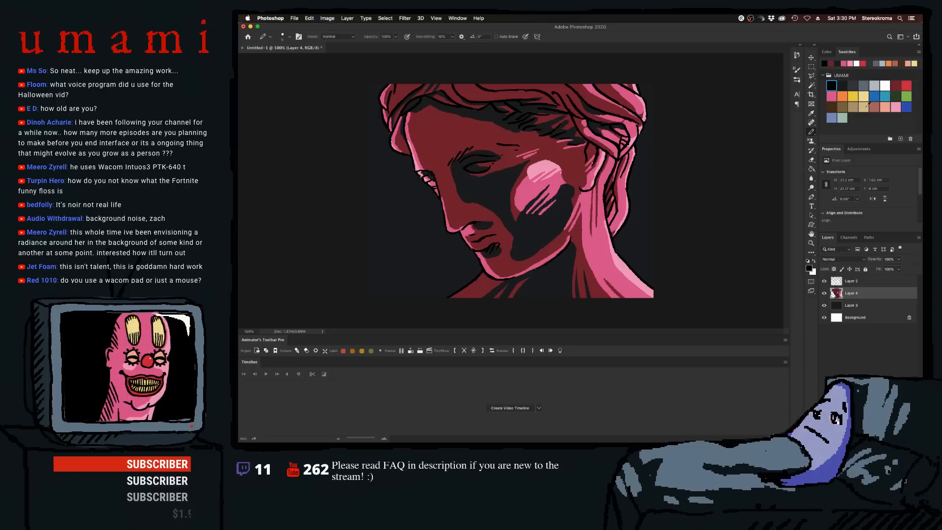
{"action": "left_click", "coordinate": [896, 106]}
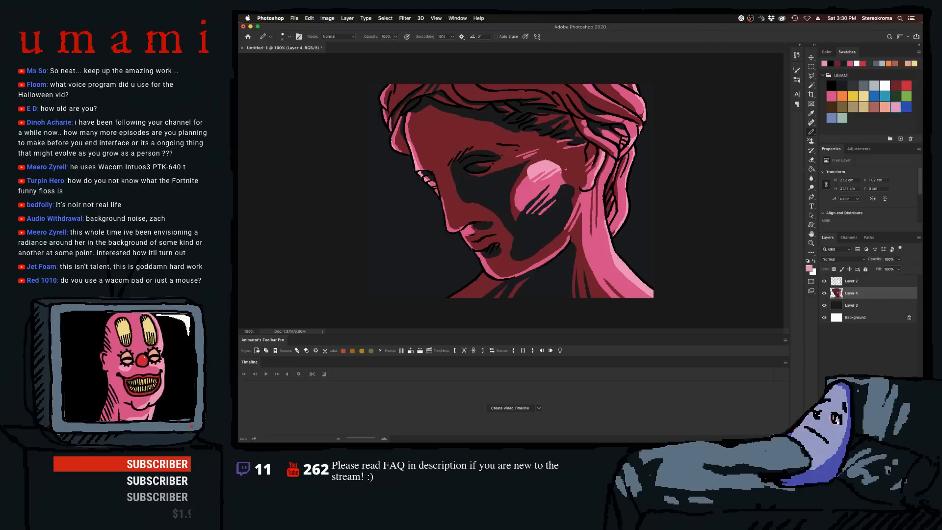
{"action": "left_click_drag", "start_coordinate": [557, 176], "coordinate": [567, 170]}
{"action": "key", "text": "super+z"}
{"action": "key", "text": "super+z"}
{"action": "key", "text": "super+z"}
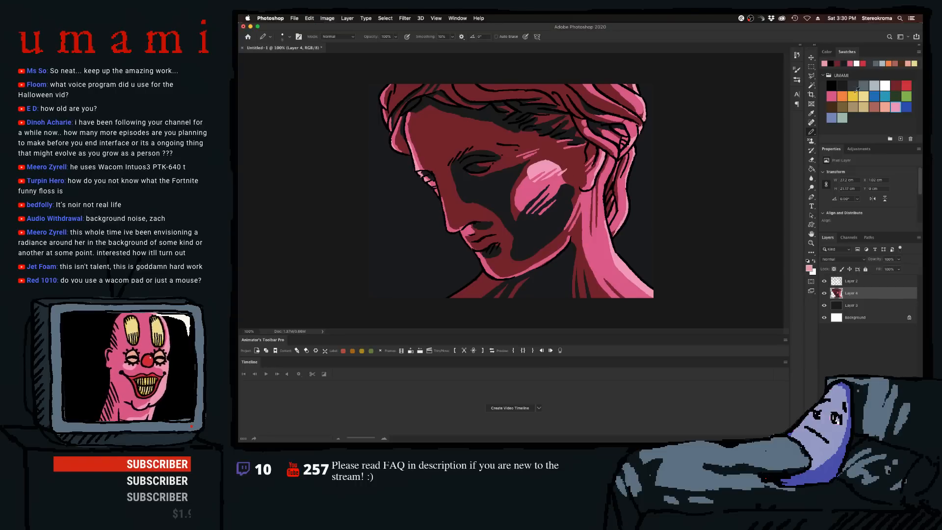
- Paint streaks from the cheekbone toward the temple, alternating between the pink and light pink swatches
{"action": "left_click", "coordinate": [832, 96]}
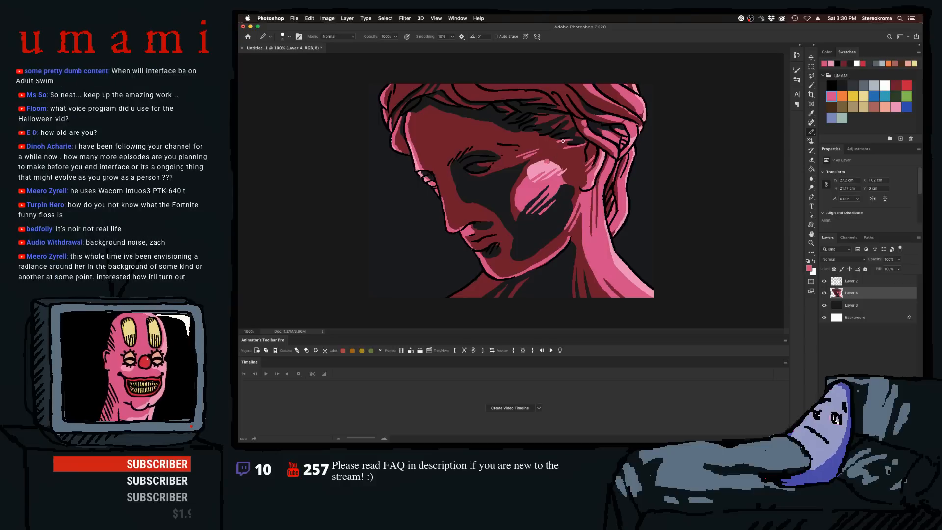
{"action": "right_click", "coordinate": [897, 107]}
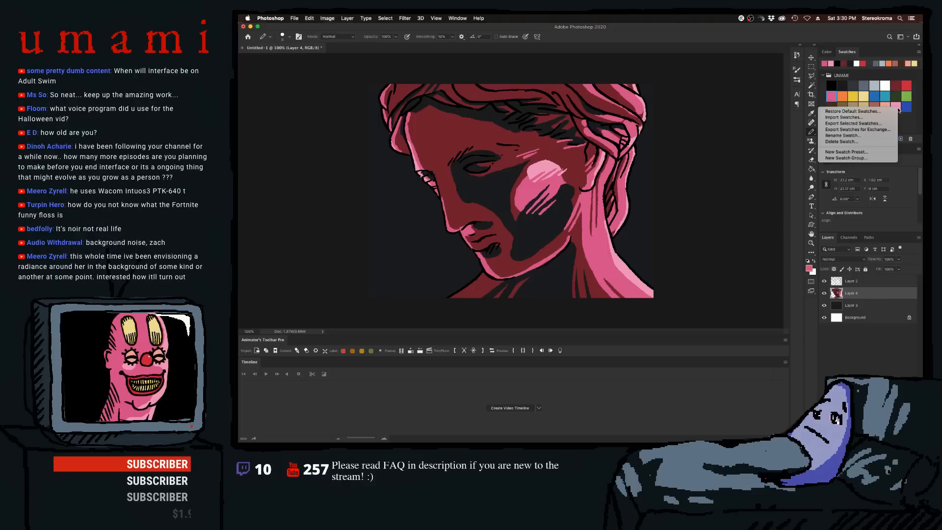
{"action": "left_click", "coordinate": [678, 142]}
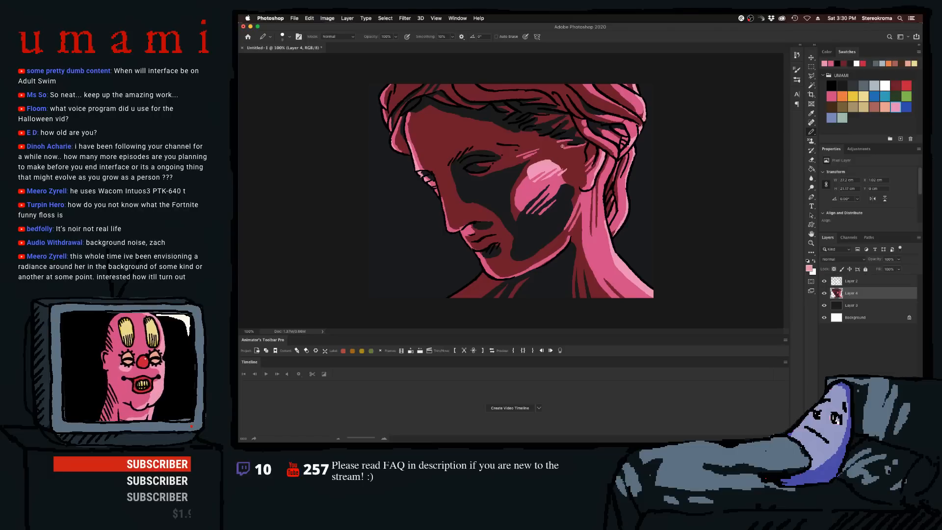
{"action": "left_click", "coordinate": [832, 97]}
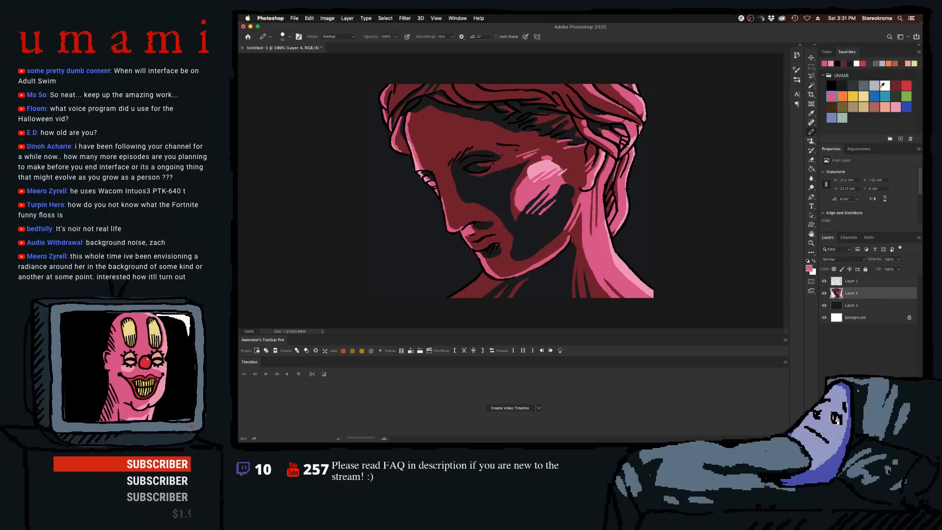
- Hatch dark red strokes into the black shadow beside the cheek highlight and along the lower jaw
{"action": "left_click", "coordinate": [896, 85]}
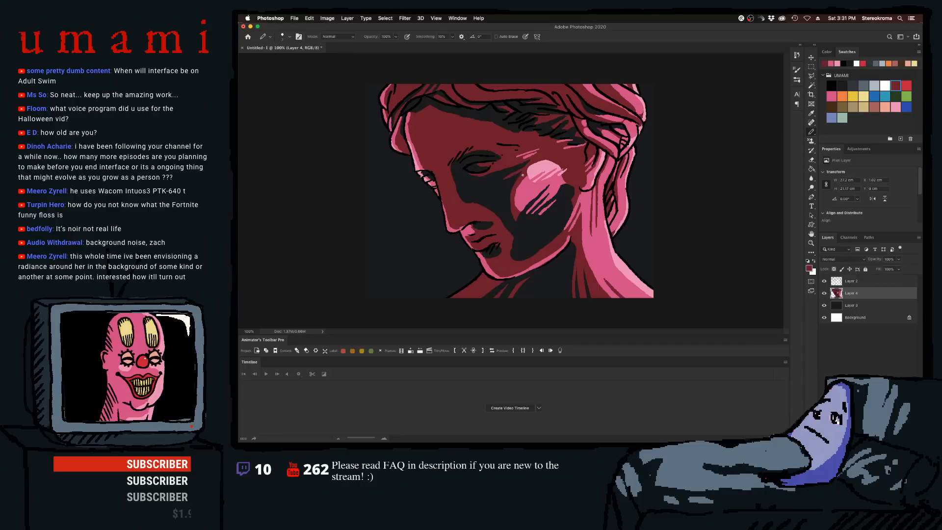
{"action": "left_click_drag", "start_coordinate": [517, 179], "coordinate": [496, 195]}
{"action": "left_click", "coordinate": [842, 86]}
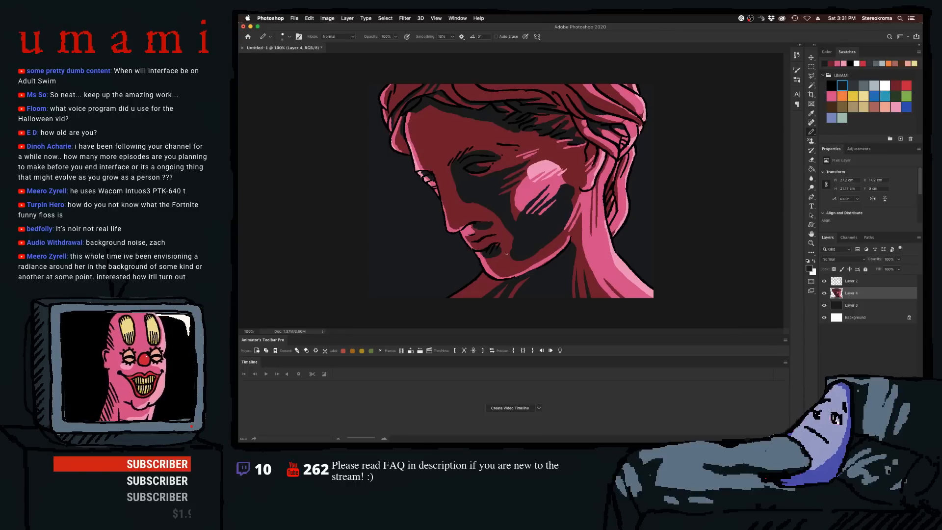
{"action": "left_click", "coordinate": [896, 85]}
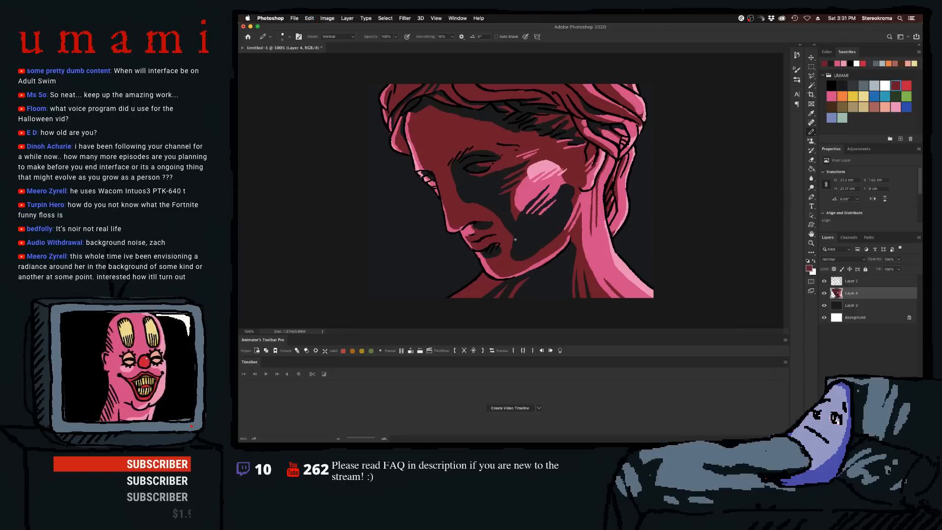
{"action": "left_click_drag", "start_coordinate": [537, 239], "coordinate": [511, 254]}
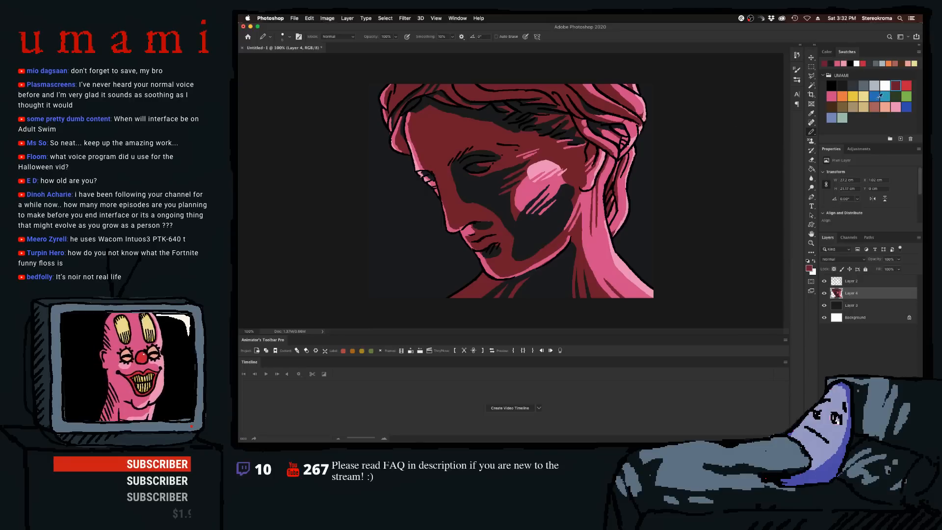
- Paint near-black detail into the hair at the crown and enlarge the brush
{"action": "left_click", "coordinate": [842, 84]}
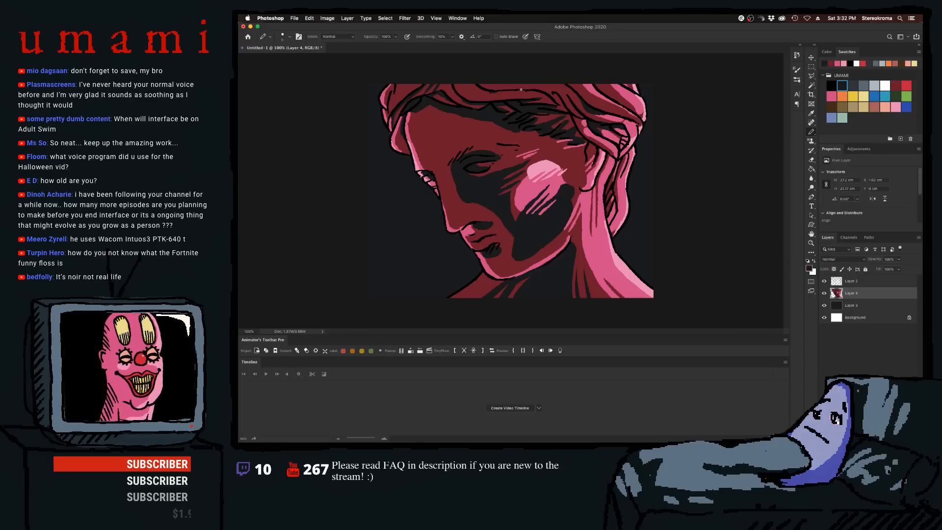
{"action": "mouse_move", "coordinate": [539, 90]}
{"action": "left_mouse_down"}
{"action": "mouse_move", "coordinate": [497, 92]}
{"action": "mouse_move", "coordinate": [533, 91]}
{"action": "left_mouse_up"}
{"action": "key", "text": "bracketright"}
{"action": "key", "text": "bracketright"}
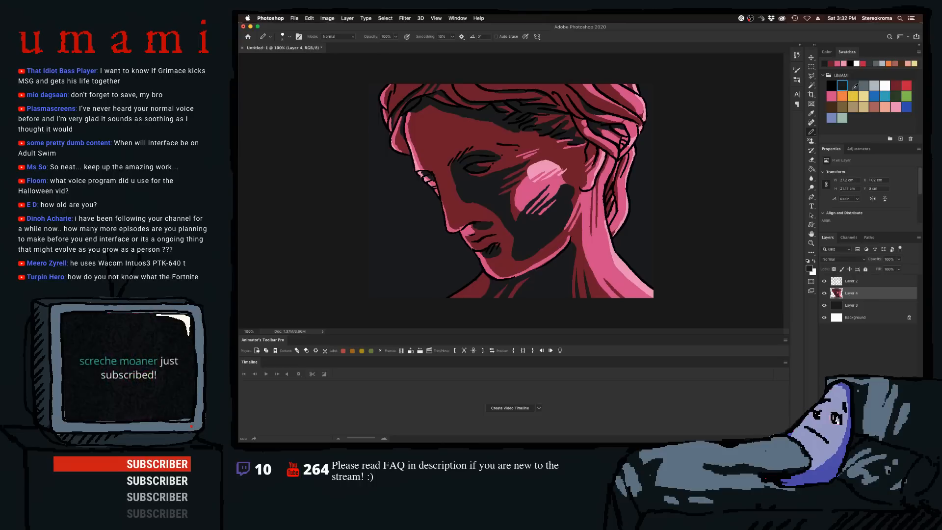
- Try pink highlight strokes above the near eye with different brush sizes
{"action": "left_click", "coordinate": [831, 96]}
{"action": "key", "text": "super+z"}
{"action": "key", "text": "bracketleft"}
{"action": "left_click_drag", "start_coordinate": [450, 165], "coordinate": [502, 150]}
{"action": "key", "text": "super+z"}
{"action": "key", "text": "super+z"}
{"action": "key", "text": "bracketright"}
{"action": "key", "text": "bracketright"}
{"action": "key", "text": "super+z"}
{"action": "key", "text": "bracketleft"}
{"action": "key", "text": "bracketleft"}
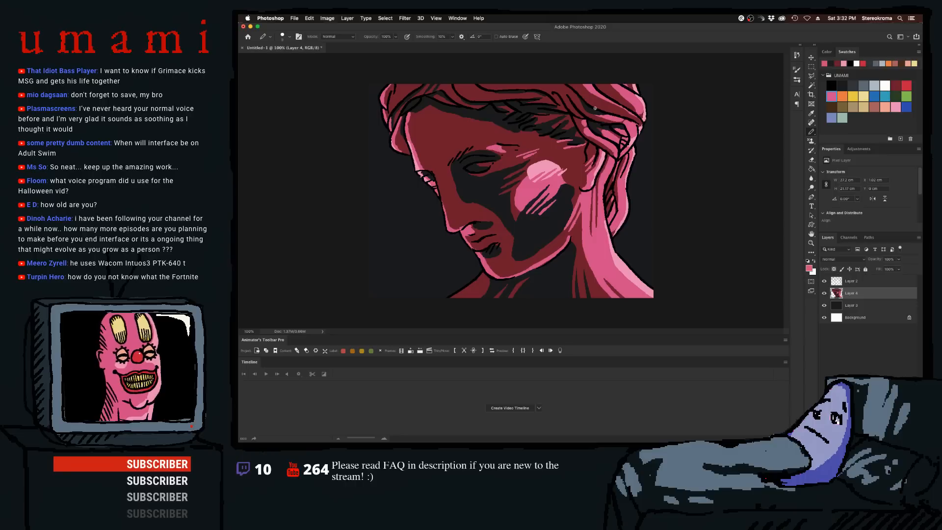
- Paint a pink highlight along the brow ridge above the near eye with a larger brush
{"action": "key", "text": "bracketright"}
{"action": "key", "text": "bracketright"}
{"action": "left_click_drag", "start_coordinate": [503, 147], "coordinate": [523, 143]}
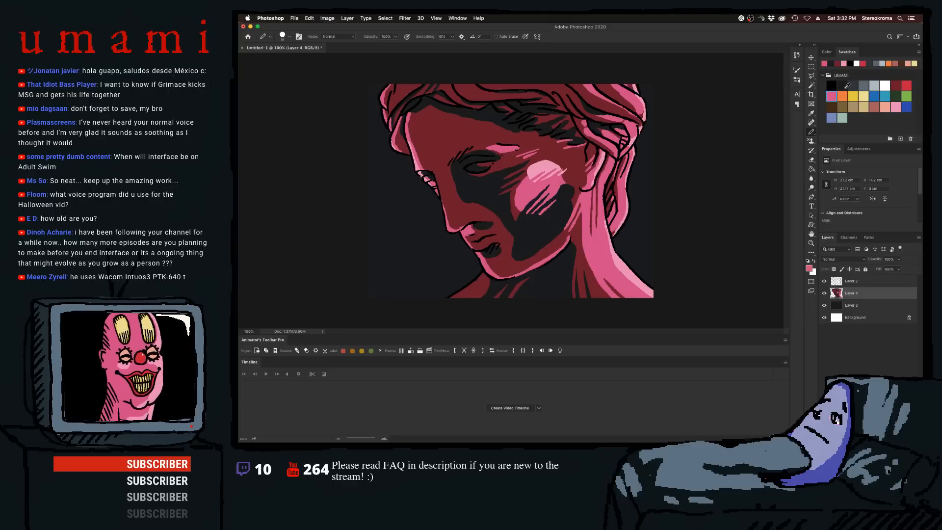
- Extend the pink brow highlight toward the temple on Layer 4 with a smaller brush, undoing the last stroke
{"action": "double_click", "coordinate": [859, 281]}
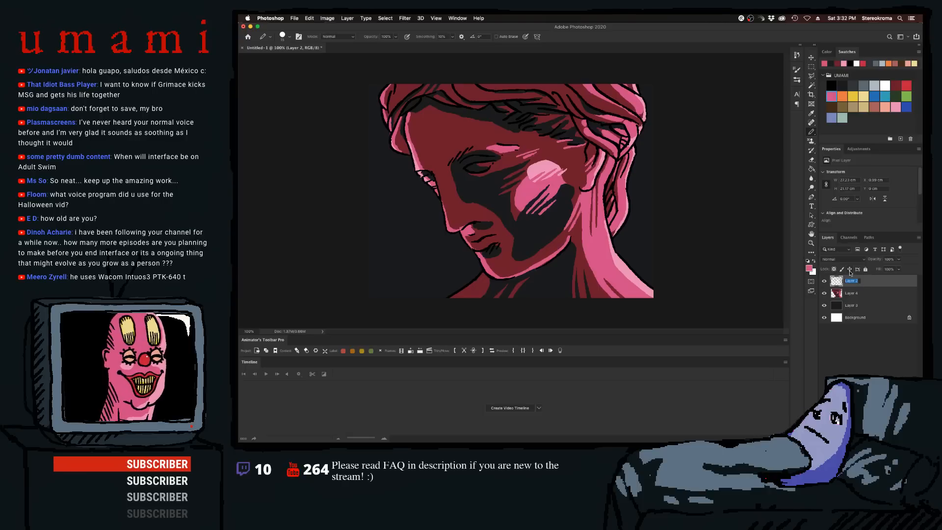
{"action": "left_click", "coordinate": [869, 285]}
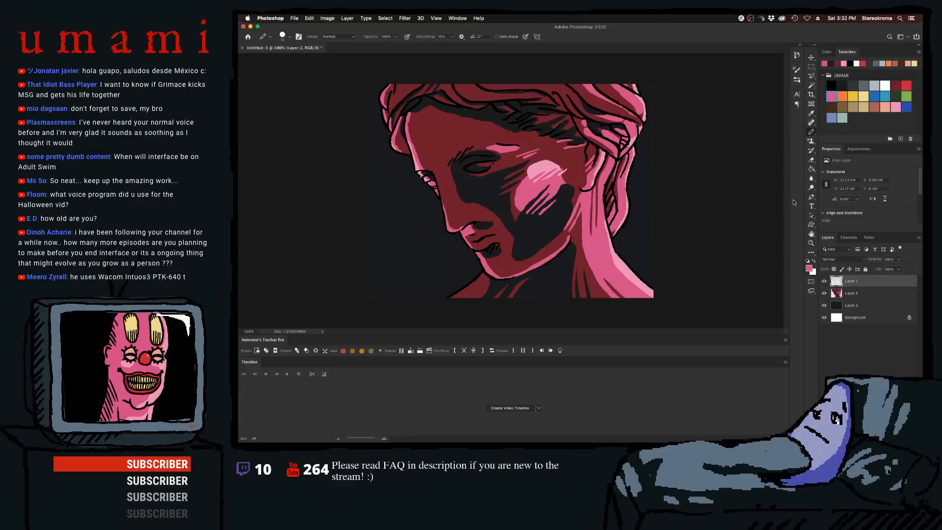
{"action": "left_click", "coordinate": [857, 294]}
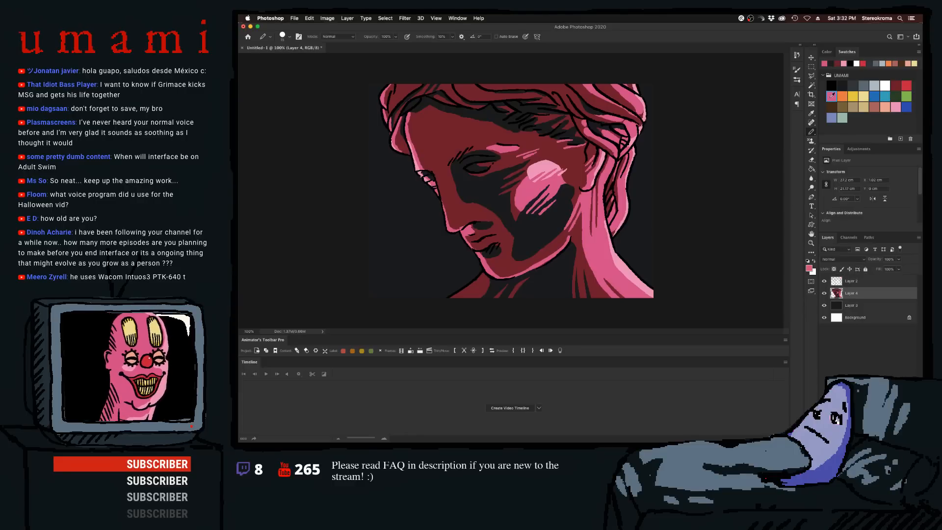
{"action": "key", "text": "["}
{"action": "key", "text": "["}
{"action": "key", "text": "["}
{"action": "left_click_drag", "start_coordinate": [518, 148], "coordinate": [528, 147]}
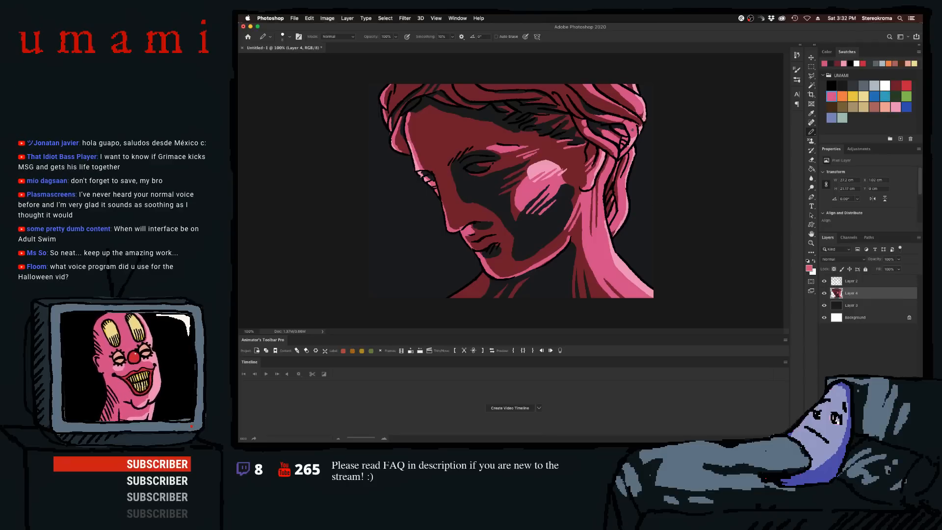
{"action": "left_click_drag", "start_coordinate": [489, 146], "coordinate": [502, 148]}
{"action": "key", "text": "super+z"}
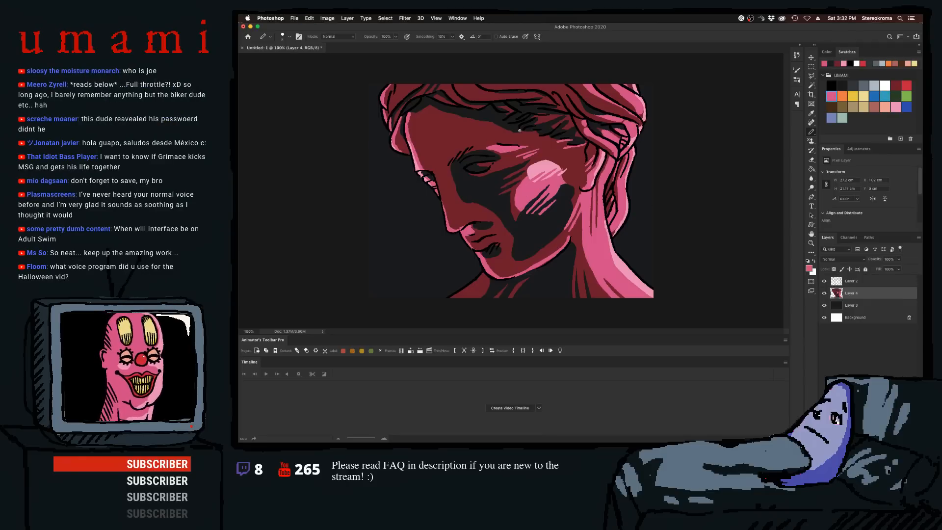
- Paint over the pink brow highlight above the near eye in dark red with a larger brush
{"action": "left_click", "coordinate": [894, 84]}
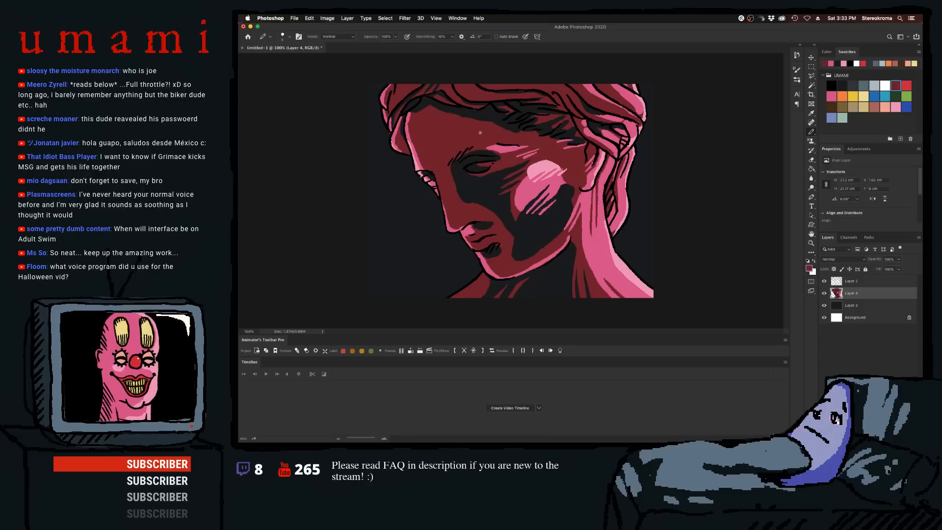
{"action": "key", "text": "bracketright"}
{"action": "key", "text": "bracketright"}
{"action": "key", "text": "bracketright"}
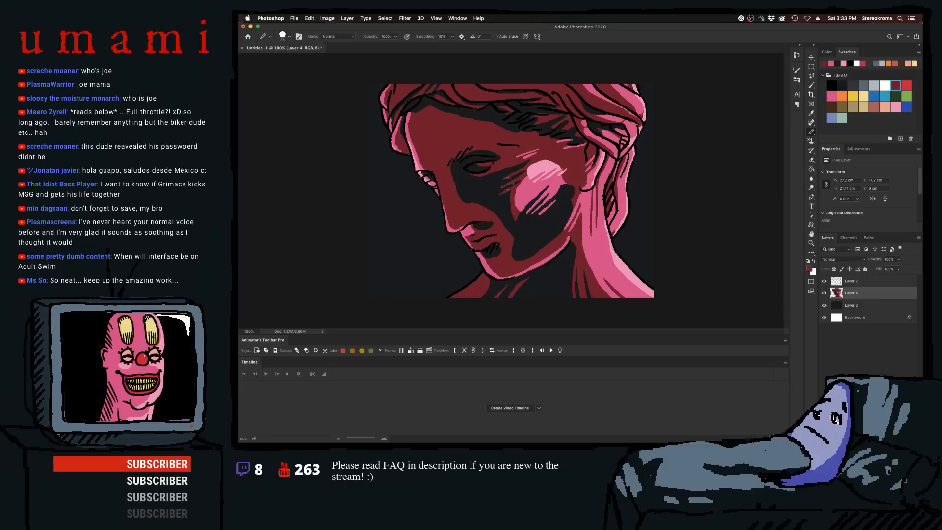
- Save the document as EP17 Dreamland Sculpture Face.psd in the Interface Episode 17 folder in Photoshop format
{"action": "left_click", "coordinate": [294, 18]}
{"action": "left_click", "coordinate": [310, 95]}
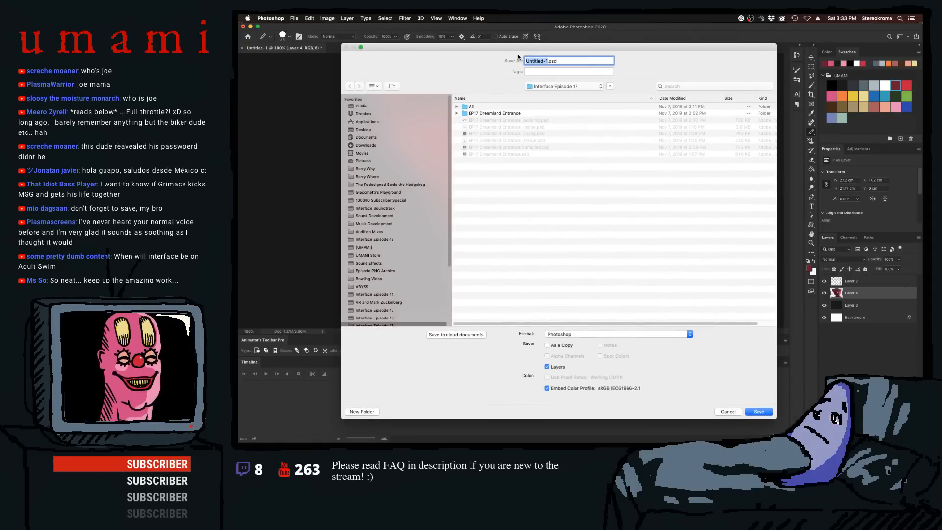
{"action": "type", "text": "EP"}
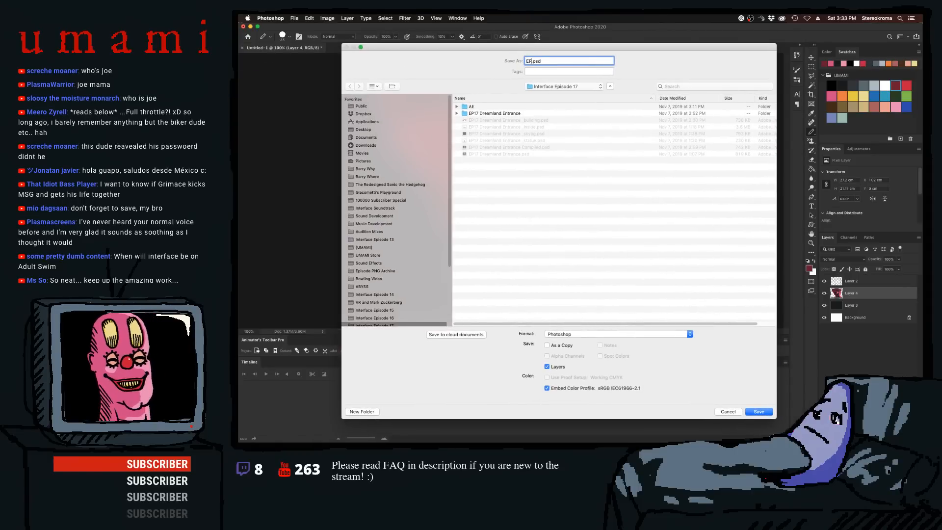
{"action": "type", "text": "17"}
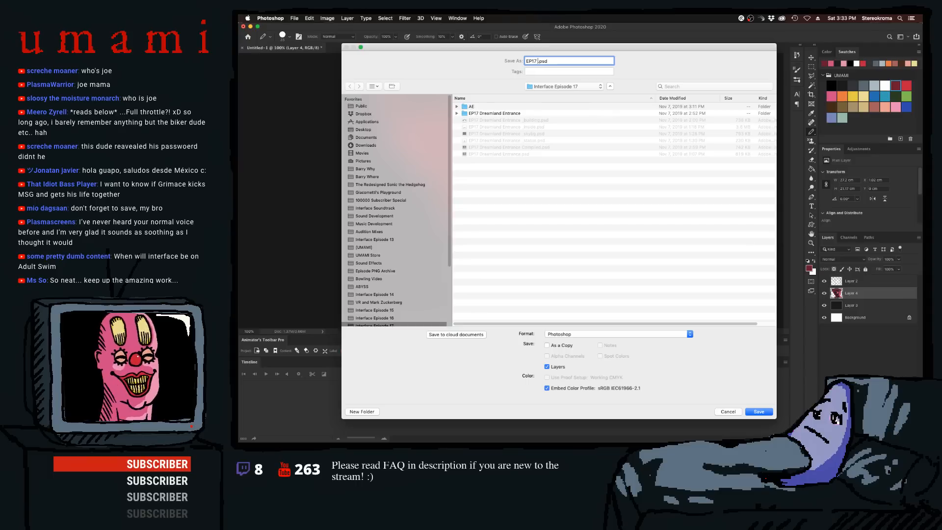
{"action": "type", "text": " Dreamlan"}
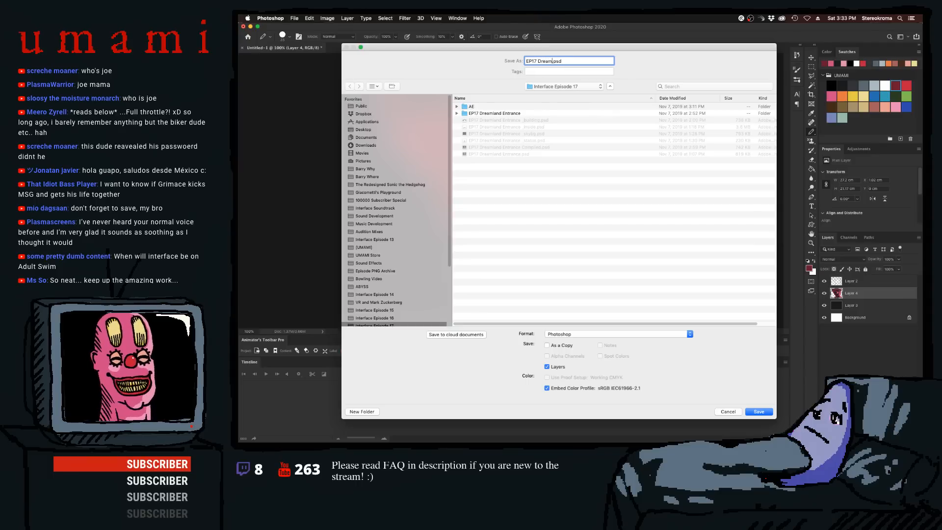
{"action": "type", "text": "d"}
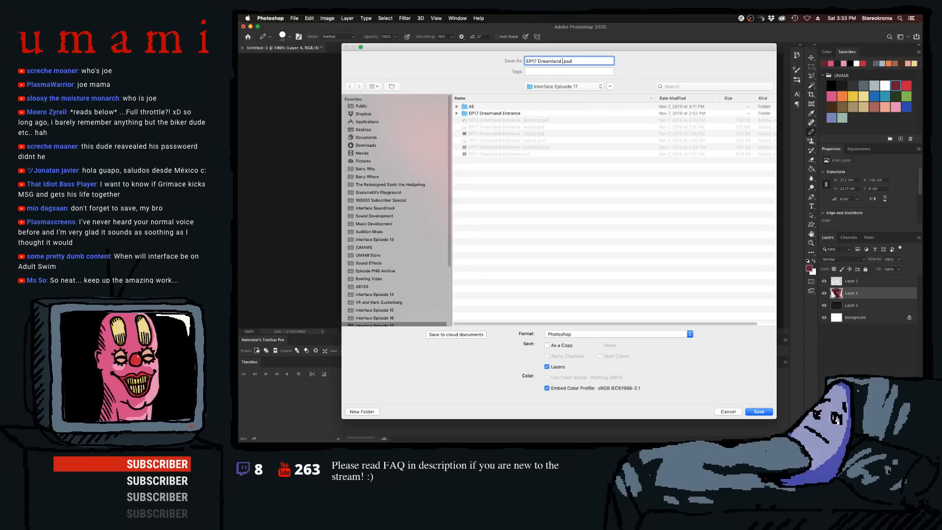
{"action": "type", "text": " Sculpt"}
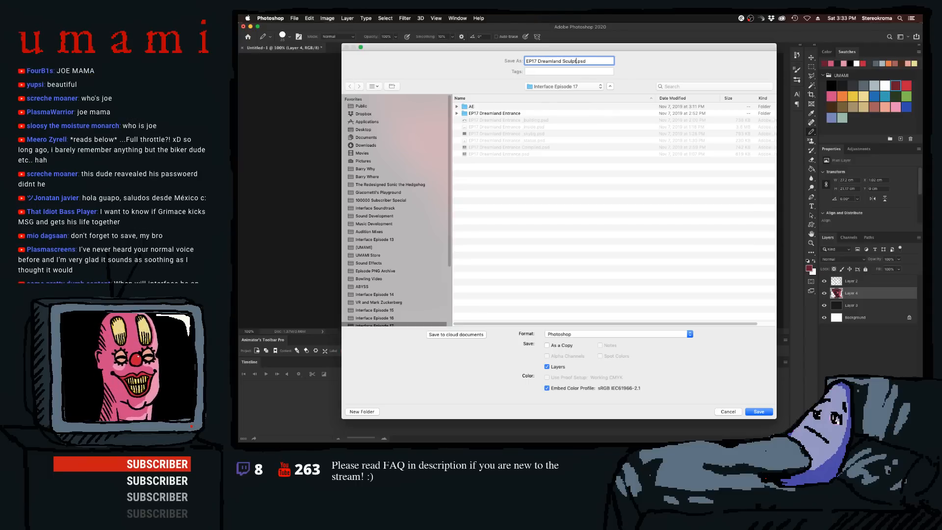
{"action": "type", "text": "ure Face"}
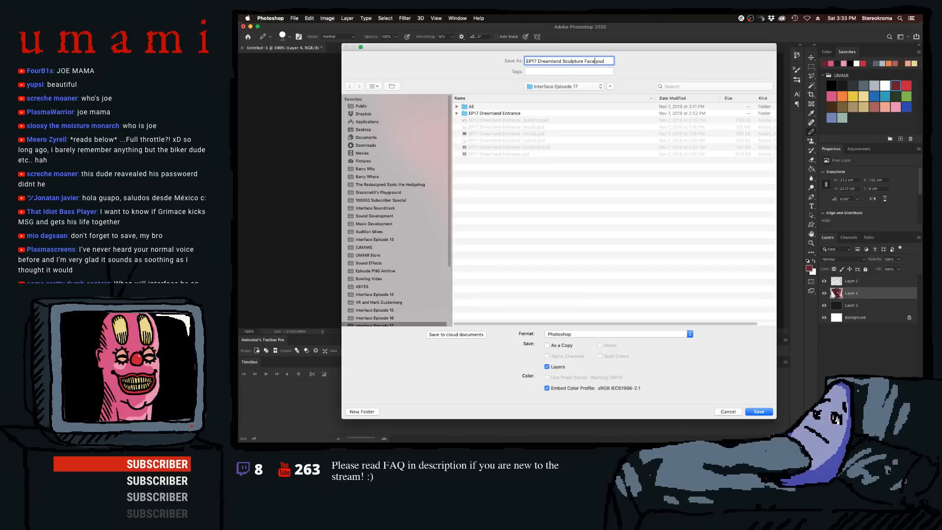
{"action": "key", "text": "Return"}
{"action": "key", "text": "Return"}
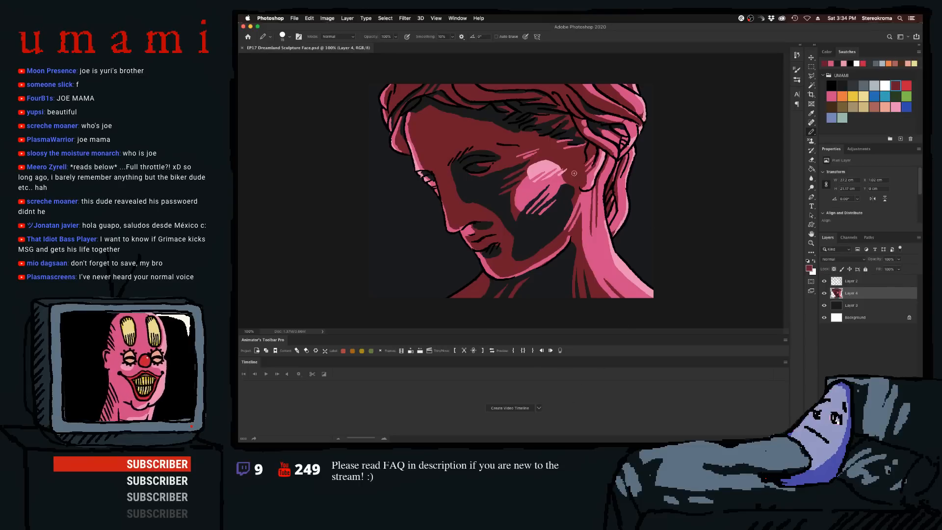
- Create a video timeline for the document and set its frame rate to 15 fps
{"action": "left_click", "coordinate": [511, 408]}
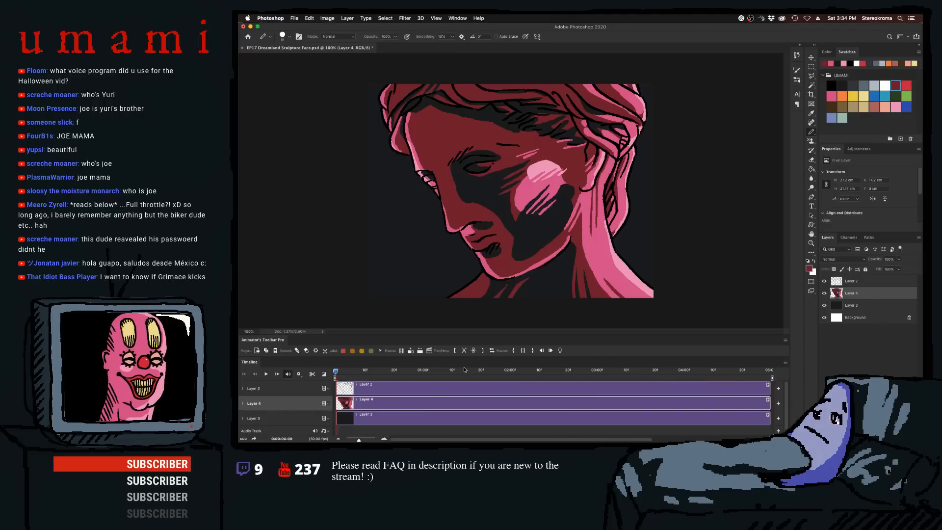
{"action": "left_click", "coordinate": [785, 362]}
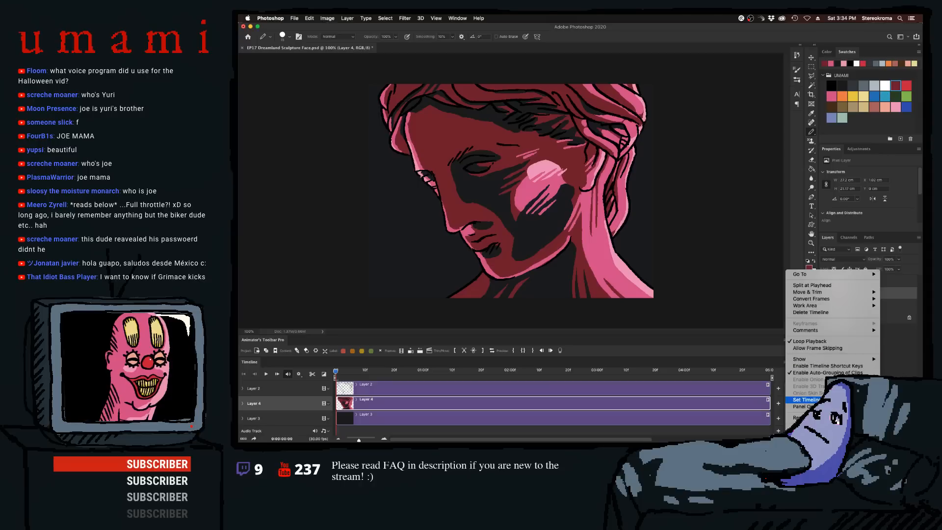
{"action": "left_click", "coordinate": [805, 400]}
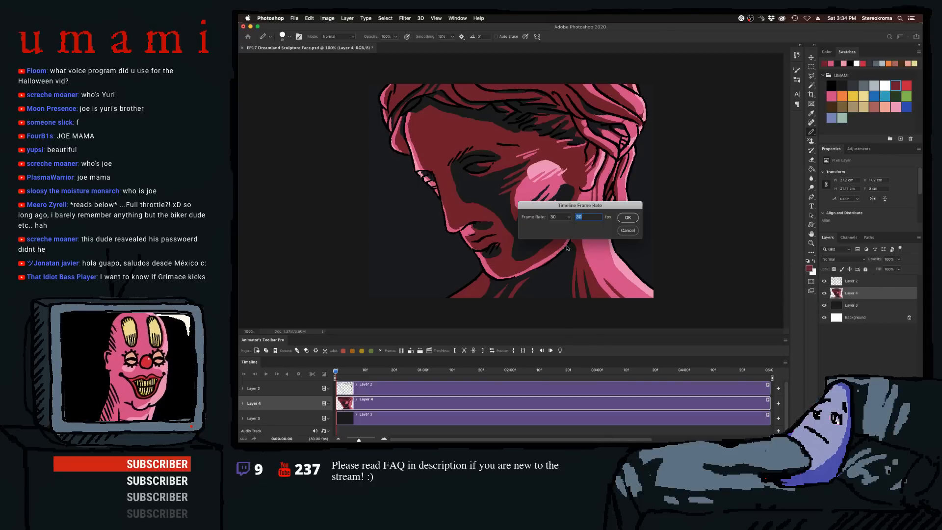
{"action": "left_click", "coordinate": [628, 217]}
{"action": "left_click", "coordinate": [788, 361]}
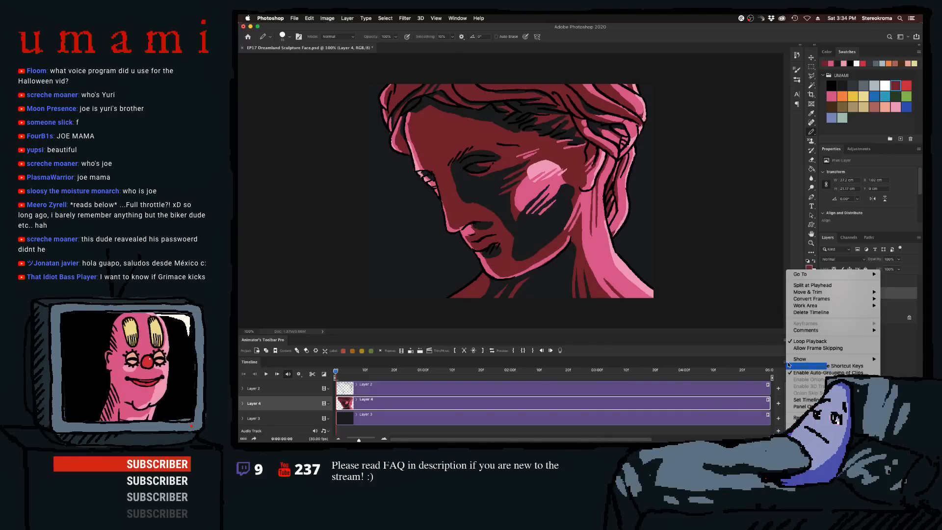
{"action": "left_click", "coordinate": [805, 400]}
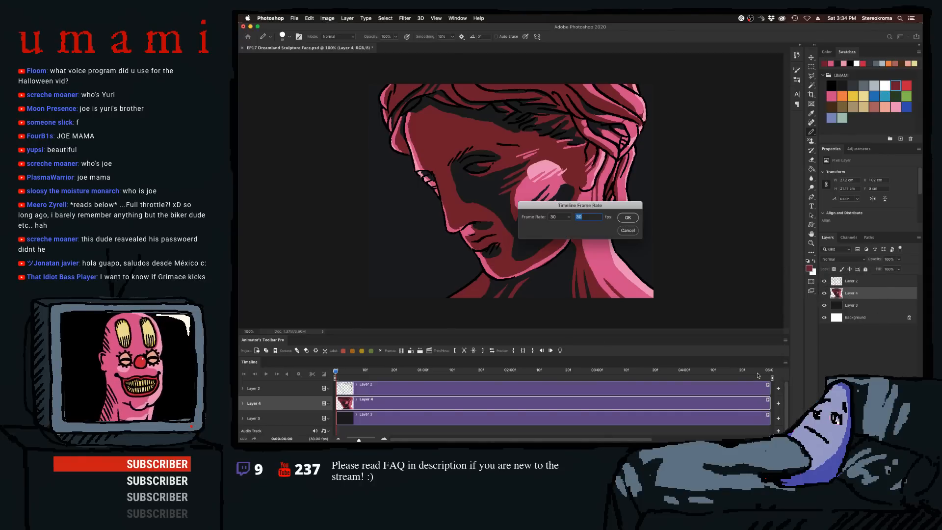
{"action": "type", "text": "15"}
{"action": "left_click", "coordinate": [629, 217]}
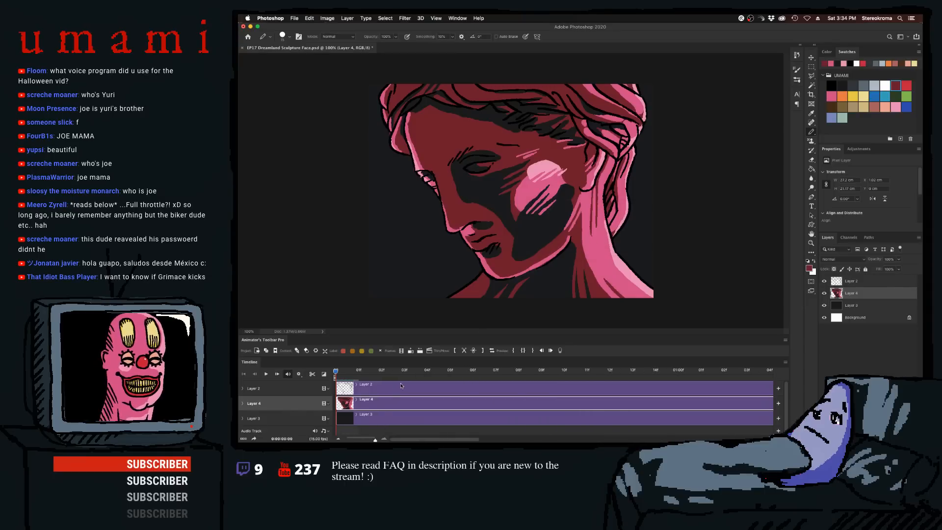
- Shorten the Layer 4 clip on the timeline to two frames
{"action": "left_click", "coordinate": [482, 350]}
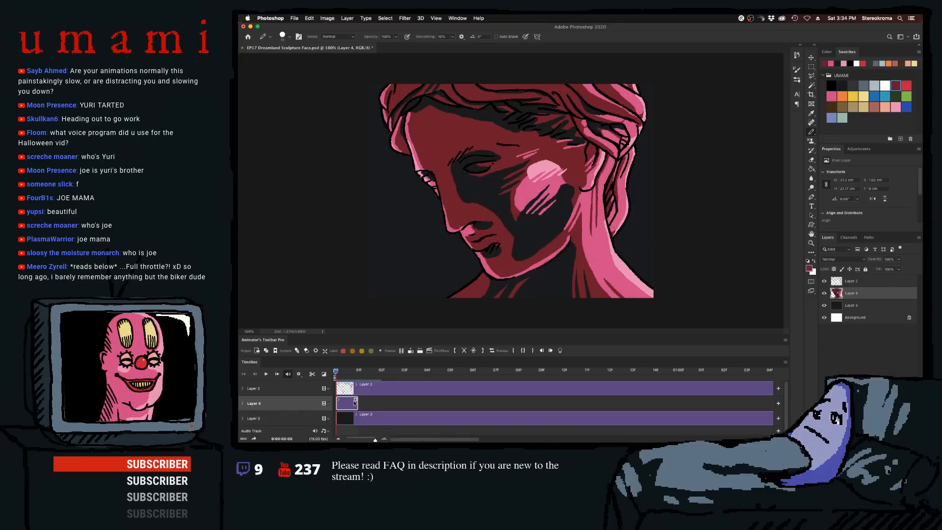
{"action": "left_click_drag", "start_coordinate": [357, 404], "coordinate": [381, 405]}
{"action": "left_click", "coordinate": [372, 390]}
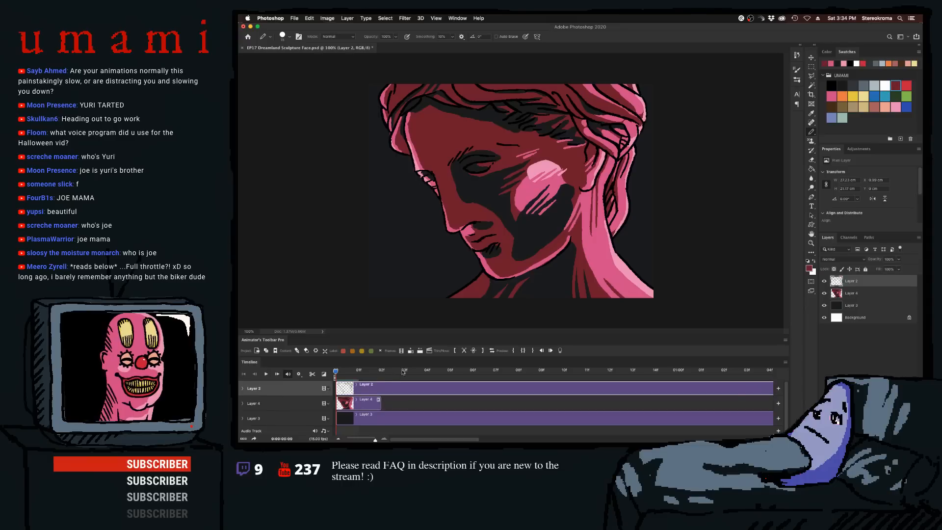
- Duplicate the Layer 4 clip twice and place the three two-frame clips end to end in one video group
{"action": "left_click", "coordinate": [381, 398]}
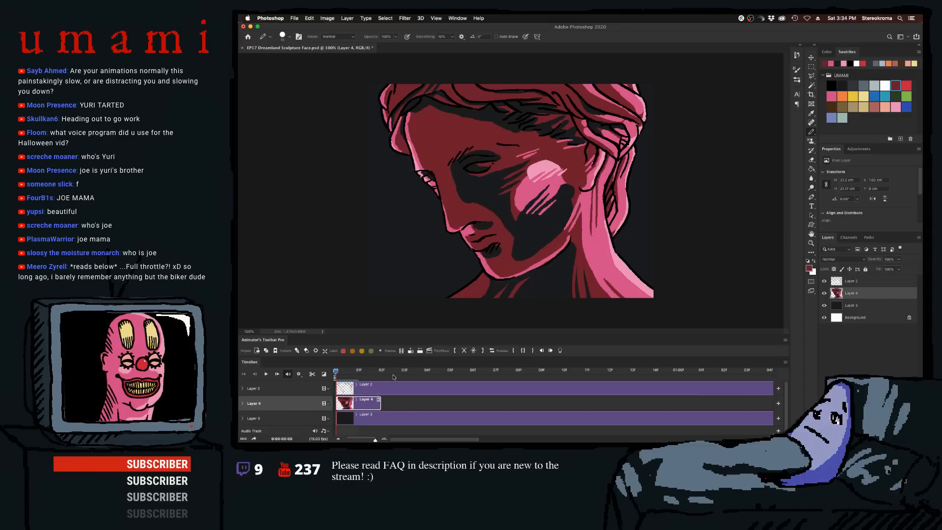
{"action": "left_click", "coordinate": [410, 352], "text": "alt"}
{"action": "left_click", "coordinate": [410, 351], "text": "alt"}
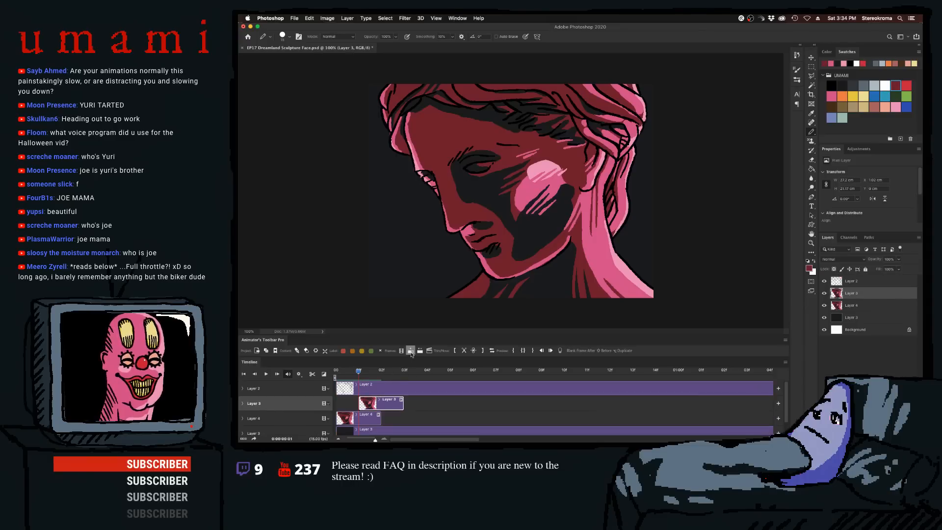
{"action": "left_click", "coordinate": [392, 418]}
{"action": "left_click_drag", "start_coordinate": [392, 419], "coordinate": [424, 403]}
{"action": "left_click", "coordinate": [357, 440]}
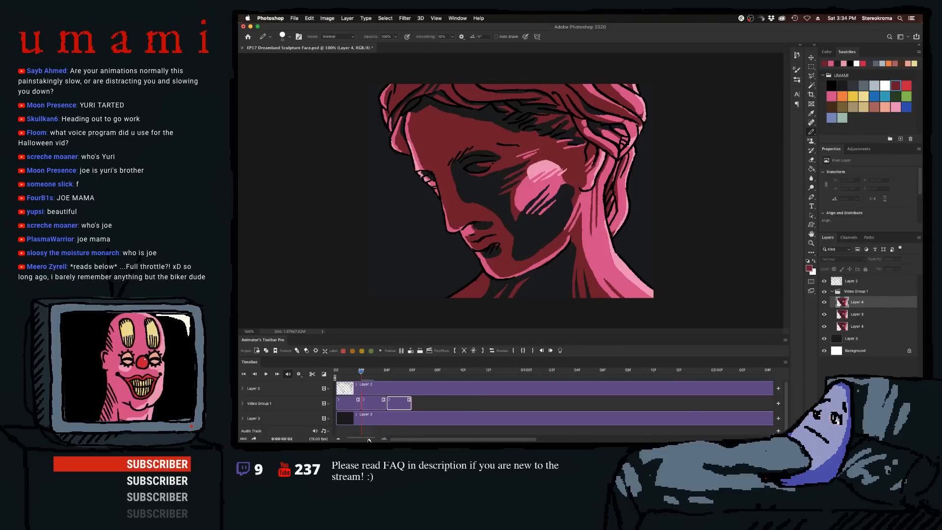
- Trim the line art and dark background clips to end with the six-frame video group, and save the document
{"action": "left_click", "coordinate": [381, 372]}
{"action": "left_click", "coordinate": [385, 387]}
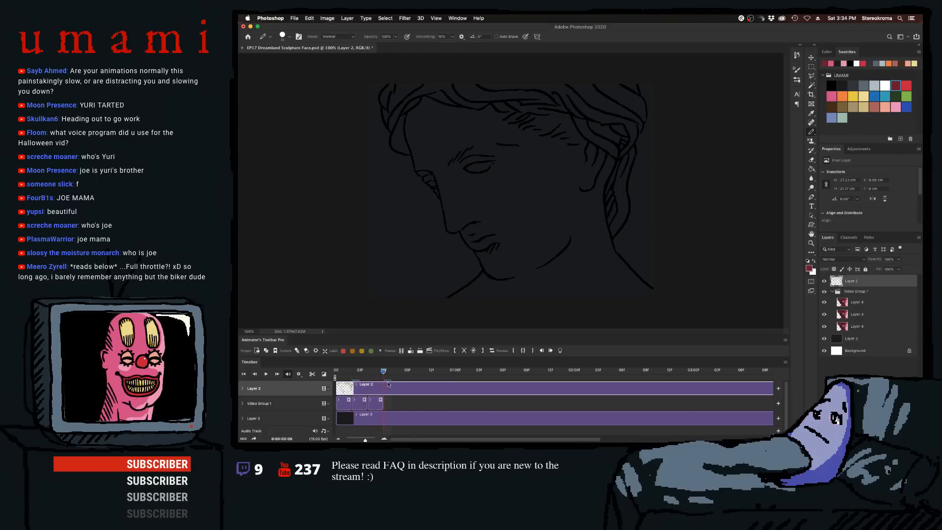
{"action": "left_click", "coordinate": [482, 351]}
{"action": "left_click", "coordinate": [388, 414]}
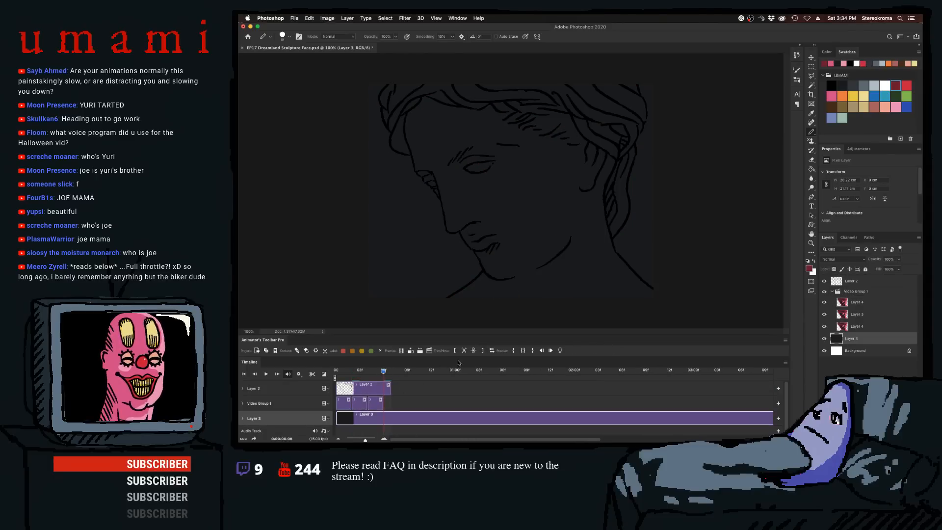
{"action": "left_click", "coordinate": [482, 351]}
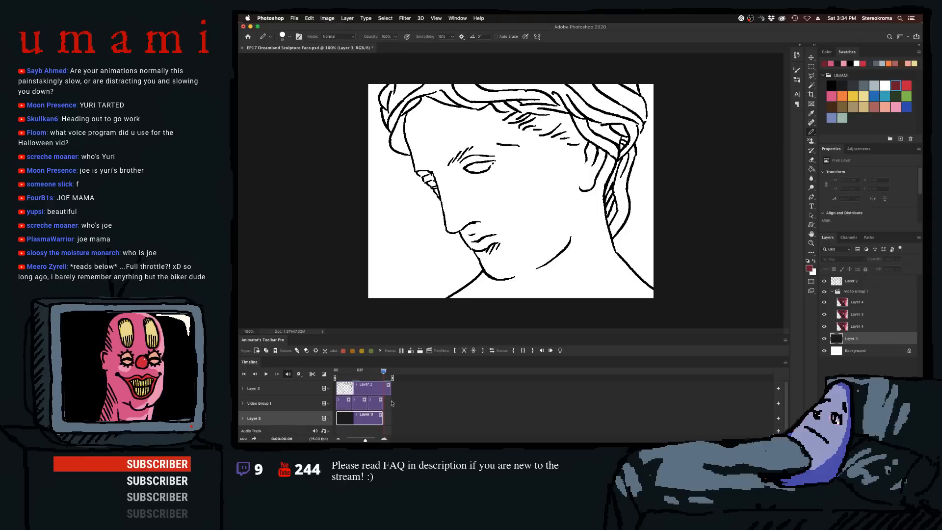
{"action": "left_click_drag", "start_coordinate": [390, 389], "coordinate": [307, 376]}
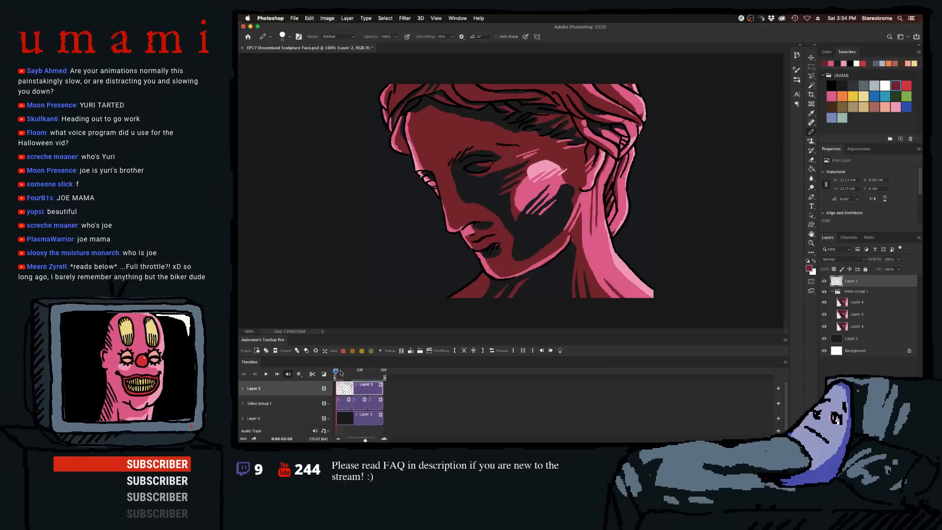
{"action": "left_click", "coordinate": [352, 372]}
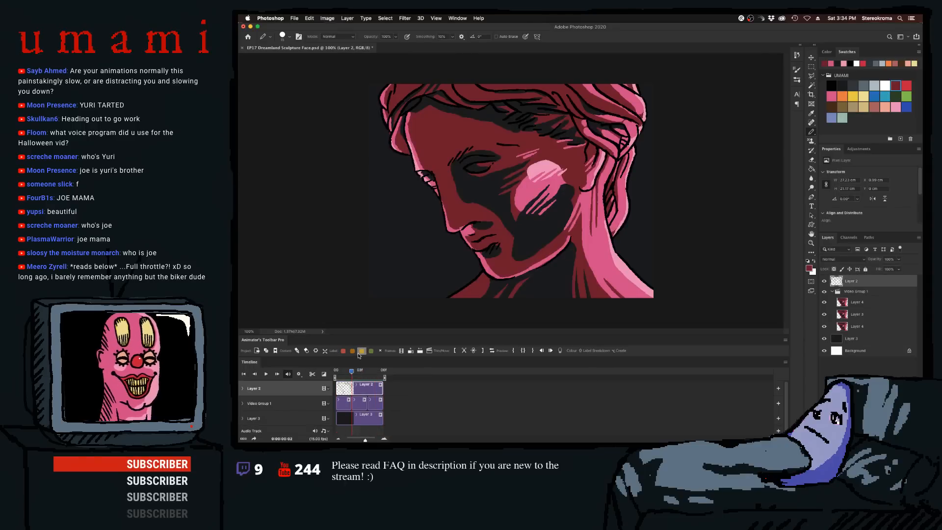
{"action": "key", "text": "ctrl+s"}
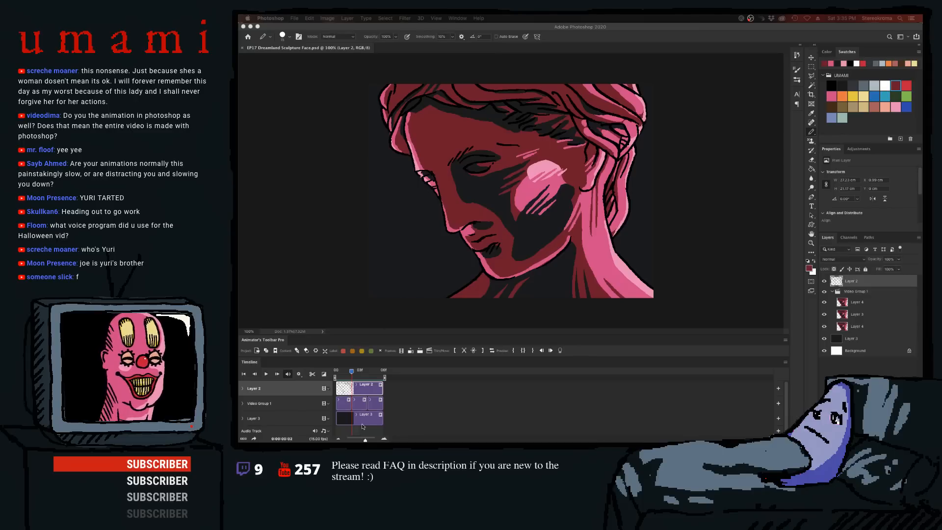
- Scrub back and forth through the first frames of the timeline to examine the animation clips
{"action": "left_click_drag", "start_coordinate": [366, 439], "coordinate": [375, 439]}
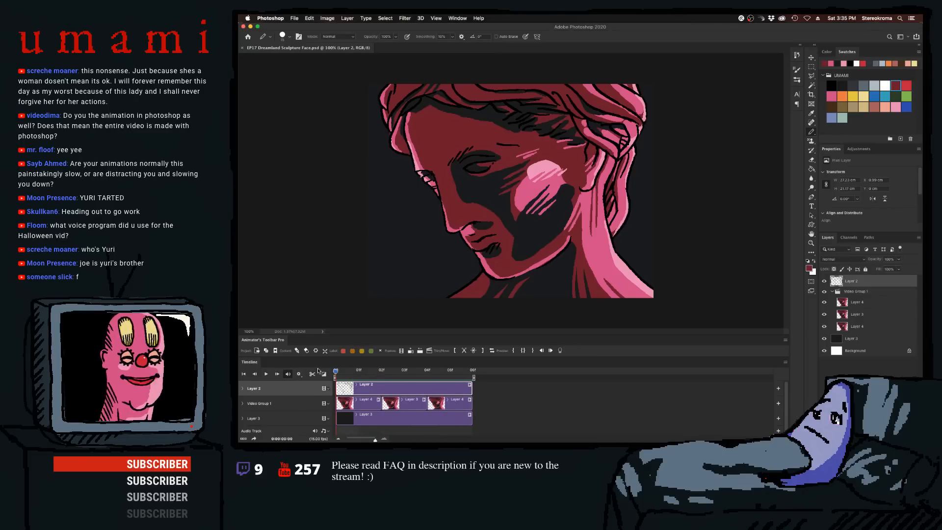
{"action": "left_click_drag", "start_coordinate": [336, 371], "coordinate": [366, 373]}
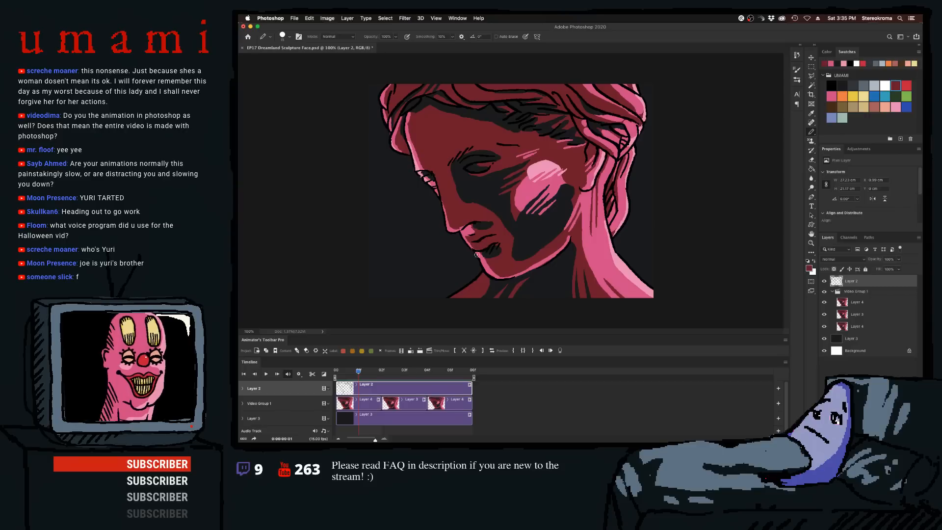
{"action": "left_click", "coordinate": [339, 379]}
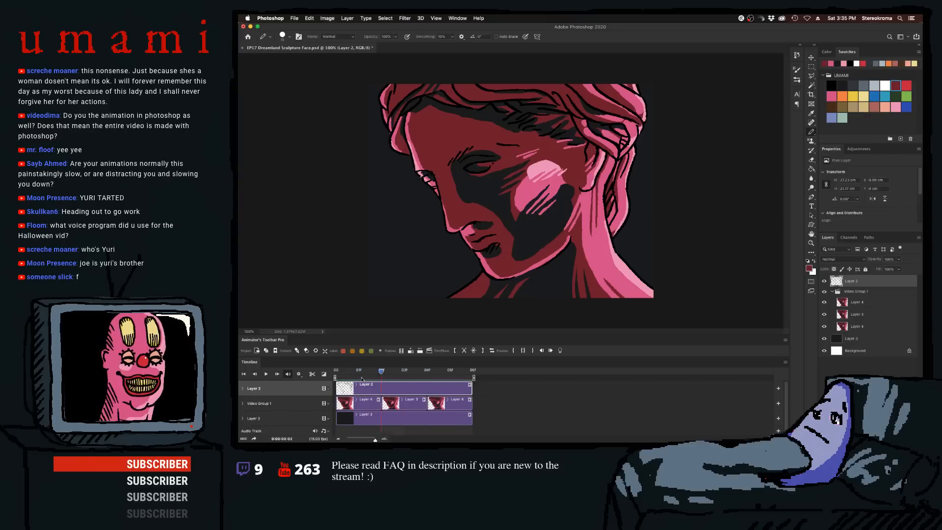
{"action": "left_click", "coordinate": [358, 380]}
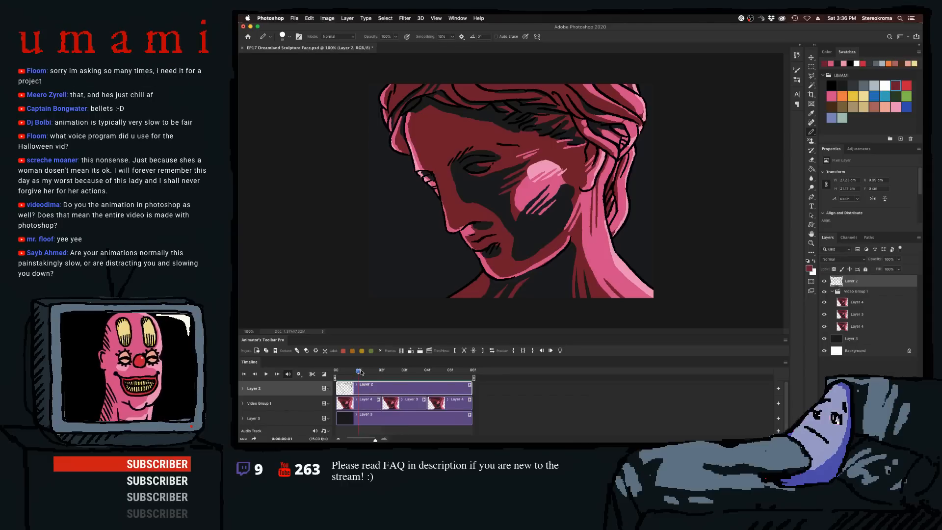
{"action": "left_click_drag", "start_coordinate": [360, 372], "coordinate": [381, 372]}
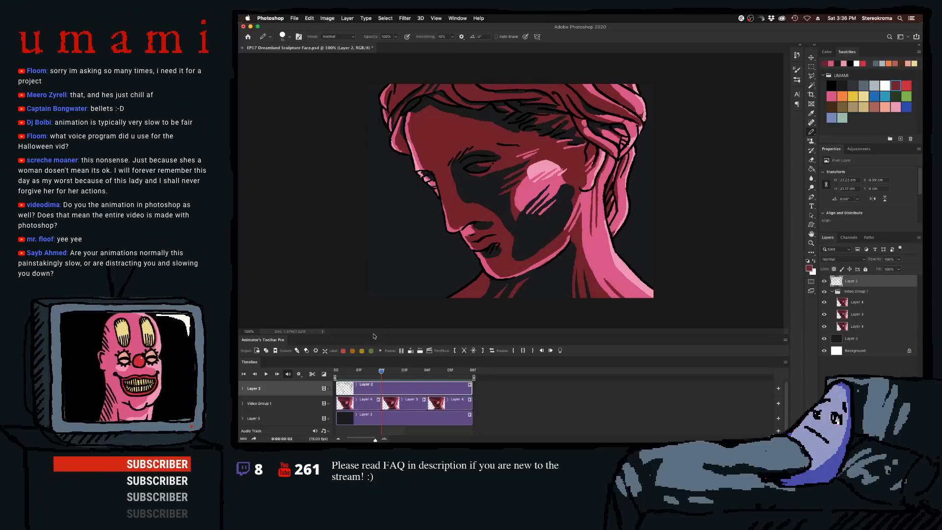
{"action": "left_click_drag", "start_coordinate": [383, 372], "coordinate": [350, 382]}
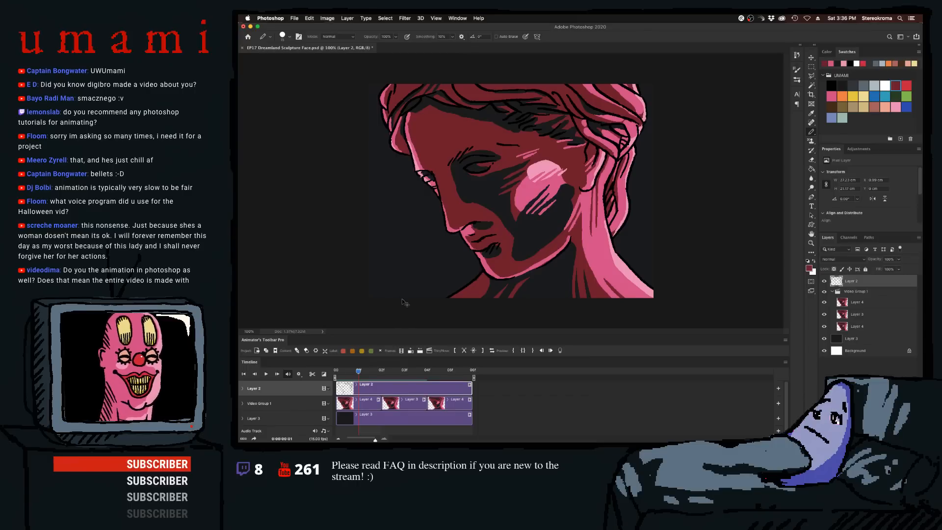
- Save the statue document and open all the PV01 Pumpkin Base eyes, face, lid and mouth files from the Pumpkin folder
{"action": "key", "text": "super+s"}
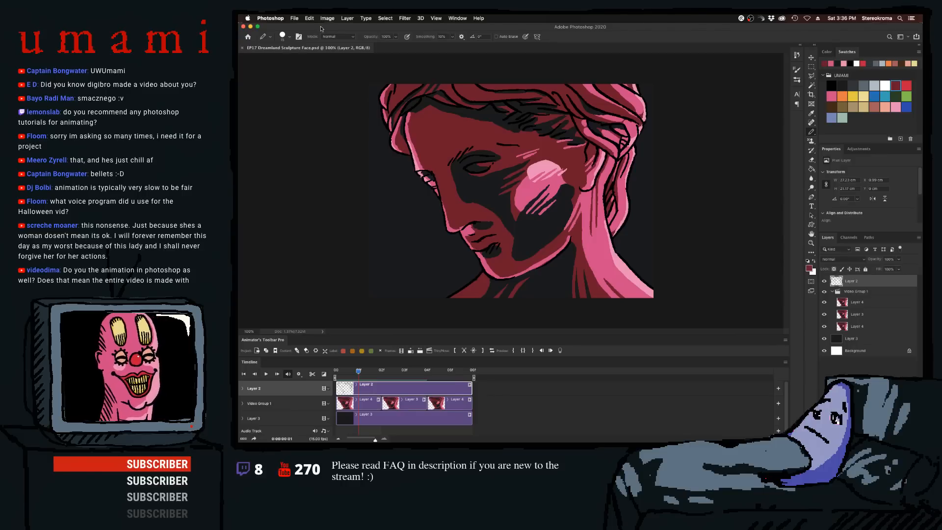
{"action": "left_click", "coordinate": [294, 18]}
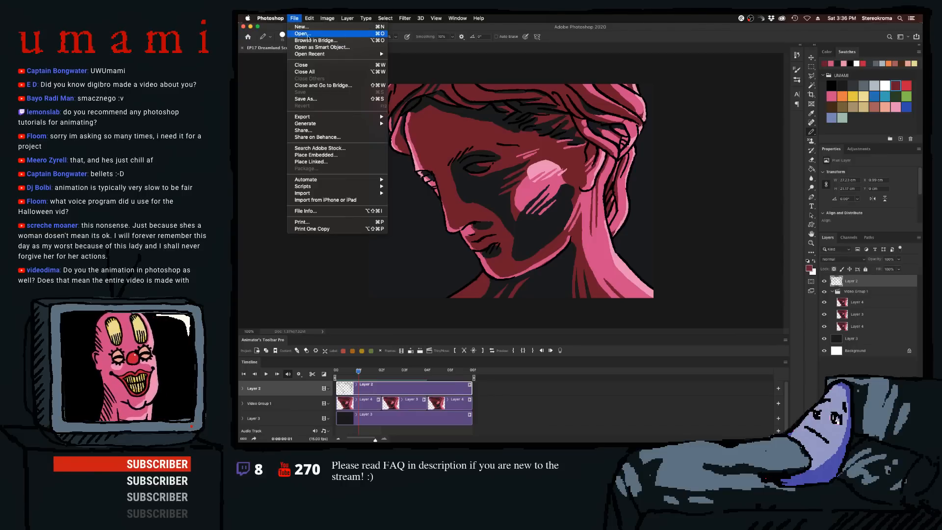
{"action": "left_click", "coordinate": [307, 35]}
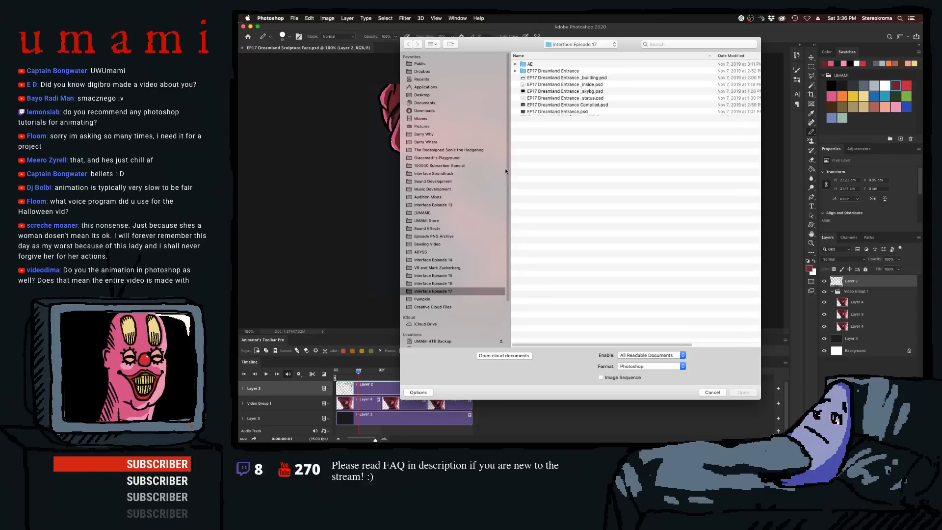
{"action": "scroll", "coordinate": [481, 245], "scroll_direction": "down", "scroll_amount": 3}
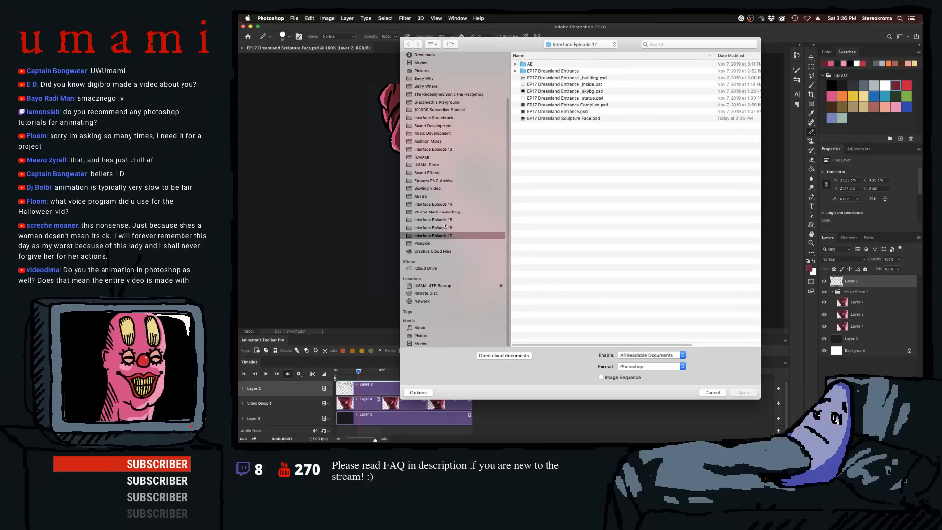
{"action": "left_click", "coordinate": [422, 243]}
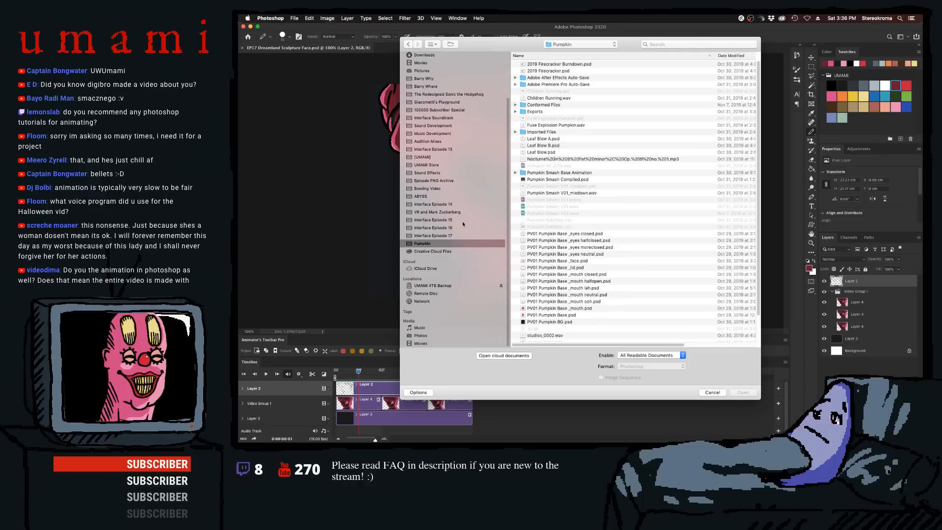
{"action": "left_click", "coordinate": [575, 233]}
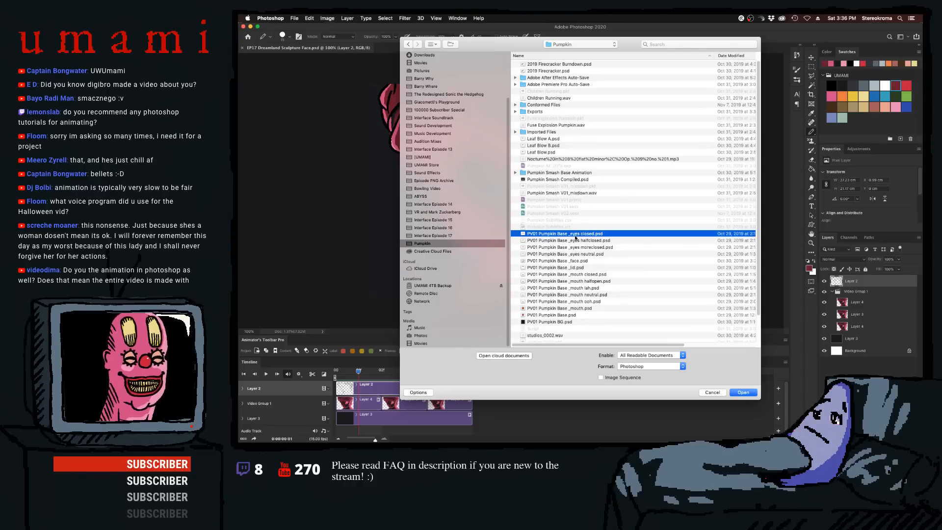
{"action": "left_click", "coordinate": [568, 307], "text": "shift"}
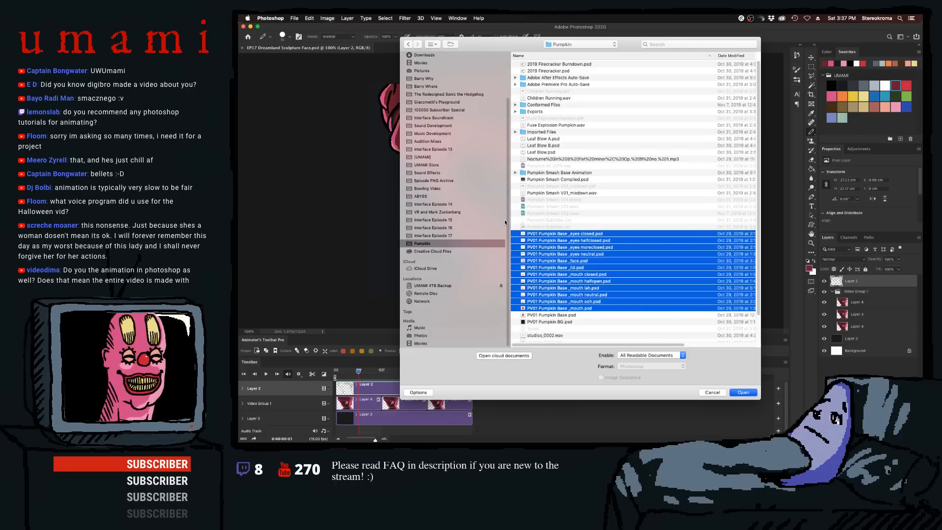
{"action": "key", "text": "Return"}
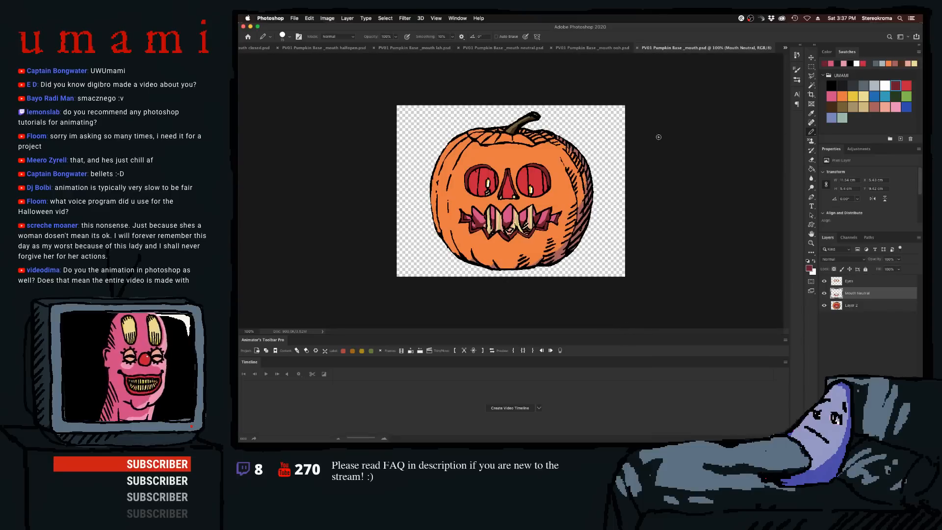
- Toggle the visibility of the Eyes, Mouth Neutral and base pumpkin layers to examine how the pumpkin is built
{"action": "left_click", "coordinate": [825, 293]}
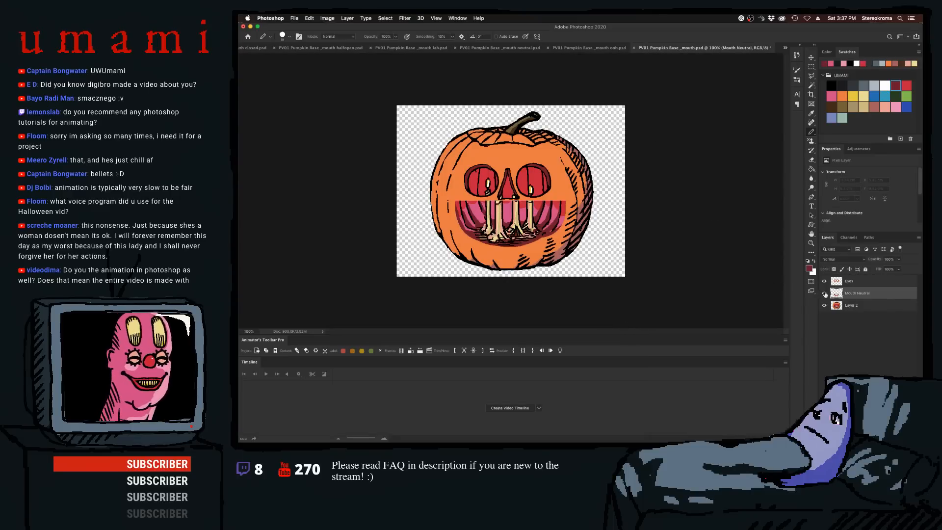
{"action": "left_click", "coordinate": [824, 293]}
{"action": "left_click", "coordinate": [824, 281]}
{"action": "left_click", "coordinate": [824, 280]}
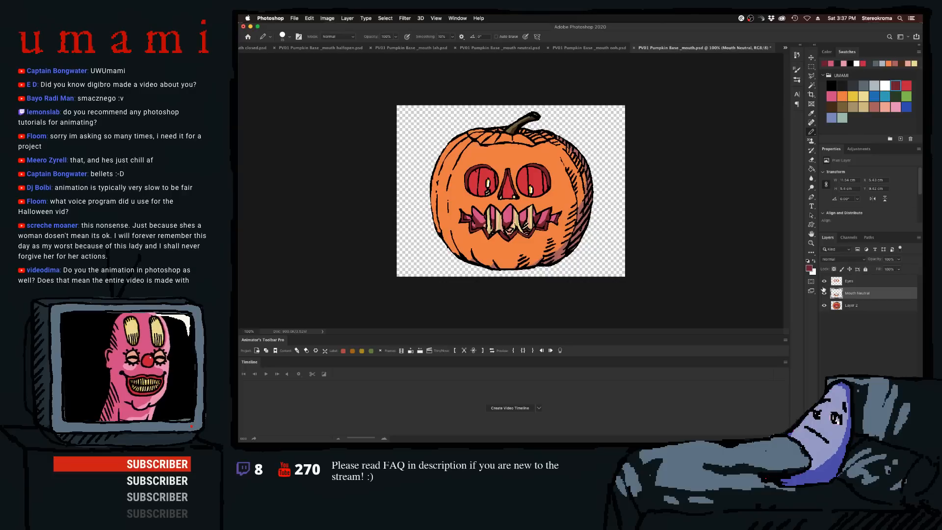
{"action": "left_click", "coordinate": [825, 305]}
{"action": "left_click", "coordinate": [824, 305]}
{"action": "left_click", "coordinate": [825, 293]}
{"action": "left_click", "coordinate": [825, 281]}
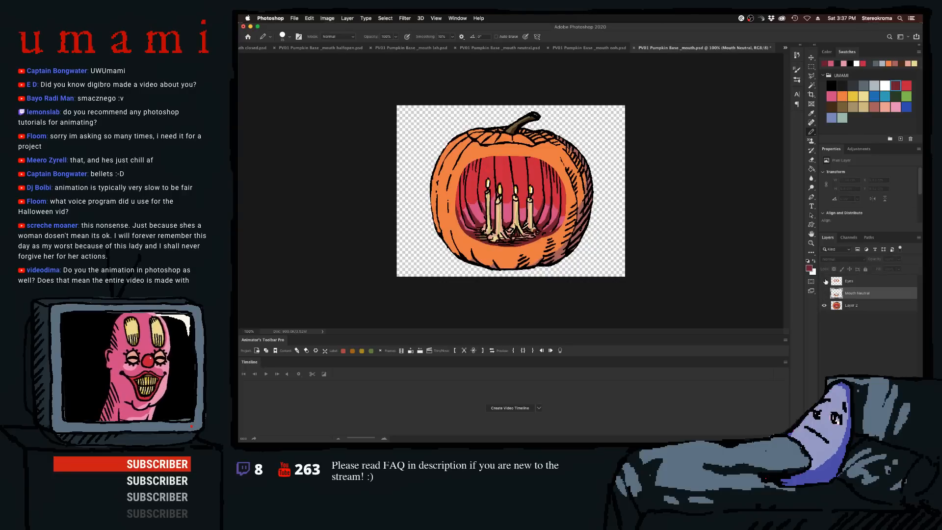
- Close PV01 Pumpkin Base _mouth.psd without saving, and close the ooh, neutral, lah, halfopen and closed mouth files
{"action": "left_click", "coordinate": [634, 48]}
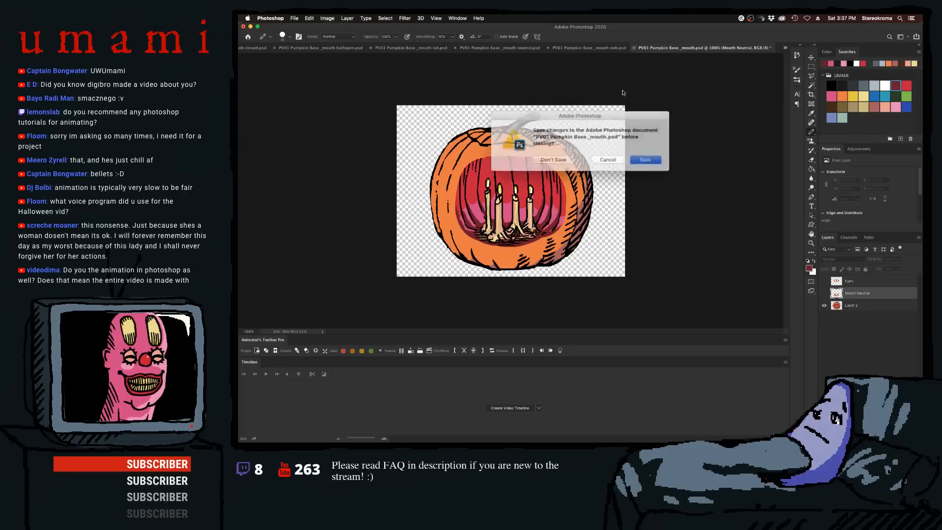
{"action": "left_click", "coordinate": [555, 158]}
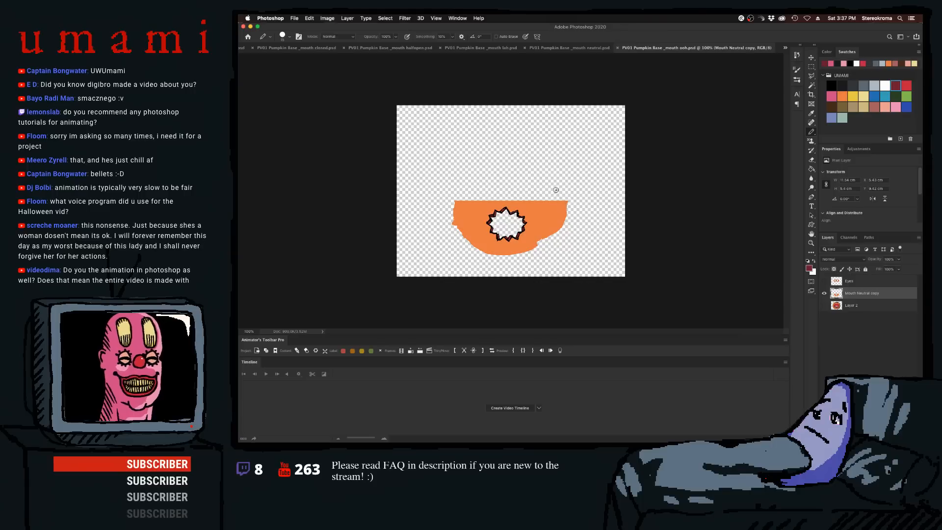
{"action": "key", "text": "super+w"}
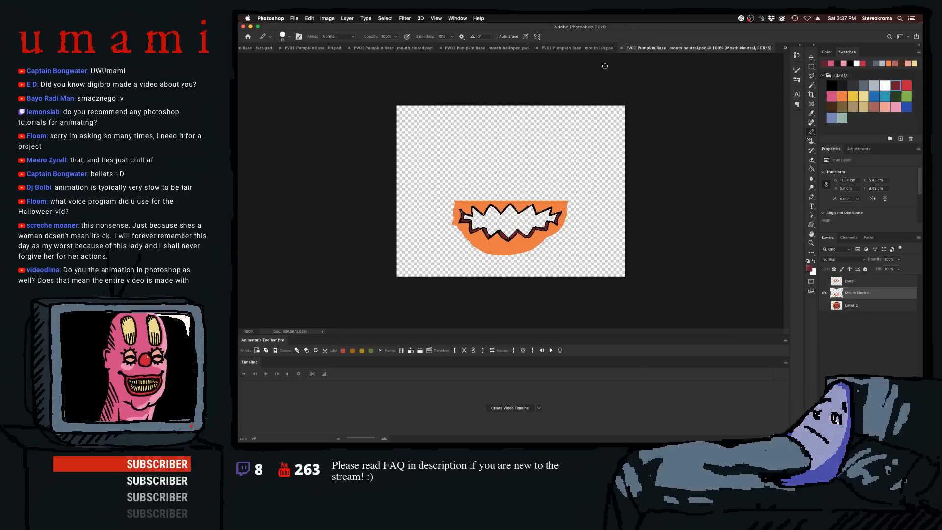
{"action": "key", "text": "super+w"}
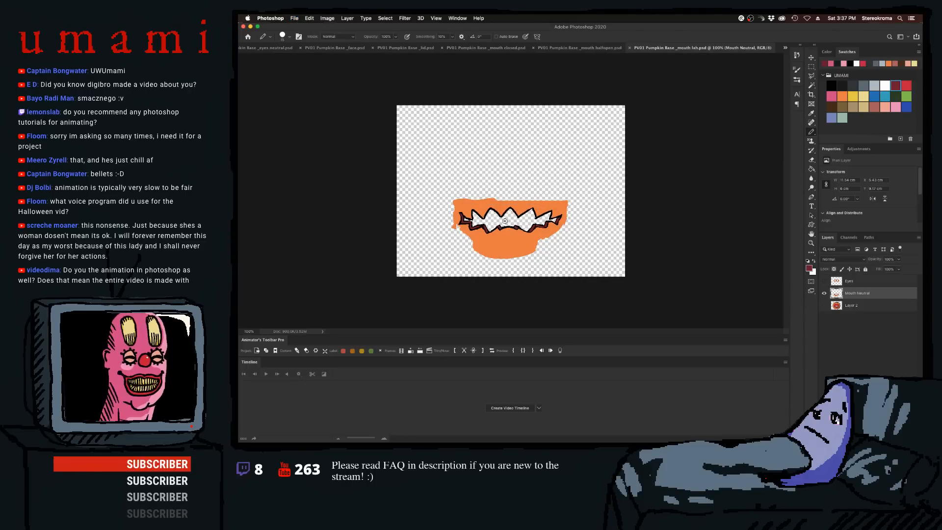
{"action": "key", "text": "super+w"}
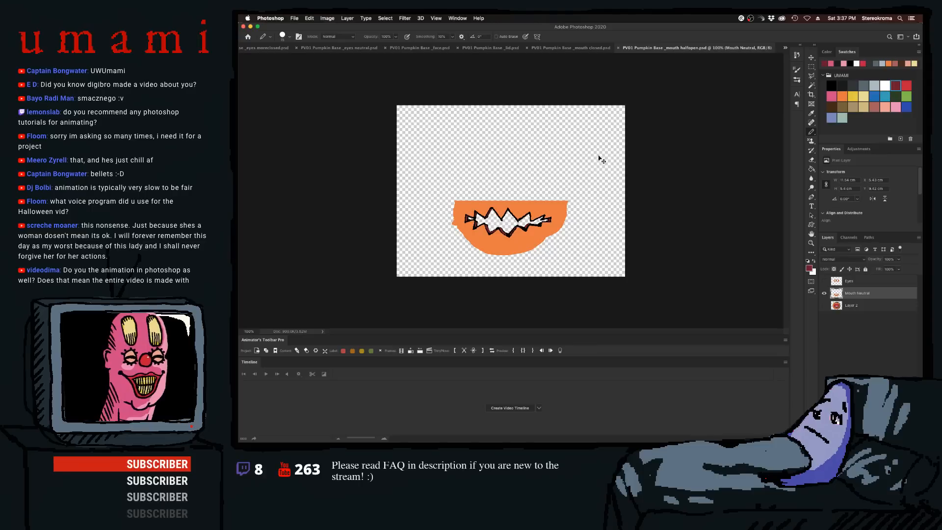
{"action": "key", "text": "super+w"}
{"action": "key", "text": "super+w"}
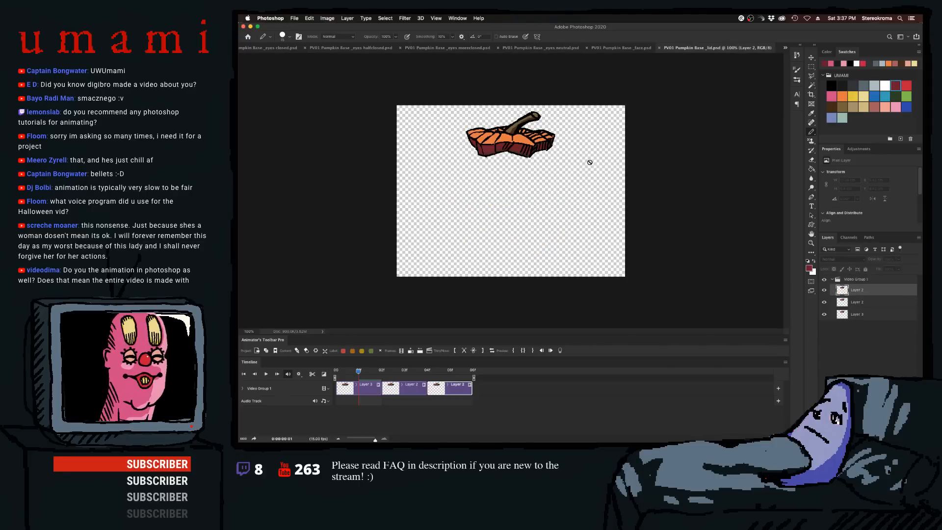
- Play and stop the pumpkin lid's timeline animation, and close the lid file without saving changes
{"action": "left_click", "coordinate": [265, 374]}
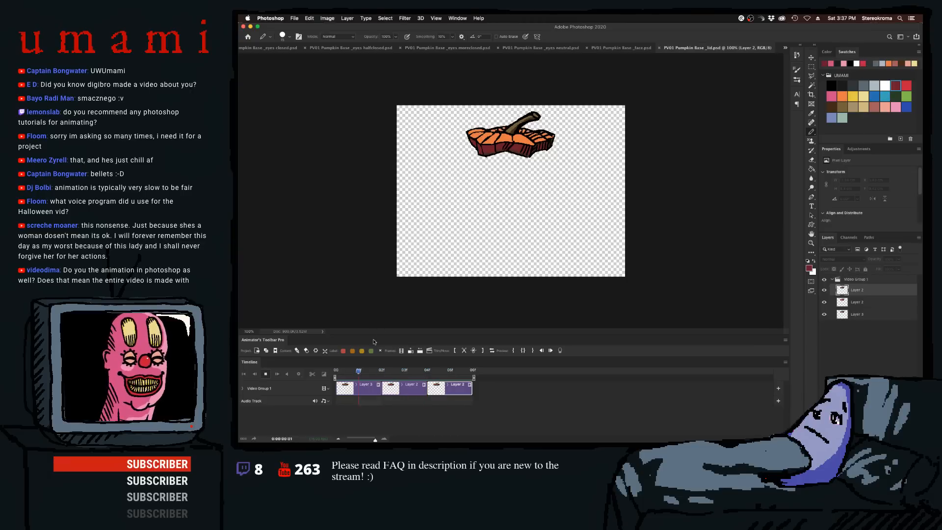
{"action": "left_click", "coordinate": [267, 374]}
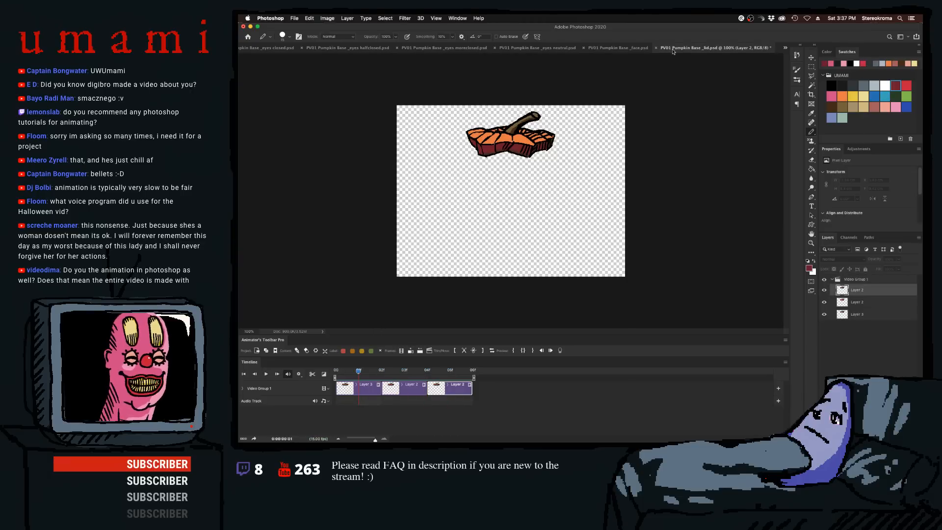
{"action": "left_click", "coordinate": [654, 50]}
{"action": "left_click", "coordinate": [559, 158]}
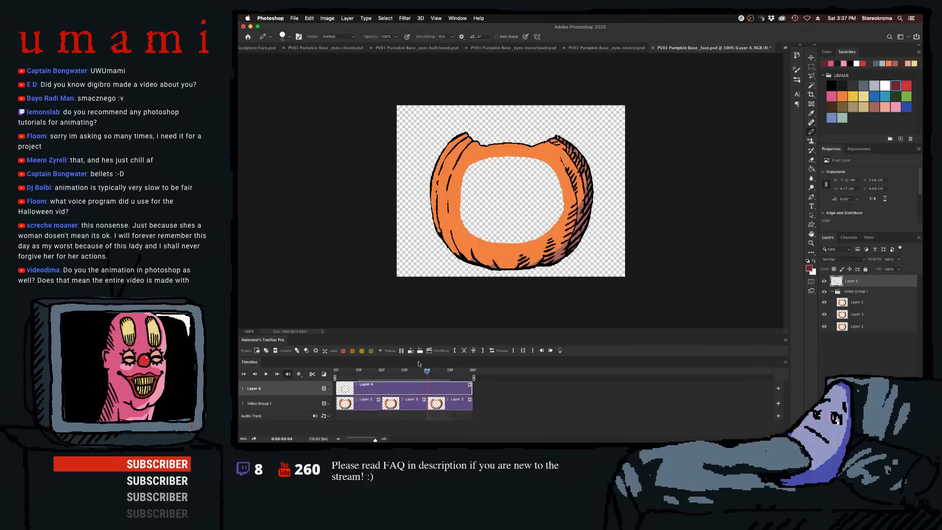
- Close the pumpkin face file without saving, and close the neutral, moreclosed, halfclosed and closed eyes files
{"action": "key", "text": "super+w"}
{"action": "left_click", "coordinate": [556, 159]}
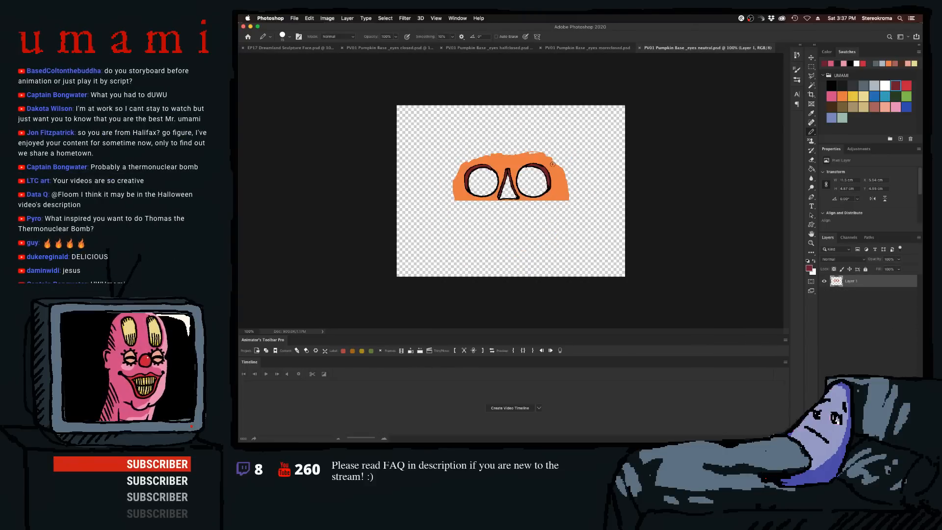
{"action": "key", "text": "super+w"}
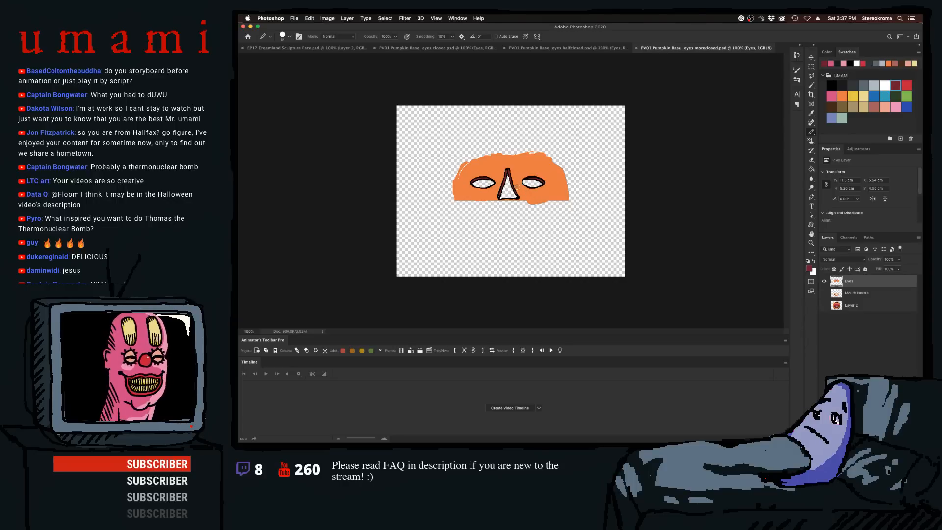
{"action": "key", "text": "super+w"}
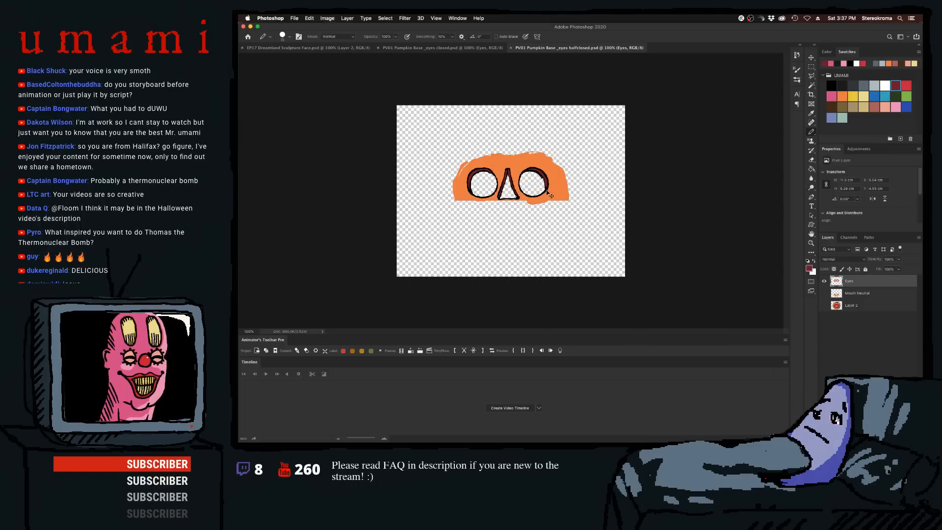
{"action": "key", "text": "super+w"}
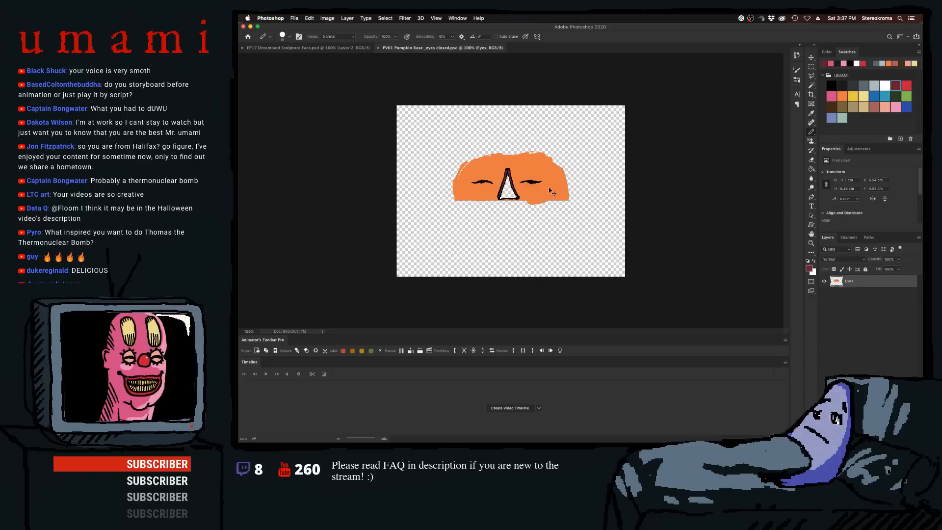
{"action": "key", "text": "super+w"}
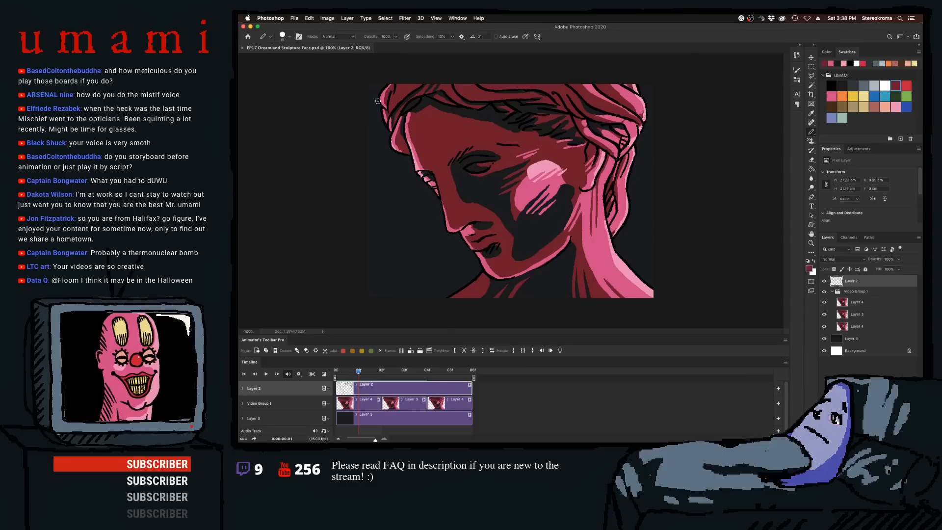
- Open Pumpkin Smash Compiled.psd from the Pumpkin folder
{"action": "left_click", "coordinate": [294, 19]}
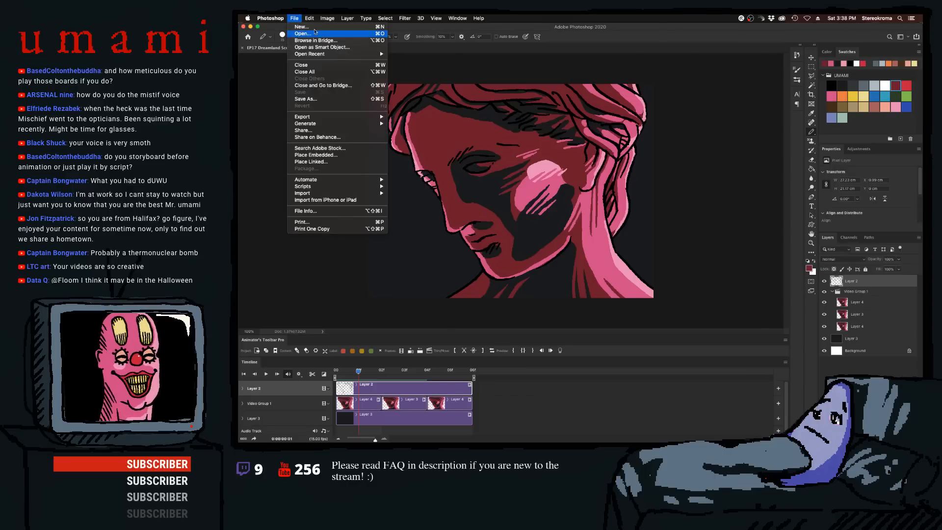
{"action": "left_click", "coordinate": [315, 33]}
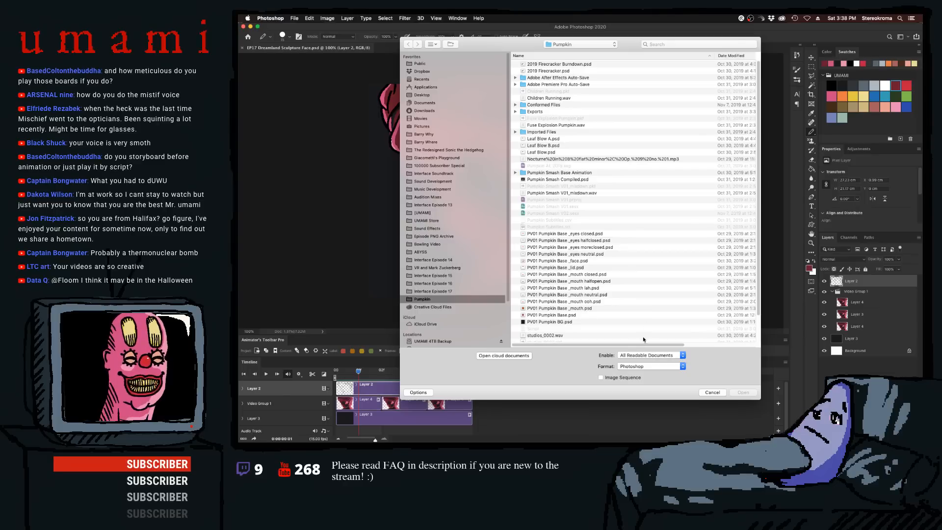
{"action": "scroll", "coordinate": [760, 297], "scroll_direction": "down", "scroll_amount": 3}
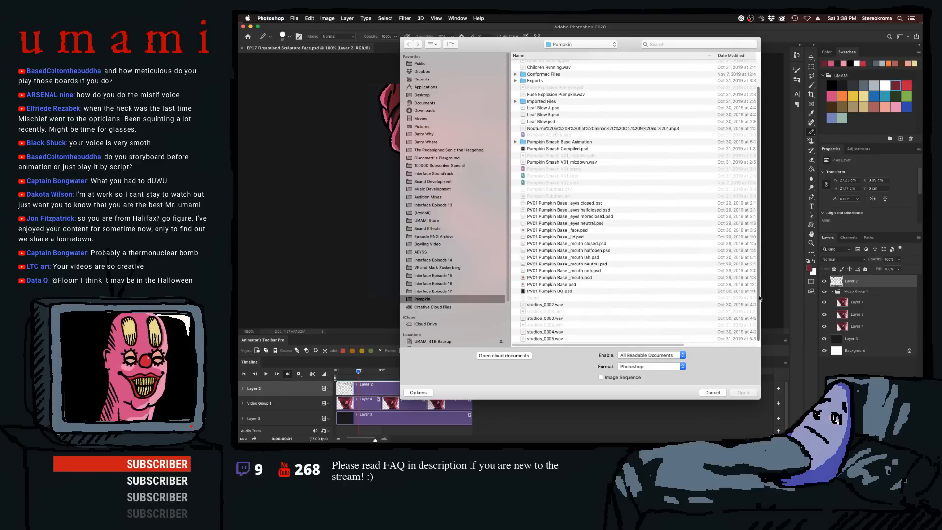
{"action": "scroll", "coordinate": [755, 294], "scroll_direction": "up", "scroll_amount": 3}
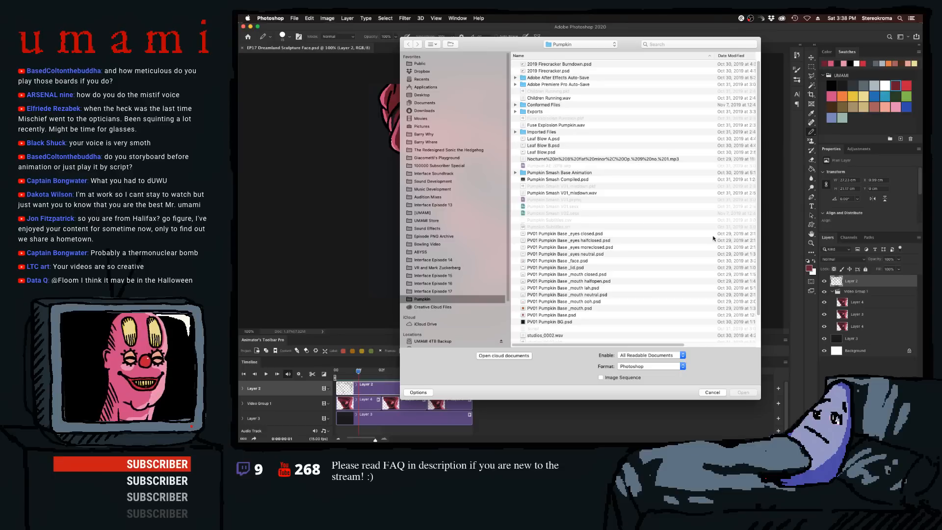
{"action": "left_click", "coordinate": [560, 180]}
{"action": "double_click", "coordinate": [563, 179]}
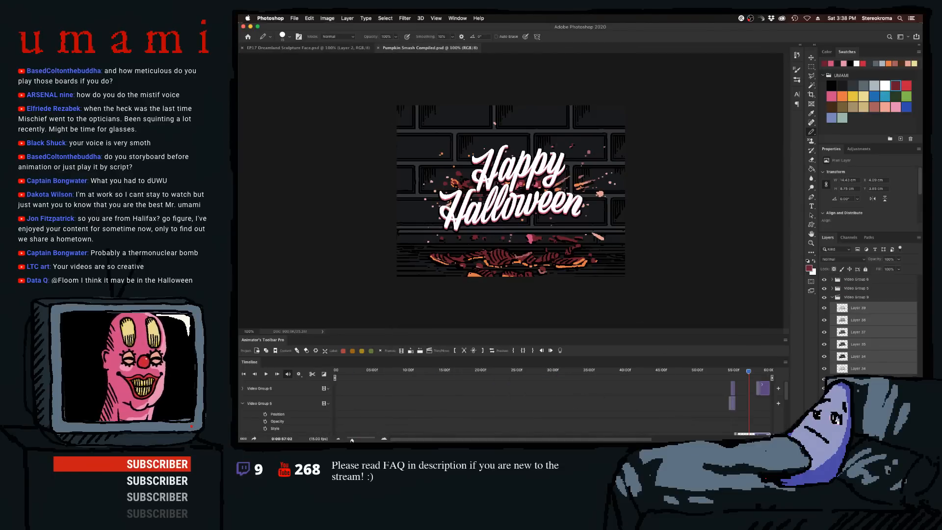
- Enlarge the timeline scale, scrub back to the pumpkin explosion frames and magnify the canvas to examine the drawing
{"action": "left_click_drag", "start_coordinate": [352, 440], "coordinate": [361, 439]}
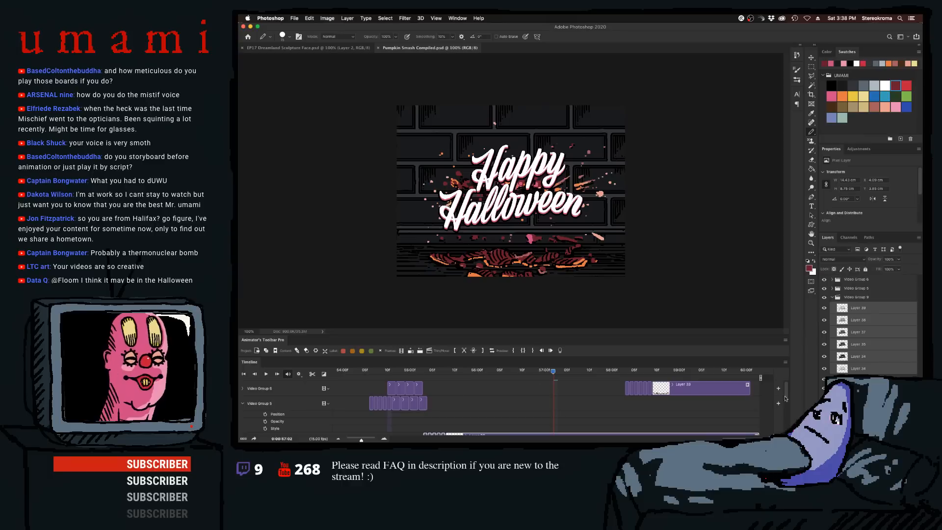
{"action": "mouse_move", "coordinate": [785, 392]}
{"action": "left_mouse_down"}
{"action": "mouse_move", "coordinate": [785, 418]}
{"action": "mouse_move", "coordinate": [784, 392]}
{"action": "left_mouse_up"}
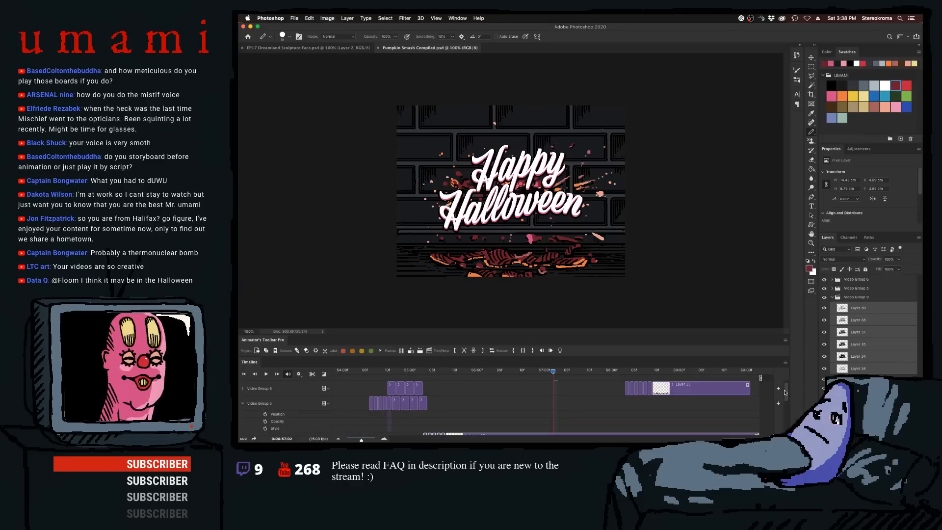
{"action": "left_click_drag", "start_coordinate": [509, 371], "coordinate": [373, 378]}
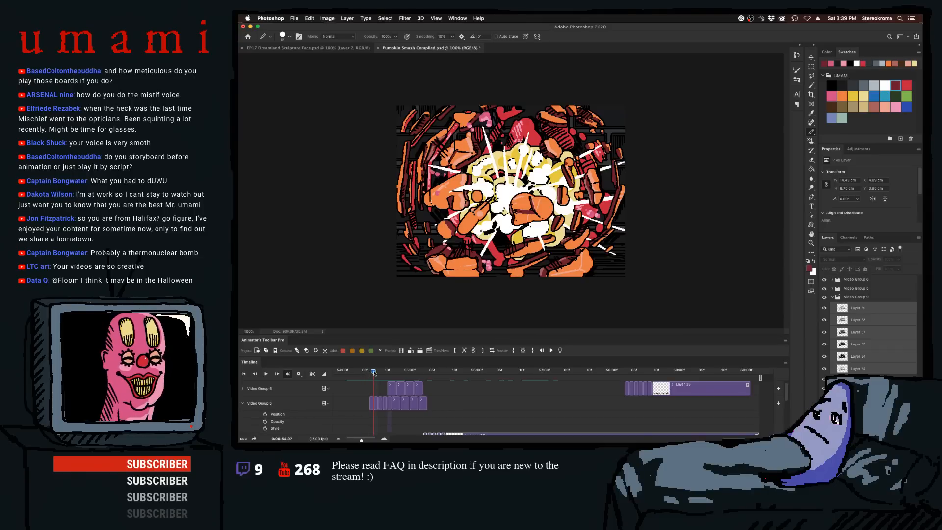
{"action": "left_click", "coordinate": [811, 243]}
{"action": "left_click", "coordinate": [484, 216]}
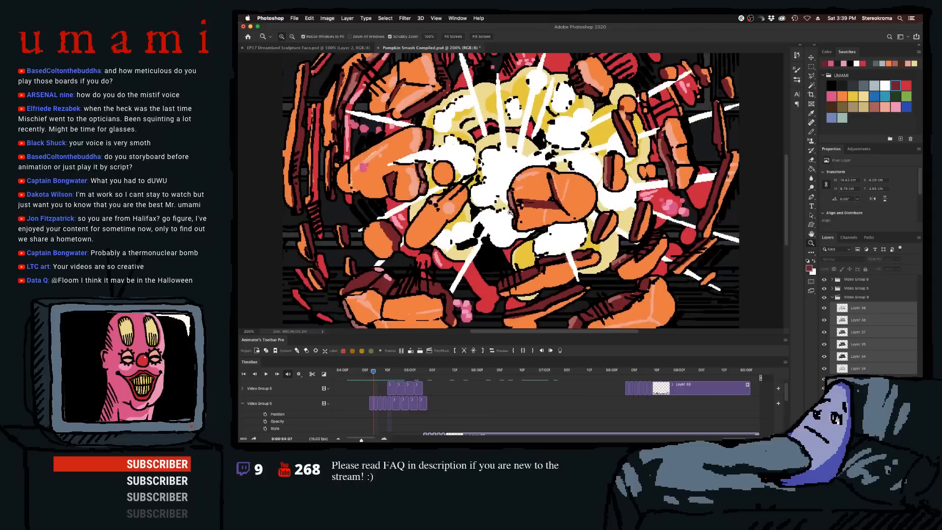
{"action": "left_click_drag", "start_coordinate": [505, 191], "coordinate": [432, 210]}
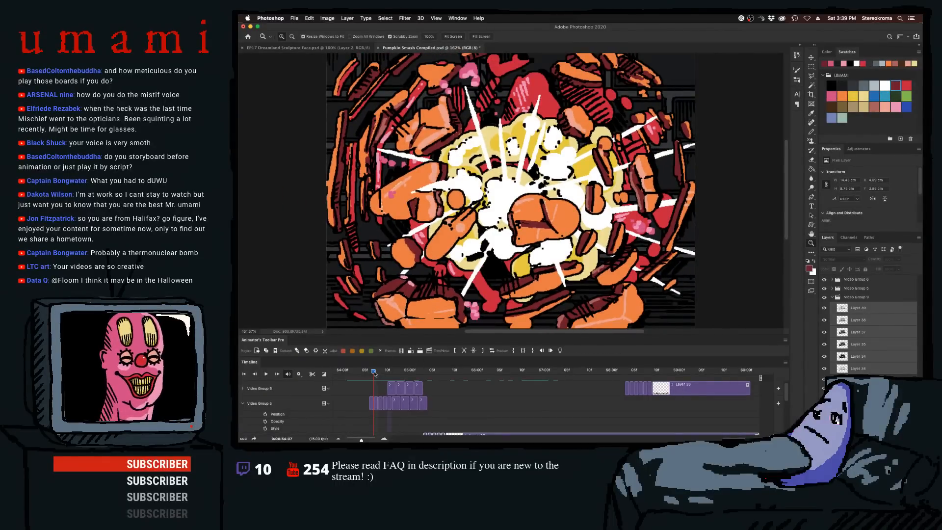
- Scrub through the pumpkin explosion frames and play the sequence from the intact pumpkin through the blast
{"action": "left_click_drag", "start_coordinate": [374, 372], "coordinate": [378, 372]}
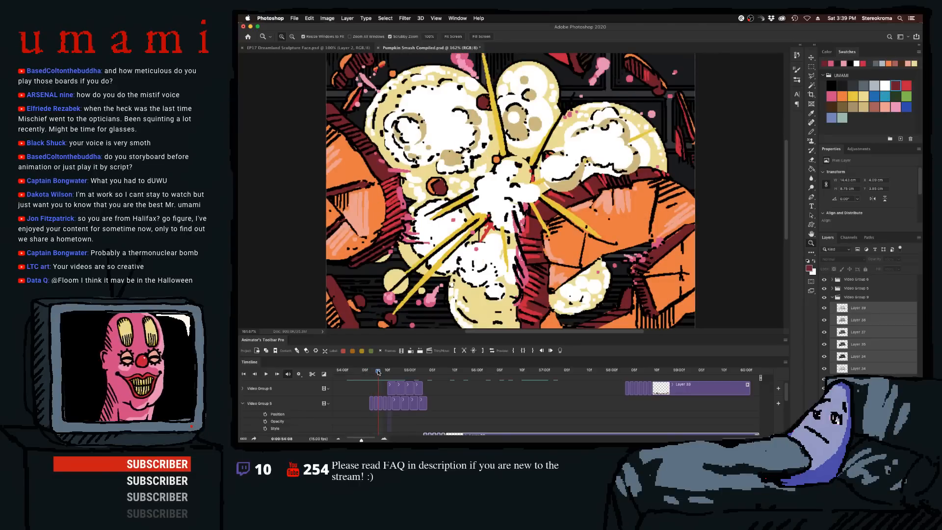
{"action": "left_click_drag", "start_coordinate": [378, 372], "coordinate": [383, 372]}
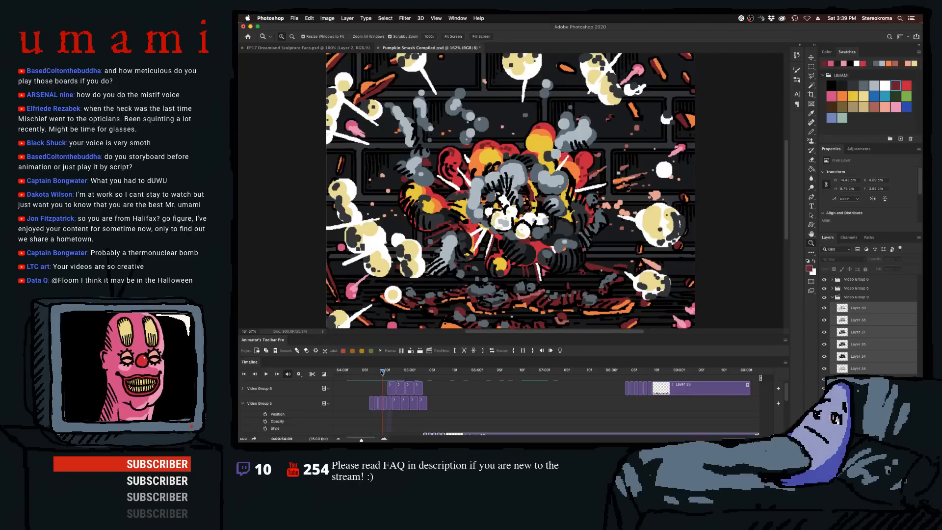
{"action": "left_click_drag", "start_coordinate": [383, 372], "coordinate": [337, 371]}
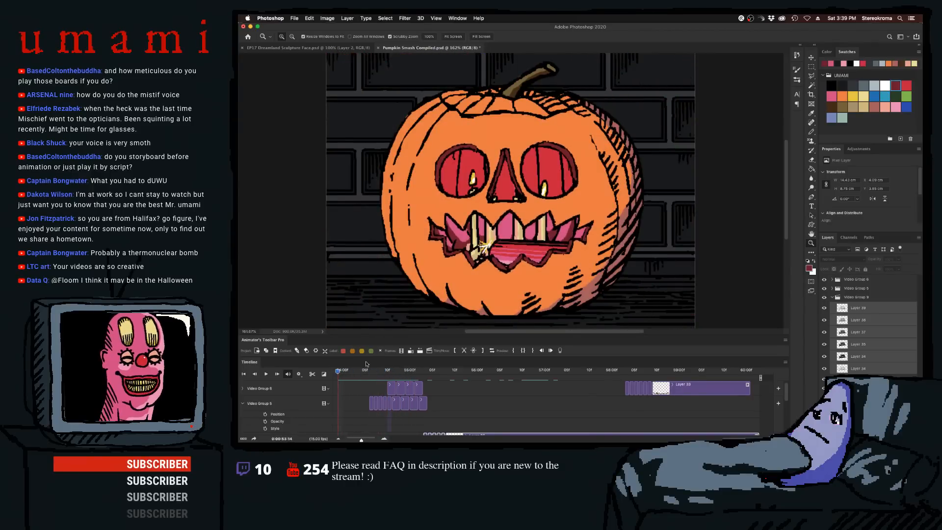
{"action": "left_click", "coordinate": [266, 374]}
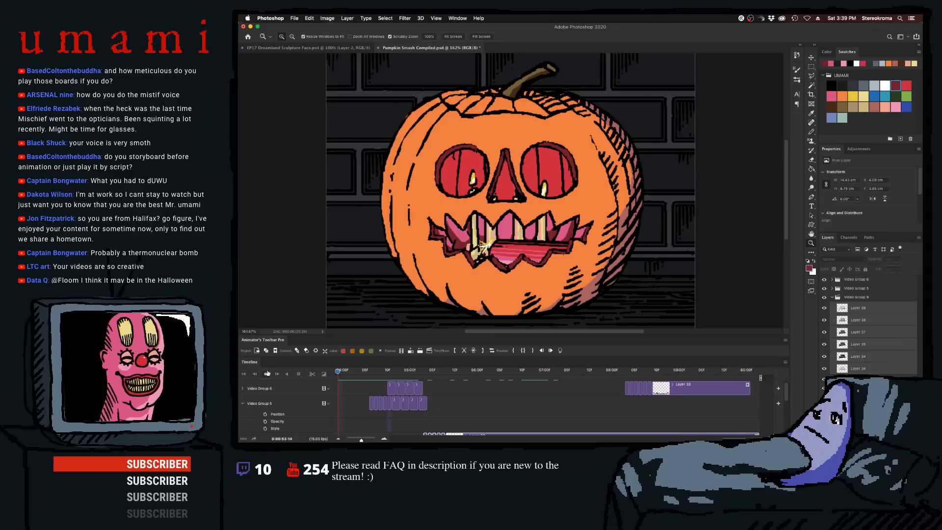
{"action": "left_click", "coordinate": [346, 372]}
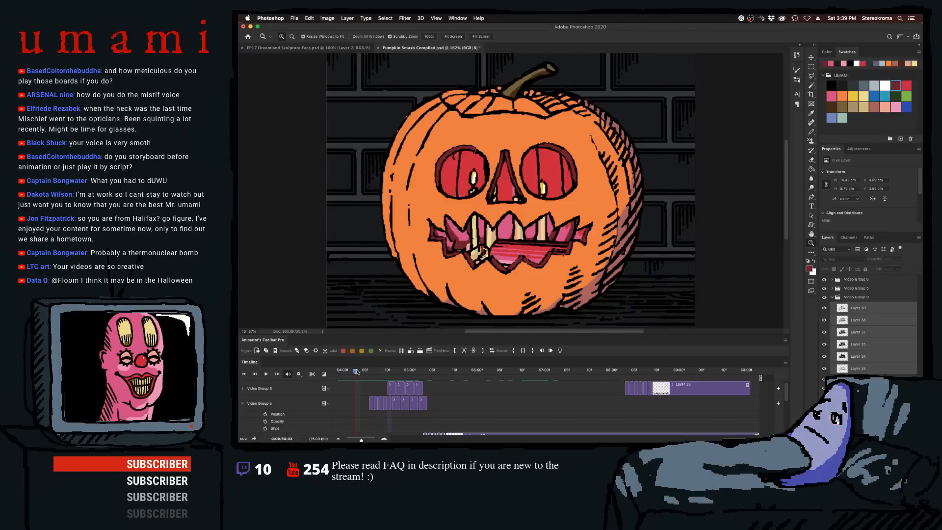
{"action": "left_click_drag", "start_coordinate": [355, 374], "coordinate": [335, 371]}
{"action": "key", "text": "space"}
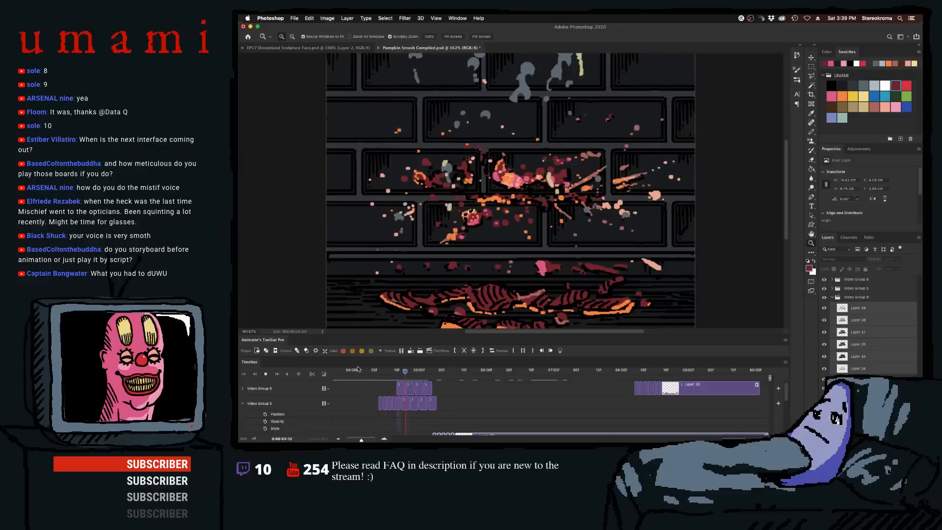
{"action": "key", "text": "space"}
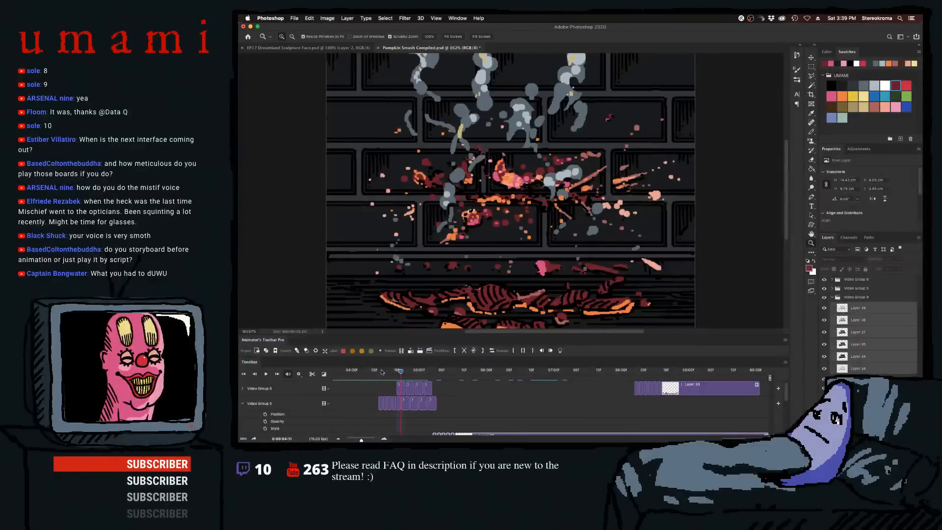
- Return to the frame where the pumpkin starts bursting and toggle Video Group 5's visibility off and on
{"action": "left_click_drag", "start_coordinate": [381, 372], "coordinate": [383, 374]}
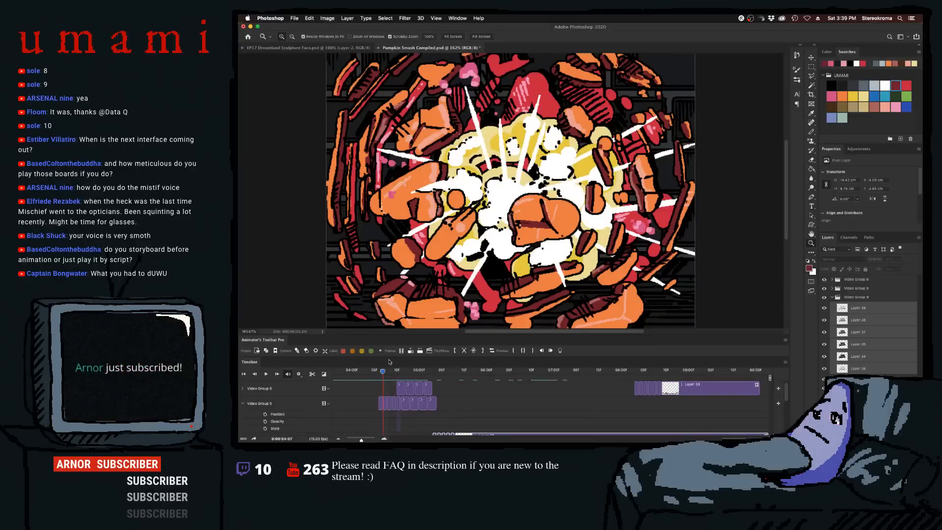
{"action": "mouse_move", "coordinate": [787, 162]}
{"action": "left_mouse_down"}
{"action": "mouse_move", "coordinate": [786, 177]}
{"action": "mouse_move", "coordinate": [786, 164]}
{"action": "left_mouse_up"}
{"action": "left_click_drag", "start_coordinate": [384, 373], "coordinate": [380, 374]}
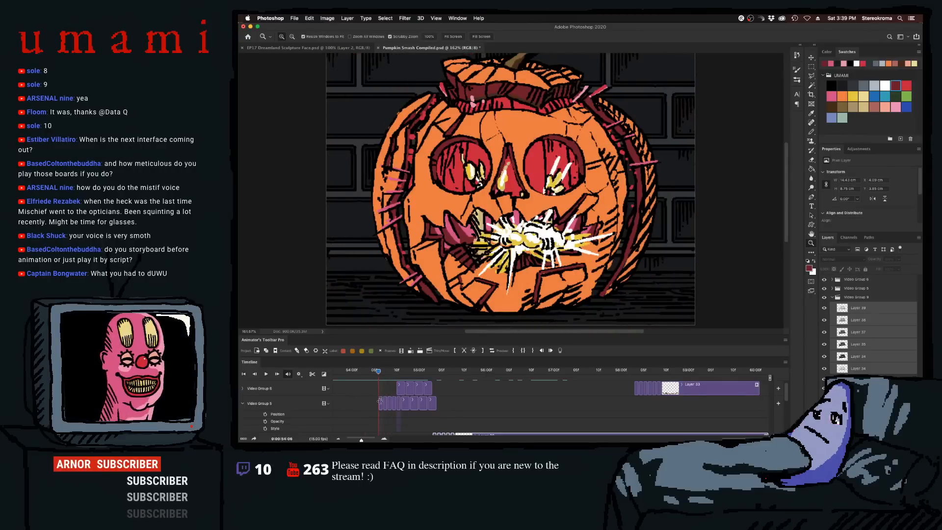
{"action": "left_click", "coordinate": [379, 402]}
{"action": "left_click", "coordinate": [833, 289]}
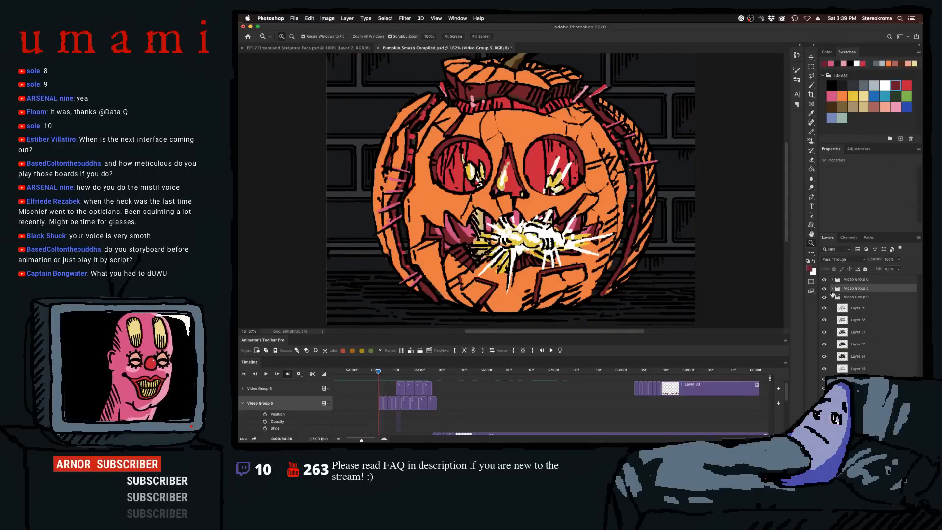
{"action": "left_click", "coordinate": [824, 289]}
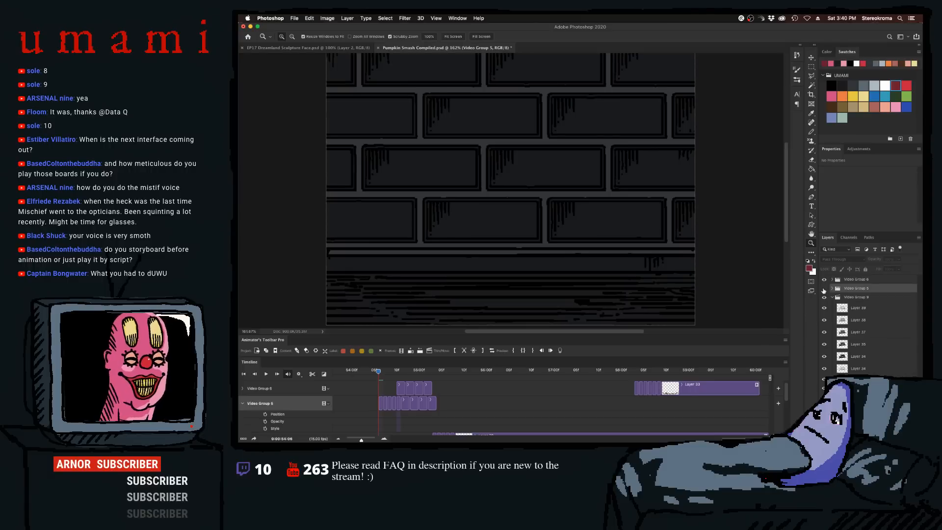
{"action": "left_click", "coordinate": [824, 288]}
- Play the explosion through to the Happy Halloween lettering and close Pumpkin Smash Compiled.psd without saving
{"action": "mouse_move", "coordinate": [376, 371]}
{"action": "left_mouse_down"}
{"action": "mouse_move", "coordinate": [428, 372]}
{"action": "mouse_move", "coordinate": [375, 370]}
{"action": "mouse_move", "coordinate": [392, 368]}
{"action": "left_mouse_up"}
{"action": "key", "text": "space"}
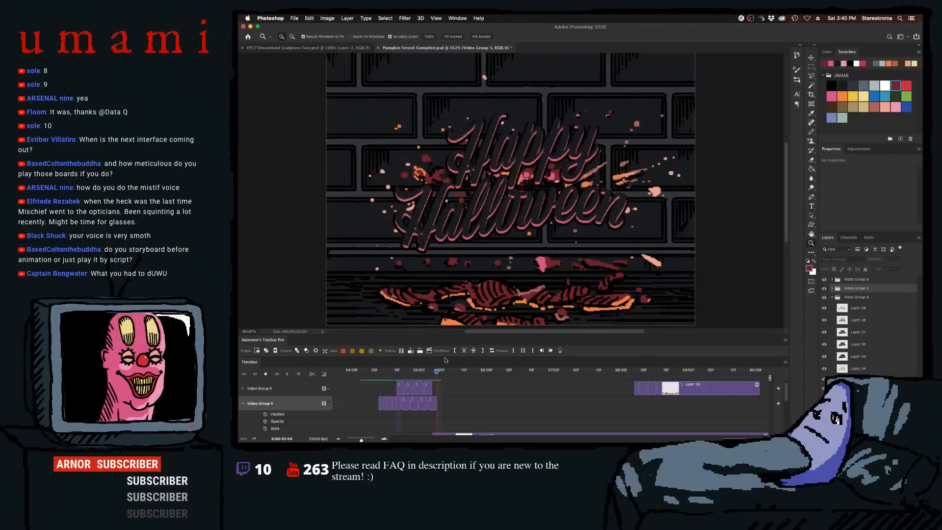
{"action": "key", "text": "space"}
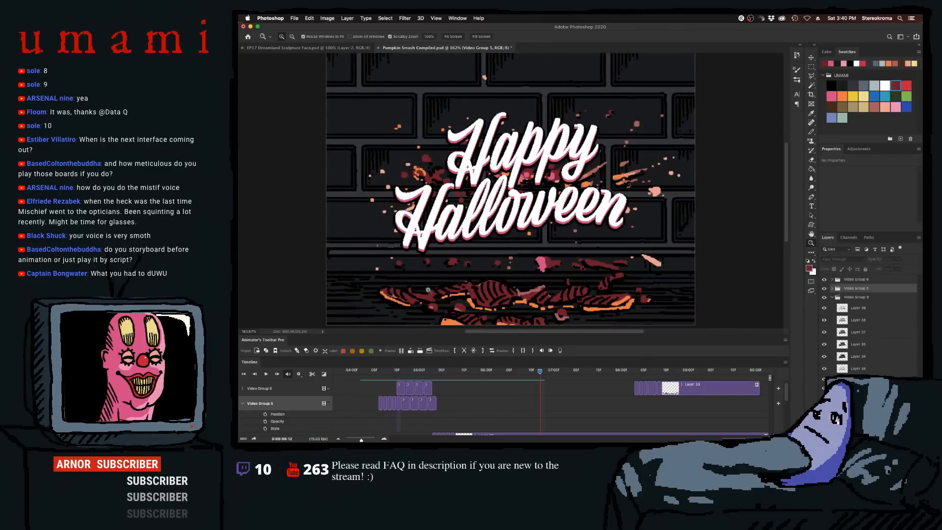
{"action": "left_click", "coordinate": [378, 47]}
{"action": "left_click", "coordinate": [556, 158]}
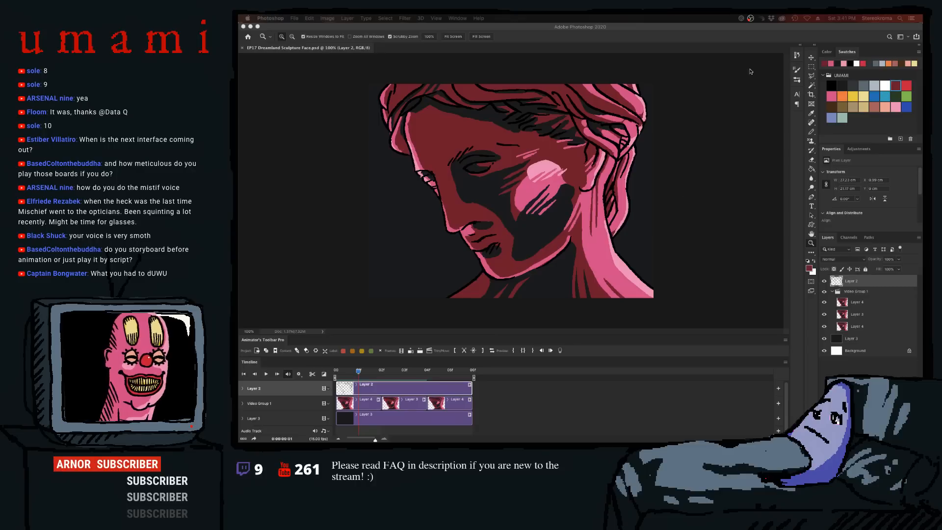
{"action": "left_click", "coordinate": [811, 67]}
{"action": "left_click_drag", "start_coordinate": [678, 143], "coordinate": [677, 148]}
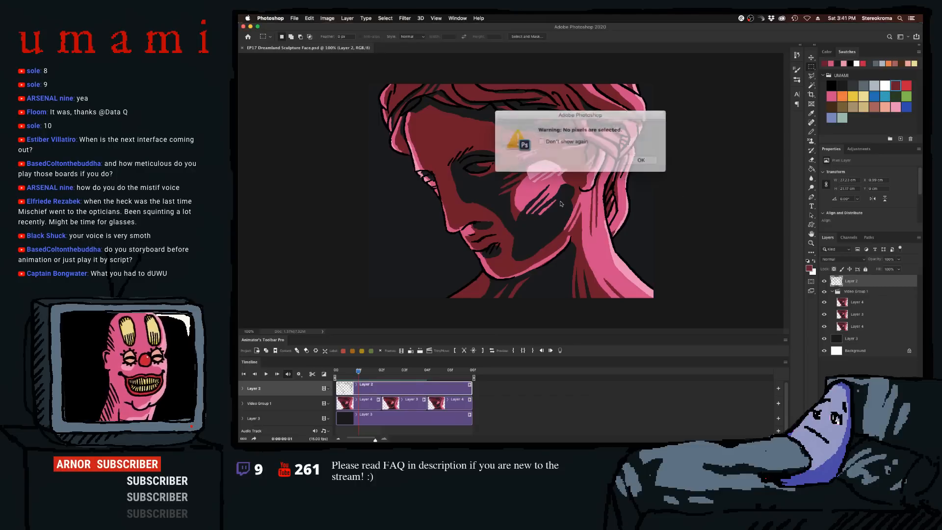
{"action": "left_click", "coordinate": [640, 160]}
- Touch up the statue's face on the second clip of Video Group 1 with a smaller dark red Pencil
{"action": "left_click", "coordinate": [388, 370]}
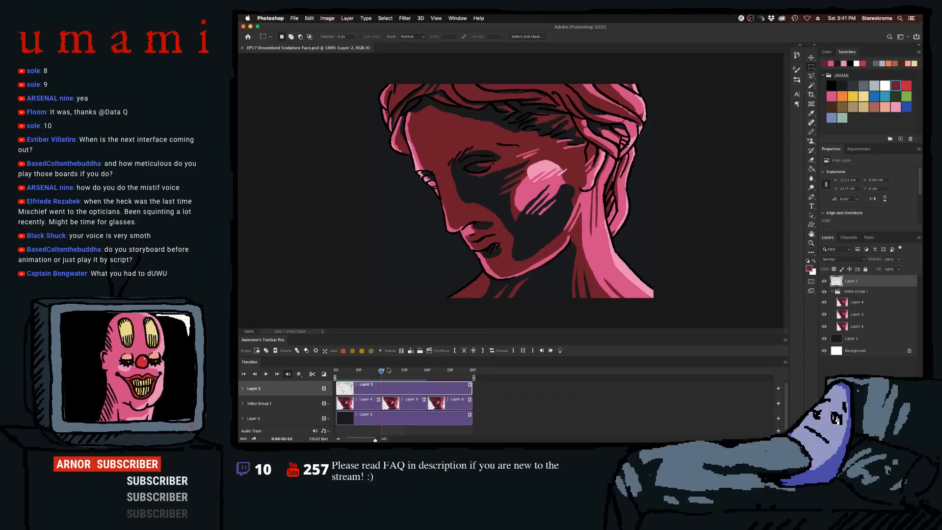
{"action": "left_click", "coordinate": [404, 403]}
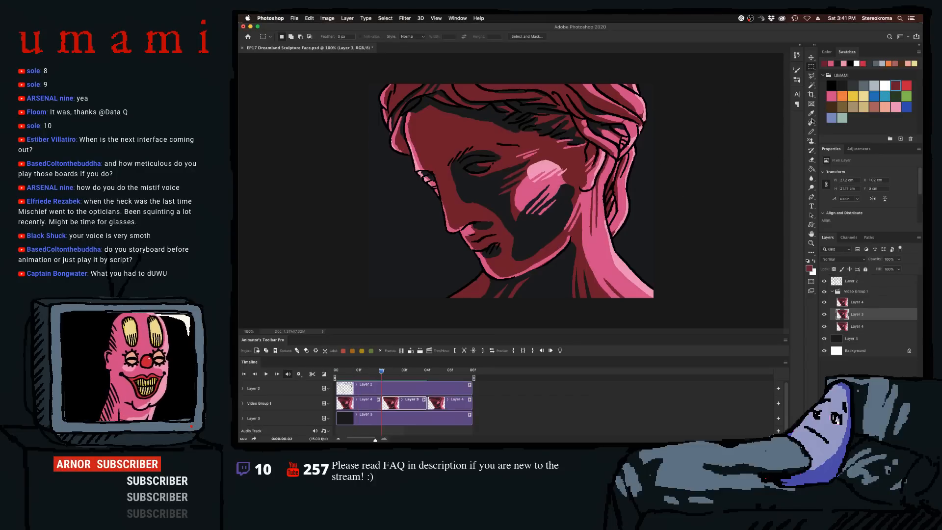
{"action": "key", "text": "b"}
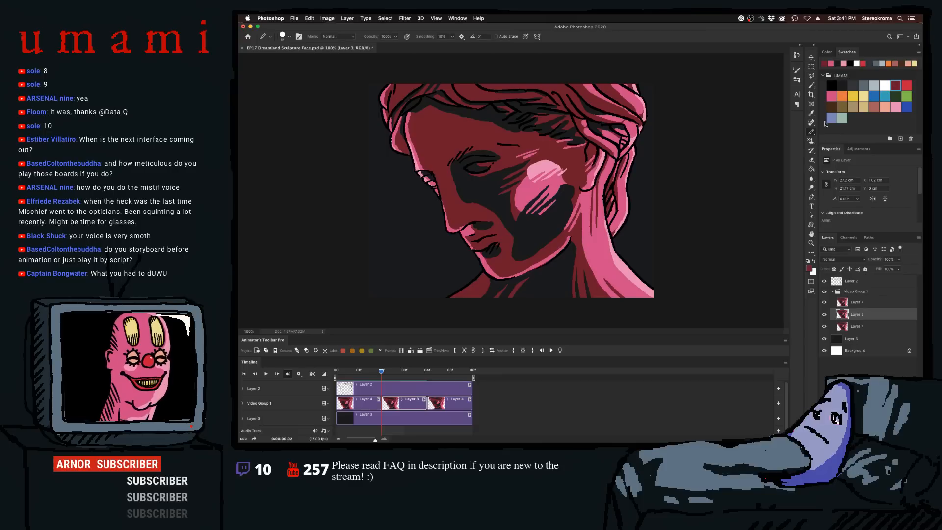
{"action": "left_click", "coordinate": [899, 87]}
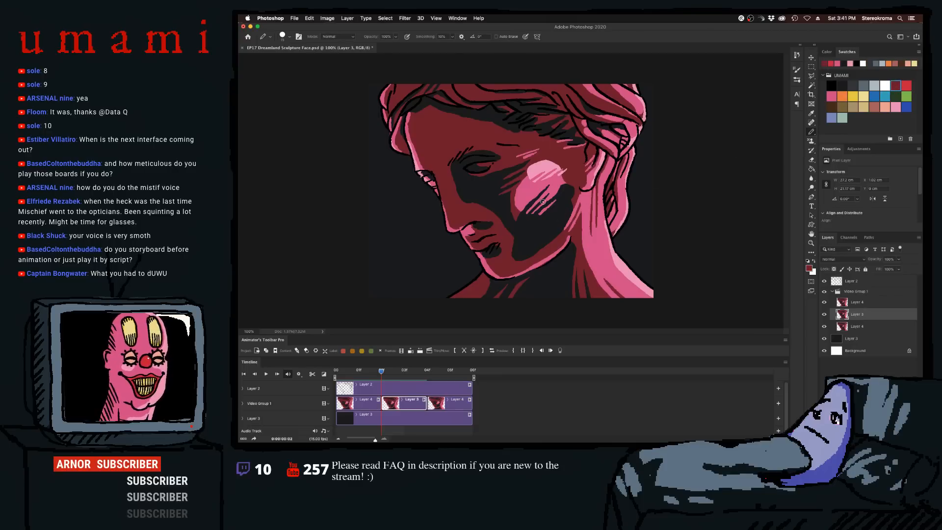
{"action": "key", "text": "bracketleft"}
{"action": "key", "text": "bracketleft"}
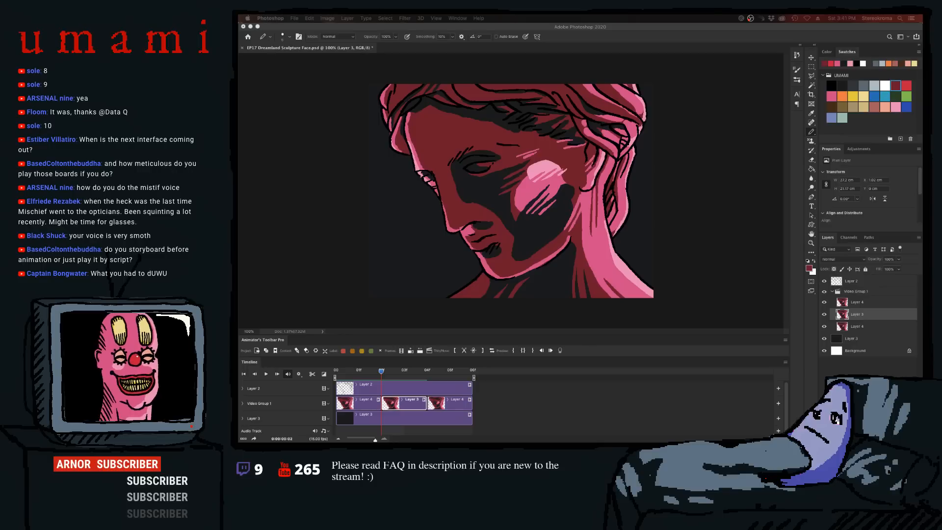
{"action": "left_click", "coordinate": [511, 237]}
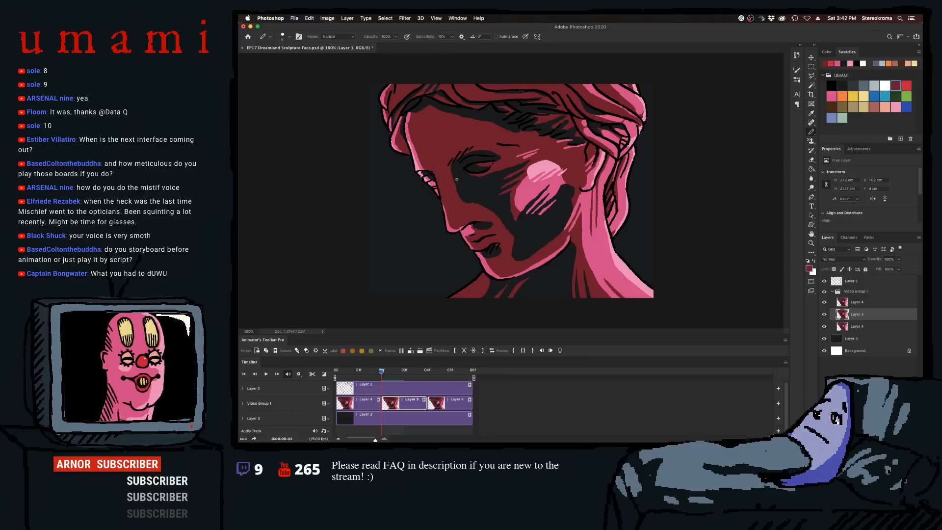
- Refine the second clip's shading by alternating near-black and dark red, and preview the animation
{"action": "left_click", "coordinate": [842, 86]}
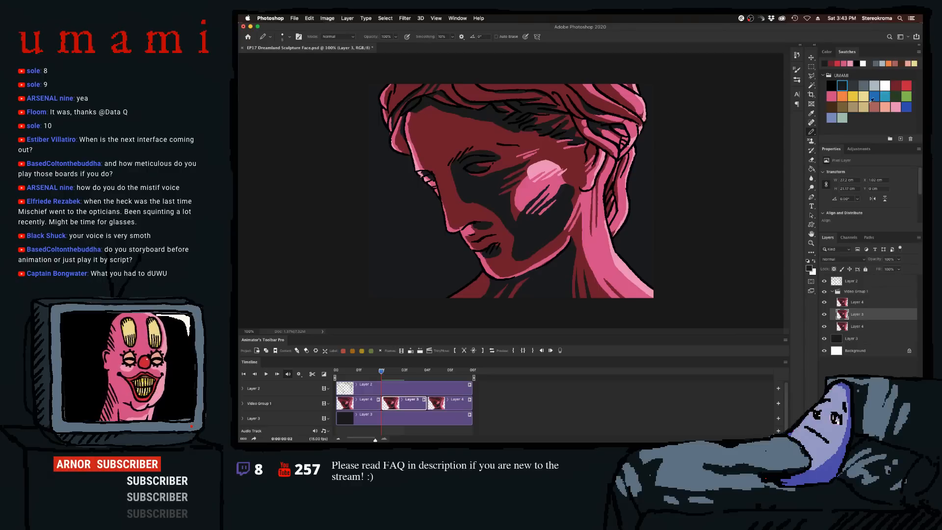
{"action": "left_click", "coordinate": [895, 85]}
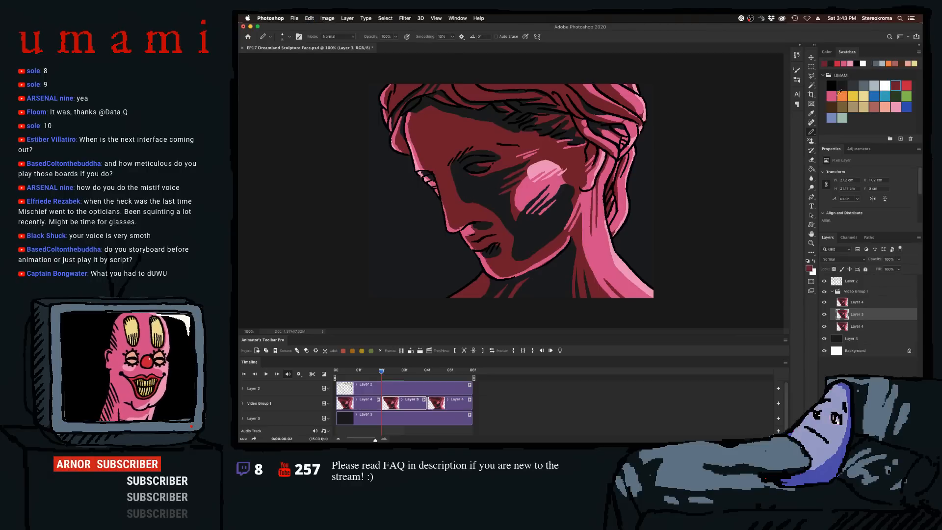
{"action": "left_click", "coordinate": [842, 86]}
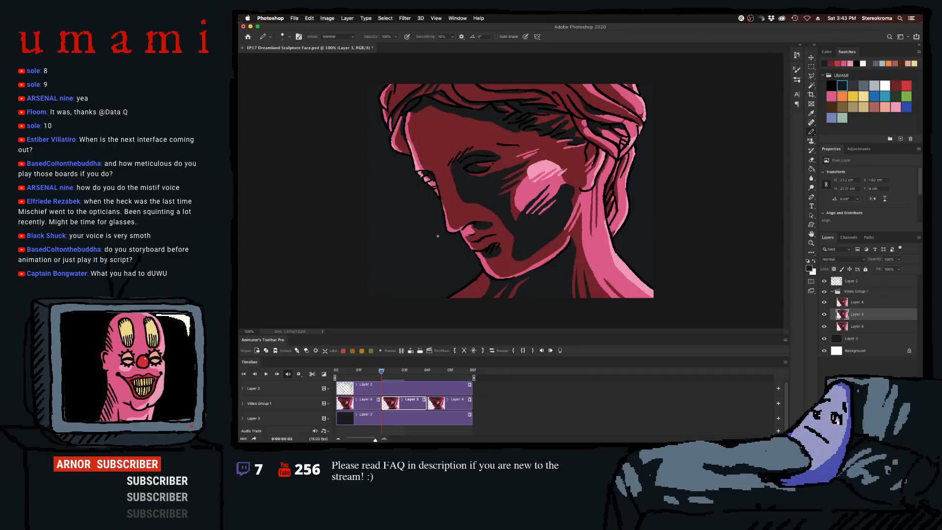
{"action": "left_click", "coordinate": [266, 374]}
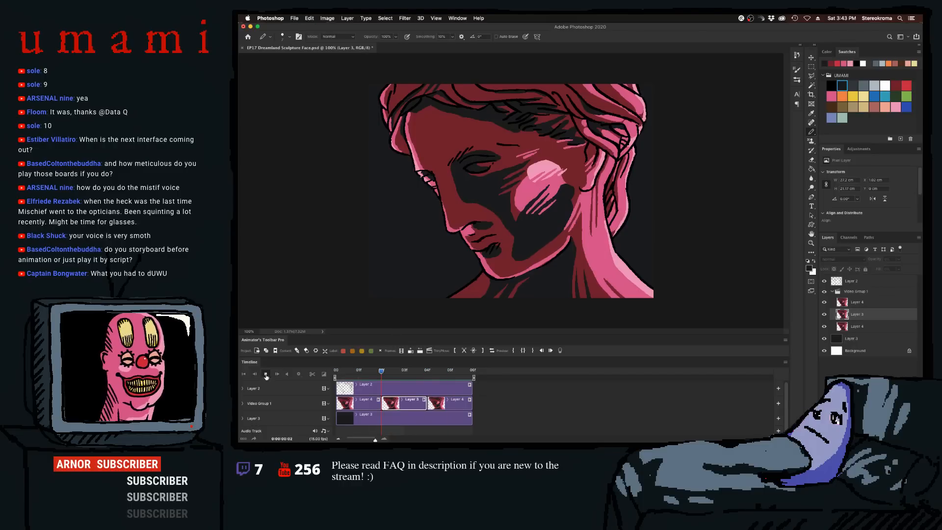
{"action": "left_click", "coordinate": [266, 375]}
- Touch up the shadows on the third clip of Video Group 1 in near-black, adjusting the Pencil size as needed
{"action": "left_click", "coordinate": [427, 372]}
{"action": "left_click", "coordinate": [434, 398]}
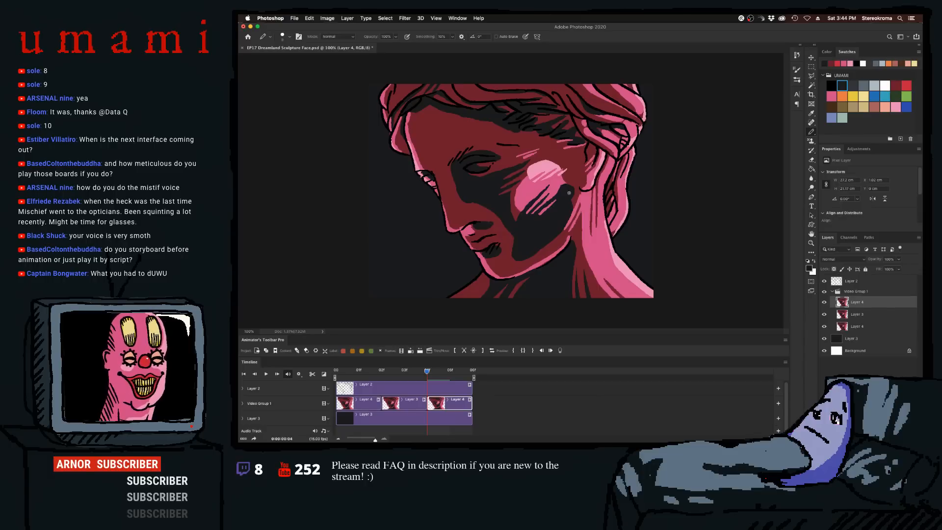
{"action": "right_click", "coordinate": [519, 243]}
{"action": "left_click", "coordinate": [517, 234]}
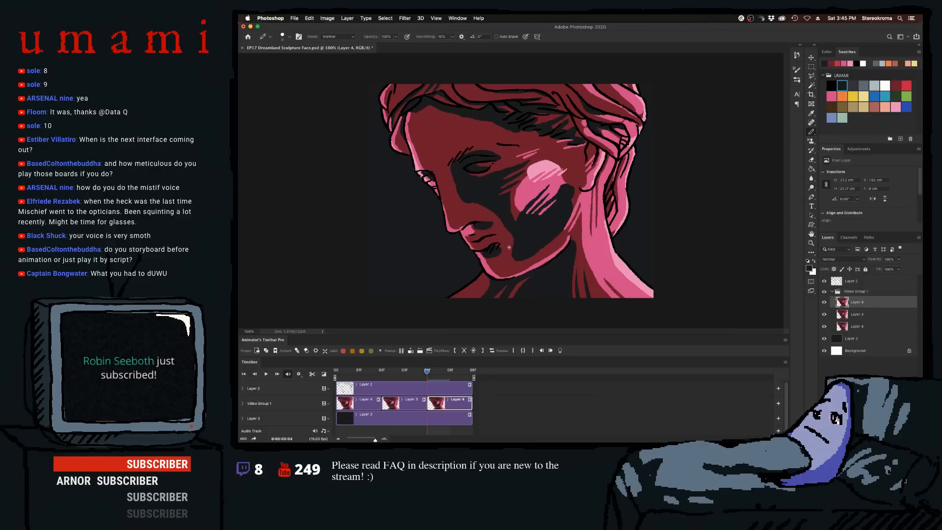
{"action": "key", "text": "bracketright"}
{"action": "key", "text": "bracketright"}
{"action": "key", "text": "bracketleft"}
{"action": "key", "text": "bracketleft"}
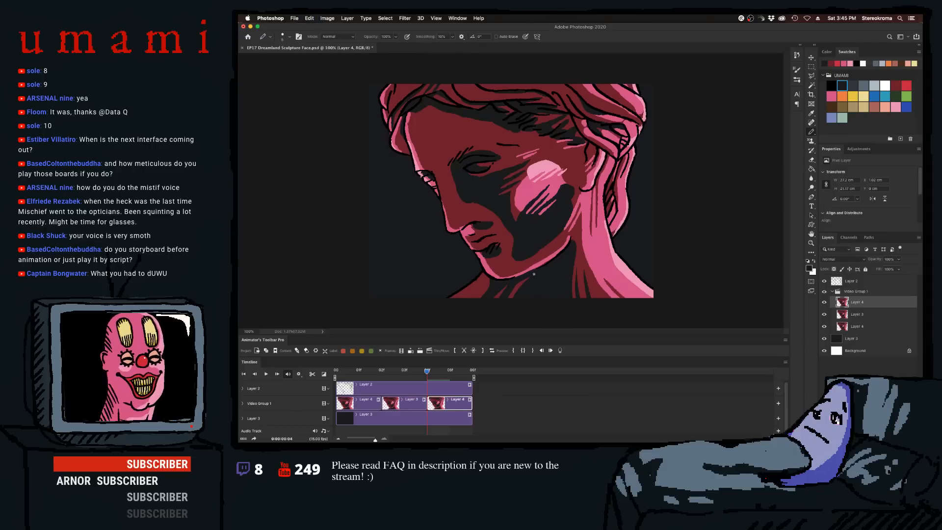
- Touch up the first clip of Video Group 1 with pink and dark red
{"action": "left_click_drag", "start_coordinate": [406, 371], "coordinate": [359, 379]}
{"action": "left_click", "coordinate": [365, 403]}
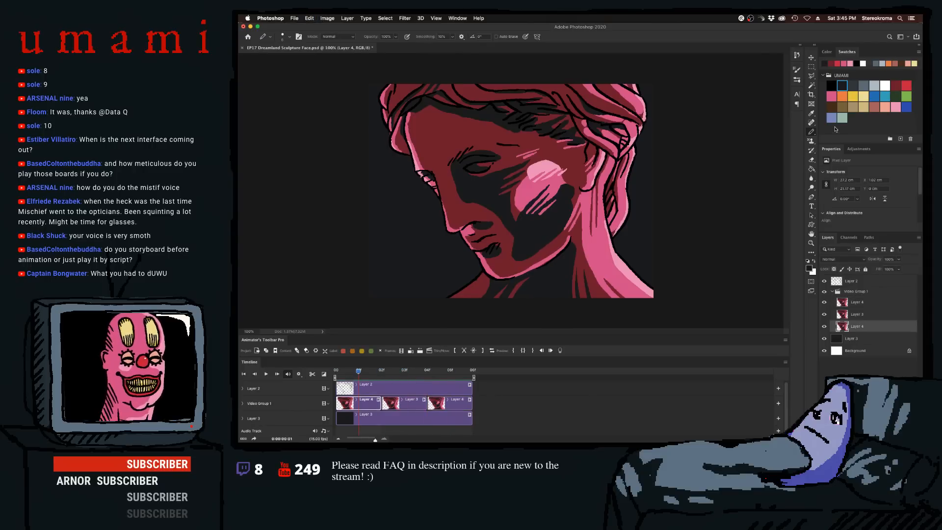
{"action": "left_click", "coordinate": [832, 97]}
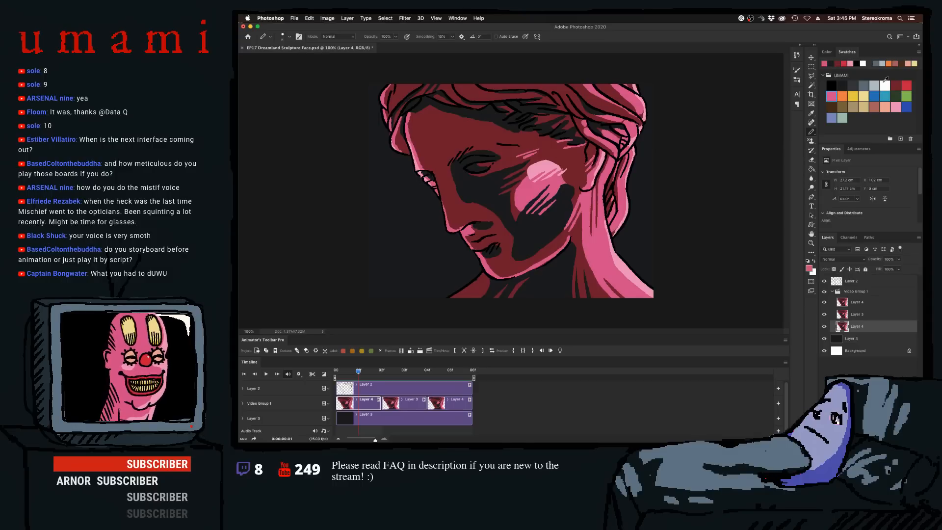
{"action": "left_click", "coordinate": [895, 84]}
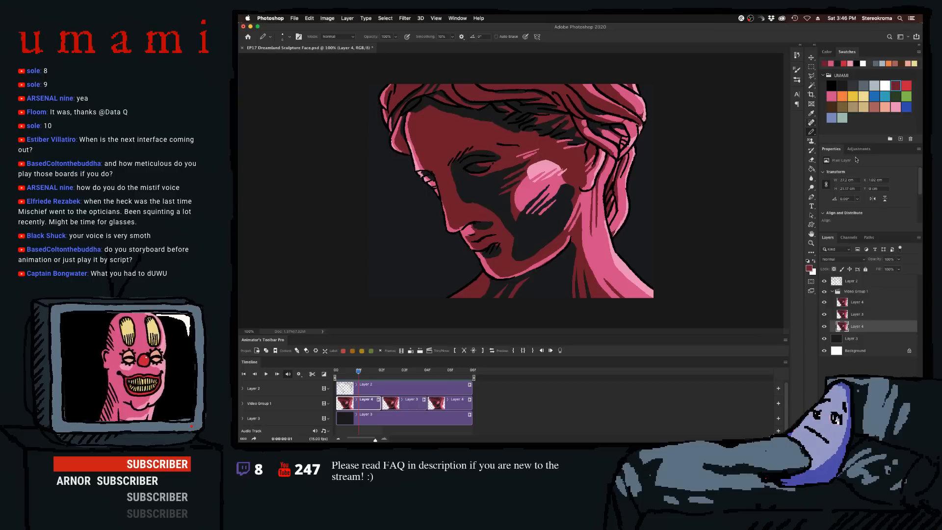
- Touch up the line art on Layer 2 in black and play the statue animation
{"action": "left_click", "coordinate": [853, 284]}
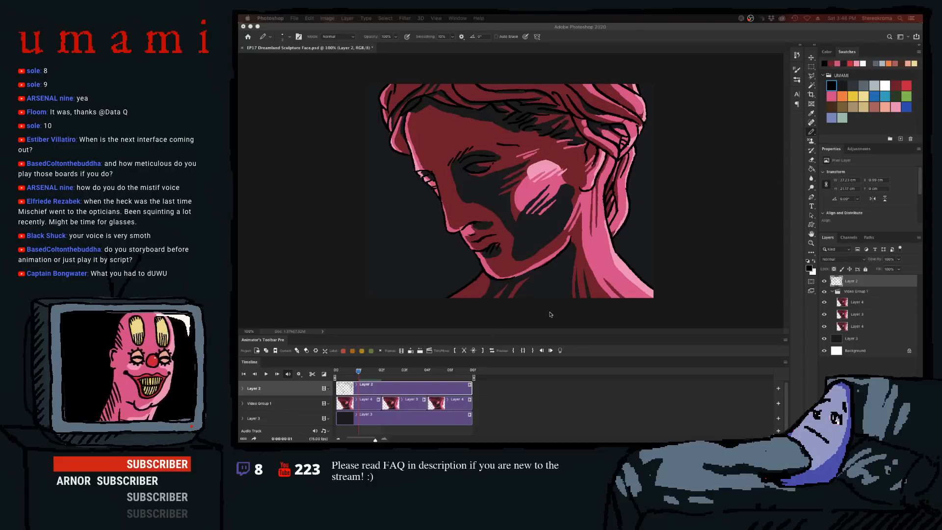
{"action": "left_click", "coordinate": [350, 368]}
{"action": "key", "text": "space"}
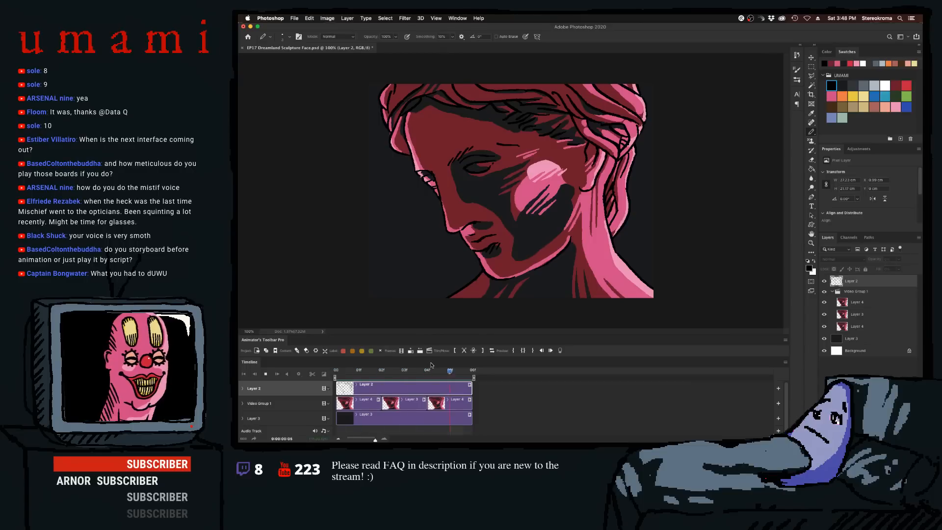
{"action": "key", "text": "space"}
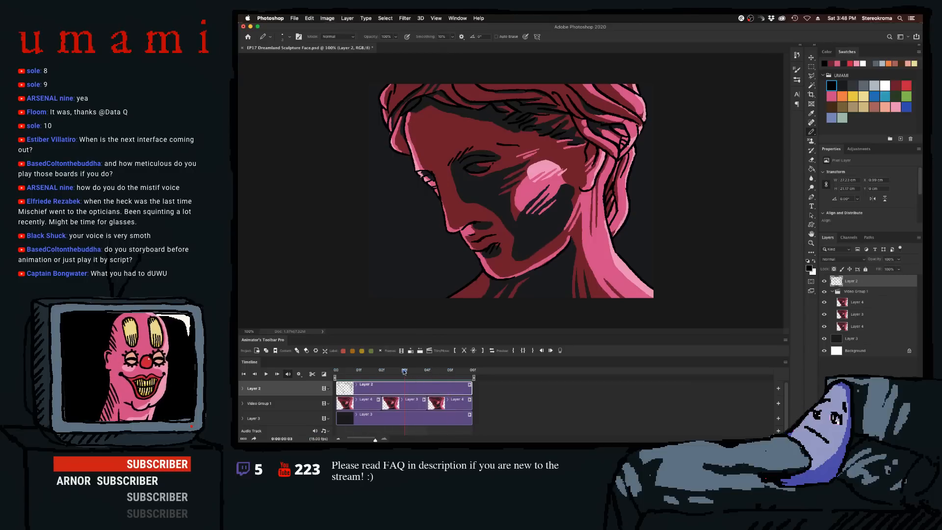
- Check the first and third clips of Video Group 1 and preview the statue animation
{"action": "left_click_drag", "start_coordinate": [405, 371], "coordinate": [358, 373]}
{"action": "left_click", "coordinate": [364, 402]}
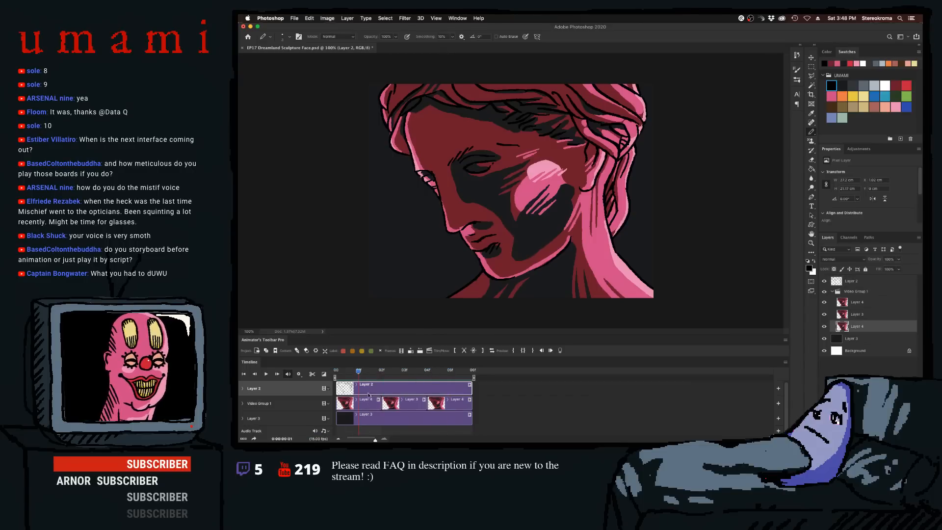
{"action": "left_click", "coordinate": [842, 85]}
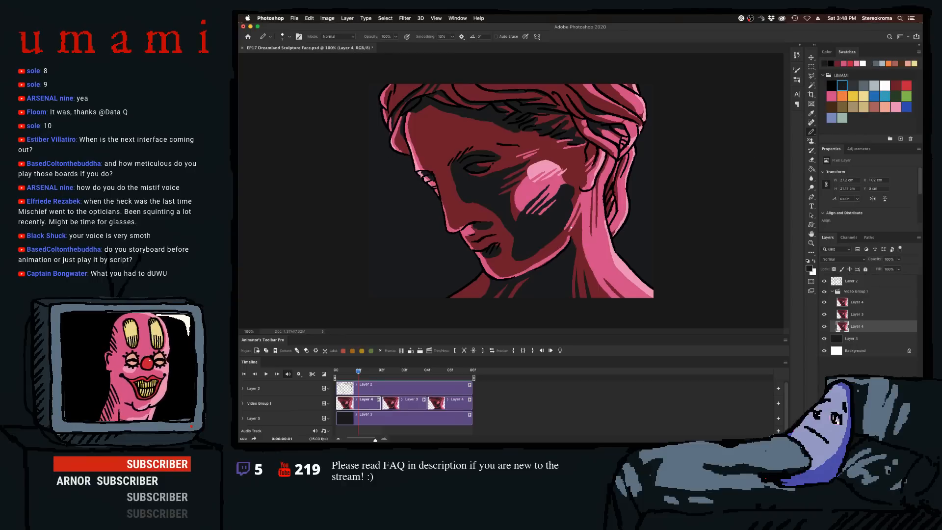
{"action": "key", "text": "space"}
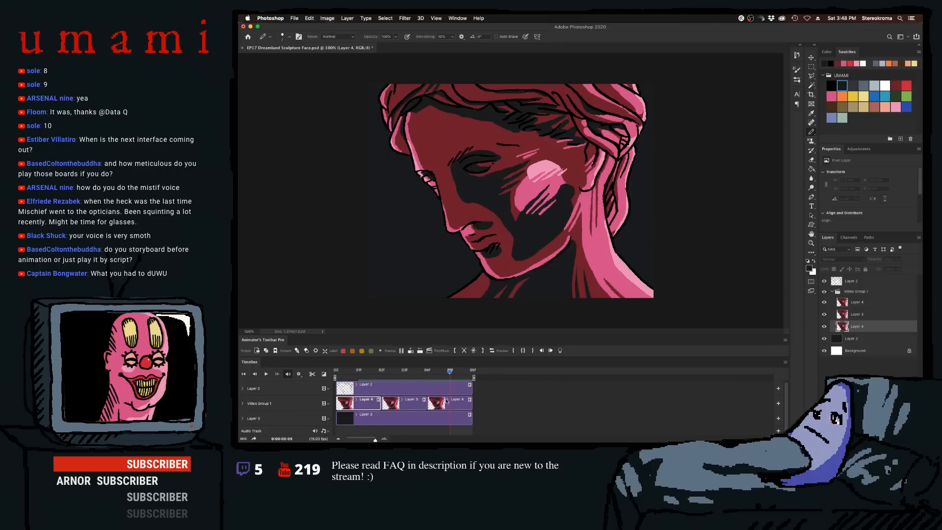
{"action": "left_click", "coordinate": [447, 401]}
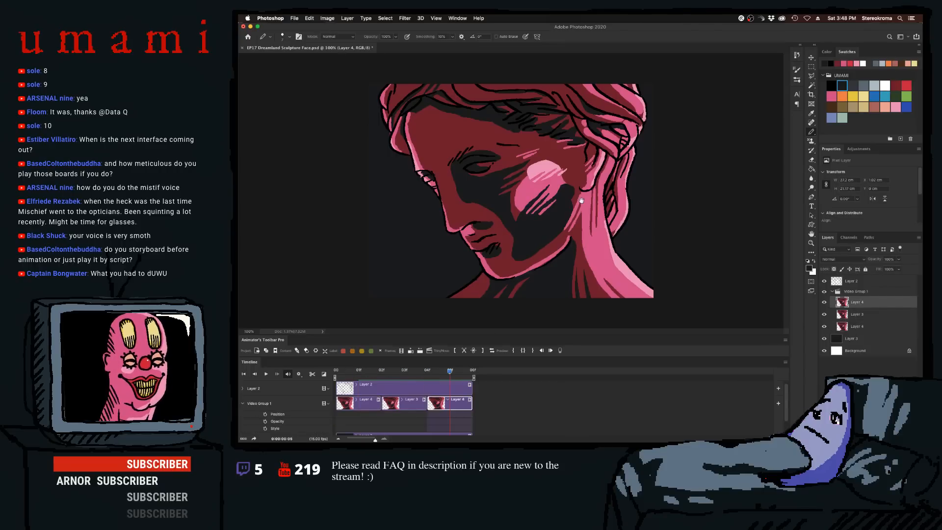
{"action": "key", "text": "space"}
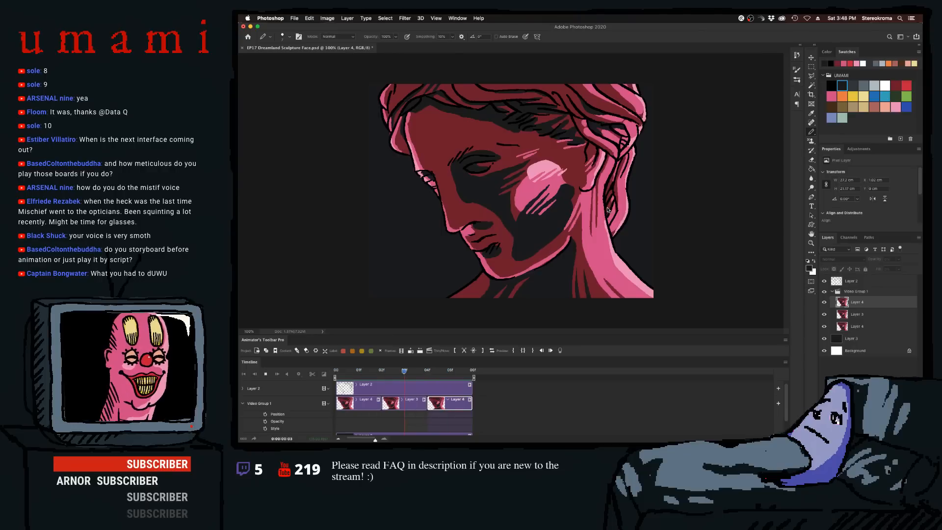
{"action": "key", "text": "space"}
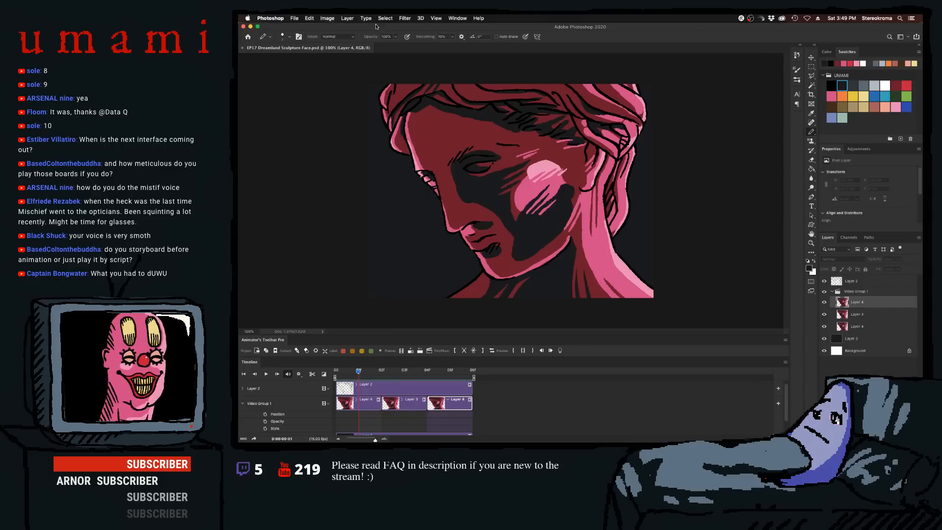
{"action": "left_click", "coordinate": [294, 18]}
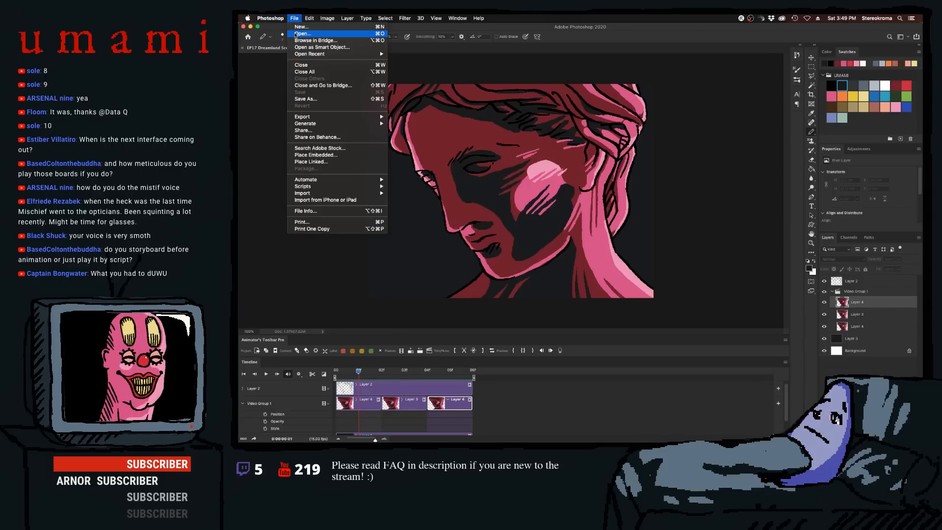
{"action": "left_click", "coordinate": [430, 44]}
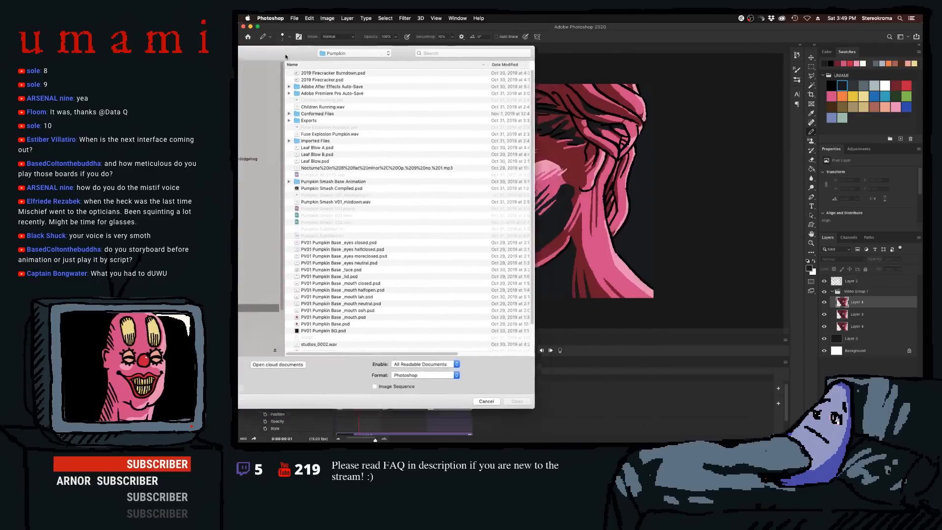
{"action": "left_click_drag", "start_coordinate": [285, 57], "coordinate": [238, 56]}
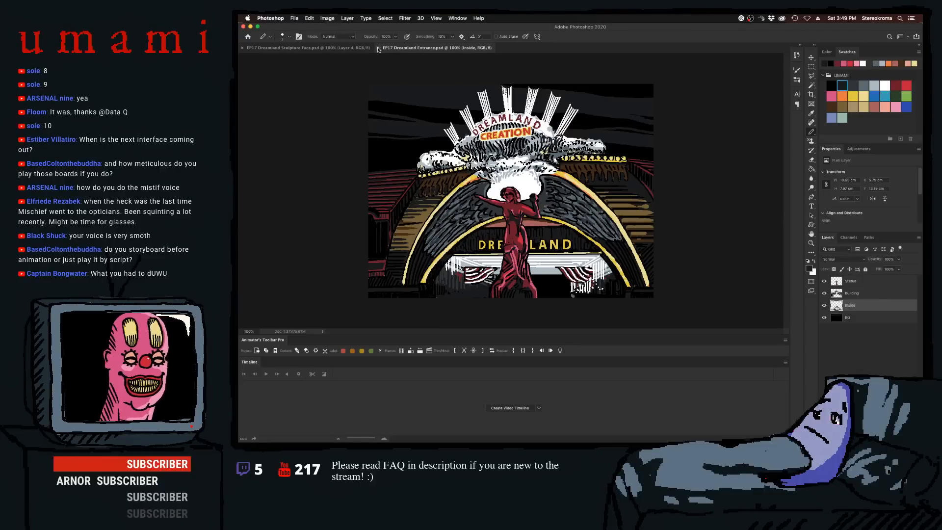
{"action": "left_click", "coordinate": [378, 48]}
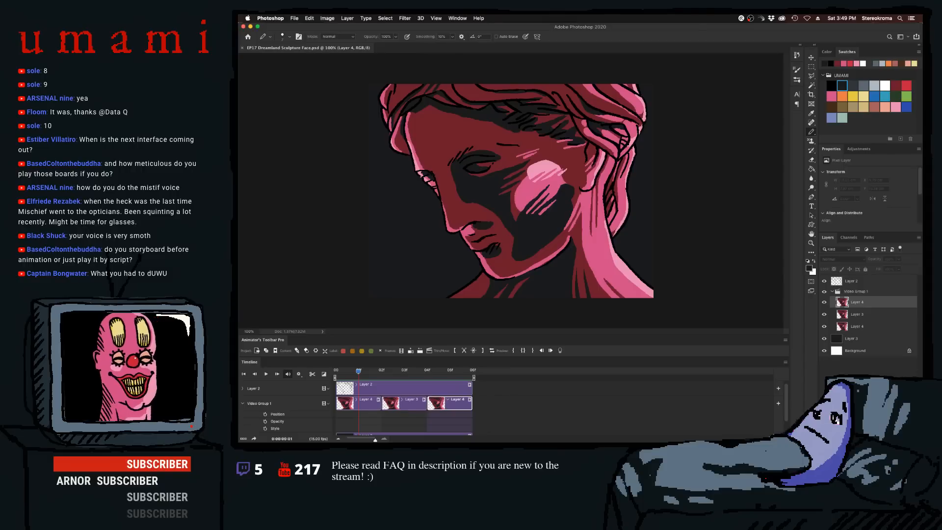
- Open EP17 Dreamland Entrance _inside.psd and toggle Video Group 2's visibility to identify its artwork
{"action": "left_click", "coordinate": [293, 19]}
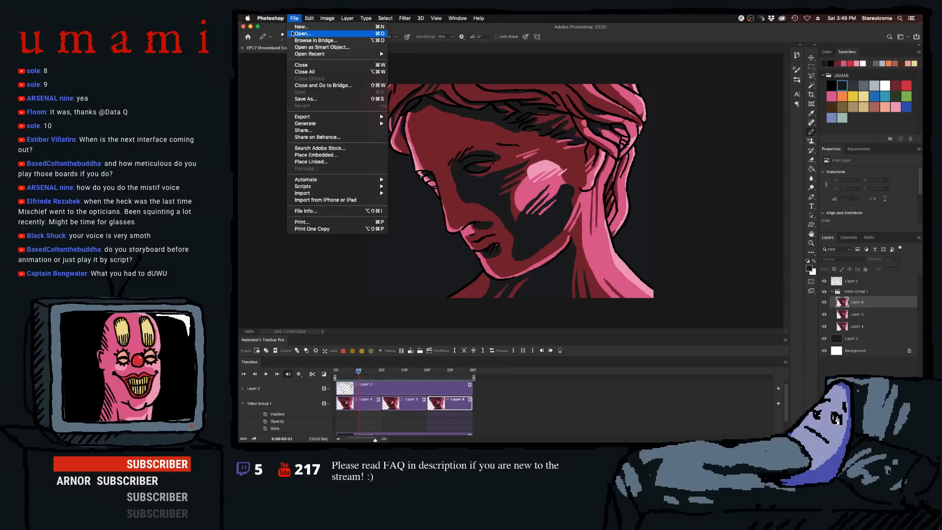
{"action": "left_click", "coordinate": [292, 33]}
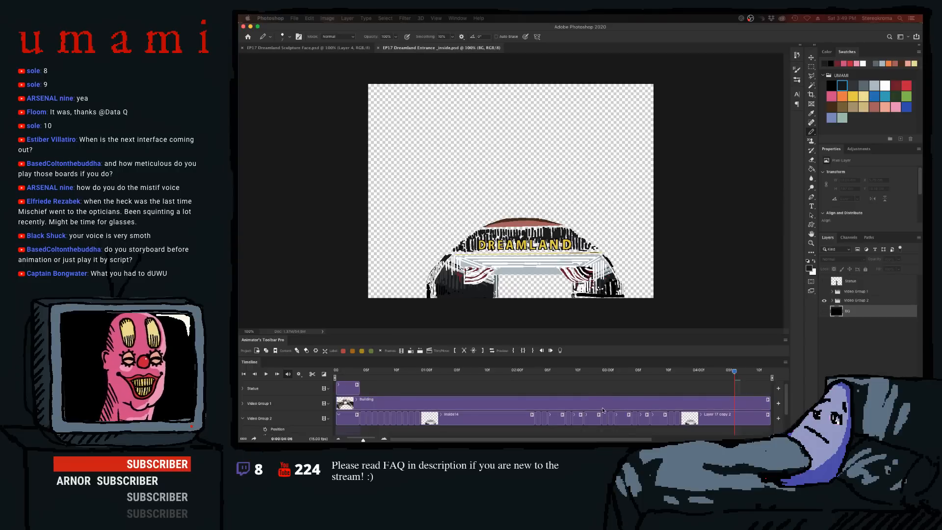
{"action": "left_click", "coordinate": [351, 418]}
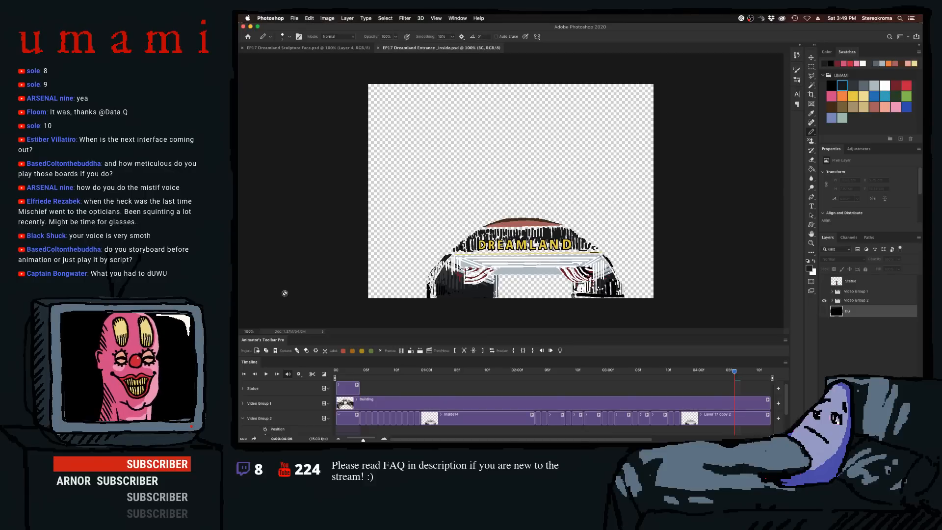
{"action": "left_click", "coordinate": [824, 301]}
{"action": "left_click", "coordinate": [824, 301]}
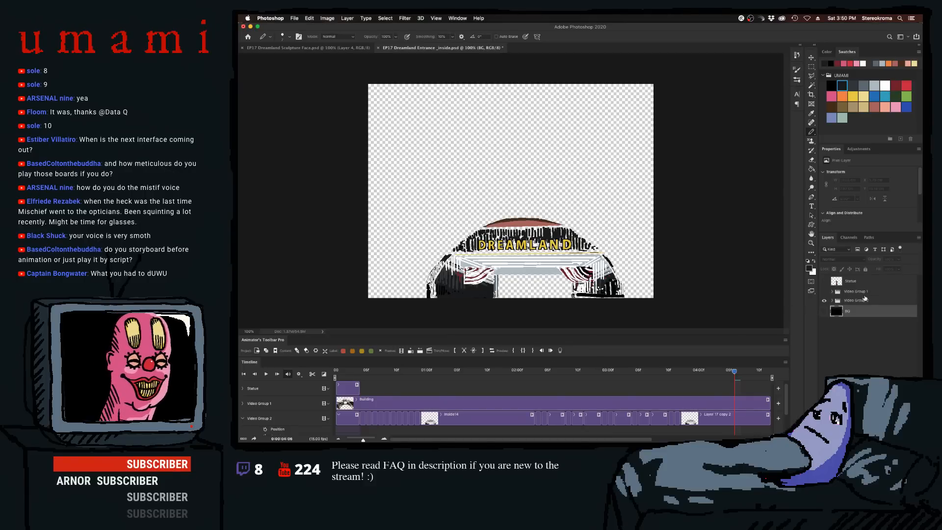
- Duplicate Video Group 2 into EP17 Dreamland Sculpture Face.psd and close the entrance document without saving
{"action": "right_click", "coordinate": [865, 299]}
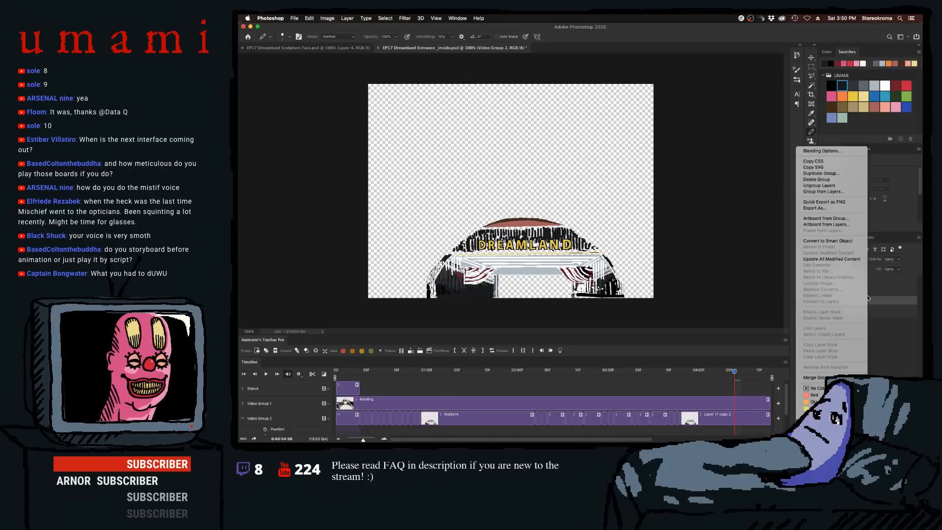
{"action": "left_click", "coordinate": [854, 173]}
{"action": "left_click", "coordinate": [561, 227]}
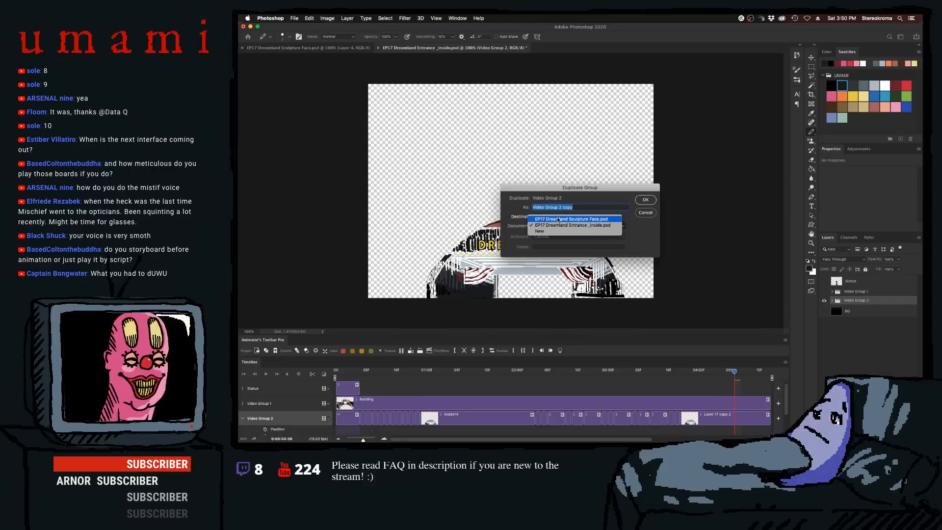
{"action": "left_click", "coordinate": [564, 217]}
{"action": "left_click", "coordinate": [646, 199]}
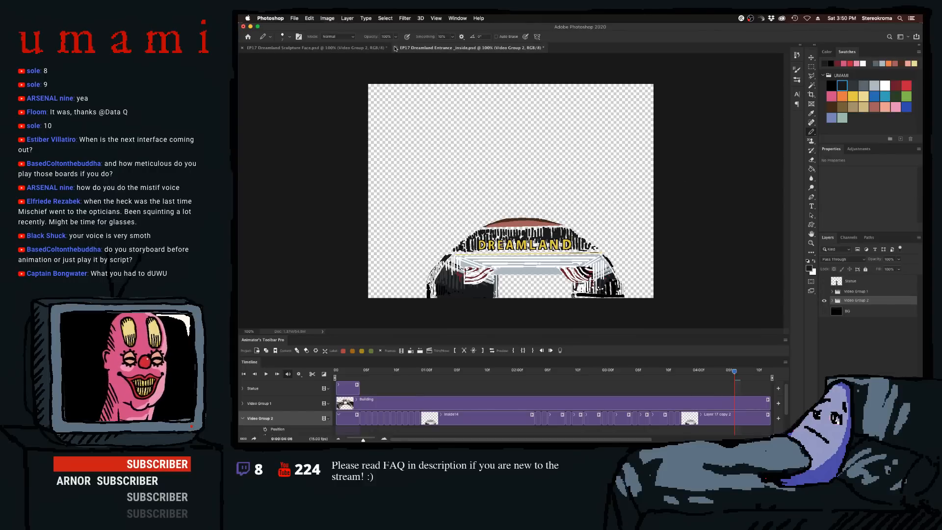
{"action": "left_click", "coordinate": [378, 47]}
{"action": "left_click", "coordinate": [552, 158]}
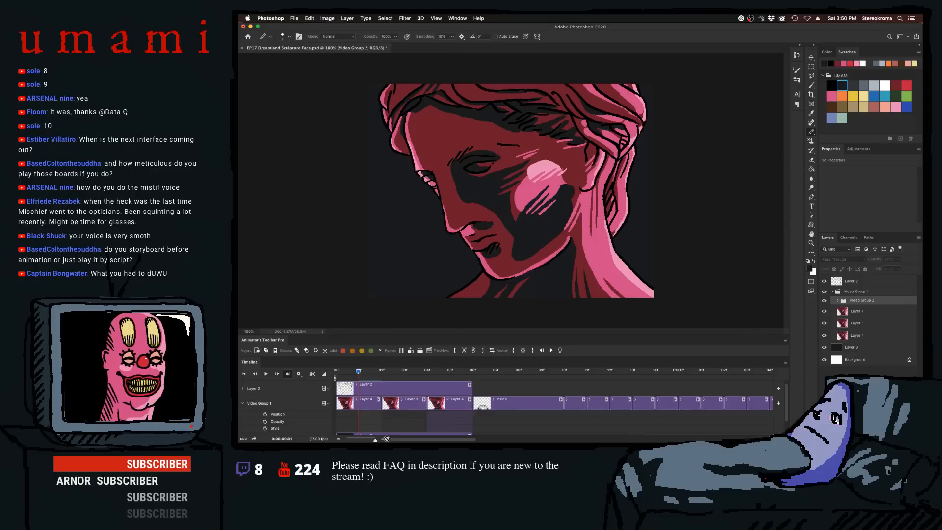
- Play and scrub through the copied DREAMLAND sign clips across the whole timeline
{"action": "left_click_drag", "start_coordinate": [375, 440], "coordinate": [363, 440]}
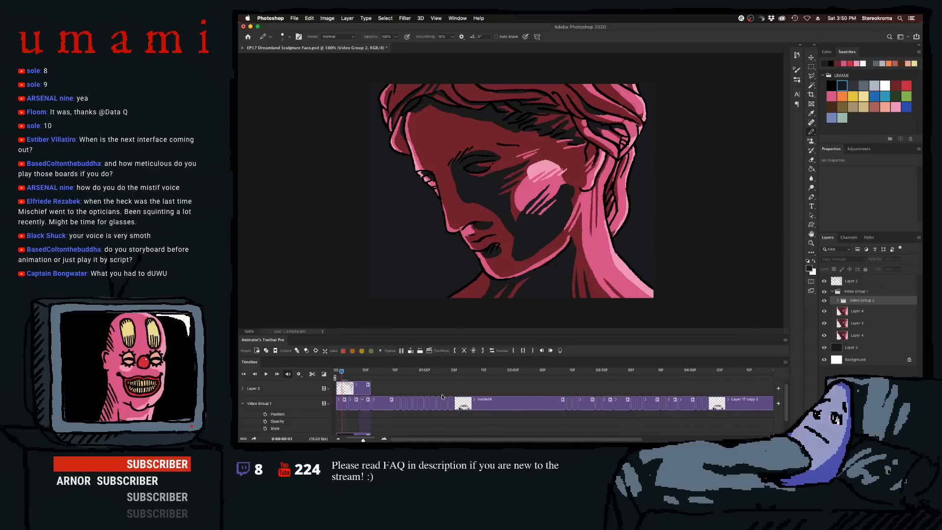
{"action": "key", "text": "space"}
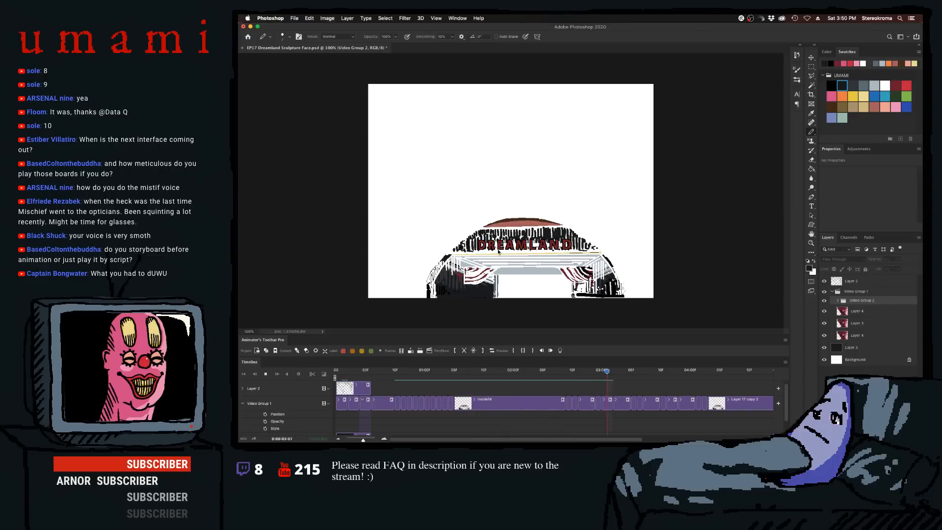
{"action": "key", "text": "space"}
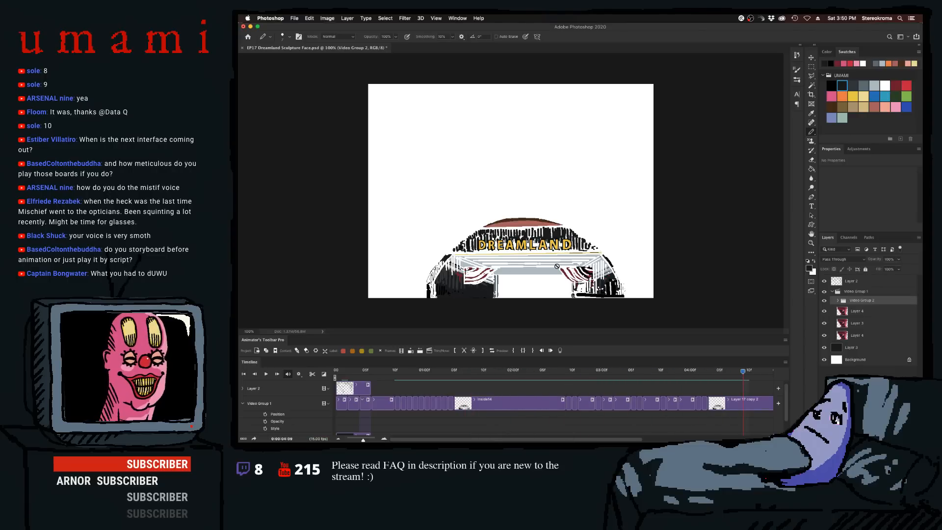
{"action": "left_click_drag", "start_coordinate": [398, 371], "coordinate": [435, 393]}
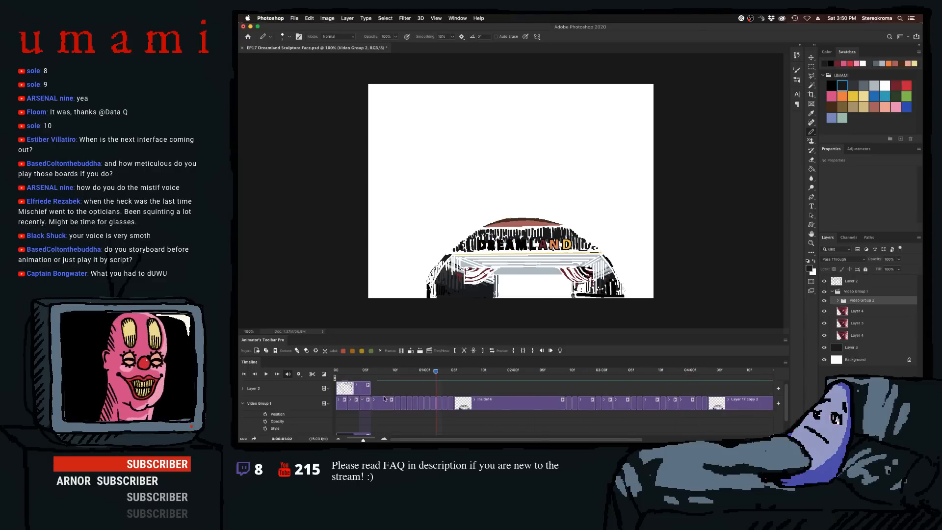
{"action": "left_click", "coordinate": [384, 403]}
{"action": "left_click_drag", "start_coordinate": [366, 436], "coordinate": [365, 441]}
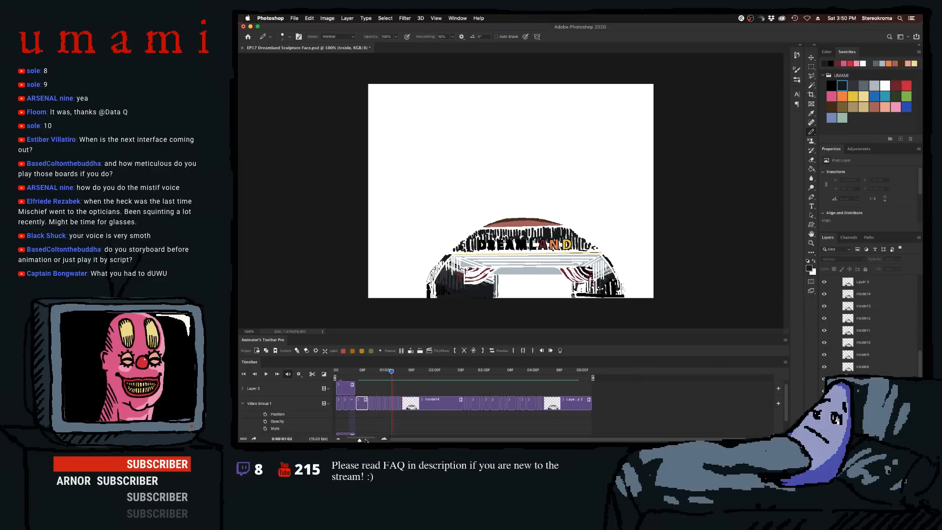
{"action": "left_click", "coordinate": [561, 404]}
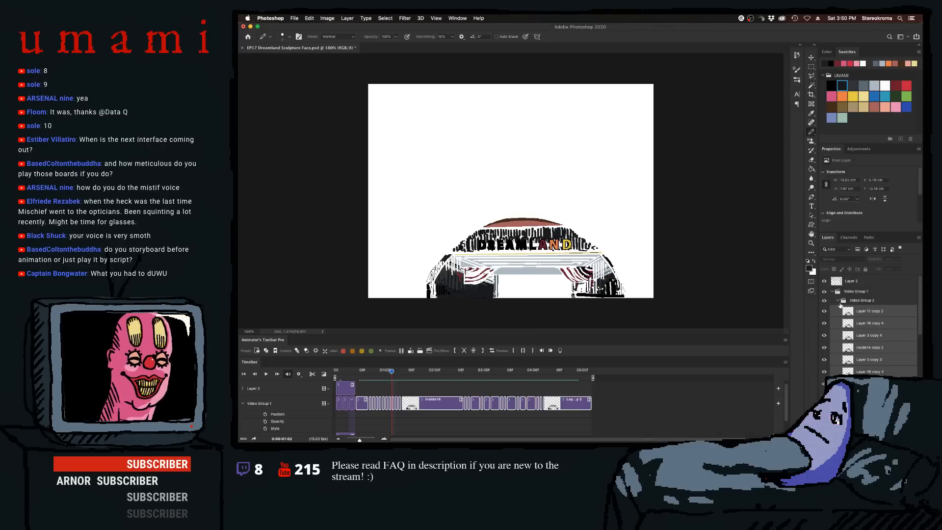
{"action": "left_click_drag", "start_coordinate": [848, 311], "coordinate": [852, 279]}
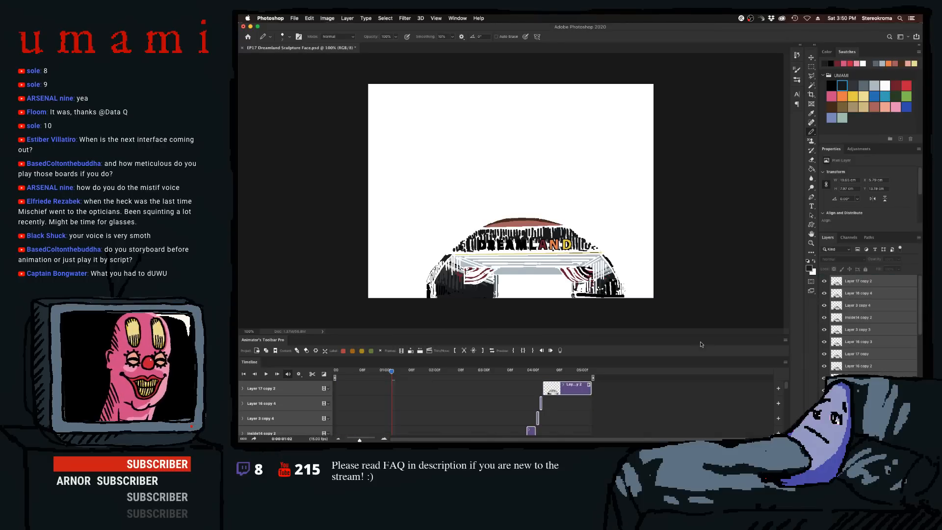
{"action": "key", "text": "super+z"}
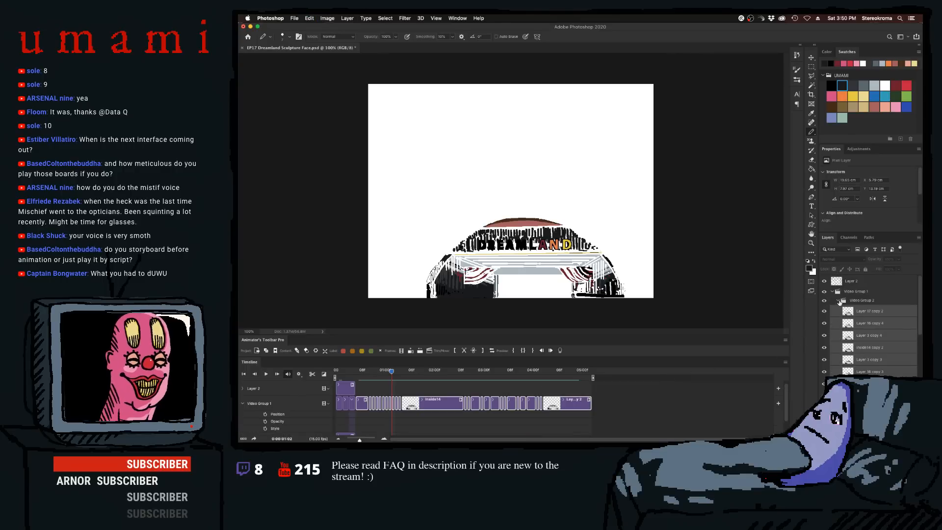
- Move Video Group 2 out of Video Group 1 to above Layer 2 and shift all its clips to the timeline's start
{"action": "left_click", "coordinate": [838, 300]}
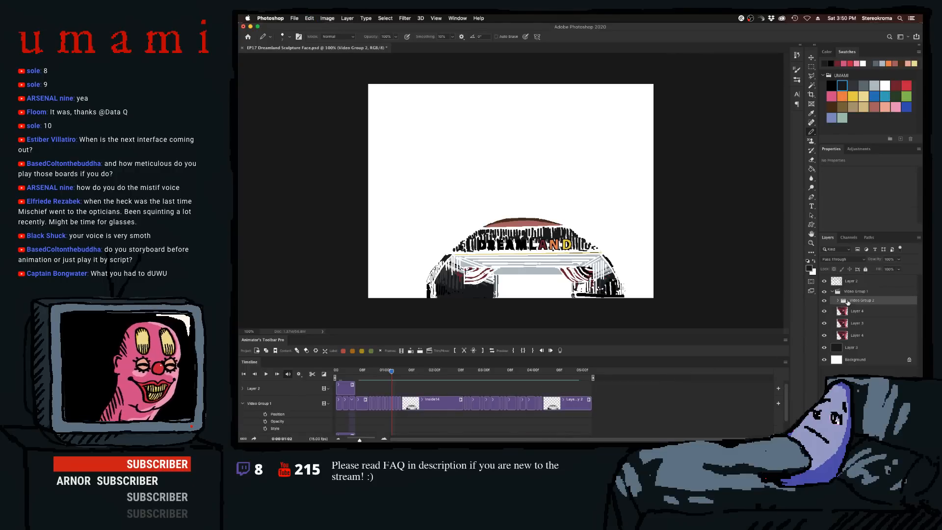
{"action": "left_click_drag", "start_coordinate": [848, 302], "coordinate": [844, 279]}
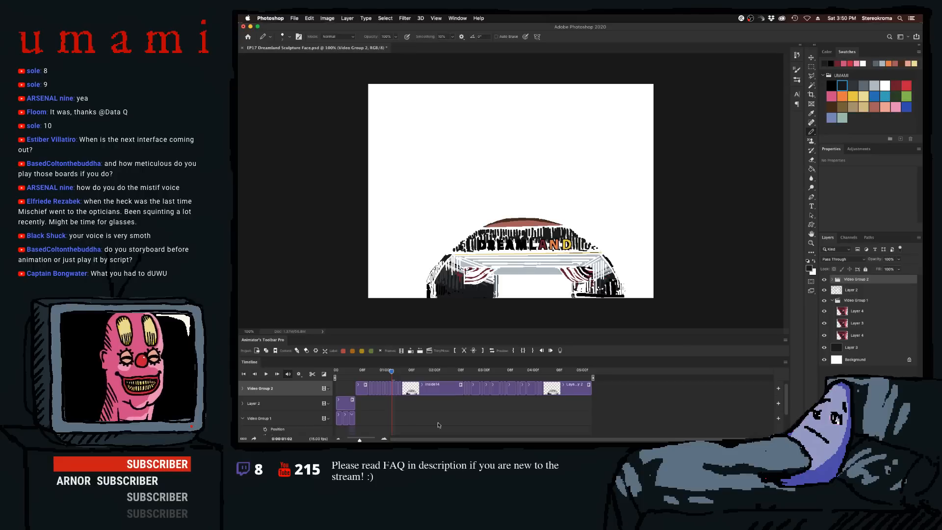
{"action": "left_click", "coordinate": [556, 391]}
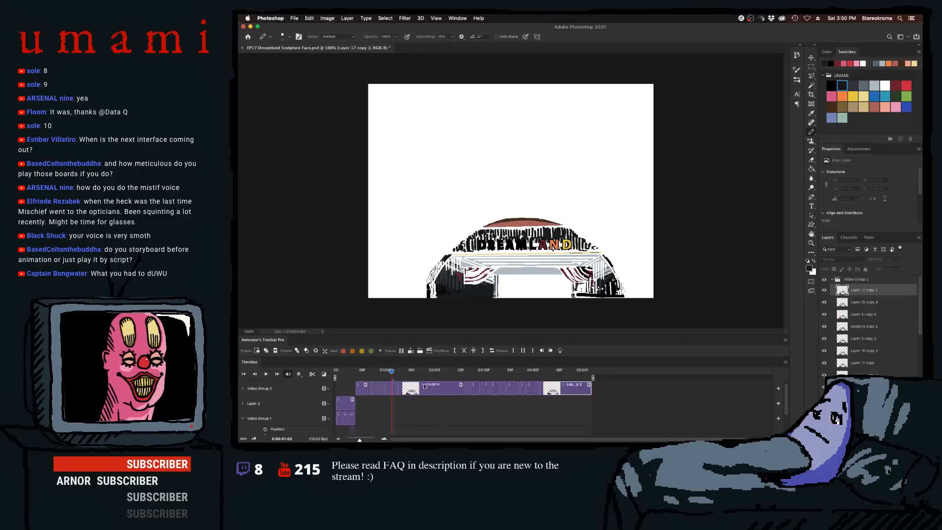
{"action": "left_click", "coordinate": [359, 388], "text": "shift"}
{"action": "left_click_drag", "start_coordinate": [360, 388], "coordinate": [325, 372]}
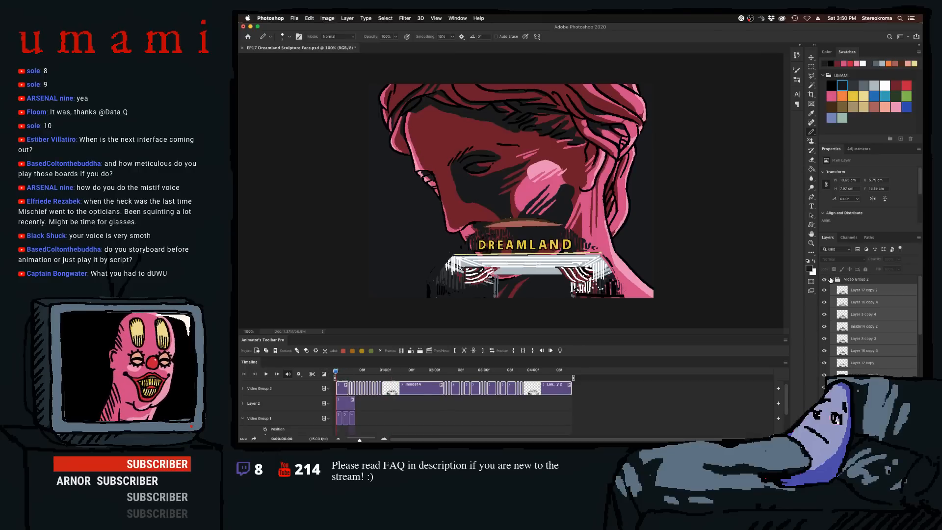
- Move the whole Video Group 2 with Free Transform so the DREAMLAND lettering sits in the canvas's lower-left corner
{"action": "left_click", "coordinate": [831, 281]}
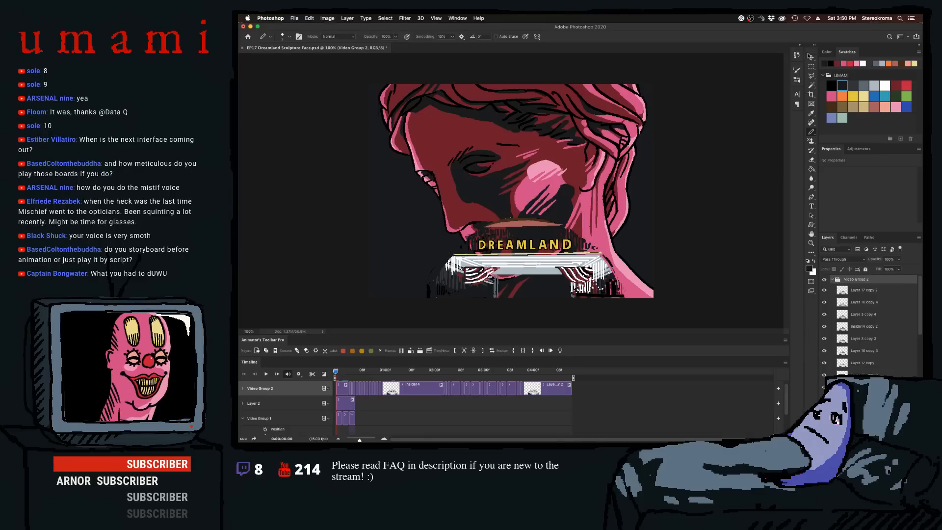
{"action": "left_click", "coordinate": [810, 57]}
{"action": "left_click", "coordinate": [524, 270]}
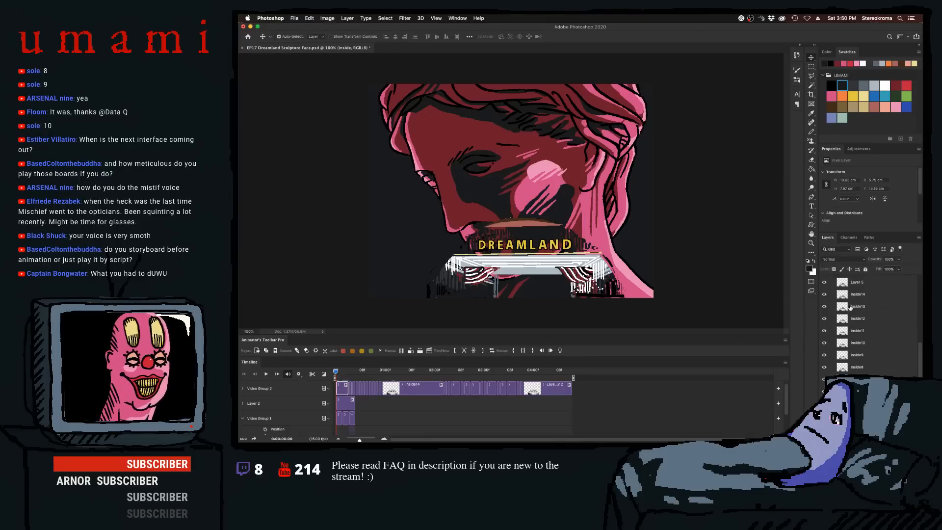
{"action": "scroll", "coordinate": [851, 306], "scroll_direction": "up", "scroll_amount": 5}
{"action": "left_click", "coordinate": [851, 283]}
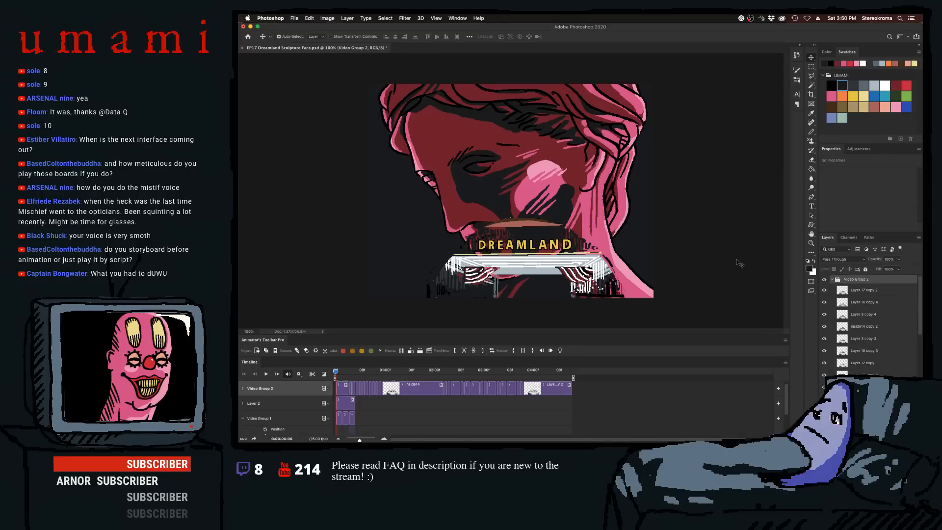
{"action": "key", "text": "super+t"}
{"action": "left_click_drag", "start_coordinate": [579, 240], "coordinate": [484, 278]}
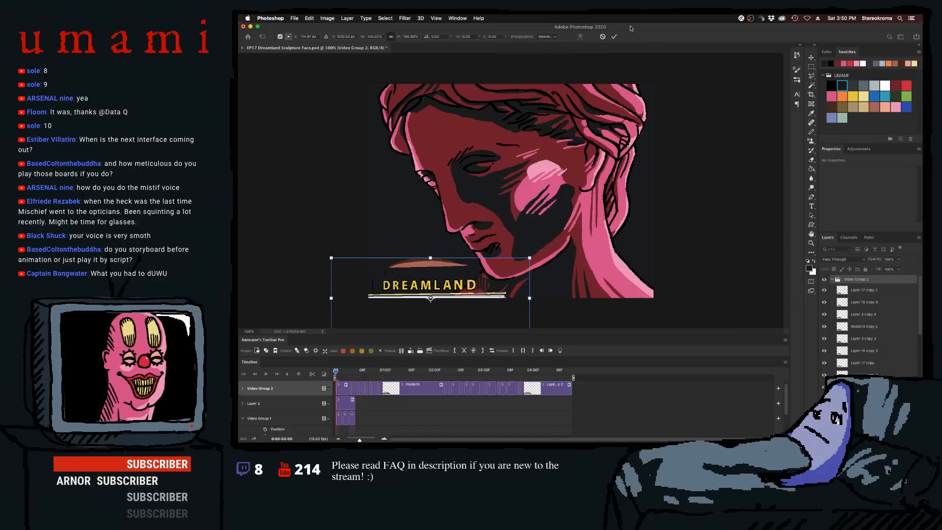
{"action": "left_click", "coordinate": [614, 37]}
- Apply the DREAMLAND sign's transform, select the Pencil tool, and scrub through the timeline before returning to the first frame
{"action": "left_click", "coordinate": [811, 66]}
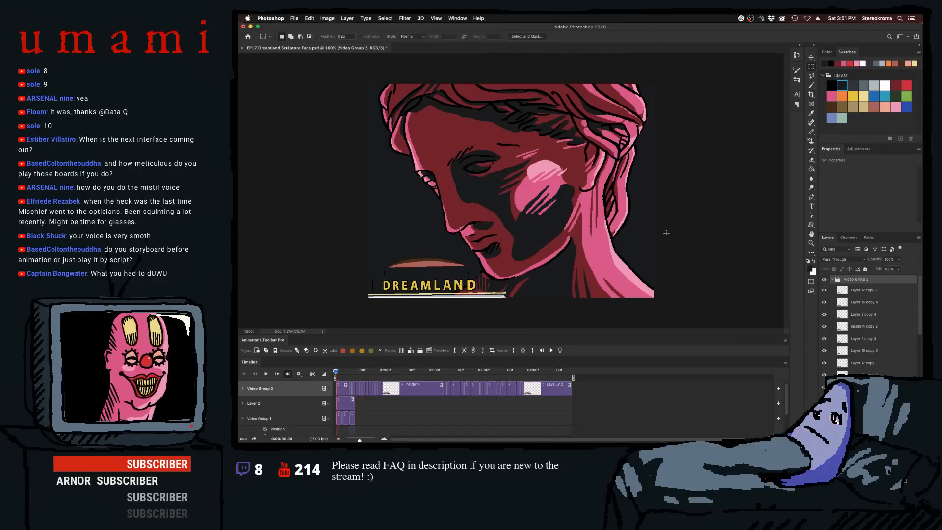
{"action": "left_click_drag", "start_coordinate": [336, 375], "coordinate": [486, 373]}
{"action": "left_click", "coordinate": [333, 377]}
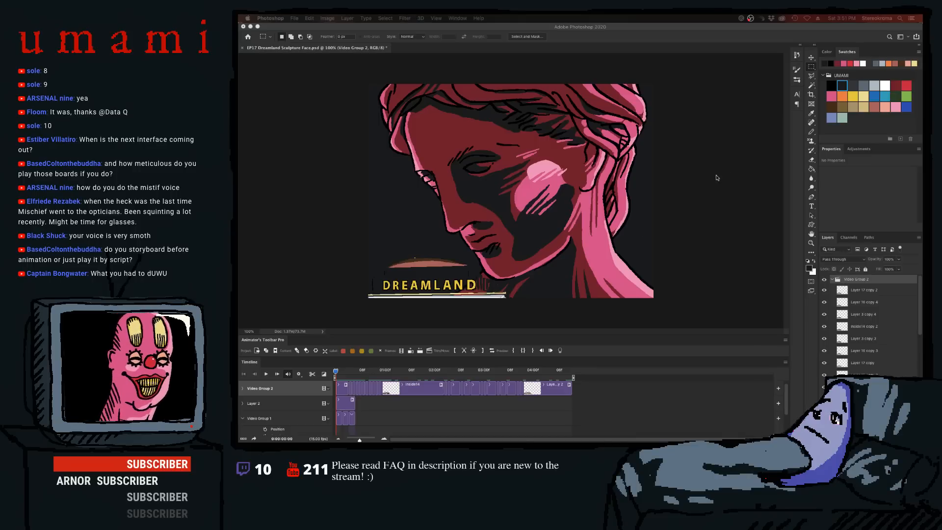
{"action": "left_click", "coordinate": [811, 130]}
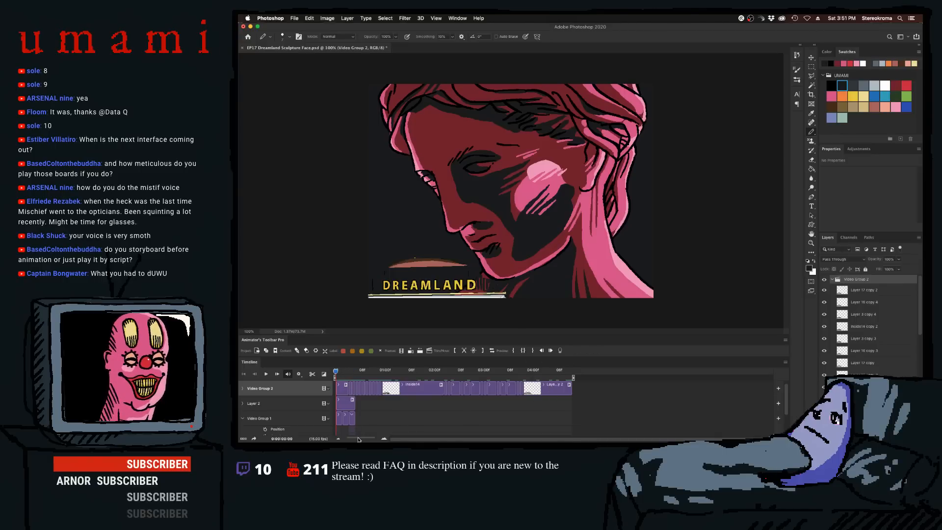
{"action": "left_click_drag", "start_coordinate": [360, 439], "coordinate": [362, 440]}
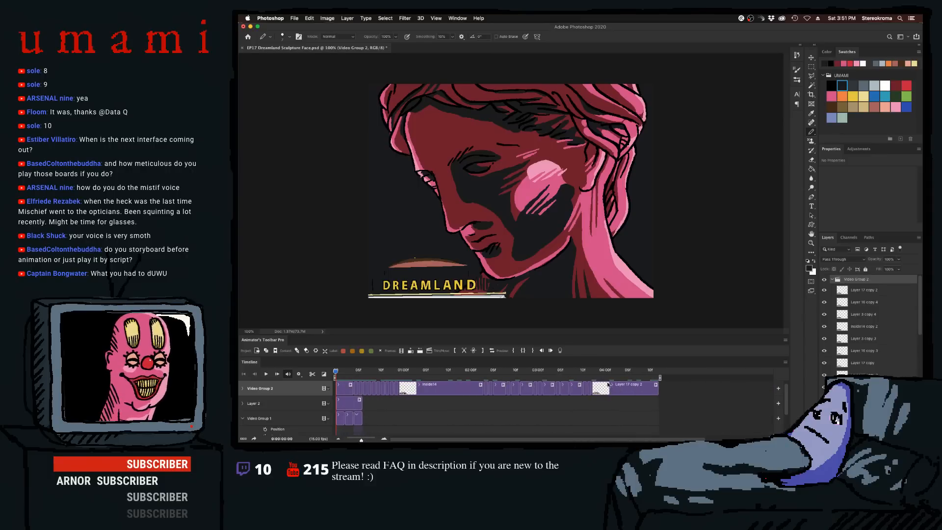
{"action": "left_click_drag", "start_coordinate": [598, 371], "coordinate": [558, 372]}
{"action": "key", "text": "Home"}
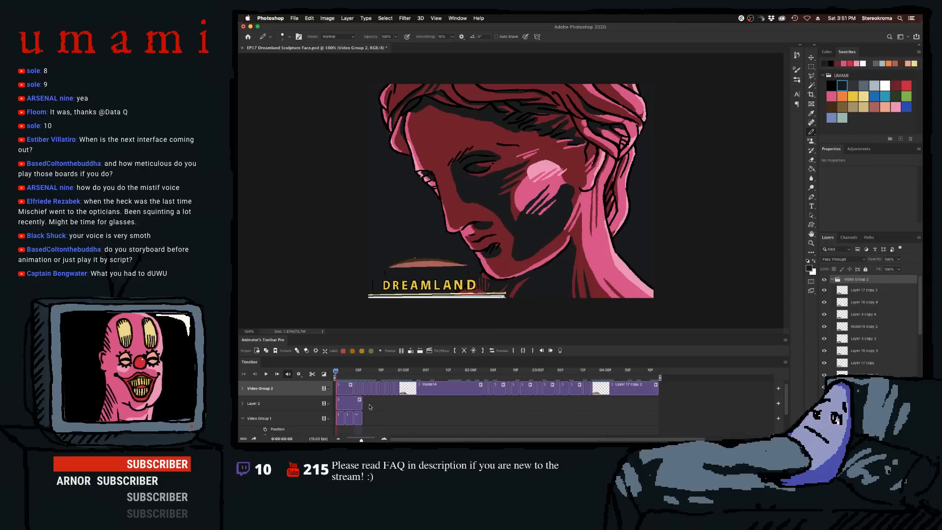
- Collapse Video Group 2 in the layer stack and scrub over the first frames of the timeline
{"action": "left_click", "coordinate": [611, 390]}
{"action": "left_click_drag", "start_coordinate": [429, 374], "coordinate": [333, 371]}
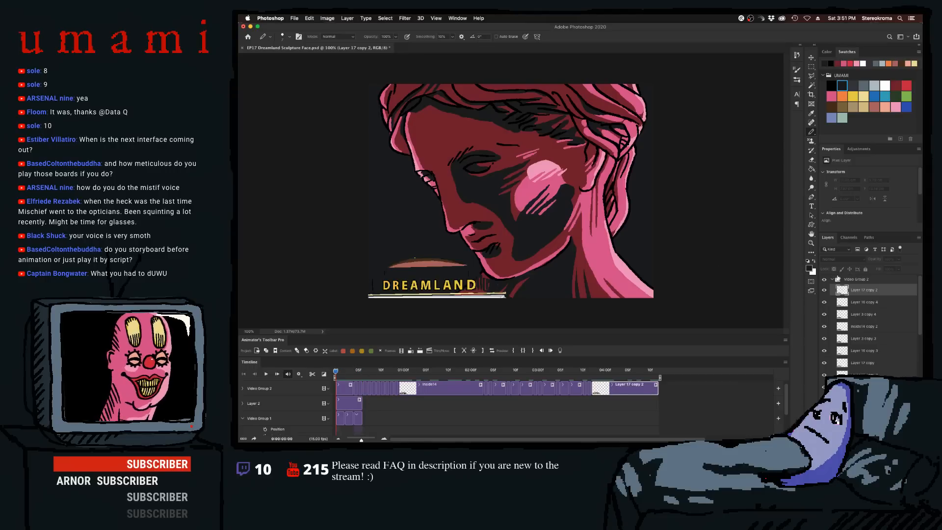
{"action": "left_click", "coordinate": [833, 279]}
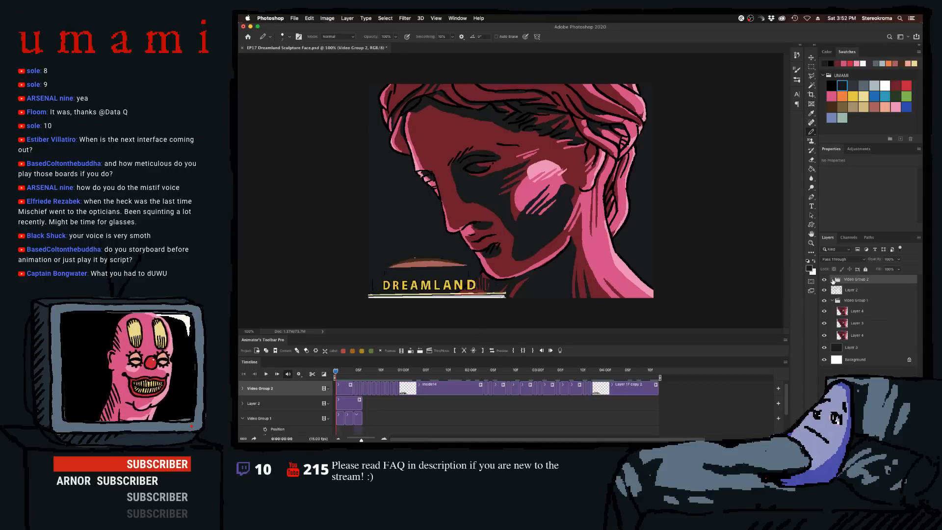
{"action": "left_click", "coordinate": [833, 280]}
{"action": "left_click", "coordinate": [832, 280]}
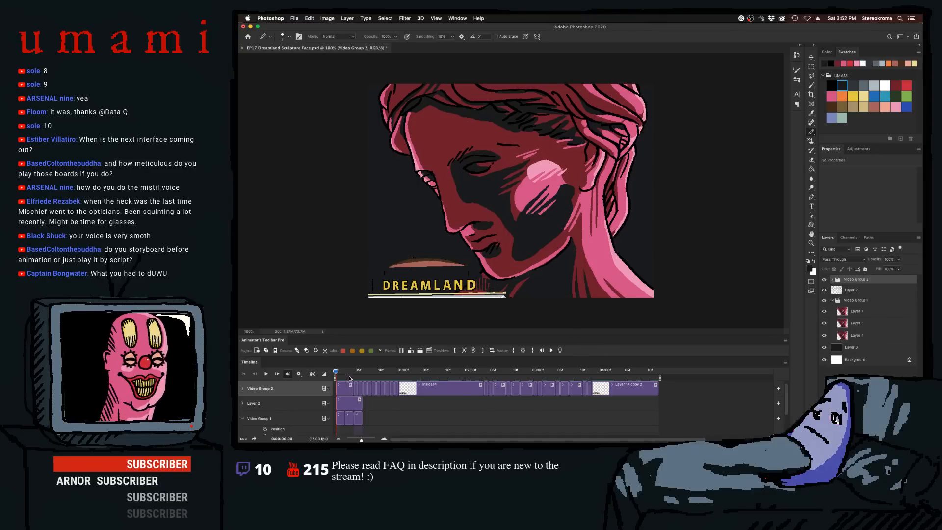
{"action": "mouse_move", "coordinate": [349, 377]}
{"action": "left_mouse_down"}
{"action": "mouse_move", "coordinate": [510, 377]}
{"action": "mouse_move", "coordinate": [327, 378]}
{"action": "mouse_move", "coordinate": [354, 376]}
{"action": "mouse_move", "coordinate": [340, 375]}
{"action": "left_mouse_up"}
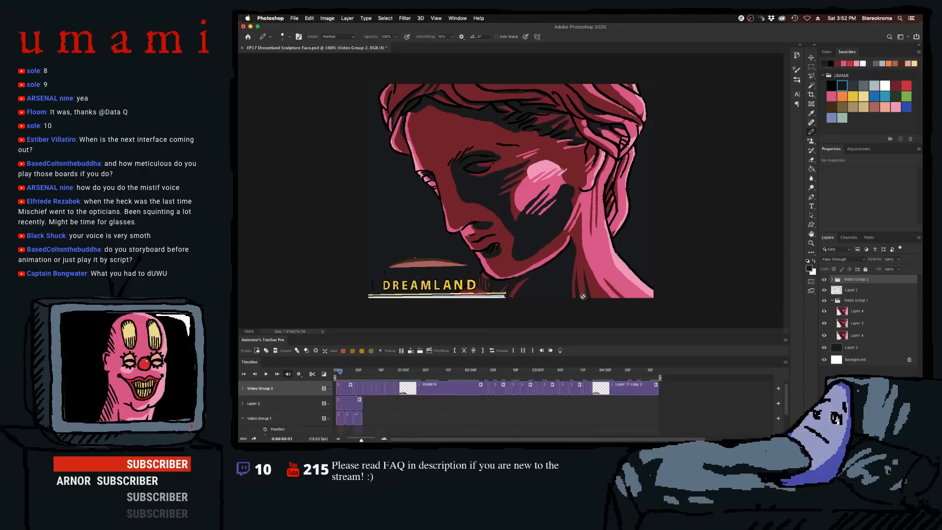
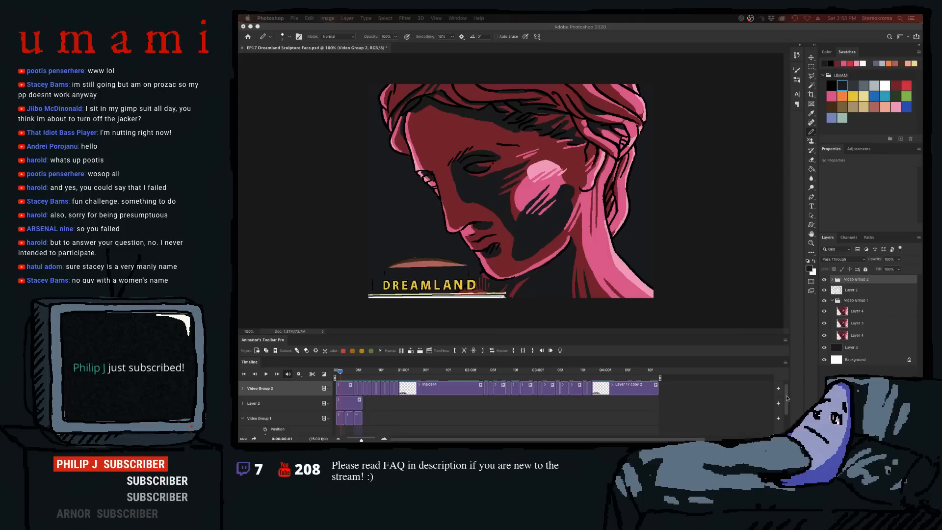
- Play the animation to check the statue against the DREAMLAND sign clips, and return the playhead to the start
{"action": "mouse_move", "coordinate": [788, 396]}
{"action": "left_mouse_down"}
{"action": "mouse_move", "coordinate": [788, 408]}
{"action": "mouse_move", "coordinate": [787, 395]}
{"action": "left_mouse_up"}
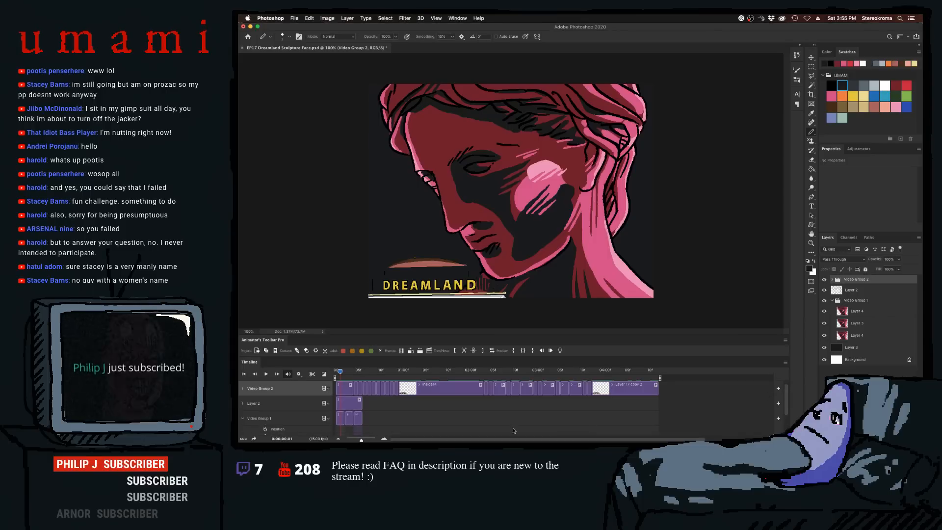
{"action": "key", "text": "space"}
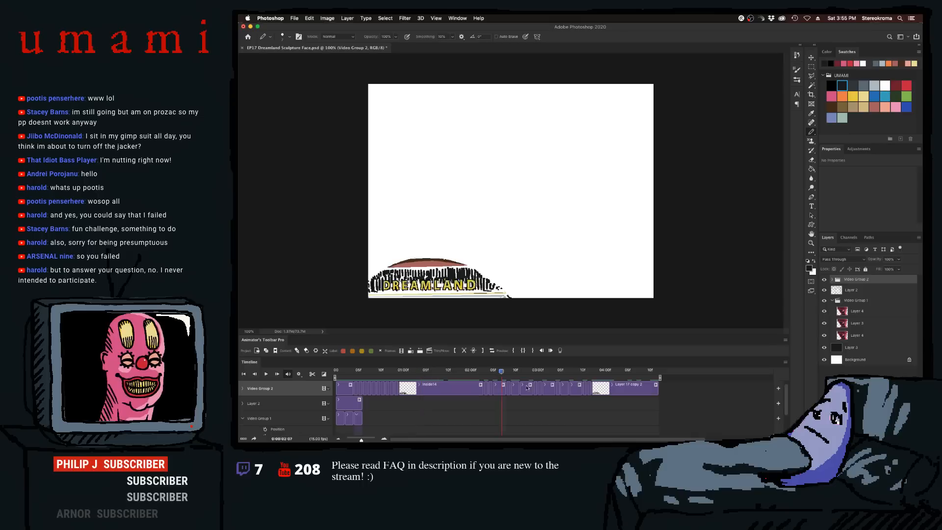
{"action": "mouse_move", "coordinate": [342, 387]}
{"action": "left_mouse_down"}
{"action": "mouse_move", "coordinate": [356, 389]}
{"action": "mouse_move", "coordinate": [326, 393]}
{"action": "left_mouse_up"}
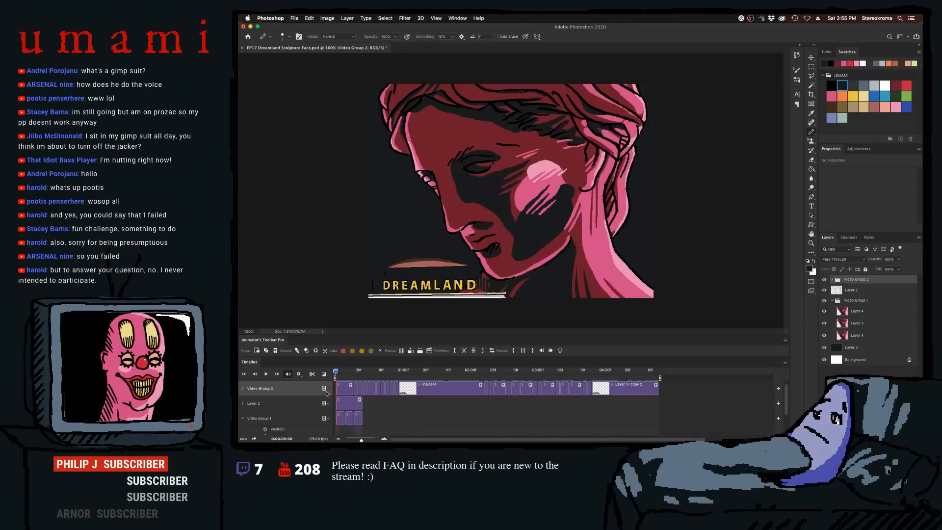
- Duplicate the statue head clips in Video Group 1 repeatedly as whole selections until they span the DREAMLAND sign track's full length
{"action": "left_click", "coordinate": [338, 420]}
{"action": "left_click", "coordinate": [358, 418], "text": "shift"}
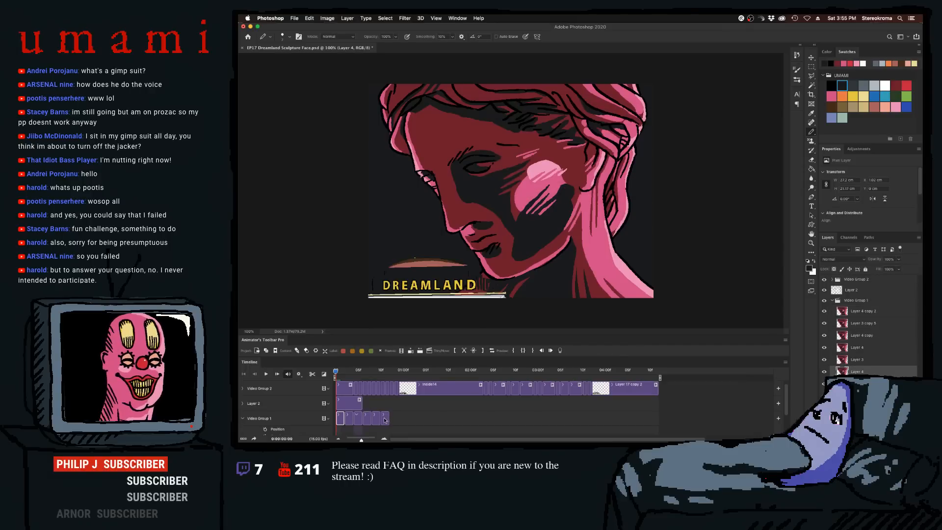
{"action": "left_click", "coordinate": [420, 350]}
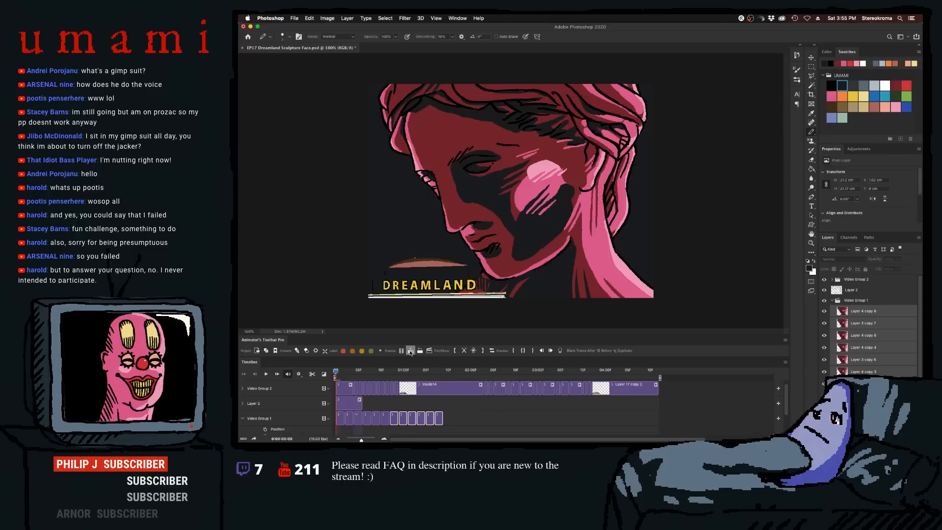
{"action": "left_click", "coordinate": [411, 350]}
{"action": "left_click", "coordinate": [634, 174]}
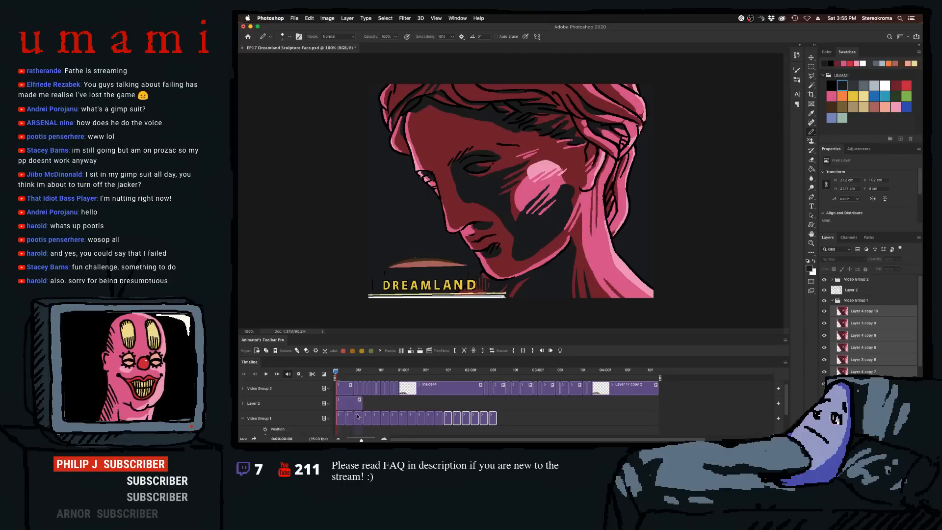
{"action": "left_click", "coordinate": [410, 351]}
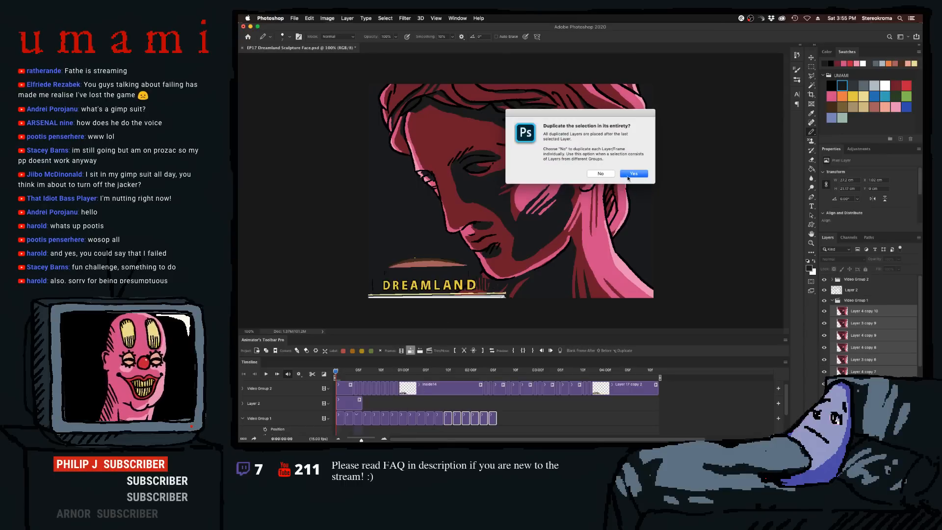
{"action": "key", "text": "Return"}
{"action": "left_click", "coordinate": [410, 350]}
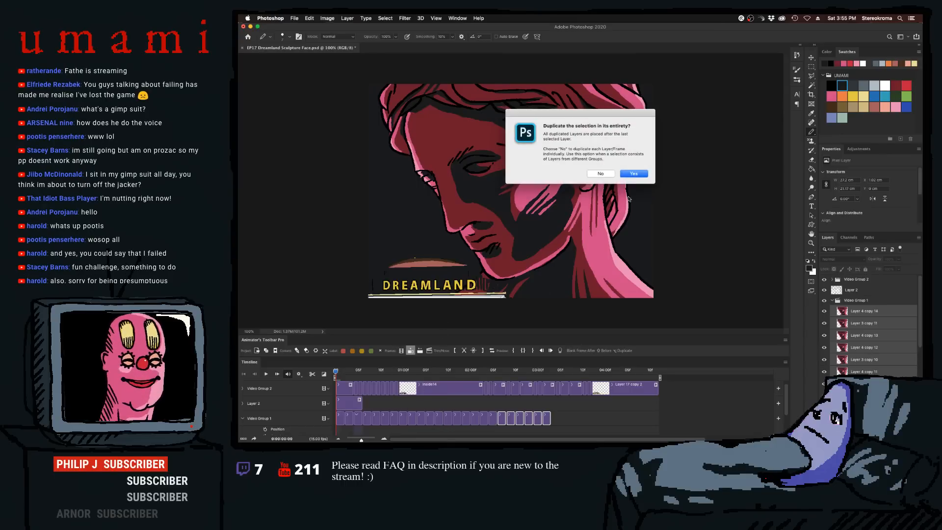
{"action": "key", "text": "Return"}
{"action": "left_click", "coordinate": [410, 350]}
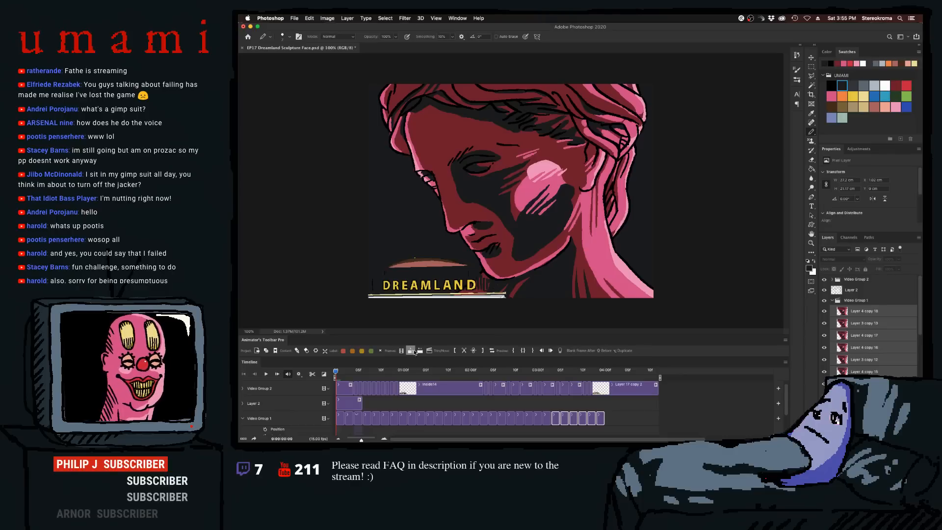
{"action": "left_click", "coordinate": [636, 174]}
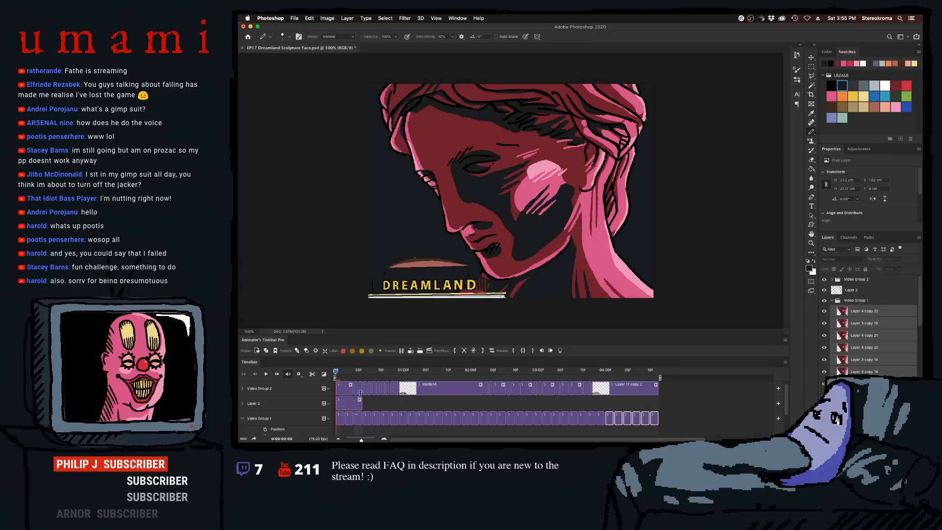
- Extend the Layer 2 and Layer 3 clips to the end of the DREAMLAND sign clips
{"action": "left_click_drag", "start_coordinate": [358, 406], "coordinate": [662, 414]}
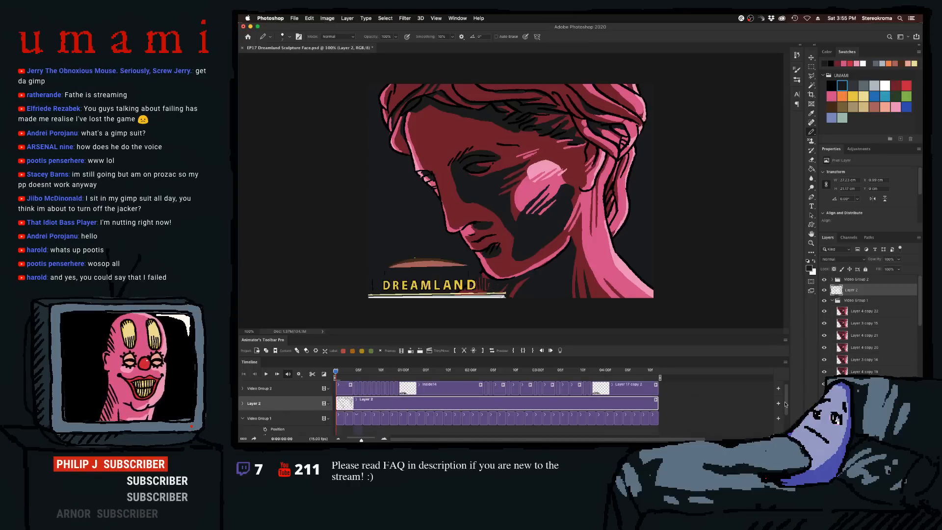
{"action": "scroll", "coordinate": [785, 404], "scroll_direction": "down", "scroll_amount": 2}
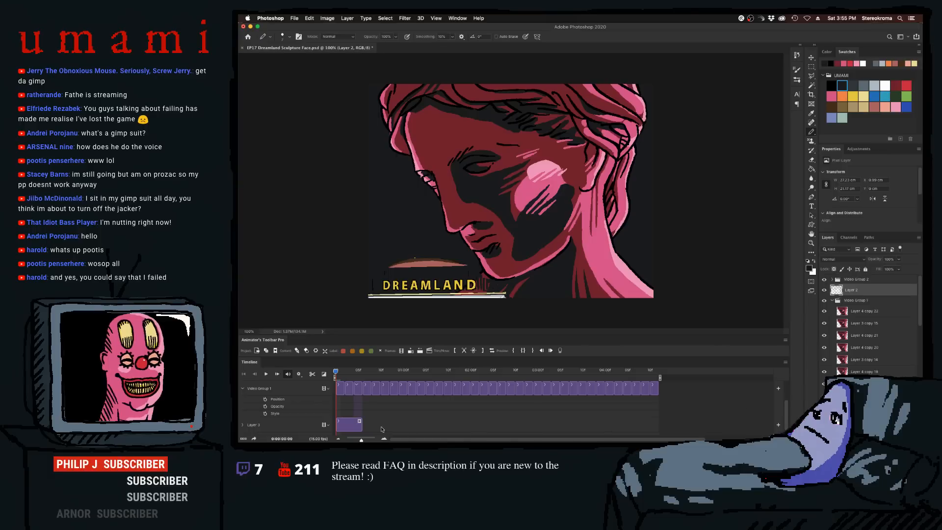
{"action": "left_click_drag", "start_coordinate": [360, 425], "coordinate": [661, 425]}
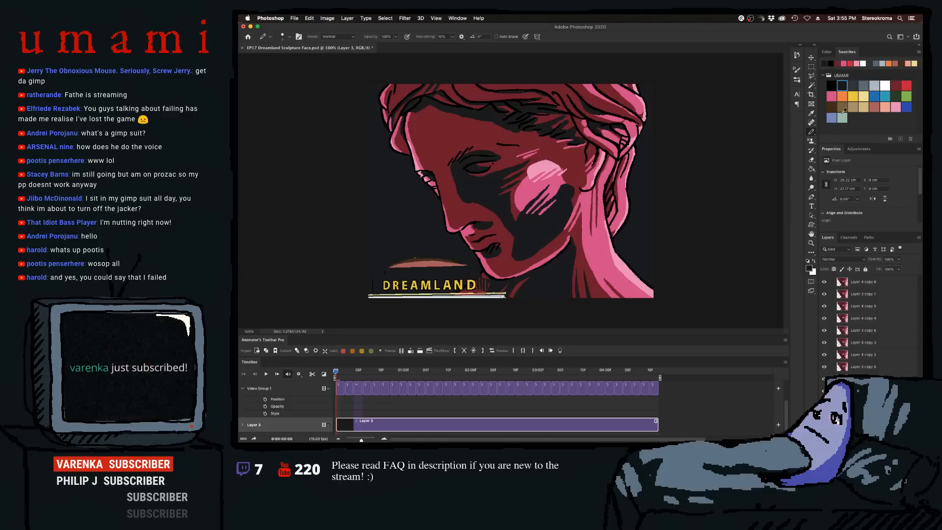
- Paint the whole background on Layer 3 in the UMAMI dark blue swatch with a strongly enlarged Pencil brush
{"action": "left_click", "coordinate": [906, 107]}
{"action": "key", "text": "bracketright"}
{"action": "key", "text": "bracketright"}
{"action": "key", "text": "bracketright"}
{"action": "key", "text": "bracketright"}
{"action": "key", "text": "bracketright"}
{"action": "key", "text": "bracketright"}
{"action": "key", "text": "bracketright"}
{"action": "key", "text": "bracketright"}
{"action": "key", "text": "bracketright"}
{"action": "key", "text": "bracketright"}
{"action": "key", "text": "bracketright"}
{"action": "key", "text": "bracketright"}
{"action": "key", "text": "bracketright"}
{"action": "key", "text": "bracketright"}
{"action": "key", "text": "bracketright"}
{"action": "key", "text": "bracketright"}
{"action": "key", "text": "bracketright"}
{"action": "key", "text": "bracketright"}
{"action": "key", "text": "bracketright"}
{"action": "key", "text": "bracketright"}
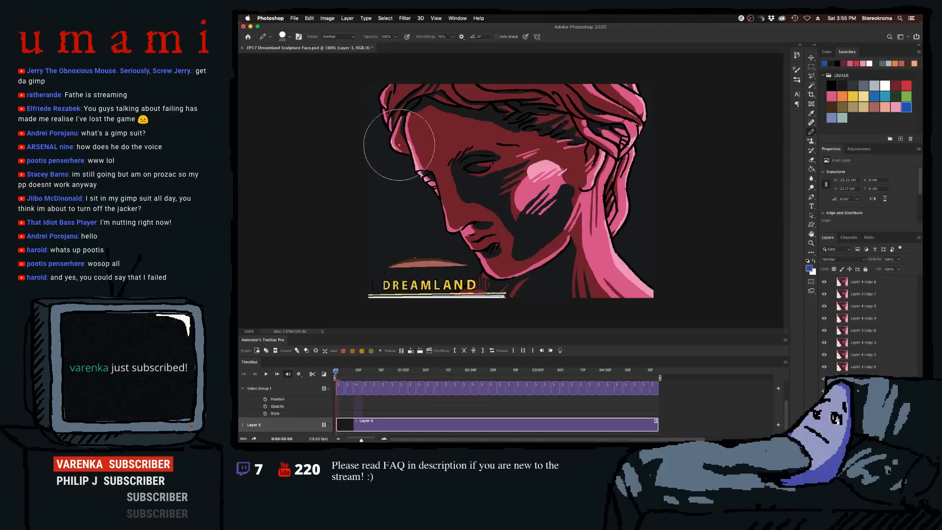
{"action": "mouse_move", "coordinate": [344, 127]}
{"action": "left_mouse_down"}
{"action": "mouse_move", "coordinate": [324, 173]}
{"action": "mouse_move", "coordinate": [464, 95]}
{"action": "left_mouse_up"}
{"action": "key", "text": "bracketright"}
{"action": "key", "text": "bracketright"}
{"action": "key", "text": "bracketright"}
{"action": "key", "text": "bracketright"}
{"action": "key", "text": "bracketright"}
{"action": "key", "text": "bracketright"}
{"action": "key", "text": "bracketright"}
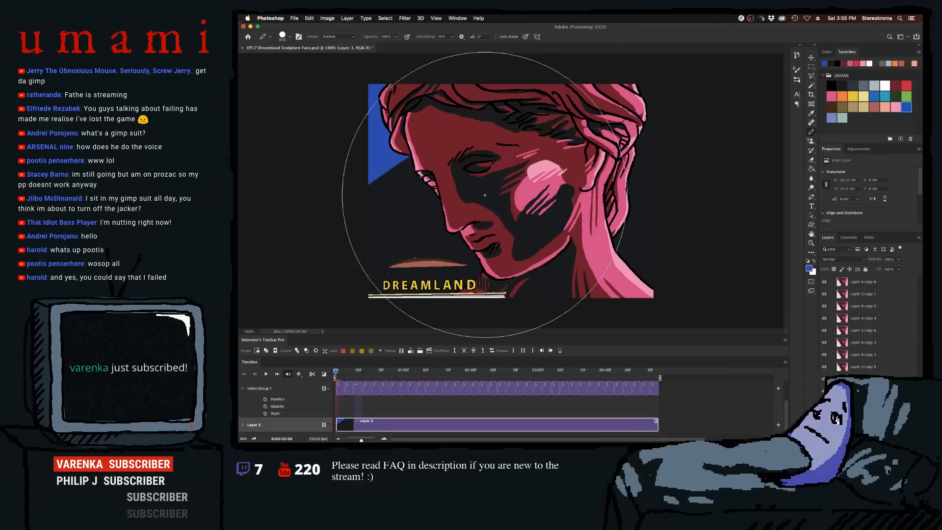
{"action": "left_click_drag", "start_coordinate": [434, 225], "coordinate": [603, 265]}
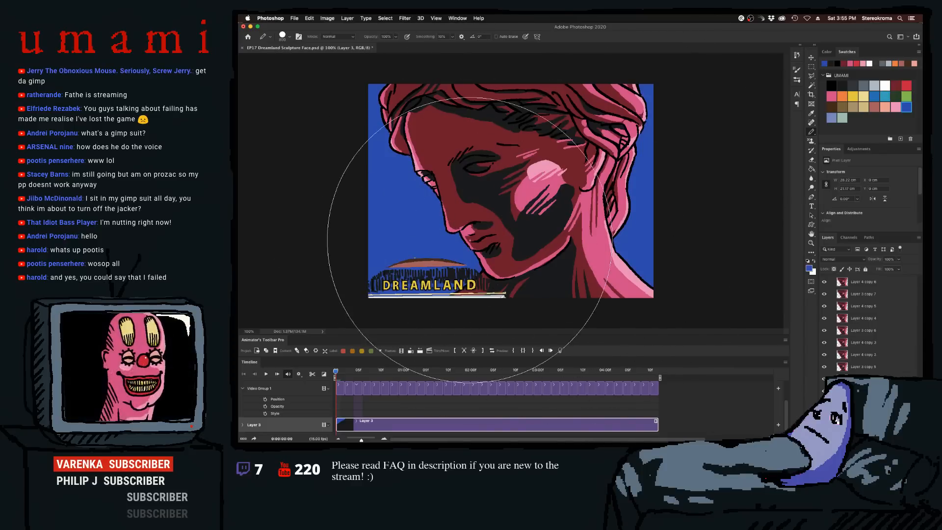
- Shrink the Pencil brush back to a very small size
{"action": "key", "text": "bracketleft"}
{"action": "key", "text": "bracketleft"}
{"action": "key", "text": "bracketleft"}
{"action": "key", "text": "bracketleft"}
{"action": "key", "text": "bracketleft"}
{"action": "key", "text": "bracketleft"}
{"action": "key", "text": "bracketleft"}
{"action": "key", "text": "bracketleft"}
{"action": "key", "text": "bracketleft"}
{"action": "key", "text": "bracketleft"}
{"action": "key", "text": "bracketleft"}
{"action": "key", "text": "bracketleft"}
{"action": "key", "text": "bracketleft"}
{"action": "key", "text": "bracketleft"}
{"action": "key", "text": "bracketleft"}
{"action": "key", "text": "bracketleft"}
{"action": "key", "text": "bracketleft"}
{"action": "key", "text": "bracketleft"}
{"action": "key", "text": "bracketleft"}
{"action": "key", "text": "bracketleft"}
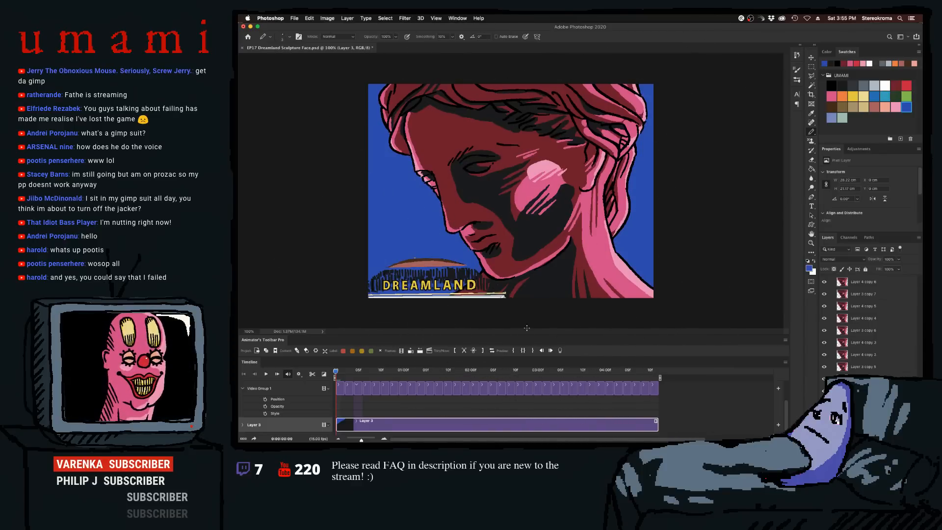
- Select all the DREAMLAND sign clips in Video Group 2 and set the foreground colour to the black swatch
{"action": "left_click_drag", "start_coordinate": [785, 407], "coordinate": [787, 382]}
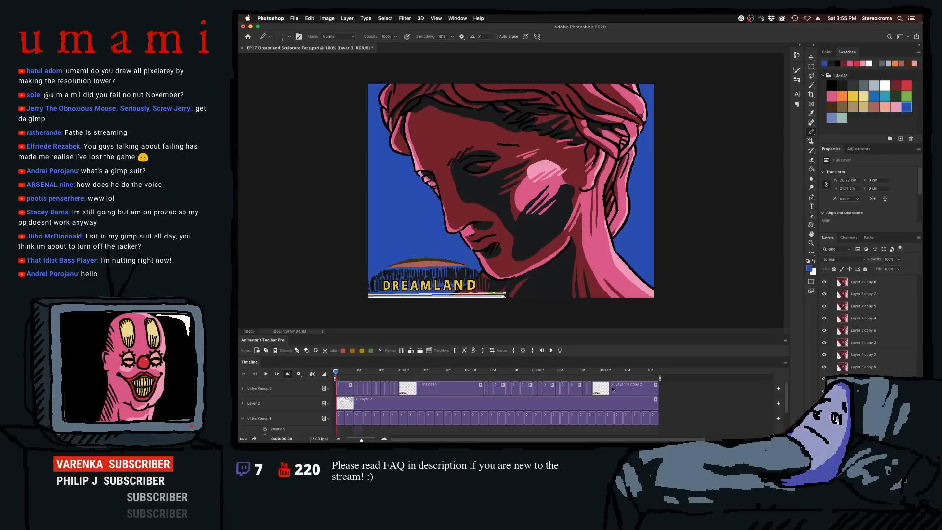
{"action": "left_click", "coordinate": [352, 384]}
{"action": "left_click", "coordinate": [625, 393], "text": "shift"}
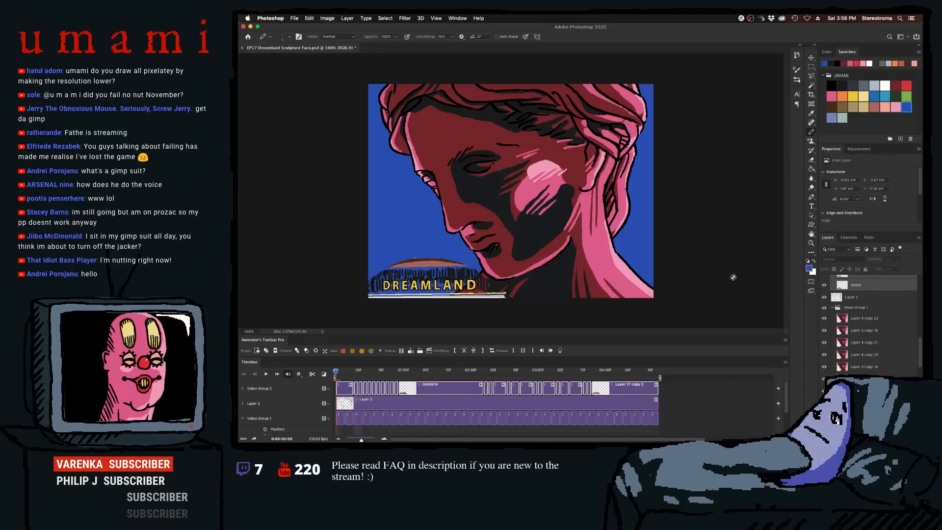
{"action": "left_click", "coordinate": [831, 86]}
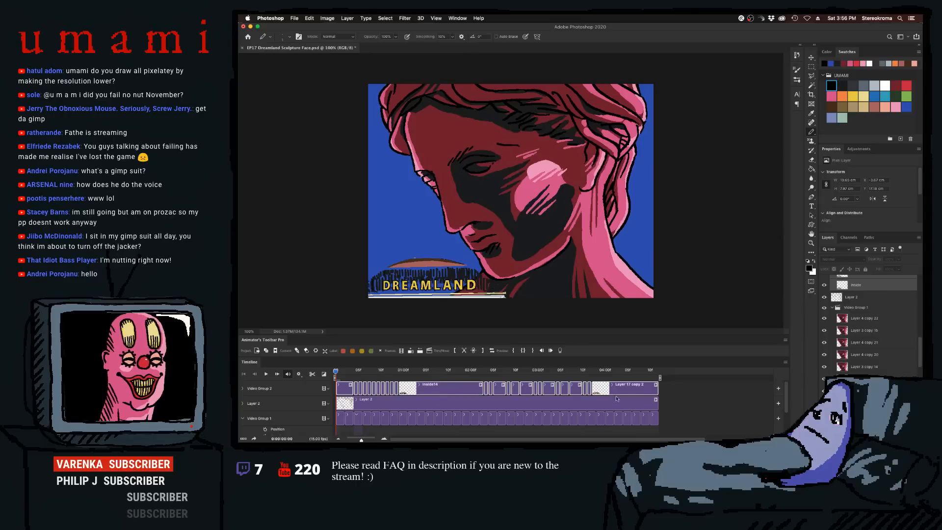
{"action": "left_click", "coordinate": [663, 394]}
{"action": "left_click", "coordinate": [646, 388]}
{"action": "left_click", "coordinate": [349, 385]}
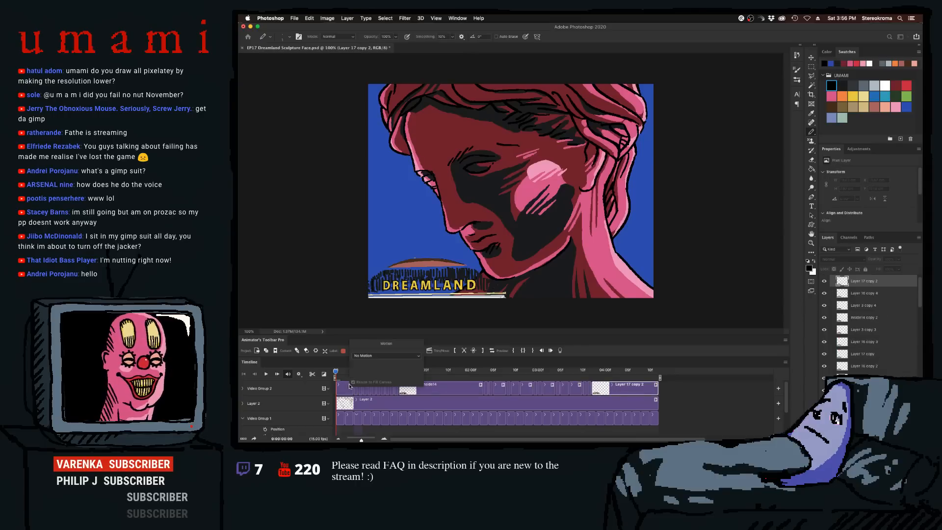
{"action": "left_click", "coordinate": [467, 390]}
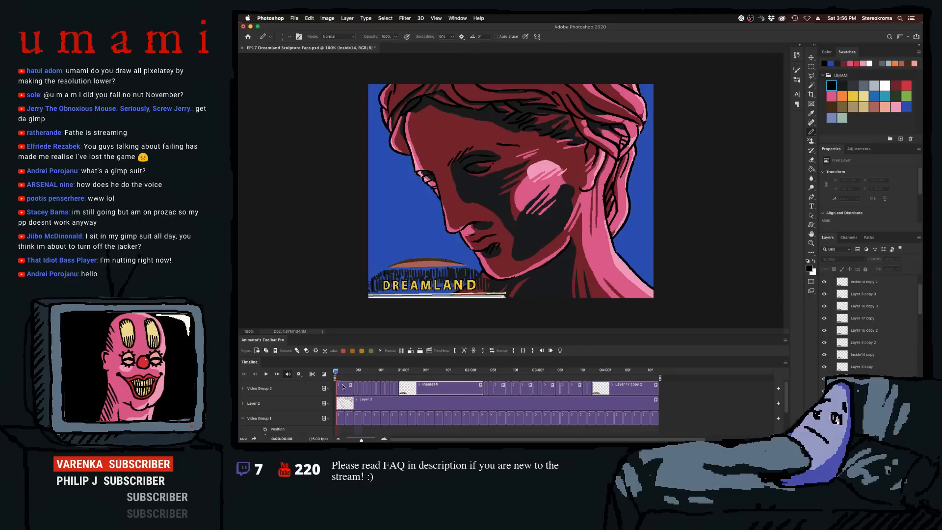
{"action": "left_click", "coordinate": [342, 384]}
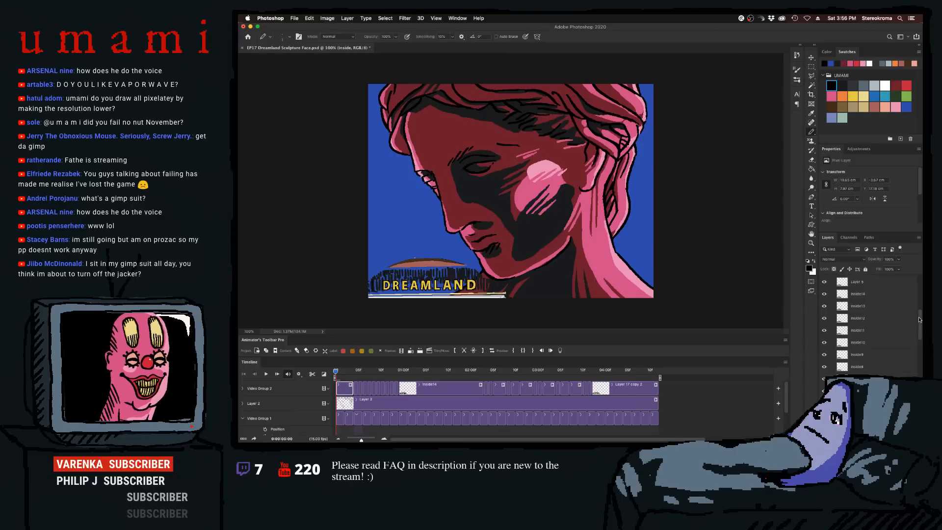
- Collapse Video Group 2 and Video Group 1 in the layer stack
{"action": "scroll", "coordinate": [919, 320], "scroll_direction": "up", "scroll_amount": 5}
{"action": "left_click", "coordinate": [833, 281]}
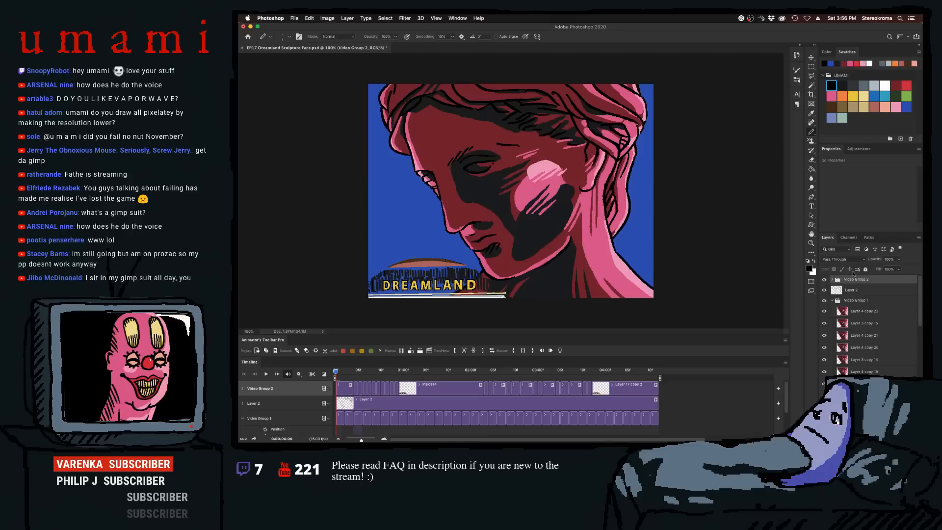
{"action": "left_click", "coordinate": [833, 300]}
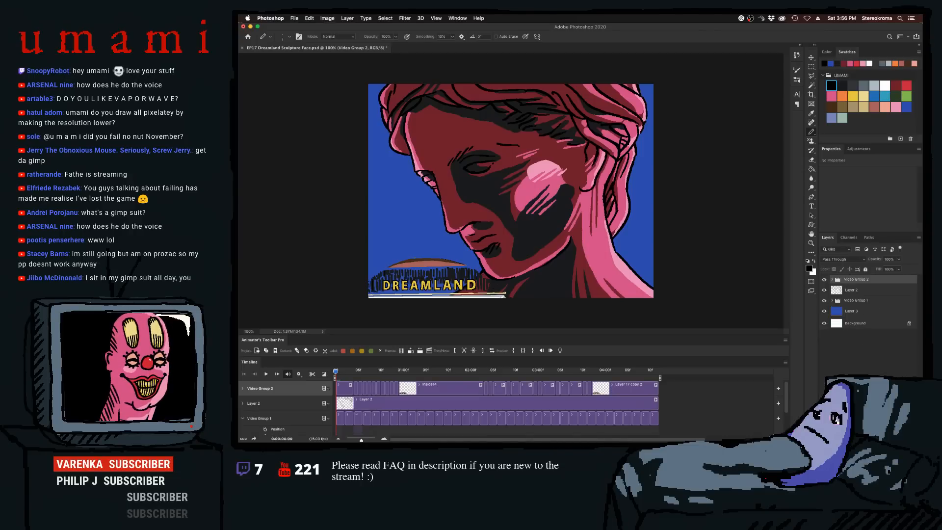
- Add a layer mask to Video Group 2 and paint out everything around the DREAMLAND lettering in black with an enlarged Pencil brush
{"action": "left_click", "coordinate": [868, 436]}
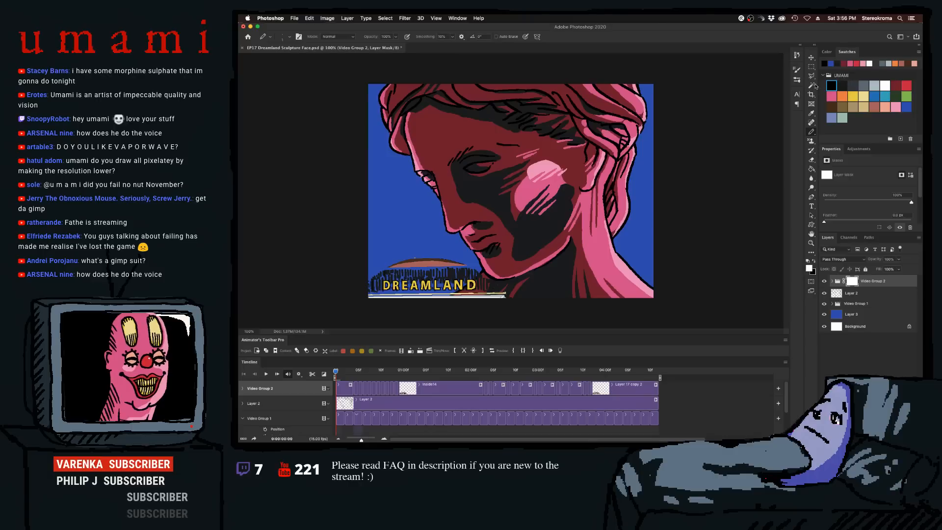
{"action": "key", "text": "]"}
{"action": "key", "text": "]"}
{"action": "key", "text": "]"}
{"action": "key", "text": "]"}
{"action": "key", "text": "]"}
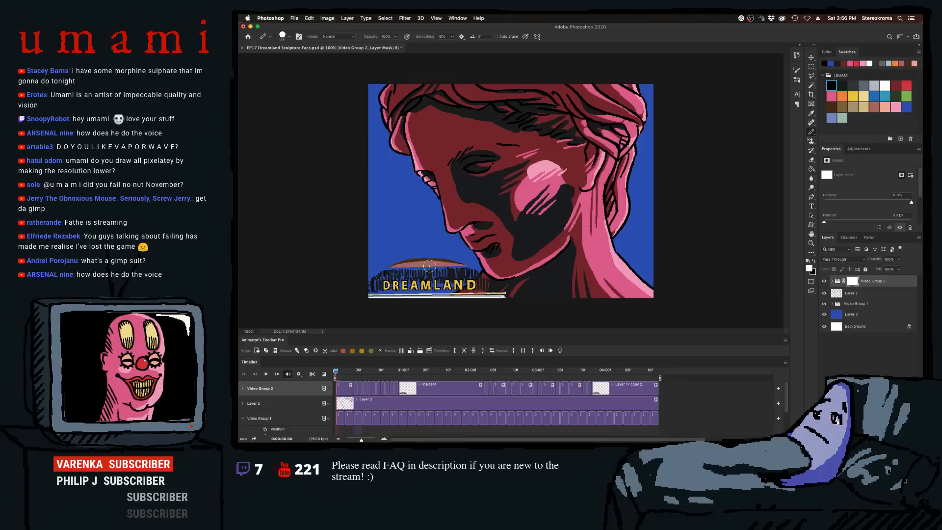
{"action": "left_click", "coordinate": [832, 86]}
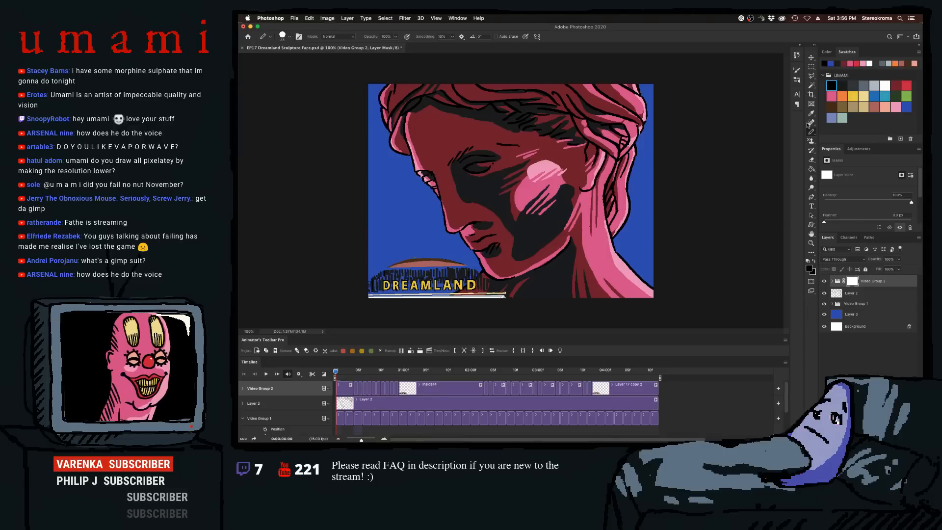
{"action": "mouse_move", "coordinate": [456, 263]}
{"action": "left_mouse_down"}
{"action": "mouse_move", "coordinate": [423, 289]}
{"action": "mouse_move", "coordinate": [396, 265]}
{"action": "mouse_move", "coordinate": [480, 270]}
{"action": "left_mouse_up"}
{"action": "key", "text": "super+z"}
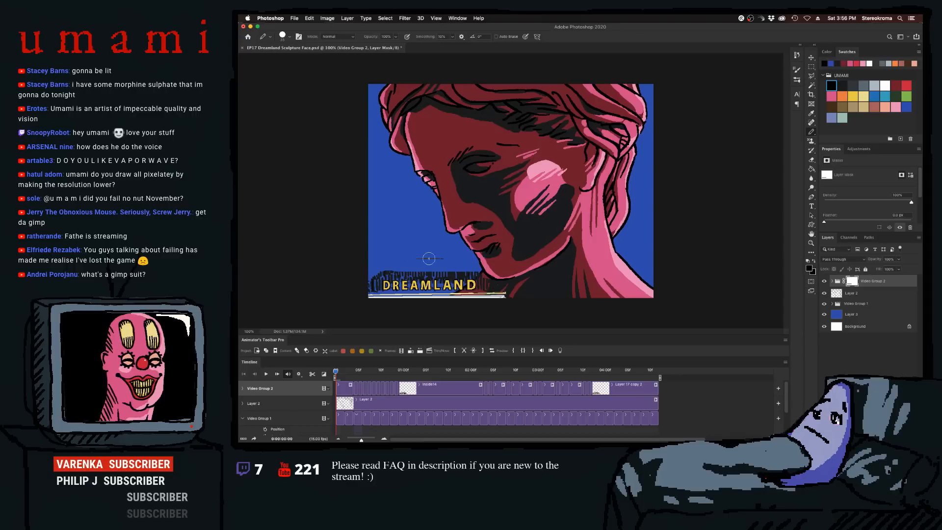
{"action": "mouse_move", "coordinate": [368, 272]}
{"action": "left_mouse_down"}
{"action": "mouse_move", "coordinate": [502, 281]}
{"action": "mouse_move", "coordinate": [482, 277]}
{"action": "mouse_move", "coordinate": [482, 303]}
{"action": "mouse_move", "coordinate": [487, 278]}
{"action": "mouse_move", "coordinate": [493, 285]}
{"action": "mouse_move", "coordinate": [502, 273]}
{"action": "mouse_move", "coordinate": [503, 298]}
{"action": "mouse_move", "coordinate": [361, 307]}
{"action": "mouse_move", "coordinate": [350, 297]}
{"action": "mouse_move", "coordinate": [374, 274]}
{"action": "mouse_move", "coordinate": [375, 294]}
{"action": "mouse_move", "coordinate": [380, 273]}
{"action": "left_mouse_up"}
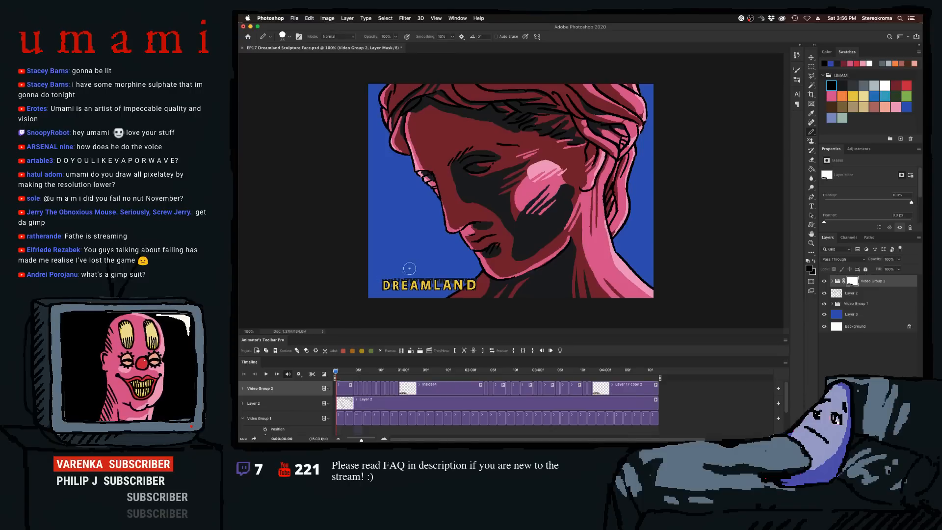
- Free Transform Video Group 2 to shift the DREAMLAND lettering about 1.1 cm left and 1.8 cm up
{"action": "left_click", "coordinate": [811, 58]}
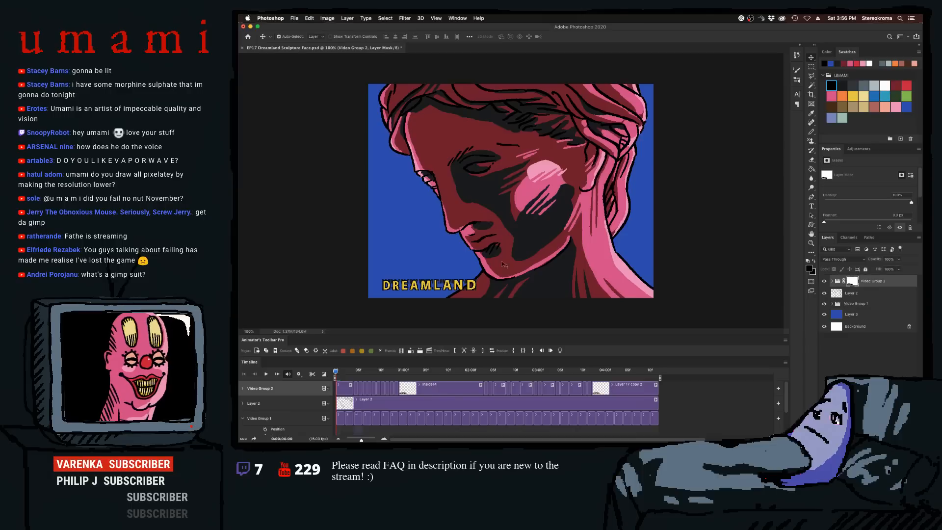
{"action": "left_click", "coordinate": [474, 273]}
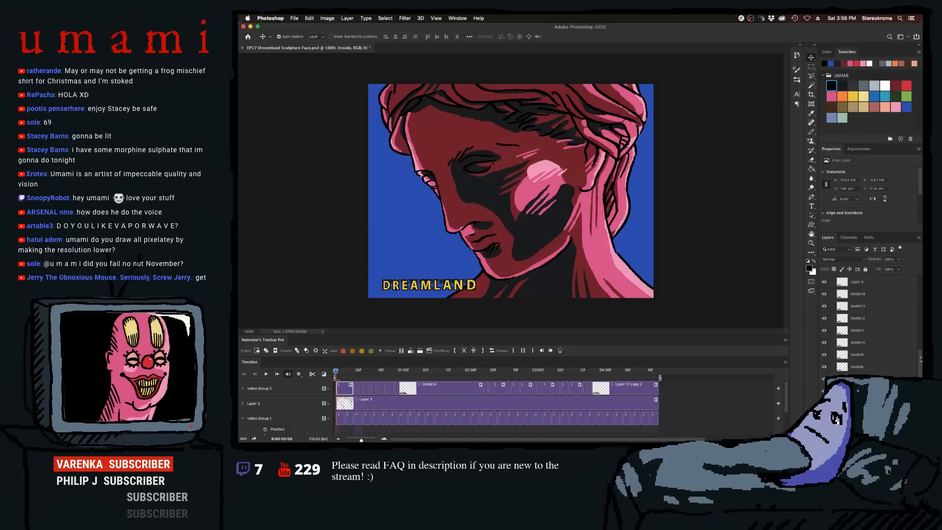
{"action": "left_click_drag", "start_coordinate": [921, 359], "coordinate": [921, 283]}
{"action": "left_click", "coordinate": [899, 281]}
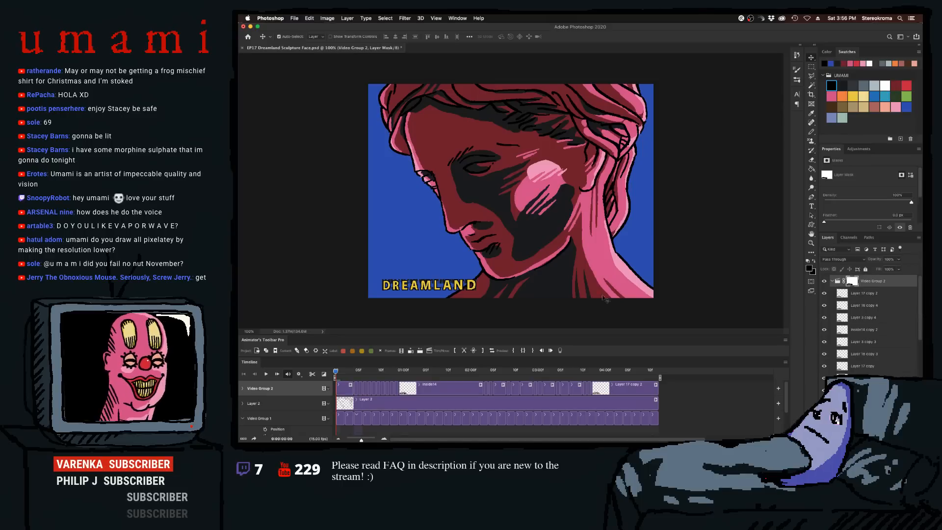
{"action": "key", "text": "ctrl+t"}
{"action": "left_click_drag", "start_coordinate": [468, 289], "coordinate": [459, 271]}
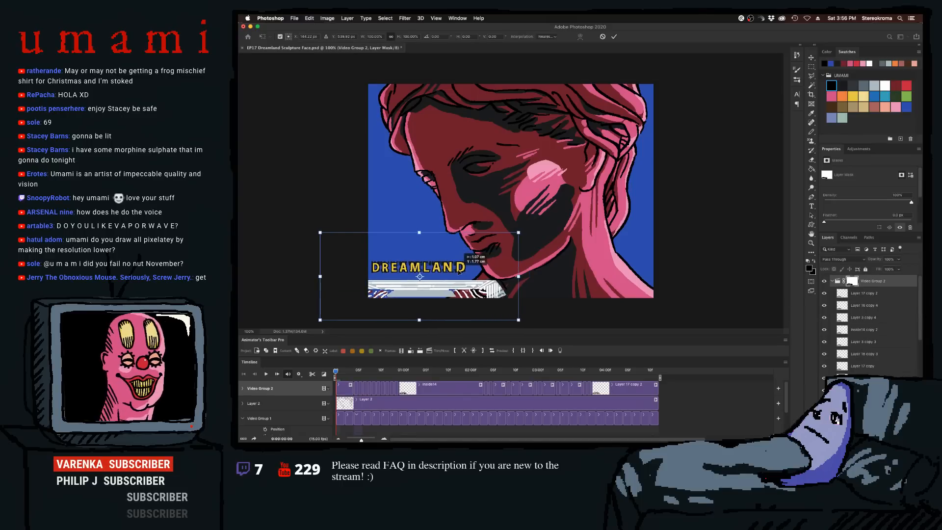
{"action": "left_click", "coordinate": [614, 37]}
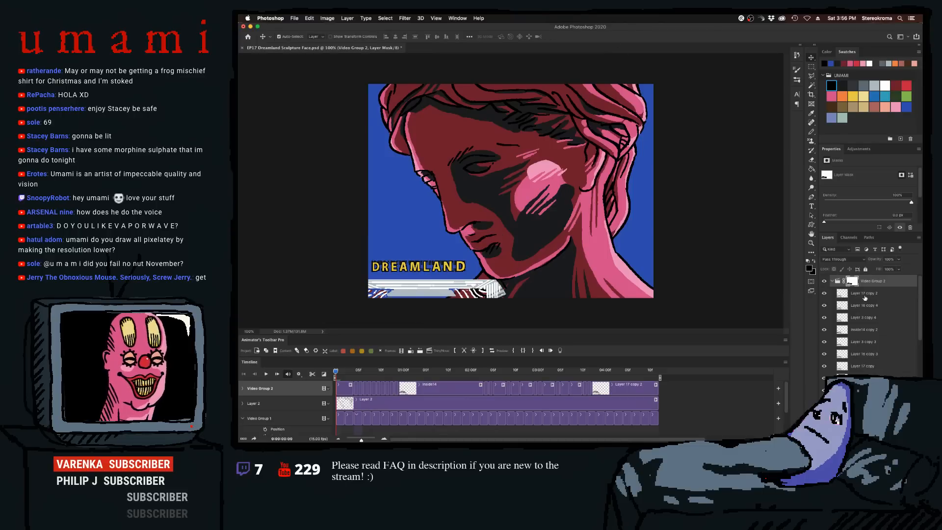
- Mask out the exposed lower part of the sign with the black Pencil and check the lettering along the timeline
{"action": "left_click", "coordinate": [812, 132]}
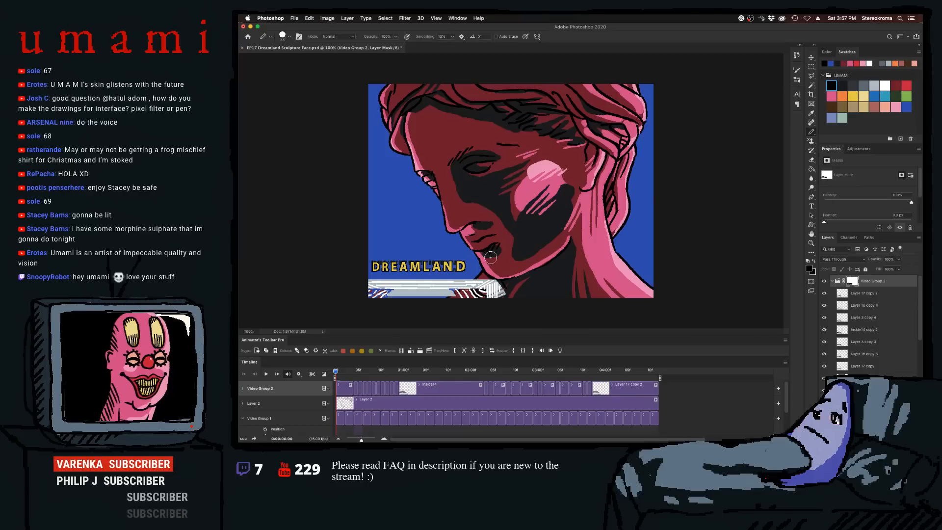
{"action": "left_click_drag", "start_coordinate": [505, 283], "coordinate": [373, 291]}
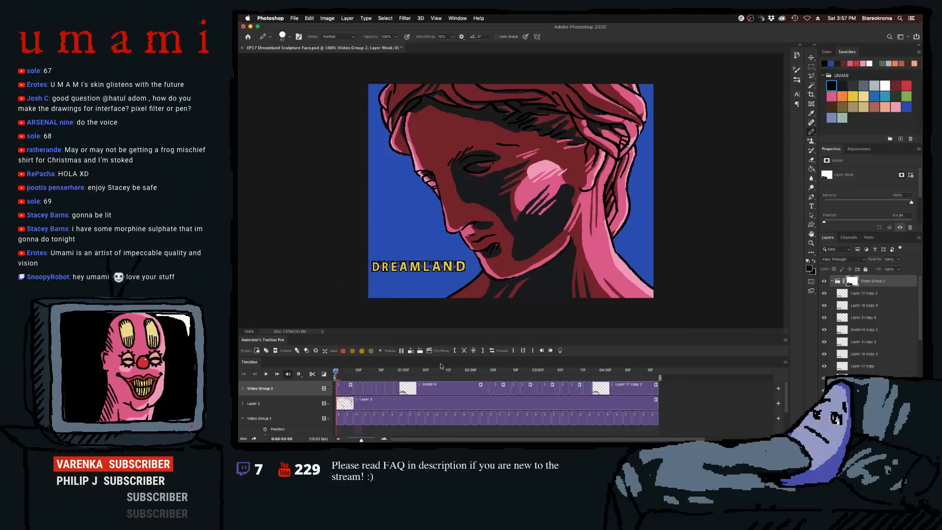
{"action": "left_click_drag", "start_coordinate": [337, 371], "coordinate": [681, 336]}
- Rename Video Group 2 as Reference, save the document, and collapse the group
{"action": "double_click", "coordinate": [868, 281]}
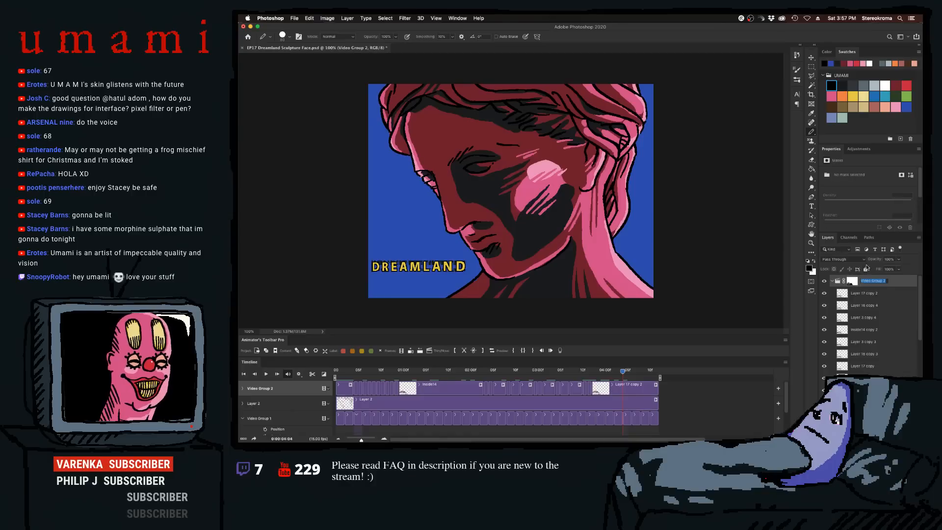
{"action": "type", "text": "Refer"}
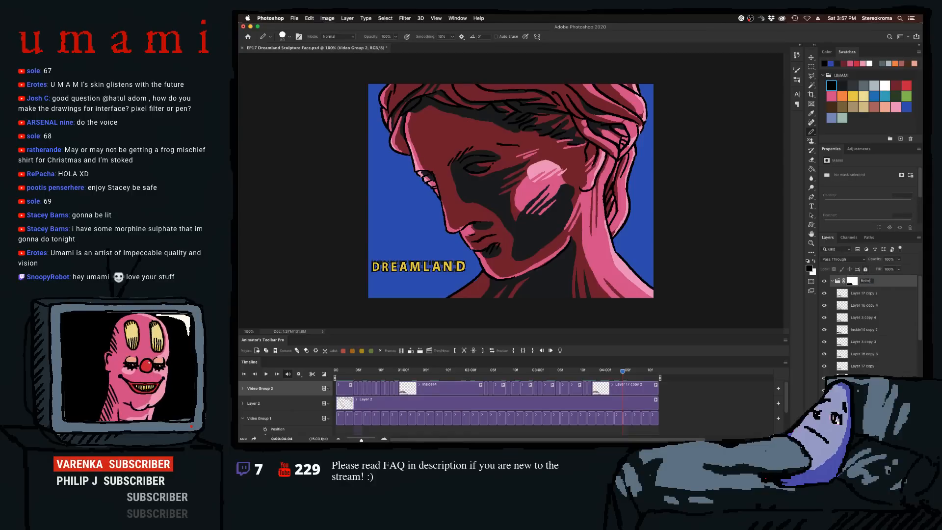
{"action": "type", "text": "ence"}
{"action": "key", "text": "Return"}
{"action": "key", "text": "super+s"}
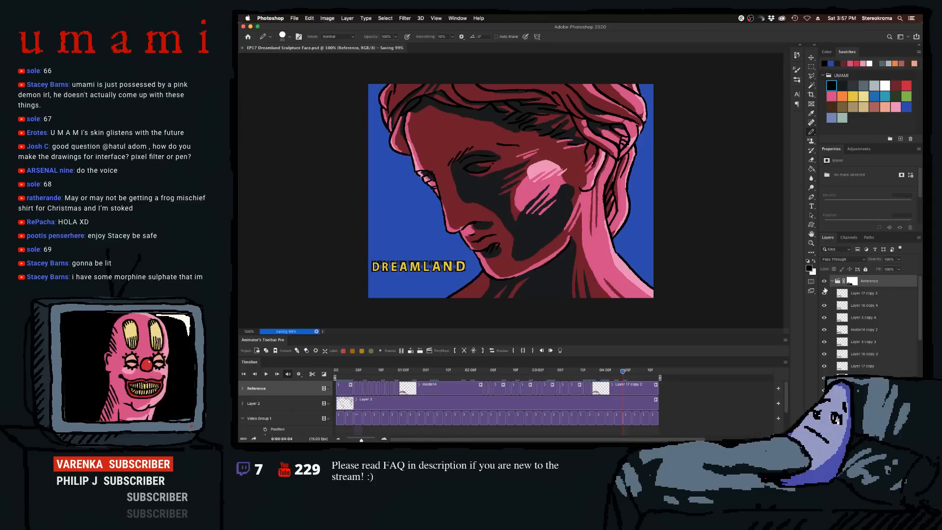
{"action": "left_click", "coordinate": [832, 282]}
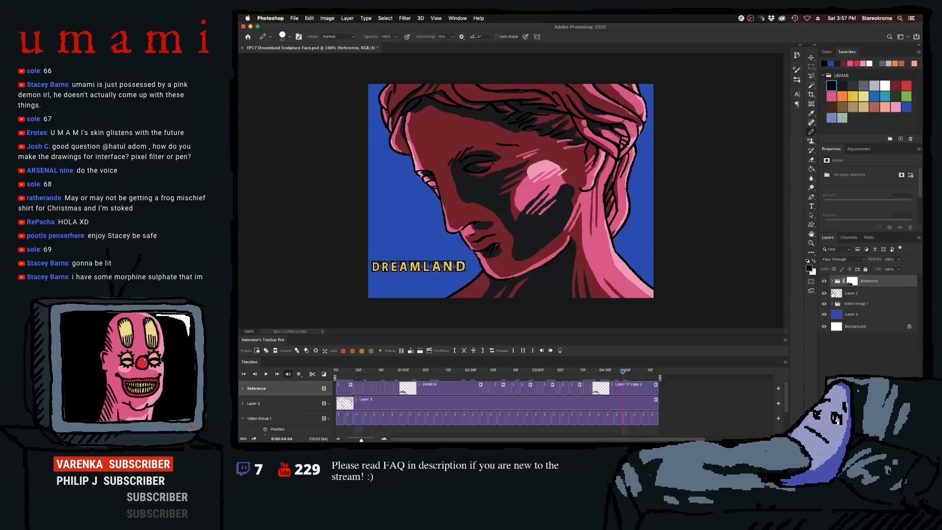
- Toggle Layer 2's visibility to check its content and rename the layer Black Outline
{"action": "left_click", "coordinate": [825, 294]}
{"action": "left_click", "coordinate": [825, 293]}
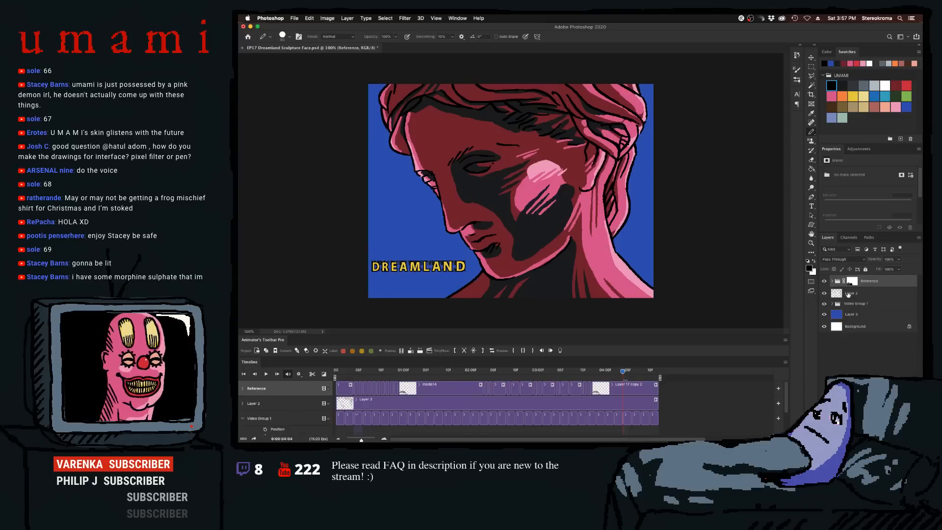
{"action": "left_click", "coordinate": [852, 294]}
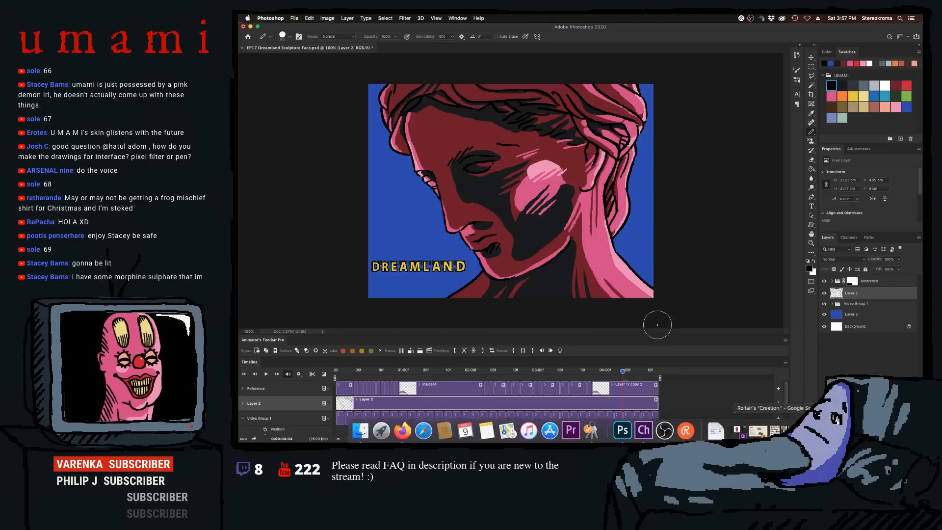
{"action": "double_click", "coordinate": [852, 293]}
{"action": "type", "text": "Bla"}
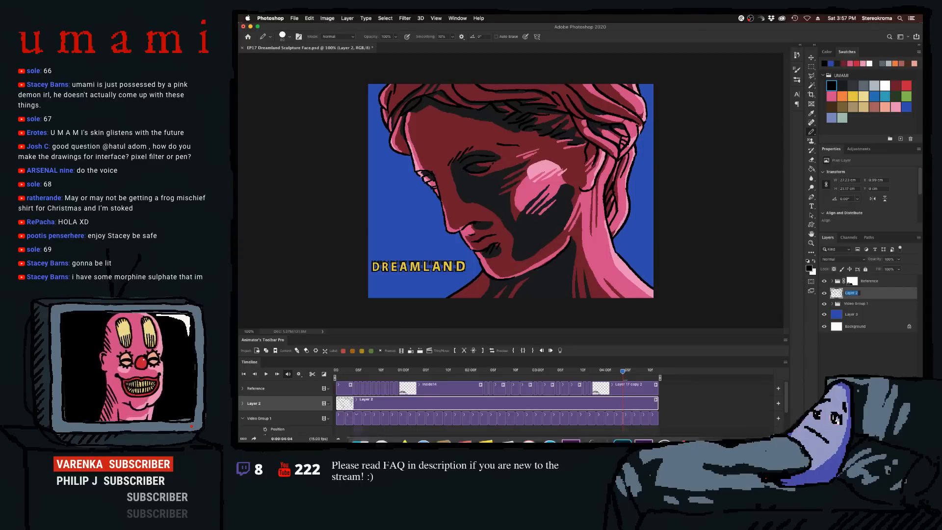
{"action": "type", "text": "ck Outline"}
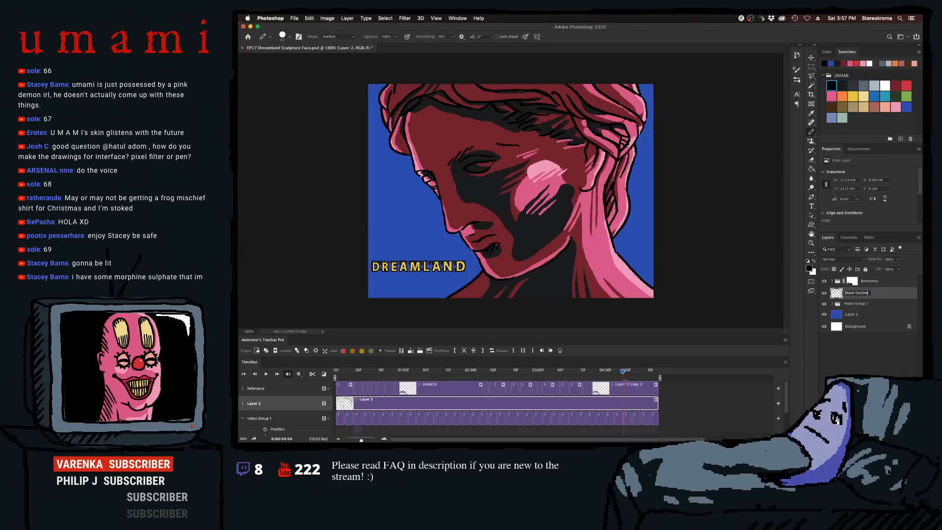
{"action": "key", "text": "Return"}
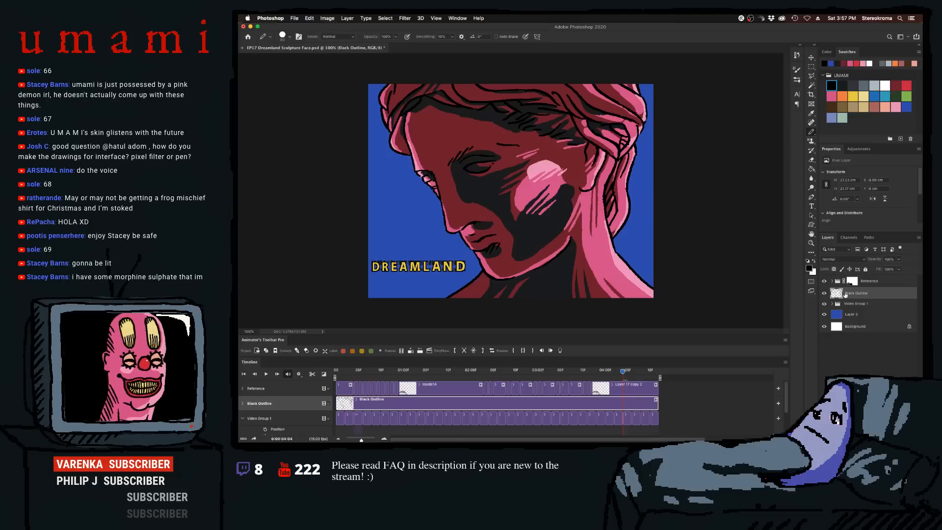
- Rename Video Group 1 as Base Colours
{"action": "left_click", "coordinate": [856, 304]}
{"action": "double_click", "coordinate": [856, 304]}
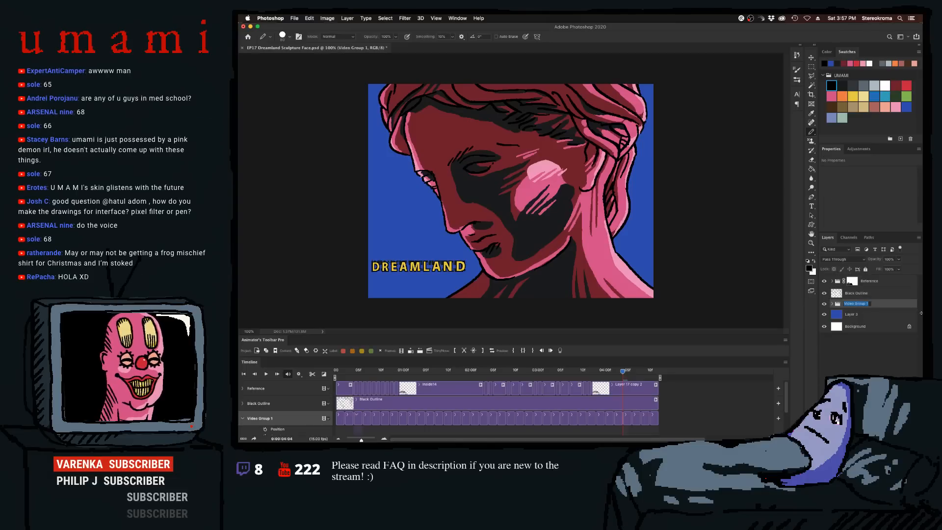
{"action": "type", "text": "Base Colo"}
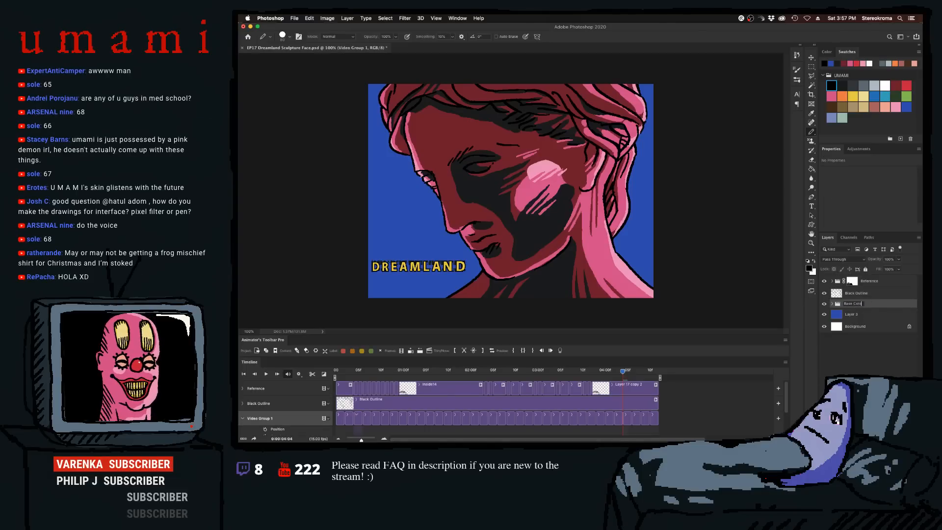
{"action": "type", "text": "urs"}
{"action": "key", "text": "Return"}
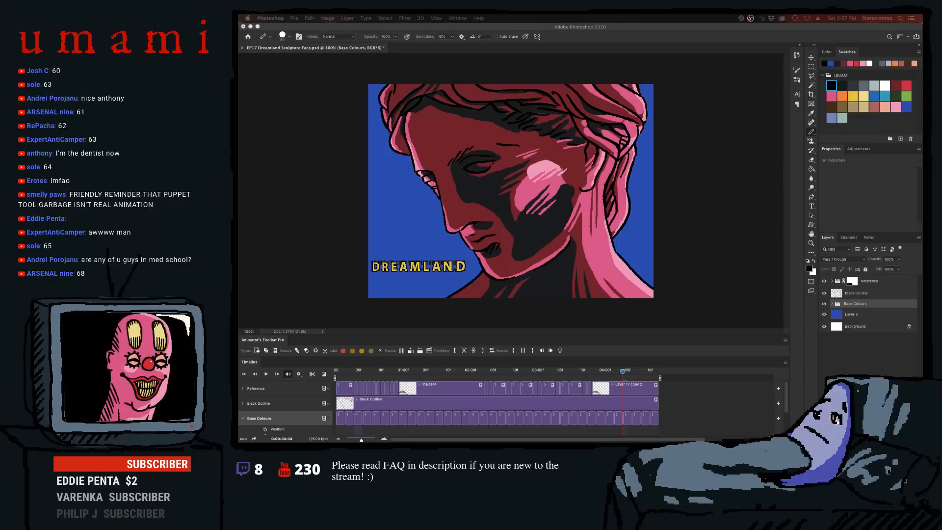
- Review the sign animation by scrubbing from the first frame, return to the start, and deselect all layers with the groups collapsed
{"action": "left_click", "coordinate": [813, 132]}
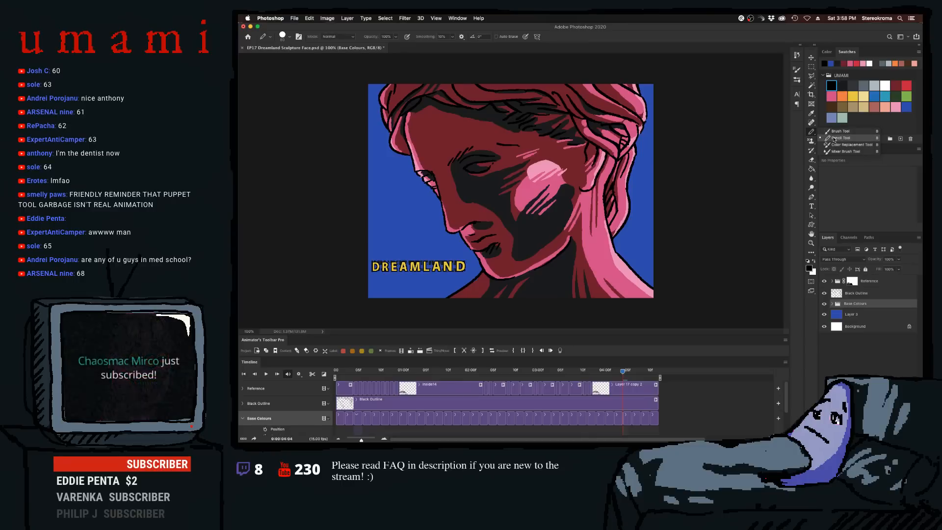
{"action": "left_click", "coordinate": [721, 386]}
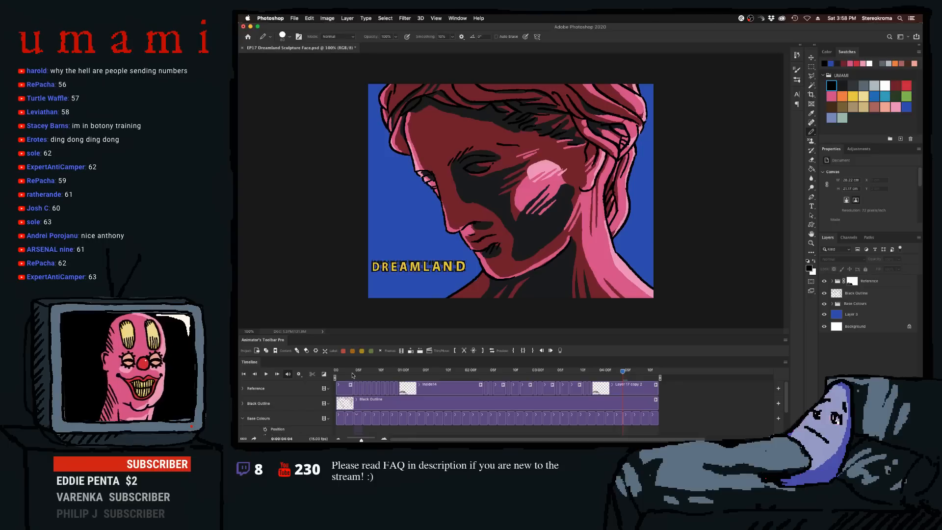
{"action": "left_click", "coordinate": [337, 373]}
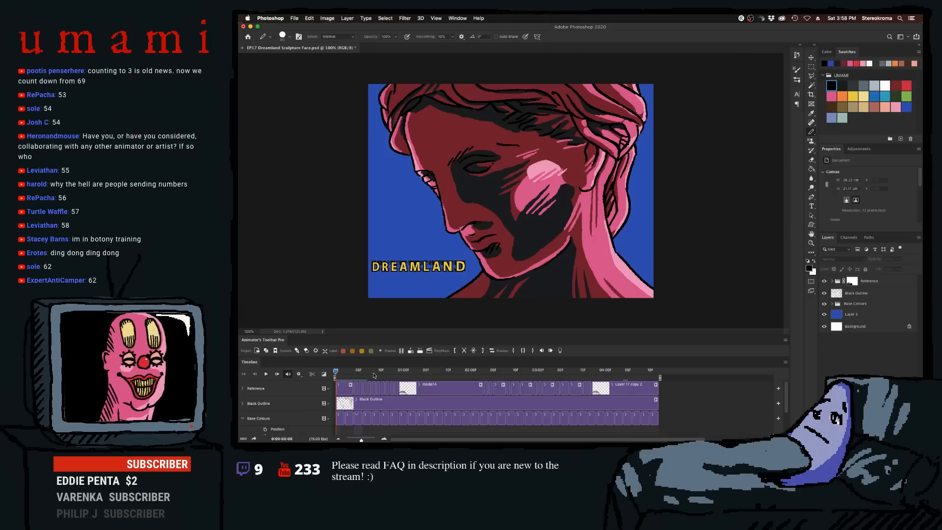
{"action": "mouse_move", "coordinate": [335, 371]}
{"action": "left_mouse_down"}
{"action": "mouse_move", "coordinate": [387, 374]}
{"action": "mouse_move", "coordinate": [336, 376]}
{"action": "left_mouse_up"}
{"action": "left_click", "coordinate": [352, 402]}
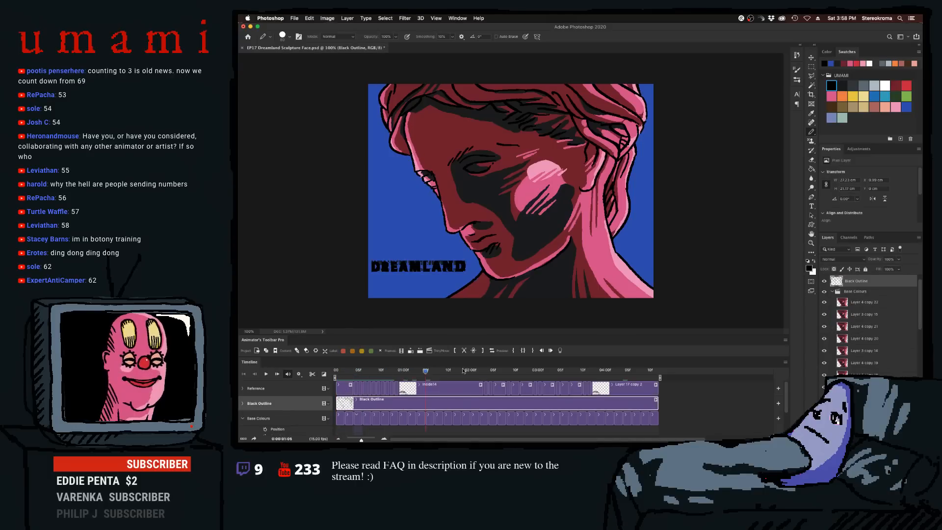
{"action": "left_click_drag", "start_coordinate": [336, 373], "coordinate": [318, 380]}
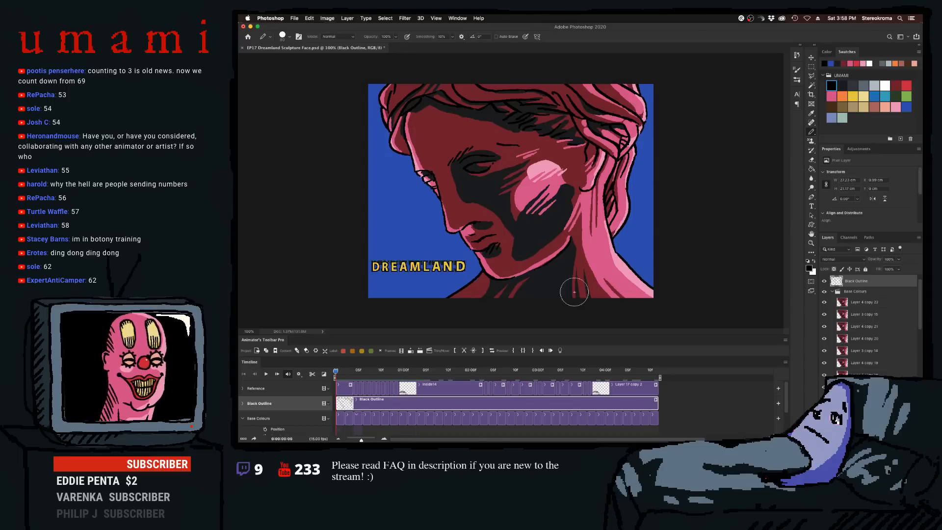
{"action": "left_click", "coordinate": [835, 292]}
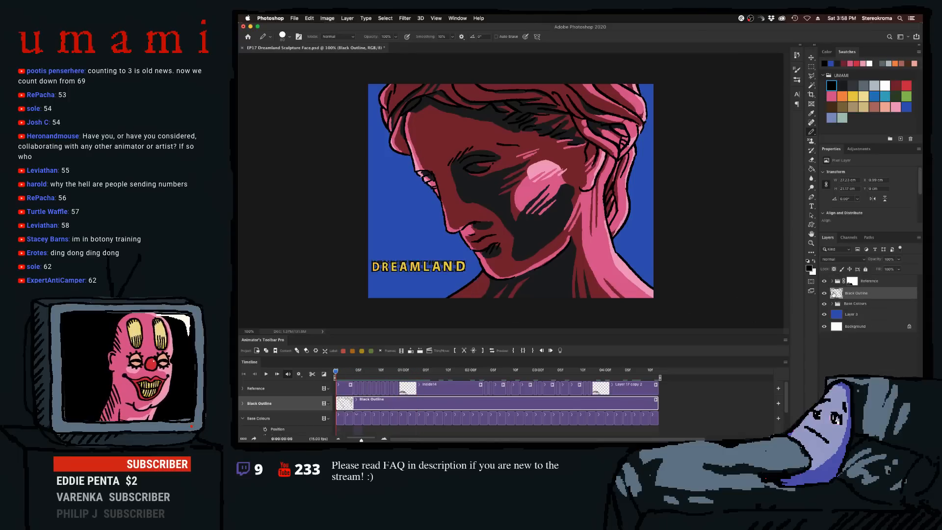
{"action": "left_click", "coordinate": [842, 359]}
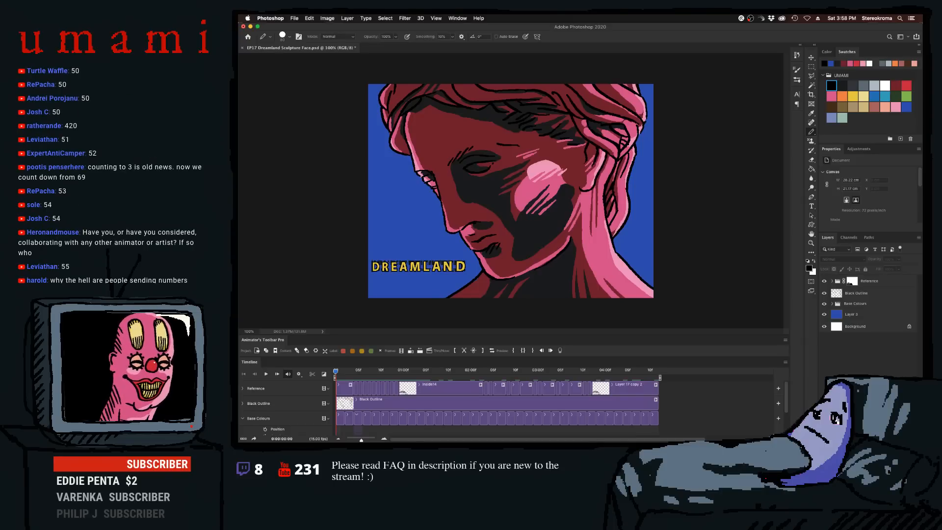
- Create a new layer between Black Outline and Base Colours and trim its clip to the length of the first Reference clip
{"action": "key", "text": "alt+shift+super+n"}
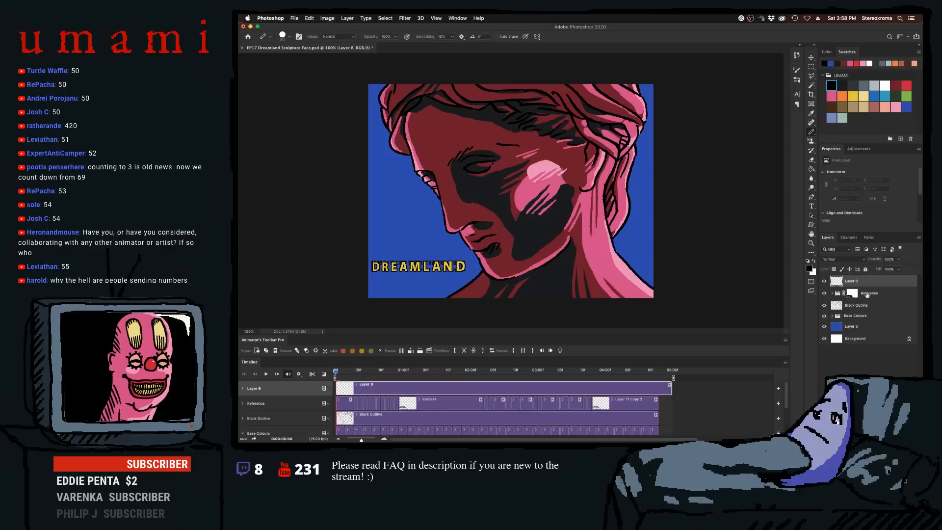
{"action": "left_click_drag", "start_coordinate": [853, 282], "coordinate": [859, 311]}
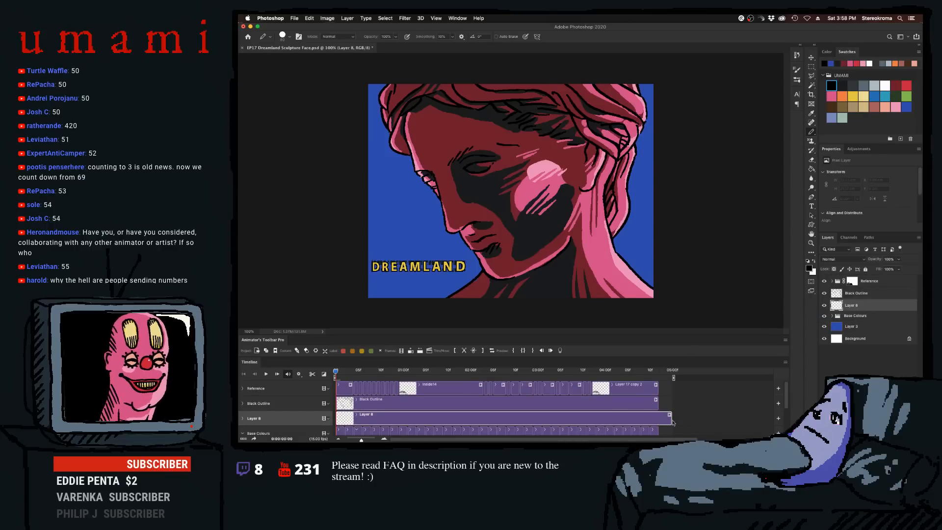
{"action": "left_click_drag", "start_coordinate": [670, 418], "coordinate": [342, 412]}
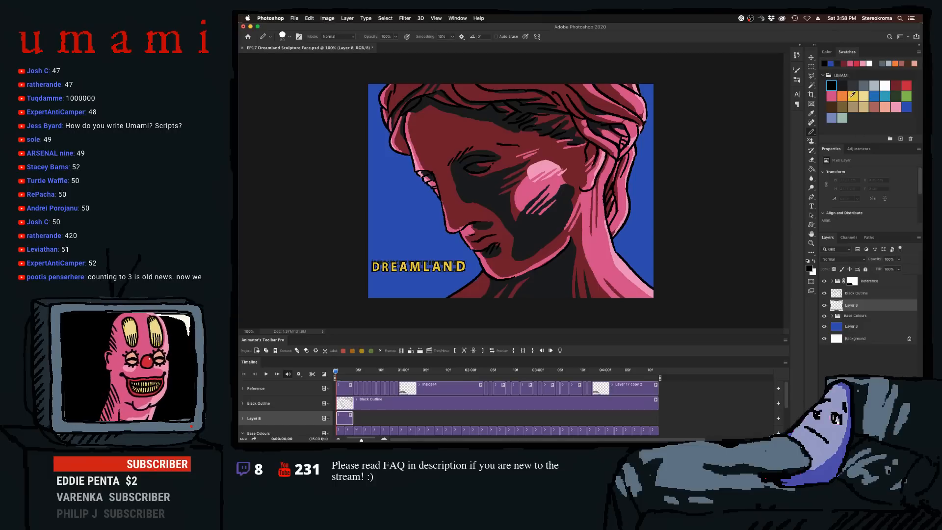
{"action": "left_click", "coordinate": [853, 96]}
{"action": "mouse_move", "coordinate": [622, 200]}
{"action": "left_mouse_down"}
{"action": "mouse_move", "coordinate": [613, 256]}
{"action": "mouse_move", "coordinate": [669, 316]}
{"action": "left_mouse_up"}
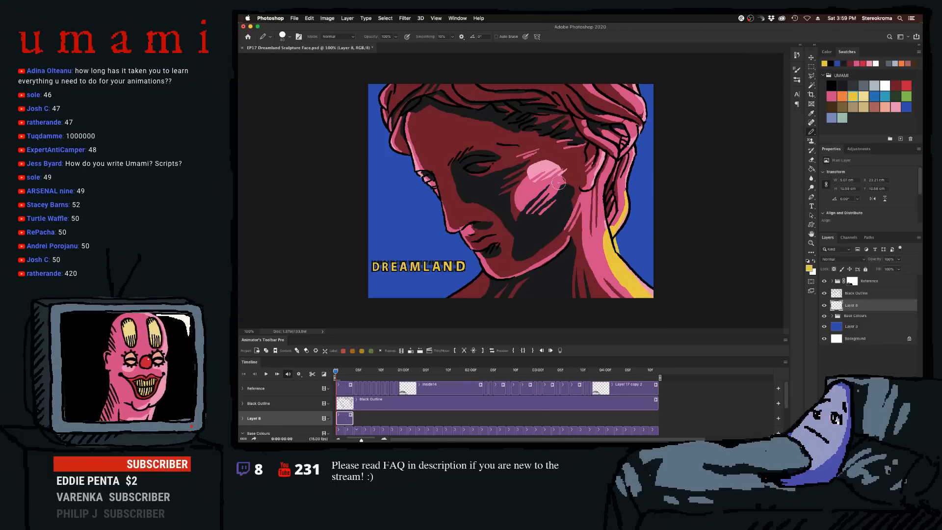
{"action": "key", "text": "super+z"}
{"action": "key", "text": "super+z"}
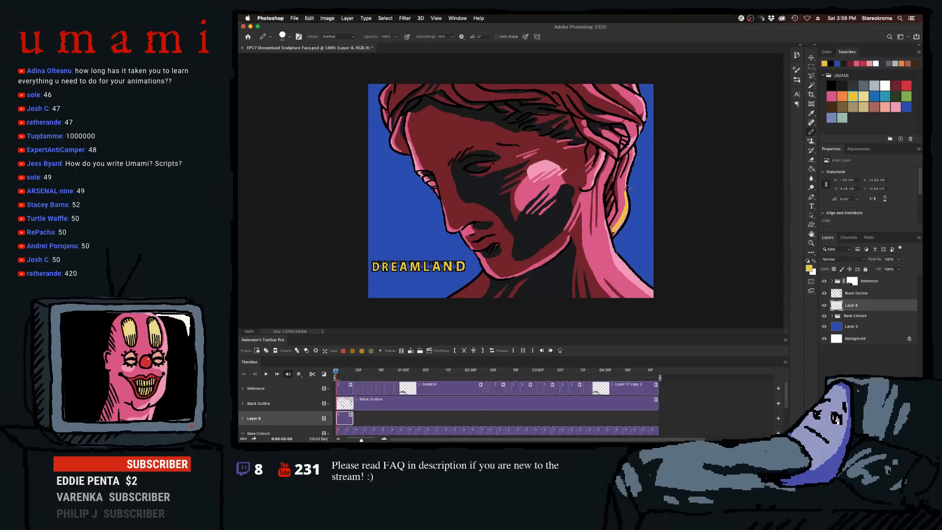
{"action": "key", "text": "super+z"}
{"action": "key", "text": "bracketleft"}
{"action": "key", "text": "bracketleft"}
{"action": "key", "text": "bracketleft"}
{"action": "left_click_drag", "start_coordinate": [627, 203], "coordinate": [625, 221]}
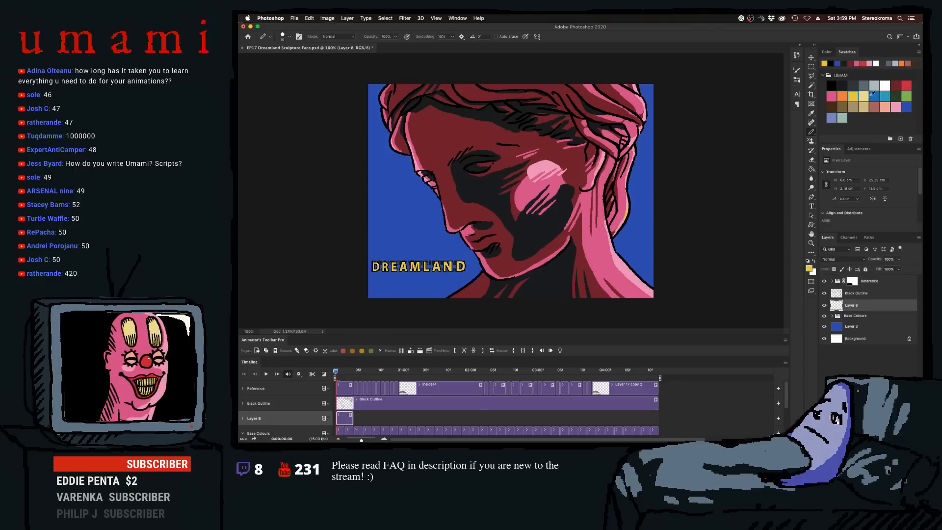
- Undo the yellow highlight on the hair and switch the paint colour to white for the new layer's first clip
{"action": "left_click", "coordinate": [885, 84]}
{"action": "key", "text": "super+z"}
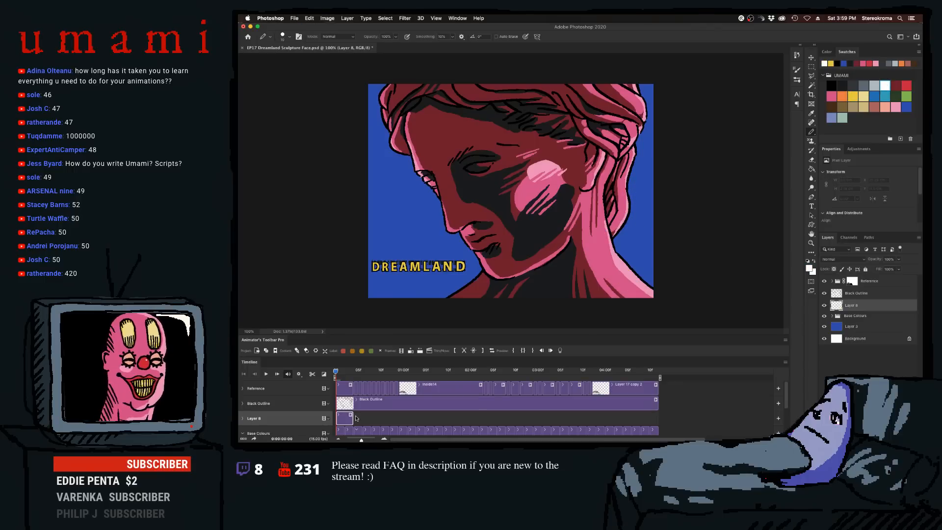
{"action": "key", "text": "space"}
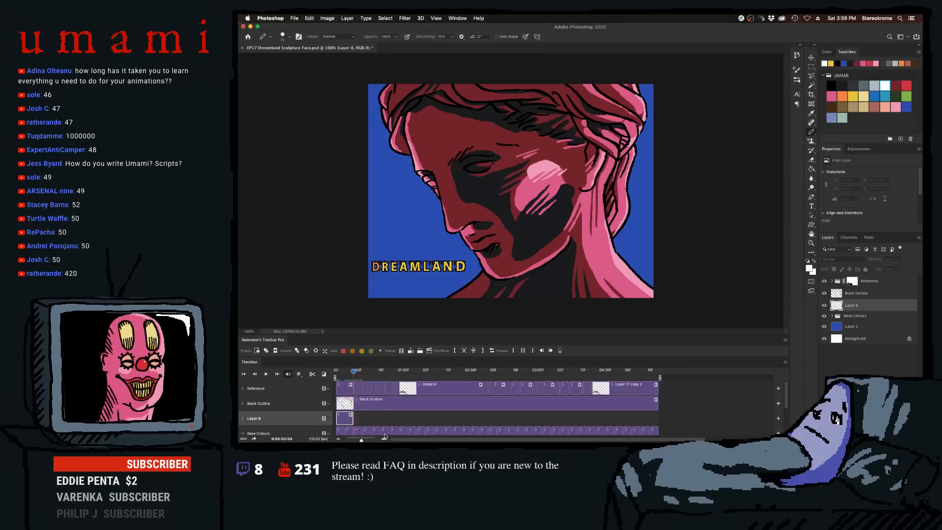
{"action": "left_click_drag", "start_coordinate": [362, 439], "coordinate": [365, 439]}
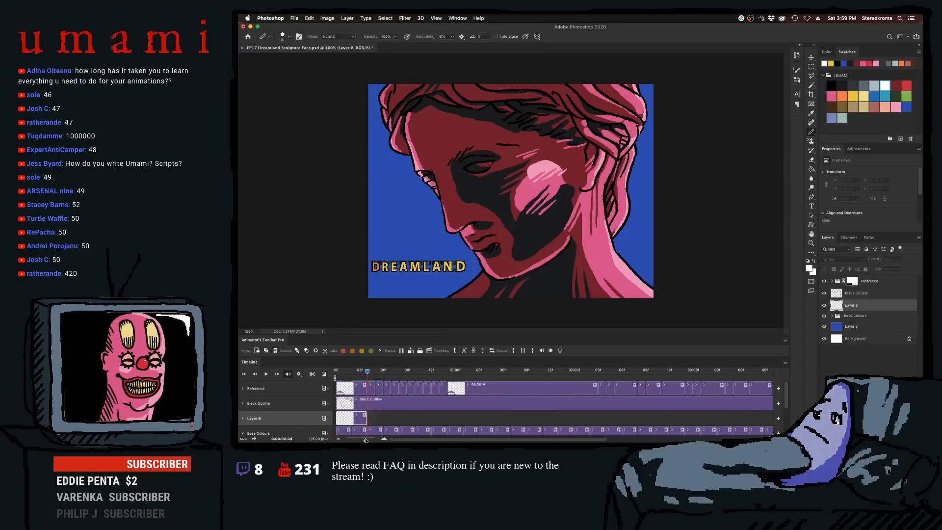
{"action": "mouse_move", "coordinate": [364, 374]}
{"action": "left_mouse_down"}
{"action": "mouse_move", "coordinate": [337, 375]}
{"action": "mouse_move", "coordinate": [360, 376]}
{"action": "left_mouse_up"}
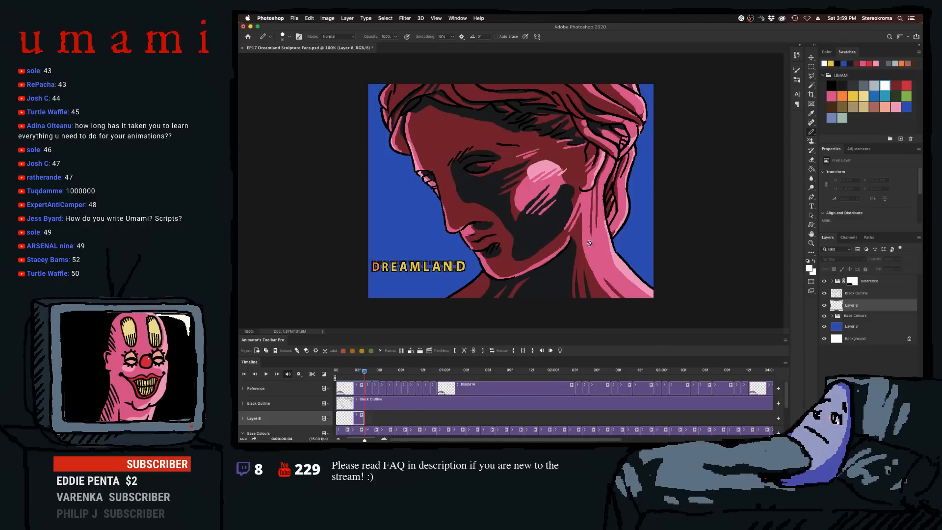
{"action": "left_click", "coordinate": [357, 372]}
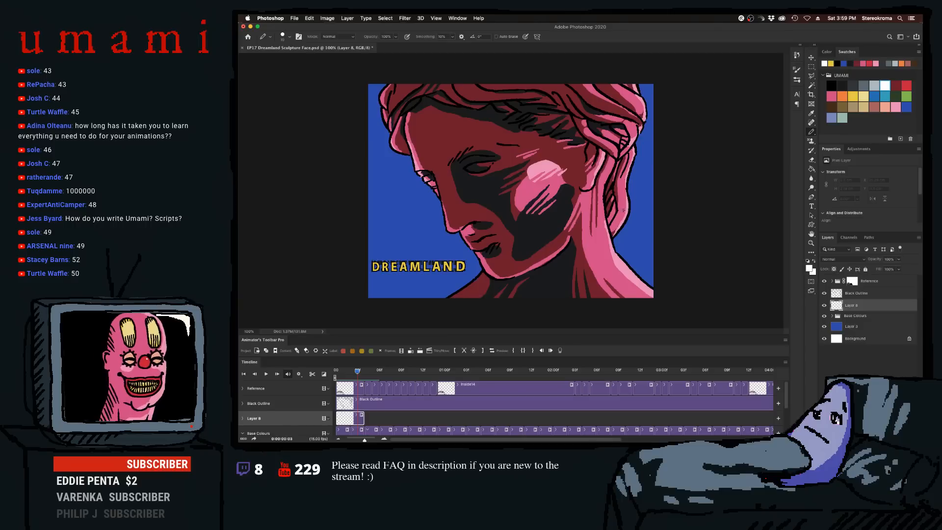
{"action": "mouse_move", "coordinate": [627, 198]}
{"action": "left_mouse_down"}
{"action": "mouse_move", "coordinate": [617, 233]}
{"action": "mouse_move", "coordinate": [628, 196]}
{"action": "left_mouse_up"}
{"action": "key", "text": "super+z"}
{"action": "key", "text": "super+z"}
{"action": "key", "text": "super+z"}
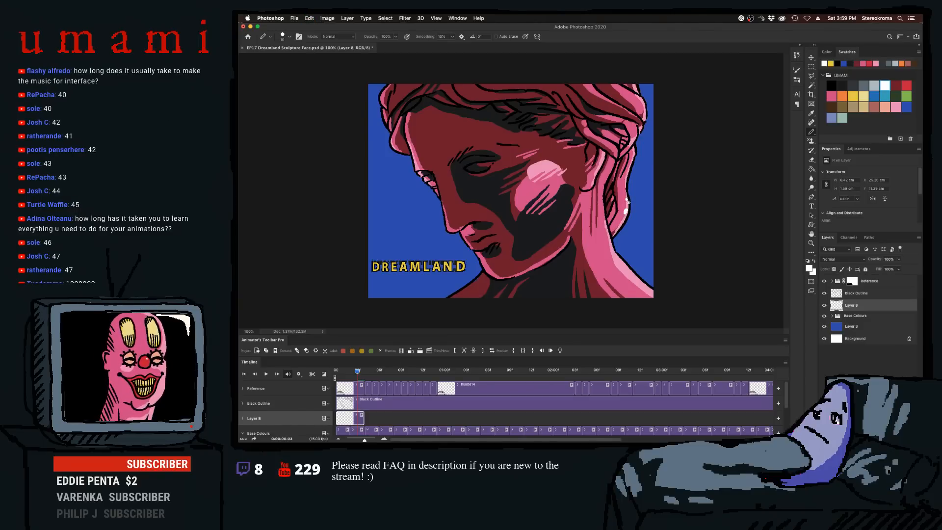
{"action": "key", "text": "super+z"}
{"action": "key", "text": "super+z"}
- Paint white highlights along the outer edge of the hair hanging behind the statue's neck on the first frame
{"action": "key", "text": "bracketright"}
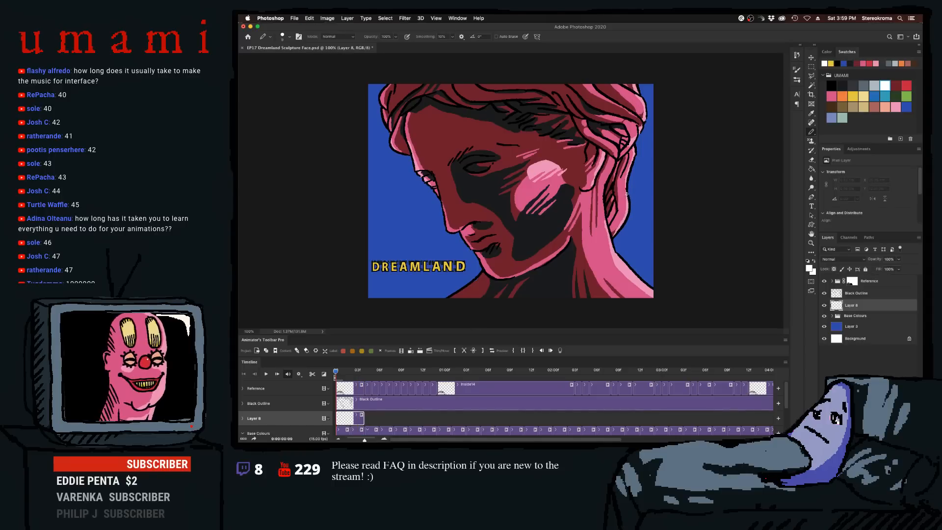
{"action": "left_click_drag", "start_coordinate": [627, 195], "coordinate": [617, 225]}
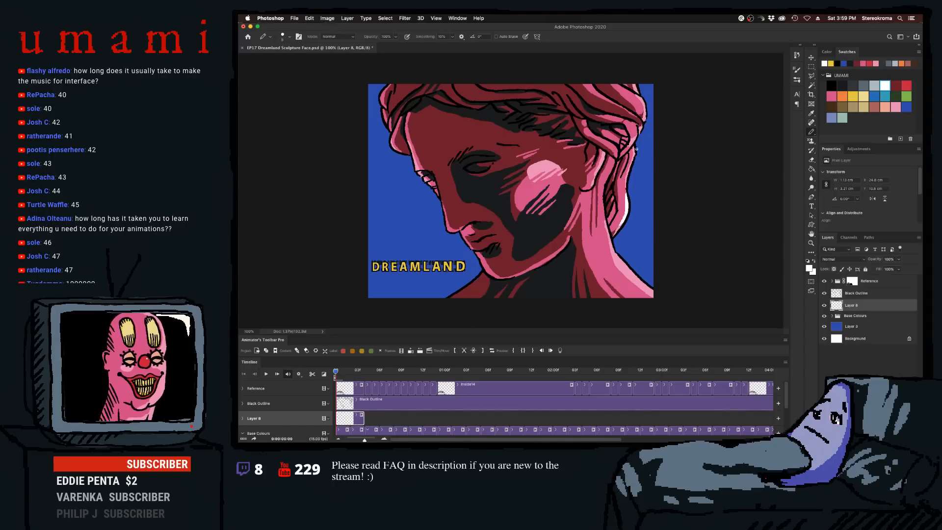
{"action": "left_click_drag", "start_coordinate": [637, 148], "coordinate": [626, 181]}
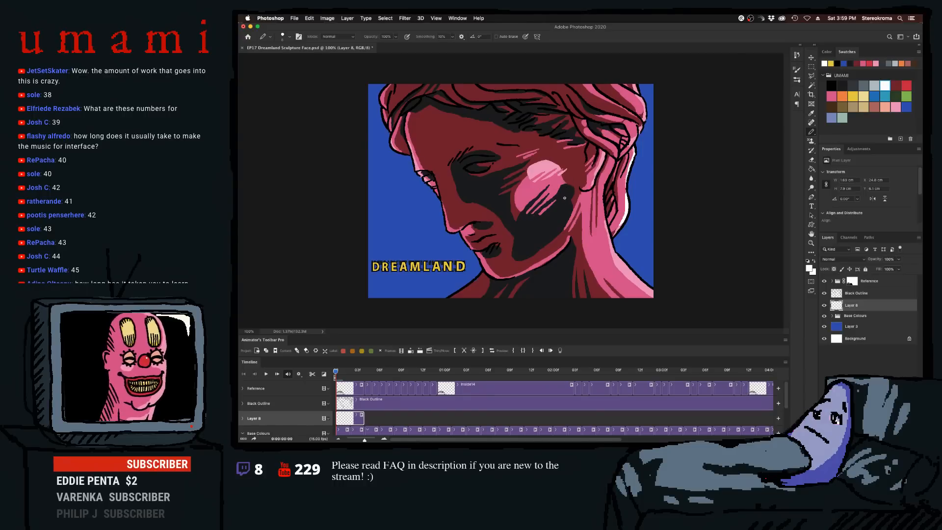
{"action": "key", "text": "bracketright"}
{"action": "key", "text": "bracketright"}
{"action": "key", "text": "bracketright"}
{"action": "left_click_drag", "start_coordinate": [617, 255], "coordinate": [679, 311]}
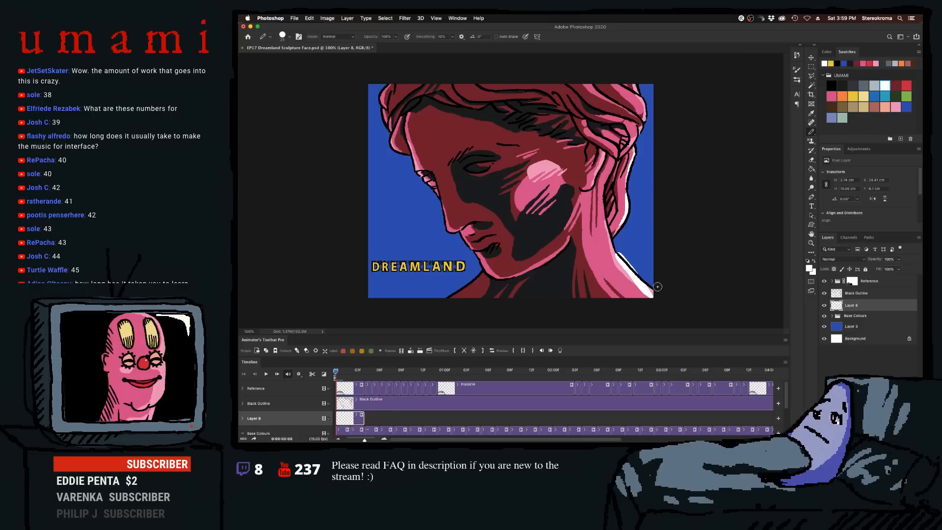
{"action": "key", "text": "super+z"}
- Paint a thin white highlight along the outer edge of the statue's shoulder with a smaller brush
{"action": "key", "text": "bracketleft"}
{"action": "key", "text": "bracketleft"}
{"action": "left_click_drag", "start_coordinate": [617, 254], "coordinate": [641, 283]}
{"action": "key", "text": "super+z"}
{"action": "left_click_drag", "start_coordinate": [616, 252], "coordinate": [655, 290]}
{"action": "key", "text": "super+z"}
{"action": "key", "text": "super+z"}
{"action": "left_click_drag", "start_coordinate": [617, 256], "coordinate": [657, 293]}
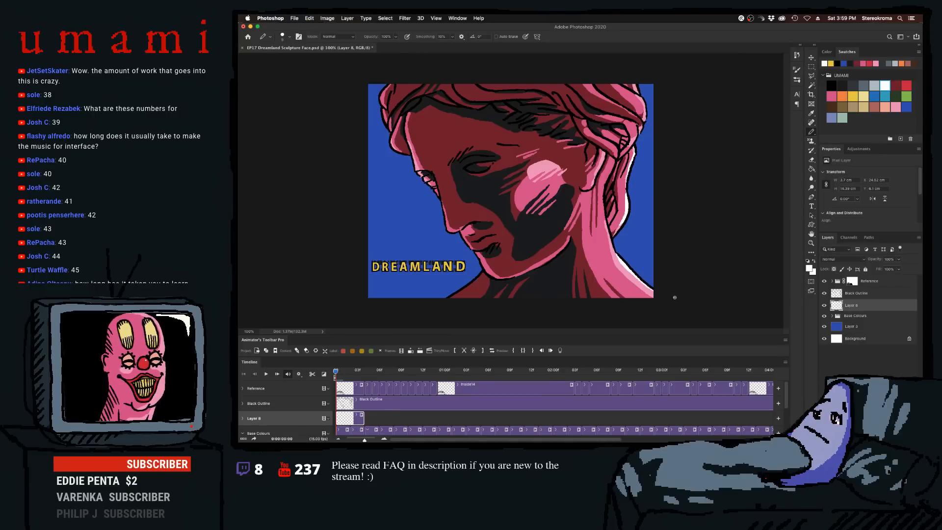
{"action": "left_click_drag", "start_coordinate": [612, 243], "coordinate": [623, 258]}
{"action": "key", "text": "super+z"}
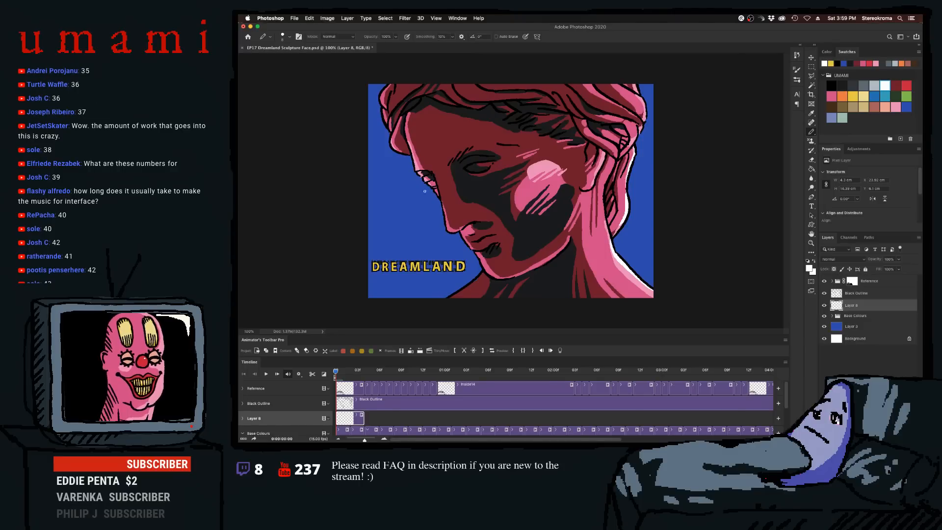
- Paint thin white highlights along the forehead, far eye and nose profile, and along the front edge of the neck
{"action": "mouse_move", "coordinate": [419, 172]}
{"action": "left_mouse_down"}
{"action": "mouse_move", "coordinate": [440, 195]}
{"action": "mouse_move", "coordinate": [450, 232]}
{"action": "left_mouse_up"}
{"action": "key", "text": "super+z"}
{"action": "key", "text": "["}
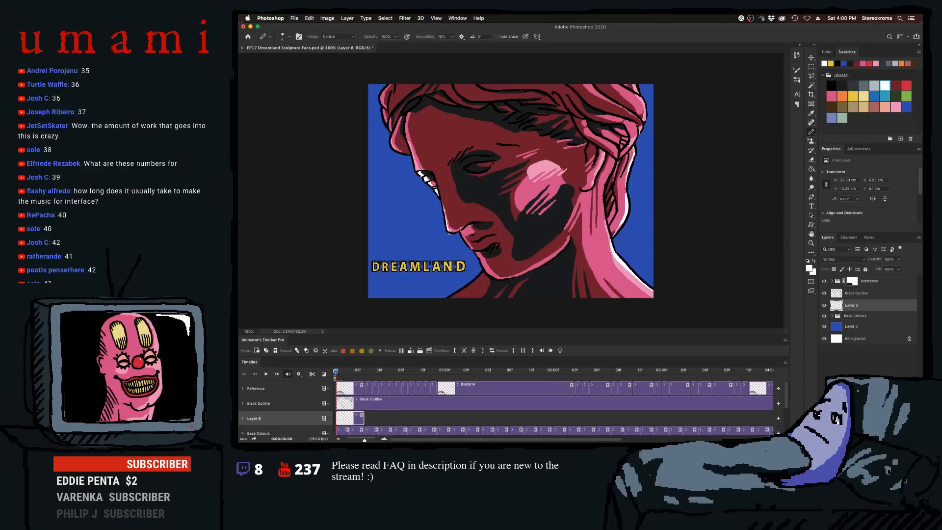
{"action": "key", "text": "super+z"}
{"action": "key", "text": "["}
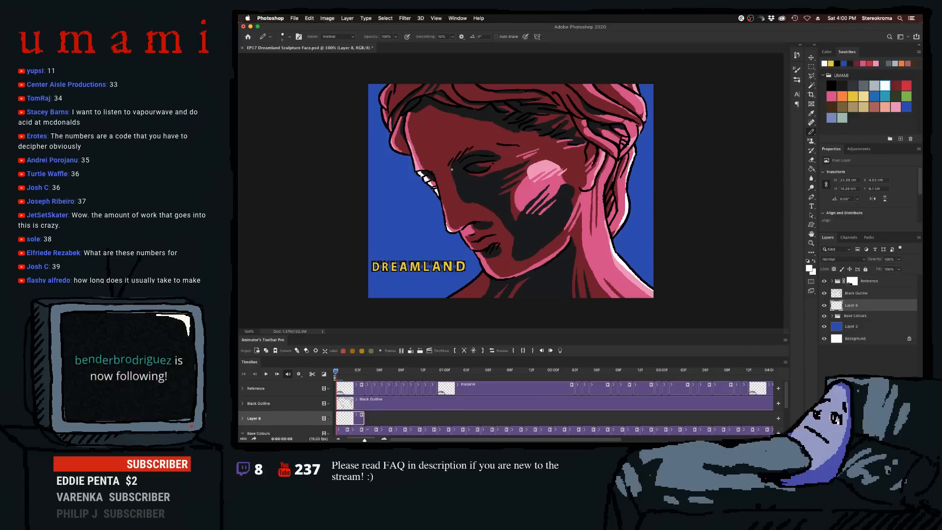
{"action": "left_click_drag", "start_coordinate": [412, 154], "coordinate": [416, 171]}
{"action": "key", "text": "super+z"}
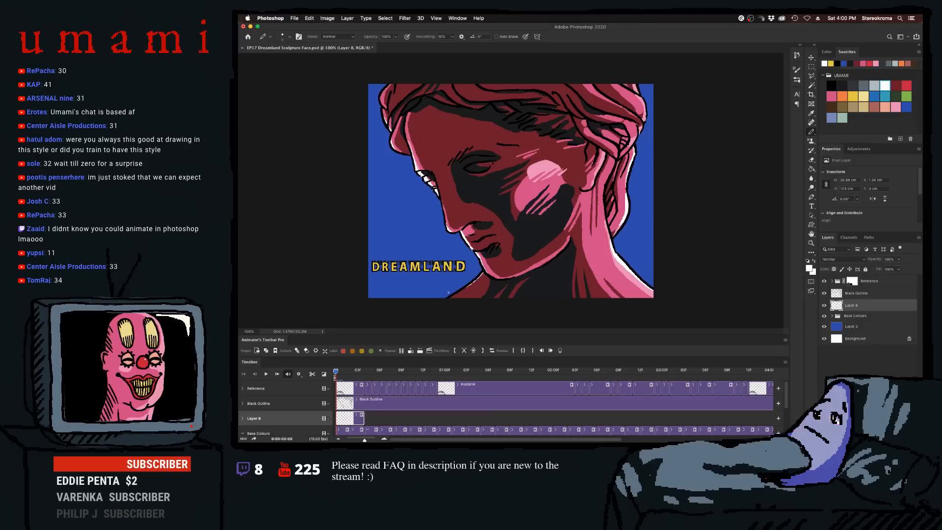
{"action": "left_click_drag", "start_coordinate": [483, 274], "coordinate": [453, 297]}
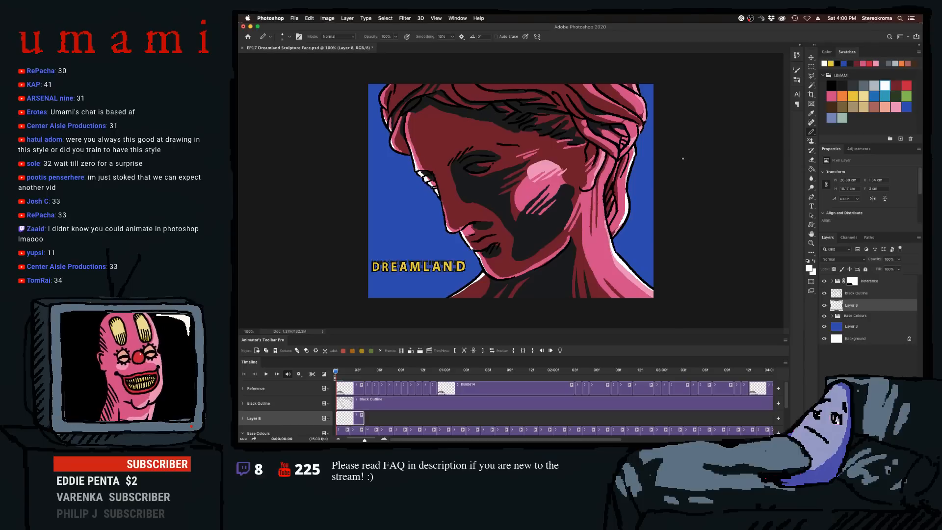
- Refine the white highlight around the statue's far eye with a thinner brush
{"action": "left_click_drag", "start_coordinate": [433, 171], "coordinate": [443, 208]}
{"action": "key", "text": "super+z"}
{"action": "key", "text": "bracketleft"}
{"action": "key", "text": "super+z"}
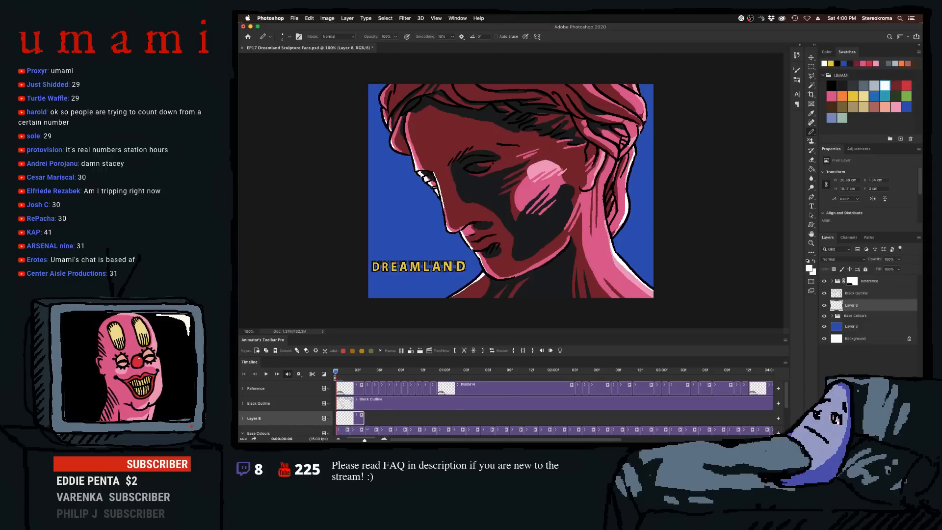
{"action": "key", "text": "super+z"}
{"action": "left_click_drag", "start_coordinate": [434, 175], "coordinate": [444, 203]}
{"action": "key", "text": "super+z"}
{"action": "key", "text": "super+z"}
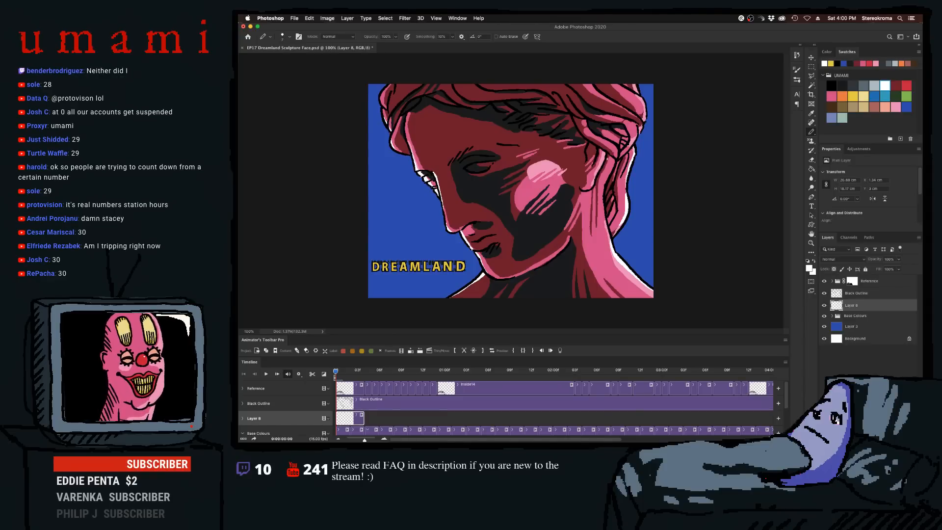
- Paint thin white highlights on the hair strands behind the ear and along the back of the head
{"action": "left_click_drag", "start_coordinate": [614, 161], "coordinate": [608, 177]}
{"action": "mouse_move", "coordinate": [637, 126]}
{"action": "left_mouse_down"}
{"action": "mouse_move", "coordinate": [630, 151]}
{"action": "mouse_move", "coordinate": [637, 136]}
{"action": "left_mouse_up"}
{"action": "left_click_drag", "start_coordinate": [645, 103], "coordinate": [640, 127]}
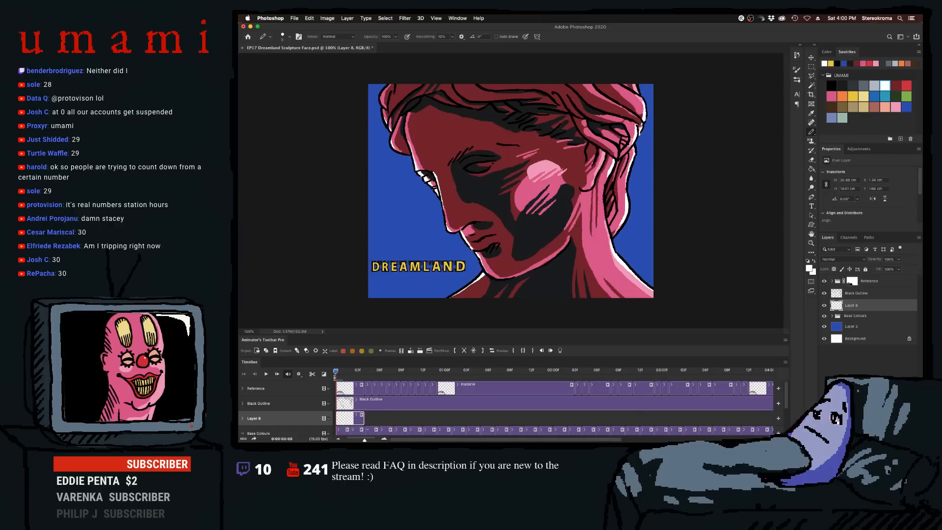
{"action": "left_click_drag", "start_coordinate": [633, 82], "coordinate": [637, 84]}
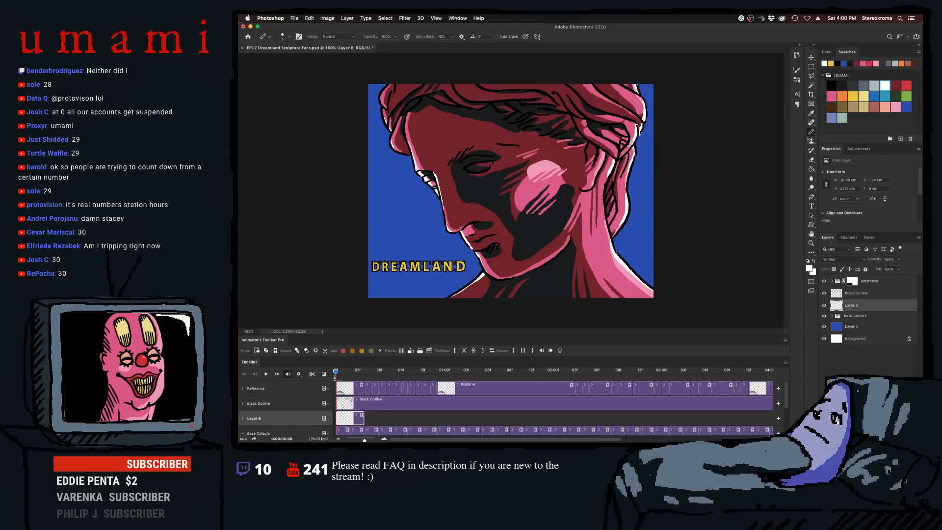
- Paint an oval white highlight with two smaller spots beside it on the statue's pink cheek patch
{"action": "key", "text": "]"}
{"action": "key", "text": "]"}
{"action": "key", "text": "]"}
{"action": "key", "text": "]"}
{"action": "key", "text": "]"}
{"action": "left_click_drag", "start_coordinate": [555, 185], "coordinate": [552, 190]}
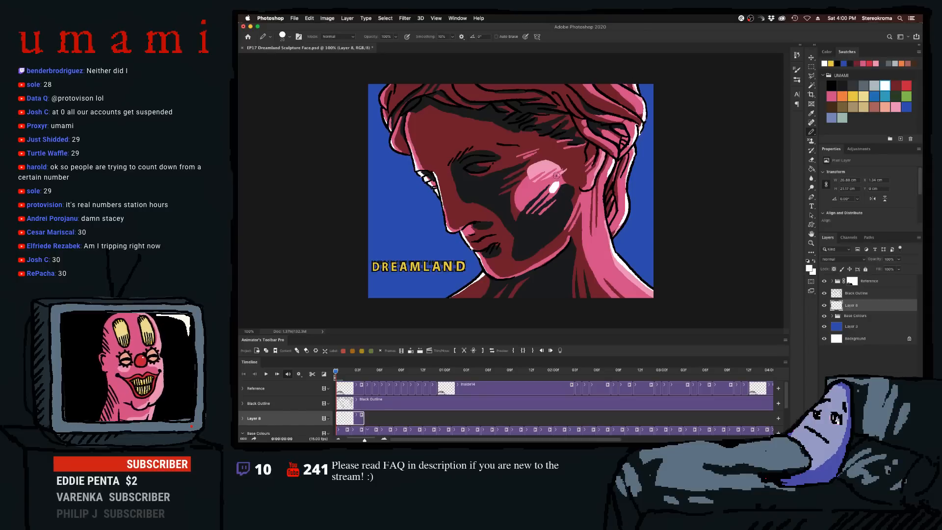
{"action": "key", "text": "super+z"}
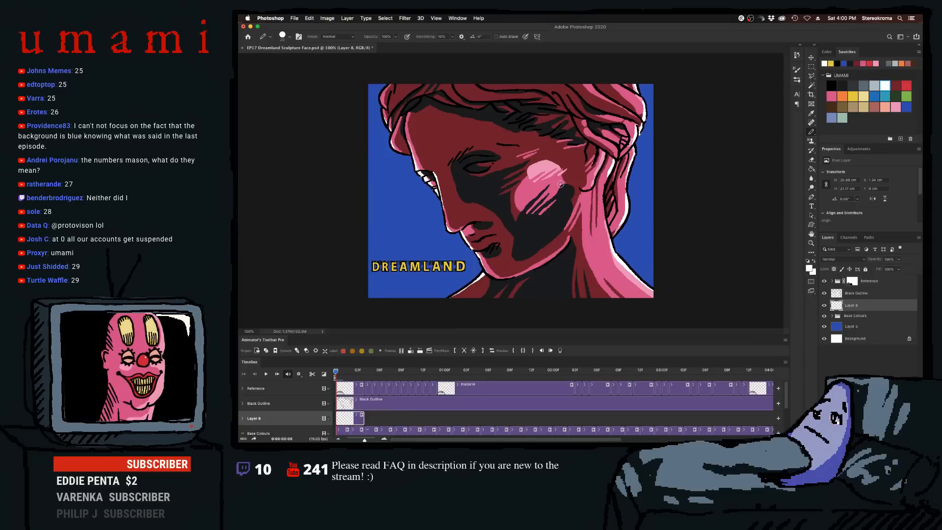
{"action": "mouse_move", "coordinate": [553, 185]}
{"action": "left_mouse_down"}
{"action": "mouse_move", "coordinate": [559, 177]}
{"action": "mouse_move", "coordinate": [547, 180]}
{"action": "left_mouse_up"}
{"action": "key", "text": "super+z"}
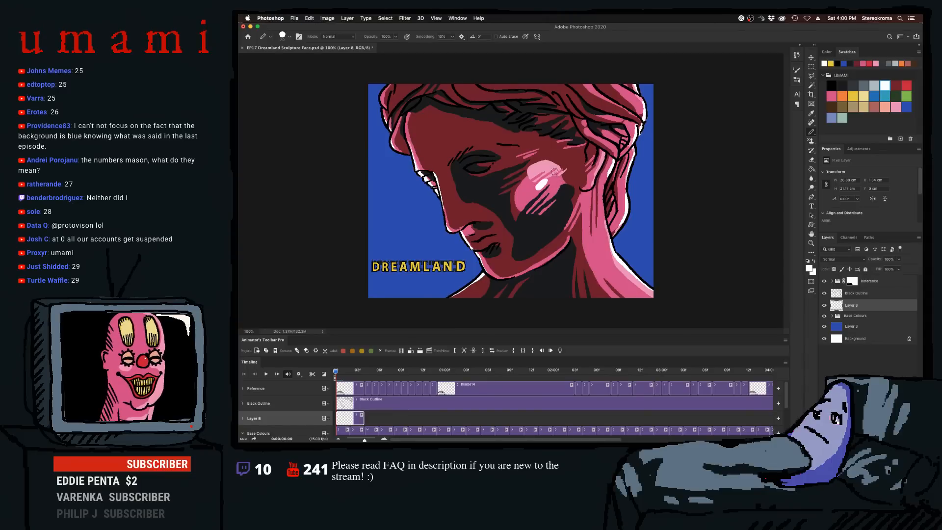
{"action": "key", "text": "bracketleft"}
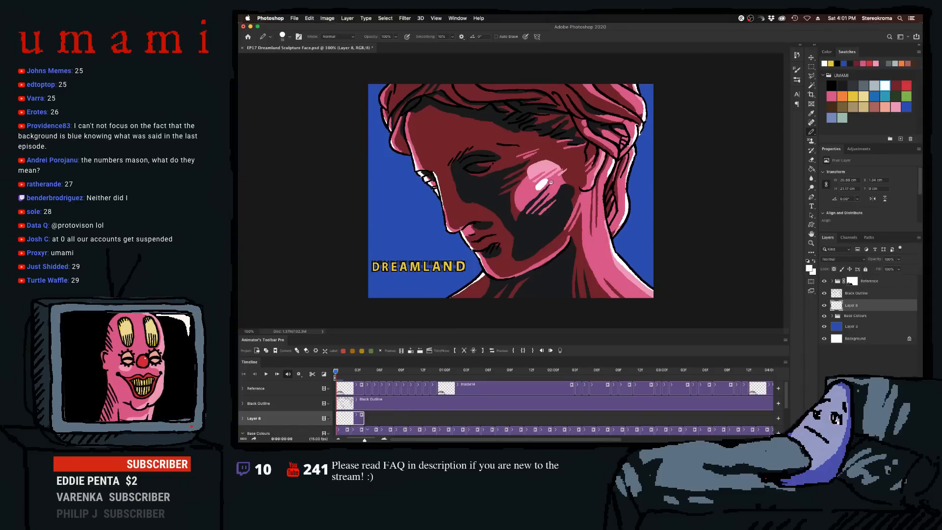
{"action": "left_click", "coordinate": [548, 182]}
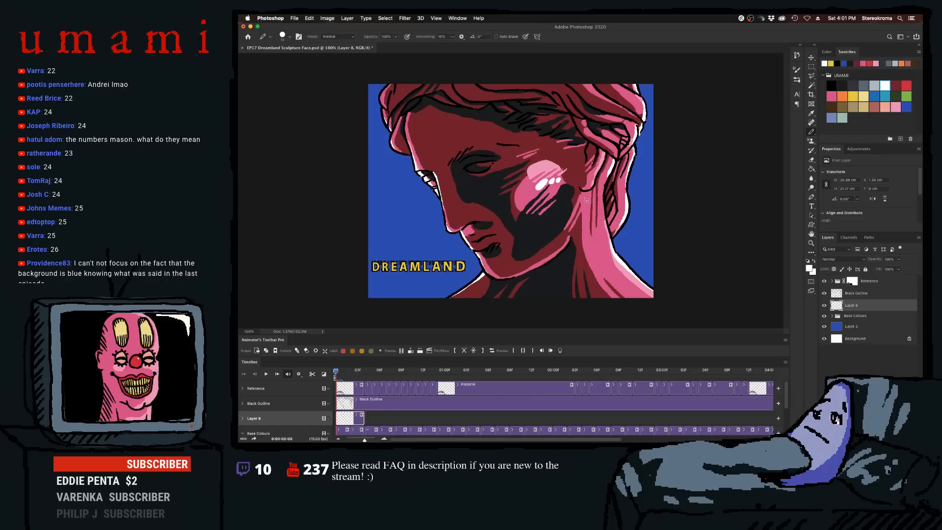
- Duplicate the white highlights into a two-frame clip right after the first and recolour the copy pale yellow with the Paint Bucket
{"action": "mouse_move", "coordinate": [358, 372]}
{"action": "left_mouse_down"}
{"action": "mouse_move", "coordinate": [410, 375]}
{"action": "mouse_move", "coordinate": [360, 383]}
{"action": "left_mouse_up"}
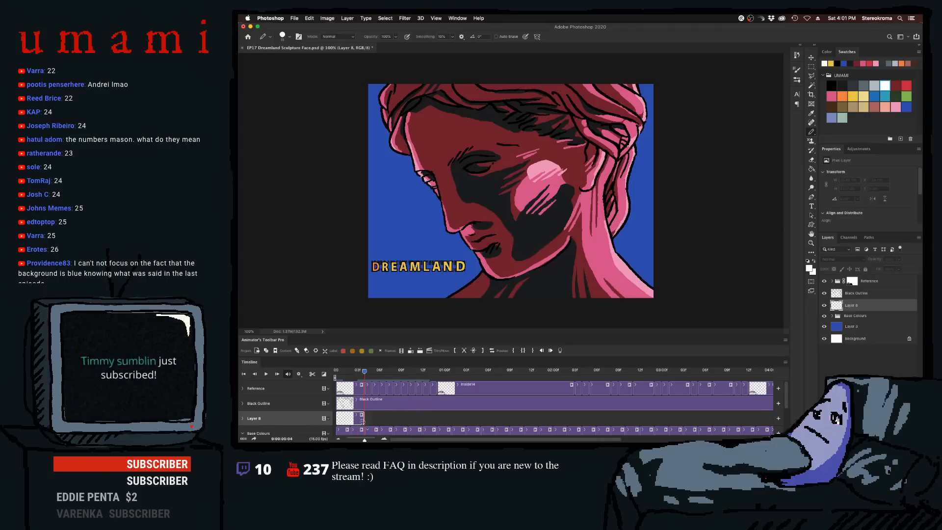
{"action": "left_click_drag", "start_coordinate": [365, 418], "coordinate": [380, 417]}
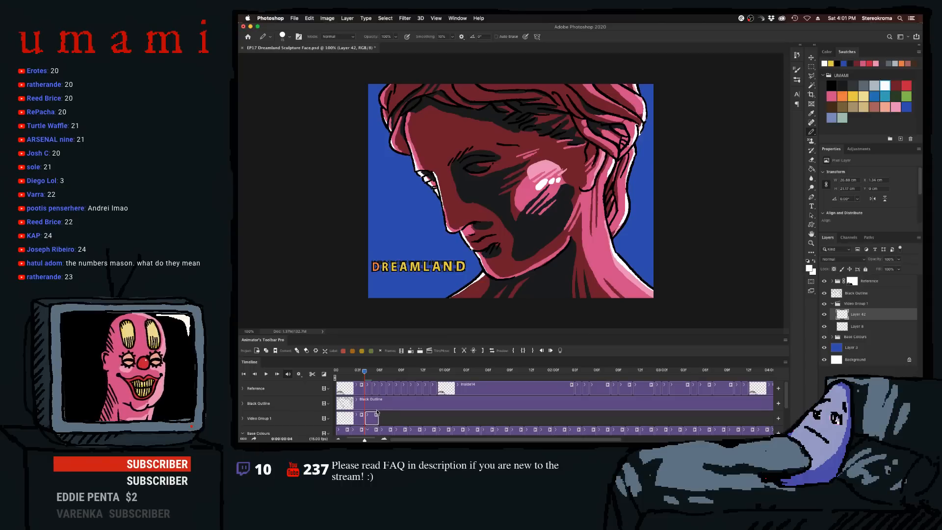
{"action": "left_click", "coordinate": [812, 170]}
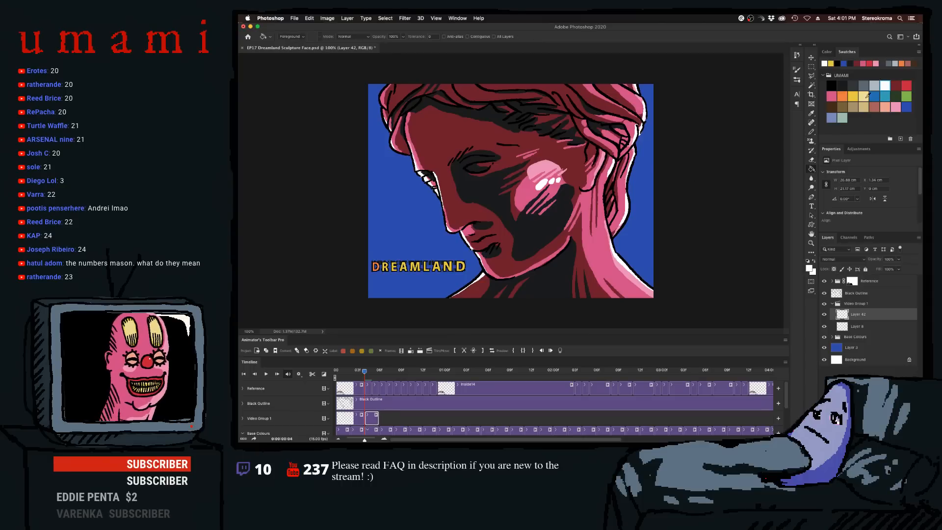
{"action": "left_click", "coordinate": [868, 95]}
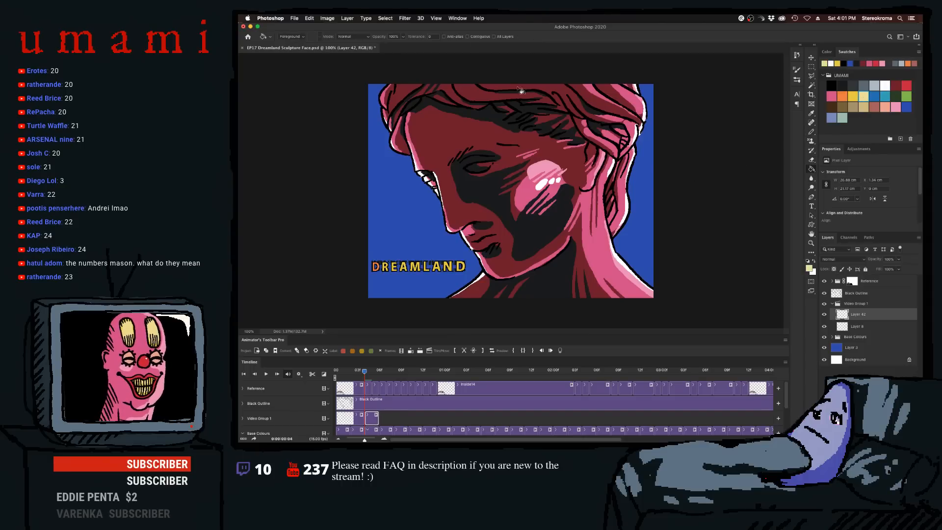
{"action": "left_click", "coordinate": [630, 215]}
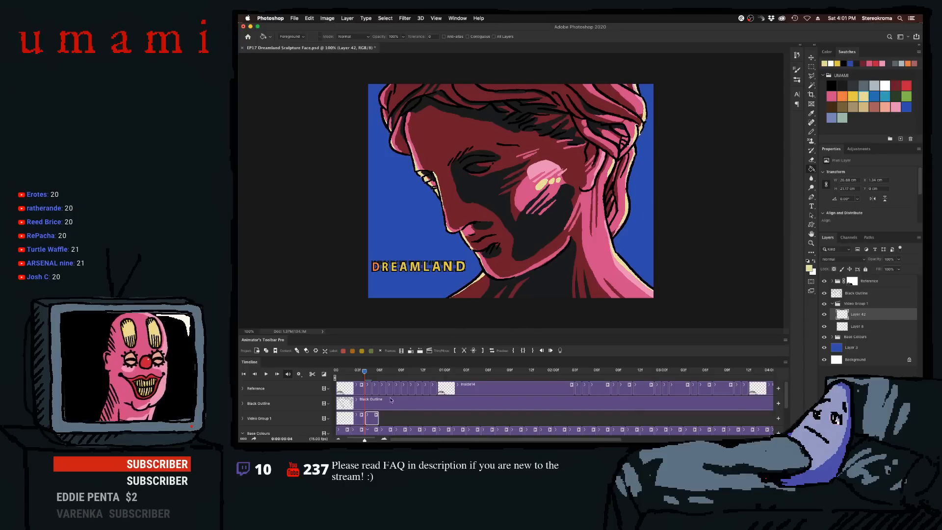
- Duplicate the pale yellow highlights into a two-frame clip directly after them and recolour the copy golden yellow with the Paint Bucket
{"action": "left_click", "coordinate": [380, 371]}
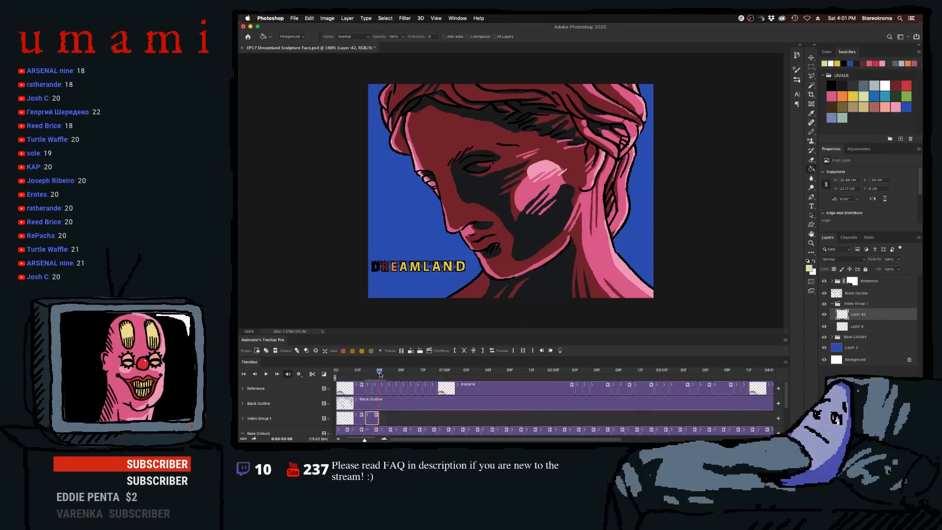
{"action": "left_click_drag", "start_coordinate": [378, 417], "coordinate": [392, 416]}
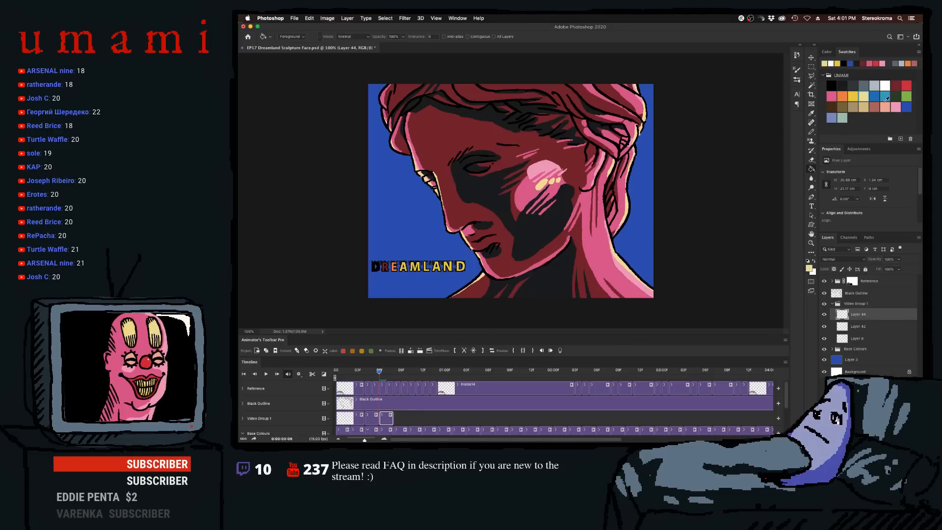
{"action": "left_click", "coordinate": [854, 95]}
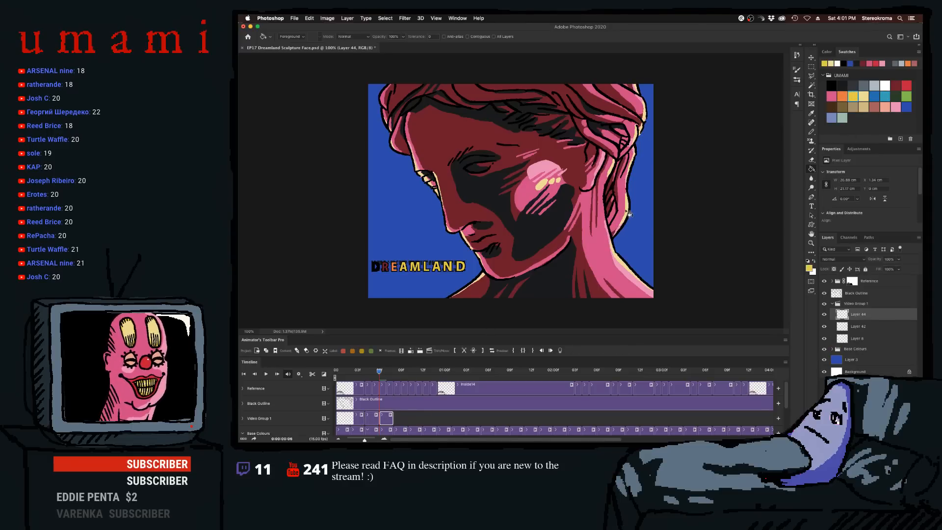
{"action": "left_click", "coordinate": [614, 239]}
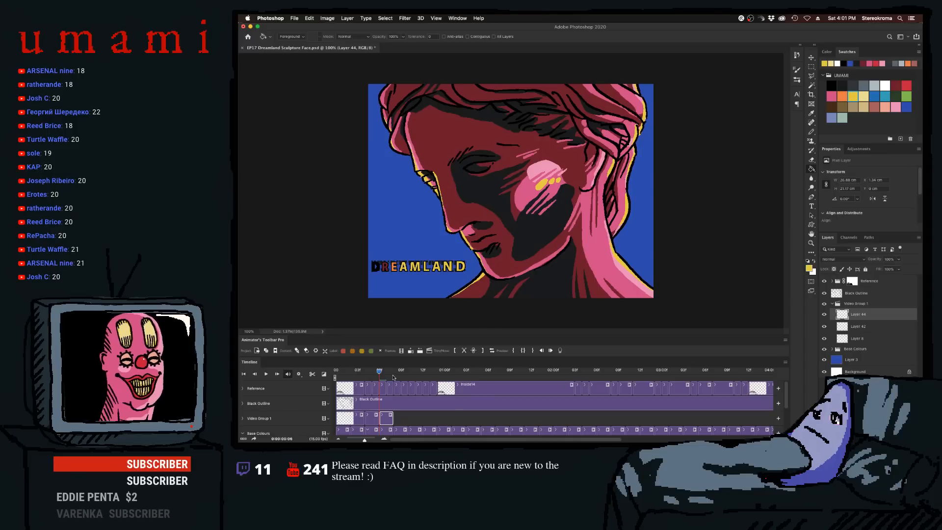
- Duplicate the golden yellow highlights into the following two-frame clip and fill the copy with orange
{"action": "left_click", "coordinate": [393, 376]}
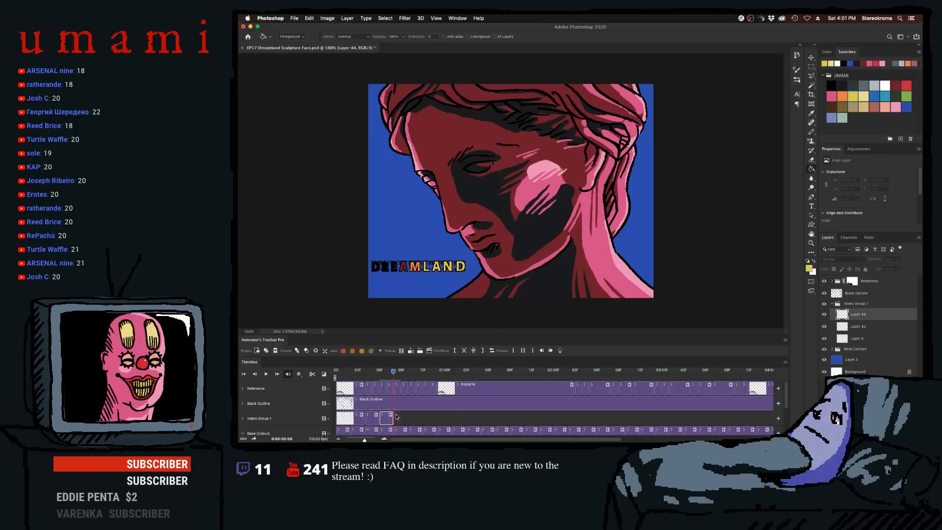
{"action": "left_click_drag", "start_coordinate": [402, 416], "coordinate": [405, 416]}
{"action": "left_click", "coordinate": [464, 351]}
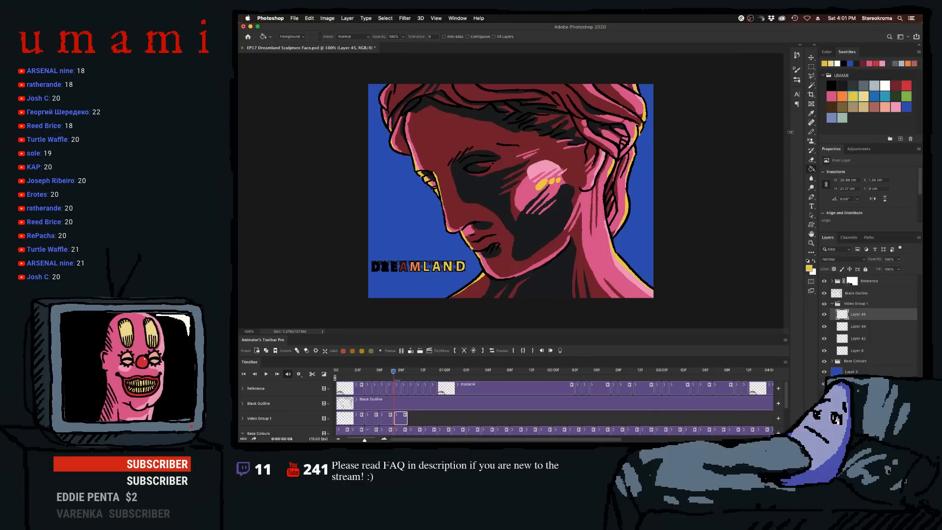
{"action": "left_click", "coordinate": [842, 97]}
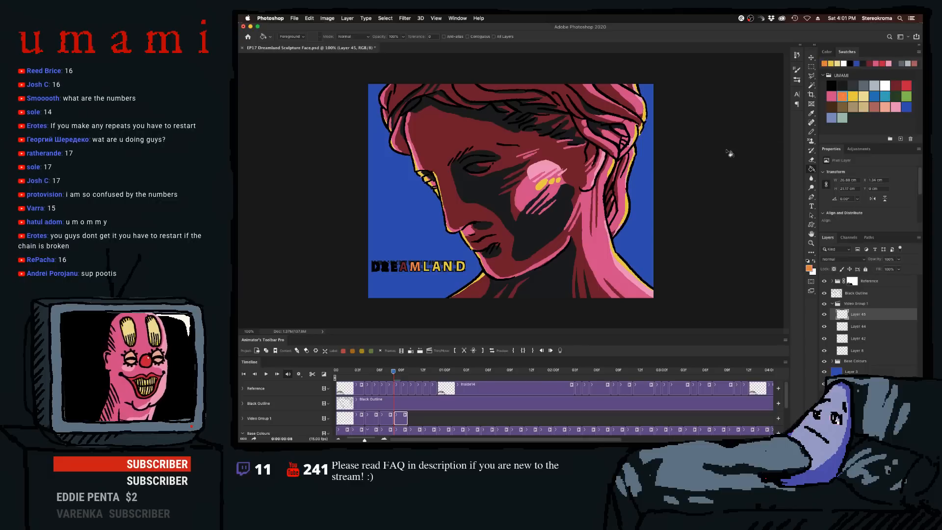
{"action": "left_click", "coordinate": [549, 189]}
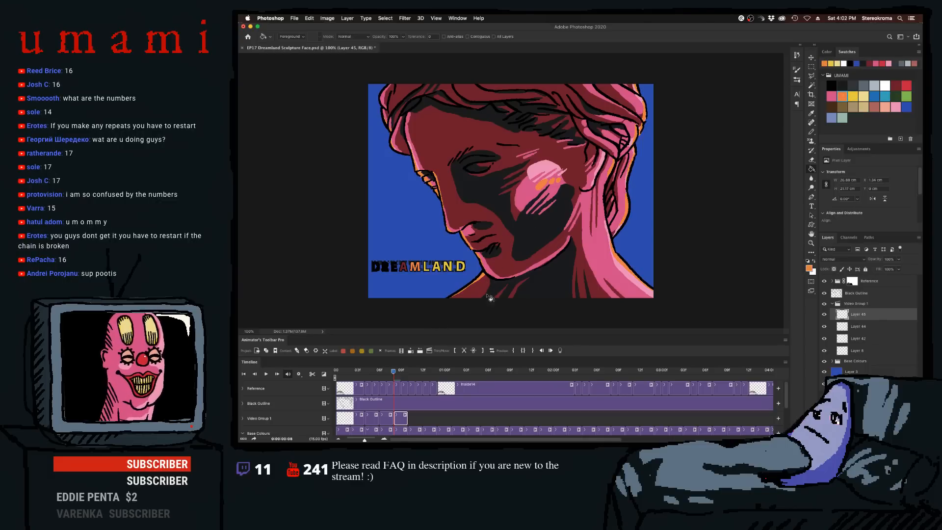
- Replace the blank trial frame after the orange highlights with a two-frame duplicate of them and recolour it light pink
{"action": "mouse_move", "coordinate": [397, 374]}
{"action": "left_mouse_down"}
{"action": "mouse_move", "coordinate": [409, 375]}
{"action": "mouse_move", "coordinate": [338, 374]}
{"action": "mouse_move", "coordinate": [414, 375]}
{"action": "mouse_move", "coordinate": [401, 375]}
{"action": "left_mouse_up"}
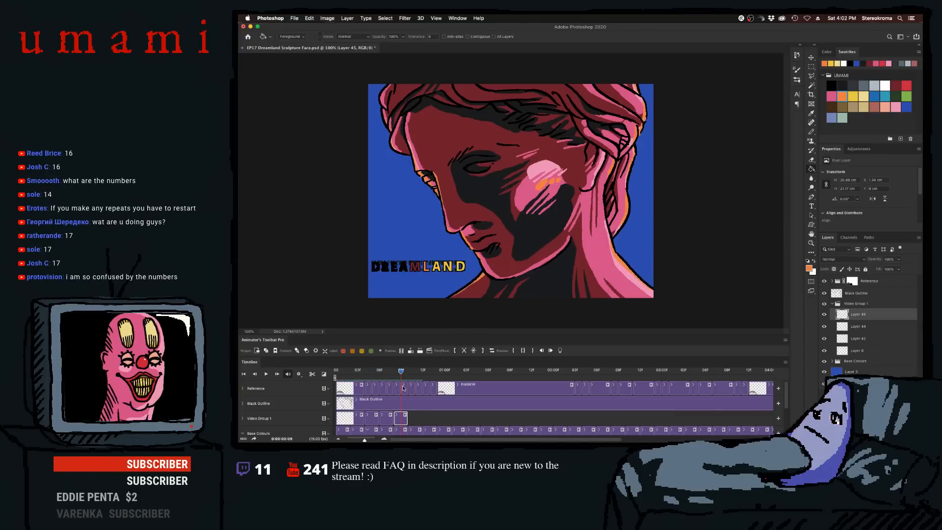
{"action": "left_click", "coordinate": [410, 351]}
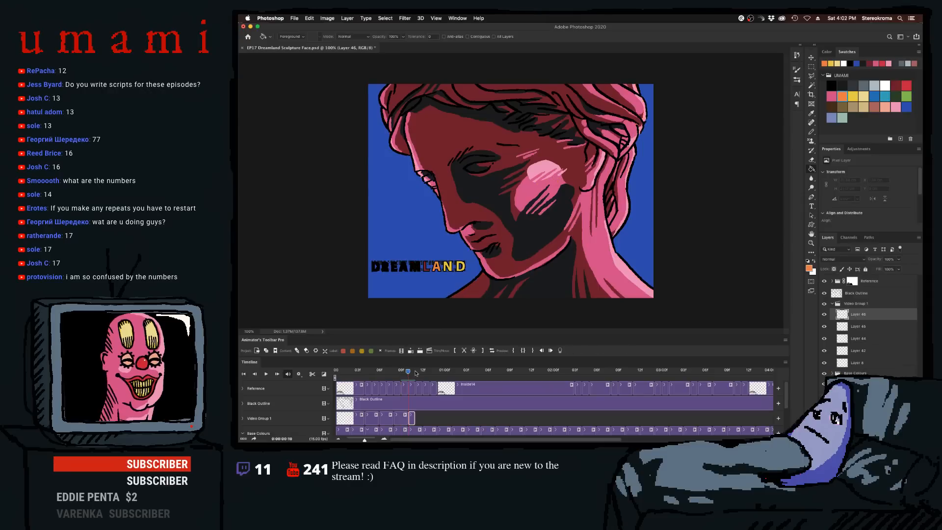
{"action": "left_click_drag", "start_coordinate": [412, 417], "coordinate": [419, 420]}
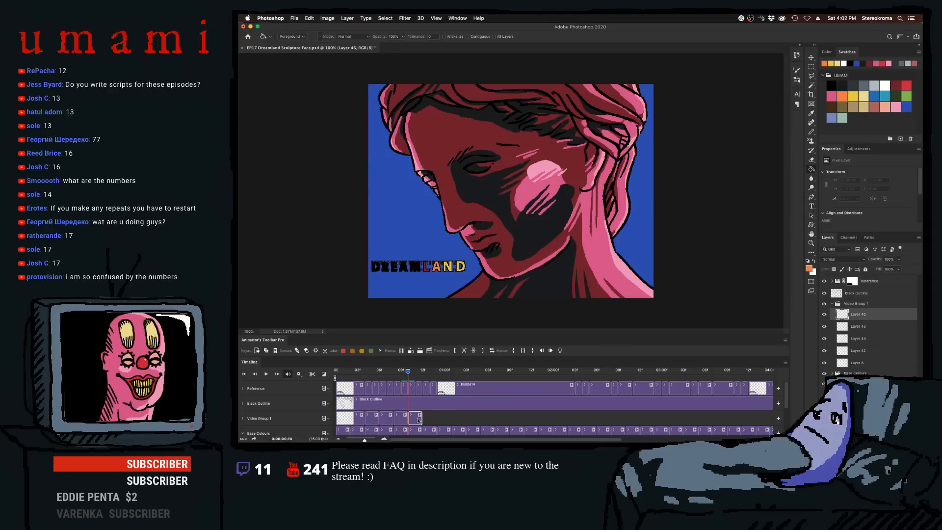
{"action": "mouse_move", "coordinate": [414, 374]}
{"action": "left_mouse_down"}
{"action": "mouse_move", "coordinate": [387, 375]}
{"action": "mouse_move", "coordinate": [409, 377]}
{"action": "left_mouse_up"}
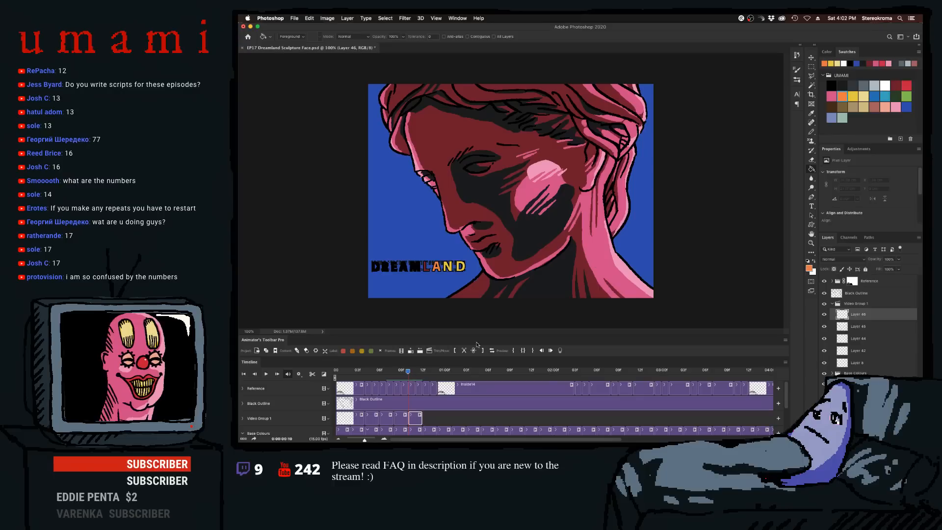
{"action": "left_click", "coordinate": [898, 105]}
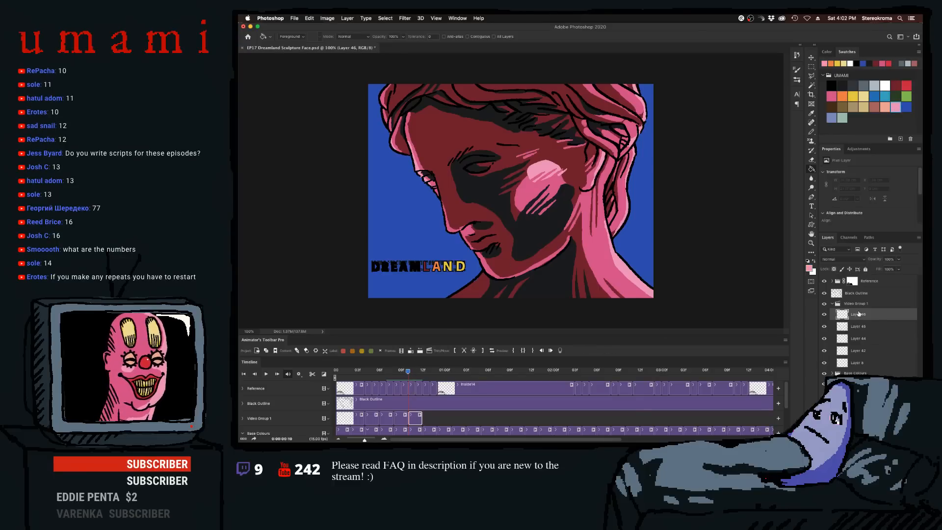
{"action": "left_click", "coordinate": [494, 37]}
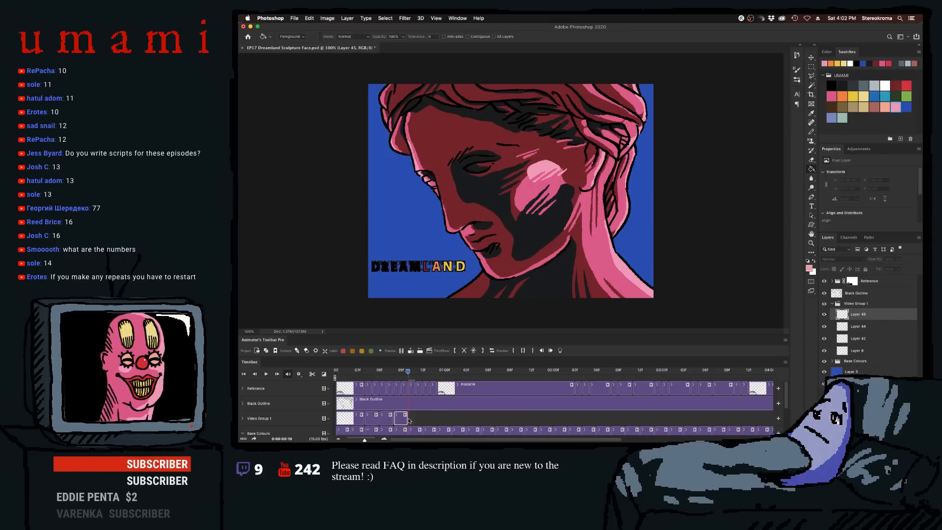
{"action": "key", "text": "Delete"}
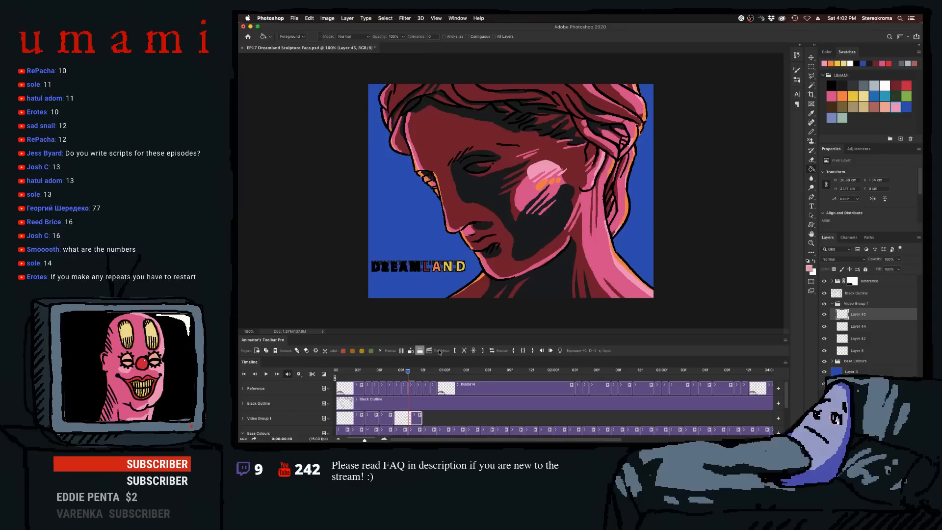
{"action": "key", "text": "super+z"}
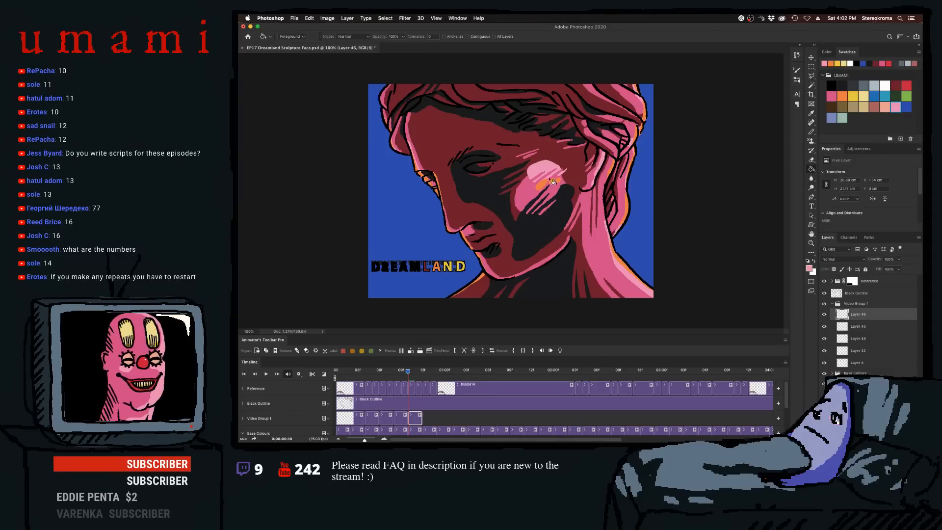
{"action": "left_click", "coordinate": [543, 186]}
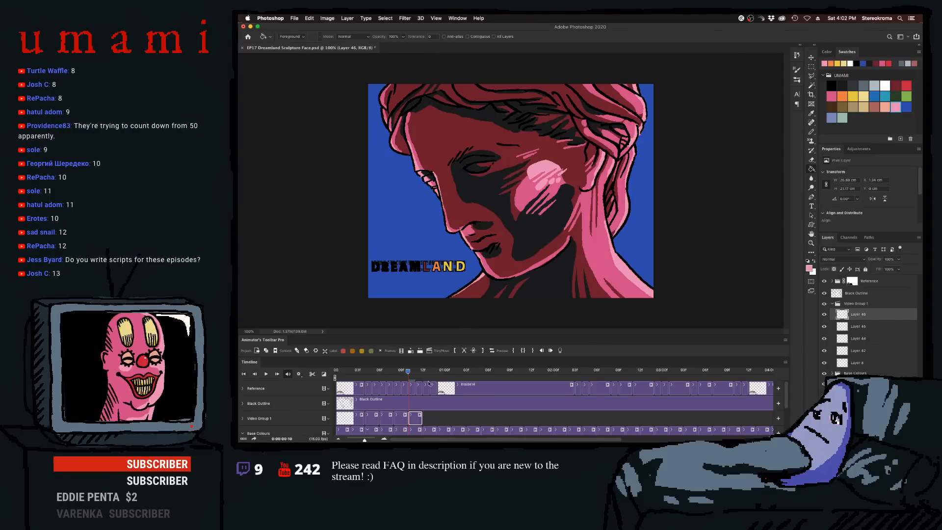
- Add one more two-frame highlight clip after the light pink one in Video Group 1 and switch to the drawing tool
{"action": "left_click_drag", "start_coordinate": [414, 375], "coordinate": [417, 374]}
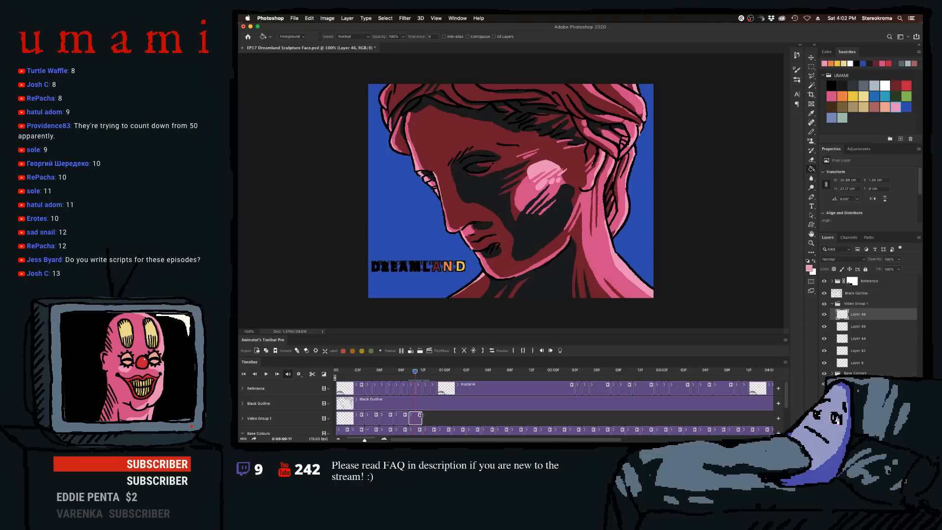
{"action": "left_click_drag", "start_coordinate": [420, 415], "coordinate": [439, 416]}
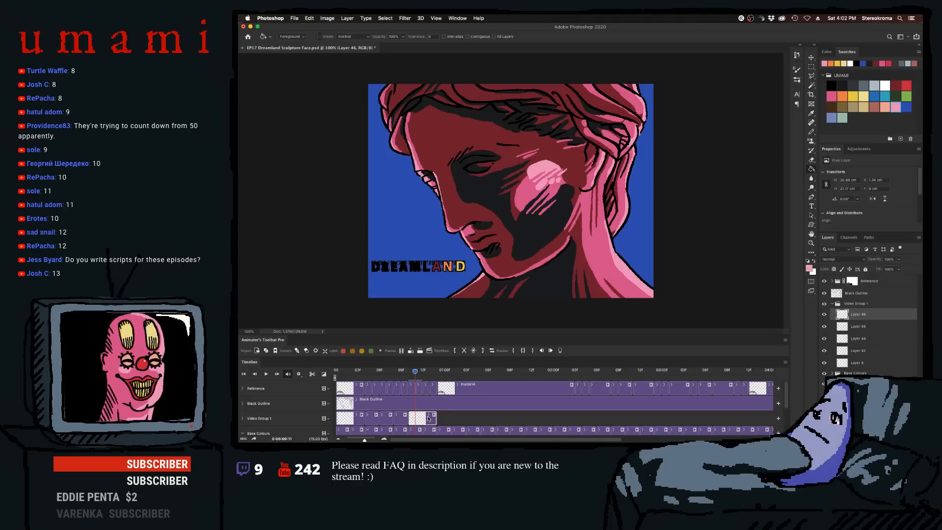
{"action": "left_click_drag", "start_coordinate": [419, 377], "coordinate": [423, 378]}
{"action": "left_click", "coordinate": [464, 351]}
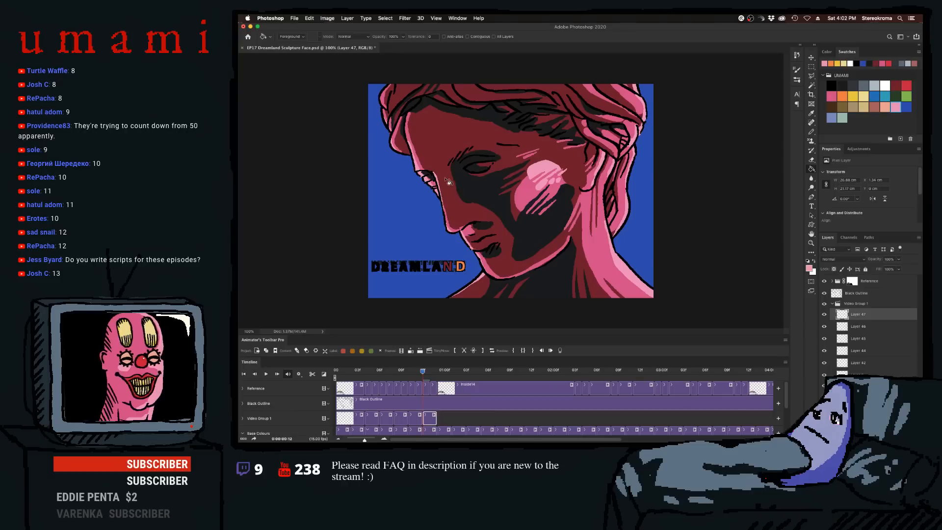
{"action": "key", "text": "b"}
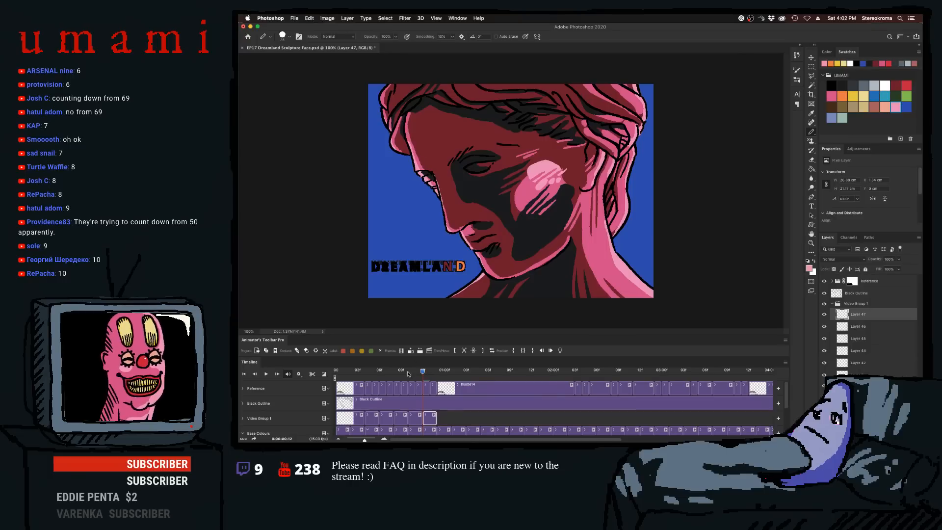
- Play and scrub through the timeline to review the highlight colour changes against the DREAMLAND lettering
{"action": "left_click_drag", "start_coordinate": [427, 376], "coordinate": [380, 383]}
{"action": "key", "text": "space"}
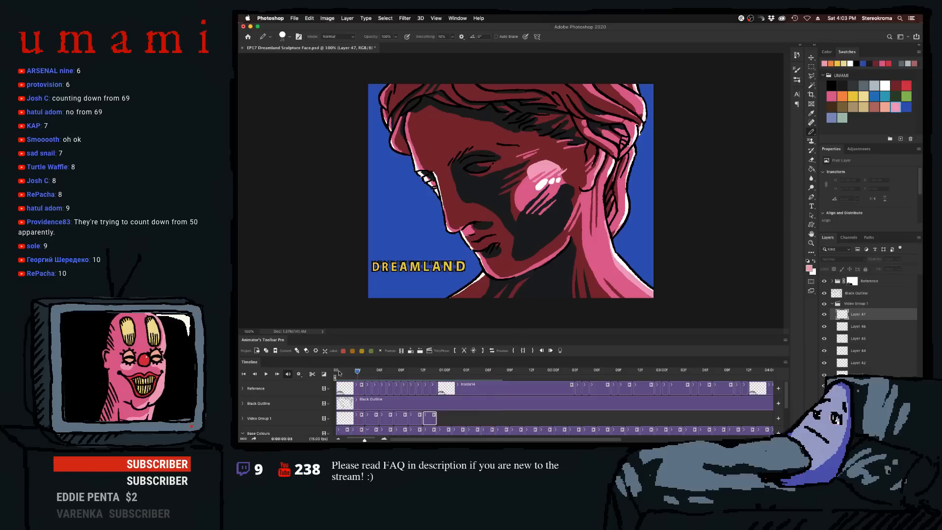
{"action": "left_click", "coordinate": [427, 373]}
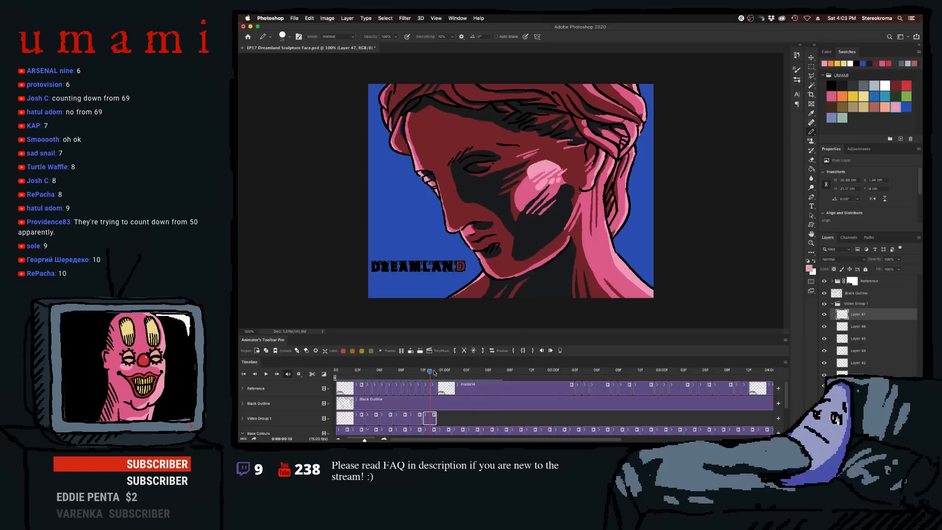
{"action": "left_click_drag", "start_coordinate": [434, 373], "coordinate": [336, 378]}
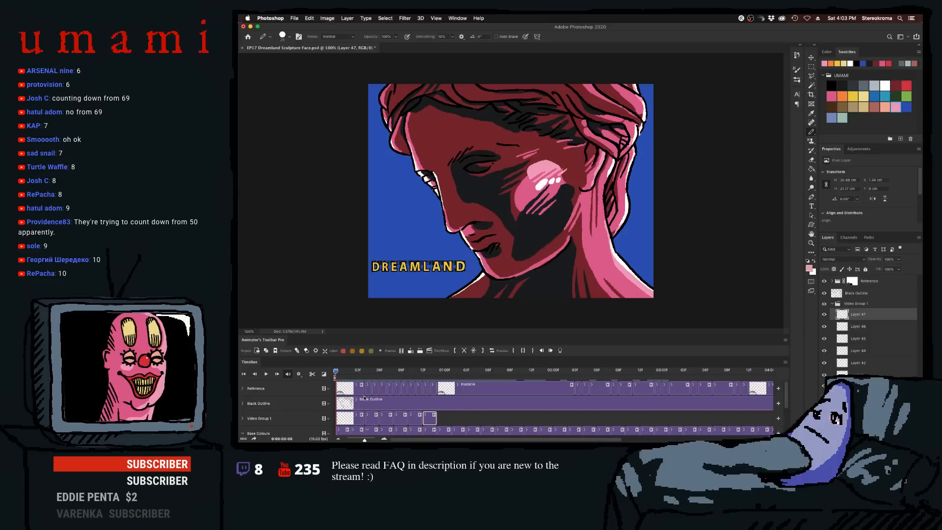
{"action": "left_click_drag", "start_coordinate": [439, 372], "coordinate": [568, 377]}
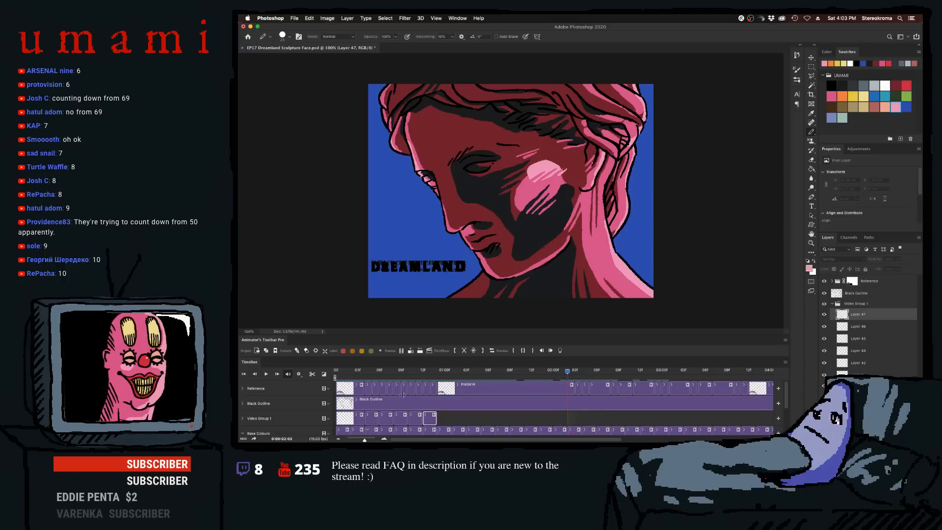
- Select the whole run of highlight clips in Video Group 1 and duplicate it
{"action": "left_click", "coordinate": [345, 420]}
{"action": "left_click", "coordinate": [428, 419], "text": "shift"}
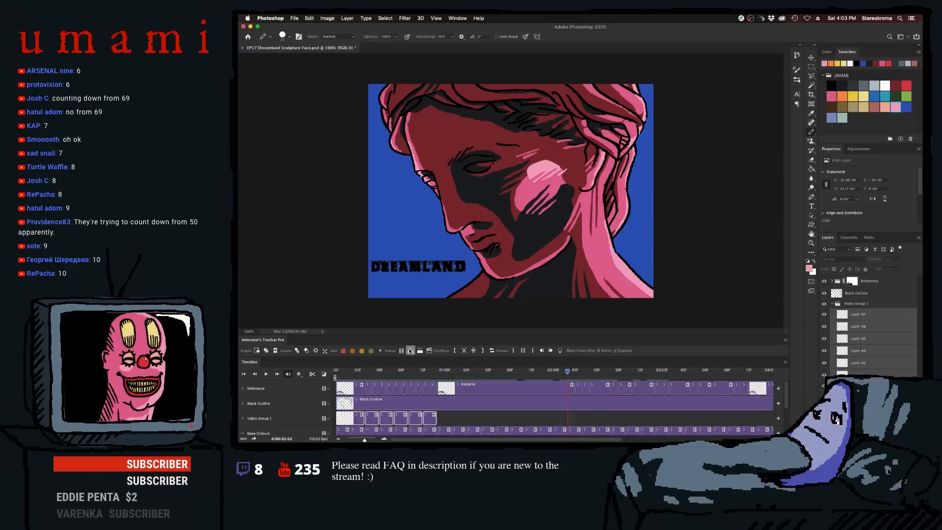
{"action": "left_click", "coordinate": [411, 350]}
{"action": "left_click", "coordinate": [633, 174]}
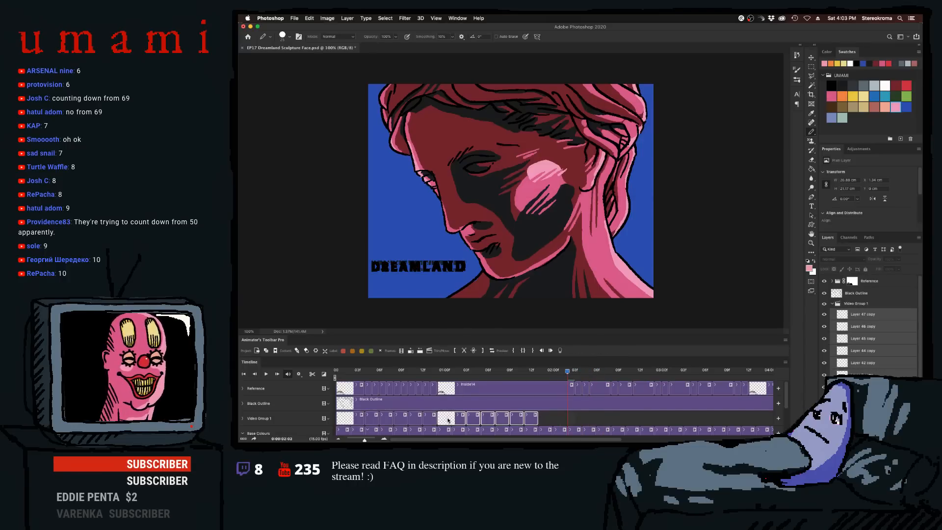
- Move the duplicated highlight clips along the timeline so they start where the DREAMLAND lettering is fully yellow again
{"action": "left_click_drag", "start_coordinate": [448, 420], "coordinate": [607, 416]}
{"action": "left_click", "coordinate": [579, 414]}
{"action": "mouse_move", "coordinate": [572, 375]}
{"action": "left_mouse_down"}
{"action": "mouse_move", "coordinate": [599, 375]}
{"action": "mouse_move", "coordinate": [569, 374]}
{"action": "mouse_move", "coordinate": [598, 371]}
{"action": "mouse_move", "coordinate": [590, 371]}
{"action": "left_mouse_up"}
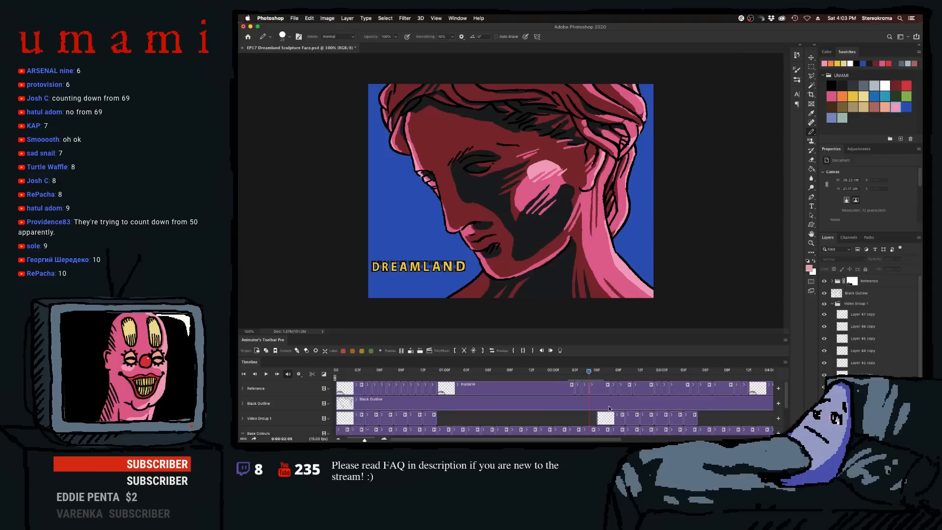
{"action": "left_click", "coordinate": [608, 417]}
{"action": "left_click", "coordinate": [690, 420], "text": "shift"}
{"action": "left_click_drag", "start_coordinate": [690, 420], "coordinate": [683, 420]}
{"action": "left_click", "coordinate": [701, 420]}
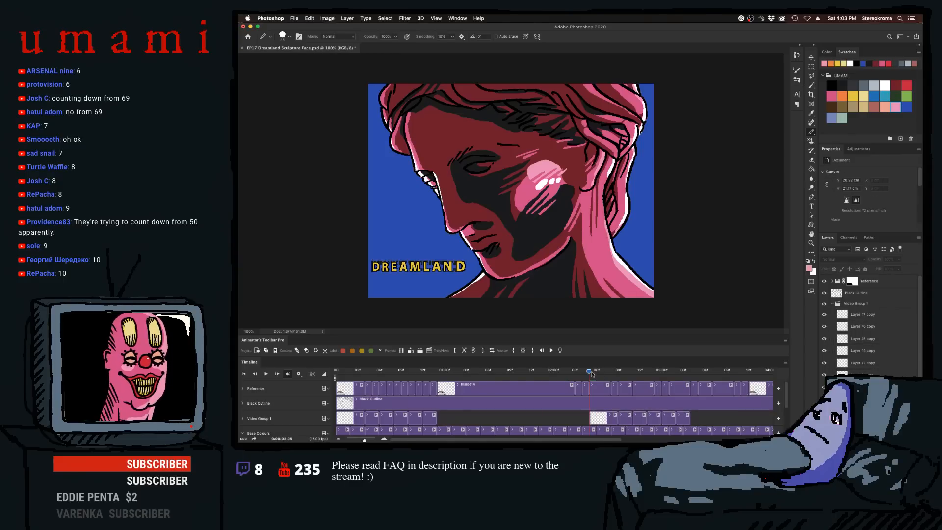
- Reorder the duplicated clips by moving the golden yellow and orange highlights ahead of the white one, orange first
{"action": "left_click_drag", "start_coordinate": [592, 374], "coordinate": [633, 373]}
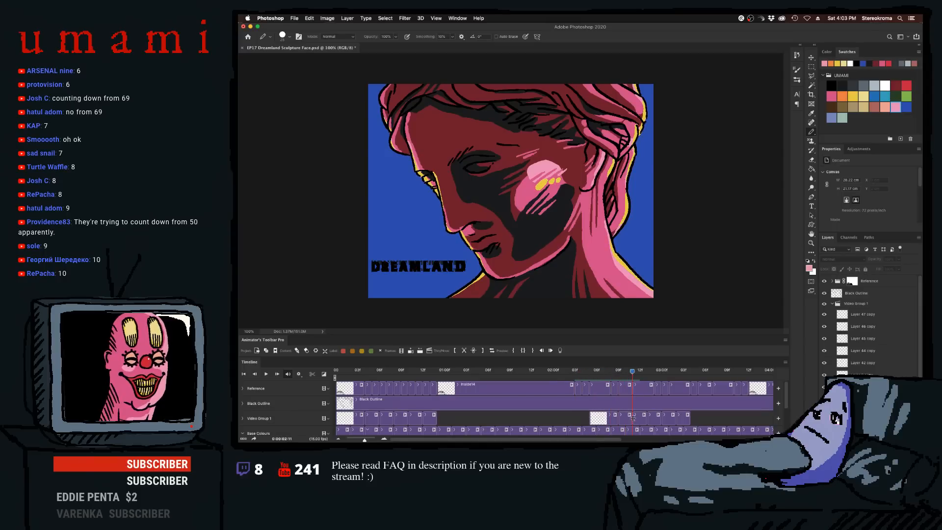
{"action": "left_click_drag", "start_coordinate": [633, 417], "coordinate": [589, 417]}
{"action": "left_click_drag", "start_coordinate": [635, 376], "coordinate": [647, 375]}
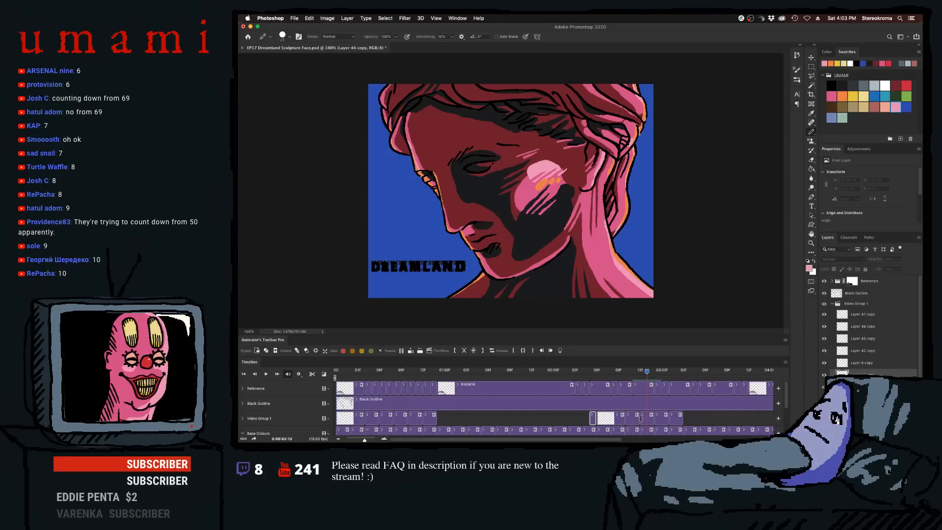
{"action": "left_click_drag", "start_coordinate": [641, 419], "coordinate": [593, 420]}
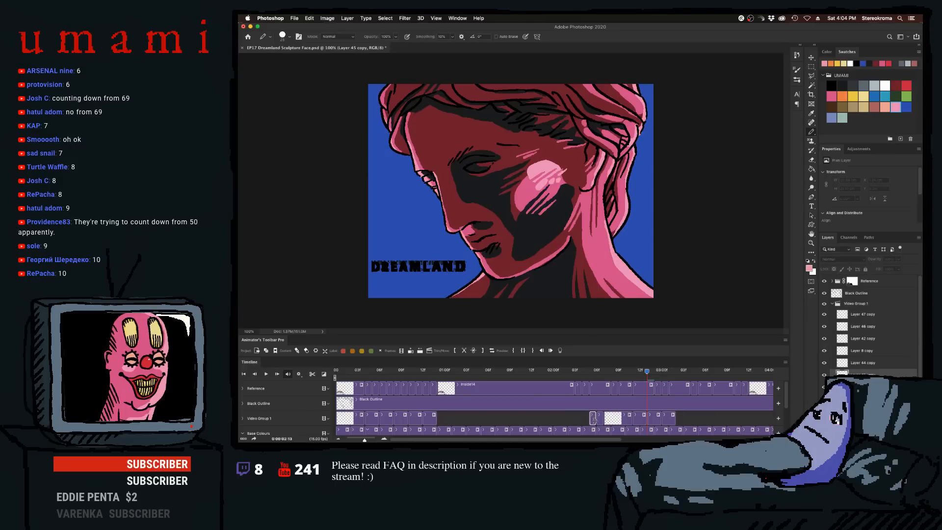
- Delete the leftover duplicated highlight clips that follow the white one
{"action": "left_click", "coordinate": [640, 420]}
{"action": "left_click", "coordinate": [670, 419], "text": "shift"}
{"action": "key", "text": "Delete"}
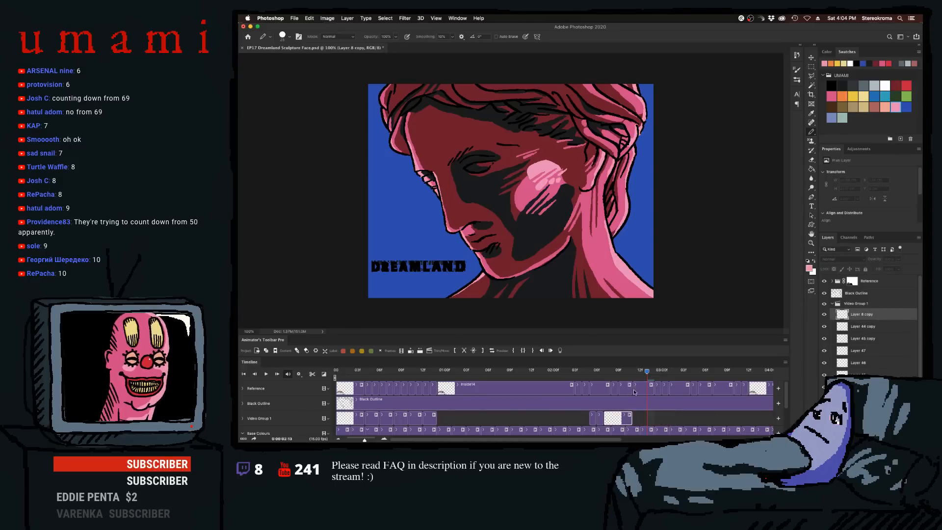
- Shift the orange, golden yellow and white highlight copies earlier so they begin as the DREAMLAND lettering starts lighting up
{"action": "left_click", "coordinate": [589, 372]}
{"action": "mouse_move", "coordinate": [587, 371]}
{"action": "left_mouse_down"}
{"action": "mouse_move", "coordinate": [605, 374]}
{"action": "mouse_move", "coordinate": [574, 377]}
{"action": "left_mouse_up"}
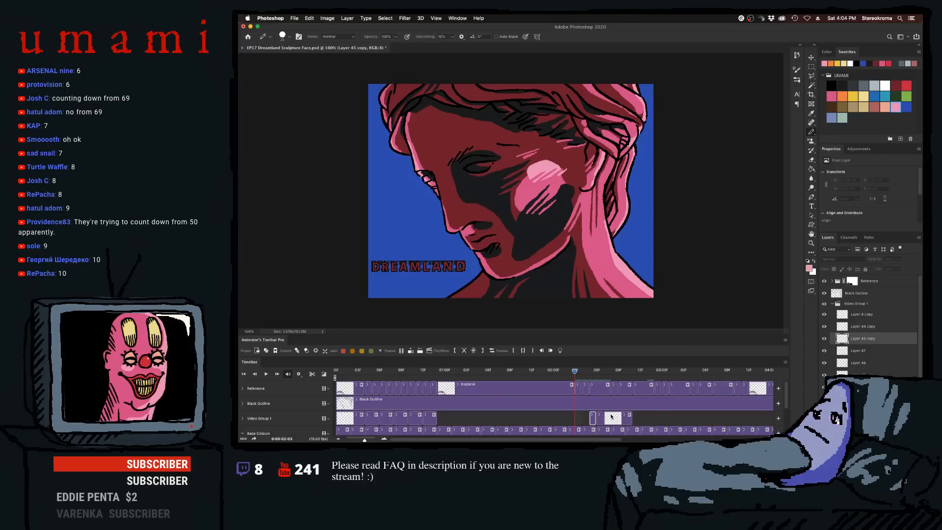
{"action": "left_click", "coordinate": [613, 418]}
{"action": "left_click", "coordinate": [593, 418], "text": "shift"}
{"action": "mouse_move", "coordinate": [613, 417]}
{"action": "left_mouse_down"}
{"action": "mouse_move", "coordinate": [592, 416]}
{"action": "mouse_move", "coordinate": [603, 416]}
{"action": "left_mouse_up"}
{"action": "left_click_drag", "start_coordinate": [572, 374], "coordinate": [589, 375]}
{"action": "left_click", "coordinate": [629, 416]}
- Shorten the end of the copied white highlight clip and check the timing of the fade-in frames
{"action": "left_click_drag", "start_coordinate": [618, 420], "coordinate": [609, 421]}
{"action": "left_click", "coordinate": [572, 375]}
{"action": "left_click_drag", "start_coordinate": [572, 375], "coordinate": [604, 376]}
{"action": "left_click", "coordinate": [585, 416]}
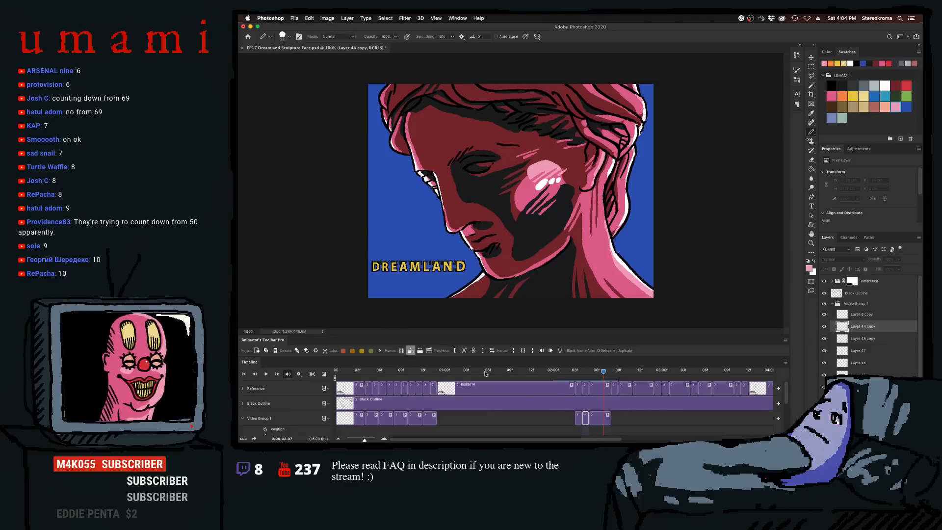
- Duplicate the golden yellow and orange highlight clips, place them in that order after the white one, and check the lettering's fade-out
{"action": "left_click", "coordinate": [410, 350]}
{"action": "left_click_drag", "start_coordinate": [593, 418], "coordinate": [626, 416]}
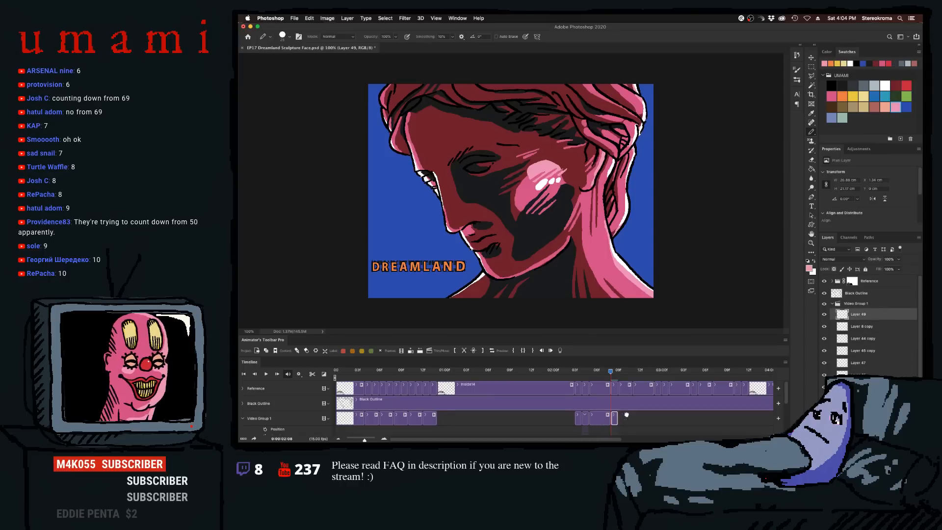
{"action": "left_click", "coordinate": [579, 418]}
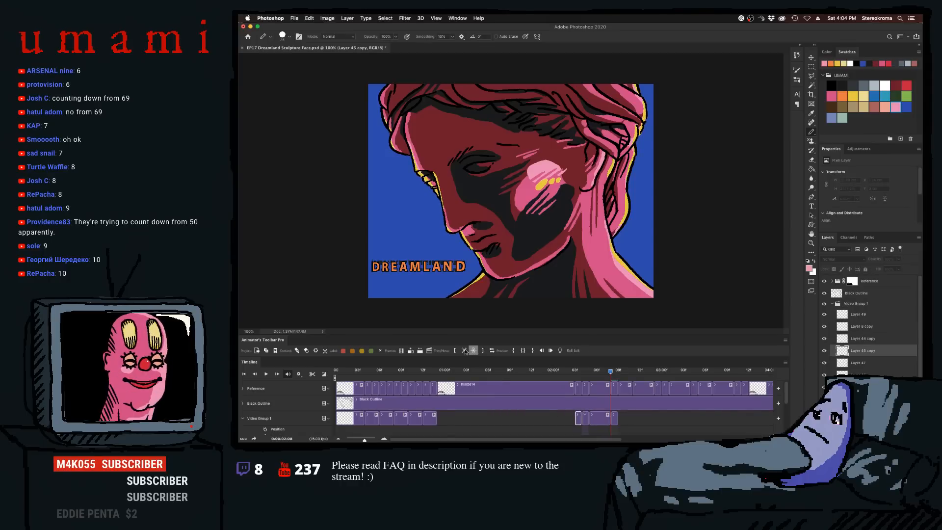
{"action": "left_click", "coordinate": [410, 351]}
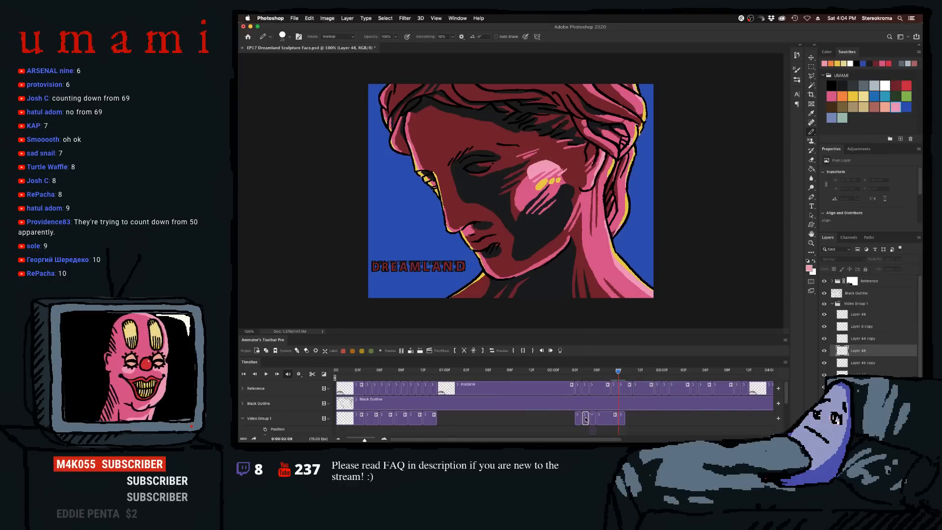
{"action": "left_click_drag", "start_coordinate": [591, 418], "coordinate": [632, 419]}
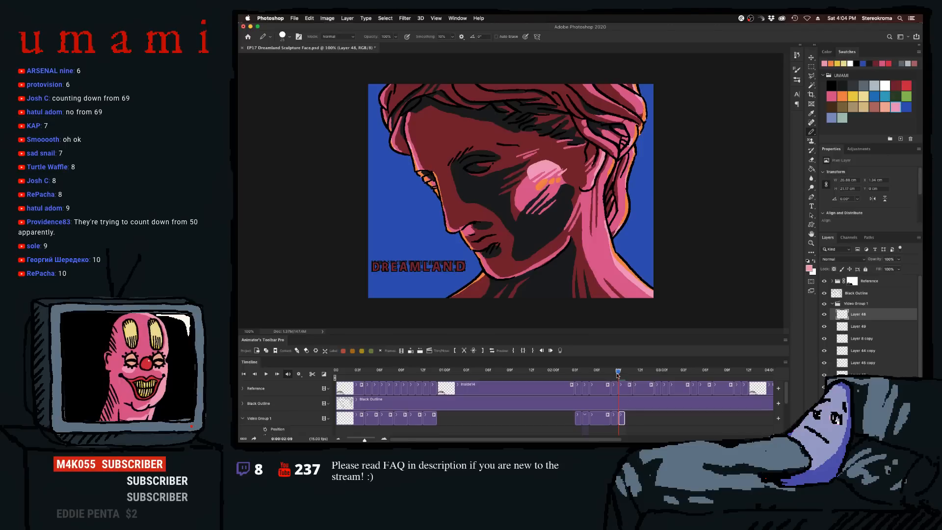
{"action": "mouse_move", "coordinate": [617, 375]}
{"action": "left_mouse_down"}
{"action": "mouse_move", "coordinate": [609, 379]}
{"action": "mouse_move", "coordinate": [641, 381]}
{"action": "mouse_move", "coordinate": [627, 384]}
{"action": "left_mouse_up"}
{"action": "left_click_drag", "start_coordinate": [613, 386], "coordinate": [632, 393]}
- Duplicate the whole five-clip highlight sequence, align the copy with the next lighting-up of the DREAMLAND lettering, and check its timing
{"action": "left_click", "coordinate": [579, 418]}
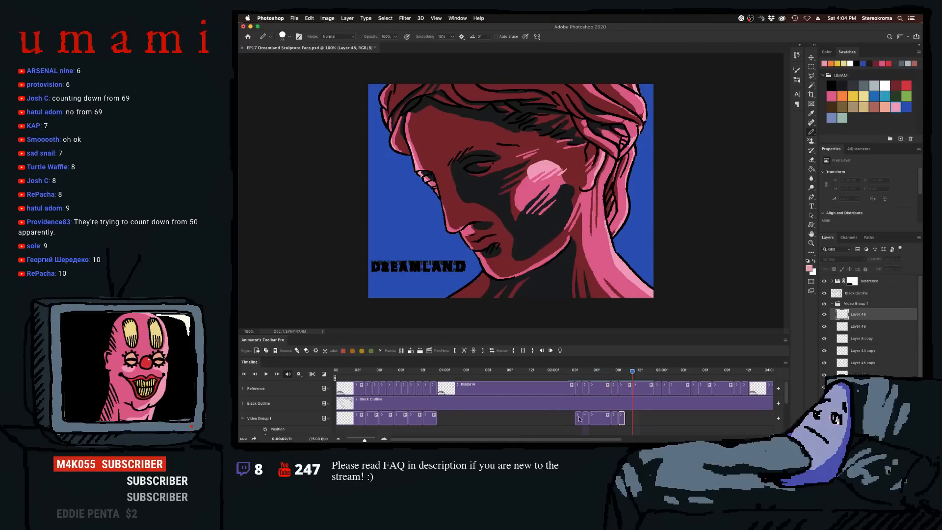
{"action": "left_click", "coordinate": [621, 418], "text": "shift"}
{"action": "left_click", "coordinate": [411, 351]}
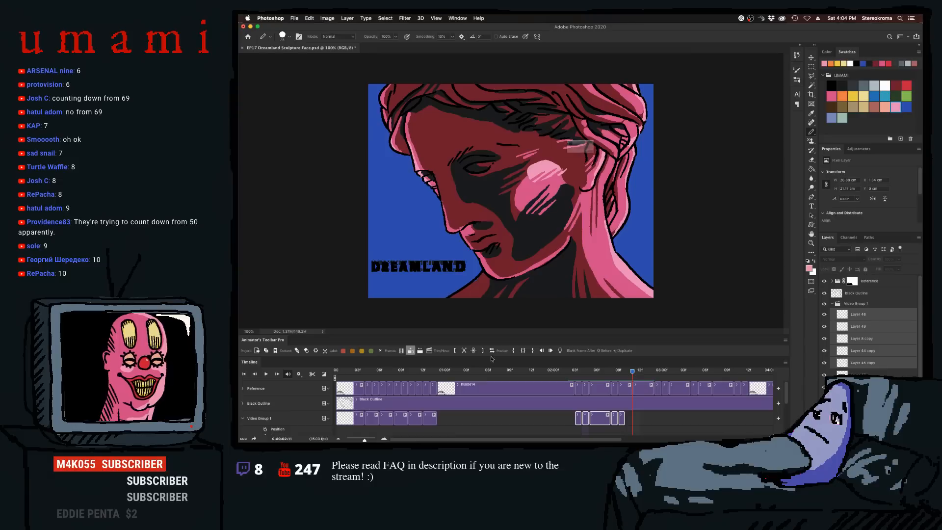
{"action": "left_click", "coordinate": [640, 174]}
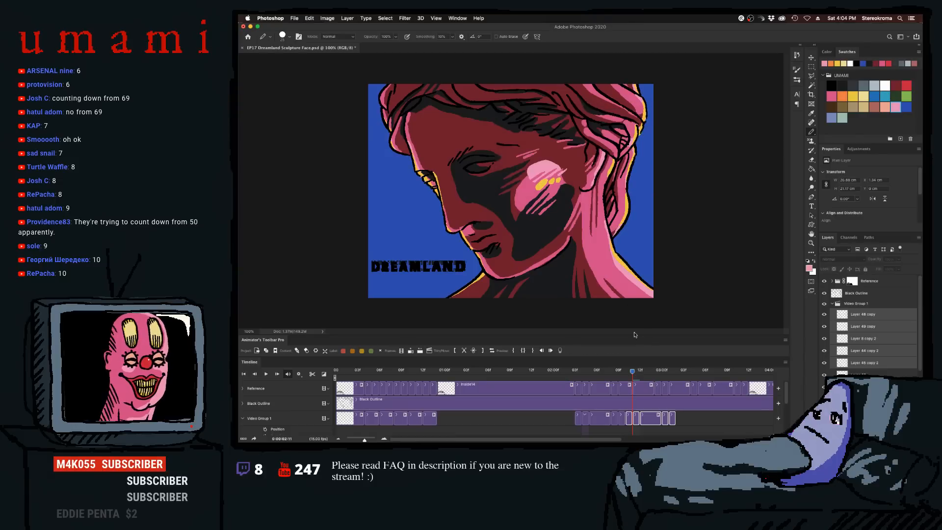
{"action": "left_click_drag", "start_coordinate": [649, 423], "coordinate": [678, 418]}
{"action": "left_click_drag", "start_coordinate": [641, 372], "coordinate": [713, 373]}
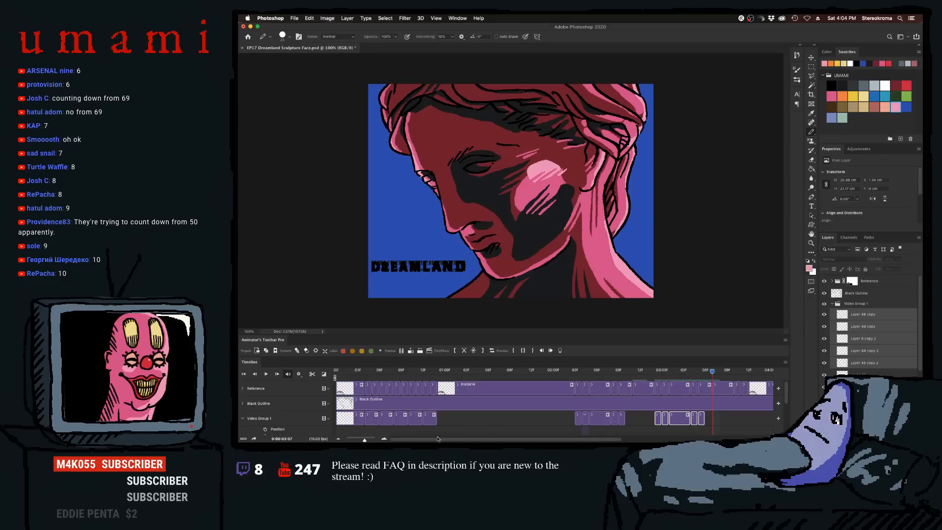
- Place another copy of the five-clip highlight sequence at the lettering's final fade-in and check its frames
{"action": "left_click_drag", "start_coordinate": [359, 438], "coordinate": [365, 440]}
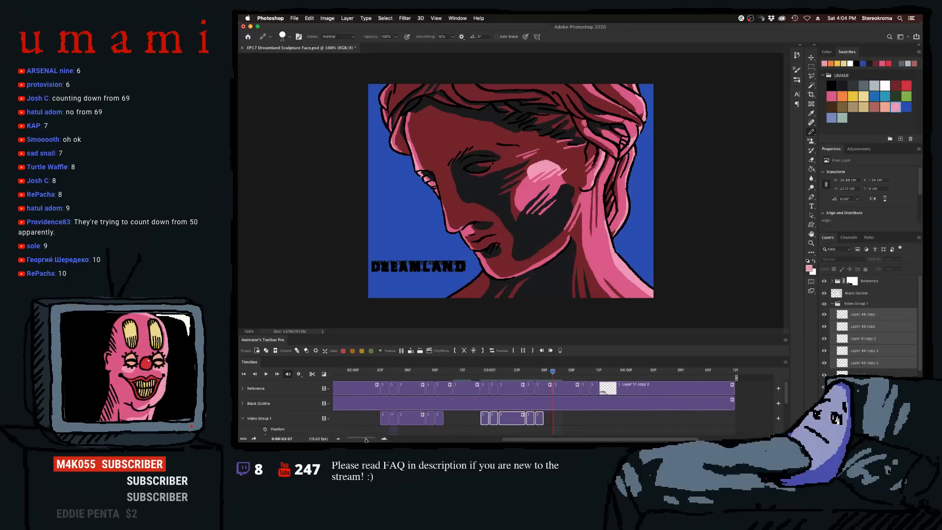
{"action": "left_click", "coordinate": [419, 351]}
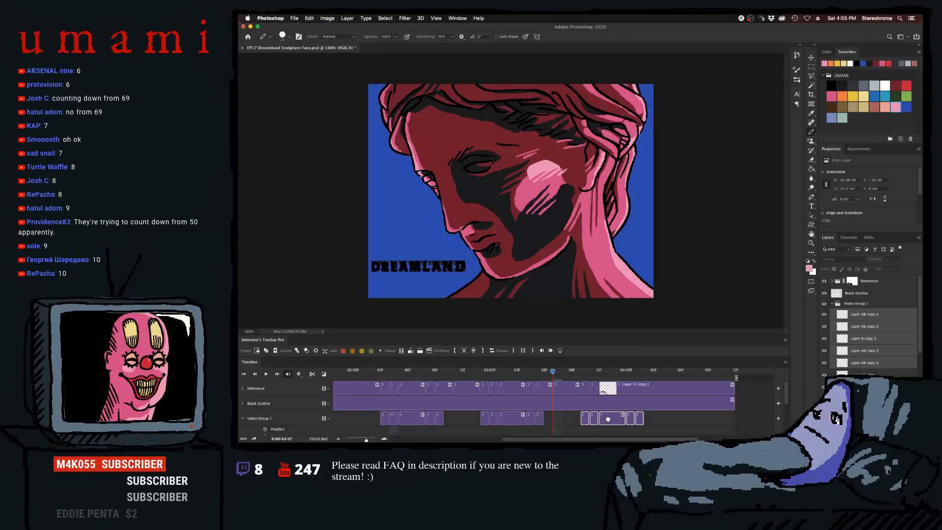
{"action": "left_click_drag", "start_coordinate": [556, 370], "coordinate": [618, 381]}
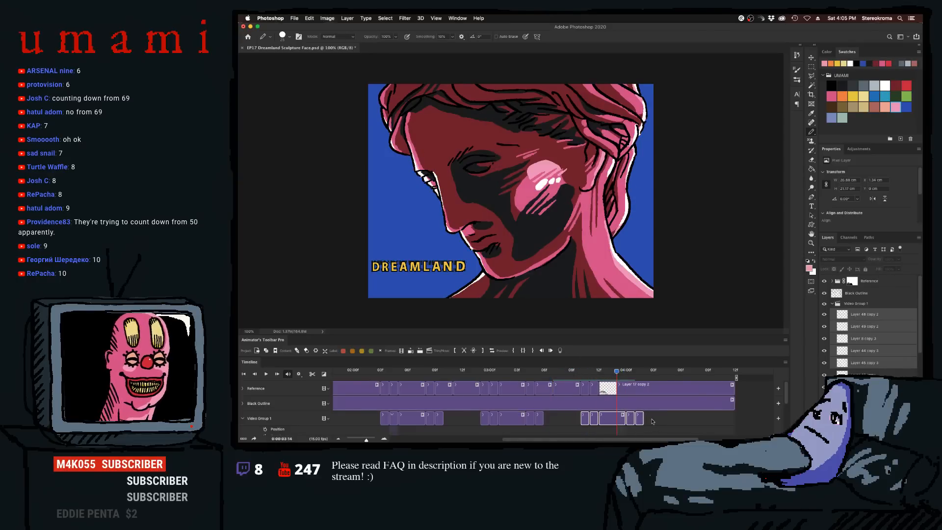
- Delete the last two fade-out highlight clips and extend the final white highlight to the end of the animation
{"action": "left_click", "coordinate": [652, 422]}
{"action": "left_click", "coordinate": [641, 421]}
{"action": "key", "text": "Delete"}
{"action": "key", "text": "Delete"}
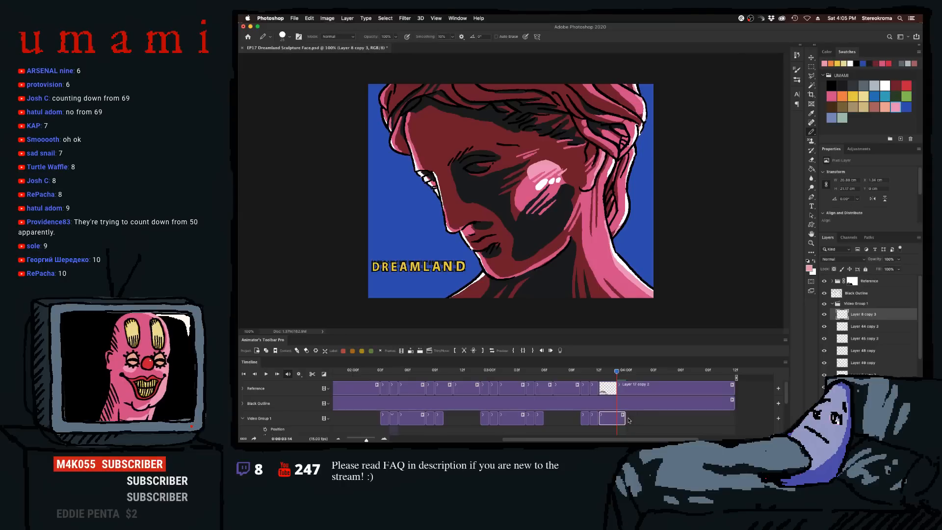
{"action": "left_click_drag", "start_coordinate": [624, 418], "coordinate": [739, 418]}
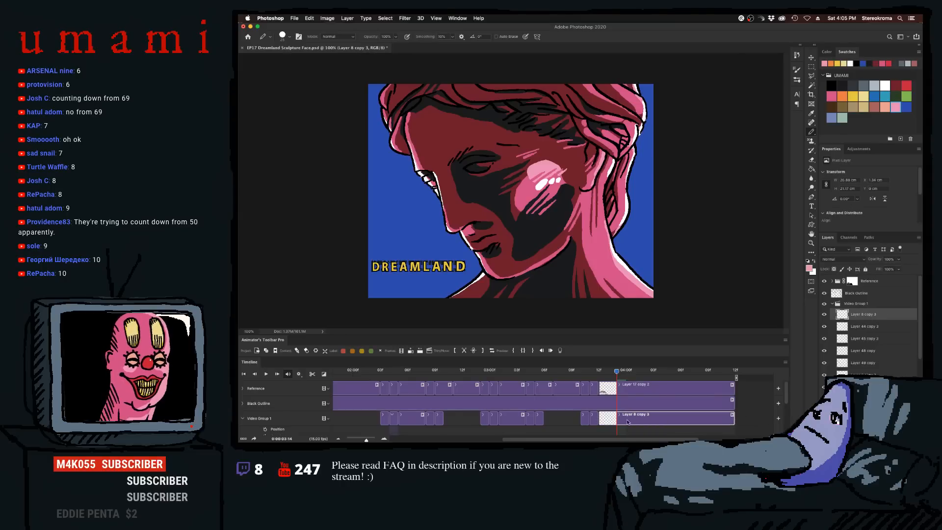
- Return the playhead to the start of the animation and save the document
{"action": "left_click_drag", "start_coordinate": [362, 437], "coordinate": [354, 439]}
{"action": "left_click_drag", "start_coordinate": [374, 372], "coordinate": [336, 373]}
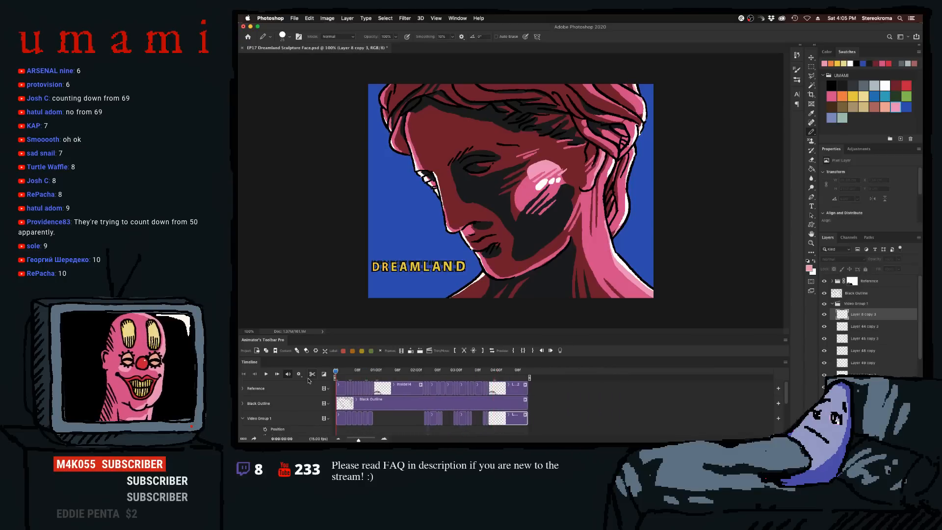
{"action": "key", "text": "super+s"}
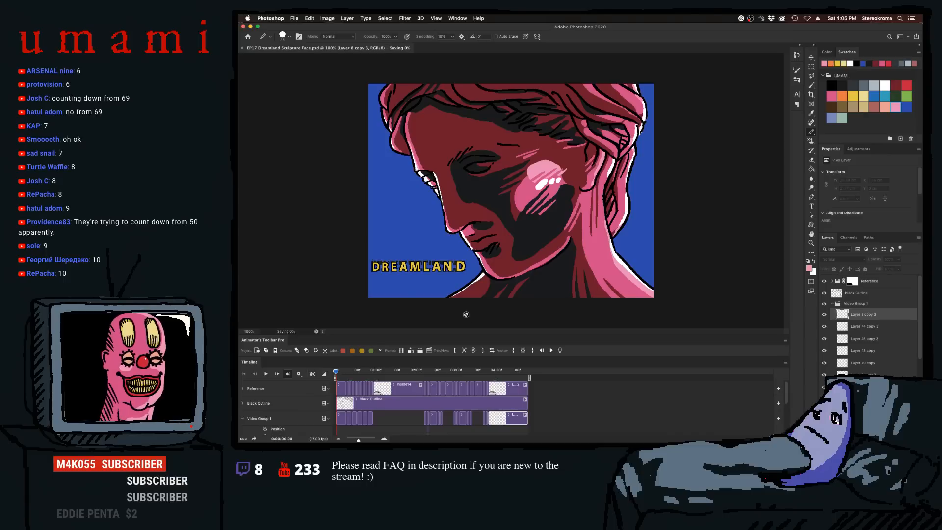
- Play back the face animation and scrub through the timeline to about the one-second mark
{"action": "key", "text": "space"}
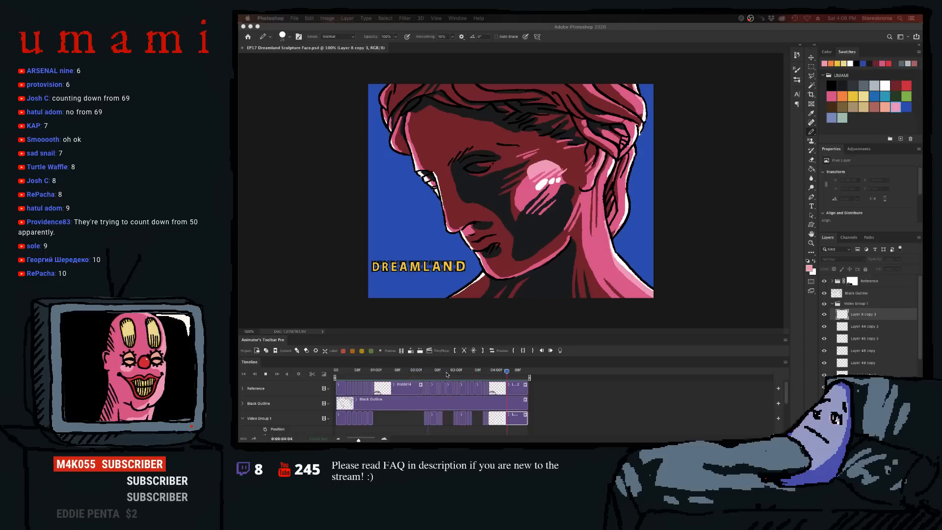
{"action": "left_click", "coordinate": [458, 374]}
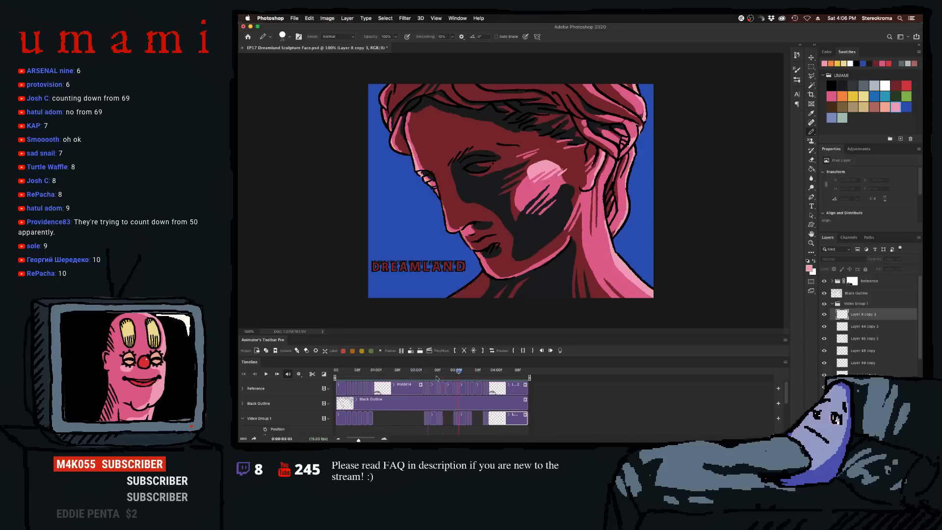
{"action": "left_click_drag", "start_coordinate": [437, 378], "coordinate": [379, 377]}
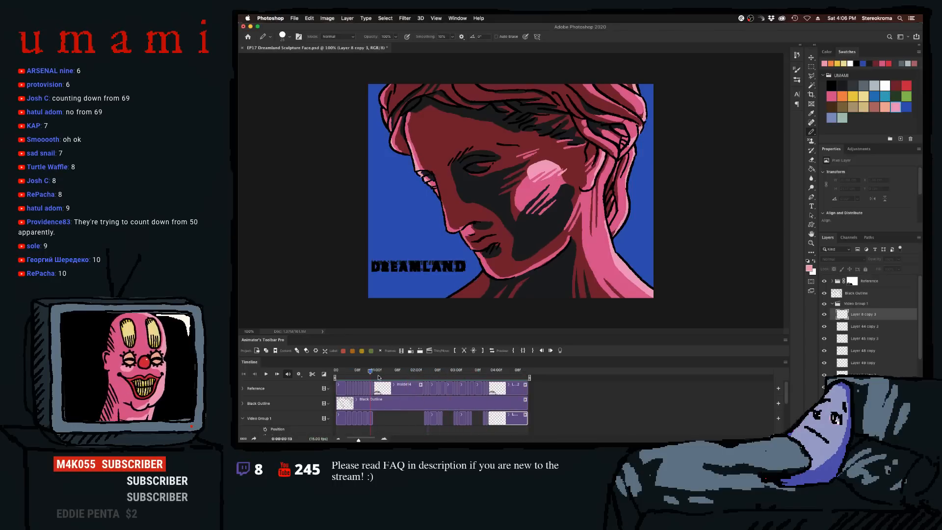
- Collapse Video Group 1 and hide the Reference group, checking the animation in playback
{"action": "left_click", "coordinate": [834, 304]}
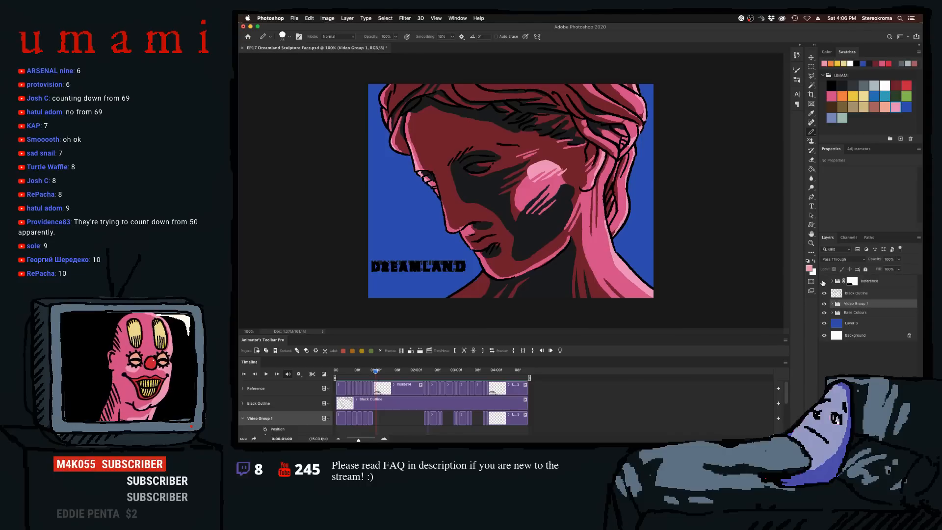
{"action": "left_click", "coordinate": [824, 281]}
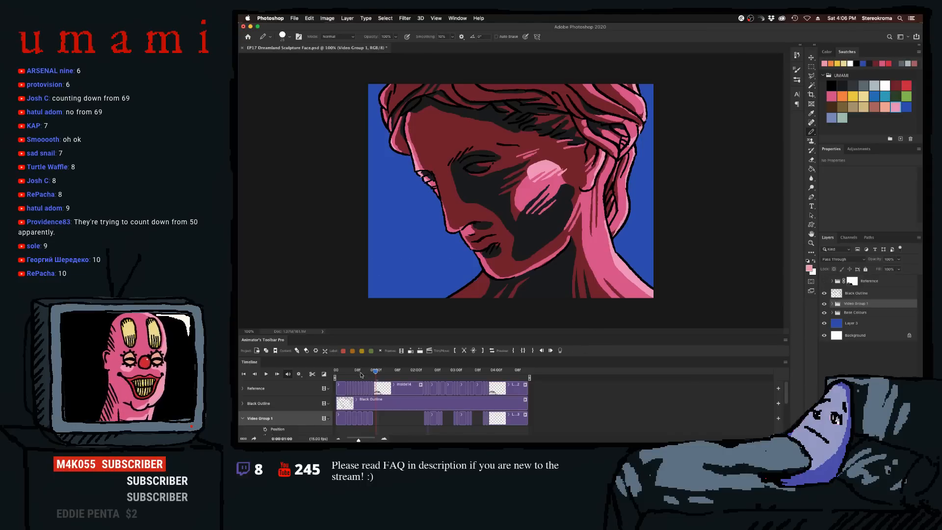
{"action": "key", "text": "space"}
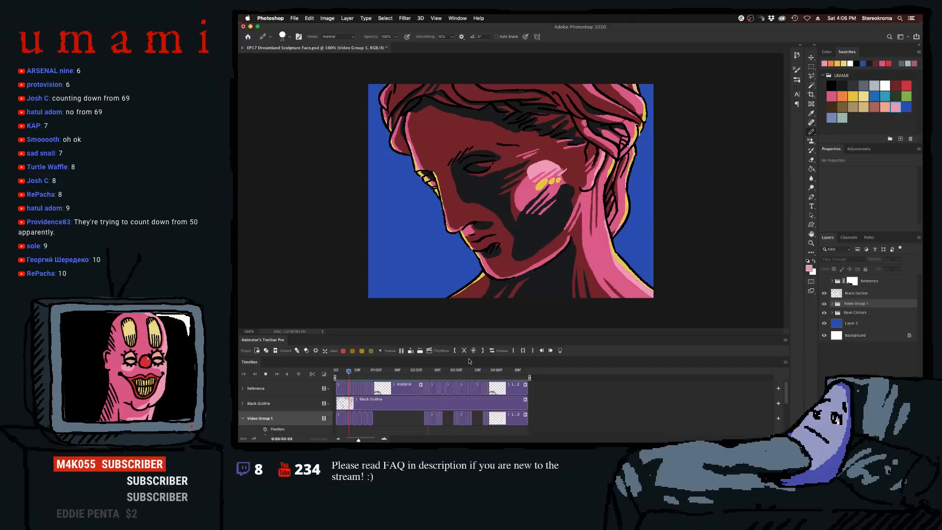
{"action": "key", "text": "space"}
- Hide the blue Layer 3 and the Background layer, and save the document
{"action": "left_click", "coordinate": [825, 323]}
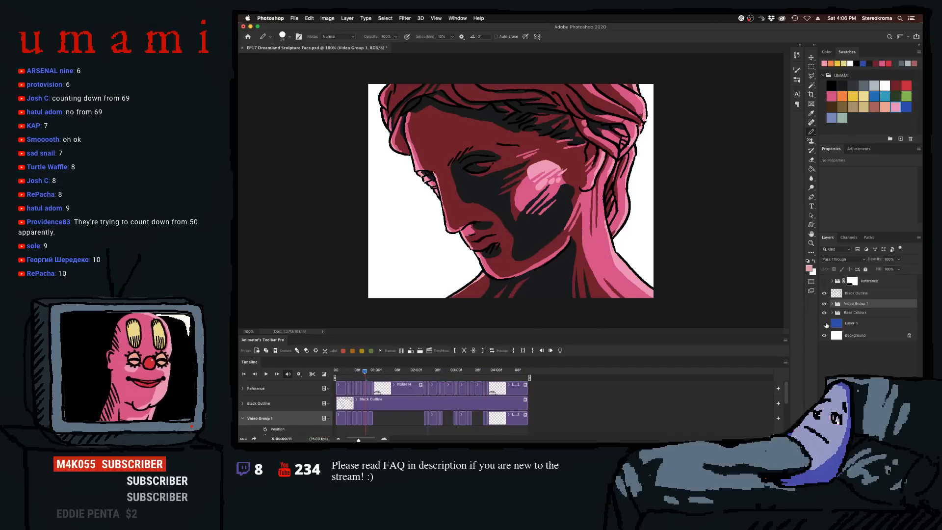
{"action": "left_click", "coordinate": [825, 335]}
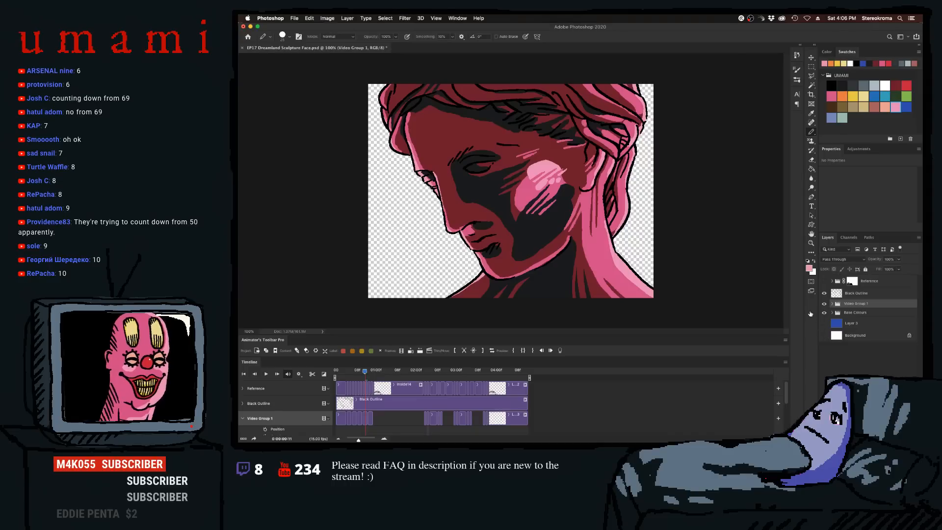
{"action": "key", "text": "super+s"}
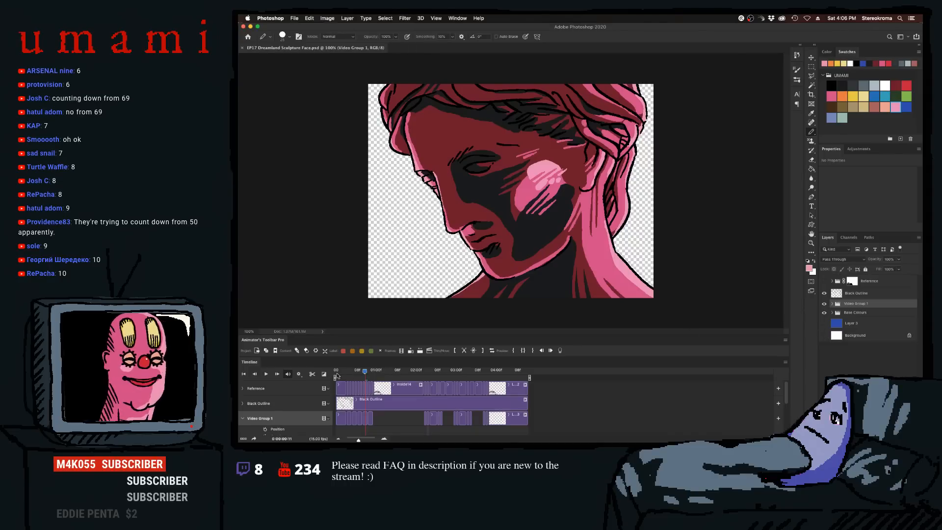
- Play the animation from the first frame to check it without its background layers
{"action": "left_click", "coordinate": [338, 375]}
{"action": "key", "text": "space"}
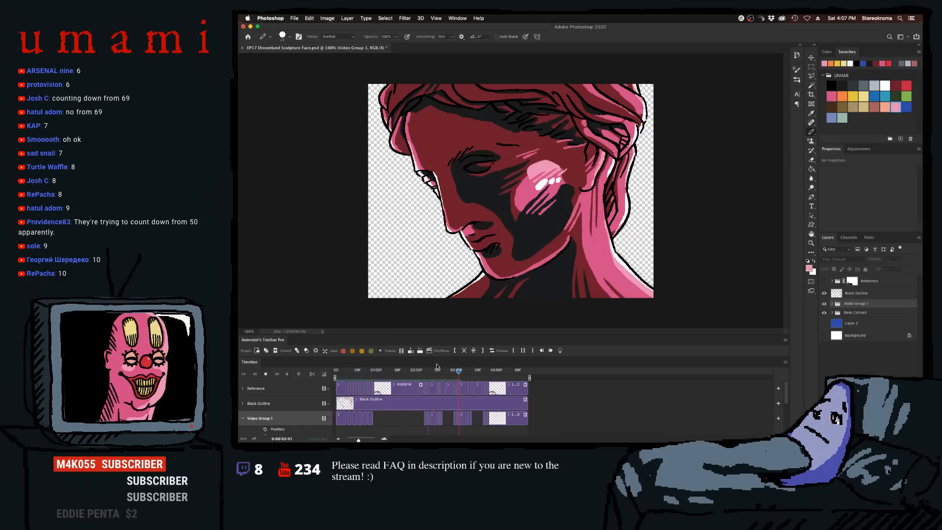
{"action": "key", "text": "space"}
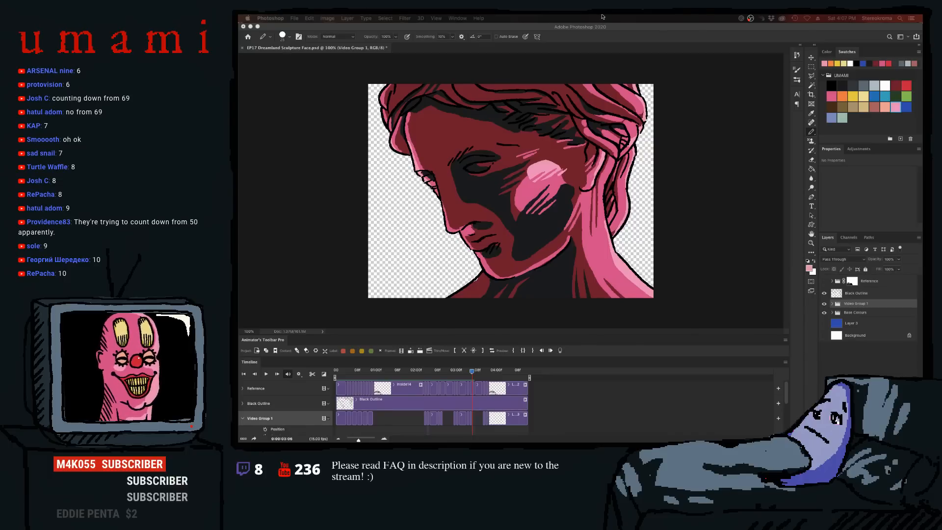
- Launch After Effects, dismissing the disk cache warning and closing the Home window
{"action": "left_click", "coordinate": [901, 18]}
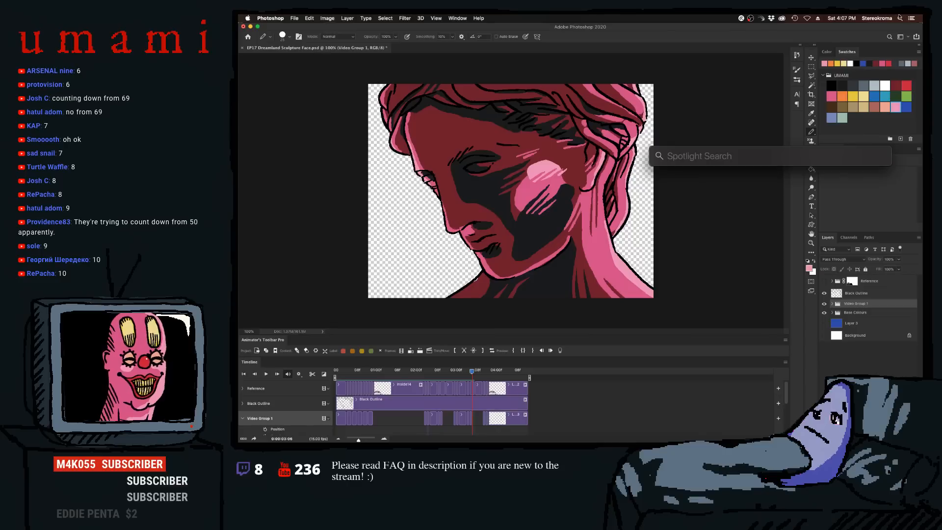
{"action": "type", "text": "after"}
{"action": "key", "text": "Return"}
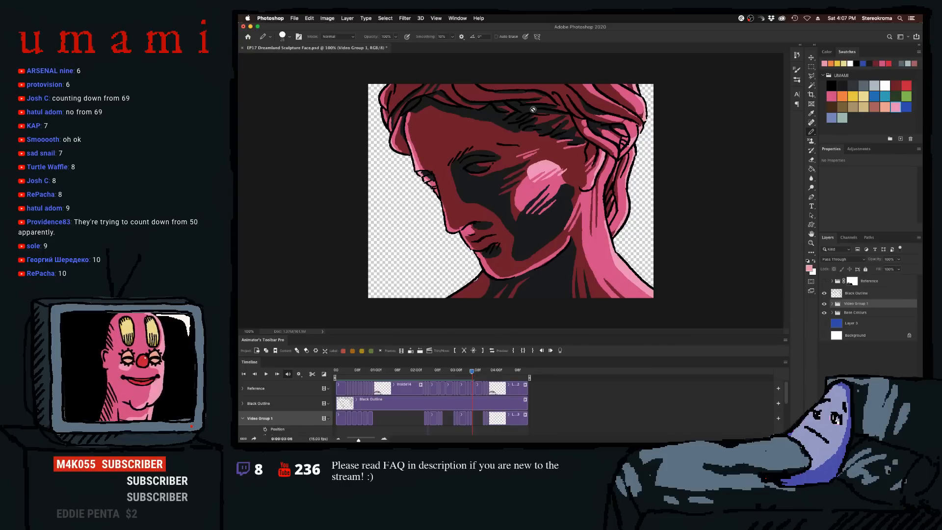
{"action": "mouse_move", "coordinate": [683, 429]}
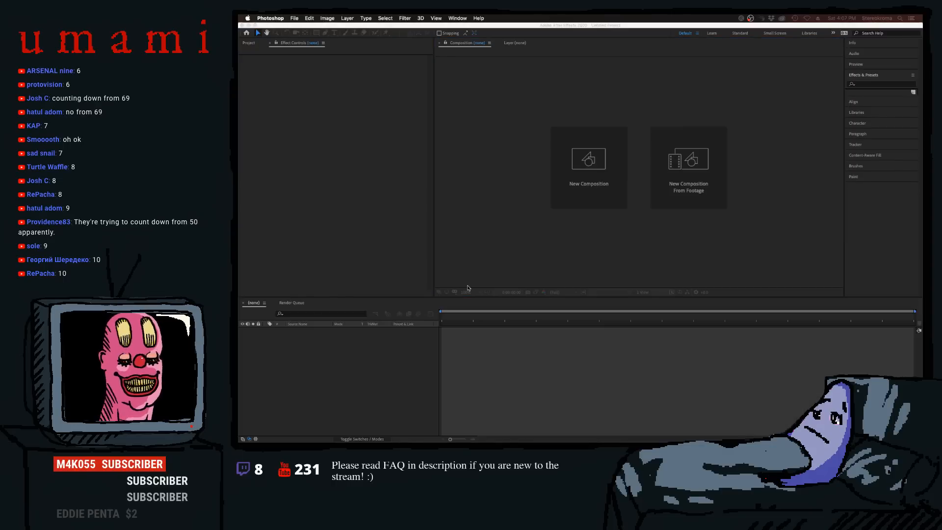
{"action": "left_click", "coordinate": [625, 262]}
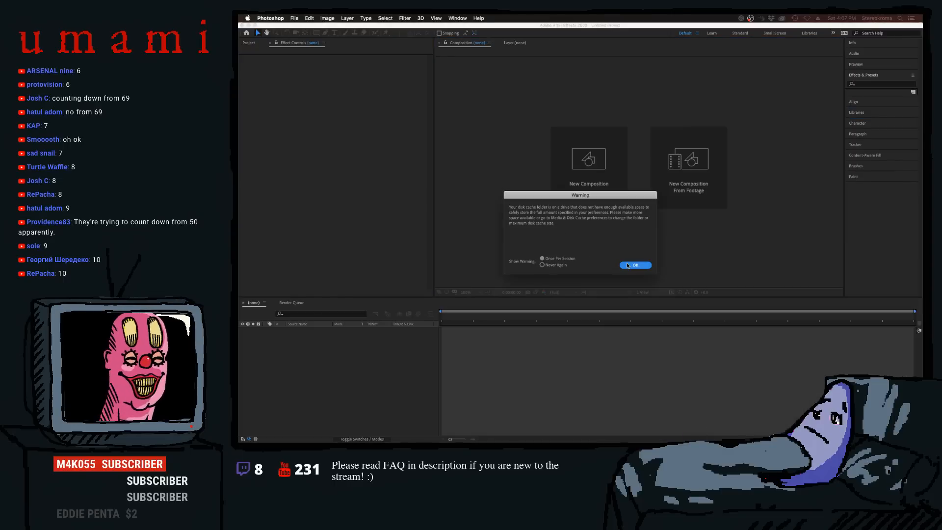
{"action": "left_click", "coordinate": [629, 265]}
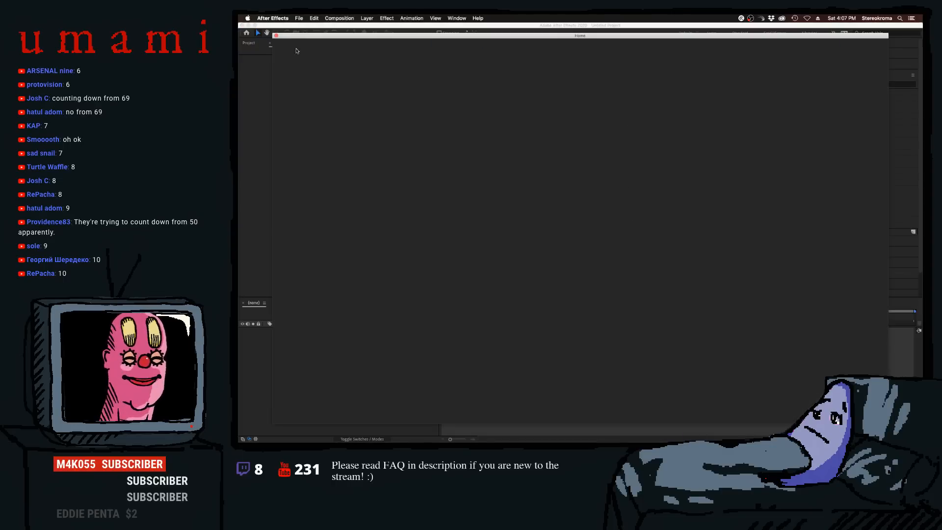
{"action": "left_click", "coordinate": [276, 36]}
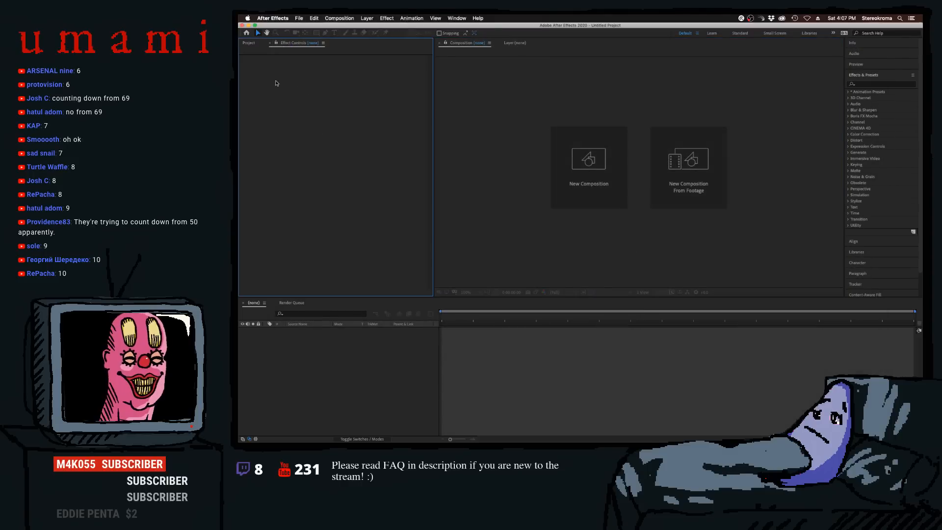
- Import EP17 Dreamland Sculpture Face.psd as footage with merged layers and create a composition from it
{"action": "left_click", "coordinate": [251, 44]}
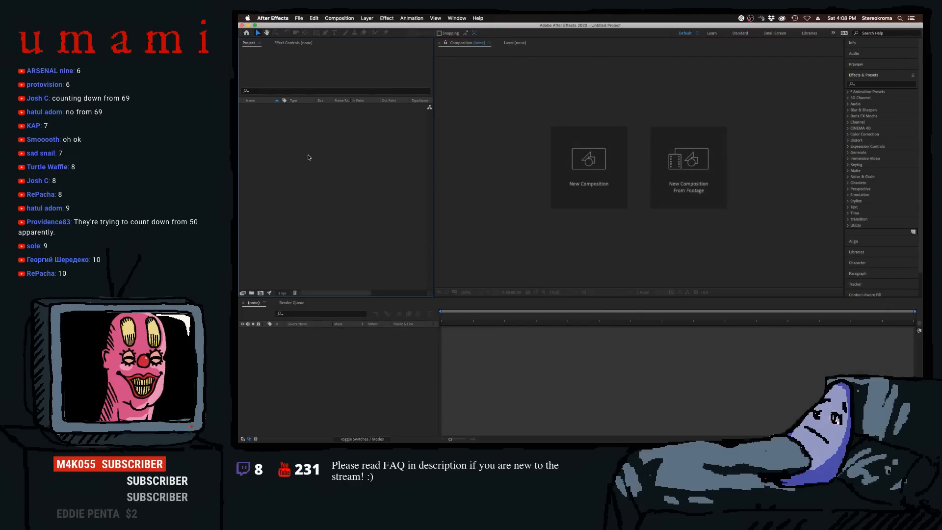
{"action": "double_click", "coordinate": [318, 156]}
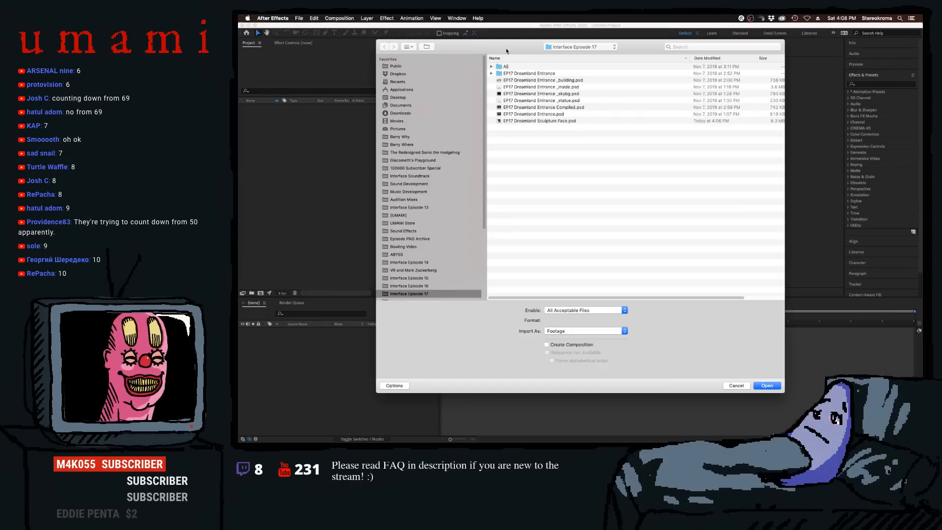
{"action": "mouse_move", "coordinate": [505, 49]}
{"action": "left_mouse_down"}
{"action": "mouse_move", "coordinate": [444, 52]}
{"action": "mouse_move", "coordinate": [546, 73]}
{"action": "mouse_move", "coordinate": [510, 61]}
{"action": "left_mouse_up"}
{"action": "scroll", "coordinate": [477, 153], "scroll_direction": "down", "scroll_amount": 5}
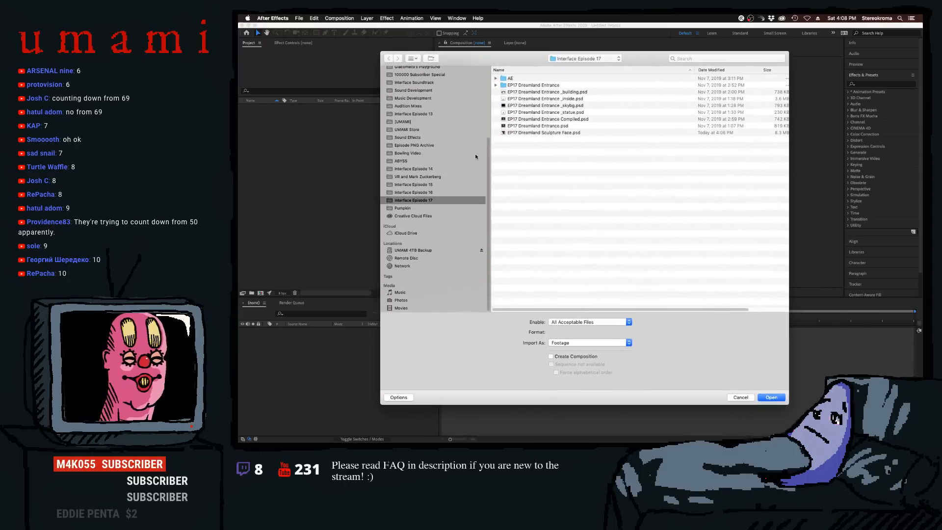
{"action": "scroll", "coordinate": [457, 197], "scroll_direction": "up", "scroll_amount": 1}
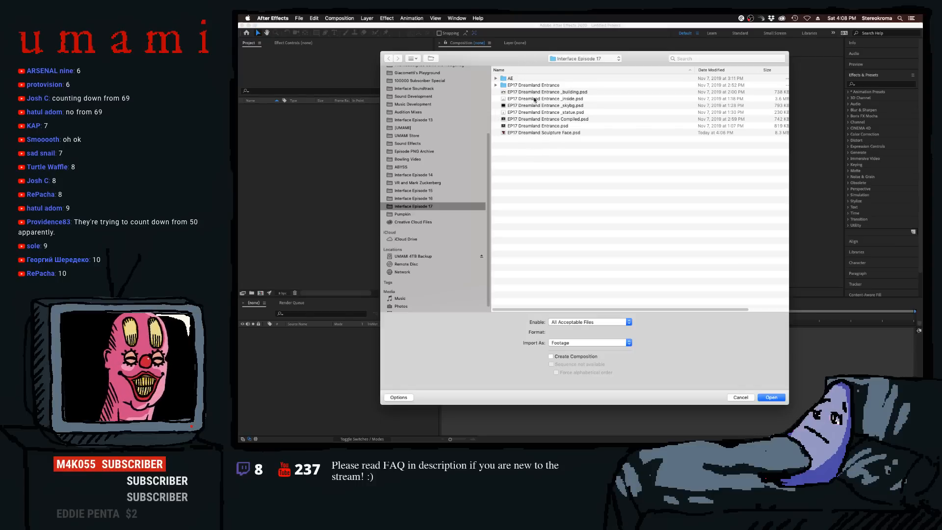
{"action": "left_click", "coordinate": [548, 134]}
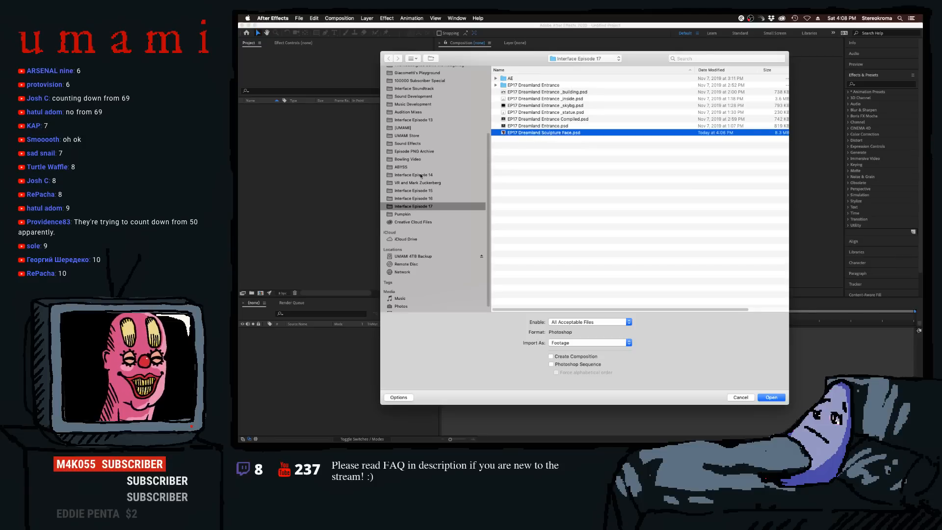
{"action": "key", "text": "Return"}
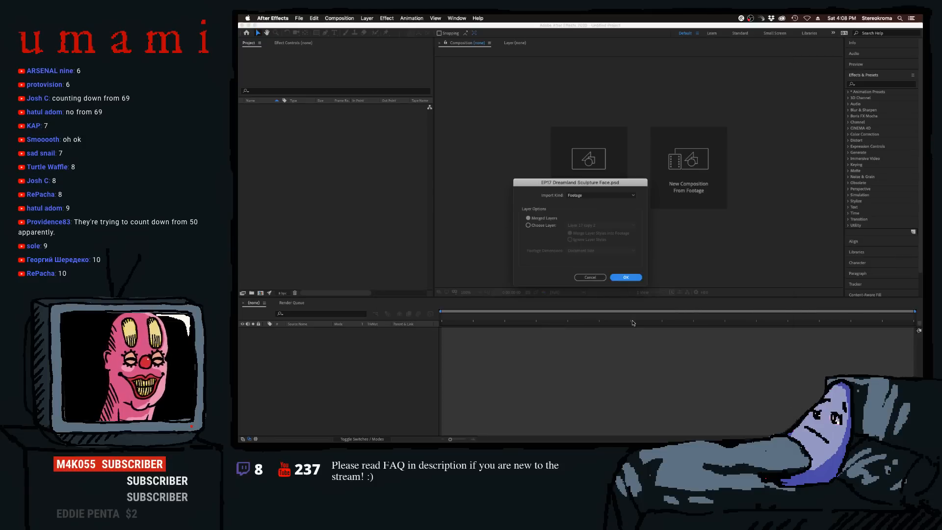
{"action": "left_click", "coordinate": [623, 277]}
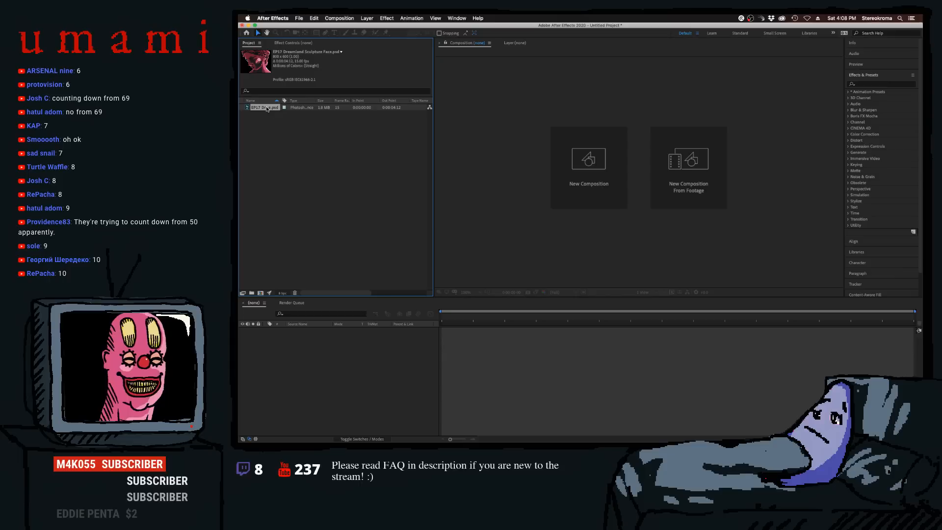
{"action": "left_click_drag", "start_coordinate": [267, 109], "coordinate": [261, 293]}
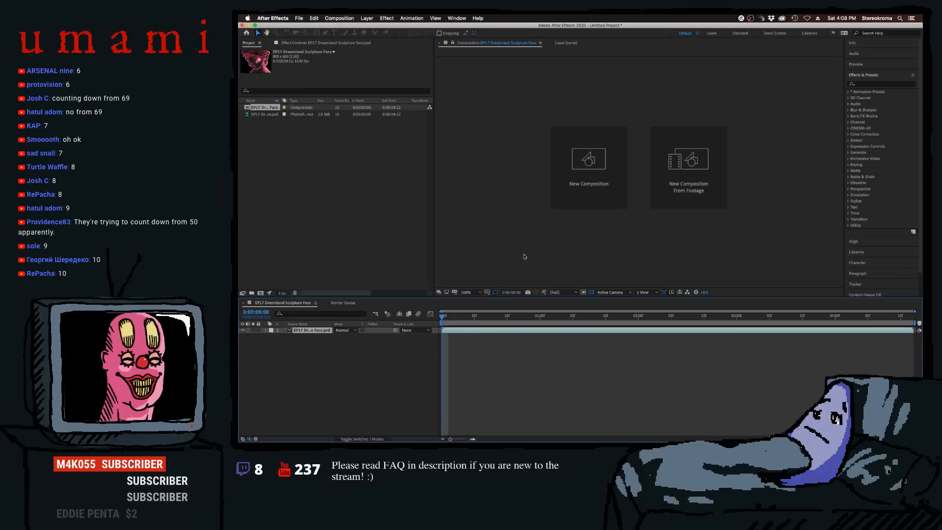
- Save the project in the AE folder as Dreamland Face Closeup Rain V01.aep, based on the existing Dreamland Entrance Rain file name
{"action": "left_click", "coordinate": [273, 18]}
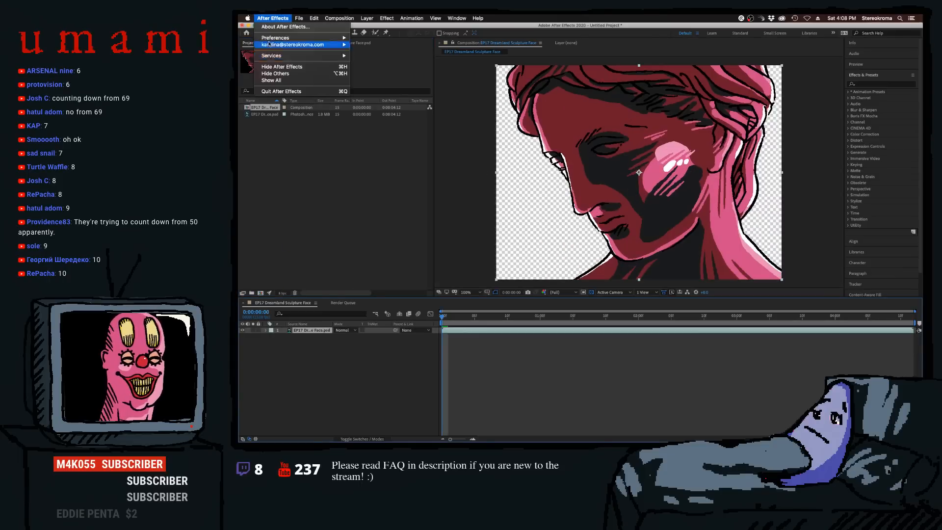
{"action": "mouse_move", "coordinate": [299, 18]}
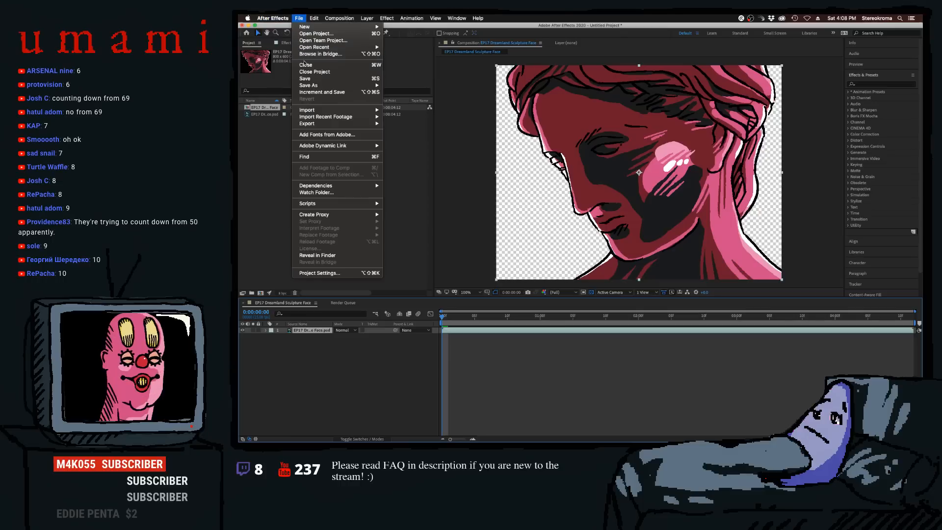
{"action": "left_click", "coordinate": [499, 118]}
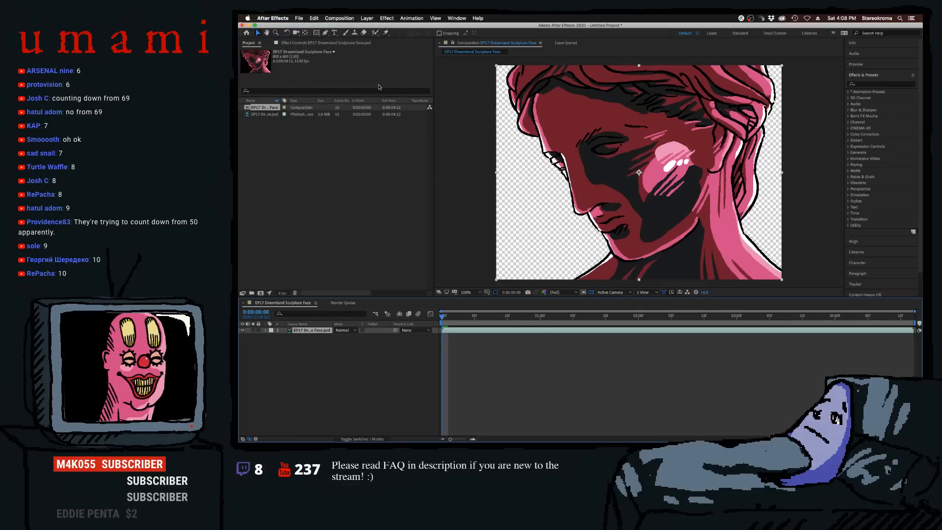
{"action": "left_click", "coordinate": [299, 18]}
{"action": "mouse_move", "coordinate": [354, 87]}
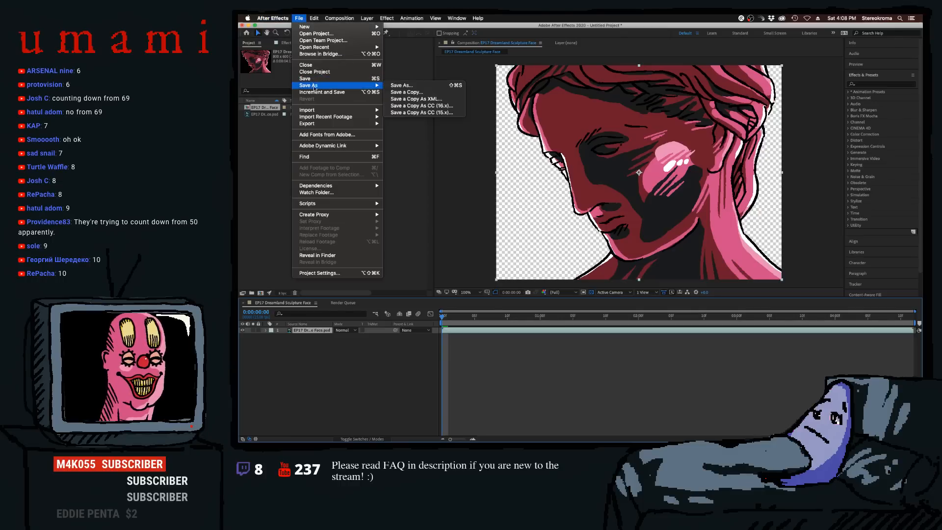
{"action": "left_click", "coordinate": [451, 90]}
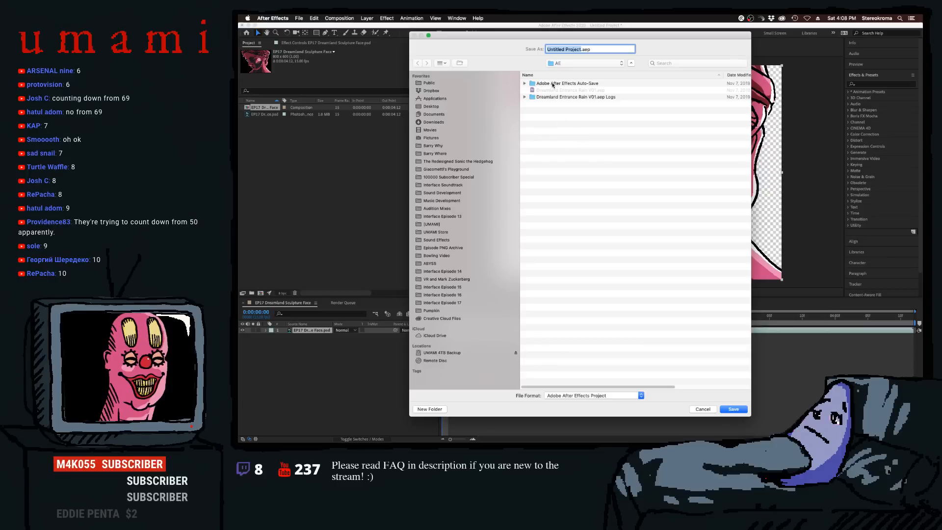
{"action": "left_click", "coordinate": [553, 92]}
{"action": "left_click", "coordinate": [605, 49]}
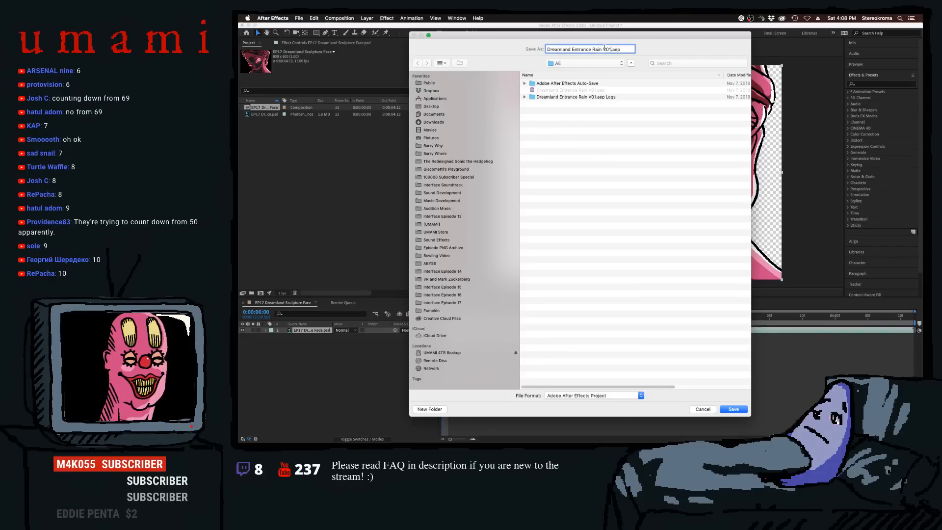
{"action": "double_click", "coordinate": [587, 49]}
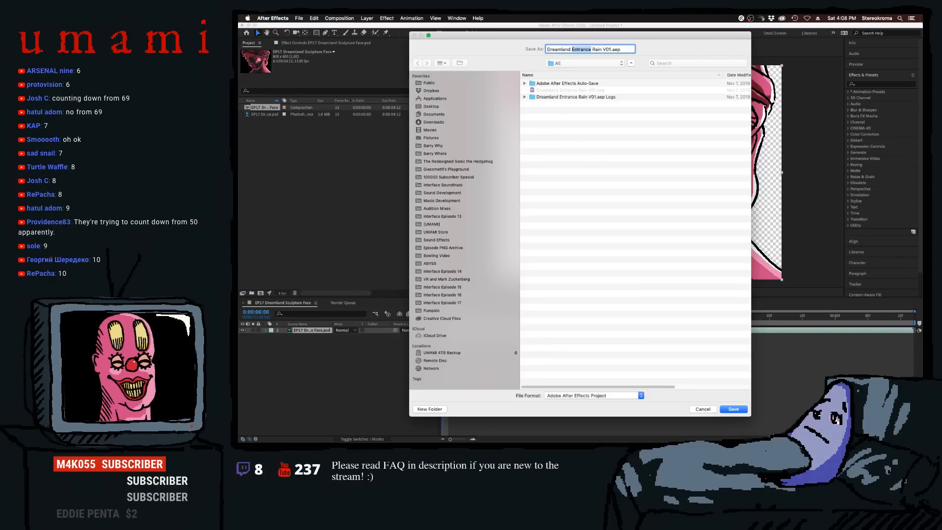
{"action": "type", "text": "Face Closeup"}
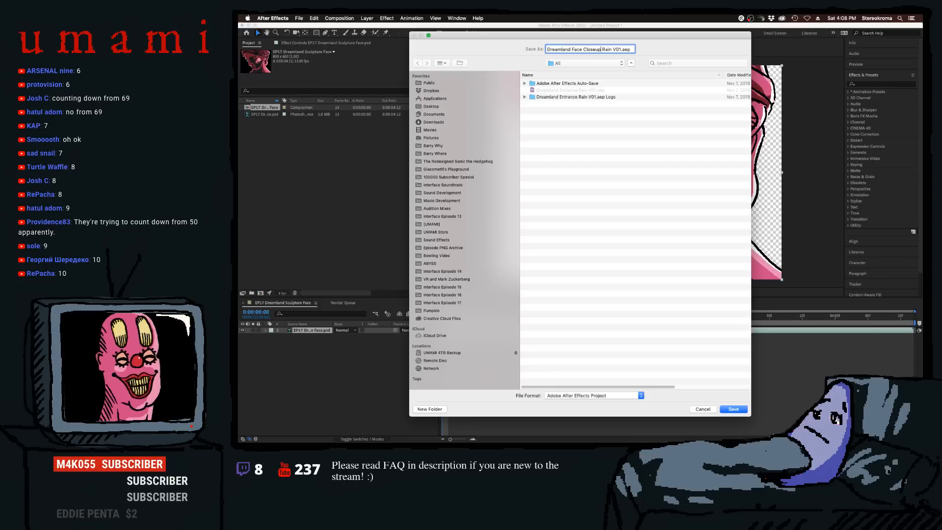
{"action": "key", "text": "Return"}
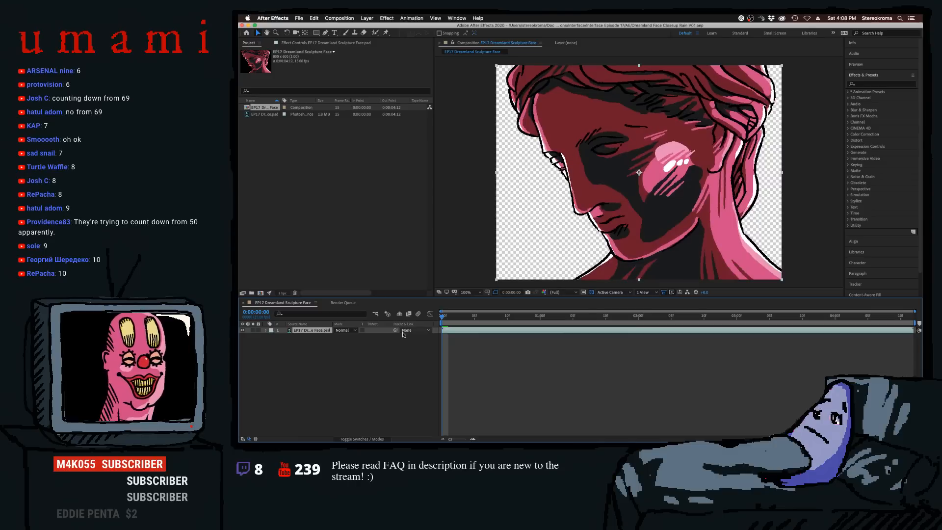
- Set the composition's width to 640 px with the 4:3 aspect ratio locked
{"action": "right_click", "coordinate": [265, 107]}
{"action": "left_click", "coordinate": [290, 113]}
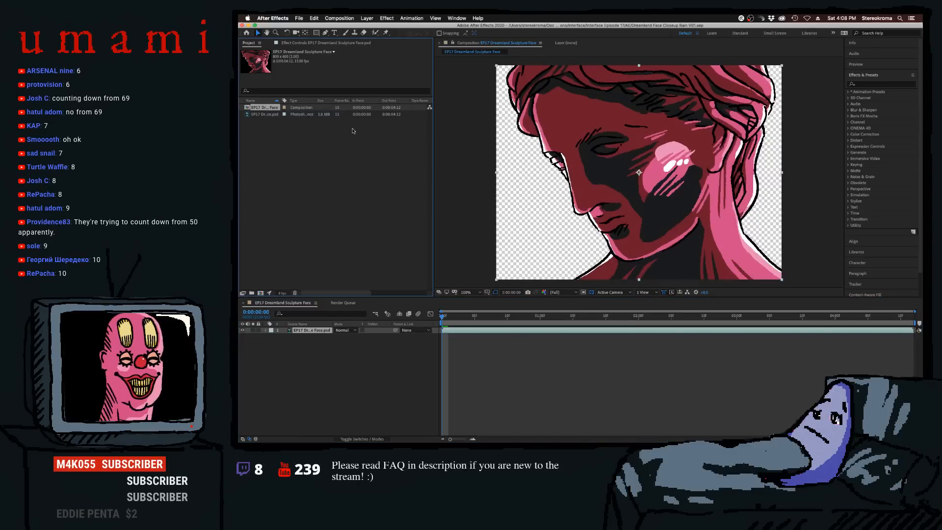
{"action": "left_click", "coordinate": [527, 191]}
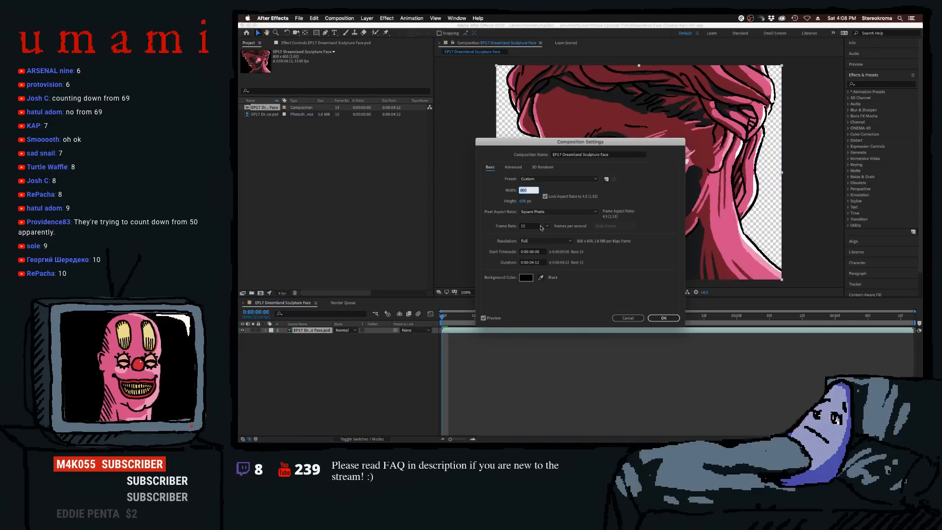
{"action": "type", "text": "640"}
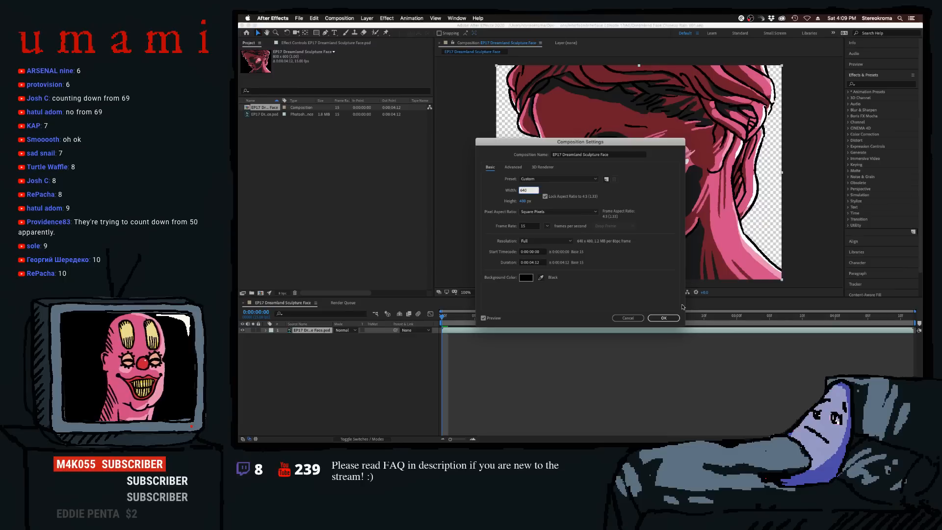
{"action": "left_click", "coordinate": [665, 313]}
{"action": "left_click", "coordinate": [666, 316]}
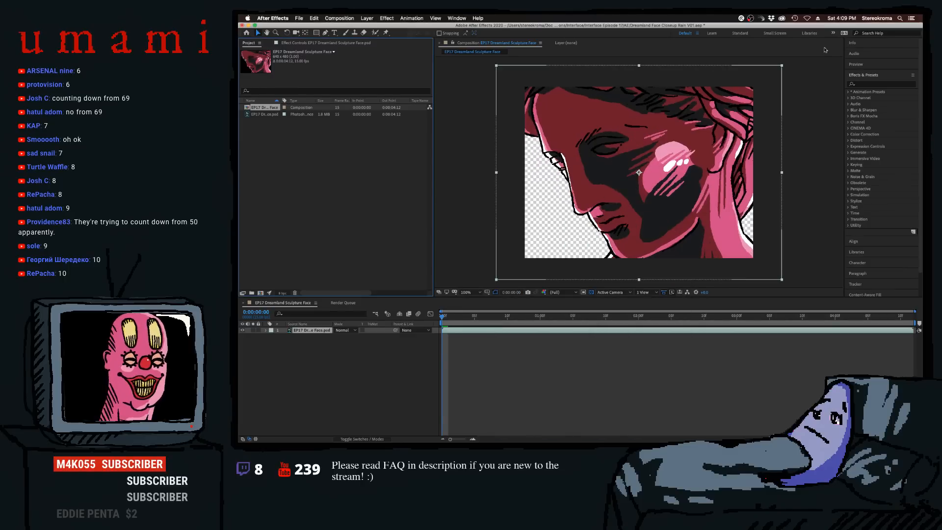
- Scale the sculpture layer down to about 80% so it fits the composition frame
{"action": "left_click_drag", "start_coordinate": [782, 65], "coordinate": [752, 73]}
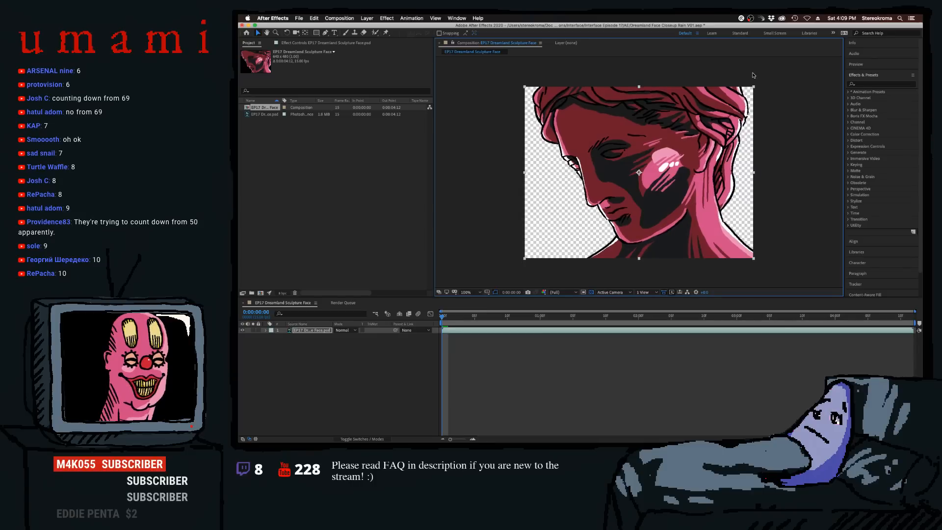
{"action": "key", "text": "period"}
{"action": "key", "text": "comma"}
{"action": "key", "text": "period"}
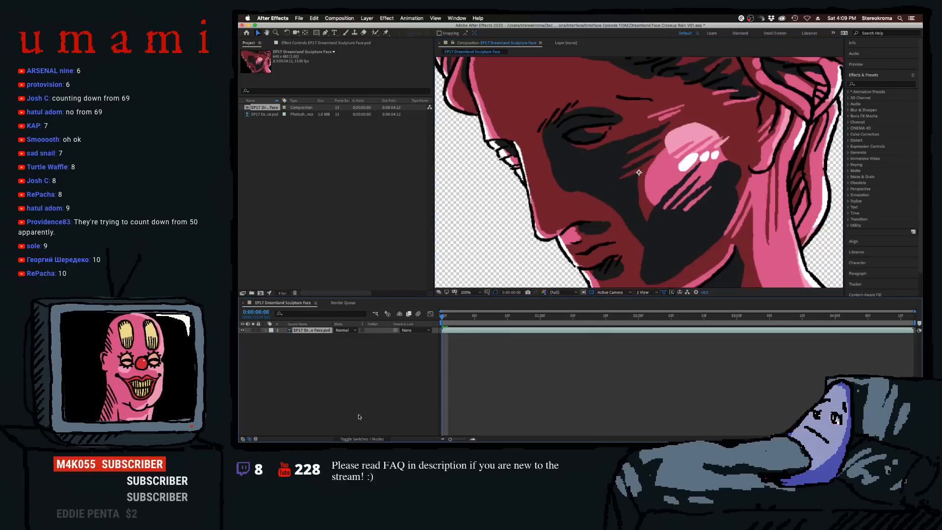
- Show the layer switches and set a Position keyframe on the sculpture layer at the first frame
{"action": "left_click", "coordinate": [361, 439]}
{"action": "key", "text": "comma"}
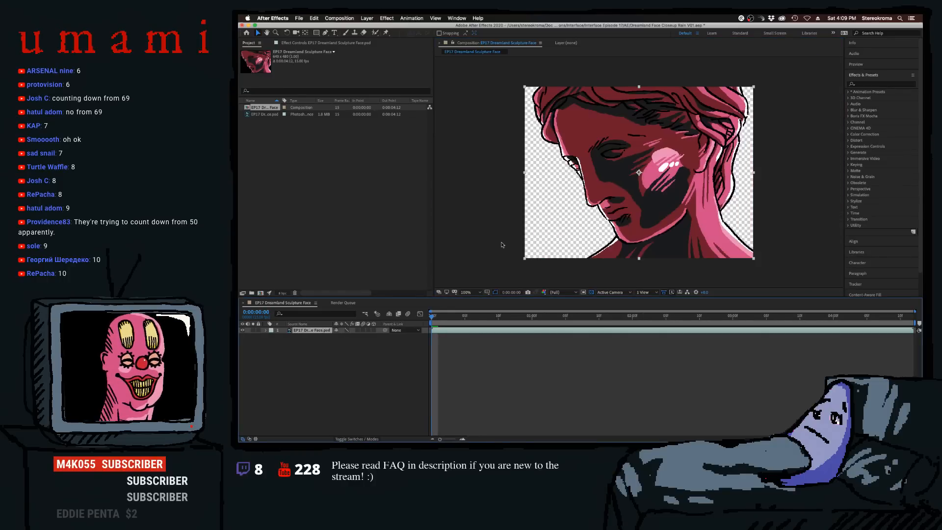
{"action": "left_click", "coordinate": [266, 331]}
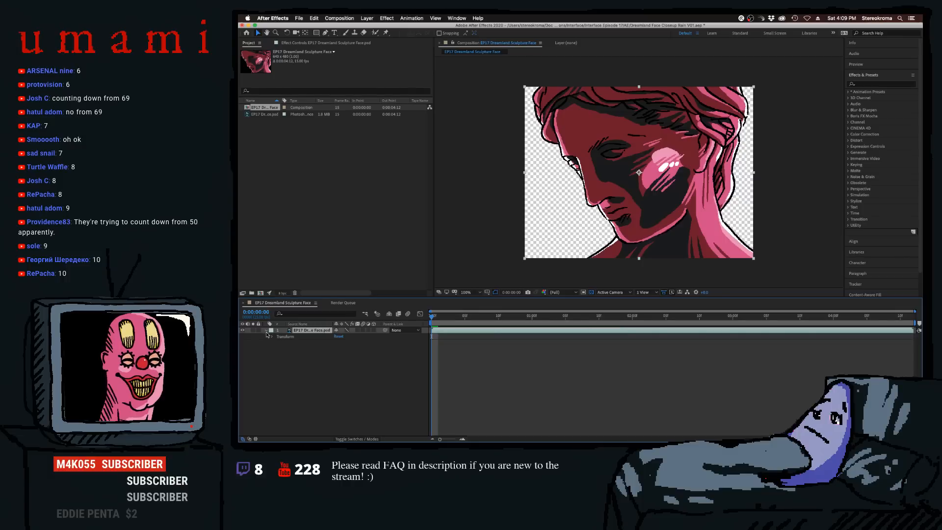
{"action": "left_click", "coordinate": [272, 337]}
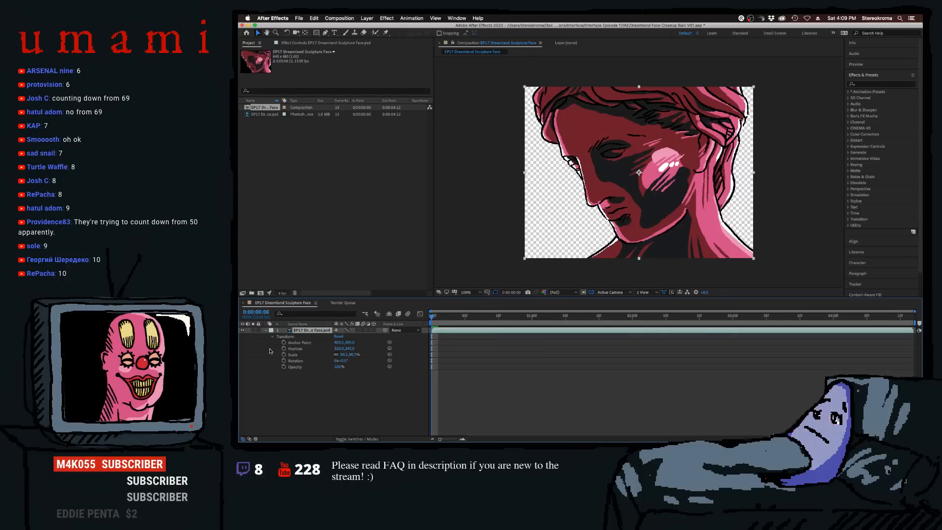
{"action": "left_click", "coordinate": [284, 348]}
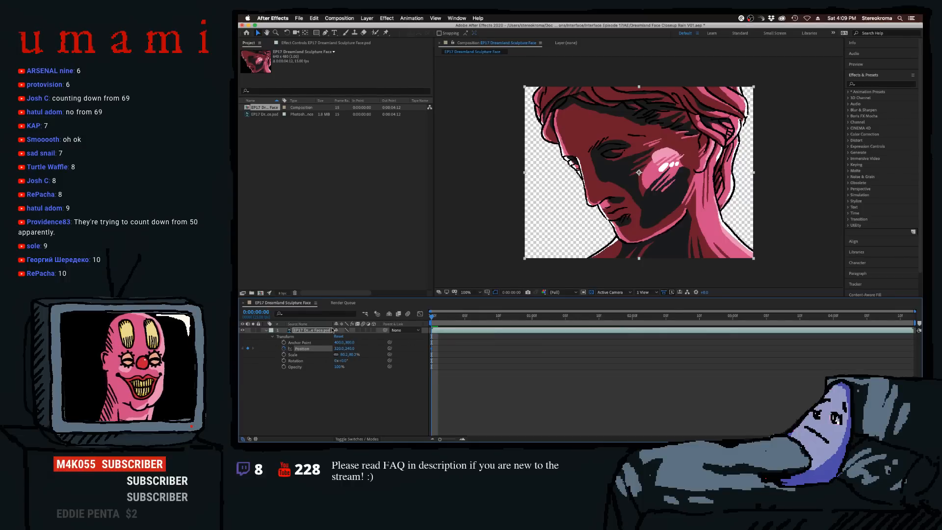
- Set the composition's duration to 0:00:16:00 and show its full length in the timeline
{"action": "right_click", "coordinate": [272, 109]}
{"action": "left_click", "coordinate": [294, 113]}
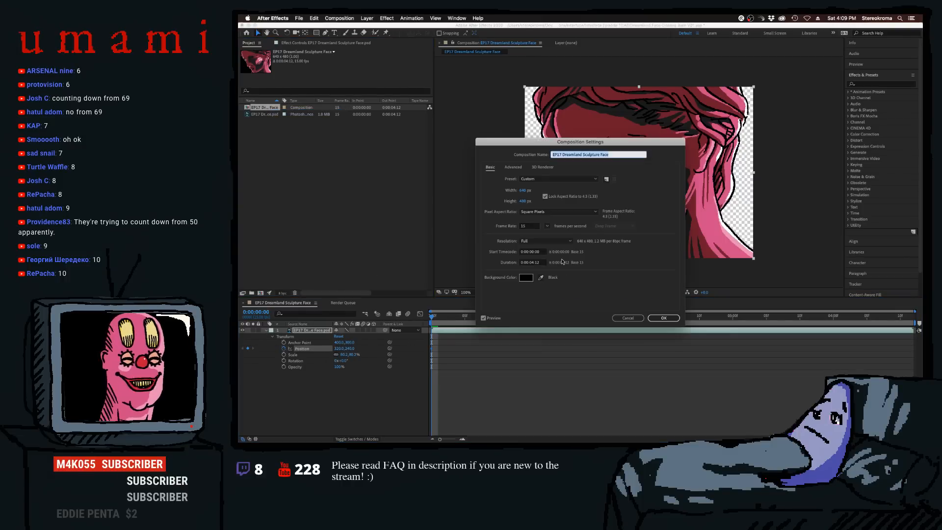
{"action": "left_click", "coordinate": [532, 263]}
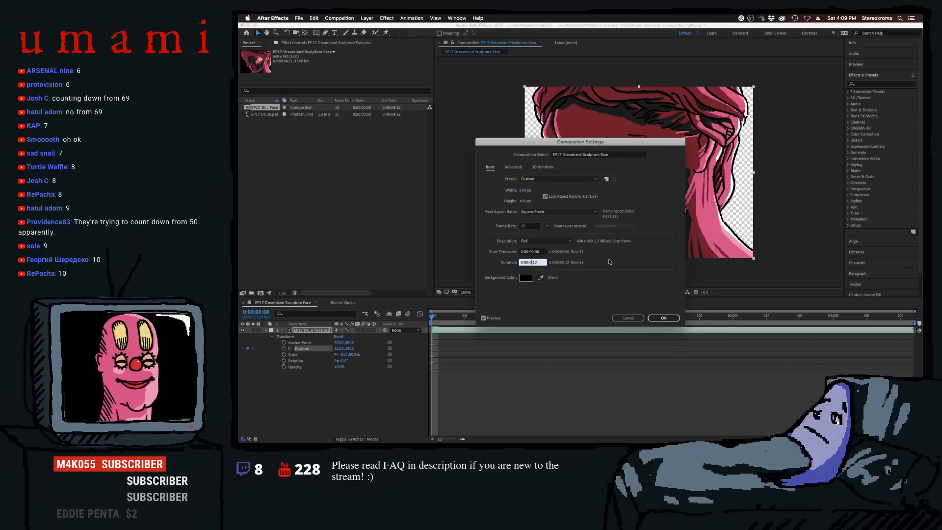
{"action": "type", "text": "16:00"}
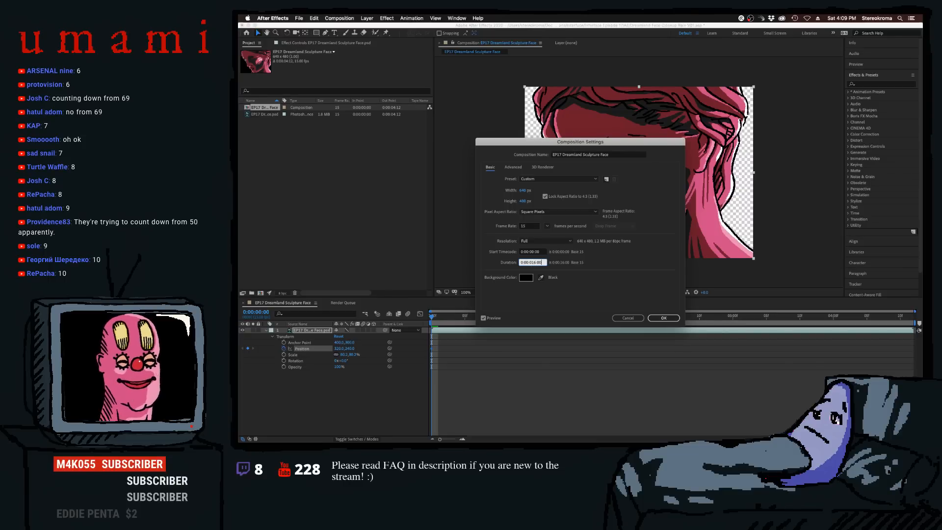
{"action": "key", "text": "Return"}
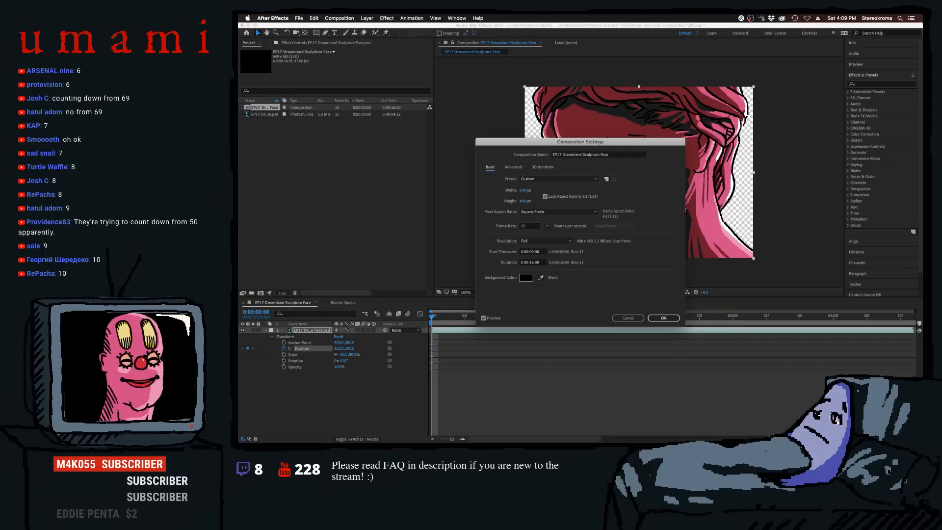
{"action": "left_click_drag", "start_coordinate": [578, 312], "coordinate": [921, 312]}
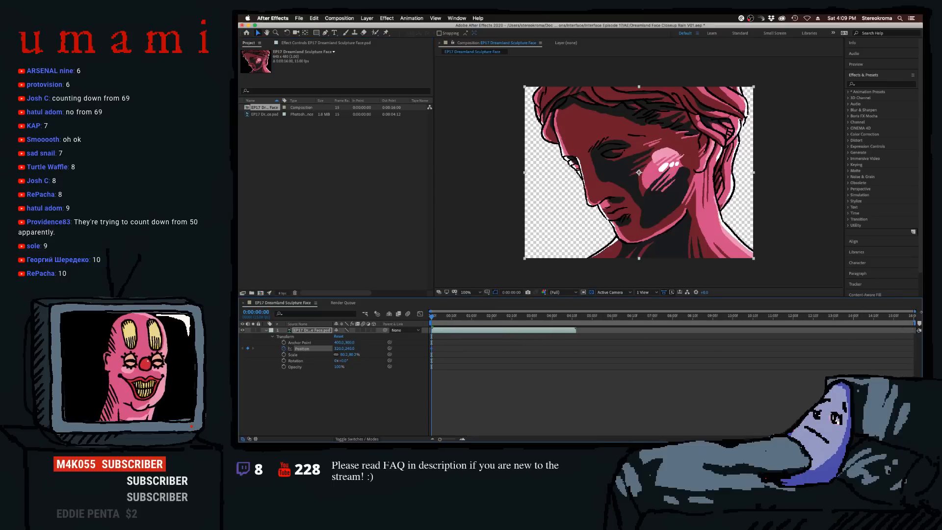
- Enable time remapping on the sculpture layer
{"action": "right_click", "coordinate": [326, 330]}
{"action": "mouse_move", "coordinate": [387, 297]}
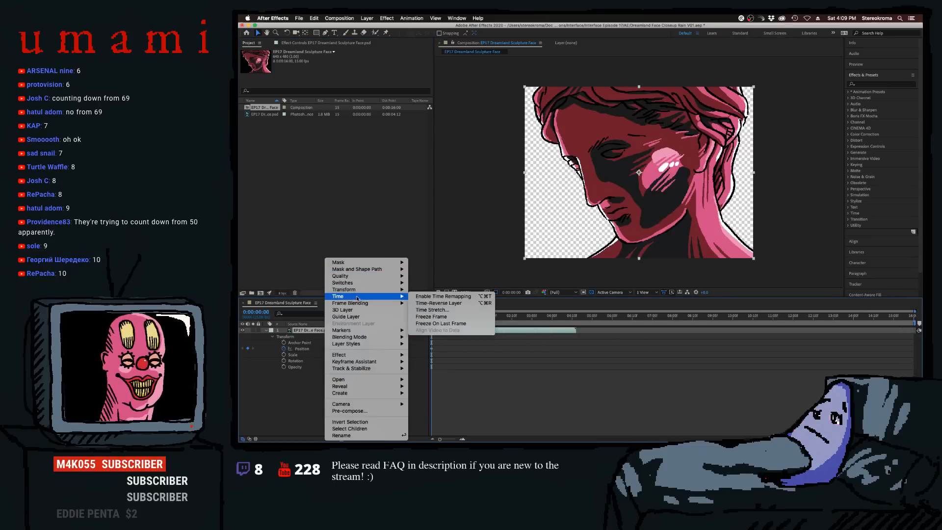
{"action": "left_click", "coordinate": [455, 297]}
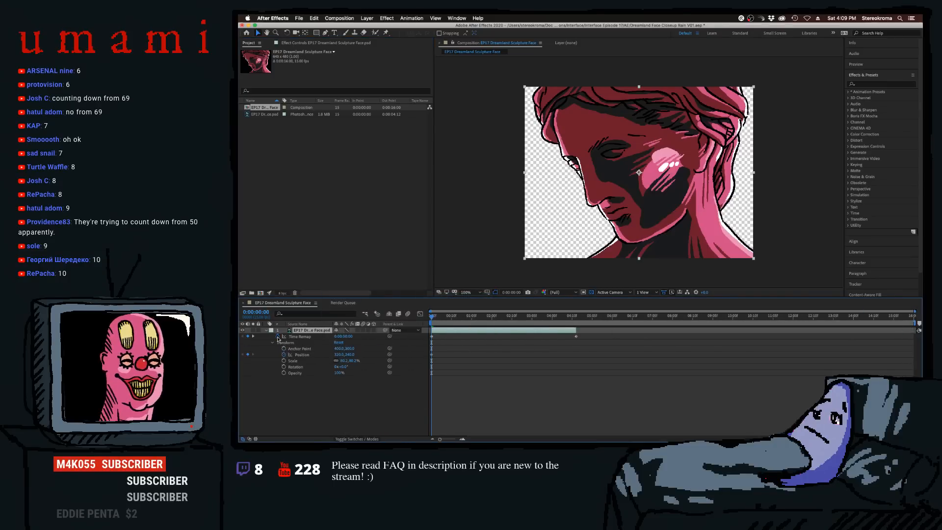
- Add the expression loopOut(type = "cycle", numKeyframes = 0) to Time Remap and extend the sculpture layer to the composition's end
{"action": "left_click", "coordinate": [278, 336], "text": "alt"}
{"action": "left_click", "coordinate": [361, 342]}
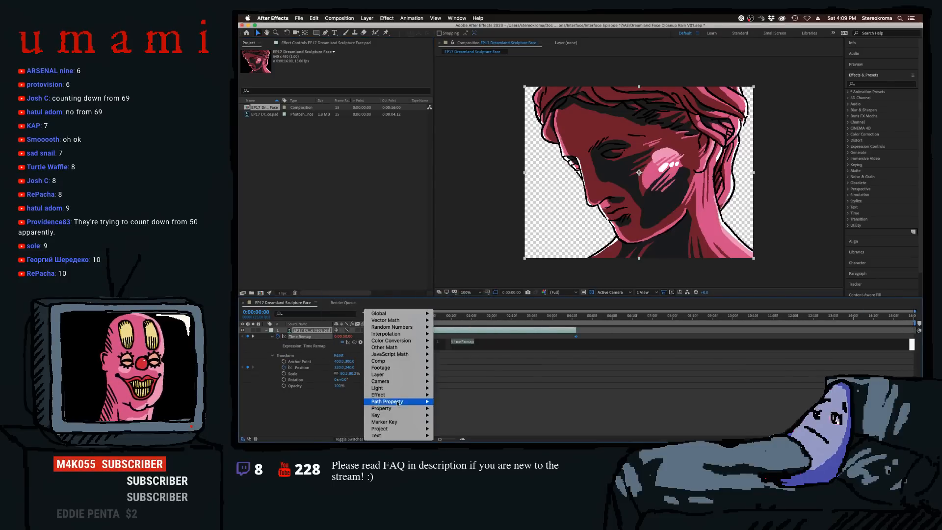
{"action": "mouse_move", "coordinate": [396, 418]}
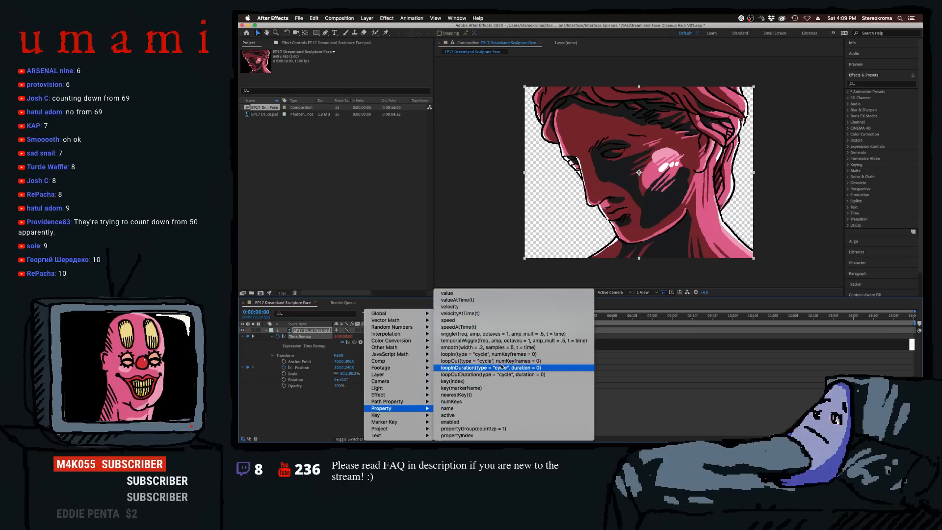
{"action": "left_click", "coordinate": [502, 361]}
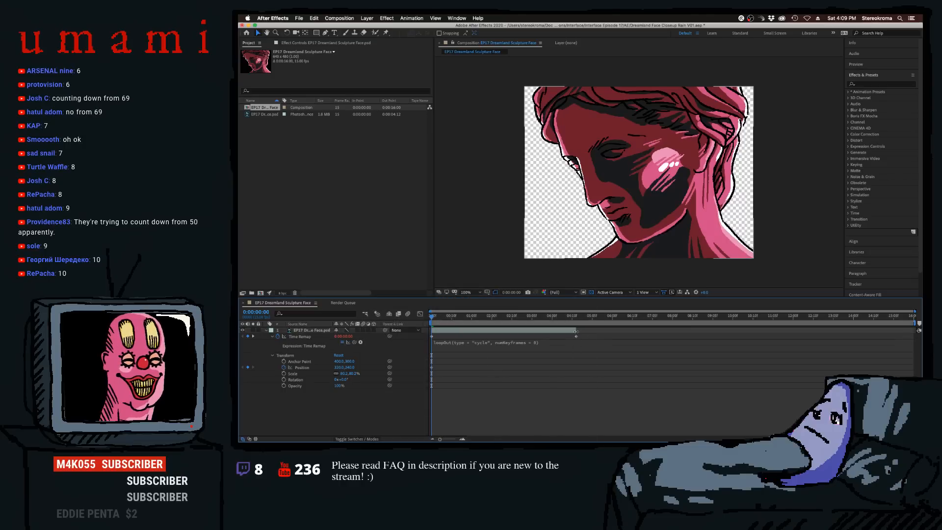
{"action": "left_click_drag", "start_coordinate": [576, 331], "coordinate": [915, 331]}
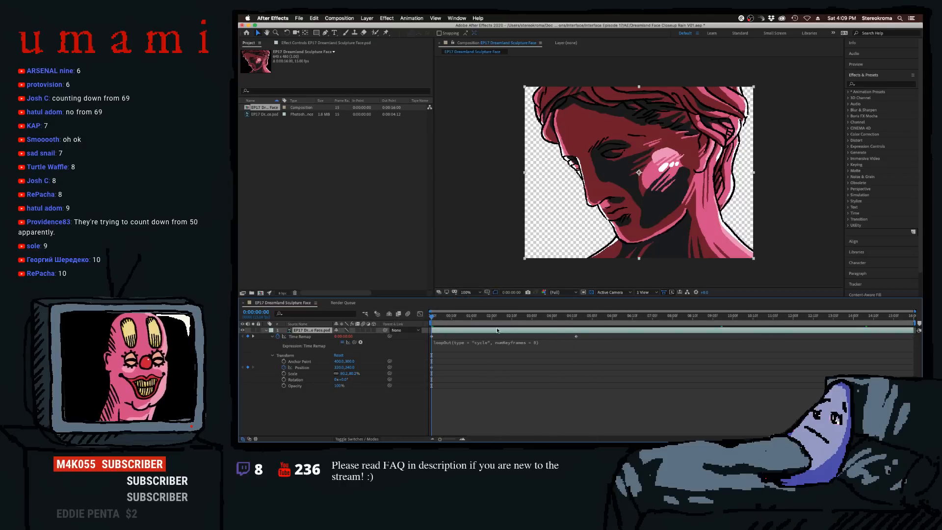
- Add a Time Remap keyframe at 0:00:04:11 and lower the value at 0:00:04:12 to the animation's first frame
{"action": "left_click_drag", "start_coordinate": [484, 325], "coordinate": [606, 326]}
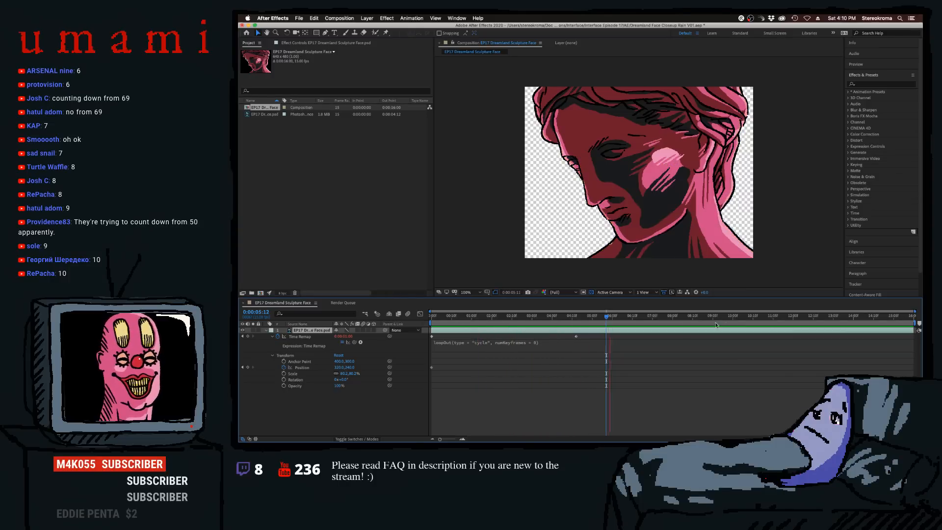
{"action": "left_click", "coordinate": [561, 318]}
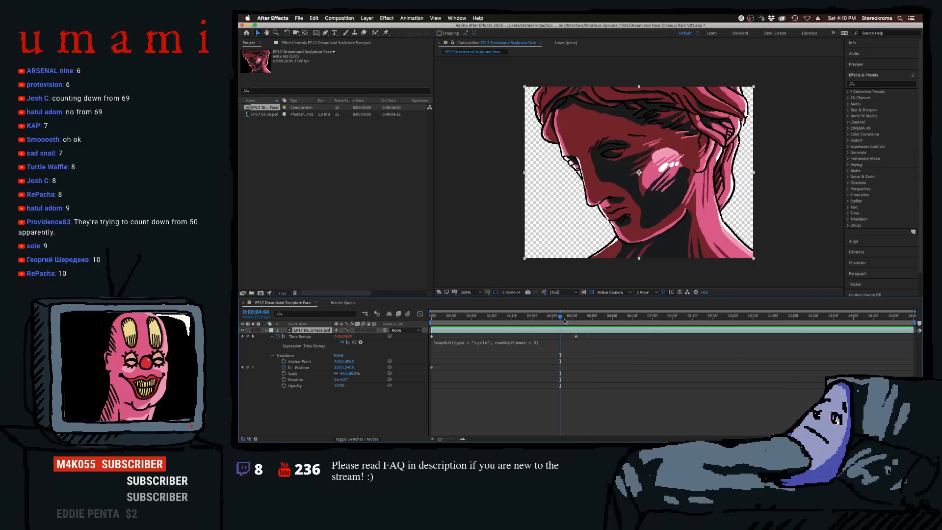
{"action": "left_click", "coordinate": [574, 319]}
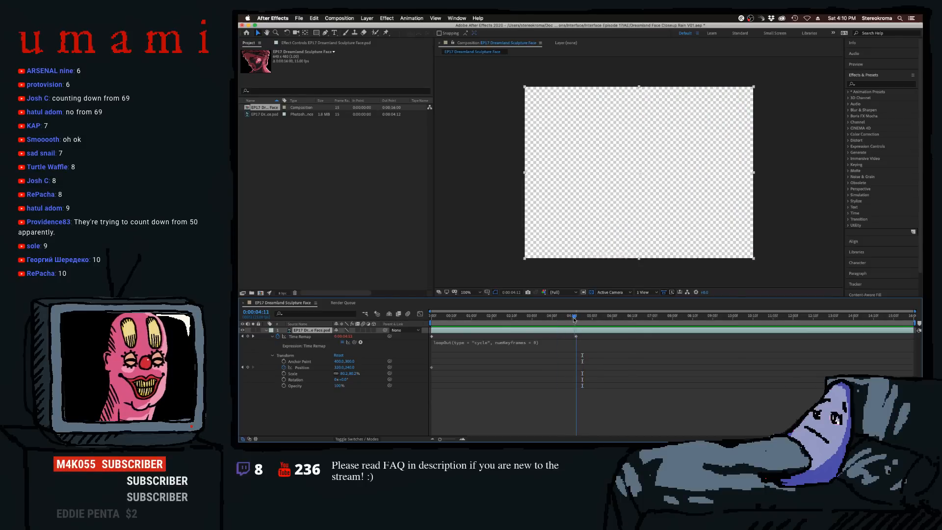
{"action": "left_click_drag", "start_coordinate": [574, 318], "coordinate": [574, 319]}
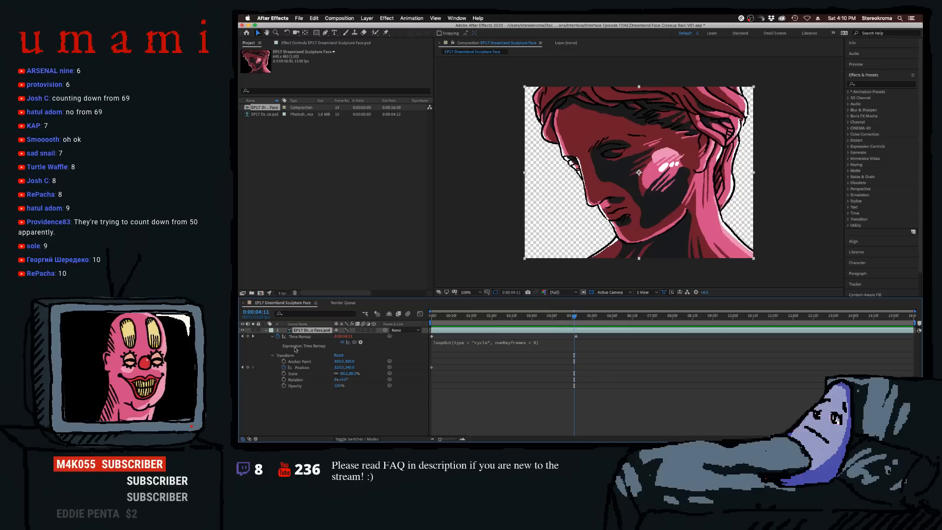
{"action": "left_click", "coordinate": [300, 337]}
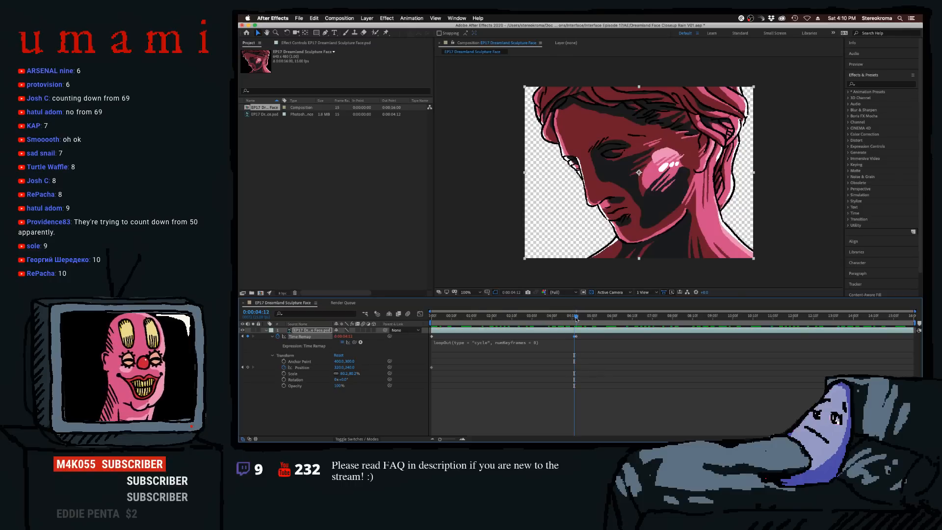
{"action": "left_click", "coordinate": [578, 318]}
{"action": "left_click_drag", "start_coordinate": [577, 320], "coordinate": [576, 320]}
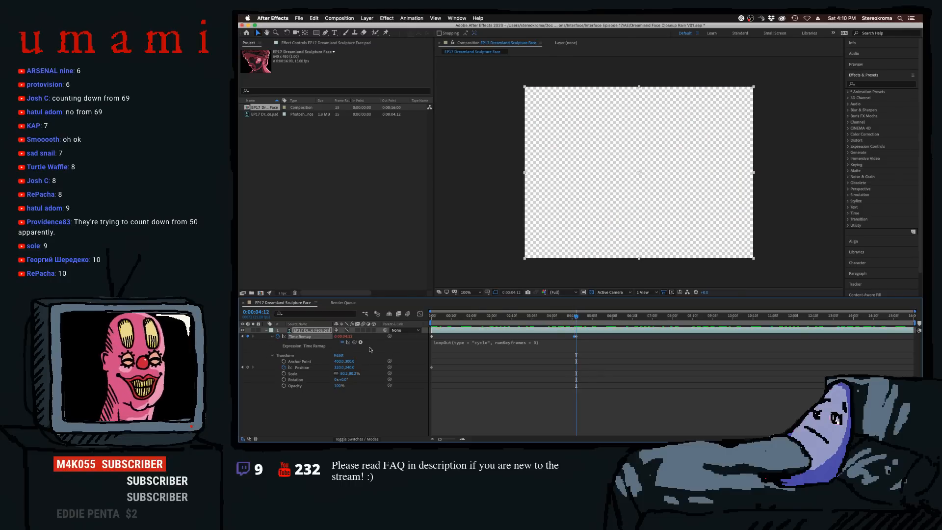
{"action": "left_click_drag", "start_coordinate": [347, 337], "coordinate": [311, 337]}
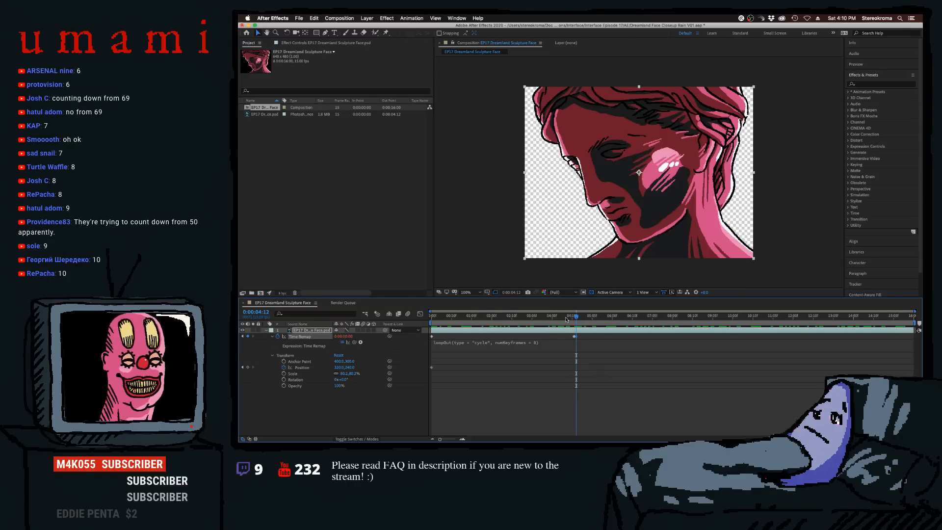
- Scrub through the composition to check the looping animation for blank frames, and return to the first frame
{"action": "left_click_drag", "start_coordinate": [576, 318], "coordinate": [668, 323]}
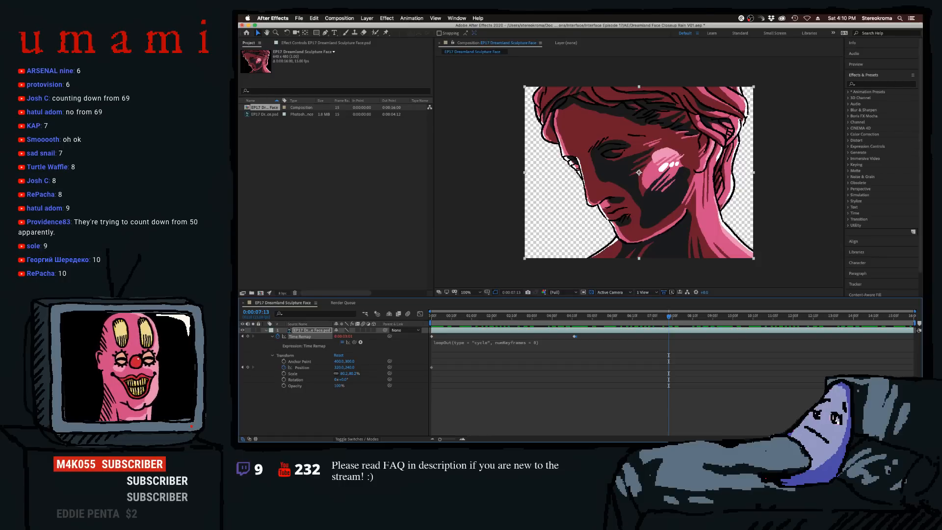
{"action": "key", "text": "super+Tab"}
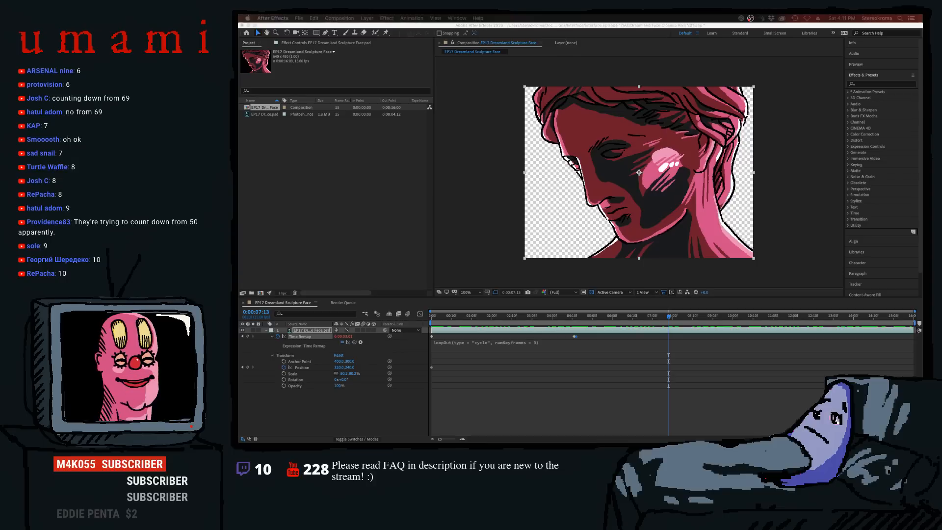
{"action": "left_click", "coordinate": [467, 374]}
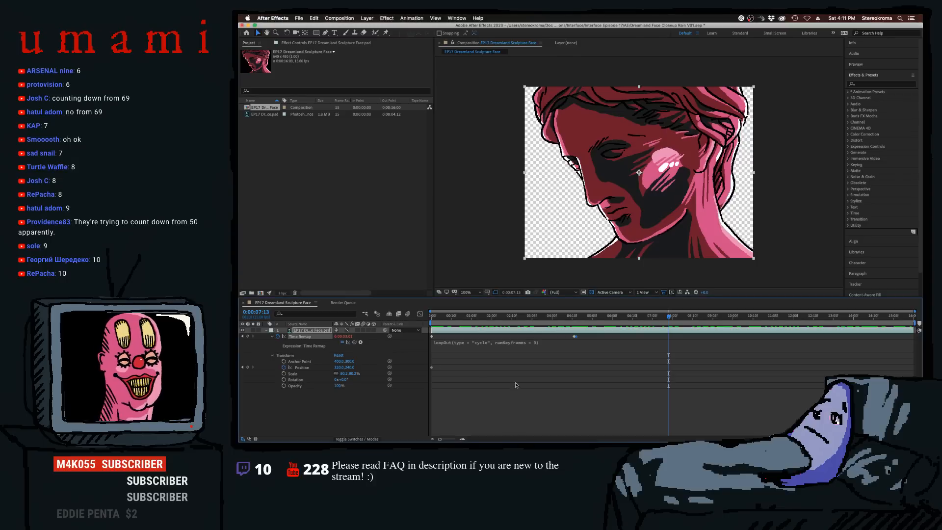
{"action": "left_click_drag", "start_coordinate": [564, 317], "coordinate": [697, 318]}
{"action": "left_click_drag", "start_coordinate": [771, 320], "coordinate": [851, 318]}
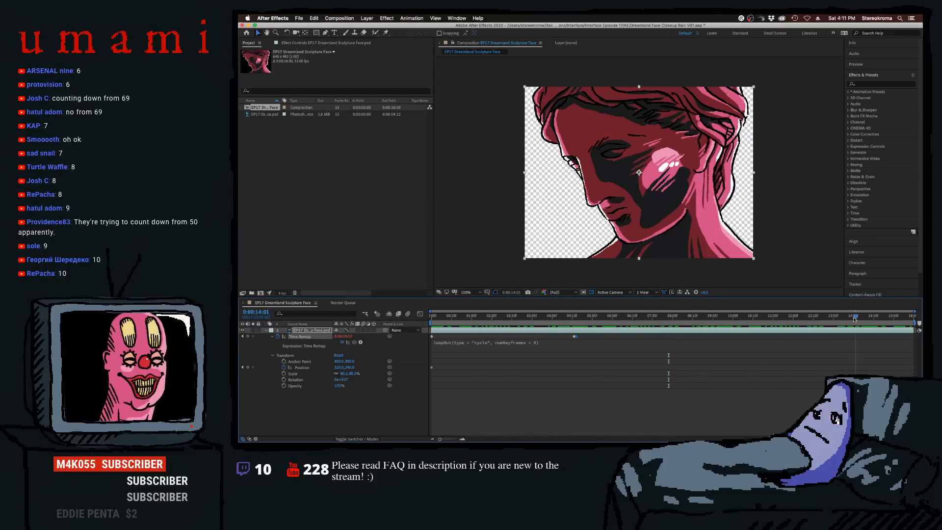
{"action": "left_click_drag", "start_coordinate": [450, 318], "coordinate": [406, 319]}
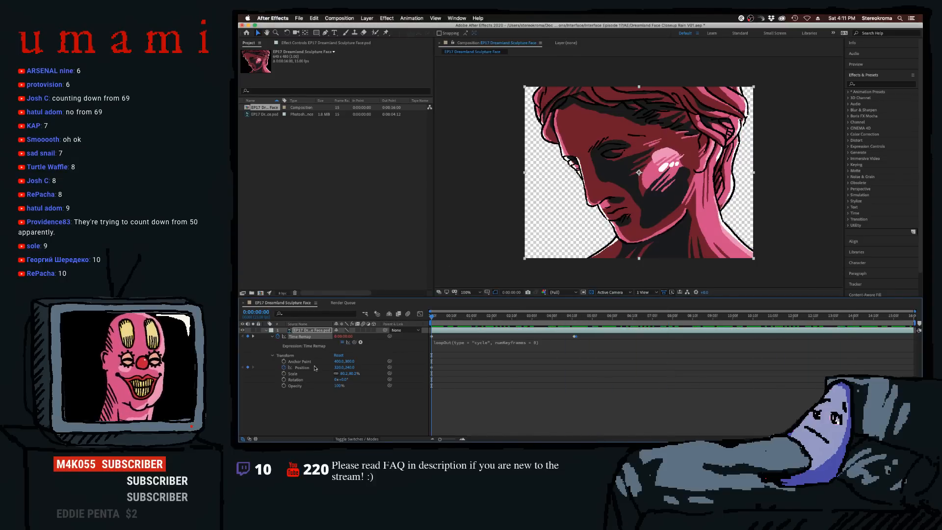
- Create a 640 px wide dark red solid in the project at the composition's size
{"action": "right_click", "coordinate": [279, 194]}
{"action": "mouse_move", "coordinate": [344, 225]}
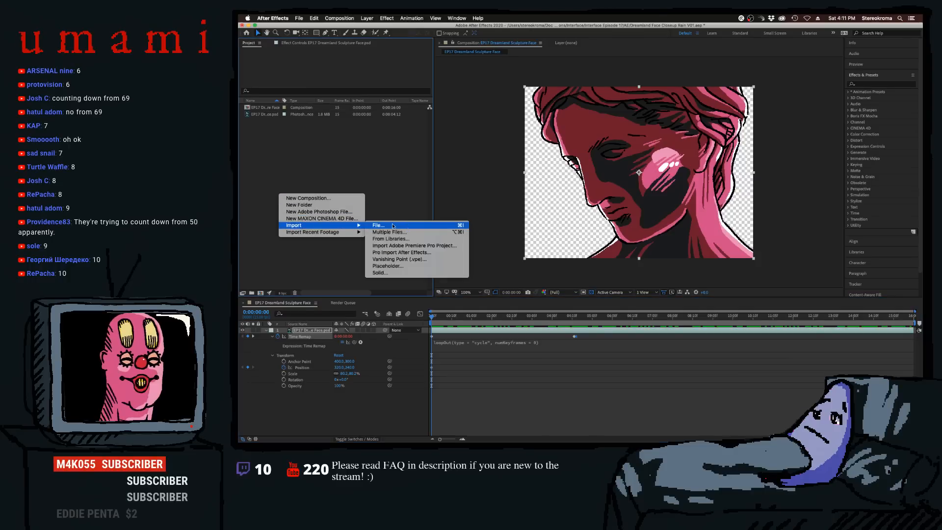
{"action": "left_click", "coordinate": [379, 273]}
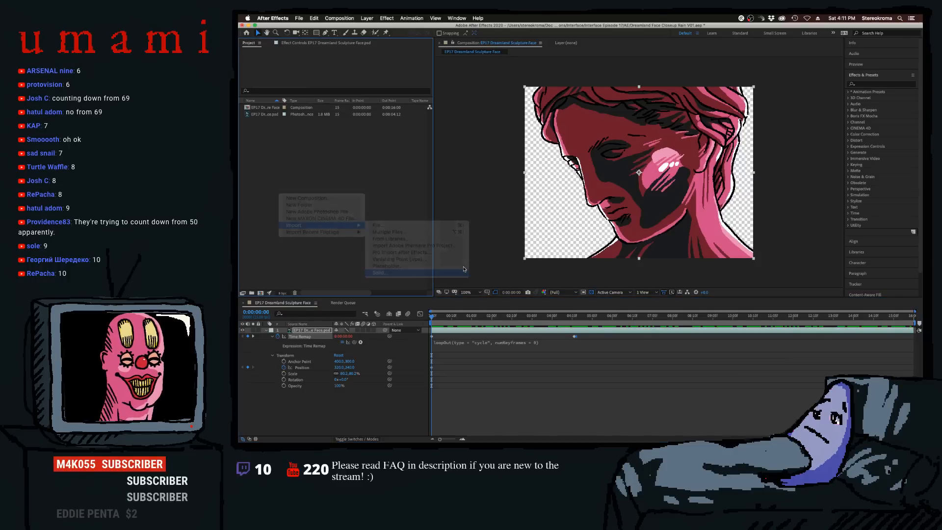
{"action": "left_click", "coordinate": [577, 279]}
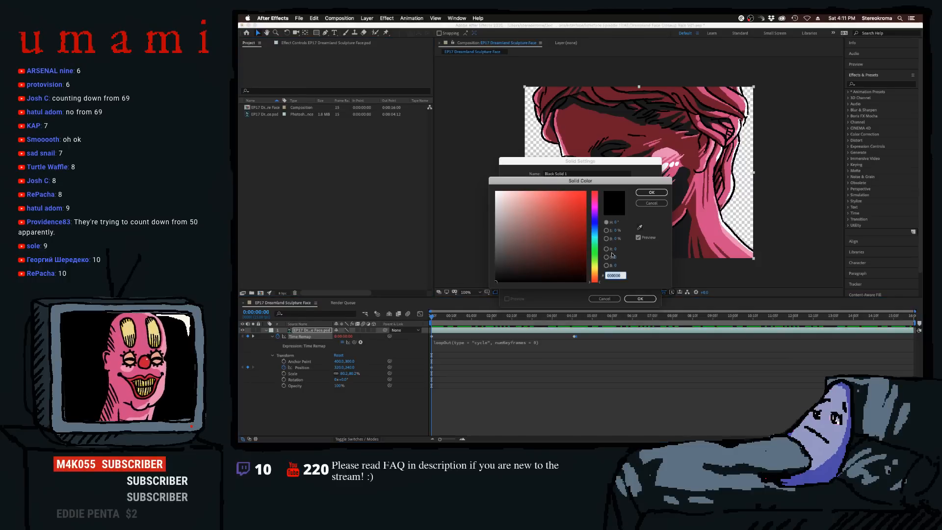
{"action": "left_click_drag", "start_coordinate": [516, 258], "coordinate": [534, 272]}
{"action": "left_click", "coordinate": [664, 193]}
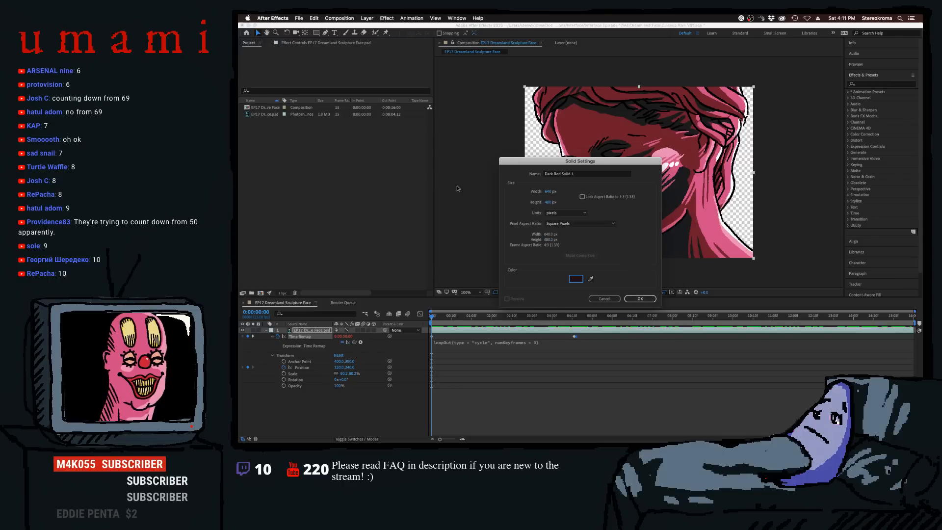
{"action": "left_click", "coordinate": [633, 299]}
- Place the dark red solid beneath the sculpture layer as the composition's background
{"action": "left_click_drag", "start_coordinate": [280, 110], "coordinate": [315, 398]}
{"action": "key", "text": "comma"}
{"action": "key", "text": "period"}
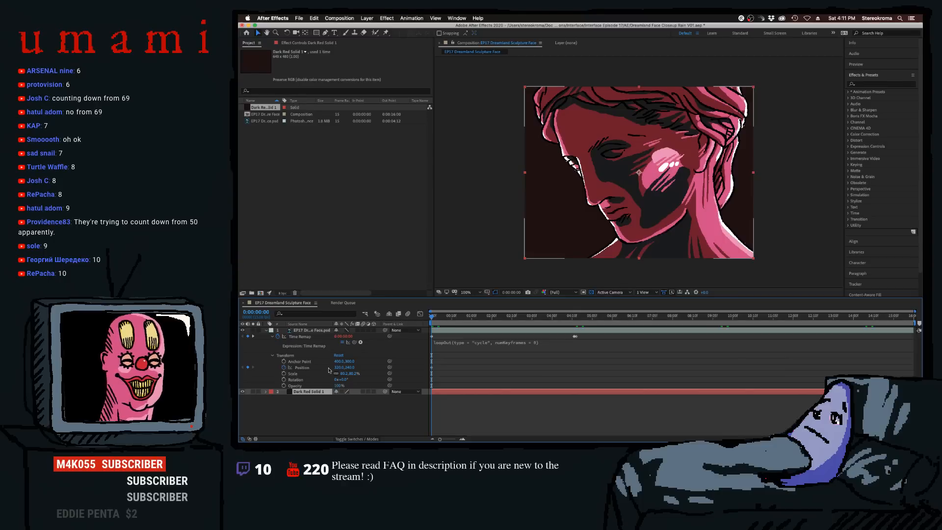
- Animate the sculpture's horizontal position from 297 at the first frame to 346 at 0:00:15:14
{"action": "mouse_move", "coordinate": [338, 367]}
{"action": "left_mouse_down"}
{"action": "mouse_move", "coordinate": [320, 370]}
{"action": "mouse_move", "coordinate": [333, 372]}
{"action": "left_mouse_up"}
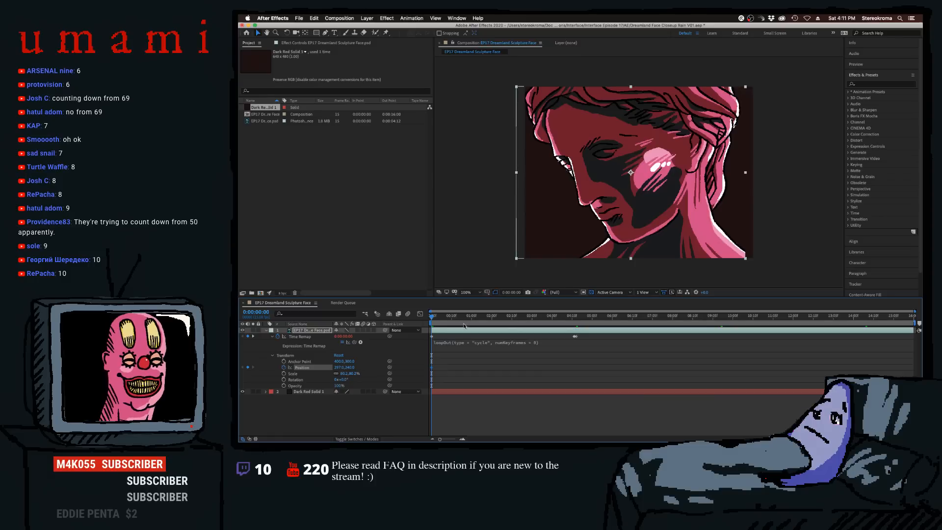
{"action": "left_click_drag", "start_coordinate": [479, 318], "coordinate": [919, 330]}
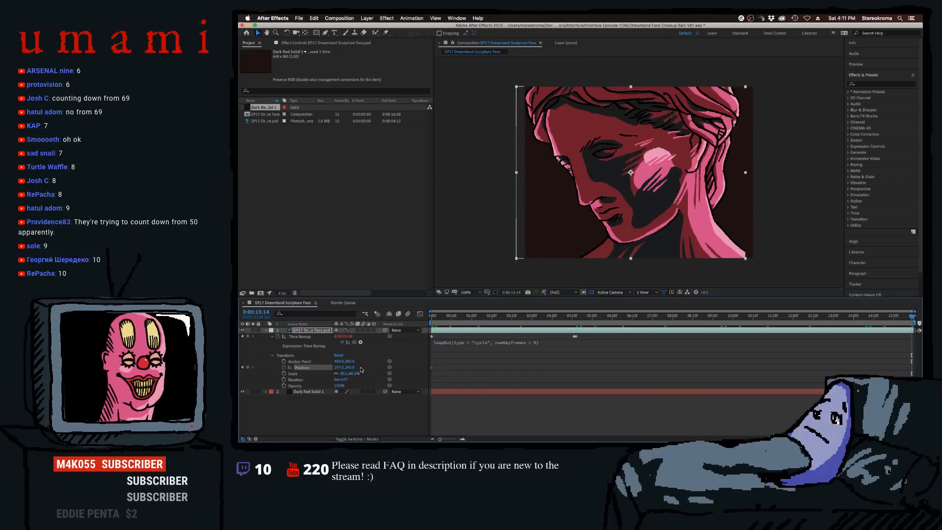
{"action": "left_click_drag", "start_coordinate": [339, 368], "coordinate": [359, 372]}
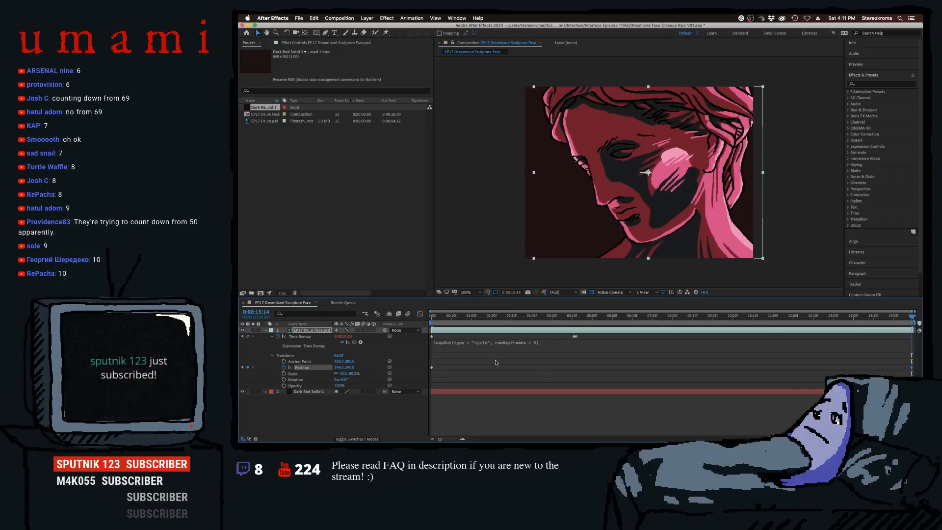
- Preview the sculpture's sideways drift and save the project
{"action": "key", "text": "space"}
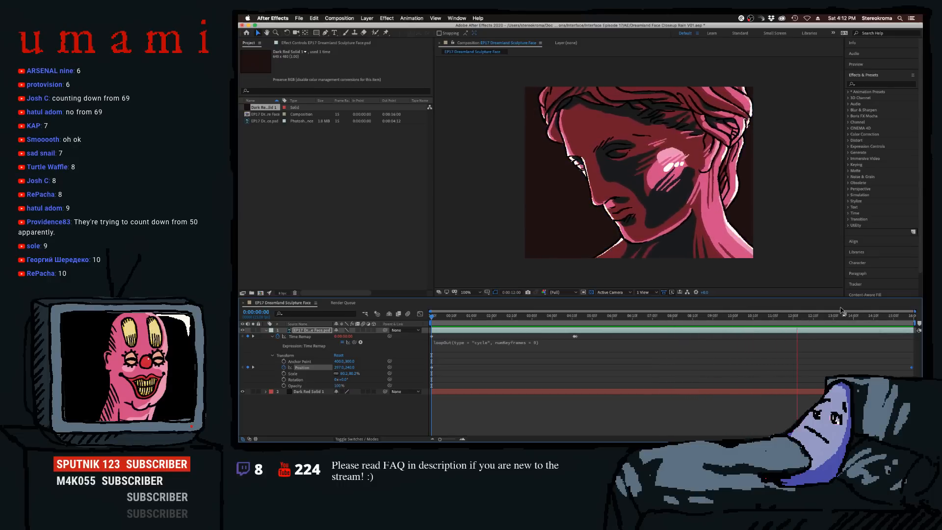
{"action": "key", "text": "space"}
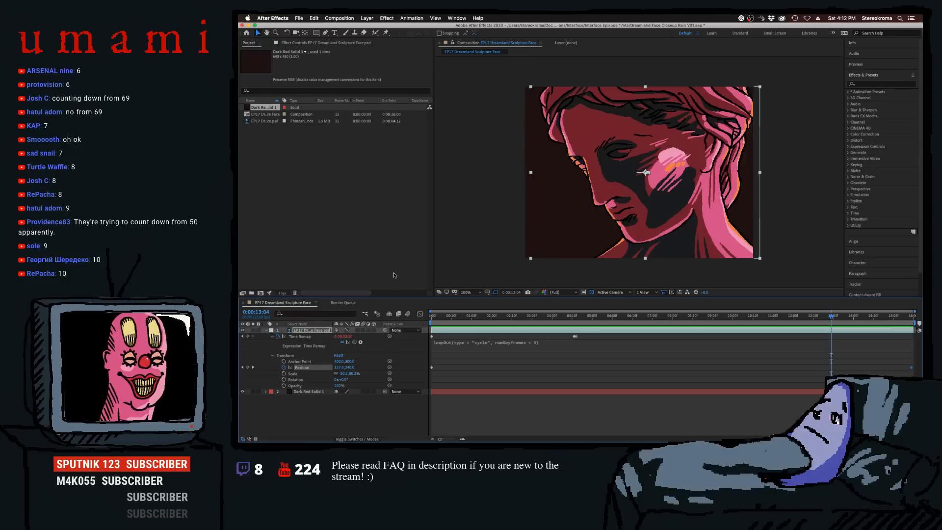
{"action": "left_click", "coordinate": [414, 267]}
{"action": "key", "text": "super+s"}
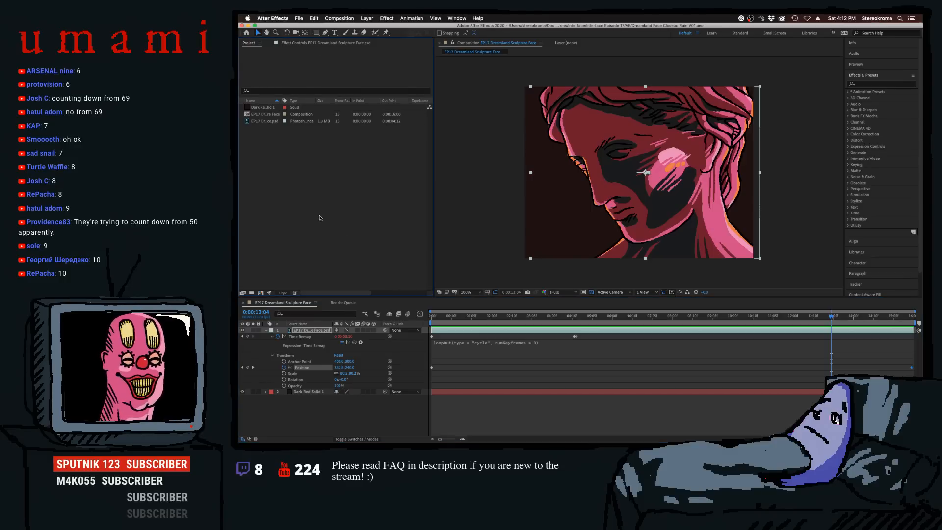
- Add a new adjustment layer above the sculpture layer
{"action": "right_click", "coordinate": [306, 406]}
{"action": "mouse_move", "coordinate": [373, 364]}
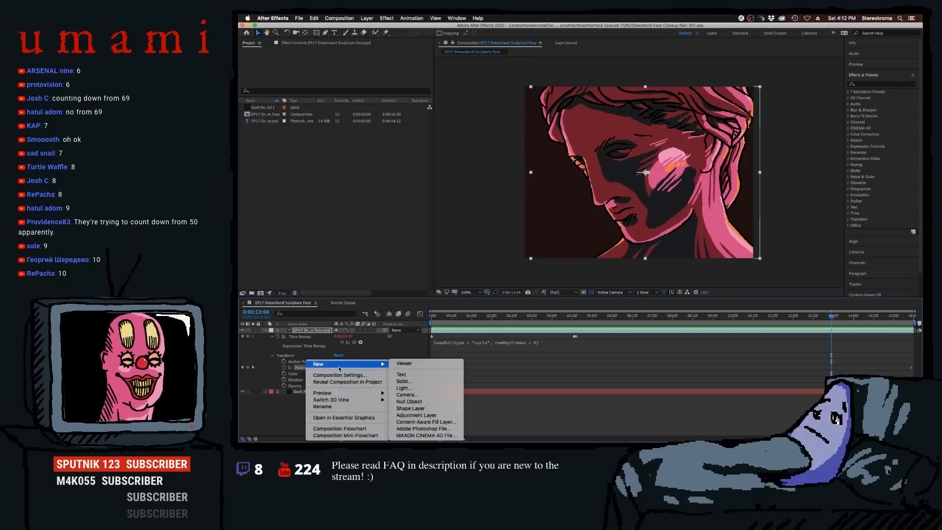
{"action": "left_click", "coordinate": [439, 416]}
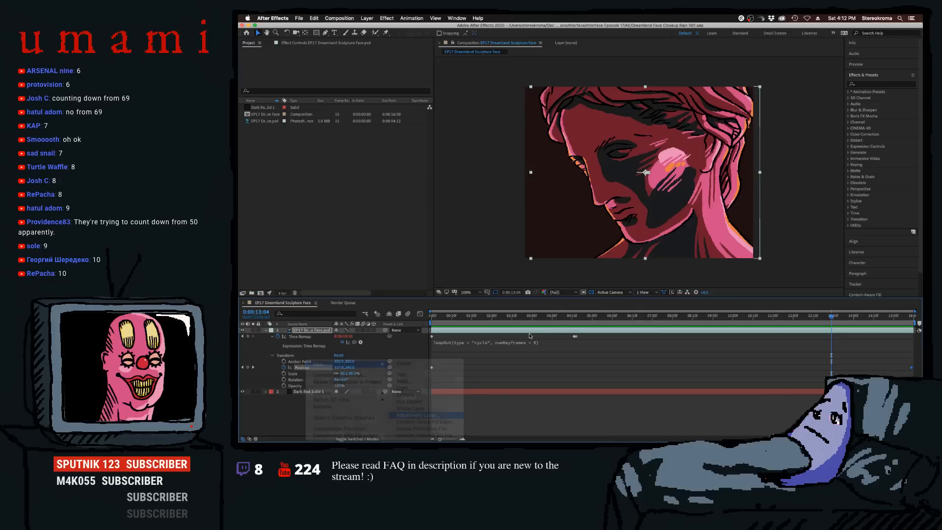
- Search the effects for "cc rain" and apply CC Rainfall to the adjustment layer
{"action": "left_click", "coordinate": [862, 84]}
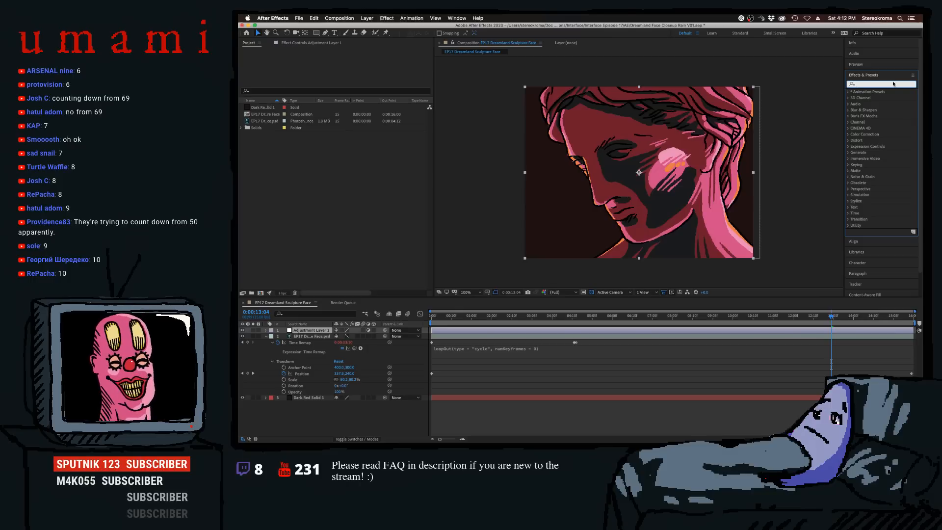
{"action": "type", "text": "cc rain"}
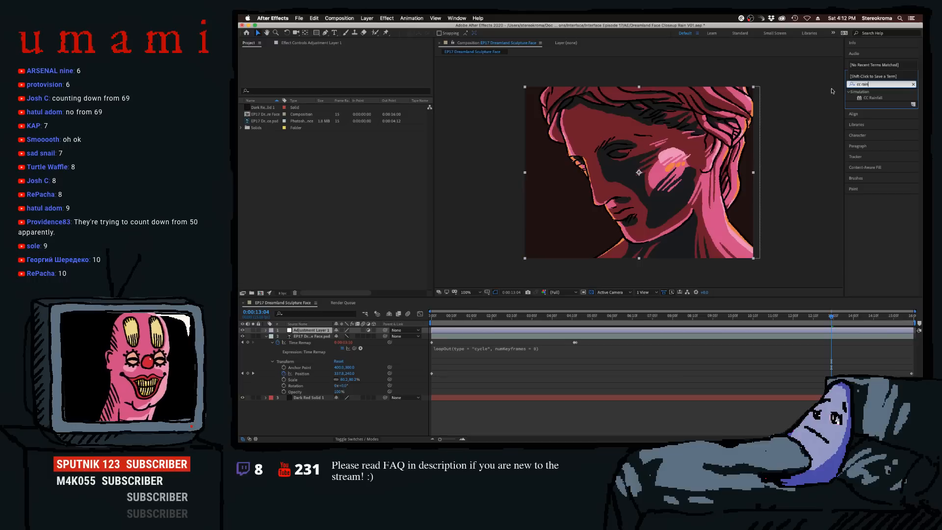
{"action": "left_click_drag", "start_coordinate": [873, 98], "coordinate": [332, 330]}
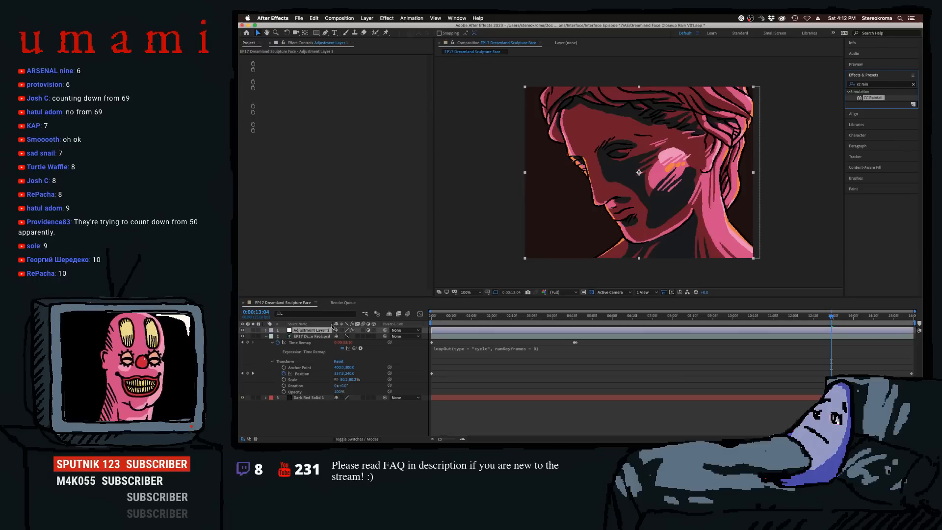
{"action": "key", "text": "period"}
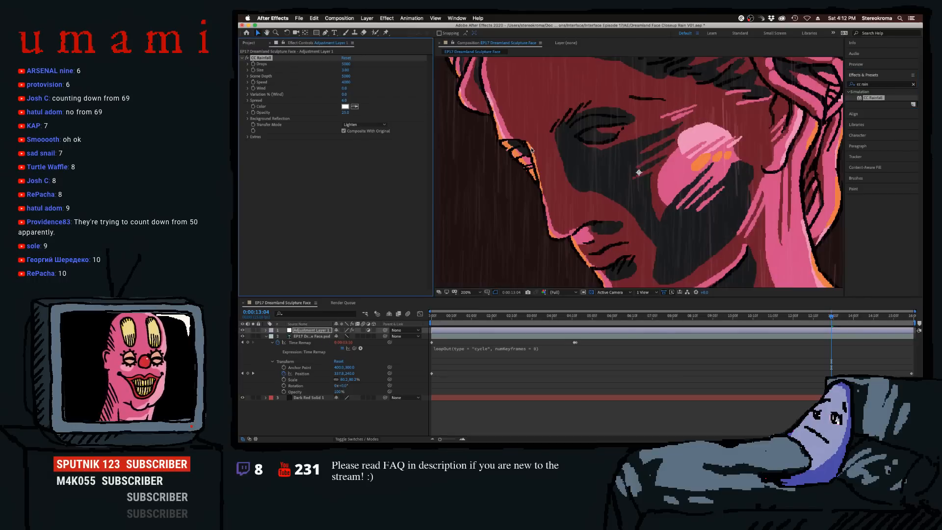
{"action": "key", "text": "comma"}
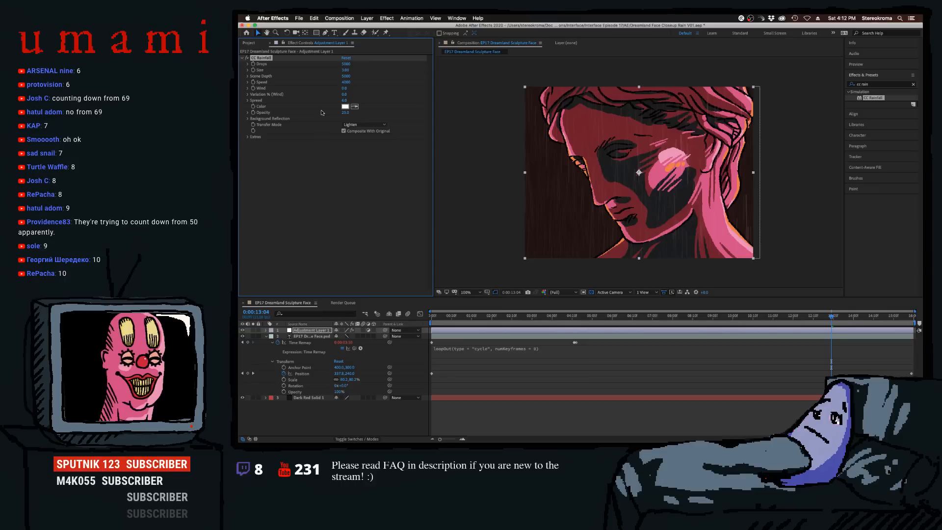
- Raise CC Rainfall's Speed slightly and increase its Wind so the rain slants, previewing the animation
{"action": "left_click_drag", "start_coordinate": [346, 82], "coordinate": [347, 84]}
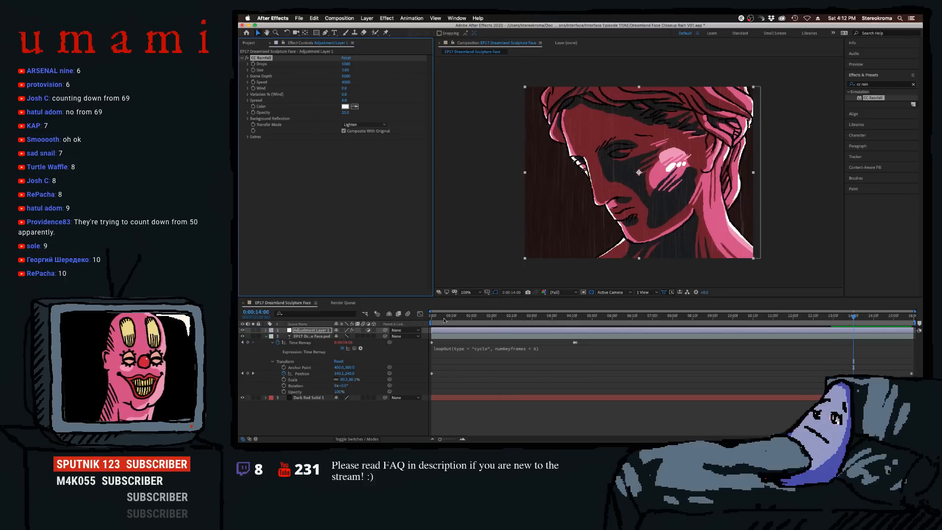
{"action": "key", "text": "Home"}
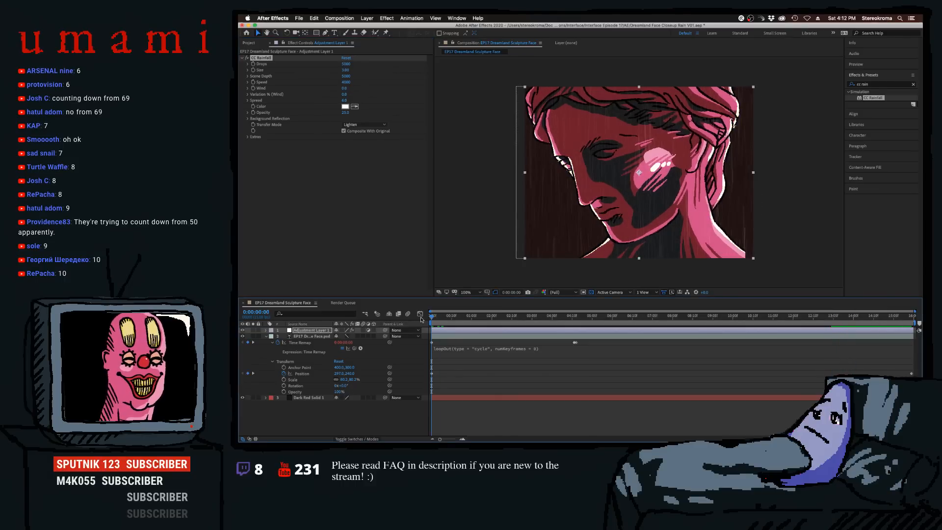
{"action": "key", "text": "space"}
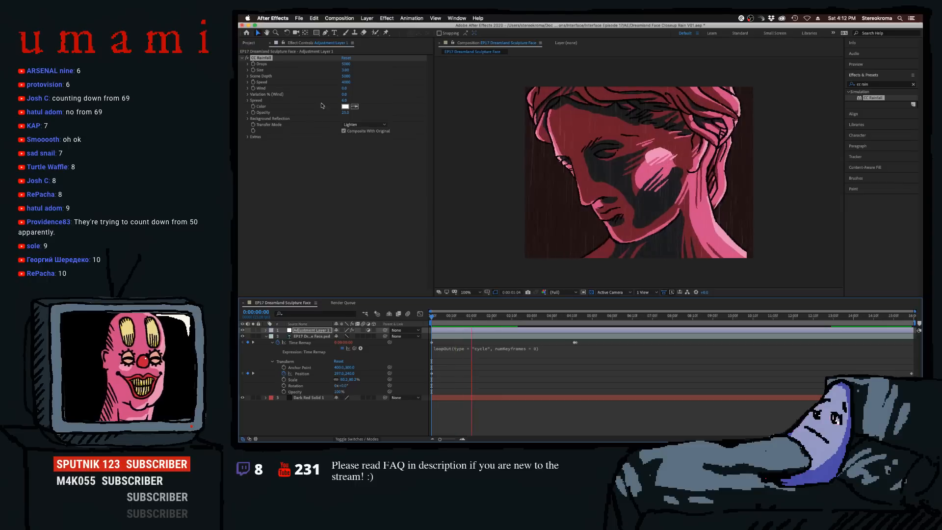
{"action": "left_click_drag", "start_coordinate": [344, 89], "coordinate": [378, 105]}
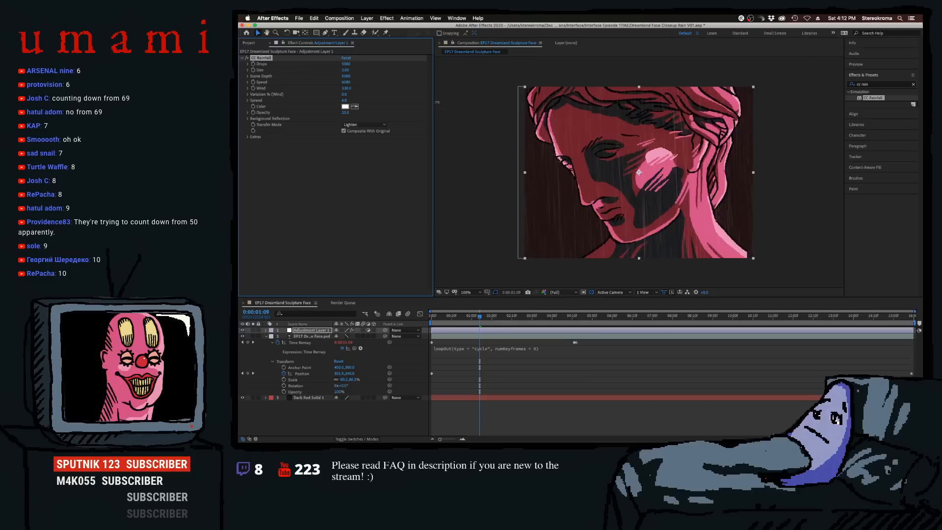
{"action": "key", "text": "space"}
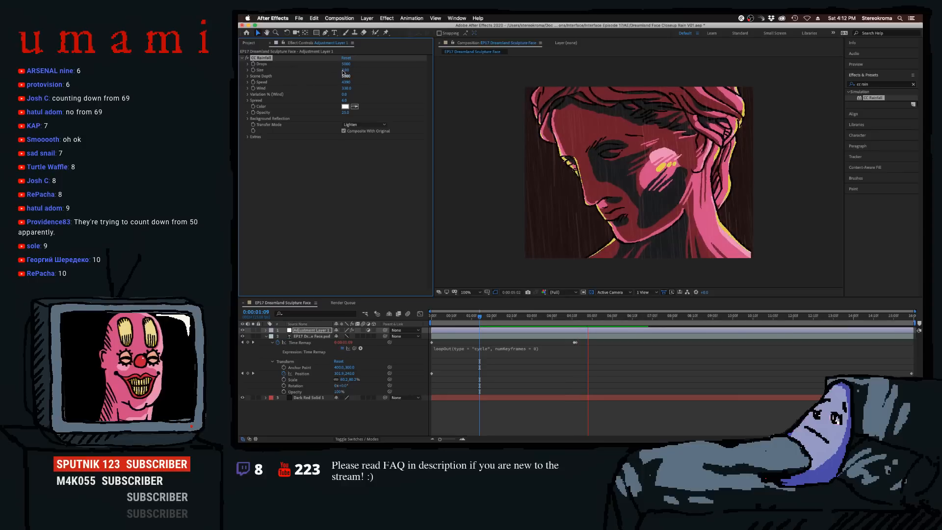
- Increase CC Rainfall's Size and reduce its Drops, previewing the rain after each change
{"action": "left_click_drag", "start_coordinate": [346, 70], "coordinate": [450, 74]}
{"action": "key", "text": "space"}
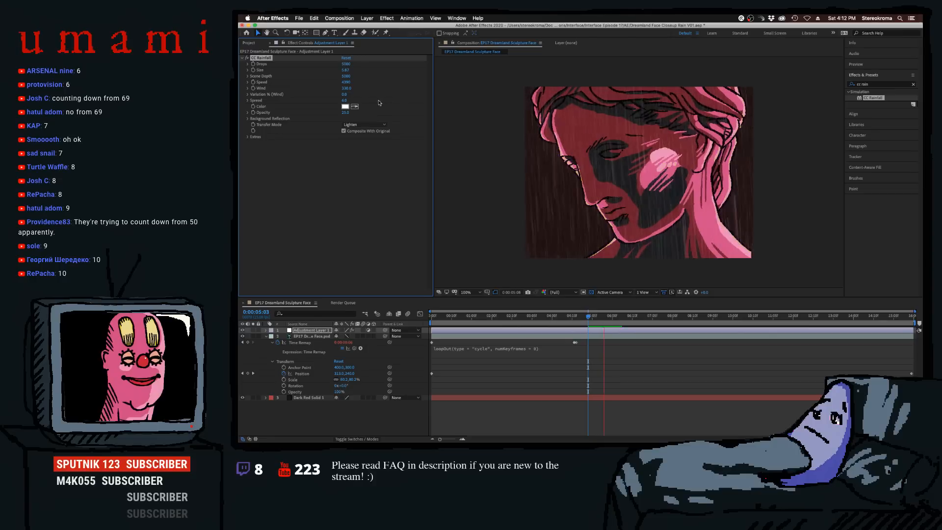
{"action": "key", "text": "space"}
{"action": "left_click_drag", "start_coordinate": [345, 66], "coordinate": [319, 78]}
{"action": "key", "text": "space"}
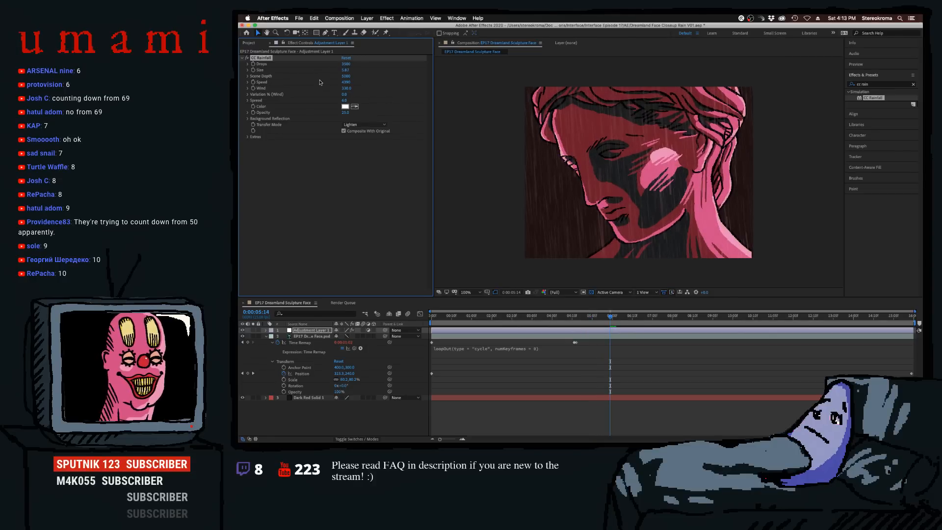
{"action": "key", "text": "space"}
{"action": "right_click", "coordinate": [288, 333]}
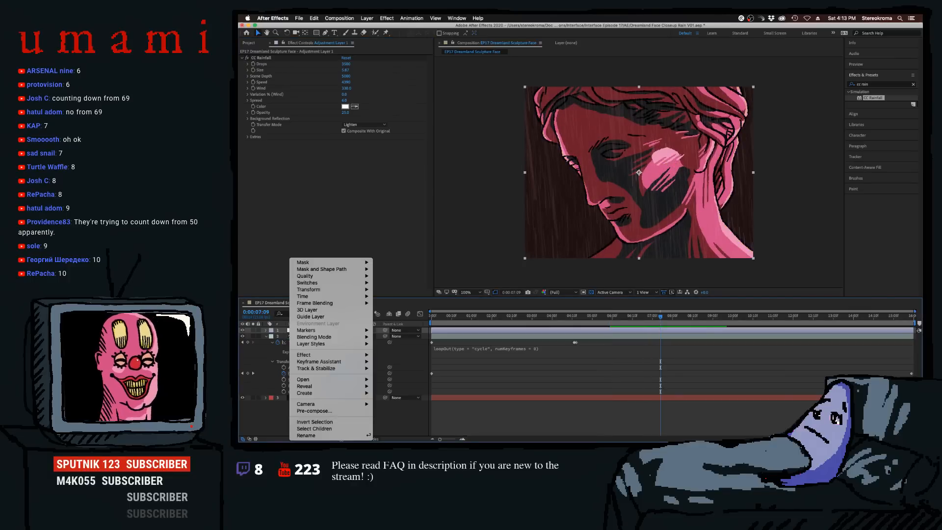
{"action": "key", "text": "Escape"}
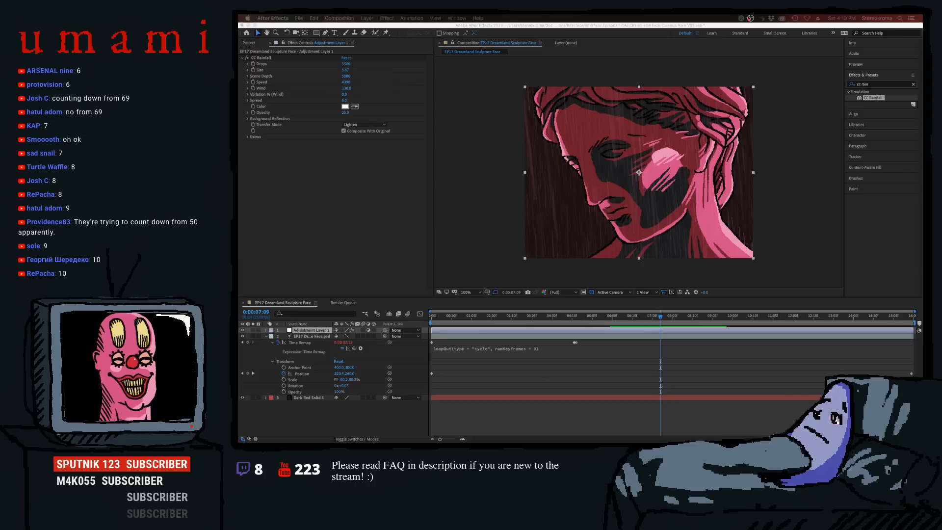
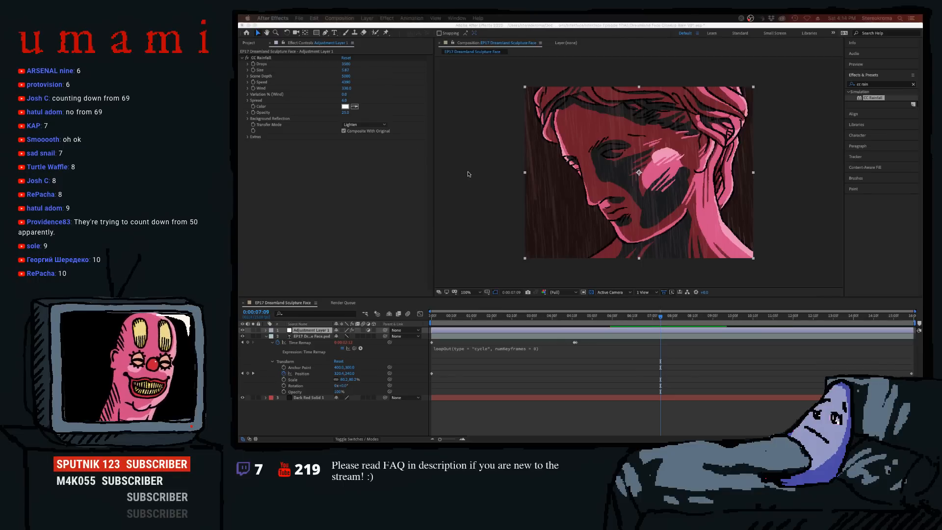
- Create a black solid at the composition's size and place it directly beneath the rain adjustment layer
{"action": "left_click", "coordinate": [290, 403]}
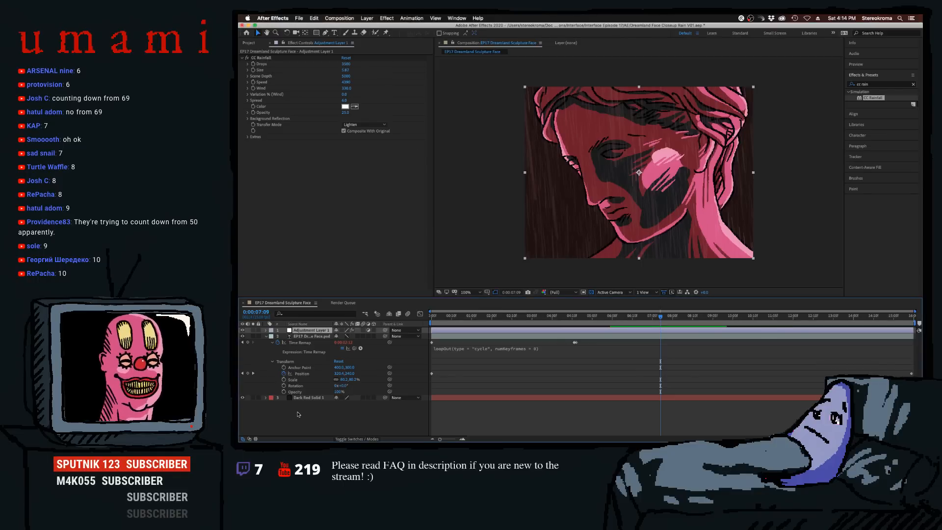
{"action": "right_click", "coordinate": [290, 404]}
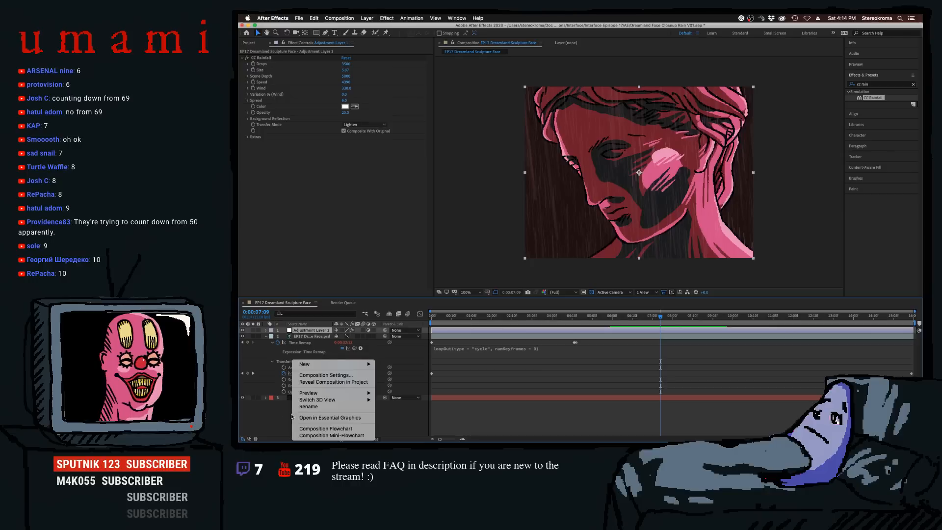
{"action": "mouse_move", "coordinate": [343, 365]}
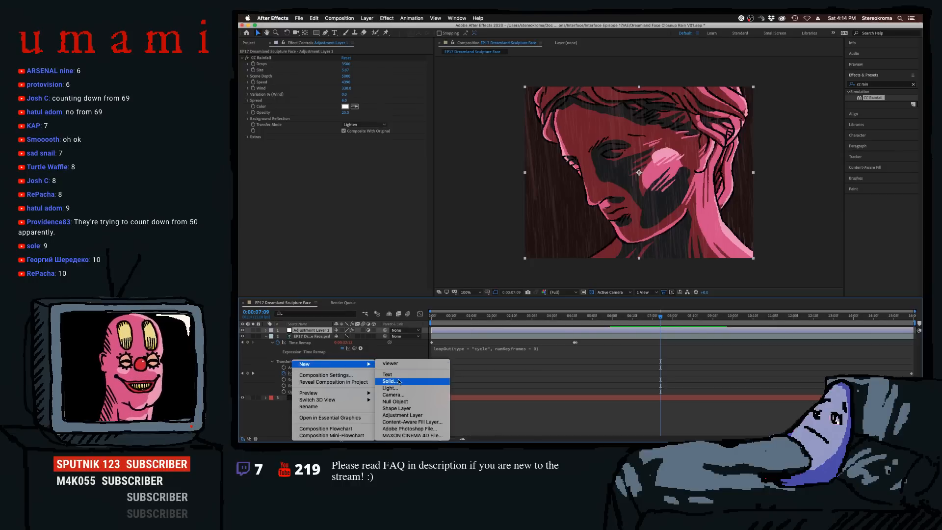
{"action": "left_click", "coordinate": [391, 381]}
{"action": "left_click", "coordinate": [575, 279]}
{"action": "left_click_drag", "start_coordinate": [582, 233], "coordinate": [390, 340]}
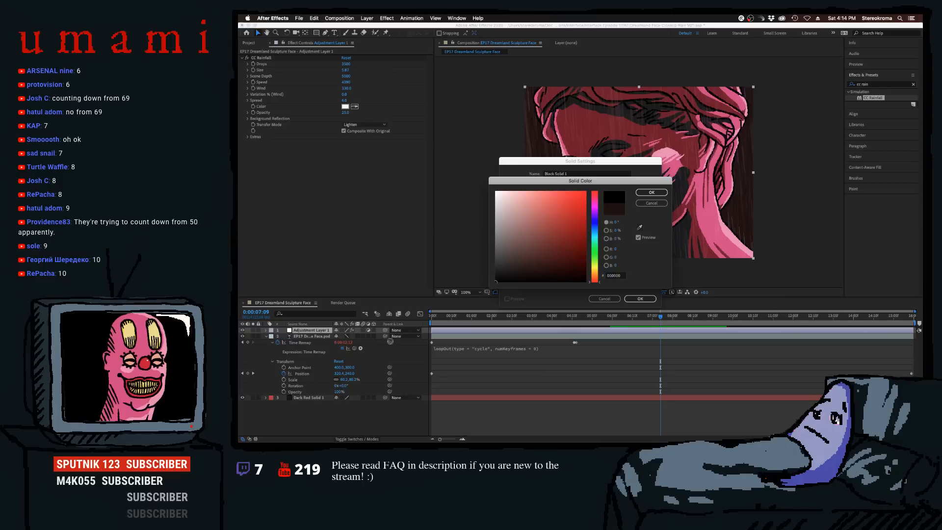
{"action": "left_click", "coordinate": [648, 193]}
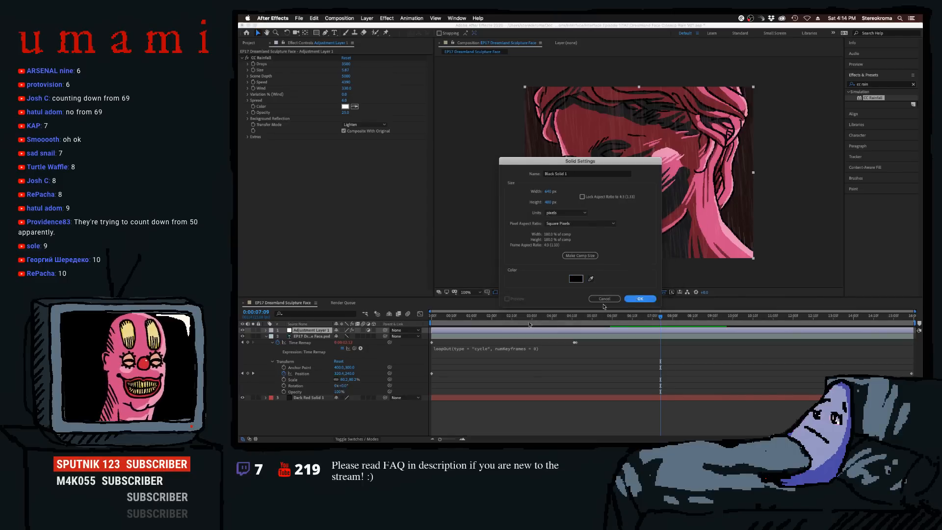
{"action": "left_click", "coordinate": [639, 299]}
{"action": "left_click_drag", "start_coordinate": [305, 335], "coordinate": [306, 339]}
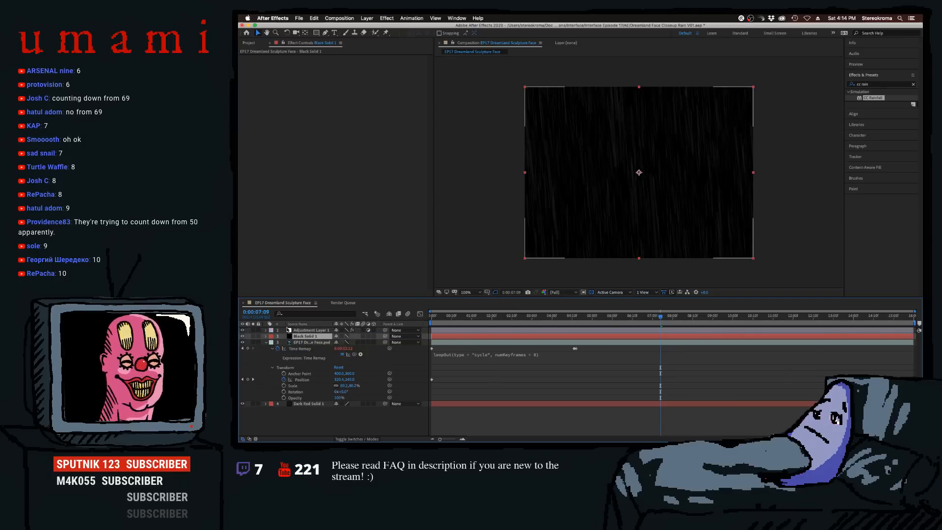
- Pre-compose the rain adjustment layer and the black solid into a new composition named Rain BG
{"action": "left_click", "coordinate": [296, 330]}
{"action": "right_click", "coordinate": [299, 332]}
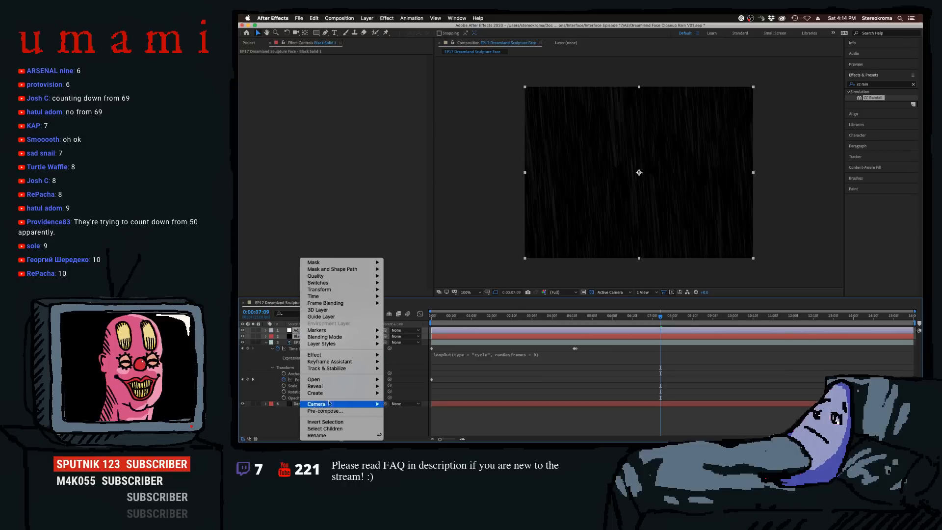
{"action": "left_click", "coordinate": [344, 403]}
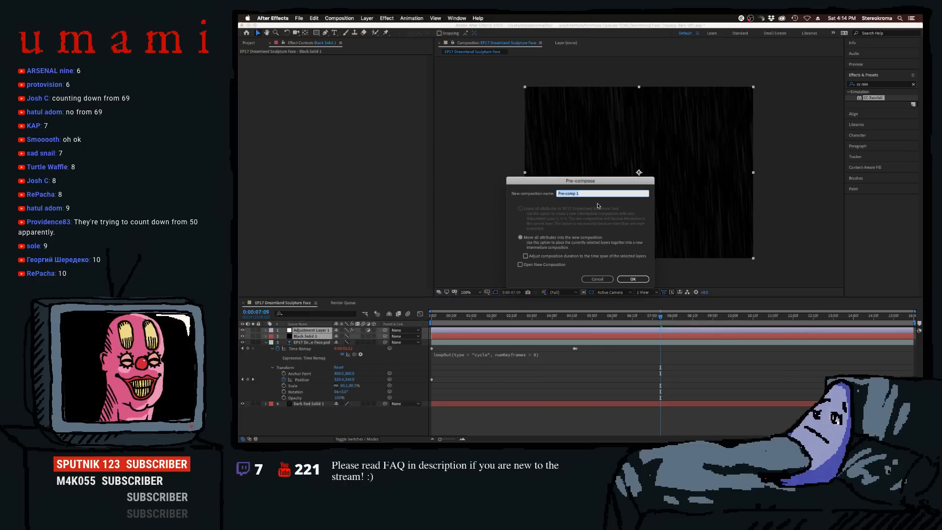
{"action": "type", "text": "Rain BG"}
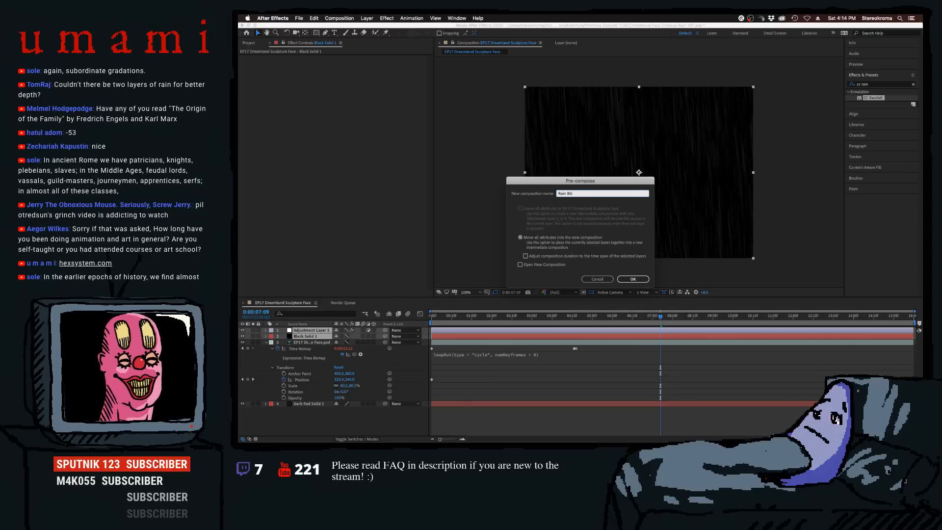
{"action": "key", "text": "Return"}
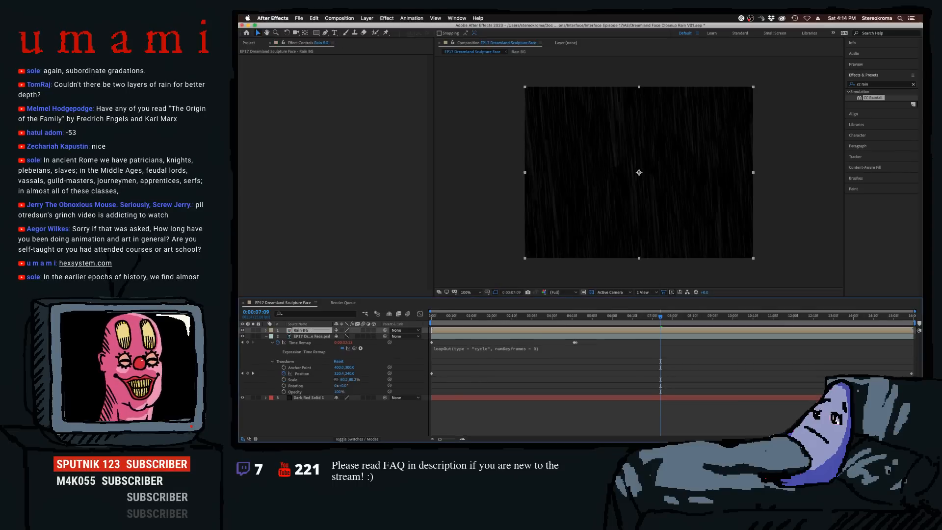
- Search the effects for "thres" and apply Threshold to the Rain BG layer
{"action": "left_click", "coordinate": [894, 84]}
{"action": "type", "text": "thres"}
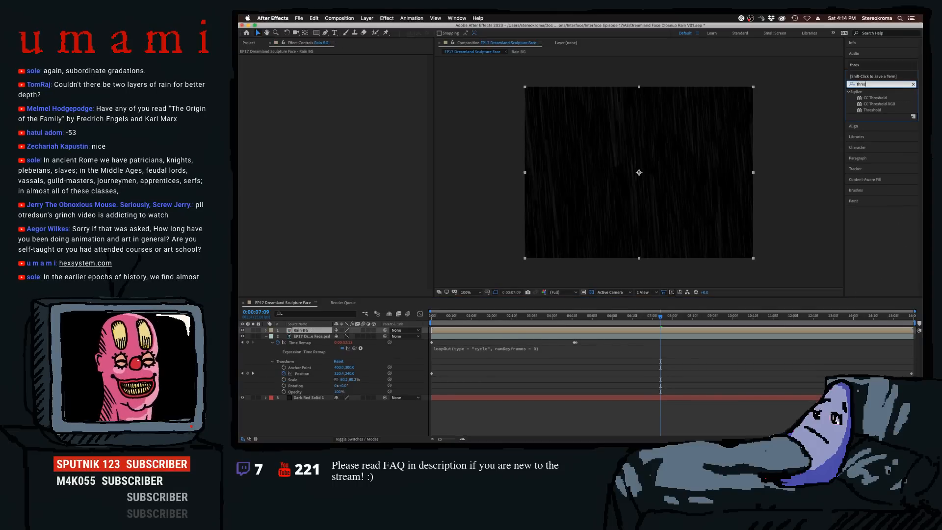
{"action": "left_click_drag", "start_coordinate": [872, 110], "coordinate": [305, 330]}
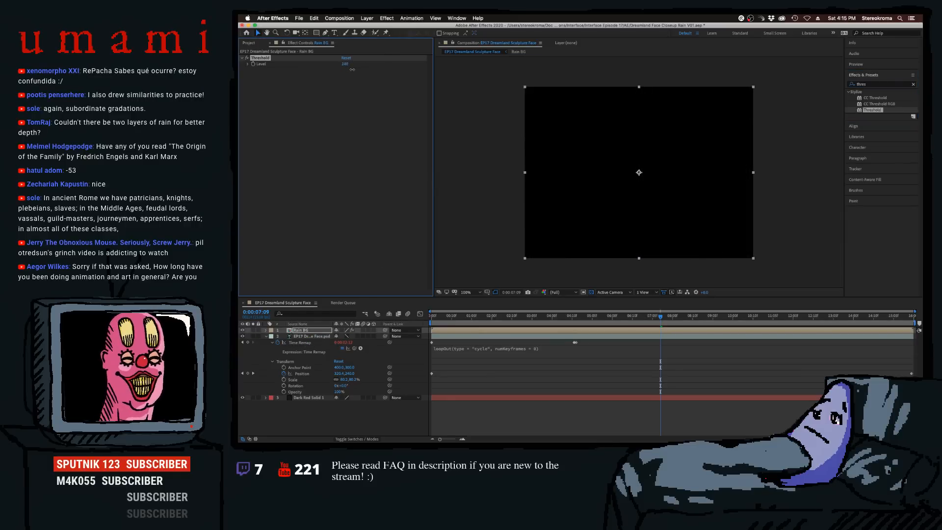
- Set Threshold's Level to 10 on Rain BG and preview the rain from the first frame
{"action": "mouse_move", "coordinate": [352, 69]}
{"action": "left_mouse_down"}
{"action": "mouse_move", "coordinate": [333, 77]}
{"action": "mouse_move", "coordinate": [341, 74]}
{"action": "left_mouse_up"}
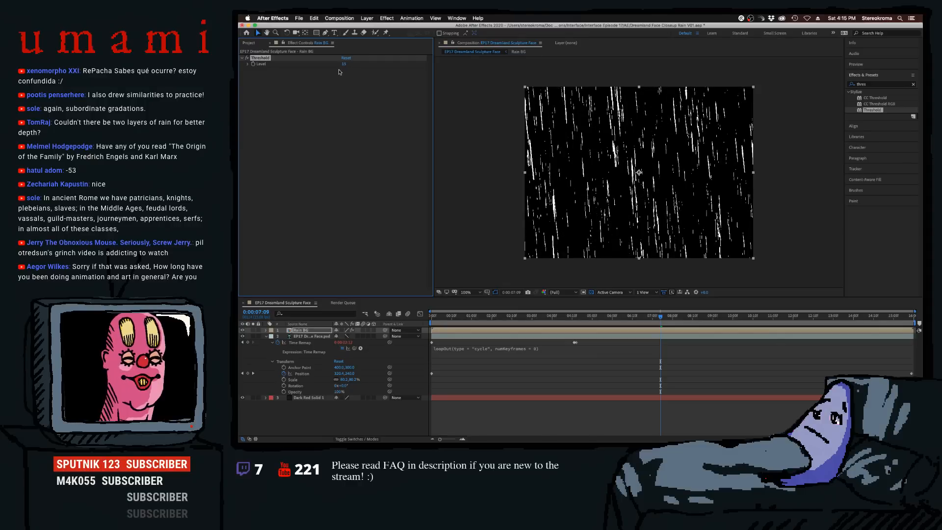
{"action": "left_click_drag", "start_coordinate": [343, 65], "coordinate": [344, 66]}
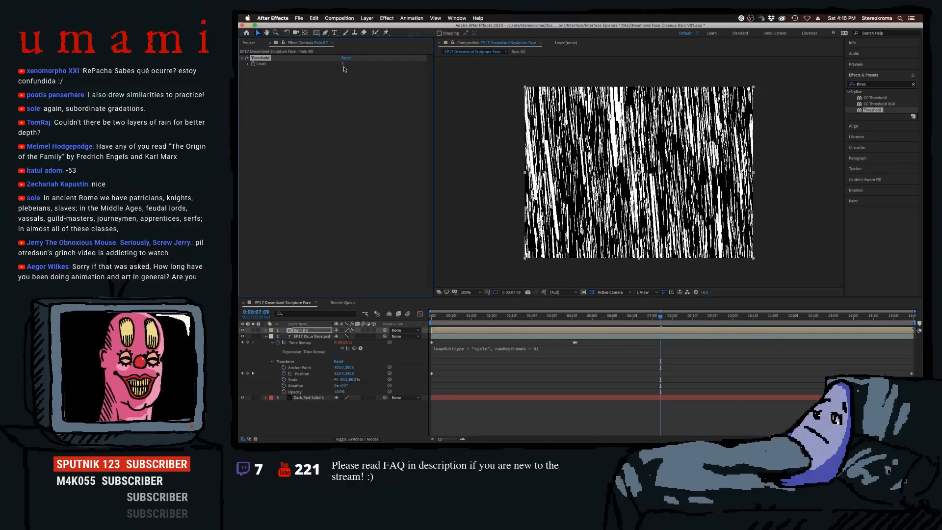
{"action": "left_click_drag", "start_coordinate": [344, 65], "coordinate": [345, 65]}
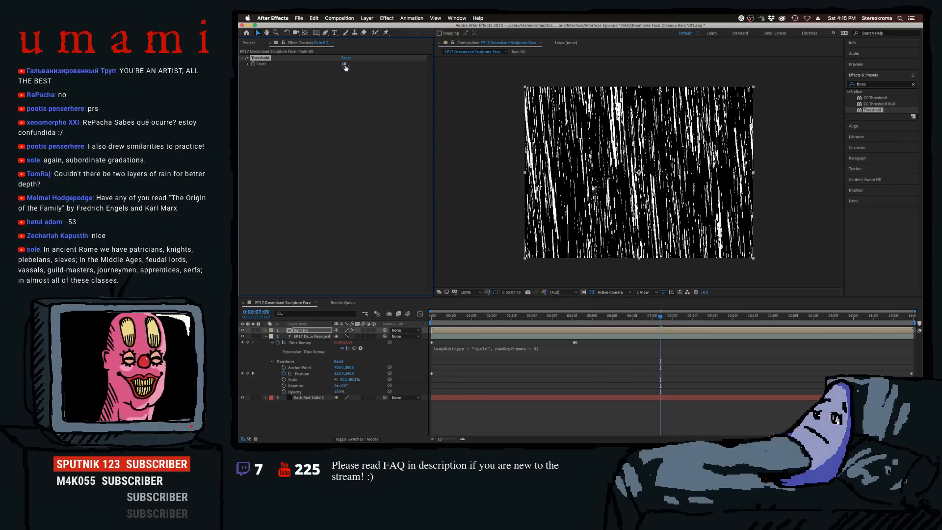
{"action": "key", "text": "Home"}
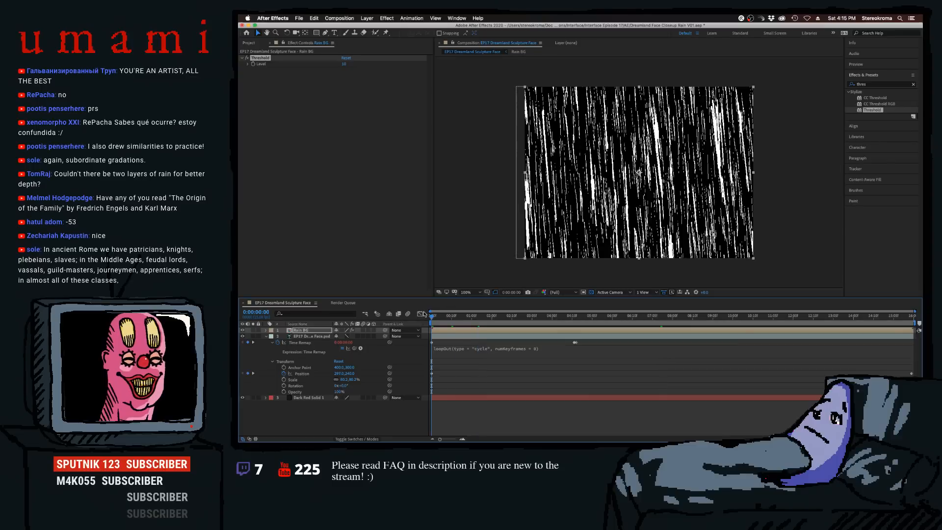
{"action": "key", "text": "space"}
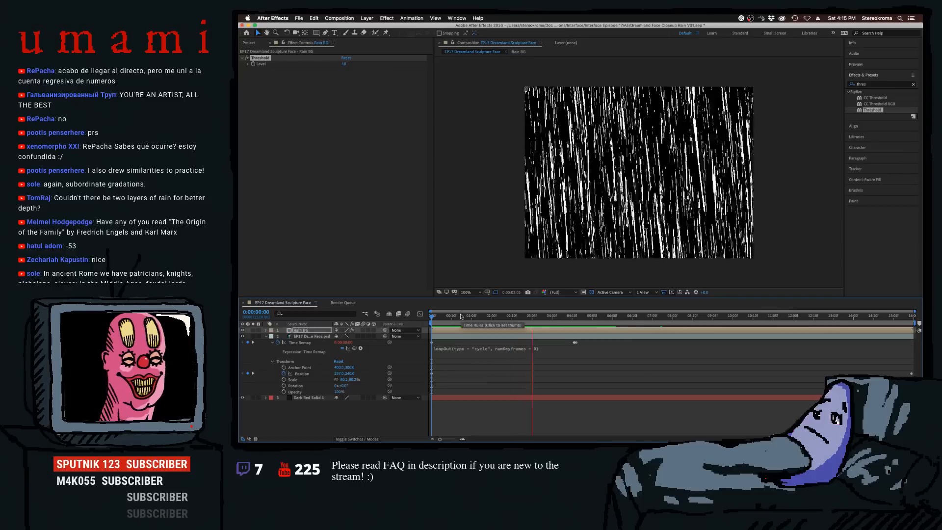
{"action": "key", "text": "space"}
{"action": "left_click_drag", "start_coordinate": [460, 318], "coordinate": [423, 318]}
{"action": "key", "text": "space"}
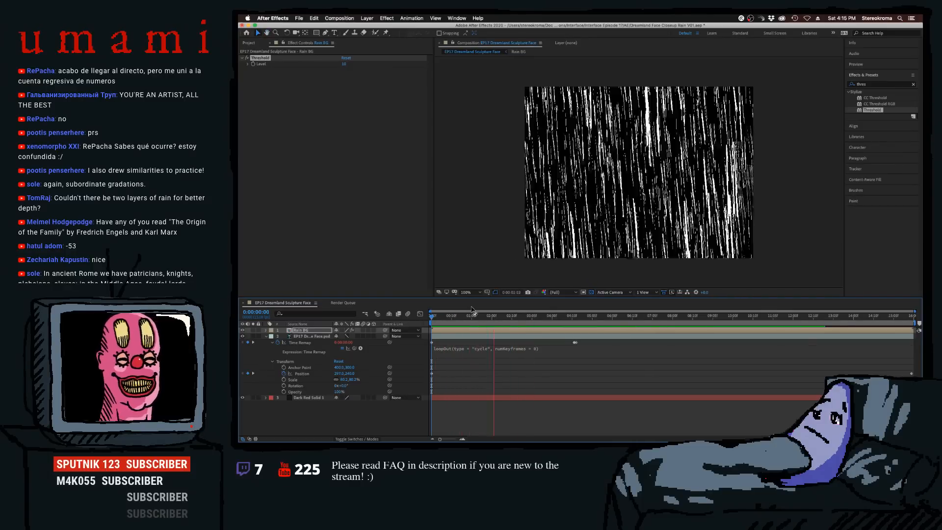
{"action": "key", "text": "space"}
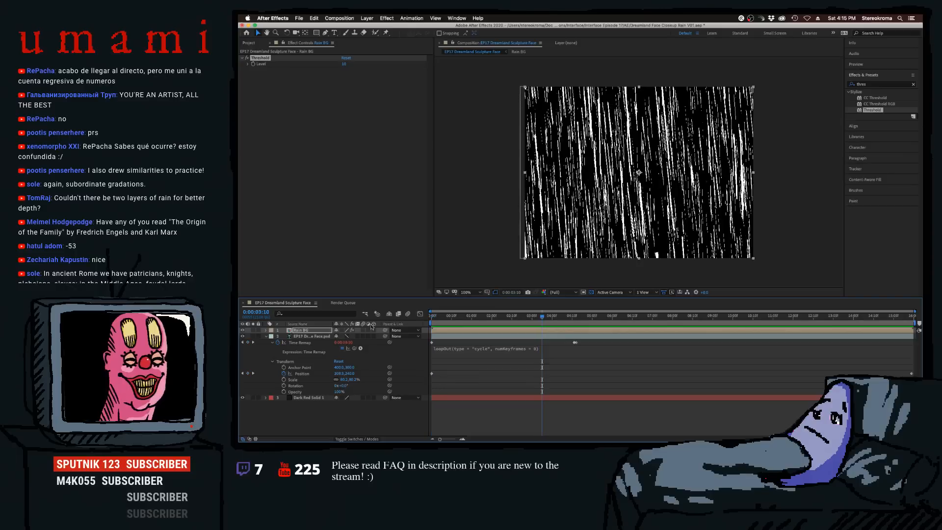
- Move Rain BG beneath the sculpture face layer, directly above the dark red solid, and preview the animation from the start
{"action": "left_click_drag", "start_coordinate": [298, 333], "coordinate": [307, 396]}
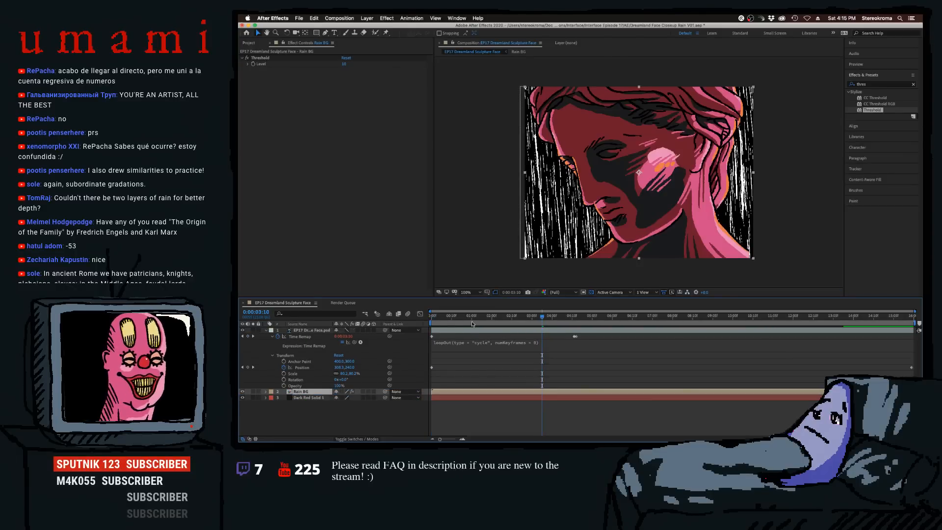
{"action": "key", "text": "Home"}
{"action": "key", "text": "space"}
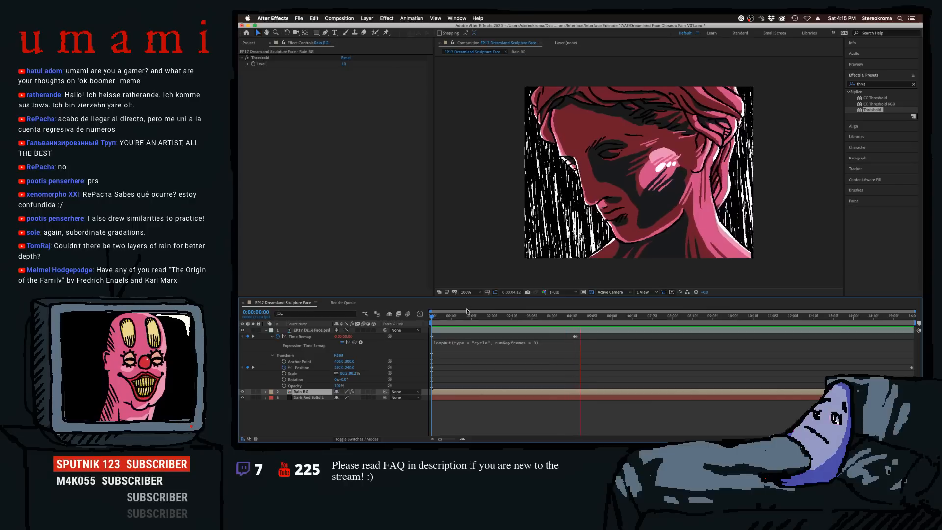
{"action": "key", "text": "space"}
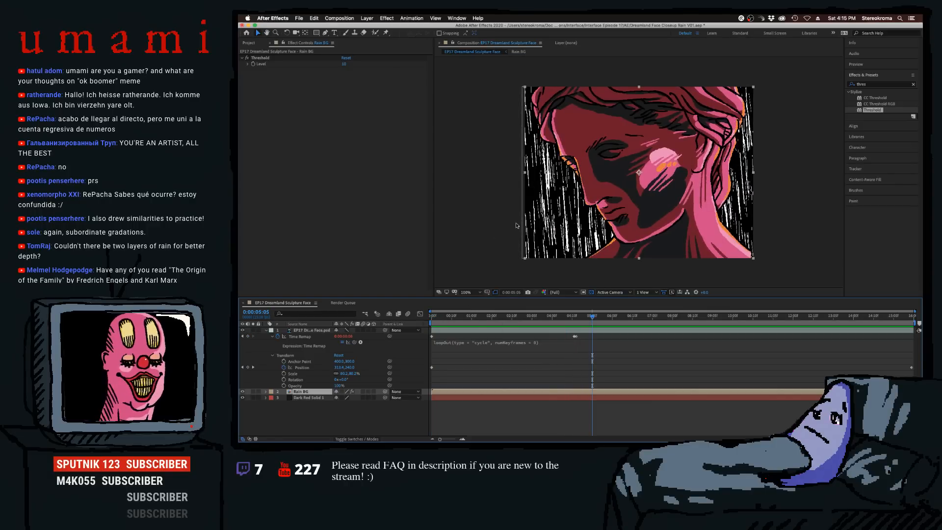
- Apply Luma Key to Rain BG and set its Threshold to 14, keying out the darker areas
{"action": "left_click", "coordinate": [870, 84]}
{"action": "key", "text": "super+a"}
{"action": "type", "text": "luma"}
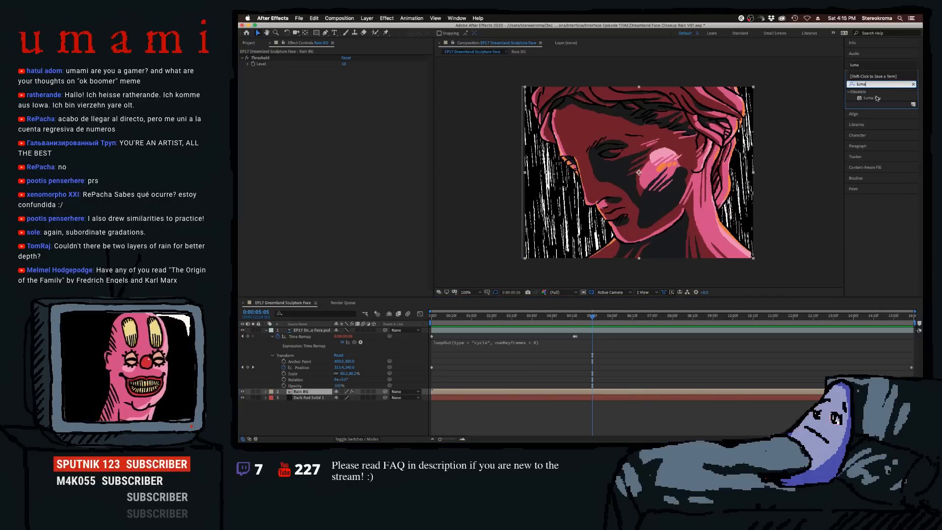
{"action": "left_click_drag", "start_coordinate": [877, 98], "coordinate": [313, 392]}
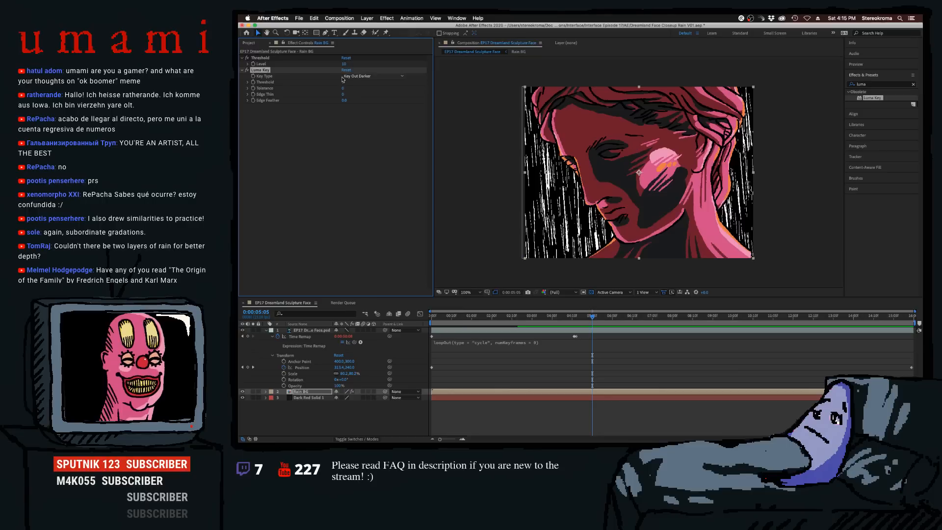
{"action": "left_click_drag", "start_coordinate": [343, 82], "coordinate": [350, 82]}
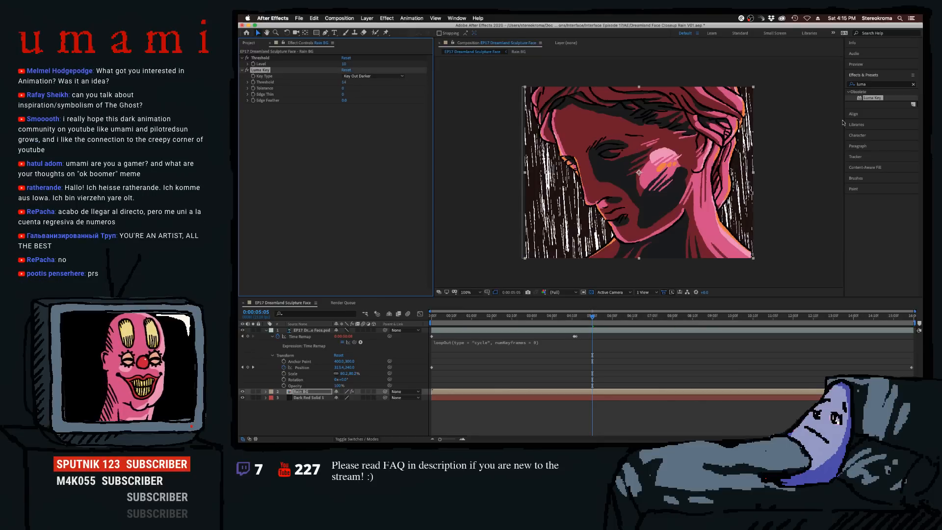
- Apply Change to Color to Rain BG and sample the face's dark shadow as the To color
{"action": "left_click", "coordinate": [878, 87]}
{"action": "type", "text": "change to"}
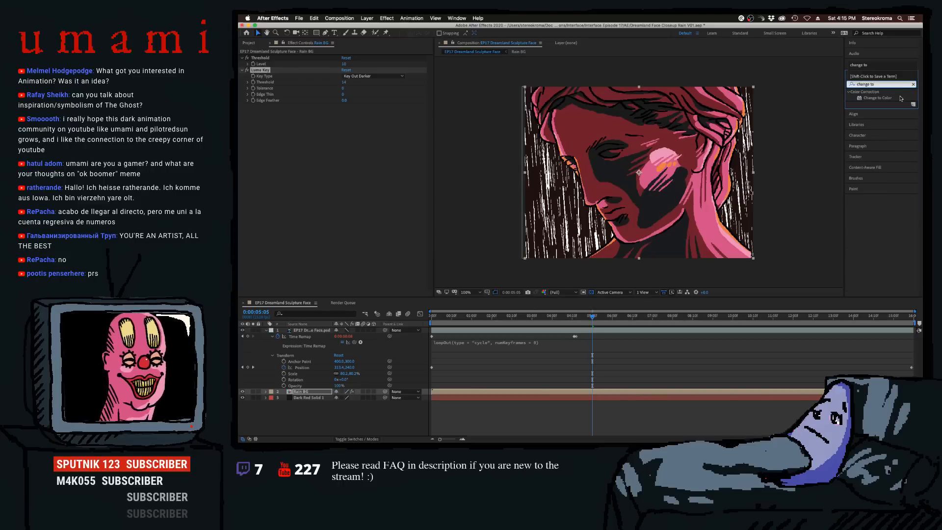
{"action": "left_click_drag", "start_coordinate": [901, 98], "coordinate": [294, 147]}
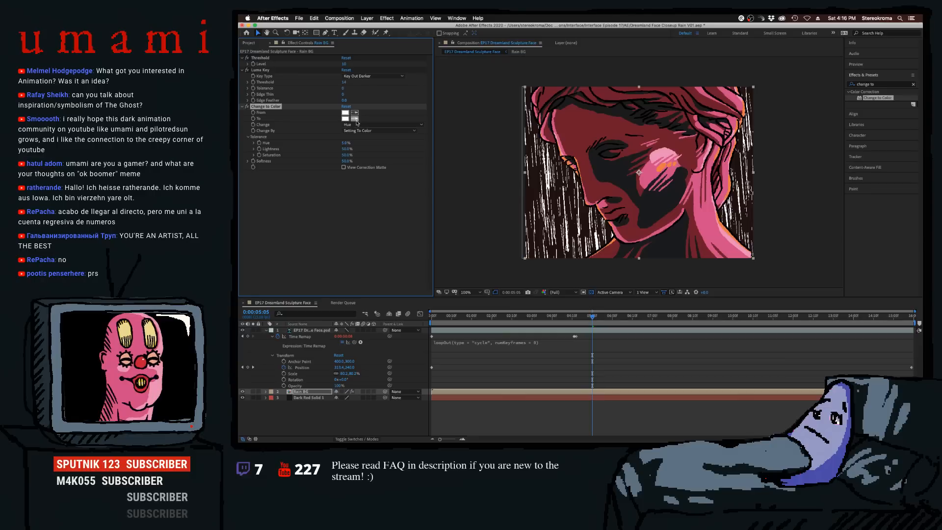
{"action": "left_click", "coordinate": [355, 112]}
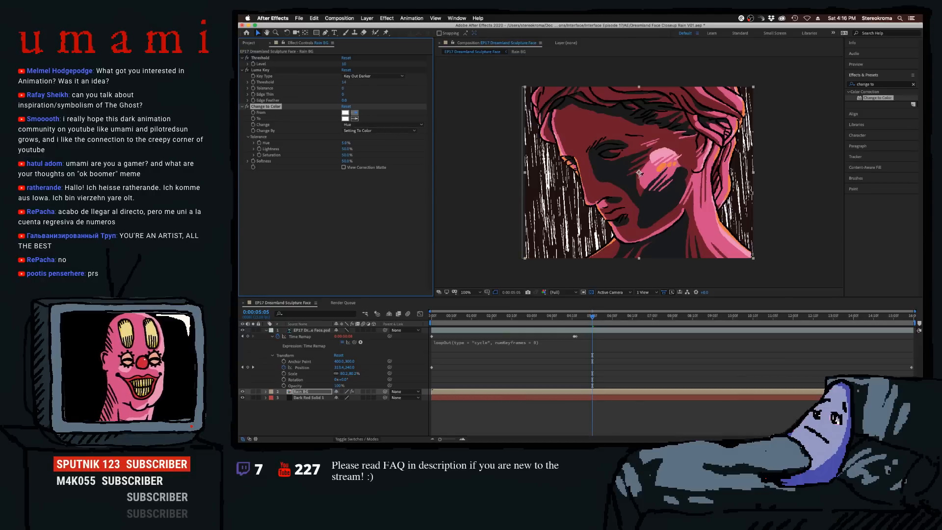
{"action": "left_click", "coordinate": [647, 202]}
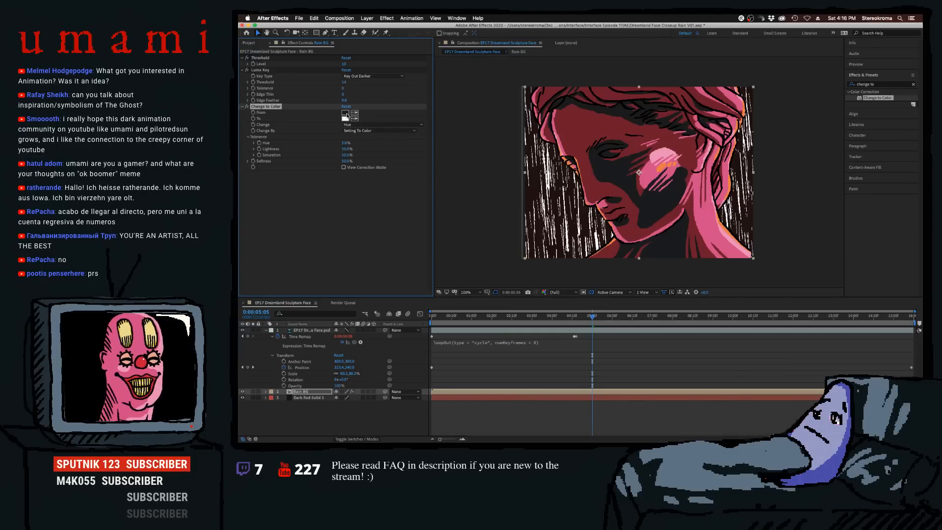
{"action": "left_click", "coordinate": [355, 118]}
{"action": "left_click", "coordinate": [660, 203]}
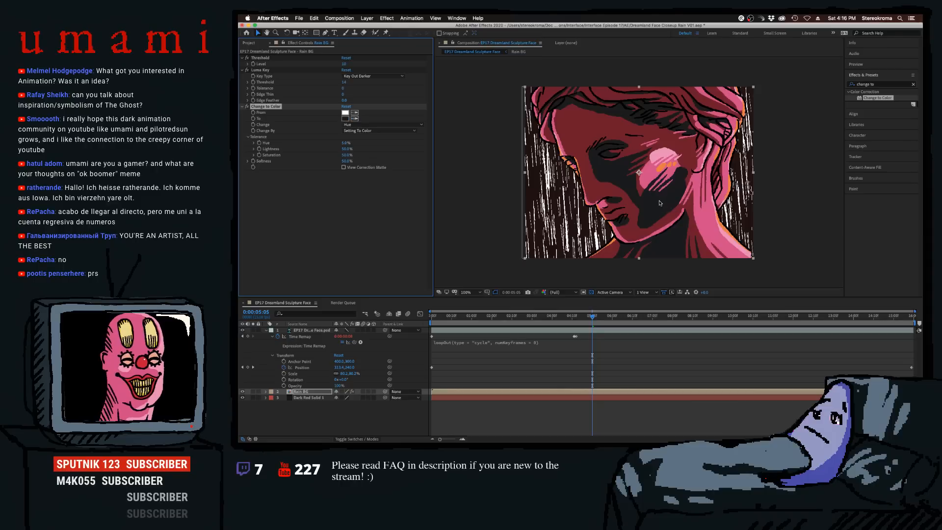
- Set Change to Color to affect Hue, Lightness & Saturation by Transforming To Color
{"action": "left_click", "coordinate": [373, 125]}
{"action": "left_click", "coordinate": [370, 144]}
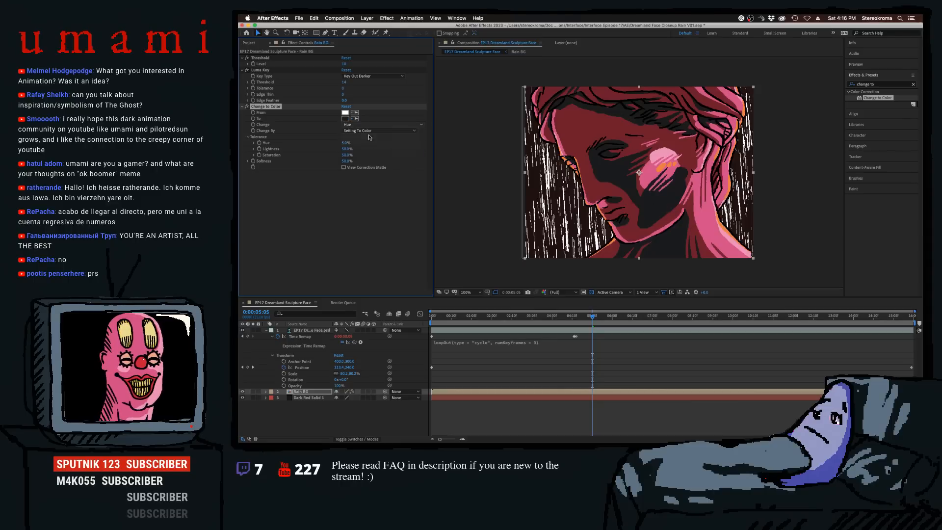
{"action": "left_click", "coordinate": [373, 131]}
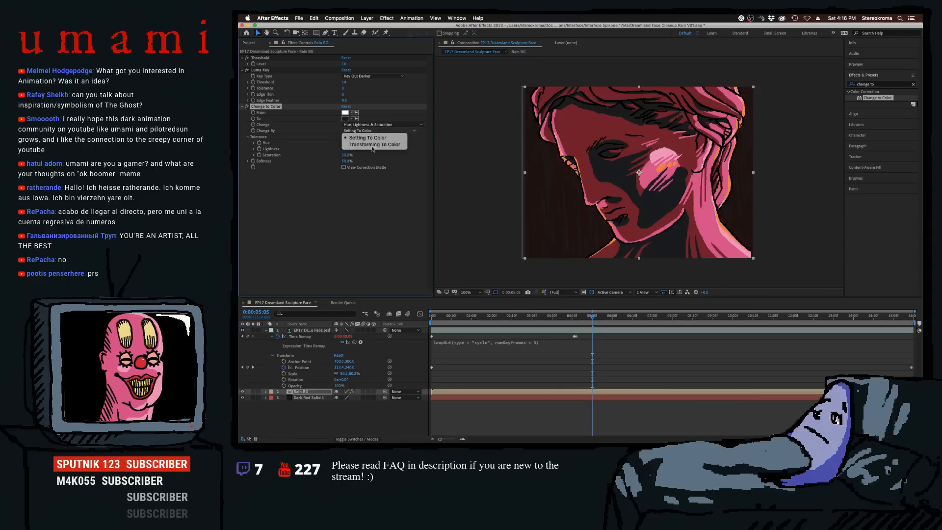
{"action": "left_click", "coordinate": [345, 145]}
- Set Change to Color's Hue, Lightness and Saturation tolerances and its Softness to 1% each
{"action": "left_click", "coordinate": [345, 143]}
{"action": "type", "text": "1"}
{"action": "key", "text": "Tab"}
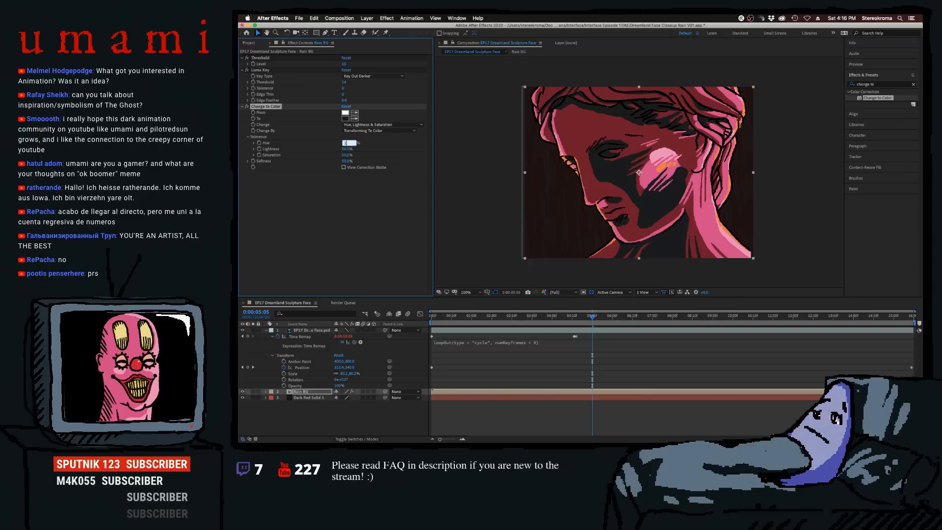
{"action": "type", "text": "1"}
{"action": "key", "text": "Tab"}
{"action": "type", "text": "1"}
{"action": "key", "text": "Tab"}
{"action": "type", "text": "1"}
{"action": "left_click", "coordinate": [357, 209]}
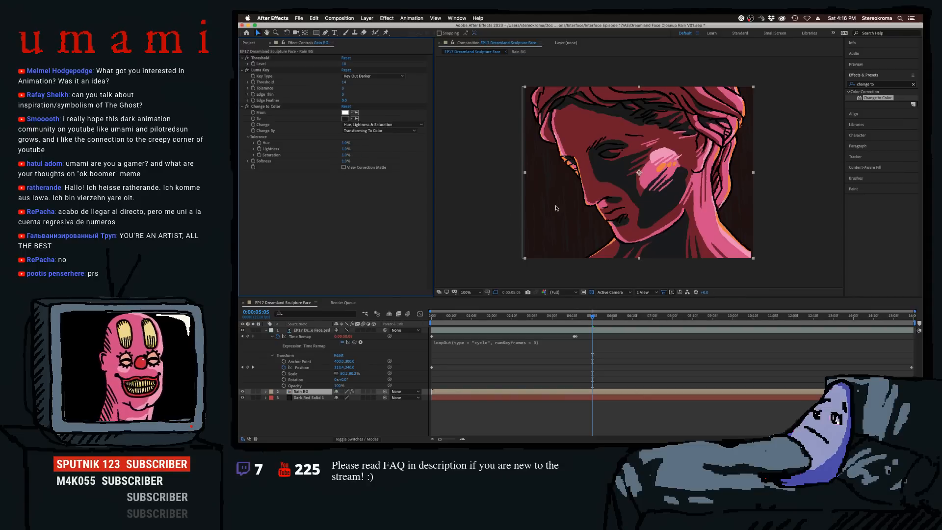
- Create a black solid between Rain BG and the dark red solid, preview the result, and save the project
{"action": "left_click", "coordinate": [301, 398]}
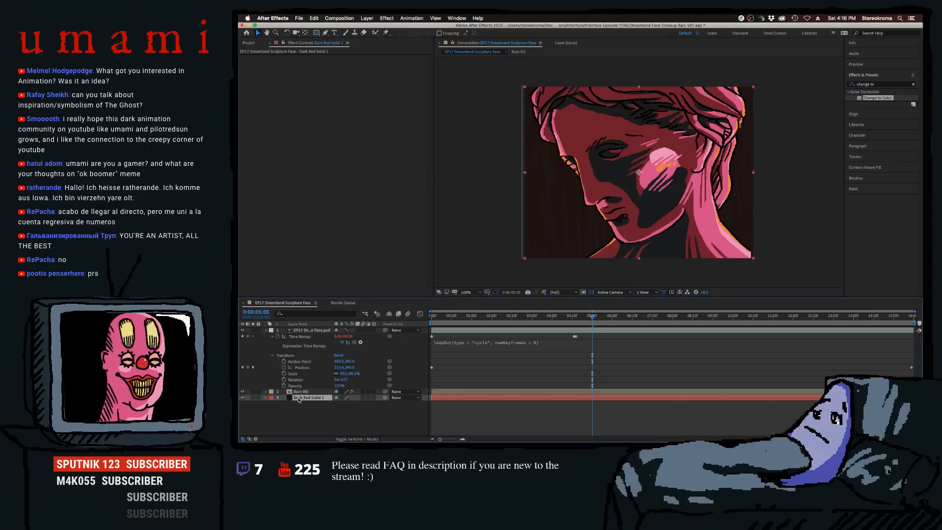
{"action": "right_click", "coordinate": [298, 399]}
{"action": "key", "text": "Escape"}
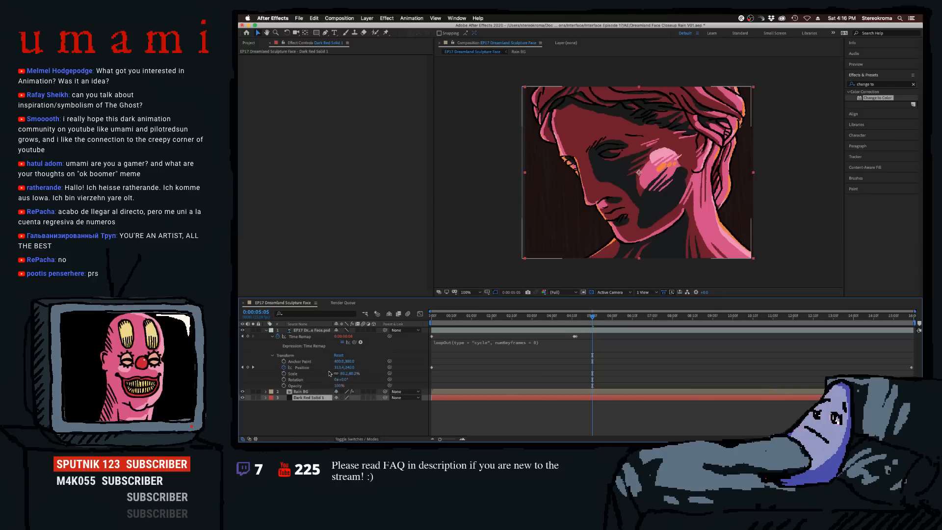
{"action": "right_click", "coordinate": [324, 408]}
{"action": "mouse_move", "coordinate": [343, 364]}
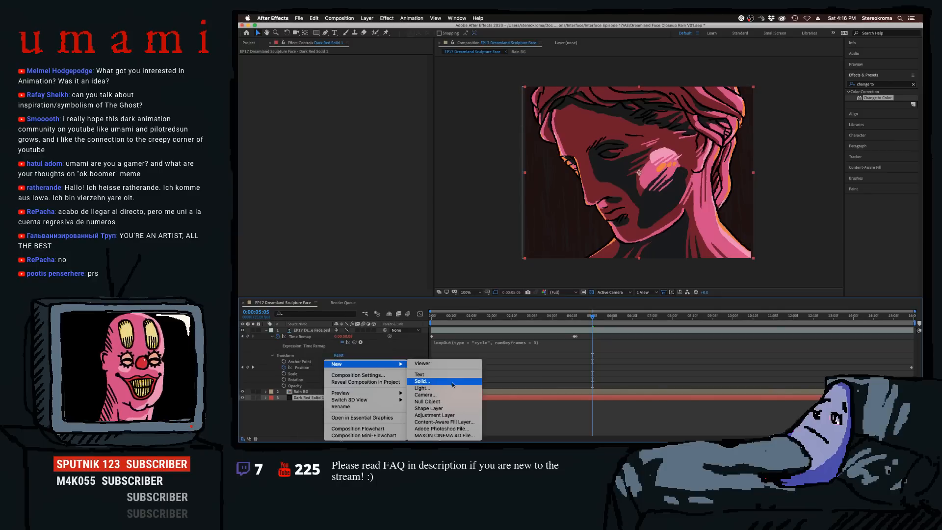
{"action": "key", "text": "Return"}
{"action": "key", "text": "Return"}
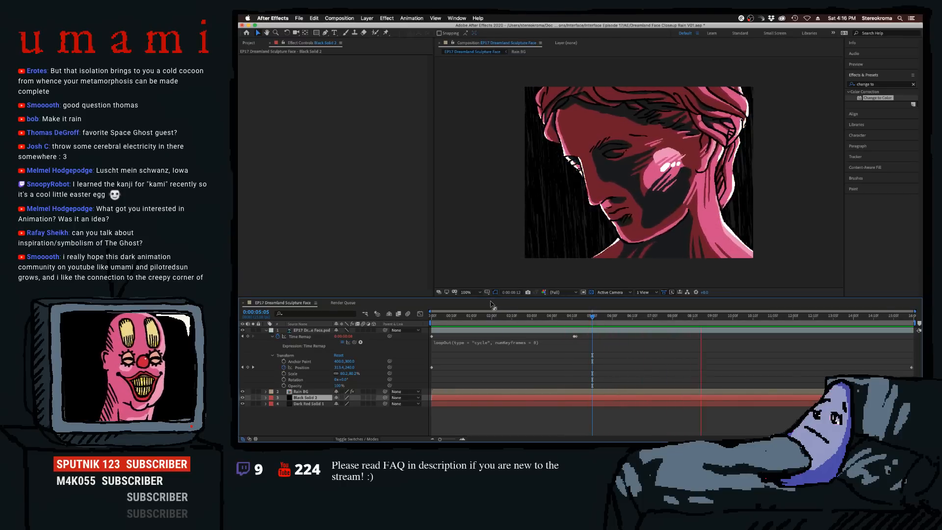
{"action": "left_click", "coordinate": [478, 316]}
{"action": "key", "text": "super+s"}
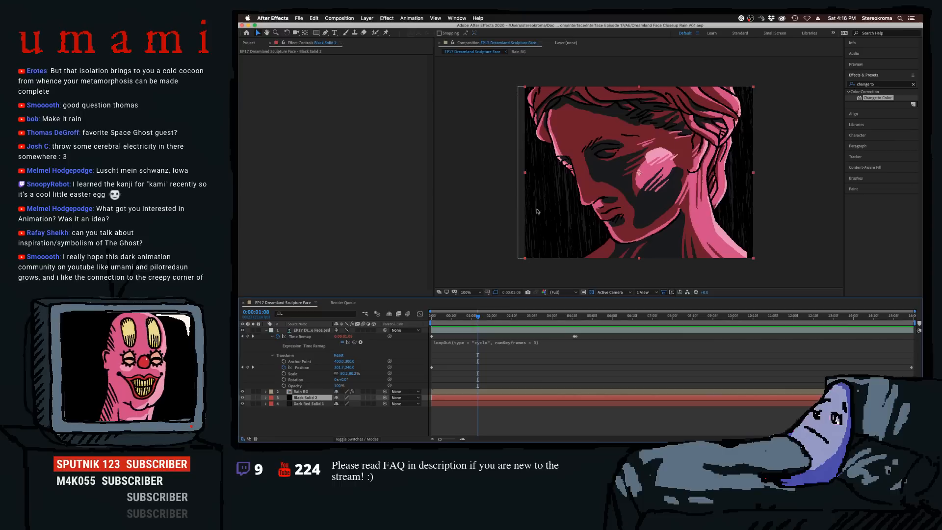
- Open the Rain BG composition to check its rain layers, and return to the sculpture face composition
{"action": "left_click", "coordinate": [299, 392]}
{"action": "double_click", "coordinate": [297, 392]}
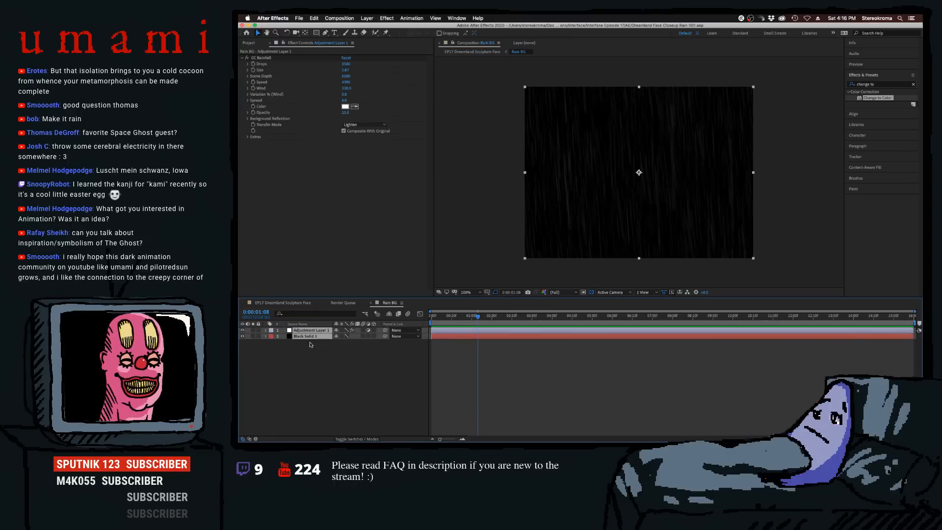
{"action": "left_click", "coordinate": [372, 303]}
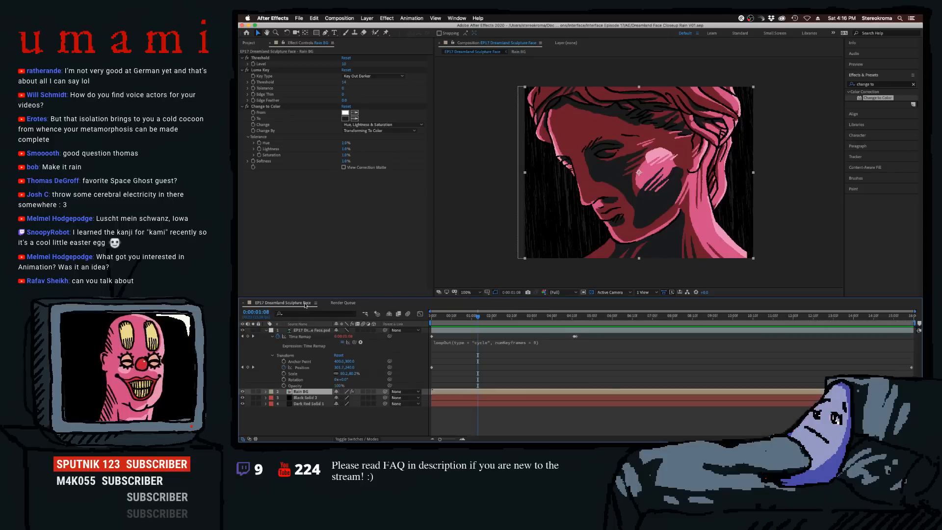
- Paste the rain adjustment layer and black solid above the face, and give the adjustment layer's CC Rainfall fewer, larger drops and more Scene Depth
{"action": "left_click", "coordinate": [317, 430]}
{"action": "key", "text": "ctrl+v"}
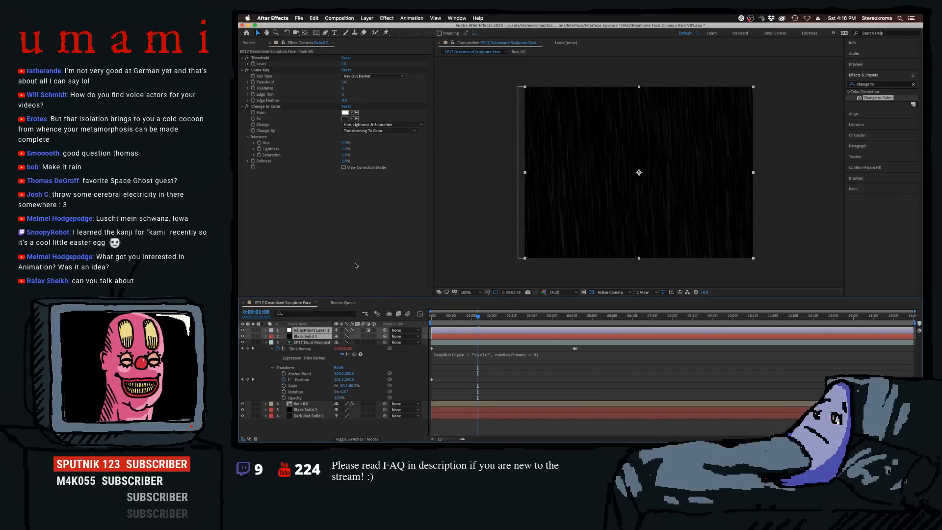
{"action": "left_click", "coordinate": [322, 330]}
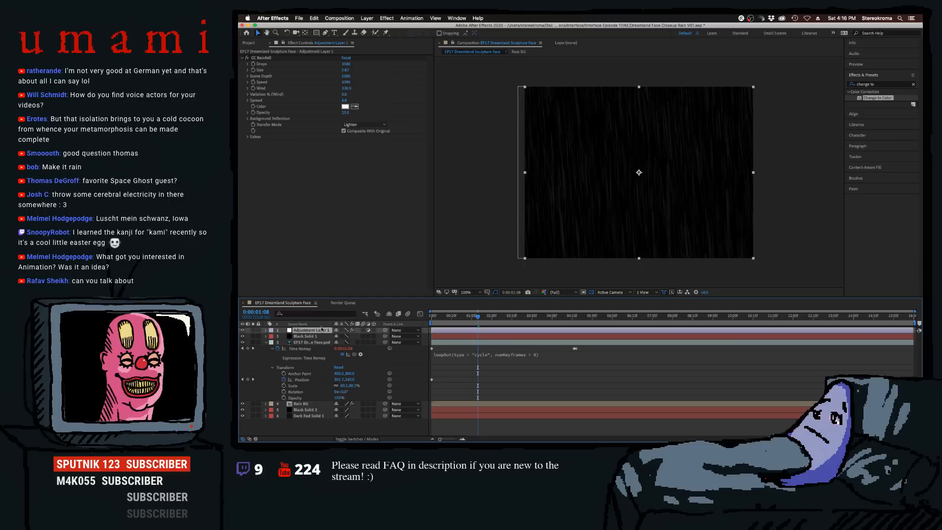
{"action": "left_click", "coordinate": [351, 70]}
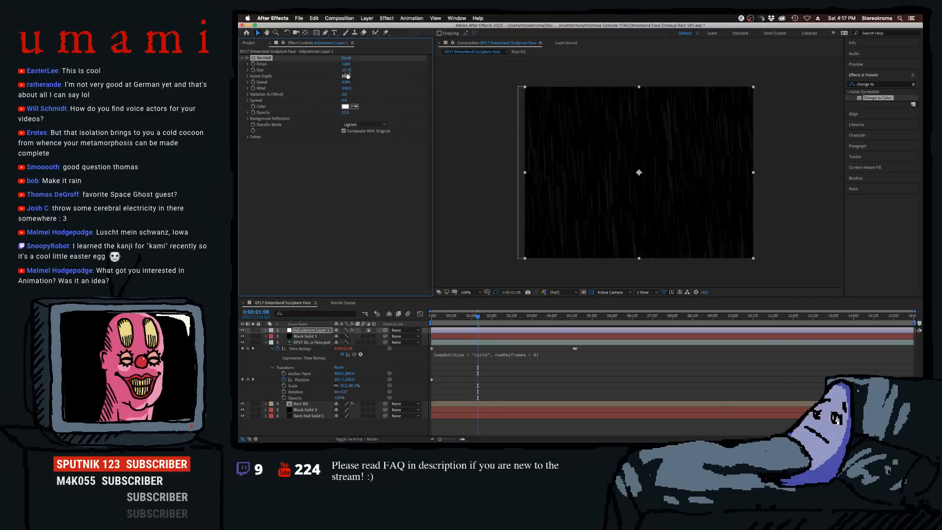
{"action": "left_click_drag", "start_coordinate": [346, 76], "coordinate": [496, 72]}
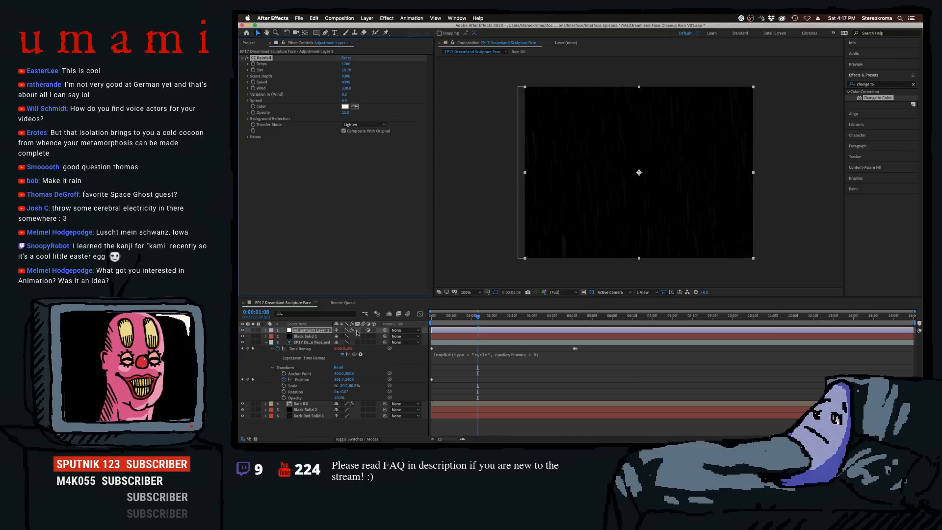
- Reduce the Scene Depth of CC Rainfall on the adjustment layer inside Rain BG, and return to the sculpture face composition
{"action": "double_click", "coordinate": [301, 404]}
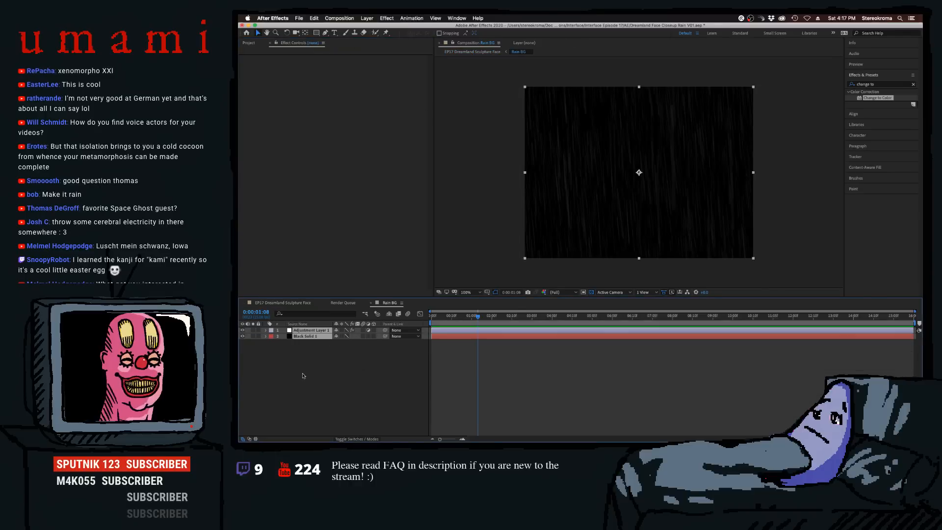
{"action": "left_click", "coordinate": [309, 330]}
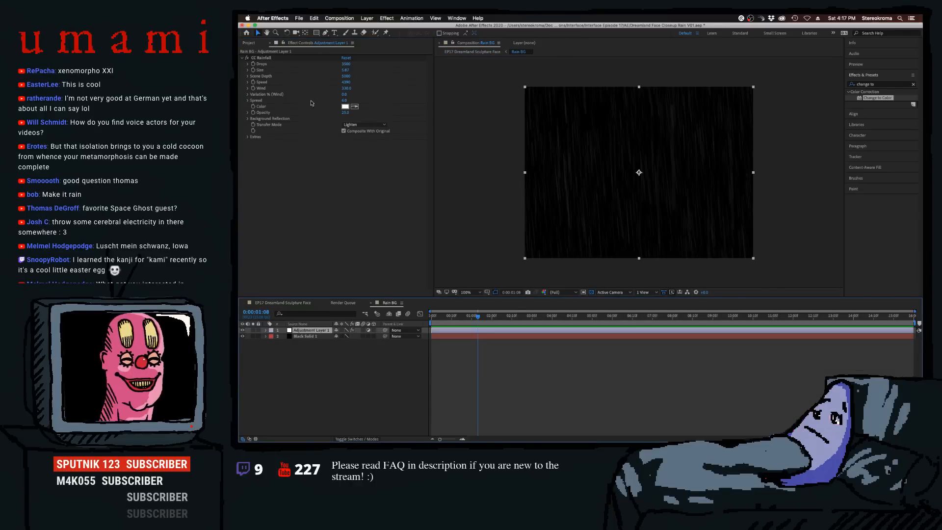
{"action": "left_click_drag", "start_coordinate": [345, 76], "coordinate": [302, 90]}
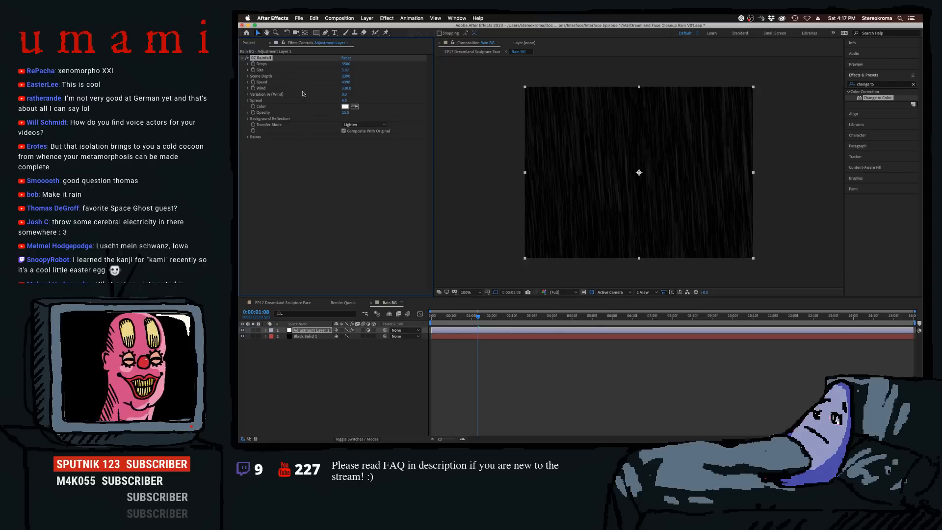
{"action": "left_click", "coordinate": [309, 303]}
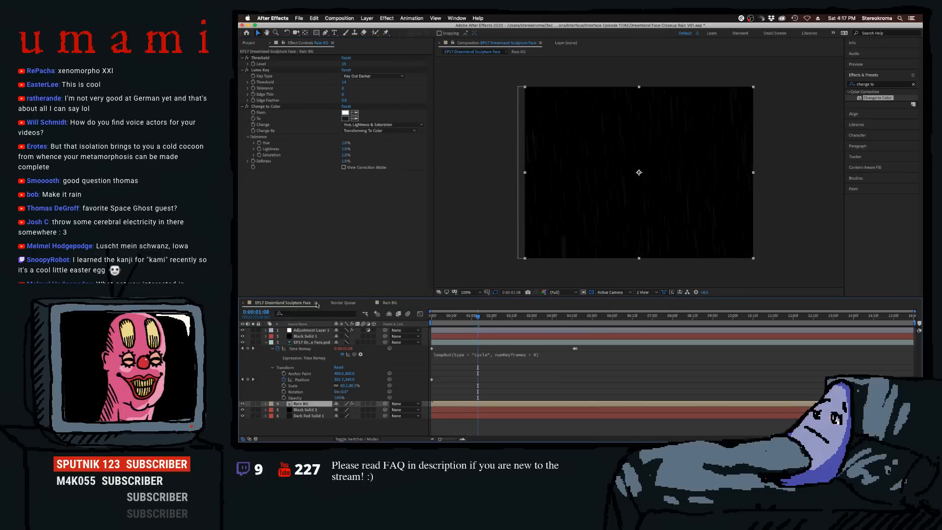
- Switch the timeline to layer names and increase the Wind of CC Rainfall on the pasted adjustment layer
{"action": "left_click", "coordinate": [309, 337]}
{"action": "left_click", "coordinate": [309, 331], "text": "shift"}
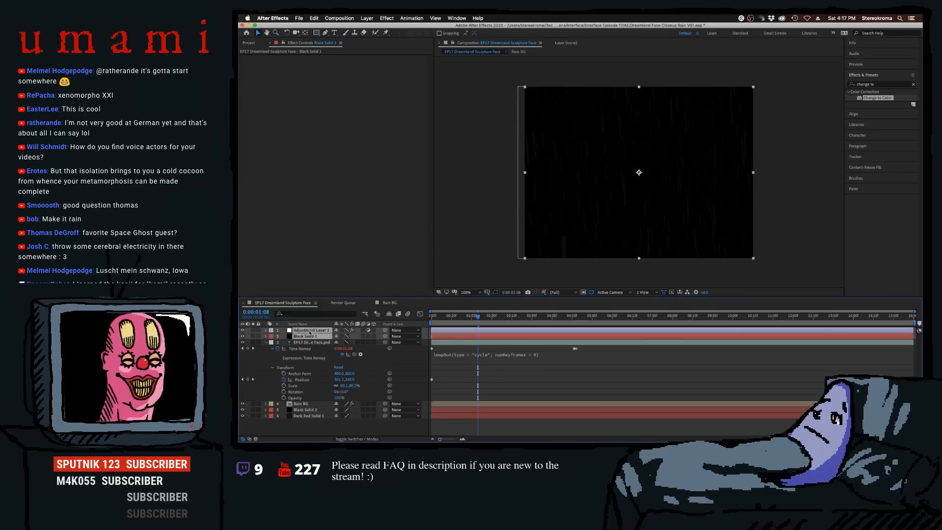
{"action": "left_click", "coordinate": [300, 323]}
{"action": "key", "text": "super+shift+a"}
{"action": "left_click", "coordinate": [299, 330]}
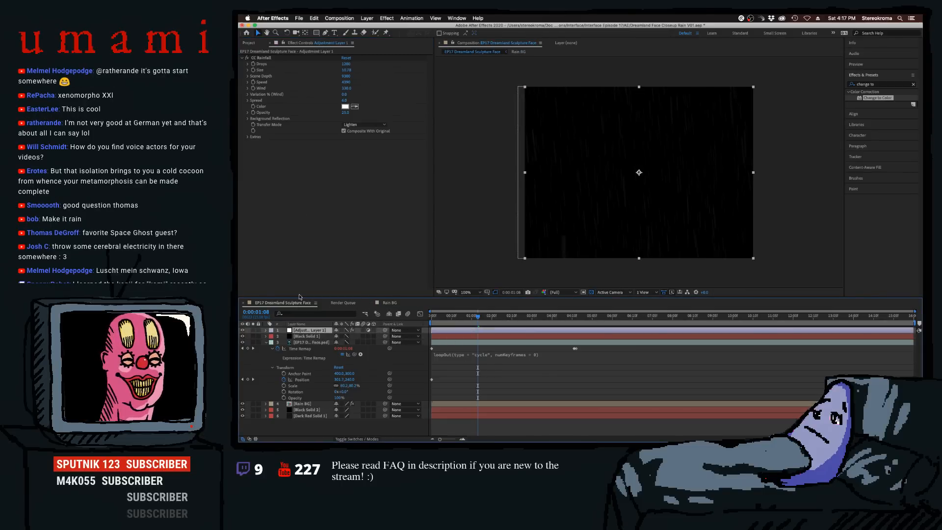
{"action": "mouse_move", "coordinate": [351, 84]}
{"action": "left_mouse_down"}
{"action": "mouse_move", "coordinate": [393, 82]}
{"action": "mouse_move", "coordinate": [319, 88]}
{"action": "left_mouse_up"}
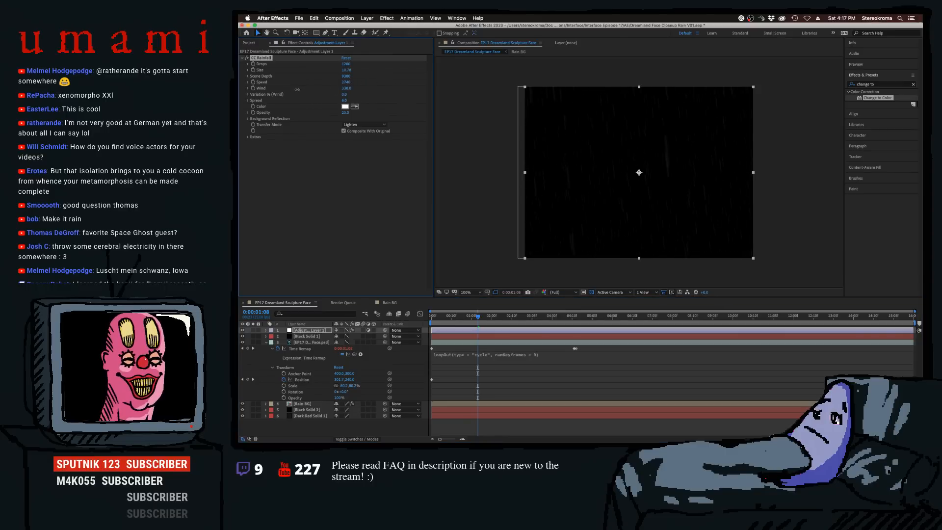
{"action": "key", "text": "super+z"}
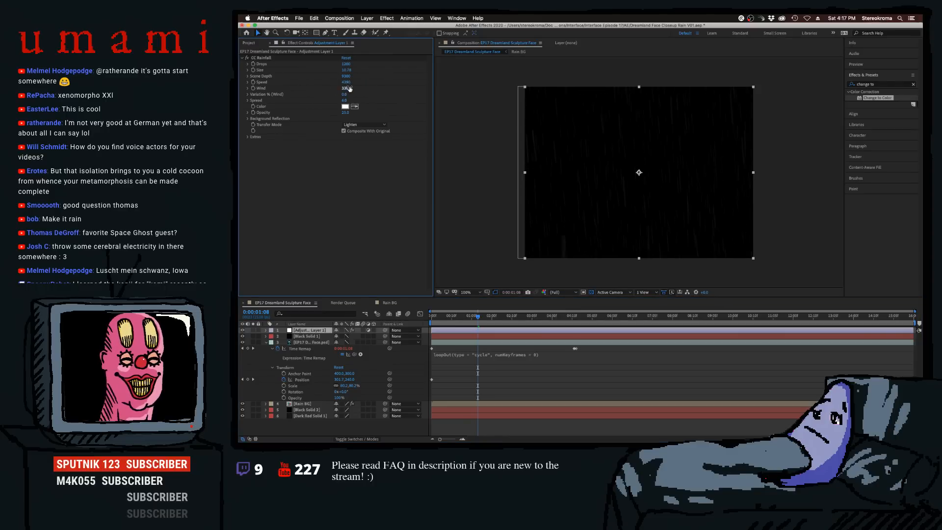
{"action": "left_click_drag", "start_coordinate": [349, 89], "coordinate": [362, 89]}
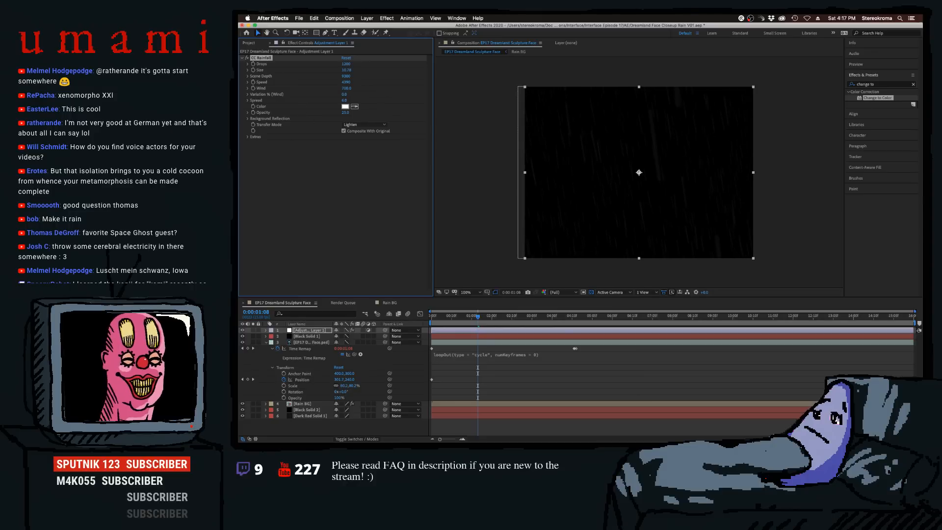
- Pre-compose the pasted adjustment layer and Black Solid 1 into a new composition named Rain FG
{"action": "right_click", "coordinate": [304, 339]}
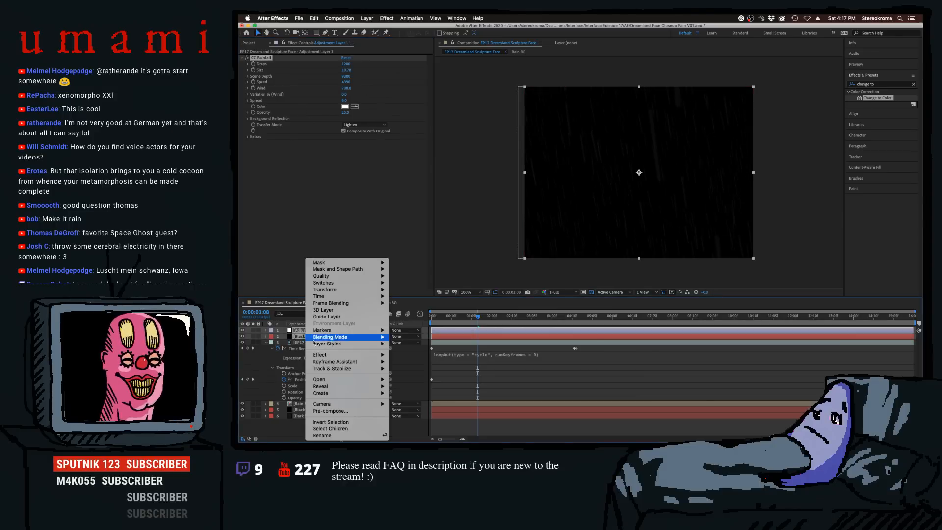
{"action": "left_click", "coordinate": [329, 411]}
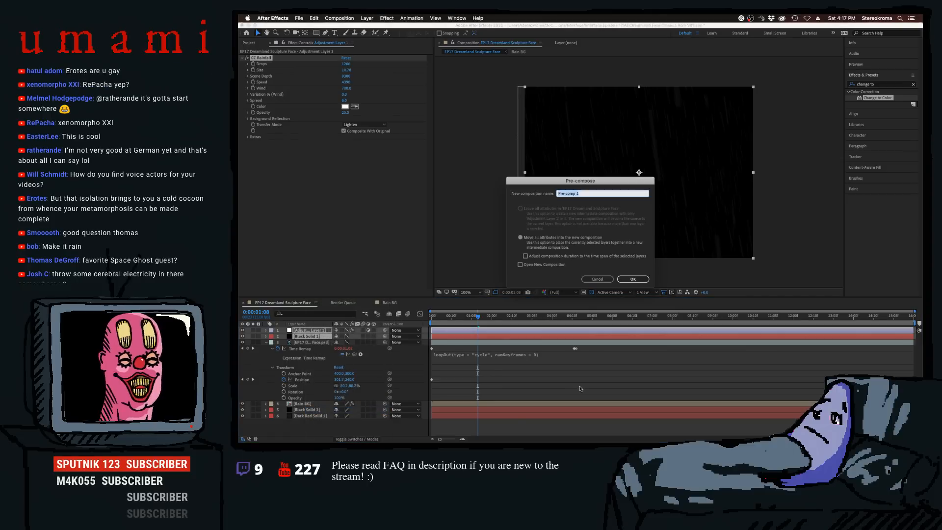
{"action": "type", "text": "Rain FG"}
{"action": "key", "text": "Return"}
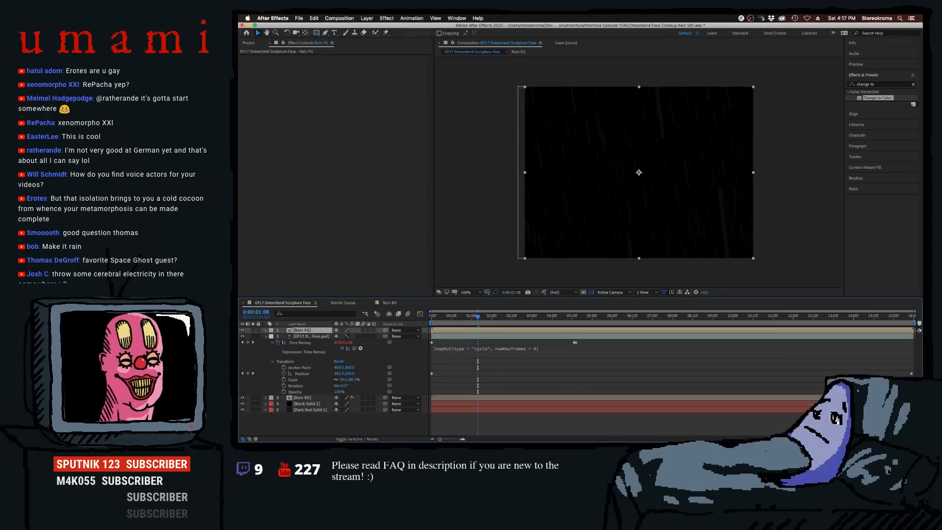
- Copy the Threshold, Luma Key and Change to Color effects from Rain BG onto Rain FG
{"action": "left_click", "coordinate": [305, 398]}
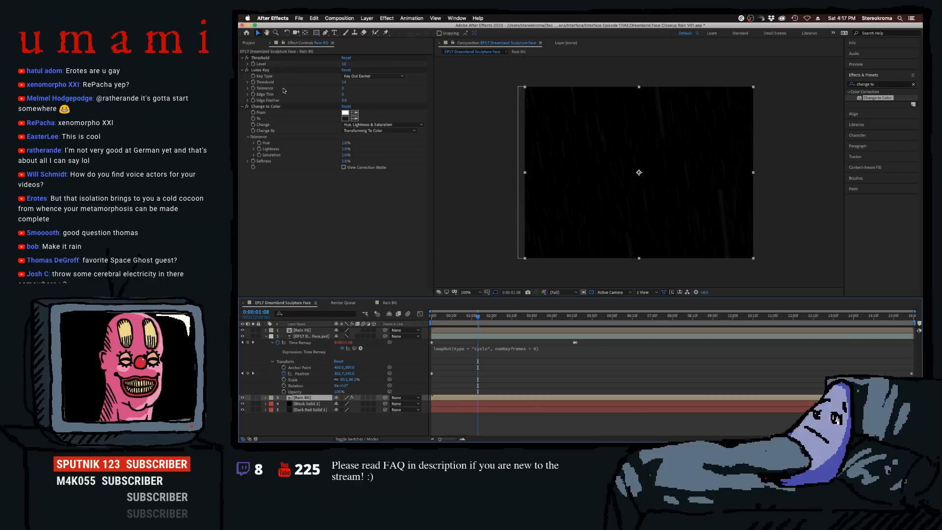
{"action": "left_click", "coordinate": [276, 60]}
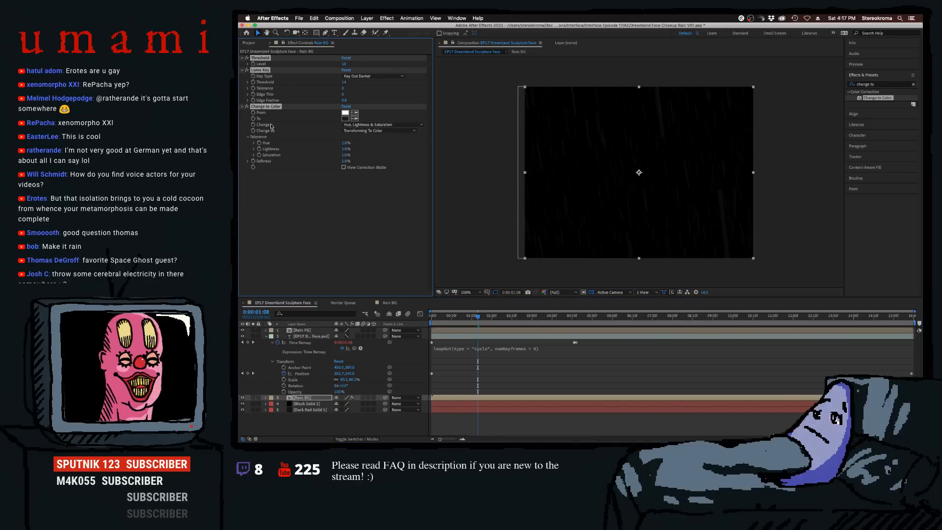
{"action": "left_click", "coordinate": [304, 332]}
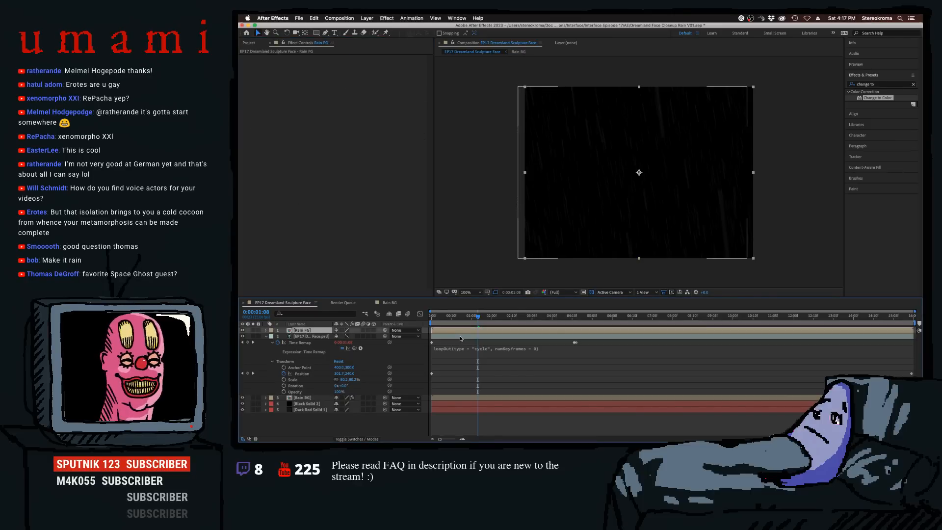
{"action": "key", "text": "super+v"}
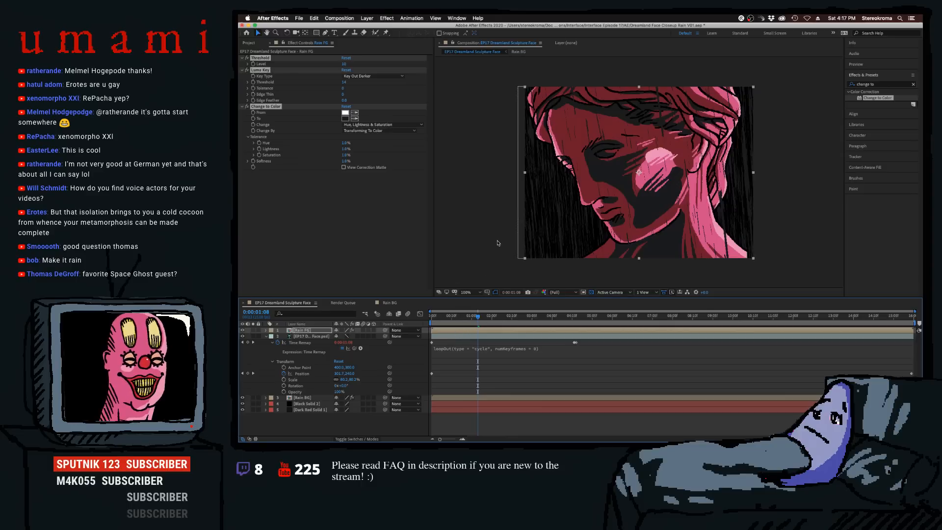
{"action": "left_click", "coordinate": [397, 211]}
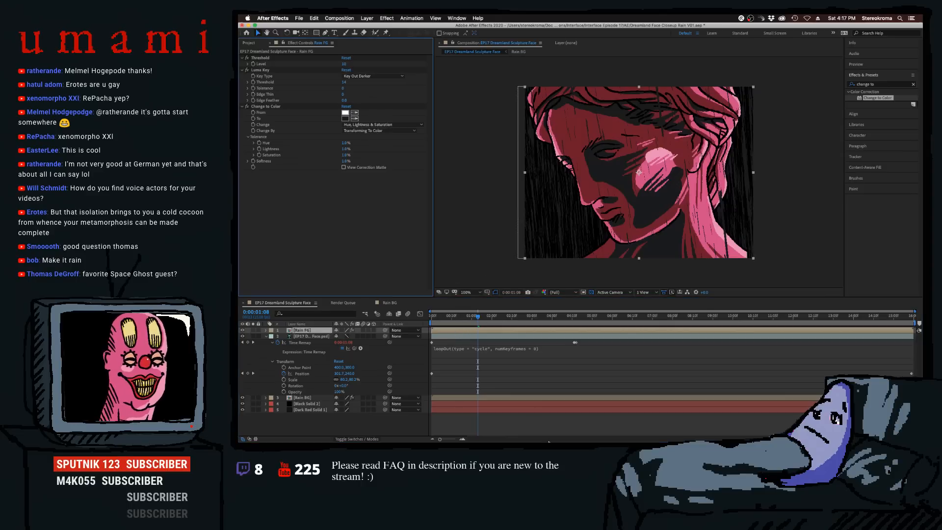
- Switch to Photoshop and copy the hex code 313539 of the dark grey UMAMI swatch, leaving the foreground color unchanged
{"action": "left_click", "coordinate": [611, 427]}
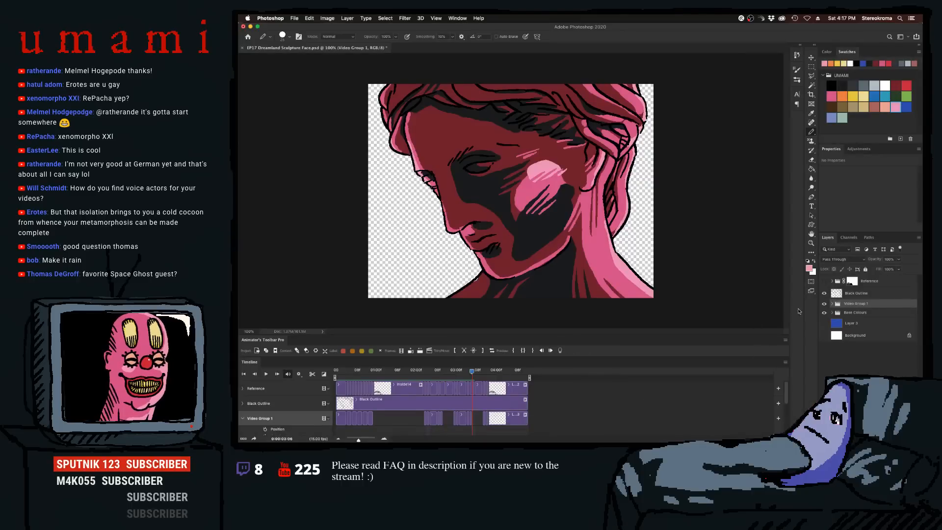
{"action": "left_click", "coordinate": [810, 269]}
{"action": "left_click", "coordinate": [853, 86]}
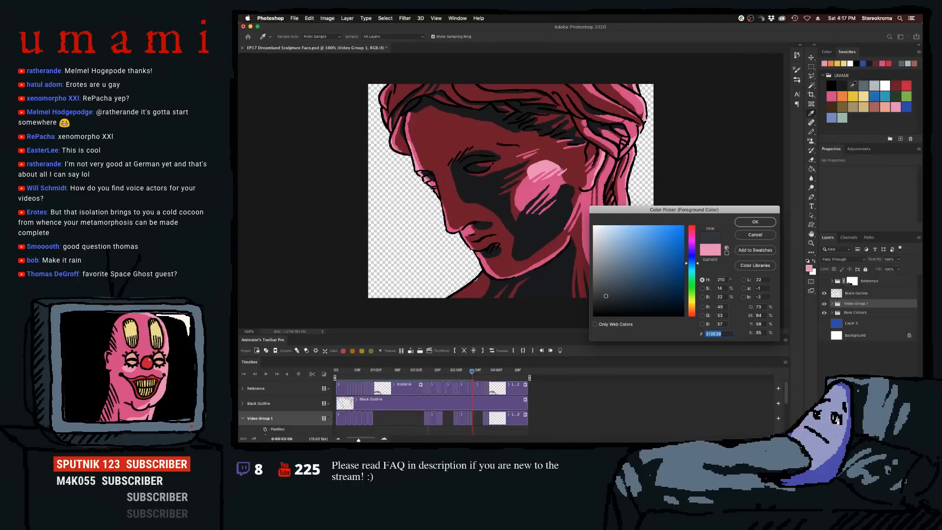
{"action": "key", "text": "super+c"}
{"action": "left_click", "coordinate": [759, 234]}
{"action": "mouse_move", "coordinate": [618, 432]}
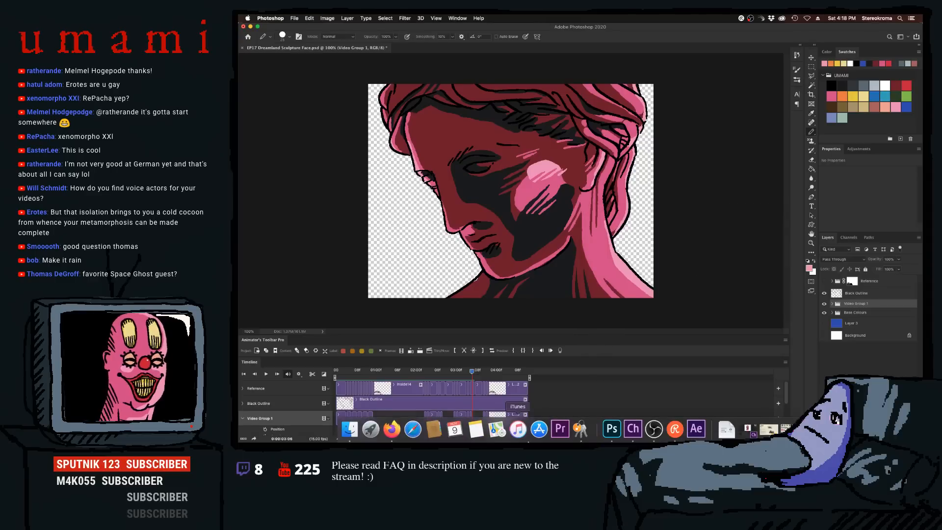
- Switch back to After Effects and set the To color of Rain FG's Change to Color effect to 313539
{"action": "left_click", "coordinate": [697, 430]}
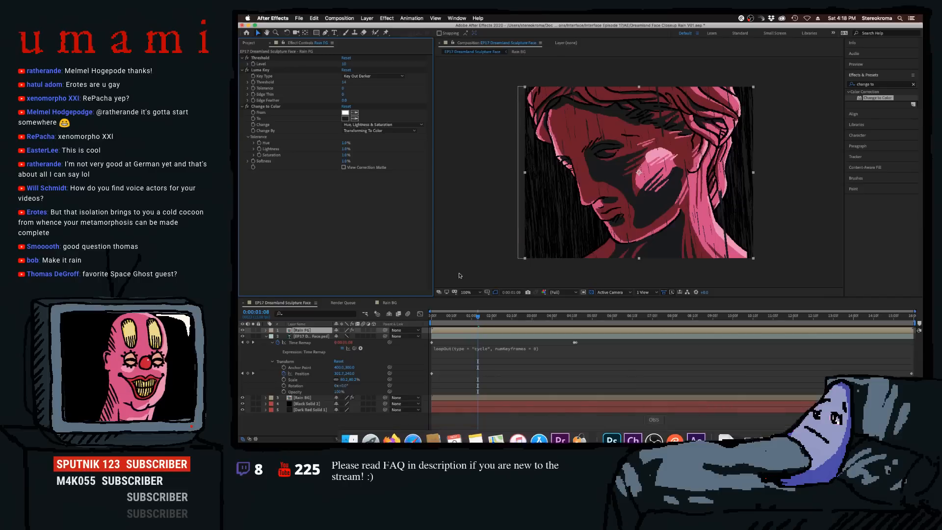
{"action": "left_click", "coordinate": [345, 118]}
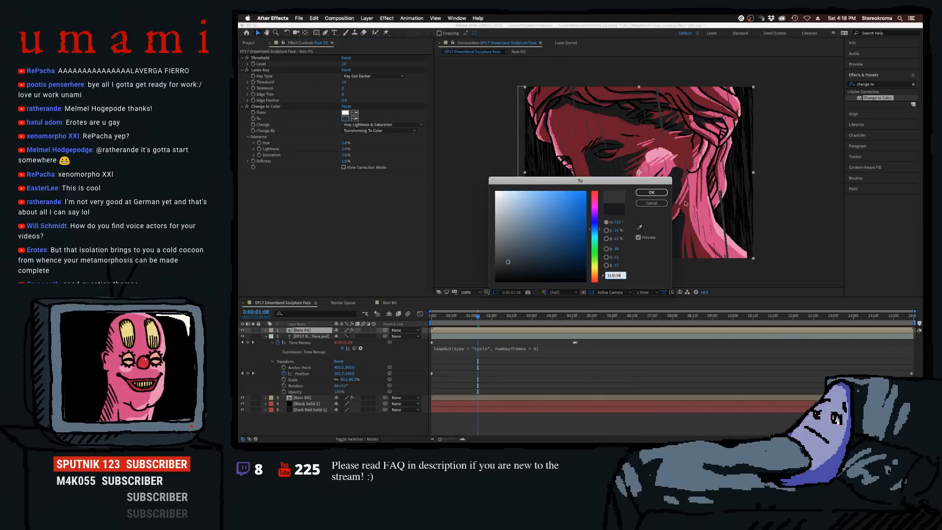
{"action": "left_click", "coordinate": [651, 193]}
- Preview the composition from the start, return the playhead to the first frame, and save the project
{"action": "key", "text": "Home"}
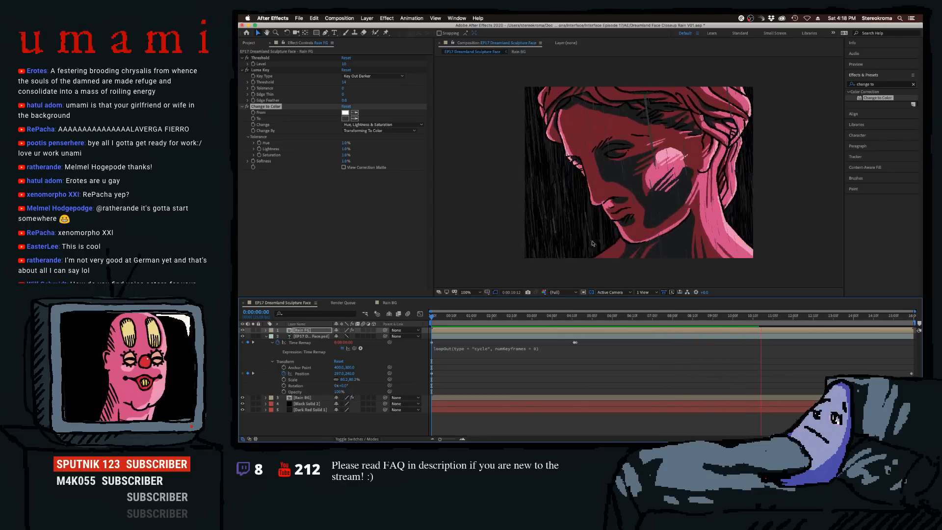
{"action": "key", "text": "space"}
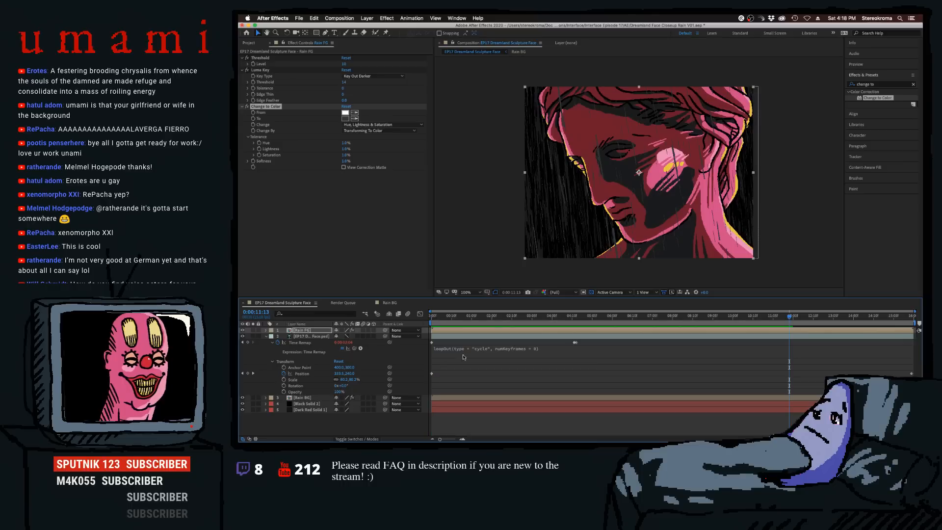
{"action": "left_click_drag", "start_coordinate": [441, 317], "coordinate": [431, 320]}
{"action": "key", "text": "super+s"}
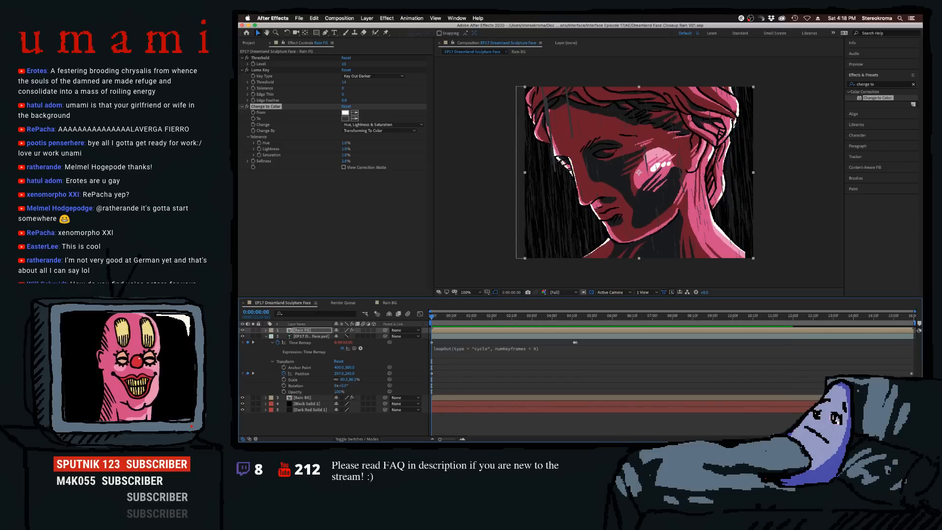
{"action": "key", "text": "super+Tab"}
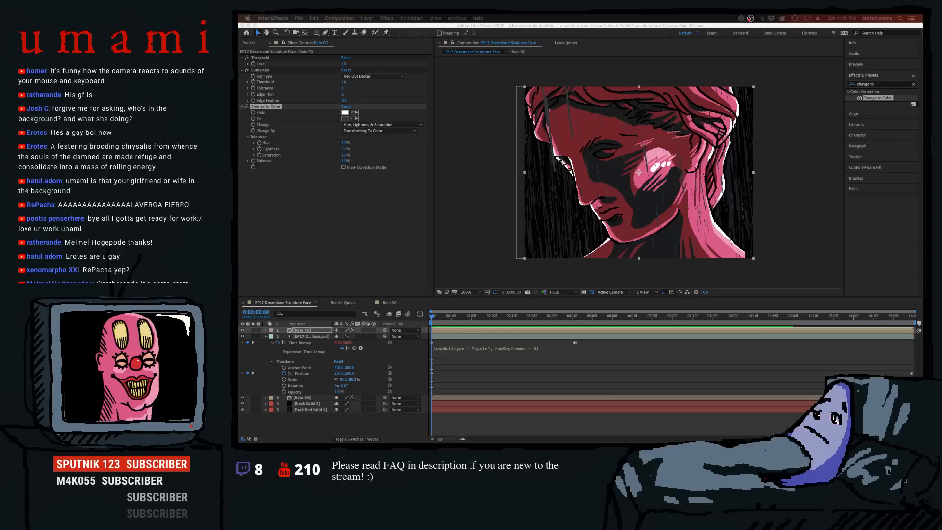
- Move the playhead to 0:00:00:02 and add a Color Overlay layer style to Rain FG
{"action": "left_click", "coordinate": [448, 321]}
{"action": "mouse_move", "coordinate": [441, 316]}
{"action": "left_mouse_down"}
{"action": "mouse_move", "coordinate": [463, 320]}
{"action": "mouse_move", "coordinate": [435, 320]}
{"action": "left_mouse_up"}
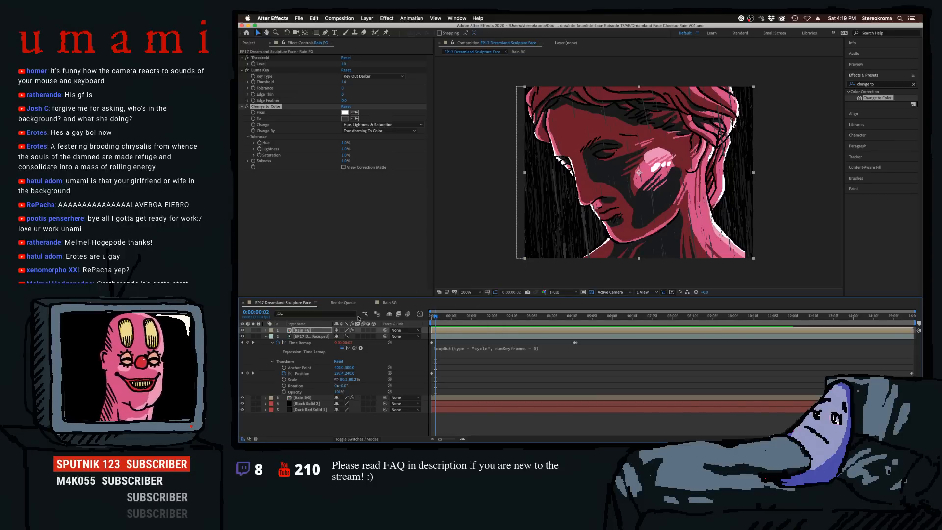
{"action": "right_click", "coordinate": [301, 332]}
{"action": "left_click", "coordinate": [288, 334]}
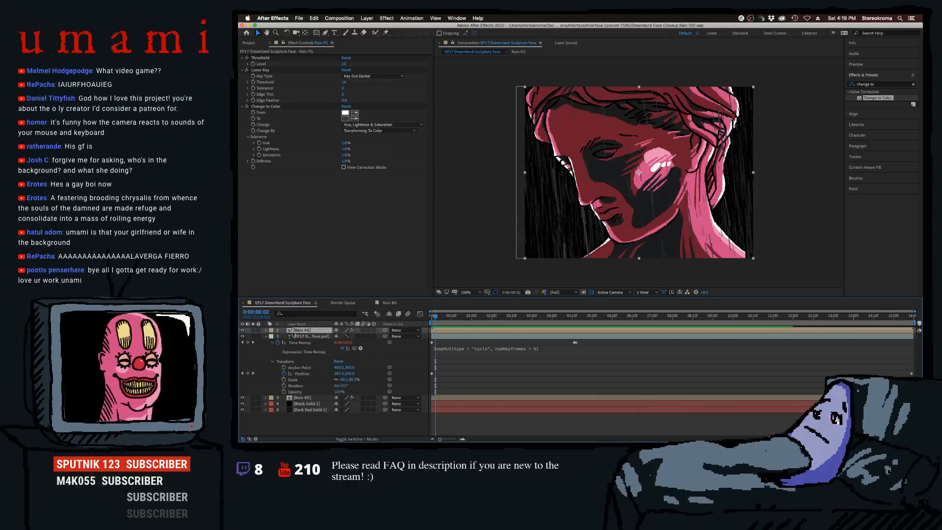
{"action": "right_click", "coordinate": [298, 332]}
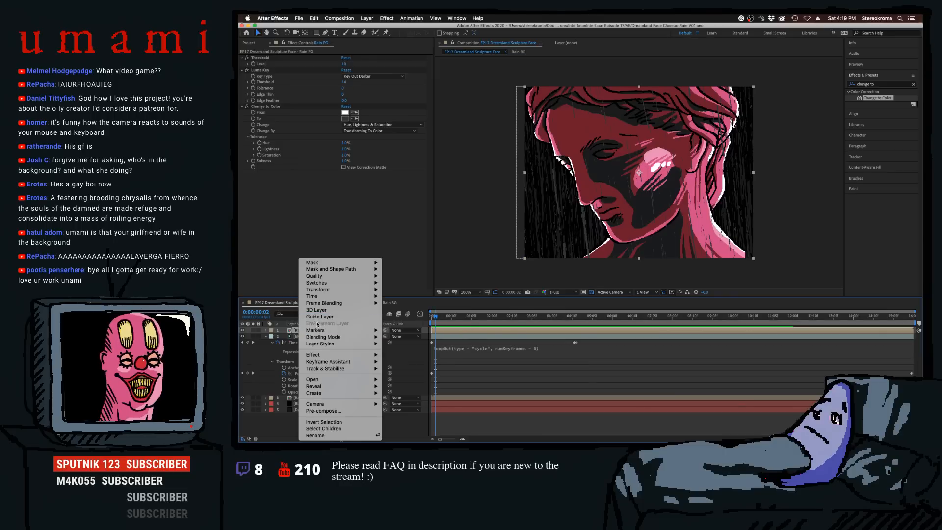
{"action": "mouse_move", "coordinate": [337, 338]}
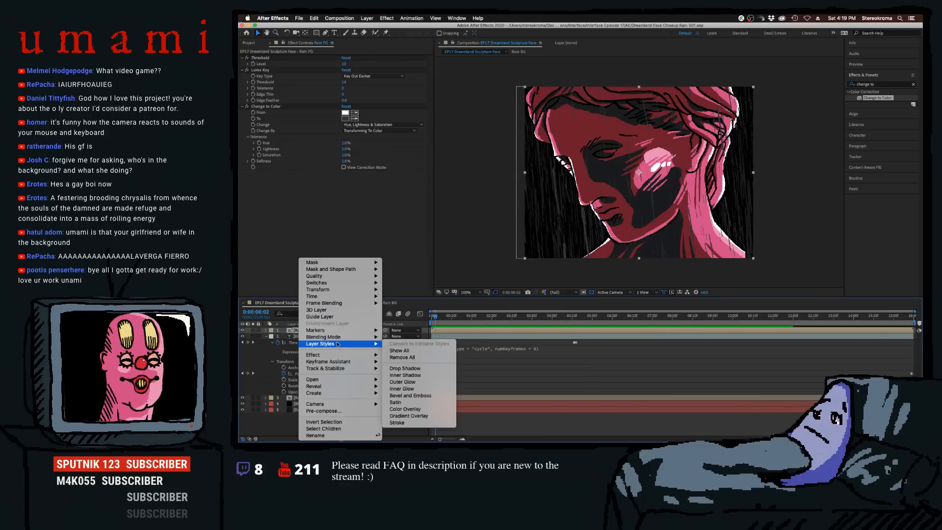
{"action": "left_click", "coordinate": [426, 409]}
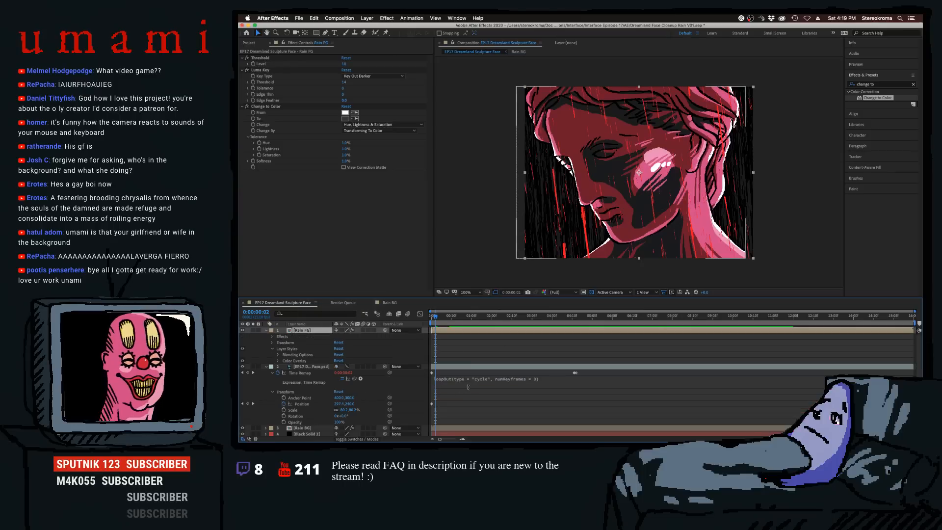
- Set Rain FG's Color Overlay color to the white of the cheek highlight and start keyframing Color at 0:00:00:04
{"action": "left_click", "coordinate": [278, 362]}
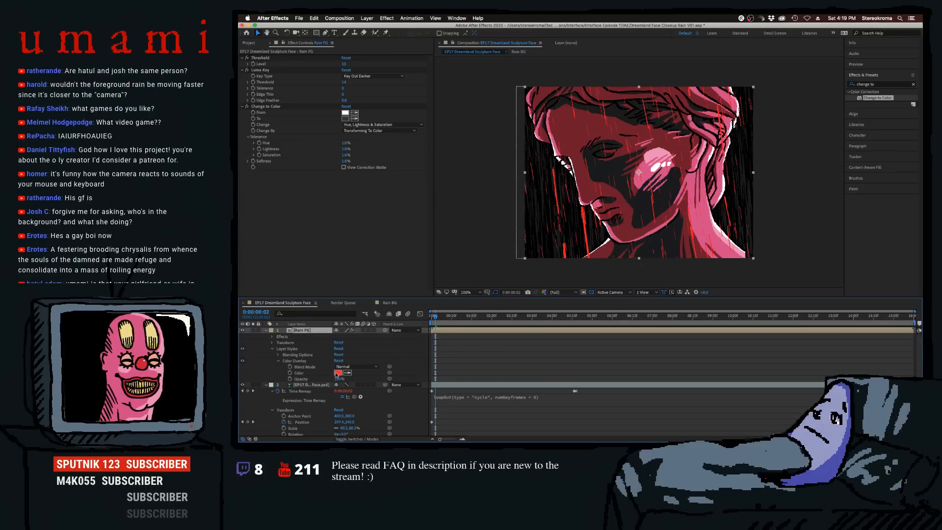
{"action": "left_click", "coordinate": [658, 166]}
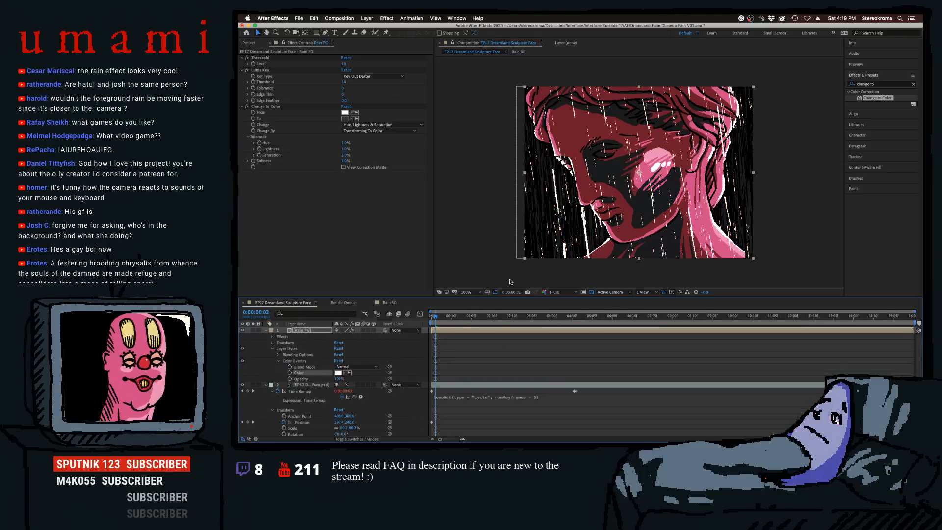
{"action": "scroll", "coordinate": [591, 210], "scroll_direction": "up", "scroll_amount": 1}
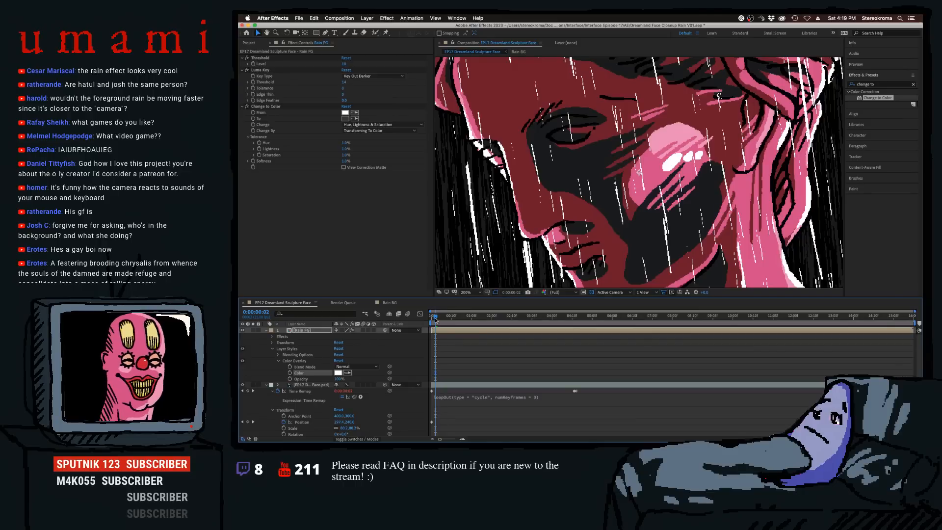
{"action": "mouse_move", "coordinate": [434, 319]}
{"action": "left_mouse_down"}
{"action": "mouse_move", "coordinate": [425, 322]}
{"action": "mouse_move", "coordinate": [440, 323]}
{"action": "left_mouse_up"}
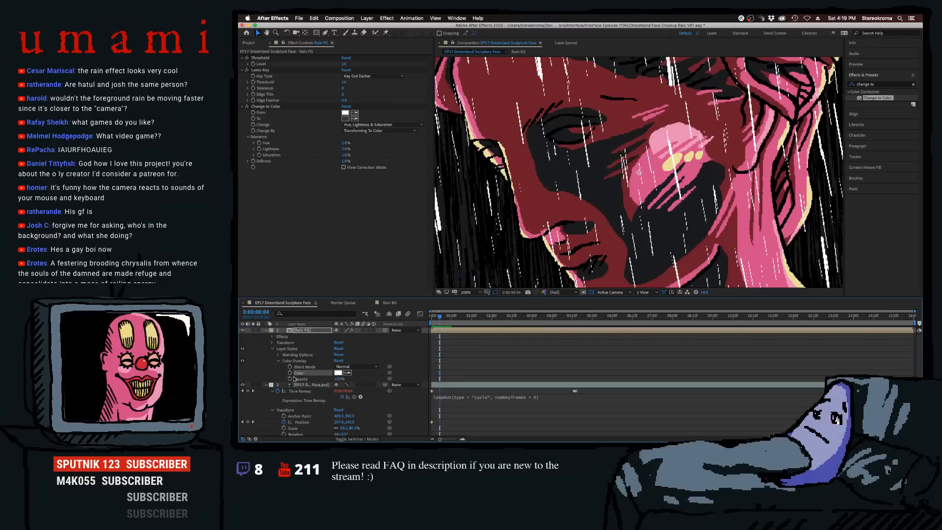
{"action": "left_click", "coordinate": [290, 373]}
- Add a Color keyframe at 0:00:00:05 with the pale yellow sampled from the face's highlight
{"action": "left_click", "coordinate": [441, 320]}
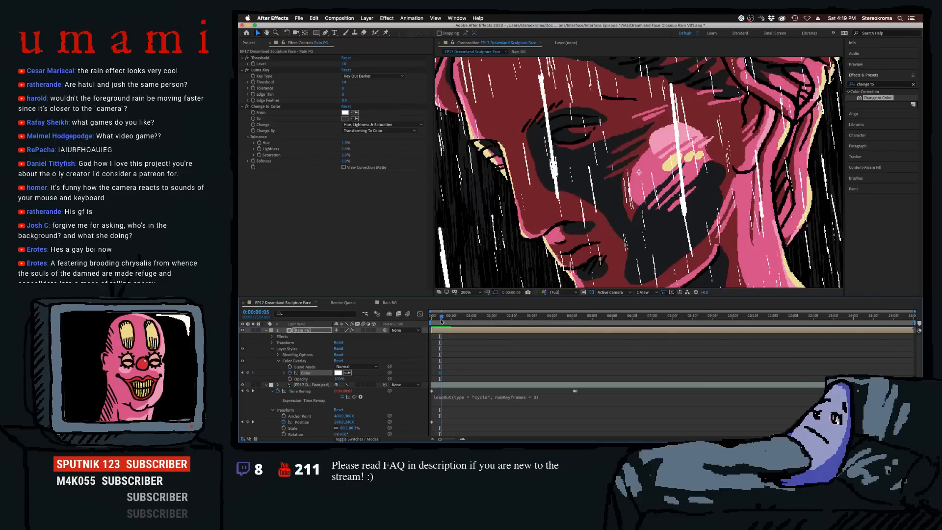
{"action": "left_click", "coordinate": [248, 373]}
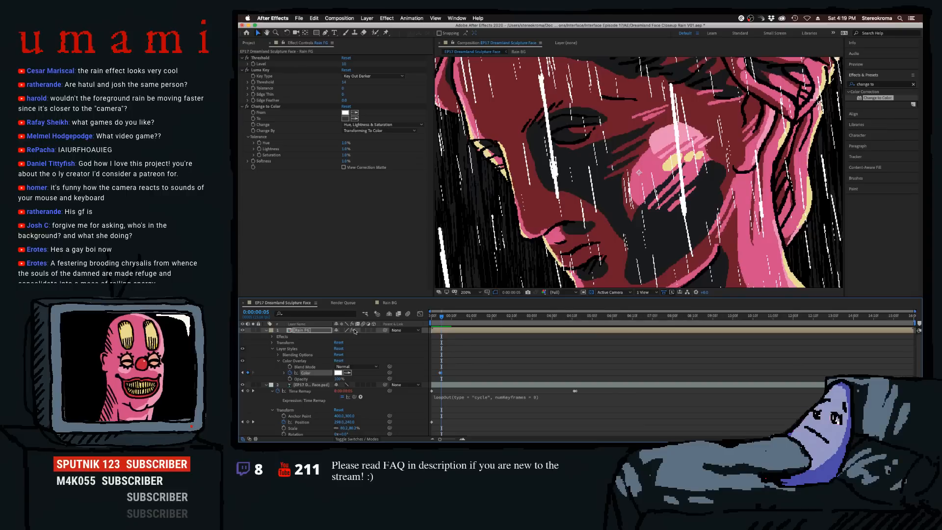
{"action": "left_click", "coordinate": [347, 373]}
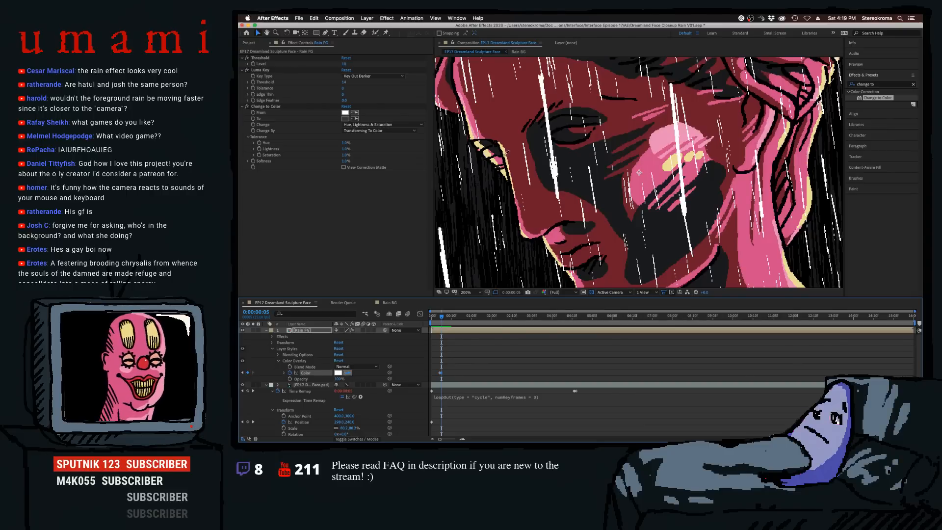
{"action": "left_click", "coordinate": [504, 155]}
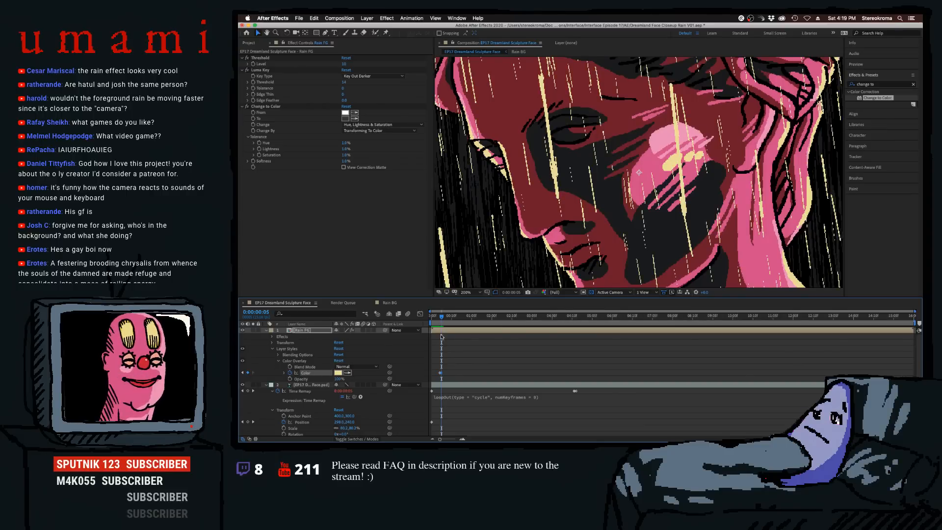
- Add a Color keyframe at 0:00:00:06 with the golden yellow sampled from the cheek highlight
{"action": "left_click", "coordinate": [443, 318]}
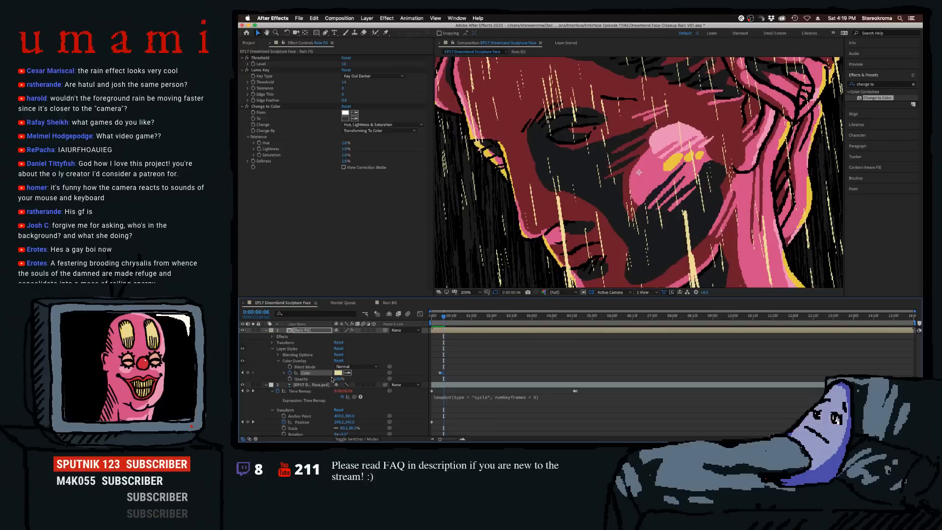
{"action": "left_click", "coordinate": [248, 373]}
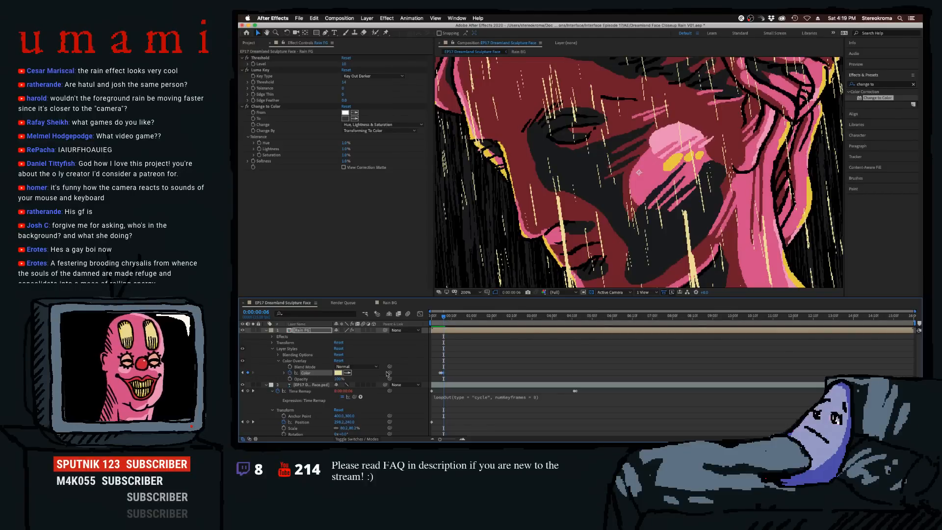
{"action": "left_click", "coordinate": [347, 373]}
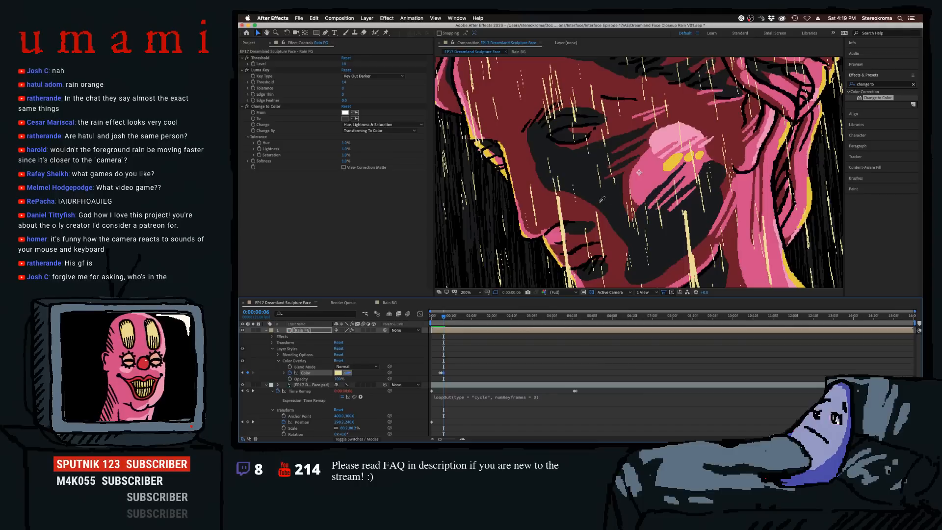
{"action": "left_click", "coordinate": [668, 161]}
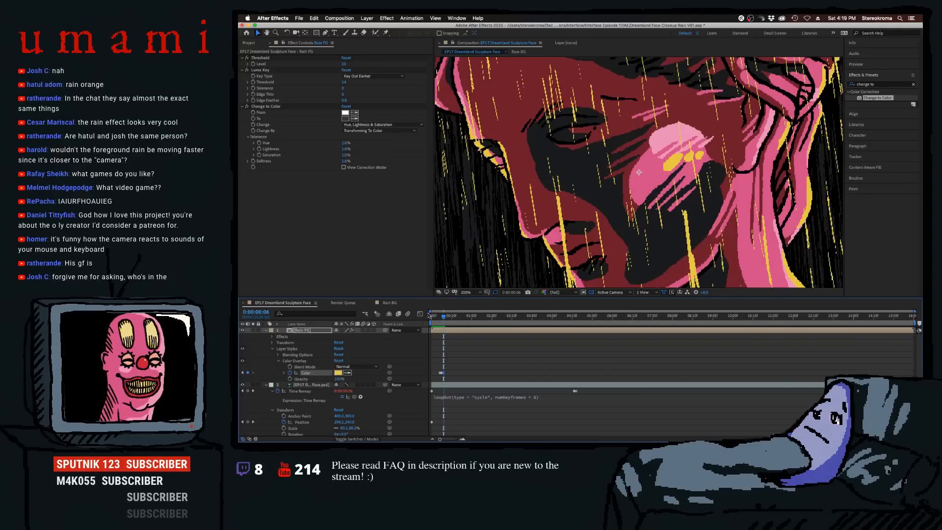
- Hold the yellow with a Color keyframe at 0:00:00:07 and keyframe the cheek highlight's orange at 0:00:00:08
{"action": "left_click_drag", "start_coordinate": [444, 319], "coordinate": [445, 318]}
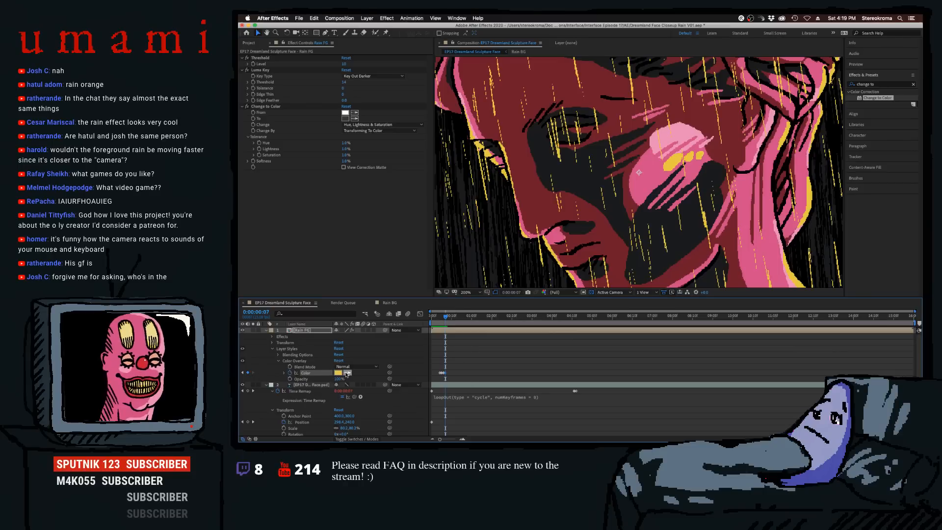
{"action": "key", "text": "Page_Down"}
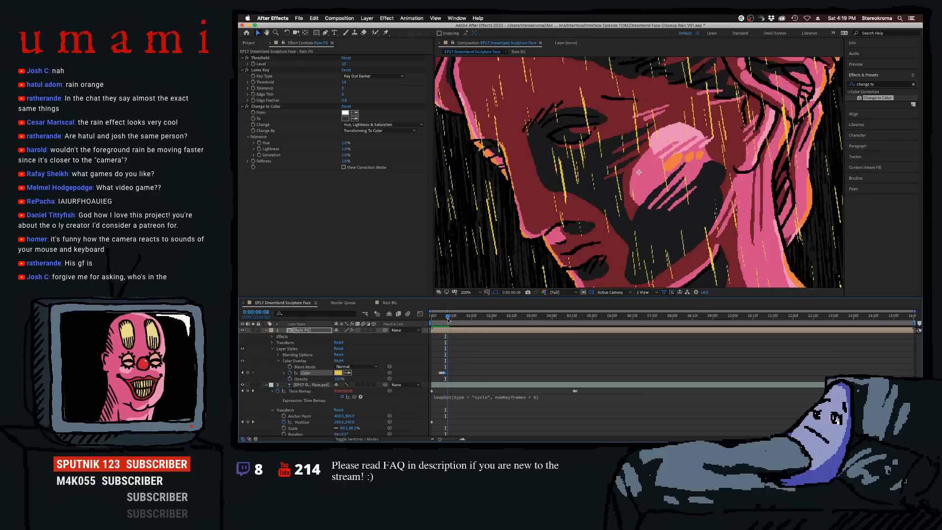
{"action": "left_click", "coordinate": [248, 373]}
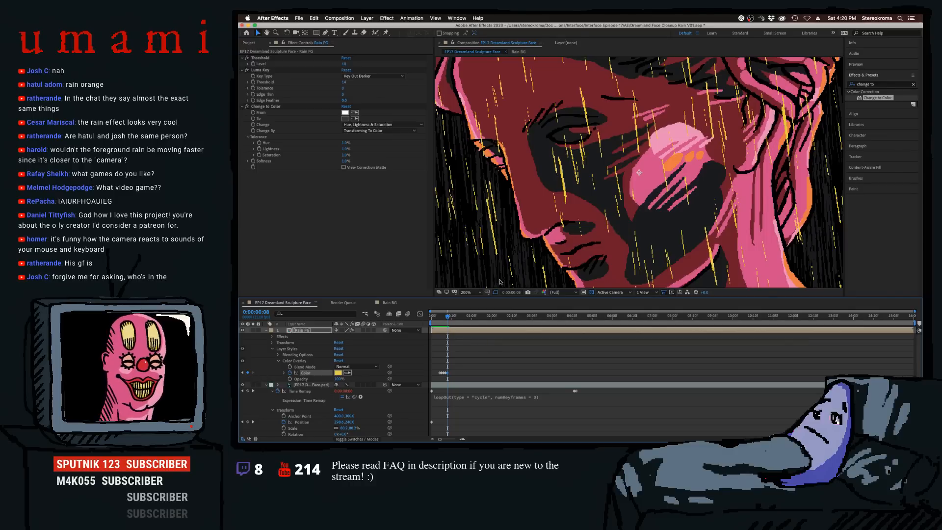
{"action": "left_click", "coordinate": [348, 372]}
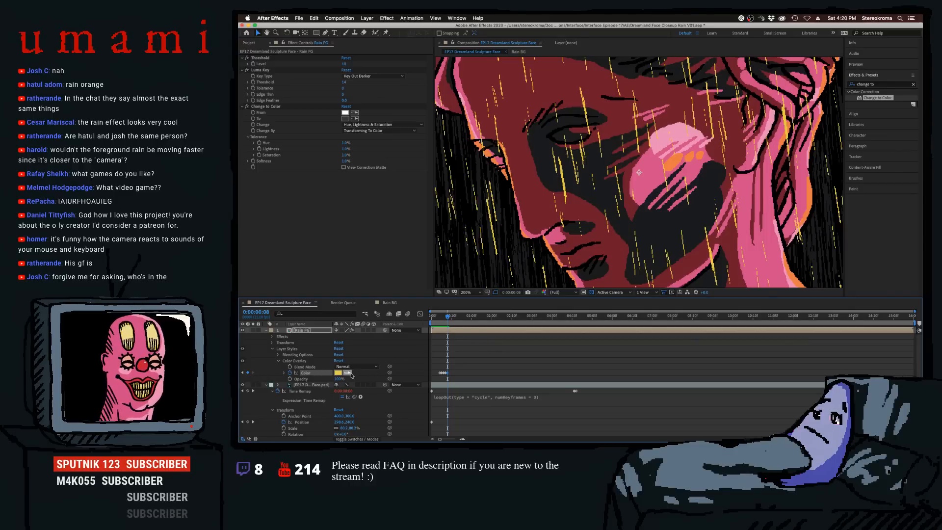
{"action": "left_click", "coordinate": [677, 160]}
{"action": "key", "text": "period"}
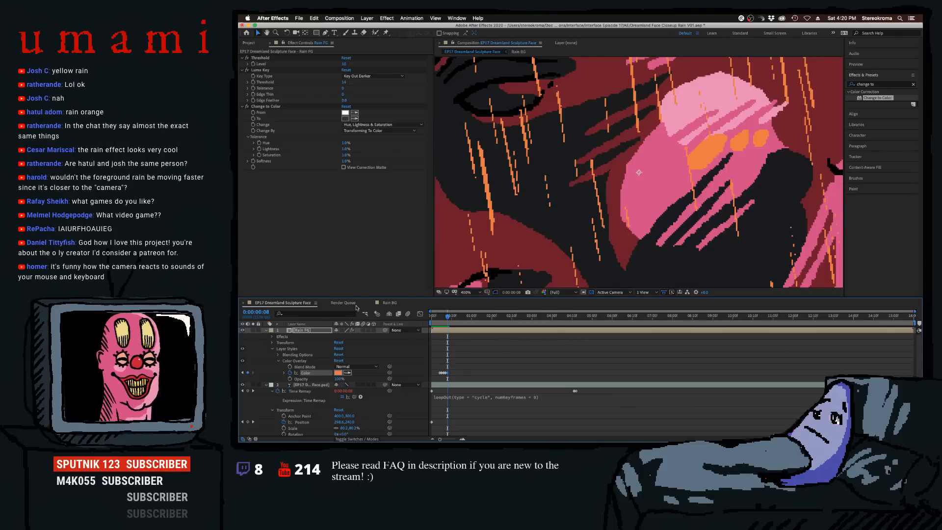
- Scrub through the rain color changes and hold the orange with a Color keyframe at 0:00:00:09
{"action": "left_click", "coordinate": [449, 317]}
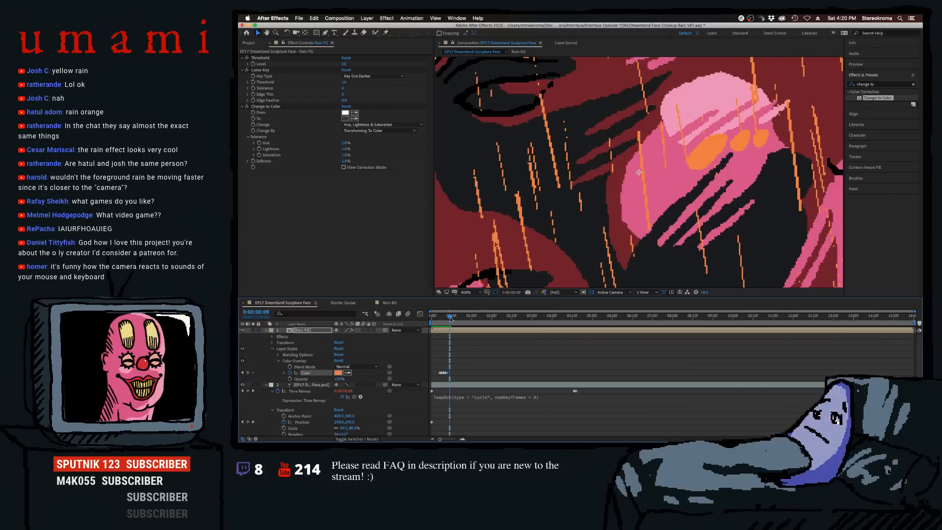
{"action": "left_click", "coordinate": [451, 317]}
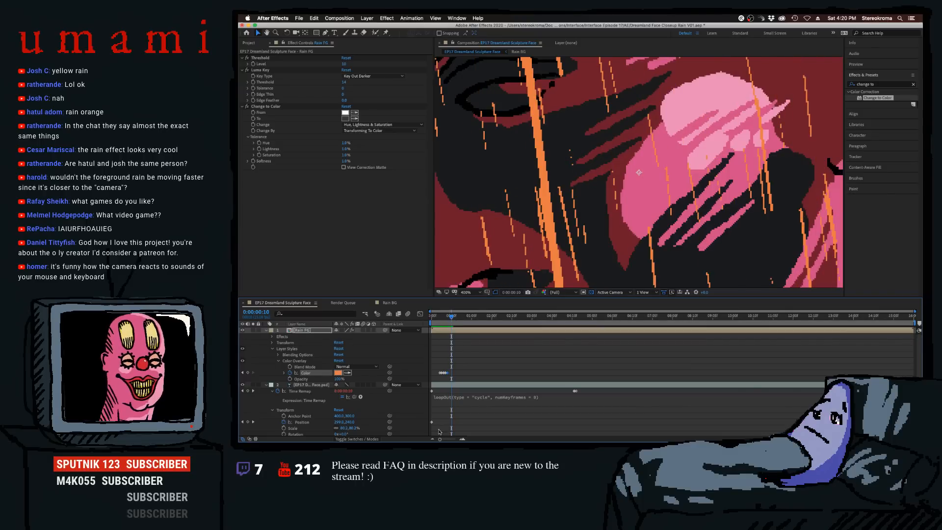
{"action": "left_click_drag", "start_coordinate": [439, 439], "coordinate": [454, 440]}
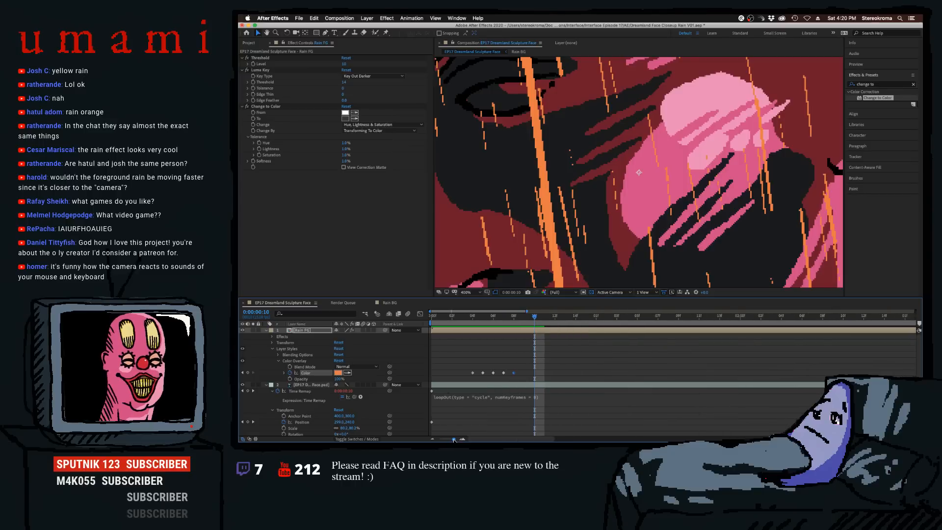
{"action": "left_click", "coordinate": [471, 317]}
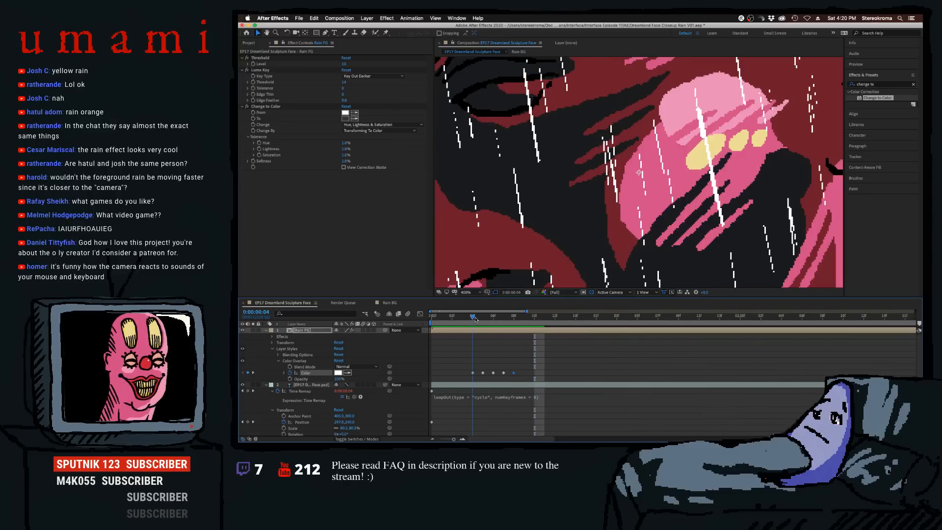
{"action": "left_click", "coordinate": [480, 317]}
{"action": "left_click_drag", "start_coordinate": [484, 318], "coordinate": [523, 318]}
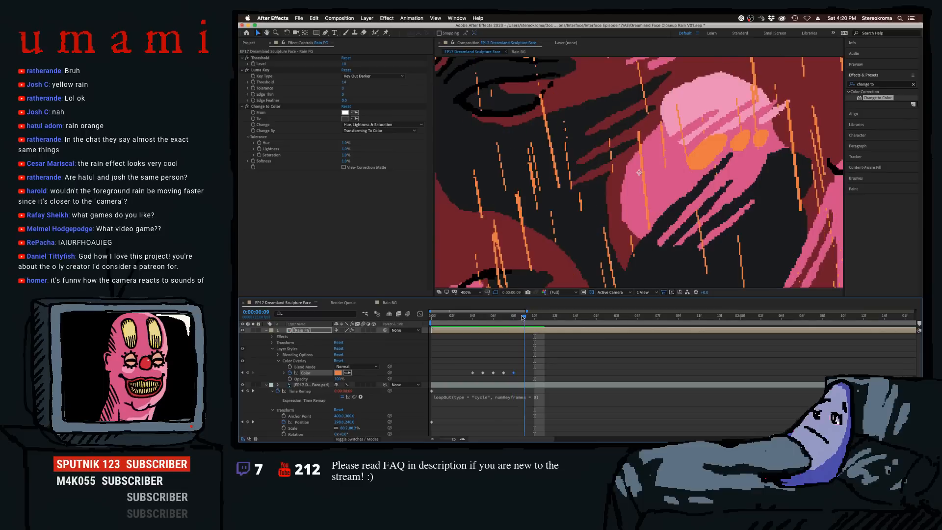
{"action": "left_click", "coordinate": [248, 373]}
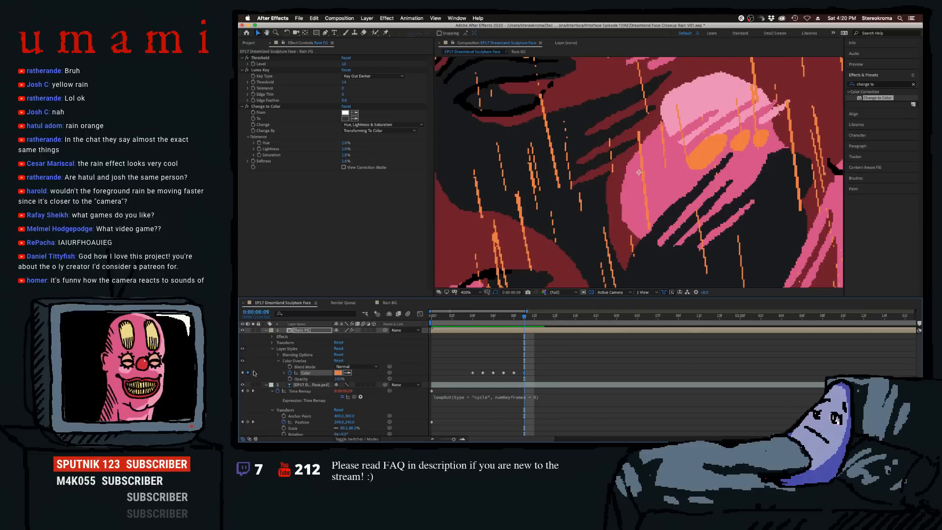
- Move the playhead to 0:00:00:10, then switch to Photoshop and copy hex code 313539 of the dark grey UMAMI swatch, leaving the foreground color unchanged
{"action": "left_click_drag", "start_coordinate": [526, 318], "coordinate": [534, 318]}
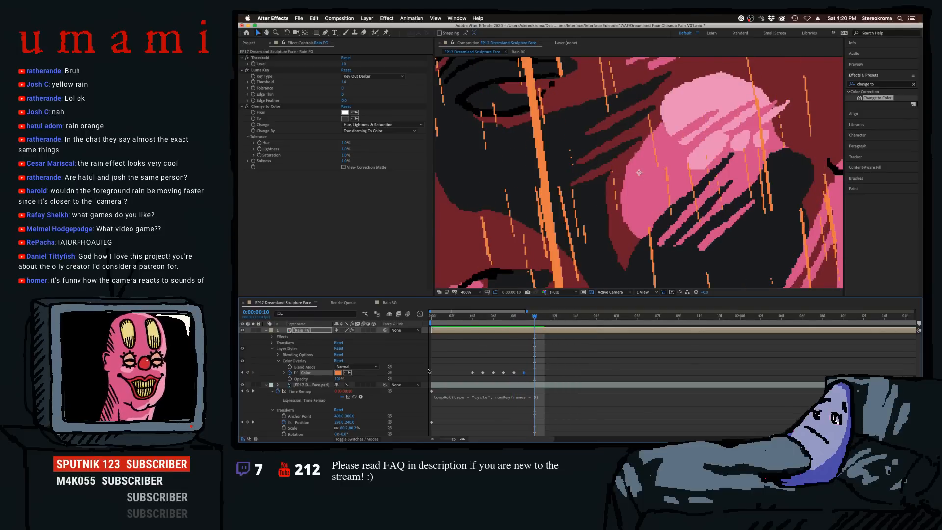
{"action": "key", "text": "comma"}
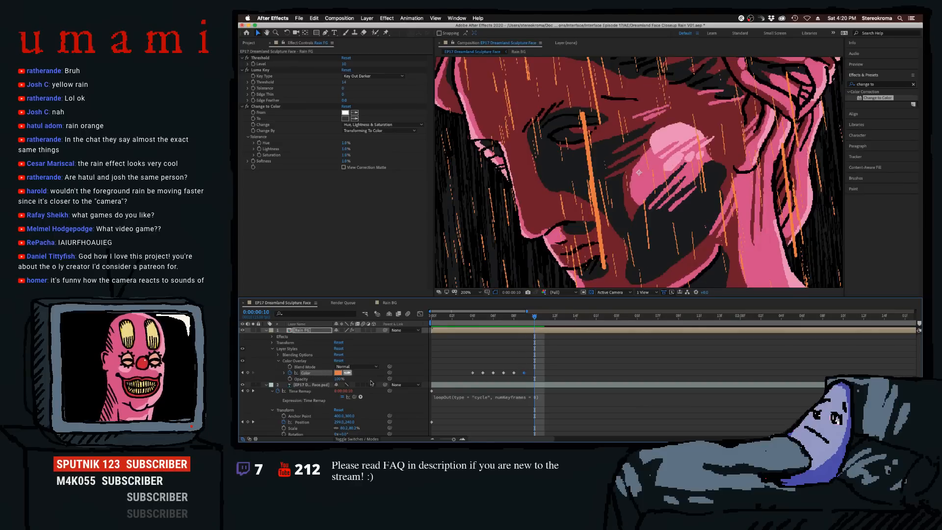
{"action": "mouse_move", "coordinate": [633, 439]}
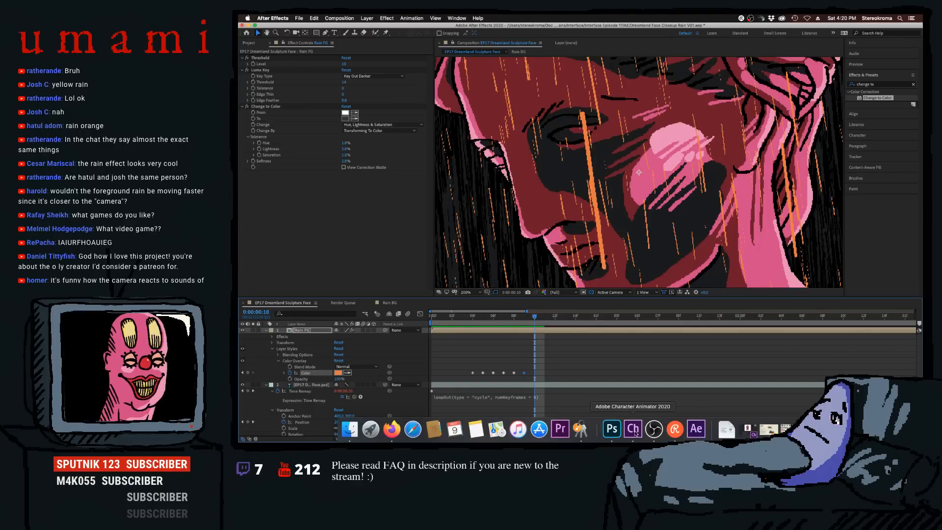
{"action": "left_click", "coordinate": [612, 428]}
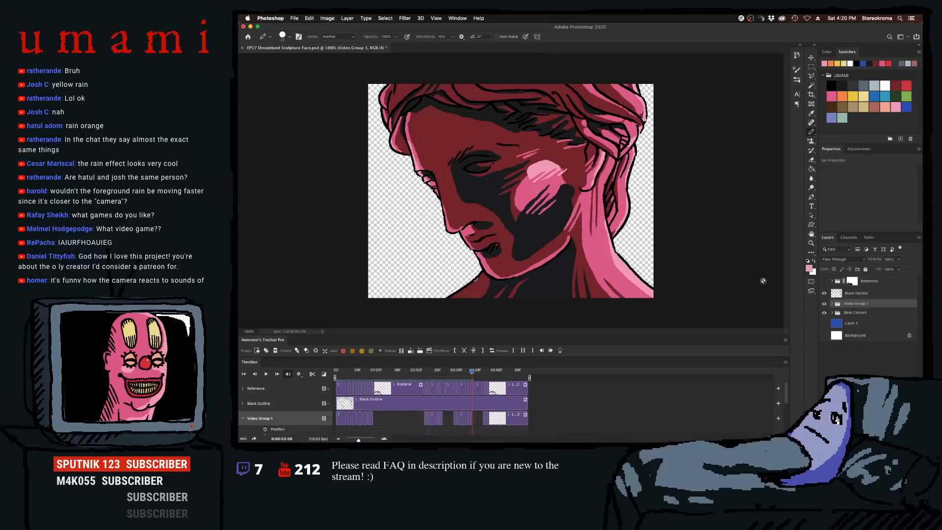
{"action": "left_click", "coordinate": [809, 268]}
{"action": "left_click", "coordinate": [852, 84]}
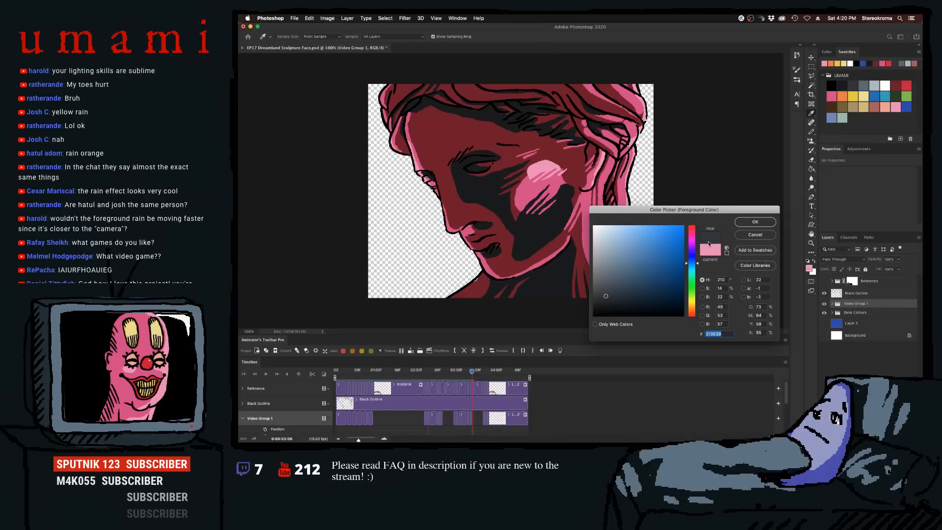
{"action": "key", "text": "super+c"}
{"action": "left_click", "coordinate": [739, 236]}
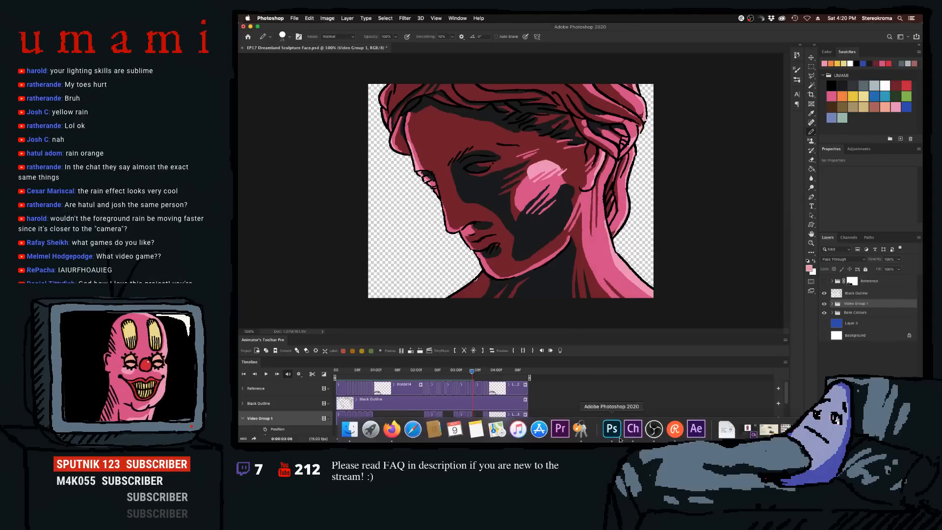
- Switch back to After Effects and keyframe Rain FG's Color Overlay color as 313539 at 0:00:00:10
{"action": "left_click", "coordinate": [691, 430]}
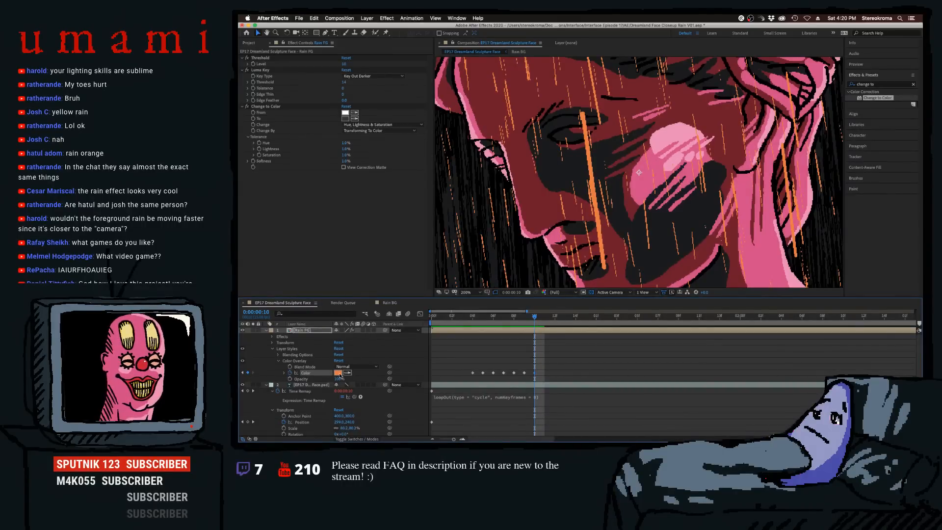
{"action": "left_click", "coordinate": [338, 372]}
{"action": "key", "text": "super+v"}
{"action": "left_click", "coordinate": [651, 192]}
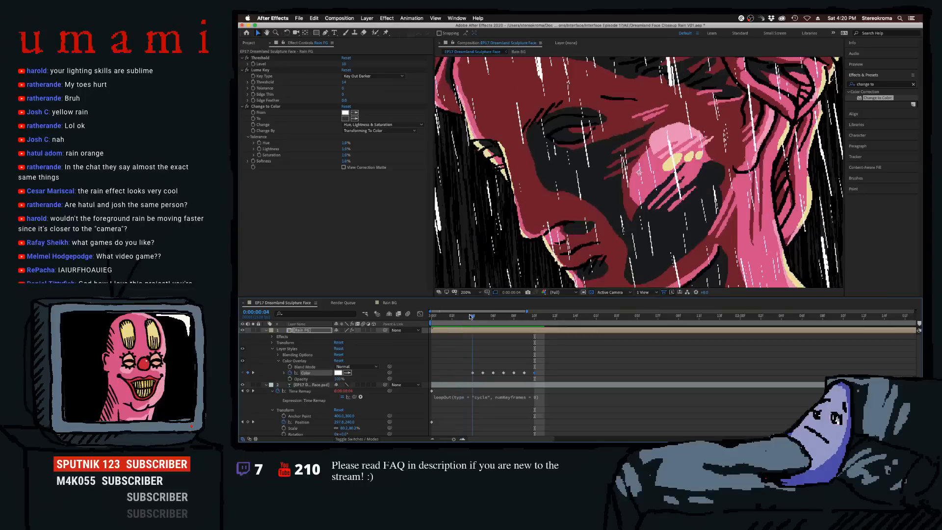
- Add a white Color keyframe at the first frame and scrub across the Color keyframes to check the transition
{"action": "key", "text": "Home"}
{"action": "left_click", "coordinate": [248, 373]}
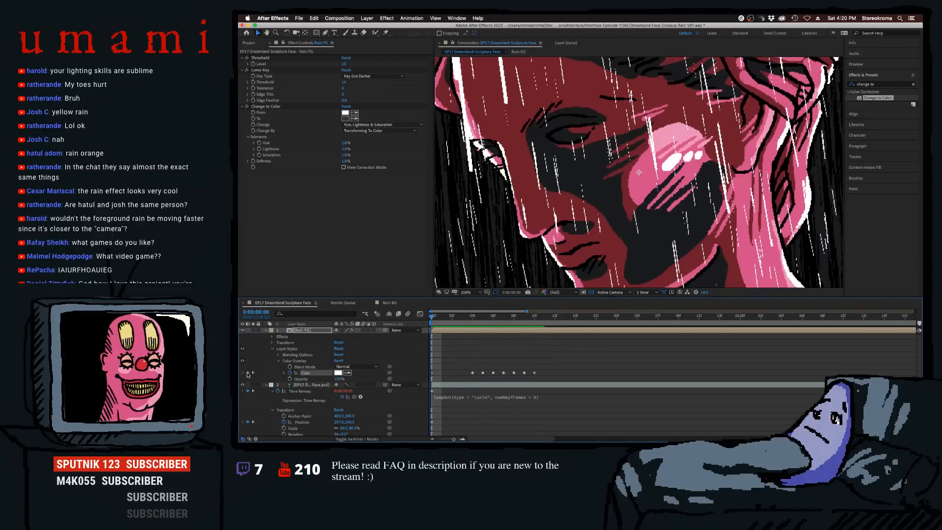
{"action": "left_click", "coordinate": [473, 316]}
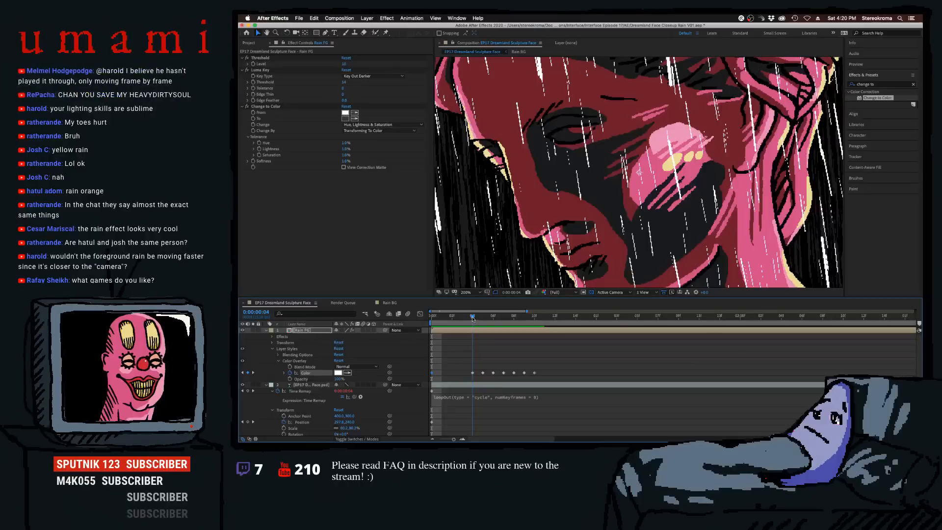
{"action": "left_click_drag", "start_coordinate": [473, 318], "coordinate": [576, 311]}
- Preview the composition from the first frame to check the foreground rain's color change, then restart the preview
{"action": "key", "text": "Home"}
{"action": "scroll", "coordinate": [602, 221], "scroll_direction": "down", "scroll_amount": 1}
{"action": "key", "text": "space"}
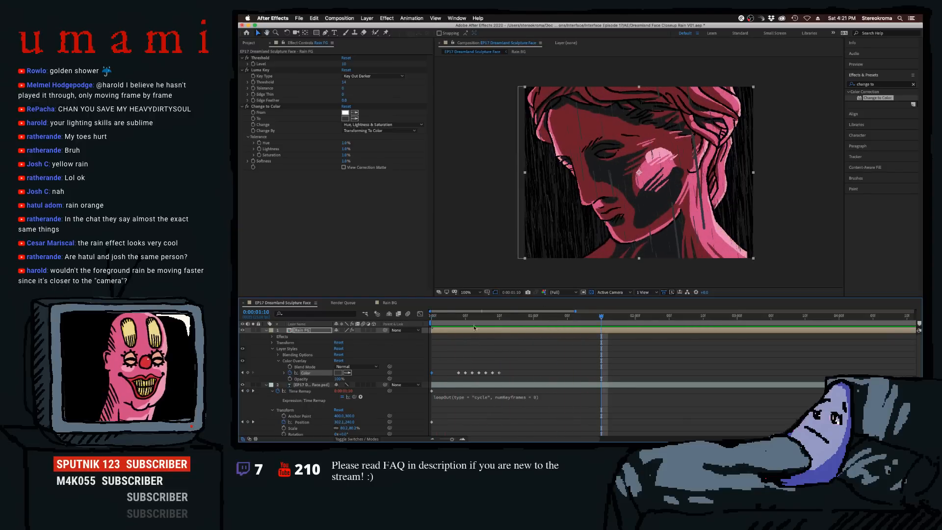
{"action": "key", "text": "space"}
{"action": "key", "text": "space"}
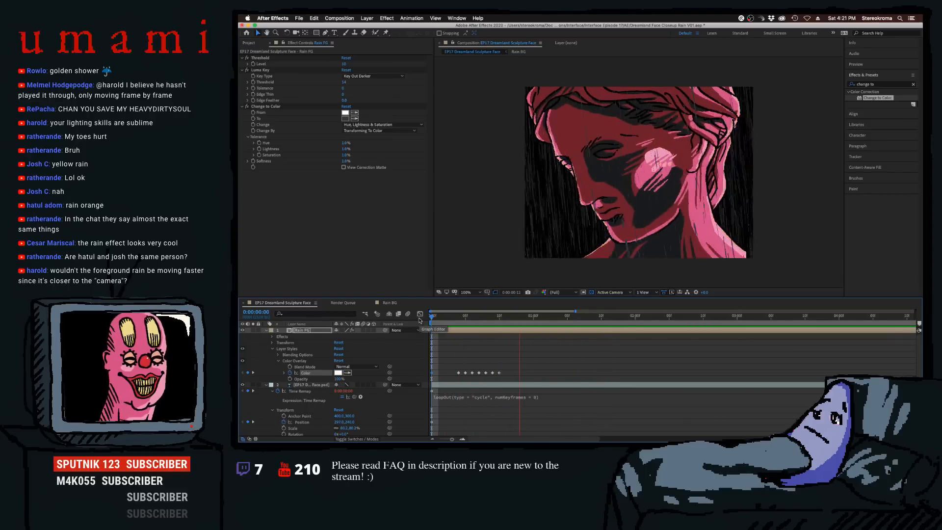
- Move the playhead to 0:00:00:05 and preview onward to check the foreground rain's color change against the face
{"action": "key", "text": "space"}
{"action": "left_click_drag", "start_coordinate": [495, 318], "coordinate": [463, 322]}
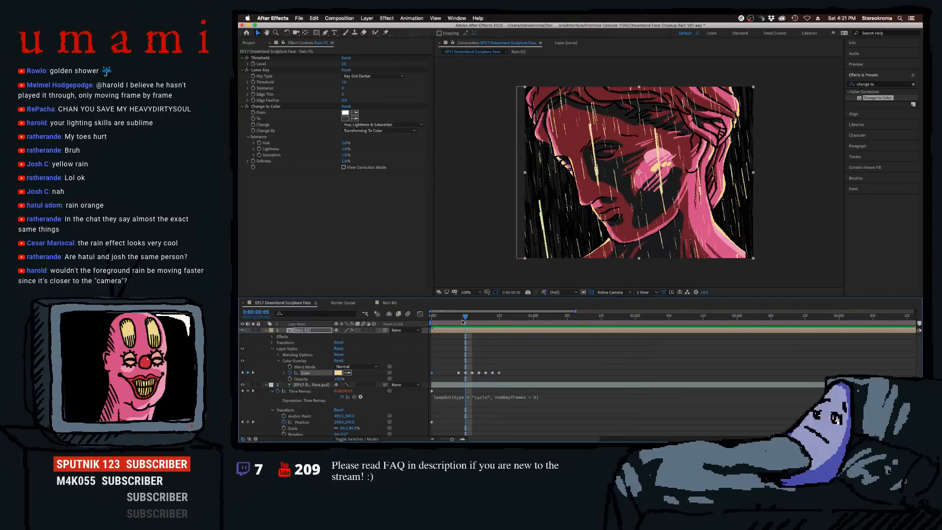
{"action": "key", "text": "space"}
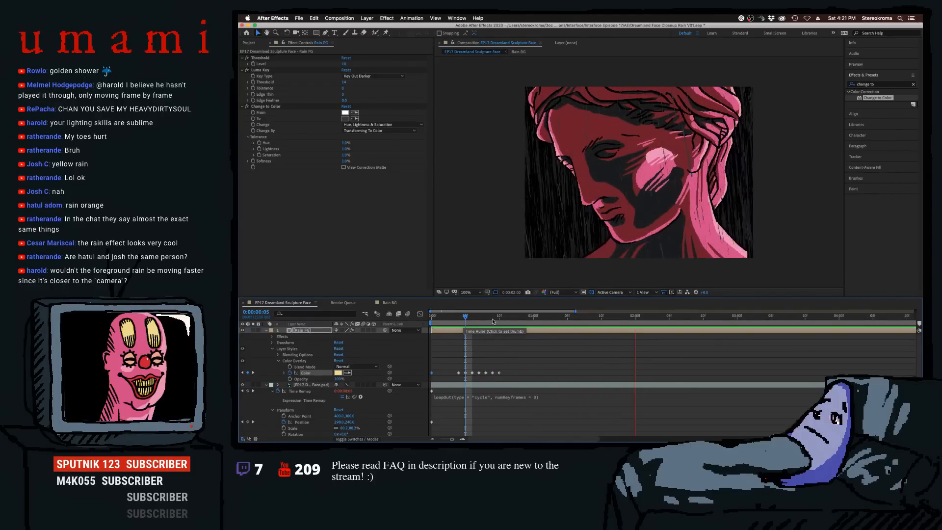
- Add Color keyframes holding Rain FG's dark grey overlay at 0:00:02:03 and one frame earlier at 0:00:02:02
{"action": "left_click_drag", "start_coordinate": [494, 319], "coordinate": [512, 320]}
{"action": "left_click_drag", "start_coordinate": [587, 326], "coordinate": [656, 333]}
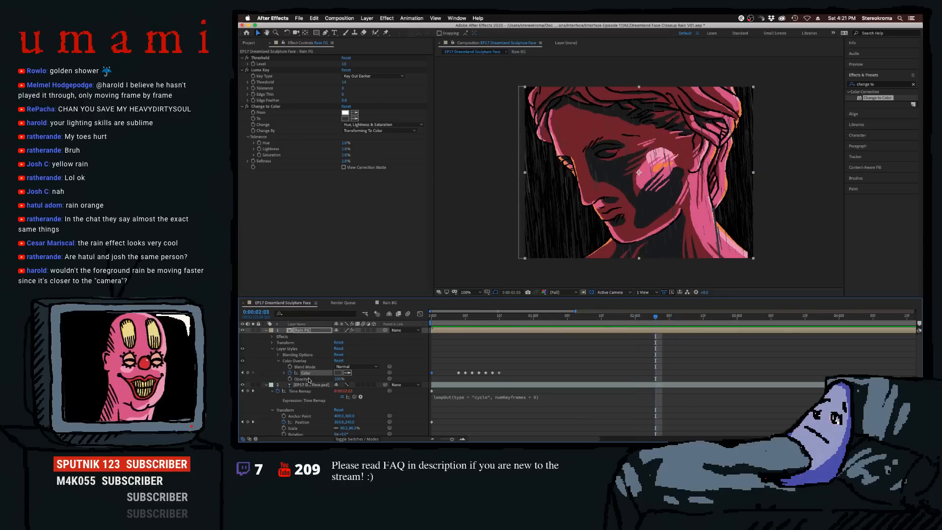
{"action": "left_click", "coordinate": [248, 373]}
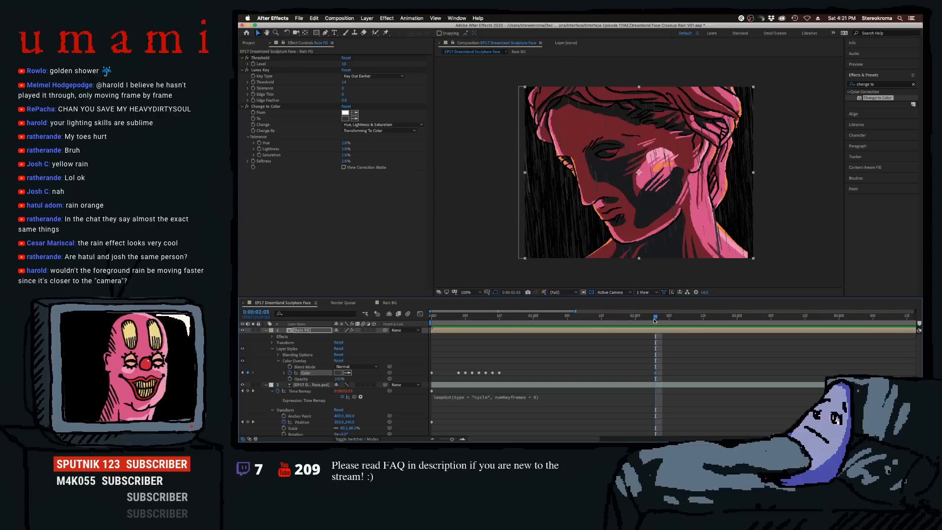
{"action": "left_click", "coordinate": [652, 320]}
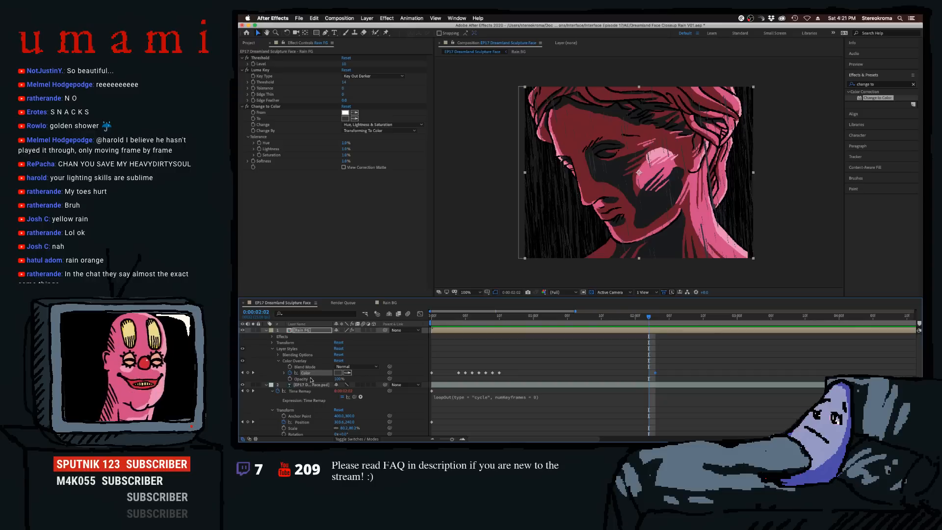
{"action": "left_click", "coordinate": [249, 373]}
- Sample the face highlights for Rain FG's overlay Color: orange at 0:00:02:03 and yellow at 0:00:02:04
{"action": "left_click", "coordinate": [655, 318]}
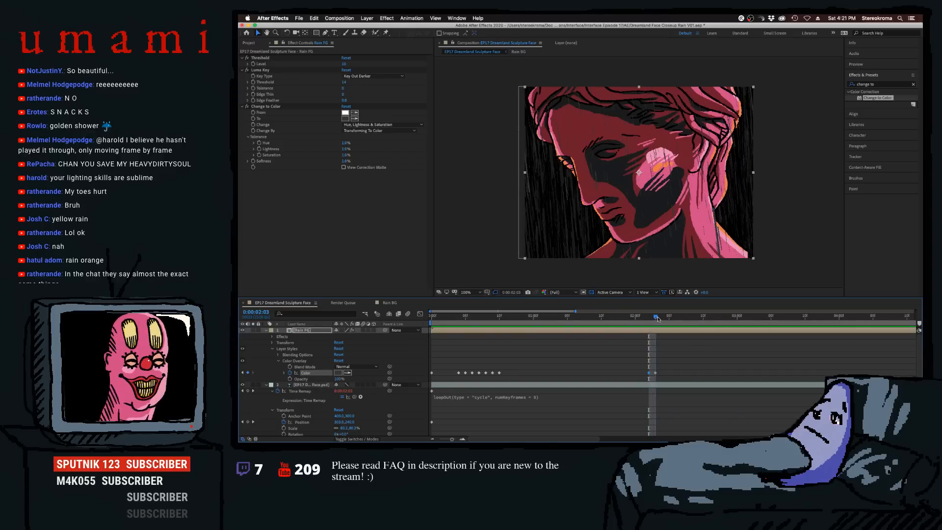
{"action": "left_click", "coordinate": [347, 373]}
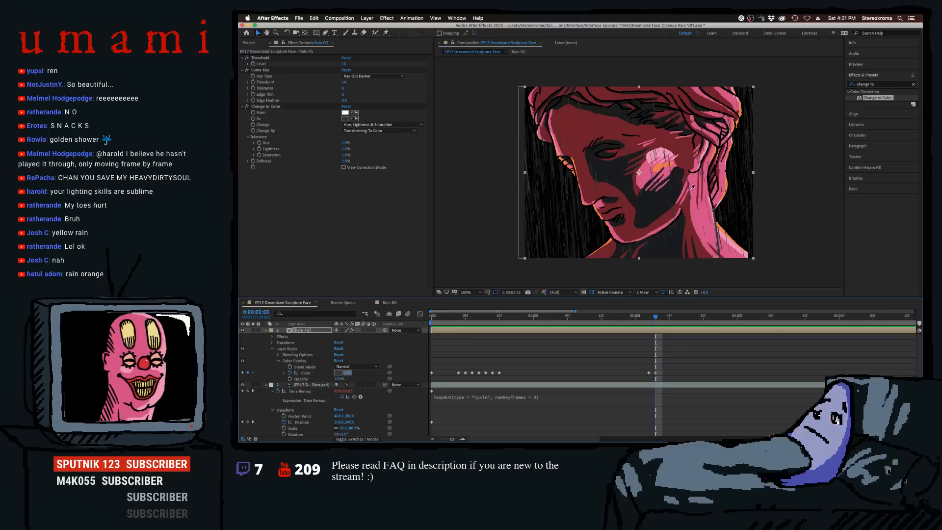
{"action": "left_click", "coordinate": [660, 166]}
{"action": "left_click", "coordinate": [662, 316]}
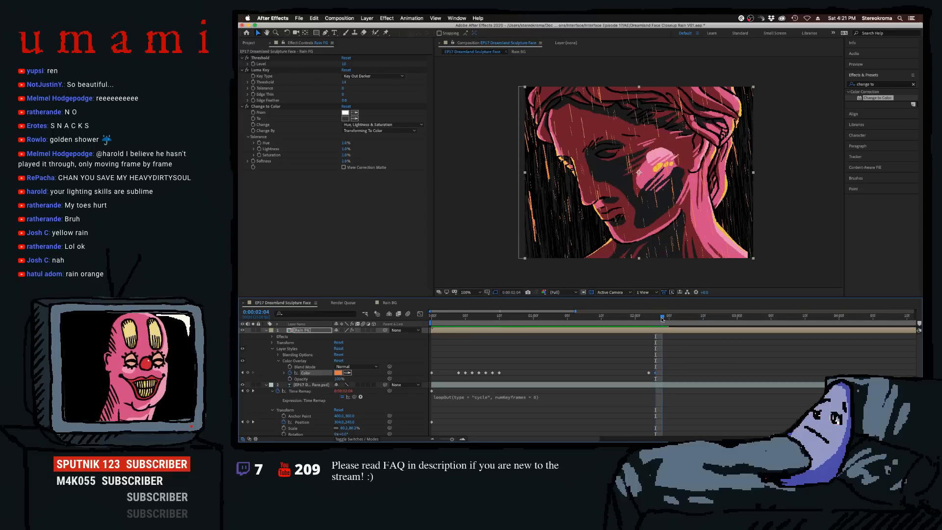
{"action": "left_click", "coordinate": [347, 373]}
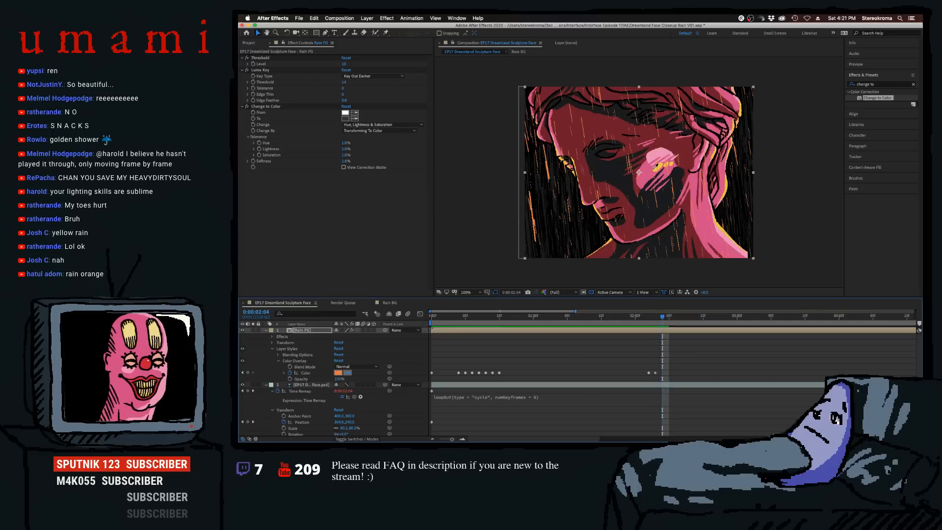
{"action": "left_click", "coordinate": [657, 168]}
- Sample the white cheek highlight for the overlay Color at 0:00:02:05, and add a keyframe holding white at 0:00:02:07
{"action": "left_click", "coordinate": [668, 316]}
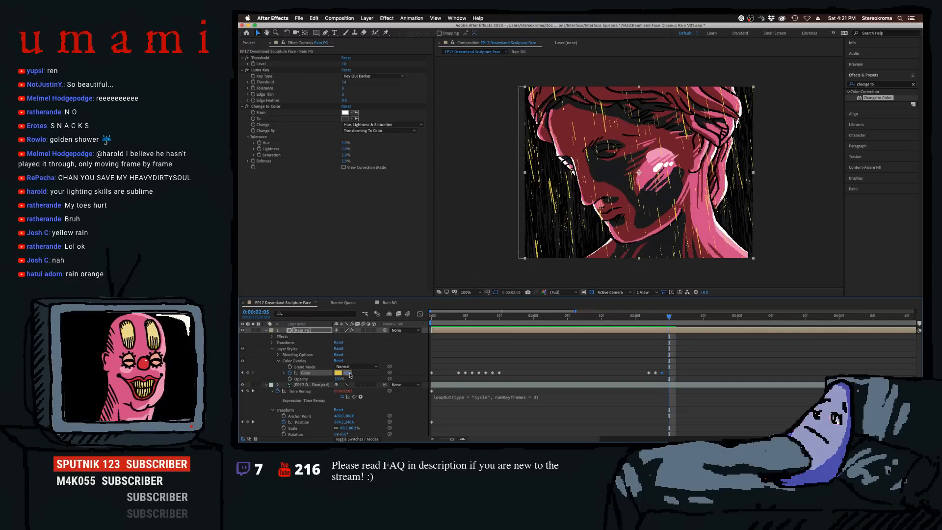
{"action": "left_click", "coordinate": [347, 373]}
{"action": "left_click", "coordinate": [657, 165]}
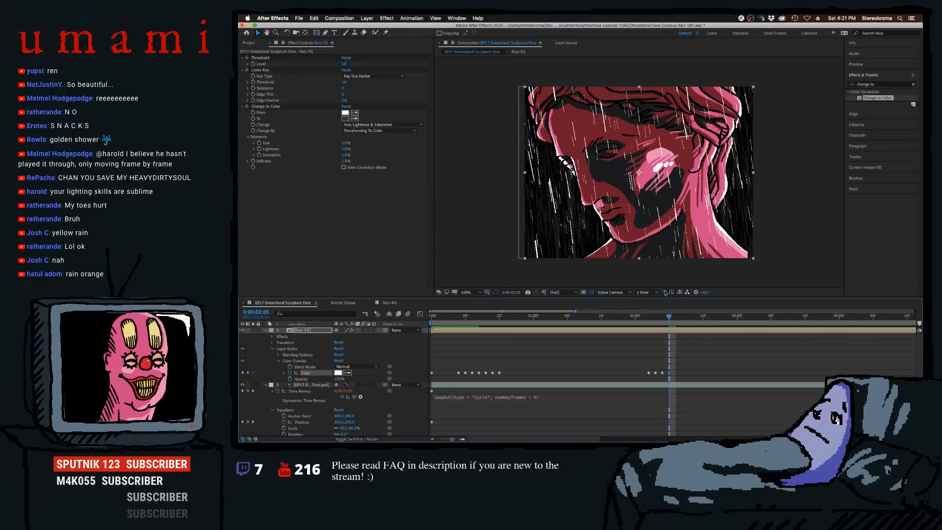
{"action": "left_click", "coordinate": [676, 317]}
{"action": "left_click", "coordinate": [692, 318]}
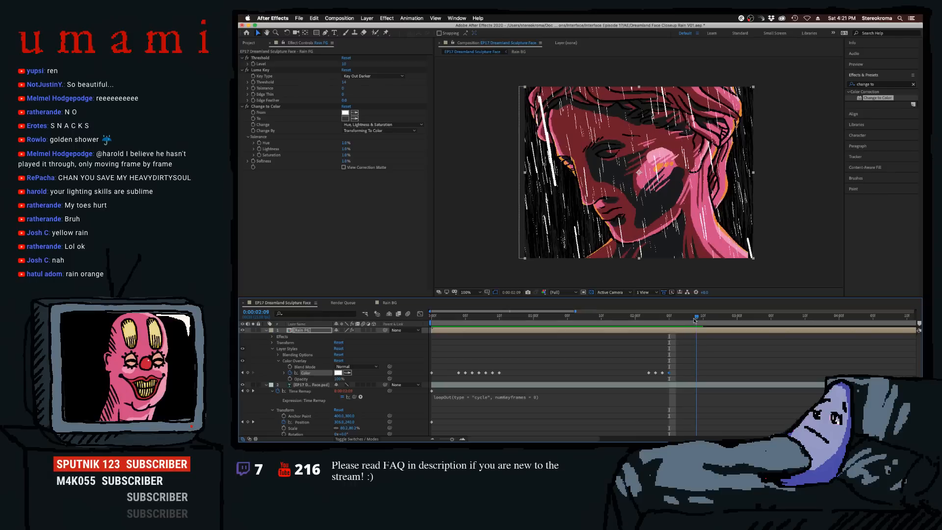
{"action": "left_click", "coordinate": [688, 319]}
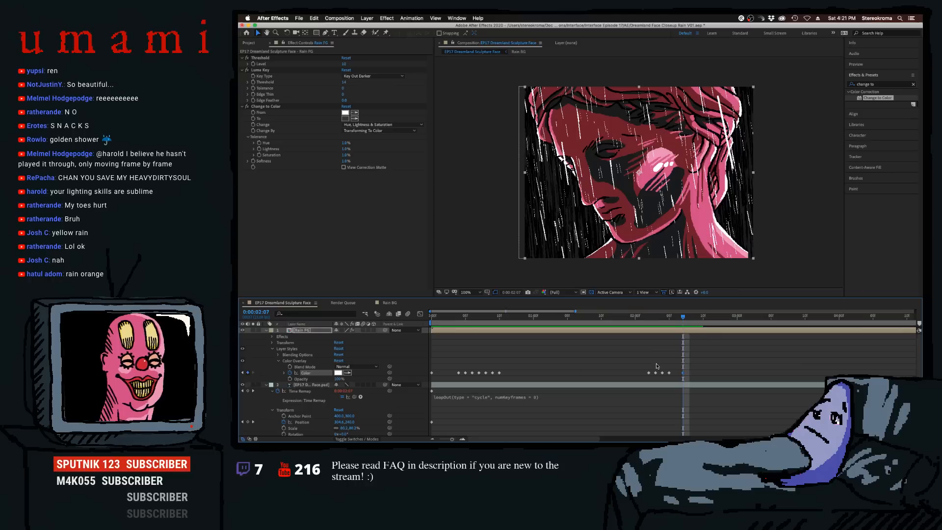
- Sample the cheek highlight for the overlay Color at the next two frames: yellow at 0:00:02:08 and orange at 0:00:02:09
{"action": "left_click", "coordinate": [690, 318]}
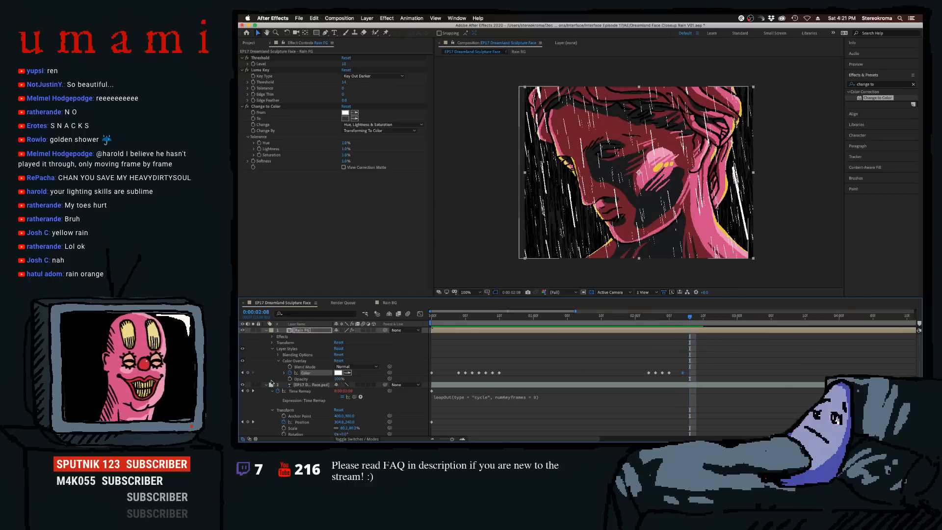
{"action": "left_click", "coordinate": [348, 373]}
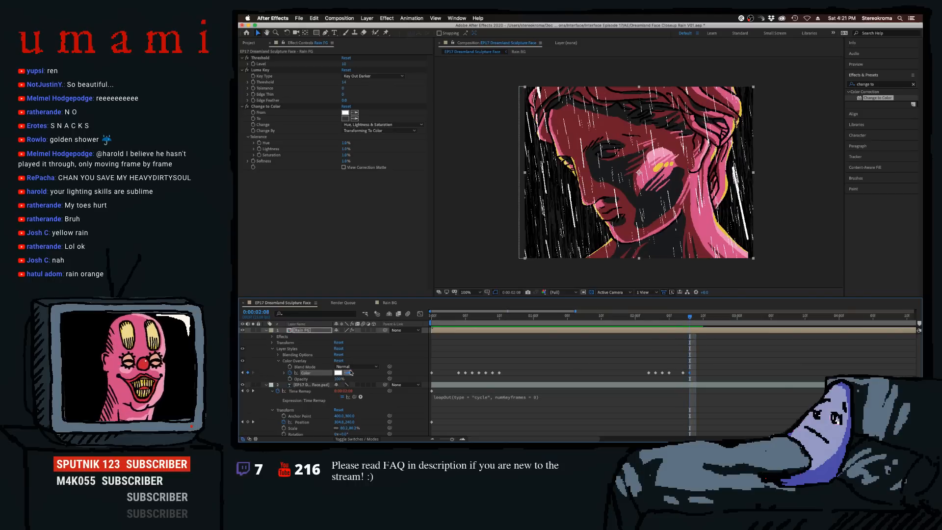
{"action": "left_click", "coordinate": [664, 164]}
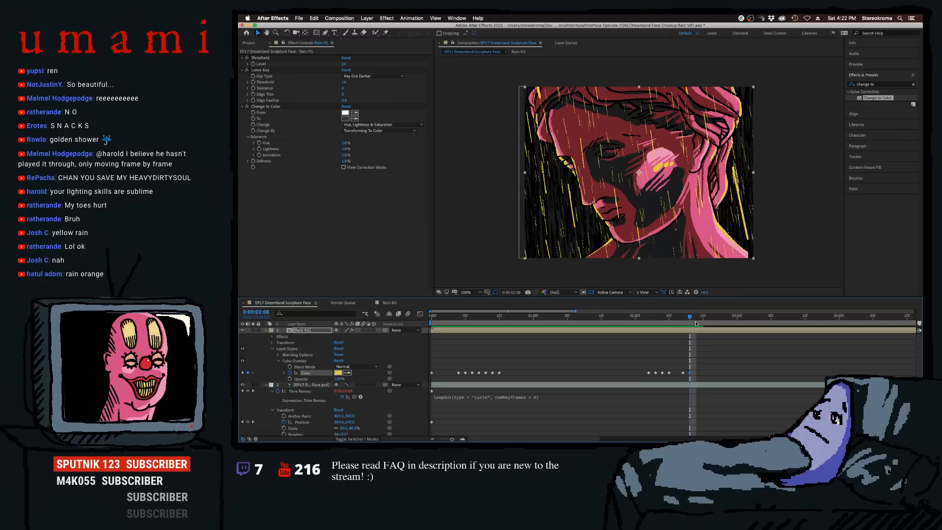
{"action": "left_click_drag", "start_coordinate": [691, 320], "coordinate": [696, 319]}
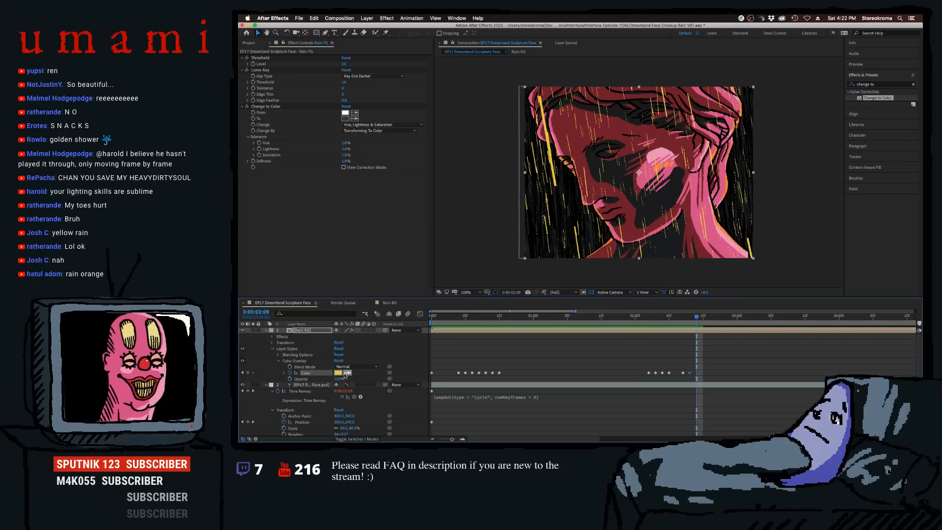
{"action": "left_click", "coordinate": [659, 167]}
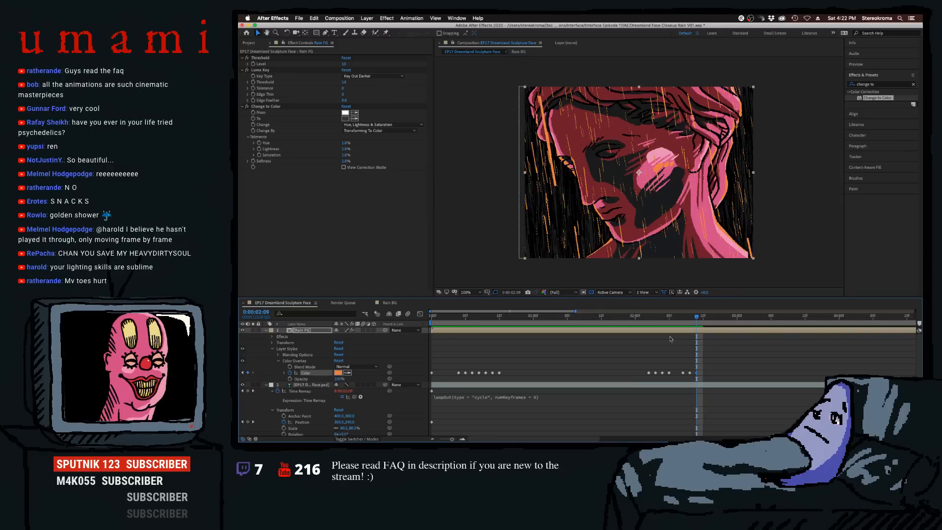
- Set Rain FG's overlay Color to 313539 at 0:00:02:10, then preview the second flash from 0:00:01:13
{"action": "left_click_drag", "start_coordinate": [699, 316], "coordinate": [703, 317]}
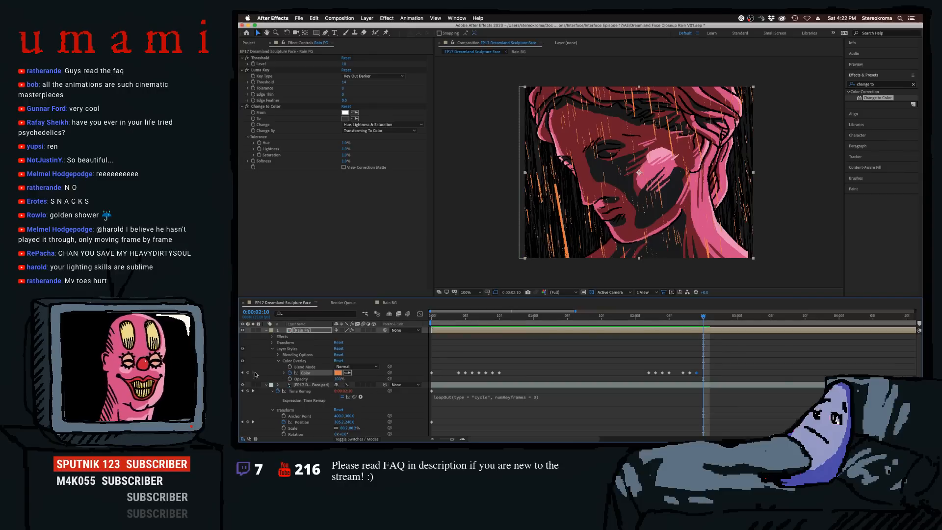
{"action": "left_click", "coordinate": [338, 373]}
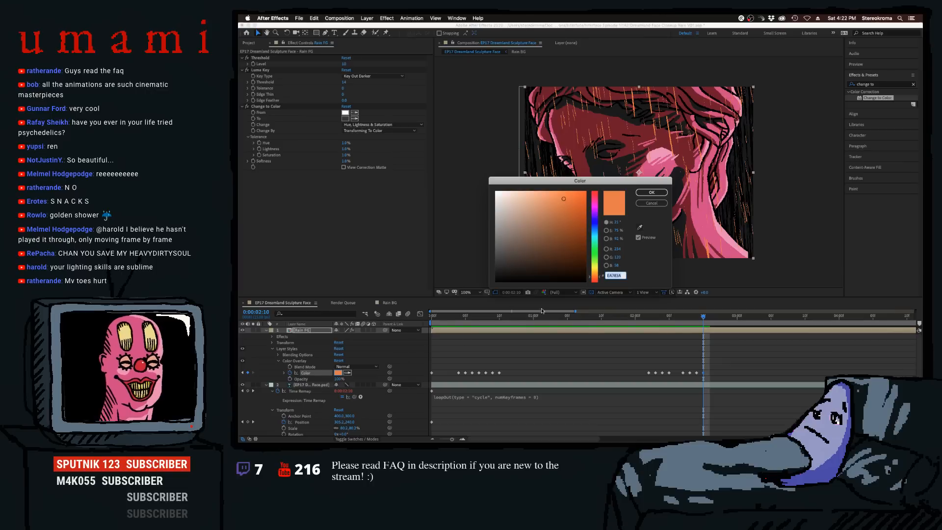
{"action": "type", "text": "313539"}
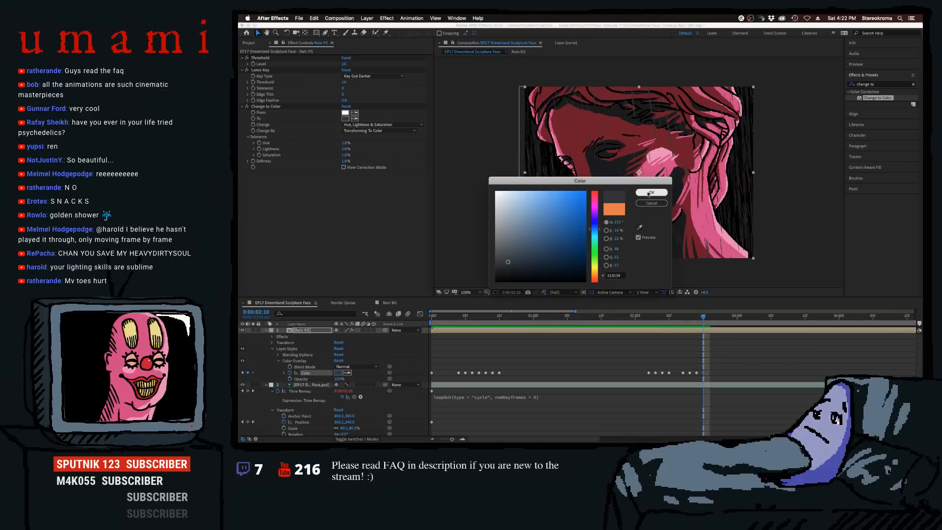
{"action": "left_click", "coordinate": [651, 193]}
{"action": "left_click_drag", "start_coordinate": [703, 318], "coordinate": [623, 323]}
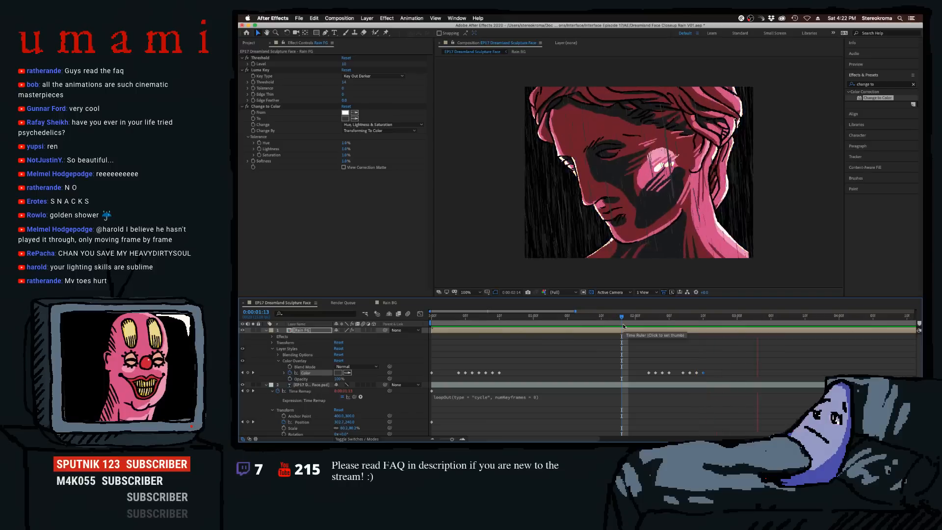
{"action": "key", "text": "space"}
- Duplicate the Color keyframes spanning 0:00:02:02 to 0:00:02:10 at 0:00:02:14, then shift the copies one frame earlier to start at 0:00:02:13
{"action": "left_click_drag", "start_coordinate": [736, 364], "coordinate": [637, 376]}
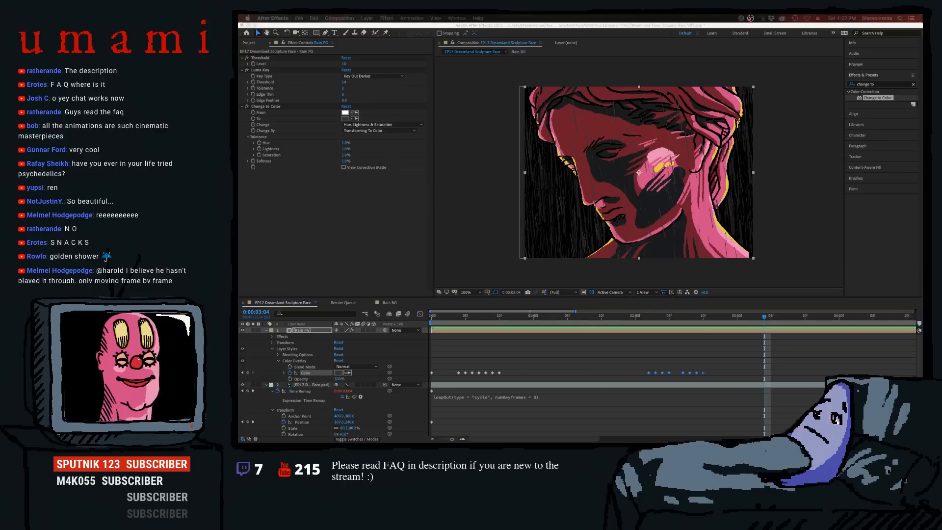
{"action": "left_click_drag", "start_coordinate": [657, 322], "coordinate": [724, 320]}
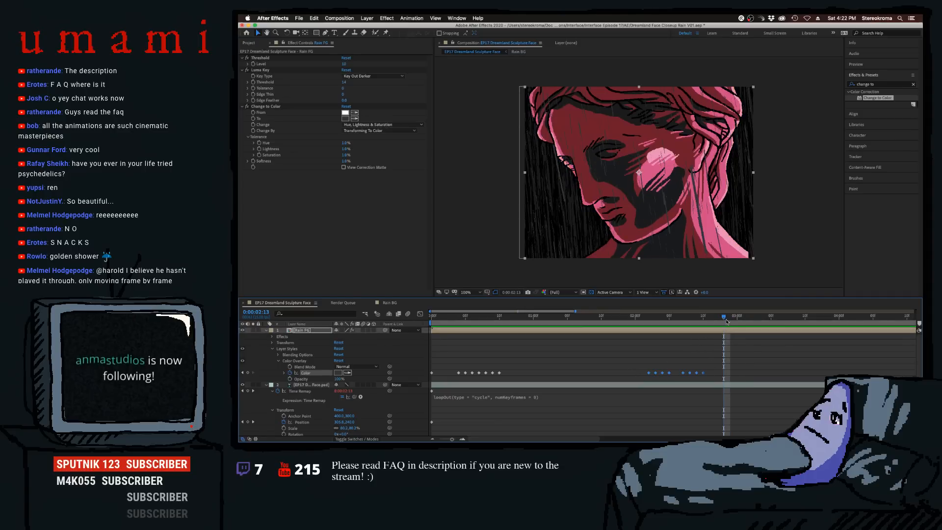
{"action": "left_click_drag", "start_coordinate": [725, 321], "coordinate": [731, 335]}
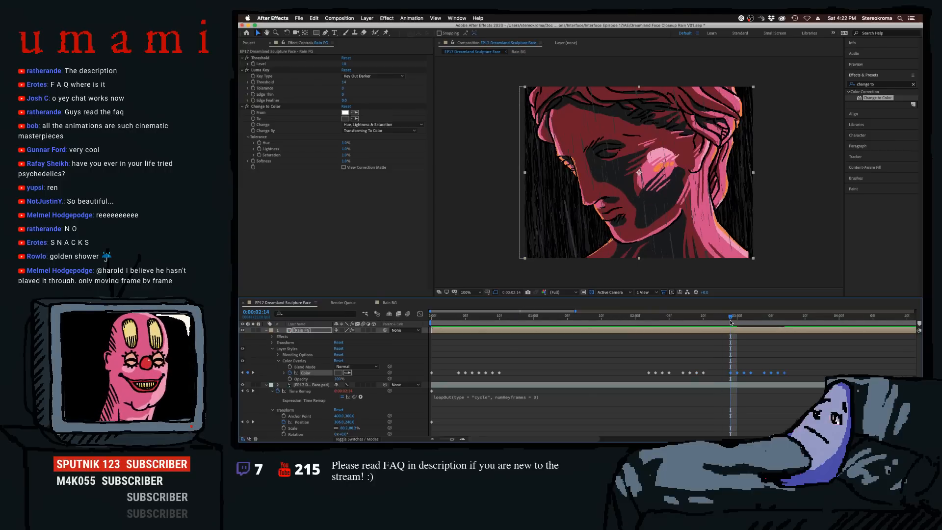
{"action": "left_click_drag", "start_coordinate": [731, 322], "coordinate": [724, 322]}
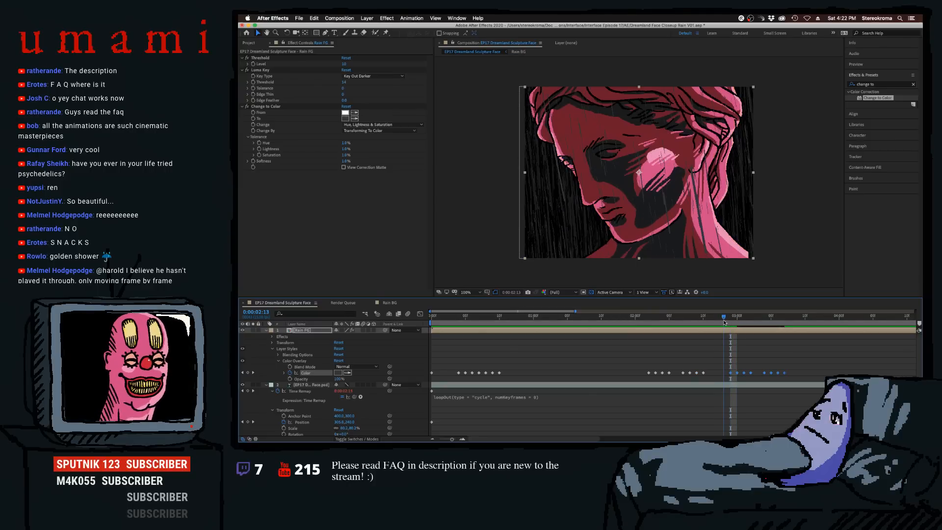
{"action": "left_click", "coordinate": [730, 372]}
{"action": "left_click_drag", "start_coordinate": [831, 365], "coordinate": [730, 376]}
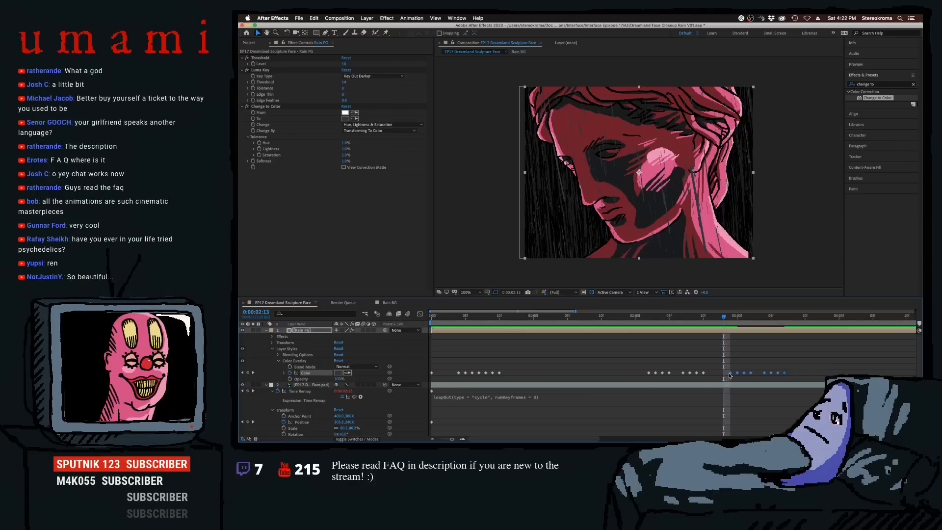
- Copy the group of Color keyframes starting at 0:00:02:13 and paste it at 0:00:03:09
{"action": "left_click_drag", "start_coordinate": [725, 317], "coordinate": [800, 326]}
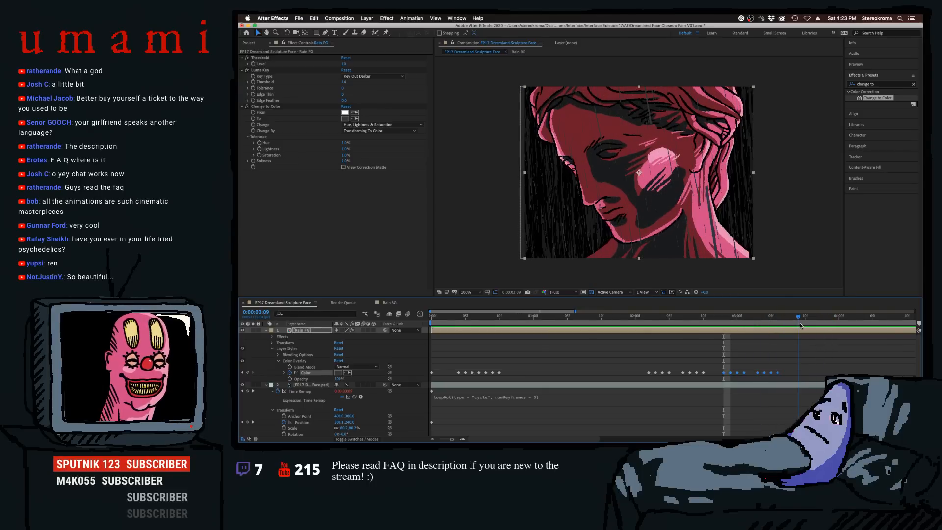
{"action": "left_click", "coordinate": [830, 341]}
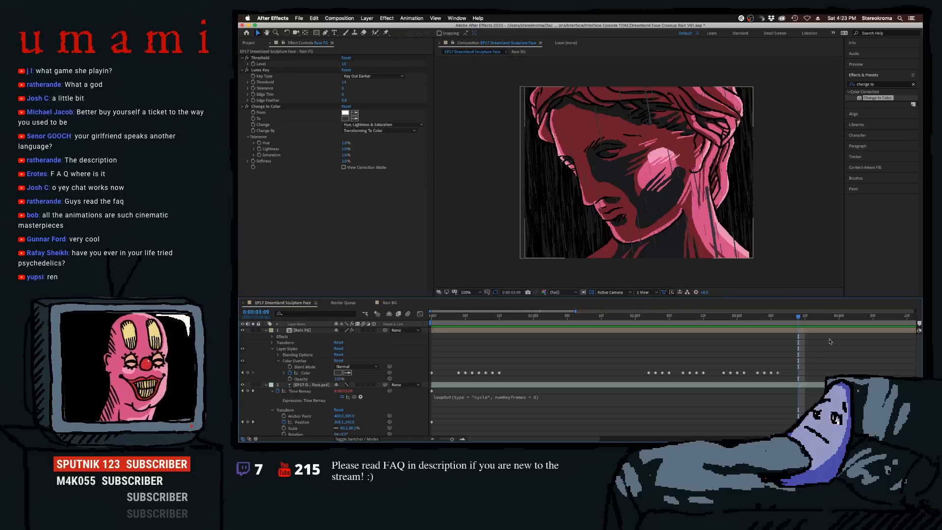
{"action": "left_click_drag", "start_coordinate": [790, 363], "coordinate": [720, 377]}
{"action": "left_click", "coordinate": [820, 363]}
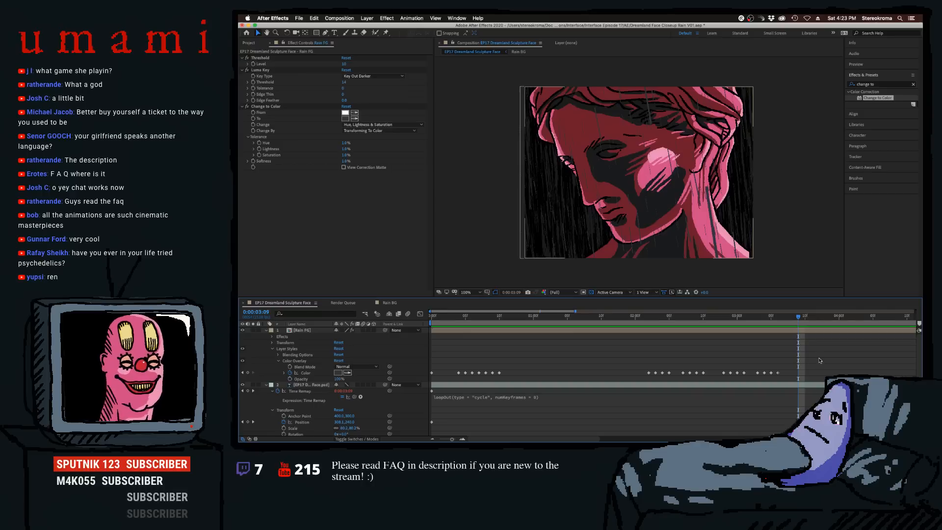
{"action": "left_click_drag", "start_coordinate": [790, 364], "coordinate": [718, 380]}
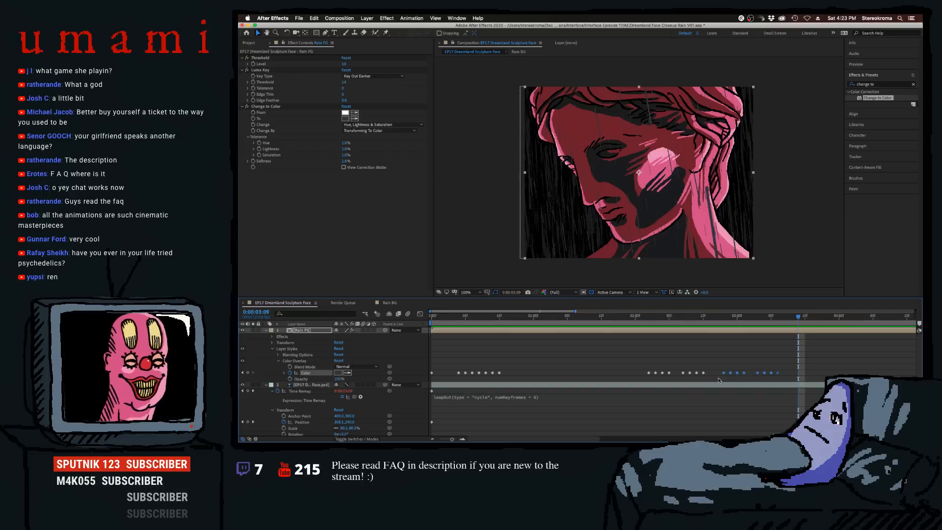
{"action": "key", "text": "super+v"}
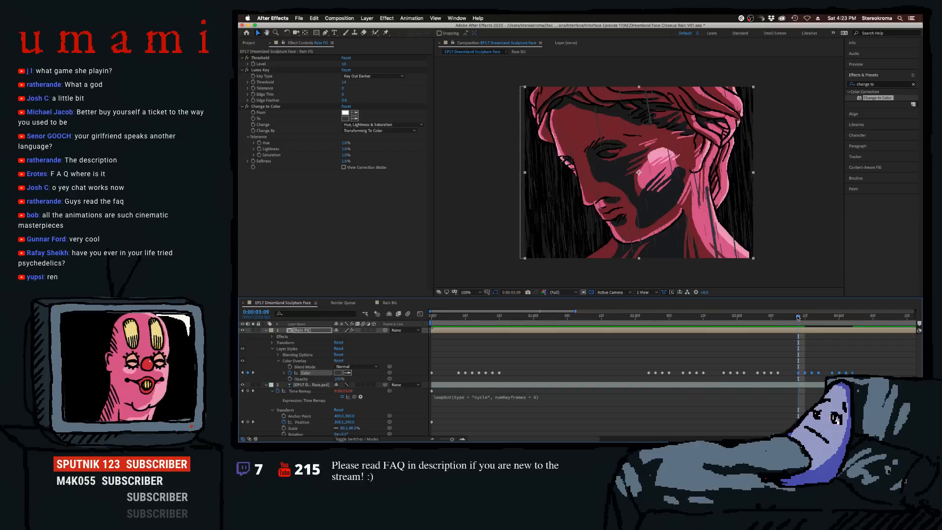
- Preview and scrub through the pasted Color keyframes up to 0:00:04:00 to compare the rain color with the face highlights
{"action": "left_click_drag", "start_coordinate": [799, 316], "coordinate": [793, 320]}
{"action": "key", "text": "space"}
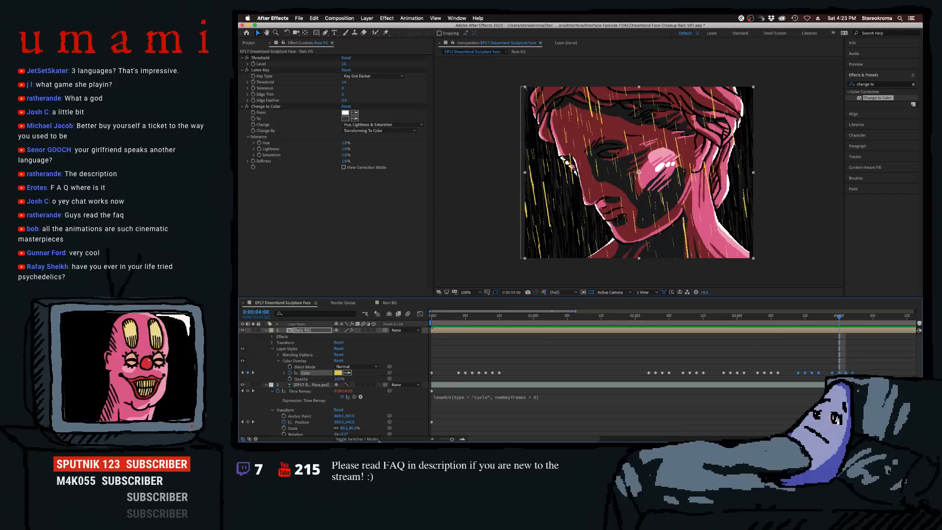
{"action": "left_click", "coordinate": [805, 318]}
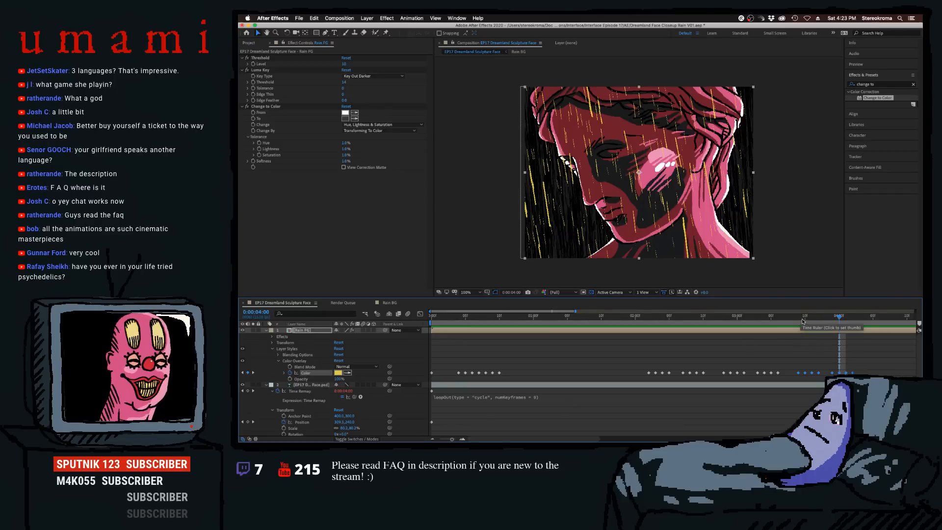
{"action": "left_click_drag", "start_coordinate": [808, 318], "coordinate": [837, 318]}
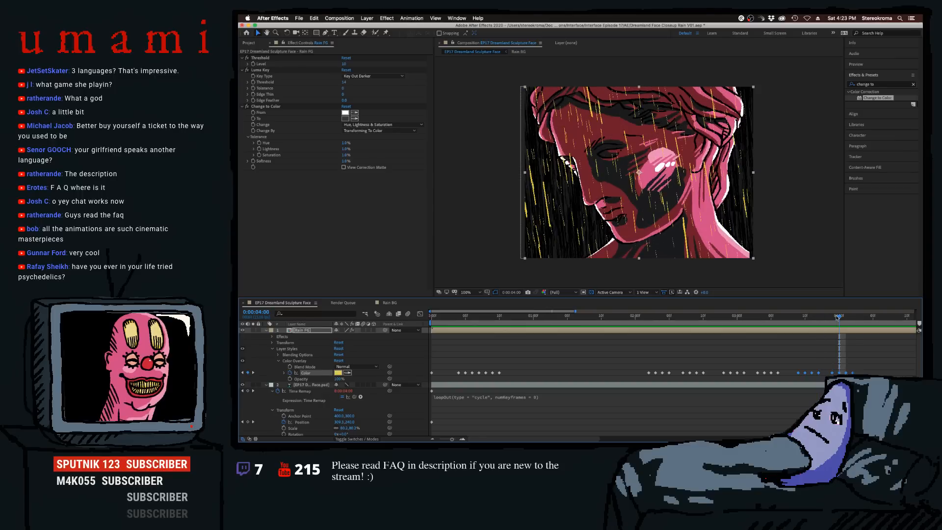
- Preview the rain color from 0:00:03:03 and delete the Color keyframes pasted at 0:00:03:09
{"action": "left_click", "coordinate": [867, 367]}
{"action": "left_click_drag", "start_coordinate": [838, 318], "coordinate": [756, 329]}
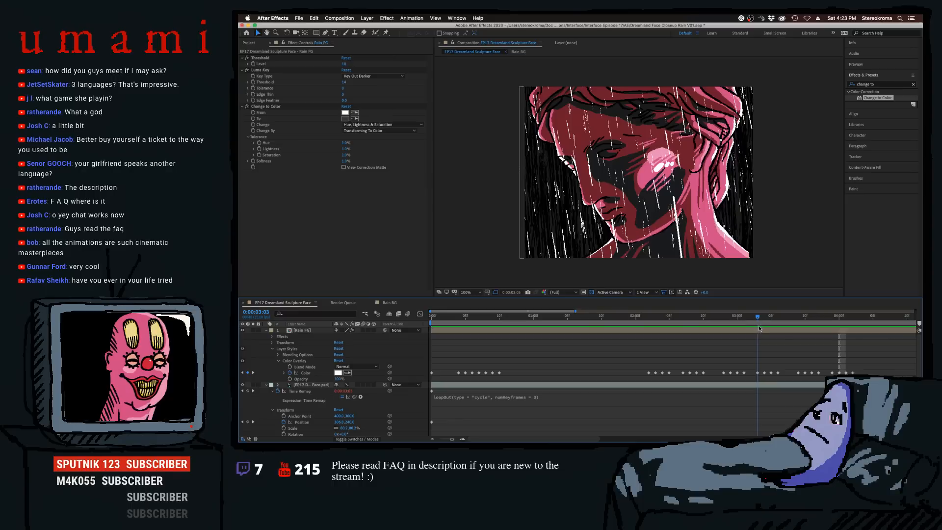
{"action": "key", "text": "space"}
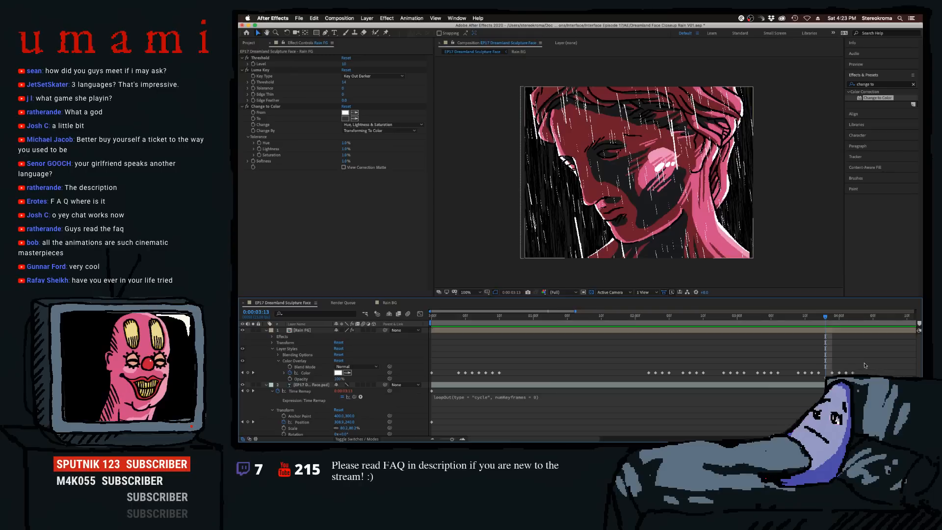
{"action": "left_click_drag", "start_coordinate": [865, 365], "coordinate": [726, 377]}
{"action": "key", "text": "Delete"}
- Copy the Color keyframes spanning 0:00:02:13 to 0:00:03:06 and paste them at 0:00:03:10
{"action": "left_click_drag", "start_coordinate": [813, 363], "coordinate": [718, 379]}
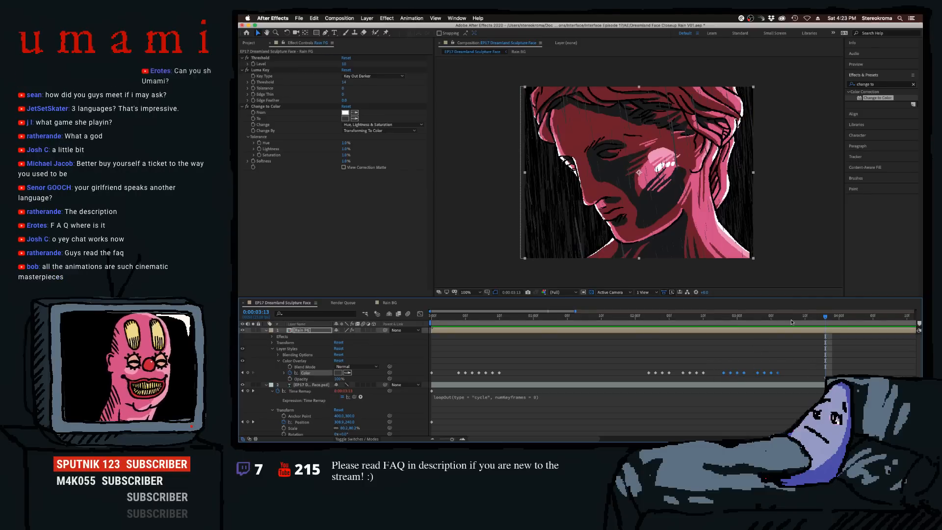
{"action": "left_click_drag", "start_coordinate": [790, 319], "coordinate": [804, 321]}
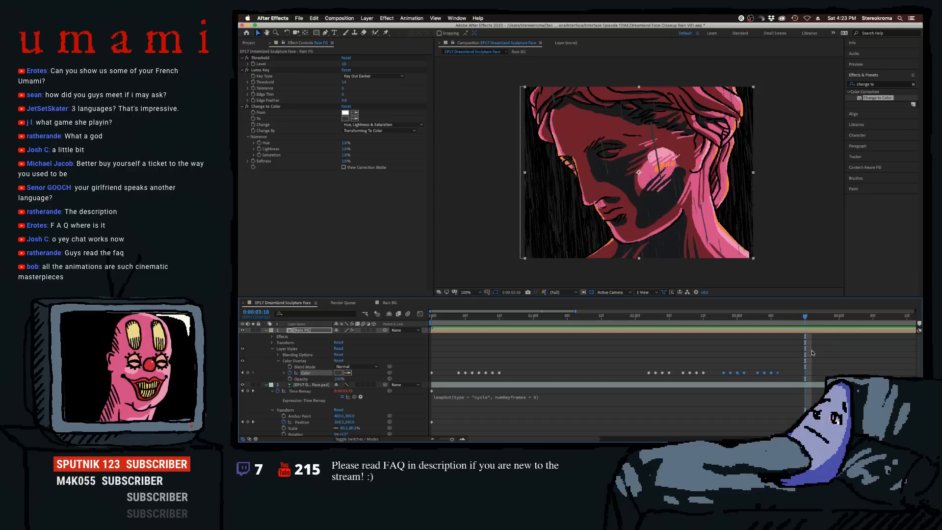
{"action": "left_click", "coordinate": [836, 364]}
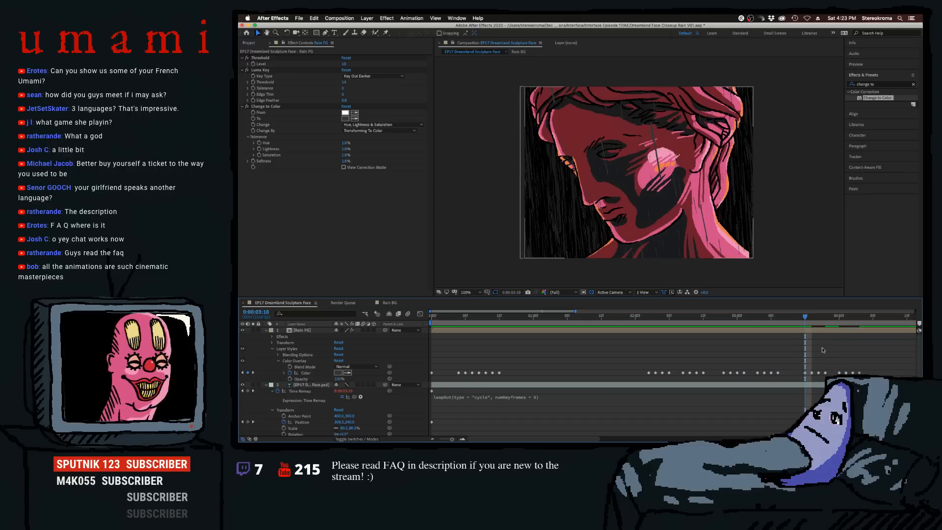
- Try shifting the pasted Color keyframes one frame earlier to start at 0:00:03:09, checking the match at 0:00:04:00
{"action": "left_click_drag", "start_coordinate": [867, 362], "coordinate": [799, 373]}
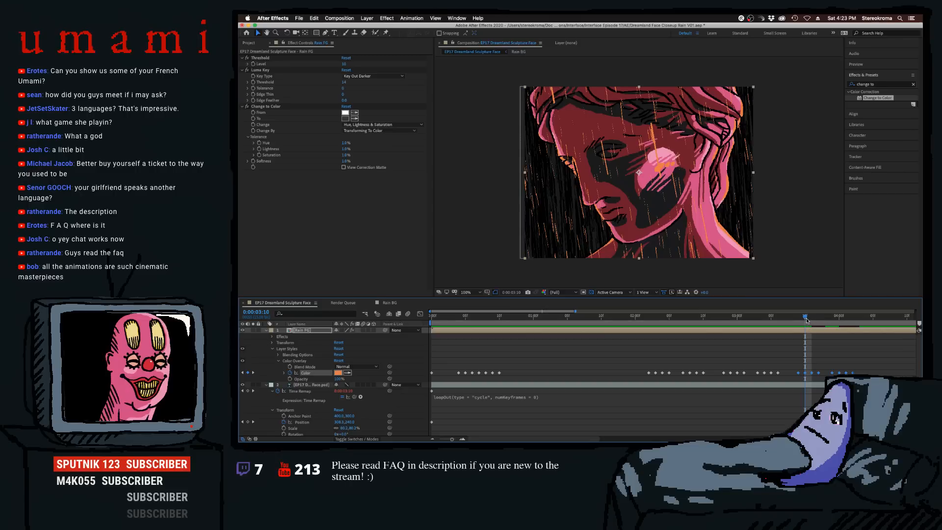
{"action": "left_click_drag", "start_coordinate": [807, 320], "coordinate": [842, 321]}
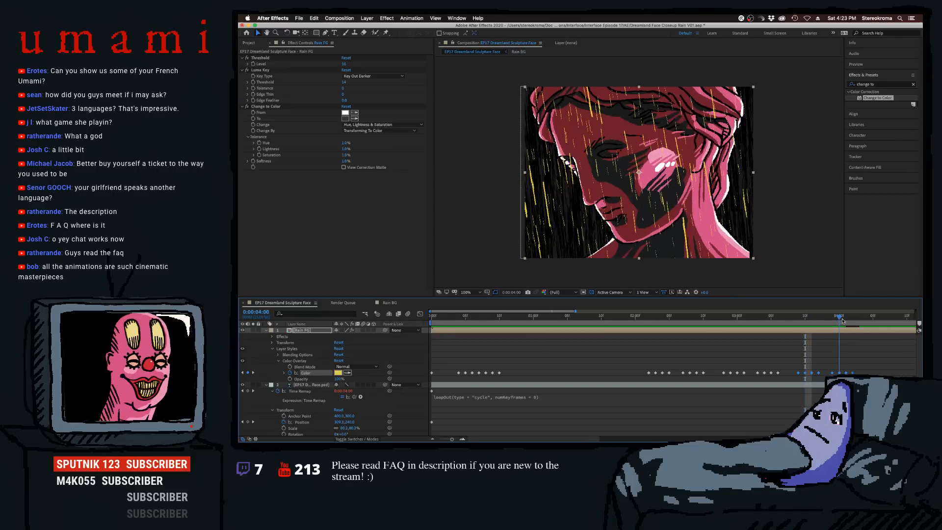
{"action": "left_click", "coordinate": [869, 367]}
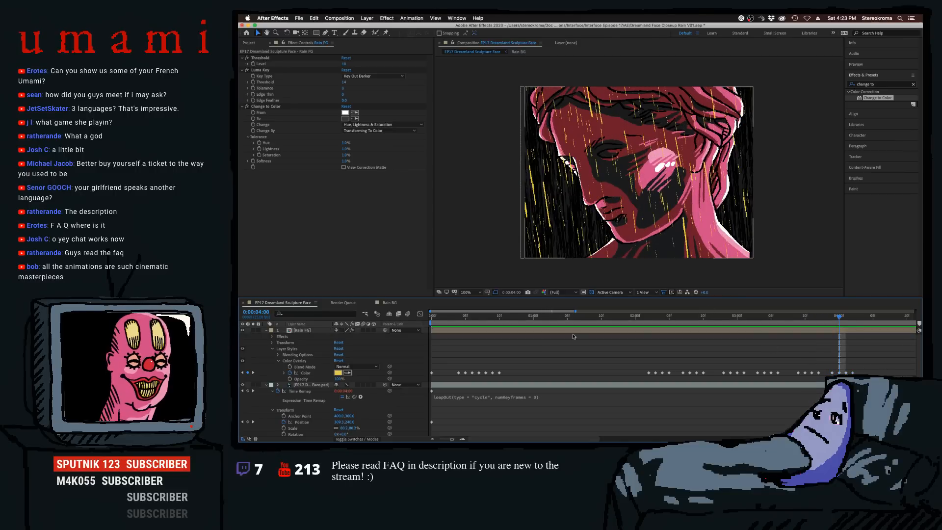
- Try sampling the white cheek highlight as the rain Color at 0:00:04:00, and undo back to the keyframes pasted at 0:00:03:10
{"action": "left_click", "coordinate": [347, 373]}
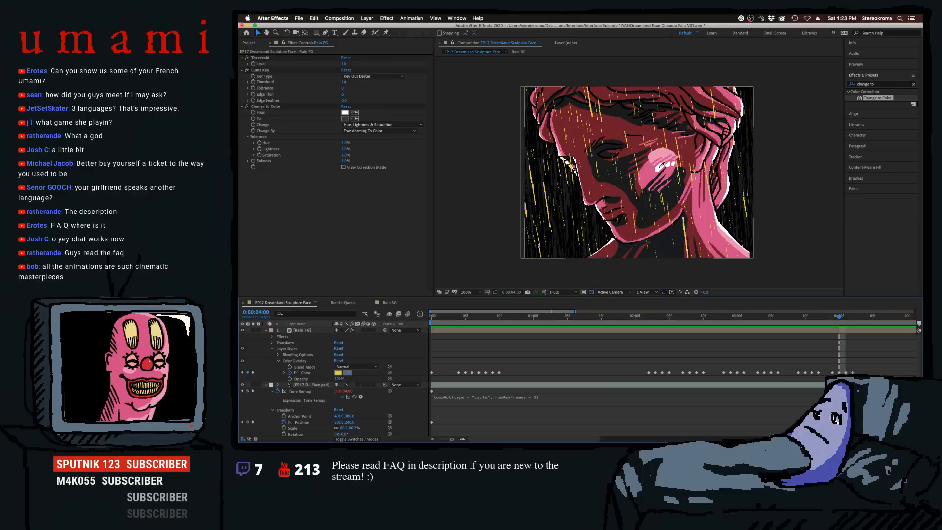
{"action": "left_click", "coordinate": [663, 165]}
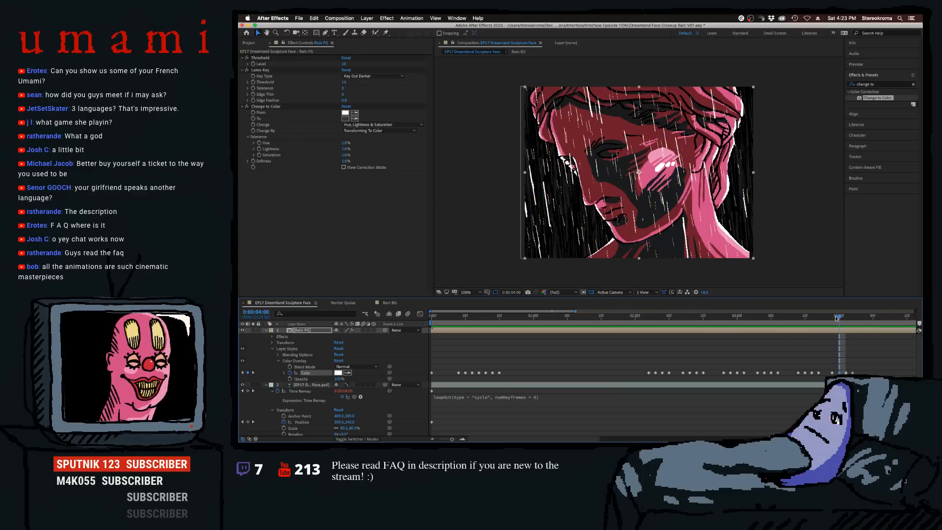
{"action": "left_click_drag", "start_coordinate": [836, 319], "coordinate": [843, 319]}
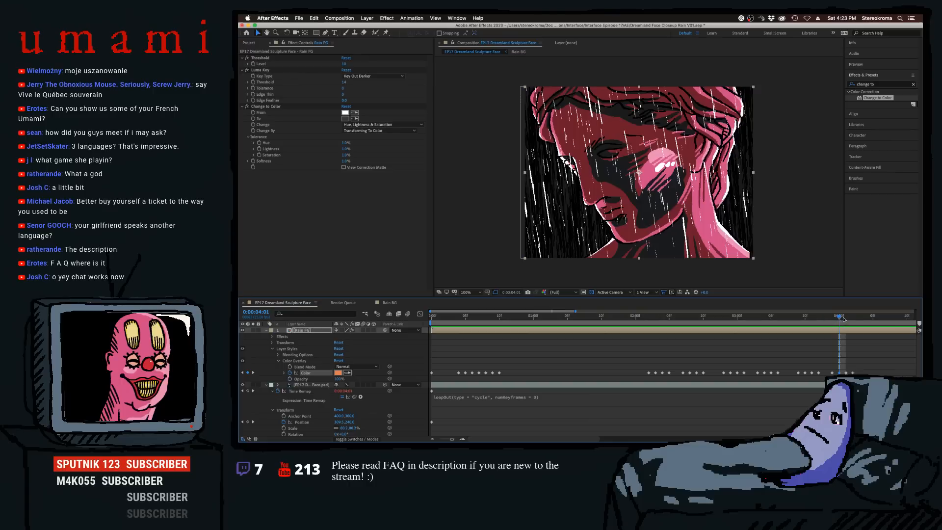
{"action": "key", "text": "Page_Up"}
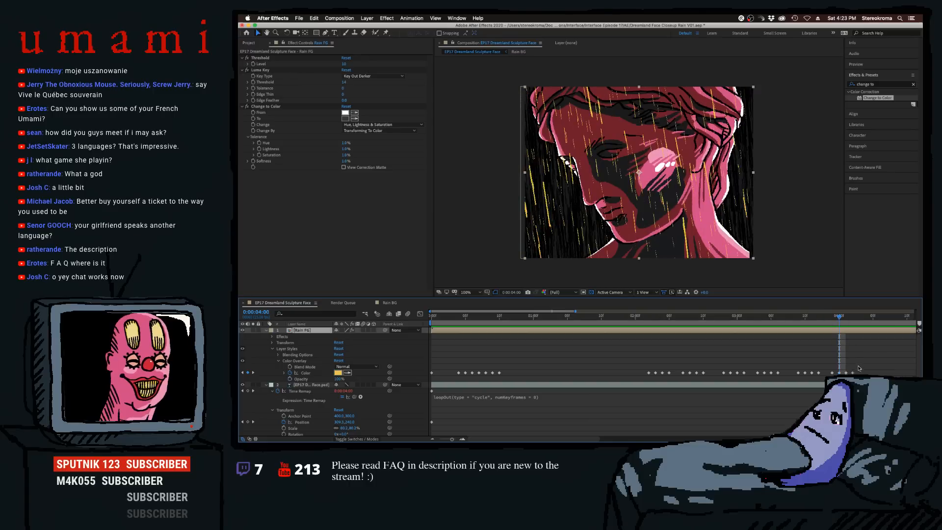
{"action": "left_click_drag", "start_coordinate": [863, 367], "coordinate": [827, 376]}
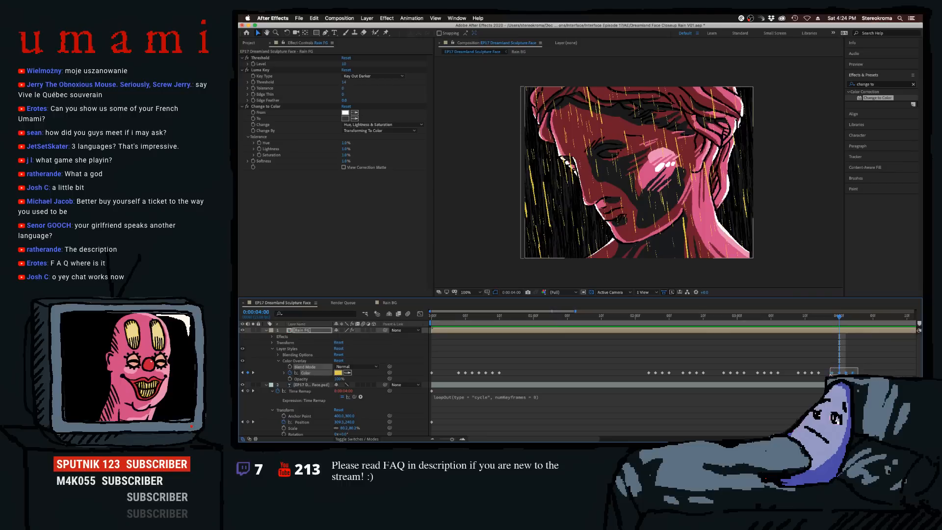
{"action": "key", "text": "super+z"}
- Move the last four pasted Color keyframes to start at 0:00:04:03 and the first four to start at 0:00:03:09
{"action": "left_click_drag", "start_coordinate": [839, 354], "coordinate": [867, 373]}
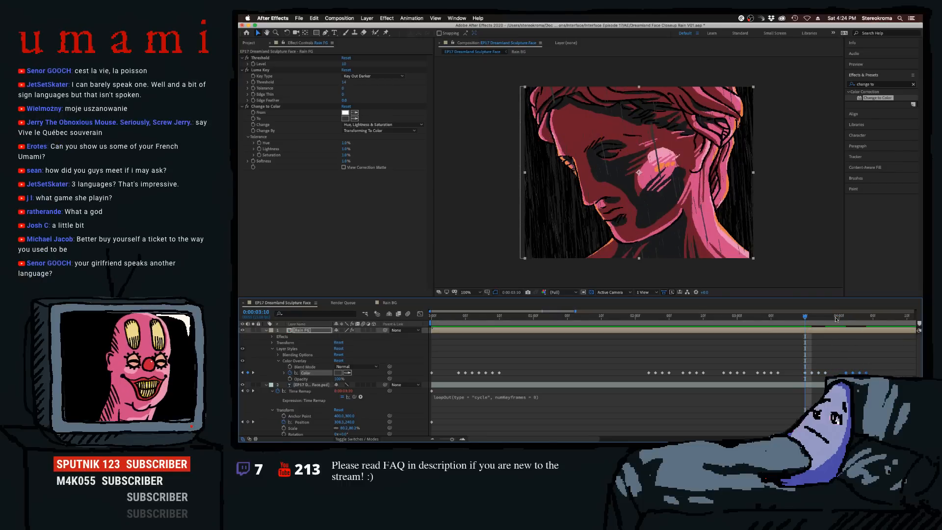
{"action": "left_click_drag", "start_coordinate": [836, 320], "coordinate": [858, 323]}
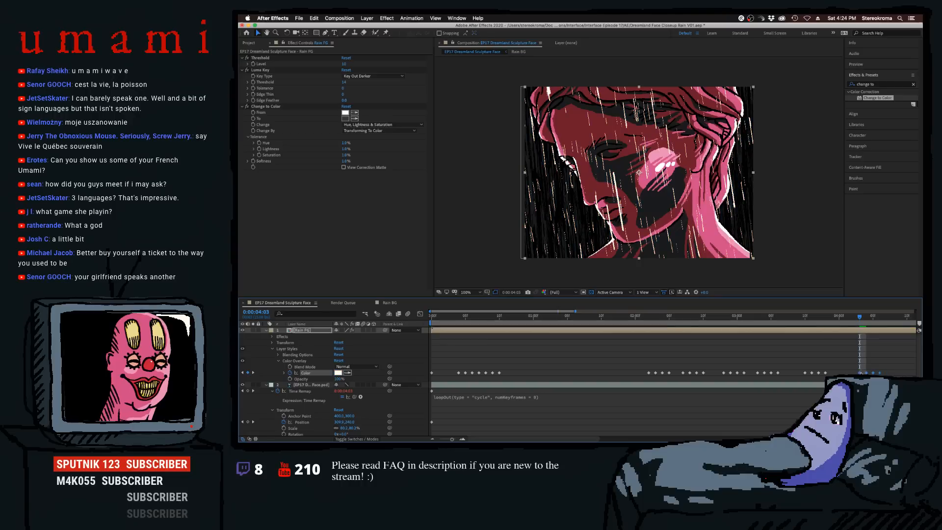
{"action": "left_click", "coordinate": [853, 322]}
{"action": "left_click_drag", "start_coordinate": [853, 322], "coordinate": [805, 328]}
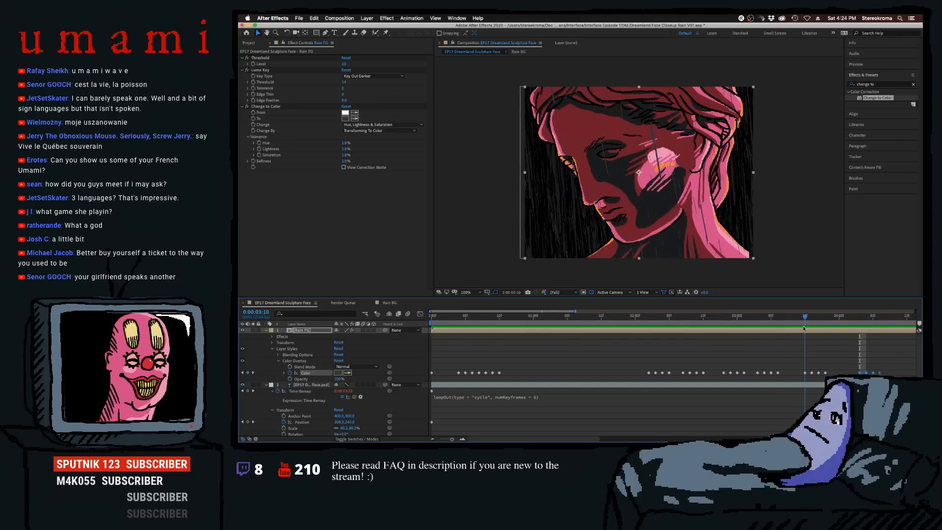
{"action": "key", "text": "super+v"}
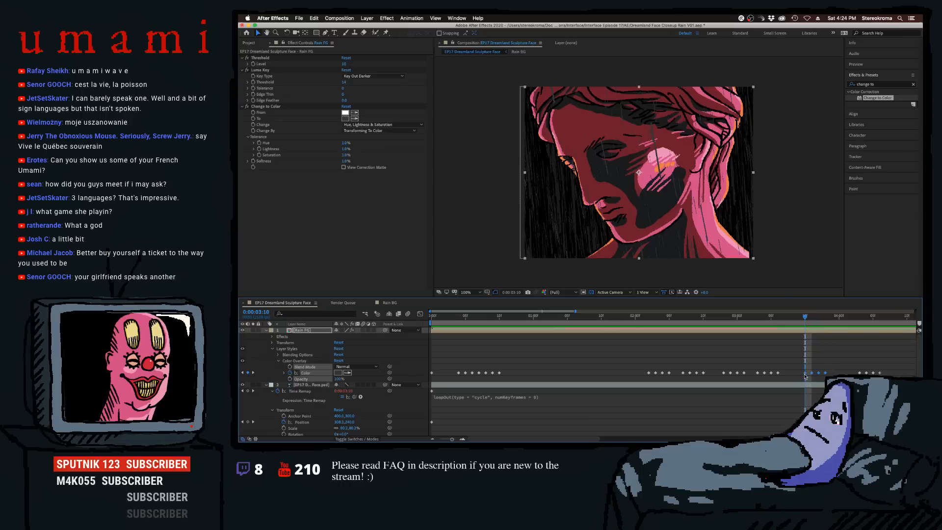
{"action": "left_click", "coordinate": [837, 363]}
- Delete the four Color keyframes starting at 0:00:04:03 and save the project
{"action": "left_click", "coordinate": [839, 318]}
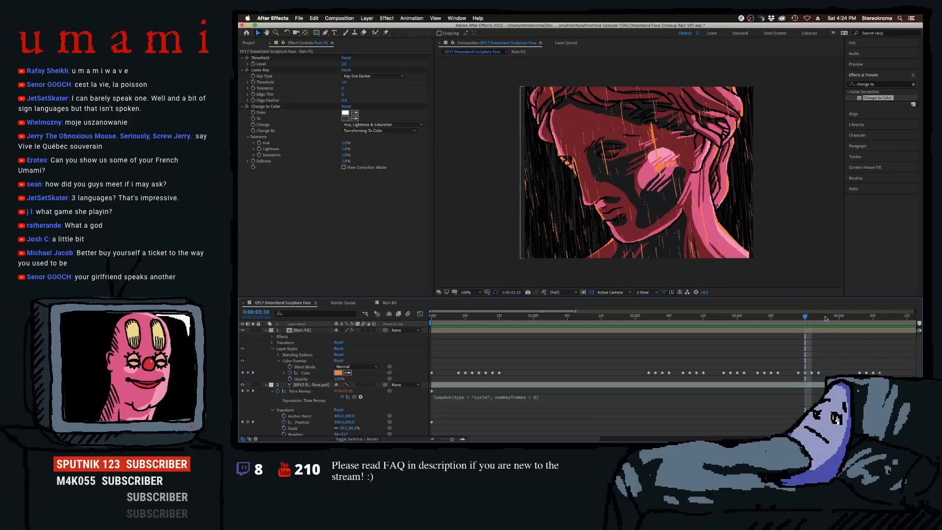
{"action": "left_click", "coordinate": [788, 331]}
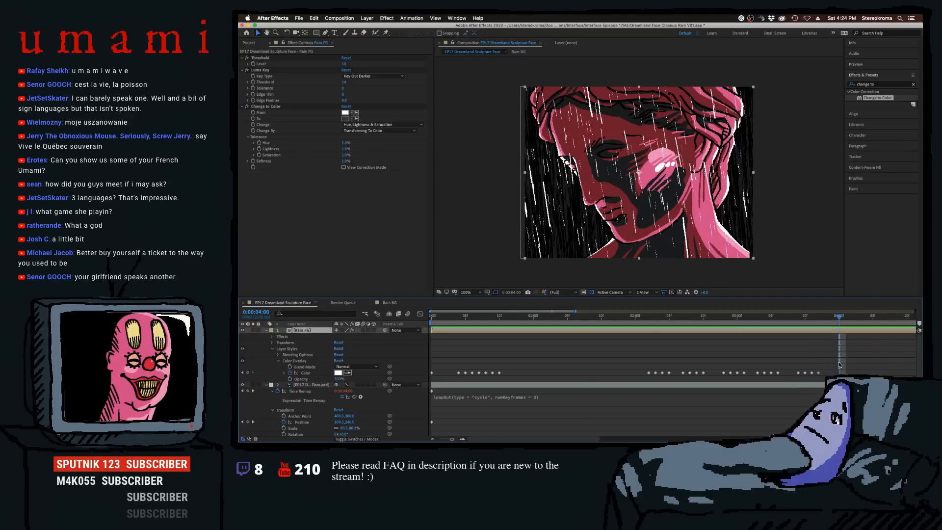
{"action": "key", "text": "super+s"}
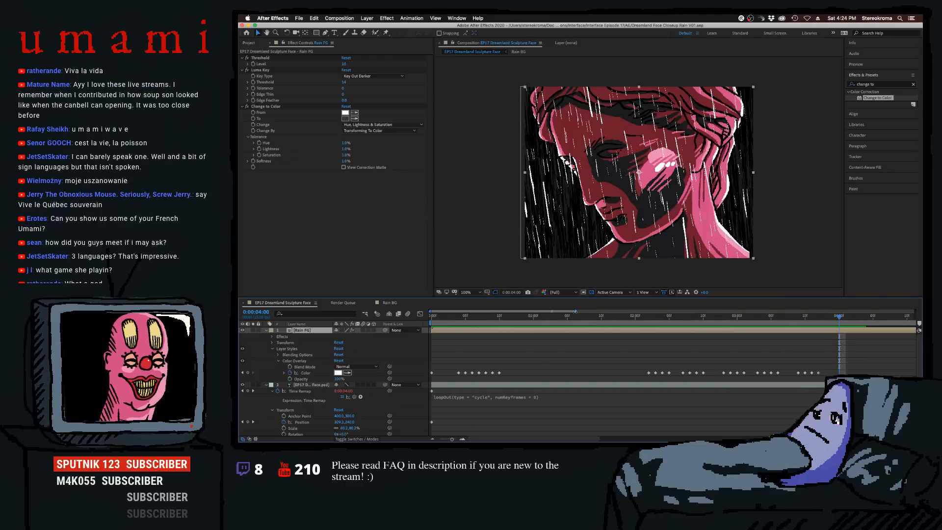
- Copy the first group of Color keyframes starting at 0:00:00:00 and paste it at 0:00:04:07
{"action": "left_click_drag", "start_coordinate": [575, 312], "coordinate": [597, 311]}
{"action": "left_click_drag", "start_coordinate": [510, 368], "coordinate": [429, 378]}
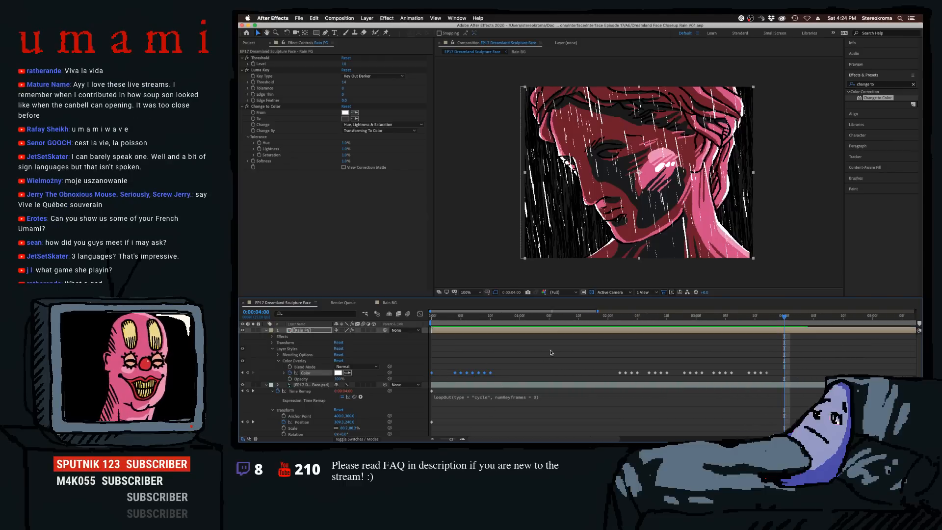
{"action": "left_click_drag", "start_coordinate": [783, 317], "coordinate": [823, 342]}
{"action": "key", "text": "super+v"}
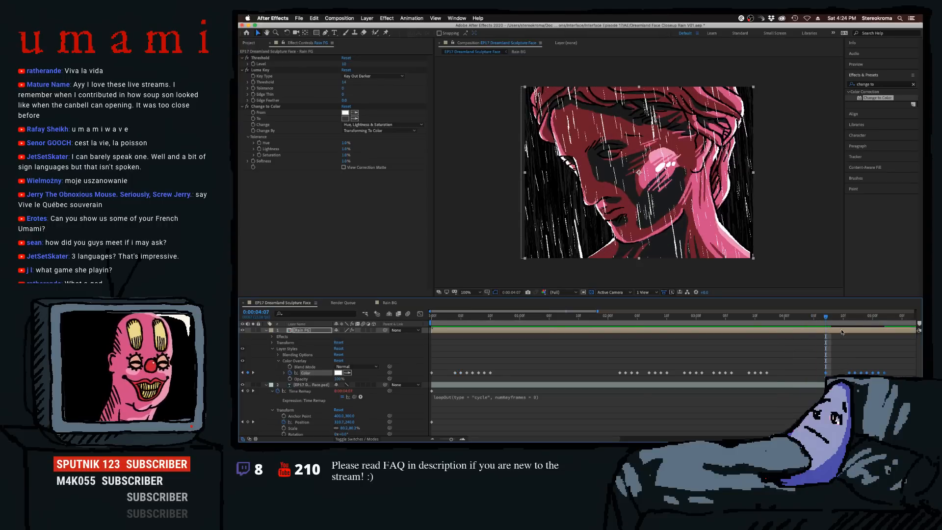
- Shift the newly pasted Color keyframe group later to start at 0:00:04:12, with its flash beginning at 0:00:05:01
{"action": "left_click", "coordinate": [850, 318]}
{"action": "left_click", "coordinate": [884, 322]}
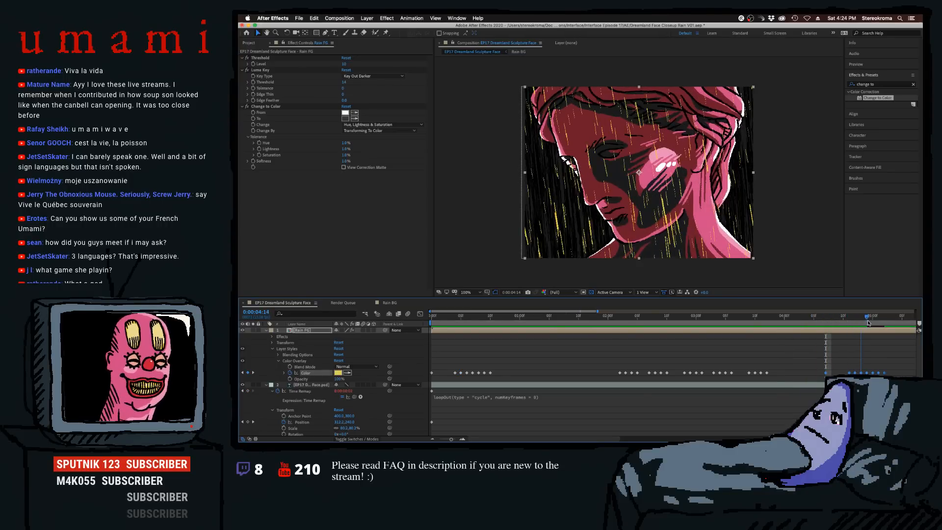
{"action": "left_click_drag", "start_coordinate": [881, 322], "coordinate": [876, 323]}
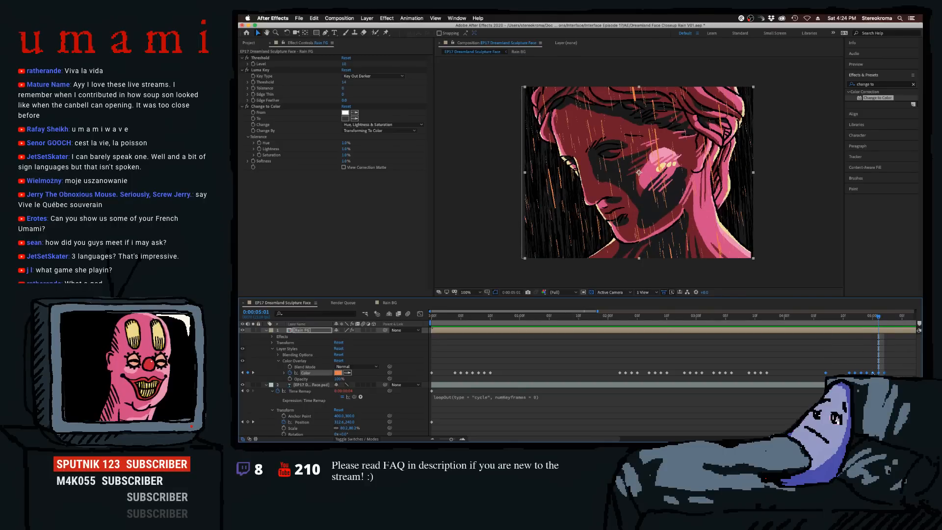
{"action": "left_click_drag", "start_coordinate": [899, 368], "coordinate": [880, 374]}
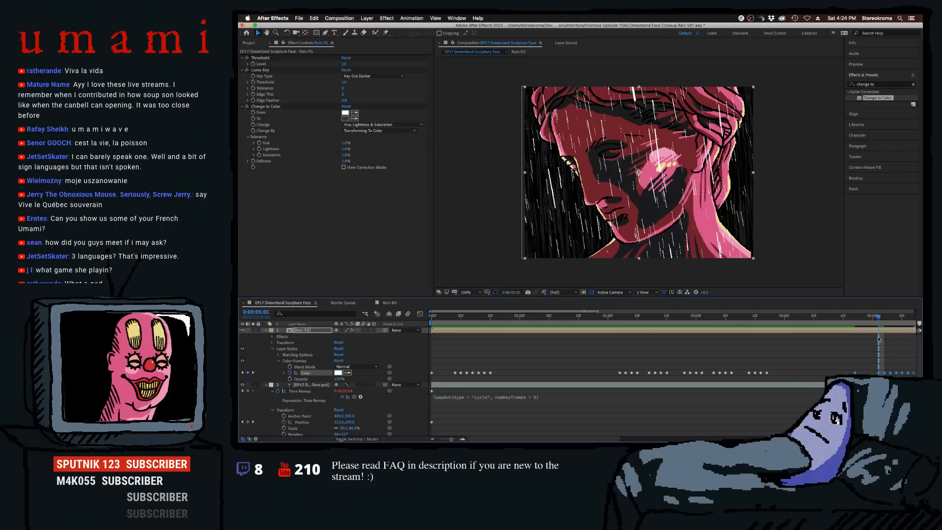
- Shift the Color keyframe group one frame earlier to start at 0:00:04:11, and compare rain and highlights at 0:00:05:02
{"action": "left_click_drag", "start_coordinate": [879, 322], "coordinate": [883, 323]}
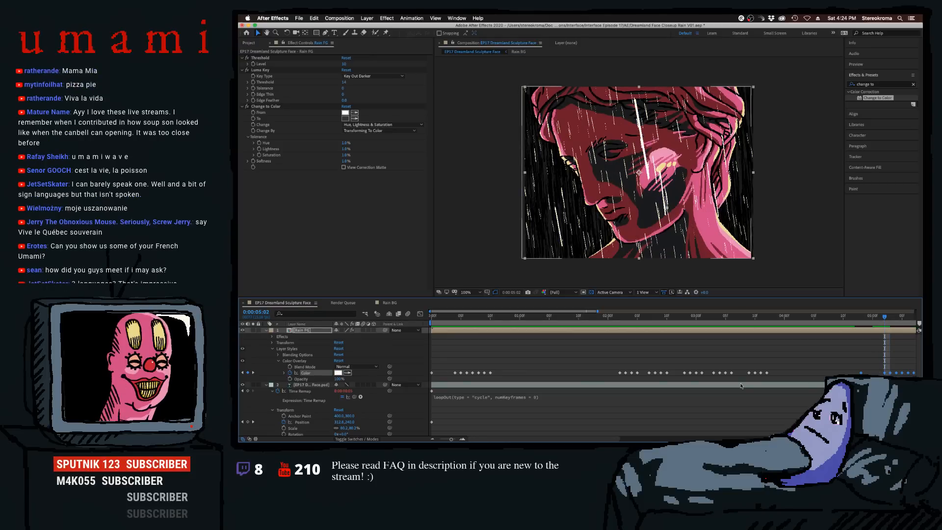
{"action": "left_click_drag", "start_coordinate": [883, 323], "coordinate": [877, 322]}
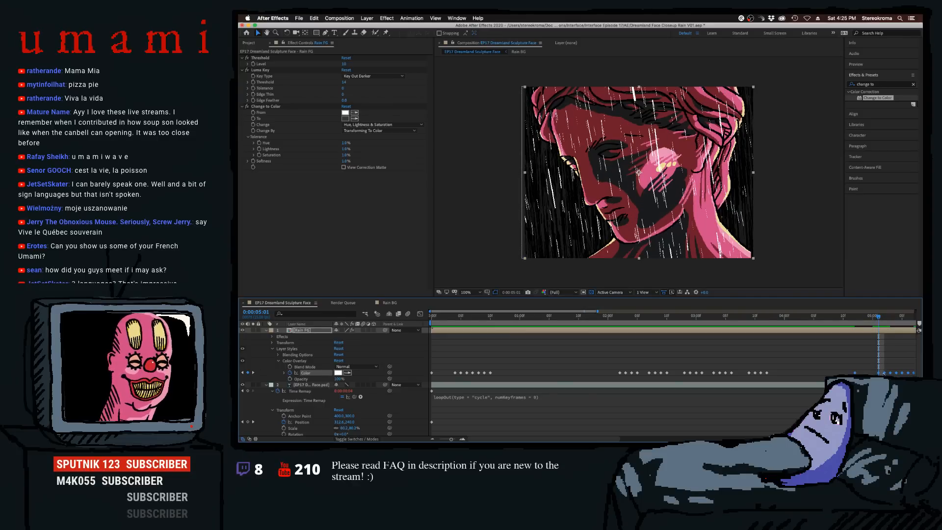
{"action": "left_click_drag", "start_coordinate": [883, 373], "coordinate": [878, 373]}
{"action": "left_click", "coordinate": [874, 350]}
{"action": "mouse_move", "coordinate": [877, 321]}
{"action": "left_mouse_down"}
{"action": "mouse_move", "coordinate": [867, 322]}
{"action": "mouse_move", "coordinate": [885, 323]}
{"action": "left_mouse_up"}
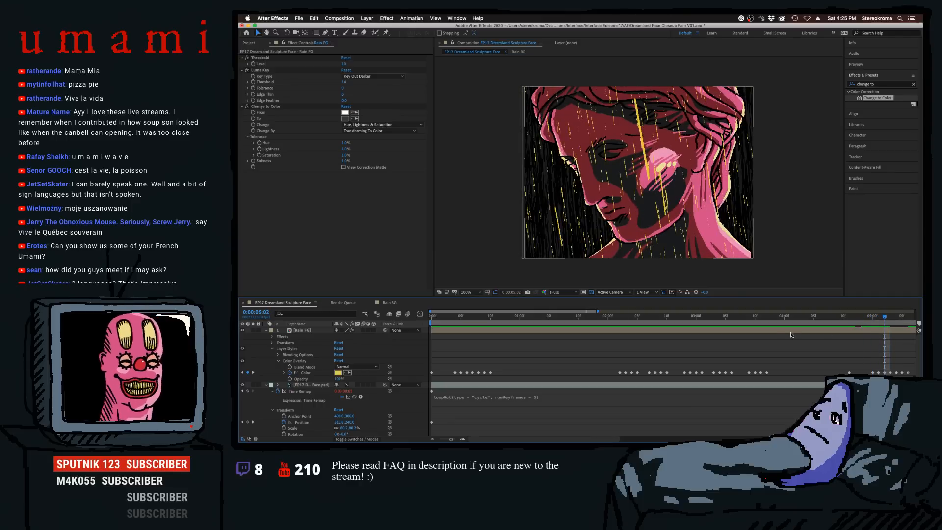
- Copy all of Rain FG's overlay Color keyframes and paste them at 0:00:04:11
{"action": "left_click_drag", "start_coordinate": [451, 439], "coordinate": [442, 440]}
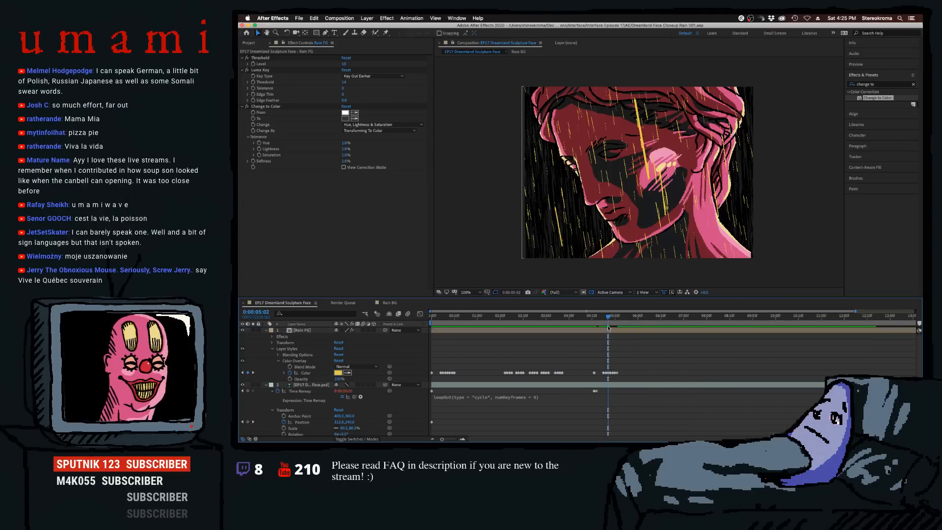
{"action": "left_click", "coordinate": [593, 317]}
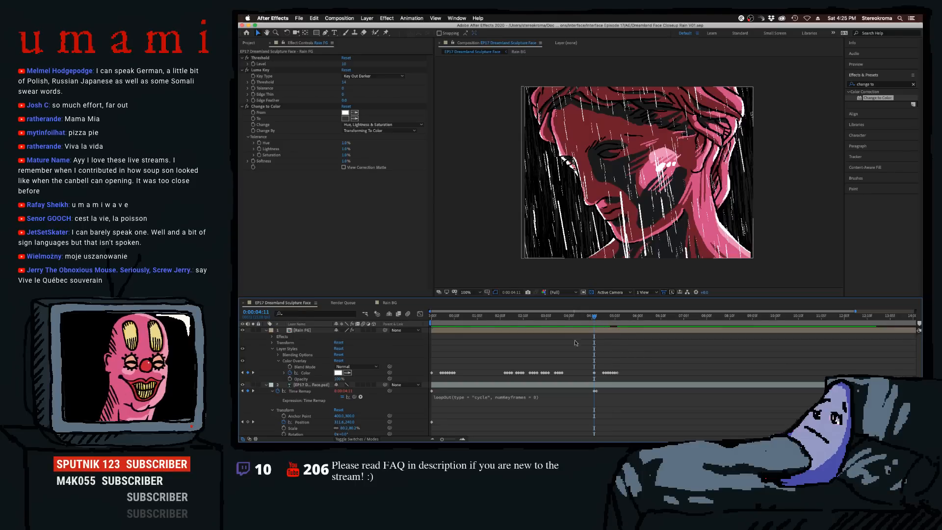
{"action": "left_click_drag", "start_coordinate": [622, 358], "coordinate": [430, 379]}
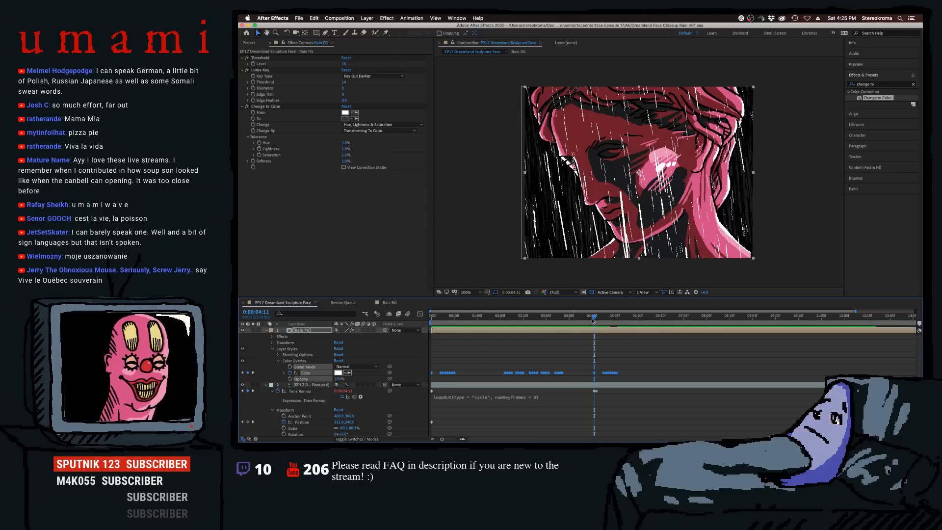
{"action": "left_click", "coordinate": [657, 378]}
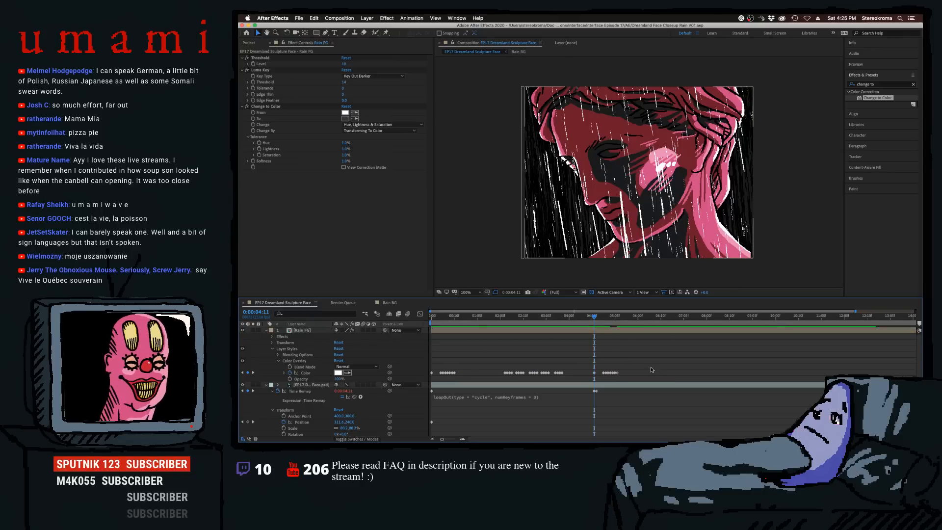
{"action": "left_click_drag", "start_coordinate": [643, 365], "coordinate": [432, 378]}
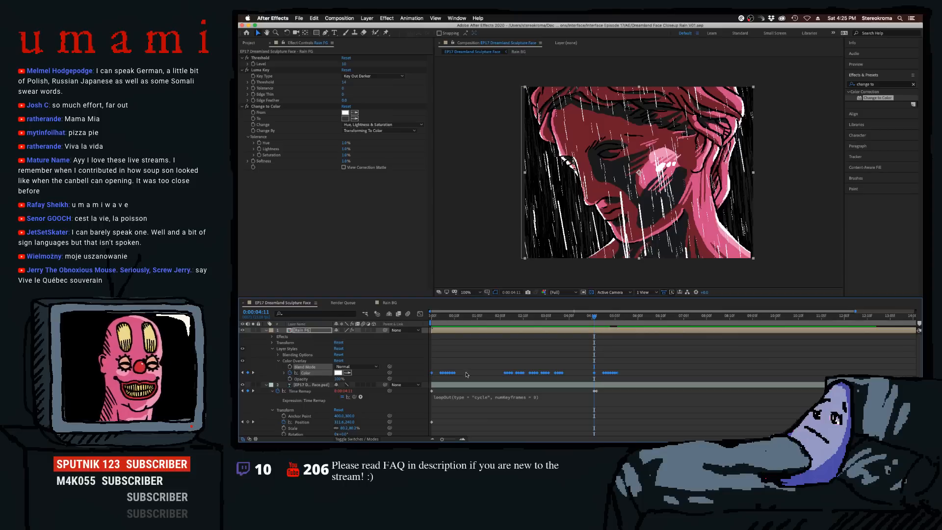
{"action": "left_click", "coordinate": [627, 355]}
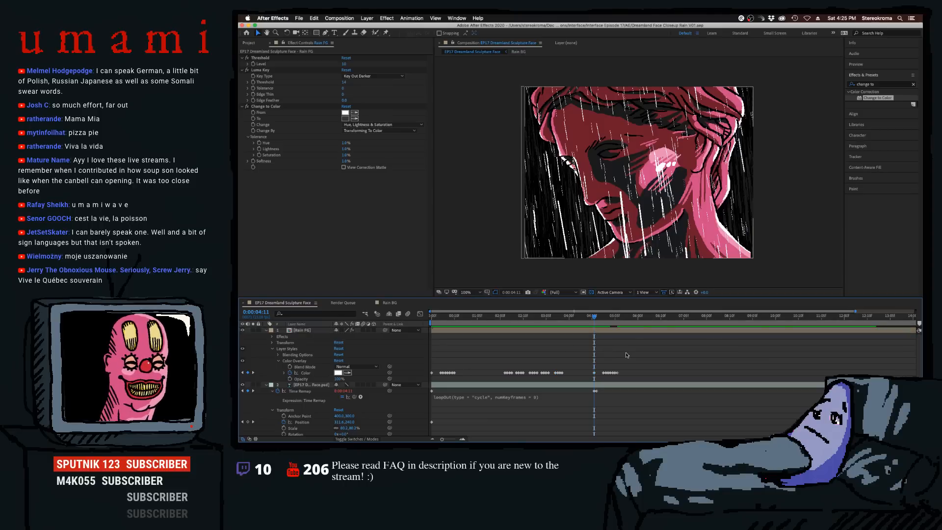
{"action": "left_click", "coordinate": [309, 373]}
{"action": "key", "text": "ctrl+c"}
{"action": "key", "text": "ctrl+v"}
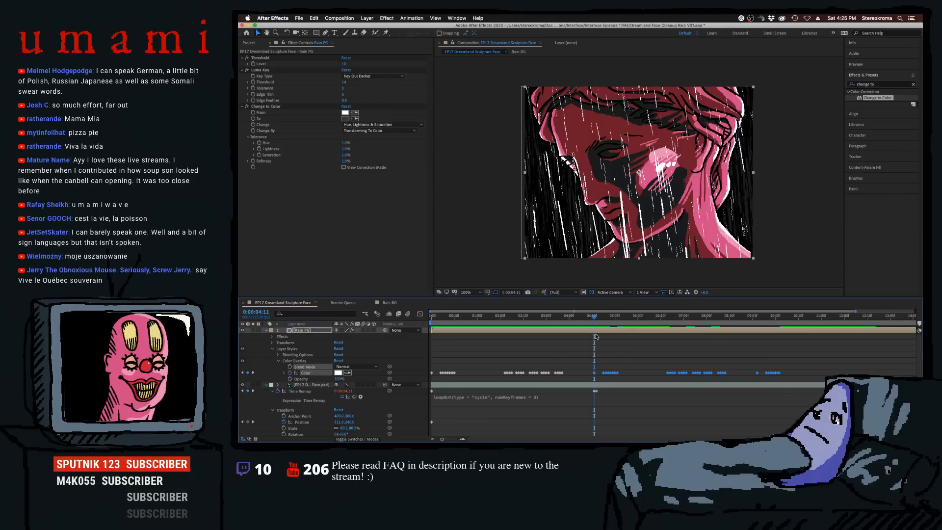
- Compare the rain and highlight colors at 0:00:05:02, and undo the paste of all Color keyframes made at 0:00:04:11
{"action": "left_click_drag", "start_coordinate": [595, 319], "coordinate": [611, 320]}
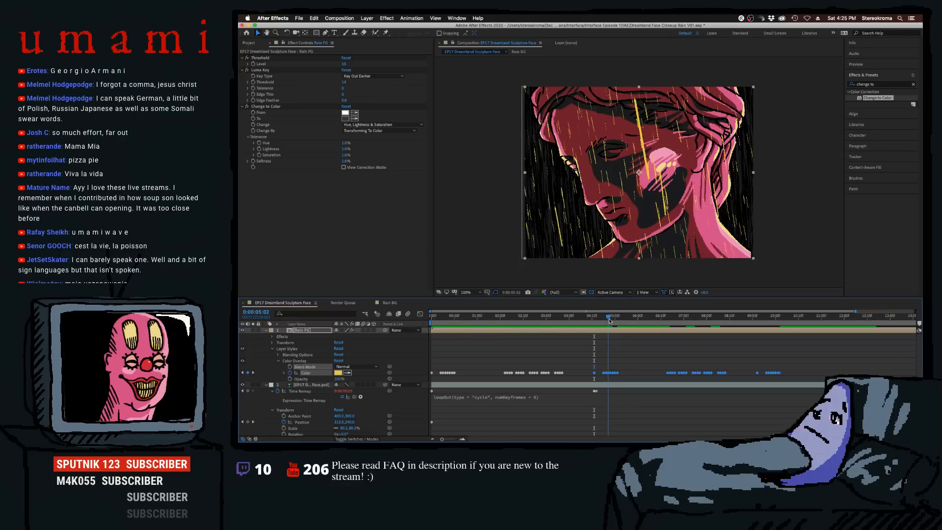
{"action": "key", "text": "period"}
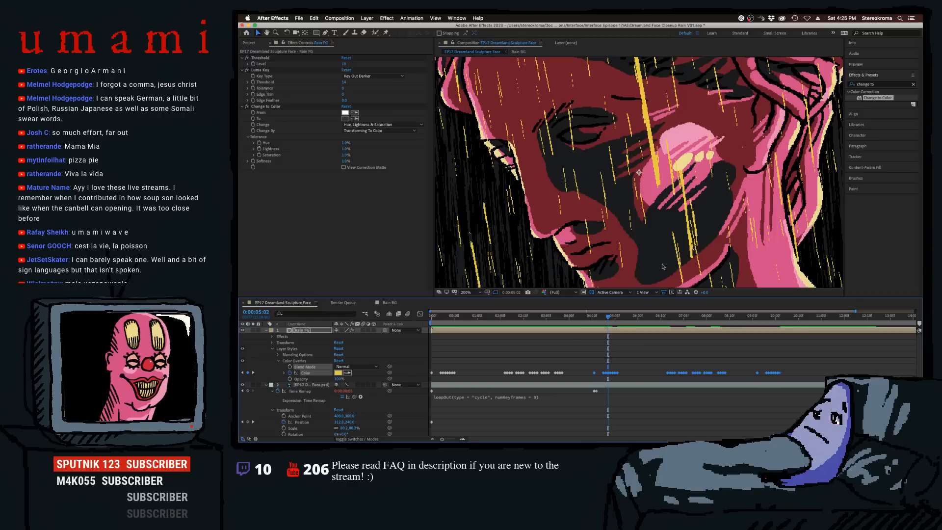
{"action": "mouse_move", "coordinate": [611, 323]}
{"action": "left_mouse_down"}
{"action": "mouse_move", "coordinate": [648, 322]}
{"action": "mouse_move", "coordinate": [596, 322]}
{"action": "left_mouse_up"}
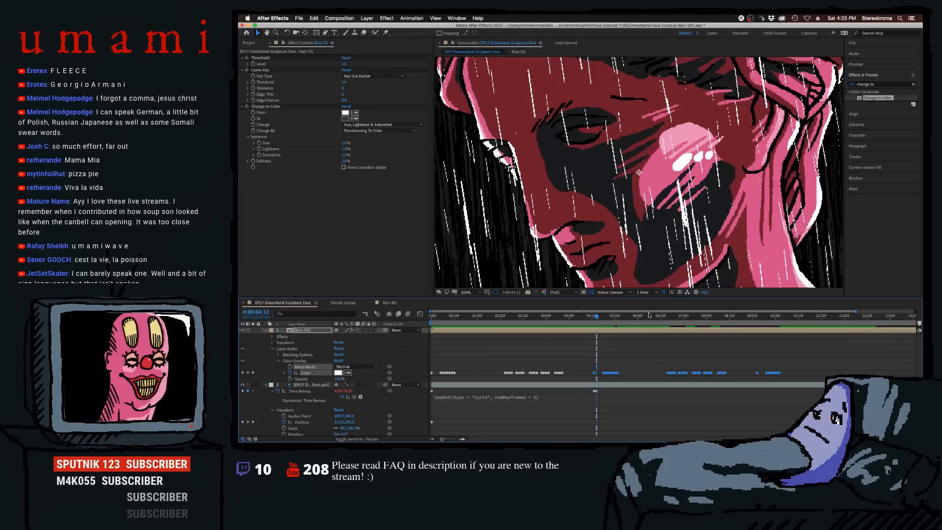
{"action": "left_click_drag", "start_coordinate": [596, 318], "coordinate": [441, 326]}
{"action": "key", "text": "super+z"}
{"action": "left_click", "coordinate": [483, 372]}
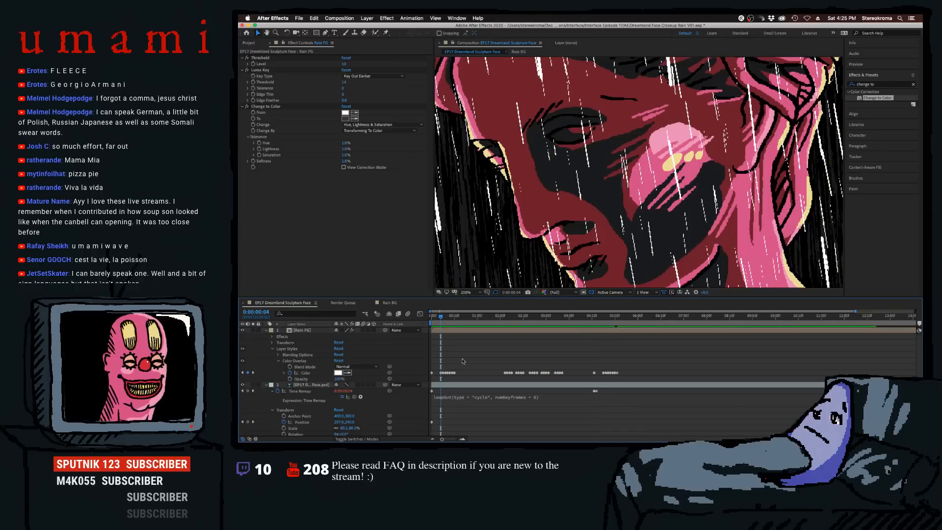
- Add a white Color keyframe at 0:00:00:03 and set the one at 0:00:00:04 to the pale yellow sampled from the cheek highlight
{"action": "left_click_drag", "start_coordinate": [443, 439], "coordinate": [453, 439]}
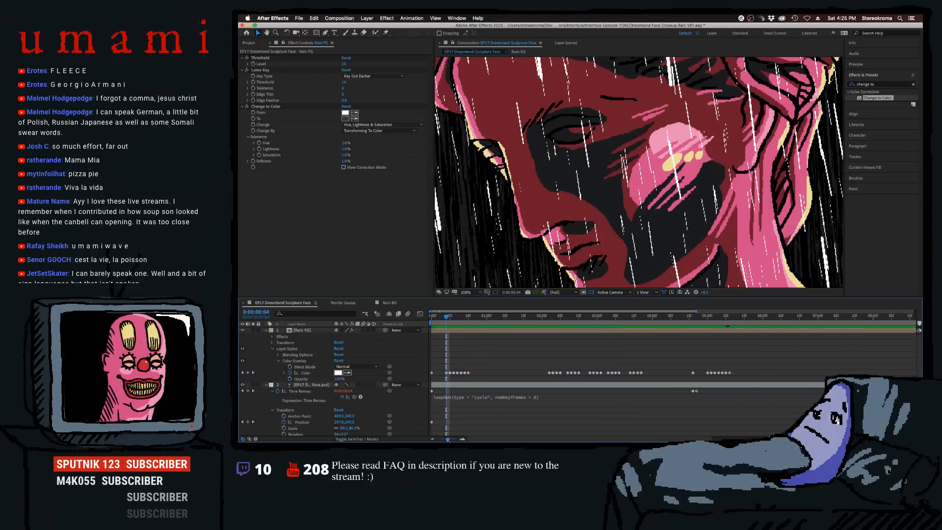
{"action": "left_click_drag", "start_coordinate": [461, 322], "coordinate": [457, 322]}
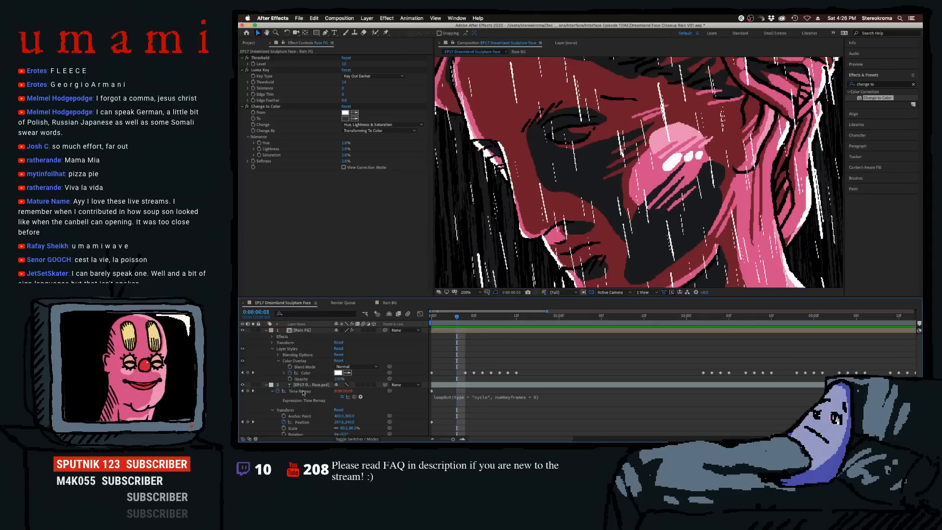
{"action": "left_click", "coordinate": [248, 372]}
{"action": "left_click", "coordinate": [466, 320]}
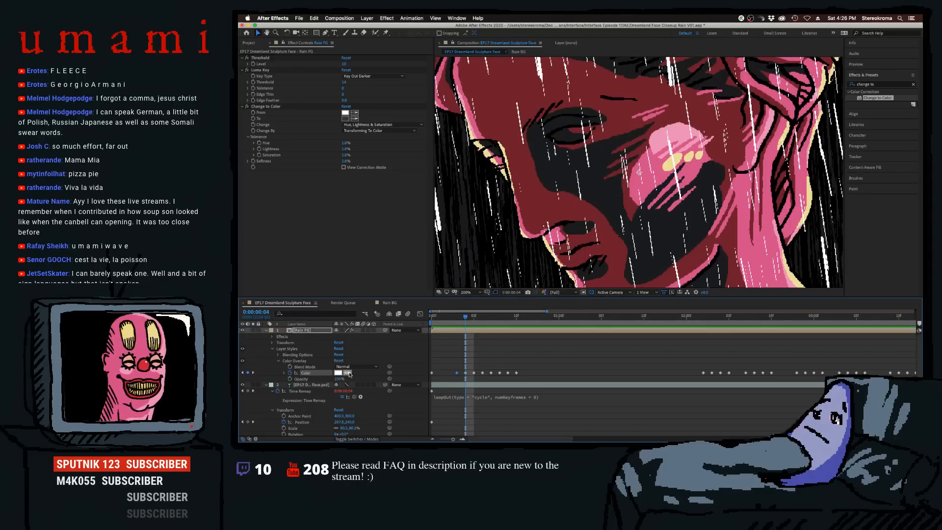
{"action": "left_click", "coordinate": [465, 373]}
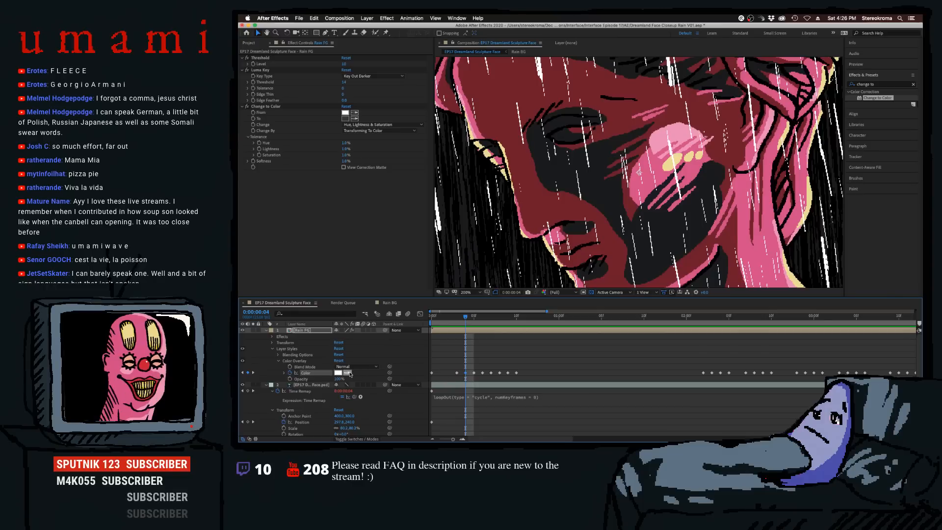
{"action": "left_click", "coordinate": [350, 374]}
{"action": "left_click", "coordinate": [671, 167]}
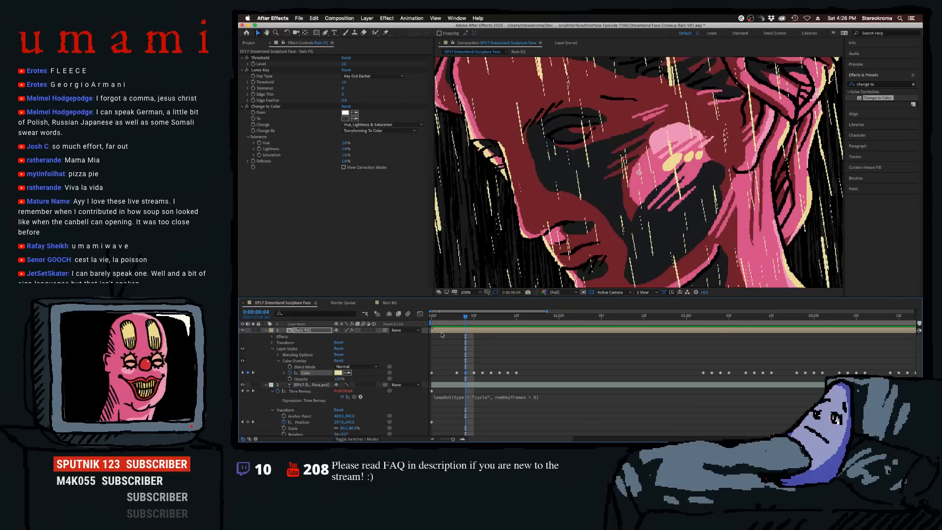
- Set Rain FG's overlay Color at 0:00:05:02 to the pale yellow sampled from the cheek highlight
{"action": "left_click_drag", "start_coordinate": [472, 317], "coordinate": [788, 311]}
{"action": "scroll", "coordinate": [732, 169], "scroll_direction": "up", "scroll_amount": 1}
{"action": "scroll", "coordinate": [716, 185], "scroll_direction": "down", "scroll_amount": 1}
{"action": "scroll", "coordinate": [621, 213], "scroll_direction": "down", "scroll_amount": 2}
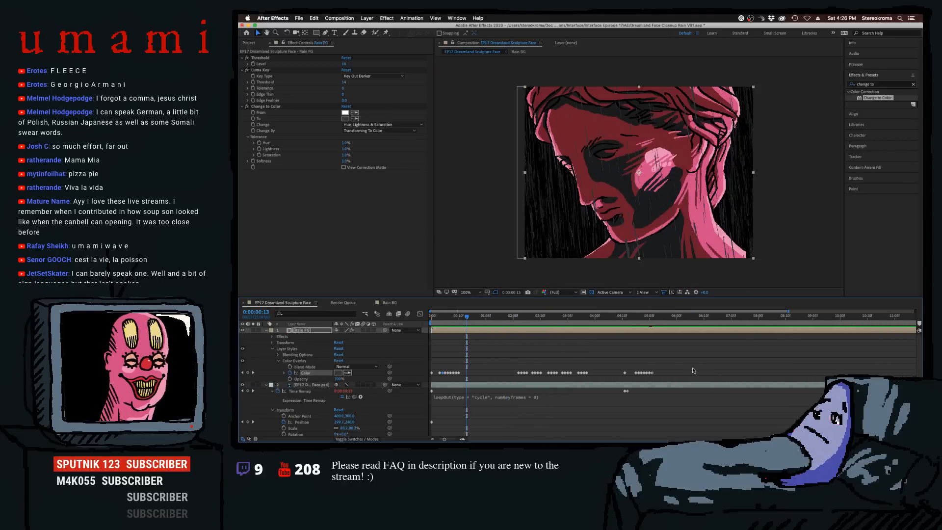
{"action": "left_click", "coordinate": [693, 370]}
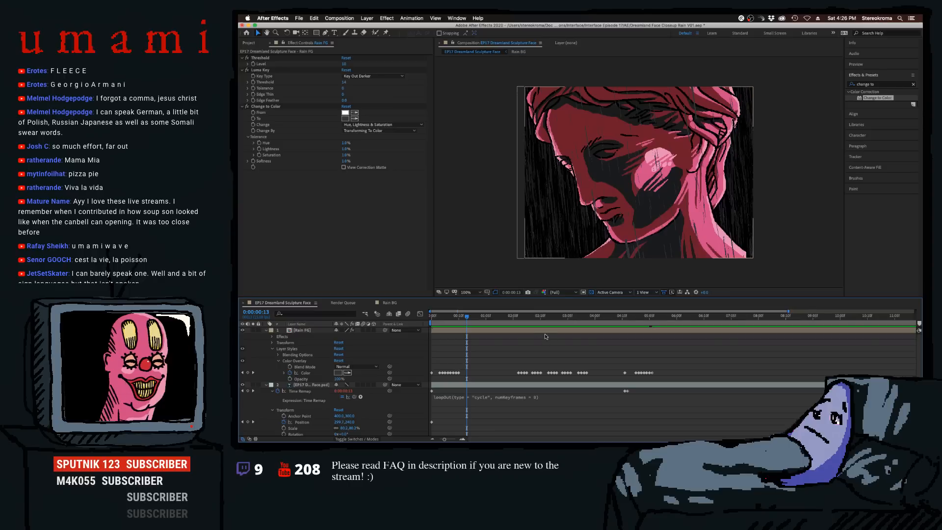
{"action": "left_click", "coordinate": [636, 318]}
{"action": "left_click_drag", "start_coordinate": [636, 319], "coordinate": [642, 322]}
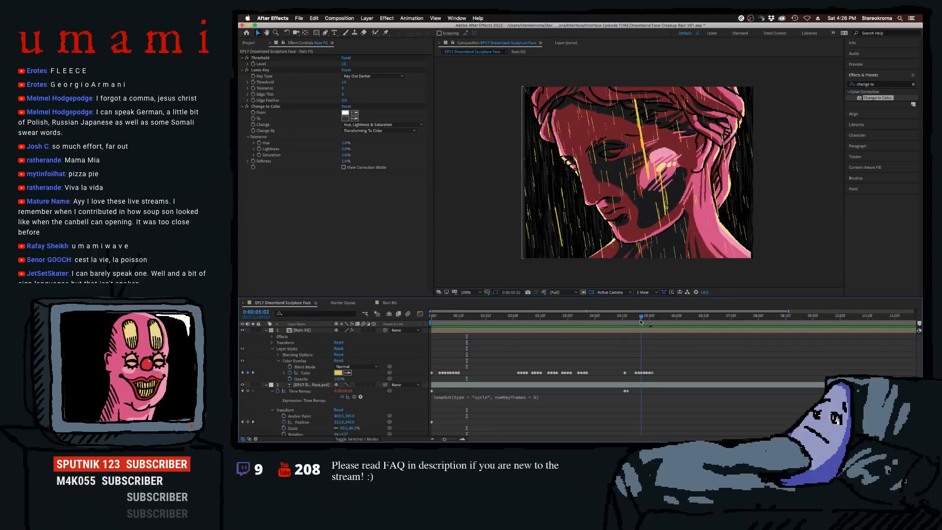
{"action": "scroll", "coordinate": [697, 149], "scroll_direction": "up", "scroll_amount": 4}
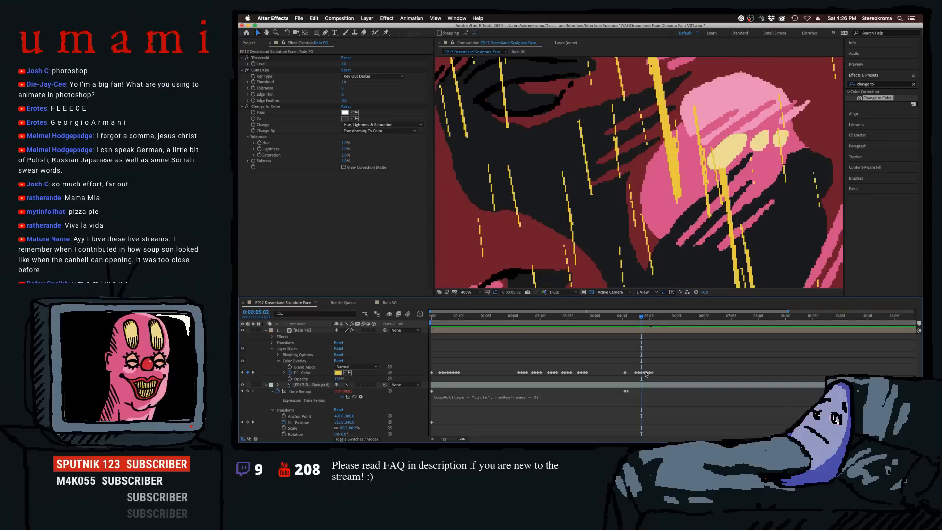
{"action": "left_click", "coordinate": [642, 373]}
{"action": "left_click", "coordinate": [347, 373]}
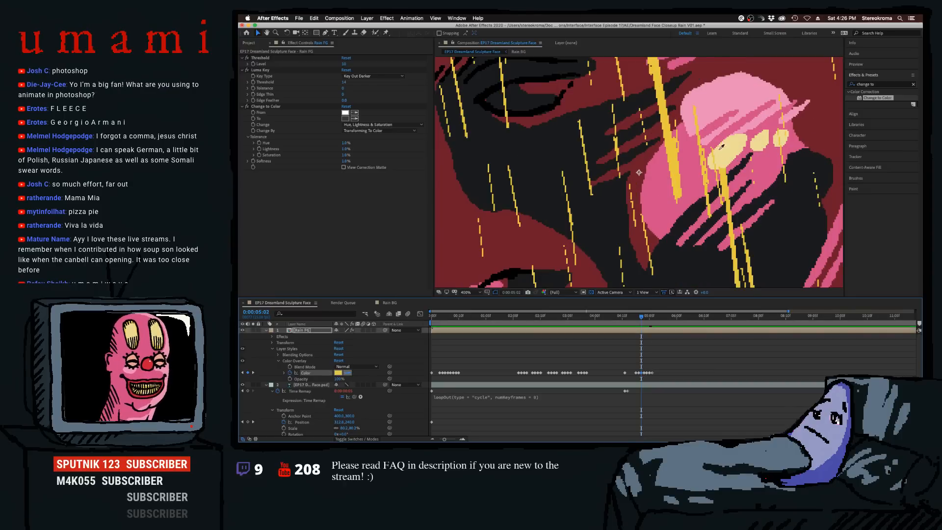
{"action": "left_click", "coordinate": [723, 160]}
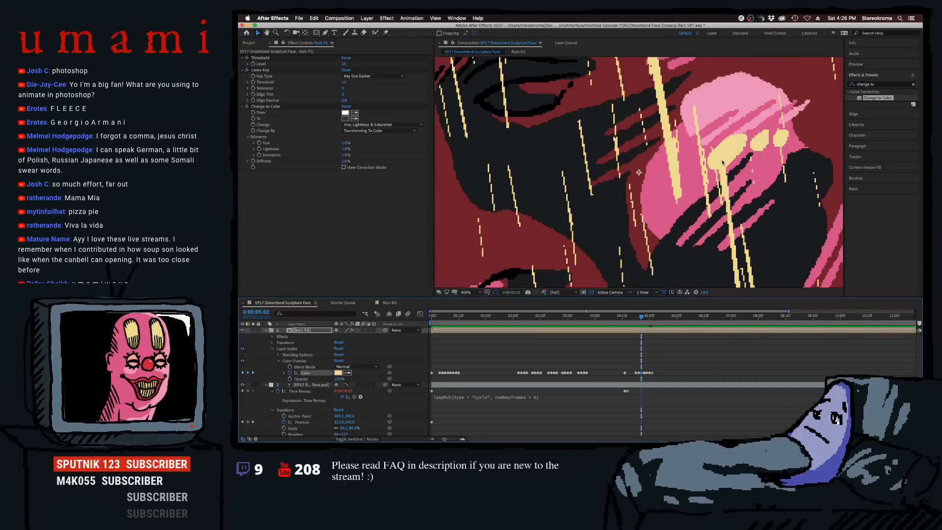
- Set Rain FG's overlay Color at 0:00:05:04 to the golden yellow sampled from the cheek highlight
{"action": "left_click_drag", "start_coordinate": [641, 318], "coordinate": [646, 319]}
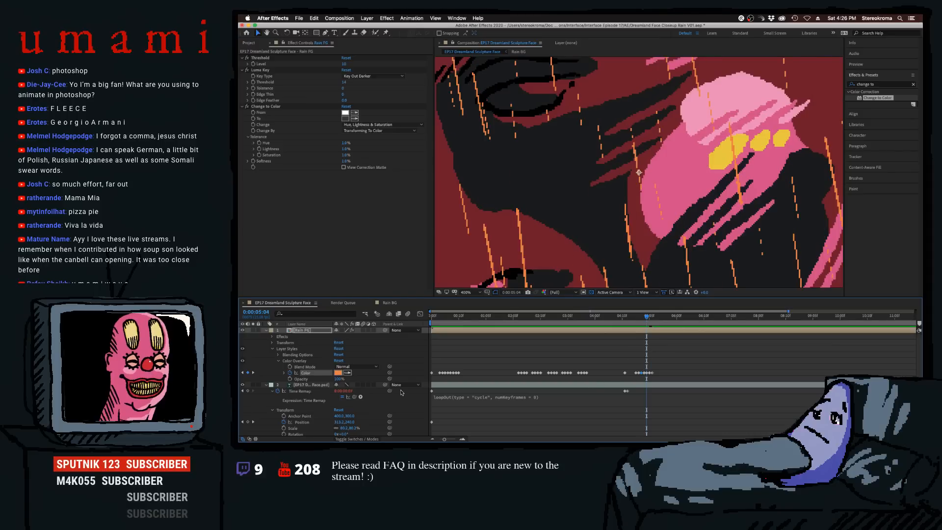
{"action": "left_click", "coordinate": [348, 373]}
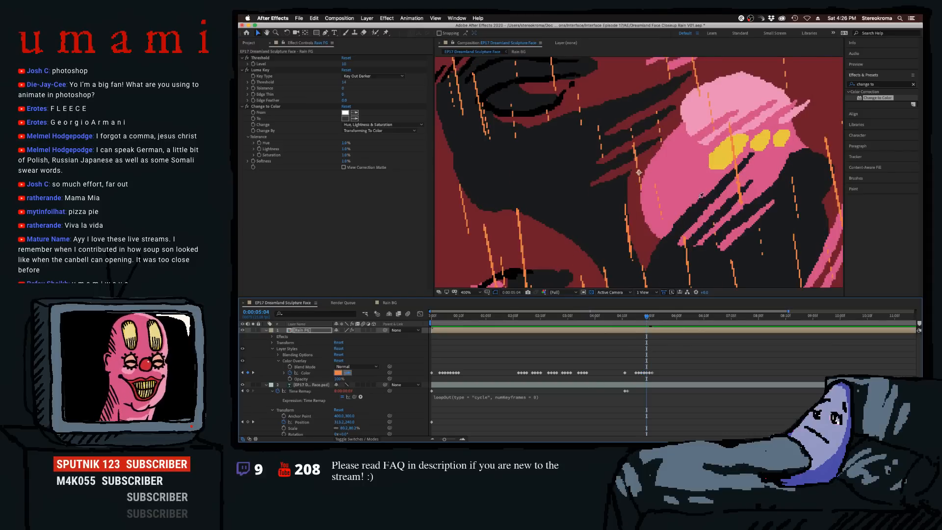
{"action": "left_click", "coordinate": [735, 146]}
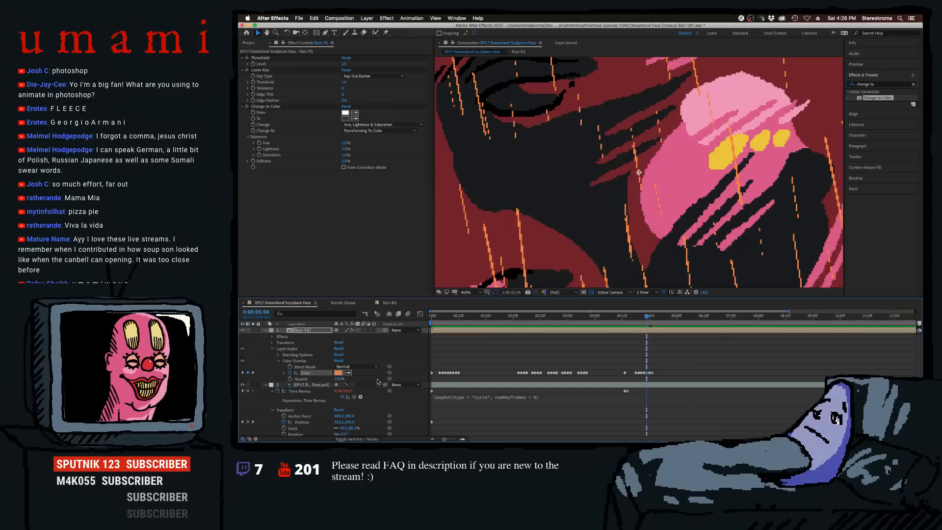
{"action": "left_click", "coordinate": [347, 373]}
{"action": "left_click", "coordinate": [727, 151]}
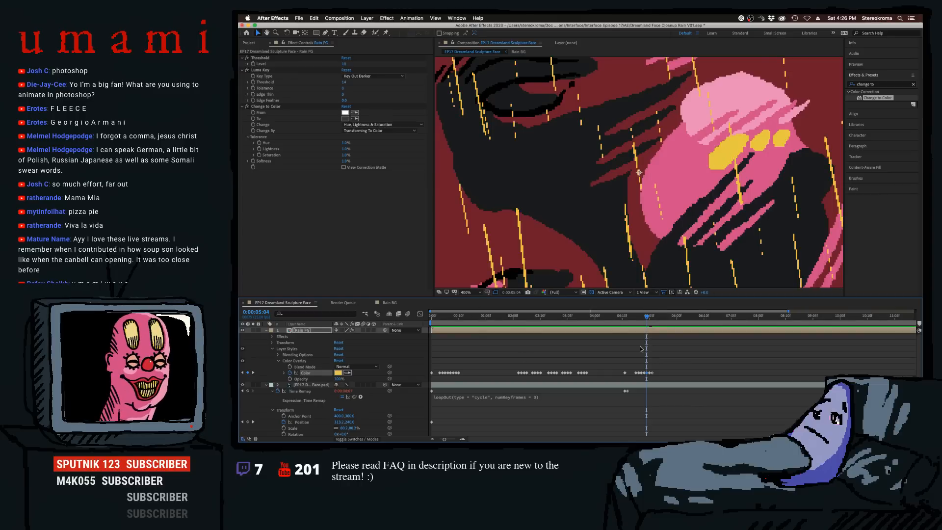
- Compare the rain color with the cheek highlight frame by frame between 0:00:05:05 and 0:00:05:07
{"action": "left_click", "coordinate": [649, 318]}
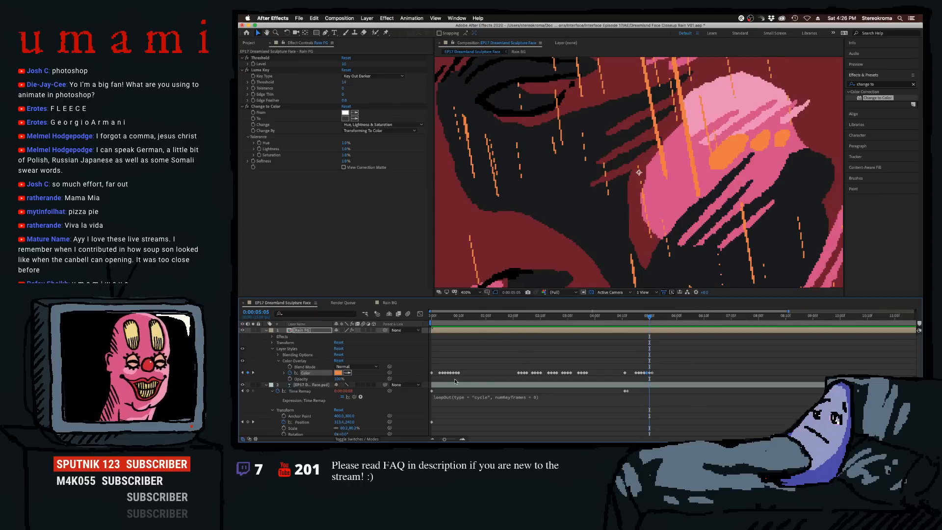
{"action": "left_click", "coordinate": [651, 318]}
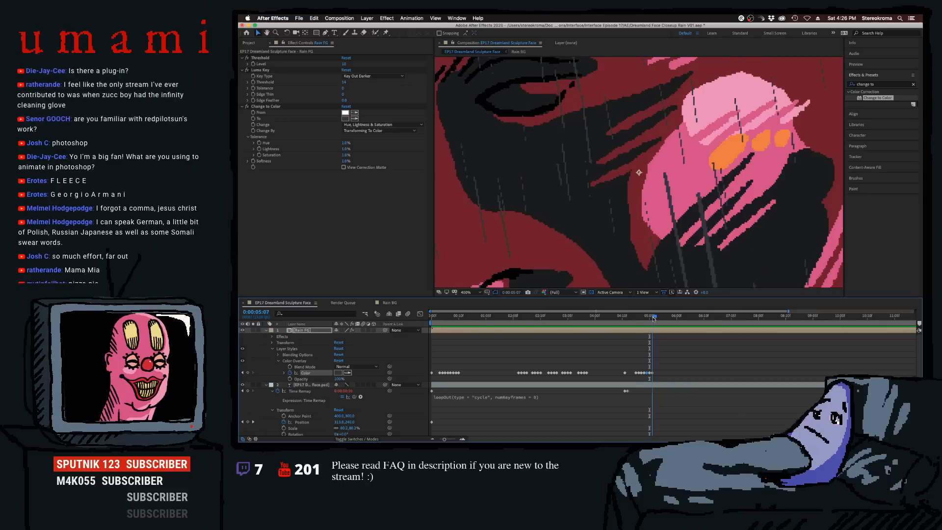
{"action": "left_click", "coordinate": [648, 318]}
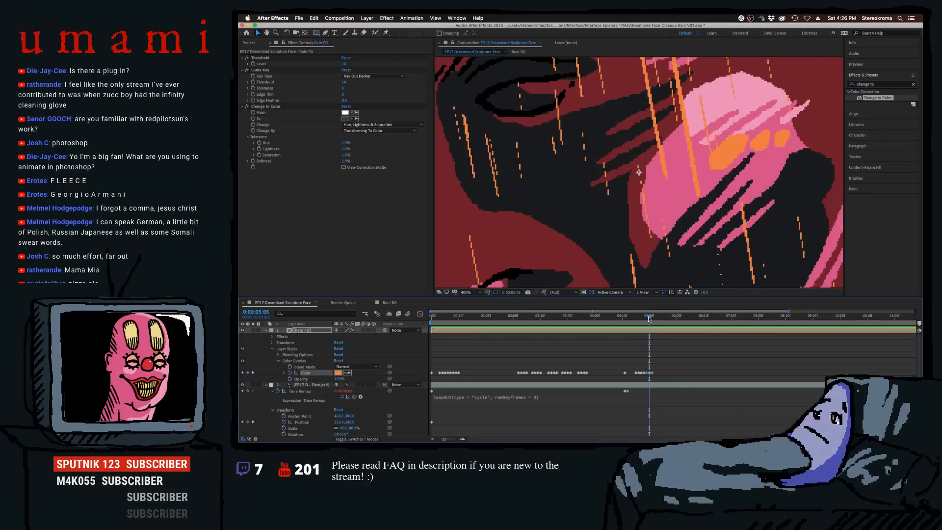
{"action": "left_click", "coordinate": [652, 318]}
{"action": "left_click", "coordinate": [649, 318]}
{"action": "left_click", "coordinate": [651, 318]}
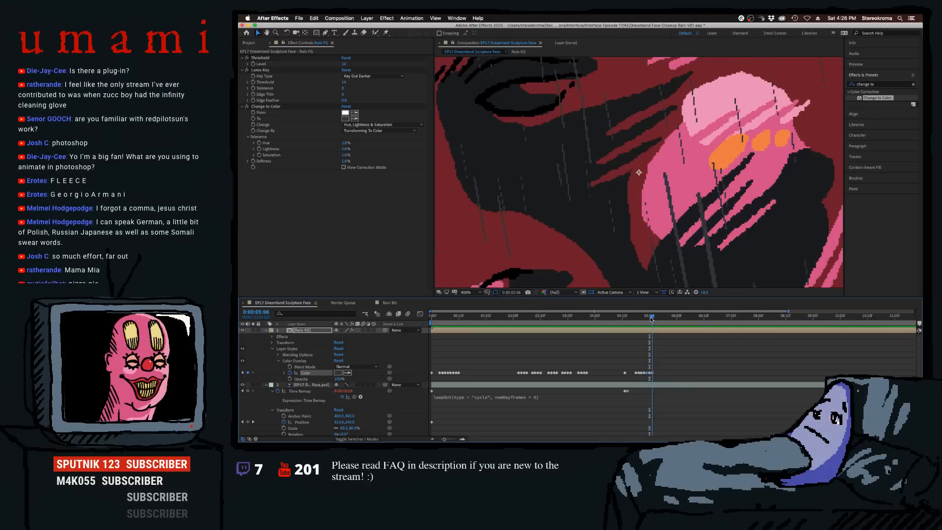
{"action": "left_click", "coordinate": [648, 318]}
{"action": "left_click", "coordinate": [652, 318]}
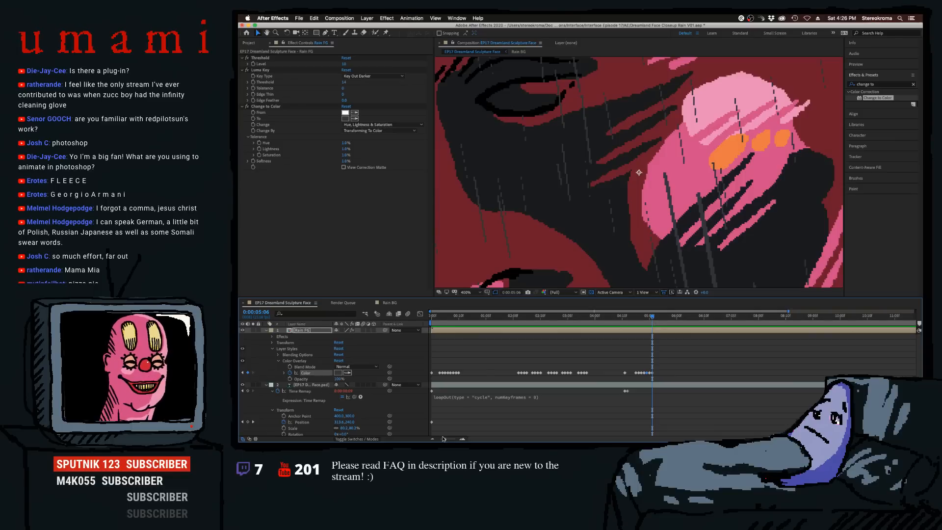
- Shift the dark Color keyframe to 0:00:05:07 and add one at 0:00:05:06 in the orange sampled from the cheek highlight
{"action": "left_click_drag", "start_coordinate": [444, 440], "coordinate": [455, 439]}
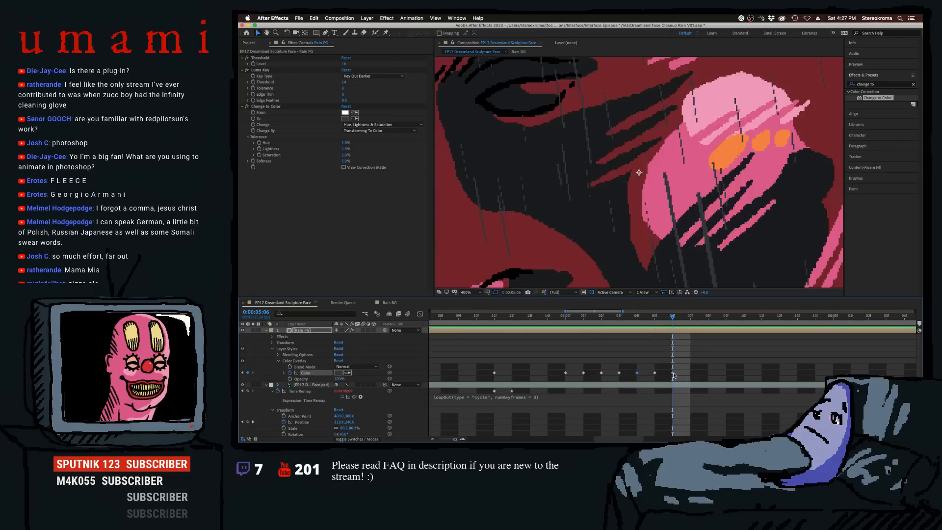
{"action": "left_click_drag", "start_coordinate": [673, 373], "coordinate": [690, 373]}
{"action": "left_click", "coordinate": [248, 373]}
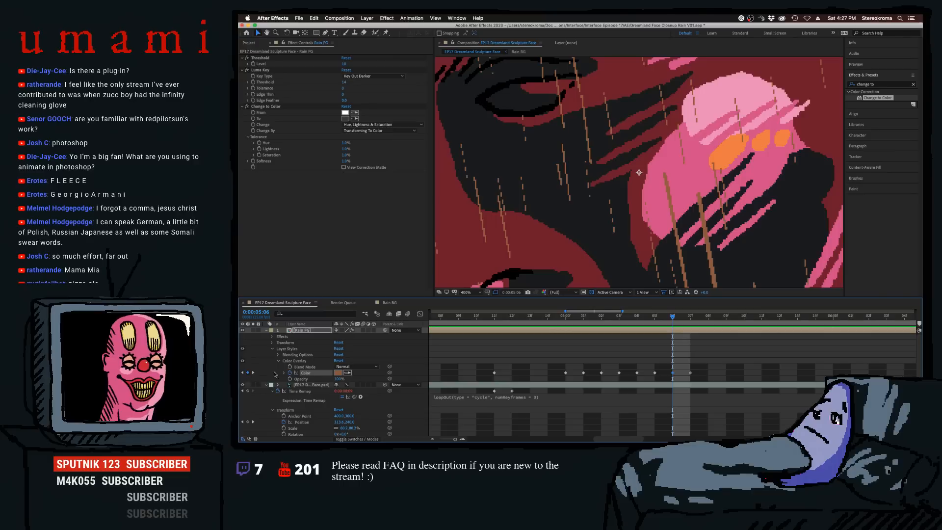
{"action": "left_click", "coordinate": [348, 373]}
{"action": "left_click", "coordinate": [735, 155]}
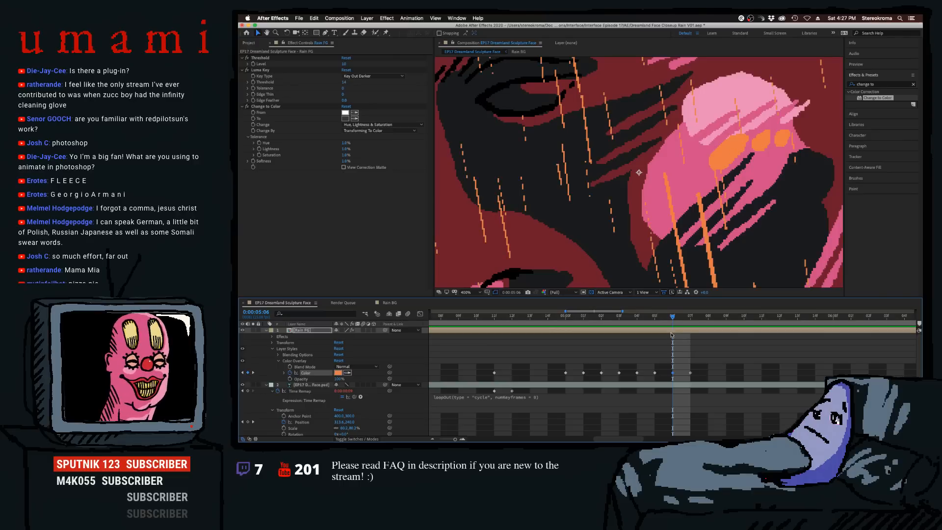
{"action": "key", "text": "Page_Down"}
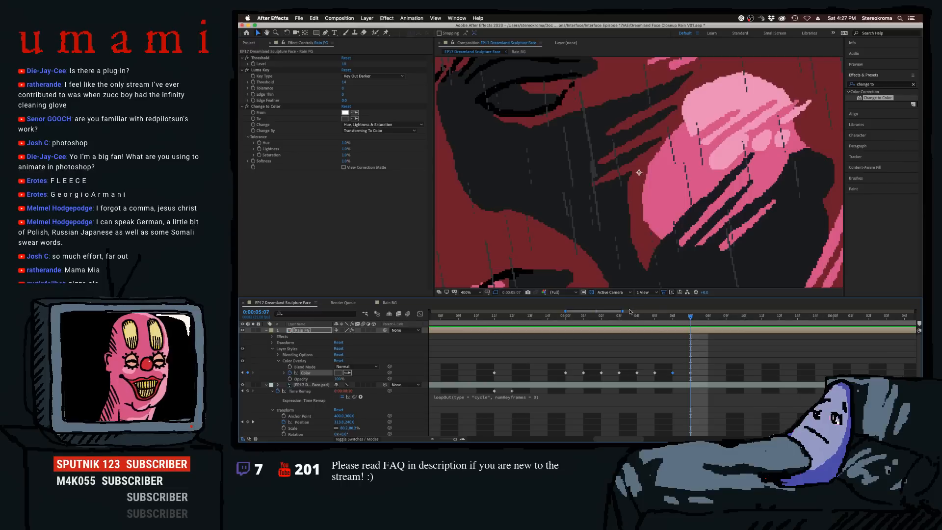
- Check the rain at 0:00:04:14 with all Color keyframe groups in view, and save the project
{"action": "left_click_drag", "start_coordinate": [622, 311], "coordinate": [748, 311]}
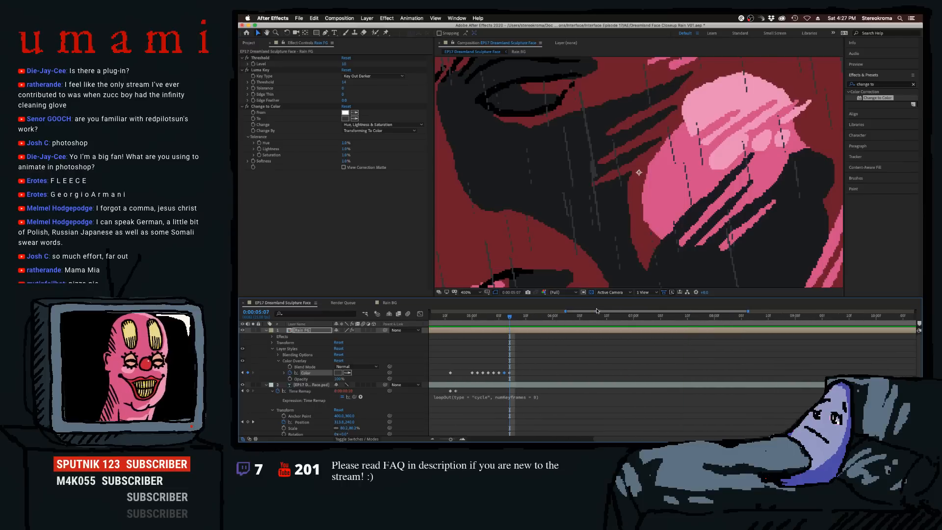
{"action": "left_click", "coordinate": [566, 315]}
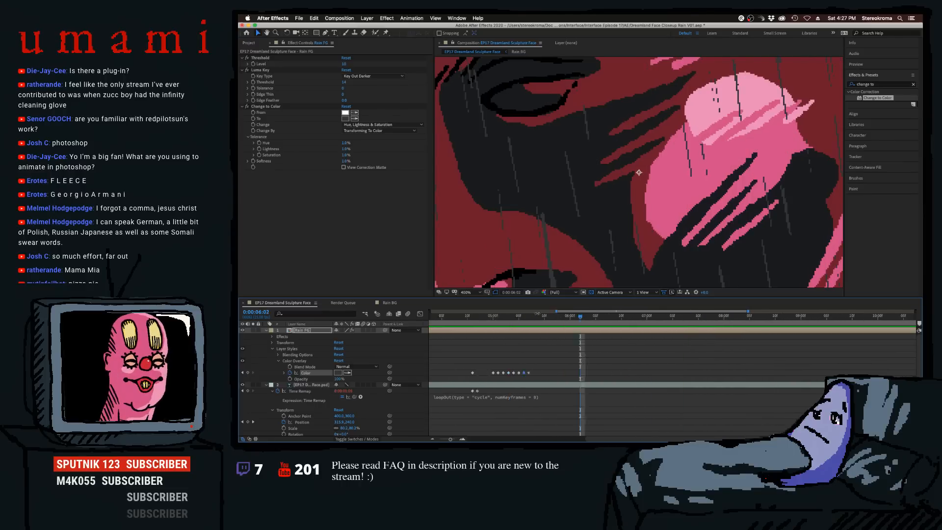
{"action": "left_click_drag", "start_coordinate": [565, 311], "coordinate": [430, 311]}
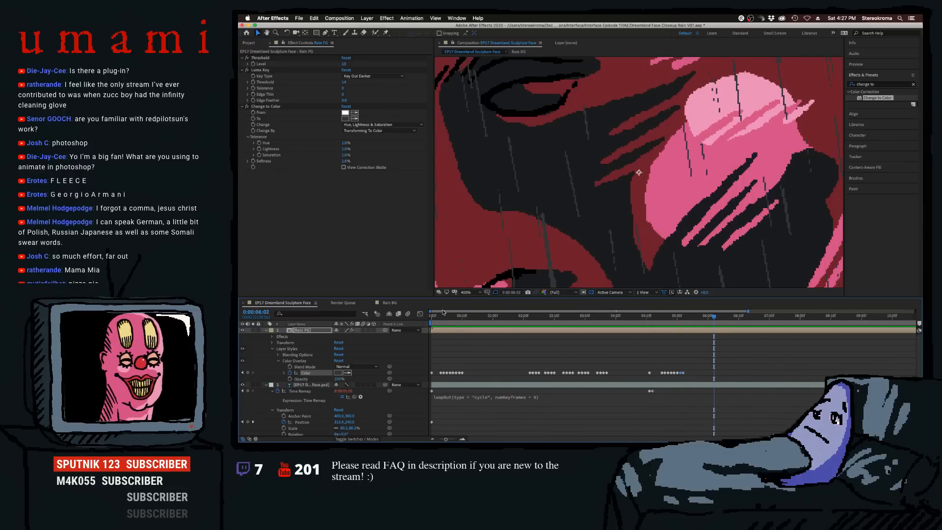
{"action": "mouse_move", "coordinate": [661, 324]}
{"action": "left_mouse_down"}
{"action": "mouse_move", "coordinate": [677, 322]}
{"action": "mouse_move", "coordinate": [646, 322]}
{"action": "mouse_move", "coordinate": [658, 323]}
{"action": "left_mouse_up"}
{"action": "key", "text": "super+s"}
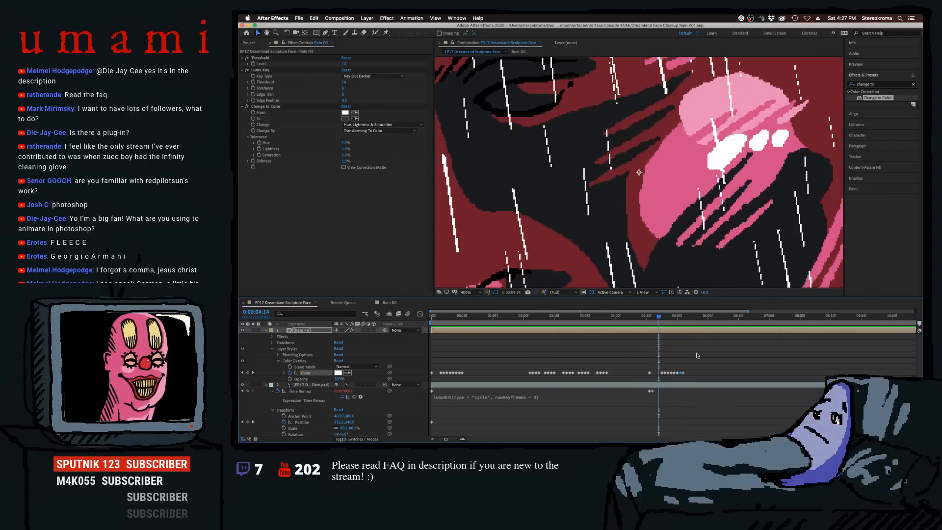
- Try to paste a copy of all Rain FG overlay Color keyframes at 0:00:04:11
{"action": "left_click_drag", "start_coordinate": [712, 353], "coordinate": [430, 381]}
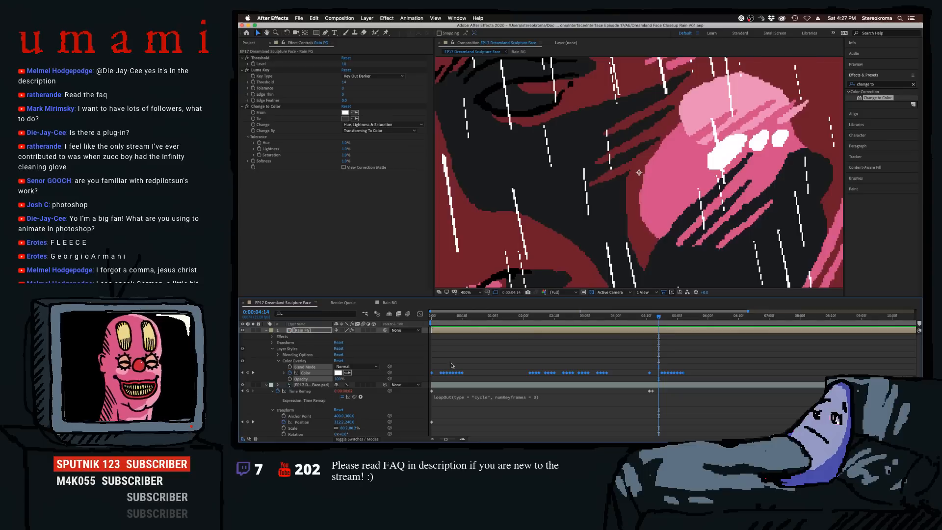
{"action": "left_click", "coordinate": [430, 324]}
{"action": "left_click_drag", "start_coordinate": [430, 323], "coordinate": [651, 324]}
{"action": "left_click", "coordinate": [688, 347]}
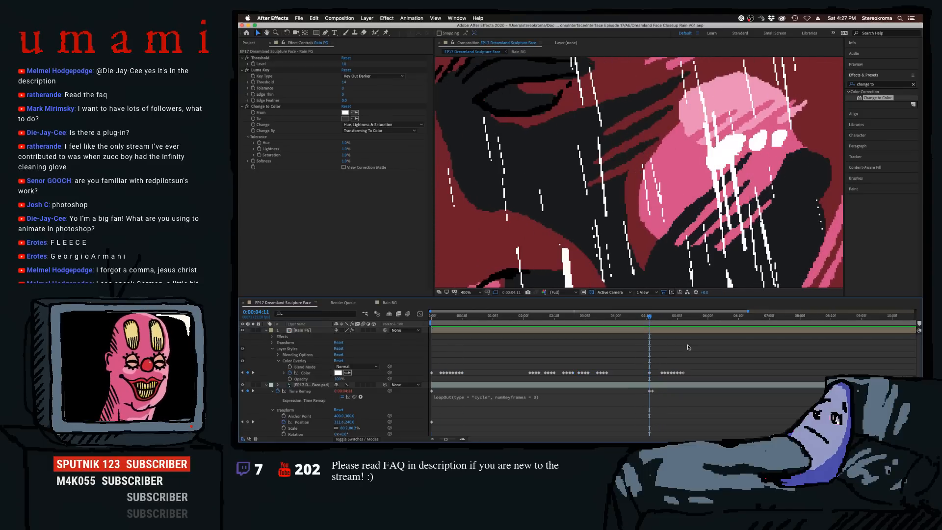
{"action": "left_click_drag", "start_coordinate": [689, 354], "coordinate": [430, 381]}
{"action": "left_click", "coordinate": [676, 363]}
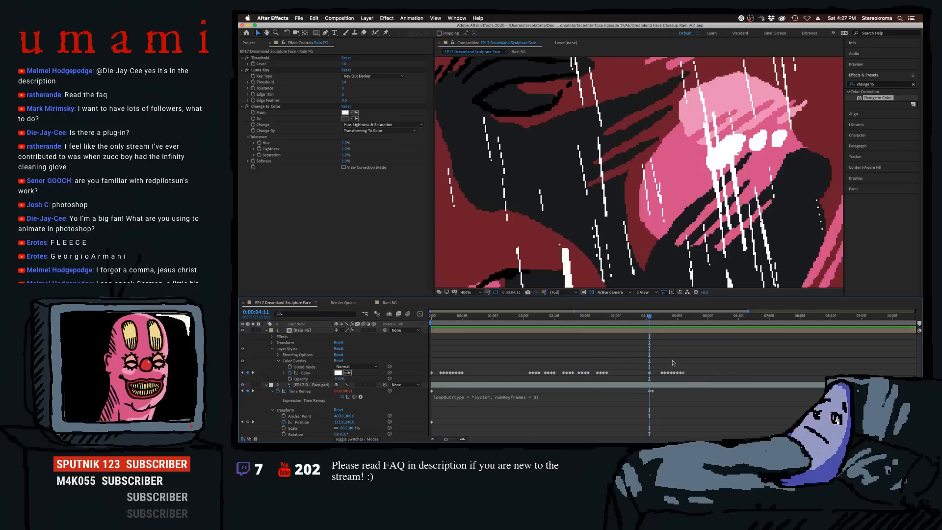
{"action": "key", "text": "super+v"}
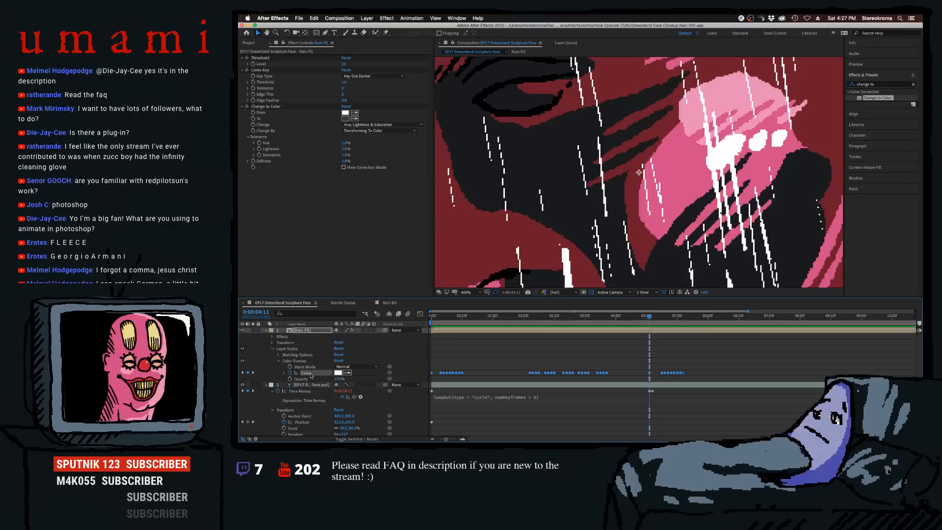
{"action": "key", "text": "super+z"}
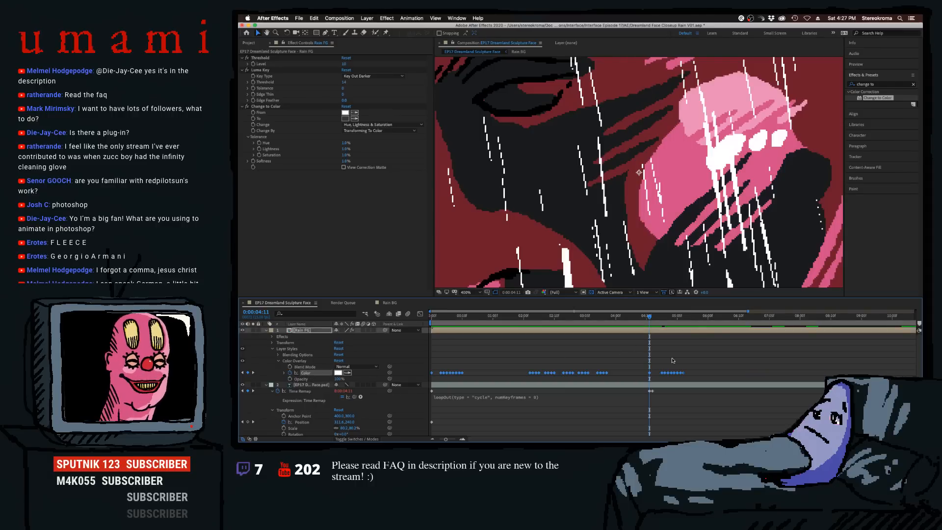
{"action": "left_click", "coordinate": [680, 363]}
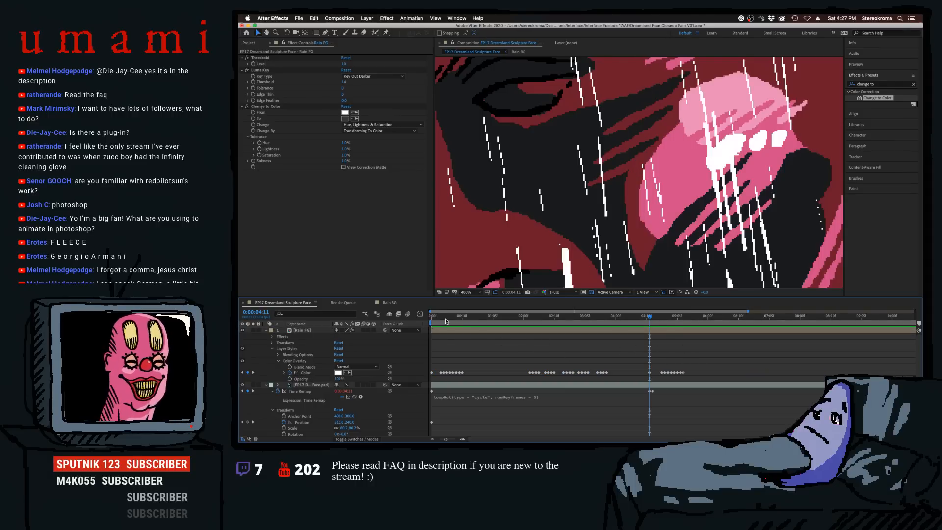
- Copy Rain FG's opening group of overlay Color keyframes from 0:00:00:00 and paste it at 0:00:04:11
{"action": "left_click_drag", "start_coordinate": [439, 318], "coordinate": [430, 318]}
{"action": "left_click_drag", "start_coordinate": [472, 369], "coordinate": [430, 377]}
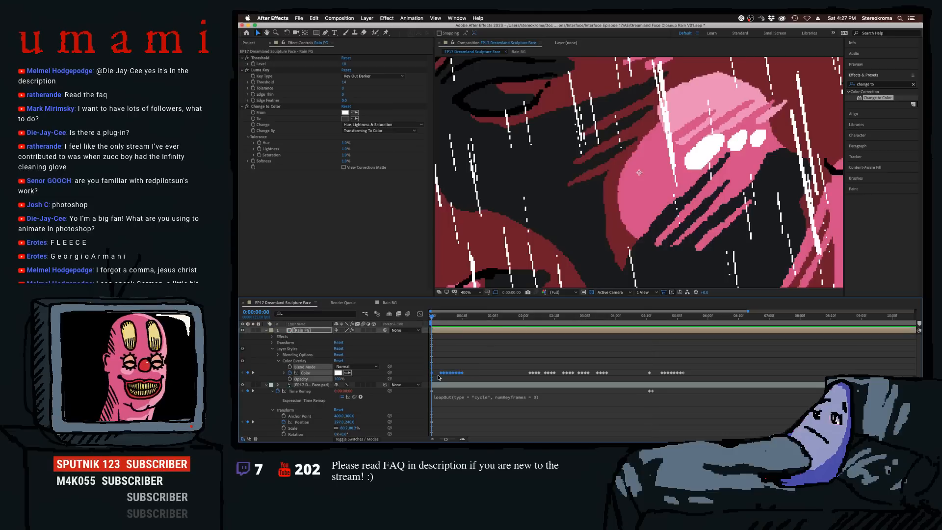
{"action": "left_click", "coordinate": [645, 343]}
{"action": "left_click", "coordinate": [648, 319]}
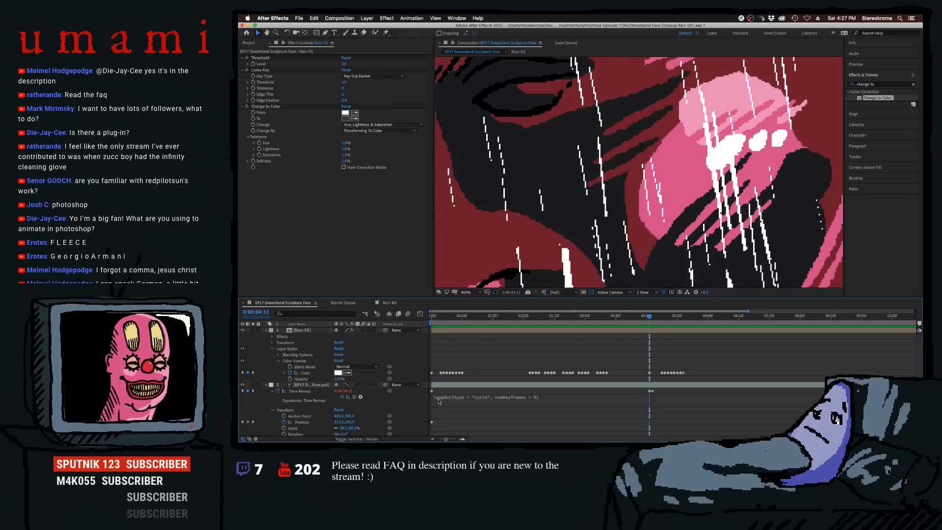
{"action": "left_click", "coordinate": [307, 373]}
{"action": "key", "text": "super+v"}
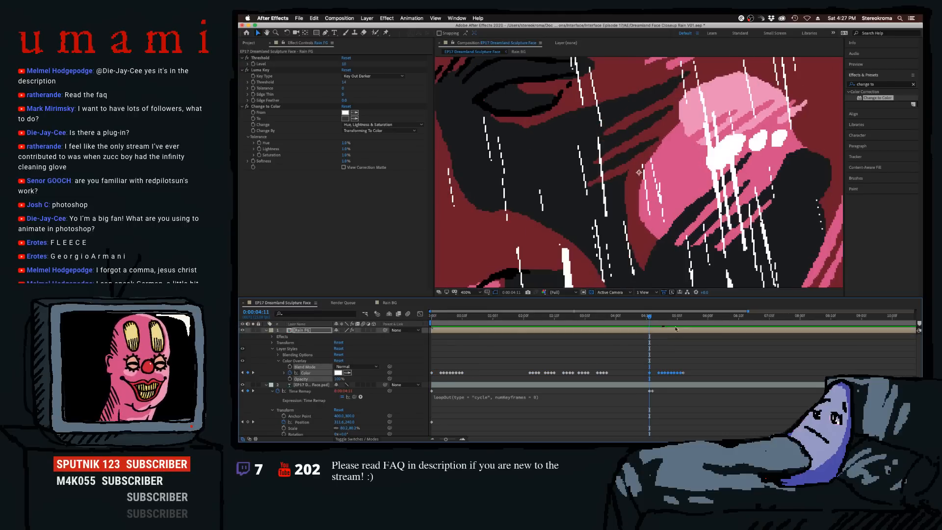
- Shift the pasted Color keyframes one frame later to start at 0:00:04:12, and check the rain against the cheek highlight through 0:00:05:06
{"action": "left_click_drag", "start_coordinate": [656, 320], "coordinate": [662, 319]}
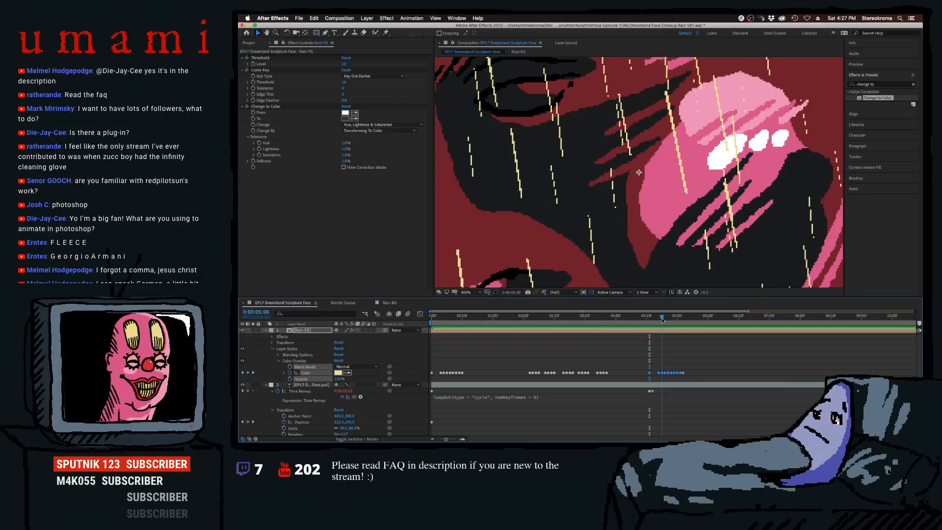
{"action": "left_click_drag", "start_coordinate": [659, 373], "coordinate": [663, 374]}
{"action": "left_click_drag", "start_coordinate": [662, 319], "coordinate": [680, 319]}
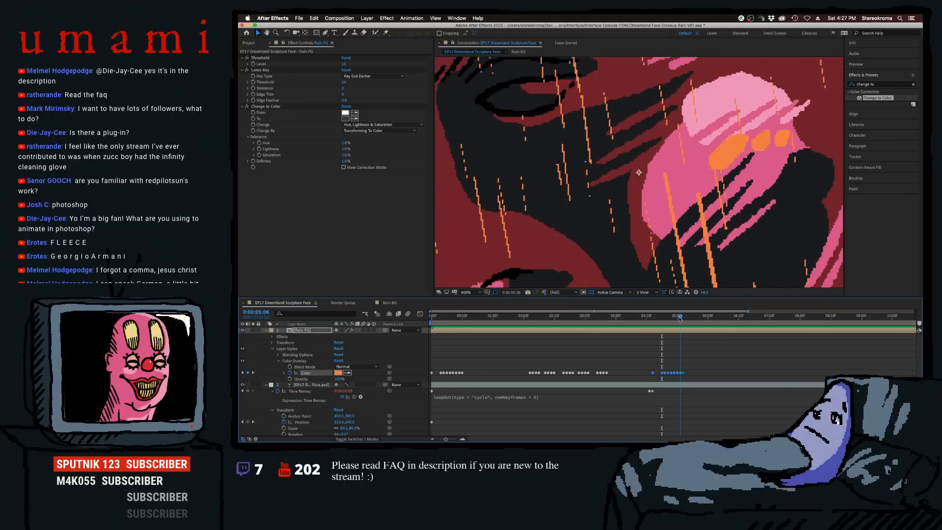
- Copy all of Rain FG's overlay Color keyframes and paste them at 0:00:04:12 as a second cycle
{"action": "left_click_drag", "start_coordinate": [709, 363], "coordinate": [426, 380]}
{"action": "left_click", "coordinate": [521, 371]}
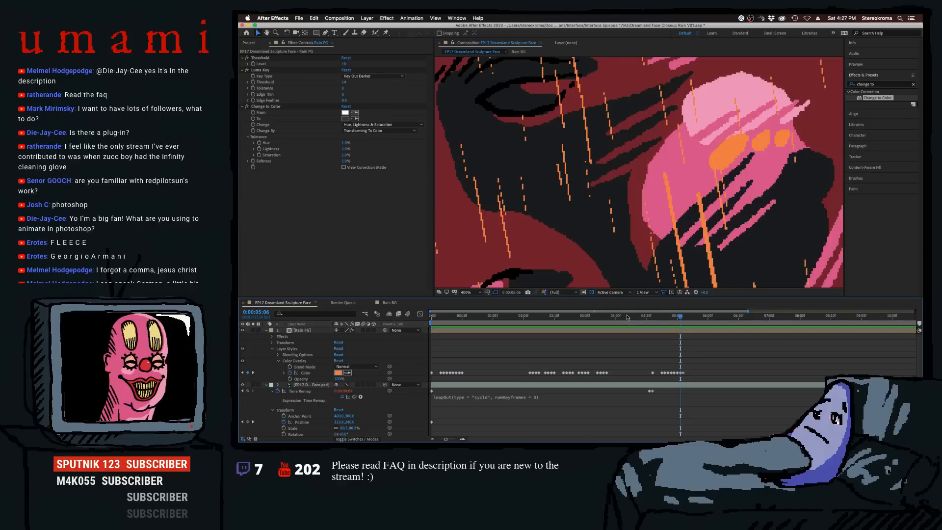
{"action": "key", "text": "j"}
{"action": "left_click_drag", "start_coordinate": [716, 367], "coordinate": [431, 380]}
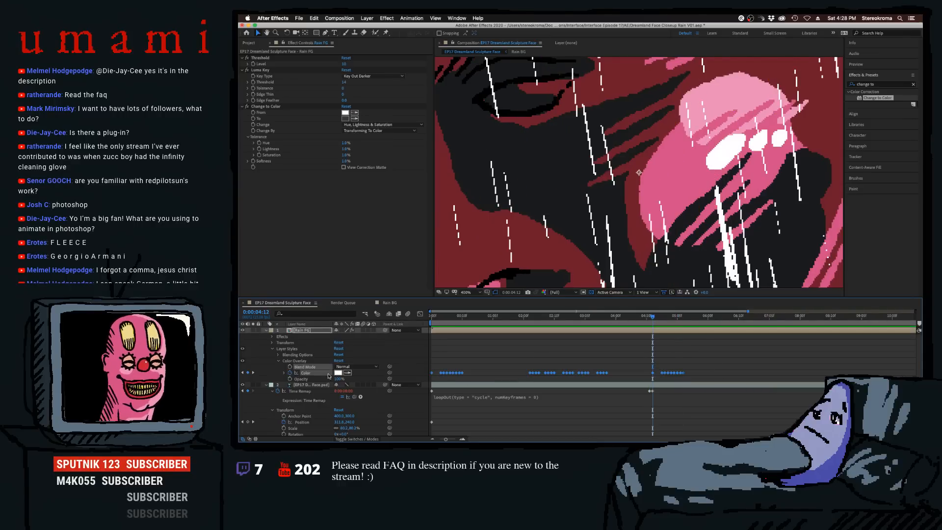
{"action": "left_click", "coordinate": [309, 372]}
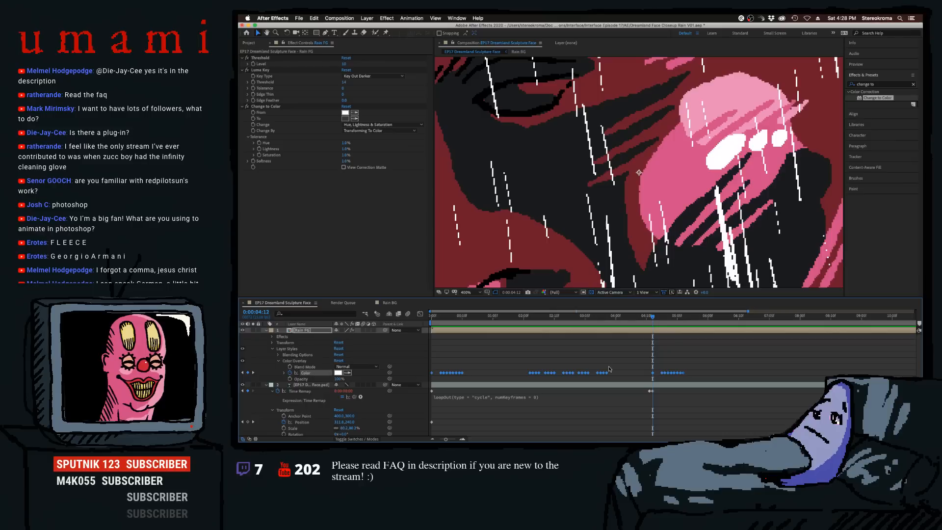
{"action": "left_click", "coordinate": [623, 362]}
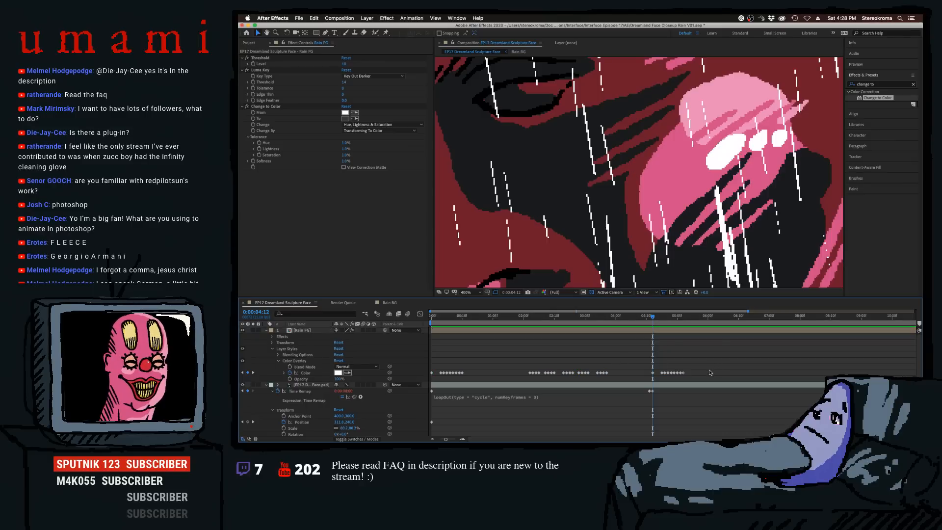
{"action": "left_click", "coordinate": [273, 374]}
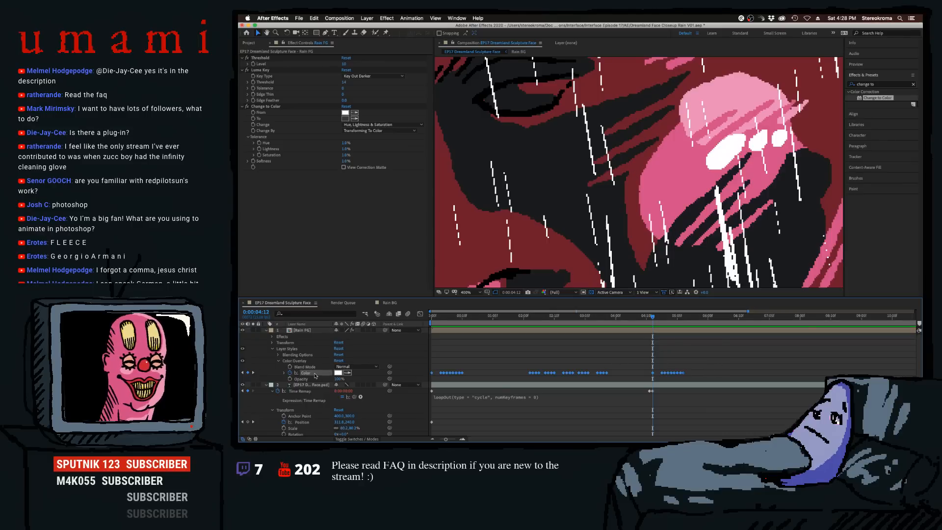
{"action": "key", "text": "cmd+v"}
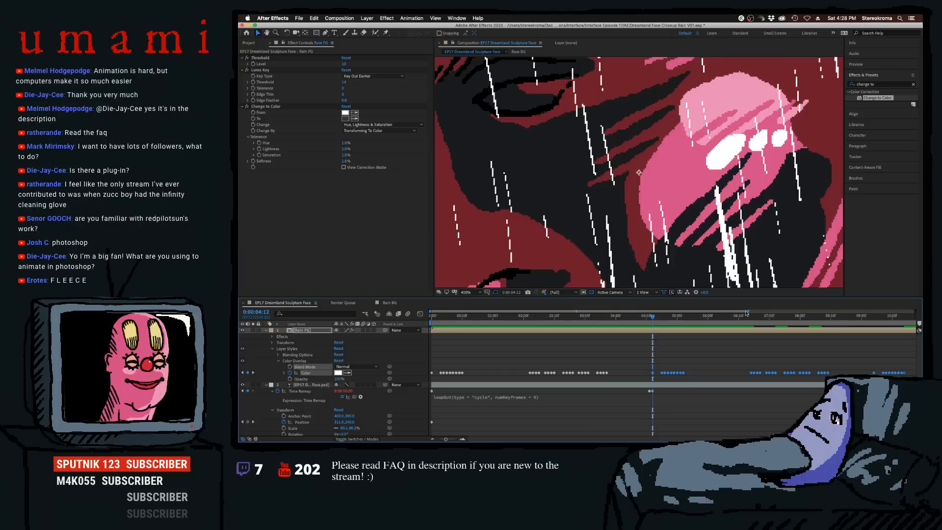
- Paste the Color keyframe cycle again at the last cycle's starting keyframe, 0:00:09:09
{"action": "left_click_drag", "start_coordinate": [748, 311], "coordinate": [795, 312]}
{"action": "left_click_drag", "start_coordinate": [701, 319], "coordinate": [817, 324]}
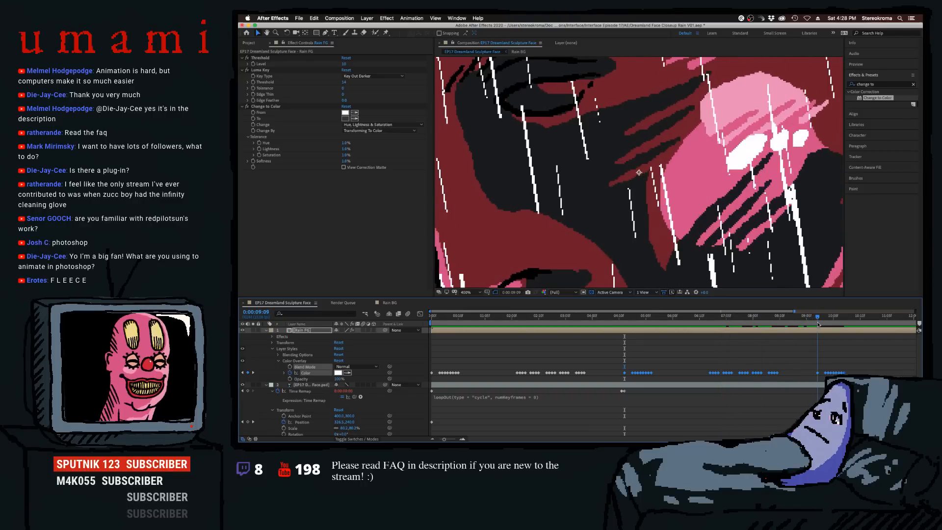
{"action": "left_click", "coordinate": [259, 367]}
{"action": "left_click", "coordinate": [309, 373]}
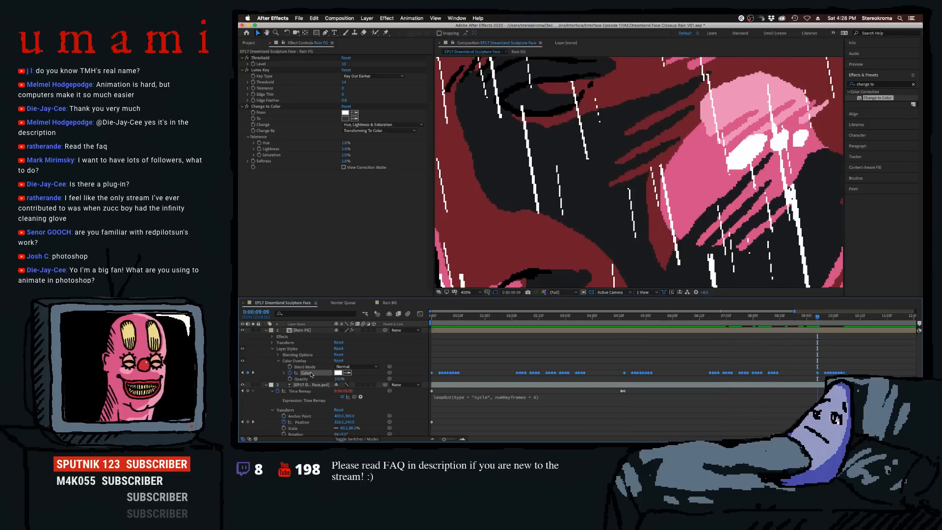
{"action": "key", "text": "super+v"}
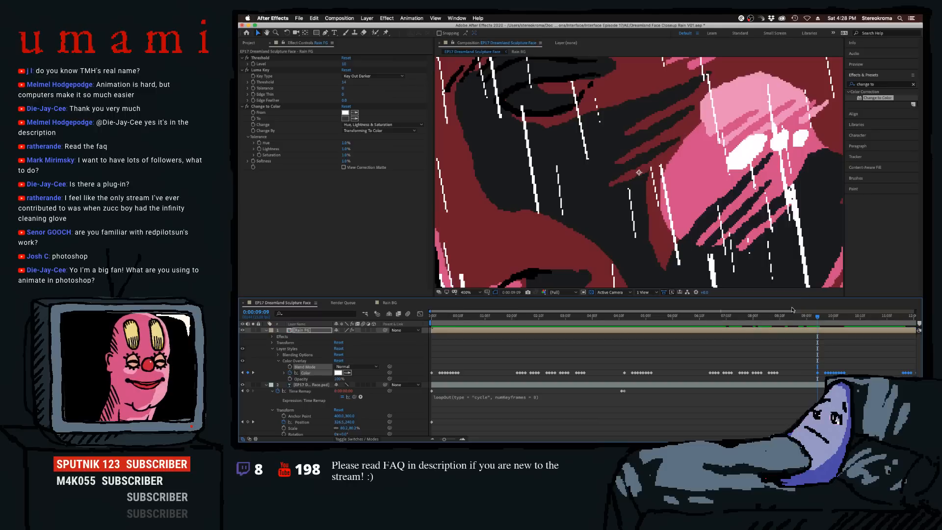
- Show the whole timeline and the composition at 100%, save the project, and preview the animation from the first frame
{"action": "mouse_move", "coordinate": [794, 311]}
{"action": "left_mouse_down"}
{"action": "mouse_move", "coordinate": [916, 311]}
{"action": "mouse_move", "coordinate": [865, 322]}
{"action": "mouse_move", "coordinate": [878, 326]}
{"action": "mouse_move", "coordinate": [904, 312]}
{"action": "mouse_move", "coordinate": [781, 284]}
{"action": "left_mouse_up"}
{"action": "scroll", "coordinate": [672, 177], "scroll_direction": "down", "scroll_amount": 2}
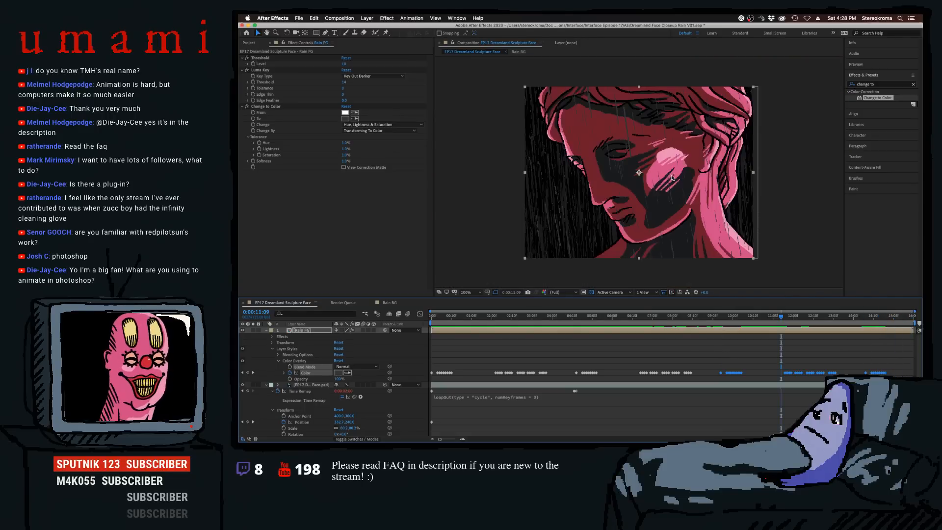
{"action": "left_click", "coordinate": [614, 337]}
{"action": "key", "text": "Home"}
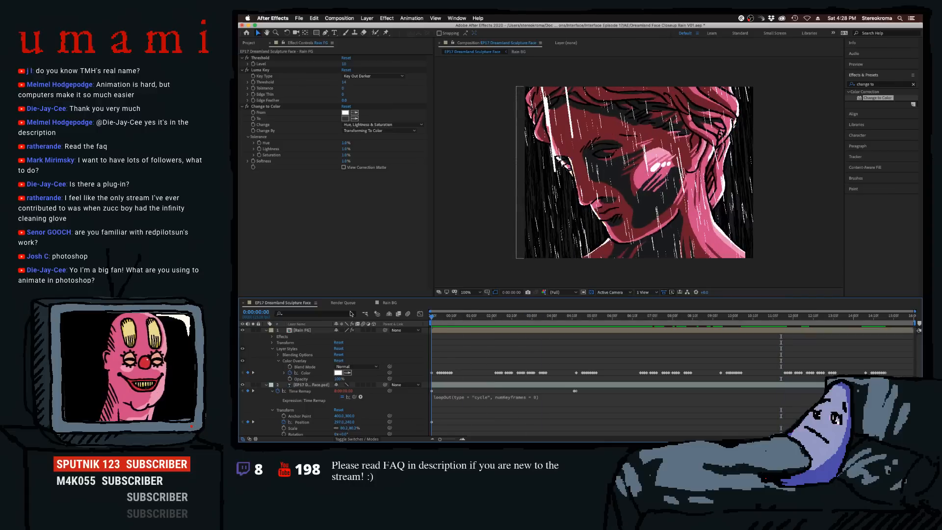
{"action": "key", "text": "super+s"}
{"action": "key", "text": "space"}
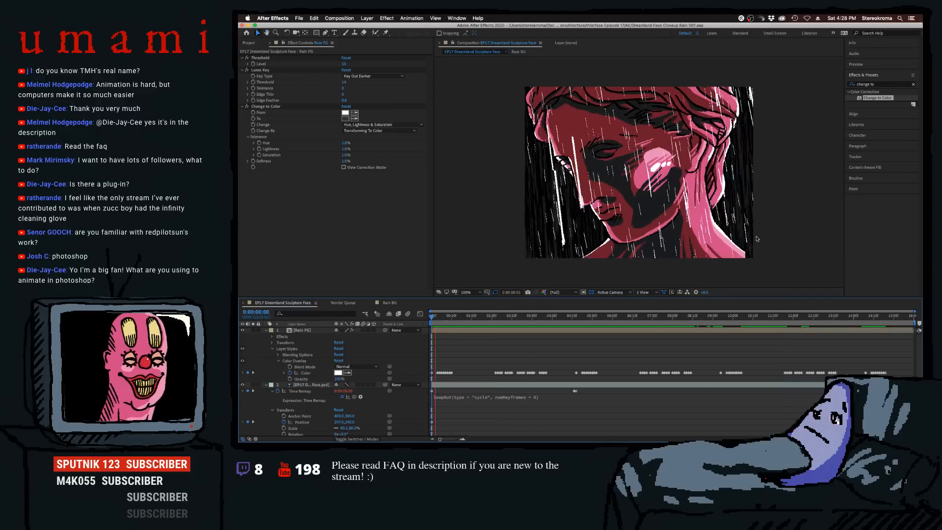
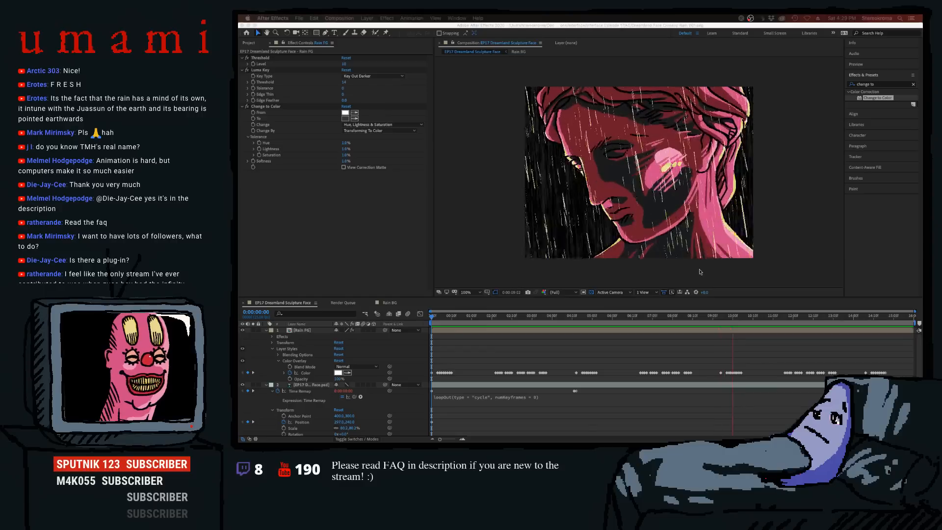
- Stop the preview, go to 0:00:08:10, and apply the Turbulent Displace effect to the Rain FG layer
{"action": "left_click", "coordinate": [706, 327]}
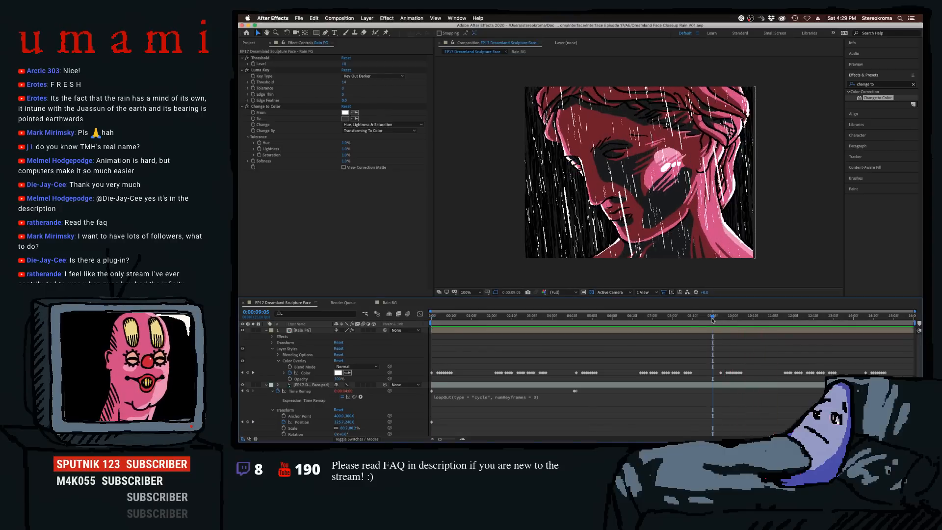
{"action": "left_click_drag", "start_coordinate": [705, 317], "coordinate": [692, 322]}
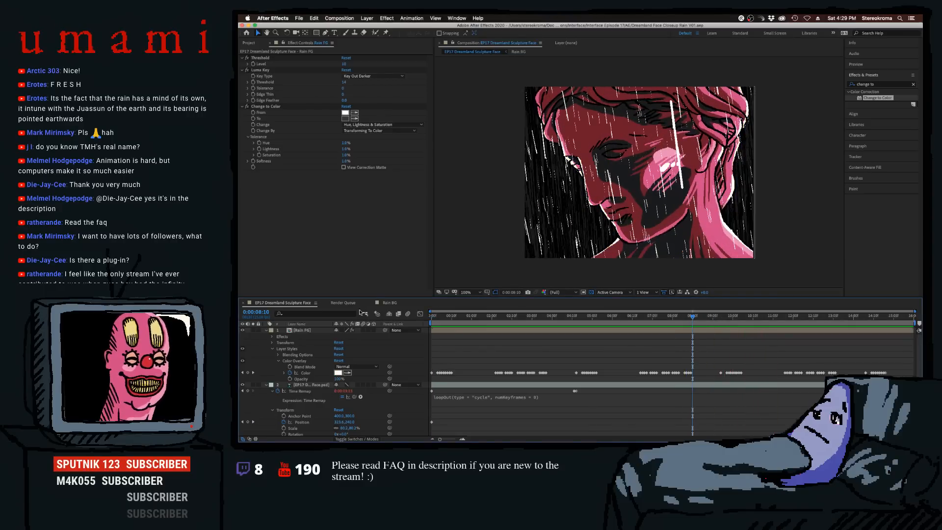
{"action": "left_click", "coordinate": [300, 330]}
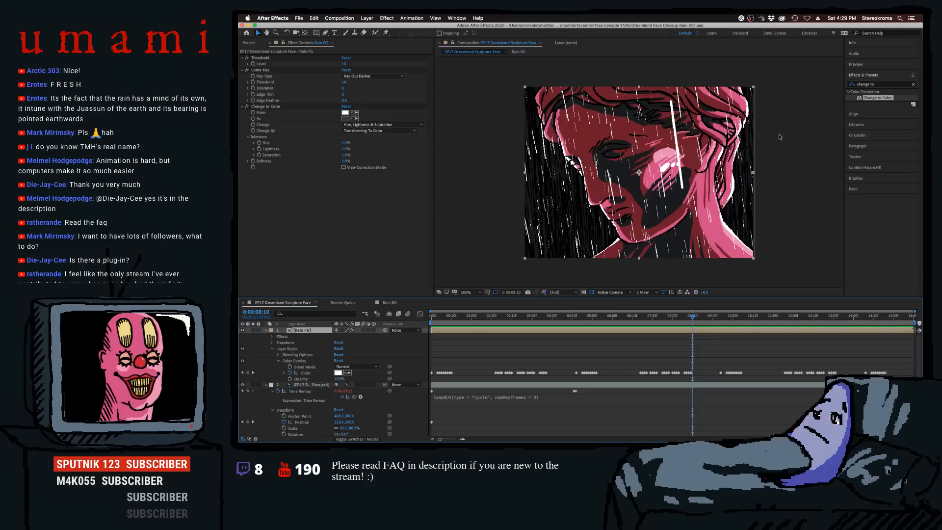
{"action": "left_click", "coordinate": [888, 84]}
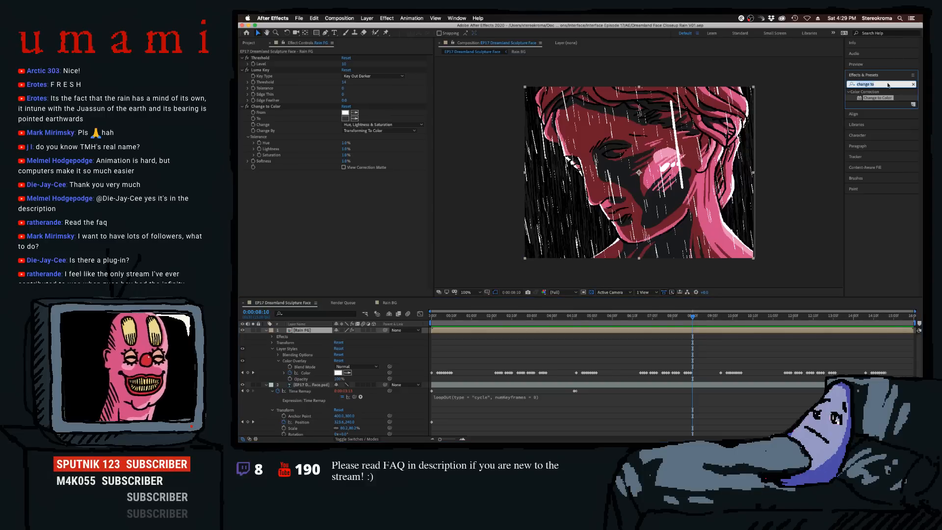
{"action": "type", "text": "turbul"}
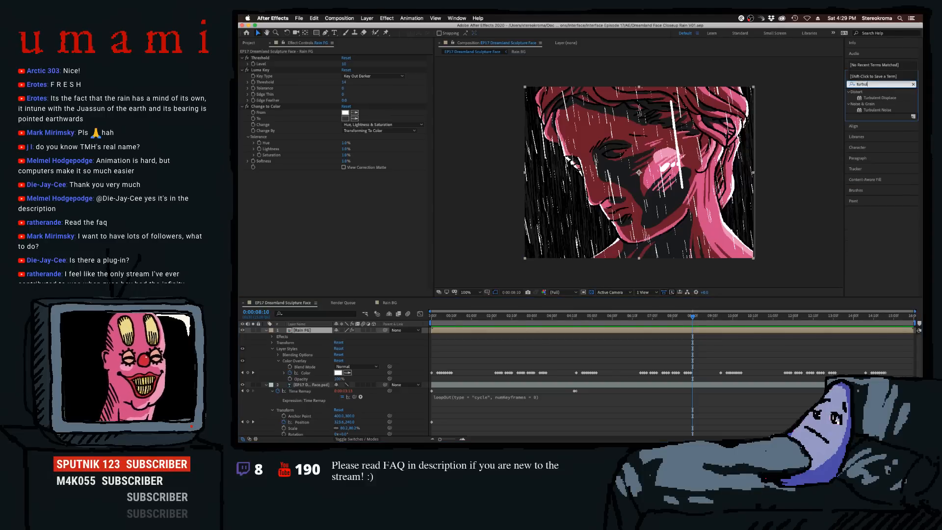
{"action": "left_click", "coordinate": [881, 97]}
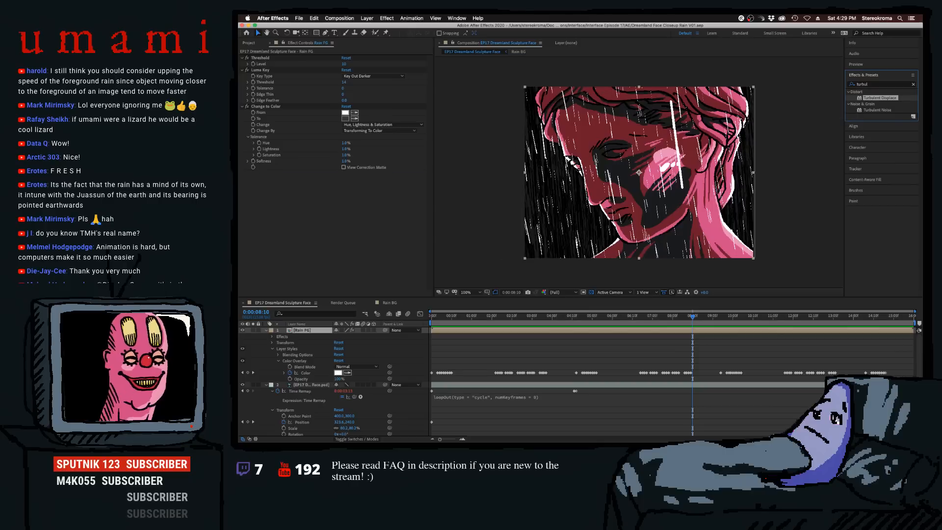
{"action": "left_click_drag", "start_coordinate": [290, 332], "coordinate": [300, 332]}
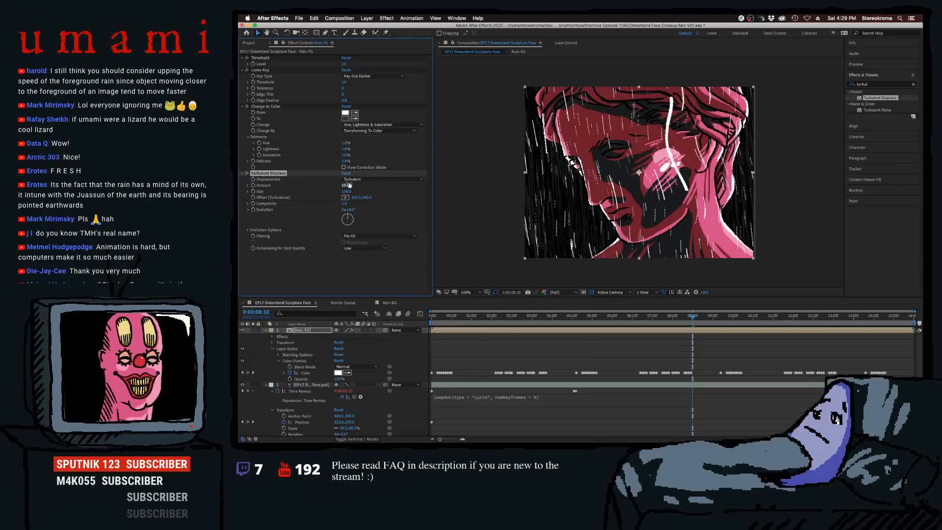
- Set Rain FG's Turbulent Displace Amount to 9 and Size to 9
{"action": "left_click_drag", "start_coordinate": [346, 186], "coordinate": [339, 188]}
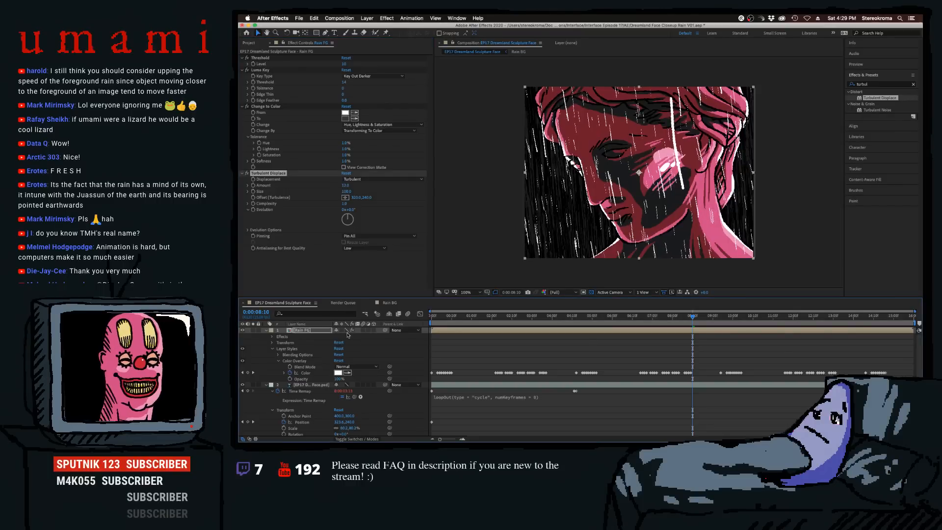
{"action": "left_click", "coordinate": [346, 185]}
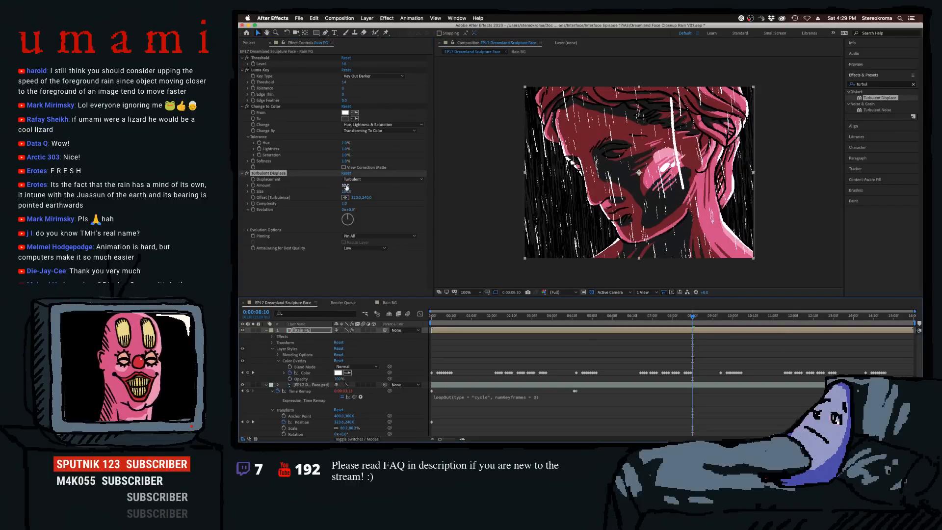
{"action": "type", "text": "9"}
{"action": "key", "text": "Tab"}
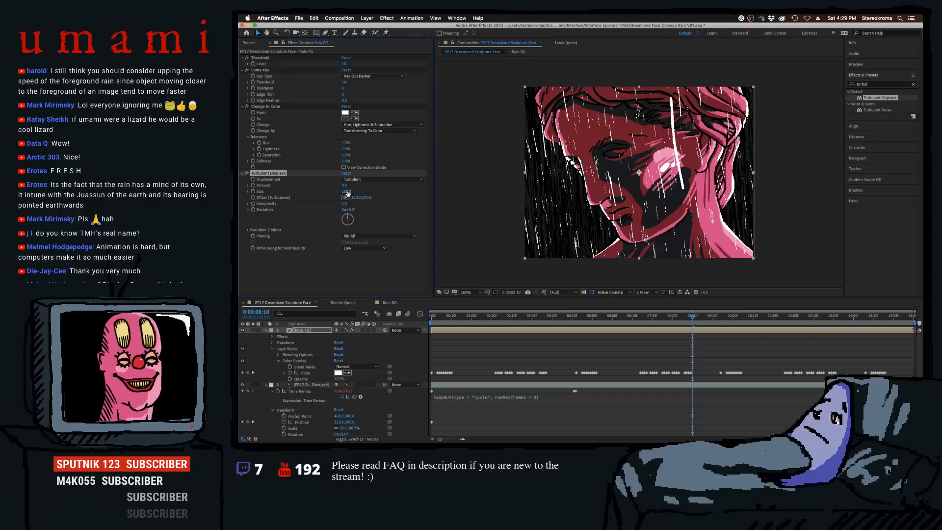
{"action": "left_click", "coordinate": [408, 219]}
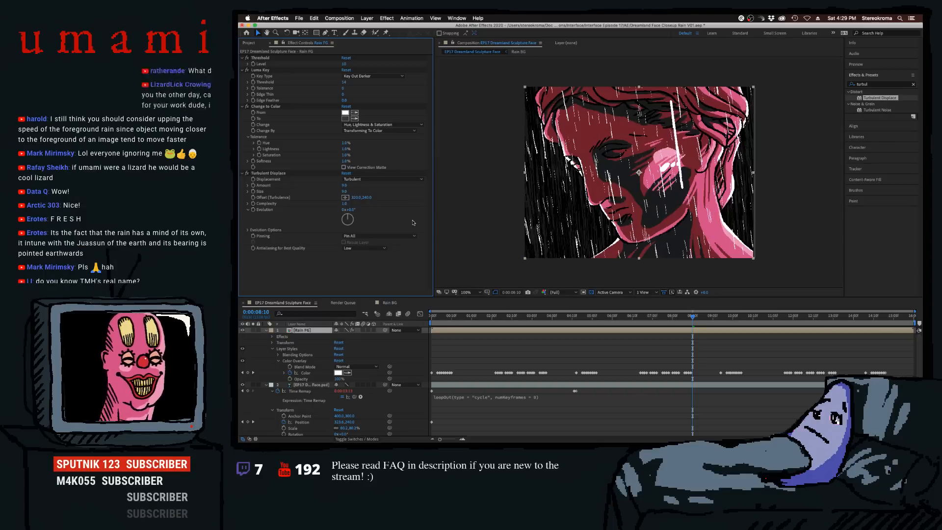
- Raise Rain FG's Turbulent Displace Size and Amount to 14 each
{"action": "left_click", "coordinate": [345, 191]}
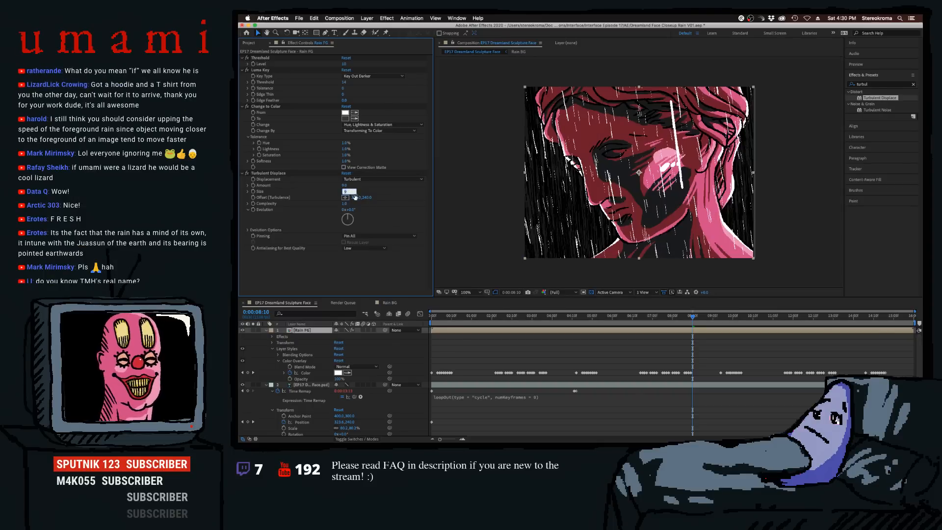
{"action": "left_click", "coordinate": [381, 196]}
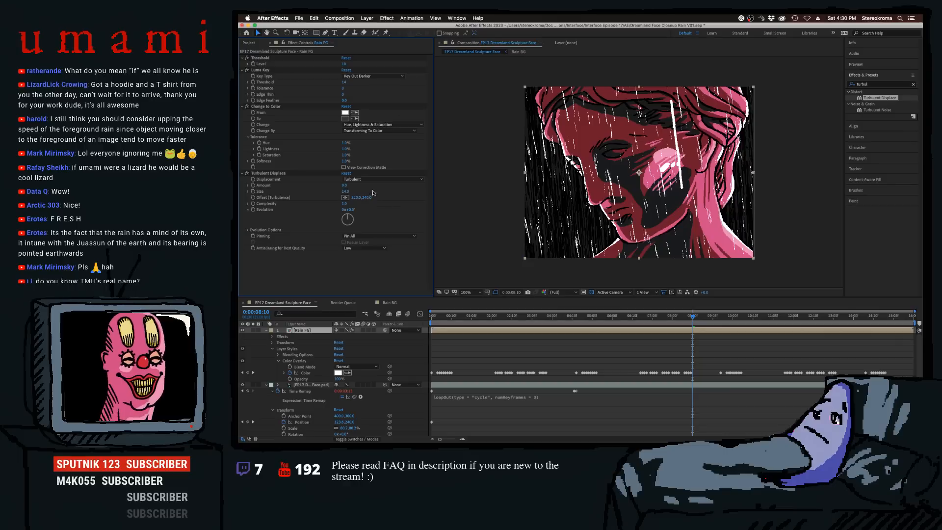
{"action": "left_click", "coordinate": [345, 186]}
{"action": "type", "text": "14"}
{"action": "left_click", "coordinate": [373, 194]}
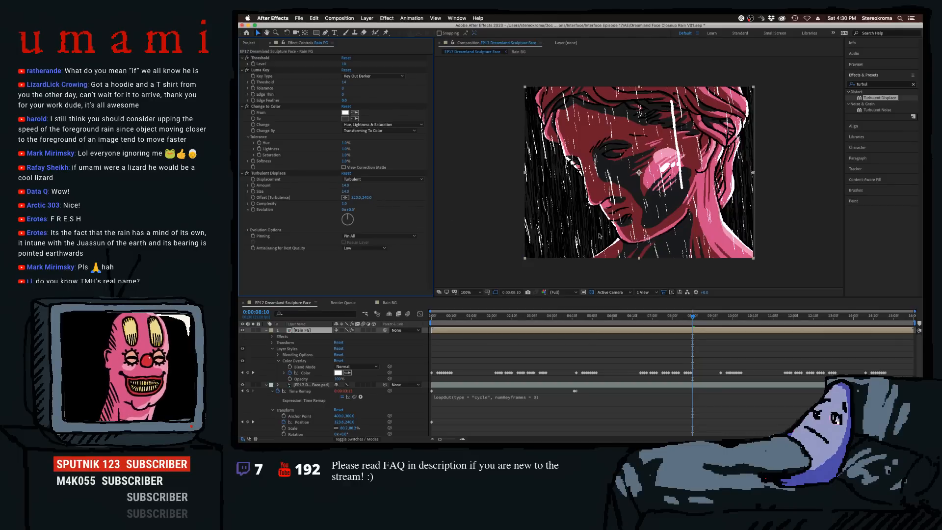
- Preview the displaced rain from 0:00:02:05, stop playback, and look through the Turbulent Displace displacement types without changing the Turbulent setting
{"action": "left_click_drag", "start_coordinate": [617, 317], "coordinate": [503, 319]}
{"action": "key", "text": "space"}
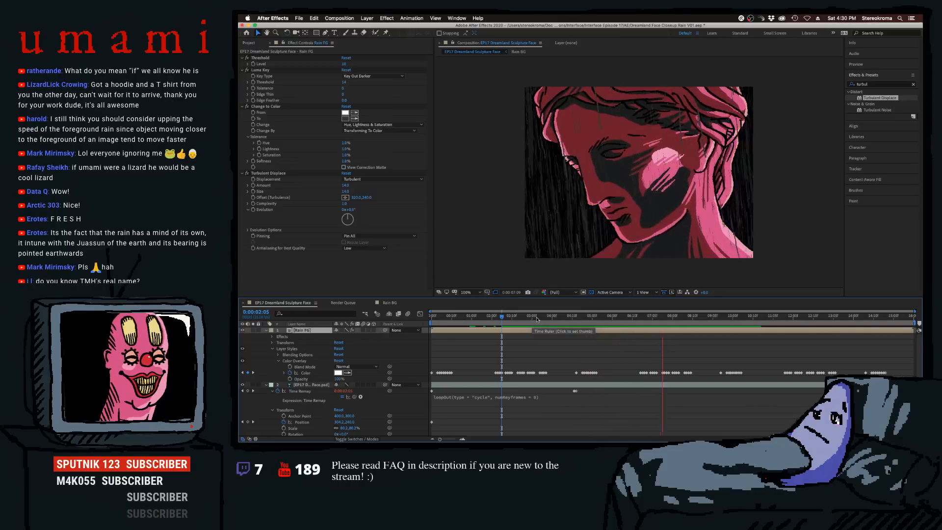
{"action": "key", "text": "space"}
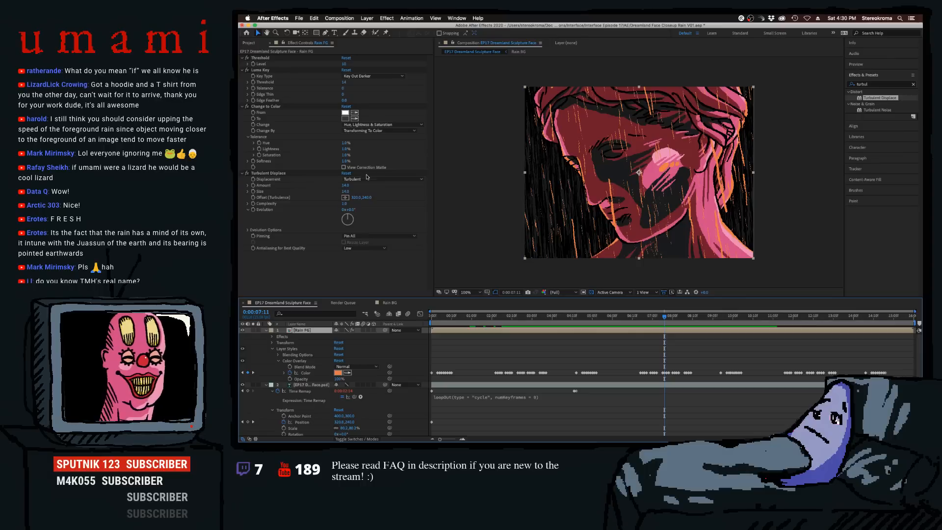
{"action": "left_click", "coordinate": [367, 179]}
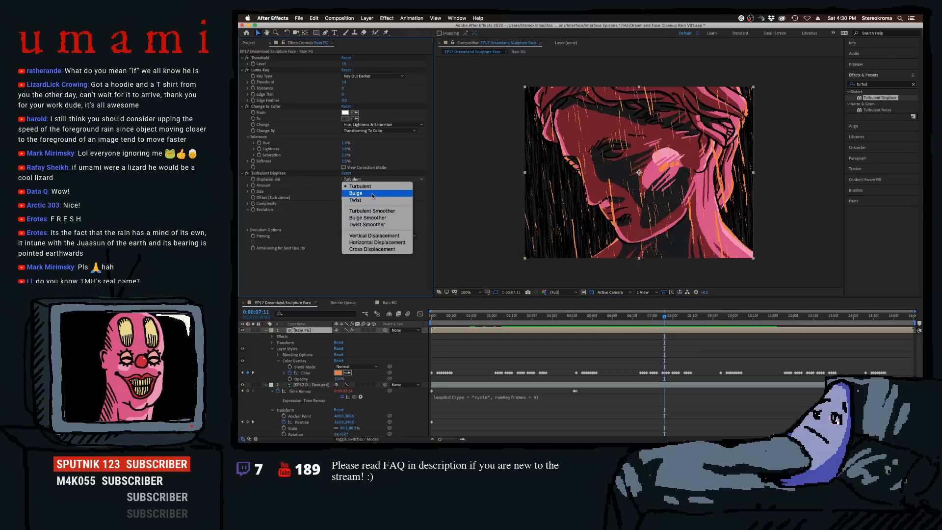
{"action": "left_click", "coordinate": [332, 271]}
- Keyframe Turbulent Displace Evolution at 0 on the first frame and raise it by many revolutions at the last frame, 0:00:15:14
{"action": "key", "text": "Home"}
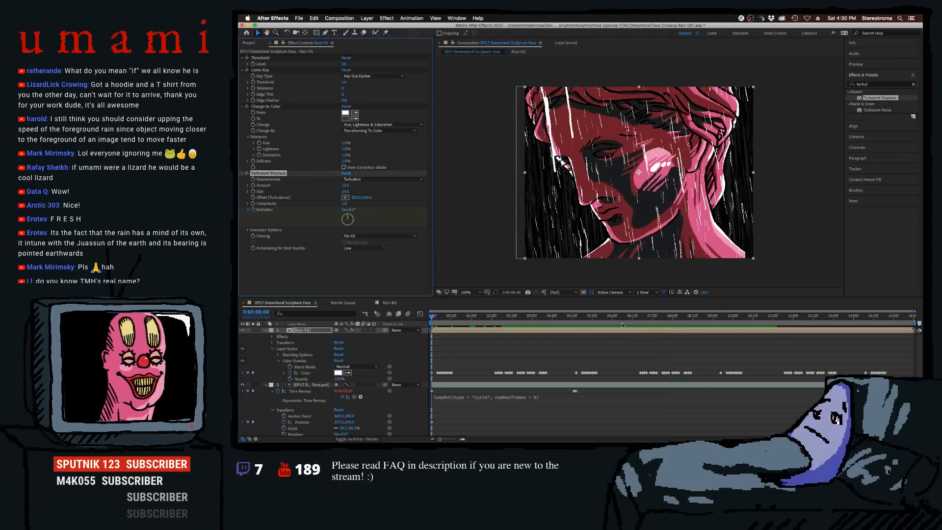
{"action": "key", "text": "End"}
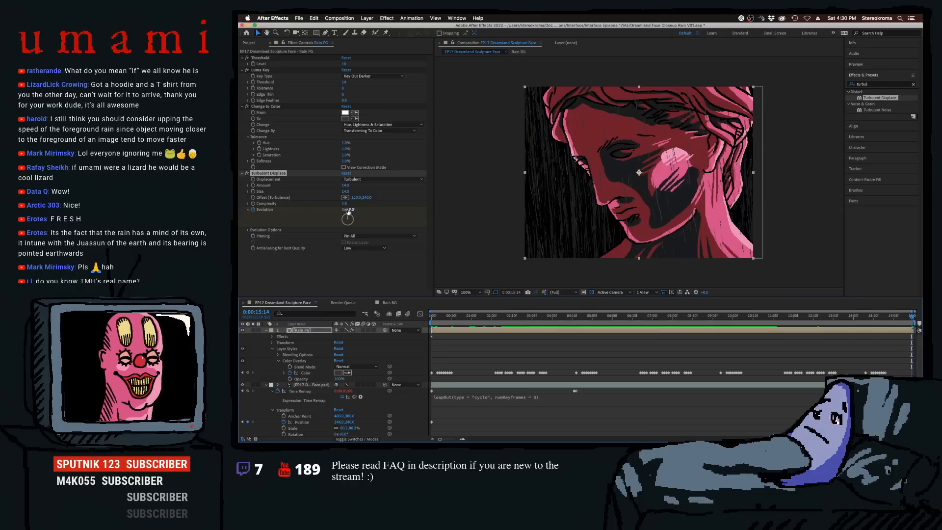
{"action": "left_click_drag", "start_coordinate": [349, 210], "coordinate": [484, 219]}
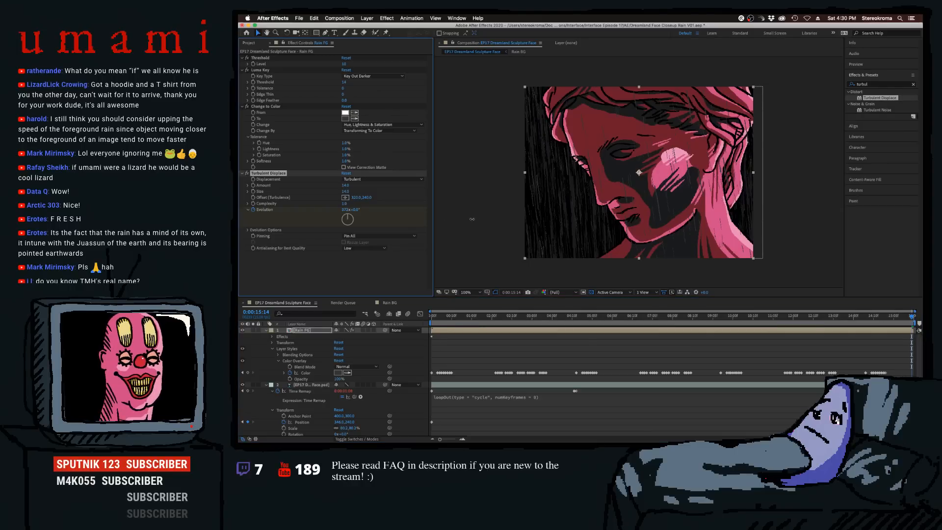
- Preview the rain animation from the start of the composition
{"action": "left_click_drag", "start_coordinate": [402, 222], "coordinate": [390, 223]}
{"action": "left_click_drag", "start_coordinate": [442, 317], "coordinate": [407, 315]}
{"action": "key", "text": "space"}
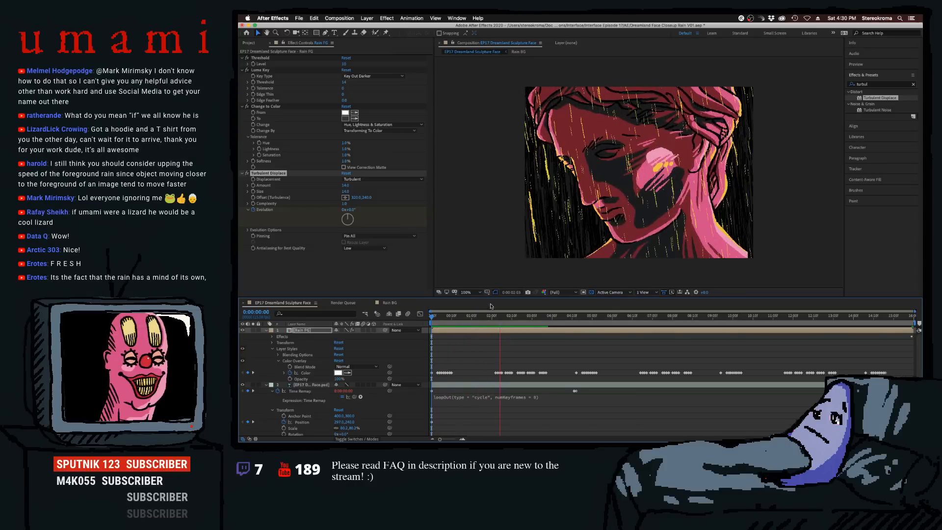
{"action": "key", "text": "space"}
- Set both the Amount and Size of the Rain FG layer's Turbulent Displace effect to 10
{"action": "left_click", "coordinate": [349, 187]}
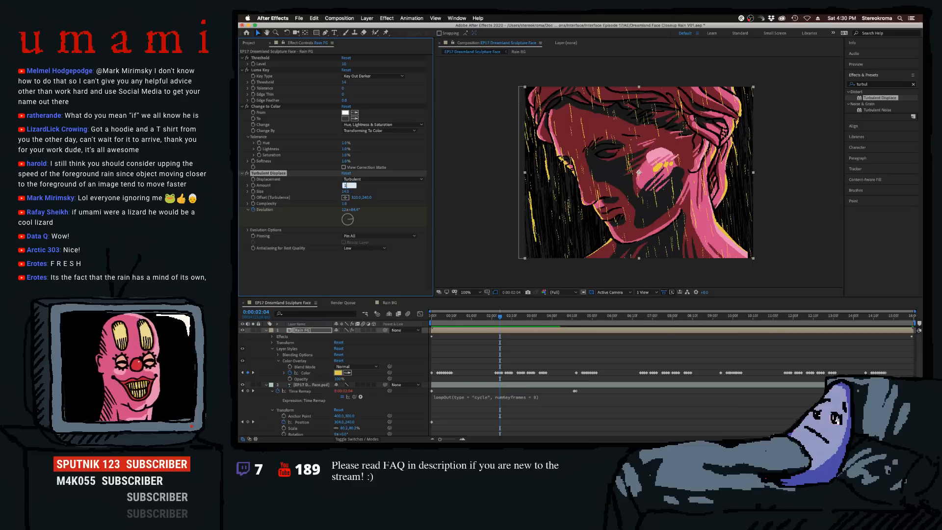
{"action": "left_click", "coordinate": [346, 191]}
{"action": "type", "text": "10"}
{"action": "left_click", "coordinate": [368, 192]}
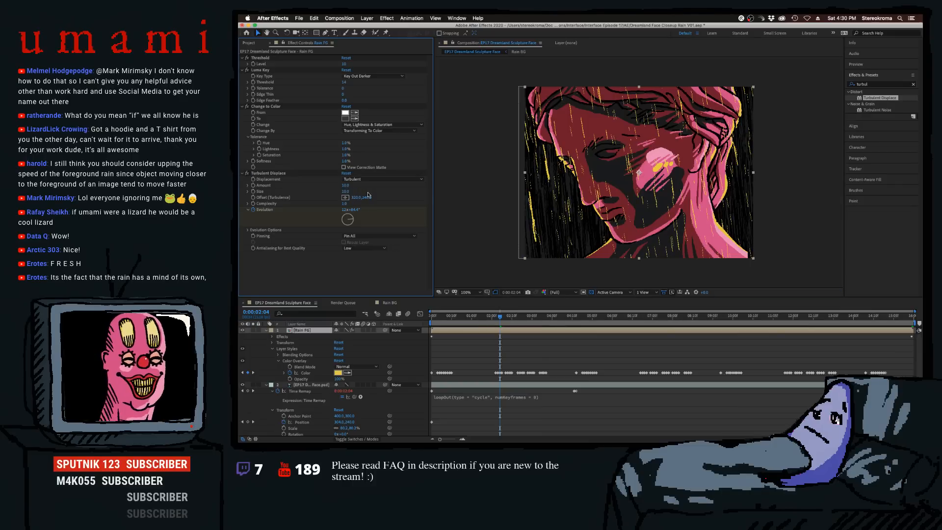
- Play back the composition to examine the foreground rain with the reduced displacement
{"action": "key", "text": "space"}
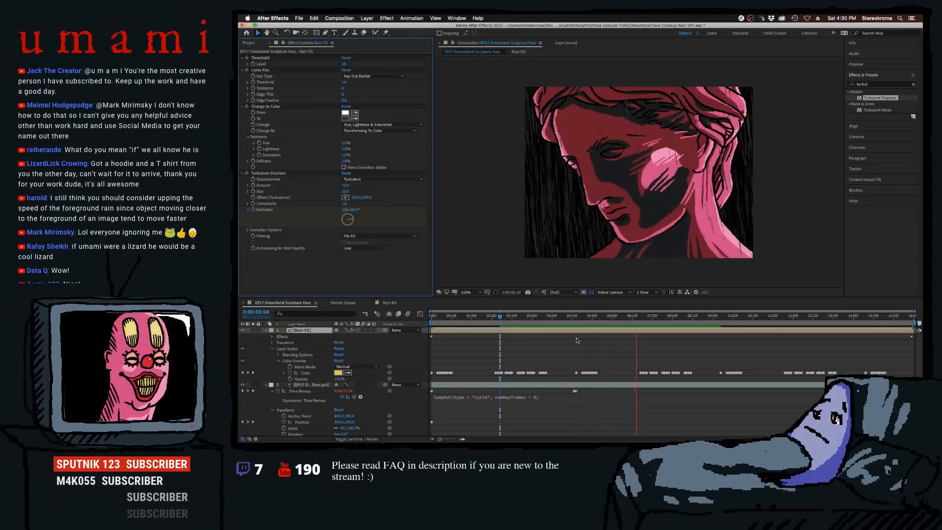
{"action": "key", "text": "space"}
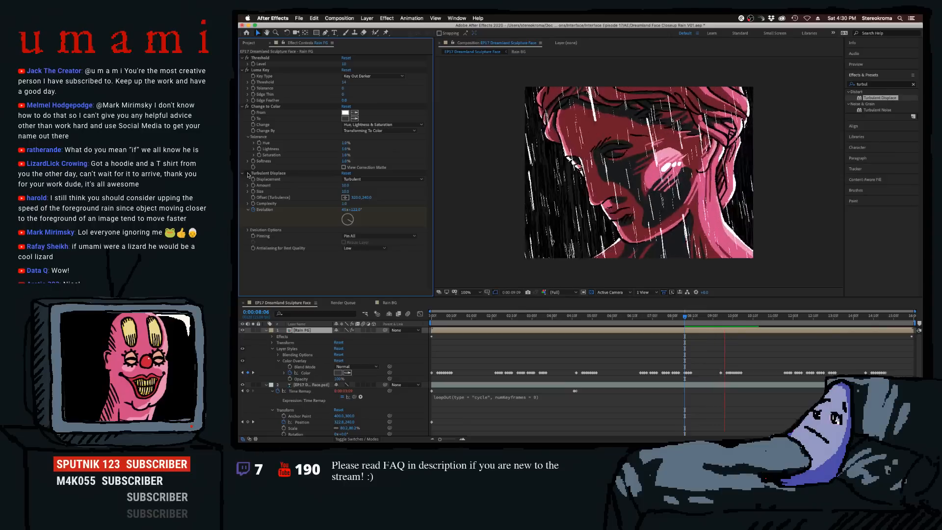
{"action": "key", "text": "space"}
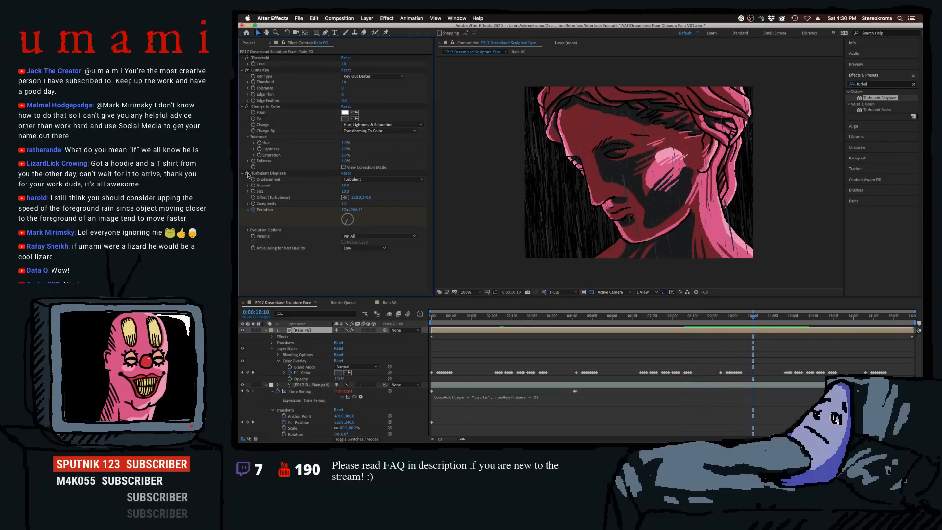
{"action": "key", "text": "space"}
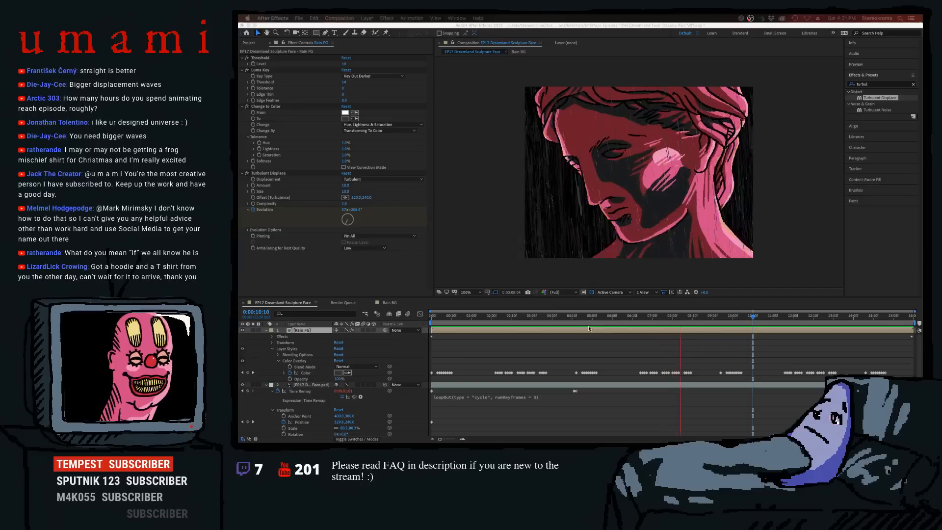
- Delete the Turbulent Displace effect from the Rain FG layer, preview the straight rain, and save the project
{"action": "left_click", "coordinate": [654, 318]}
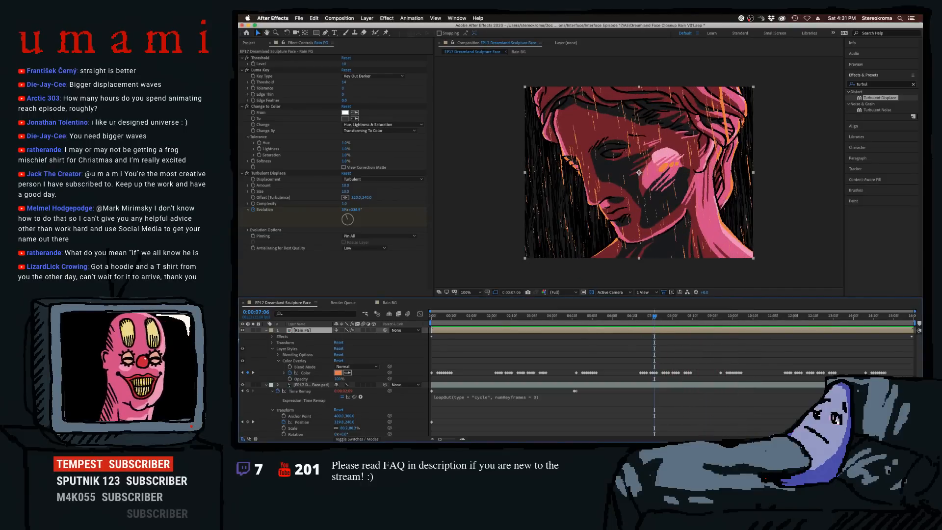
{"action": "left_click", "coordinate": [263, 173]}
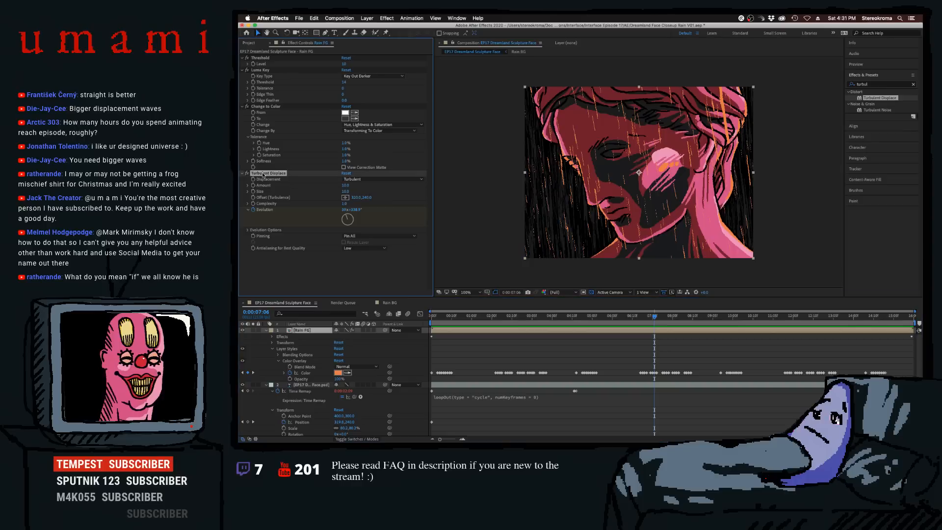
{"action": "key", "text": "Delete"}
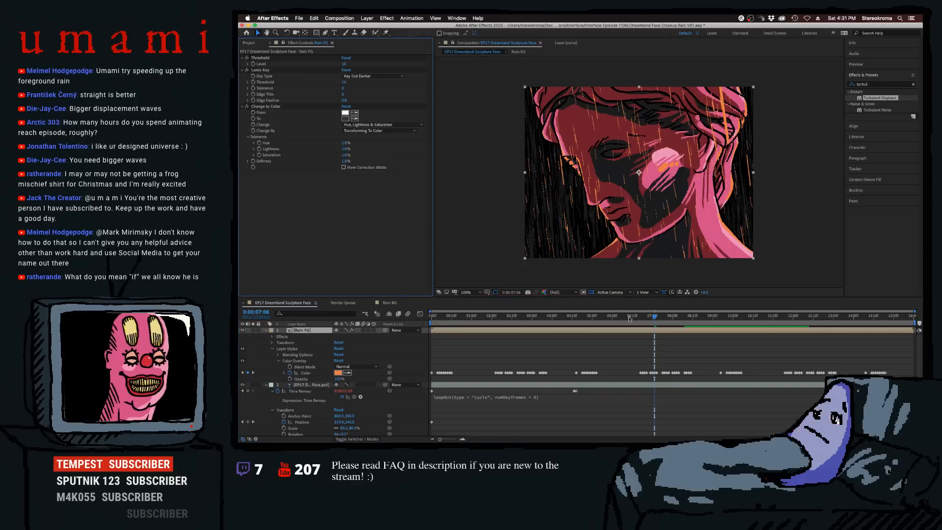
{"action": "key", "text": "space"}
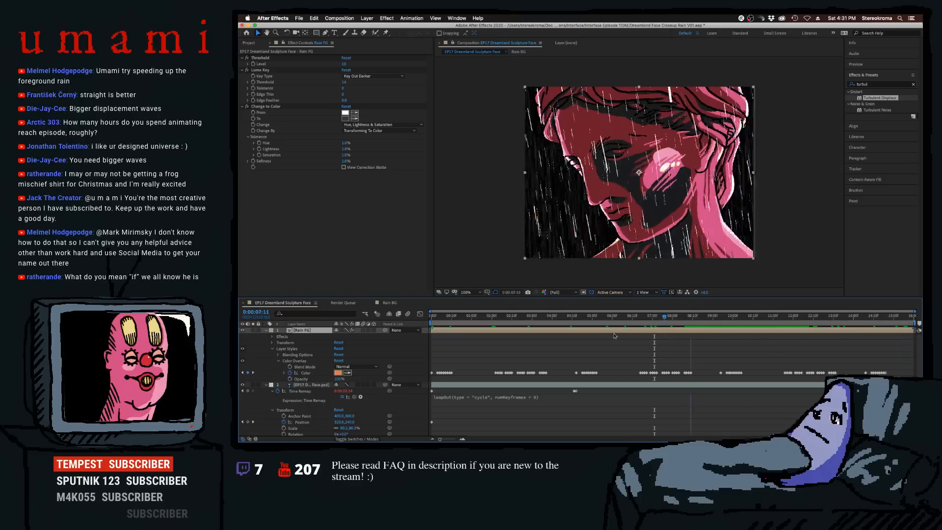
{"action": "key", "text": "super+s"}
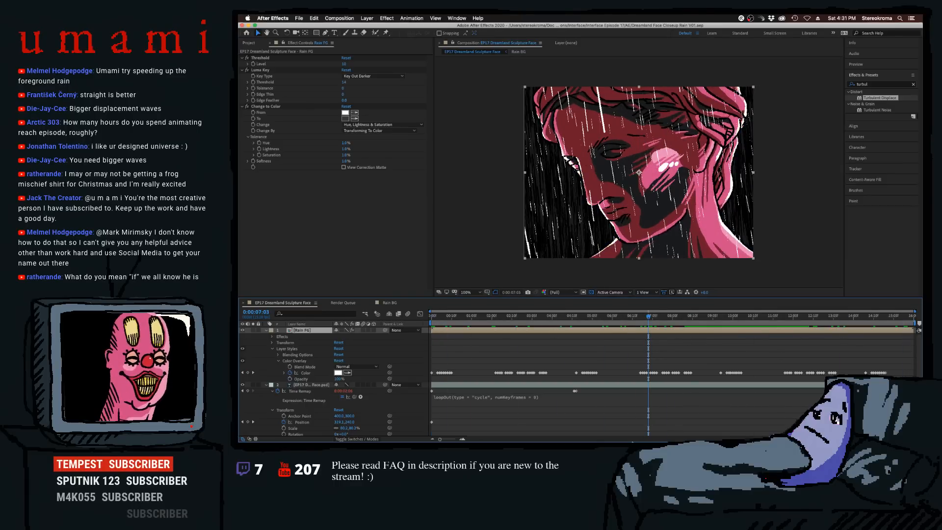
- Switch to Photoshop and copy the entire sculpture face canvas as a merged image
{"action": "left_click", "coordinate": [631, 430]}
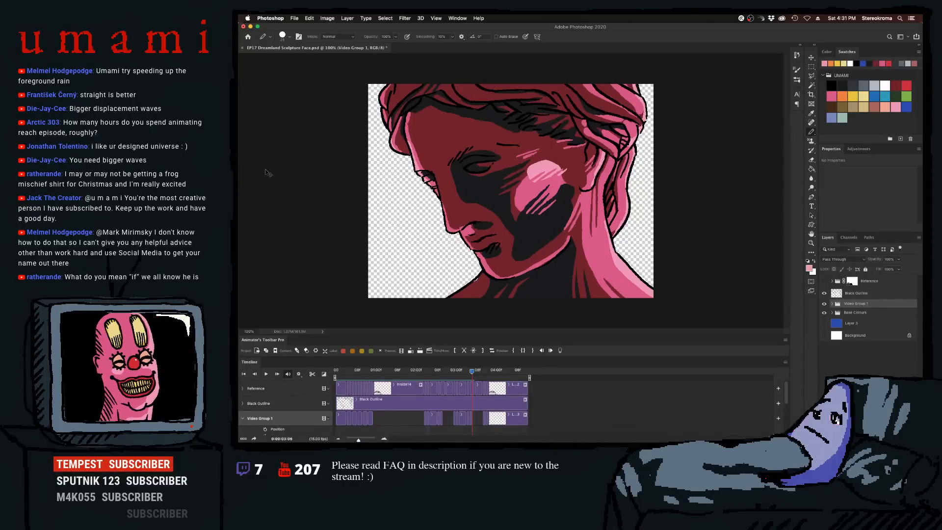
{"action": "key", "text": "super+a"}
{"action": "left_click", "coordinate": [327, 18]}
{"action": "left_click", "coordinate": [309, 18]}
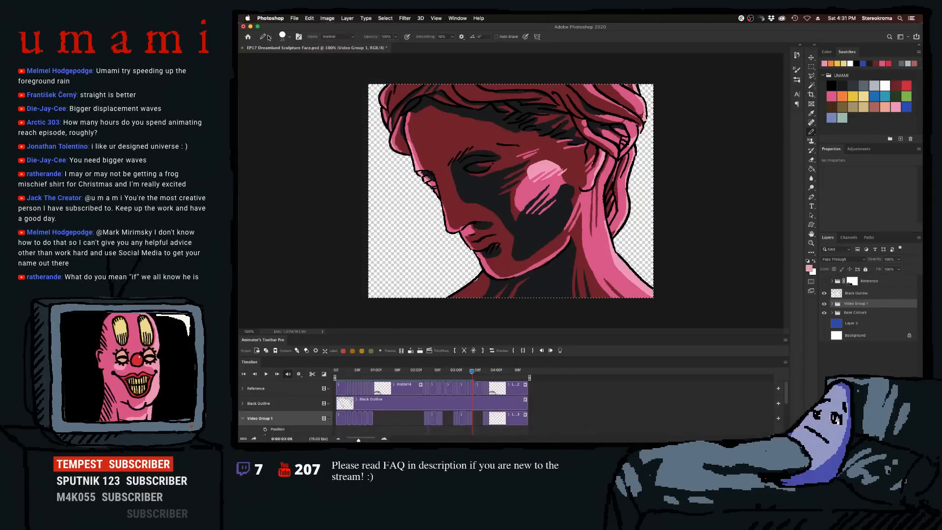
- Create a new document named "EP17 Raindrop on Face A" at the clipboard size with a white background
{"action": "left_click", "coordinate": [294, 18]}
{"action": "left_click", "coordinate": [297, 26]}
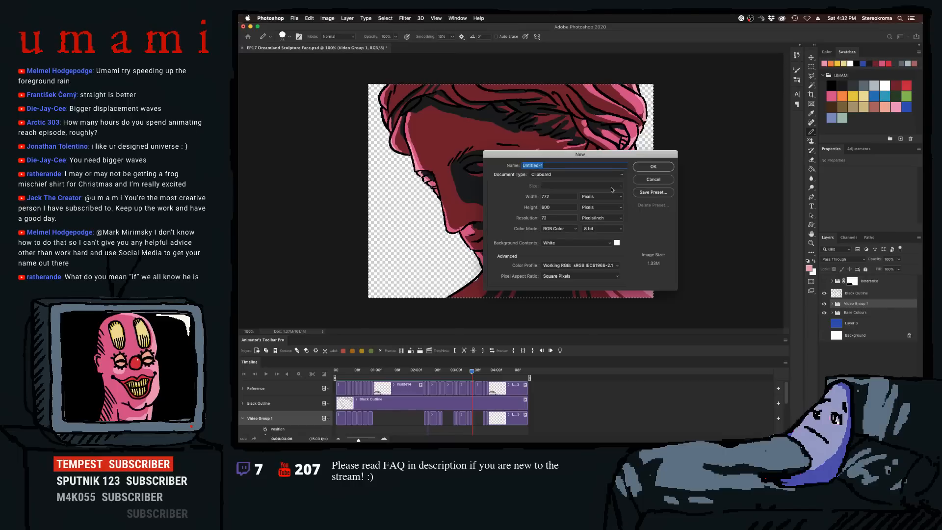
{"action": "type", "text": "EP"}
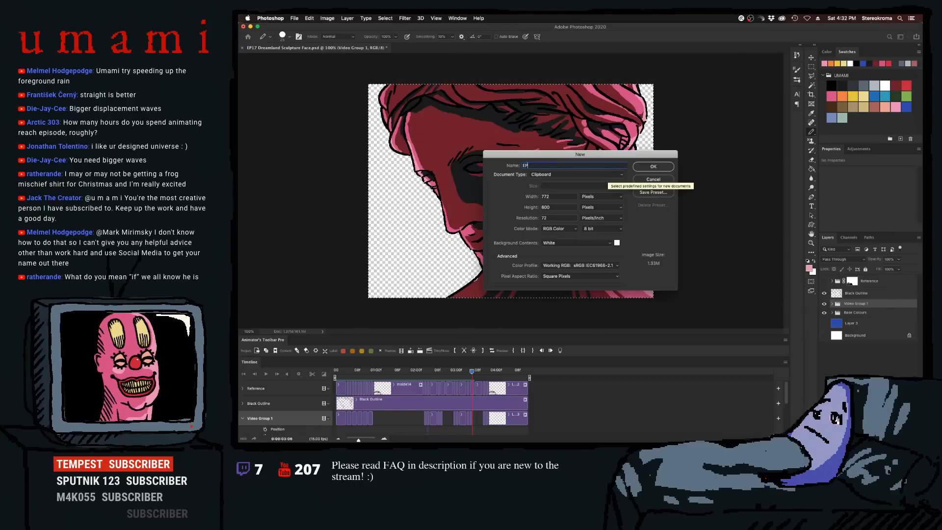
{"action": "type", "text": "17 Raindrop on "}
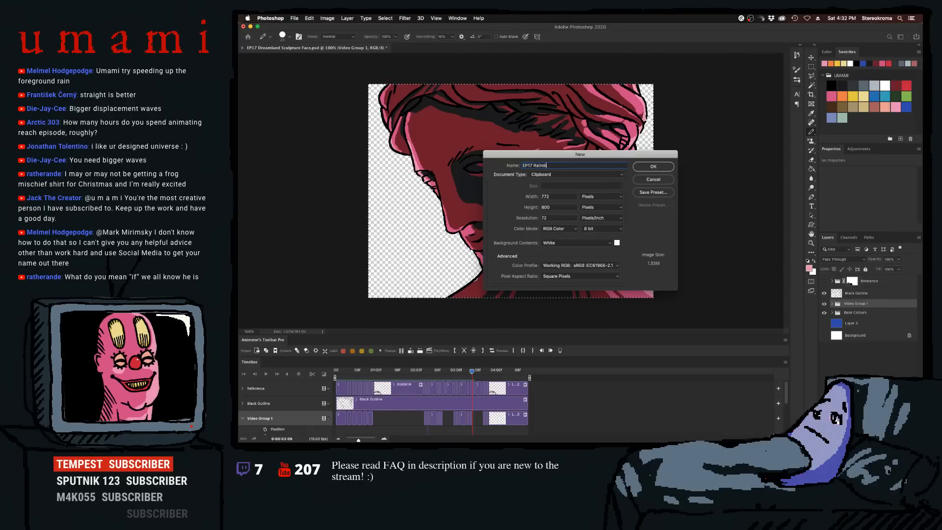
{"action": "type", "text": "Face A"}
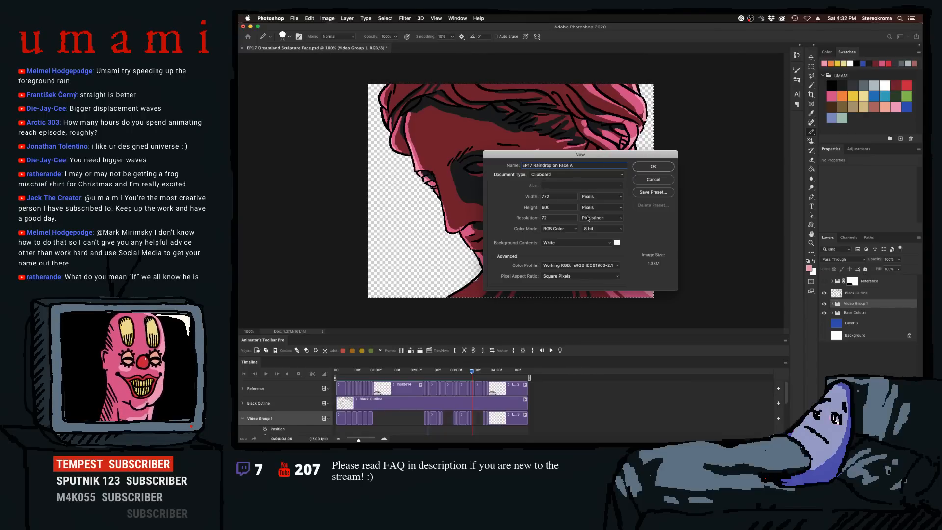
{"action": "left_click", "coordinate": [638, 171]}
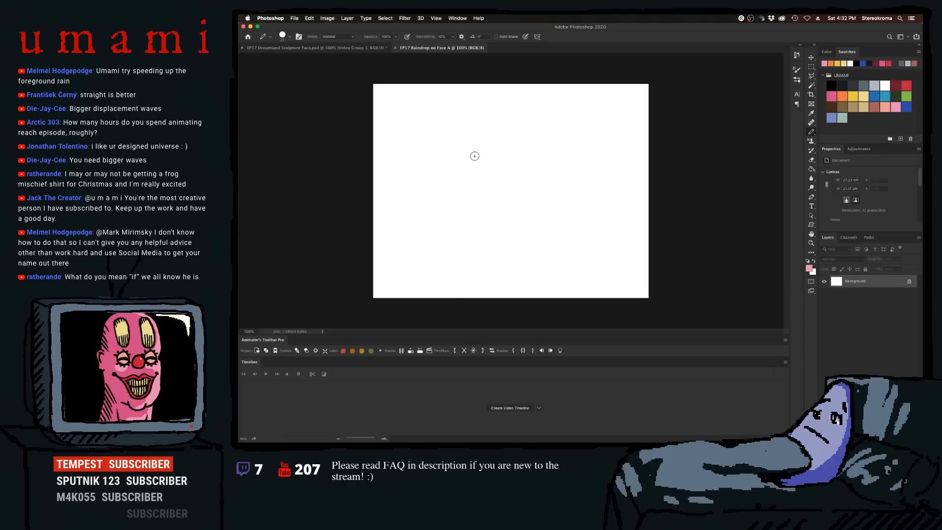
- Try pasting the copied face artwork in place on the new canvas, and undo the paste
{"action": "left_click", "coordinate": [325, 18]}
{"action": "mouse_move", "coordinate": [309, 18]}
{"action": "mouse_move", "coordinate": [373, 89]}
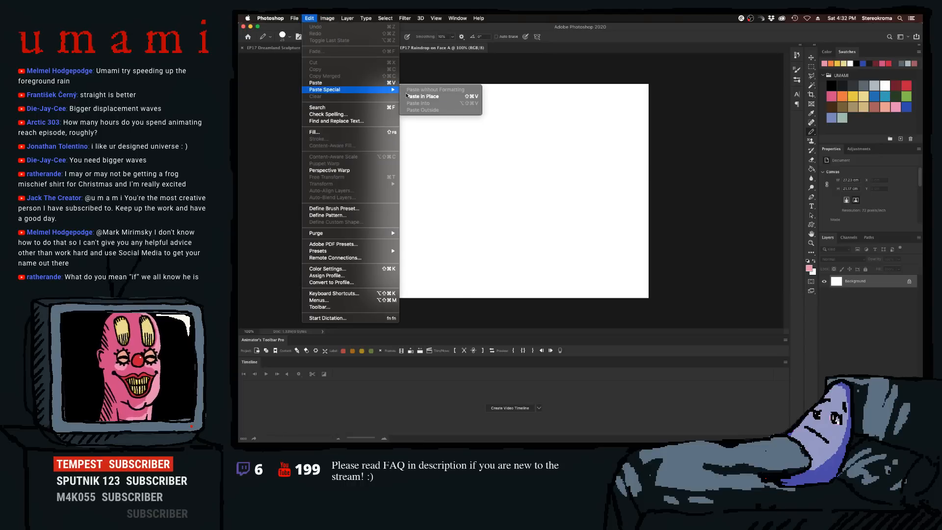
{"action": "left_click", "coordinate": [429, 95]}
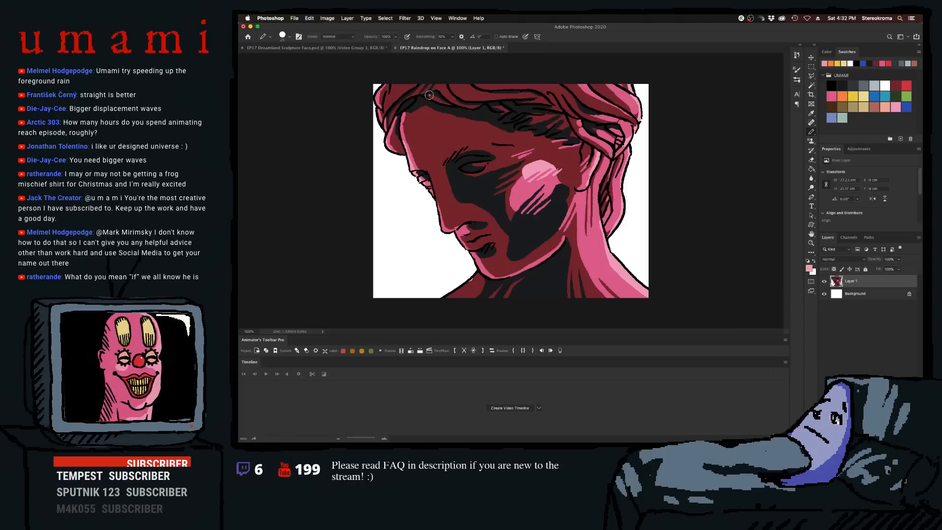
{"action": "key", "text": "super+z"}
- Resize the new image to 800 pixels wide with unlinked proportions, keeping the height at 600 pixels
{"action": "left_click", "coordinate": [327, 18]}
{"action": "left_click", "coordinate": [343, 73]}
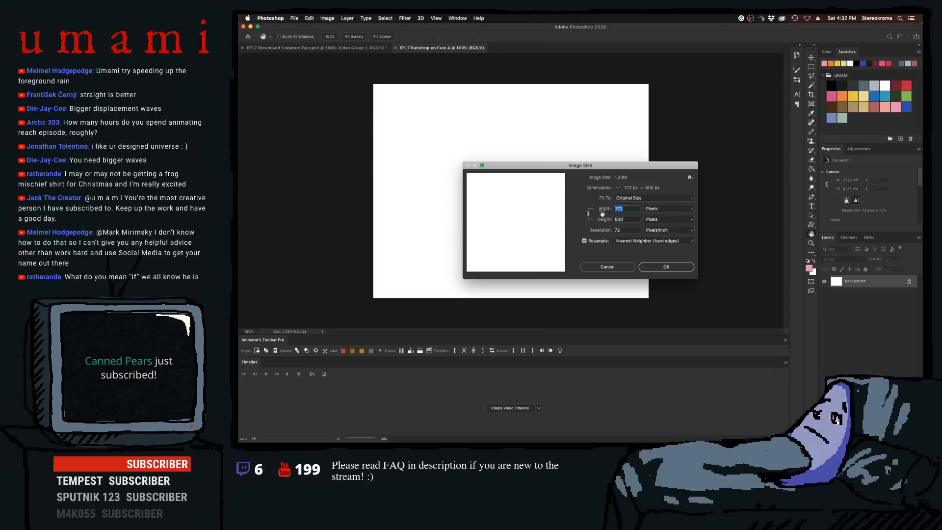
{"action": "left_click", "coordinate": [589, 214]}
{"action": "type", "text": "8"}
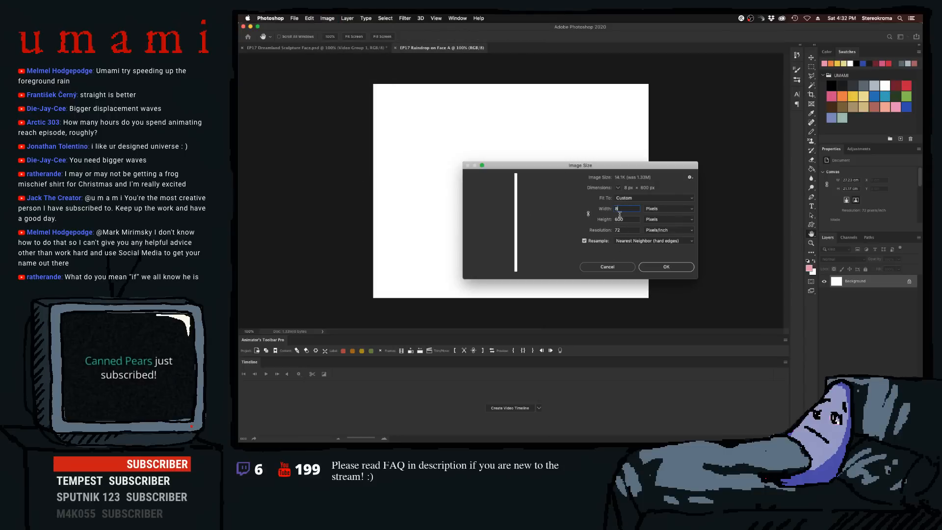
{"action": "type", "text": "00"}
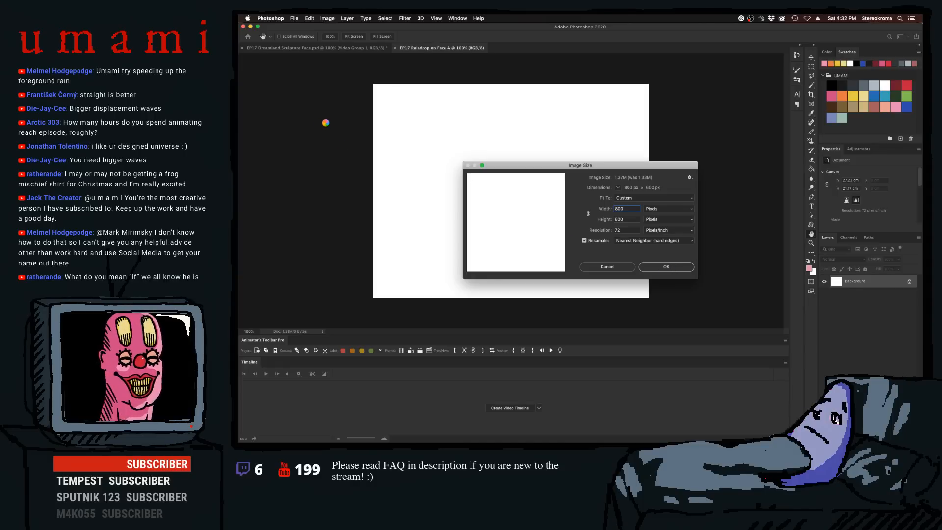
- Paste the copied face artwork in place and fade it by lowering the pasted layer's opacity
{"action": "left_click", "coordinate": [327, 18]}
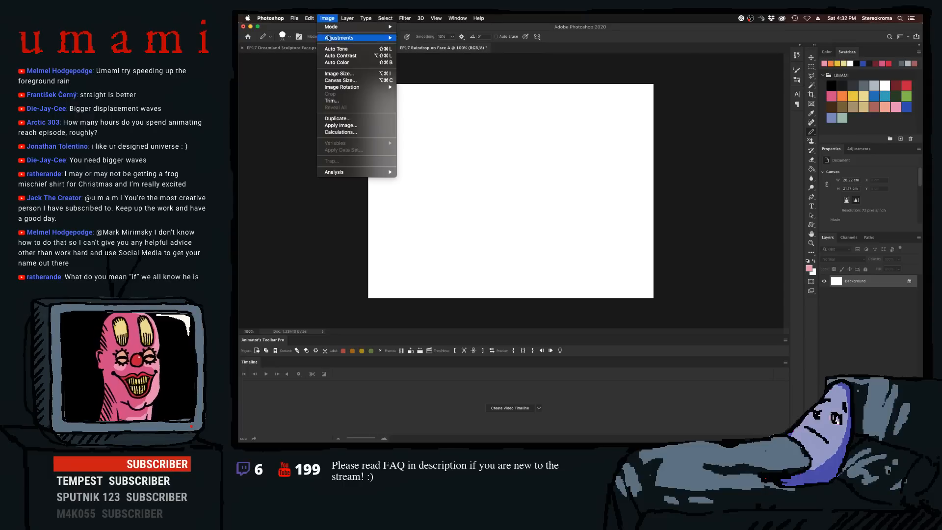
{"action": "mouse_move", "coordinate": [294, 18]}
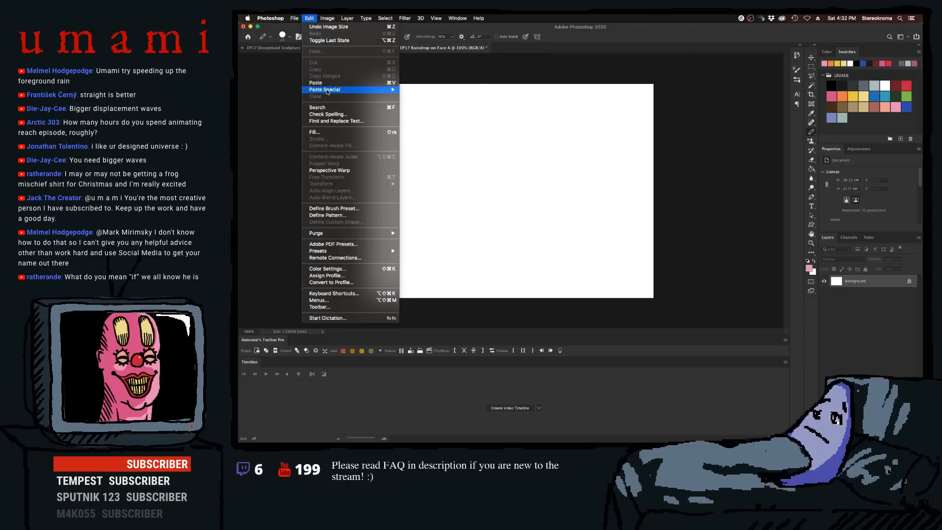
{"action": "mouse_move", "coordinate": [327, 90]}
{"action": "left_click", "coordinate": [425, 98]}
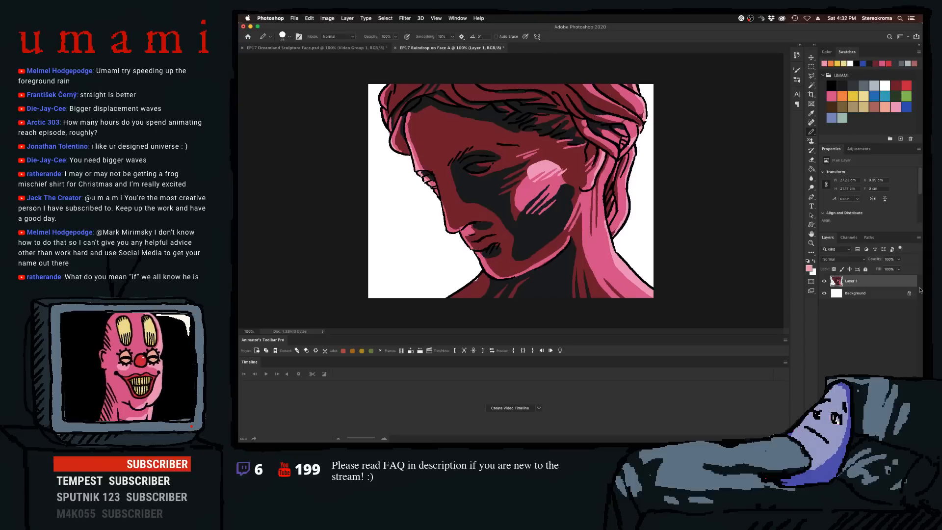
{"action": "left_click_drag", "start_coordinate": [899, 259], "coordinate": [878, 269]}
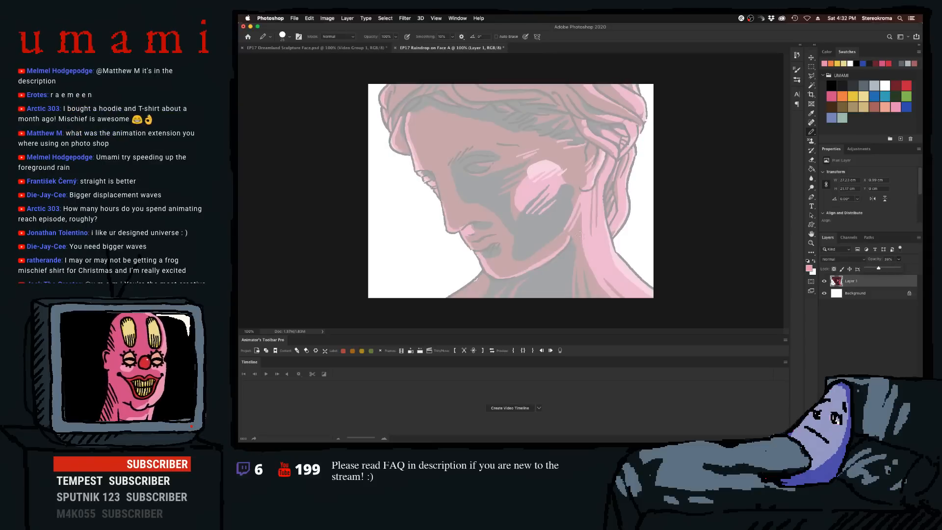
- Save the document as "EP17 Raindrop on Face A.psd" in the Interface Episode 17 folder with Maximize Compatibility on
{"action": "key", "text": "super+s"}
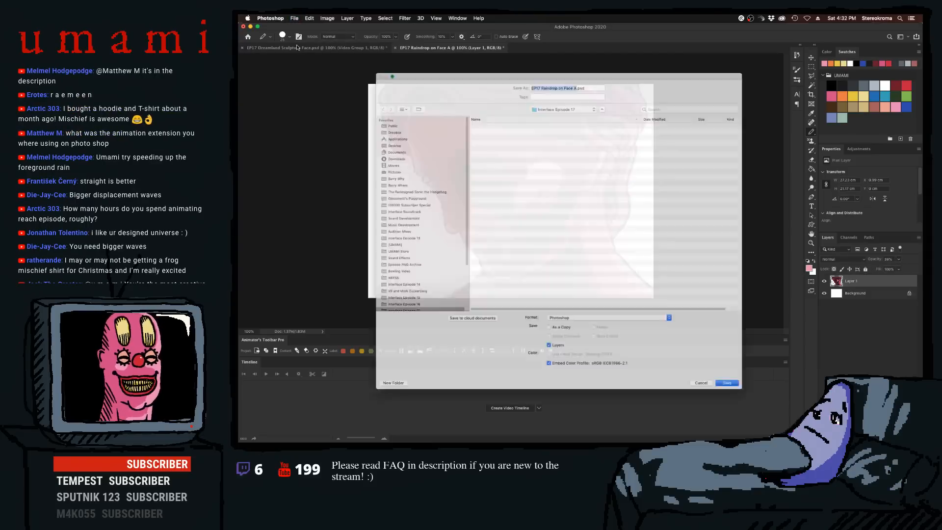
{"action": "left_click", "coordinate": [732, 413]}
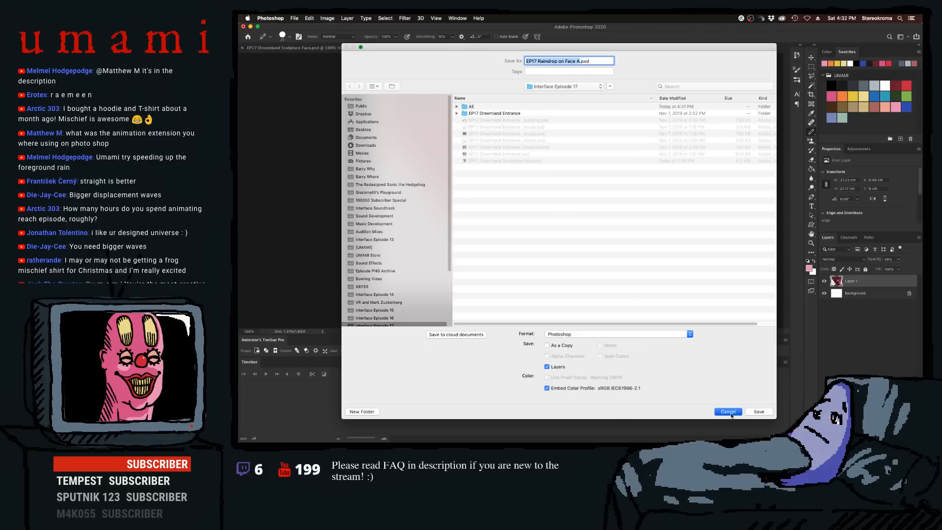
{"action": "key", "text": "super+s"}
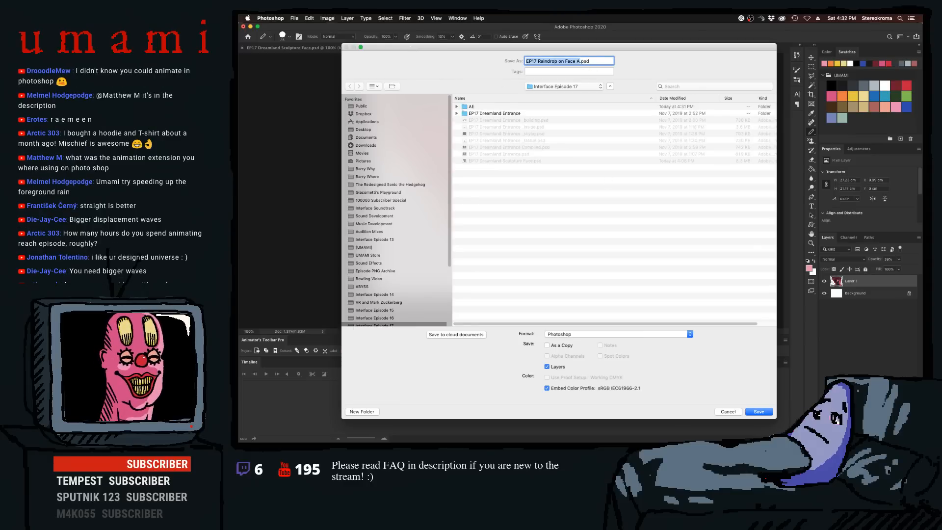
{"action": "left_click", "coordinate": [759, 411]}
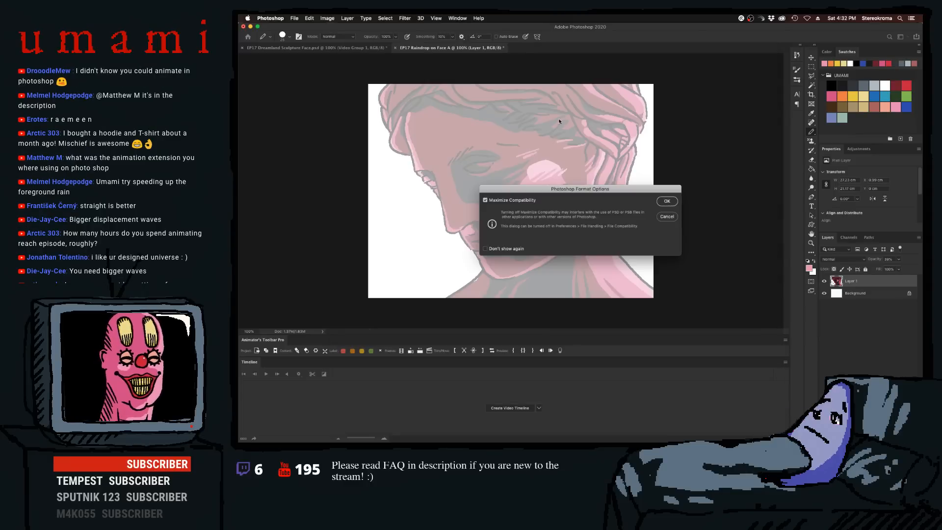
{"action": "left_click", "coordinate": [667, 202]}
- Close the "EP17 Dreamland Sculpture Face.psd" document, saving its changes
{"action": "left_click", "coordinate": [241, 50]}
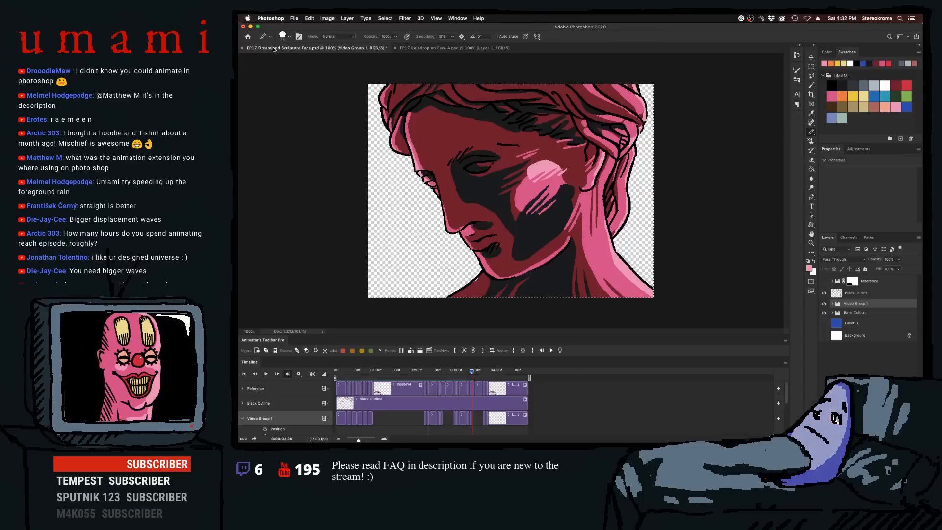
{"action": "left_click", "coordinate": [241, 48]}
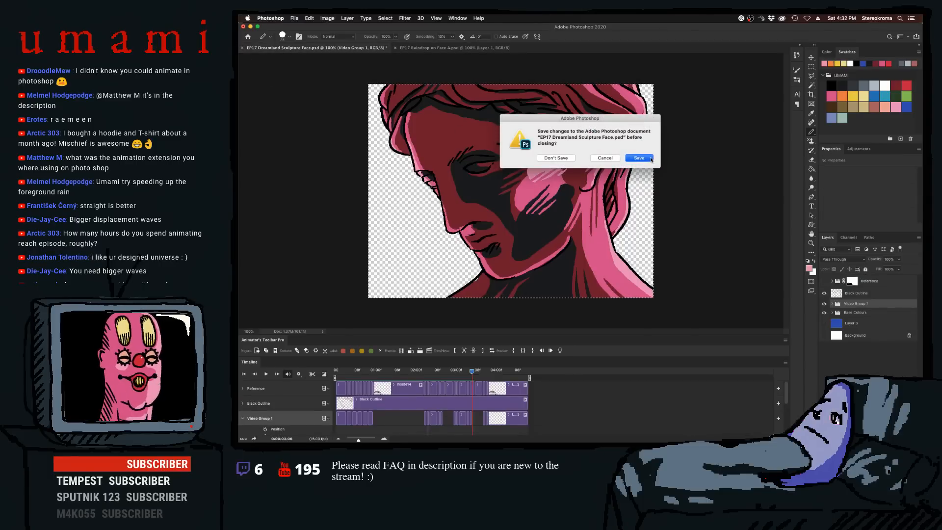
{"action": "left_click", "coordinate": [650, 158]}
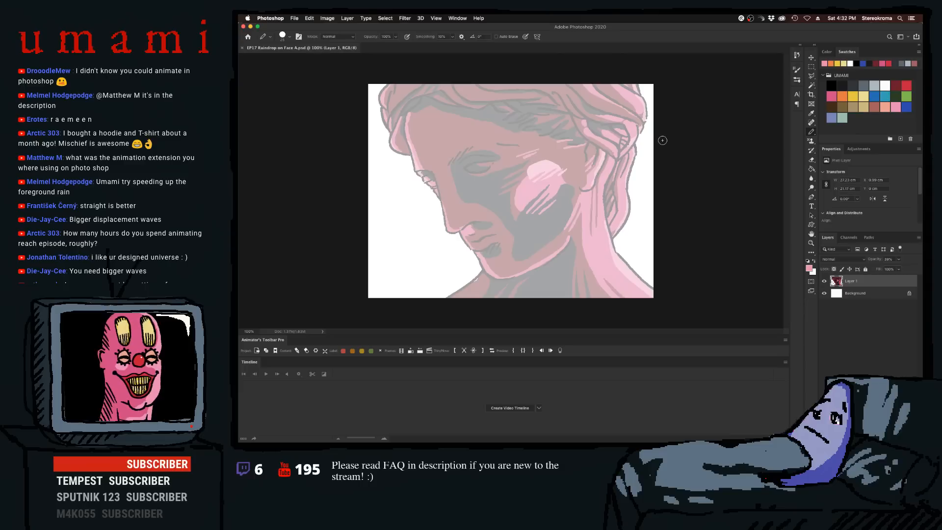
- Create a video timeline for the raindrop document and set its frame rate to 15 fps
{"action": "left_click", "coordinate": [503, 409]}
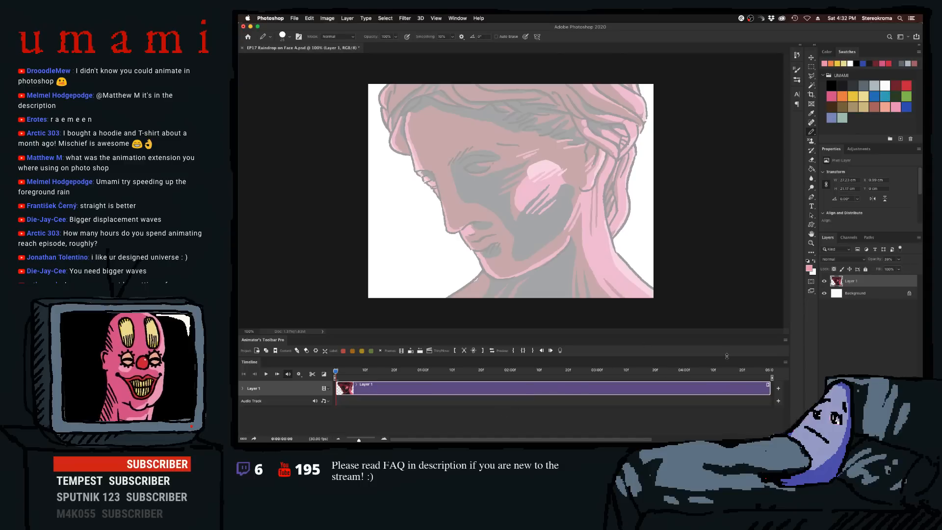
{"action": "left_click", "coordinate": [784, 365]}
{"action": "left_click", "coordinate": [792, 398]}
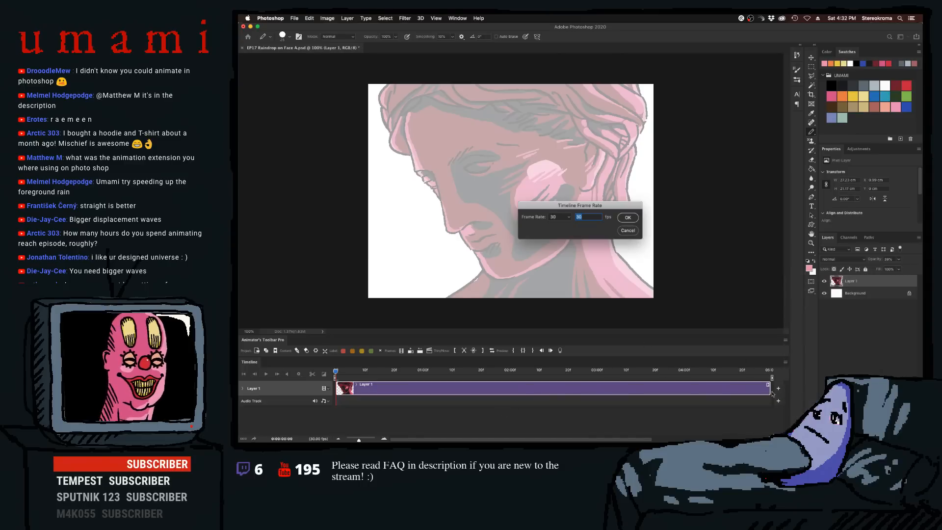
{"action": "type", "text": "15"}
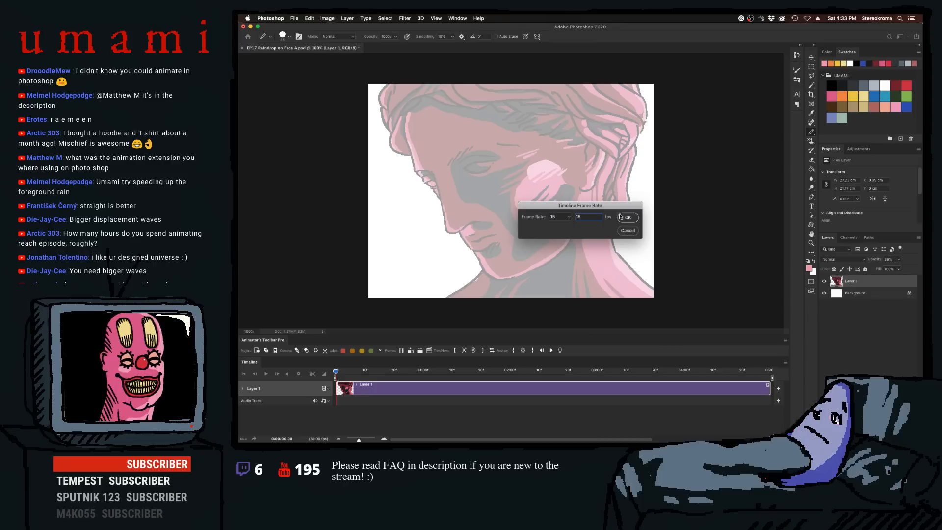
{"action": "left_click", "coordinate": [628, 217]}
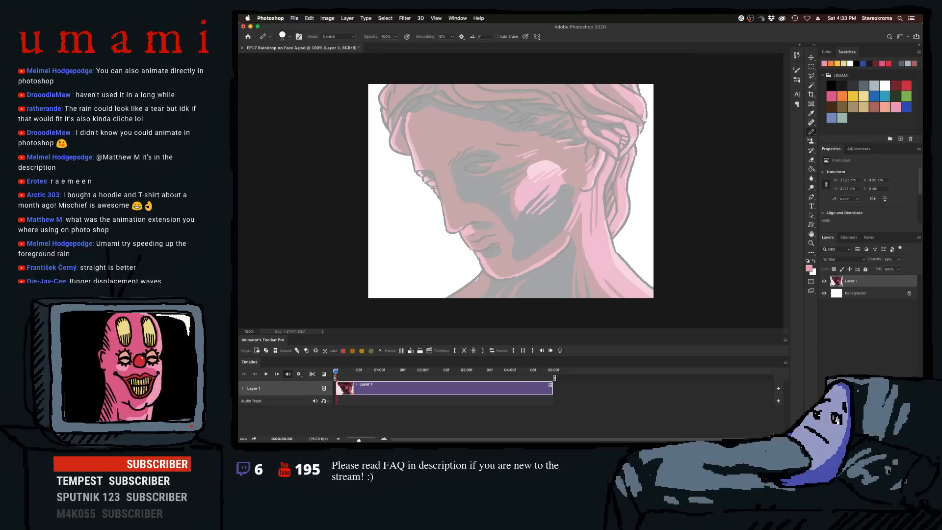
- Switch to After Effects and preview the EP17 Dreamland Sculpture Face composition from its first frame
{"action": "mouse_move", "coordinate": [780, 441]}
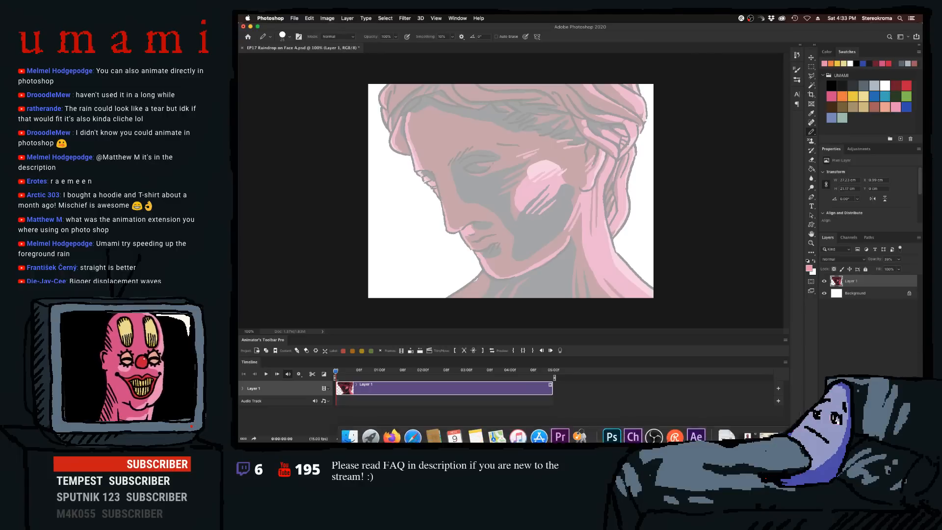
{"action": "left_click", "coordinate": [697, 436]}
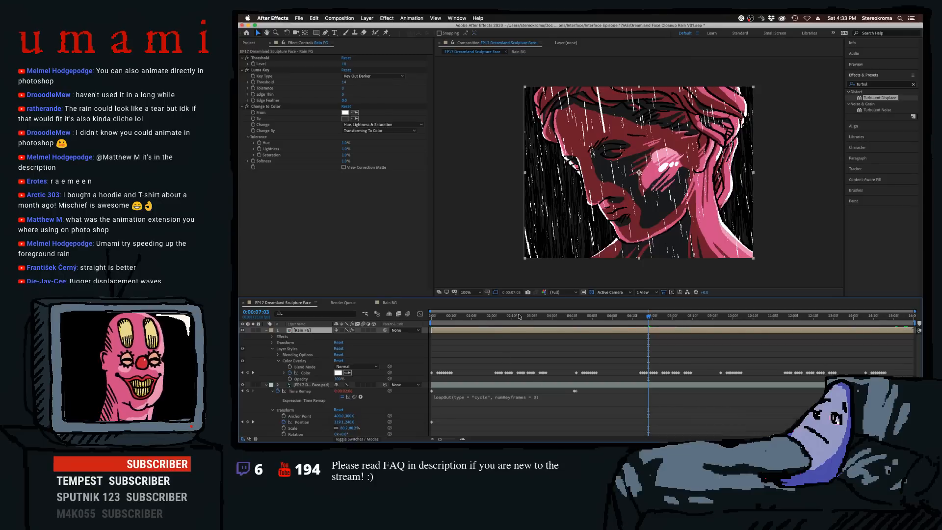
{"action": "left_click", "coordinate": [432, 321]}
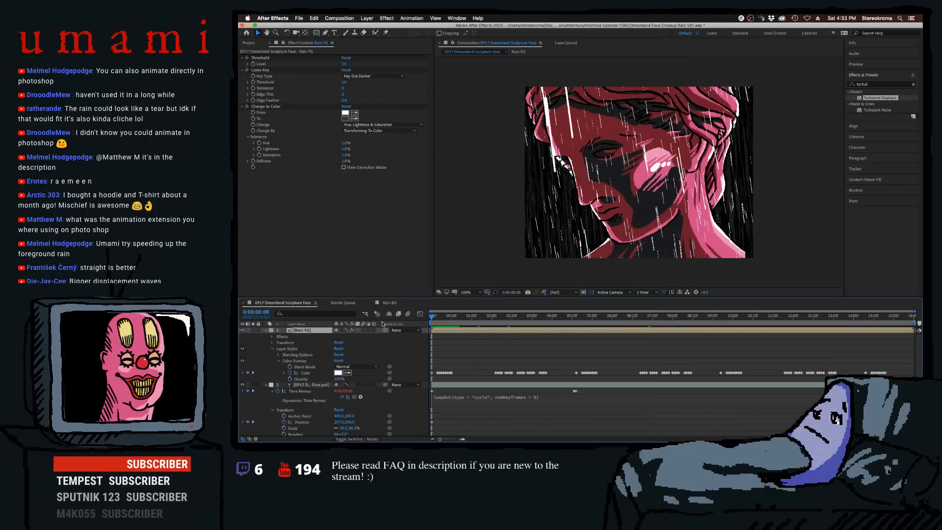
{"action": "key", "text": "space"}
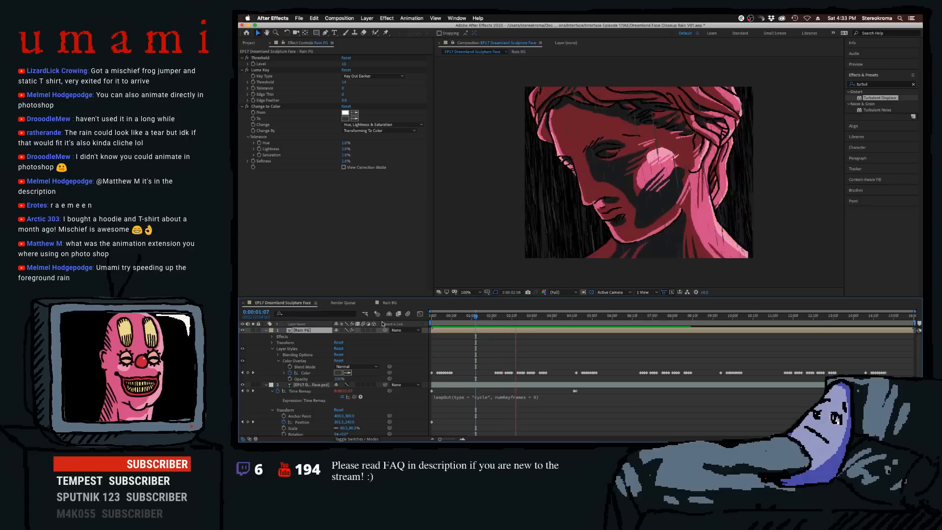
{"action": "key", "text": "space"}
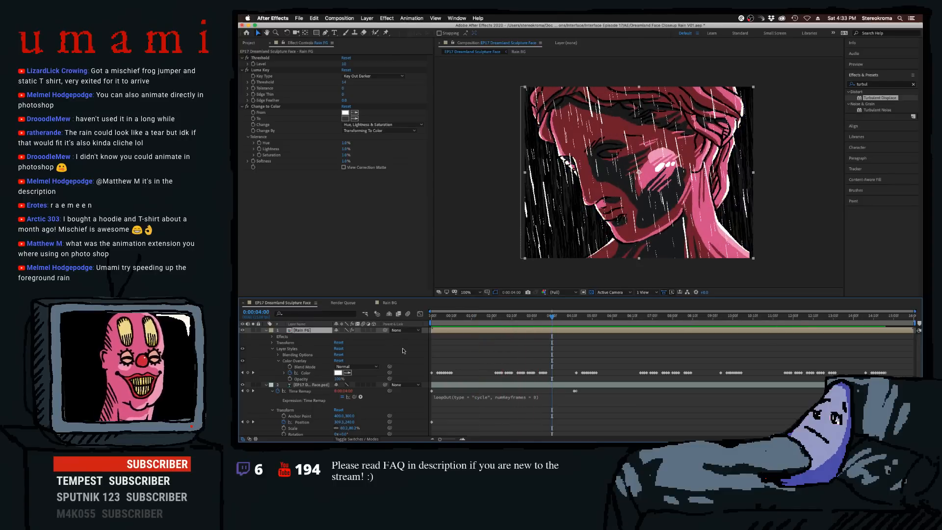
{"action": "scroll", "coordinate": [313, 348], "scroll_direction": "down", "scroll_amount": 3}
{"action": "scroll", "coordinate": [311, 350], "scroll_direction": "up", "scroll_amount": 3}
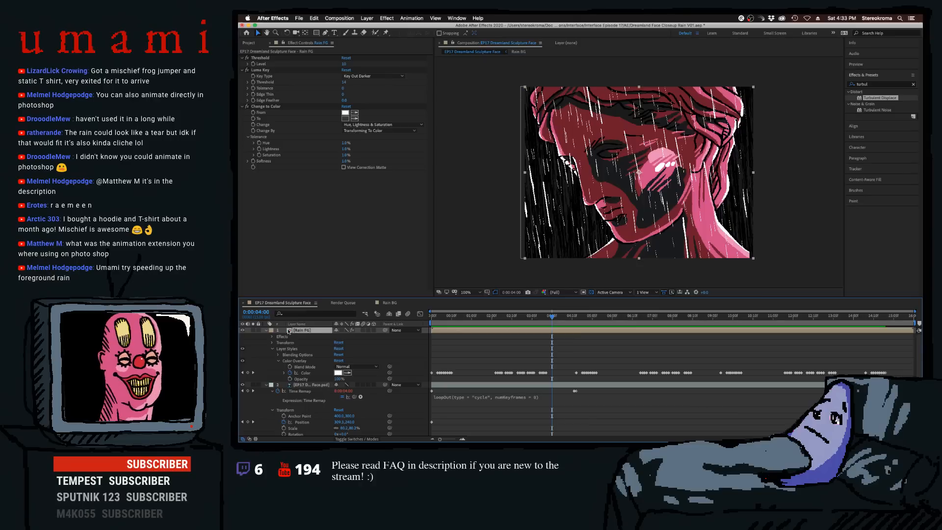
- In the Rain FG composition, raise the adjustment layer's CC Rainfall speed to about 13400 and wind to about 2270, and preview it
{"action": "double_click", "coordinate": [290, 332]}
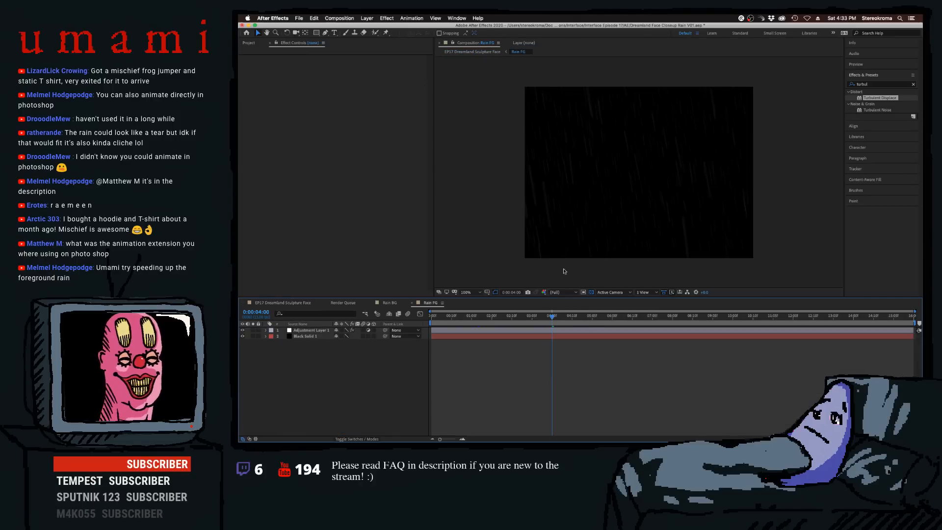
{"action": "left_click_drag", "start_coordinate": [456, 316], "coordinate": [522, 316]}
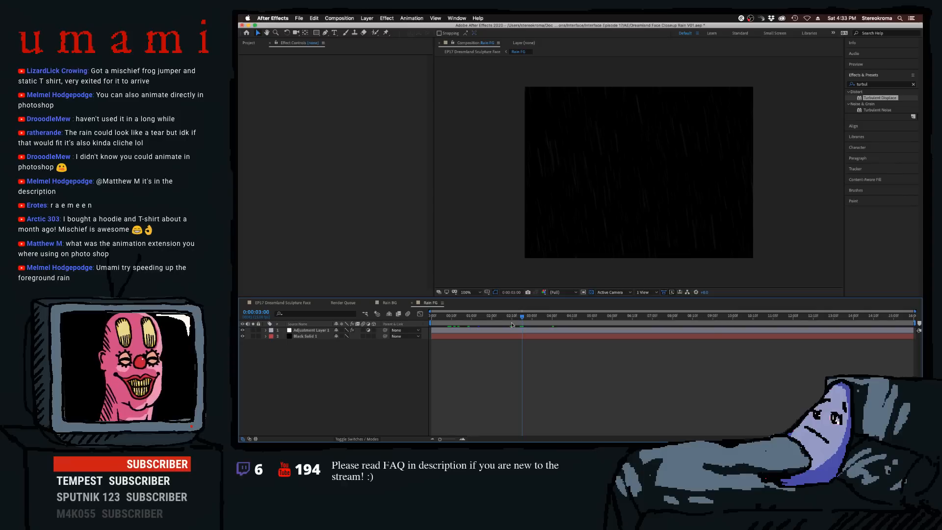
{"action": "left_click", "coordinate": [320, 331]}
{"action": "left_click", "coordinate": [320, 332]}
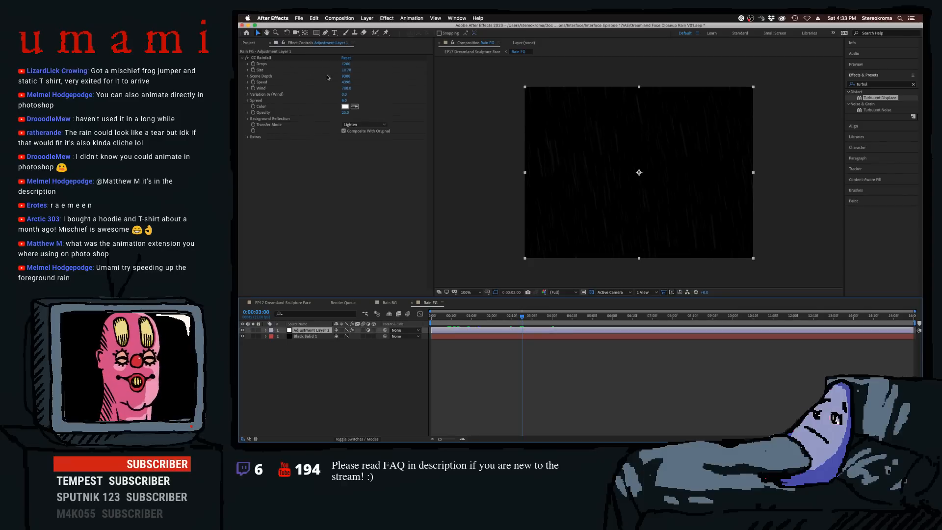
{"action": "left_click_drag", "start_coordinate": [346, 82], "coordinate": [696, 109]}
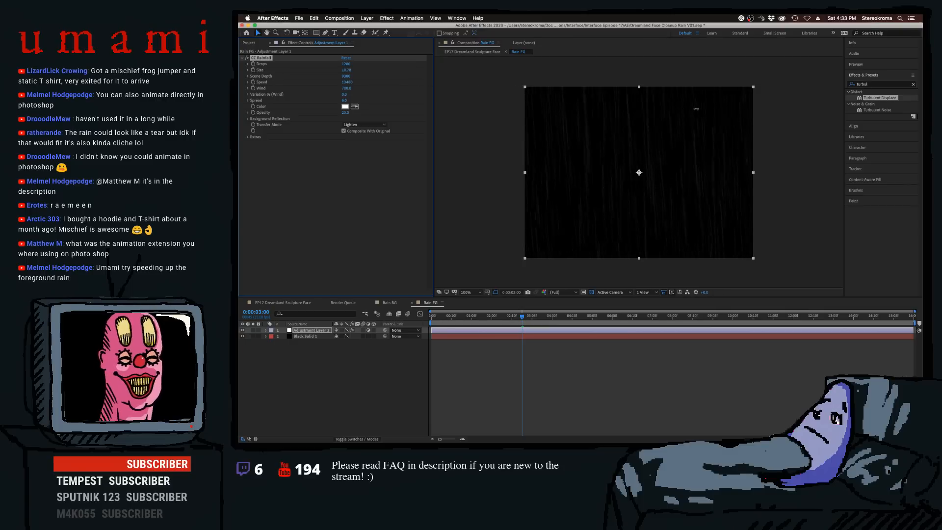
{"action": "left_click_drag", "start_coordinate": [350, 89], "coordinate": [408, 92]}
{"action": "key", "text": "space"}
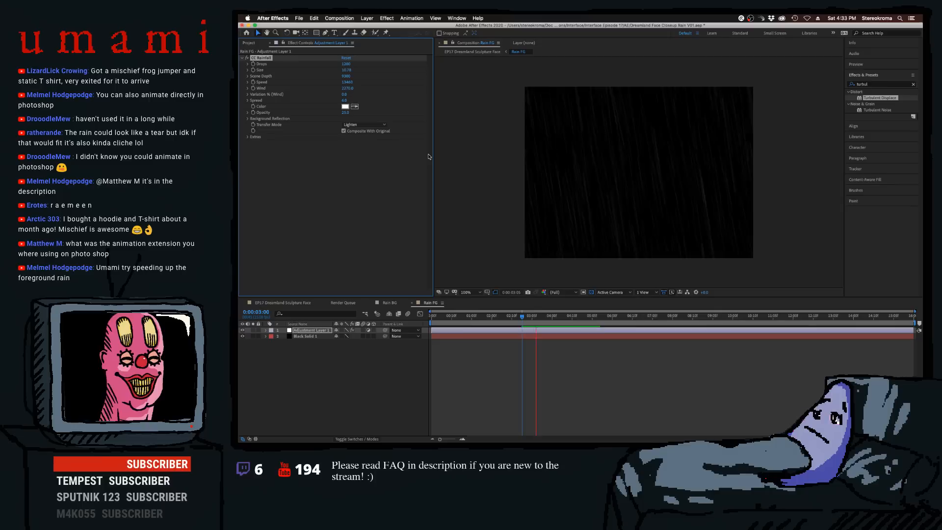
{"action": "key", "text": "space"}
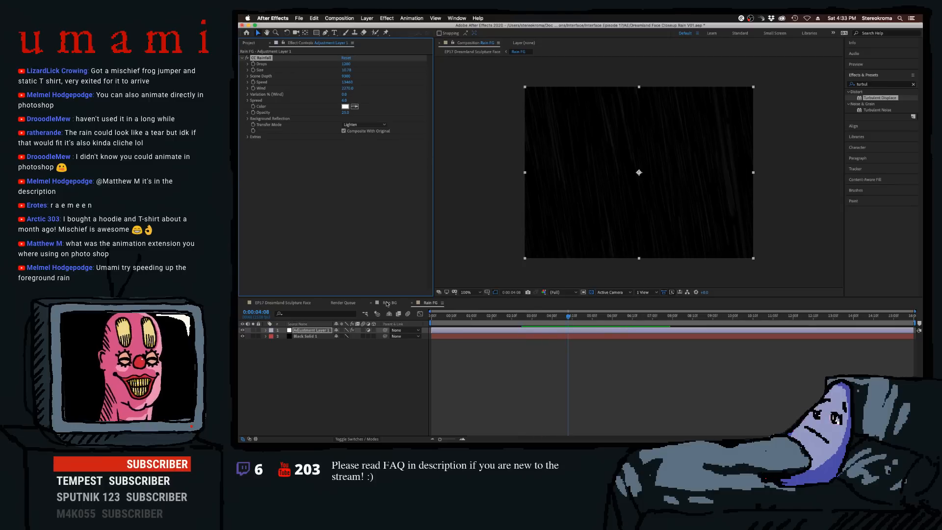
- Return to the EP17 Dreamland Sculpture Face composition, save the project and preview the faster foreground rain
{"action": "left_click", "coordinate": [295, 303]}
{"action": "key", "text": "super+s"}
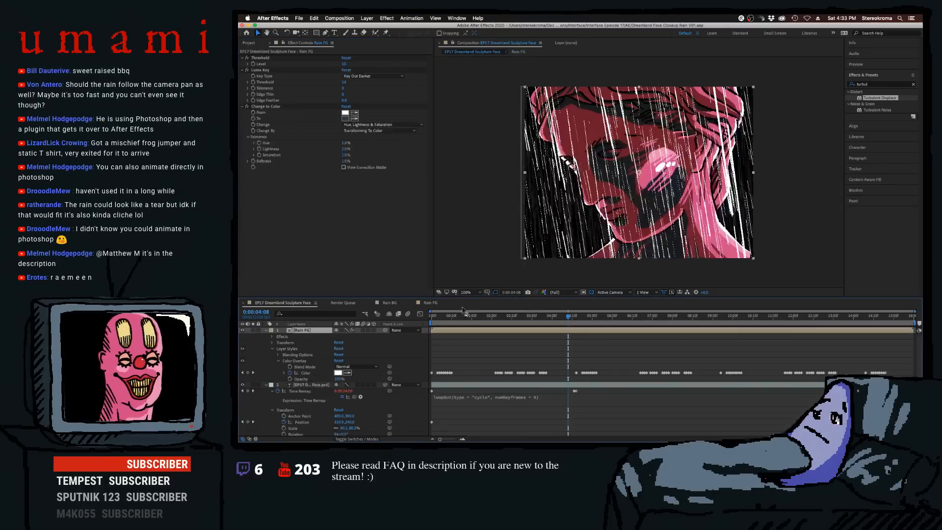
{"action": "key", "text": "space"}
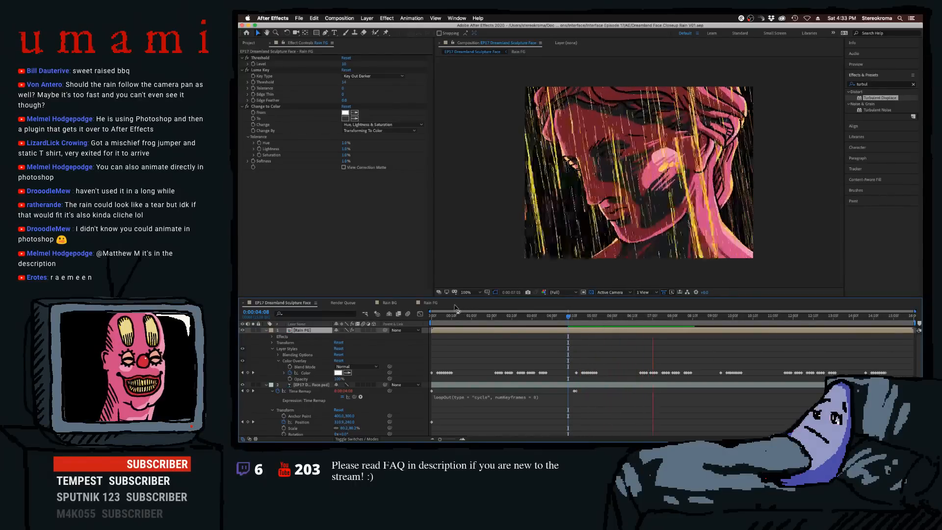
- Reduce the CC Rainfall drops in the Rain FG composition, save the project, and preview the sculpture face composition
{"action": "left_click", "coordinate": [426, 304]}
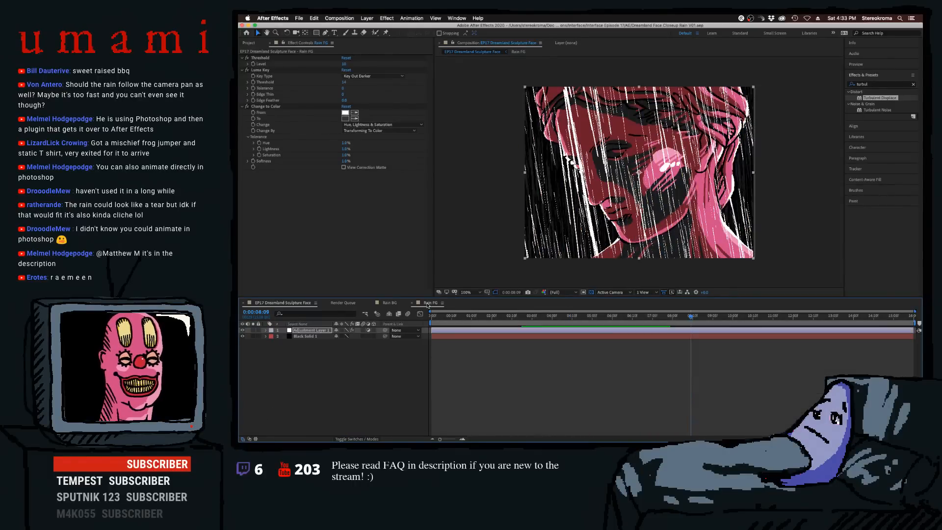
{"action": "left_click_drag", "start_coordinate": [345, 65], "coordinate": [332, 67]}
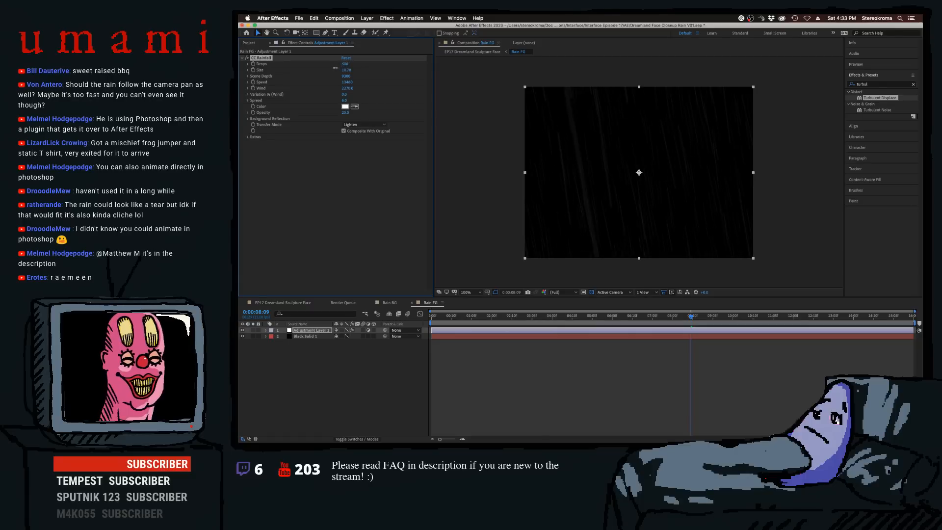
{"action": "key", "text": "super+s"}
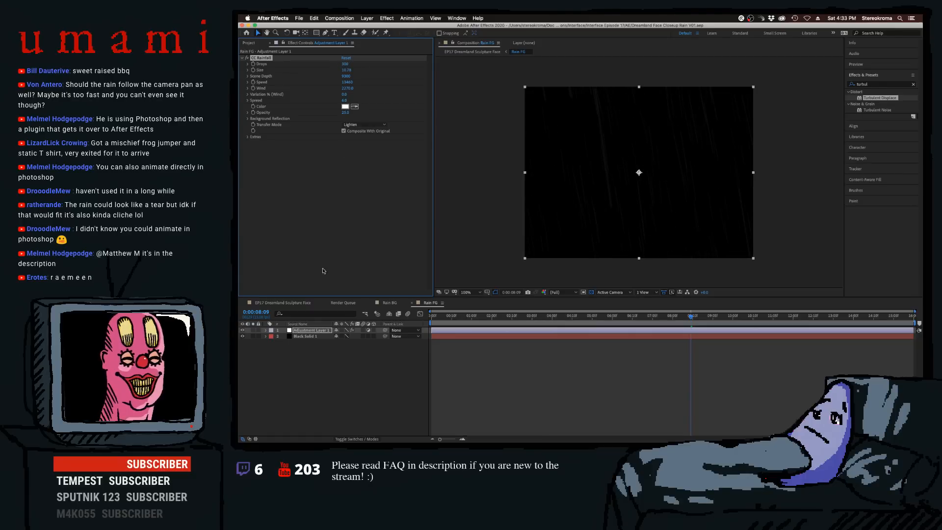
{"action": "left_click", "coordinate": [283, 303]}
{"action": "key", "text": "space"}
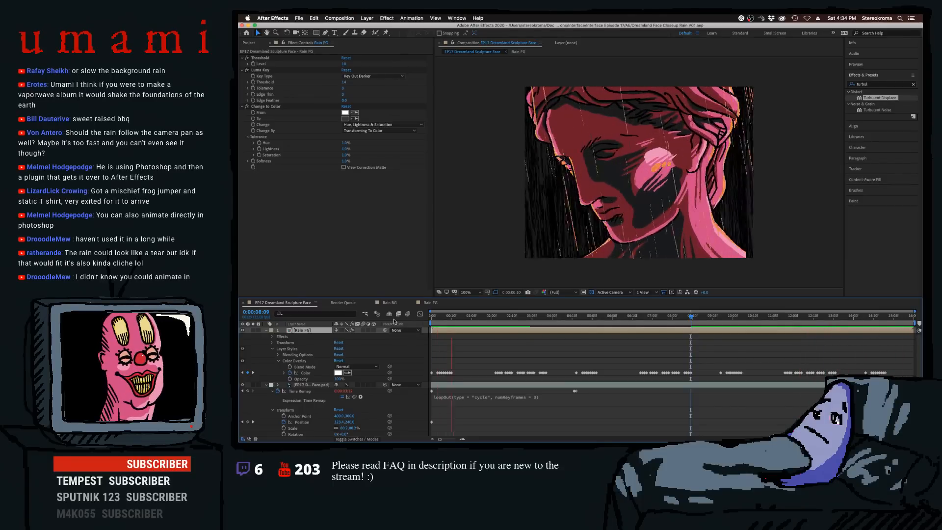
{"action": "key", "text": "space"}
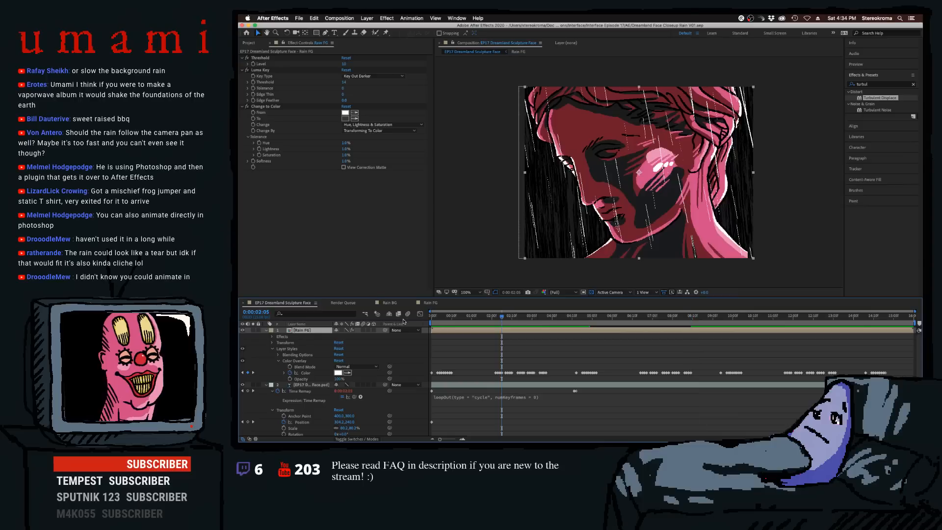
- In the Rain BG composition, lower the CC Rainfall speed to about 3410, set the wind to 420, and save the project
{"action": "scroll", "coordinate": [337, 376], "scroll_direction": "down", "scroll_amount": 2}
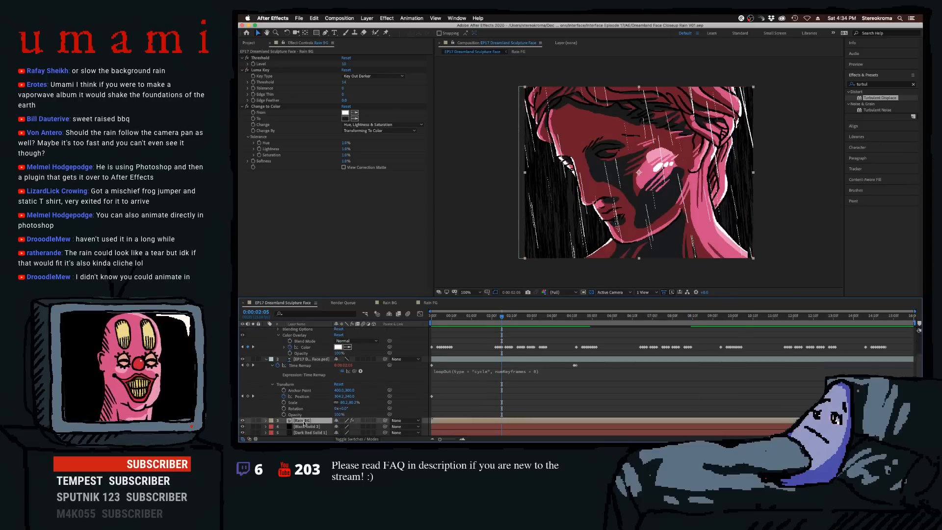
{"action": "left_click", "coordinate": [390, 302]}
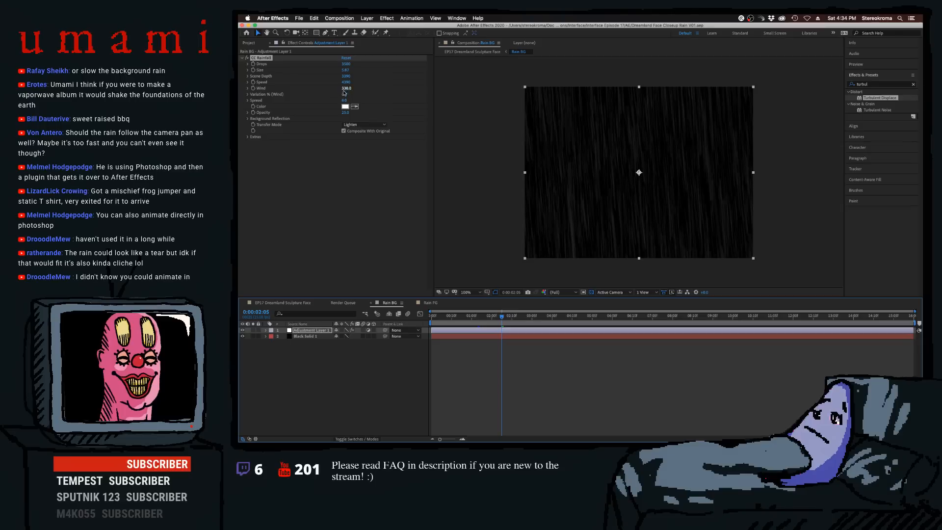
{"action": "left_click_drag", "start_coordinate": [346, 83], "coordinate": [315, 87]}
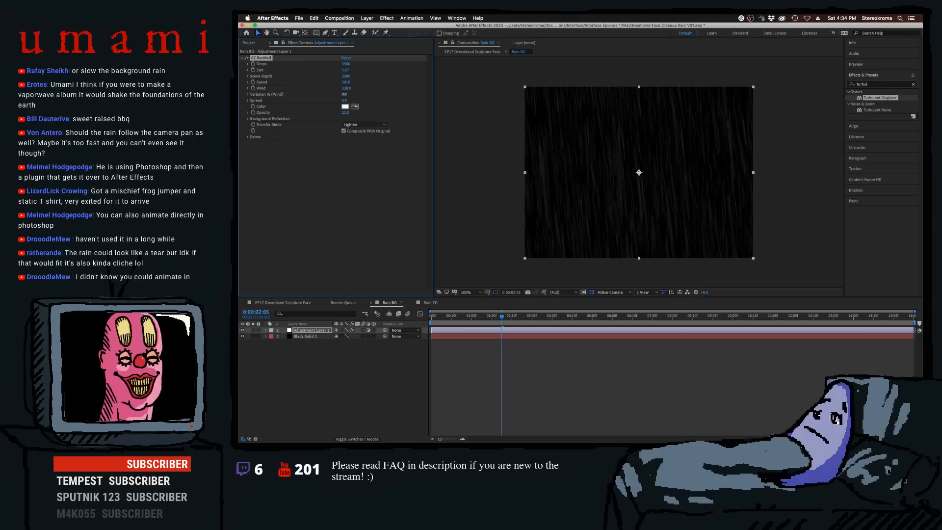
{"action": "left_click_drag", "start_coordinate": [346, 88], "coordinate": [348, 89]}
{"action": "type", "text": "420"}
{"action": "key", "text": "Return"}
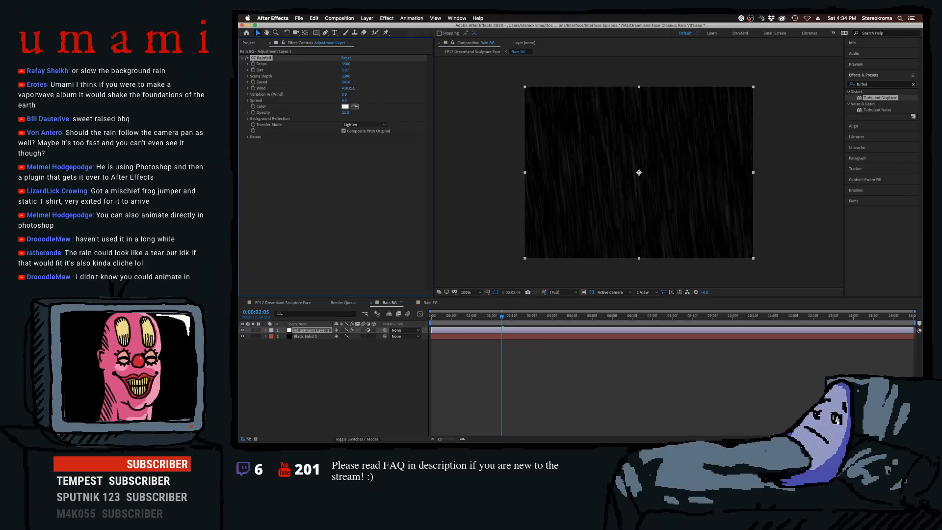
{"action": "key", "text": "super+s"}
{"action": "left_click", "coordinate": [420, 309]}
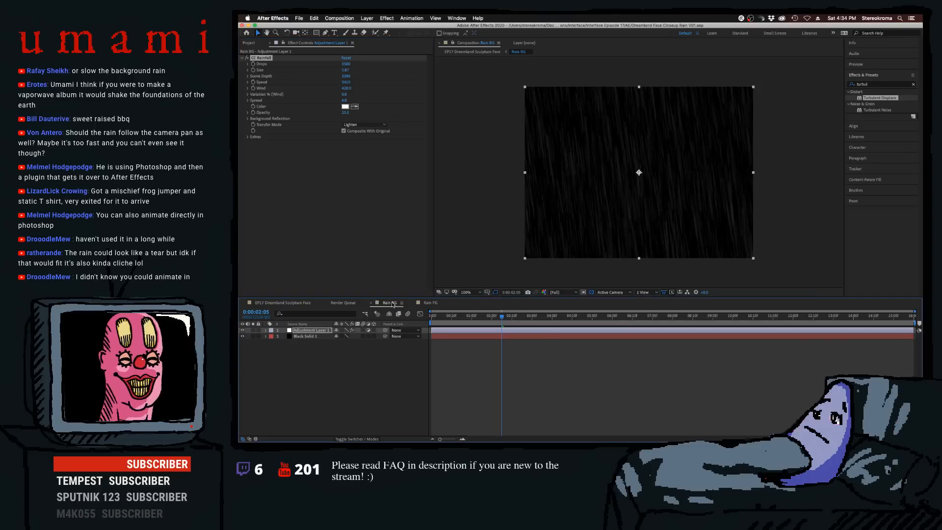
- Close the Rain BG and Rain FG compositions and preview the sculpture face composition
{"action": "key", "text": "super+w"}
{"action": "key", "text": "super+w"}
{"action": "left_click", "coordinate": [296, 302]}
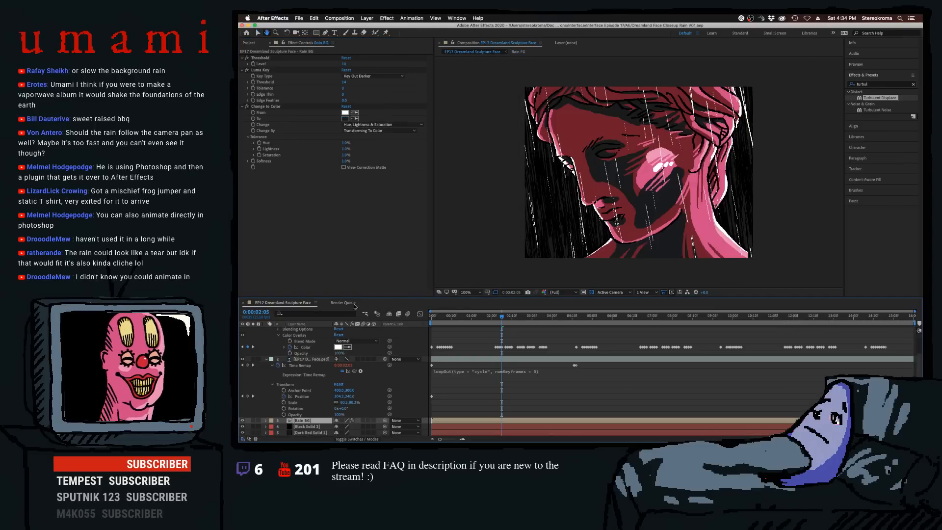
{"action": "key", "text": "space"}
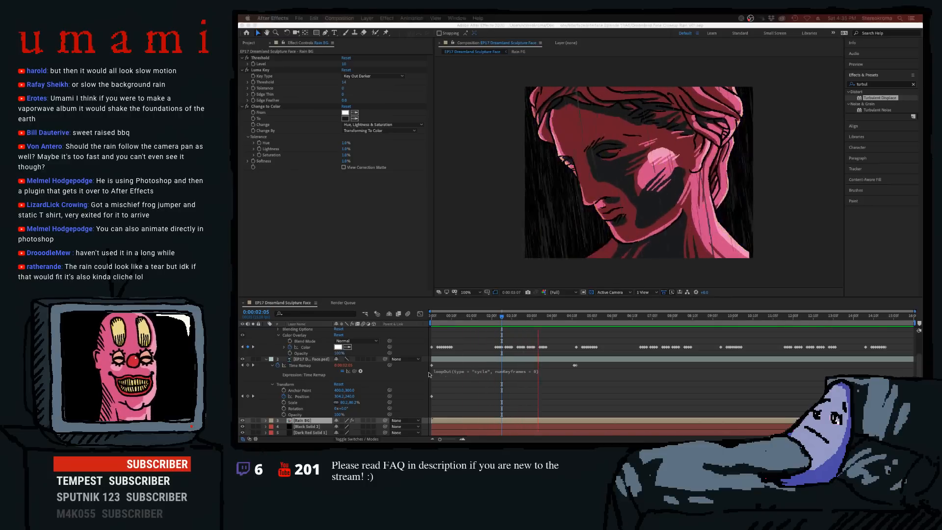
- Move the sculpture face composition to 0:00:02:08 and open the nested Rain BG composition
{"action": "left_click", "coordinate": [507, 320]}
{"action": "left_click", "coordinate": [507, 319]}
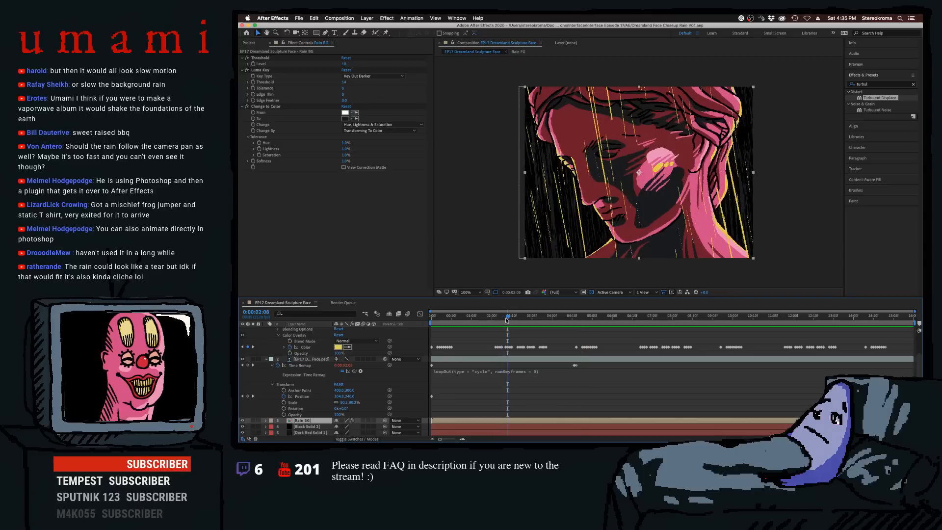
{"action": "scroll", "coordinate": [301, 403], "scroll_direction": "up", "scroll_amount": 2}
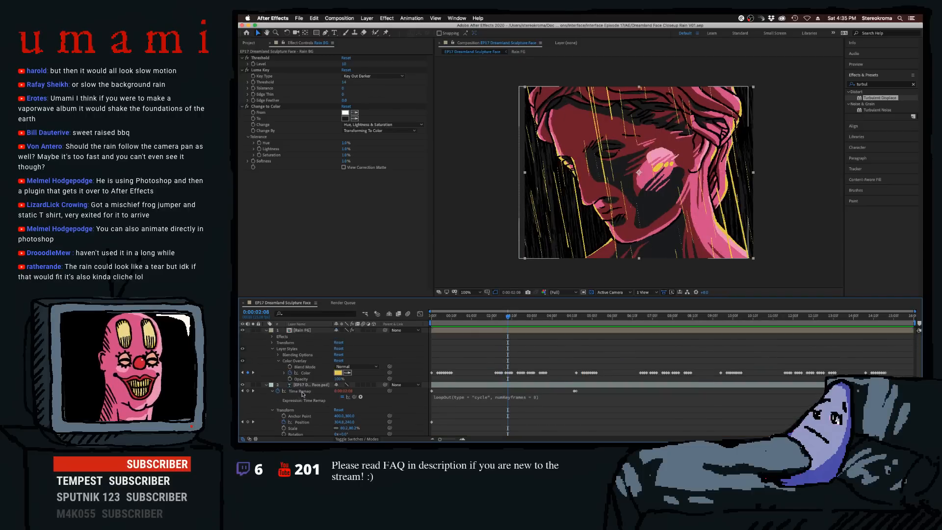
{"action": "scroll", "coordinate": [303, 393], "scroll_direction": "down", "scroll_amount": 2}
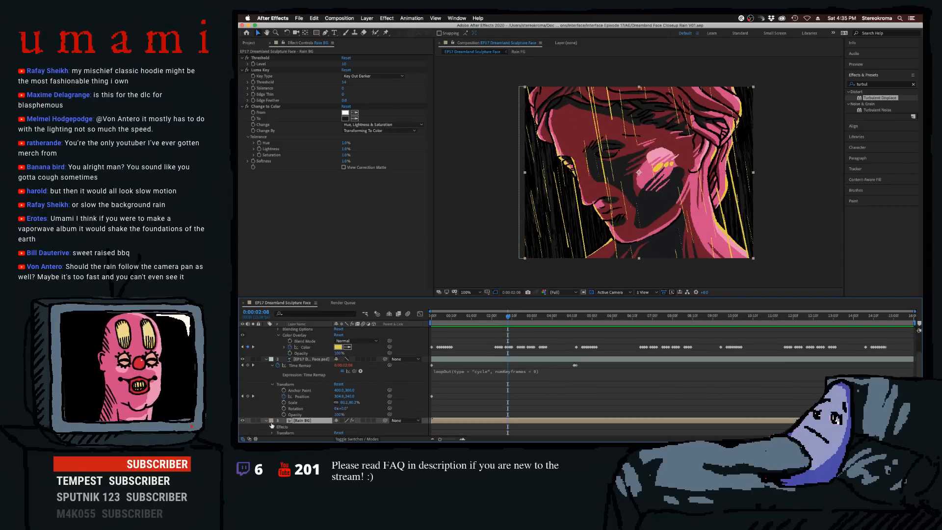
{"action": "scroll", "coordinate": [277, 417], "scroll_direction": "down", "scroll_amount": 1}
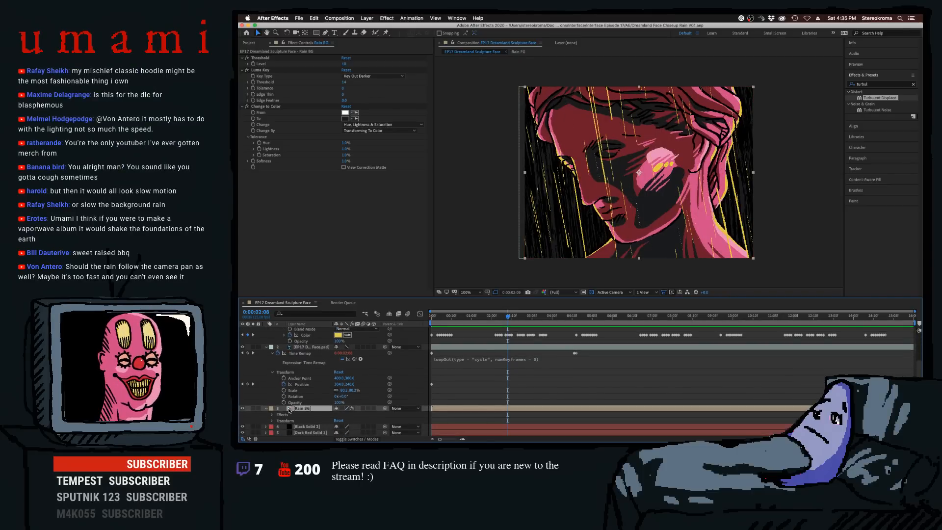
{"action": "double_click", "coordinate": [289, 409]}
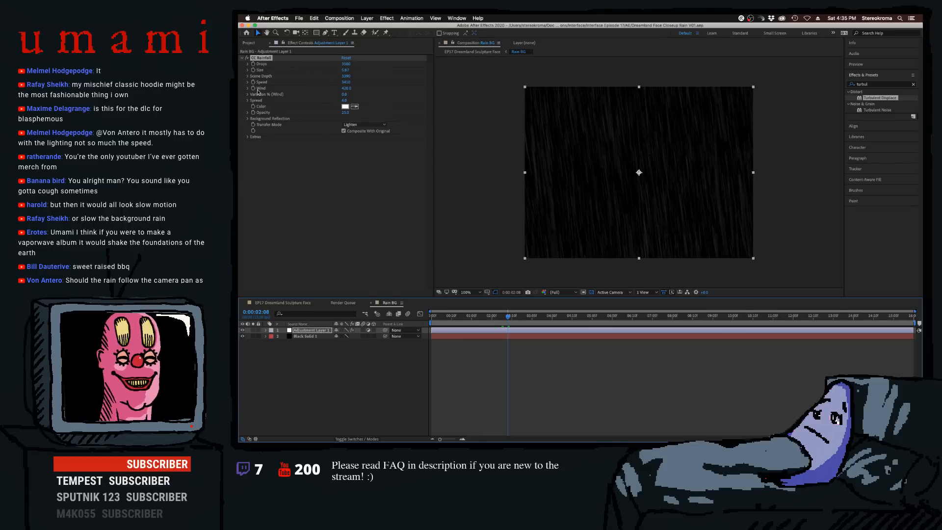
{"action": "left_click", "coordinate": [266, 330]}
{"action": "left_click", "coordinate": [271, 349]}
{"action": "left_click", "coordinate": [268, 346]}
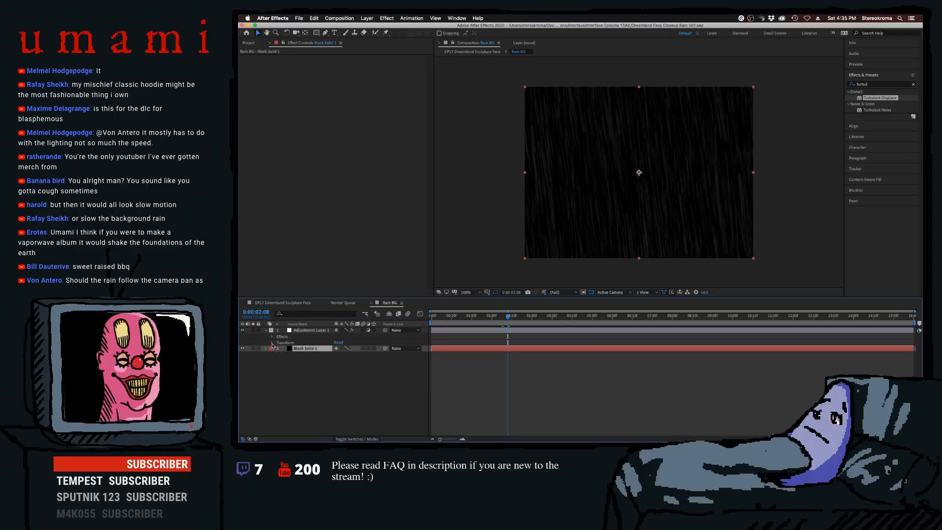
{"action": "left_click", "coordinate": [272, 343]}
{"action": "left_click_drag", "start_coordinate": [339, 354], "coordinate": [323, 358]}
{"action": "key", "text": "super+z"}
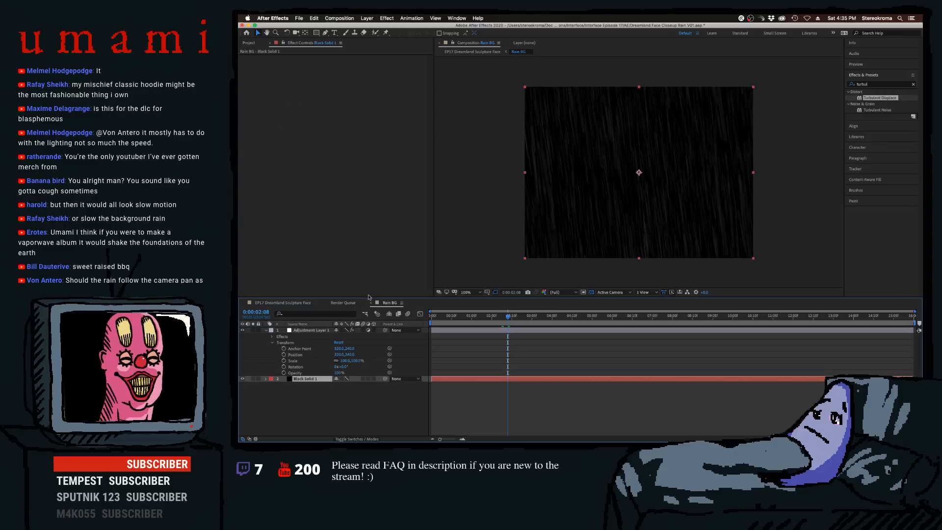
- Expand the Extras of CC Rainfall on the Rain BG adjustment layer and try shifting its horizontal Offset
{"action": "left_click", "coordinate": [315, 329]}
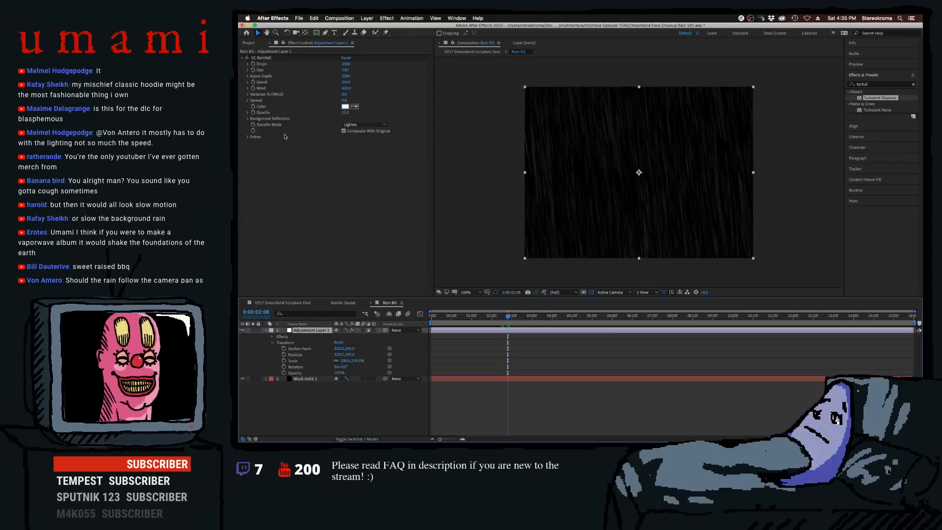
{"action": "left_click", "coordinate": [247, 137]}
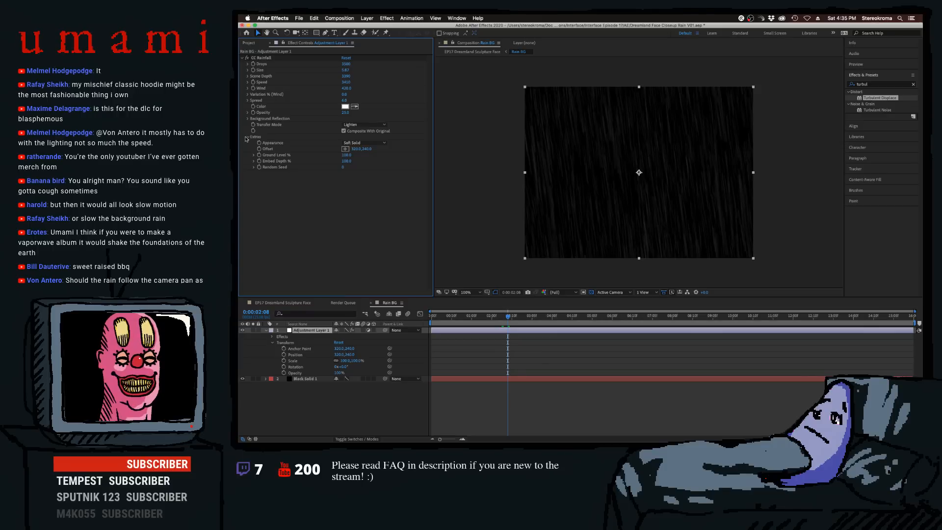
{"action": "left_click_drag", "start_coordinate": [360, 148], "coordinate": [287, 151]}
{"action": "key", "text": "super+z"}
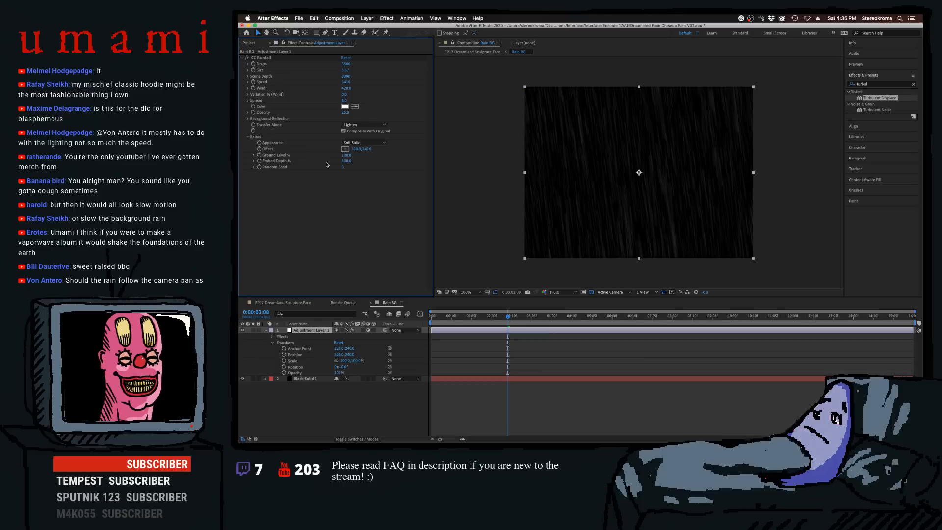
- Keyframe the CC Rainfall Offset in Rain BG from the first frame to a horizontal value of about 31 at 0:00:15:14, and save
{"action": "key", "text": "Home"}
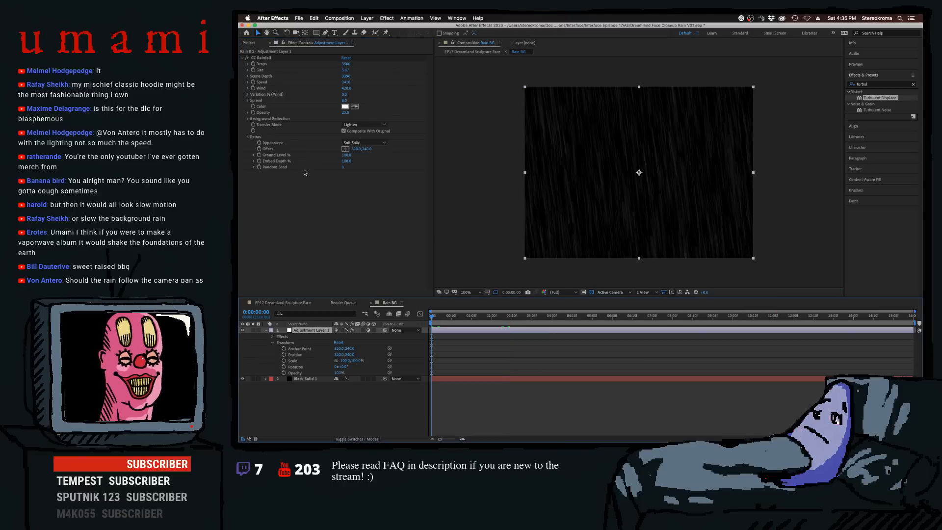
{"action": "left_click", "coordinate": [260, 151]}
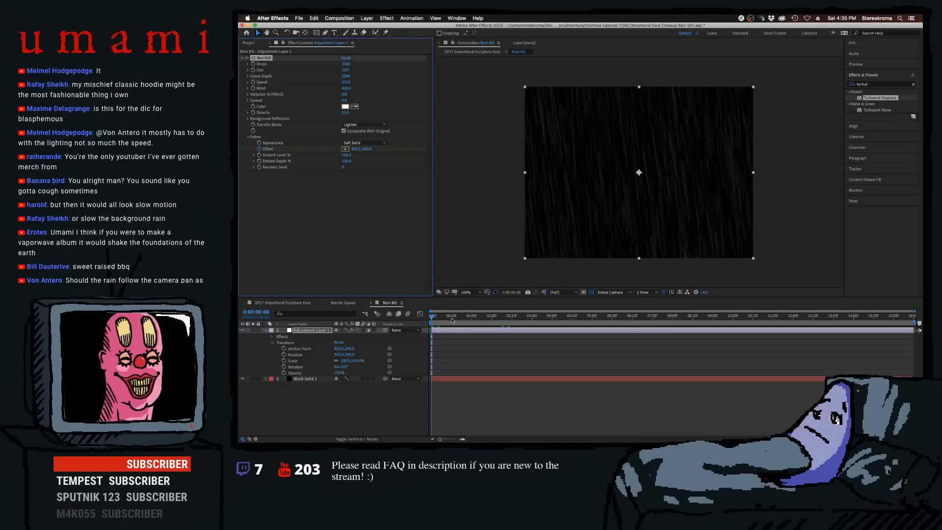
{"action": "key", "text": "End"}
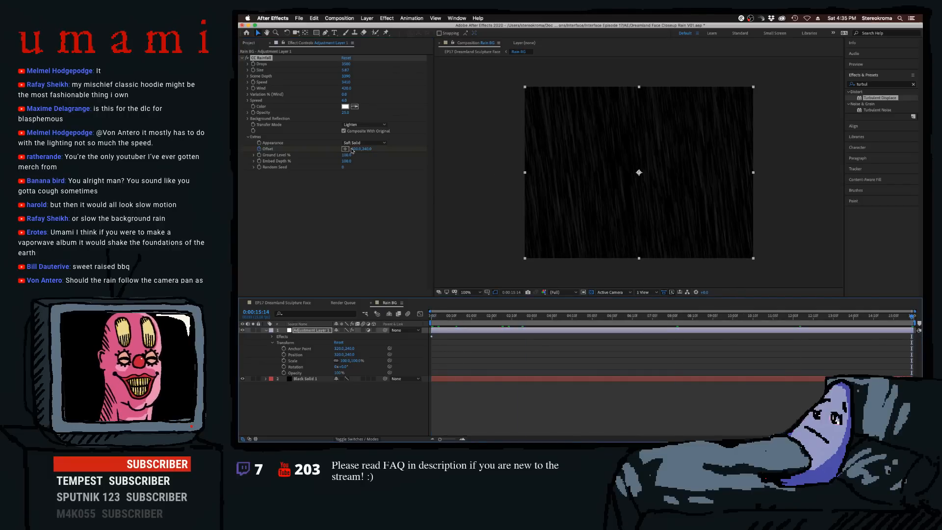
{"action": "left_click_drag", "start_coordinate": [352, 150], "coordinate": [267, 155]}
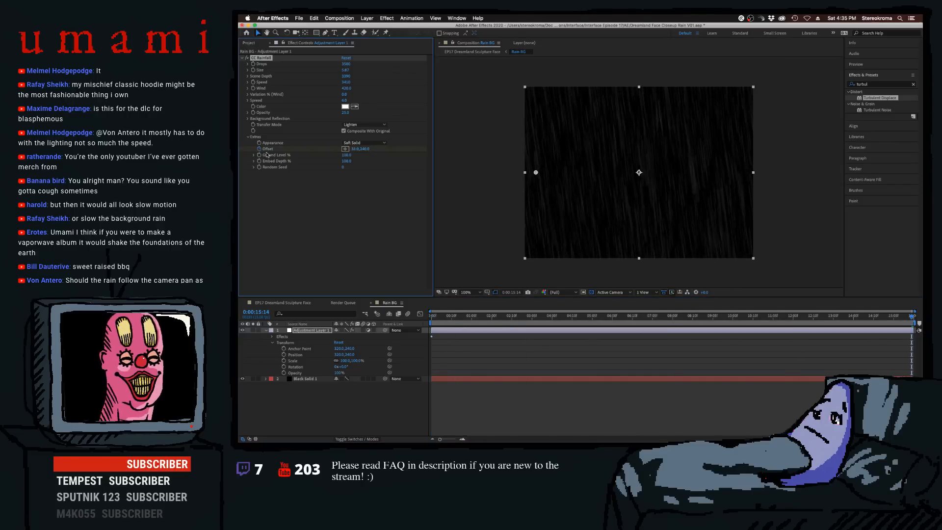
{"action": "key", "text": "super+s"}
- Preview the sculpture face composition, replay it from the start with the Rain FG layer selected, and return to the first frame
{"action": "left_click", "coordinate": [295, 303]}
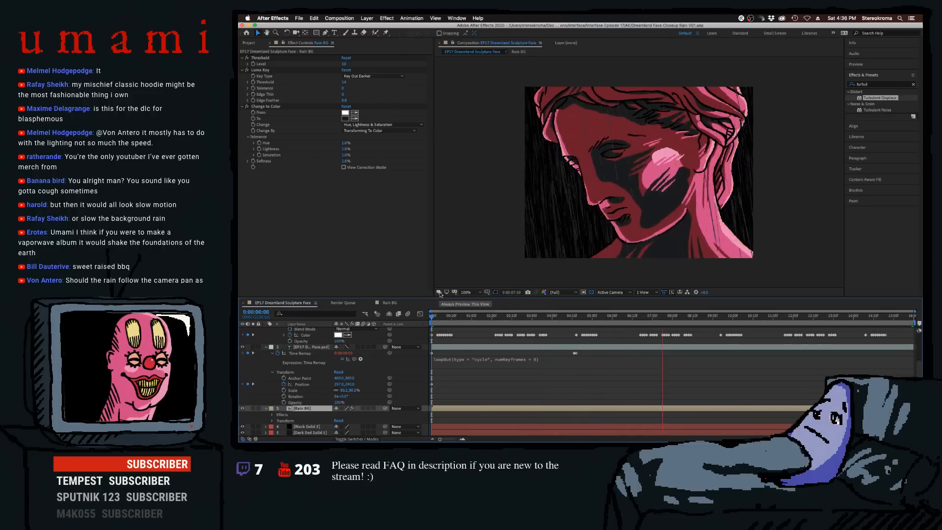
{"action": "key", "text": "space"}
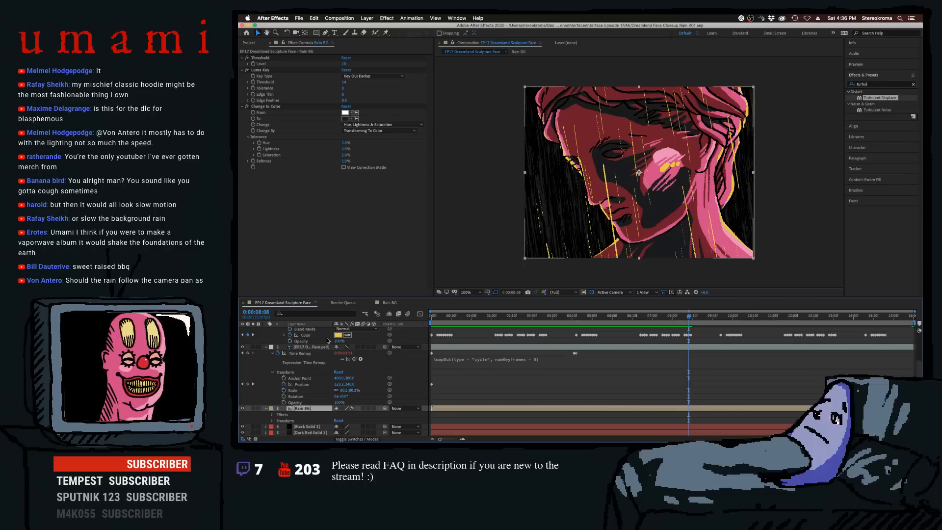
{"action": "scroll", "coordinate": [327, 341], "scroll_direction": "up", "scroll_amount": 3}
{"action": "left_click", "coordinate": [319, 331]}
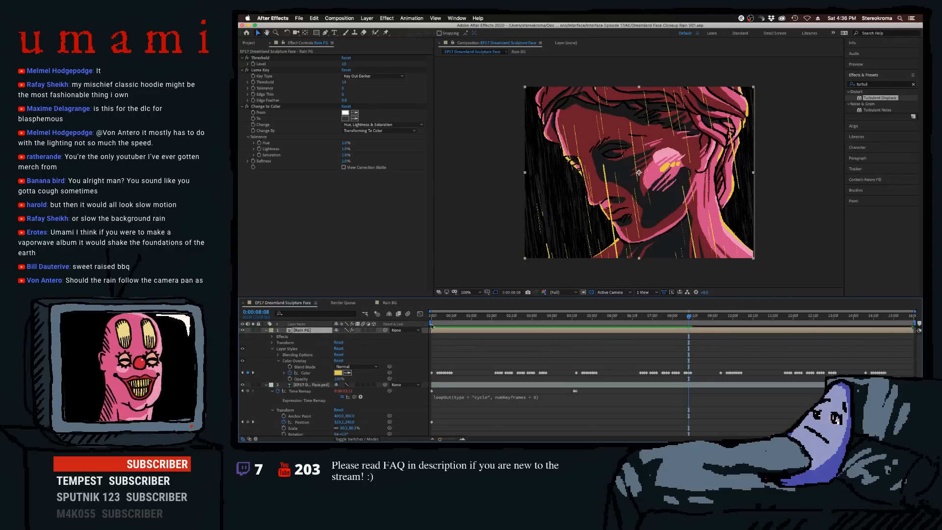
{"action": "left_click", "coordinate": [431, 326]}
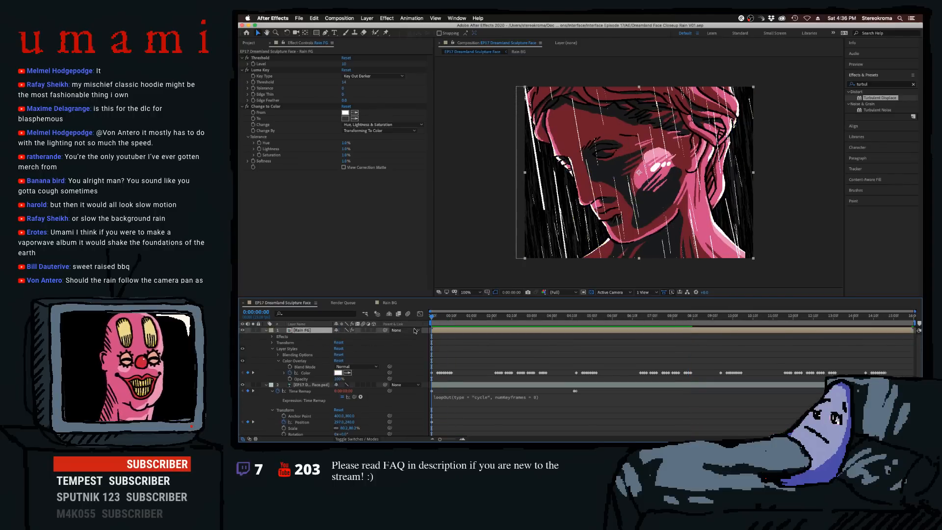
{"action": "key", "text": "space"}
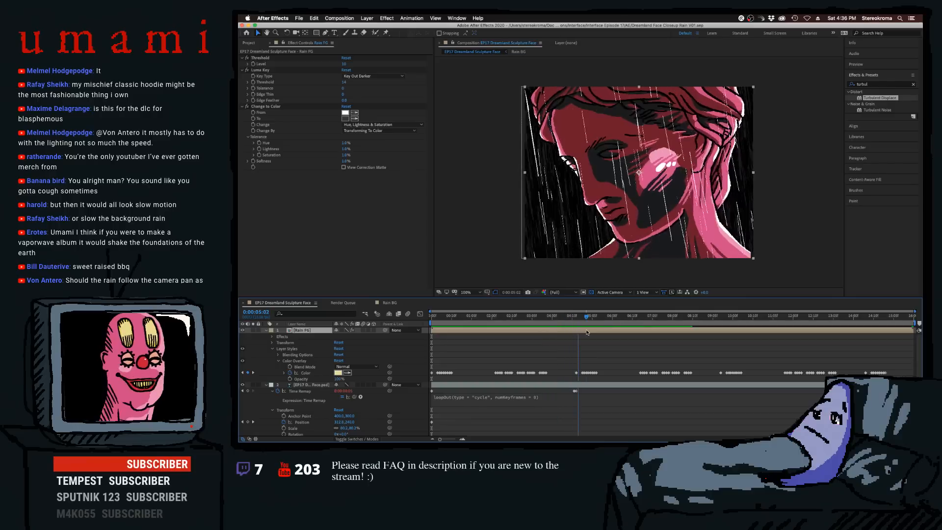
{"action": "left_click_drag", "start_coordinate": [562, 325], "coordinate": [372, 322]}
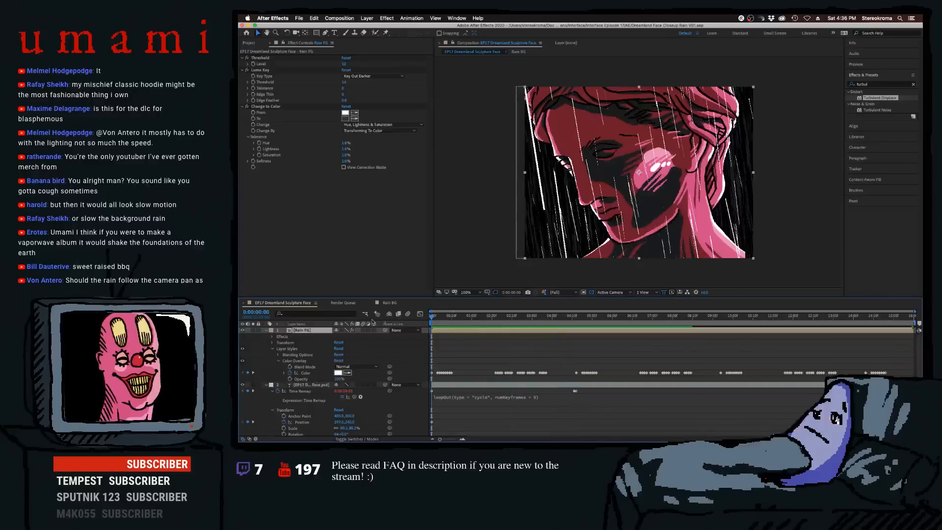
- Open Rain FG, keyframe the CC Rainfall Offset from the first frame to a horizontal value of about -1100 at 0:00:15:14, and save
{"action": "double_click", "coordinate": [289, 334]}
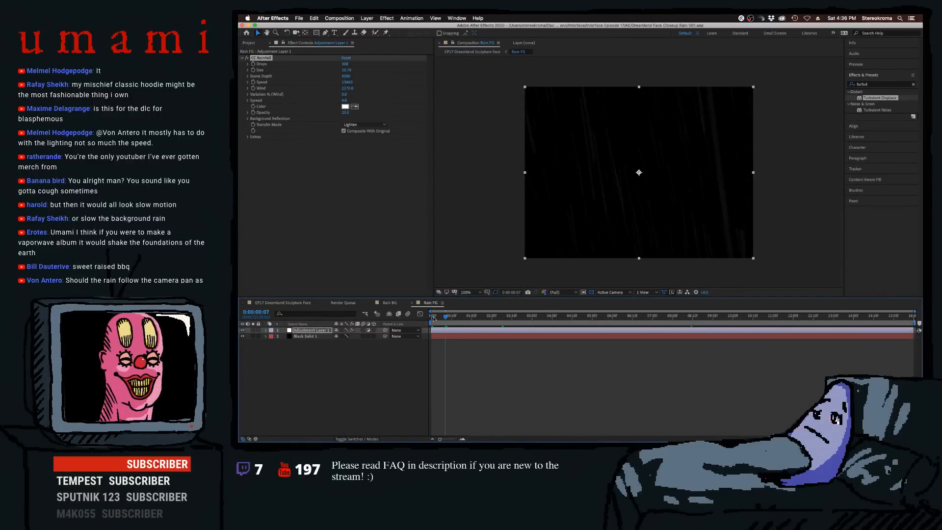
{"action": "left_click", "coordinate": [248, 136]}
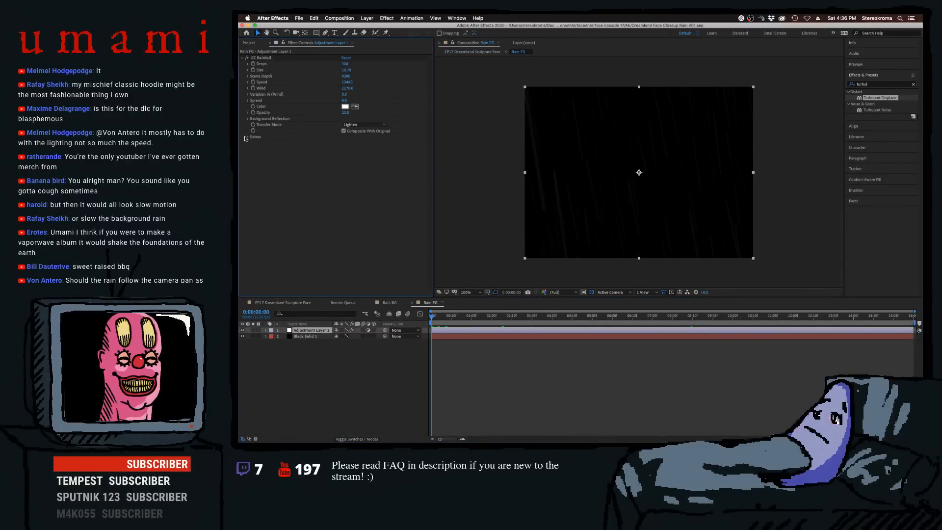
{"action": "left_click", "coordinate": [259, 149]}
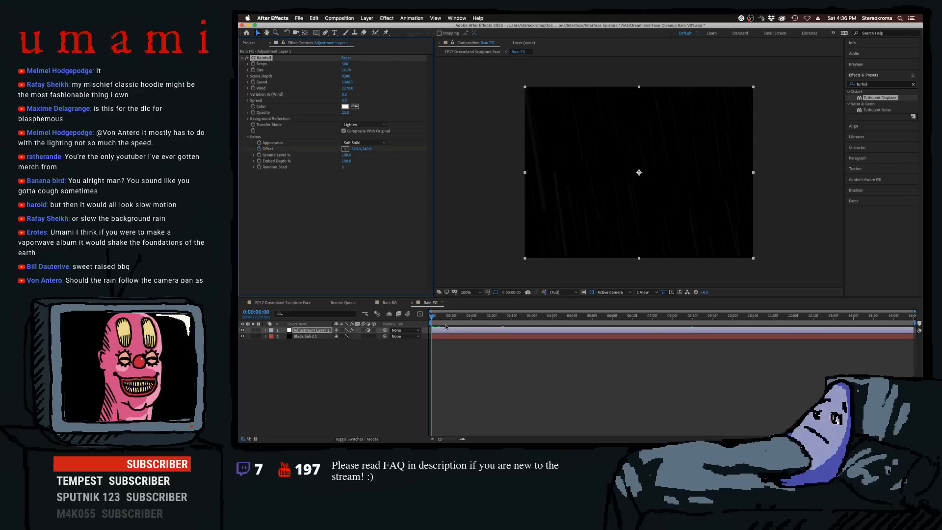
{"action": "left_click_drag", "start_coordinate": [434, 320], "coordinate": [920, 313]}
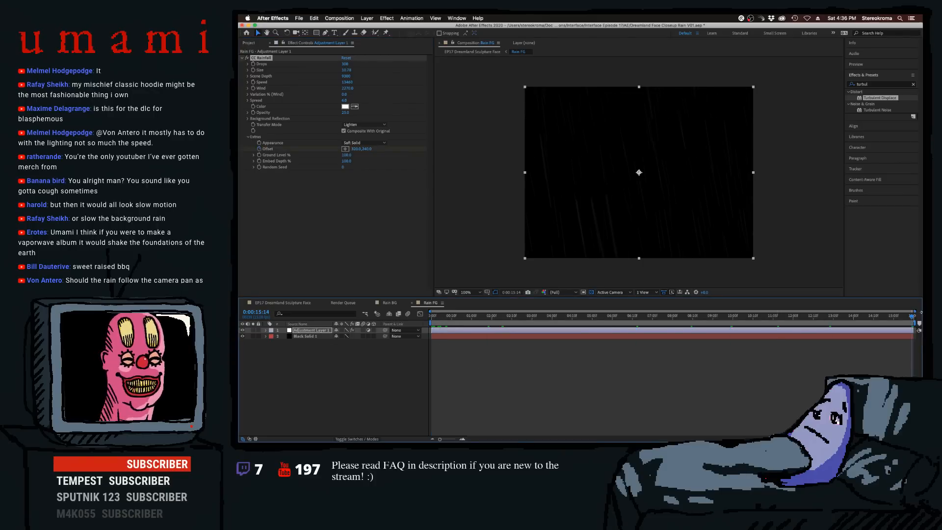
{"action": "left_click_drag", "start_coordinate": [355, 150], "coordinate": [340, 151]}
{"action": "left_click_drag", "start_coordinate": [275, 154], "coordinate": [246, 154]}
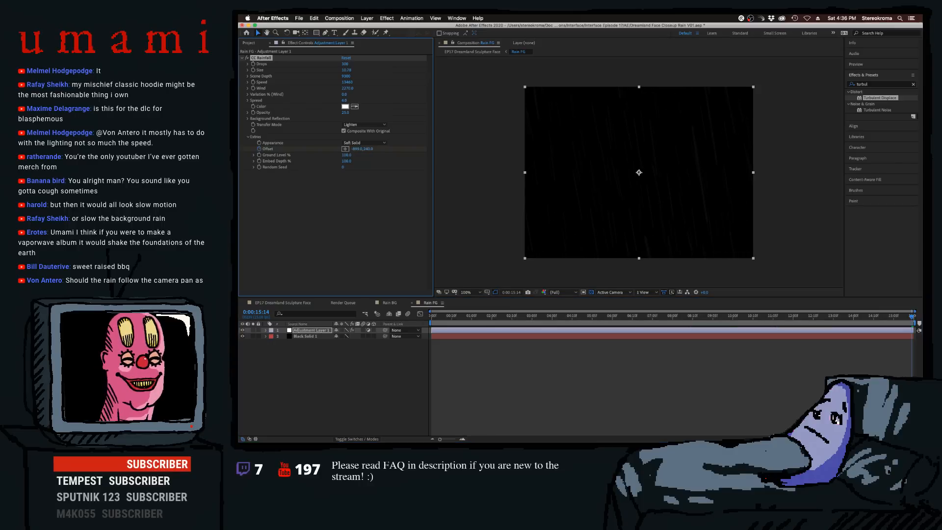
{"action": "key", "text": "super+s"}
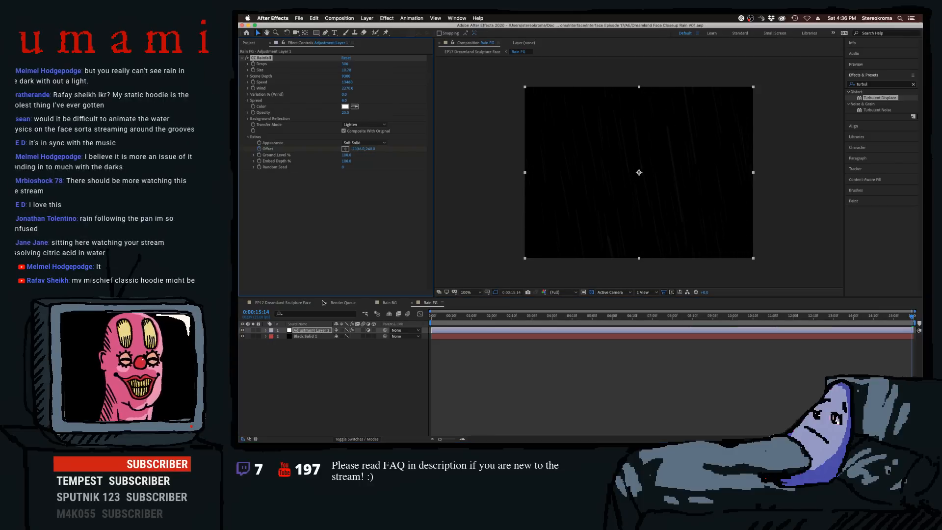
- Preview the shifting foreground rain in the sculpture face composition
{"action": "left_click", "coordinate": [281, 303]}
{"action": "key", "text": "space"}
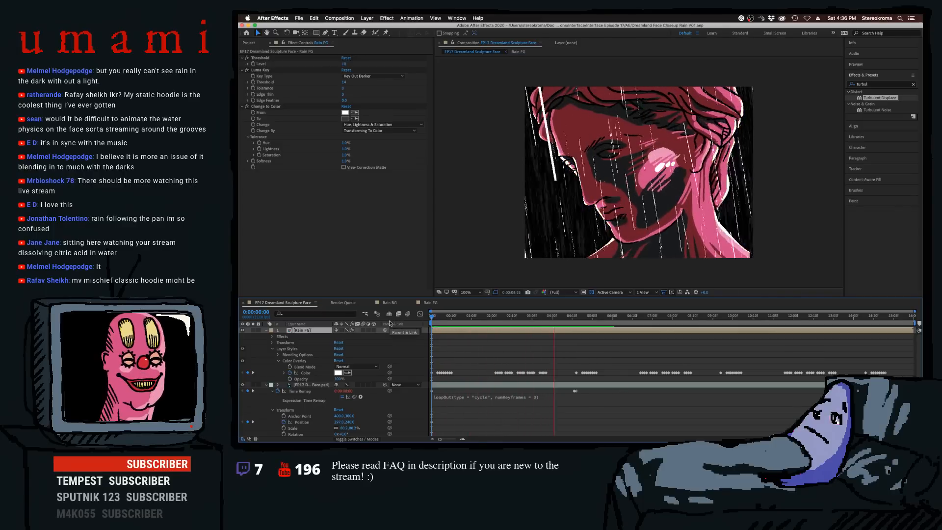
{"action": "key", "text": "space"}
- Return to the start of Rain FG, expand CC Rainfall in the timeline, and lower the first-frame horizontal Offset to about 139
{"action": "left_click", "coordinate": [431, 303]}
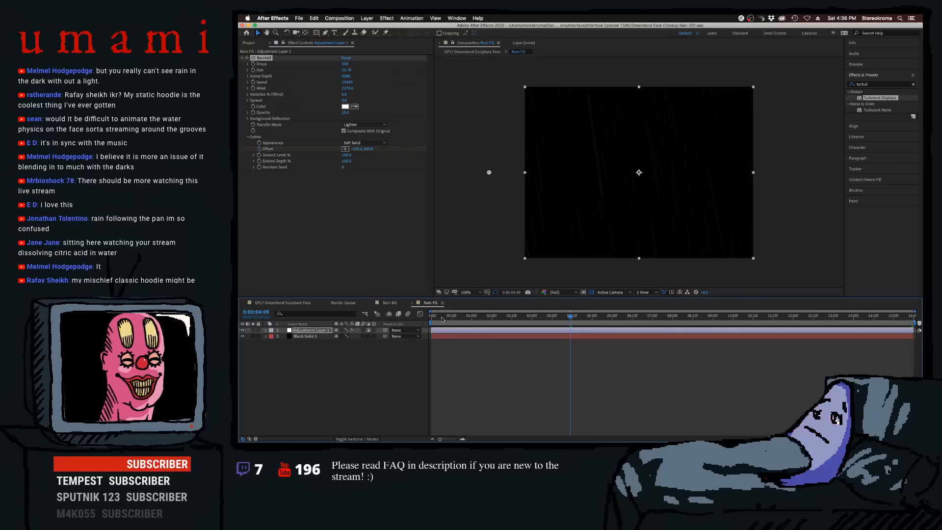
{"action": "key", "text": "Home"}
{"action": "left_click", "coordinate": [266, 330]}
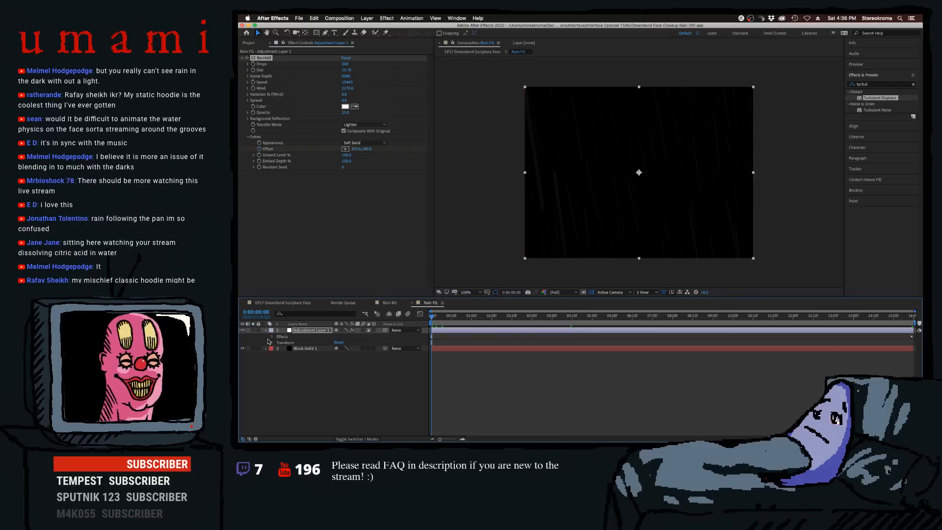
{"action": "left_click", "coordinate": [271, 343]}
{"action": "left_click", "coordinate": [272, 337]}
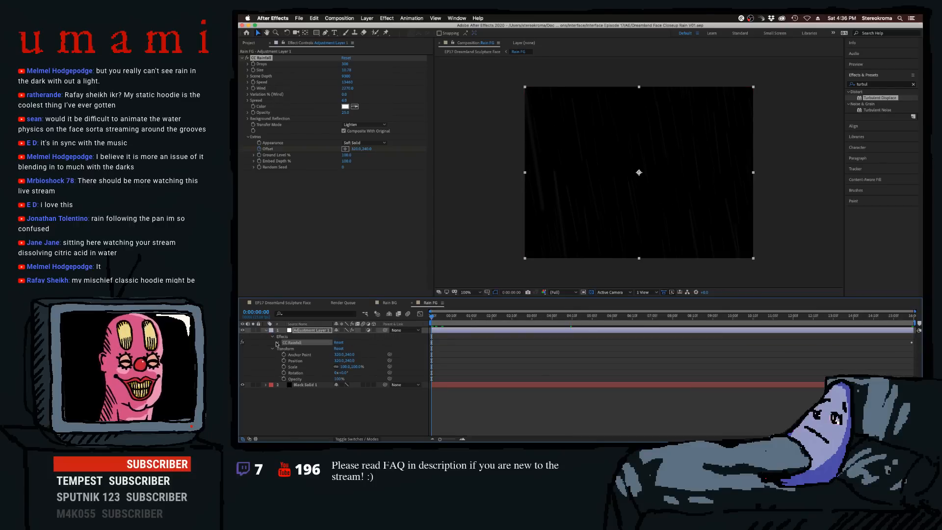
{"action": "left_click", "coordinate": [278, 343]}
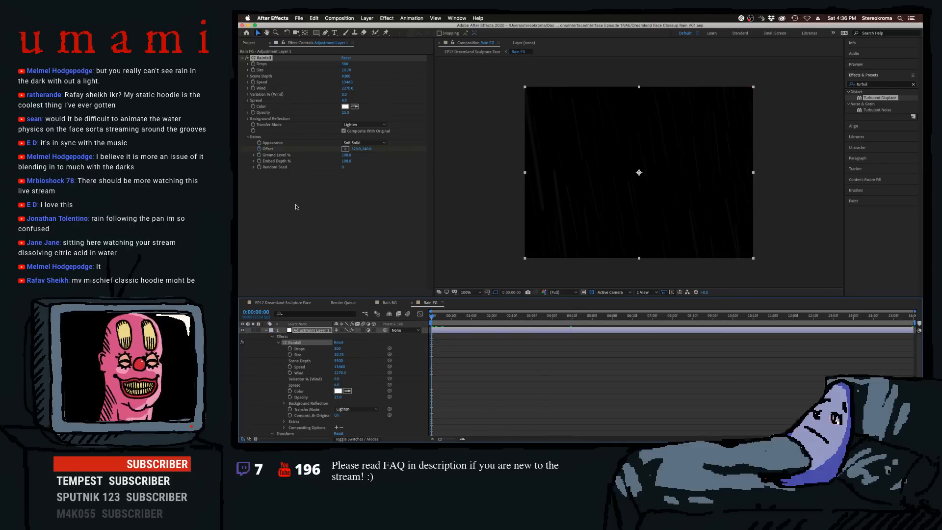
{"action": "left_click_drag", "start_coordinate": [354, 148], "coordinate": [296, 155]}
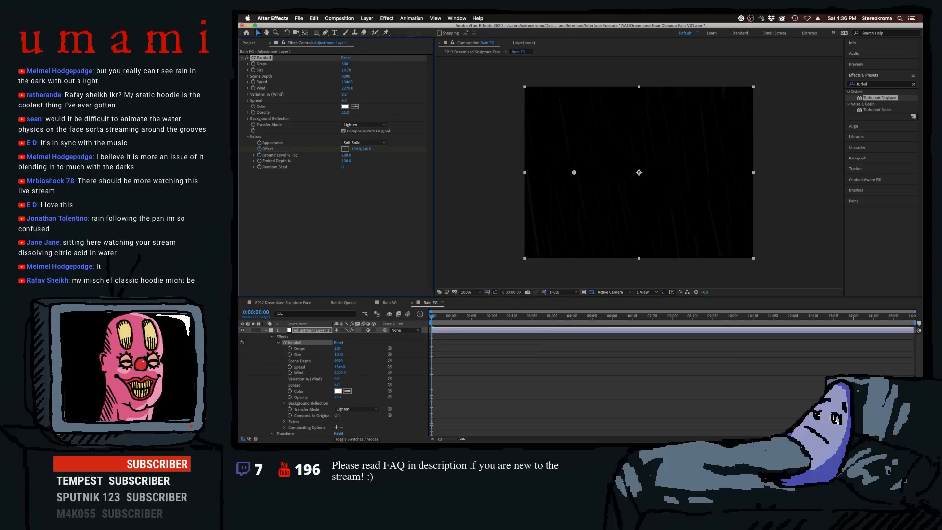
- Reveal the Offset keyframes in Rain FG's timeline, lower the first-frame horizontal Offset far below zero, save, and preview the sculpture face composition
{"action": "scroll", "coordinate": [480, 343], "scroll_direction": "down", "scroll_amount": 3}
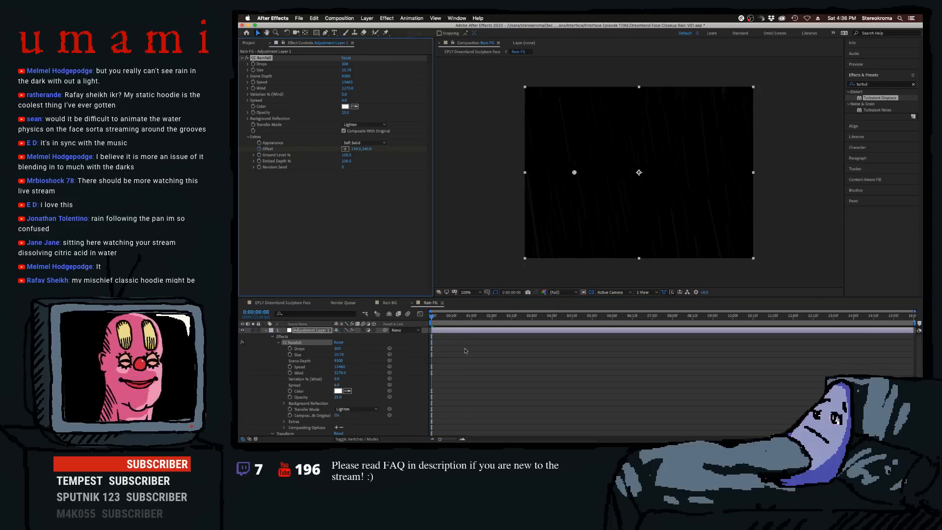
{"action": "scroll", "coordinate": [318, 367], "scroll_direction": "up", "scroll_amount": 3}
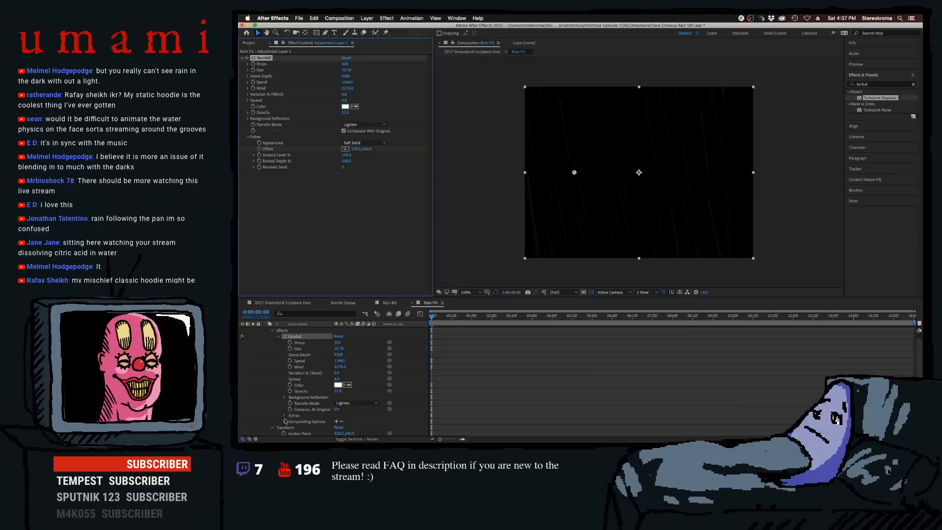
{"action": "left_click", "coordinate": [284, 415]}
{"action": "scroll", "coordinate": [285, 420], "scroll_direction": "down", "scroll_amount": 2}
{"action": "left_click", "coordinate": [456, 344]}
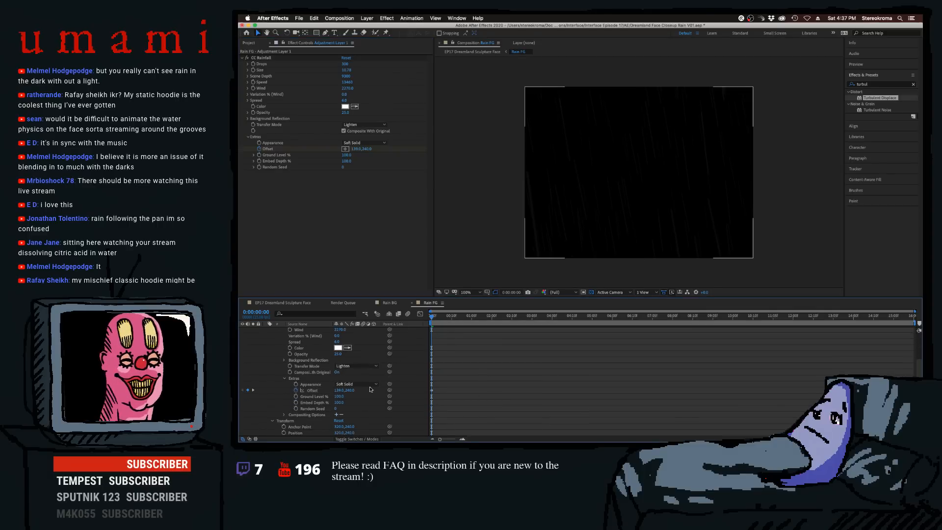
{"action": "left_click_drag", "start_coordinate": [344, 390], "coordinate": [239, 391]}
{"action": "left_click_drag", "start_coordinate": [341, 391], "coordinate": [238, 392]}
{"action": "key", "text": "super+s"}
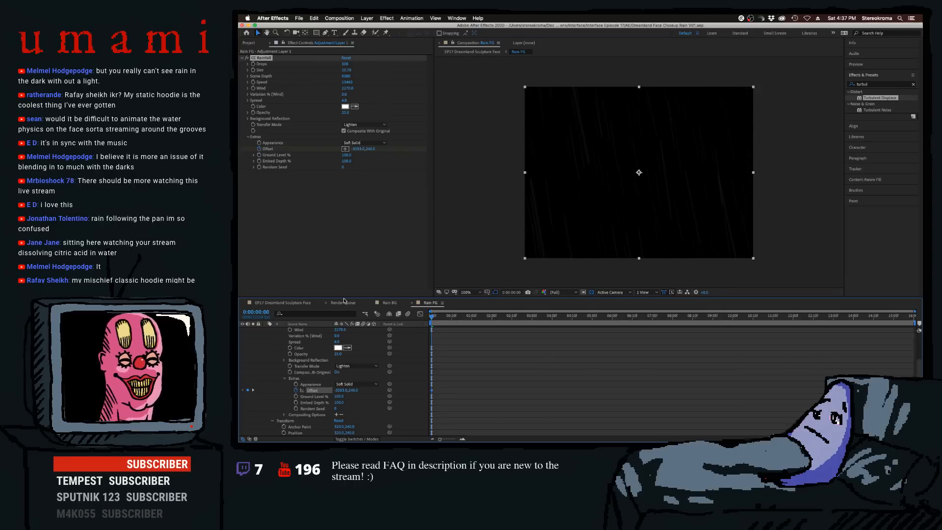
{"action": "left_click", "coordinate": [297, 302]}
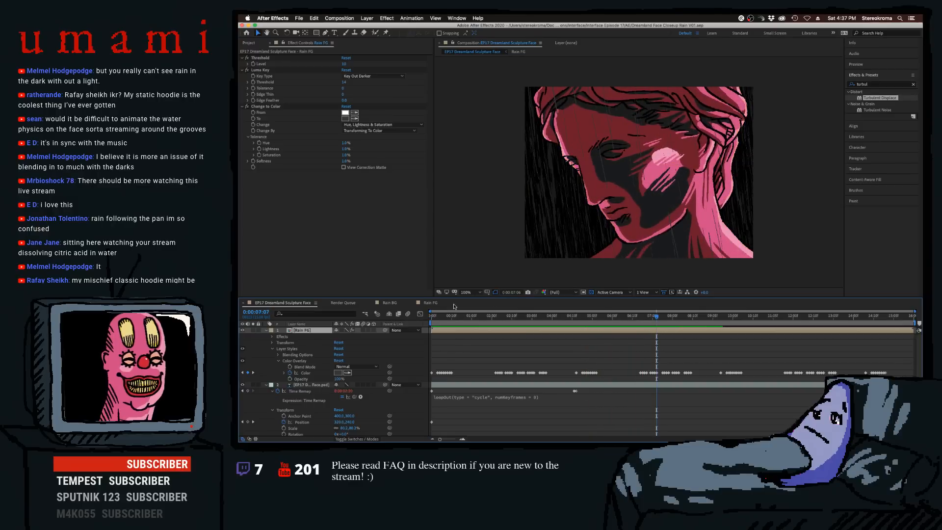
- Push Rain FG's first-frame horizontal Offset further into negative values, save the project, and return to the sculpture face composition
{"action": "left_click", "coordinate": [430, 303]}
{"action": "left_click_drag", "start_coordinate": [437, 316], "coordinate": [397, 329]}
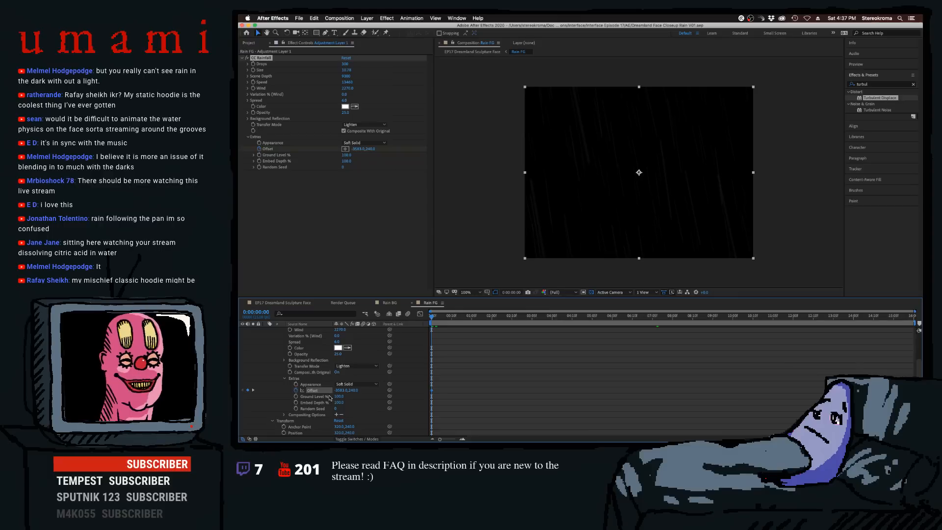
{"action": "left_click_drag", "start_coordinate": [340, 391], "coordinate": [324, 391]}
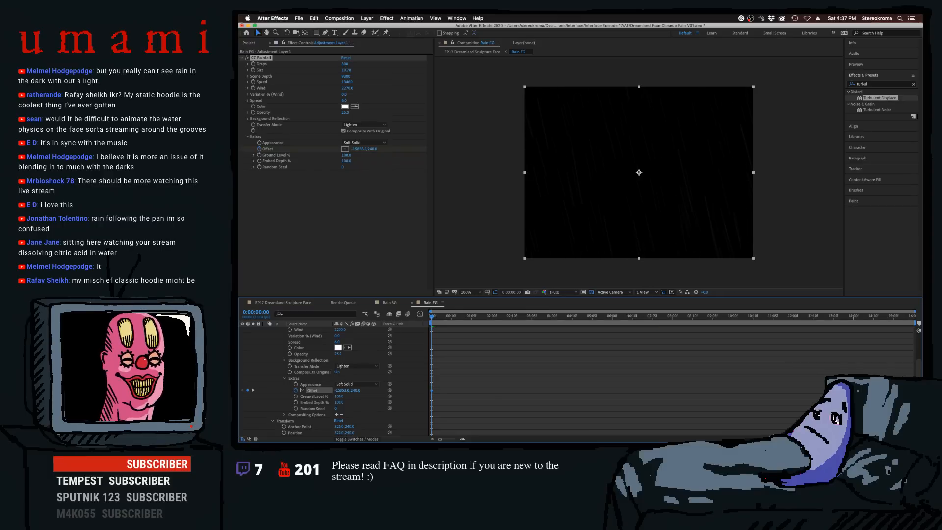
{"action": "key", "text": "super+s"}
{"action": "left_click", "coordinate": [283, 303]}
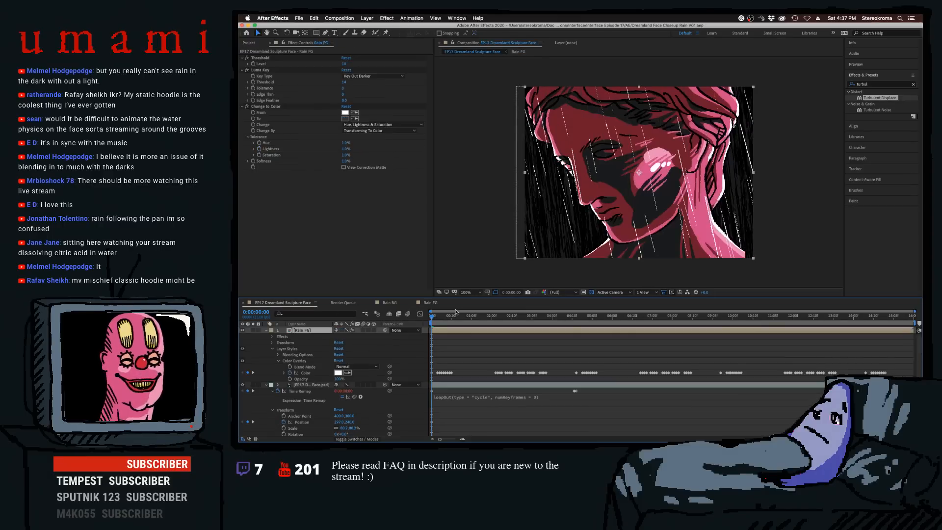
- Preview the sculpture face composition's foreground rain and reopen the Rain FG composition
{"action": "key", "text": "space"}
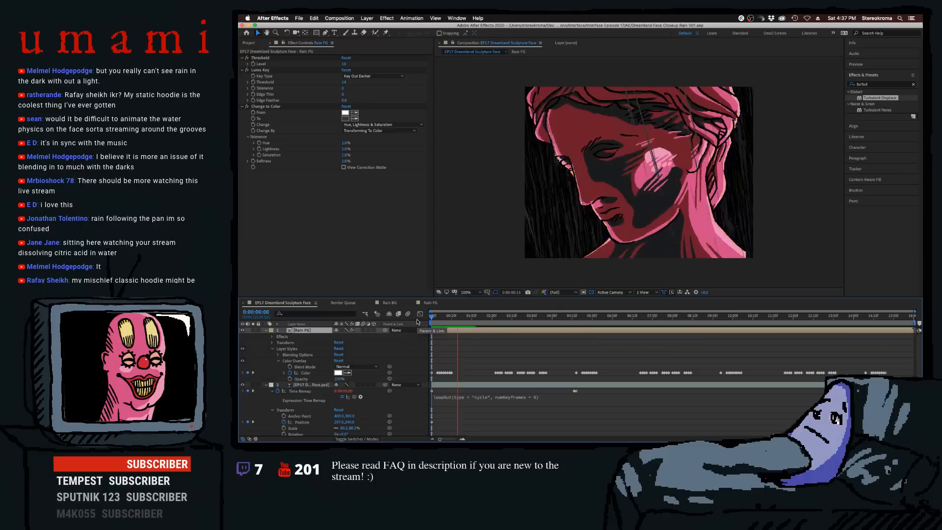
{"action": "key", "text": "space"}
{"action": "left_click", "coordinate": [431, 303]}
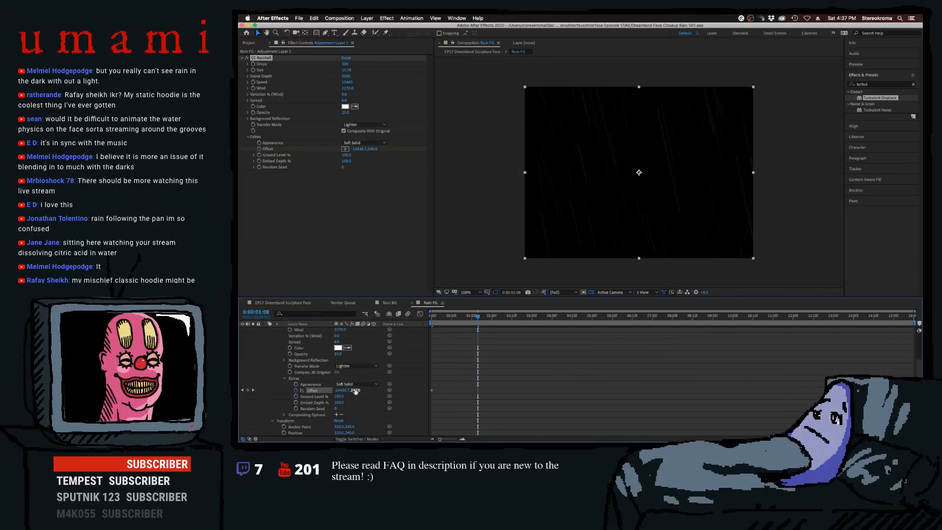
{"action": "type", "text": "0"}
{"action": "key", "text": "Return"}
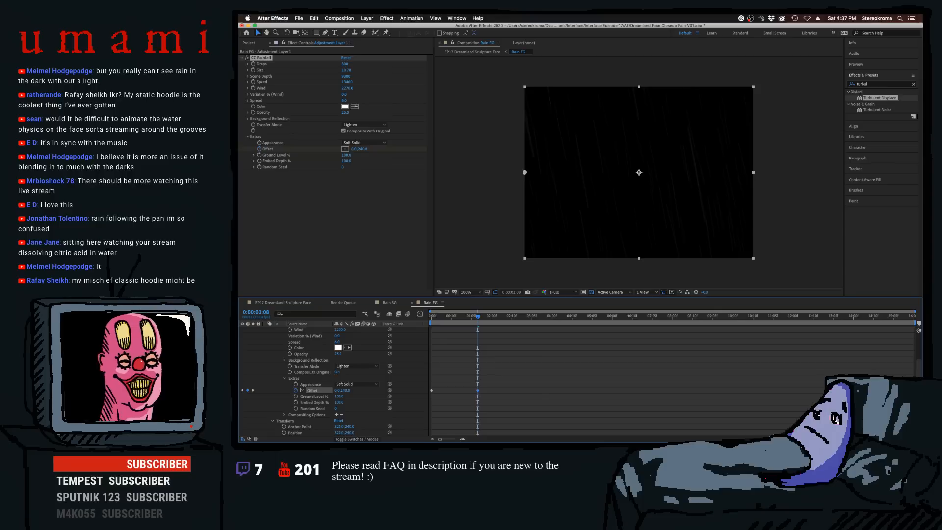
{"action": "left_click_drag", "start_coordinate": [494, 376], "coordinate": [429, 386]}
{"action": "key", "text": "Delete"}
{"action": "key", "text": "Delete"}
- Keyframe the CC Rainfall horizontal Offset at about 877 on Rain FG's first frame and scrub through the rain
{"action": "left_click_drag", "start_coordinate": [442, 316], "coordinate": [432, 316]}
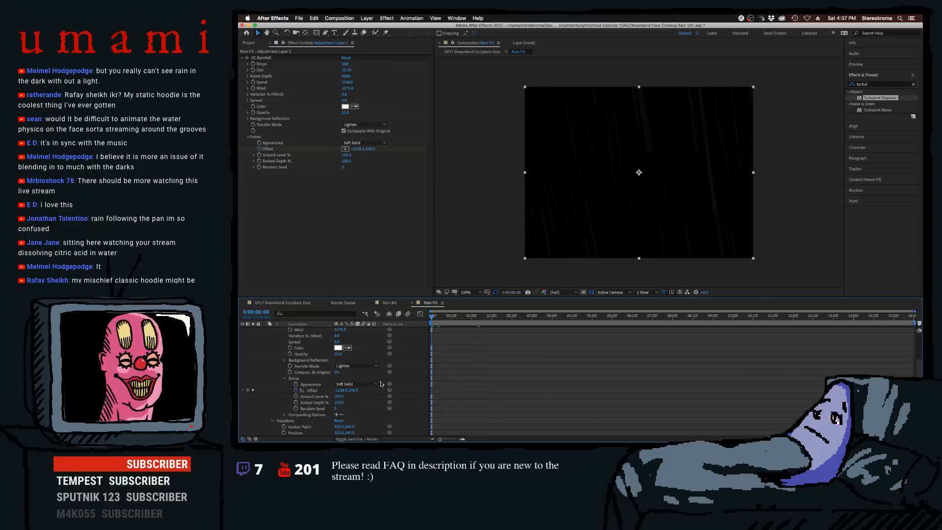
{"action": "left_click", "coordinate": [338, 390]}
{"action": "type", "text": "0"}
{"action": "key", "text": "Return"}
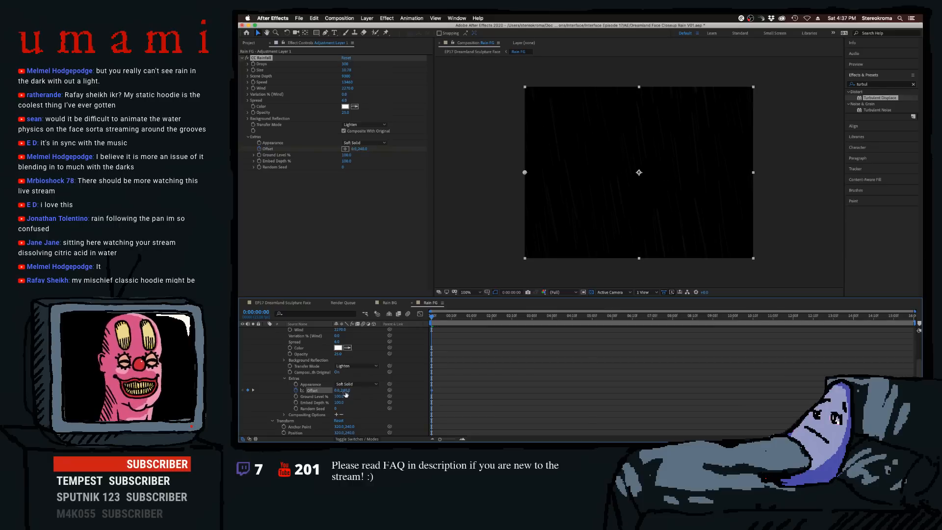
{"action": "left_click_drag", "start_coordinate": [339, 390], "coordinate": [646, 388]}
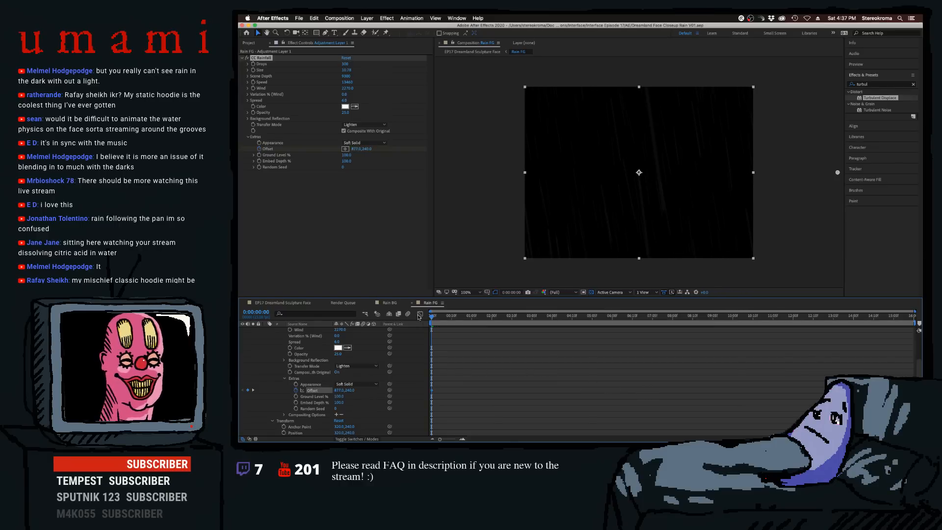
{"action": "left_click", "coordinate": [445, 318]}
{"action": "left_click_drag", "start_coordinate": [480, 321], "coordinate": [841, 319]}
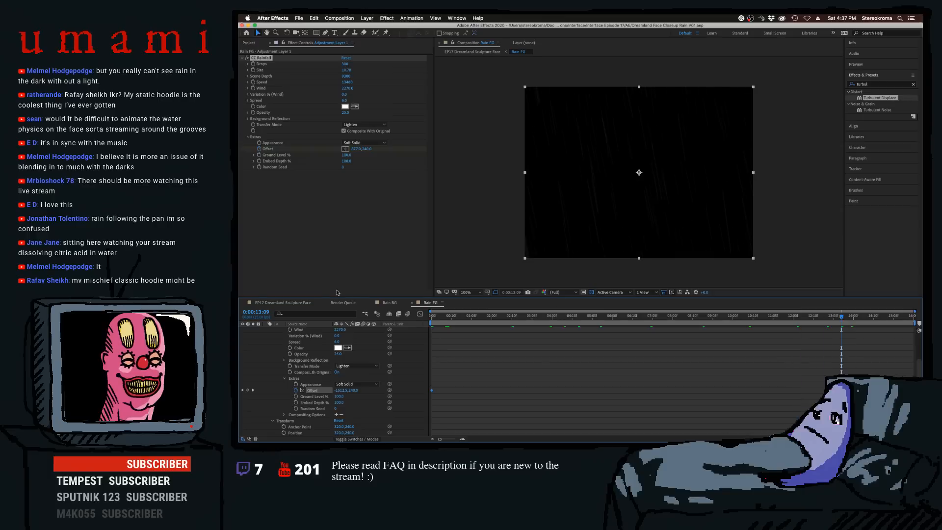
- Play the sculpture face composition from its first frame to check the foreground rain against the camera pan
{"action": "left_click", "coordinate": [303, 302]}
{"action": "key", "text": "Home"}
{"action": "key", "text": "space"}
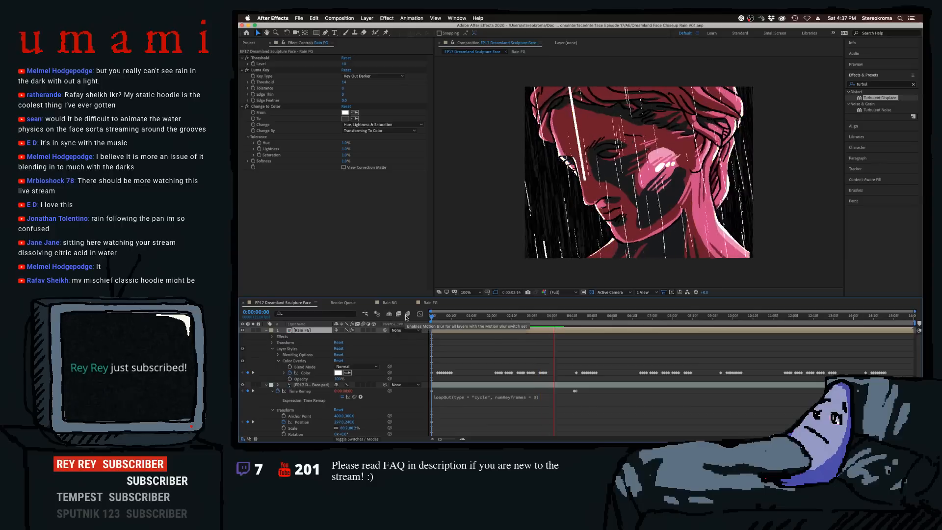
{"action": "key", "text": "space"}
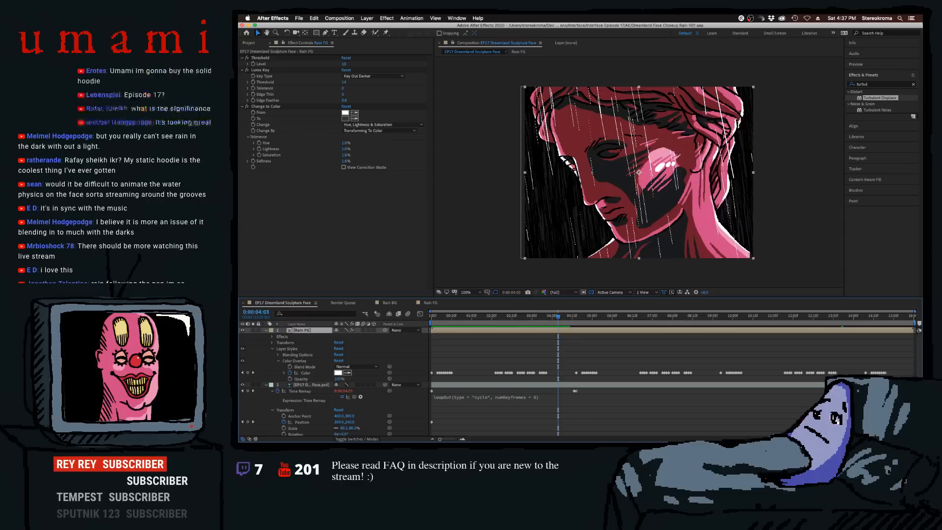
- Switch to Photoshop and add a 15 fps video layer above the sculpture face reference in the raindrop file
{"action": "key", "text": "super+Tab"}
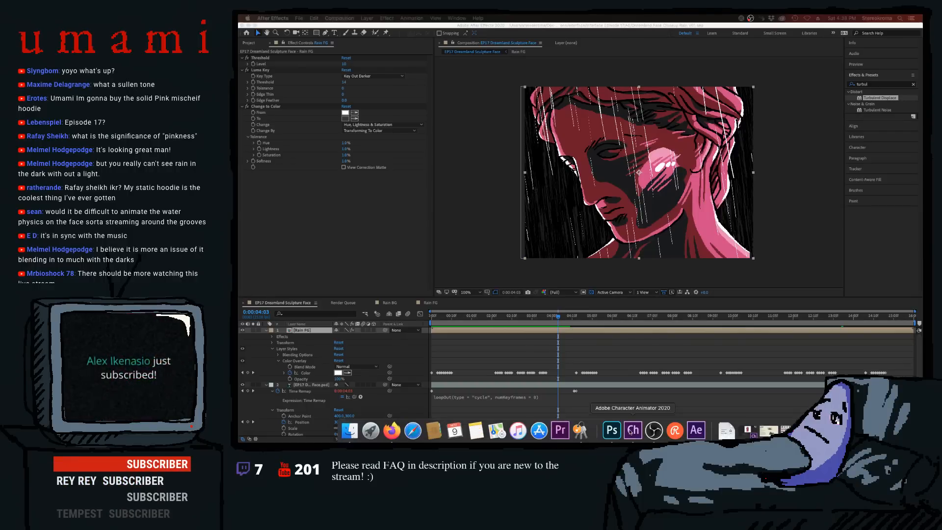
{"action": "left_click", "coordinate": [612, 429]}
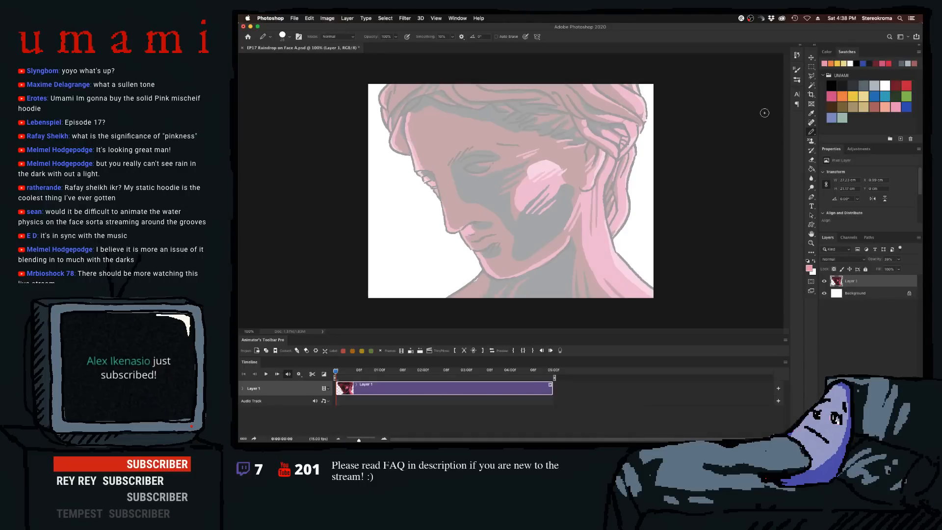
{"action": "left_click", "coordinate": [372, 428]}
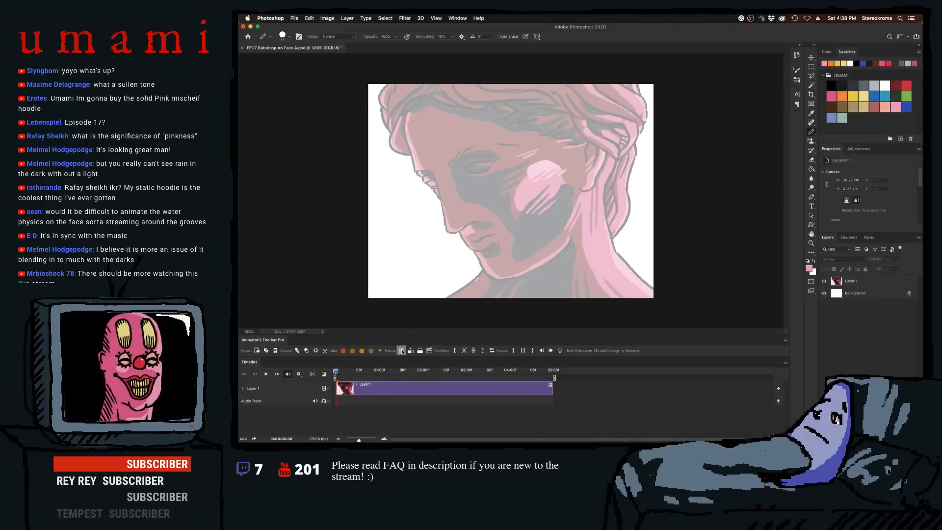
{"action": "left_click", "coordinate": [401, 350]}
{"action": "left_click_drag", "start_coordinate": [360, 436], "coordinate": [366, 437]}
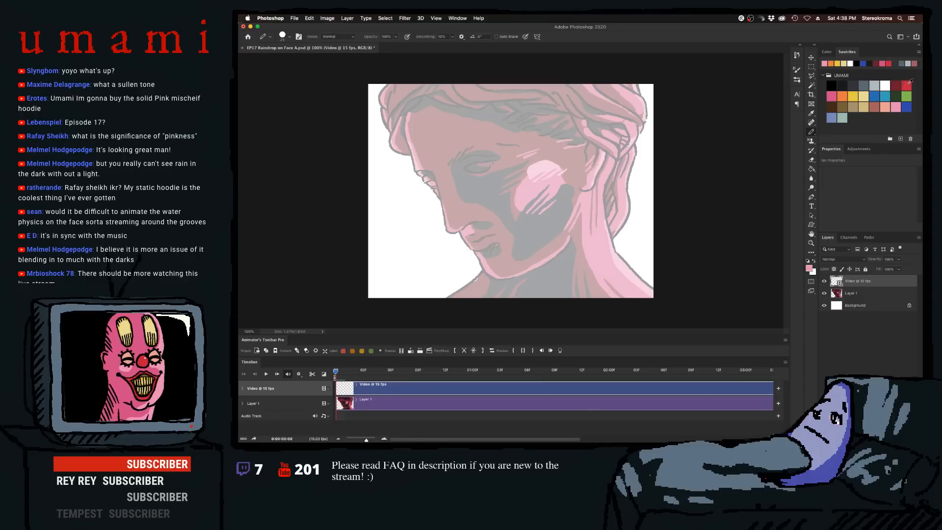
- Choose black, shrink the brush, and test a small drop mark at the forehead's edge before undoing it
{"action": "left_click", "coordinate": [906, 85]}
{"action": "left_click", "coordinate": [831, 86]}
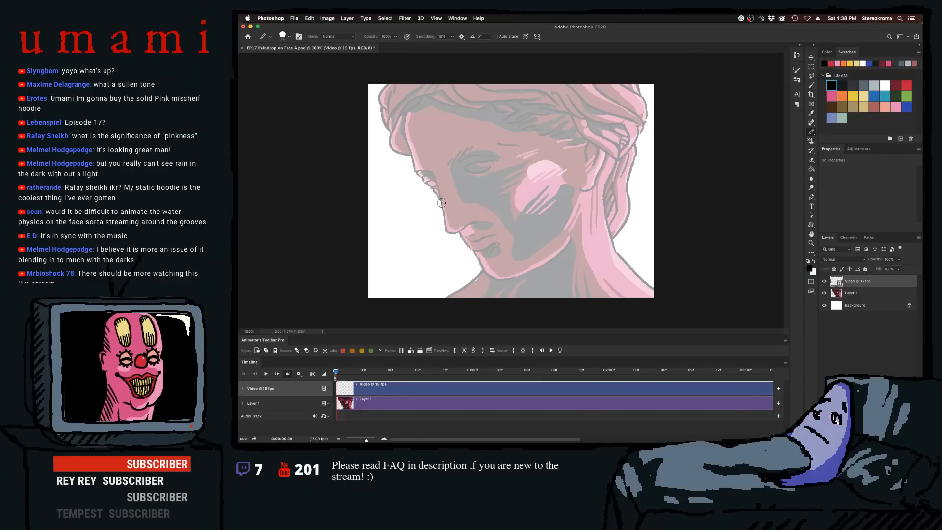
{"action": "key", "text": "bracketleft"}
{"action": "key", "text": "bracketleft"}
{"action": "key", "text": "bracketleft"}
{"action": "key", "text": "bracketleft"}
{"action": "key", "text": "bracketleft"}
{"action": "key", "text": "bracketleft"}
{"action": "left_click_drag", "start_coordinate": [408, 143], "coordinate": [409, 148]}
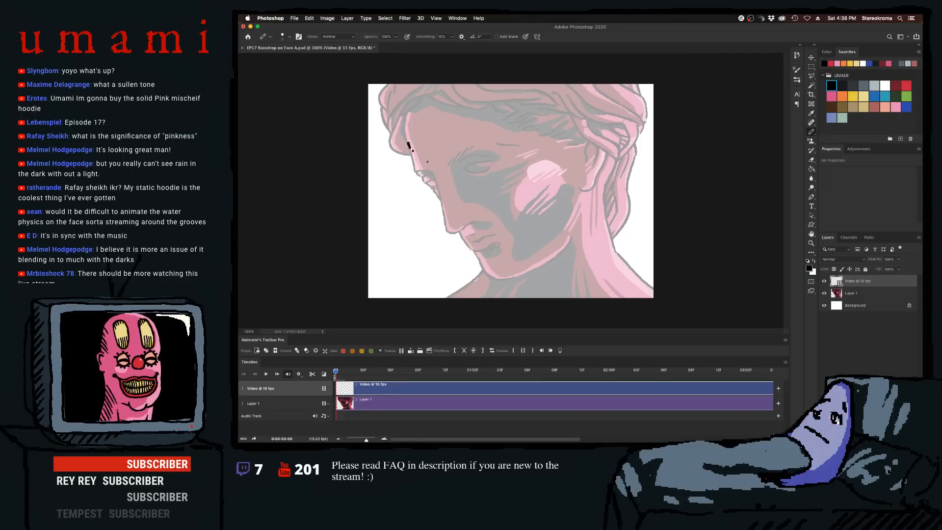
{"action": "key", "text": "super+z"}
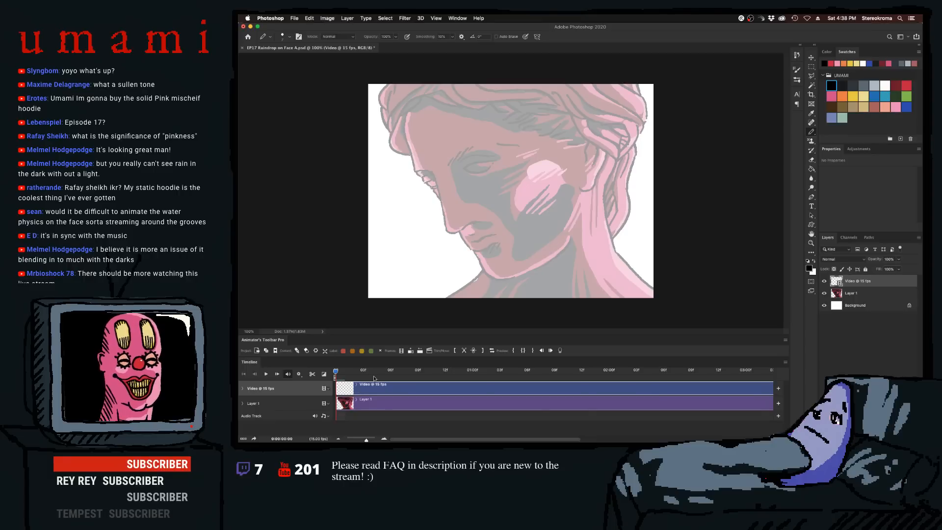
- Play back the empty video layer's timeline to judge the timing and return to the first frame
{"action": "key", "text": "space"}
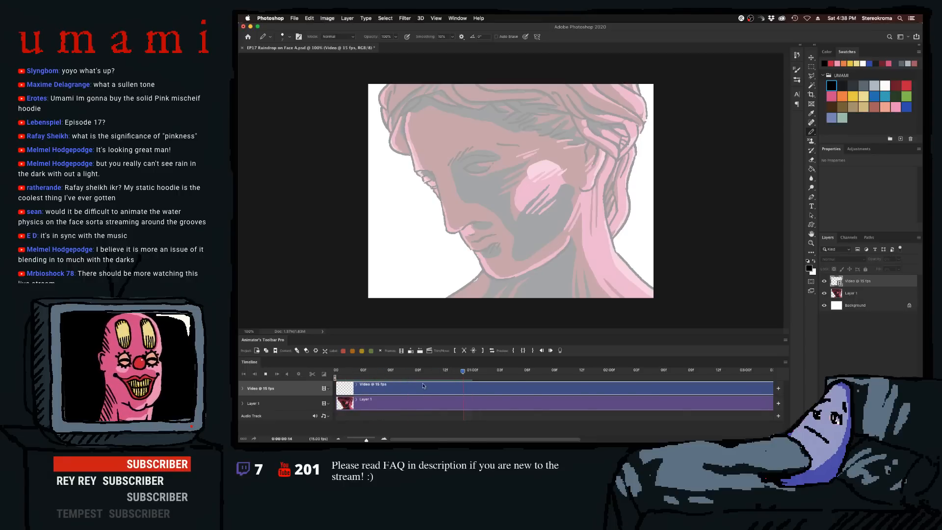
{"action": "key", "text": "space"}
{"action": "left_click_drag", "start_coordinate": [366, 440], "coordinate": [362, 440]}
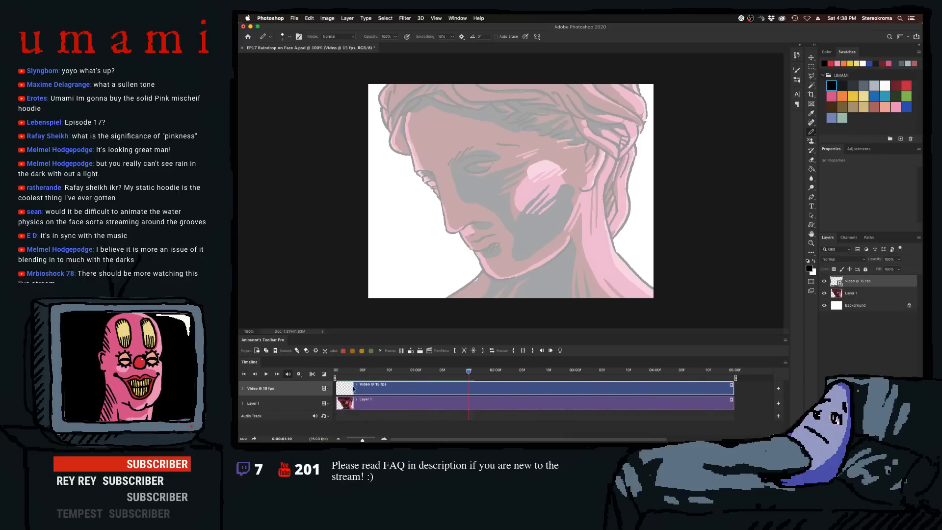
{"action": "left_click", "coordinate": [334, 374]}
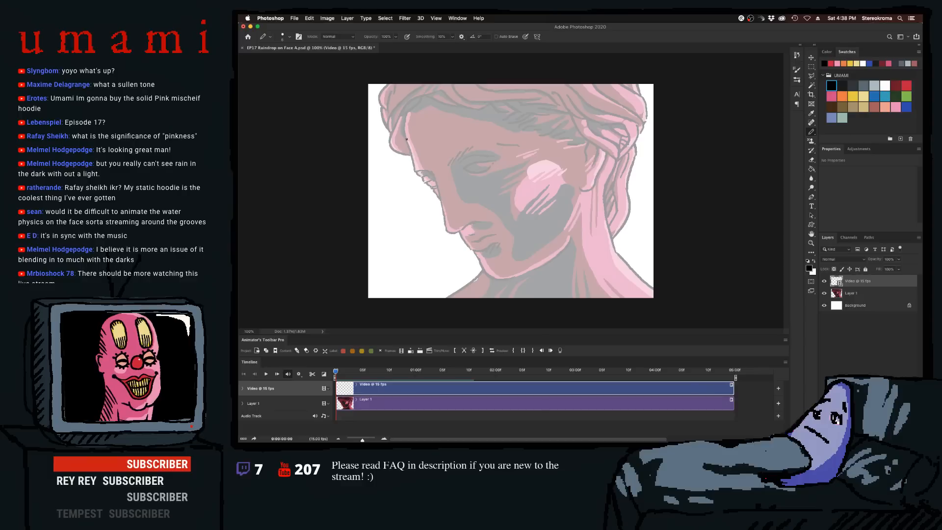
- Turn on onion skinning and draw a tiny black raindrop at the forehead's edge on the opening frames
{"action": "key", "text": "Right"}
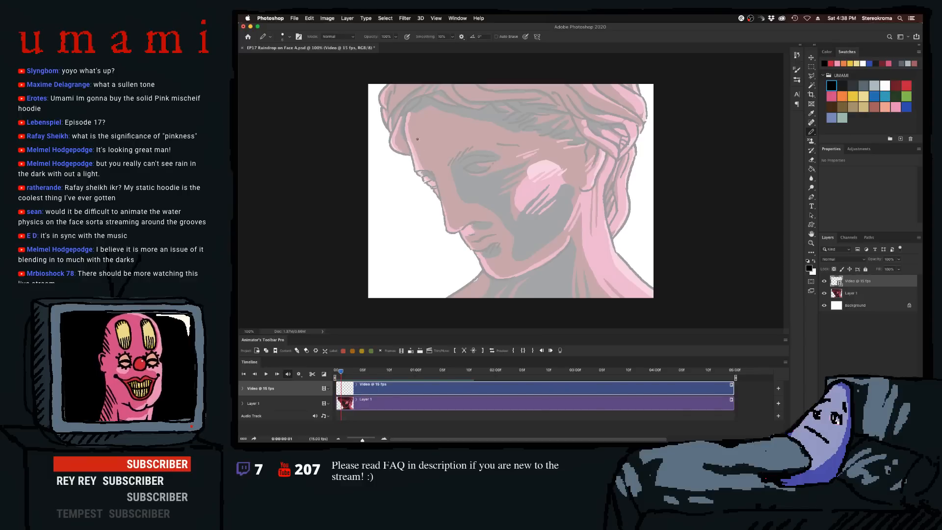
{"action": "left_click", "coordinate": [560, 350]}
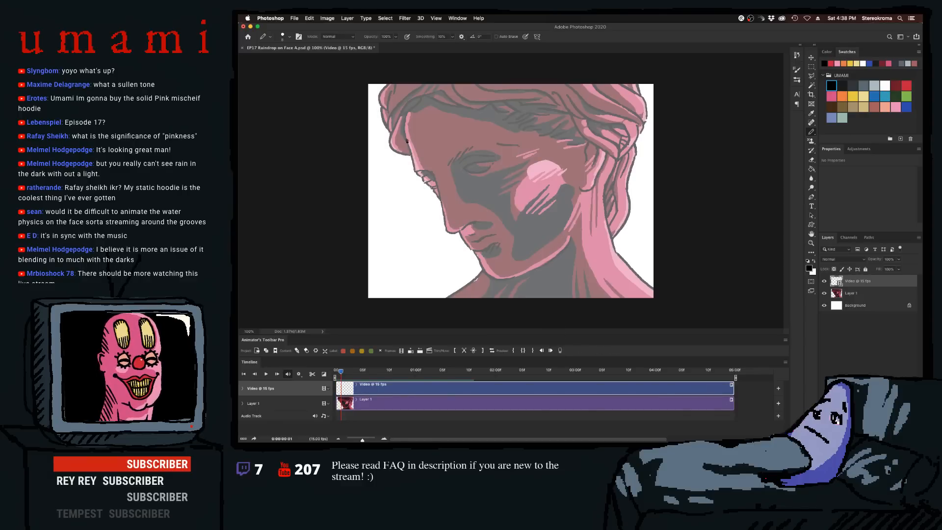
{"action": "key", "text": "Right"}
{"action": "left_click", "coordinate": [409, 144]}
{"action": "key", "text": "Right"}
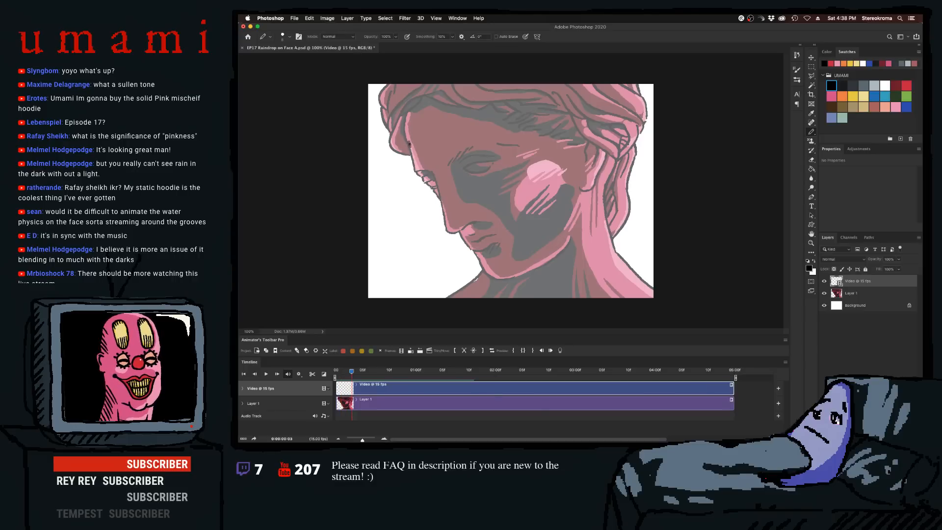
- Draw the raindrop sliding down the forehead to the brow, frame by frame, through 0:00:00:10
{"action": "left_click_drag", "start_coordinate": [410, 144], "coordinate": [414, 173]}
{"action": "key", "text": "Right"}
{"action": "key", "text": "Right"}
{"action": "key", "text": "Right"}
{"action": "key", "text": "Right"}
{"action": "key", "text": "Right"}
{"action": "key", "text": "Right"}
{"action": "key", "text": "Right"}
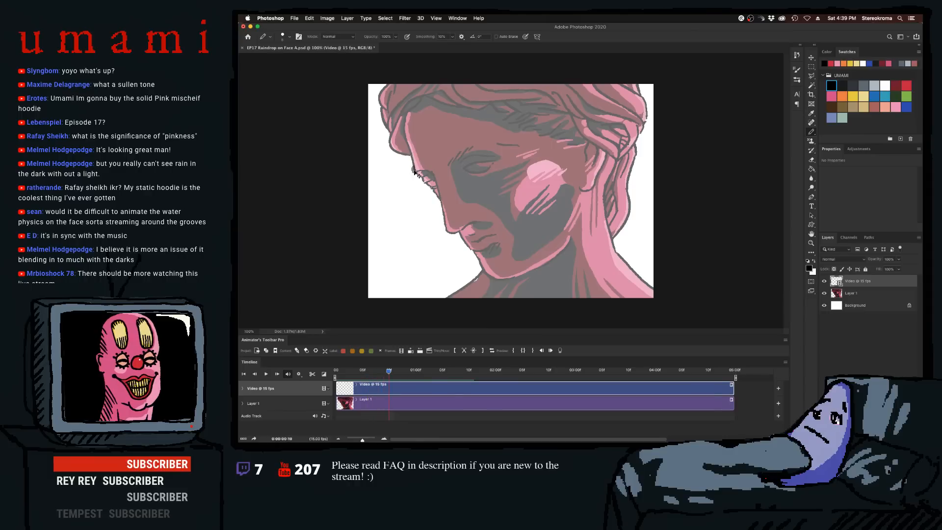
- Lock the Layer 1 face reference and make the 15 fps video layer active again
{"action": "left_click", "coordinate": [417, 165], "text": "super"}
{"action": "key", "text": "Left"}
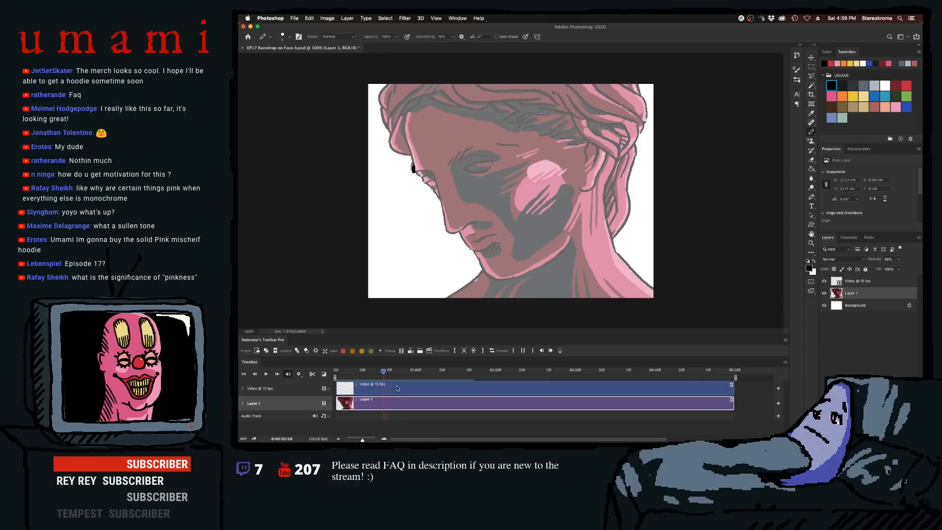
{"action": "left_click", "coordinate": [862, 281]}
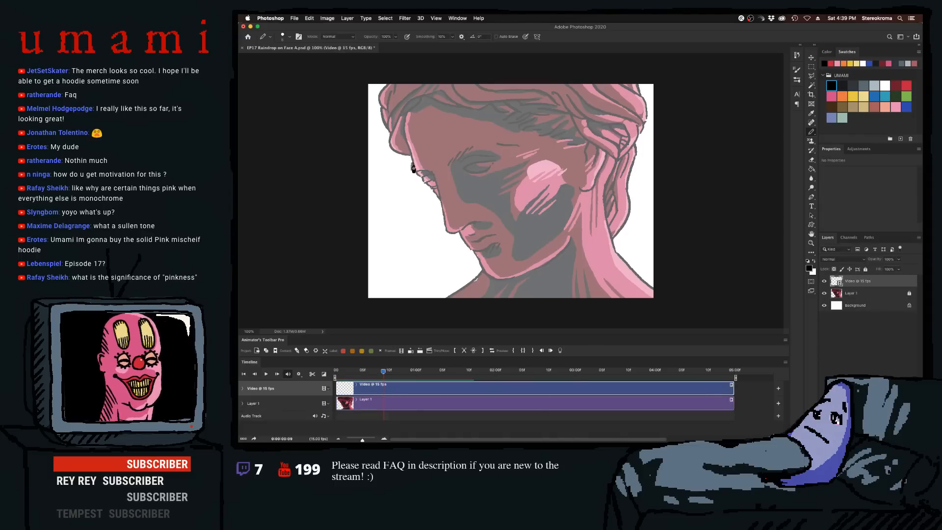
- Draw the raindrop lingering at the brow's edge, frame by frame, from 0:00:00:10 to 0:00:01:00
{"action": "key", "text": "Right"}
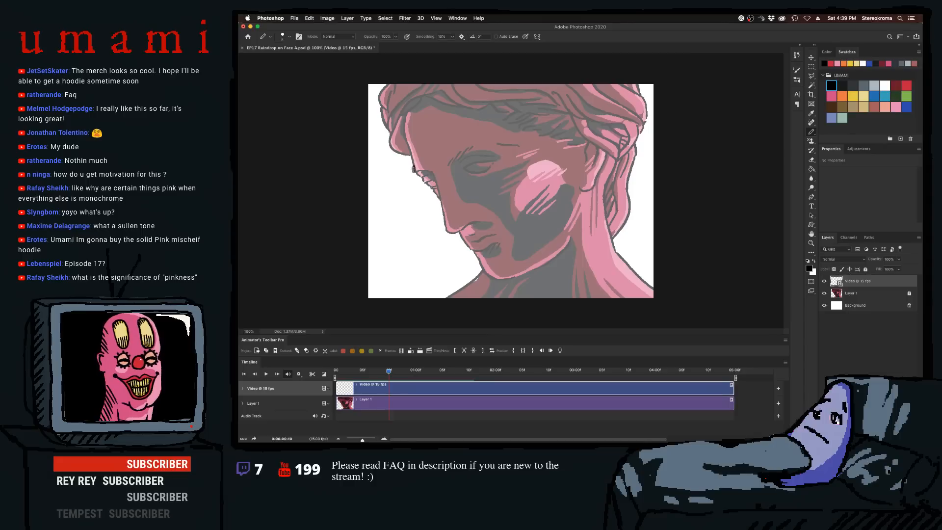
{"action": "key", "text": "Right"}
{"action": "left_click", "coordinate": [415, 169]}
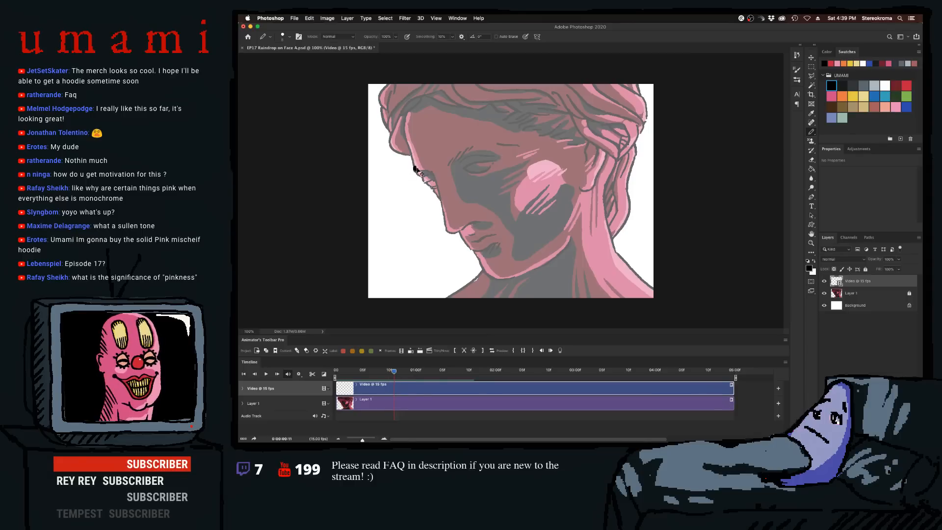
{"action": "key", "text": "Right"}
{"action": "key", "text": "Right"}
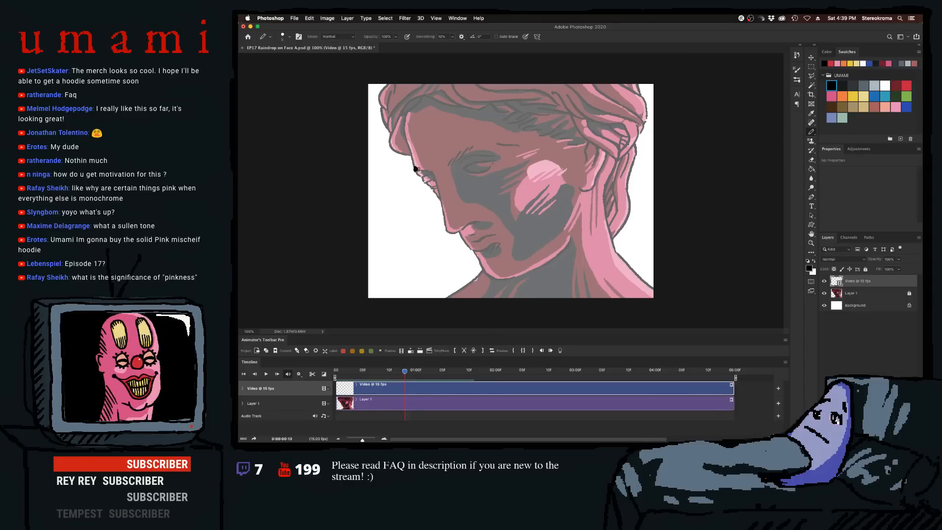
{"action": "key", "text": "Right"}
{"action": "key", "text": "Right"}
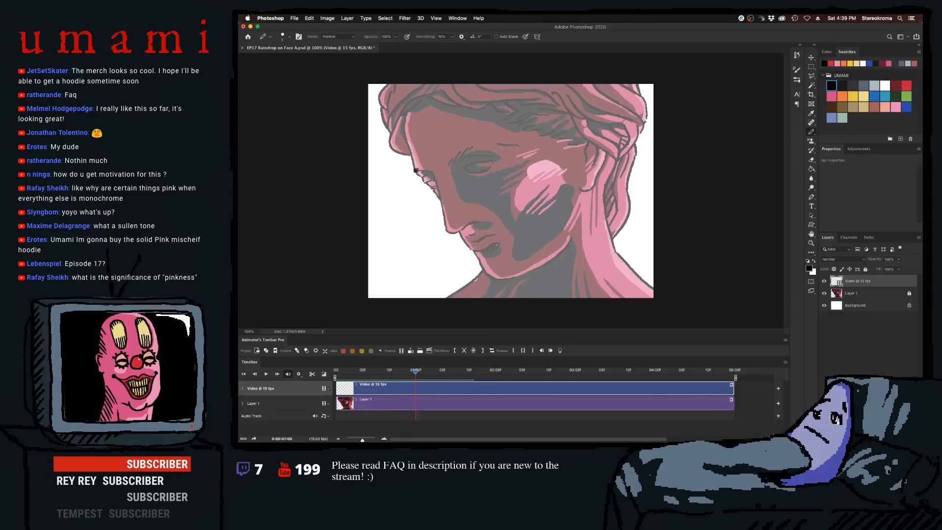
{"action": "key", "text": "Right"}
- Enlarge the brush and draw the raindrop swelling and stretching off the brow from 0:00:01:01 through 0:00:01:04
{"action": "key", "text": "bracketright"}
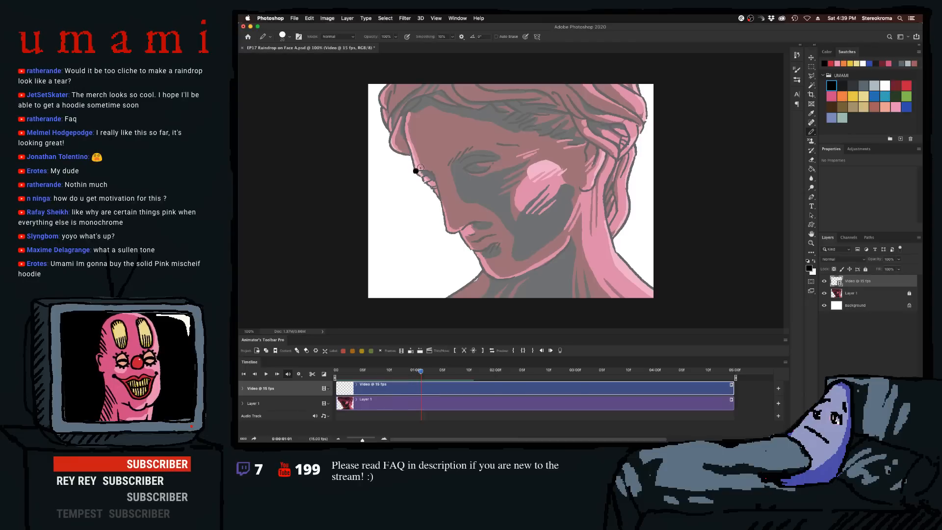
{"action": "key", "text": "Right"}
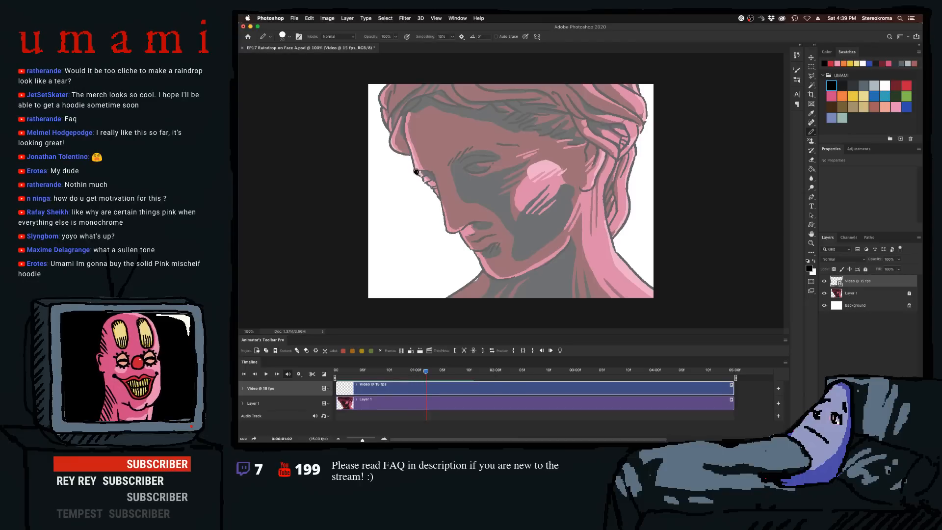
{"action": "key", "text": "Right"}
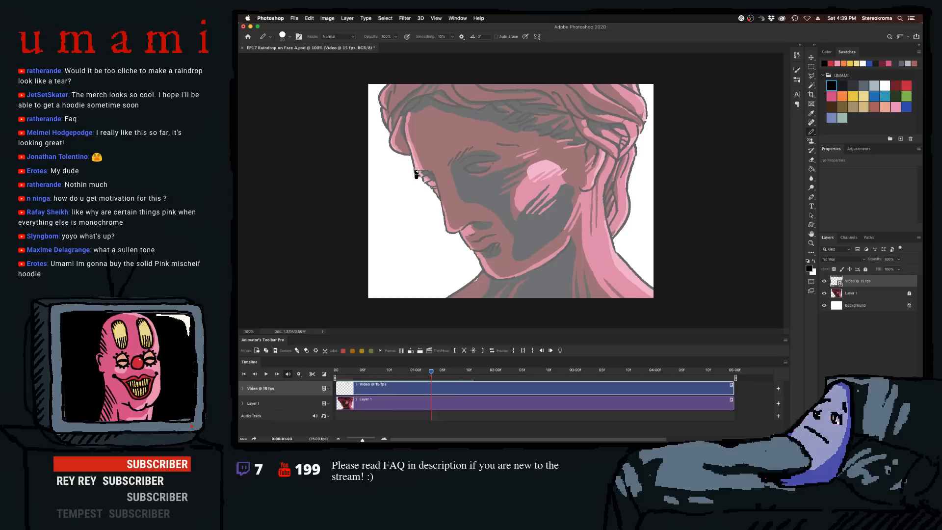
{"action": "key", "text": "Right"}
{"action": "key", "text": "Right"}
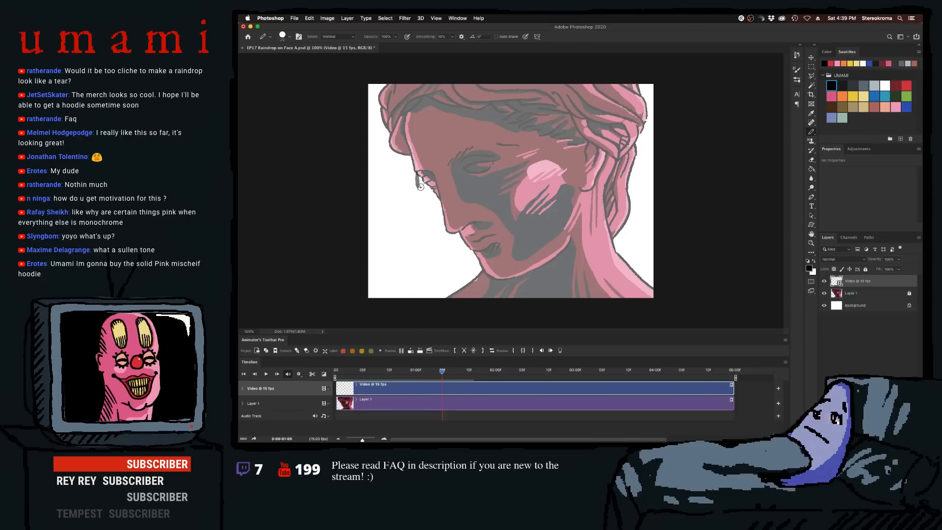
- Shrink the brush and redraw the drop at 0:00:01:05 as a long thin streak falling from the brow
{"action": "key", "text": "bracketleft"}
{"action": "key", "text": "bracketleft"}
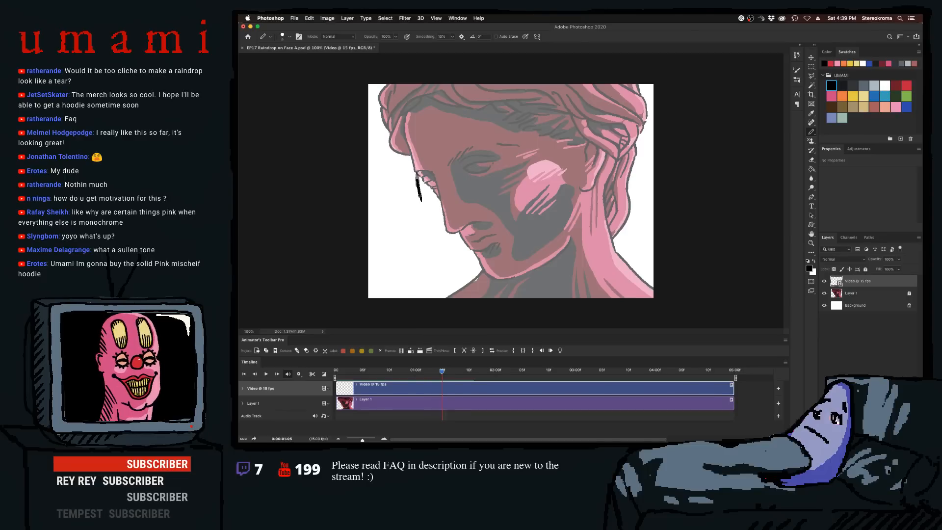
{"action": "key", "text": "super+z"}
{"action": "key", "text": "super+z"}
{"action": "mouse_move", "coordinate": [417, 200]}
{"action": "left_mouse_down"}
{"action": "mouse_move", "coordinate": [421, 253]}
{"action": "mouse_move", "coordinate": [418, 195]}
{"action": "mouse_move", "coordinate": [422, 221]}
{"action": "left_mouse_up"}
{"action": "key", "text": "super+z"}
{"action": "left_click_drag", "start_coordinate": [417, 179], "coordinate": [423, 238]}
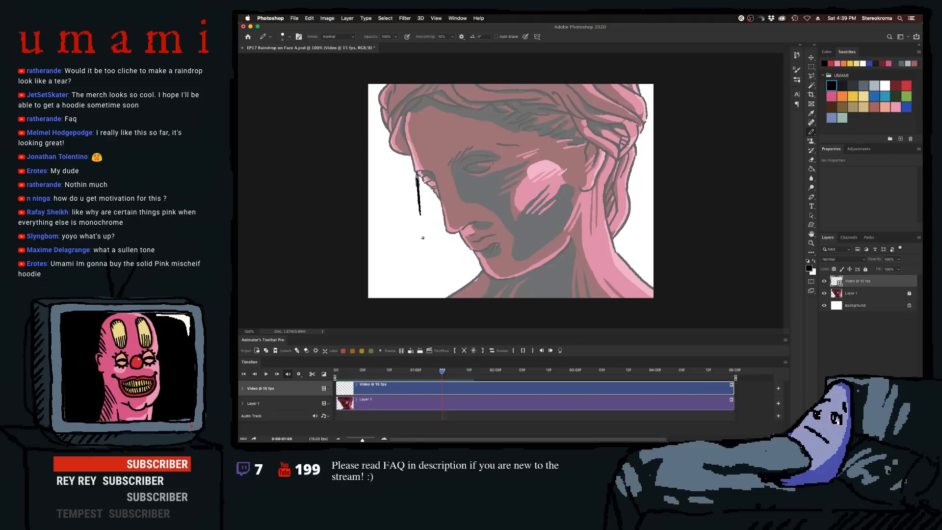
- Redraw the raindrop at 0:00:01:05 as a thin streak falling just below the brow, and play the animation back from the start
{"action": "key", "text": "super+z"}
{"action": "left_click_drag", "start_coordinate": [416, 188], "coordinate": [421, 222]}
{"action": "key", "text": "super+z"}
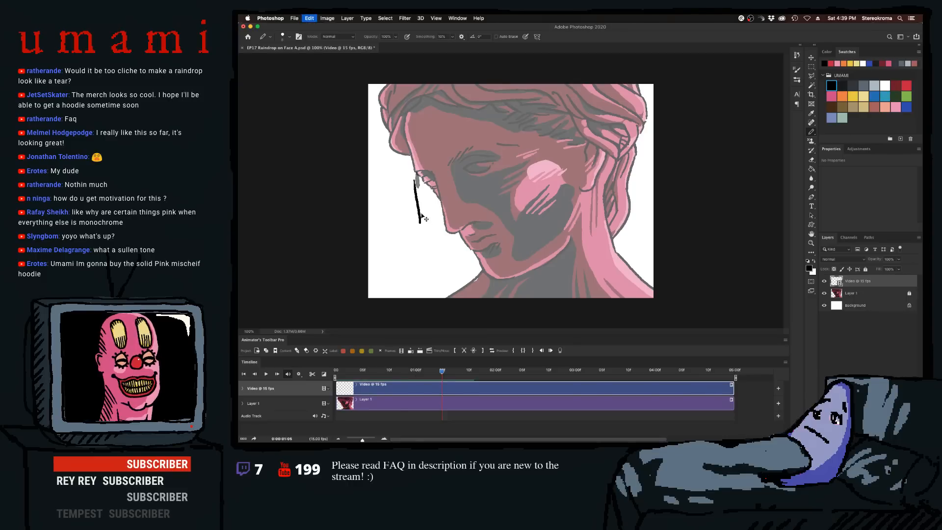
{"action": "left_click_drag", "start_coordinate": [417, 189], "coordinate": [423, 228]}
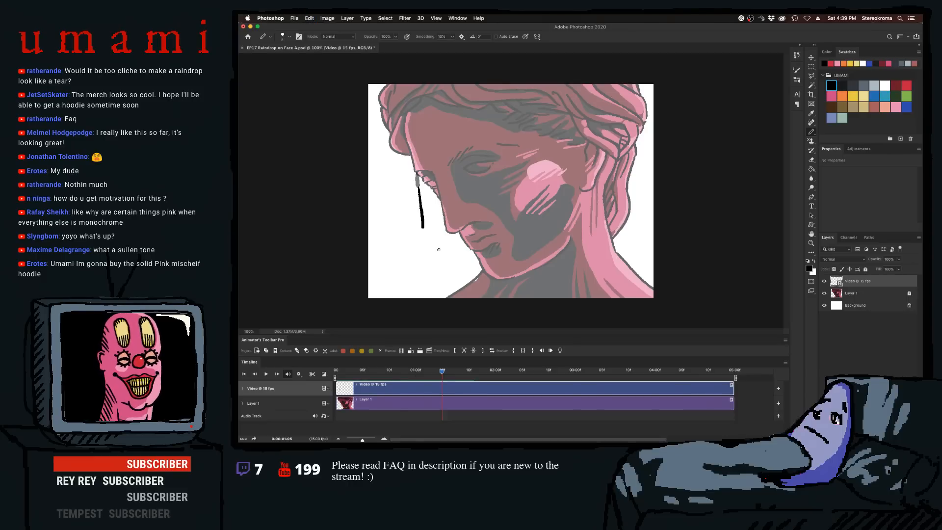
{"action": "left_click_drag", "start_coordinate": [440, 372], "coordinate": [335, 371]}
{"action": "key", "text": "space"}
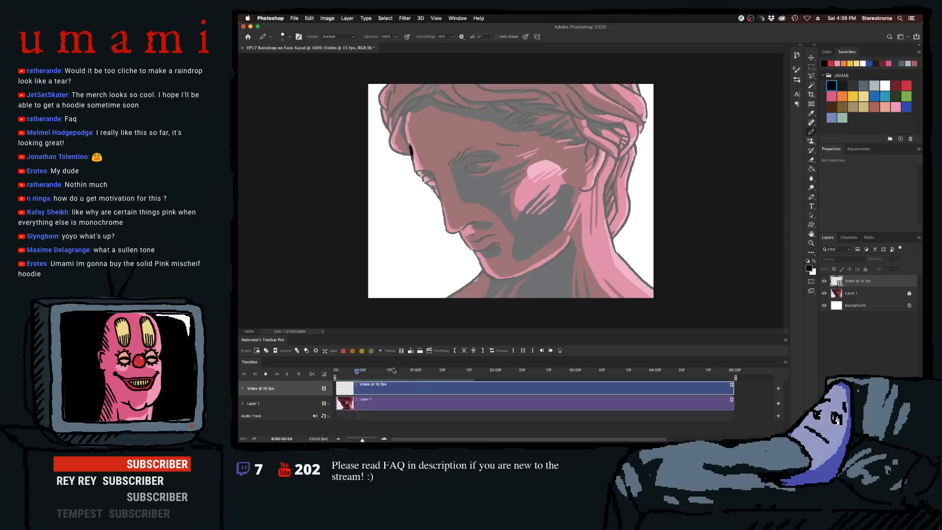
{"action": "key", "text": "space"}
{"action": "left_click_drag", "start_coordinate": [459, 371], "coordinate": [442, 376]}
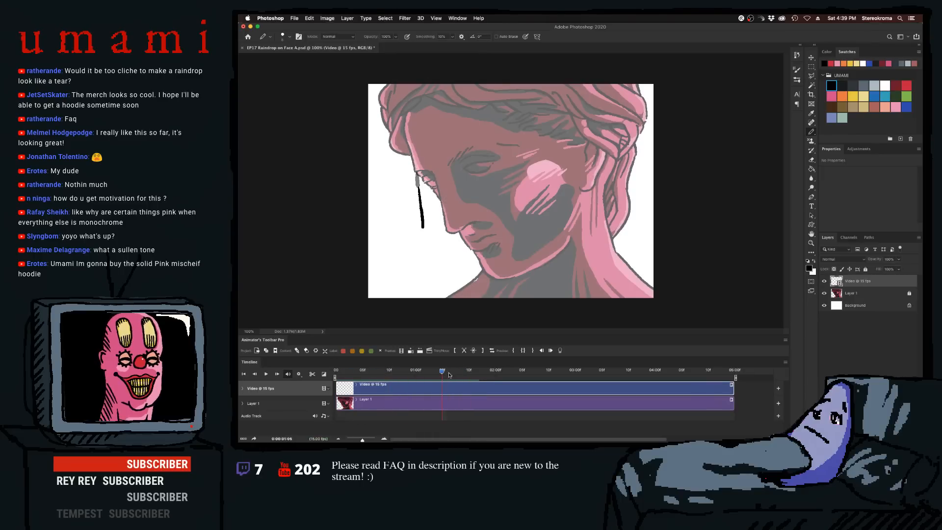
- Adjust the brush size and draw the raindrop at 0:00:01:06 as a long tapered streak falling in front of the nose and chin
{"action": "key", "text": "Right"}
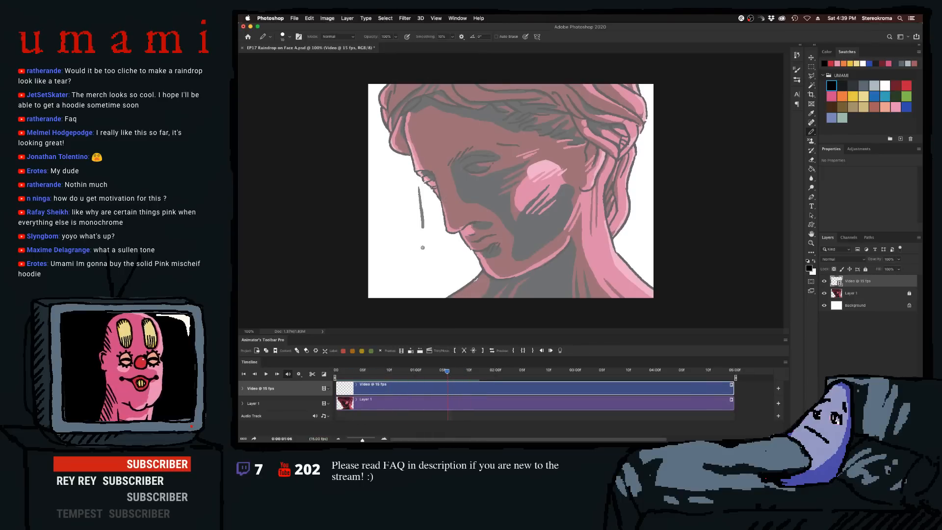
{"action": "key", "text": "bracketright"}
{"action": "key", "text": "bracketright"}
{"action": "left_click_drag", "start_coordinate": [427, 271], "coordinate": [427, 217]}
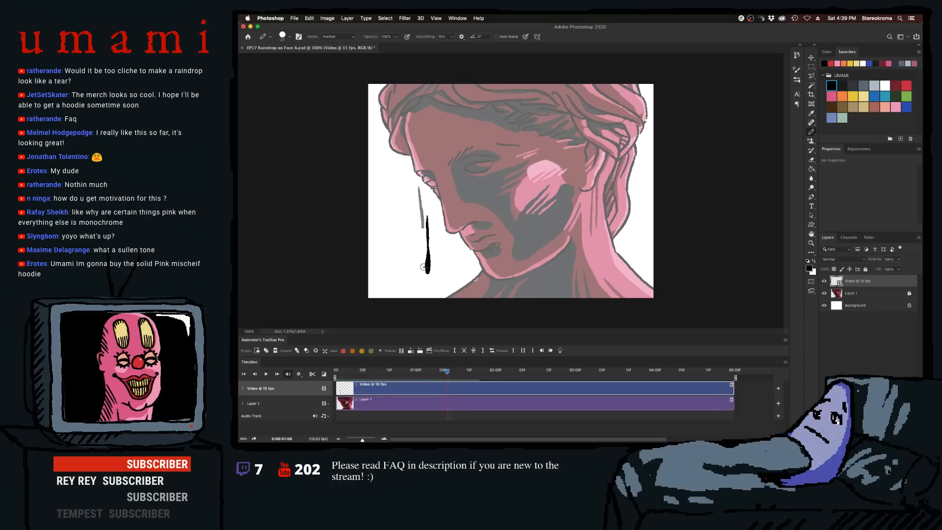
{"action": "key", "text": "super+z"}
{"action": "key", "text": "bracketleft"}
{"action": "left_click_drag", "start_coordinate": [425, 276], "coordinate": [423, 239]}
{"action": "key", "text": "super+z"}
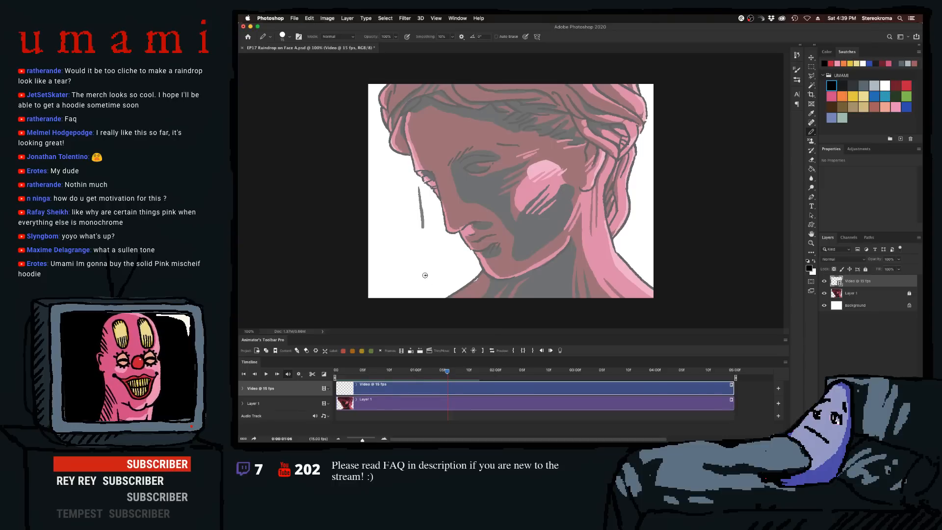
{"action": "key", "text": "bracketleft"}
{"action": "left_click_drag", "start_coordinate": [425, 276], "coordinate": [423, 240]}
{"action": "key", "text": "super+z"}
{"action": "left_click_drag", "start_coordinate": [425, 278], "coordinate": [422, 230]}
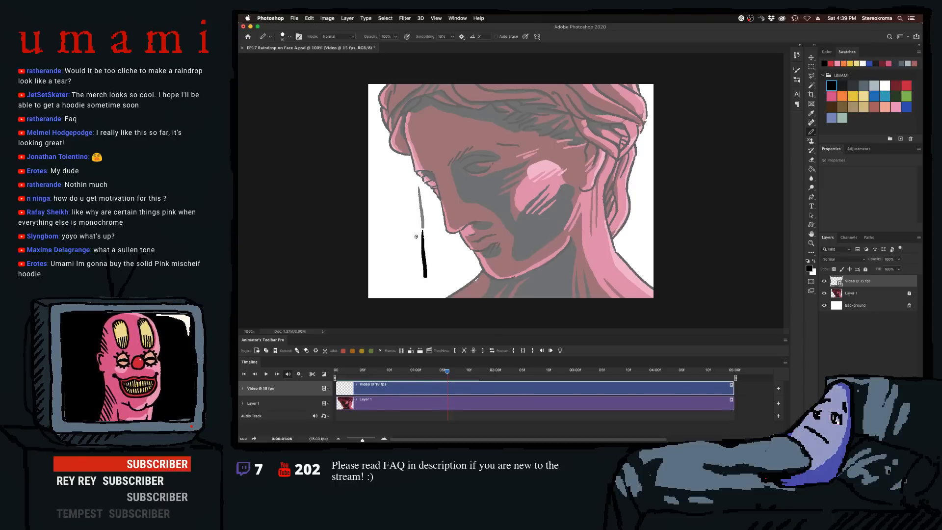
{"action": "key", "text": "super+z"}
{"action": "left_click_drag", "start_coordinate": [426, 273], "coordinate": [421, 215]}
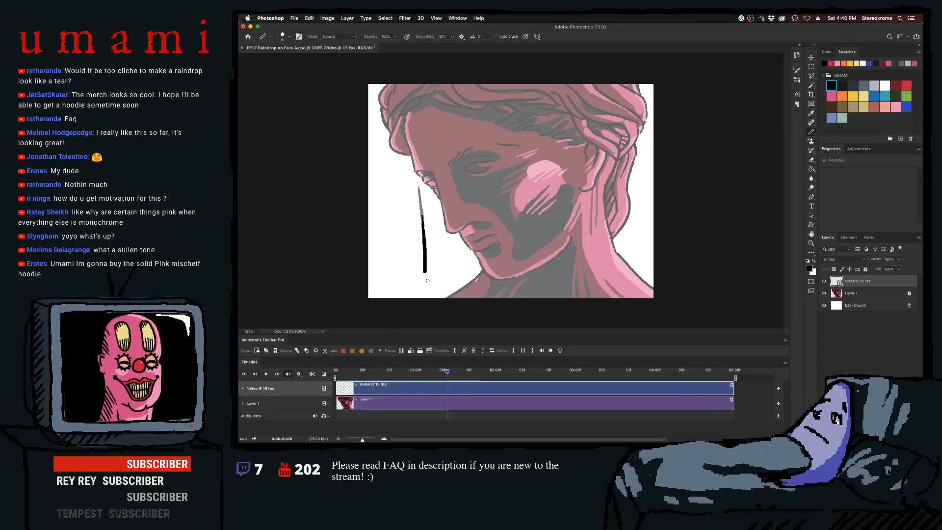
- Draw the streak at 0:00:01:07 running off the canvas's lower edge, turn off onion skins and play the animation from the start
{"action": "key", "text": "Right"}
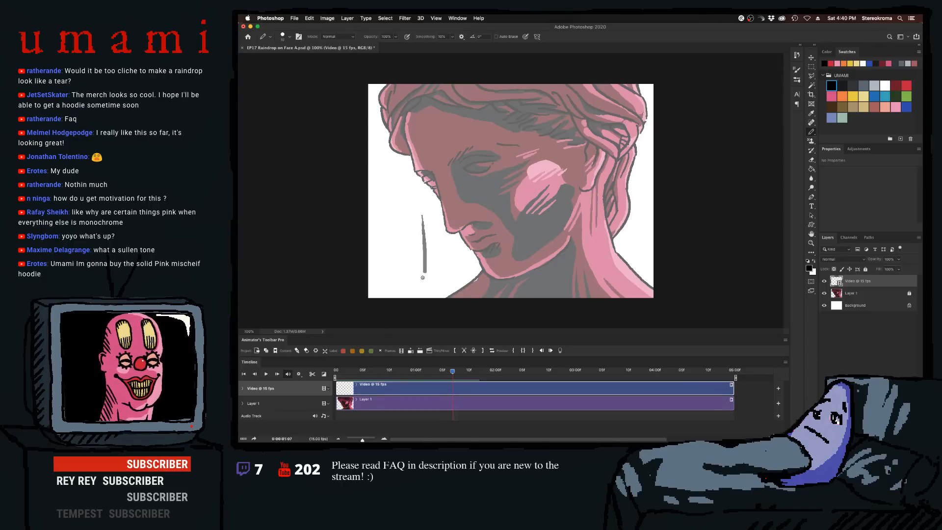
{"action": "left_click_drag", "start_coordinate": [428, 306], "coordinate": [424, 214]}
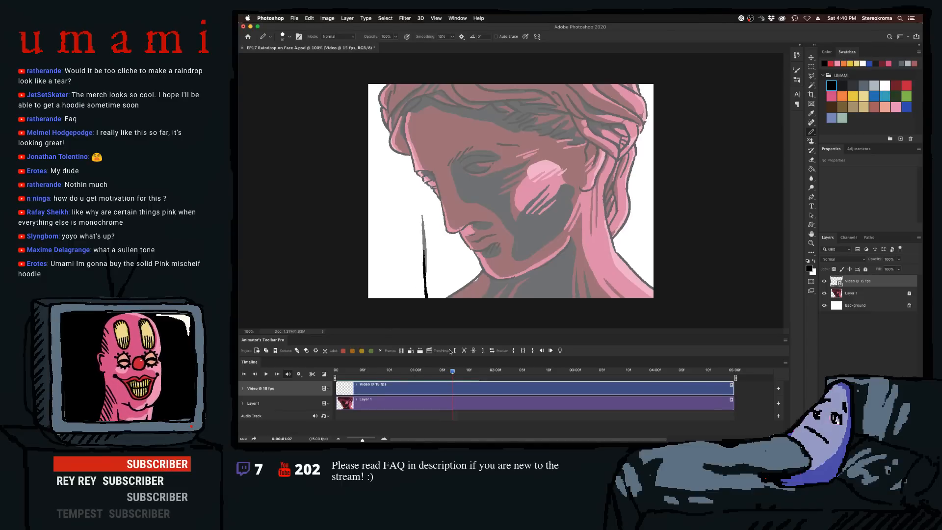
{"action": "left_click", "coordinate": [559, 350]}
{"action": "left_click_drag", "start_coordinate": [454, 372], "coordinate": [309, 377]}
{"action": "key", "text": "space"}
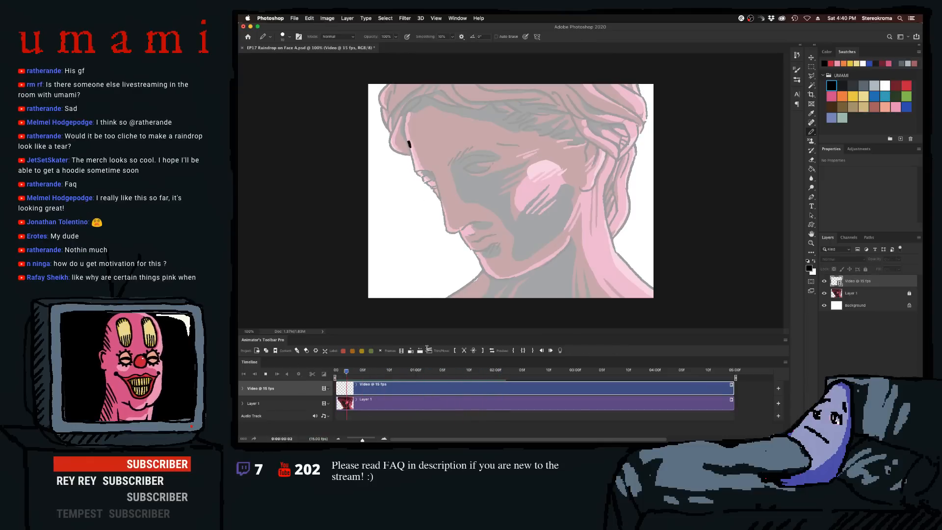
{"action": "key", "text": "space"}
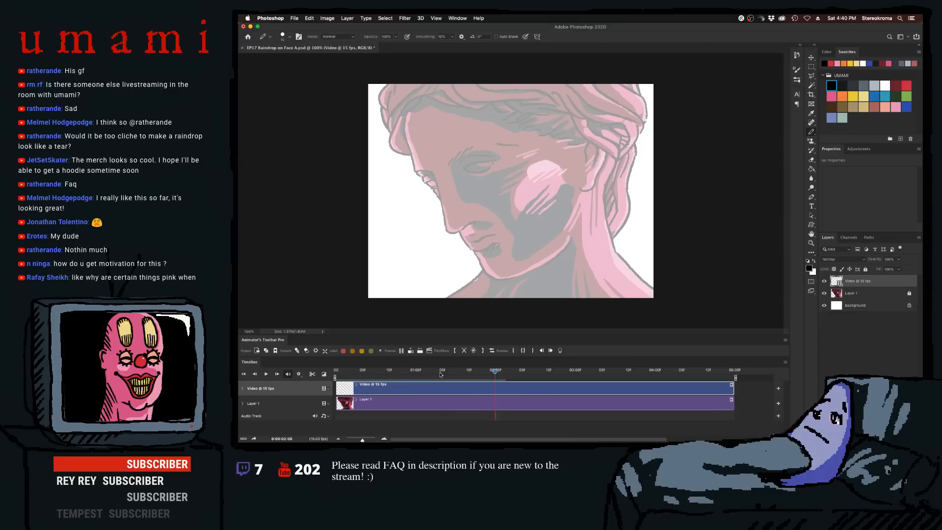
- Redraw the streak at 0:00:01:07 as a shorter tail leaving the canvas's lower edge, and replay the fall
{"action": "left_click_drag", "start_coordinate": [459, 373], "coordinate": [452, 374]}
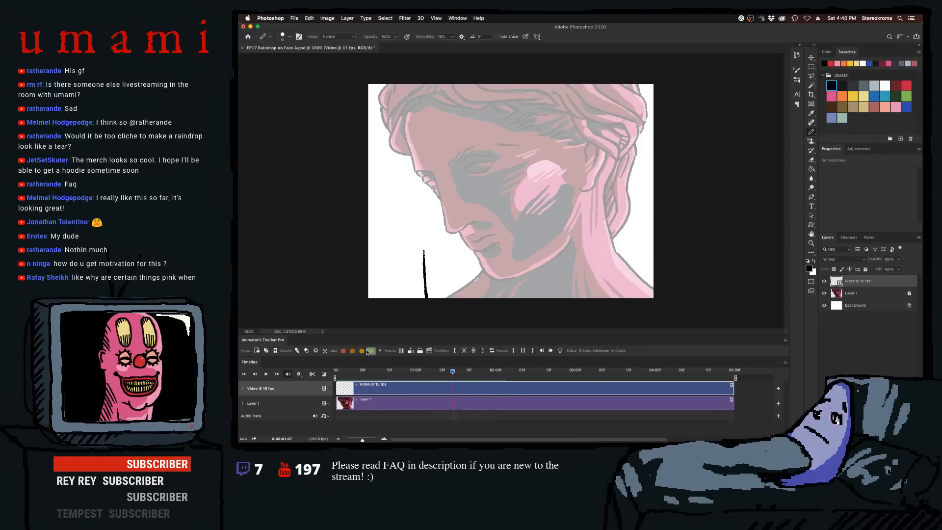
{"action": "key", "text": "super+z"}
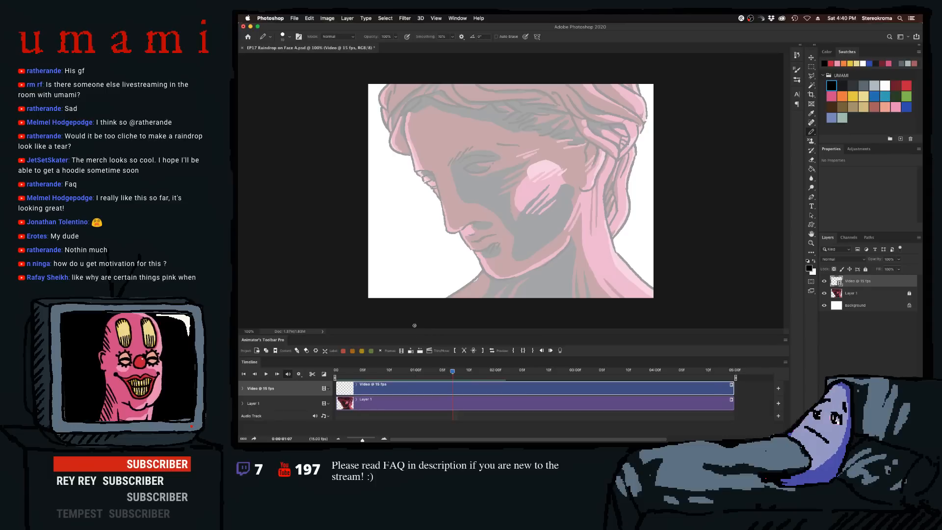
{"action": "left_click_drag", "start_coordinate": [425, 312], "coordinate": [427, 268]}
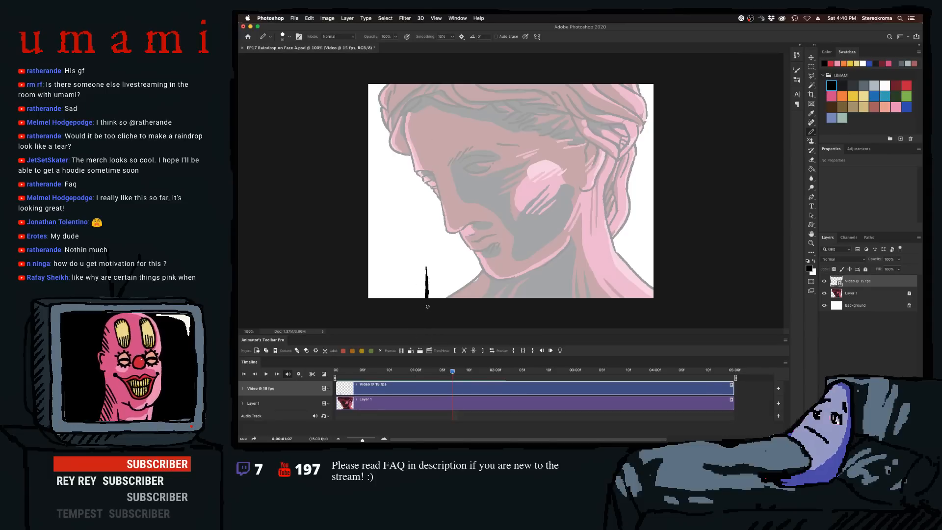
{"action": "left_click_drag", "start_coordinate": [453, 373], "coordinate": [425, 373]}
{"action": "key", "text": "space"}
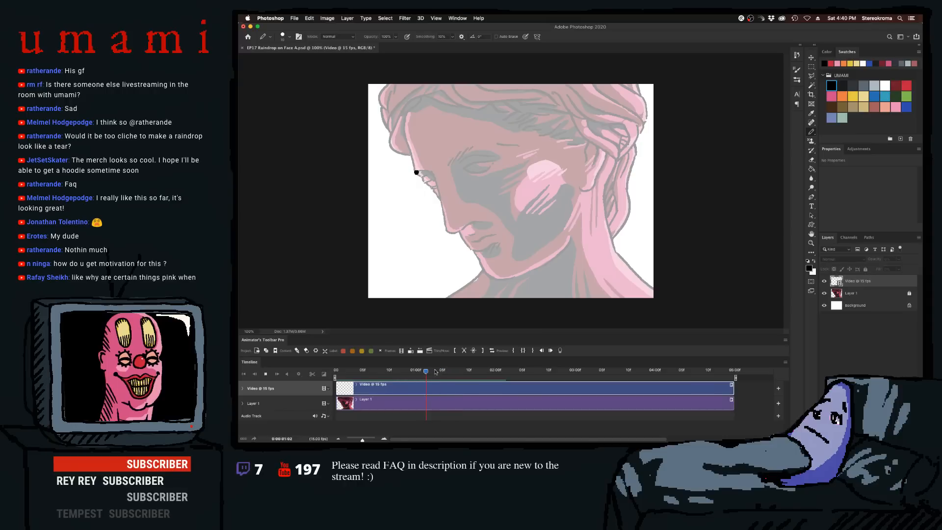
{"action": "key", "text": "space"}
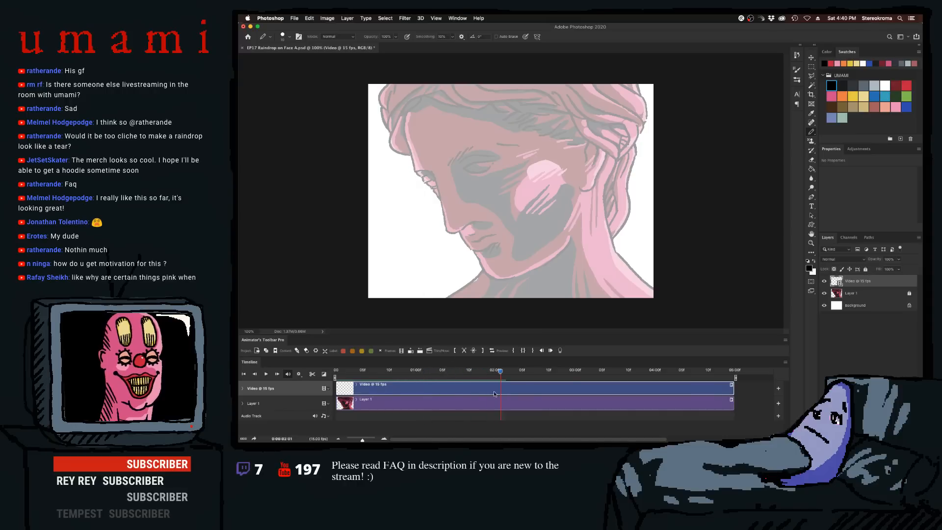
- Hide Layer 1 and the Background, return to the first frame and save the raindrop document
{"action": "left_click", "coordinate": [825, 293]}
{"action": "left_click", "coordinate": [824, 305]}
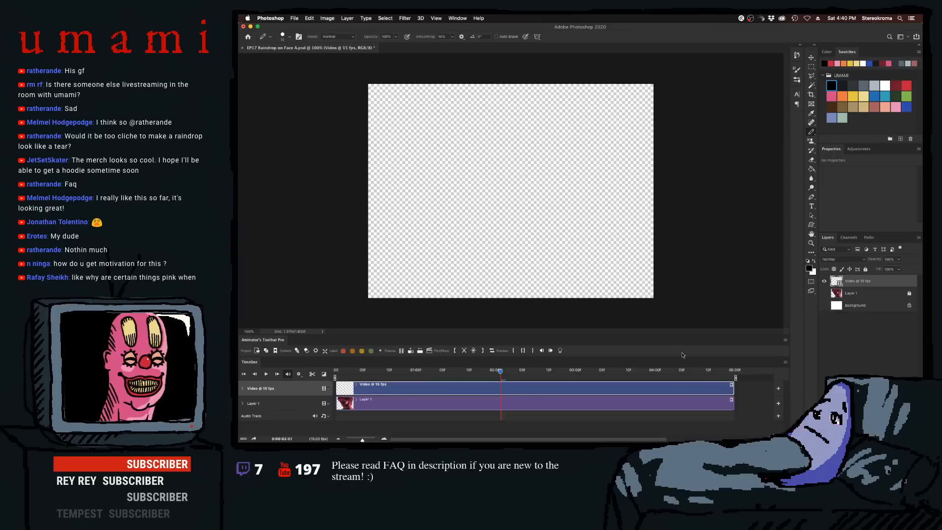
{"action": "key", "text": "Home"}
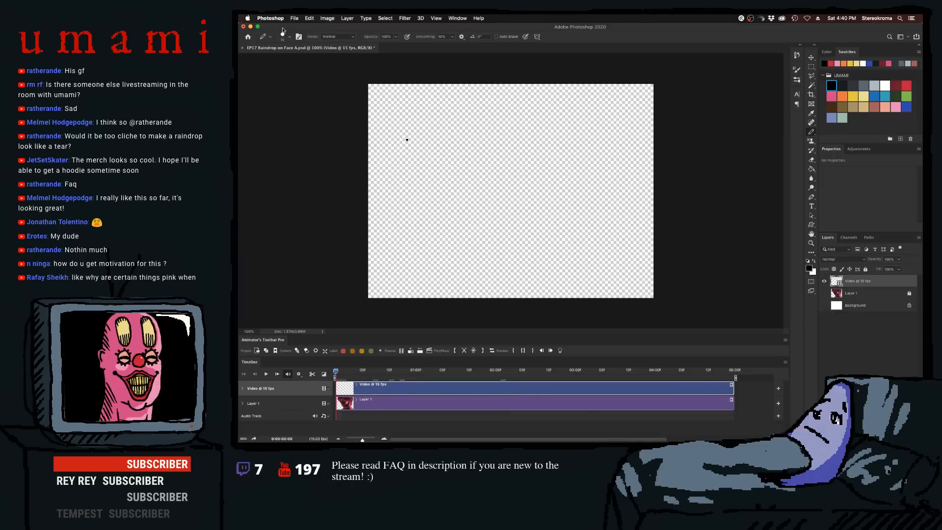
{"action": "key", "text": "super+s"}
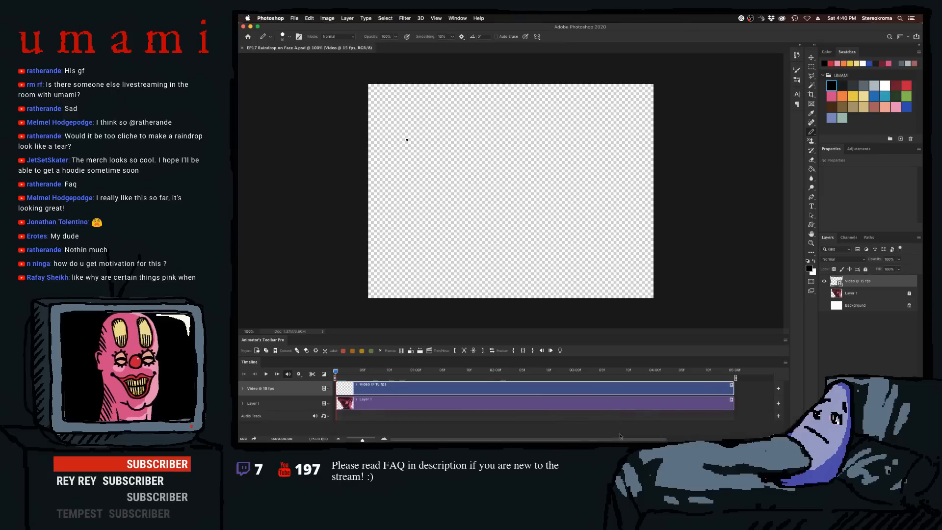
- Switch to After Effects, import EP17 Raindrop on Face A.psd as merged-layer footage and place it beneath the Rain FG layer
{"action": "mouse_move", "coordinate": [633, 434]}
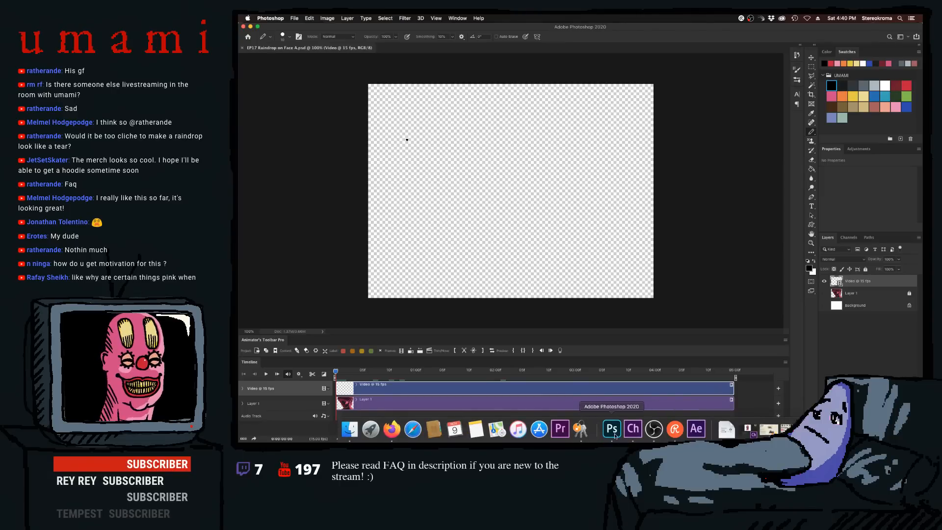
{"action": "left_click", "coordinate": [697, 429]}
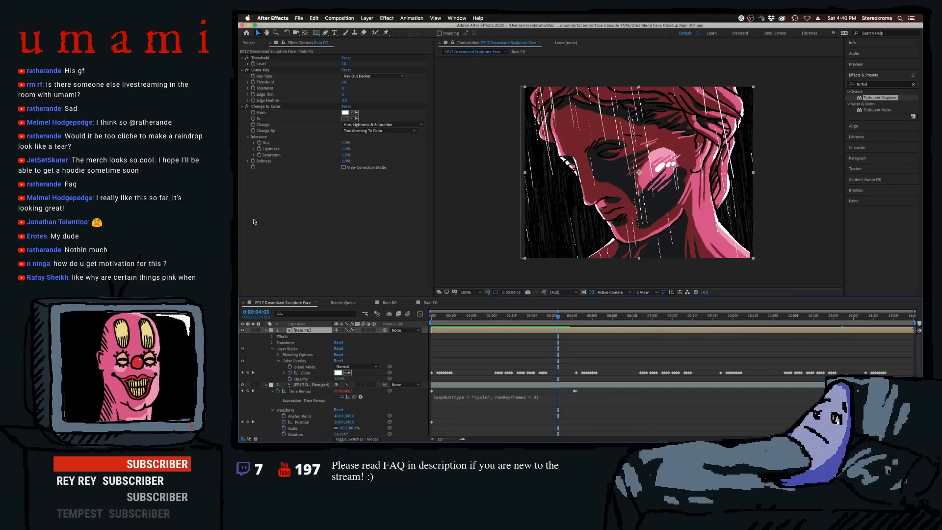
{"action": "left_click", "coordinate": [249, 43]}
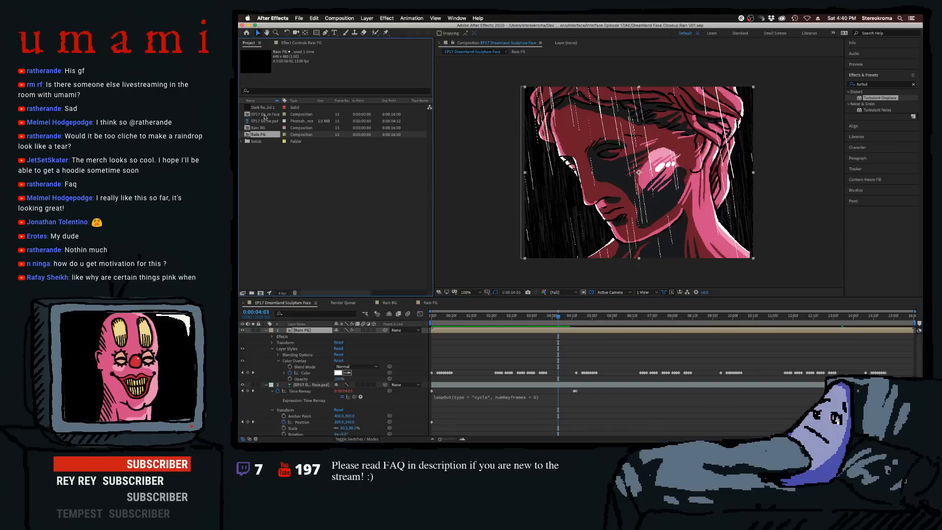
{"action": "double_click", "coordinate": [378, 222]}
{"action": "left_click", "coordinate": [519, 128]}
{"action": "double_click", "coordinate": [519, 128]}
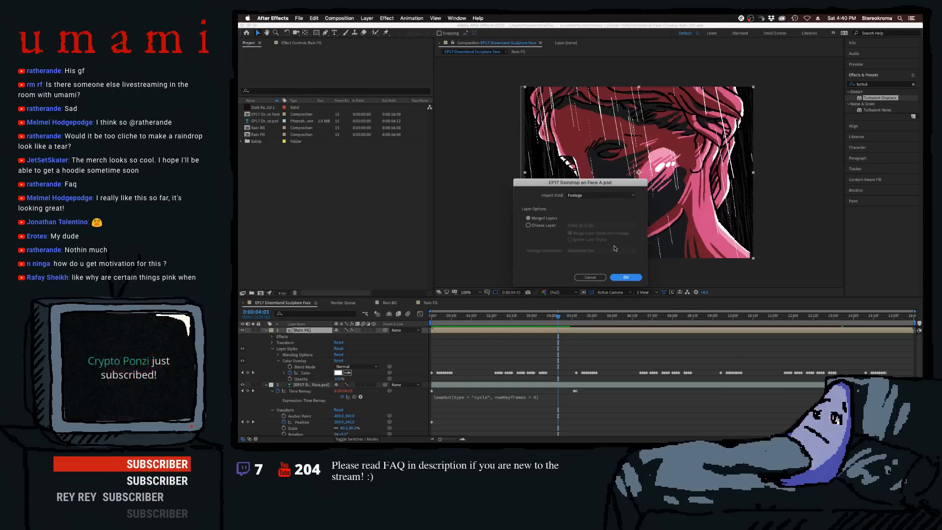
{"action": "left_click", "coordinate": [625, 277]}
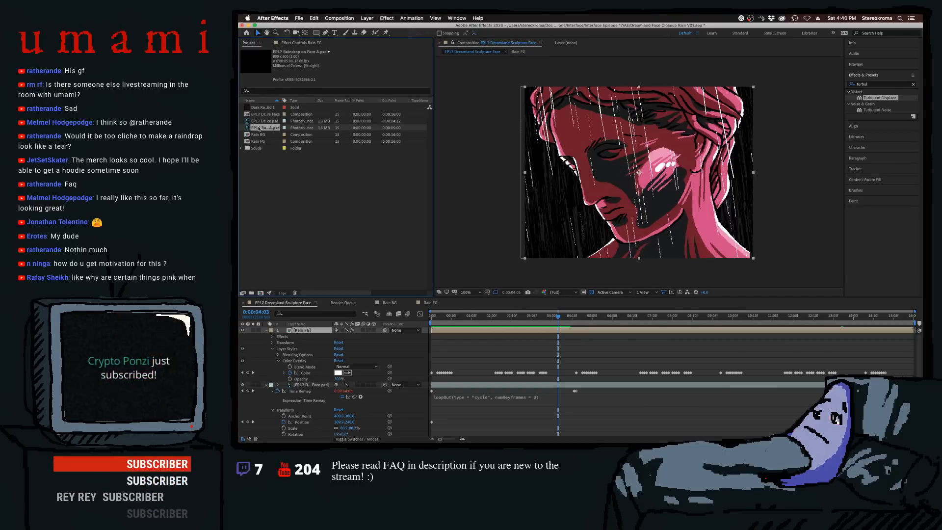
{"action": "left_click_drag", "start_coordinate": [259, 128], "coordinate": [317, 384]}
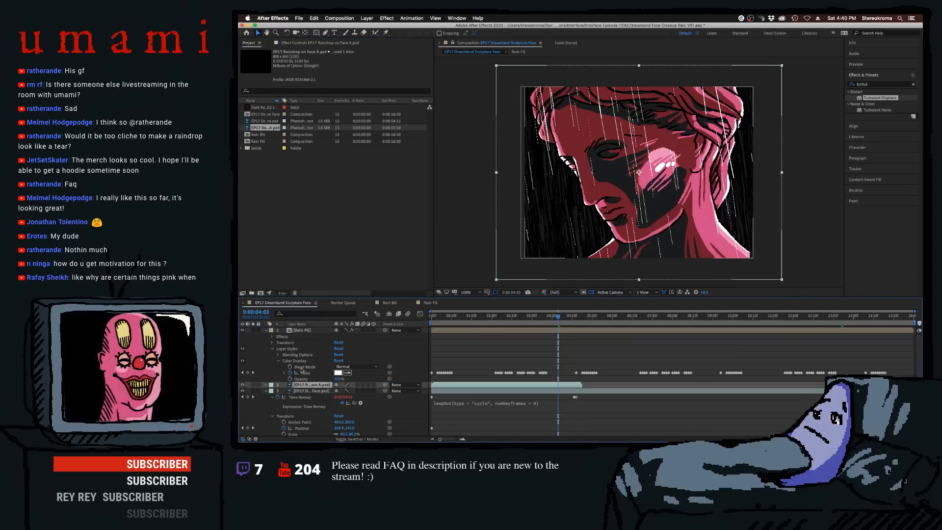
- Try pre-composing the raindrop layer as Custom Raindrops with its attributes left in the current composition, and undo it
{"action": "right_click", "coordinate": [315, 387]}
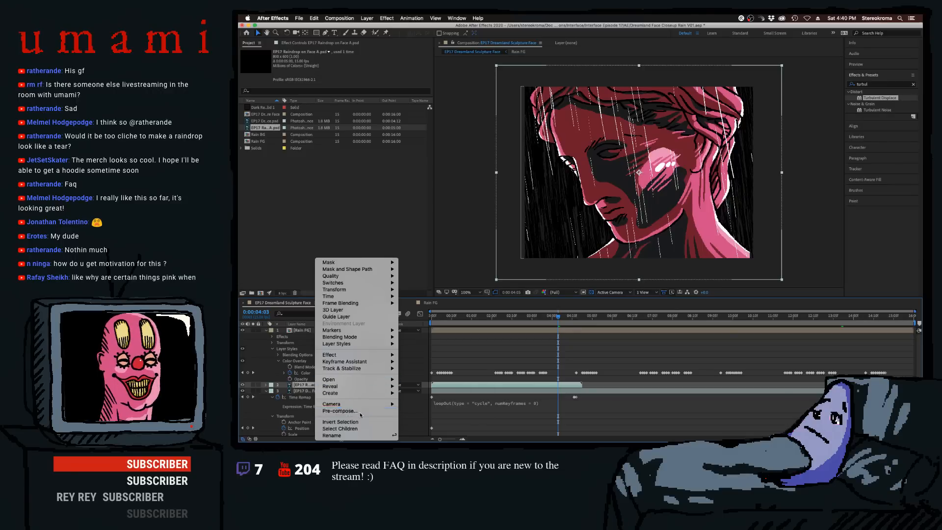
{"action": "left_click", "coordinate": [339, 411]}
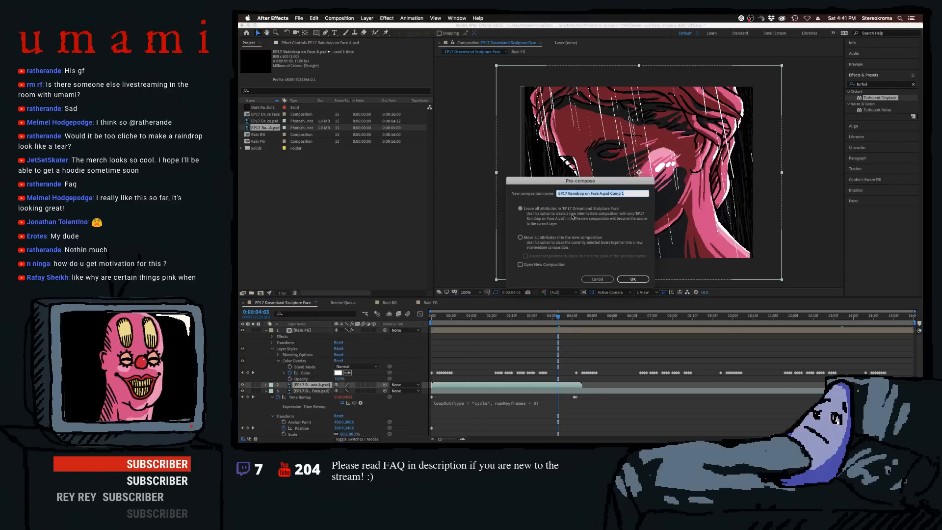
{"action": "type", "text": "Custom"}
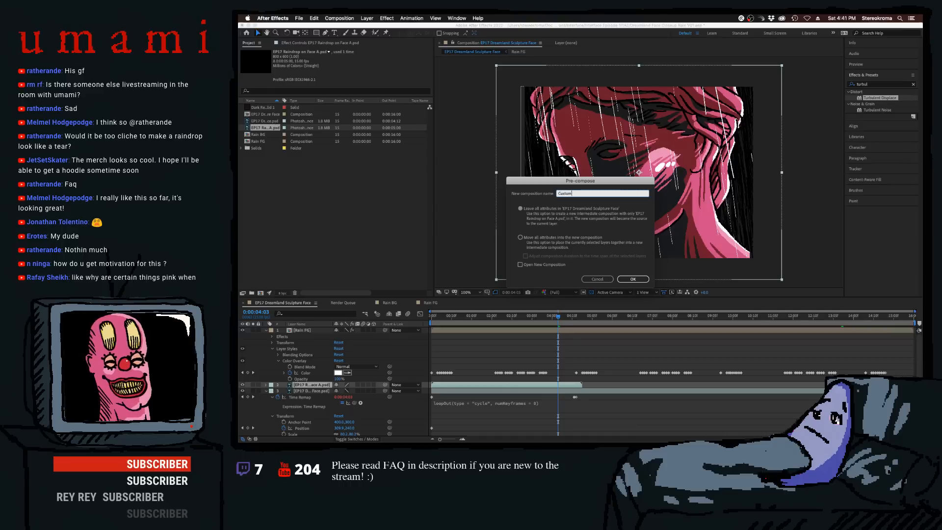
{"action": "type", "text": " Raindrops"}
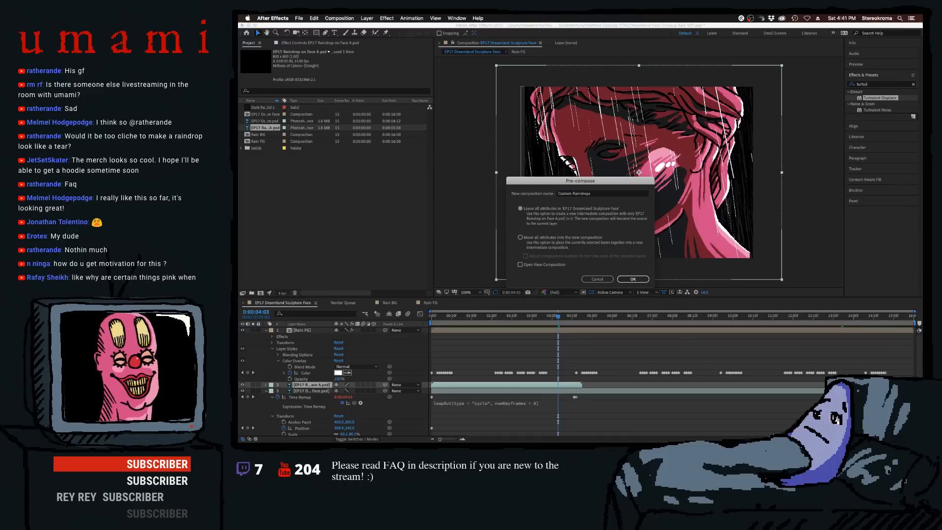
{"action": "key", "text": "Return"}
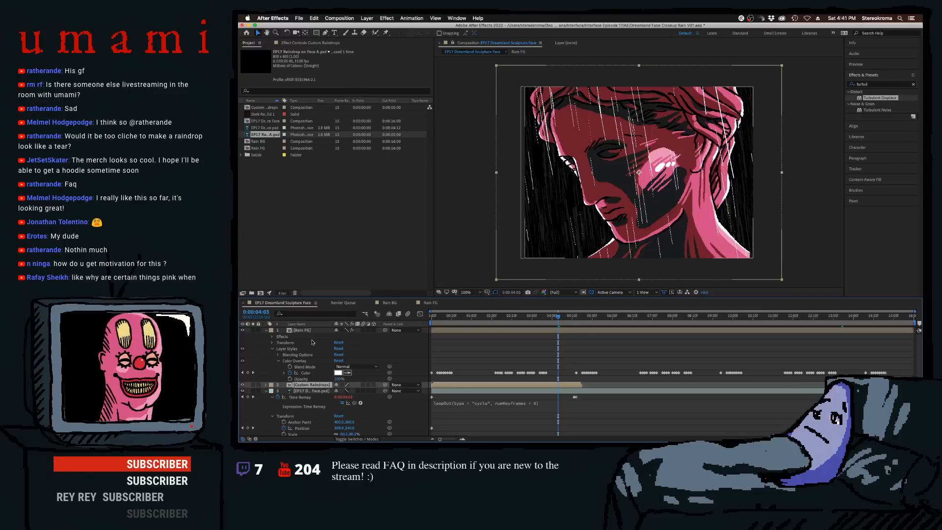
{"action": "key", "text": "super+z"}
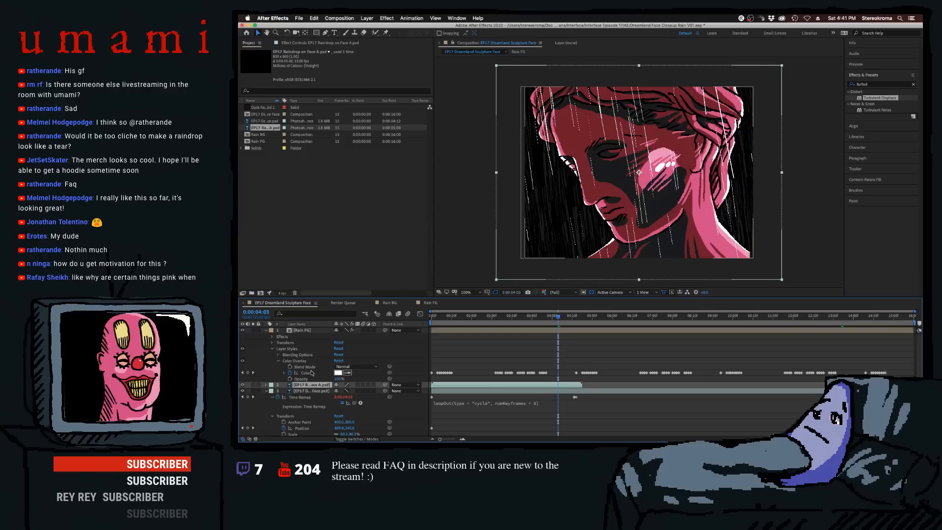
- Pre-compose the raindrop layer as Custom Raindrops, moving all attributes into the new composition
{"action": "right_click", "coordinate": [322, 386]}
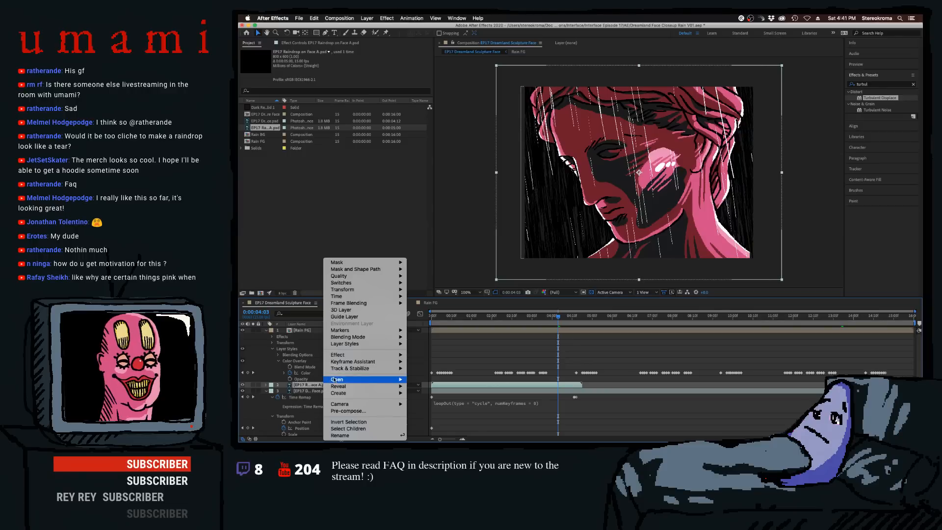
{"action": "left_click", "coordinate": [371, 413]}
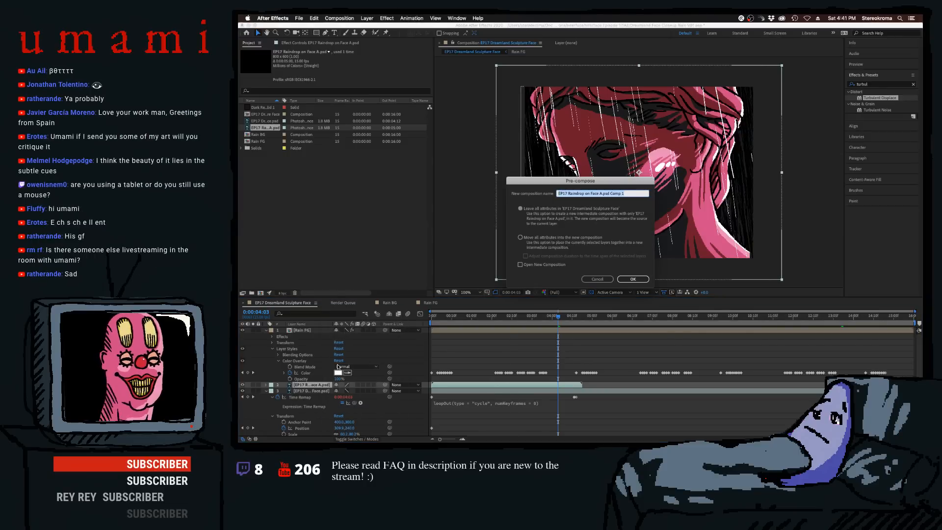
{"action": "left_click", "coordinate": [542, 238]}
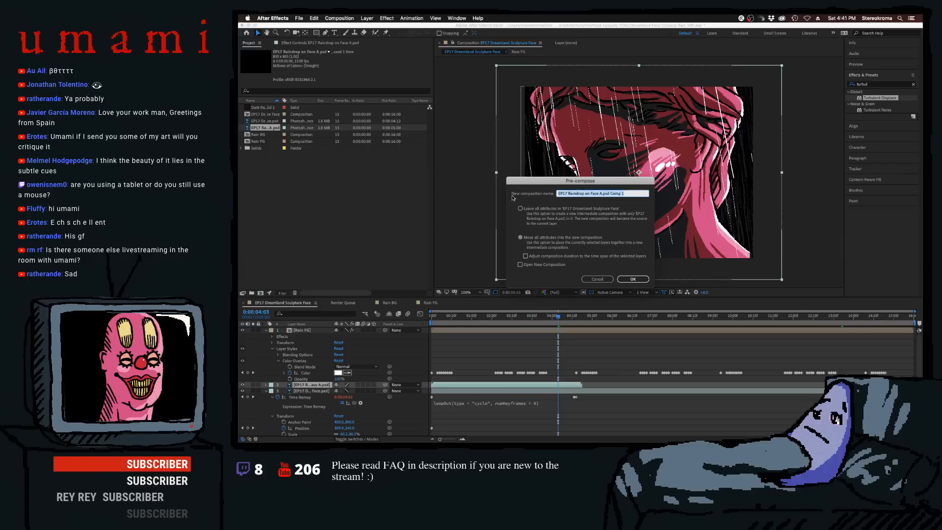
{"action": "type", "text": "Custom Raindrops"}
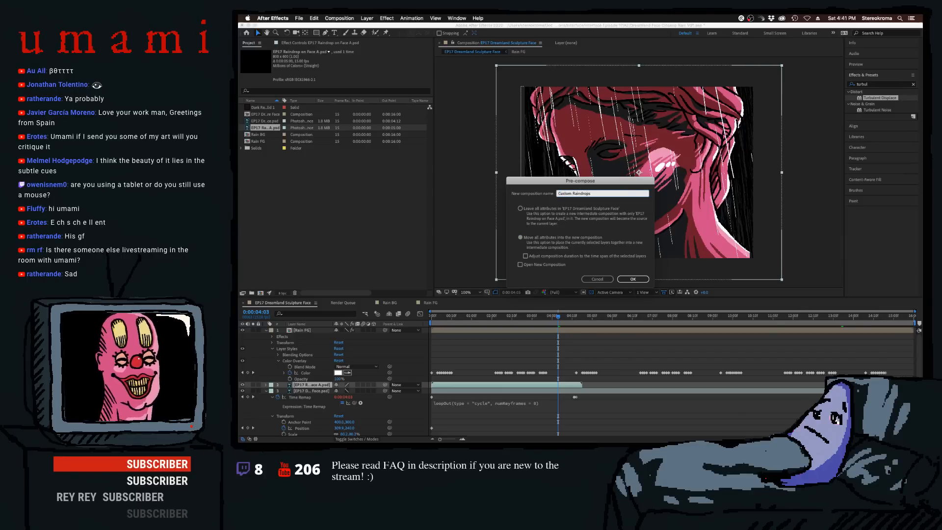
{"action": "key", "text": "Return"}
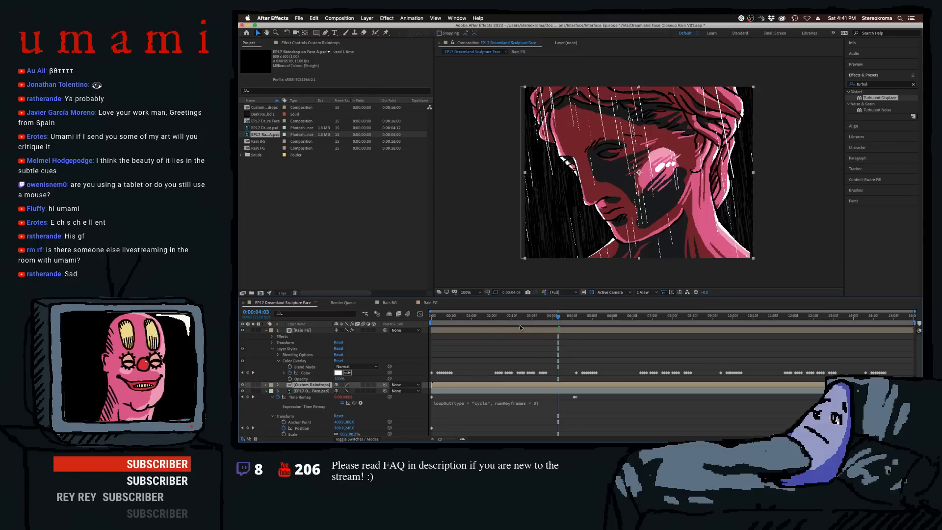
- Copy the face layer's Position keyframes onto the Custom Raindrops layer from the first frame, and preview the motion
{"action": "left_click", "coordinate": [306, 430]}
{"action": "key", "text": "Home"}
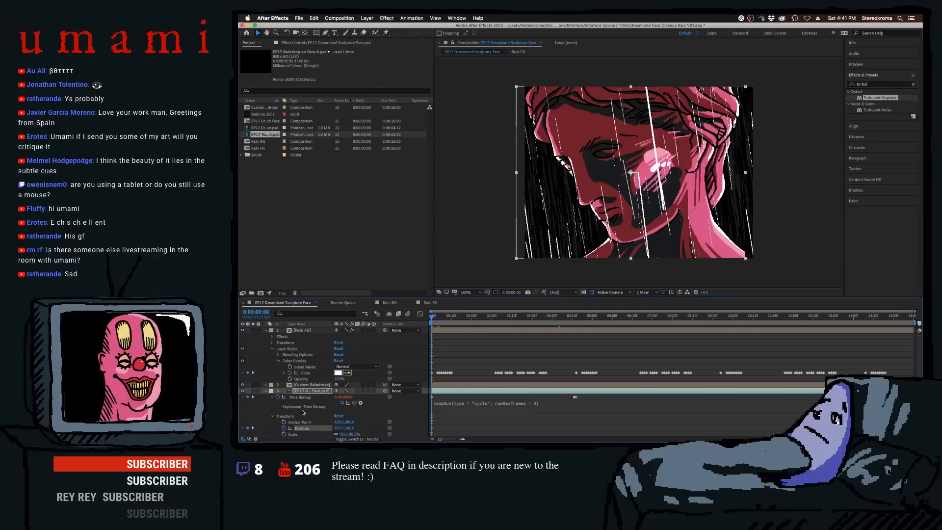
{"action": "left_click", "coordinate": [302, 384]}
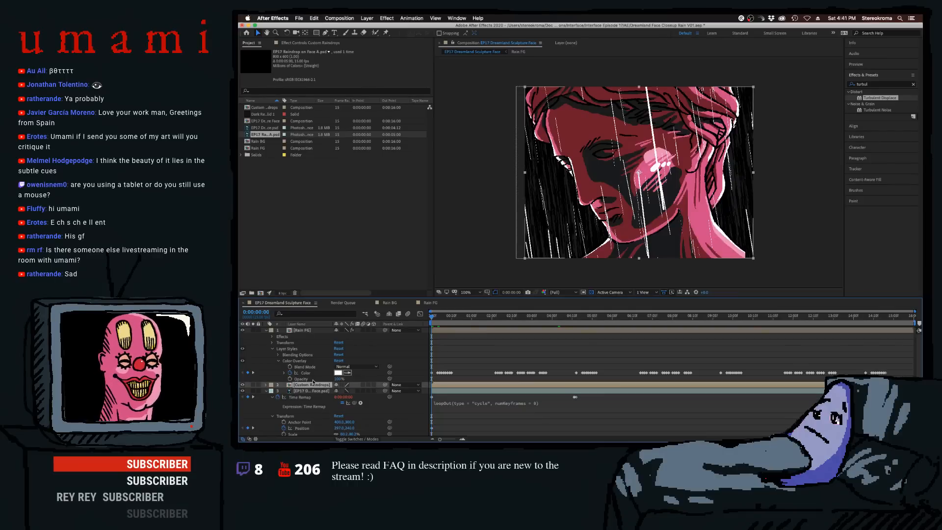
{"action": "key", "text": "space"}
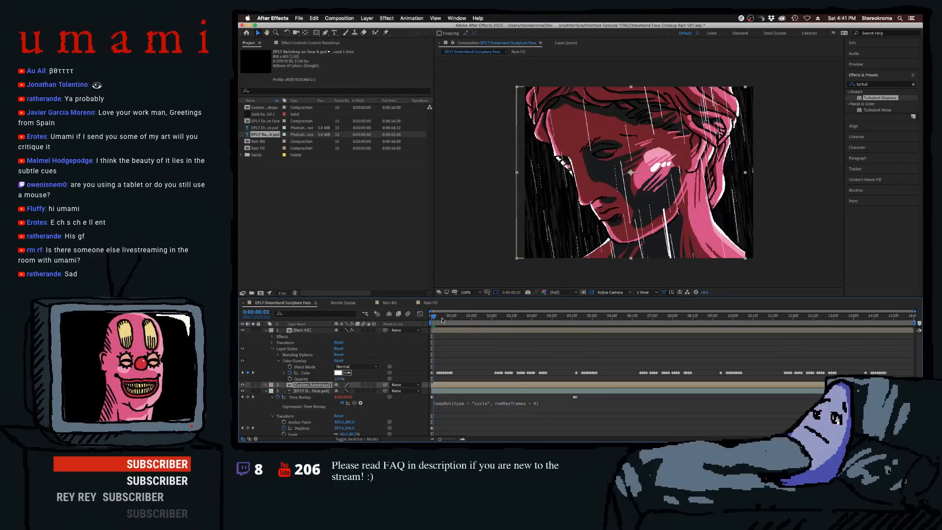
{"action": "left_click_drag", "start_coordinate": [514, 323], "coordinate": [437, 336]}
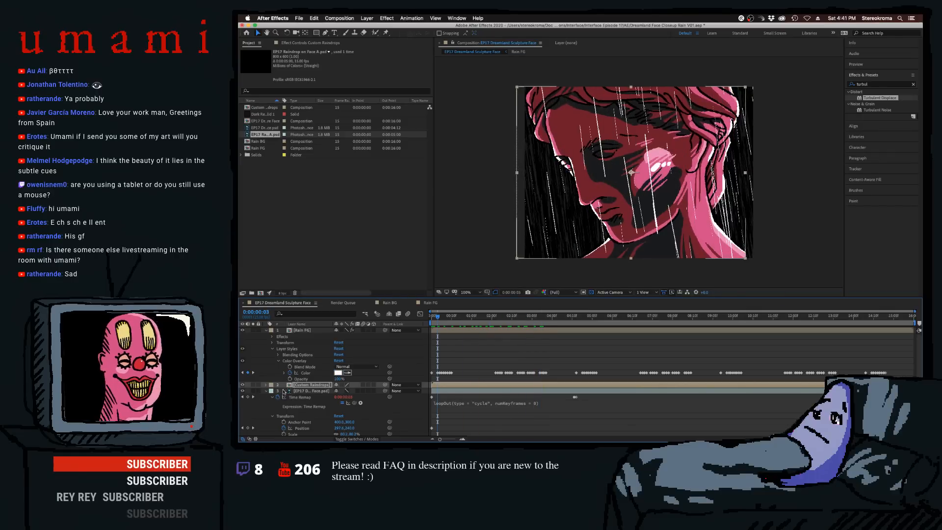
- Hide the face, Rain BG and both solid layers, and preview the raindrop on its own from the first frame
{"action": "left_click", "coordinate": [242, 391]}
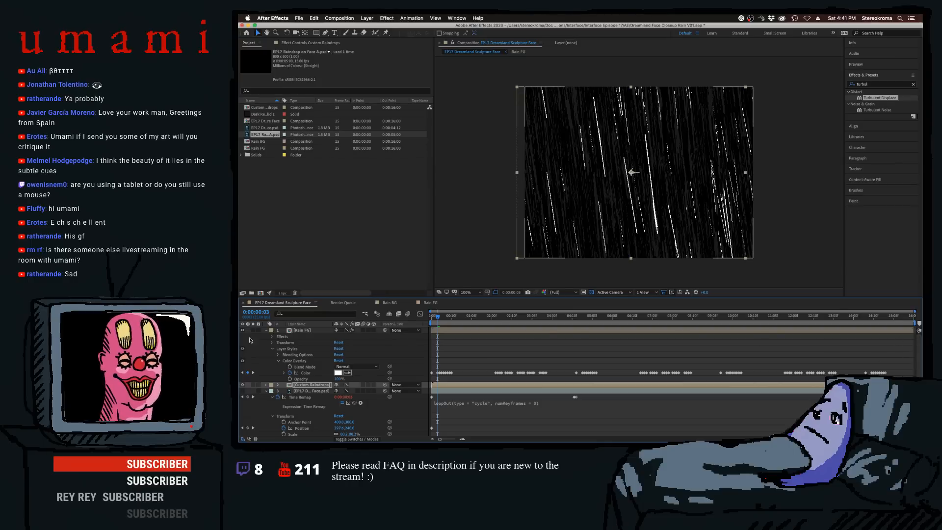
{"action": "left_click", "coordinate": [266, 330]}
{"action": "left_click", "coordinate": [266, 404]}
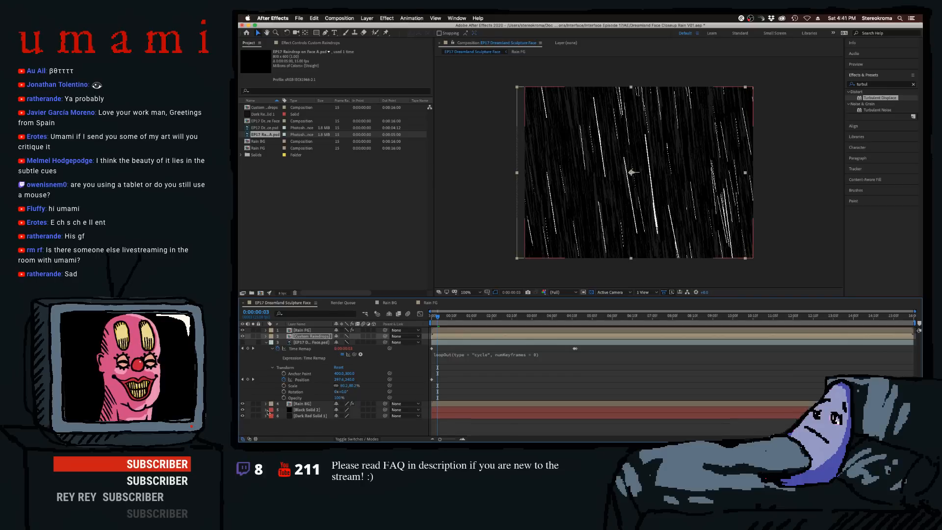
{"action": "left_click", "coordinate": [265, 410]}
{"action": "left_click", "coordinate": [265, 409]}
{"action": "left_click_drag", "start_coordinate": [242, 415], "coordinate": [242, 404]}
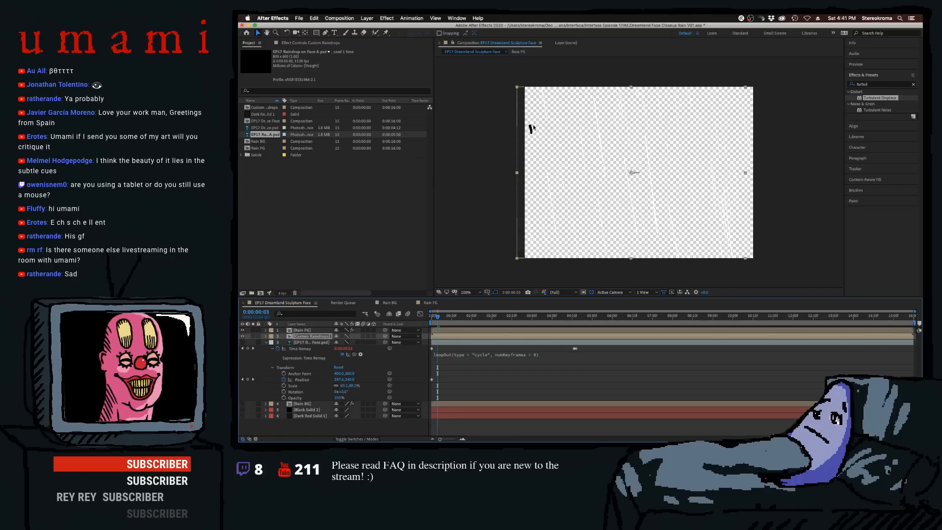
{"action": "left_click_drag", "start_coordinate": [442, 319], "coordinate": [426, 319]}
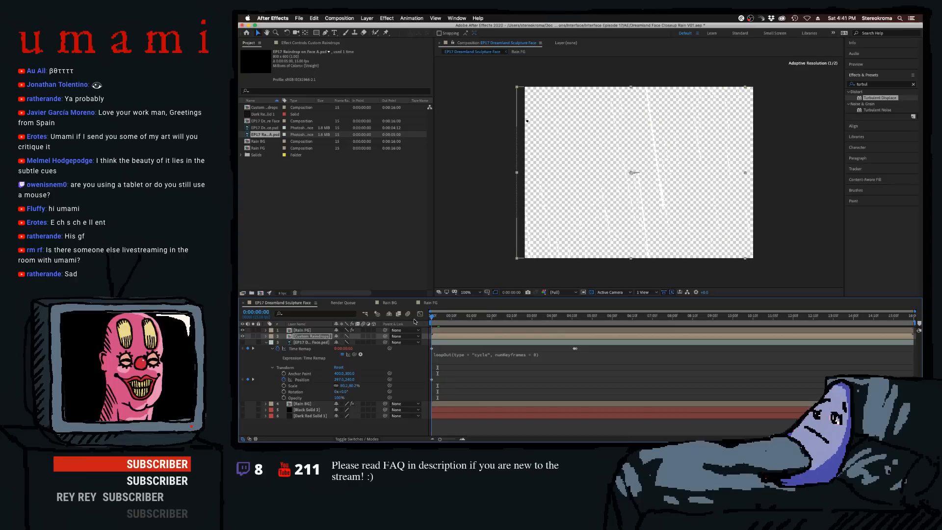
{"action": "key", "text": "space"}
{"action": "key", "text": "space"}
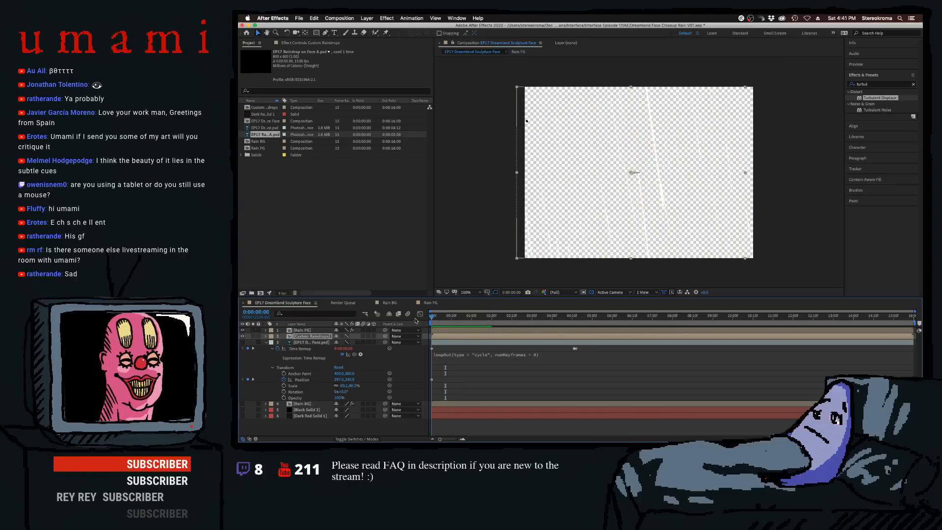
- Show the face layer again, replay the shot and return to the first frame
{"action": "left_click", "coordinate": [242, 343]}
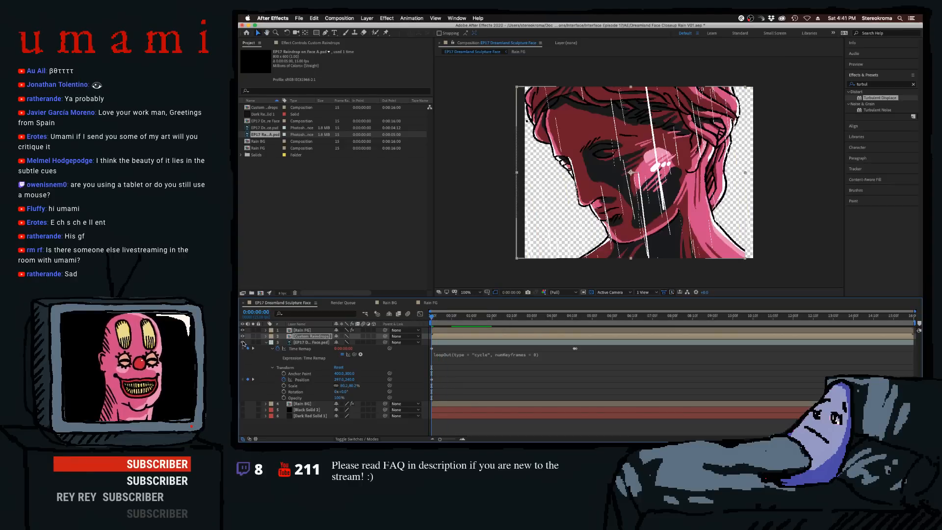
{"action": "key", "text": "space"}
{"action": "left_click_drag", "start_coordinate": [453, 315], "coordinate": [418, 314]}
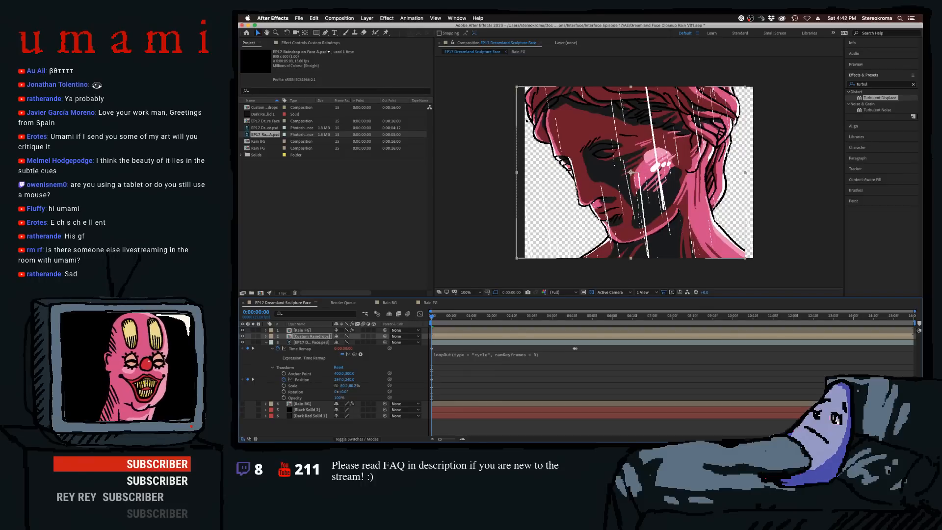
- Try changing the face layer's horizontal anchor point, and undo it
{"action": "left_click", "coordinate": [302, 380]}
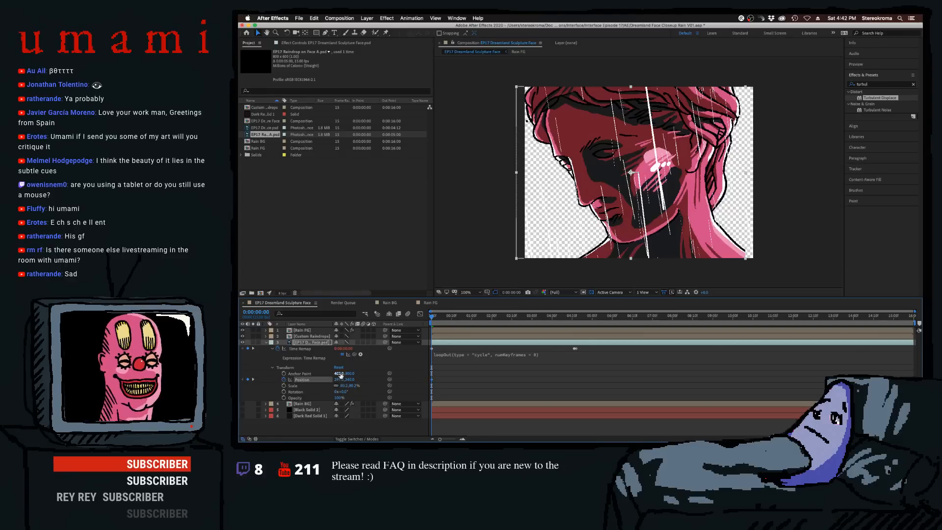
{"action": "type", "text": "421"}
{"action": "key", "text": "Return"}
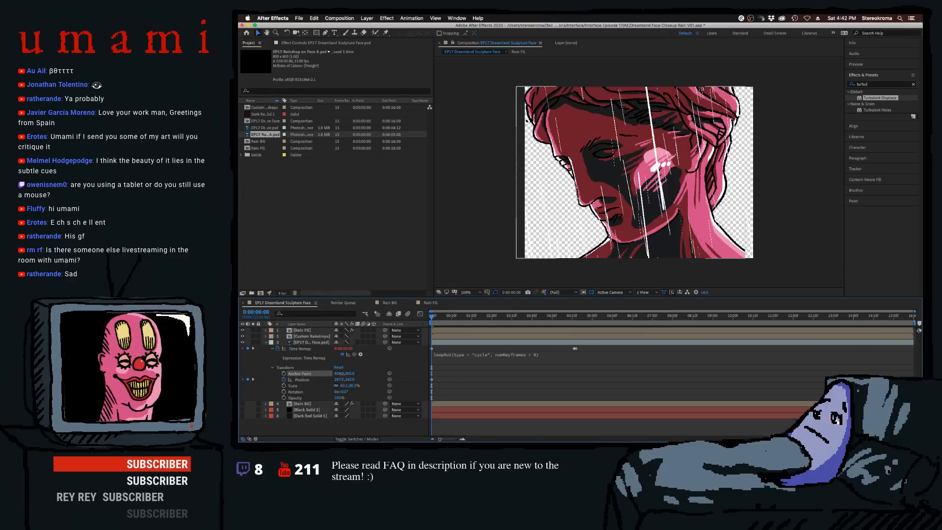
{"action": "key", "text": "super+z"}
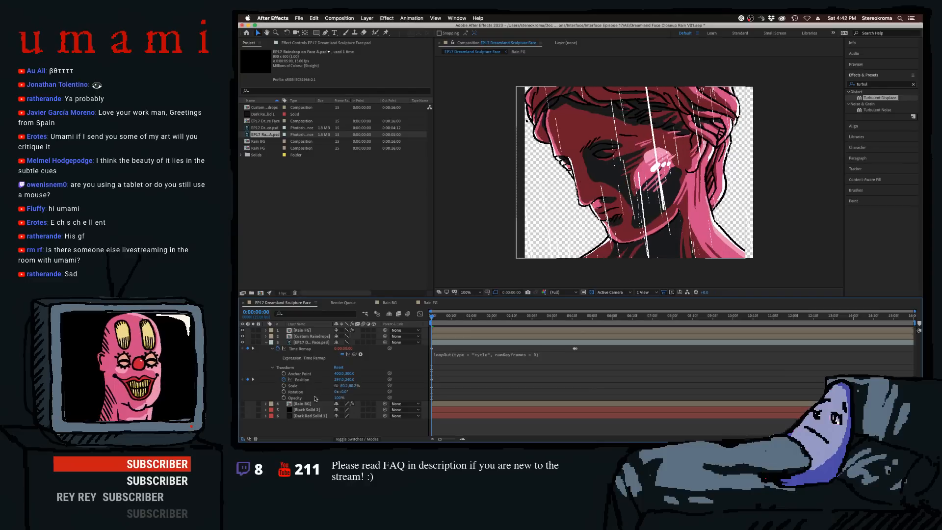
- Set the Custom Raindrops layer's horizontal anchor point to about 269 and preview the raindrop over the face
{"action": "left_click", "coordinate": [308, 336]}
{"action": "left_click", "coordinate": [266, 342]}
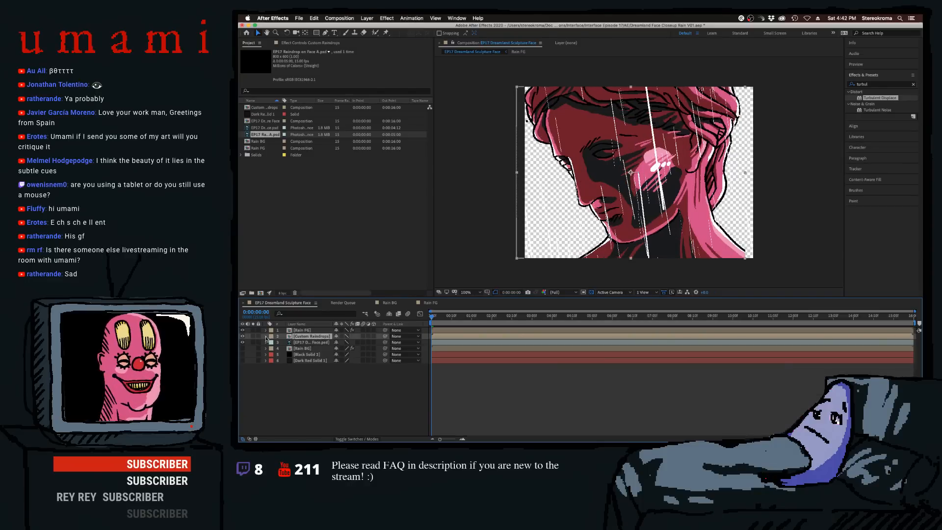
{"action": "left_click", "coordinate": [266, 336]}
{"action": "left_click", "coordinate": [272, 342]}
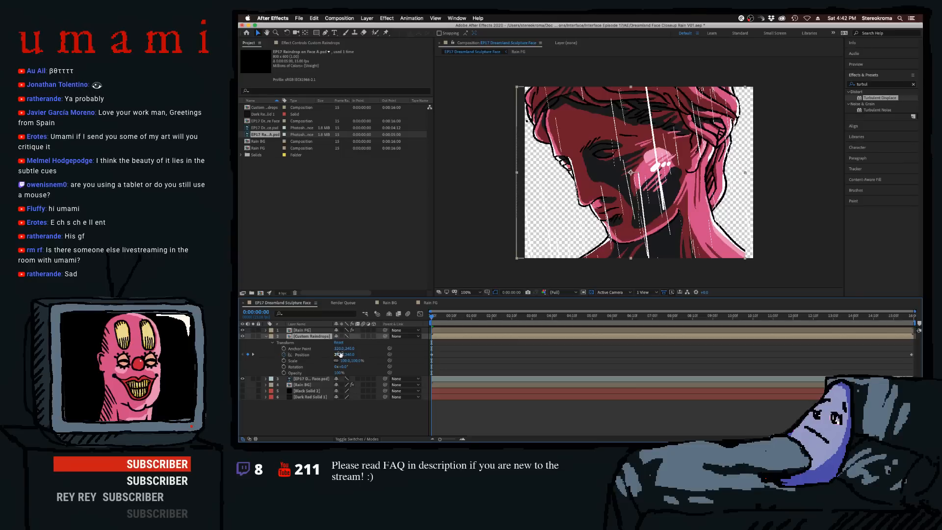
{"action": "mouse_move", "coordinate": [343, 349]}
{"action": "left_mouse_down"}
{"action": "mouse_move", "coordinate": [314, 345]}
{"action": "mouse_move", "coordinate": [325, 344]}
{"action": "left_mouse_up"}
{"action": "key", "text": "space"}
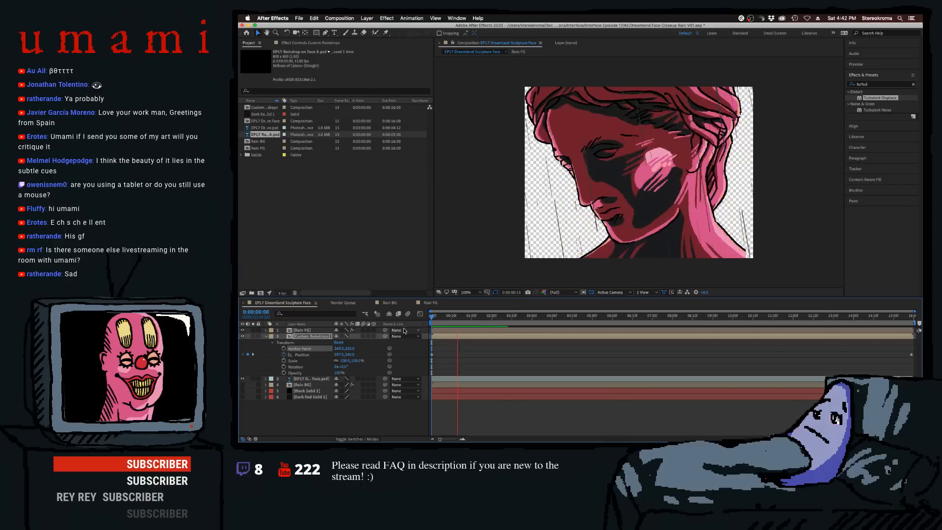
- Fine-tune the Custom Raindrops anchor point to 267, 222 while replaying the shot, and save the project
{"action": "left_click", "coordinate": [461, 317]}
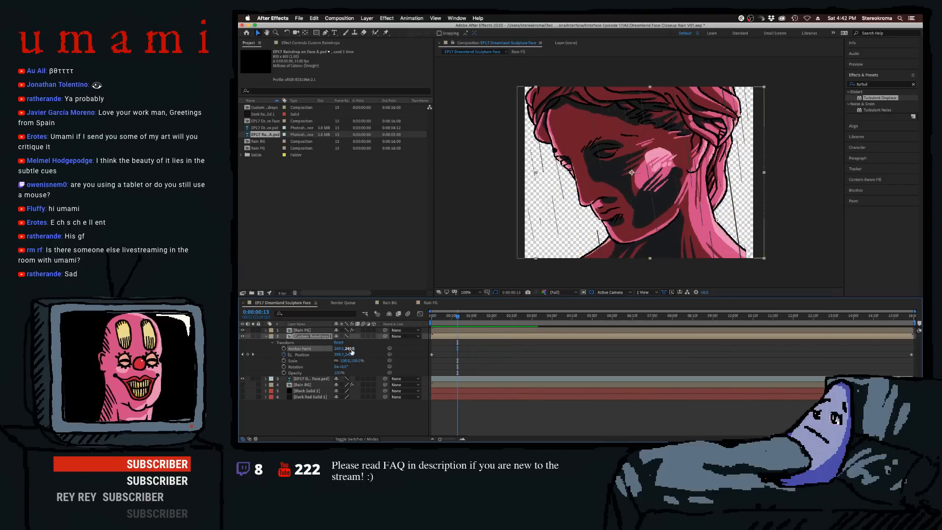
{"action": "left_click_drag", "start_coordinate": [347, 349], "coordinate": [351, 349]}
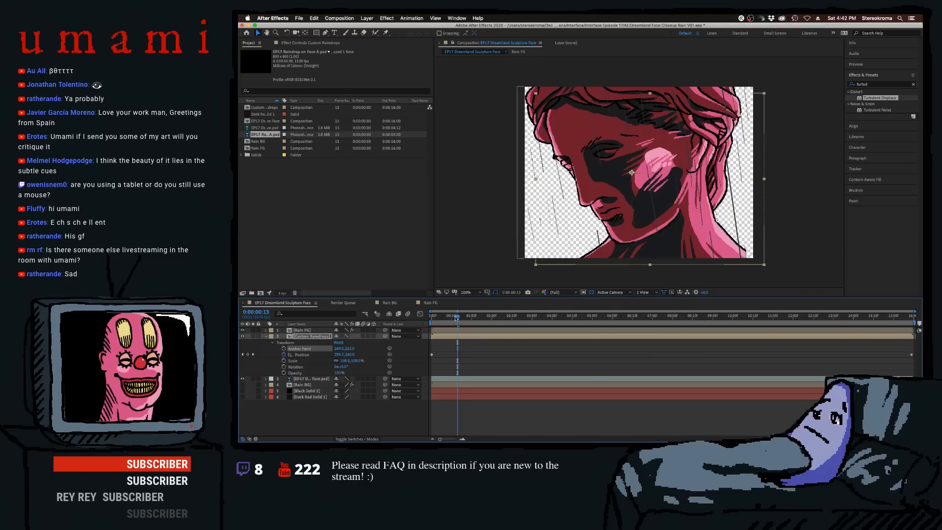
{"action": "key", "text": "space"}
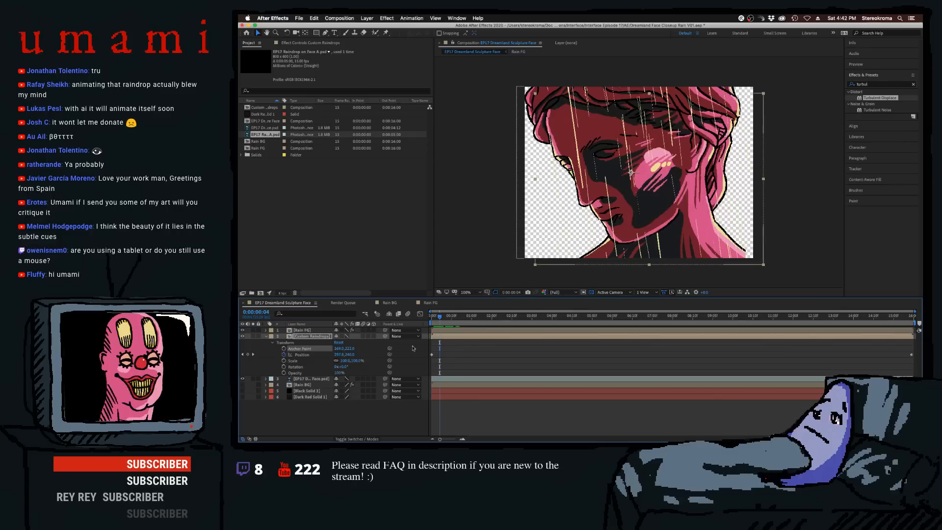
{"action": "left_click_drag", "start_coordinate": [339, 349], "coordinate": [338, 348]}
{"action": "key", "text": "space"}
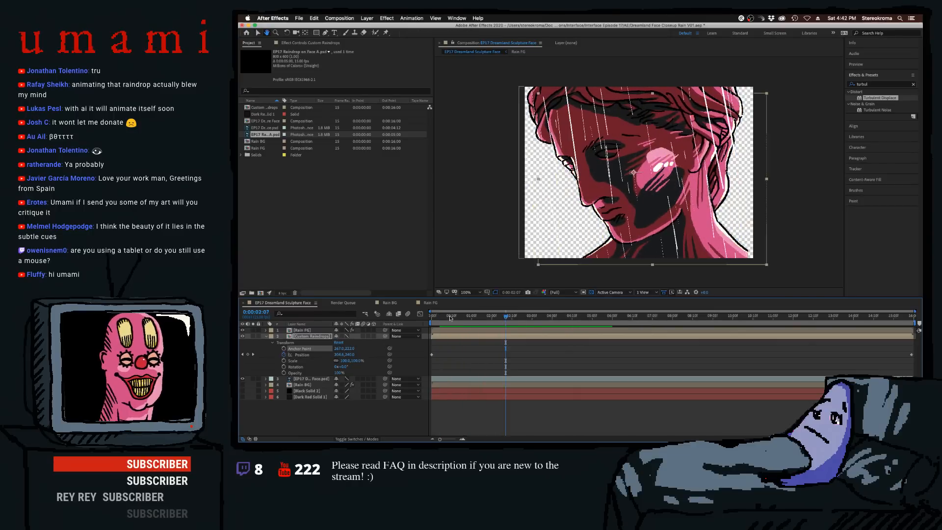
{"action": "key", "text": "space"}
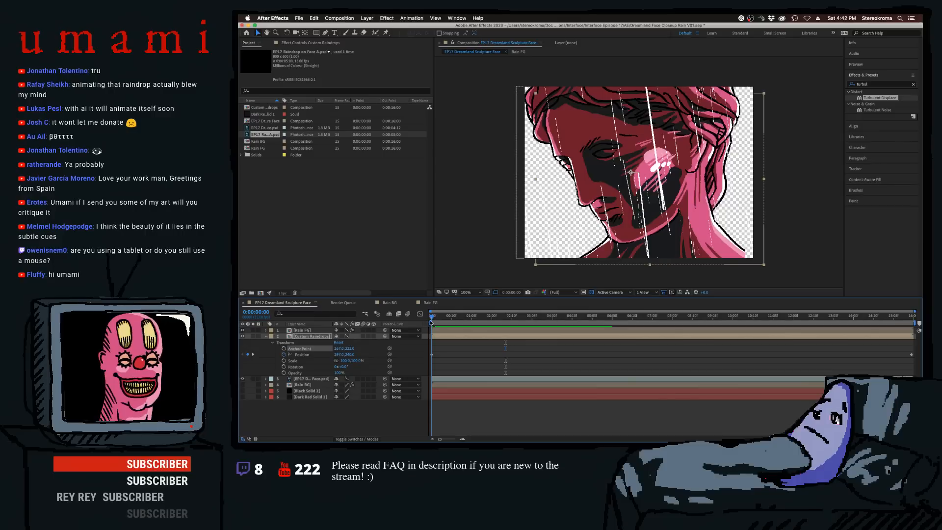
{"action": "key", "text": "super+s"}
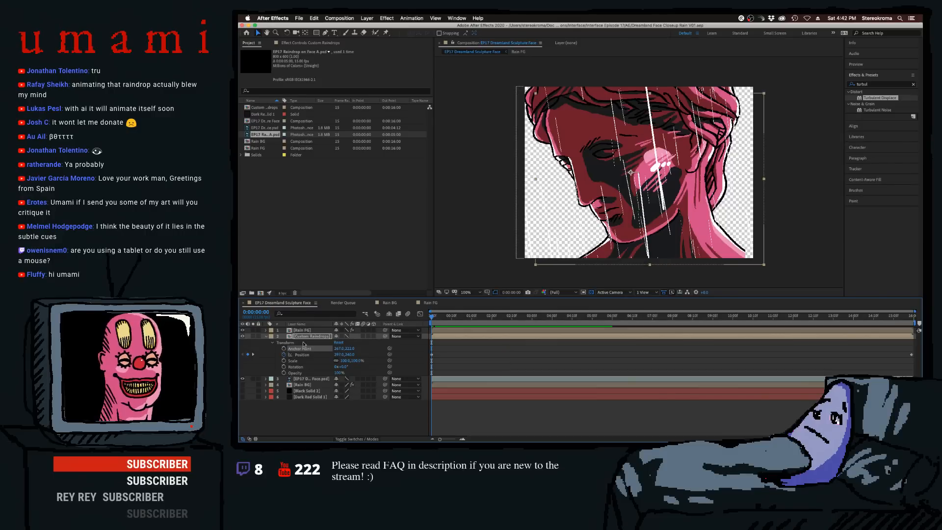
- Add a Color Overlay layer style to the Custom Raindrops layer
{"action": "left_click", "coordinate": [309, 332]}
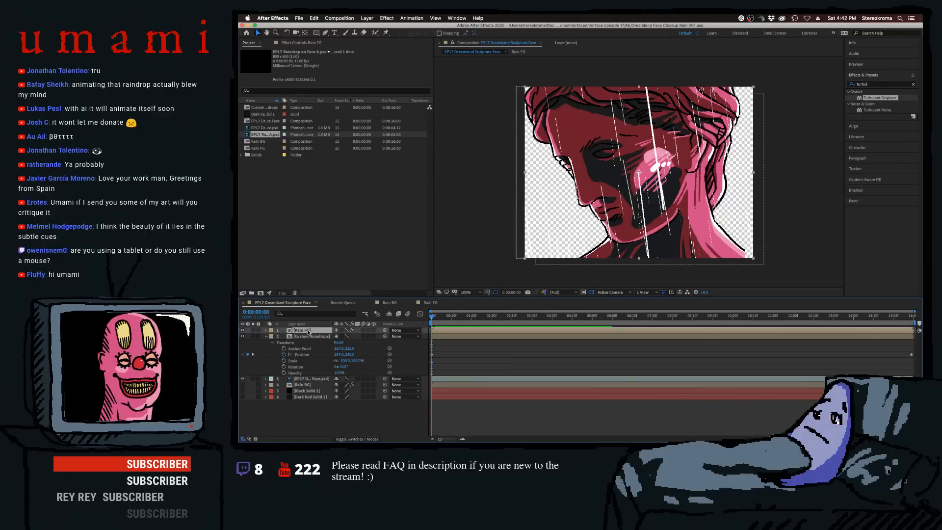
{"action": "left_click", "coordinate": [266, 331]}
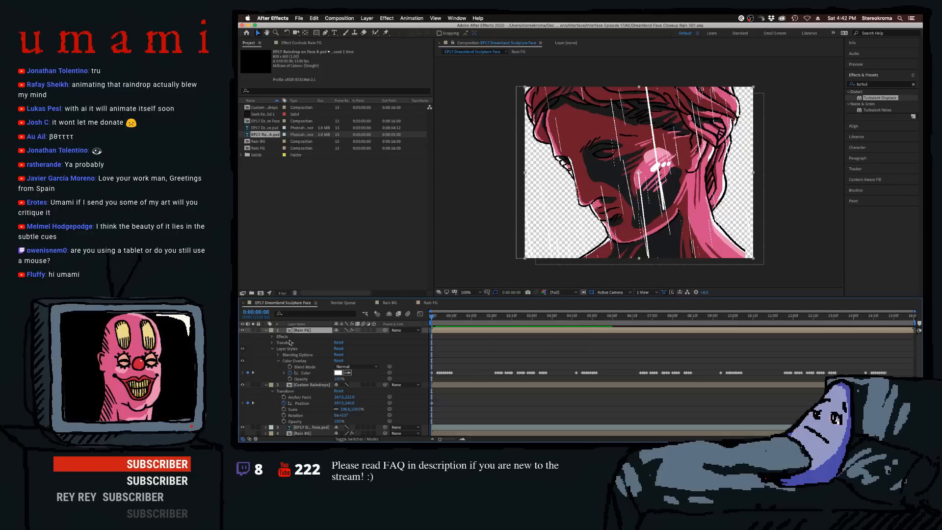
{"action": "right_click", "coordinate": [314, 386]}
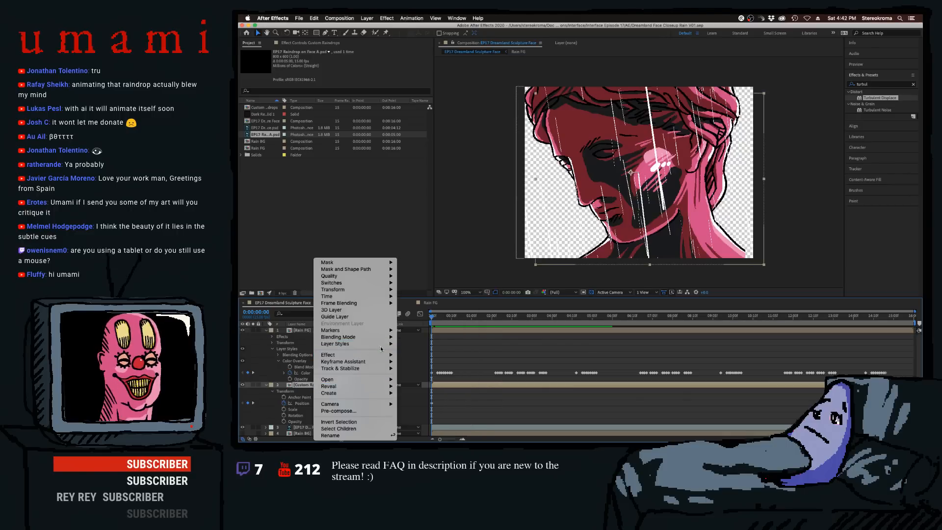
{"action": "mouse_move", "coordinate": [383, 343]}
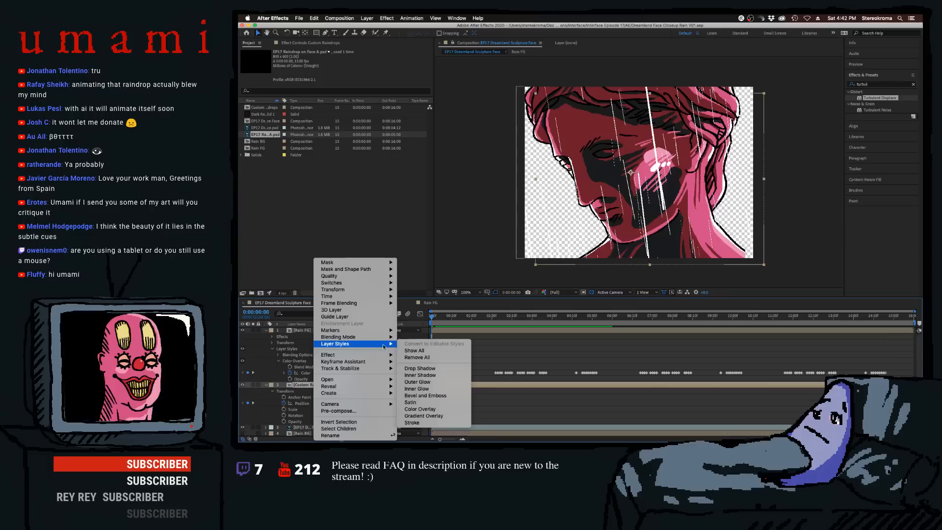
{"action": "left_click", "coordinate": [439, 410]}
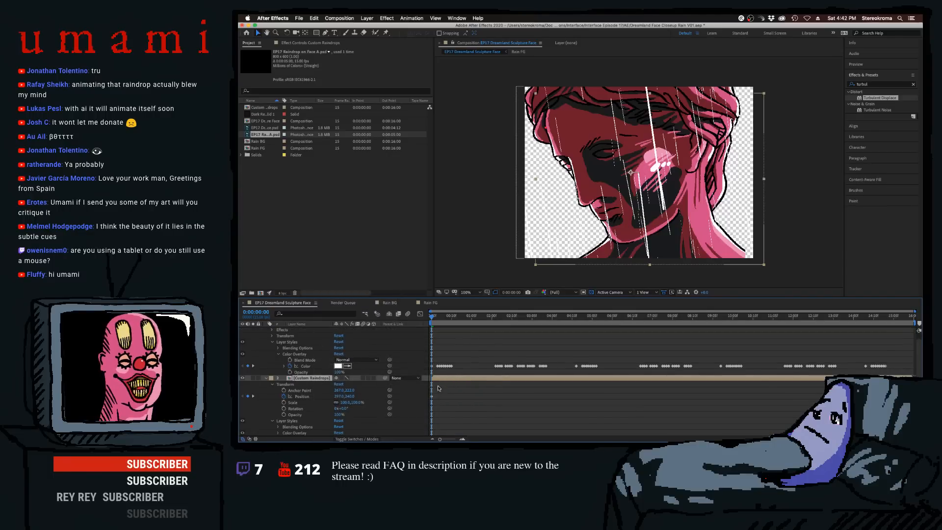
- Copy the Rain FG layer's Color Overlay color keyframes onto the Custom Raindrops layer's Color Overlay
{"action": "left_click", "coordinate": [304, 366]}
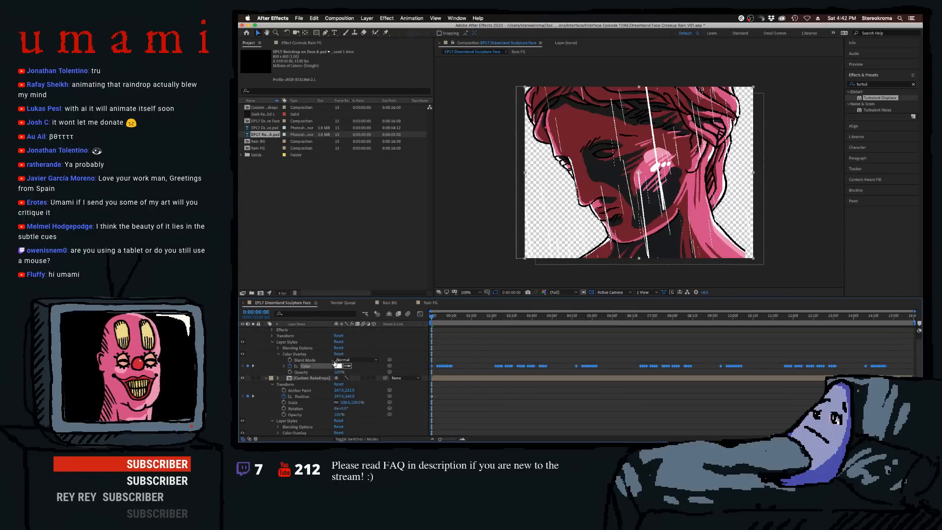
{"action": "left_click", "coordinate": [439, 348]}
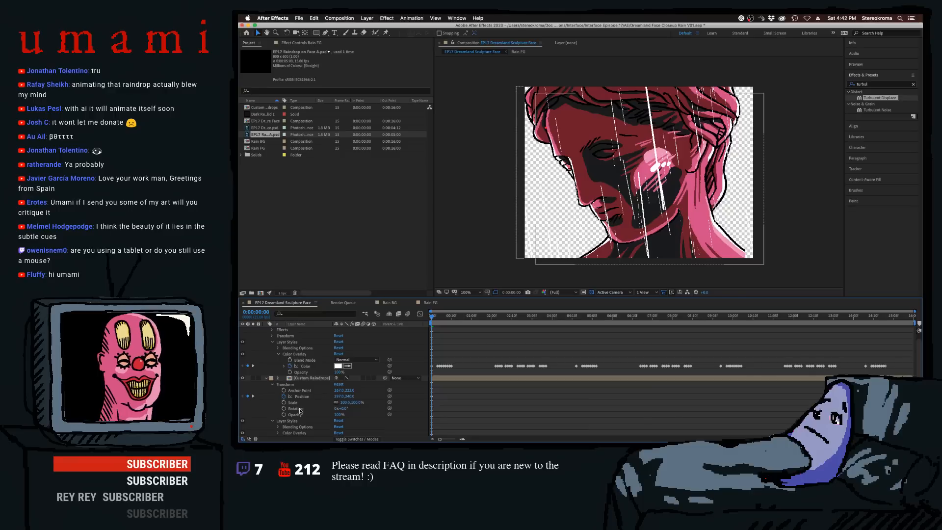
{"action": "left_click", "coordinate": [299, 378]}
{"action": "left_click", "coordinate": [303, 433]}
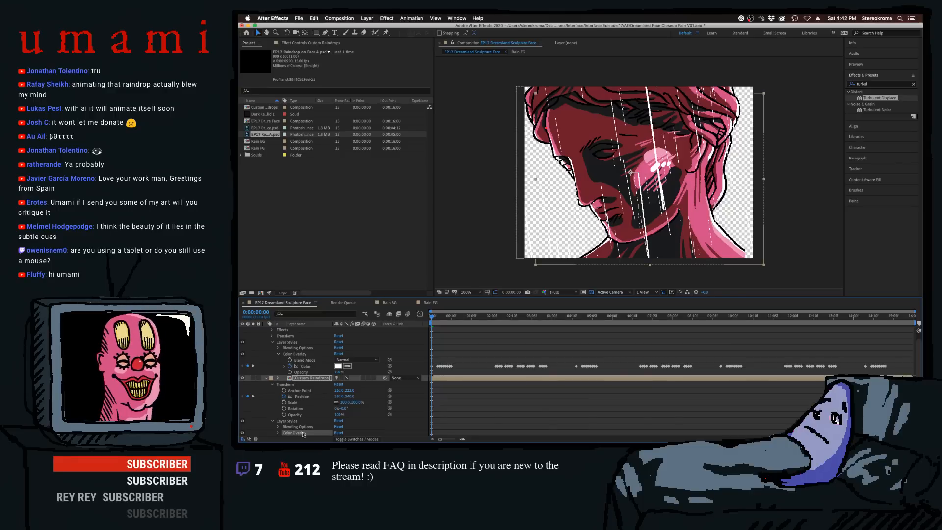
{"action": "key", "text": "super+v"}
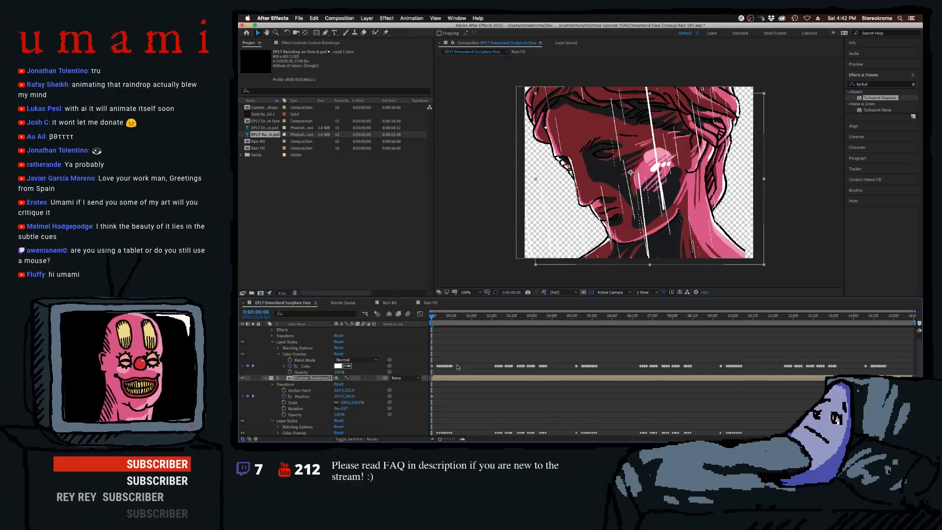
- Replay the shot from its beginning to check the raindrop's color against the foreground rain
{"action": "key", "text": "space"}
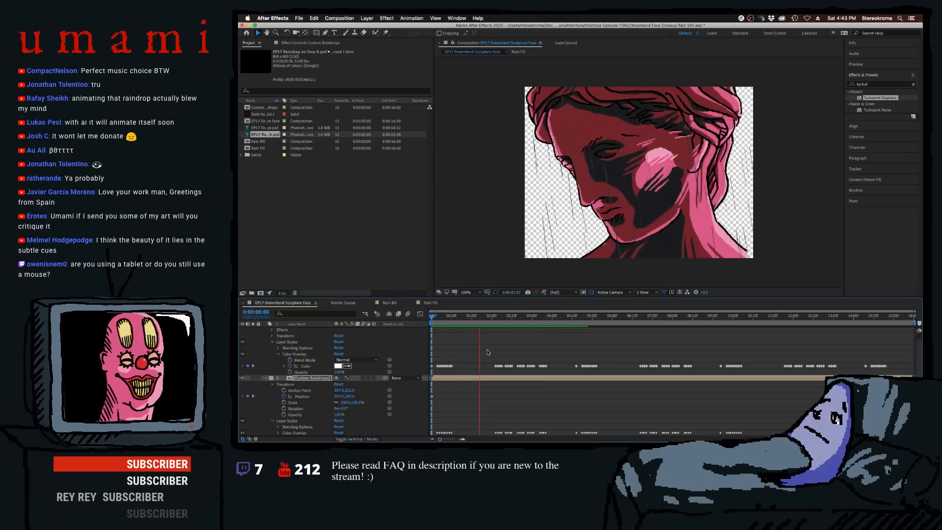
{"action": "key", "text": "space"}
{"action": "left_click_drag", "start_coordinate": [488, 318], "coordinate": [435, 321]}
{"action": "key", "text": "space"}
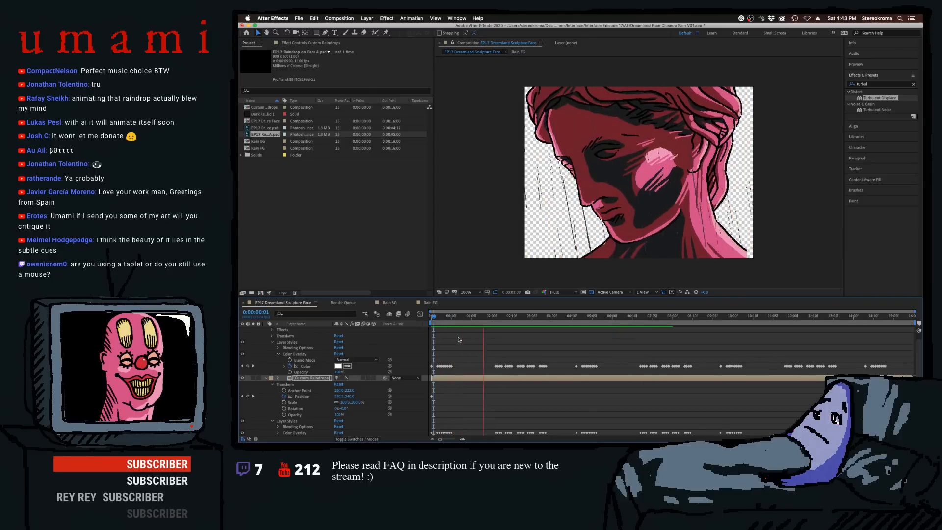
- Shift the raindrop clip inside the Custom Raindrops composition to start at about 2 seconds, and close the three nested compositions' timelines
{"action": "double_click", "coordinate": [453, 379]}
{"action": "left_click_drag", "start_coordinate": [463, 329], "coordinate": [520, 330]}
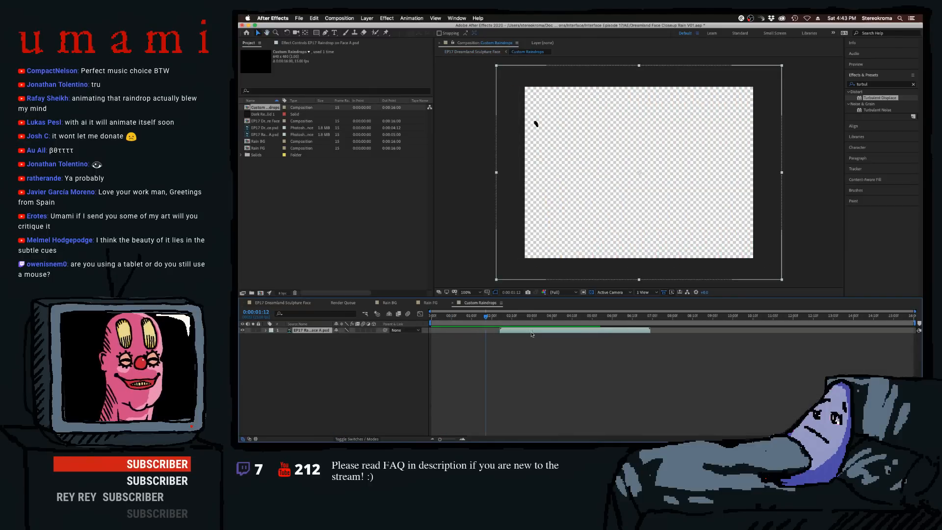
{"action": "left_click", "coordinate": [453, 304]}
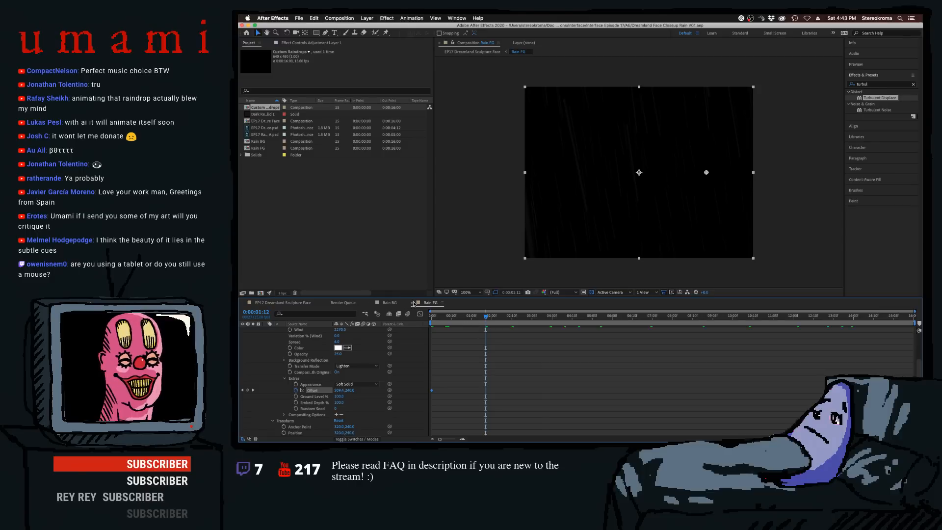
{"action": "key", "text": "super+w"}
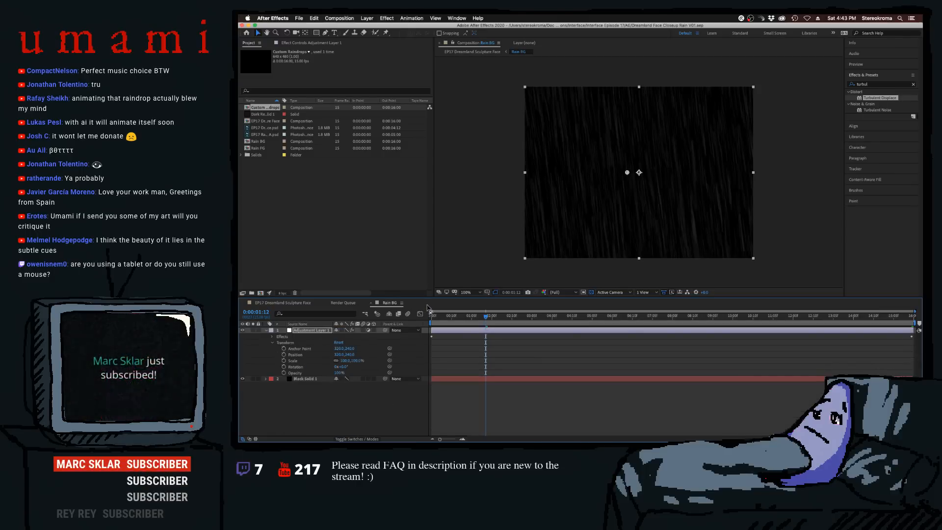
{"action": "key", "text": "super+w"}
{"action": "left_click", "coordinate": [282, 303]}
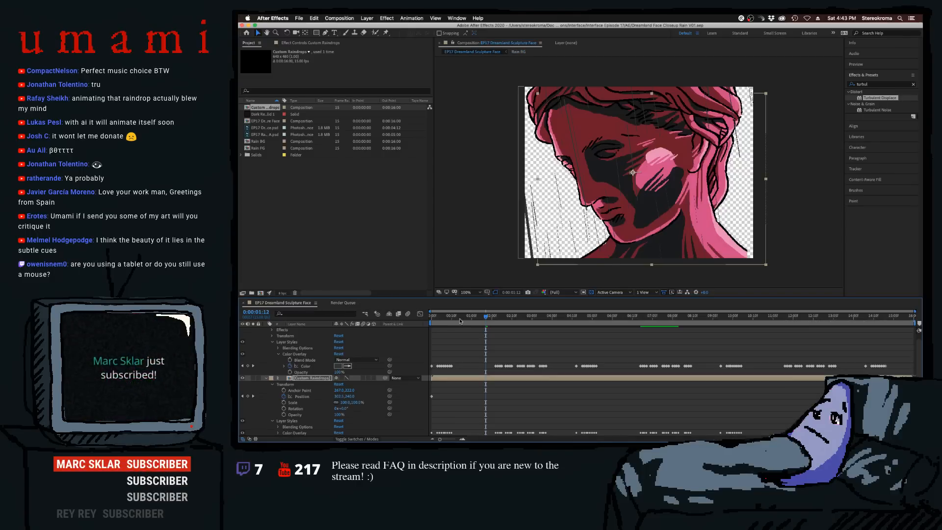
- Preview the sculpture face composition from 0:00:01:10 to check the raindrop's timing
{"action": "mouse_move", "coordinate": [457, 317]}
{"action": "left_mouse_down"}
{"action": "mouse_move", "coordinate": [509, 320]}
{"action": "mouse_move", "coordinate": [482, 320]}
{"action": "left_mouse_up"}
{"action": "key", "text": "space"}
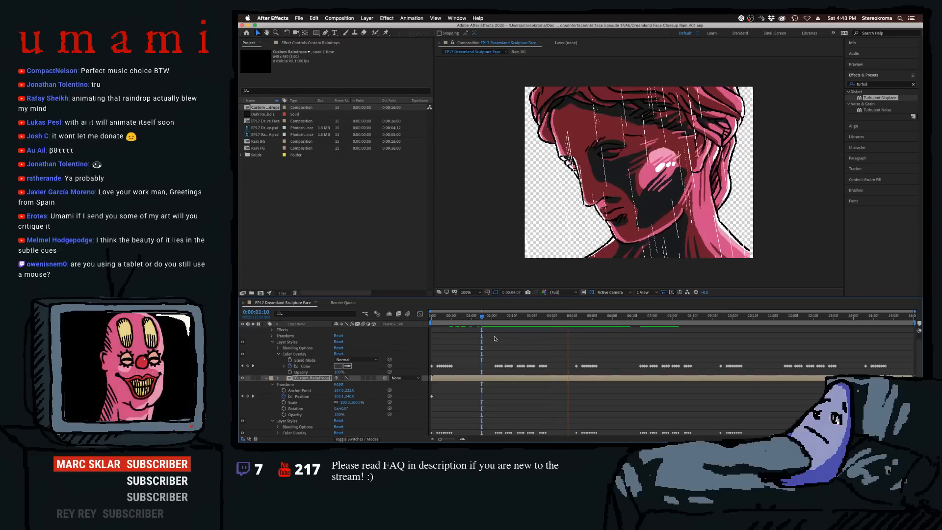
{"action": "key", "text": "space"}
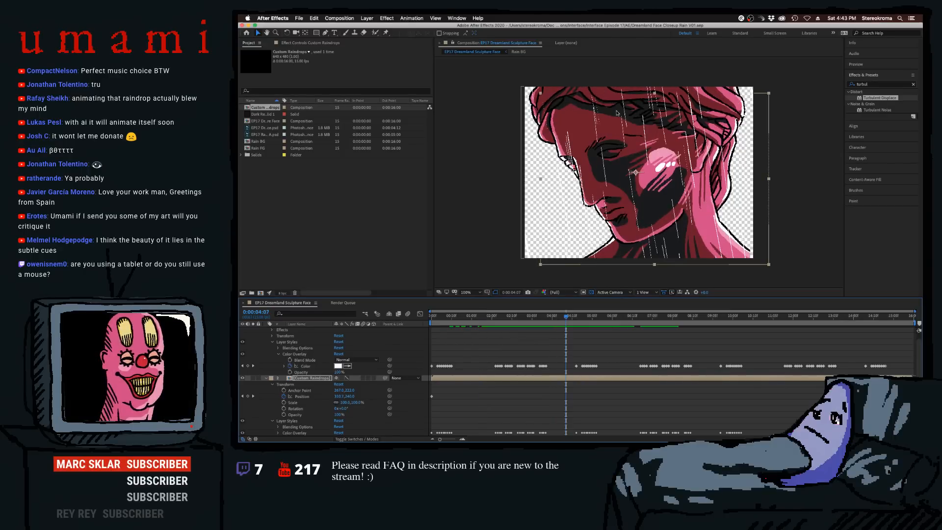
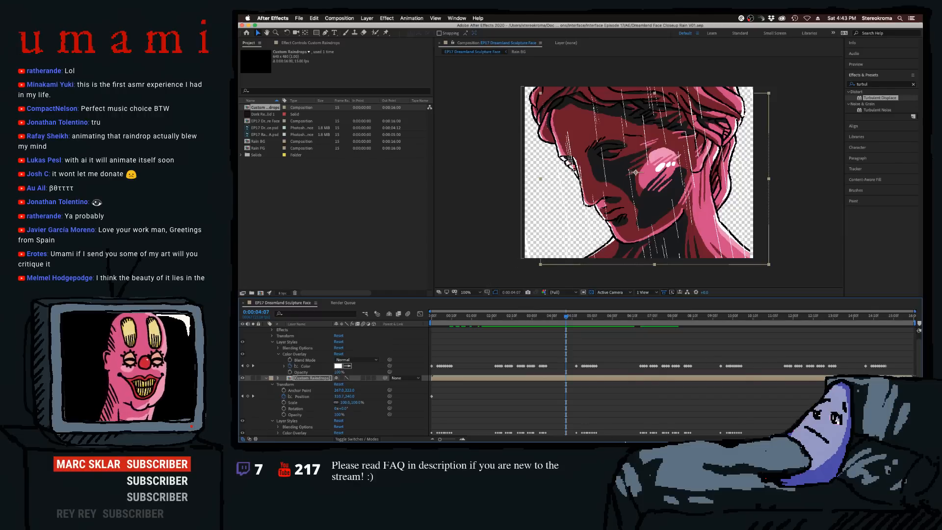
- Switch to Photoshop, go to frame 0:00:01:07, show Layer 1 and the Background as reference, and make the 15 fps video layer active
{"action": "mouse_move", "coordinate": [692, 431]}
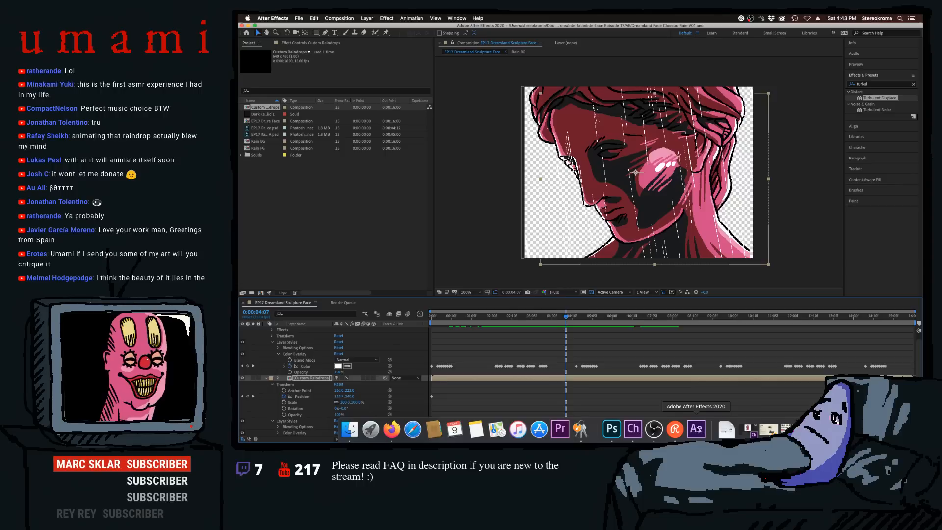
{"action": "left_click", "coordinate": [612, 429]}
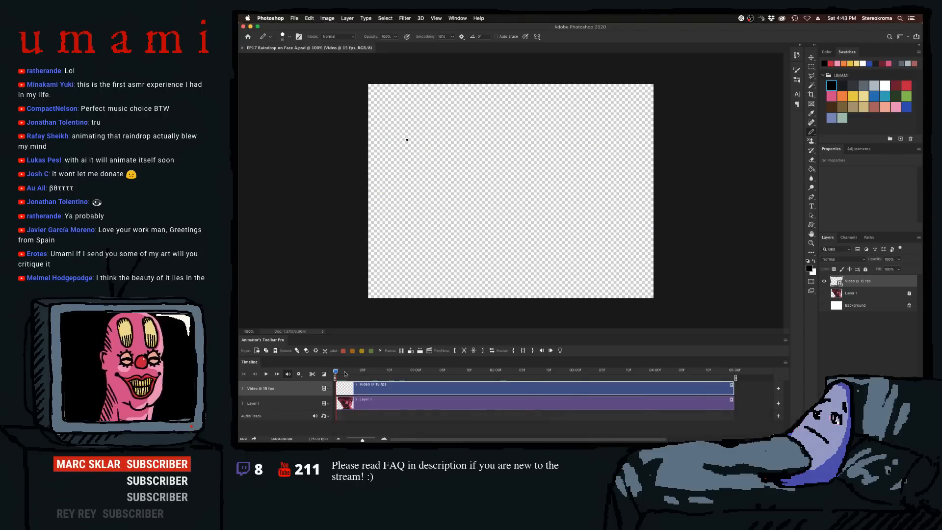
{"action": "left_click_drag", "start_coordinate": [345, 375], "coordinate": [452, 378]}
{"action": "left_click", "coordinate": [825, 292]}
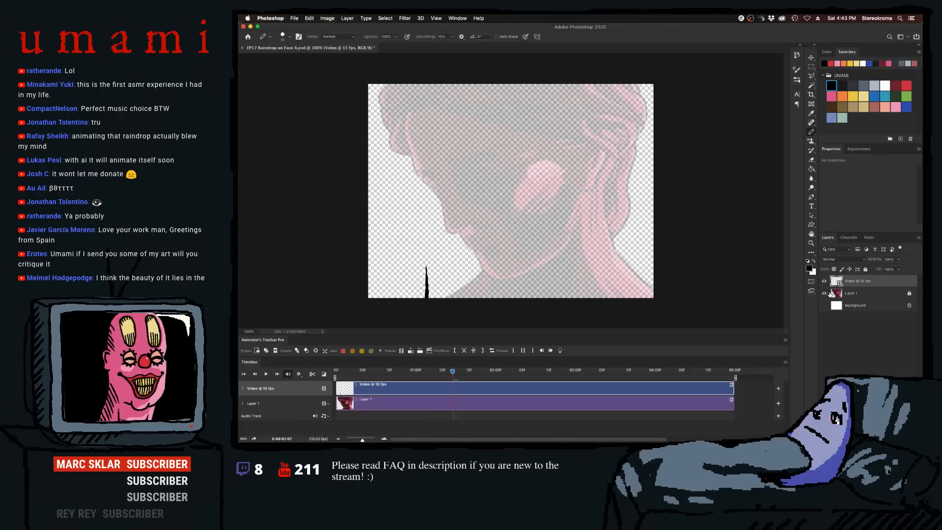
{"action": "left_click", "coordinate": [851, 293]}
{"action": "left_click", "coordinate": [495, 388]}
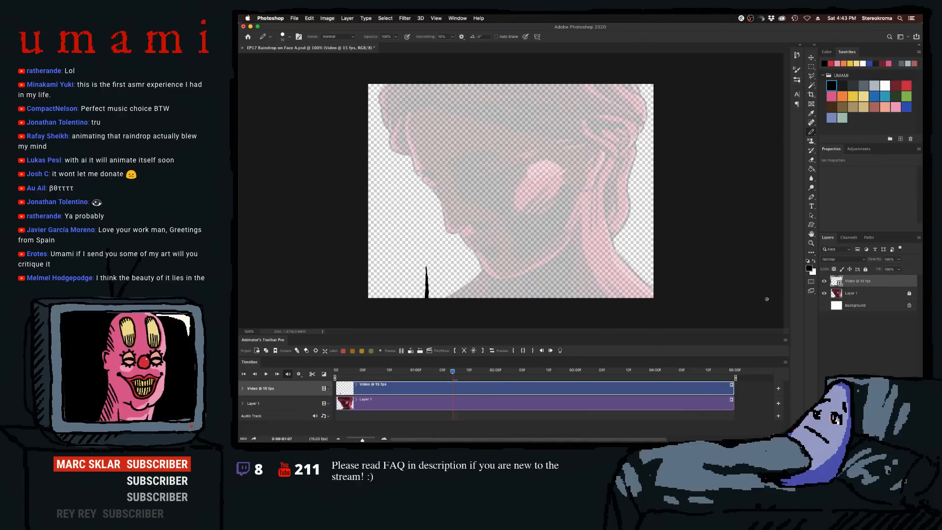
{"action": "left_click", "coordinate": [841, 293]}
{"action": "left_click", "coordinate": [824, 306]}
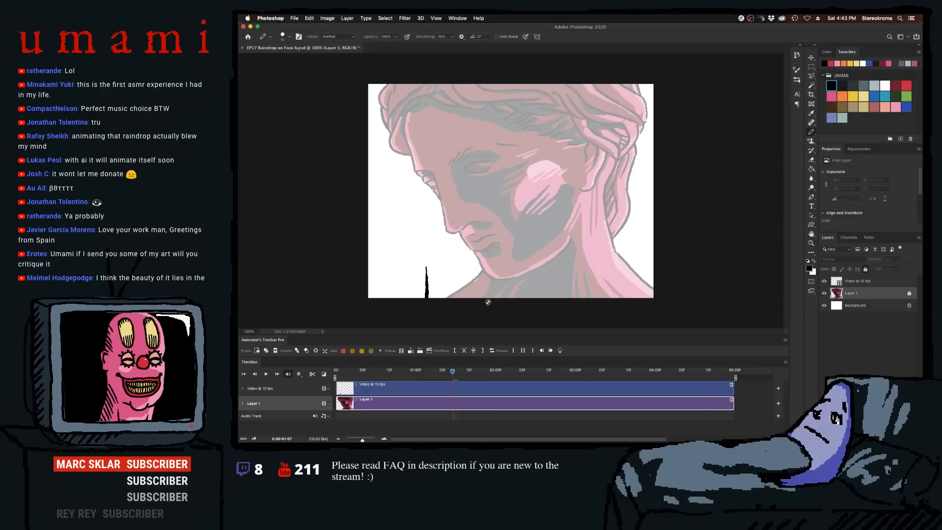
{"action": "left_click", "coordinate": [458, 388]}
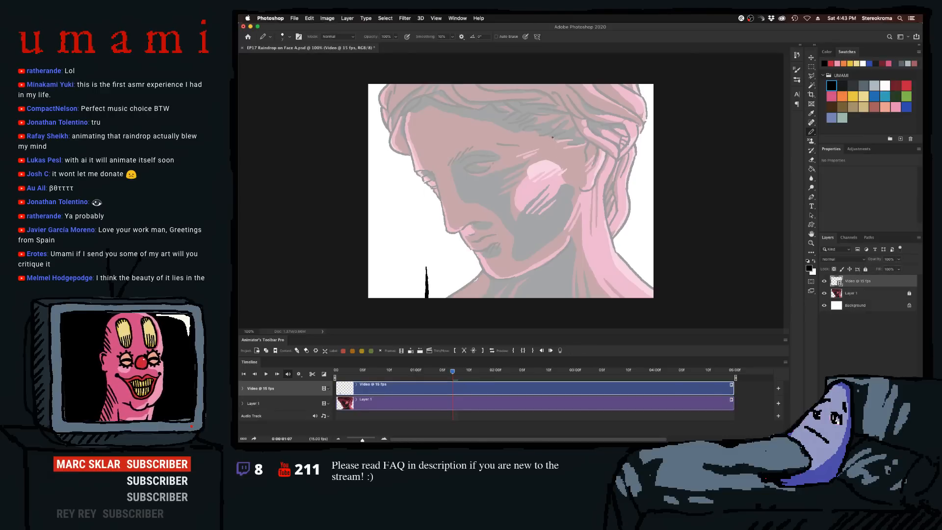
- Turn on onion skins and paint a second black raindrop growing at the temple, frame by frame from 0:00:01:08 to 0:00:01:12
{"action": "key", "text": "Right"}
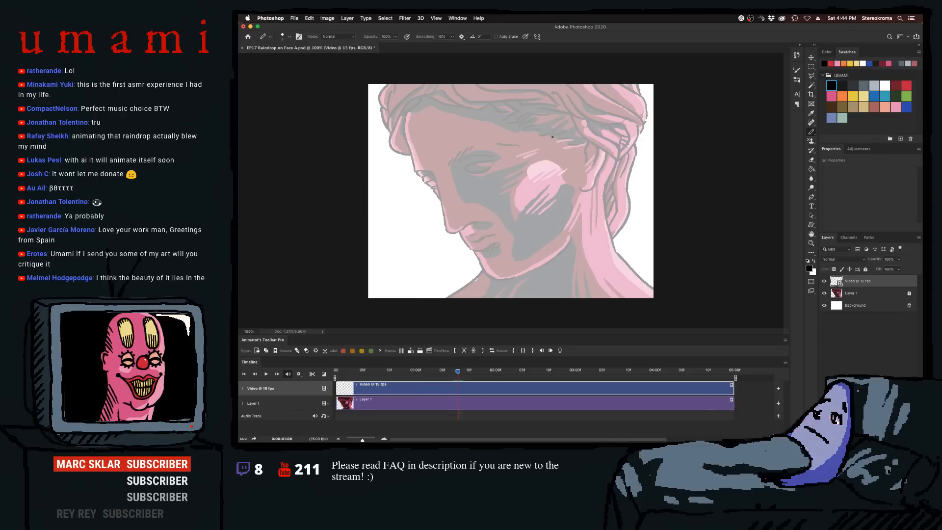
{"action": "left_click_drag", "start_coordinate": [554, 137], "coordinate": [550, 139]}
{"action": "left_click", "coordinate": [560, 351]}
{"action": "key", "text": "Right"}
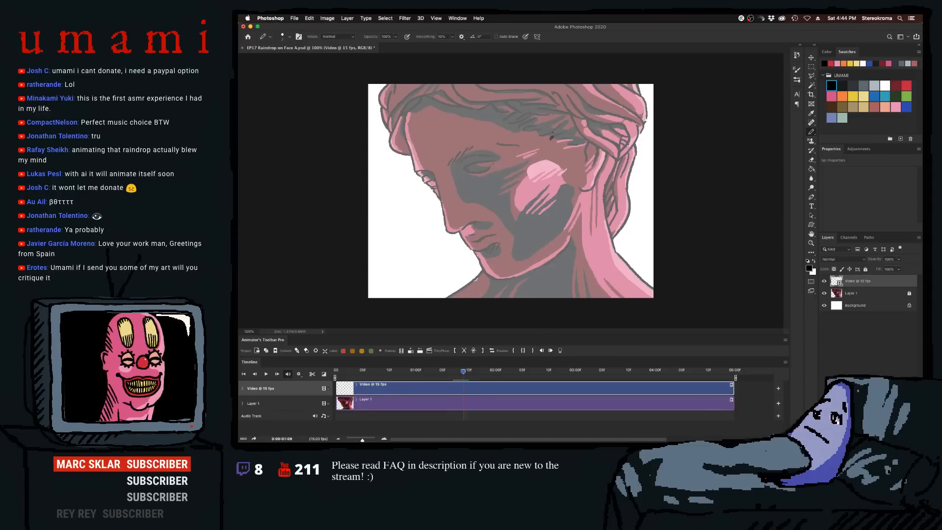
{"action": "key", "text": "Right"}
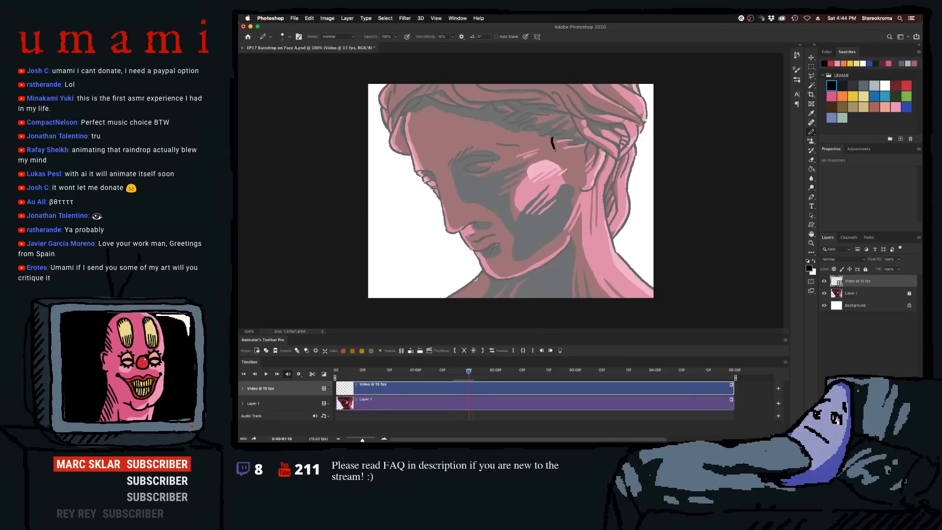
{"action": "key", "text": "Right"}
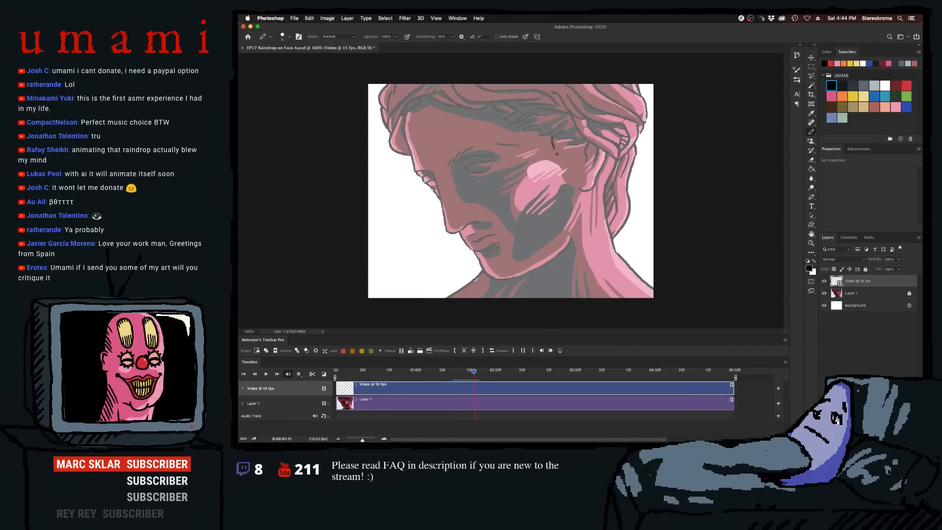
{"action": "key", "text": "Right"}
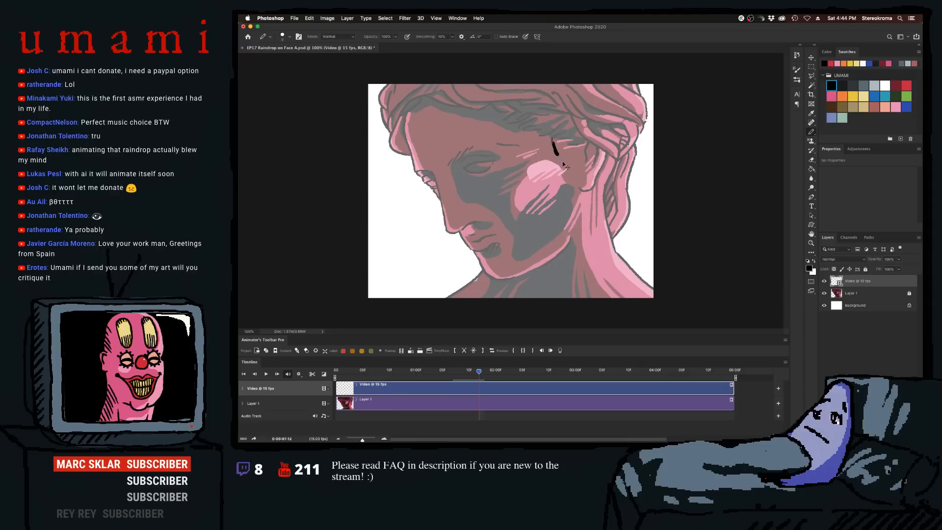
{"action": "key", "text": "Right"}
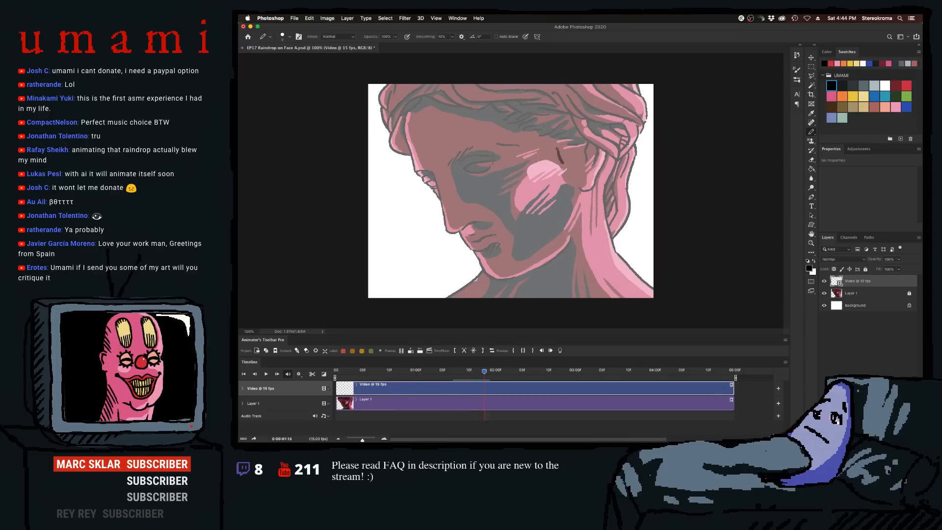
- Return to frames 0:00:01:11 and 0:00:01:12 and extend the raindrop stroke farther down from the temple
{"action": "key", "text": "Left"}
{"action": "key", "text": "Left"}
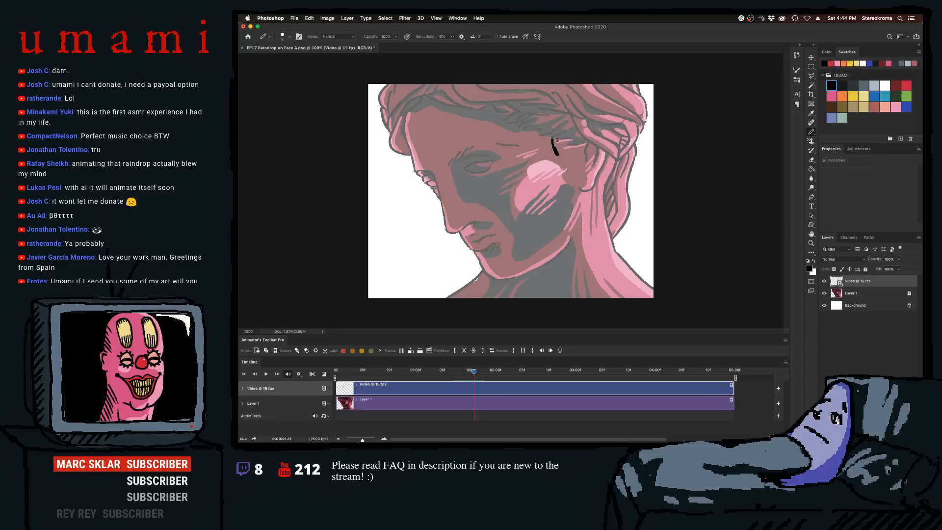
{"action": "key", "text": "Right"}
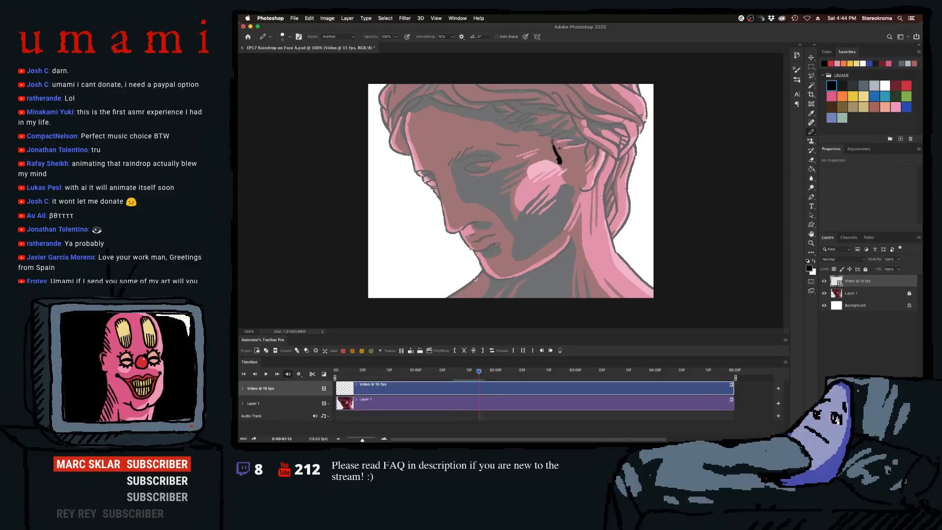
{"action": "key", "text": "Right"}
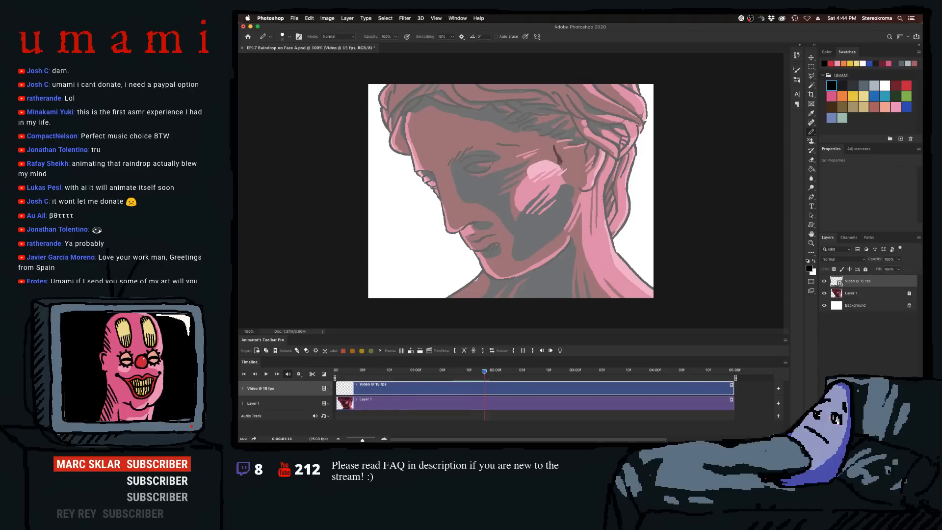
- Paint the raindrop streak running down the cheek on the frames from 0:00:01:13 to 0:00:02:01
{"action": "left_click_drag", "start_coordinate": [560, 161], "coordinate": [552, 218]}
{"action": "key", "text": "Right"}
{"action": "key", "text": "Right"}
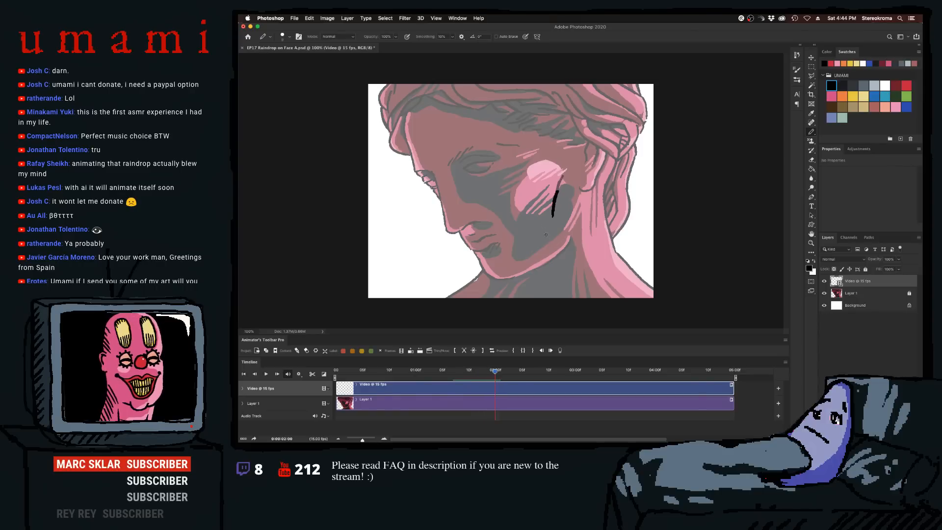
{"action": "key", "text": "Right"}
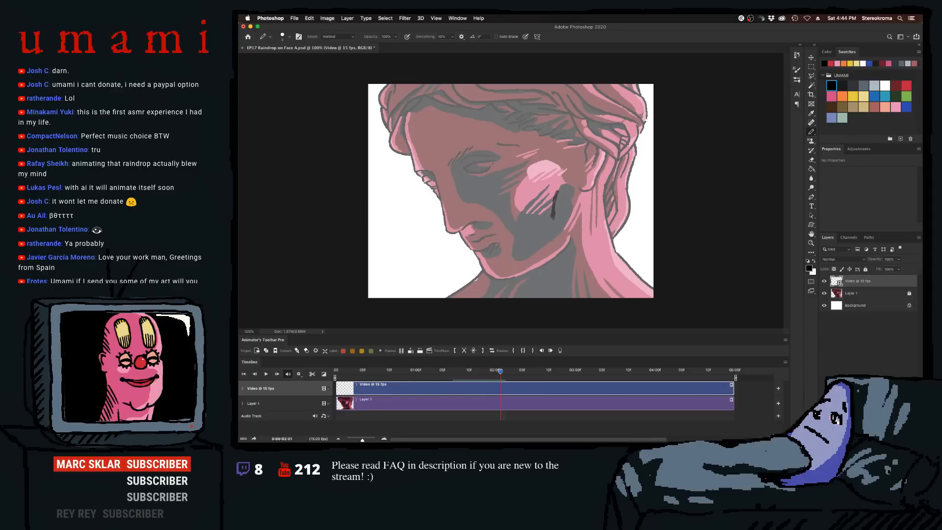
{"action": "left_click_drag", "start_coordinate": [555, 210], "coordinate": [550, 236]}
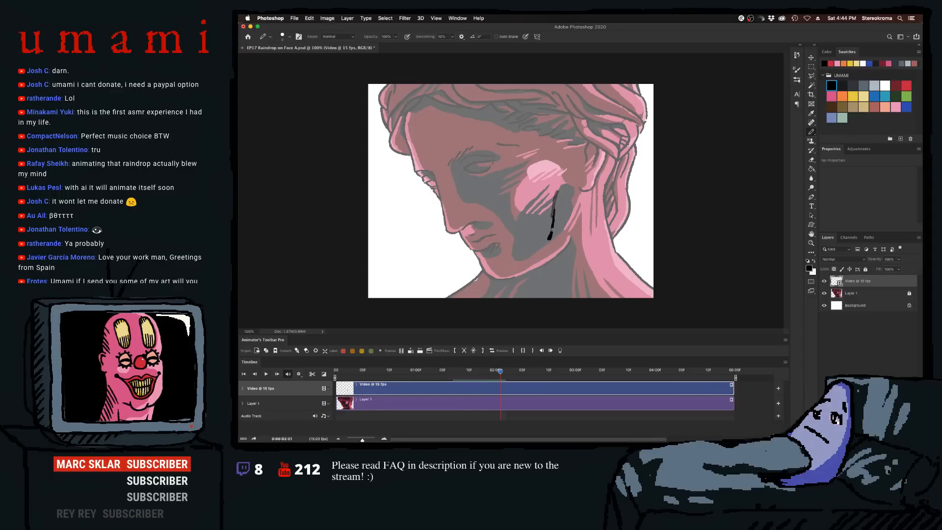
- Paint the raindrop streak curving down along the jaw to the chin on the frames from 0:00:02:02 to 0:00:02:08
{"action": "key", "text": "Right"}
{"action": "left_click_drag", "start_coordinate": [547, 246], "coordinate": [526, 270]}
{"action": "key", "text": "Right"}
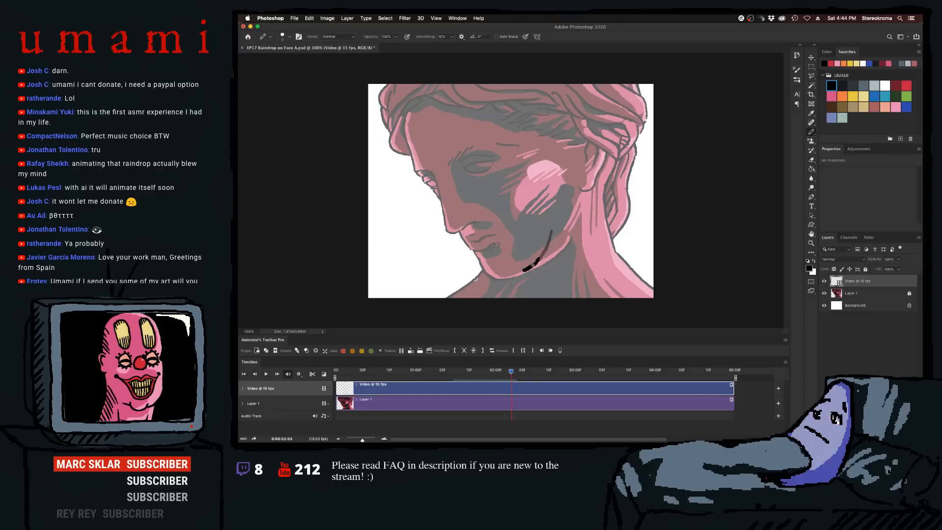
{"action": "key", "text": "Right"}
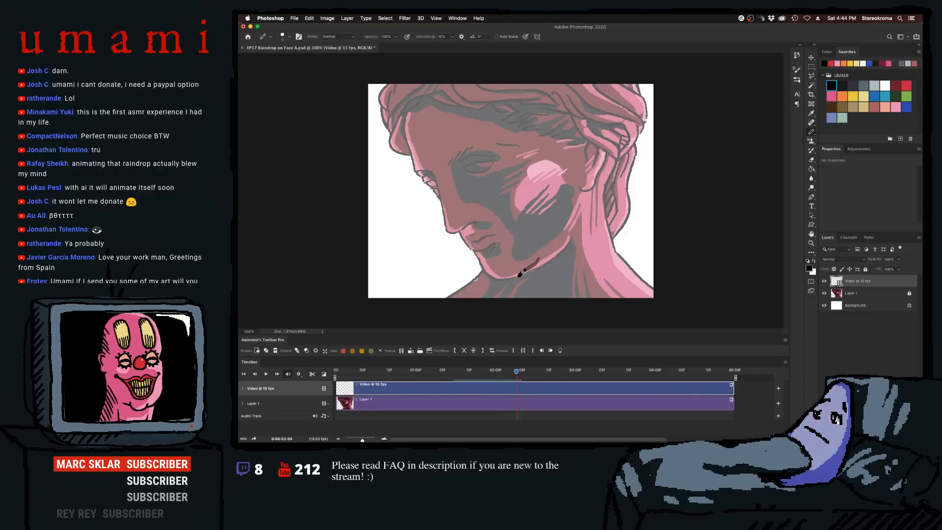
{"action": "key", "text": "Right"}
{"action": "key", "text": "Right"}
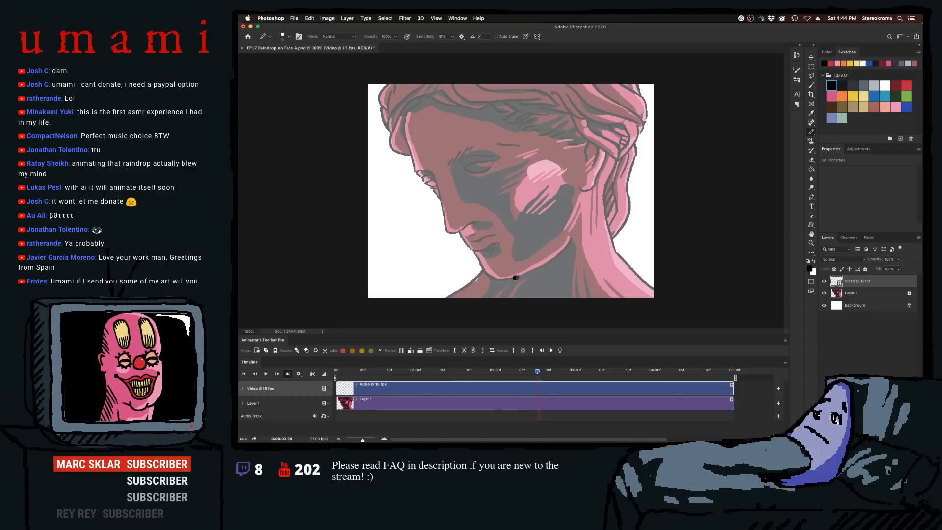
- Paint the raindrop dripping off the underside of the jaw on the frames from 0:00:02:09 to 0:00:02:13
{"action": "key", "text": "Right"}
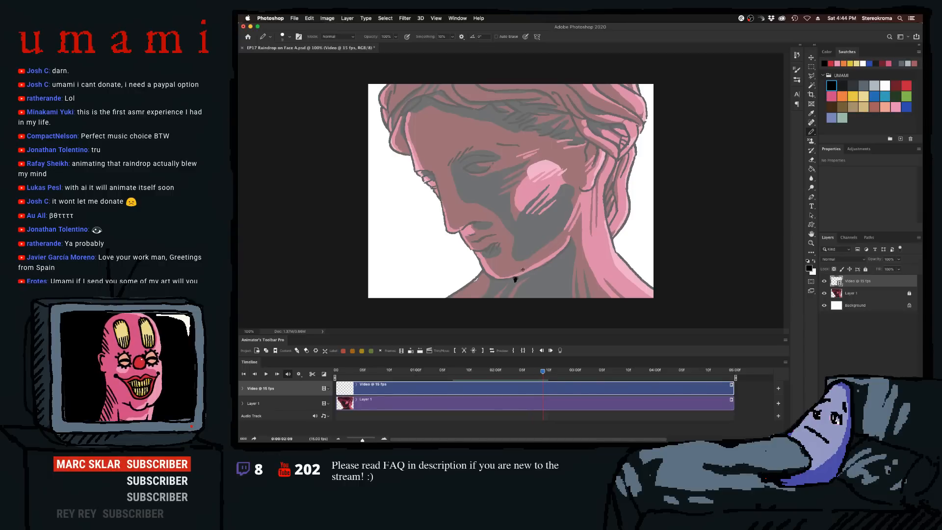
{"action": "key", "text": "Right"}
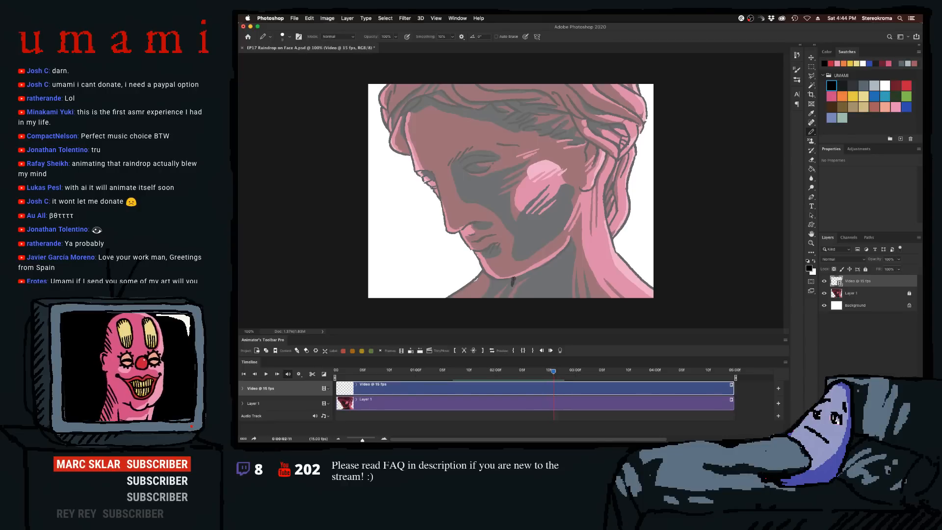
{"action": "left_click_drag", "start_coordinate": [513, 279], "coordinate": [514, 290]}
{"action": "key", "text": "Right"}
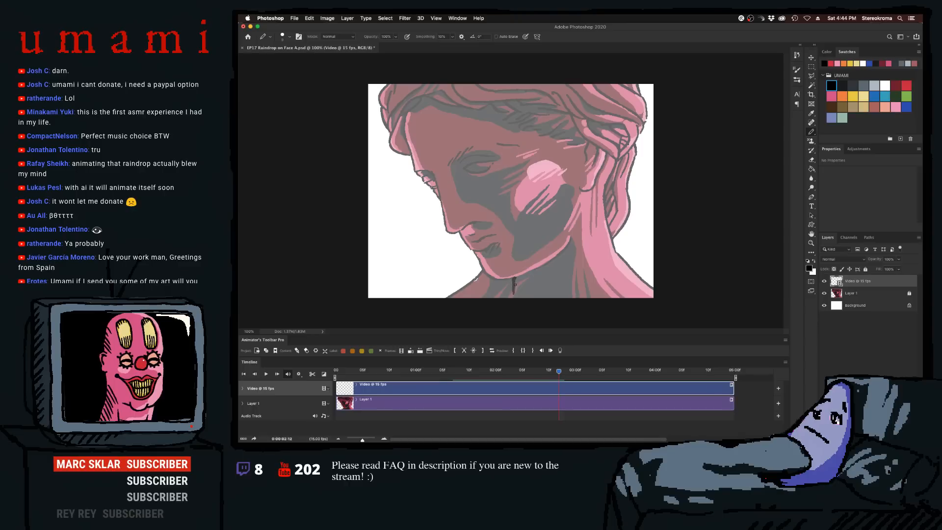
{"action": "key", "text": "Right"}
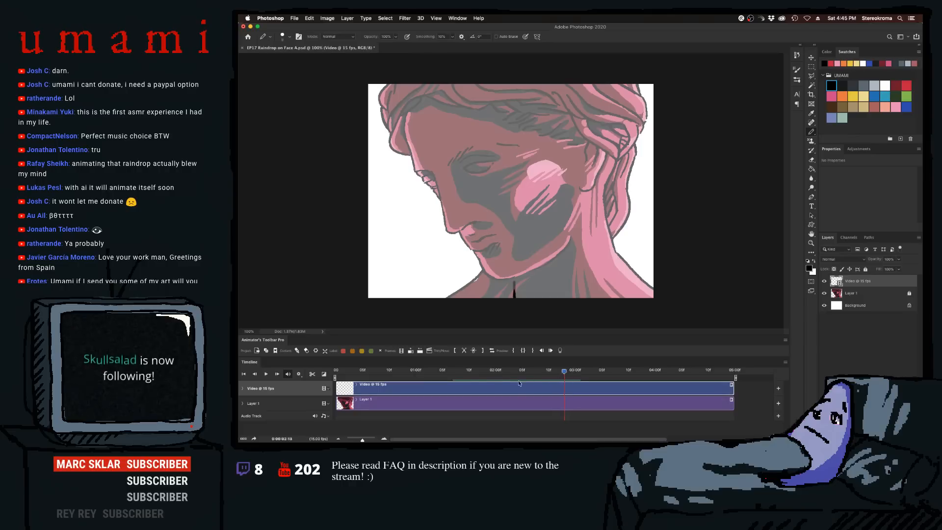
- Play back the second raindrop's animation from the cheek until it has fallen off the jaw
{"action": "left_click_drag", "start_coordinate": [564, 371], "coordinate": [474, 373]}
{"action": "key", "text": "space"}
{"action": "key", "text": "space"}
{"action": "key", "text": "space"}
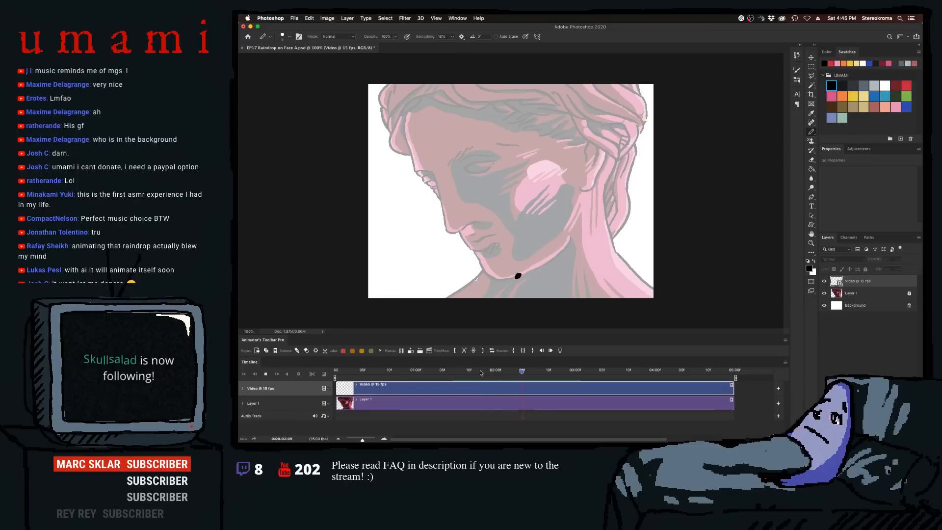
{"action": "key", "text": "space"}
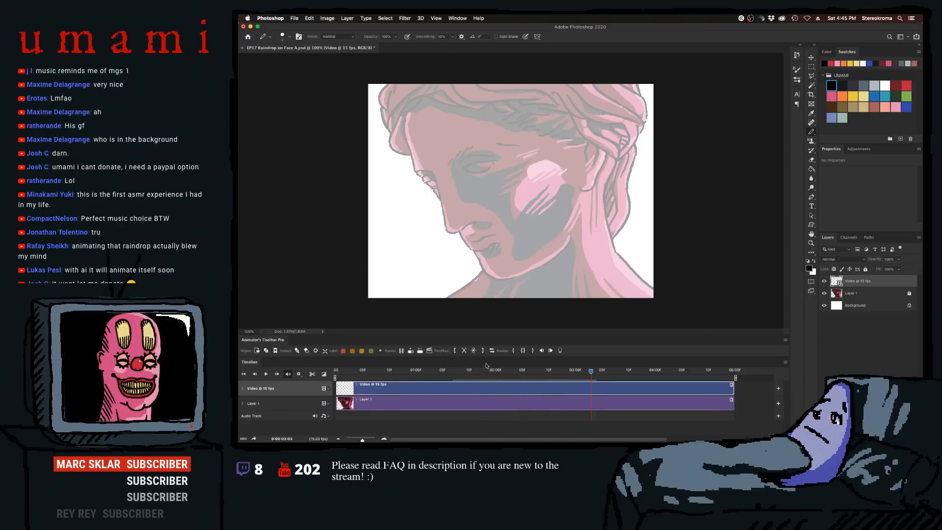
- Hide Layer 1 and the Background so only the raindrop video layer shows, and switch to After Effects
{"action": "left_click", "coordinate": [825, 293]}
{"action": "left_click", "coordinate": [825, 305]}
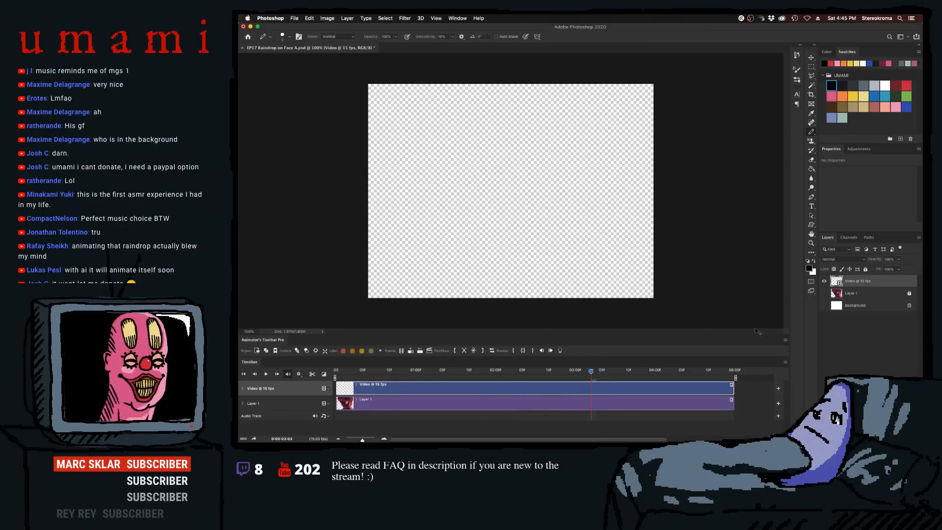
{"action": "left_click", "coordinate": [696, 429]}
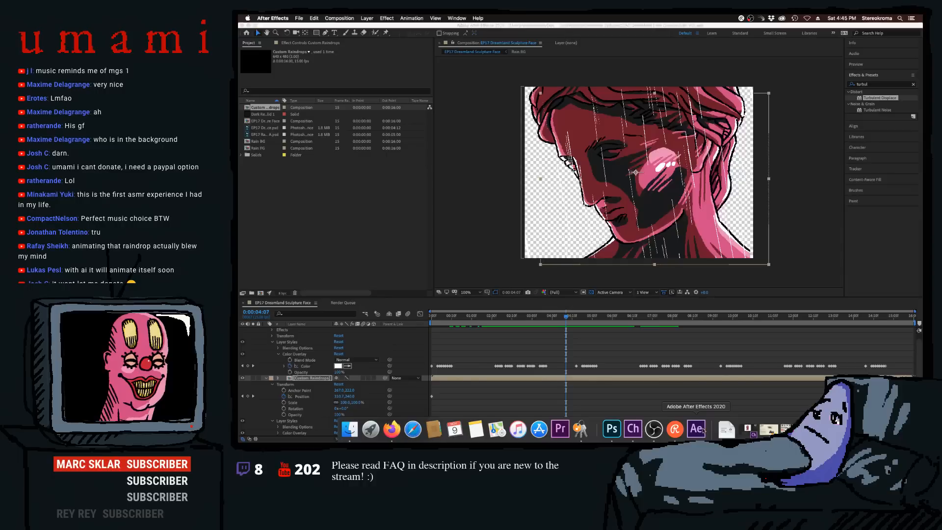
- Preview the sculpture face composition from 0:00:03:06 and check the raindrops at 0:00:02:08
{"action": "left_click_drag", "start_coordinate": [562, 316], "coordinate": [534, 316]}
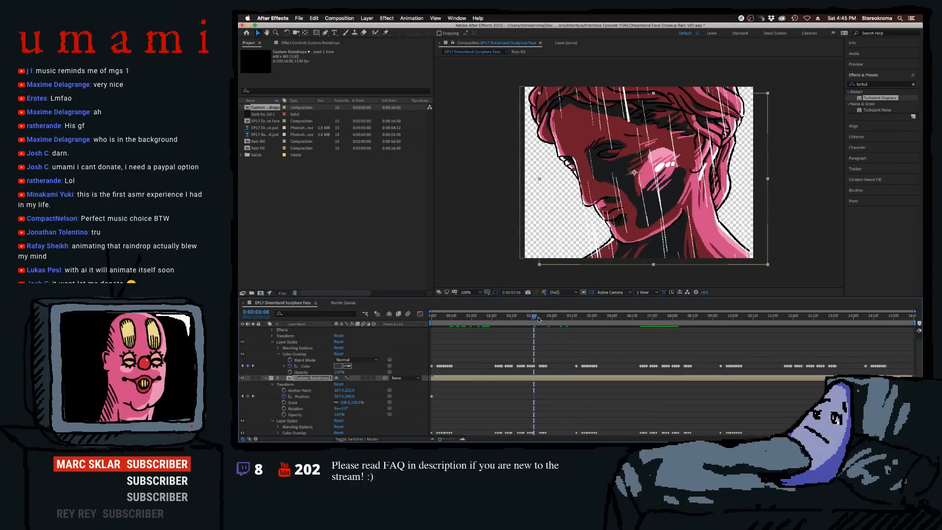
{"action": "key", "text": "space"}
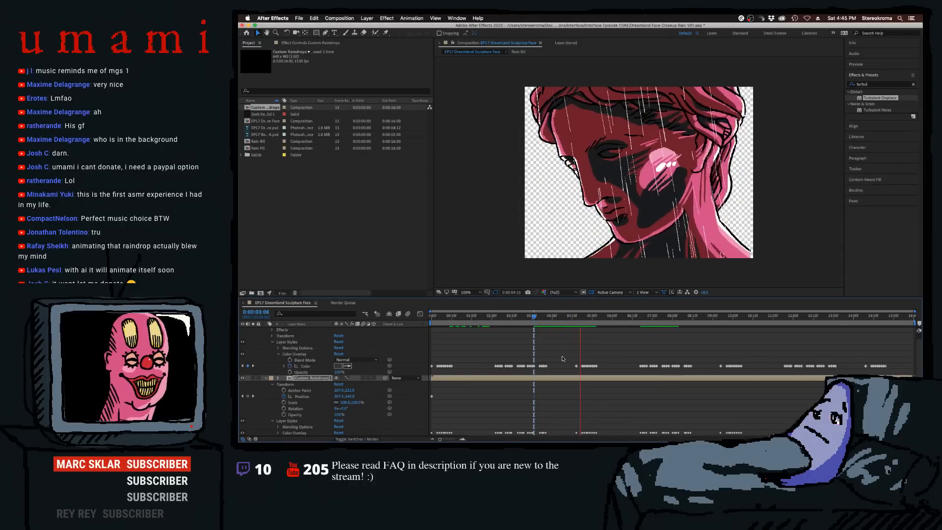
{"action": "key", "text": "space"}
{"action": "left_click_drag", "start_coordinate": [586, 319], "coordinate": [509, 333]}
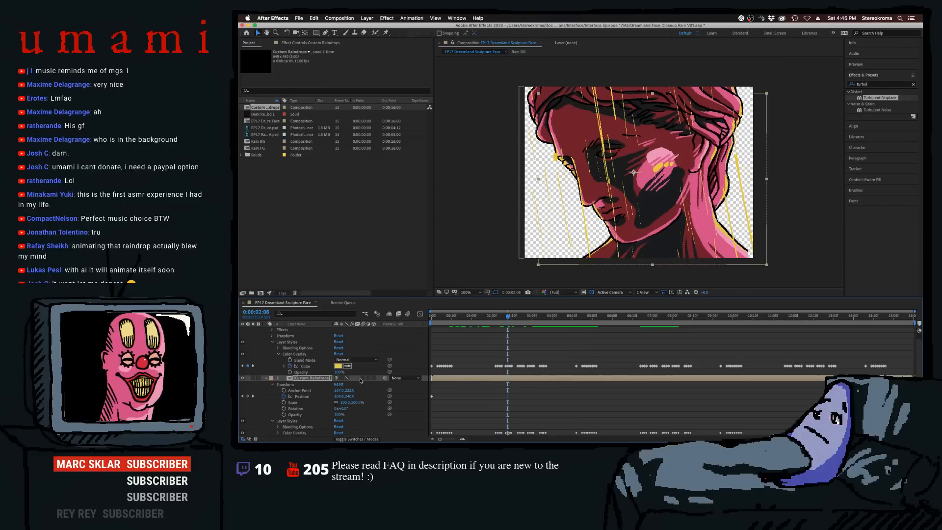
- Set the Custom Raindrops layer's Anchor Point to 240, 480 and check the composition's first frame
{"action": "left_click", "coordinate": [339, 391]}
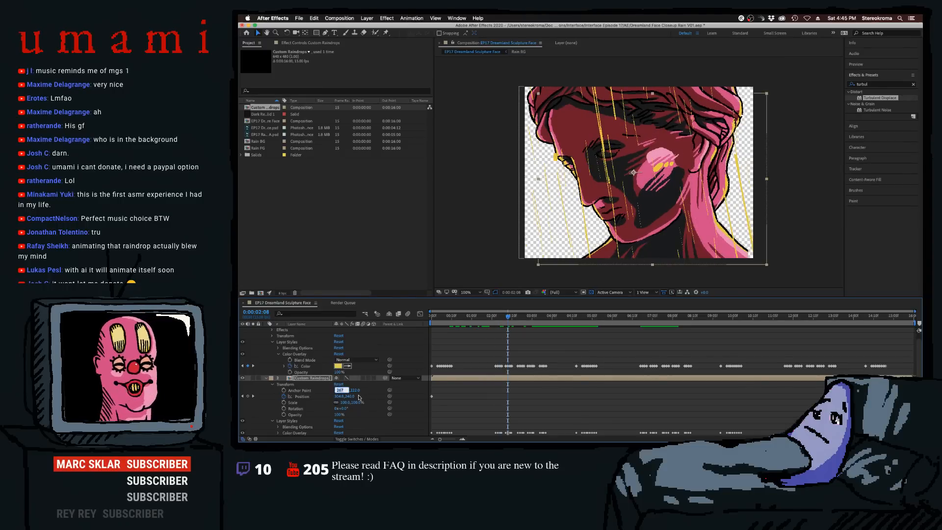
{"action": "type", "text": "240"}
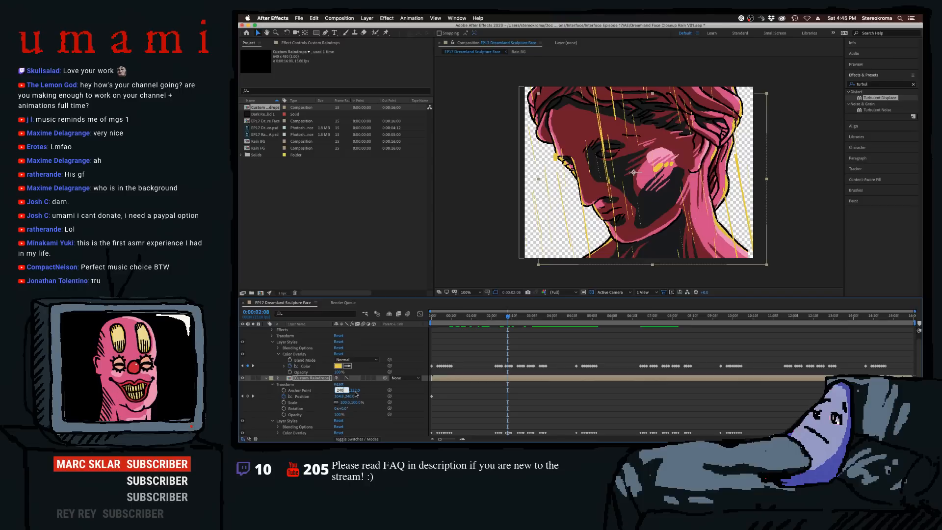
{"action": "key", "text": "Tab"}
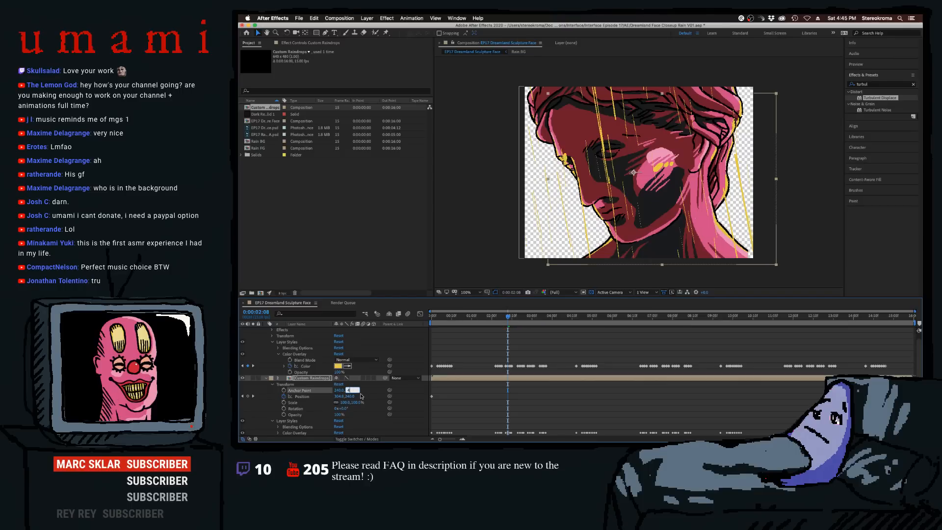
{"action": "type", "text": "480"}
{"action": "key", "text": "Return"}
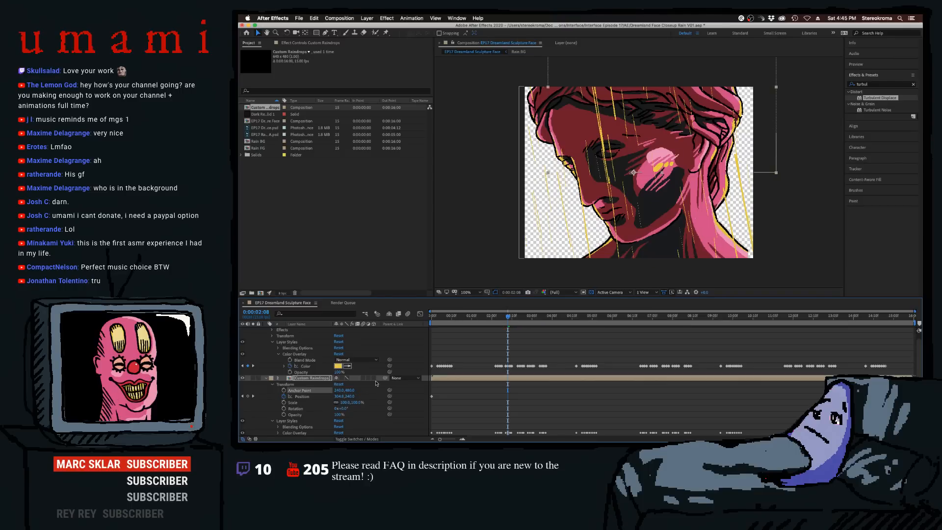
{"action": "left_click", "coordinate": [445, 317]}
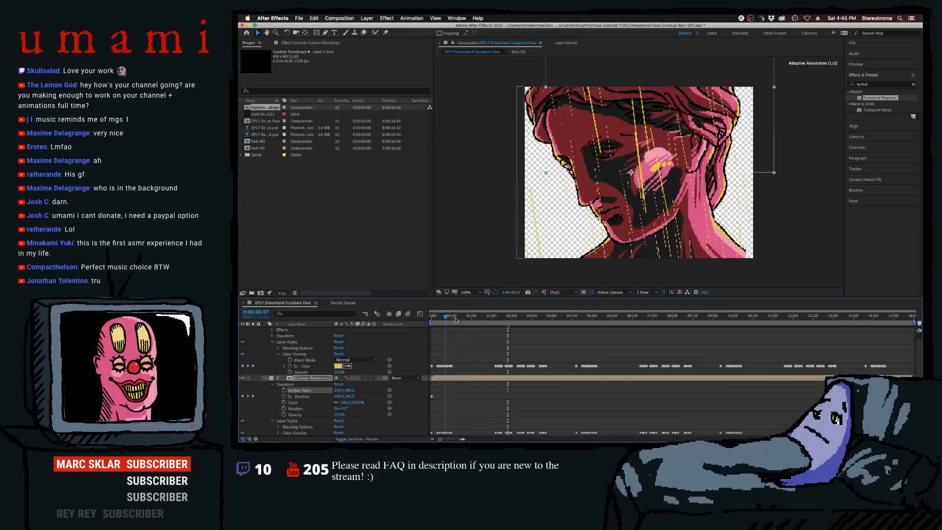
{"action": "left_click_drag", "start_coordinate": [455, 320], "coordinate": [412, 331]}
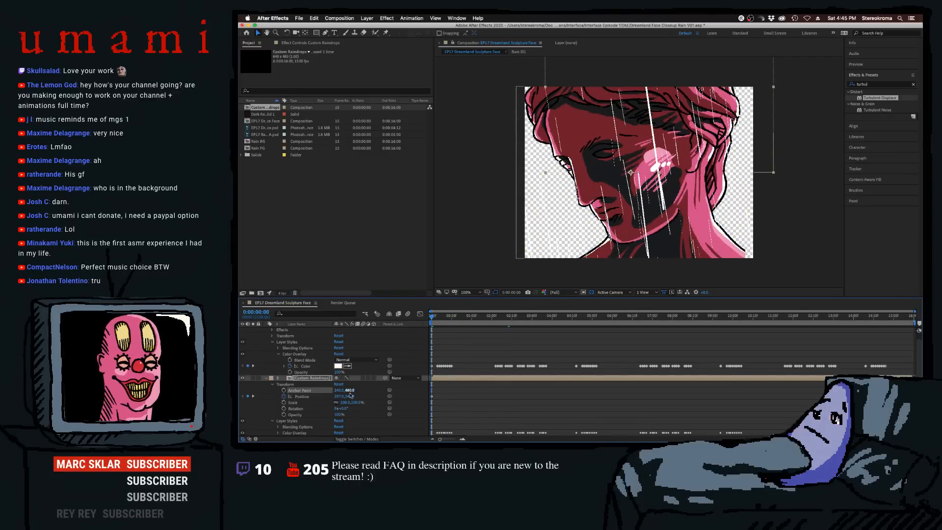
{"action": "left_click_drag", "start_coordinate": [344, 403], "coordinate": [343, 403]}
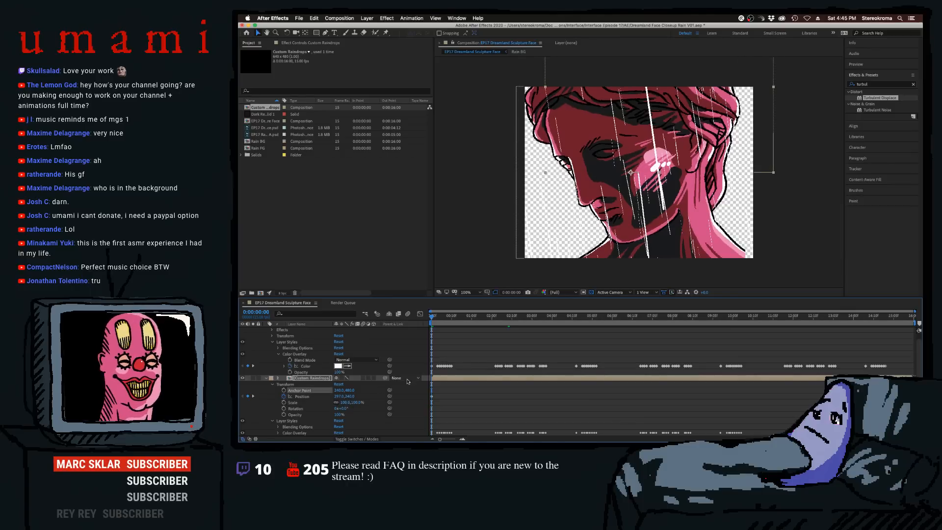
- In the Custom Raindrops composition, replace the existing raindrop layer with a fresh copy of the EP17 Raindrop on Face A.psd footage
{"action": "double_click", "coordinate": [318, 379]}
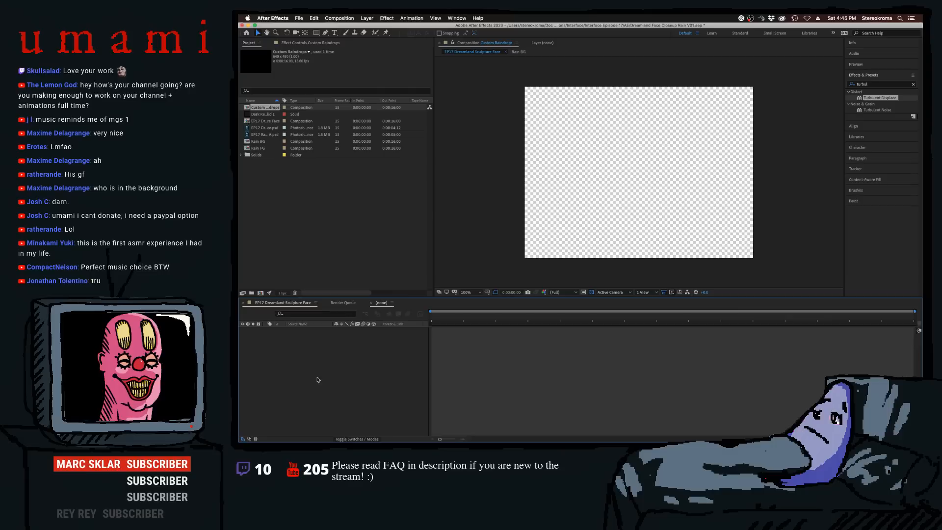
{"action": "left_click_drag", "start_coordinate": [473, 323], "coordinate": [490, 321]}
{"action": "left_click", "coordinate": [266, 330]}
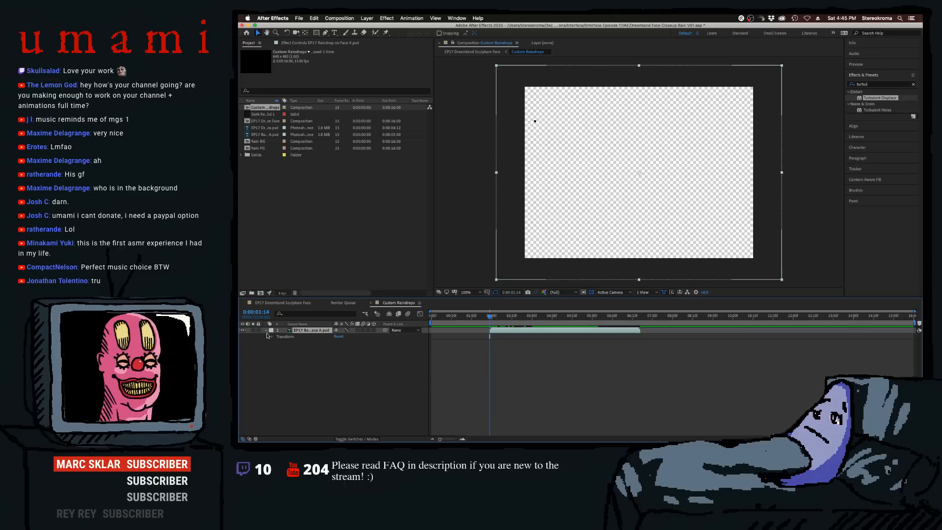
{"action": "left_click", "coordinate": [273, 337]}
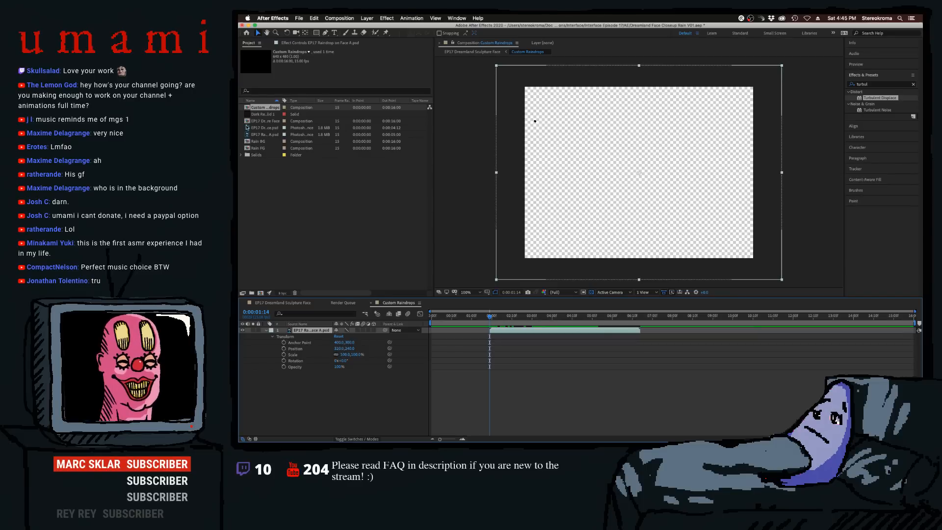
{"action": "left_click", "coordinate": [249, 134]}
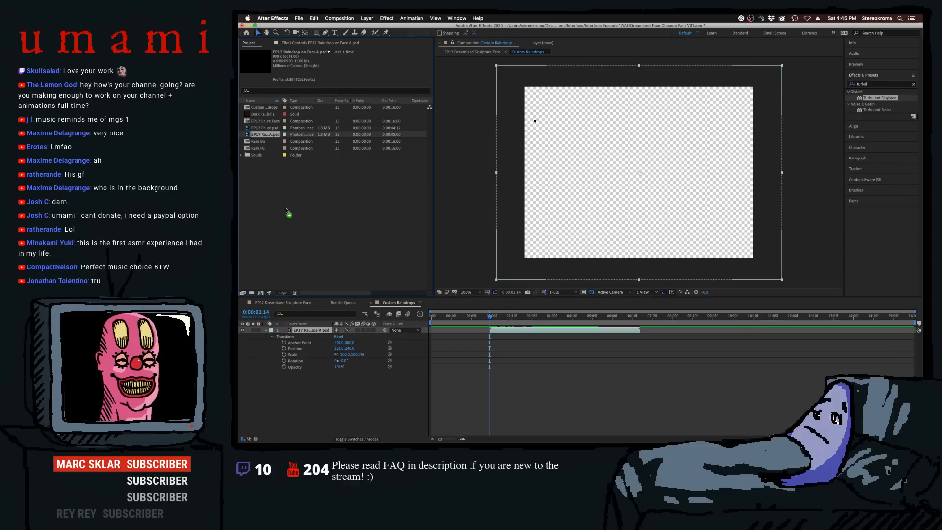
{"action": "left_click_drag", "start_coordinate": [286, 211], "coordinate": [310, 381]}
{"action": "left_click", "coordinate": [267, 373]}
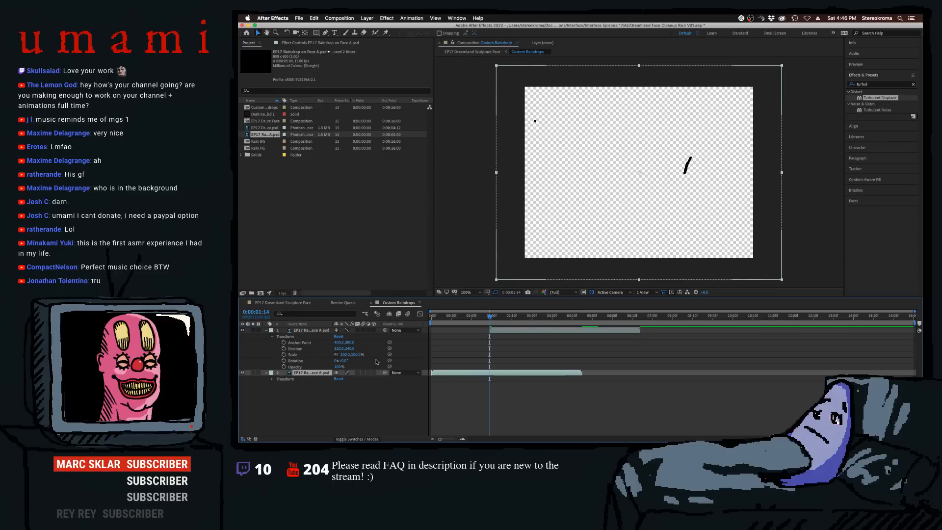
{"action": "left_click", "coordinate": [305, 332]}
{"action": "key", "text": "Delete"}
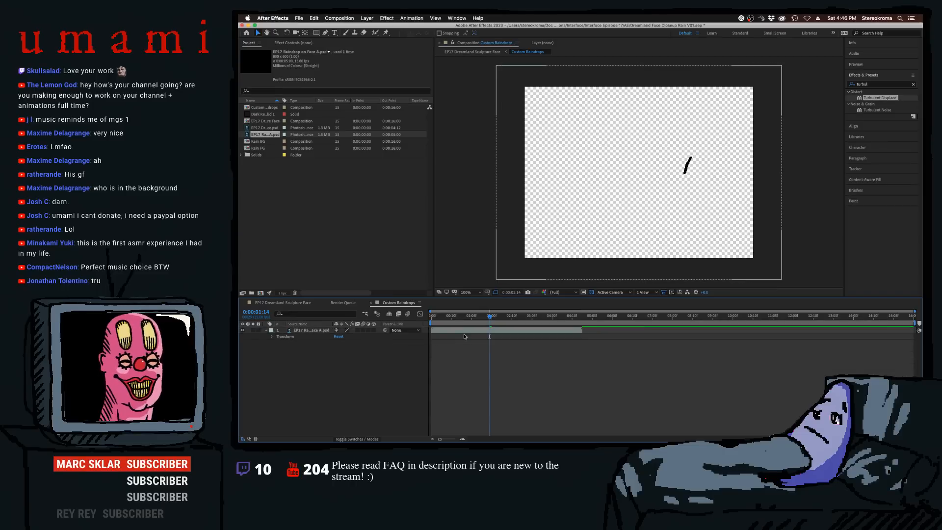
- Shift the raindrop layer to start about 1.5 seconds in, scale it to fit the composition frame, and close the saved composition
{"action": "left_click_drag", "start_coordinate": [466, 331], "coordinate": [511, 325]}
{"action": "left_click_drag", "start_coordinate": [494, 280], "coordinate": [525, 260]}
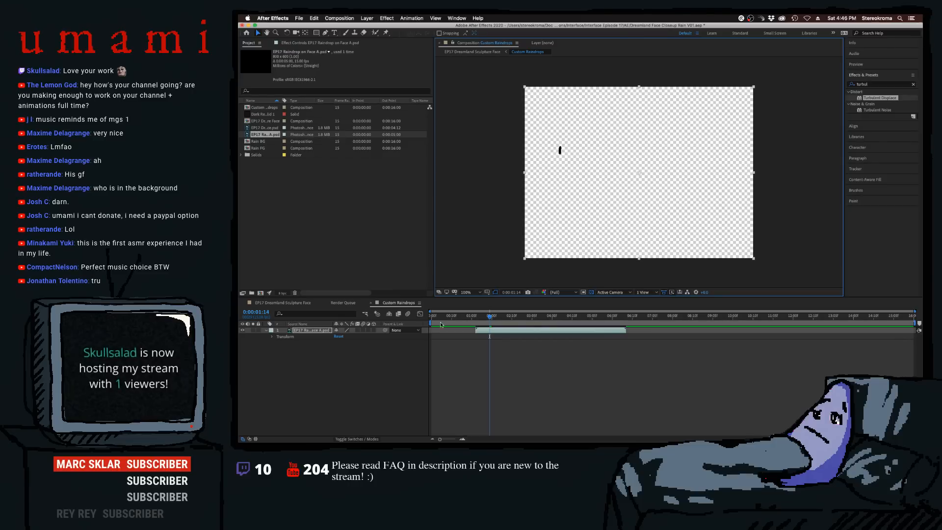
{"action": "key", "text": "super+s"}
{"action": "left_click", "coordinate": [493, 271]}
{"action": "left_click", "coordinate": [372, 303]}
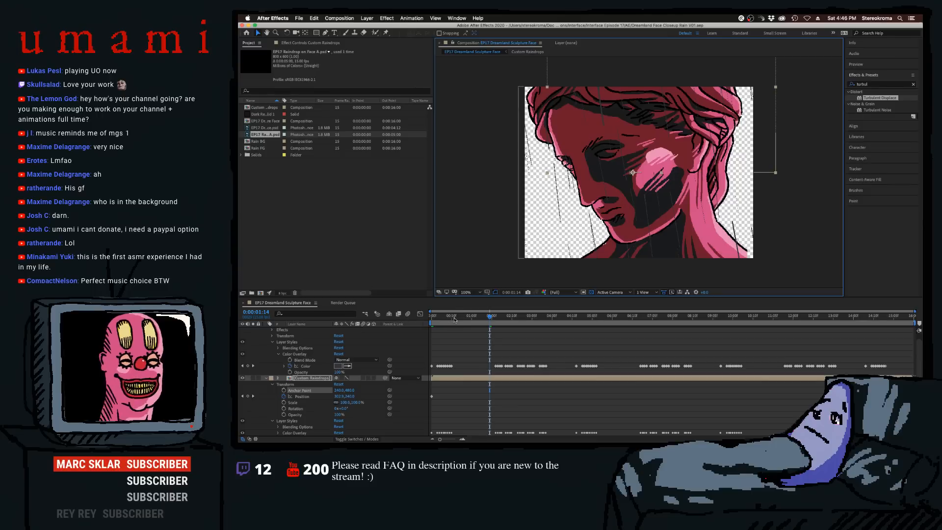
- Preview the raindrops over the sculpture face and compare with the Custom Raindrops composition at 0:00:01:14
{"action": "left_click_drag", "start_coordinate": [472, 317], "coordinate": [454, 322]}
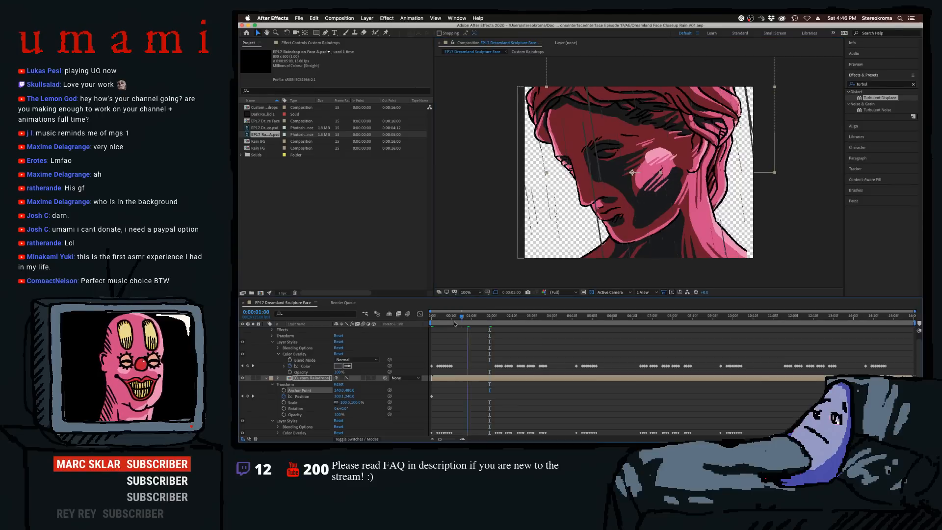
{"action": "key", "text": "space"}
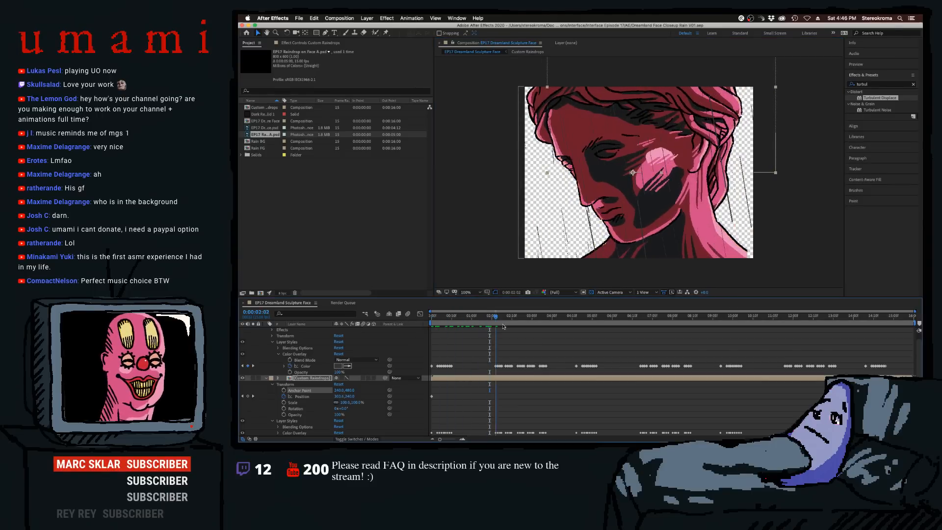
{"action": "double_click", "coordinate": [312, 378]}
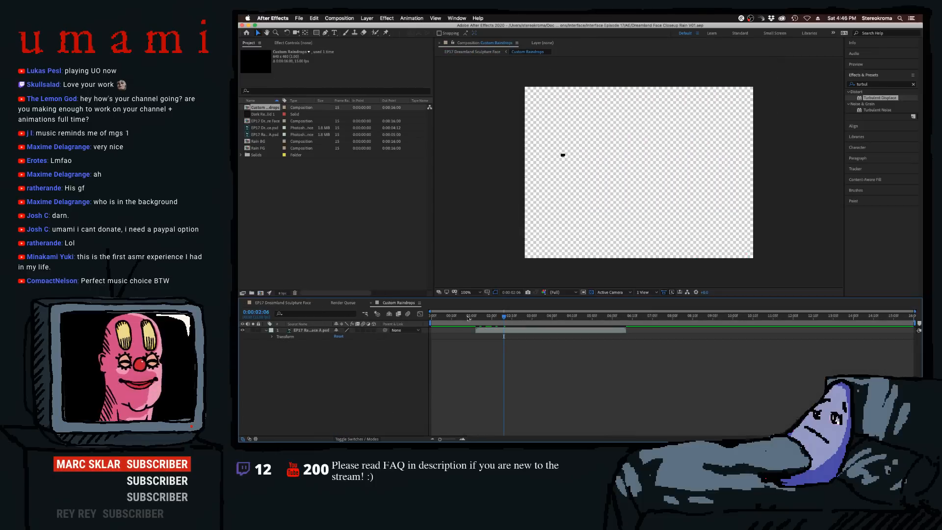
{"action": "left_click_drag", "start_coordinate": [487, 317], "coordinate": [490, 317]}
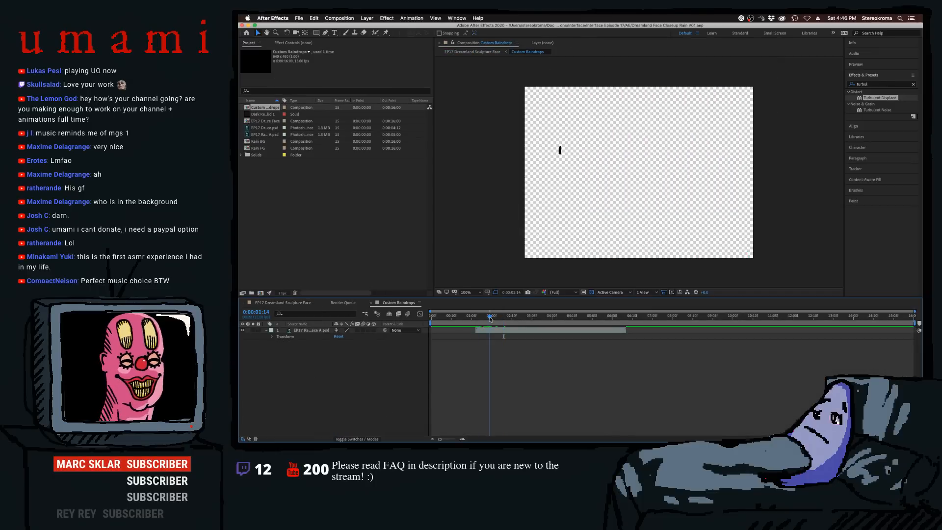
- In the EP17 Dreamland Sculpture Face composition, set the Custom Raindrops layer's horizontal Anchor Point to 300
{"action": "left_click", "coordinate": [293, 303]}
{"action": "left_click_drag", "start_coordinate": [484, 318], "coordinate": [528, 324]}
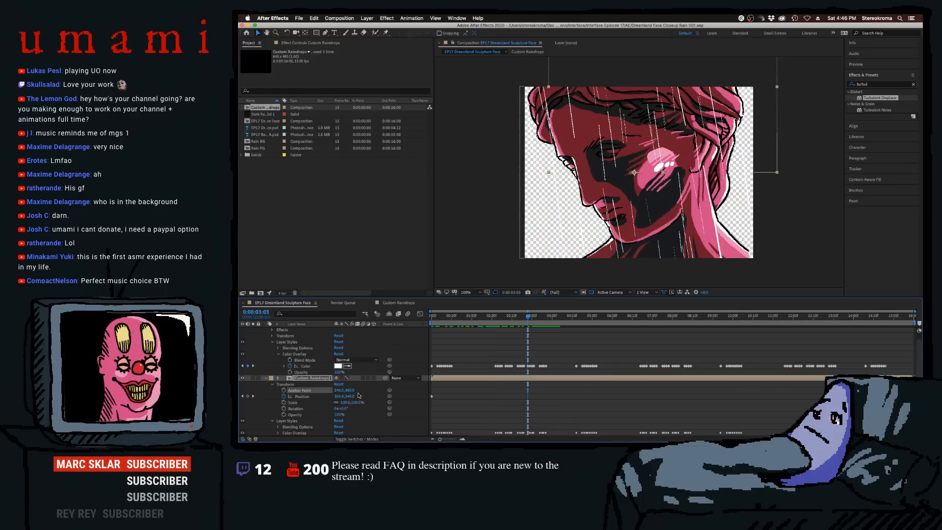
{"action": "left_click", "coordinate": [431, 396]}
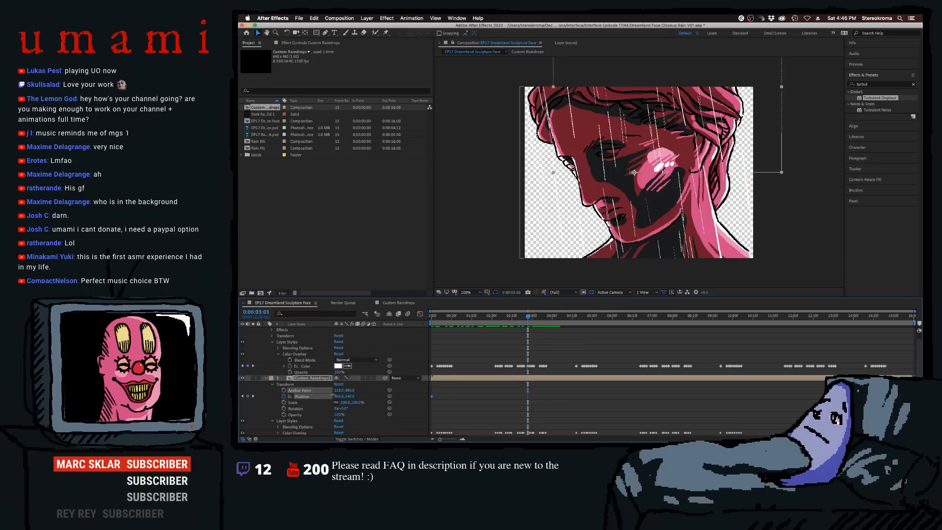
{"action": "left_click_drag", "start_coordinate": [339, 390], "coordinate": [363, 393]}
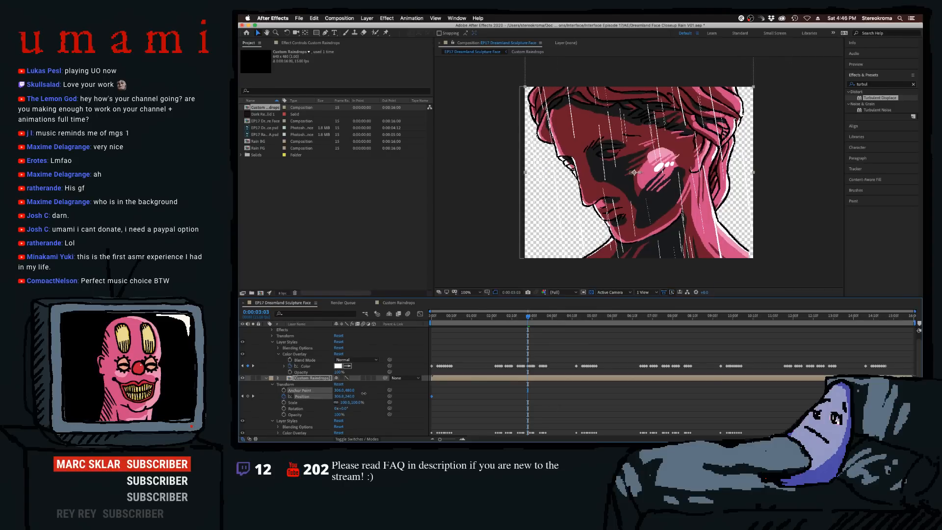
{"action": "left_click", "coordinate": [339, 390]}
{"action": "left_click_drag", "start_coordinate": [343, 391], "coordinate": [341, 392]}
{"action": "left_click", "coordinate": [339, 392]}
{"action": "type", "text": "300"}
{"action": "key", "text": "Return"}
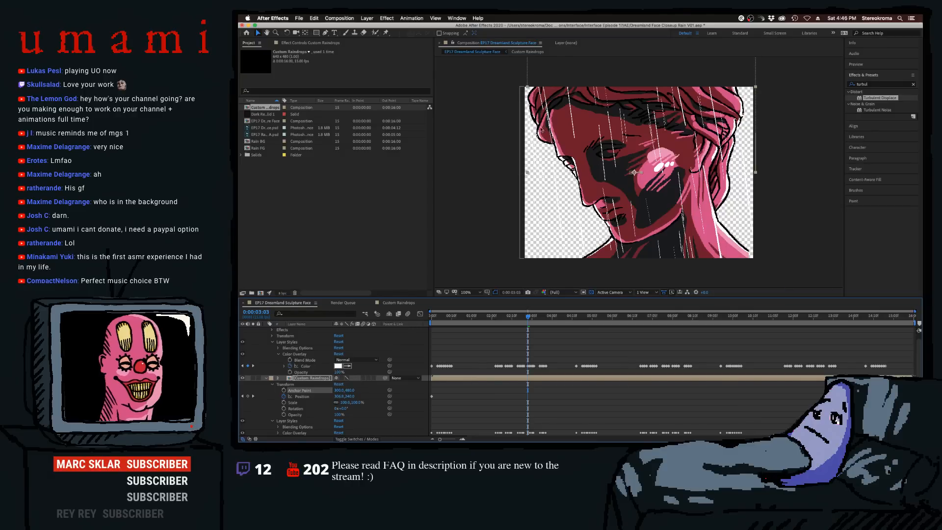
- At 0:00:03:03, move the Custom Raindrops layer down to line up with the composition frame and preview from 0:00:05:03
{"action": "left_click_drag", "start_coordinate": [536, 183], "coordinate": [535, 249]}
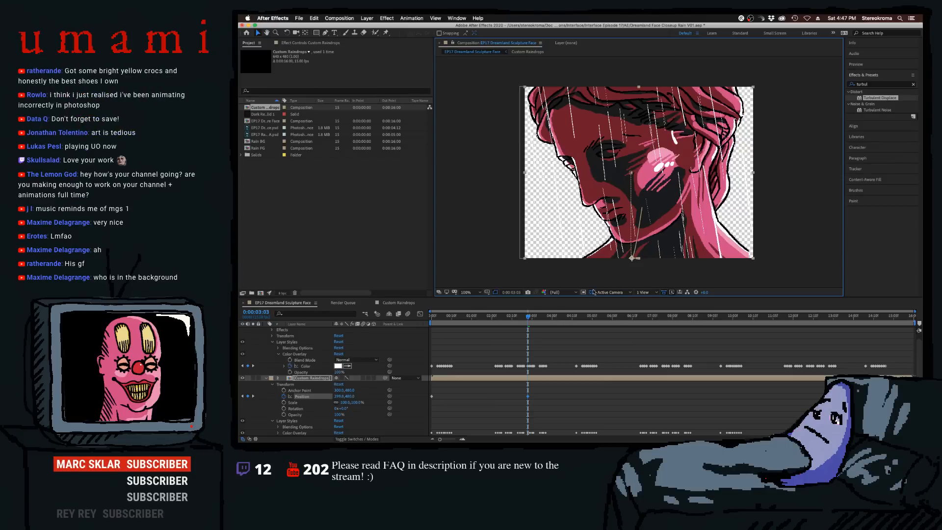
{"action": "left_click", "coordinate": [773, 249]}
{"action": "left_click_drag", "start_coordinate": [559, 321], "coordinate": [588, 317]}
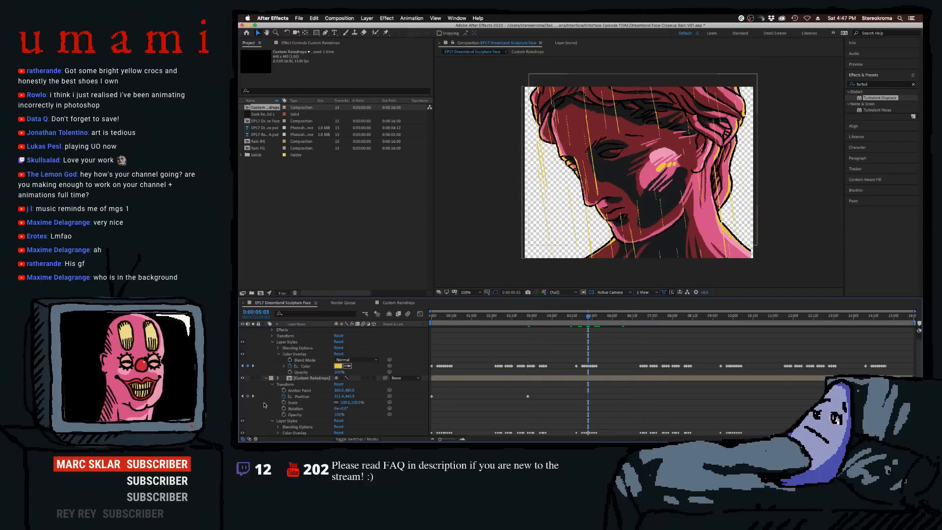
{"action": "key", "text": "space"}
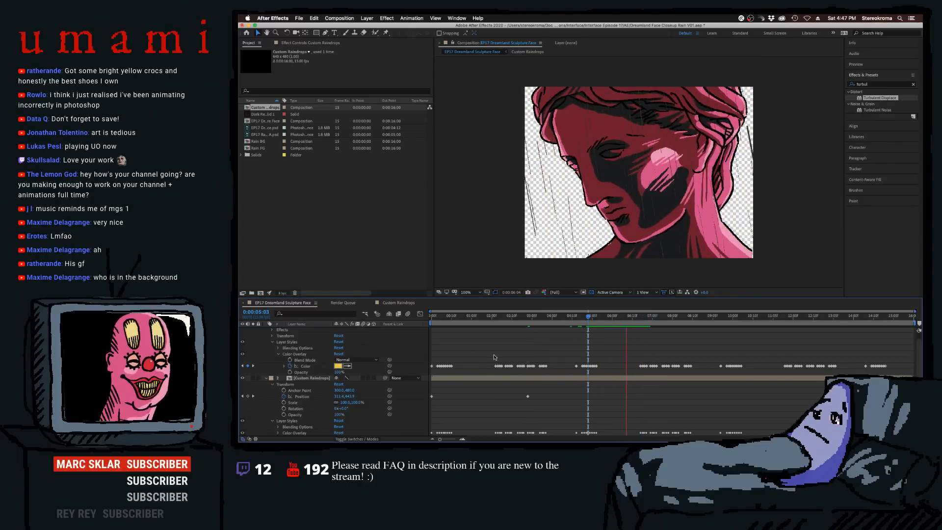
- In the Custom Raindrops composition, duplicate the raindrop layer three times, stagger the copies along the timeline, and save the project
{"action": "left_click", "coordinate": [395, 303]}
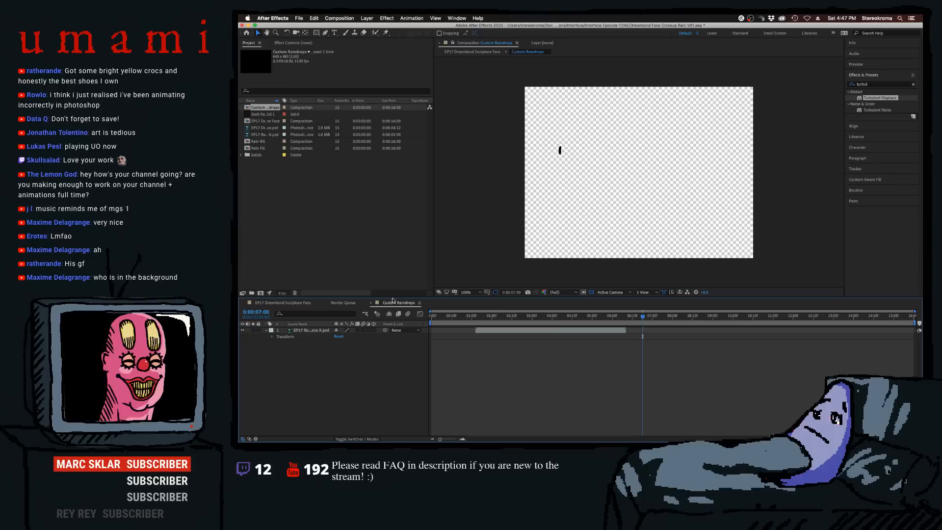
{"action": "left_click", "coordinate": [498, 332]}
{"action": "key", "text": "super+d"}
{"action": "left_click_drag", "start_coordinate": [545, 330], "coordinate": [662, 330]}
{"action": "key", "text": "super+d"}
{"action": "key", "text": "super+d"}
{"action": "key", "text": "super+s"}
- Preview the staggered raindrops over the sculpture face, starting from 0:00:02:02
{"action": "left_click", "coordinate": [343, 302]}
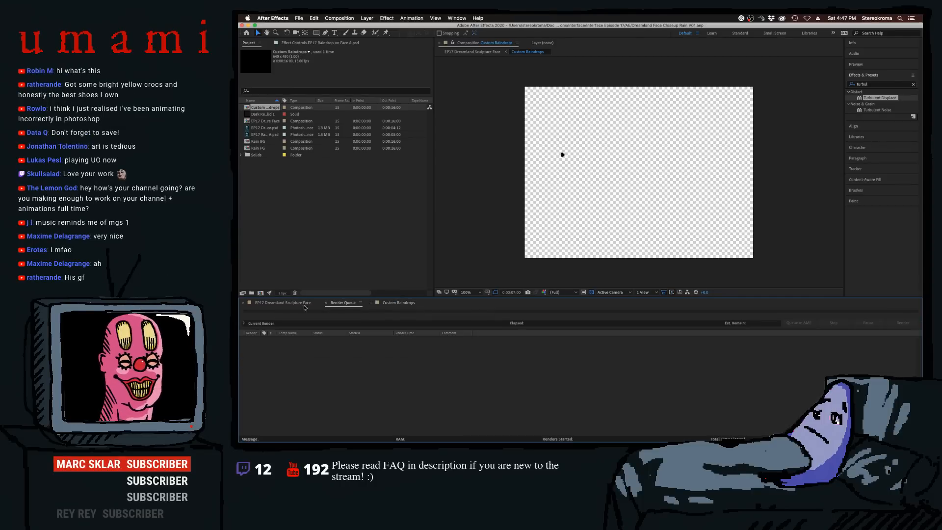
{"action": "left_click", "coordinate": [304, 304]}
{"action": "left_click_drag", "start_coordinate": [558, 319], "coordinate": [495, 321]}
{"action": "key", "text": "space"}
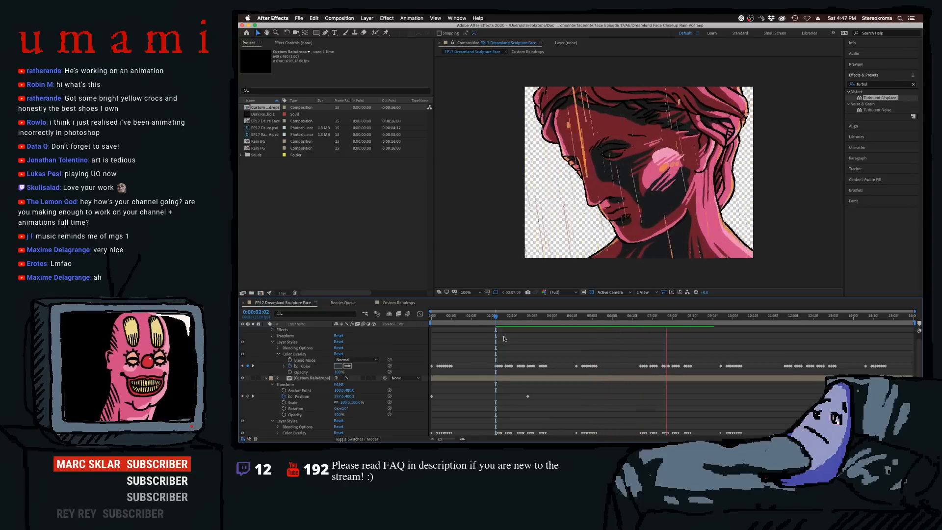
{"action": "key", "text": "space"}
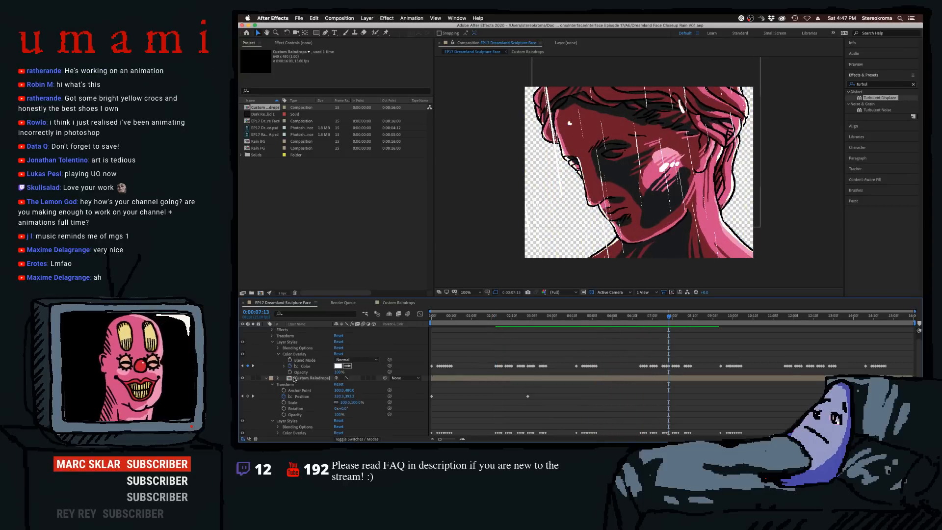
- Reopen the Custom Raindrops composition at 0:00:01:13, select all four raindrop layers and reveal their transform properties
{"action": "double_click", "coordinate": [295, 379]}
{"action": "left_click_drag", "start_coordinate": [497, 320], "coordinate": [487, 320]}
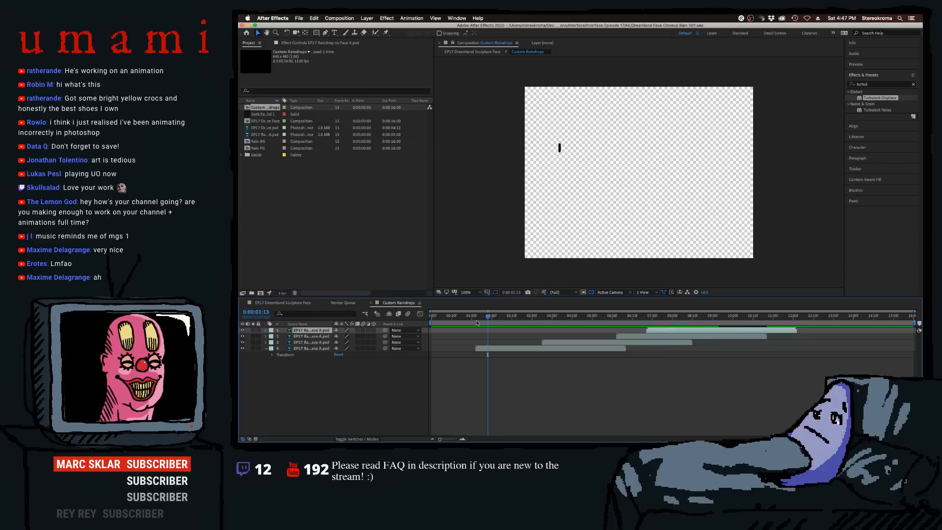
{"action": "key", "text": "super+a"}
{"action": "left_click", "coordinate": [265, 344]}
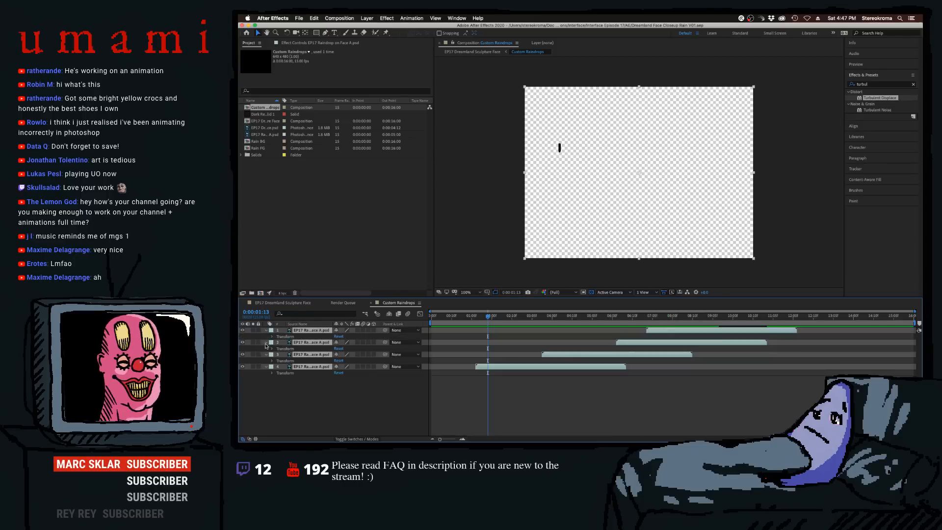
{"action": "left_click", "coordinate": [272, 337]}
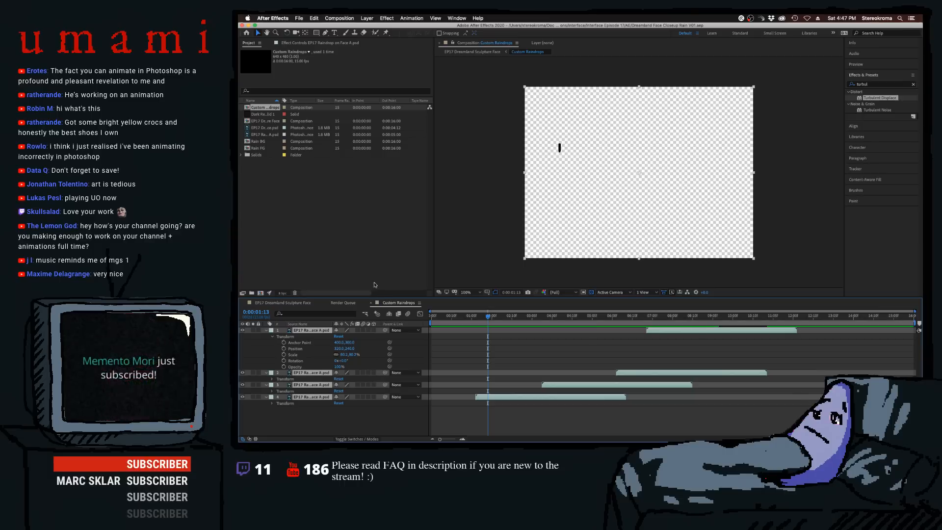
- Set the Custom Raindrops composition's size to 800 px wide and 600 px high
{"action": "left_click", "coordinate": [341, 273]}
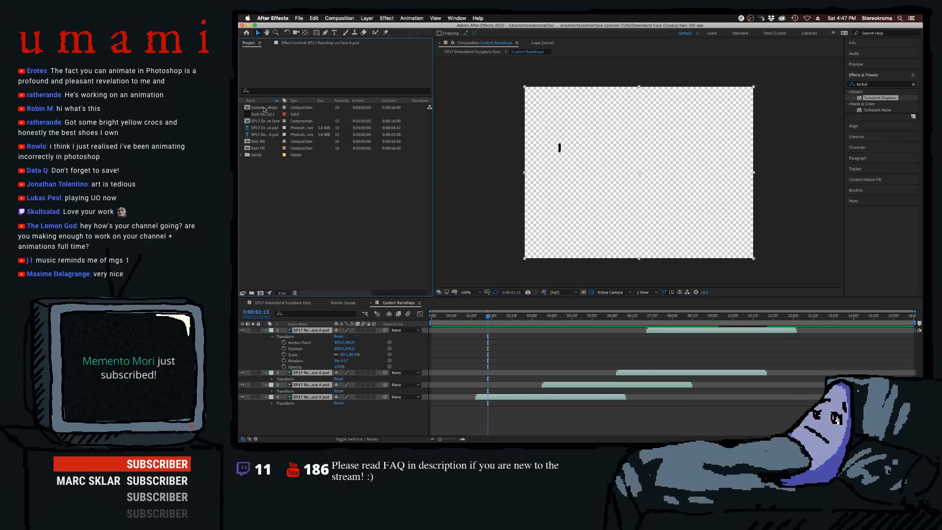
{"action": "right_click", "coordinate": [264, 109]}
{"action": "left_click", "coordinate": [264, 108]}
{"action": "right_click", "coordinate": [268, 109]}
{"action": "left_click", "coordinate": [299, 114]}
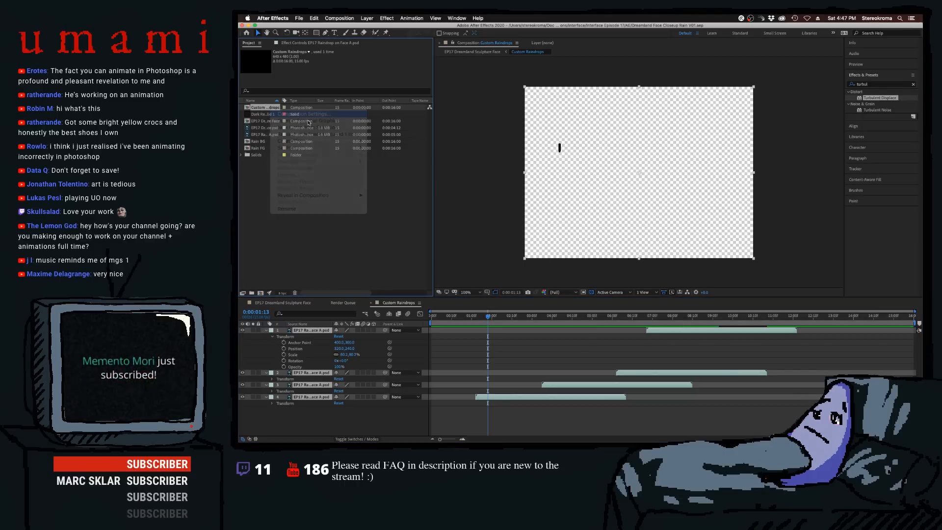
{"action": "left_click", "coordinate": [545, 196]}
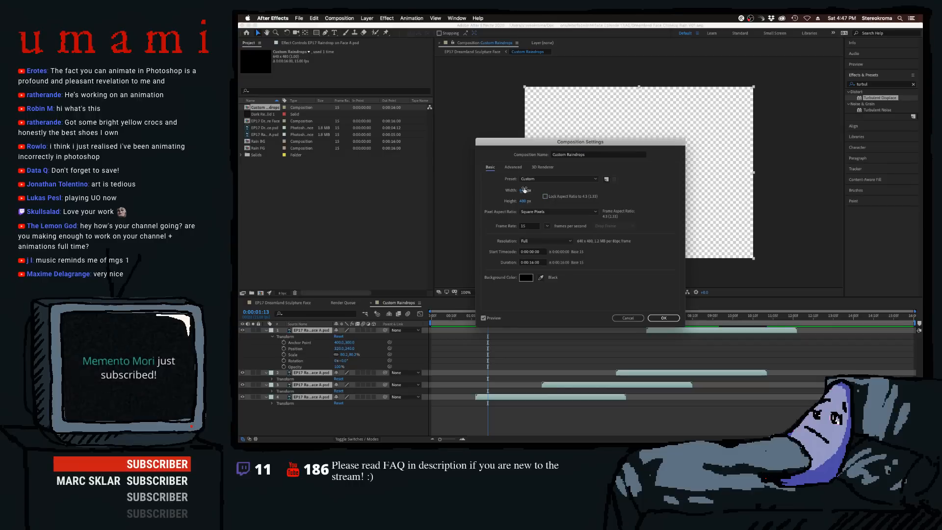
{"action": "left_click", "coordinate": [524, 190]}
{"action": "type", "text": "800"}
{"action": "left_click", "coordinate": [524, 201]}
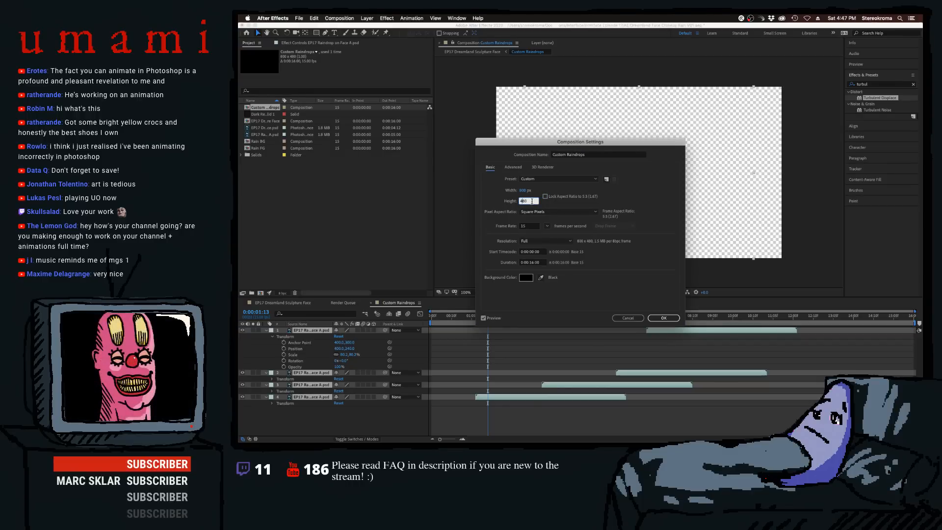
{"action": "type", "text": "600"}
{"action": "left_click", "coordinate": [659, 318]}
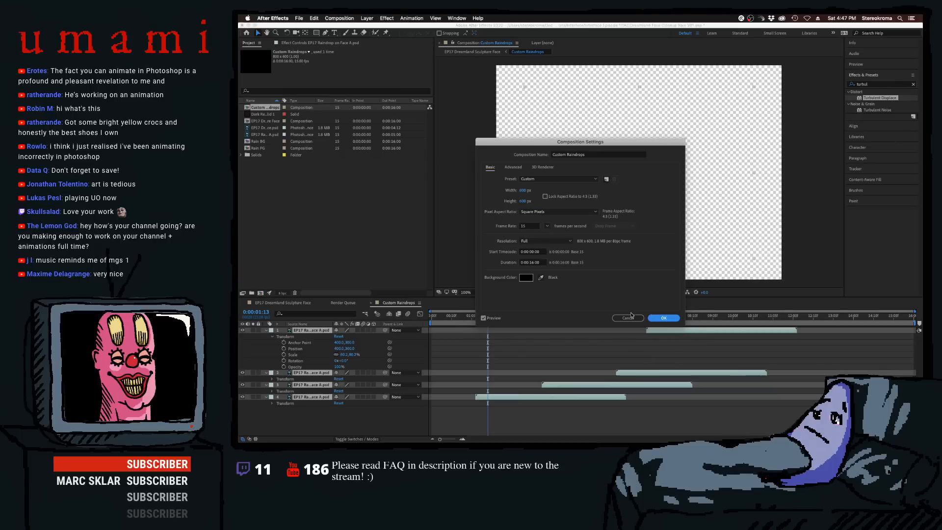
- Set the Scale of all selected raindrop layers to 100%
{"action": "left_click_drag", "start_coordinate": [603, 318], "coordinate": [592, 320]}
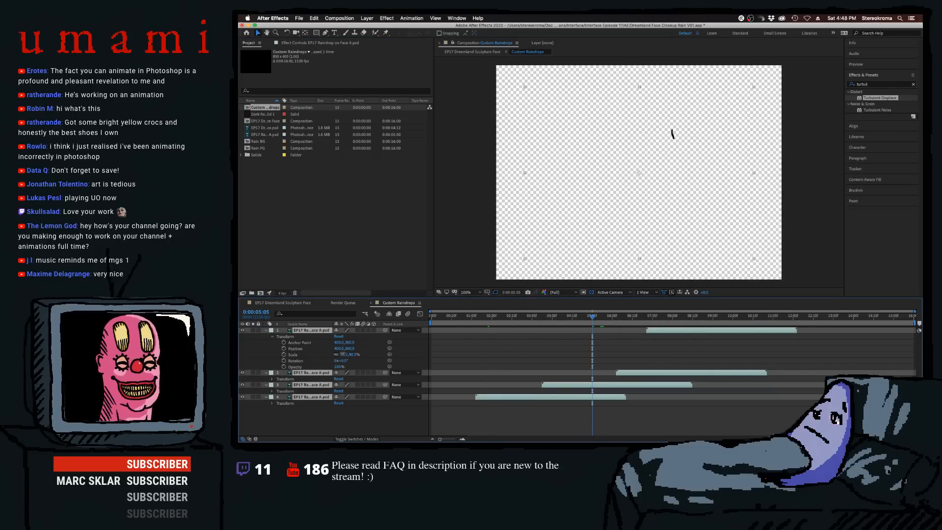
{"action": "left_click", "coordinate": [340, 354]}
{"action": "type", "text": "10"}
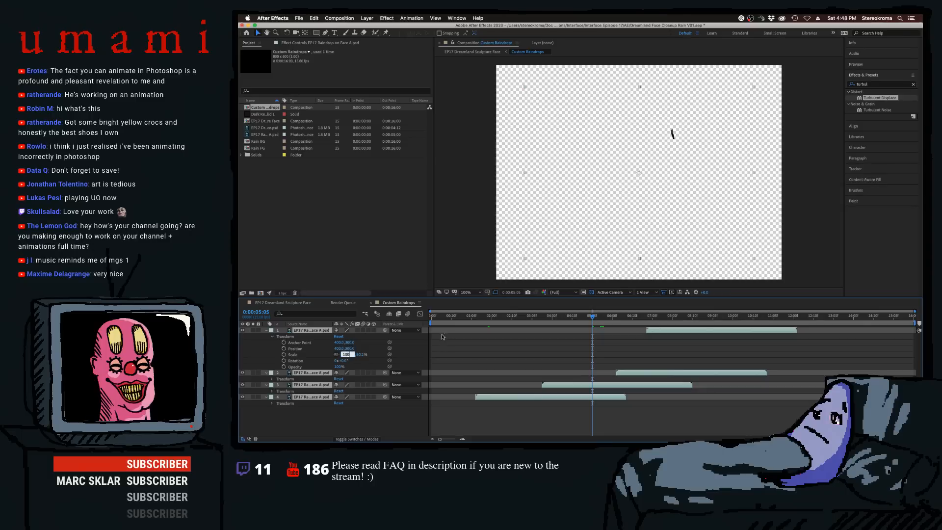
{"action": "type", "text": "0"}
{"action": "key", "text": "Return"}
- In the sculpture face composition, delete all Position keyframes of the Custom Raindrops layer
{"action": "left_click", "coordinate": [283, 303]}
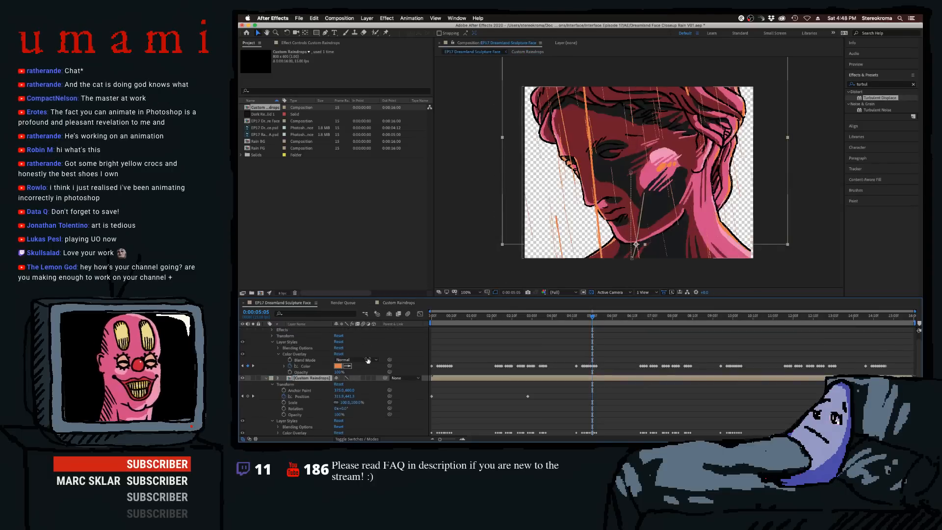
{"action": "left_click", "coordinate": [446, 403]}
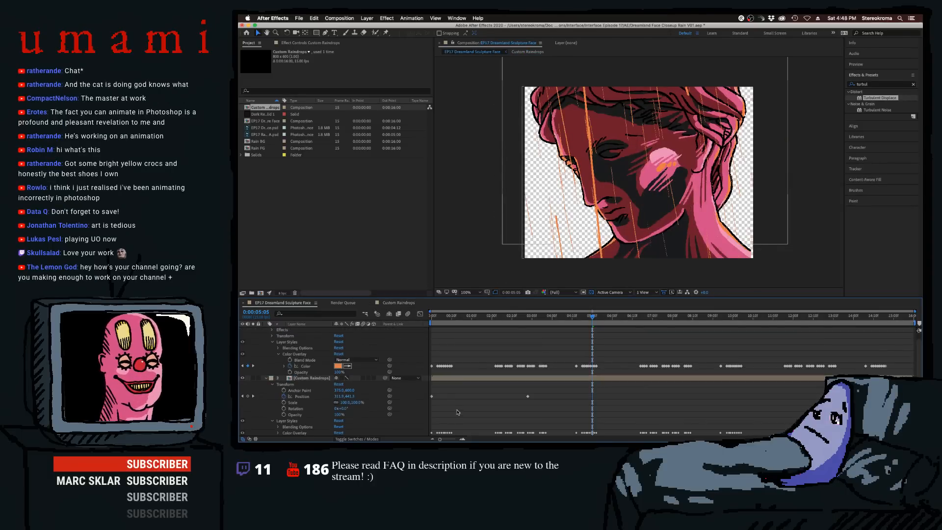
{"action": "left_click", "coordinate": [525, 319]}
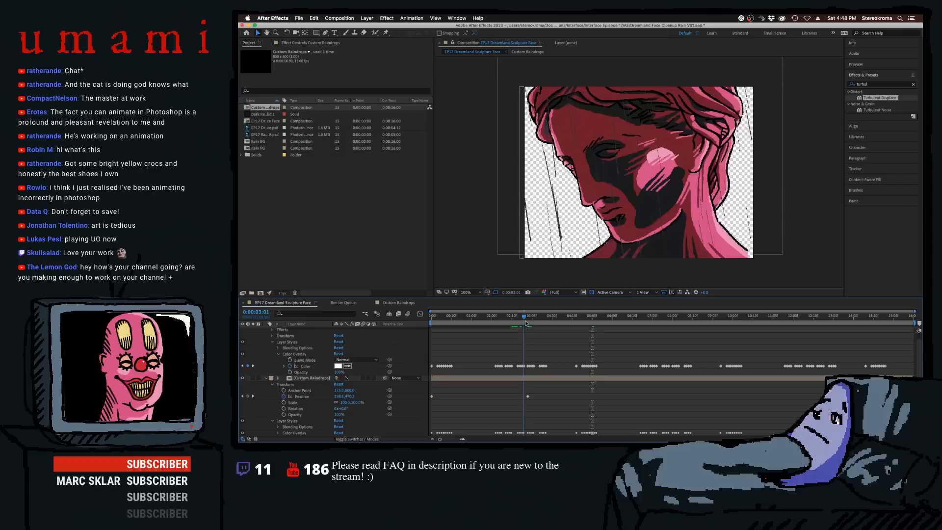
{"action": "mouse_move", "coordinate": [525, 323]}
{"action": "left_mouse_down"}
{"action": "mouse_move", "coordinate": [538, 322]}
{"action": "mouse_move", "coordinate": [516, 322]}
{"action": "left_mouse_up"}
{"action": "left_click", "coordinate": [314, 378]}
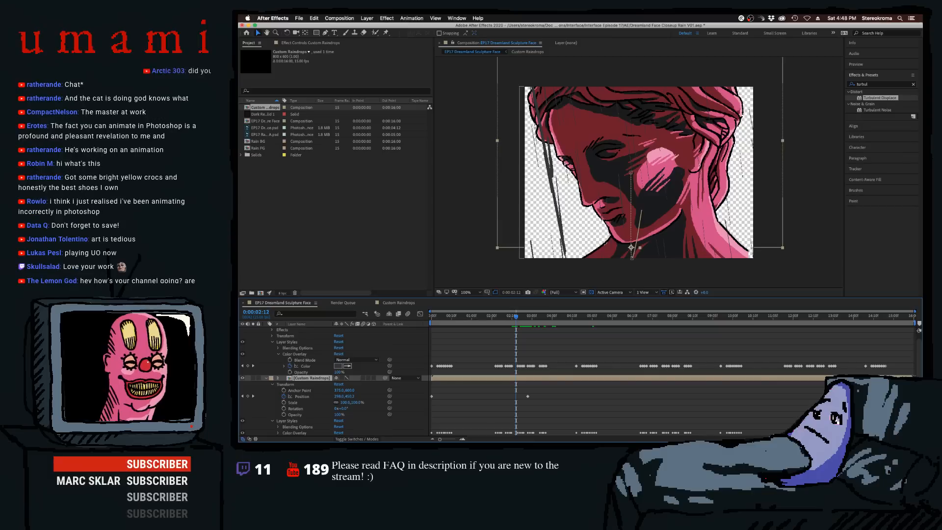
{"action": "left_click_drag", "start_coordinate": [824, 387], "coordinate": [431, 404]}
{"action": "key", "text": "Delete"}
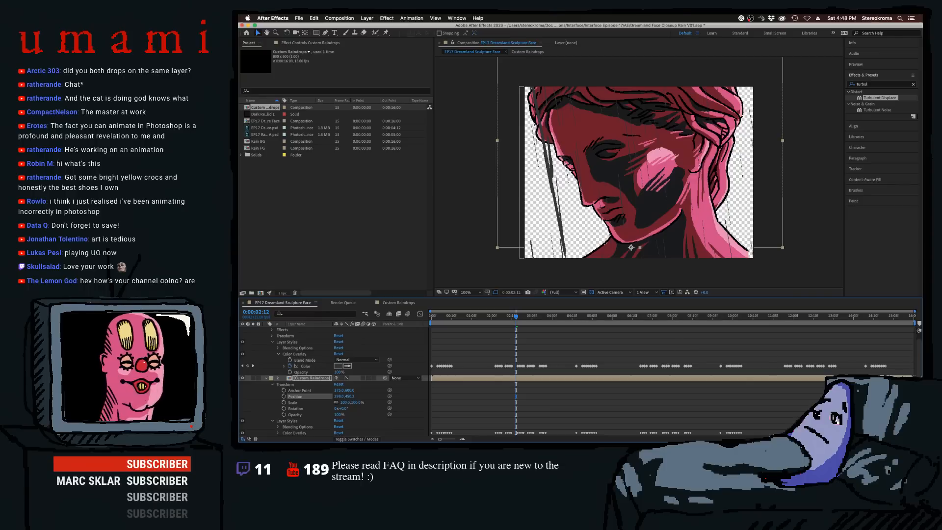
- Copy the EP17 Dreamland Sculpture Face.psd layer's Position and Scale onto the Custom Raindrops layer at the first frame
{"action": "scroll", "coordinate": [921, 353], "scroll_direction": "up", "scroll_amount": 1}
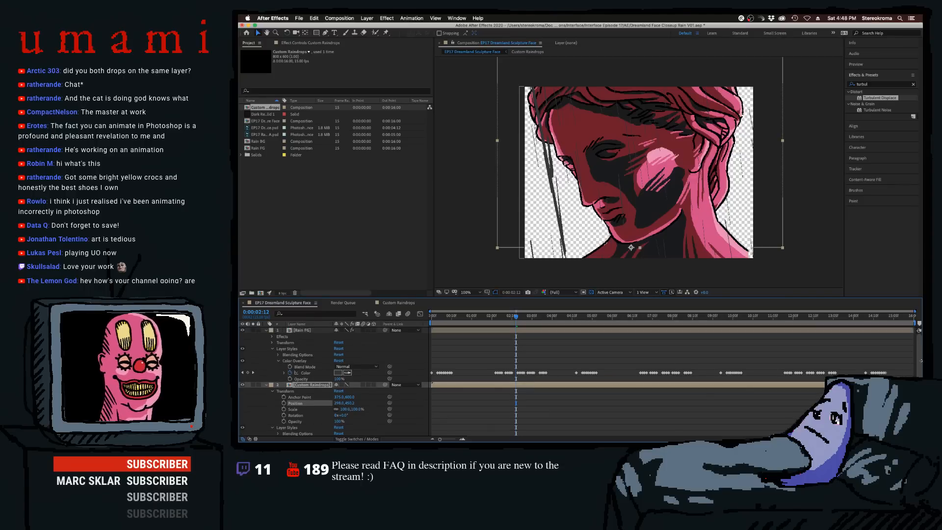
{"action": "scroll", "coordinate": [921, 361], "scroll_direction": "down", "scroll_amount": 5}
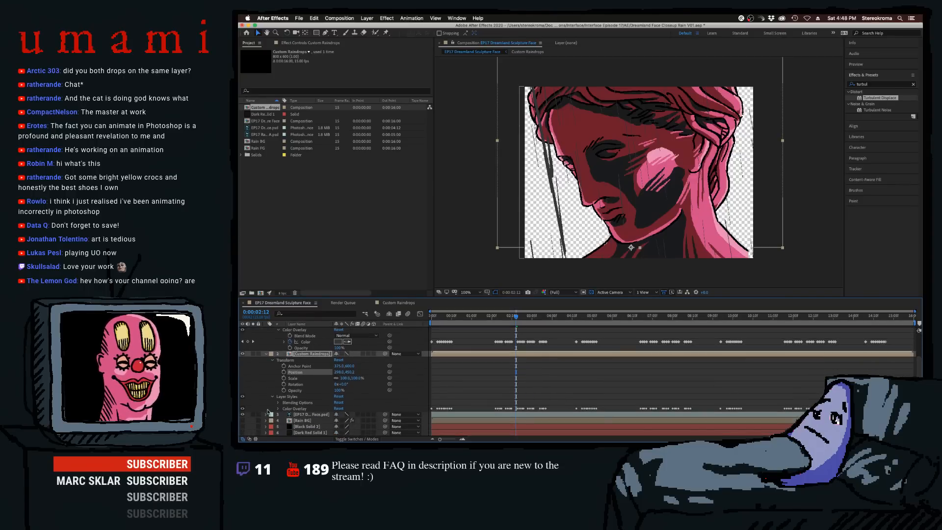
{"action": "left_click", "coordinate": [266, 414]}
{"action": "scroll", "coordinate": [290, 413], "scroll_direction": "down", "scroll_amount": 6}
{"action": "left_click", "coordinate": [302, 415]}
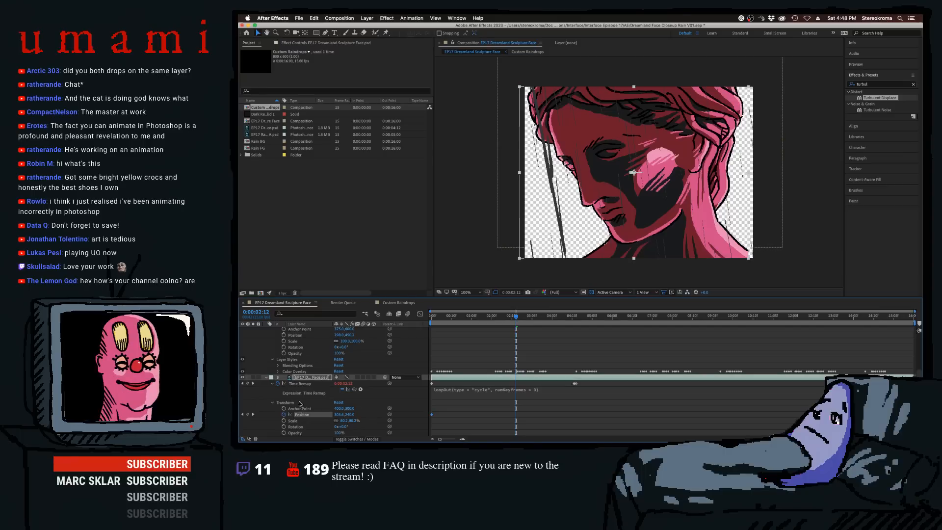
{"action": "left_click", "coordinate": [300, 421], "text": "shift"}
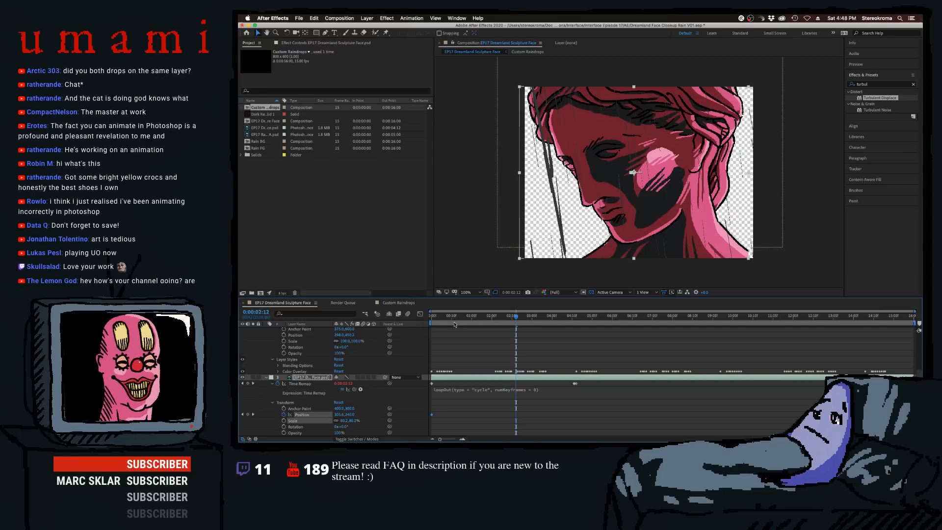
{"action": "key", "text": "Home"}
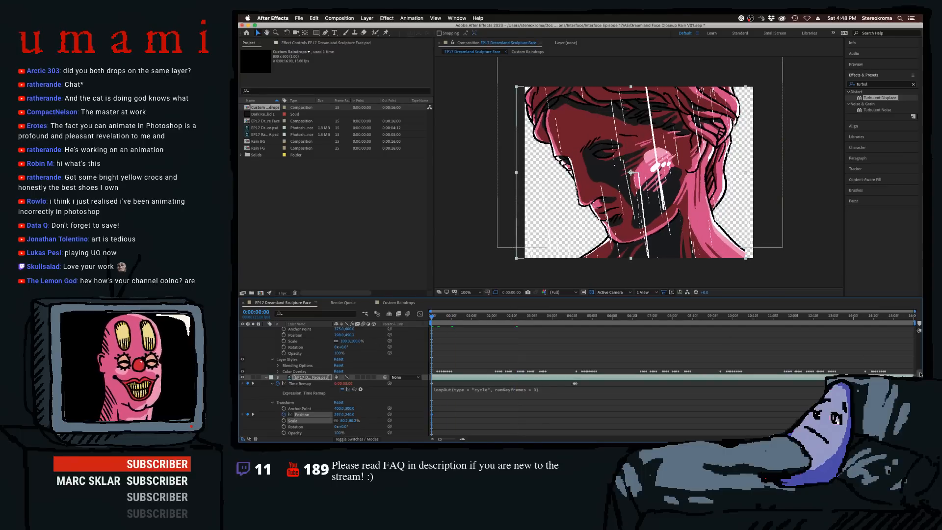
{"action": "scroll", "coordinate": [322, 367], "scroll_direction": "up", "scroll_amount": 5}
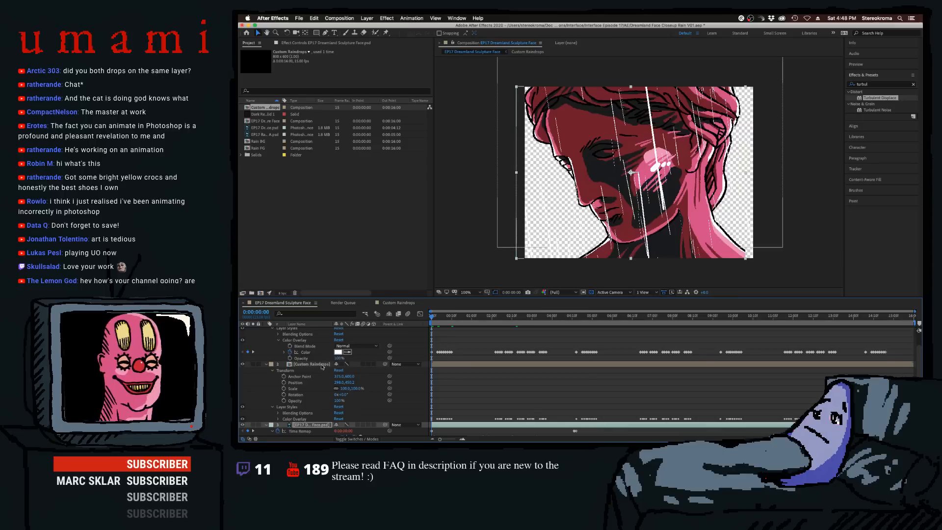
{"action": "left_click", "coordinate": [322, 366]}
{"action": "key", "text": "super+v"}
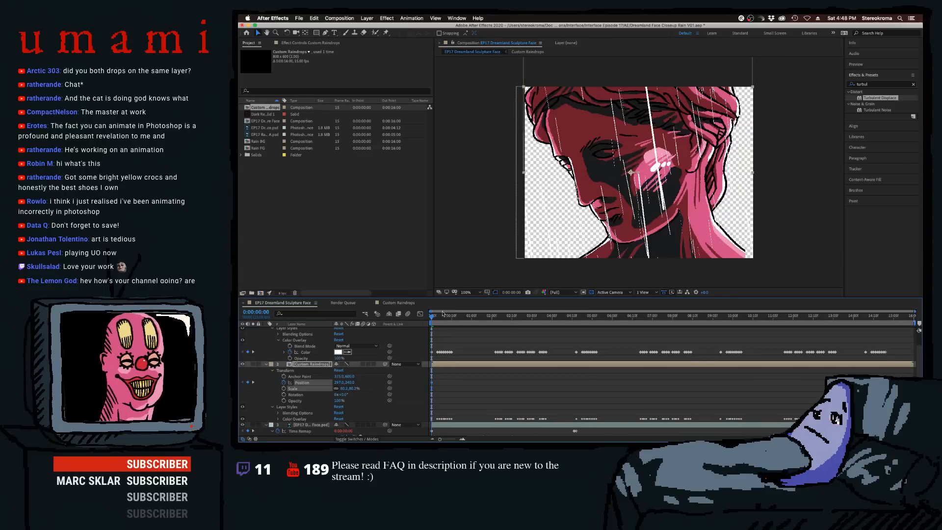
- Set the Custom Raindrops layer's vertical Anchor Point to about 300 and play back the composition to check the alignment
{"action": "mouse_move", "coordinate": [433, 315]}
{"action": "left_mouse_down"}
{"action": "mouse_move", "coordinate": [494, 322]}
{"action": "mouse_move", "coordinate": [419, 327]}
{"action": "left_mouse_up"}
{"action": "left_click", "coordinate": [456, 383]}
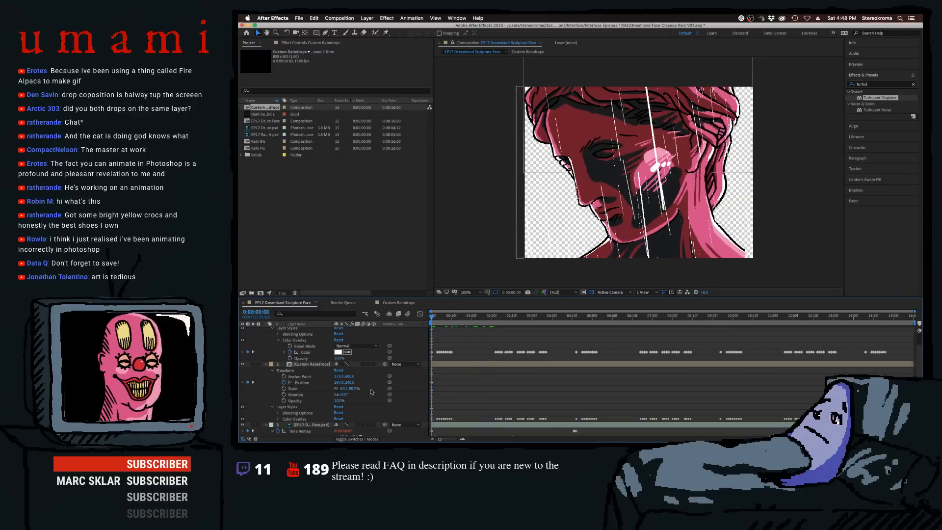
{"action": "left_click", "coordinate": [375, 376]}
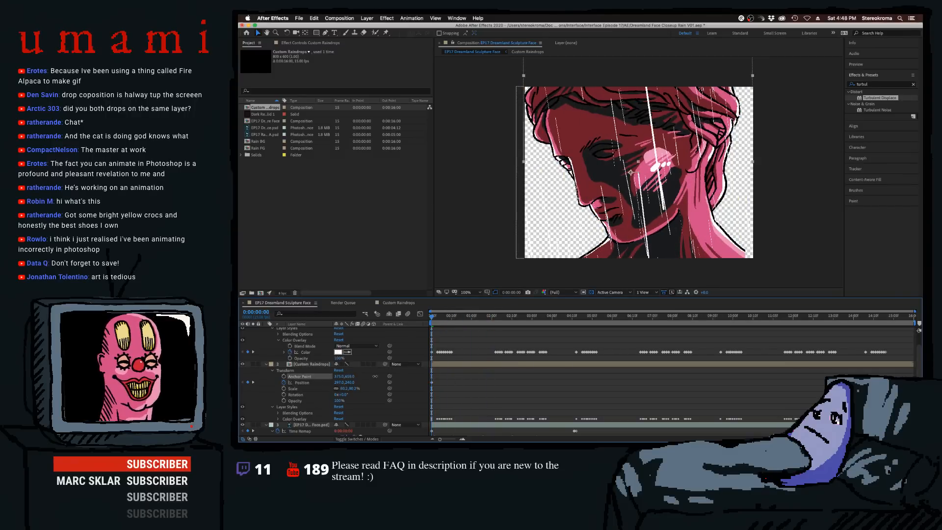
{"action": "left_click_drag", "start_coordinate": [375, 376], "coordinate": [267, 352]}
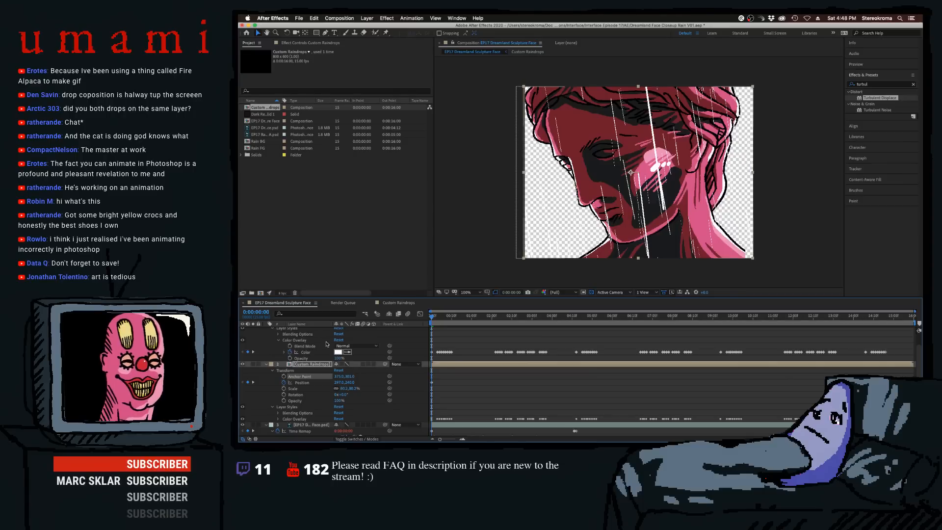
{"action": "key", "text": "space"}
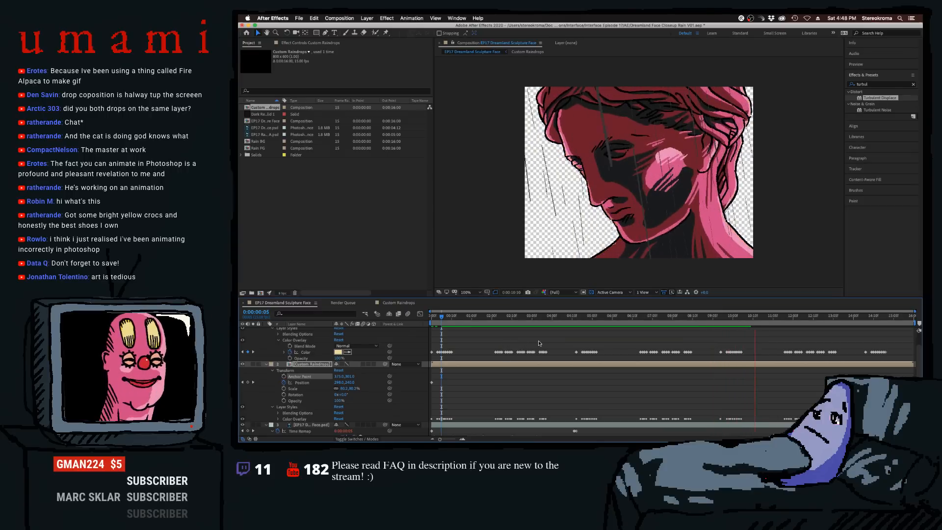
{"action": "key", "text": "space"}
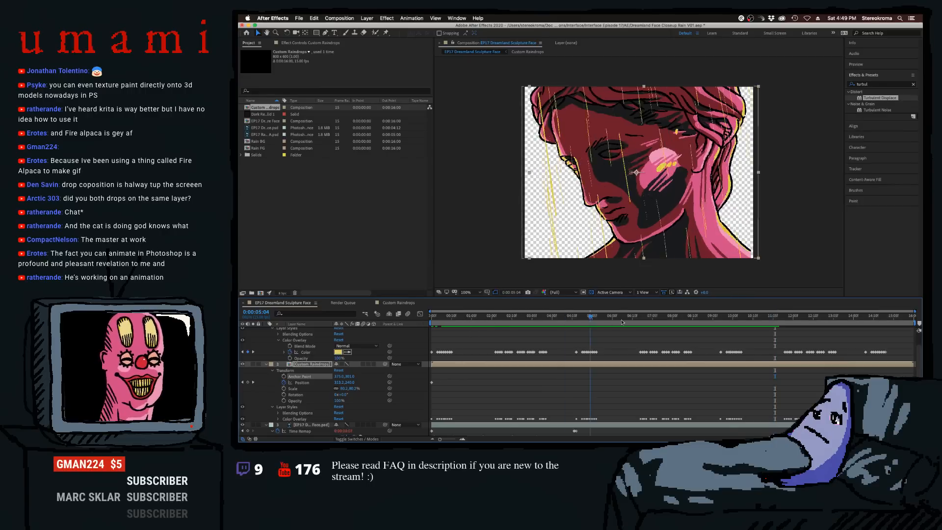
{"action": "left_click_drag", "start_coordinate": [558, 323], "coordinate": [762, 340]}
{"action": "key", "text": "Home"}
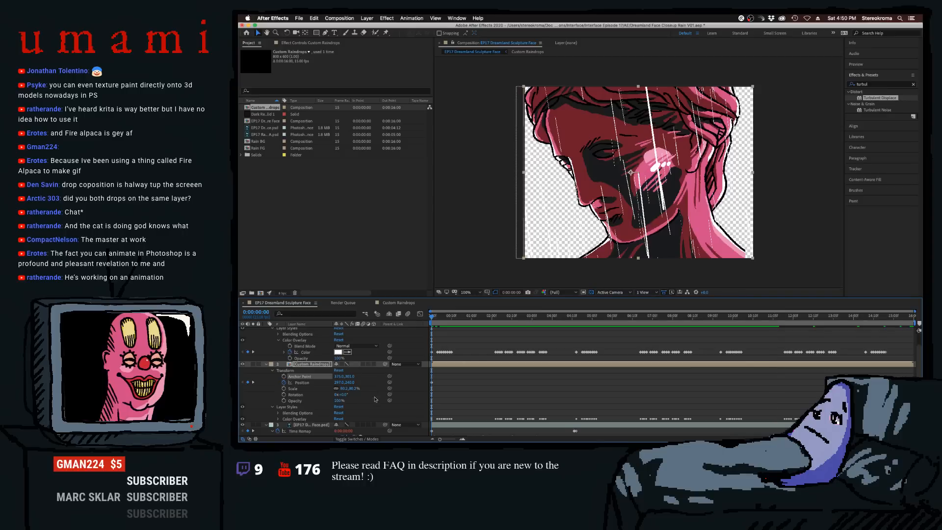
- Set the Custom Raindrops layer's Anchor Point to 400, 300 to match the sculpture face layer and preview the alignment
{"action": "left_click_drag", "start_coordinate": [338, 376], "coordinate": [337, 376]}
{"action": "left_click", "coordinate": [351, 377]}
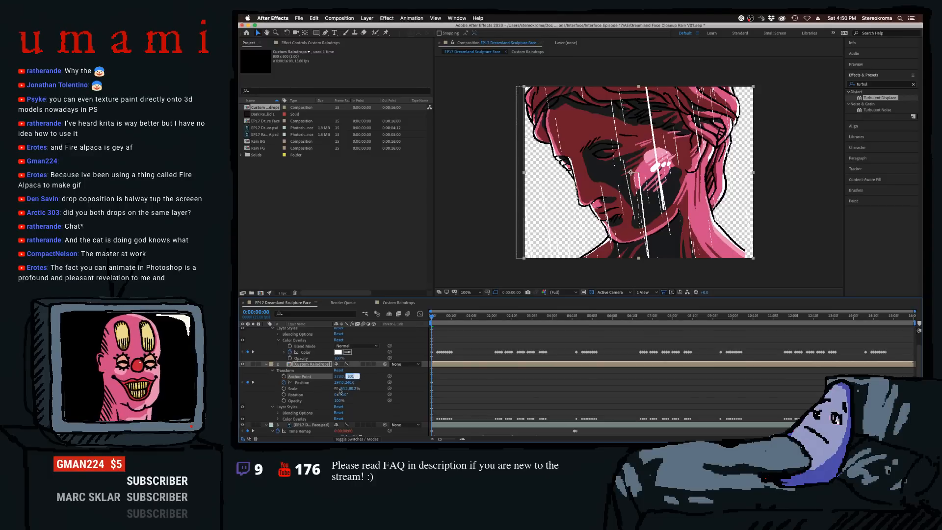
{"action": "left_click", "coordinate": [312, 424]}
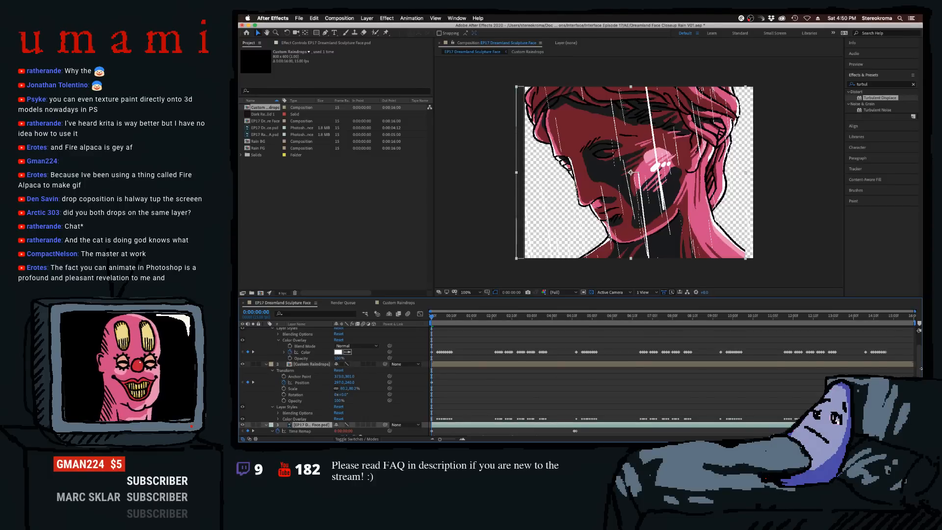
{"action": "scroll", "coordinate": [919, 368], "scroll_direction": "down", "scroll_amount": 5}
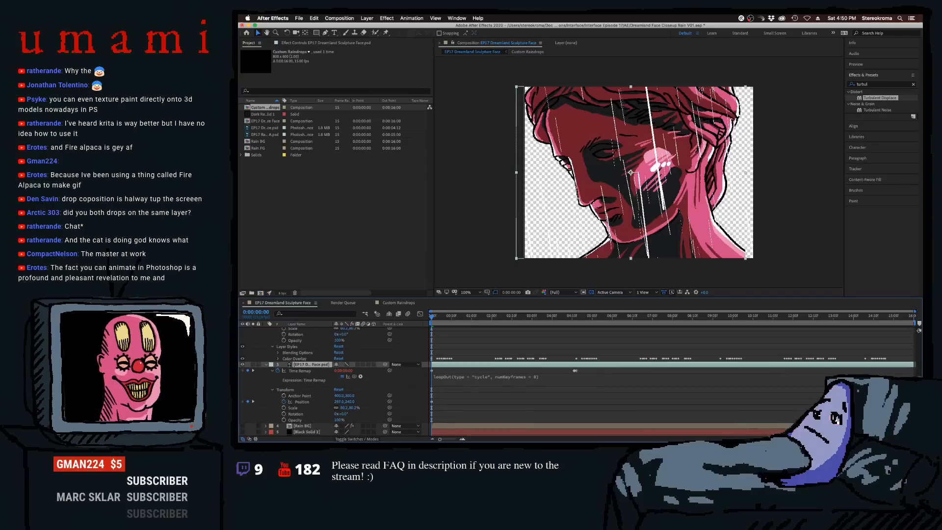
{"action": "scroll", "coordinate": [363, 385], "scroll_direction": "up", "scroll_amount": 5}
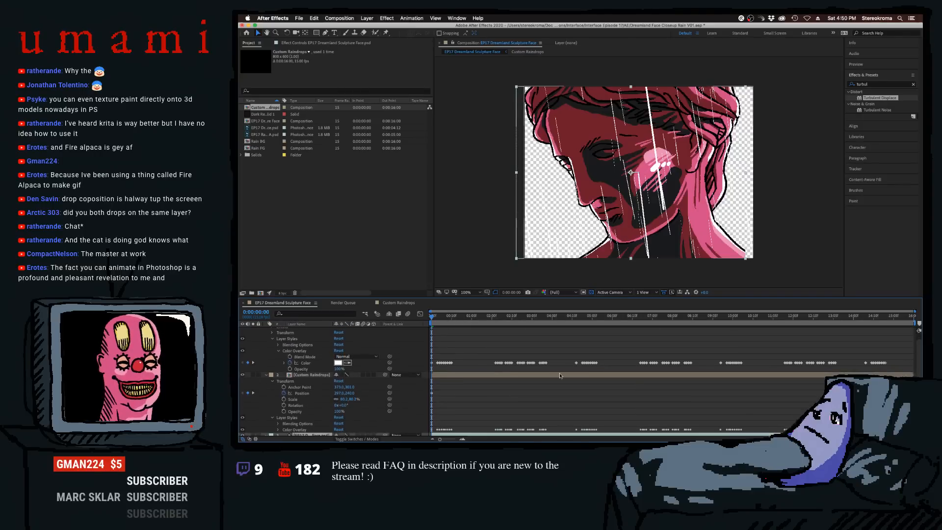
{"action": "left_click", "coordinate": [343, 388]}
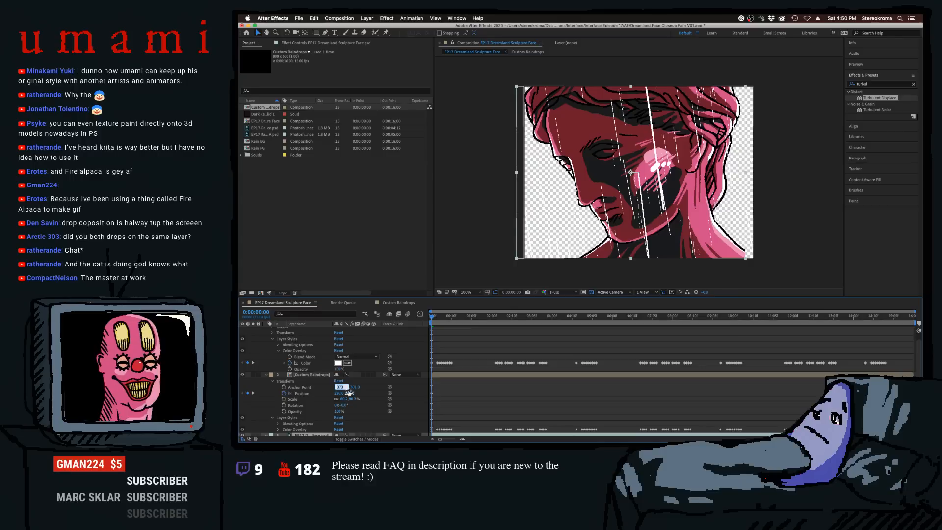
{"action": "type", "text": "400"}
{"action": "key", "text": "Tab"}
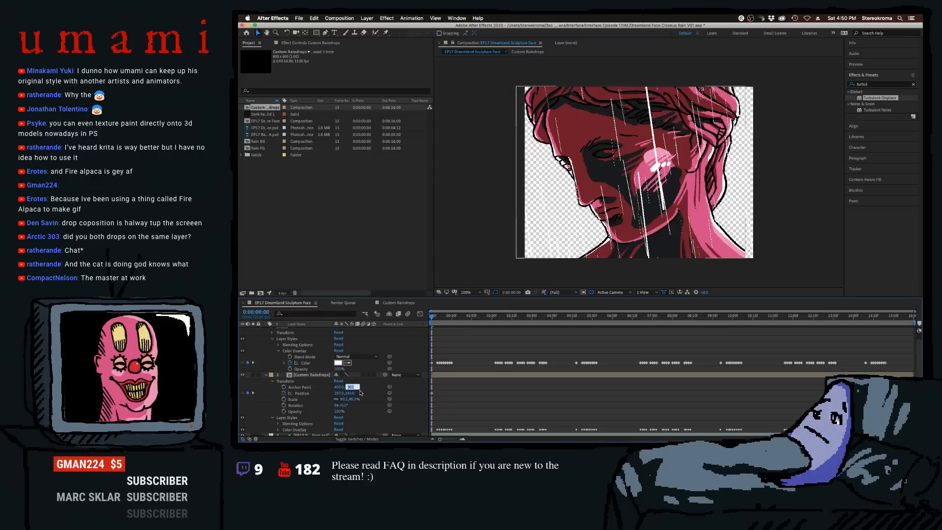
{"action": "type", "text": "300"}
{"action": "key", "text": "Return"}
{"action": "left_click_drag", "start_coordinate": [441, 320], "coordinate": [499, 323]}
{"action": "key", "text": "space"}
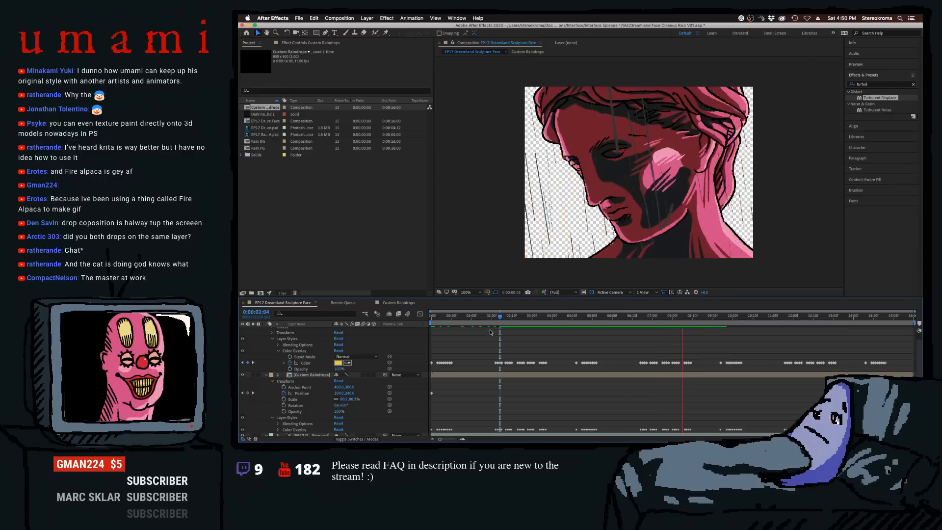
{"action": "key", "text": "space"}
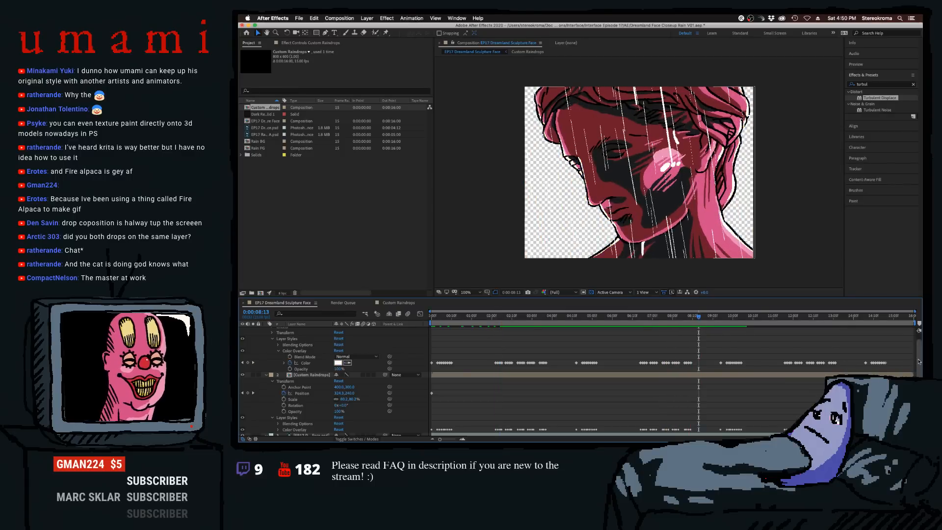
- Turn on visibility for the Rain BG layer and the black and dark red solids, and preview the composite
{"action": "scroll", "coordinate": [493, 401], "scroll_direction": "down", "scroll_amount": 5}
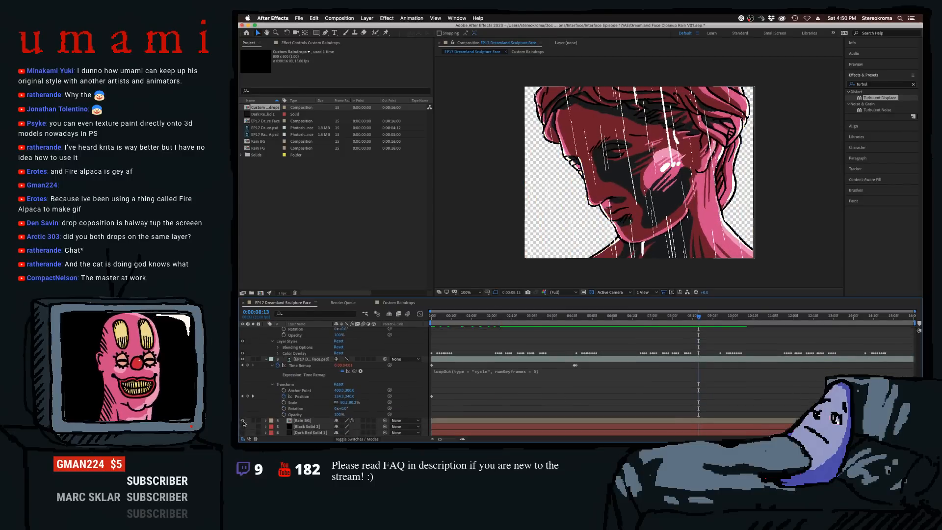
{"action": "left_click_drag", "start_coordinate": [243, 421], "coordinate": [244, 436]}
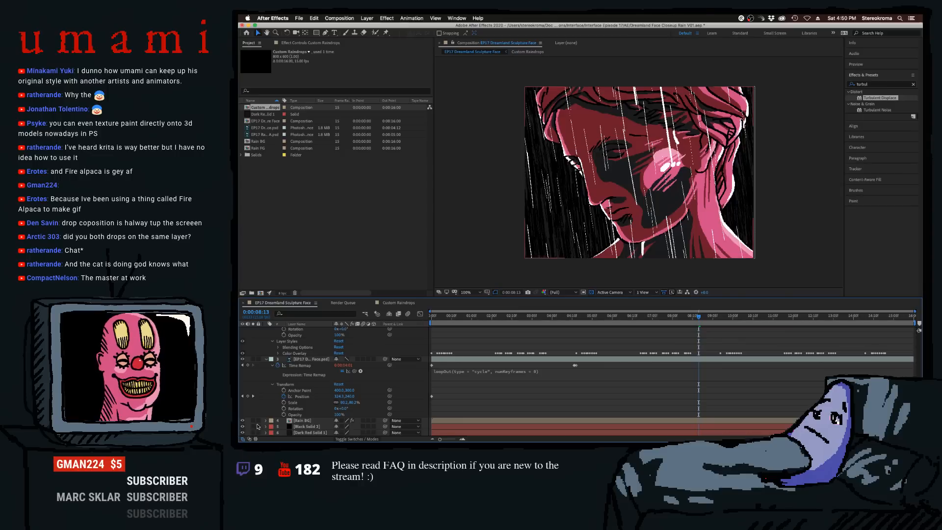
{"action": "left_click", "coordinate": [514, 324]}
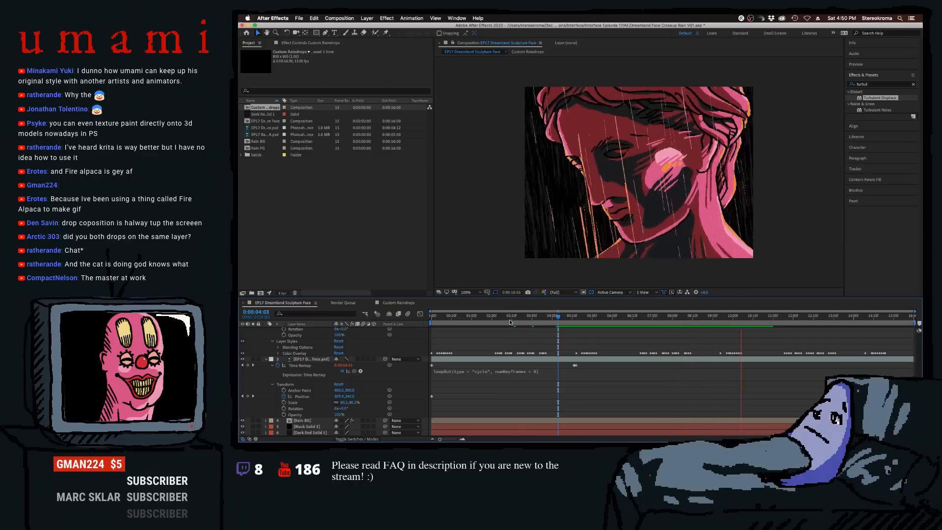
{"action": "key", "text": "space"}
- In the Custom Raindrops composition, shift all raindrop layers slightly later and move the bottom one back to start just before 0:10f
{"action": "left_click", "coordinate": [393, 303]}
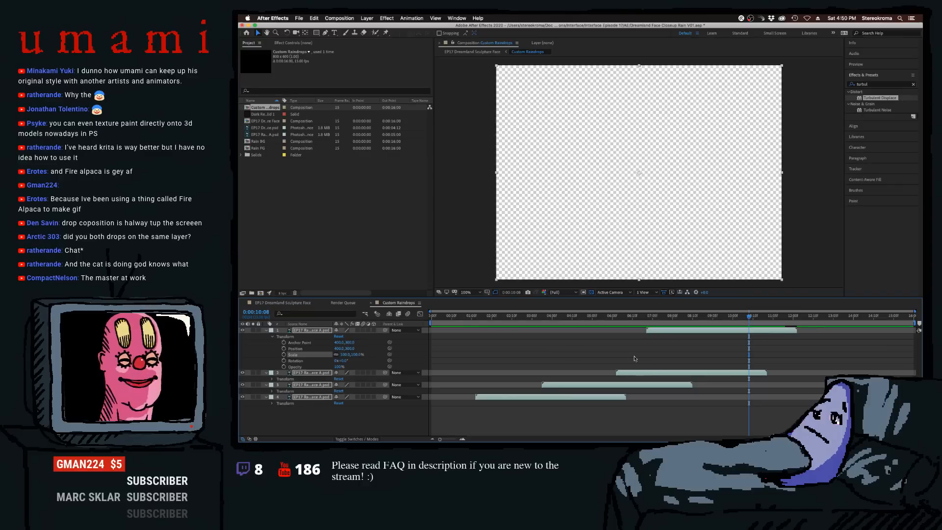
{"action": "left_click", "coordinate": [640, 374]}
{"action": "left_click_drag", "start_coordinate": [630, 376], "coordinate": [658, 376]}
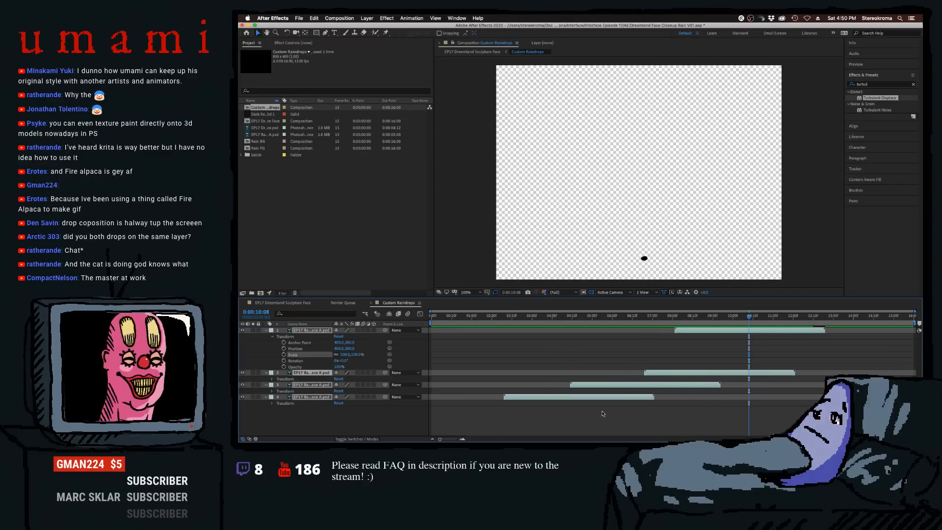
{"action": "left_click", "coordinate": [534, 417]}
{"action": "left_click", "coordinate": [507, 398]}
{"action": "left_click_drag", "start_coordinate": [508, 399], "coordinate": [479, 398]}
- Delete the other three raindrop layers, keeping only the earliest one, and save the project
{"action": "left_click", "coordinate": [626, 385]}
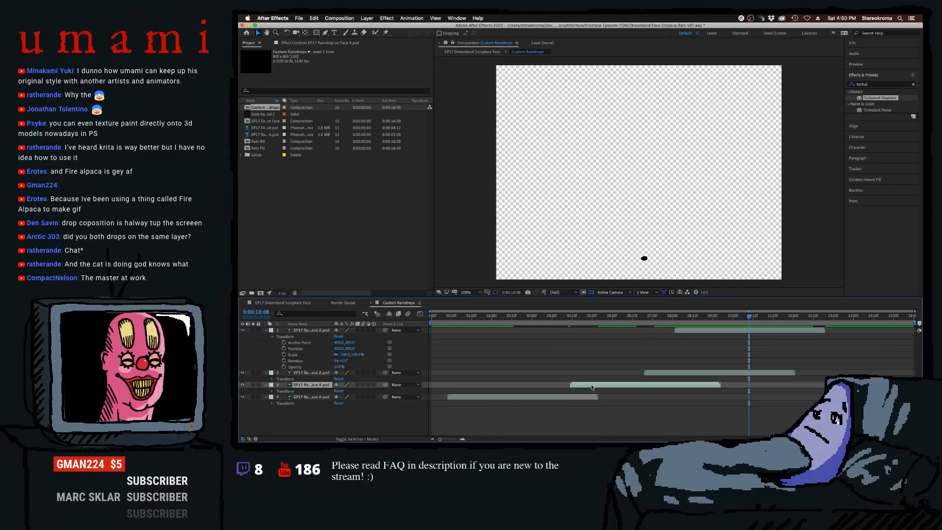
{"action": "key", "text": "Delete"}
{"action": "left_click", "coordinate": [354, 374]}
{"action": "key", "text": "Delete"}
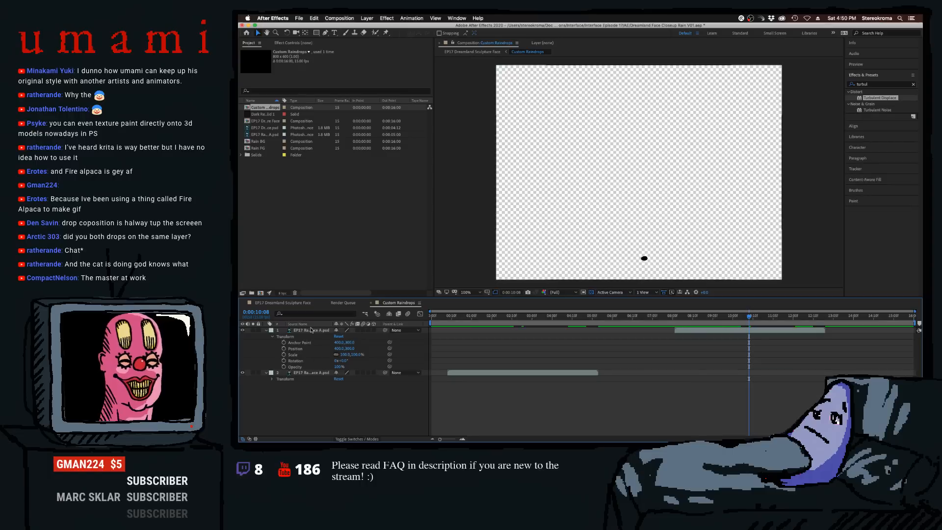
{"action": "left_click", "coordinate": [342, 331]}
{"action": "key", "text": "Delete"}
{"action": "mouse_move", "coordinate": [477, 321]}
{"action": "left_mouse_down"}
{"action": "mouse_move", "coordinate": [431, 321]}
{"action": "mouse_move", "coordinate": [486, 321]}
{"action": "left_mouse_up"}
{"action": "key", "text": "super+s"}
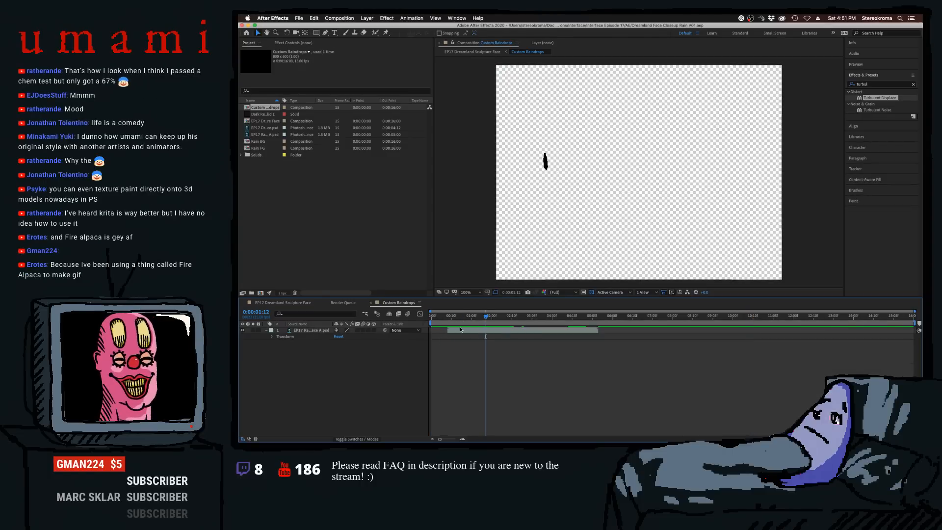
- Close the Custom Raindrops composition and play back the EP17 Dreamland Sculpture Face composition from the first frame
{"action": "key", "text": "Home"}
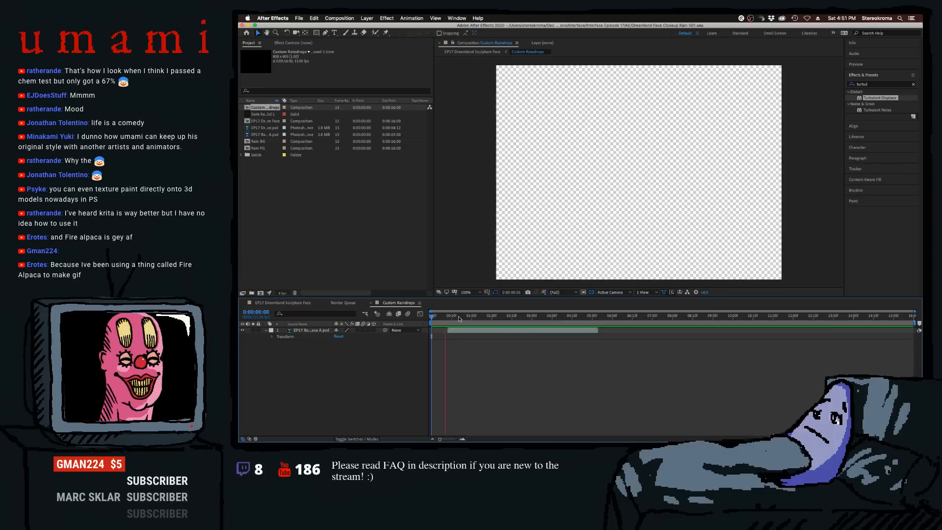
{"action": "left_click", "coordinate": [370, 302]}
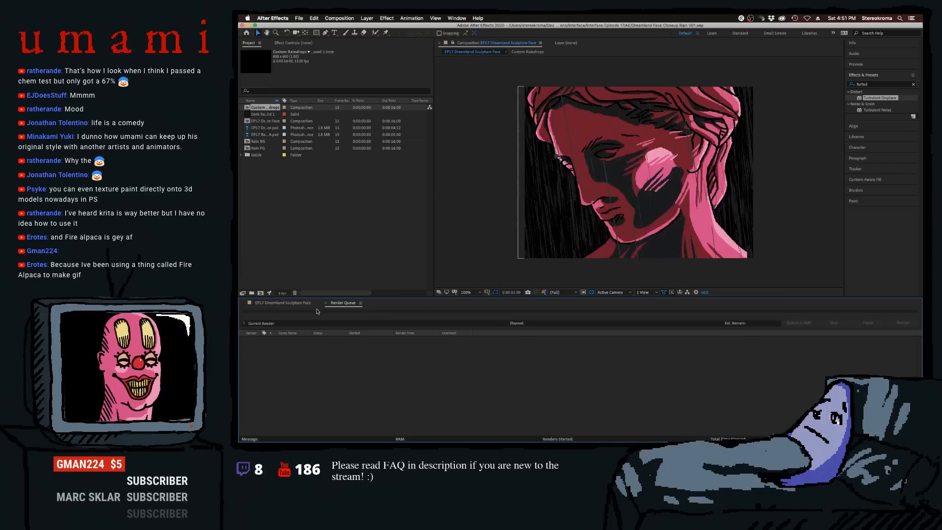
{"action": "left_click", "coordinate": [308, 303]}
{"action": "key", "text": "Home"}
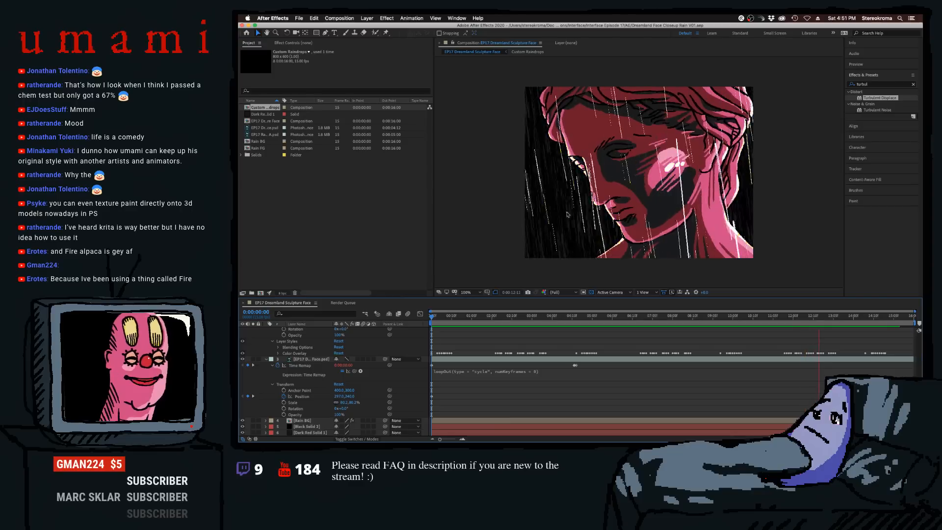
{"action": "key", "text": "space"}
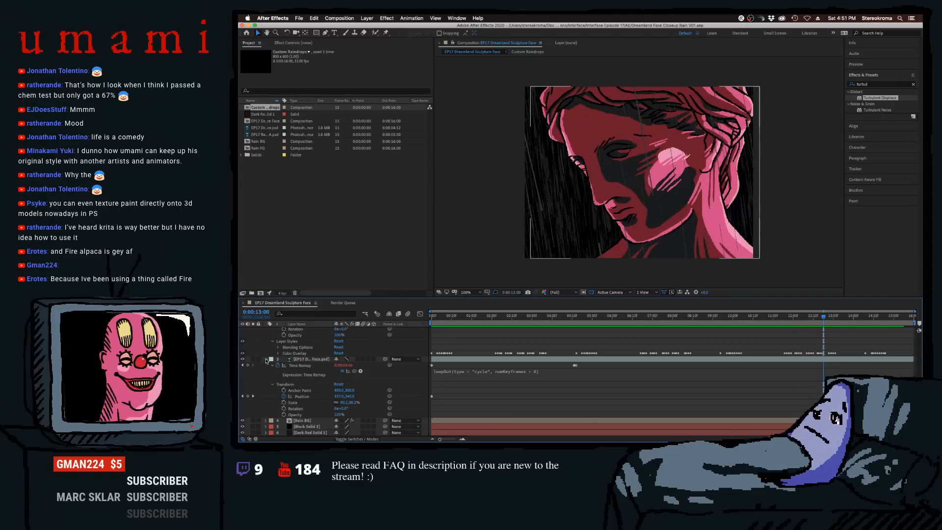
- Collapse the properties of the sculpture face and Custom Raindrops layers
{"action": "left_click", "coordinate": [265, 359]}
{"action": "left_click", "coordinate": [266, 354]}
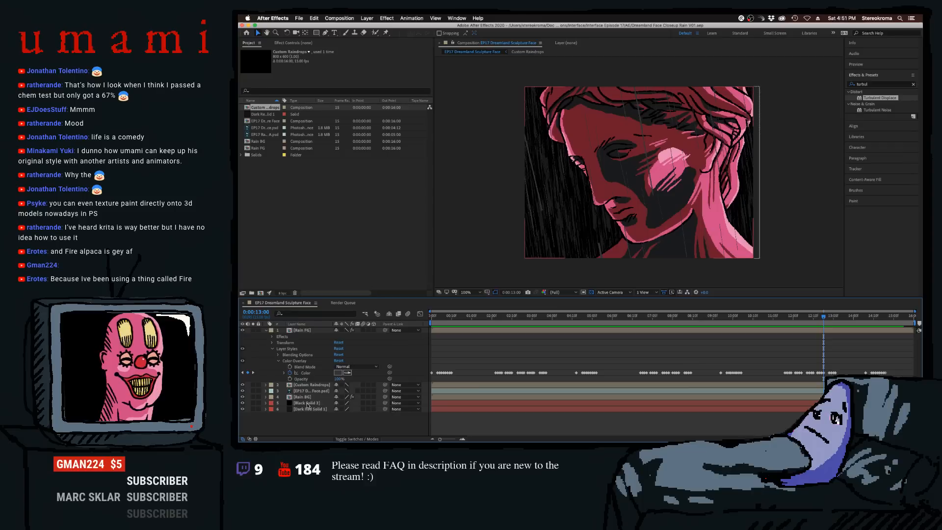
{"action": "right_click", "coordinate": [306, 421]}
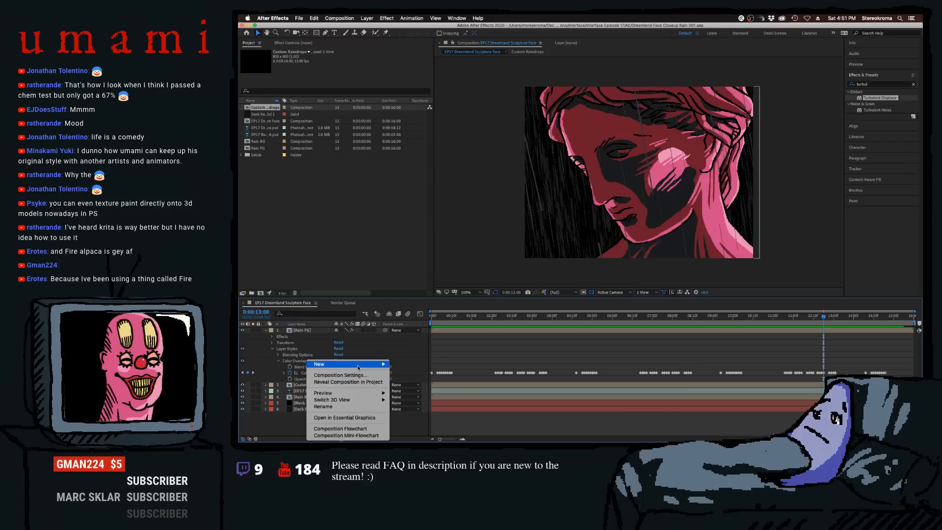
{"action": "mouse_move", "coordinate": [346, 364]}
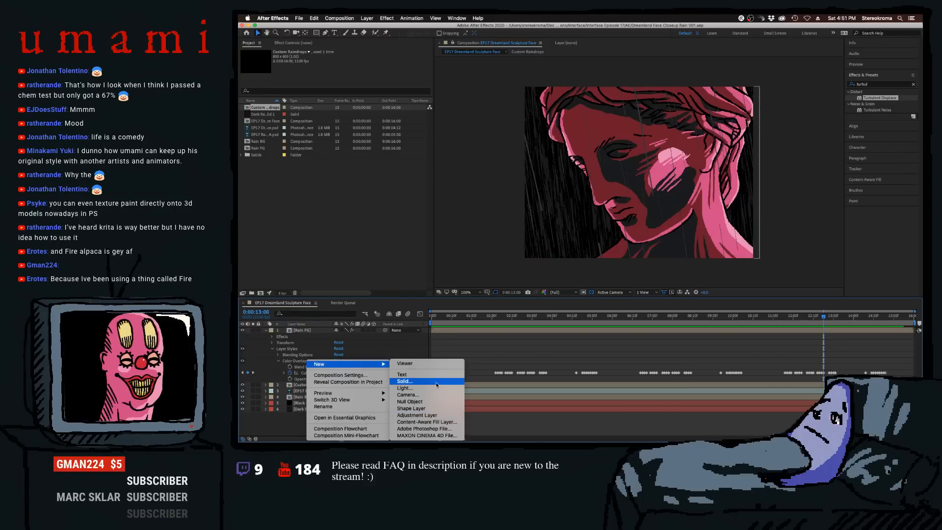
{"action": "left_click", "coordinate": [435, 388]}
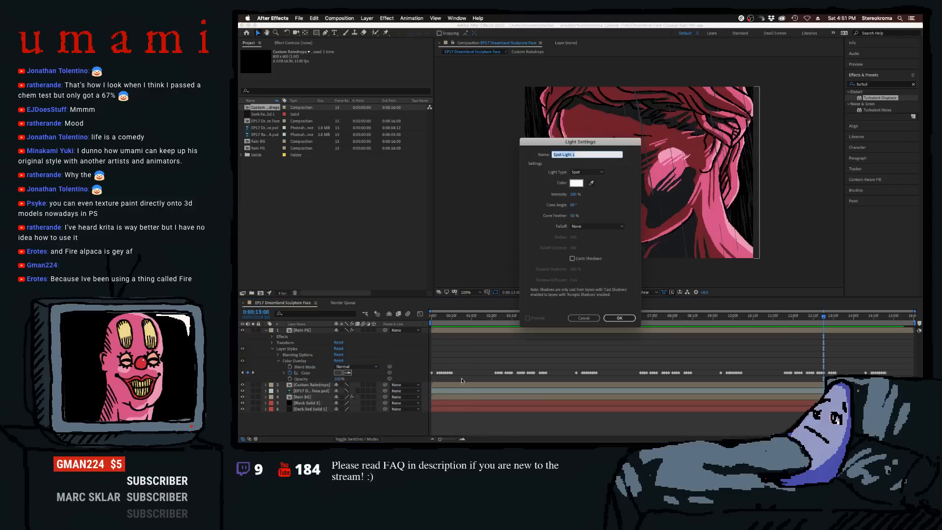
{"action": "left_click", "coordinate": [579, 318]}
- Create a white solid layer, 640 by 480 px, in the sculpture face composition
{"action": "right_click", "coordinate": [343, 361]}
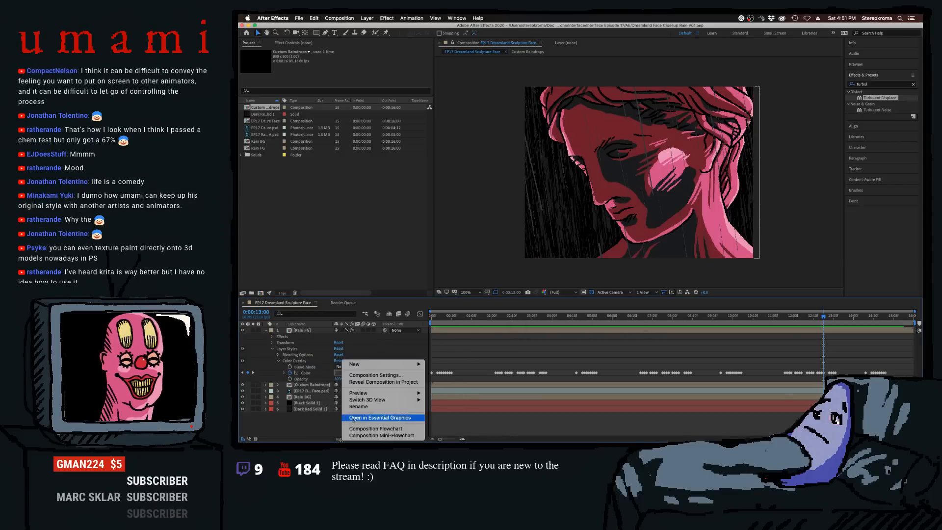
{"action": "mouse_move", "coordinate": [354, 364]}
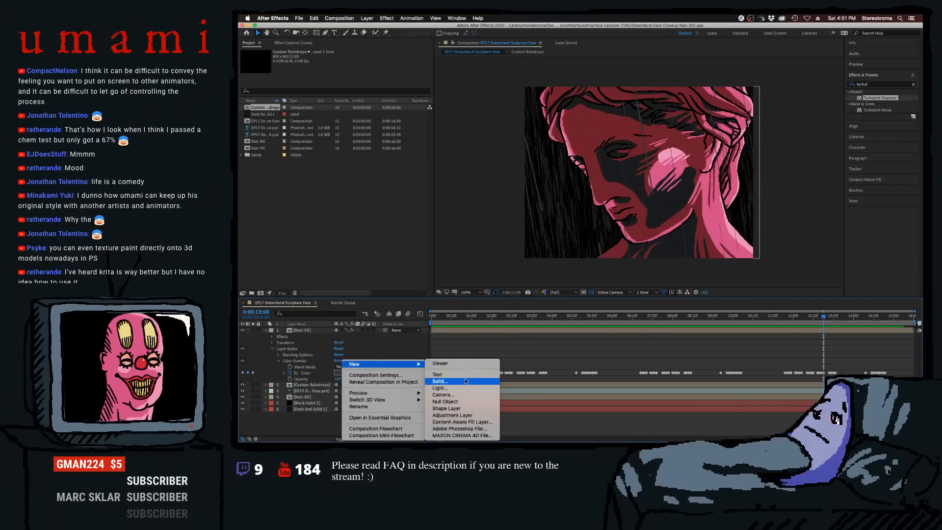
{"action": "left_click", "coordinate": [441, 381]}
{"action": "left_click", "coordinate": [580, 277]}
{"action": "left_click_drag", "start_coordinate": [540, 230], "coordinate": [438, 117]}
{"action": "left_click", "coordinate": [652, 192]}
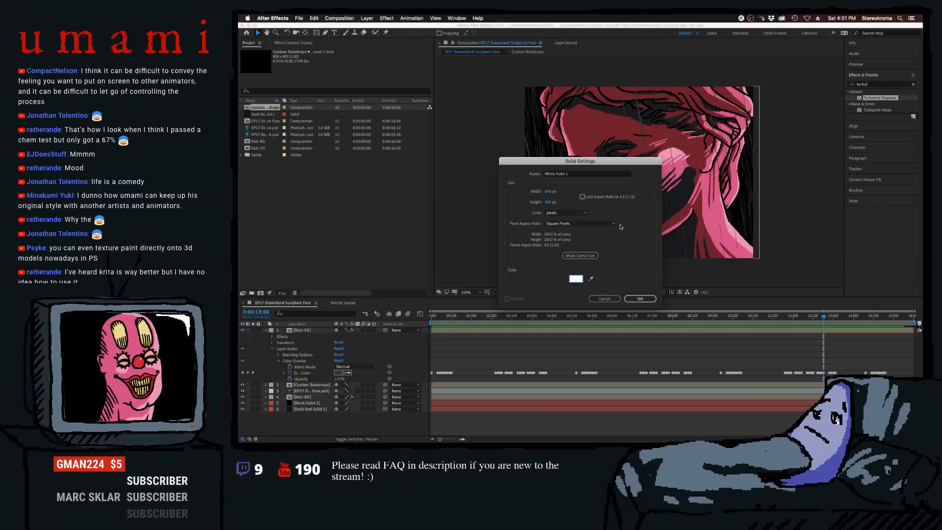
{"action": "left_click", "coordinate": [641, 298]}
- Move the white solid directly beneath the Rain BG layer and play back the composition from the start
{"action": "left_click_drag", "start_coordinate": [303, 336], "coordinate": [309, 406]}
{"action": "key", "text": "space"}
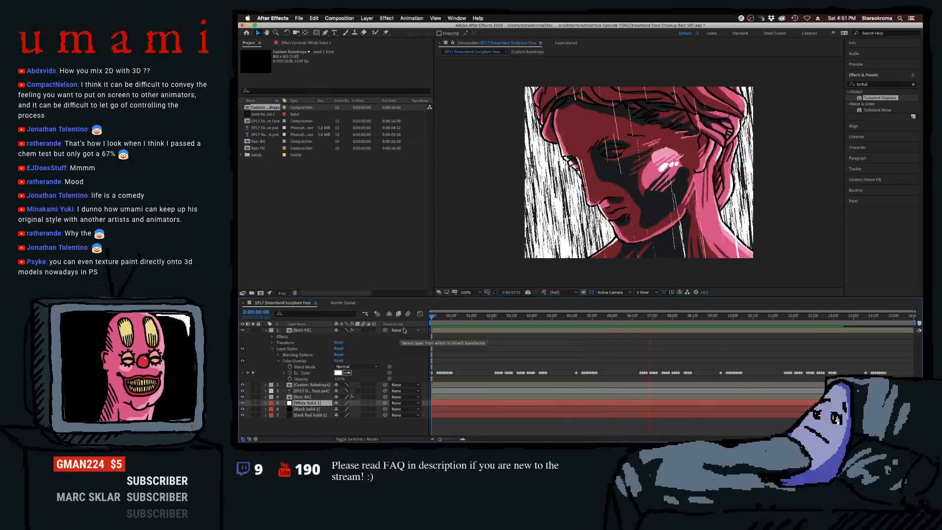
{"action": "key", "text": "space"}
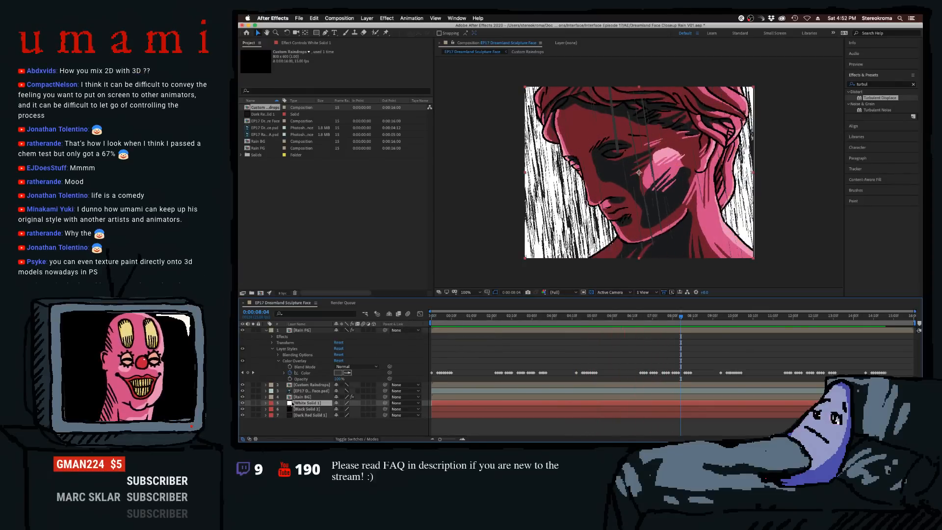
- Delete the white solid layer and play back the sculpture face composition from the first frame
{"action": "key", "text": "Delete"}
{"action": "left_click", "coordinate": [521, 315]}
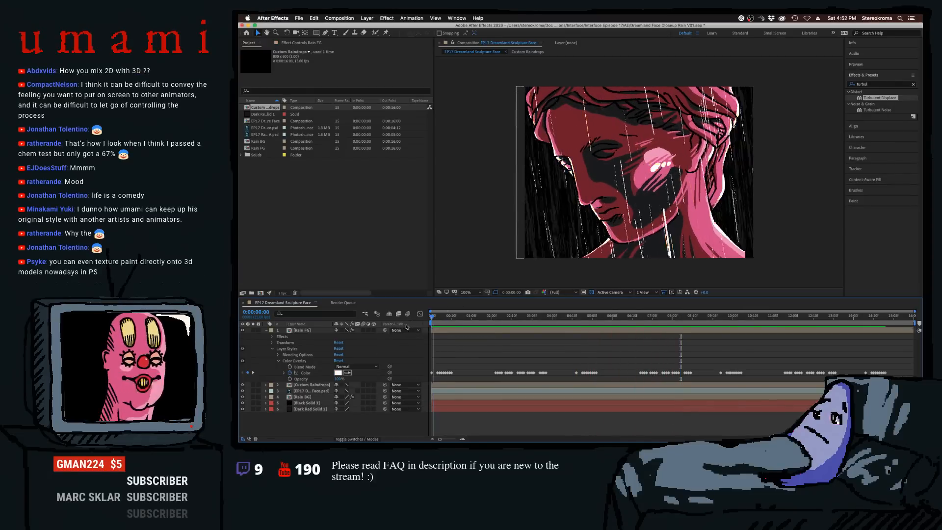
{"action": "left_click_drag", "start_coordinate": [545, 307], "coordinate": [825, 282]}
{"action": "key", "text": "Home"}
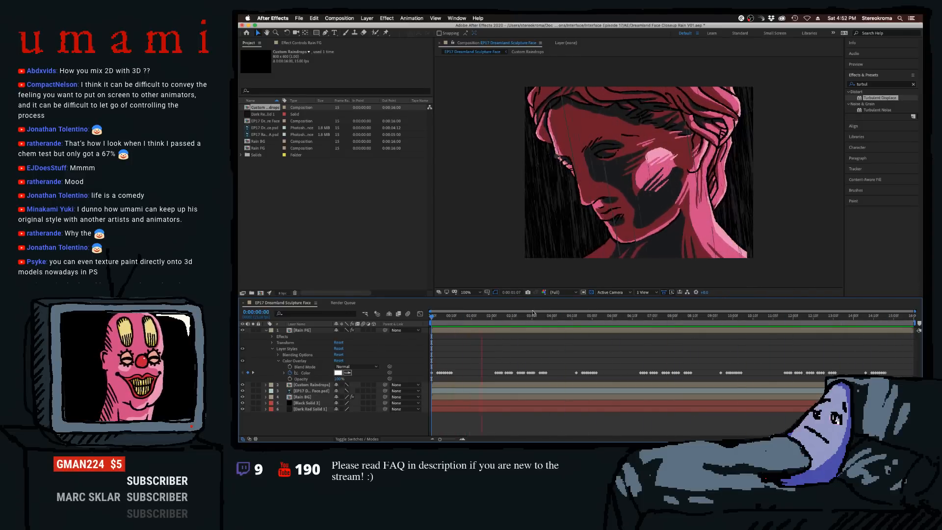
{"action": "key", "text": "space"}
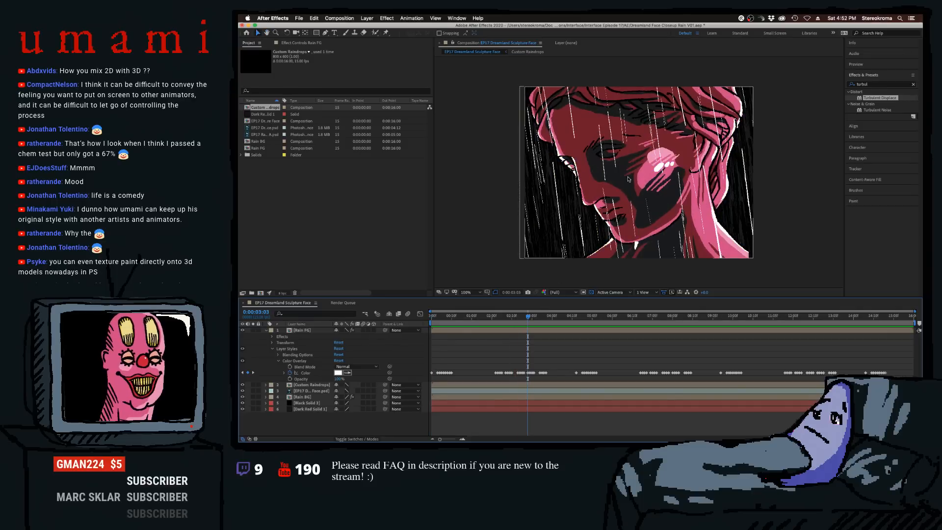
- Clear the Effects & Presets search, return the playhead to the first frame and save the project
{"action": "left_click", "coordinate": [892, 87]}
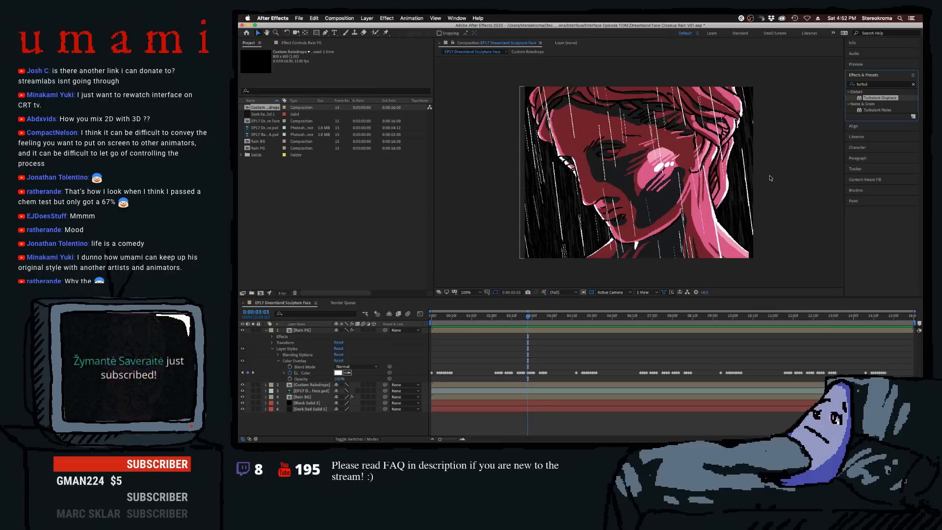
{"action": "left_click", "coordinate": [914, 85]}
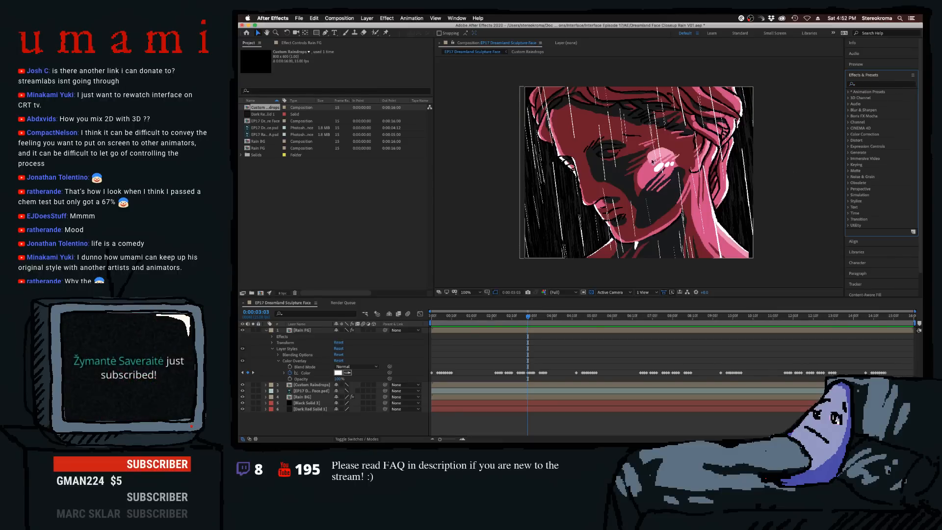
{"action": "left_click_drag", "start_coordinate": [508, 316], "coordinate": [663, 307]}
{"action": "key", "text": "space"}
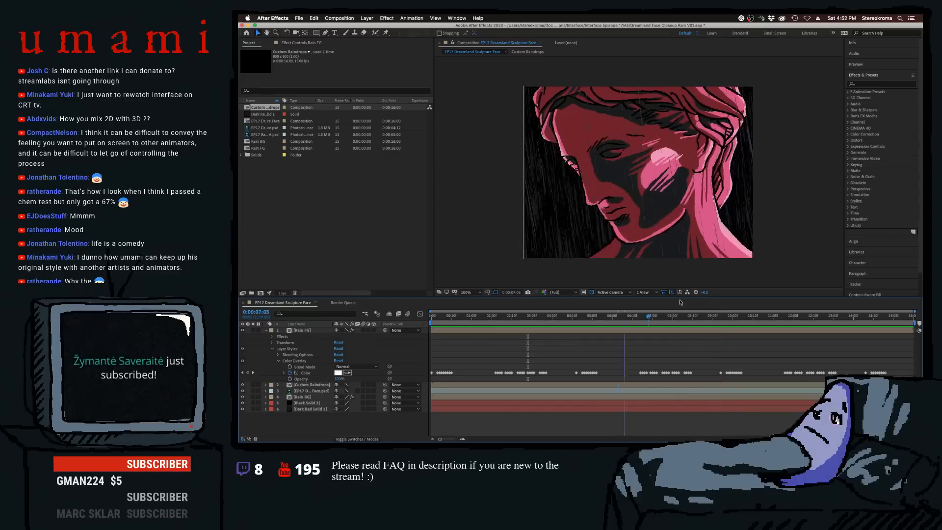
{"action": "left_click_drag", "start_coordinate": [751, 296], "coordinate": [382, 344]}
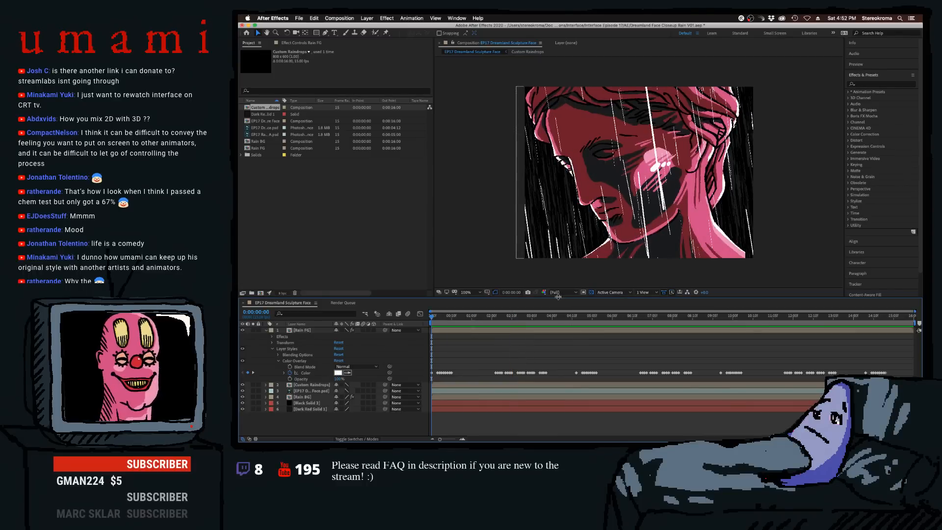
{"action": "key", "text": "super+s"}
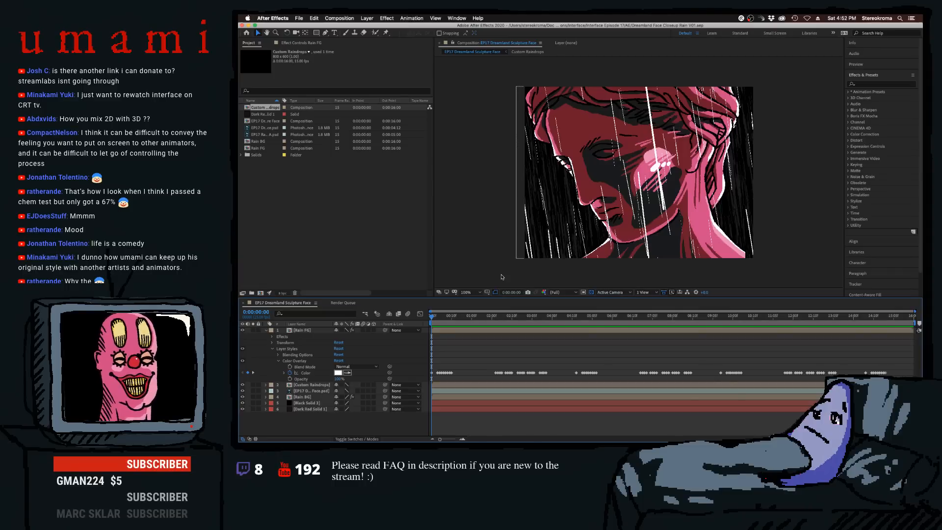
- Review the rain animation frame by frame at the start and in playback from the first frame and from 0:00:02:09
{"action": "mouse_move", "coordinate": [446, 323]}
{"action": "left_mouse_down"}
{"action": "mouse_move", "coordinate": [426, 318]}
{"action": "mouse_move", "coordinate": [433, 322]}
{"action": "left_mouse_up"}
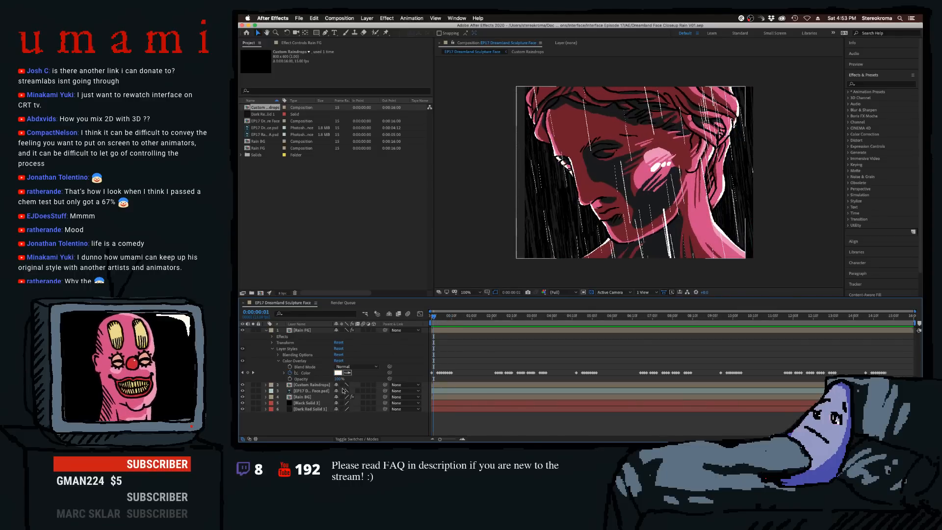
{"action": "left_click_drag", "start_coordinate": [433, 317], "coordinate": [422, 323]}
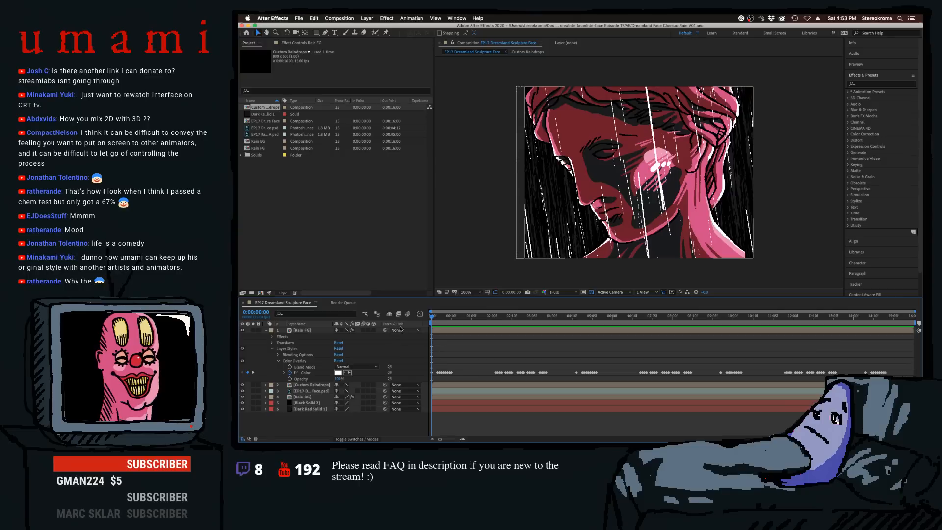
{"action": "left_click", "coordinate": [500, 316]}
{"action": "left_click_drag", "start_coordinate": [510, 318], "coordinate": [388, 343]}
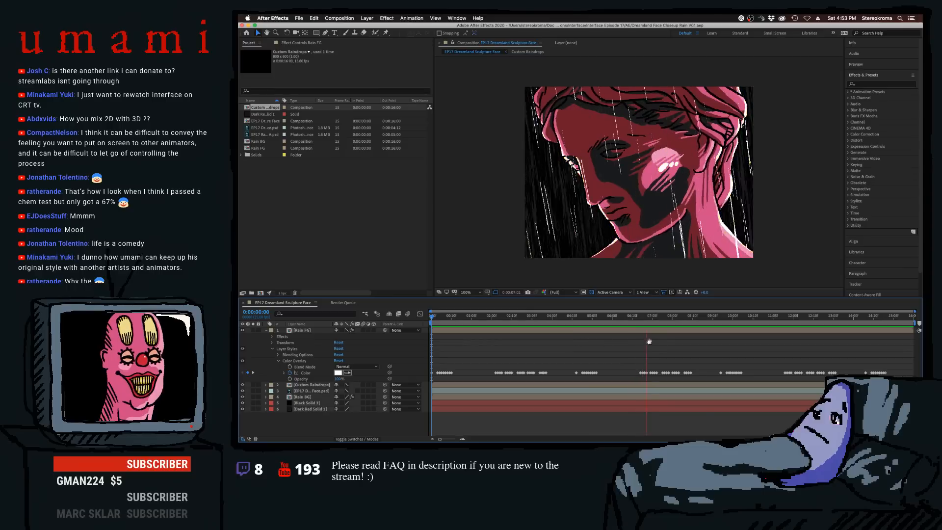
{"action": "left_click_drag", "start_coordinate": [649, 318], "coordinate": [509, 318]}
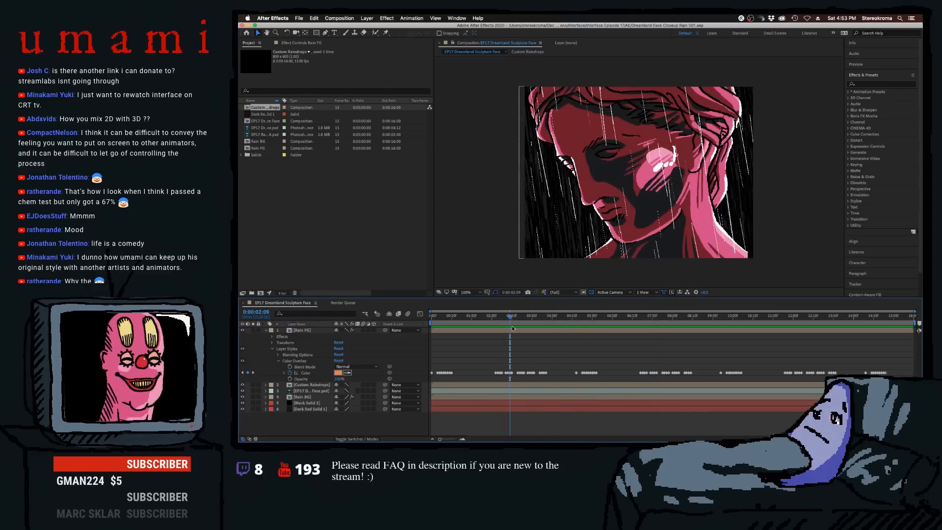
{"action": "key", "text": "space"}
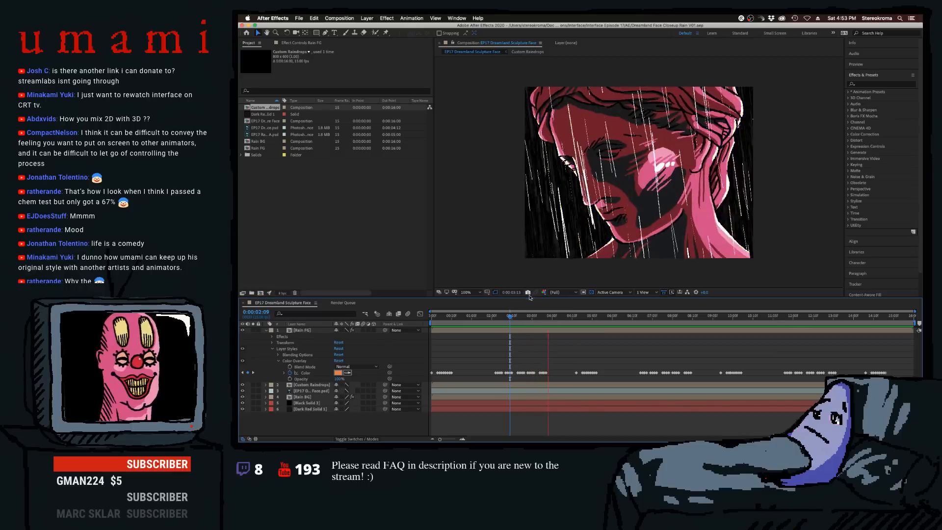
{"action": "key", "text": "space"}
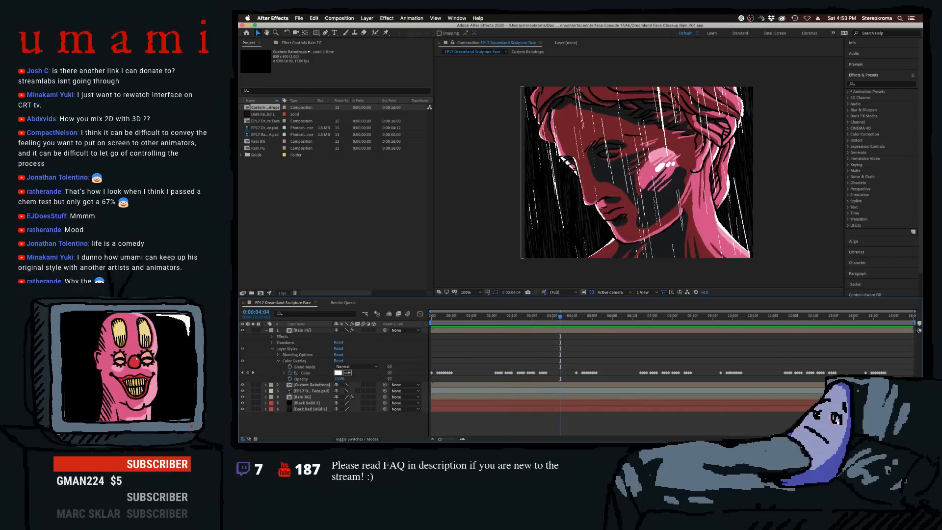
{"action": "key", "text": "super+Tab"}
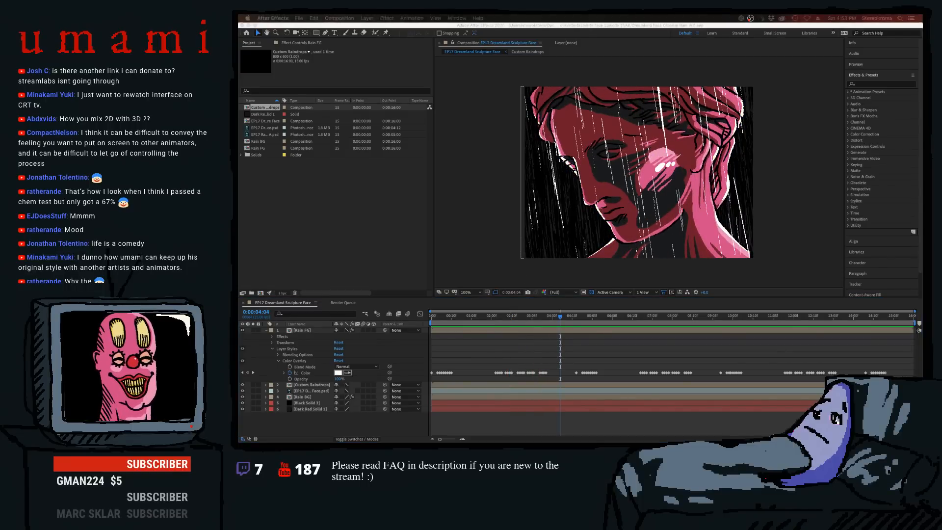